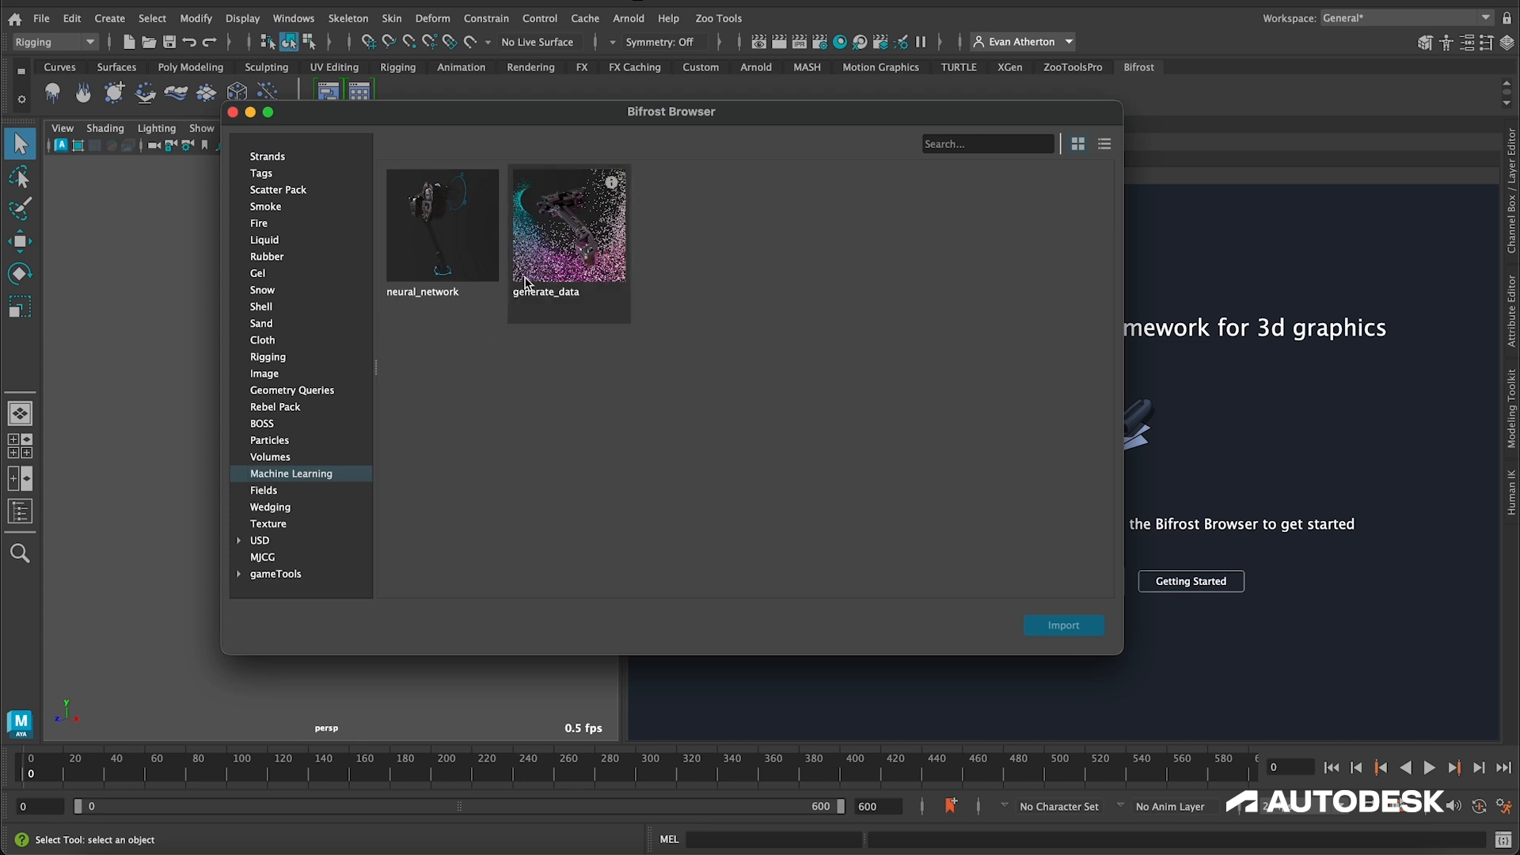
Step: Open the example scene for generate_data in the Machine Learning category and close the Bifrost Browser
left_click(340, 627)
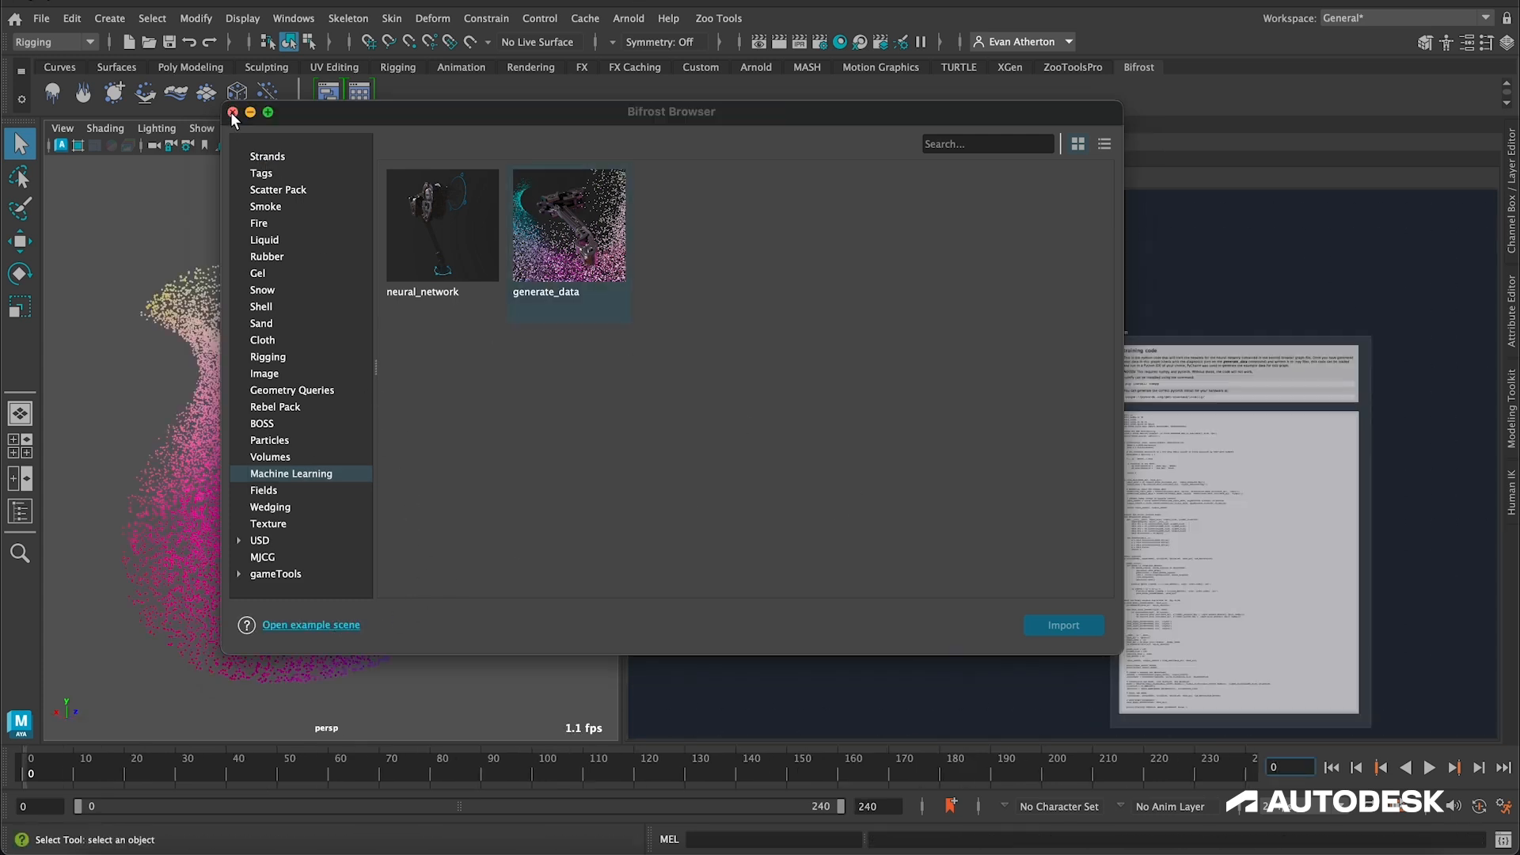
left_click(232, 112)
left_click_drag(377, 510, 307, 521, "alt")
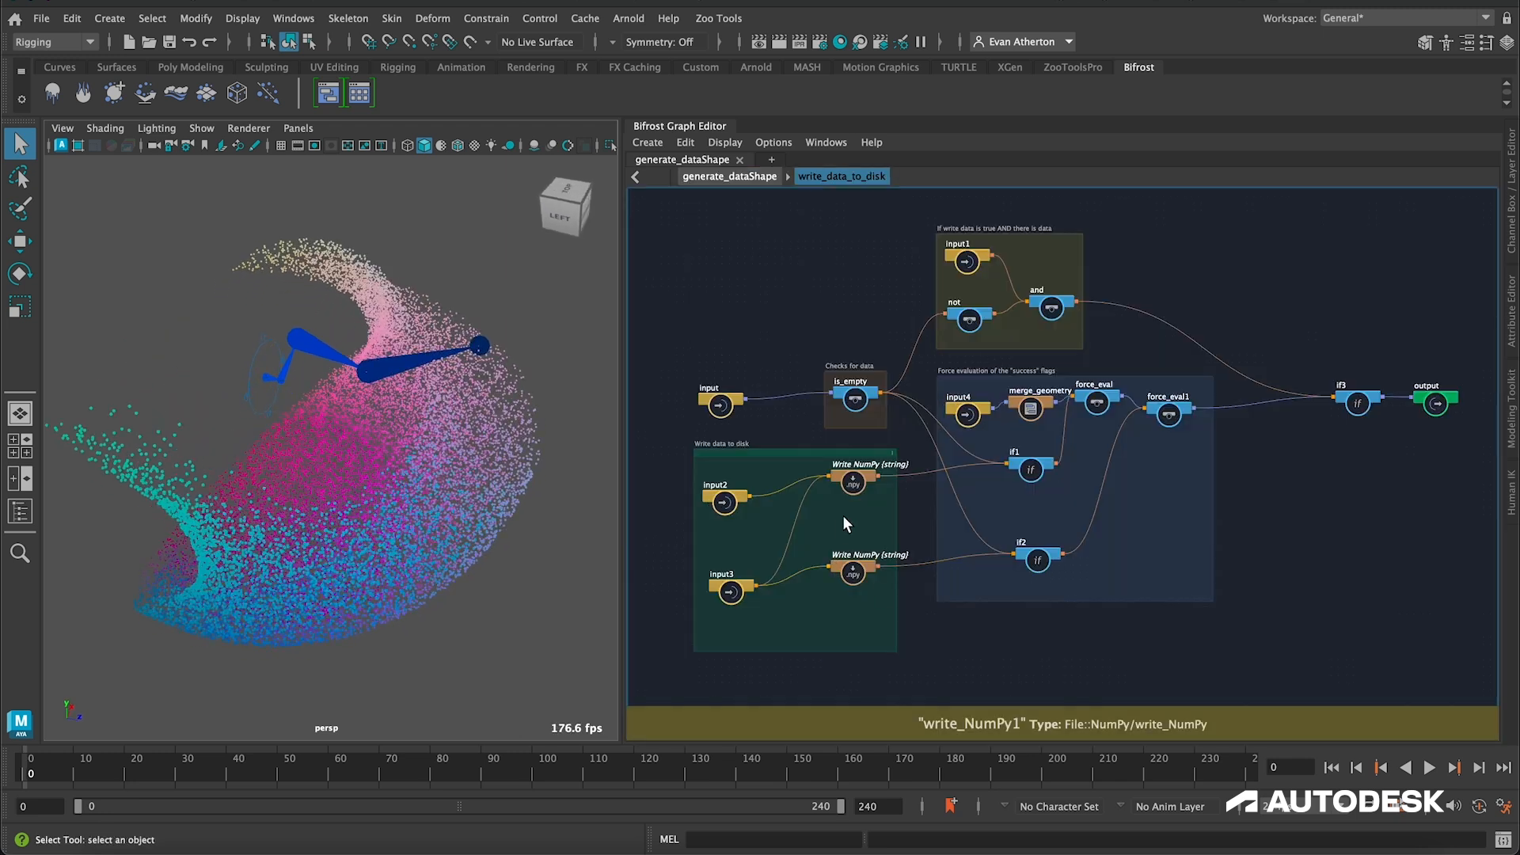
Step: Examine the two Write NumPy nodes and their inputs inside the write_data_to_disk compound
scroll(841, 530, "up", 8)
middle_click_drag(1018, 519, 1270, 424, "alt")
scroll(1188, 418, "up", 3)
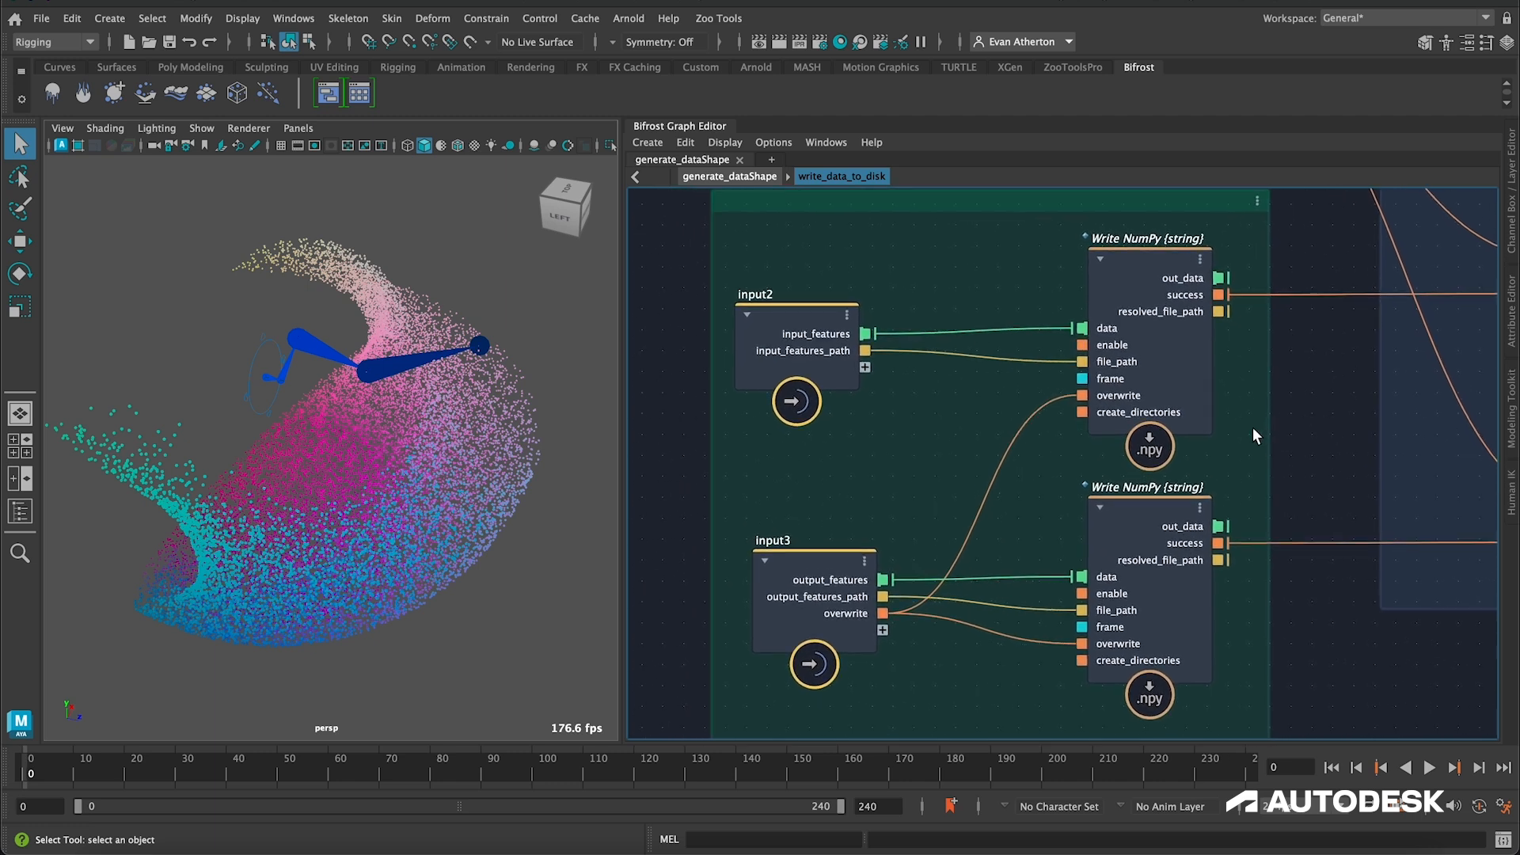
scroll(1252, 426, "down", 2)
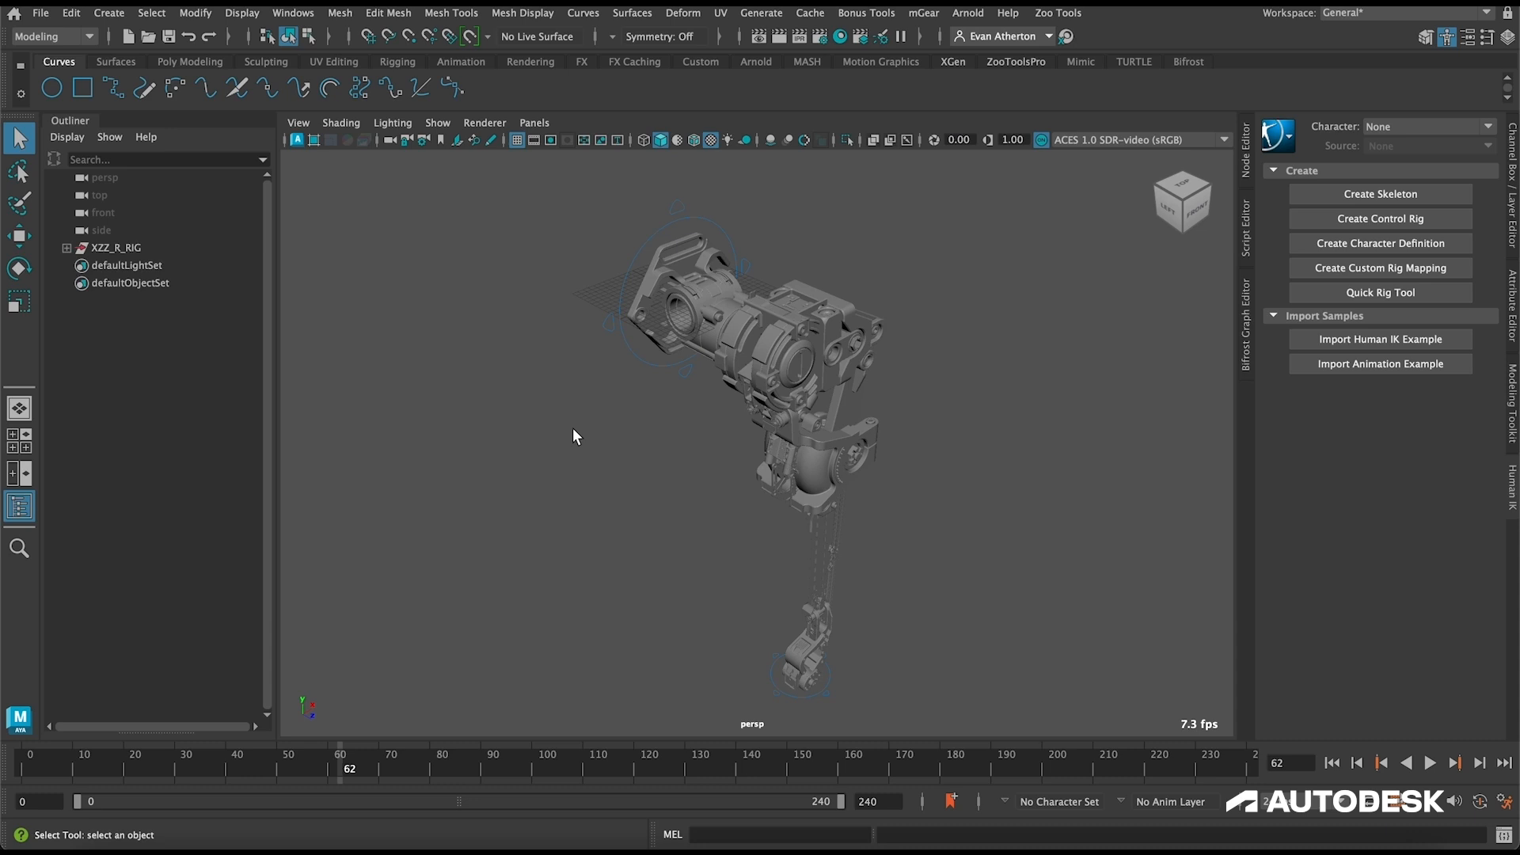
Step: Expand XZZ_R_RIG and xzz_GEO_R, and inspect the leg meshes a0_MESH to a3_MESH and their parent group
left_click_drag(570, 434, 520, 361, "alt")
left_click(68, 248)
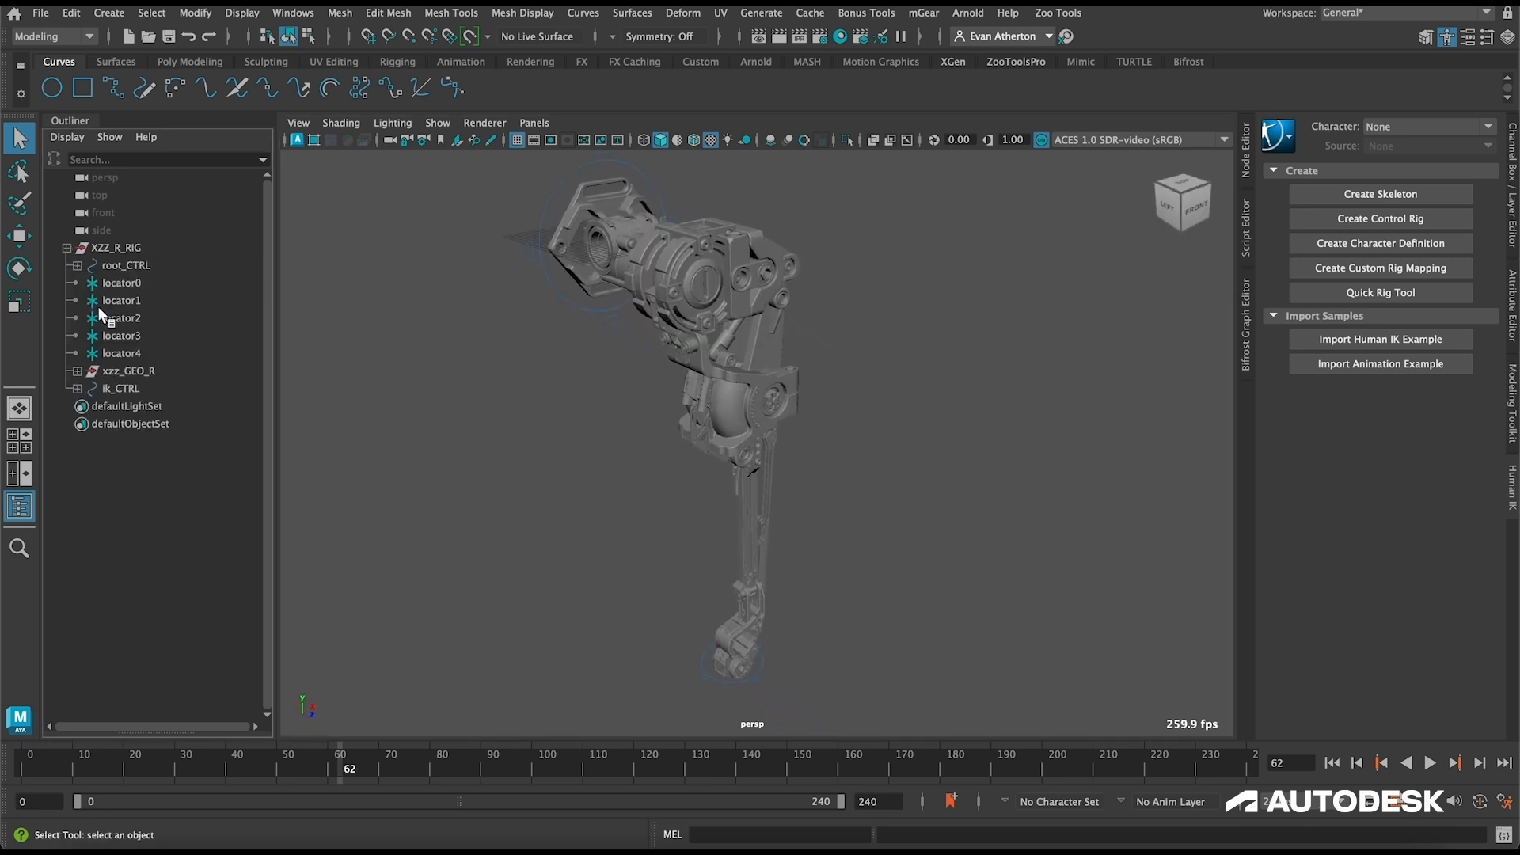
left_click(77, 371)
left_click(128, 389)
left_click(130, 406)
left_click(131, 424)
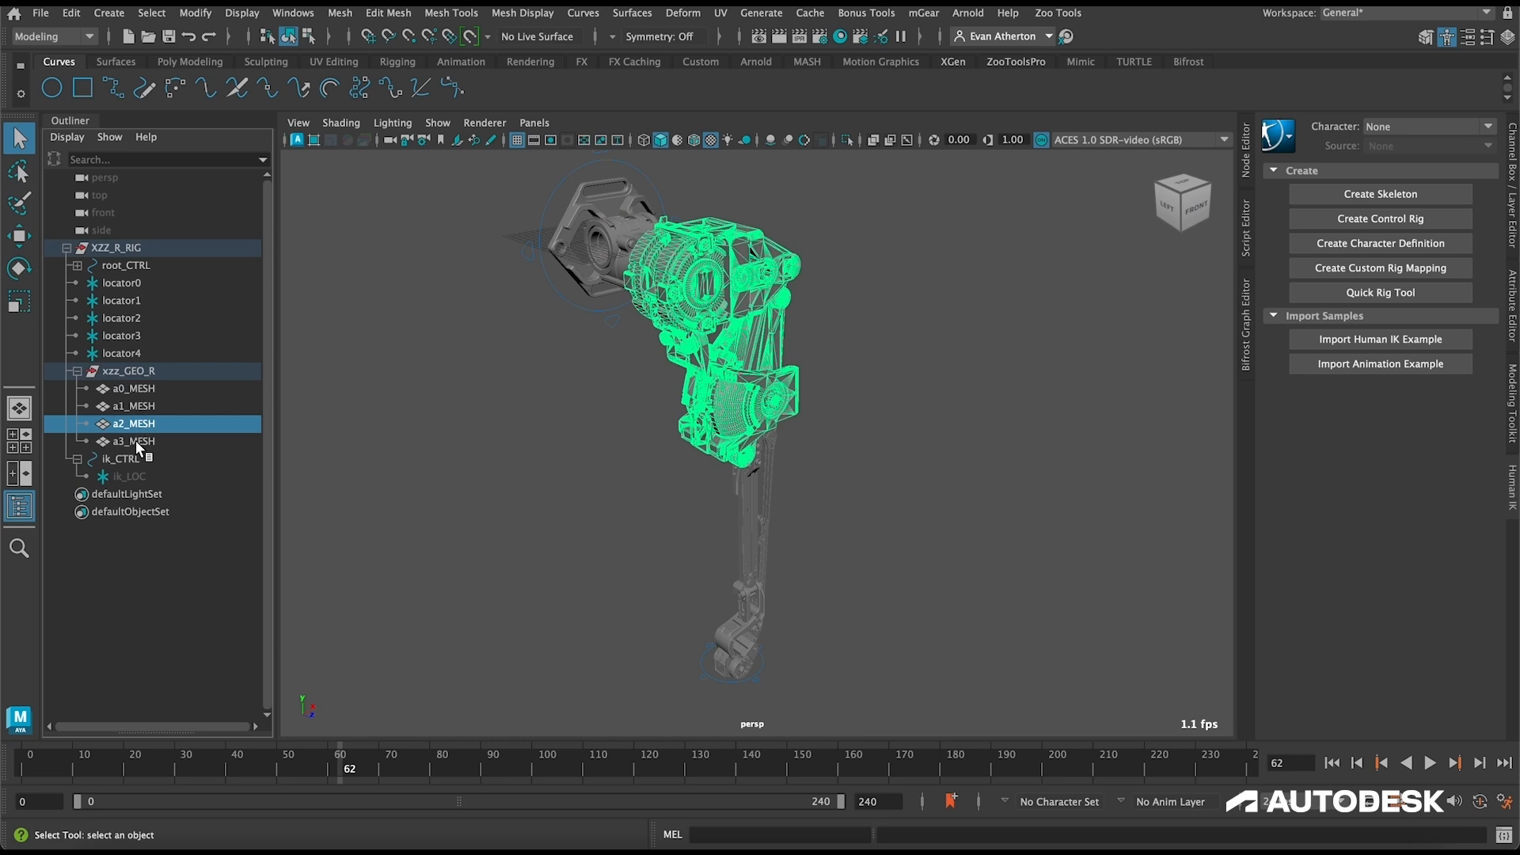
left_click(135, 441)
left_click(125, 371)
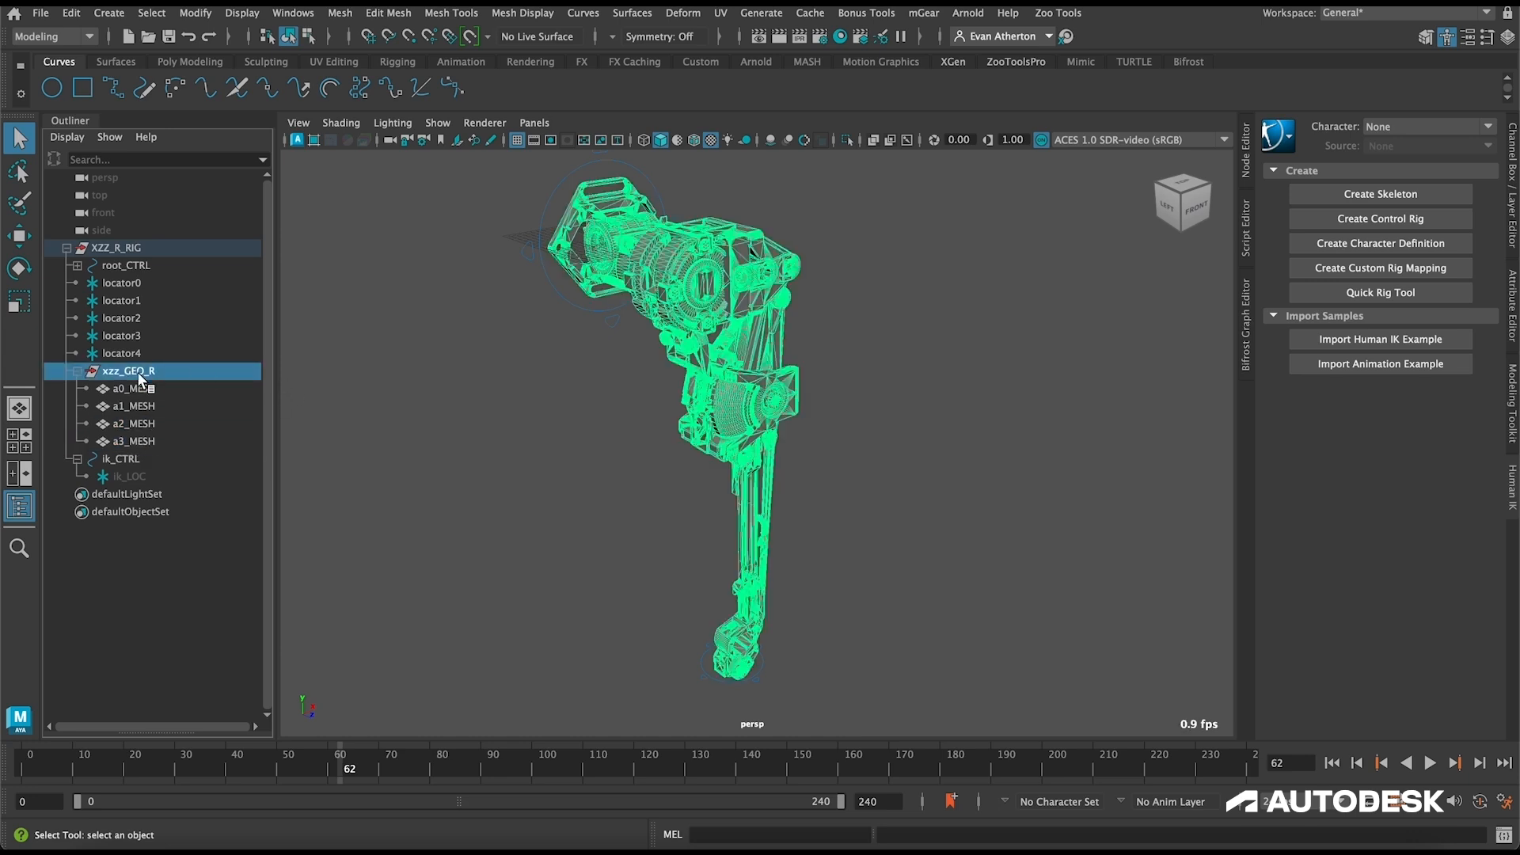
Step: Inspect the leg's root_CTRL and ik_CTRL controls by selecting each in turn
left_click_drag(417, 369, 468, 372, "alt")
mouse_move(538, 289)
left_mouse_down("alt")
mouse_move(553, 285)
mouse_move(539, 283)
left_mouse_up("alt")
left_click(562, 243)
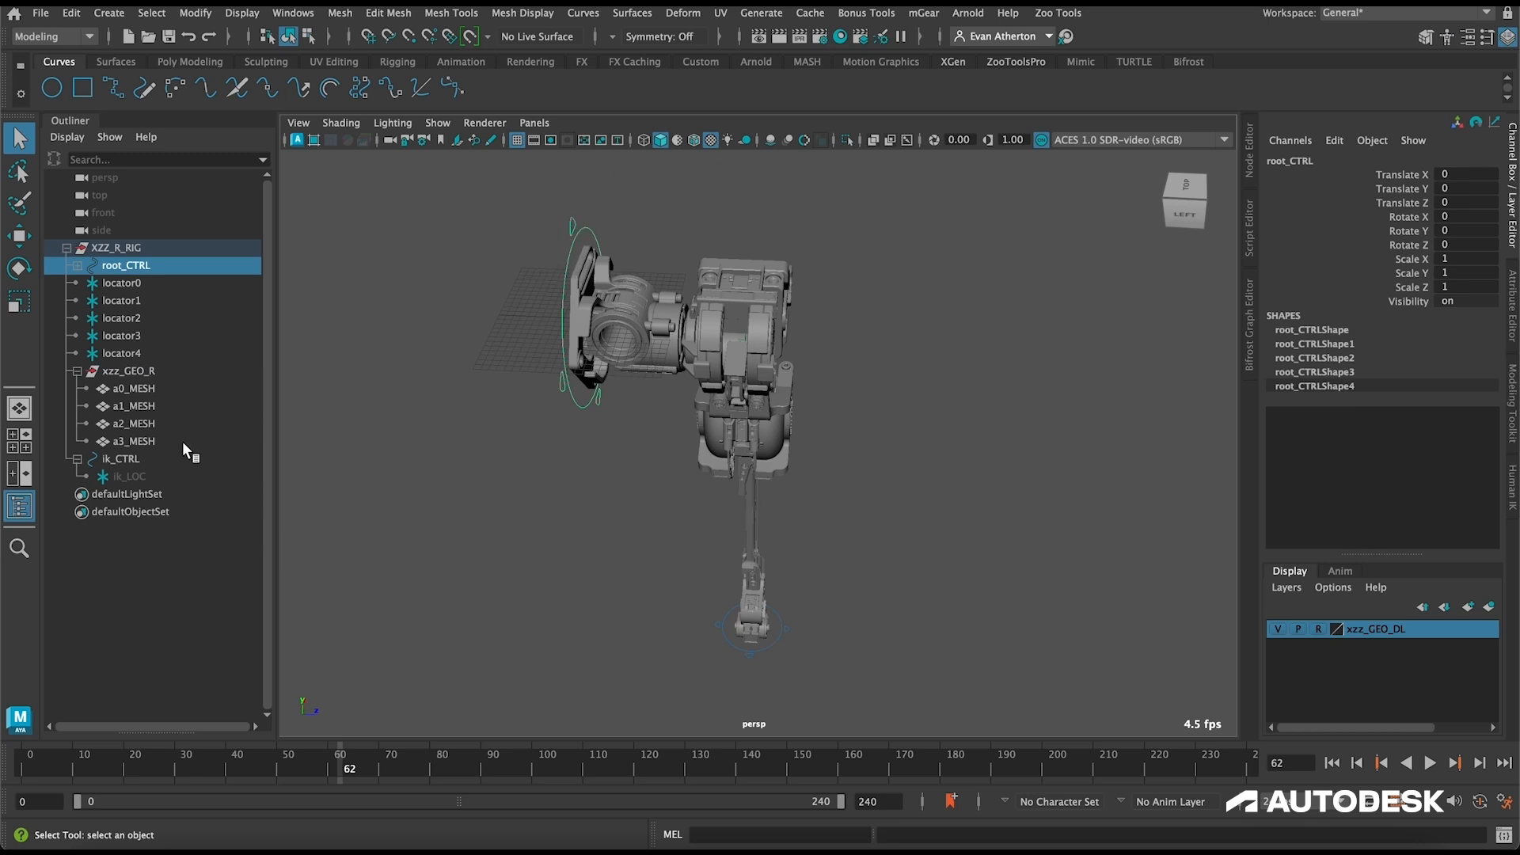
left_click(126, 460)
left_click_drag(862, 620, 753, 575, "alt")
key("f")
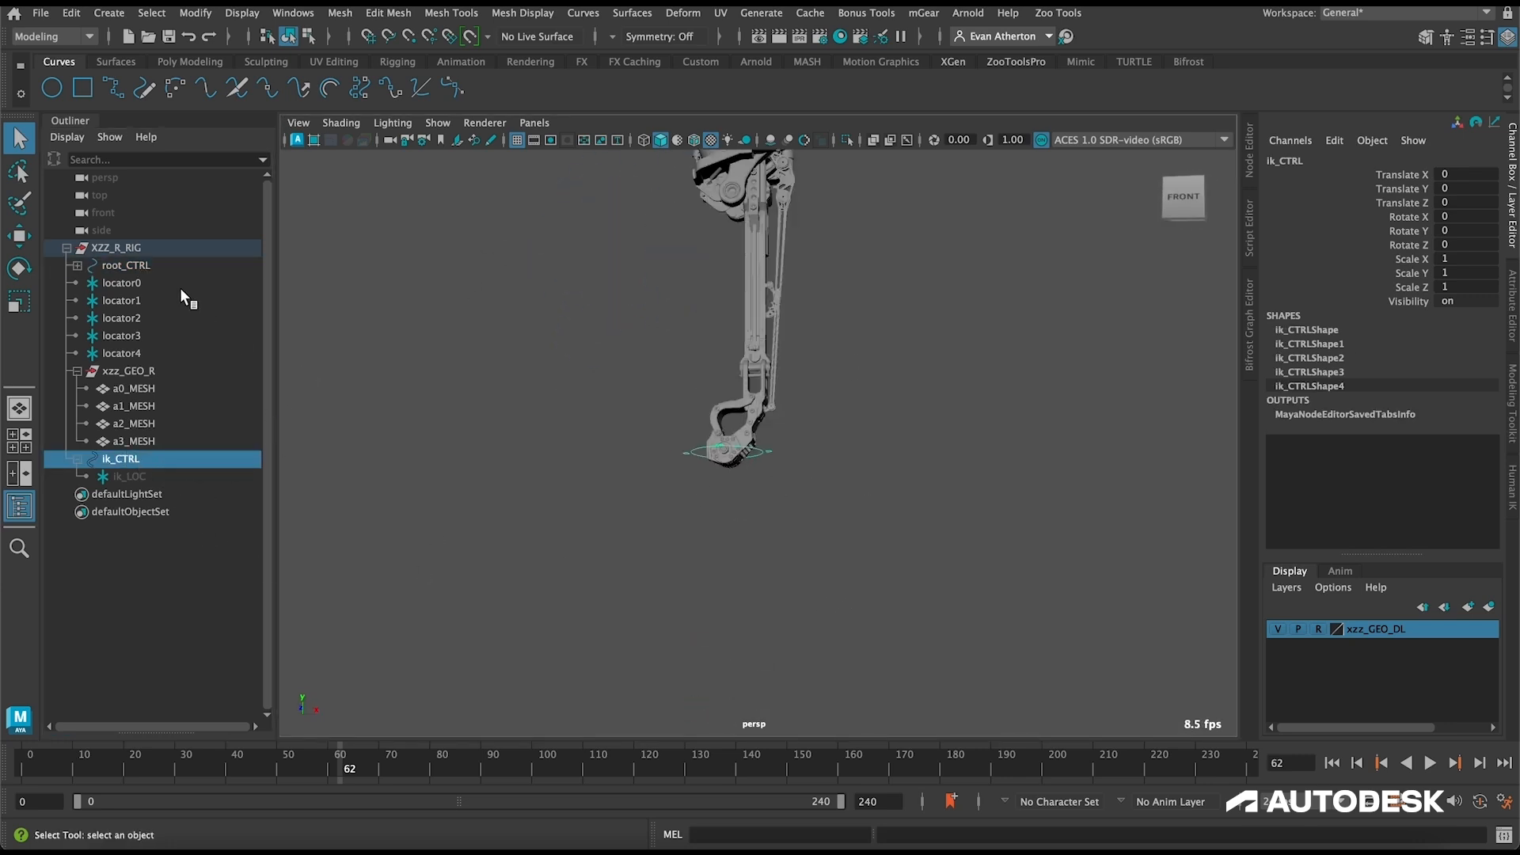
left_click_drag(517, 381, 587, 424, "alt")
left_click_drag(579, 337, 581, 482, "alt")
Step: Select locator0 through locator4 and scale them uniformly to about 16.649
left_click(133, 284)
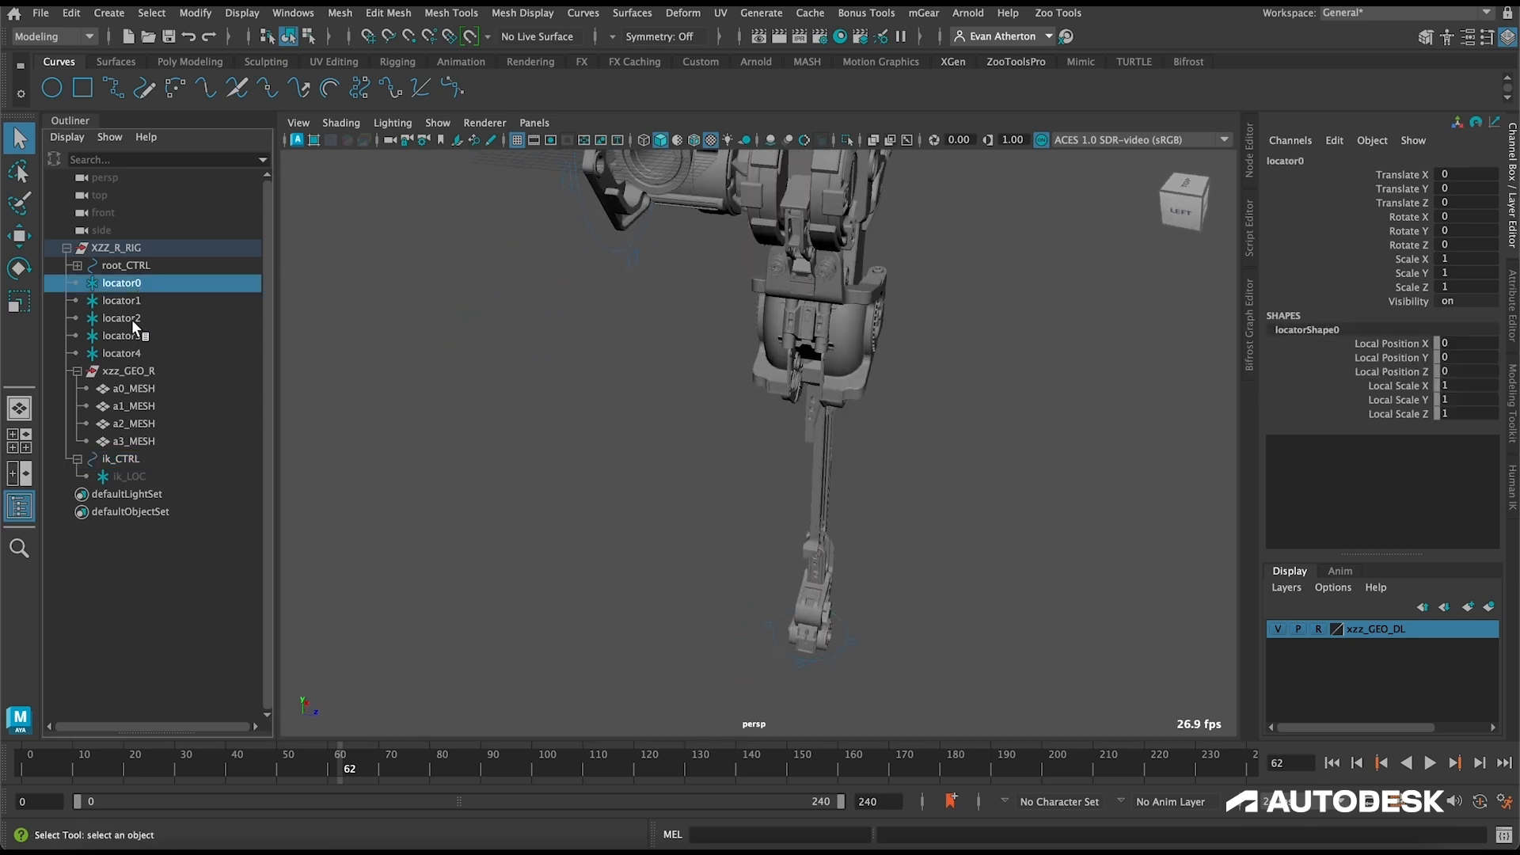
left_click_drag(128, 287, 131, 354)
key("f")
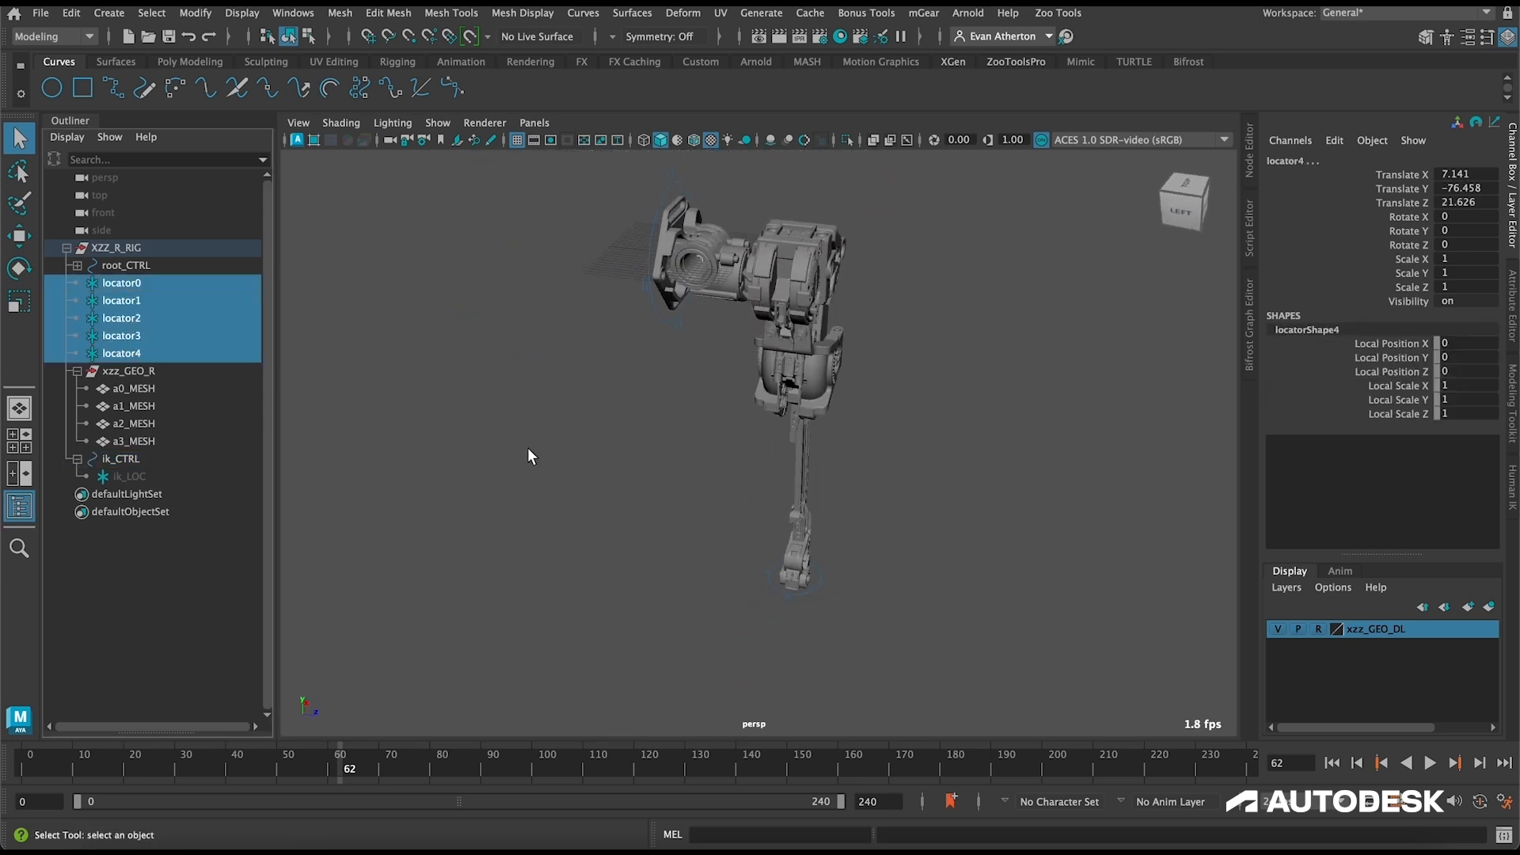
key("e")
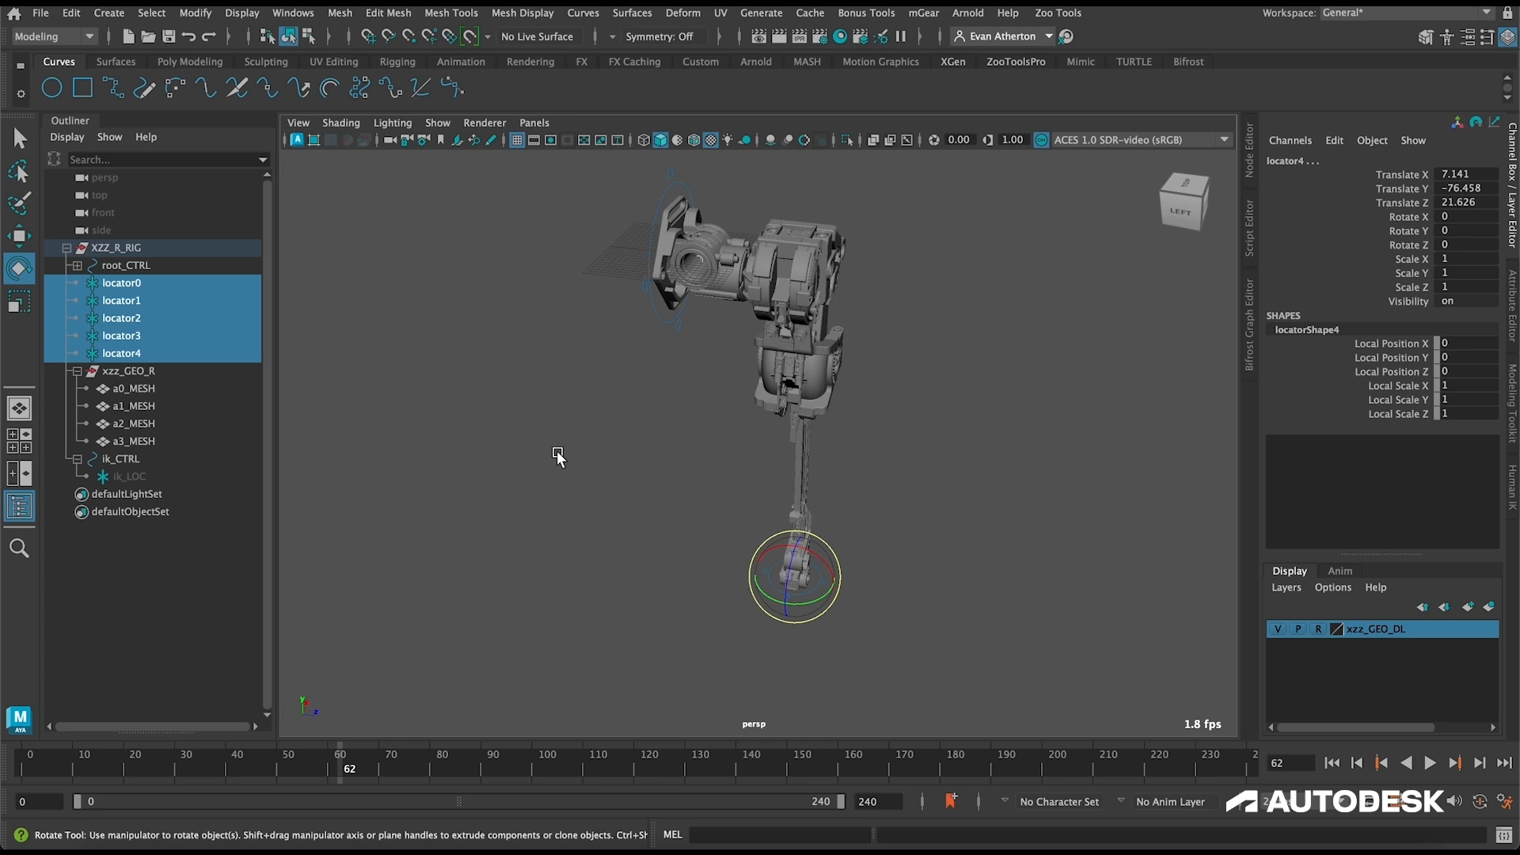
key("r")
left_click_drag(793, 575, 915, 560)
Step: Examine the positions of the enlarged locators along the leg's joints and foot, and clear the selection
left_click_drag(736, 440, 675, 390, "alt")
middle_click_drag(695, 377, 586, 519, "alt")
scroll(606, 409, "up", 3)
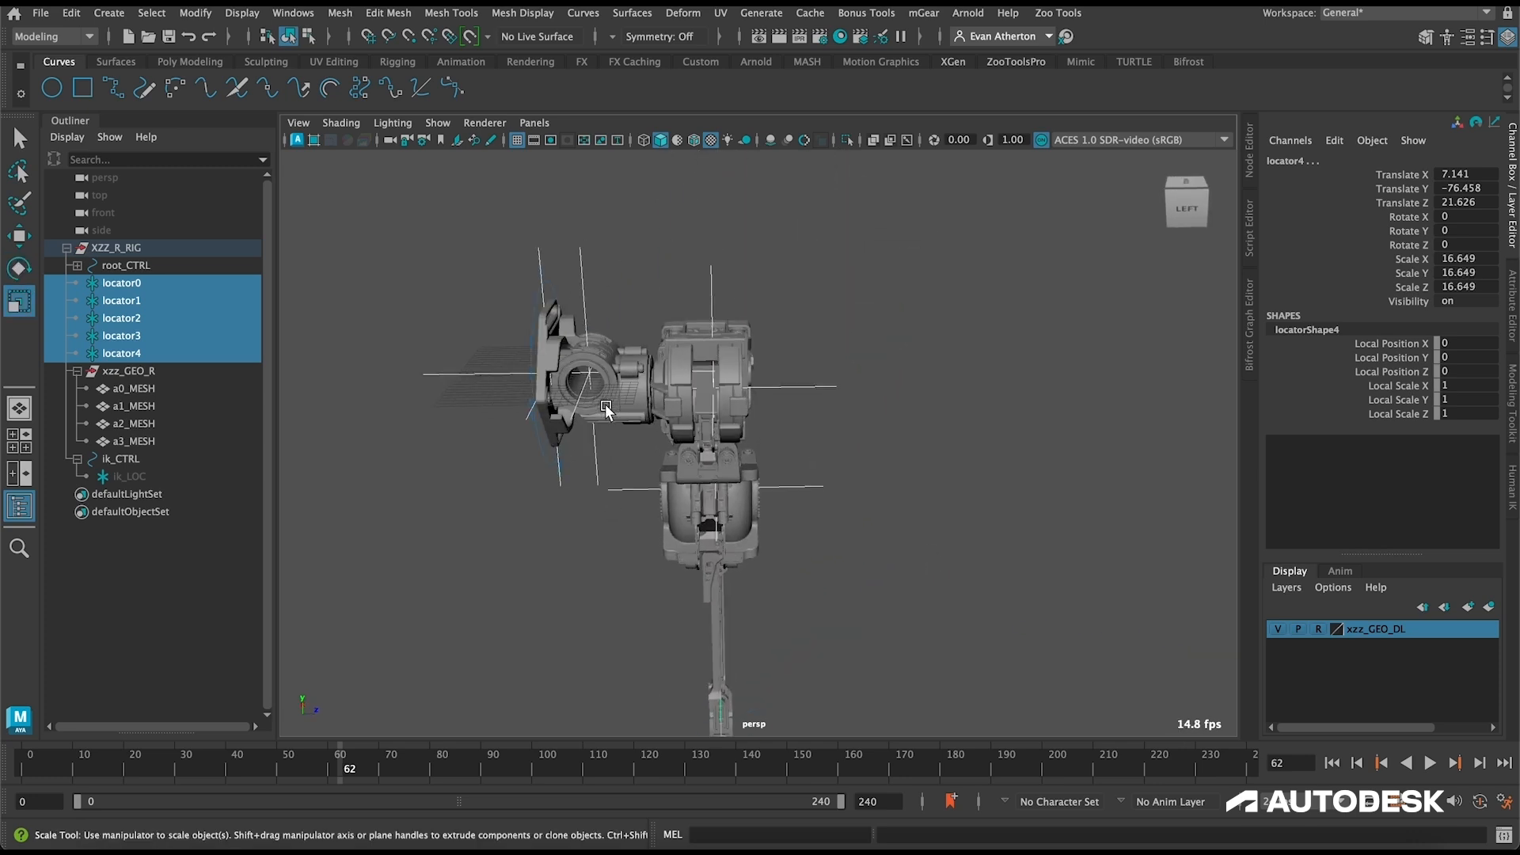
left_click_drag(532, 397, 710, 388, "alt")
left_click_drag(828, 367, 668, 380, "alt")
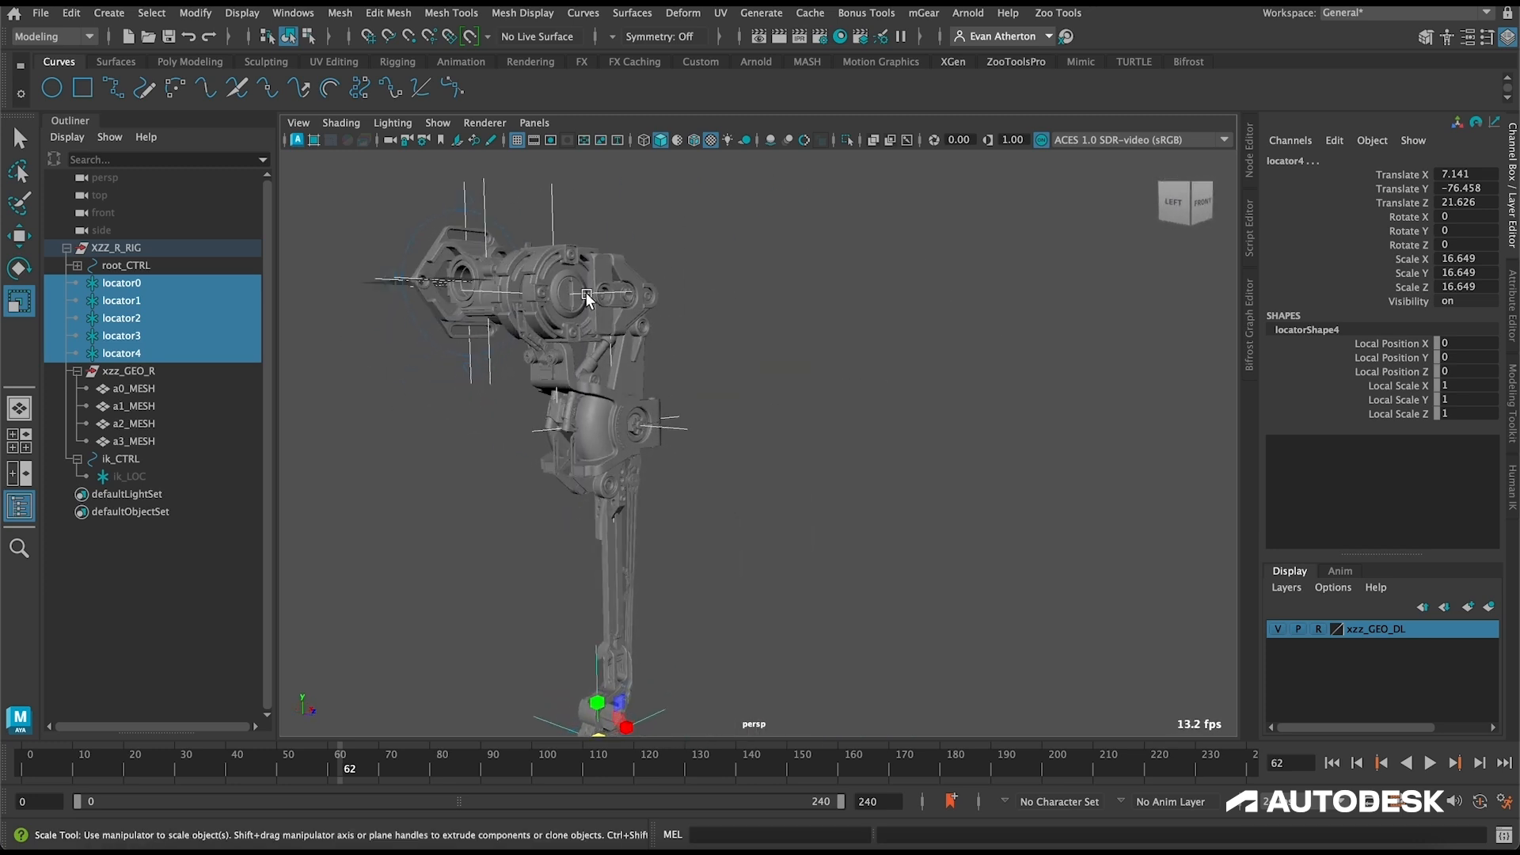
left_click_drag(827, 461, 782, 461, "alt")
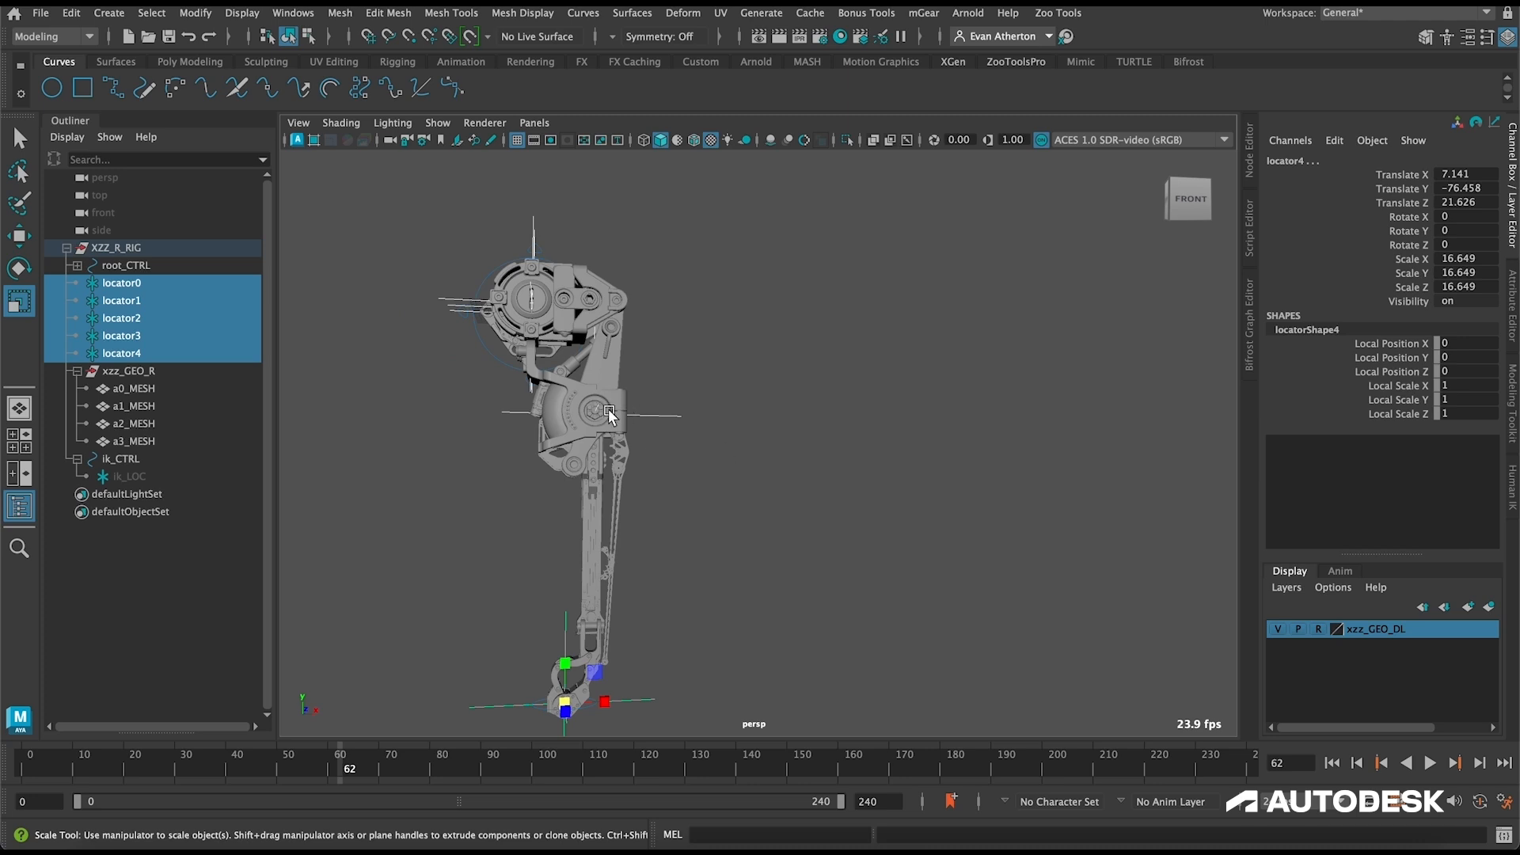
left_click_drag(704, 505, 724, 509, "alt")
middle_click_drag(723, 509, 815, 369, "alt")
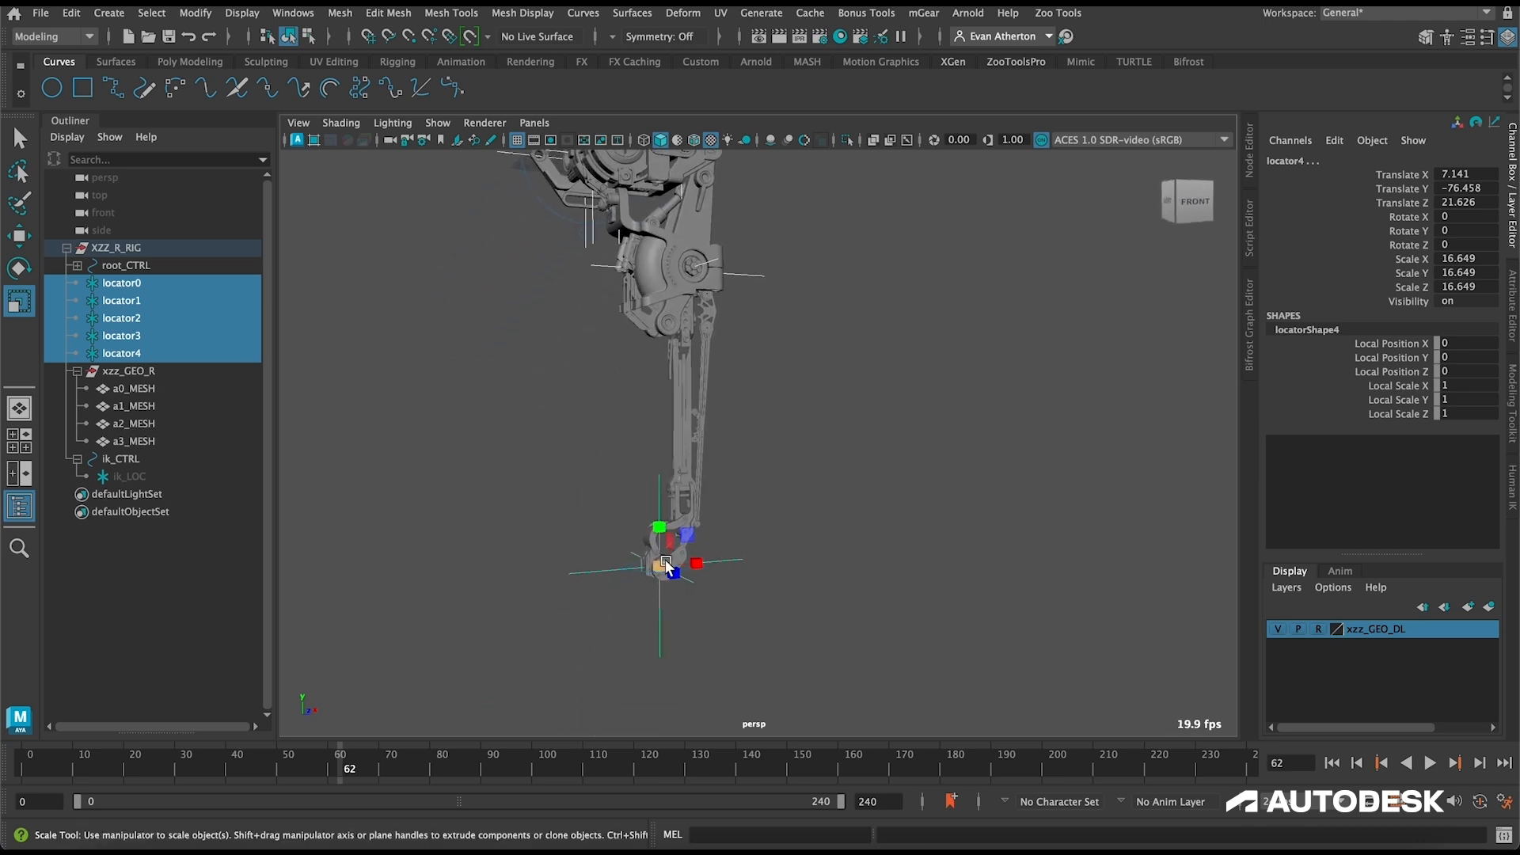
left_click_drag(784, 536, 602, 475, "alt")
left_click(466, 441)
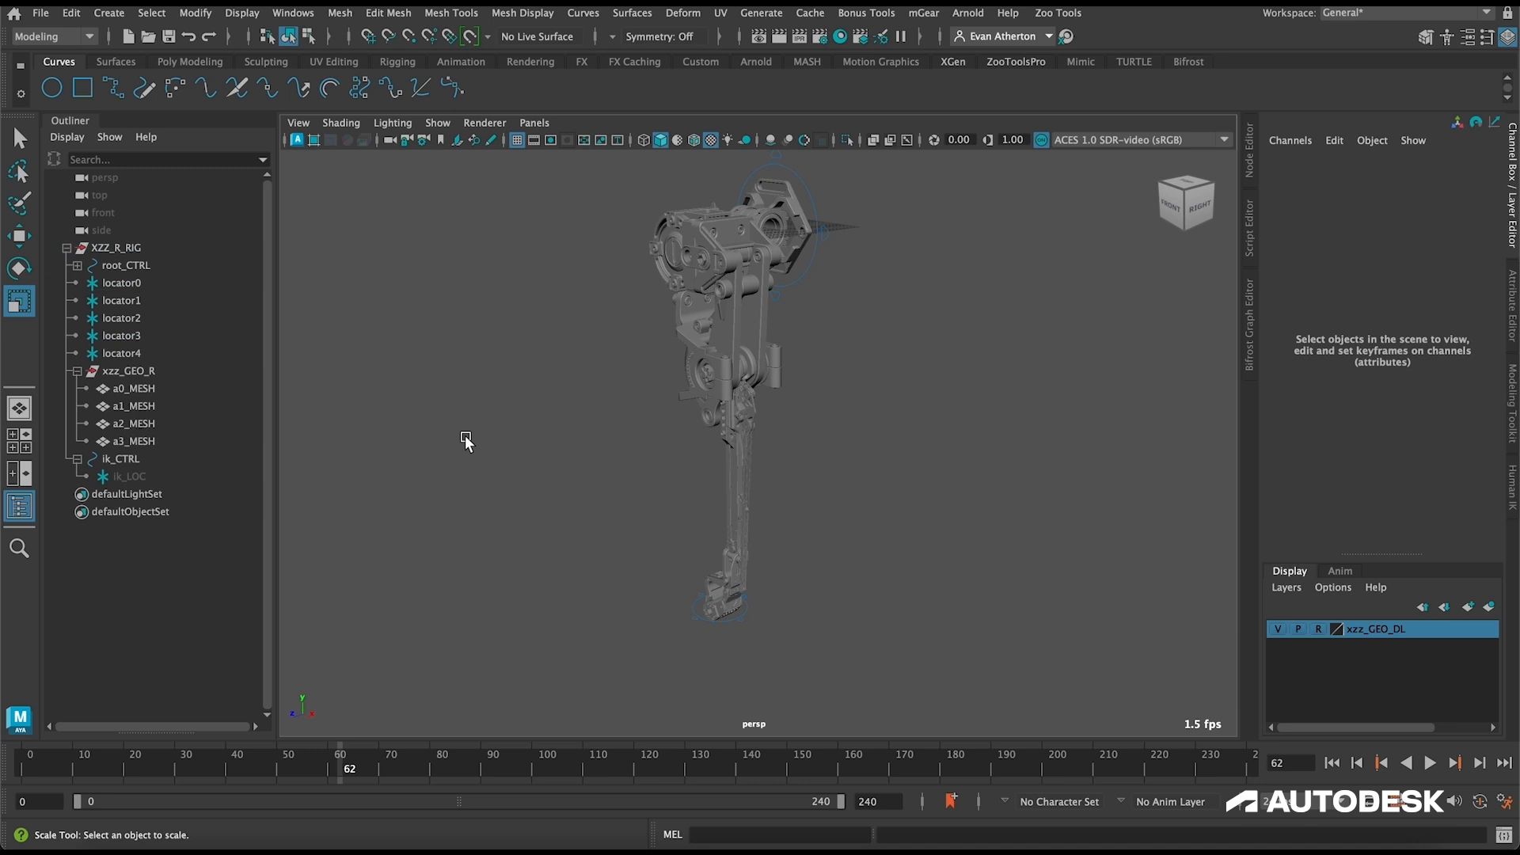
Step: Inspect the root_LOC locator under root_CTRL and the ik_LOC locator under ik_CTRL
left_click(77, 265)
left_click(131, 282)
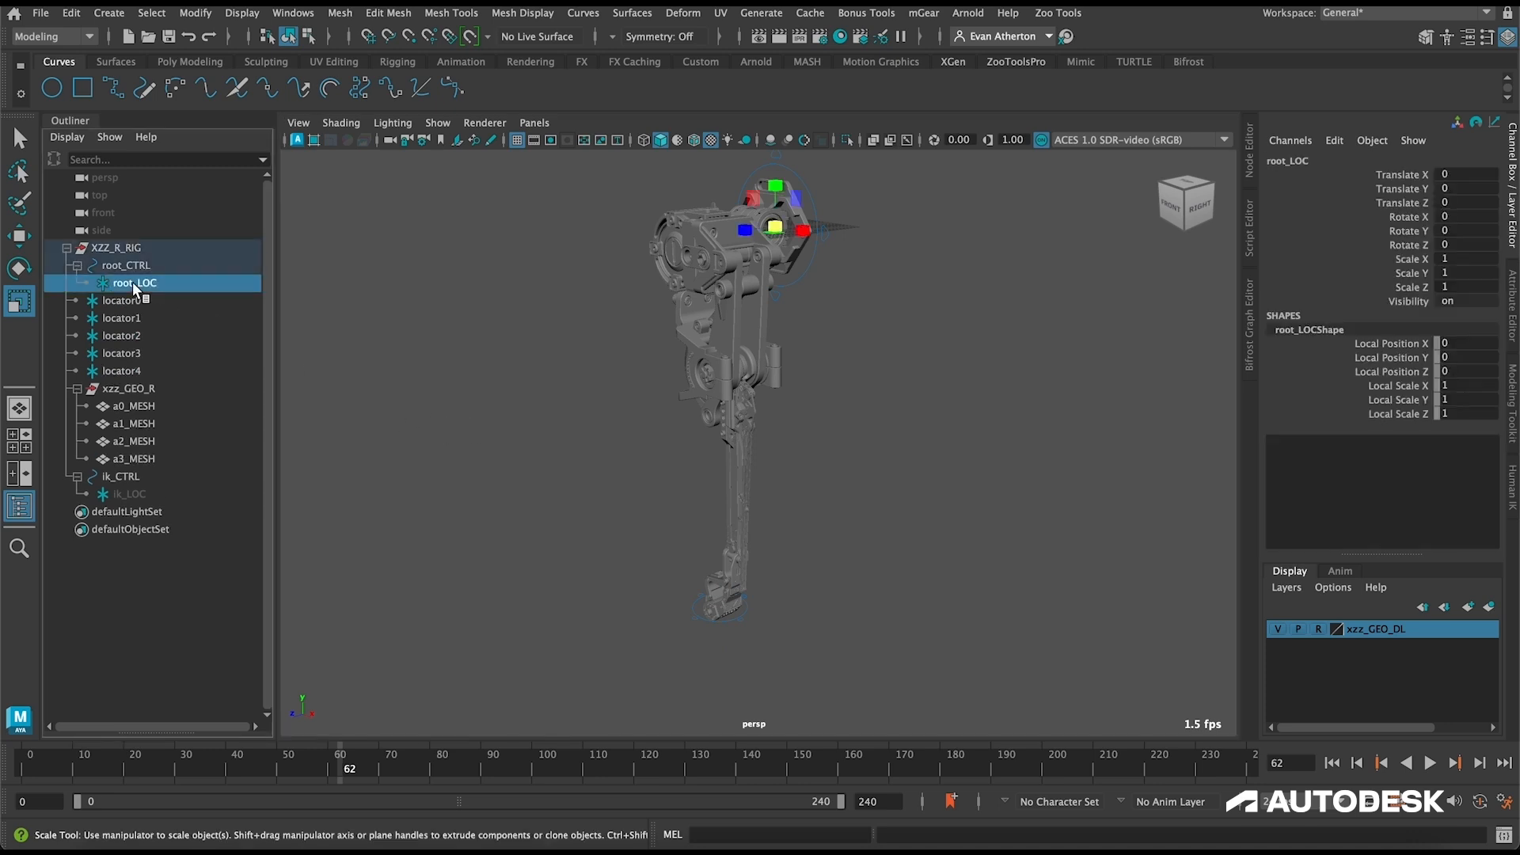
left_click(134, 493)
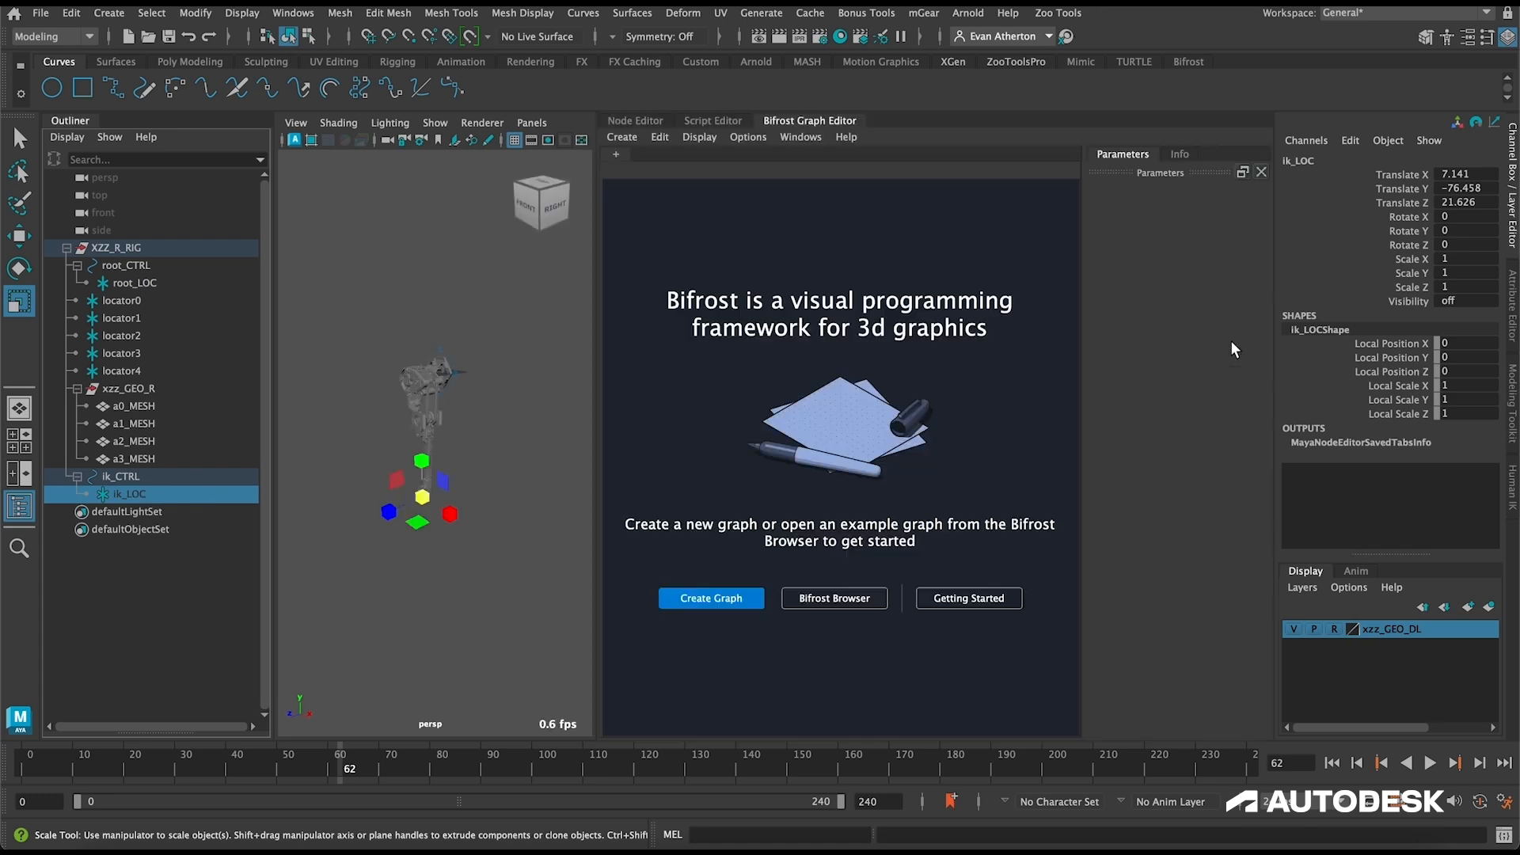
Step: Open the Bifrost Graph Editor and create a new empty graph
left_click(1250, 349)
left_click(711, 598)
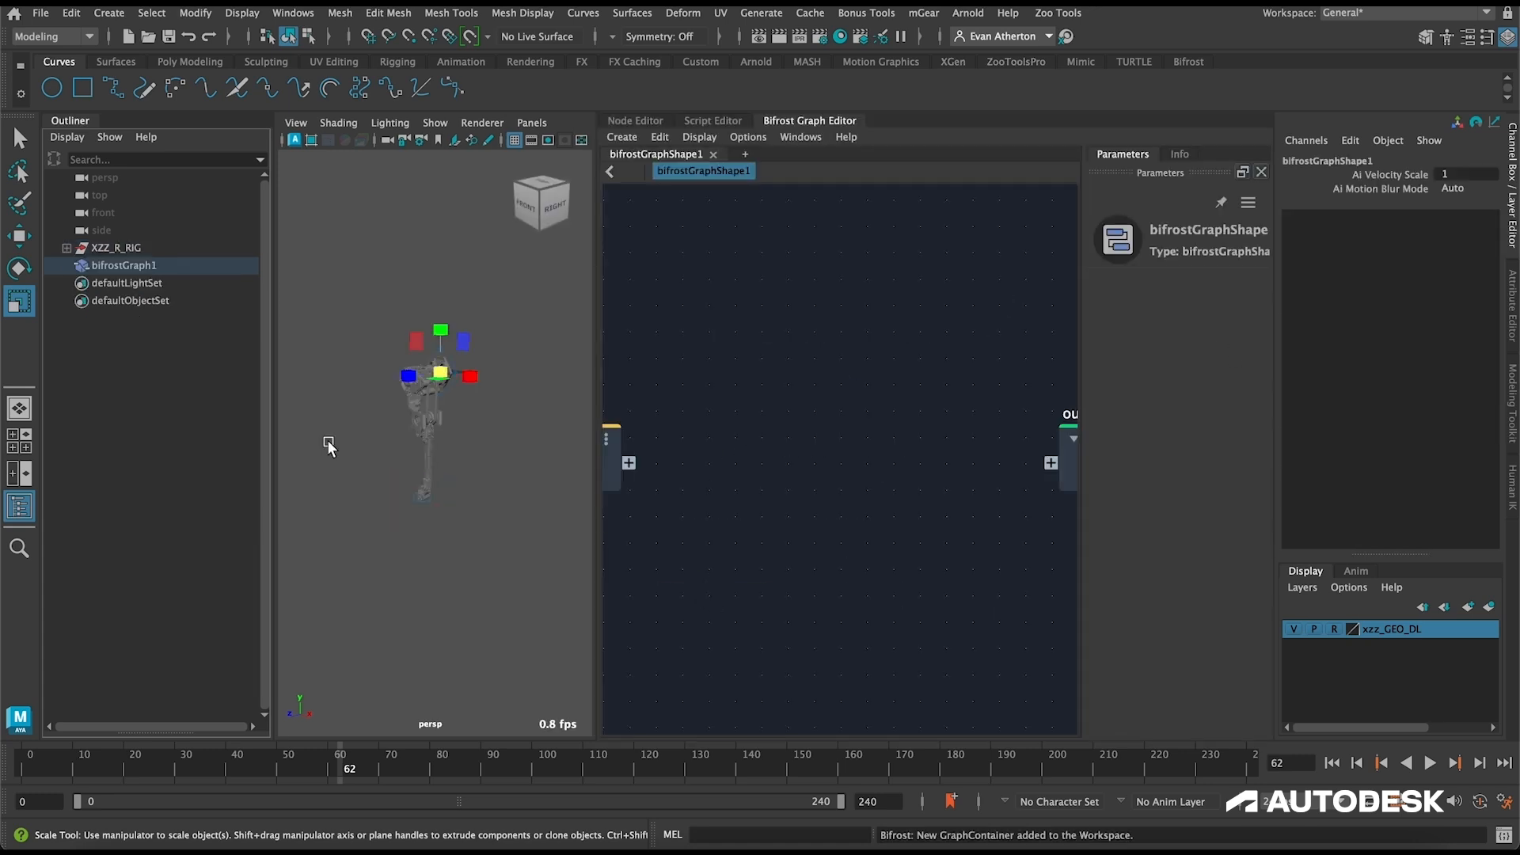
Step: Add the root_LOC locator from the rig to the Bifrost graph as an input node
left_click(67, 248)
left_click_drag(126, 282, 668, 350)
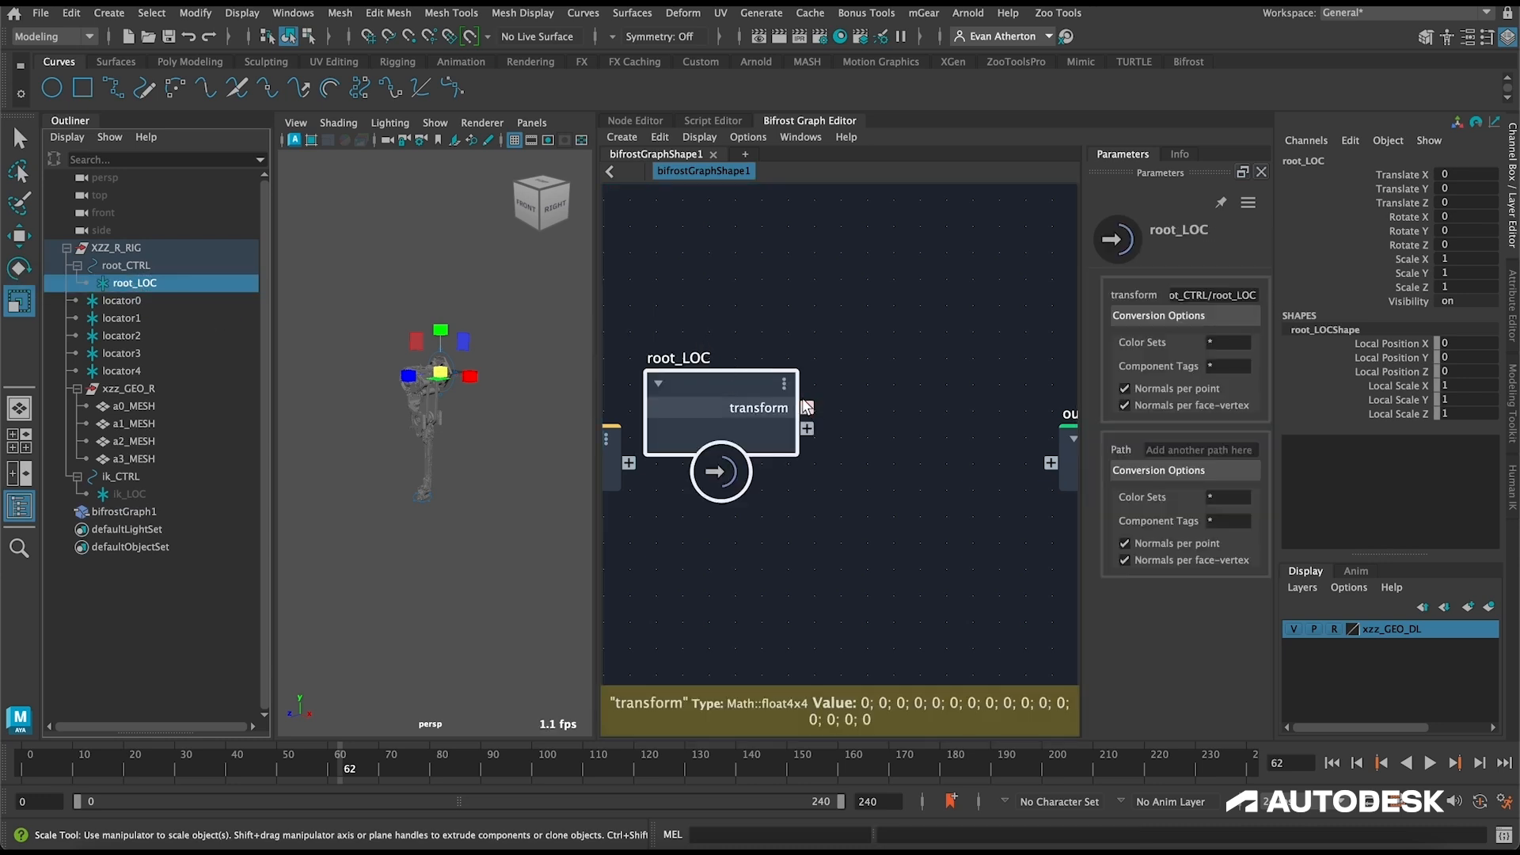
left_click(124, 269)
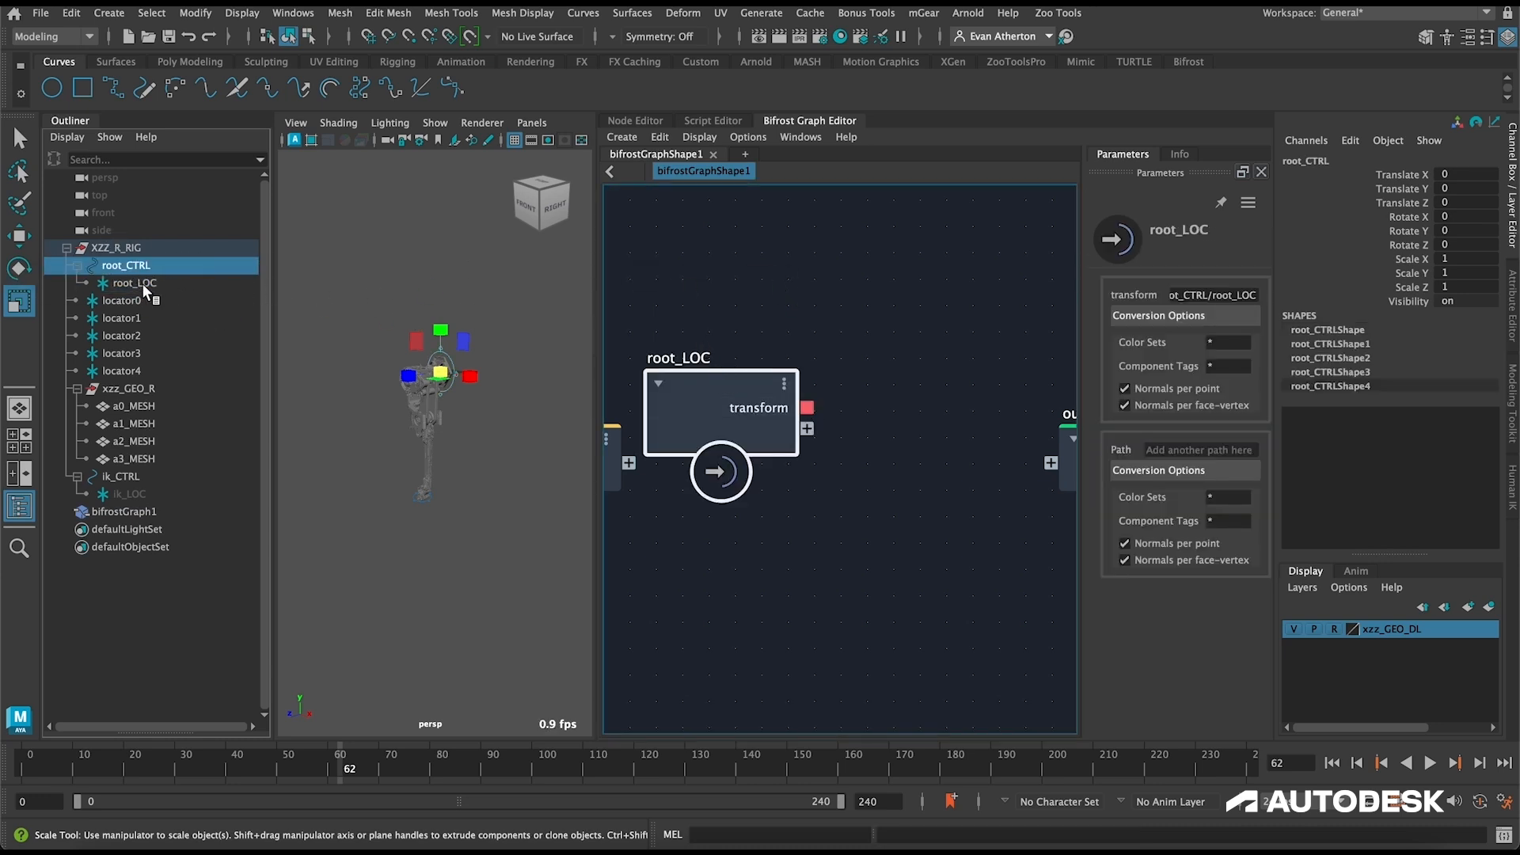
left_click(143, 284)
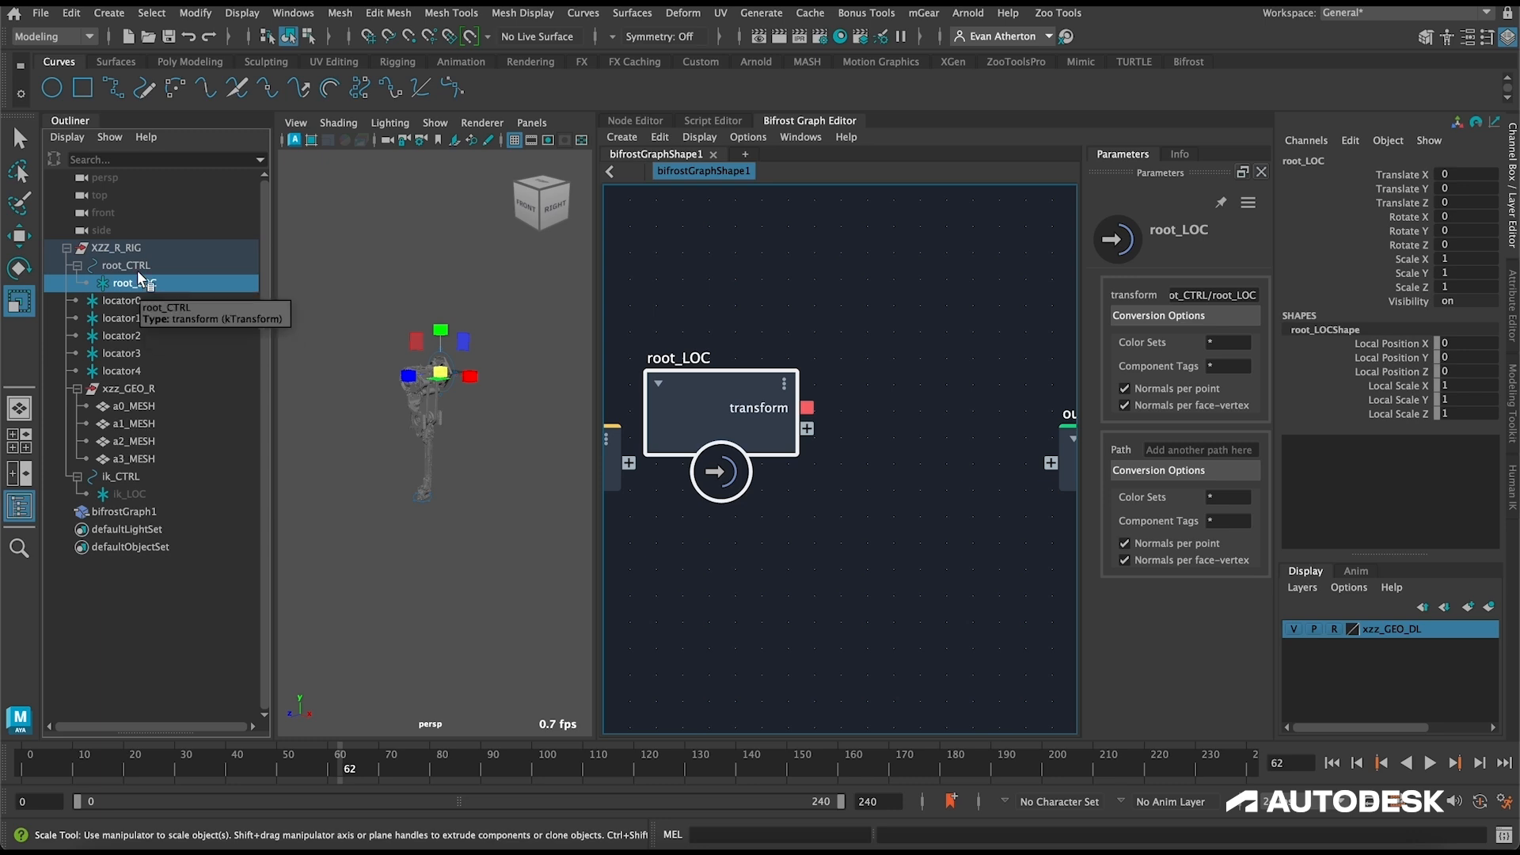
Step: Try rotating root_CTRL, undo the rotation, and delete the root_LOC node from the graph
left_click(136, 268)
key("e")
left_click_drag(439, 343, 444, 354)
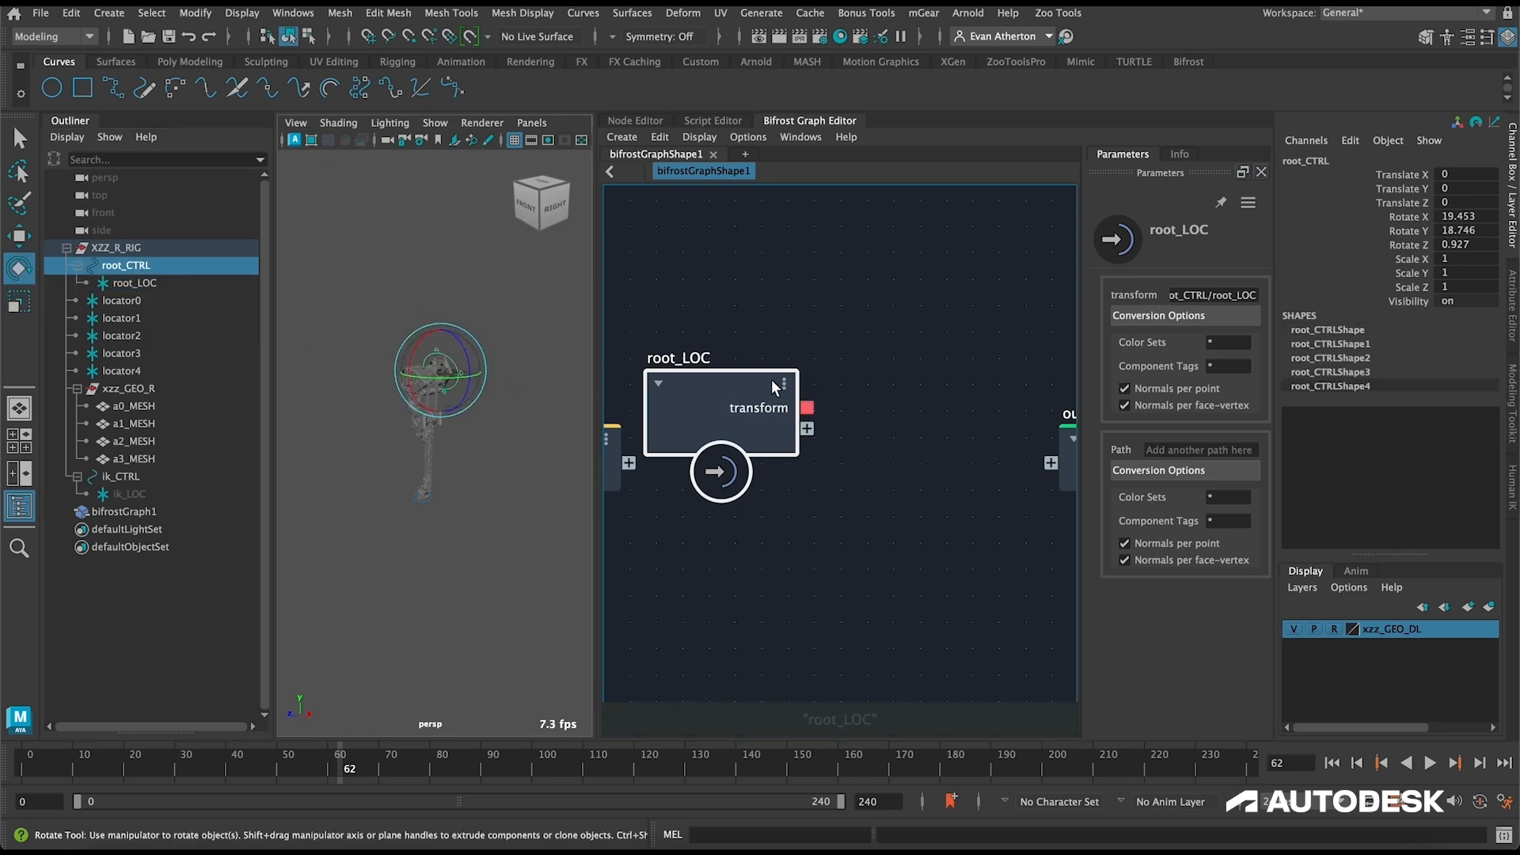
key("ctrl+z")
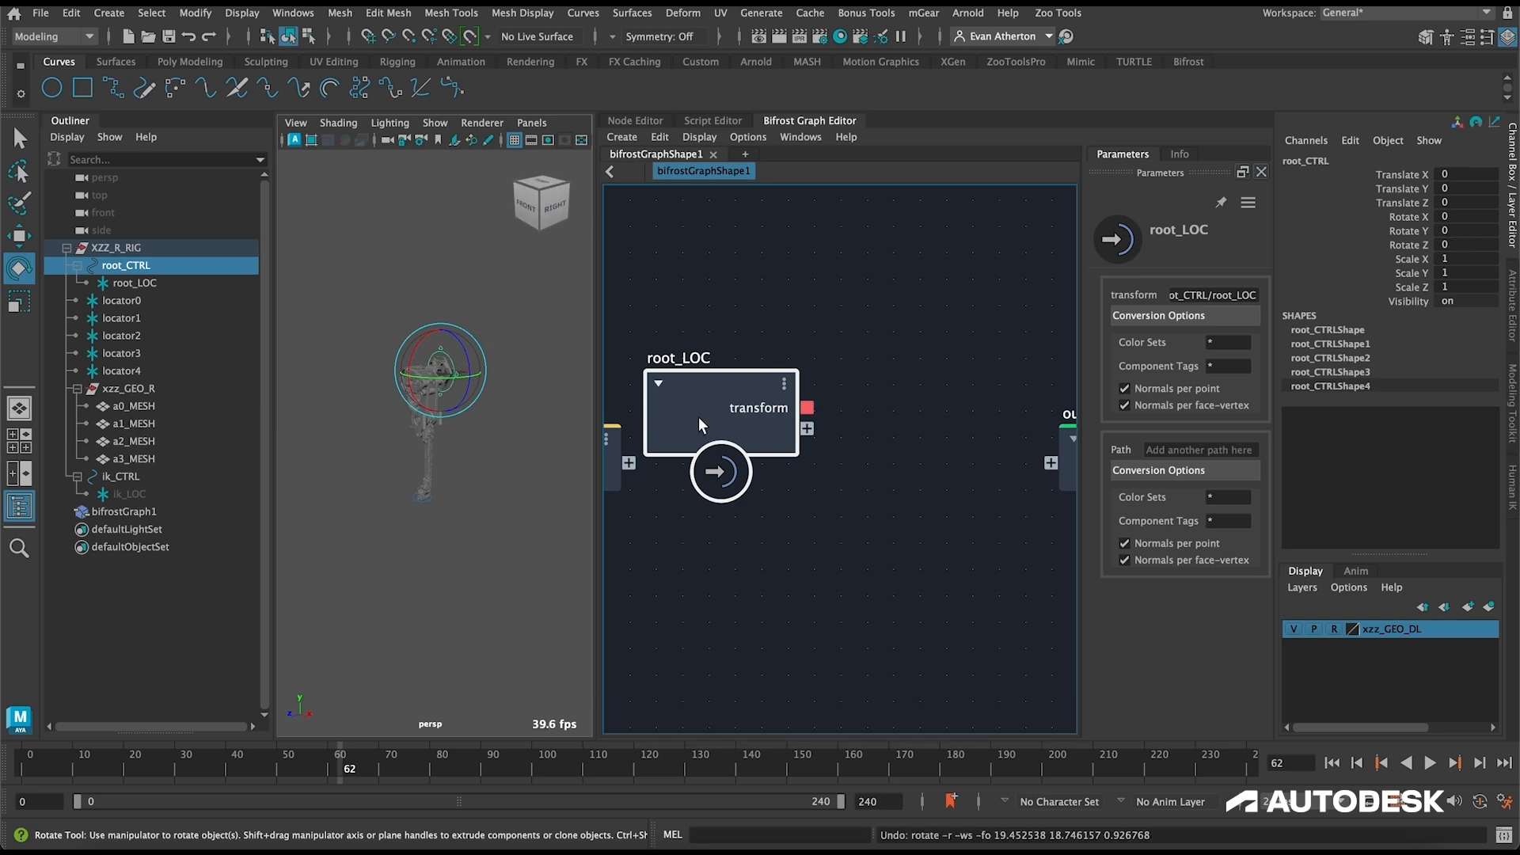
key("Delete")
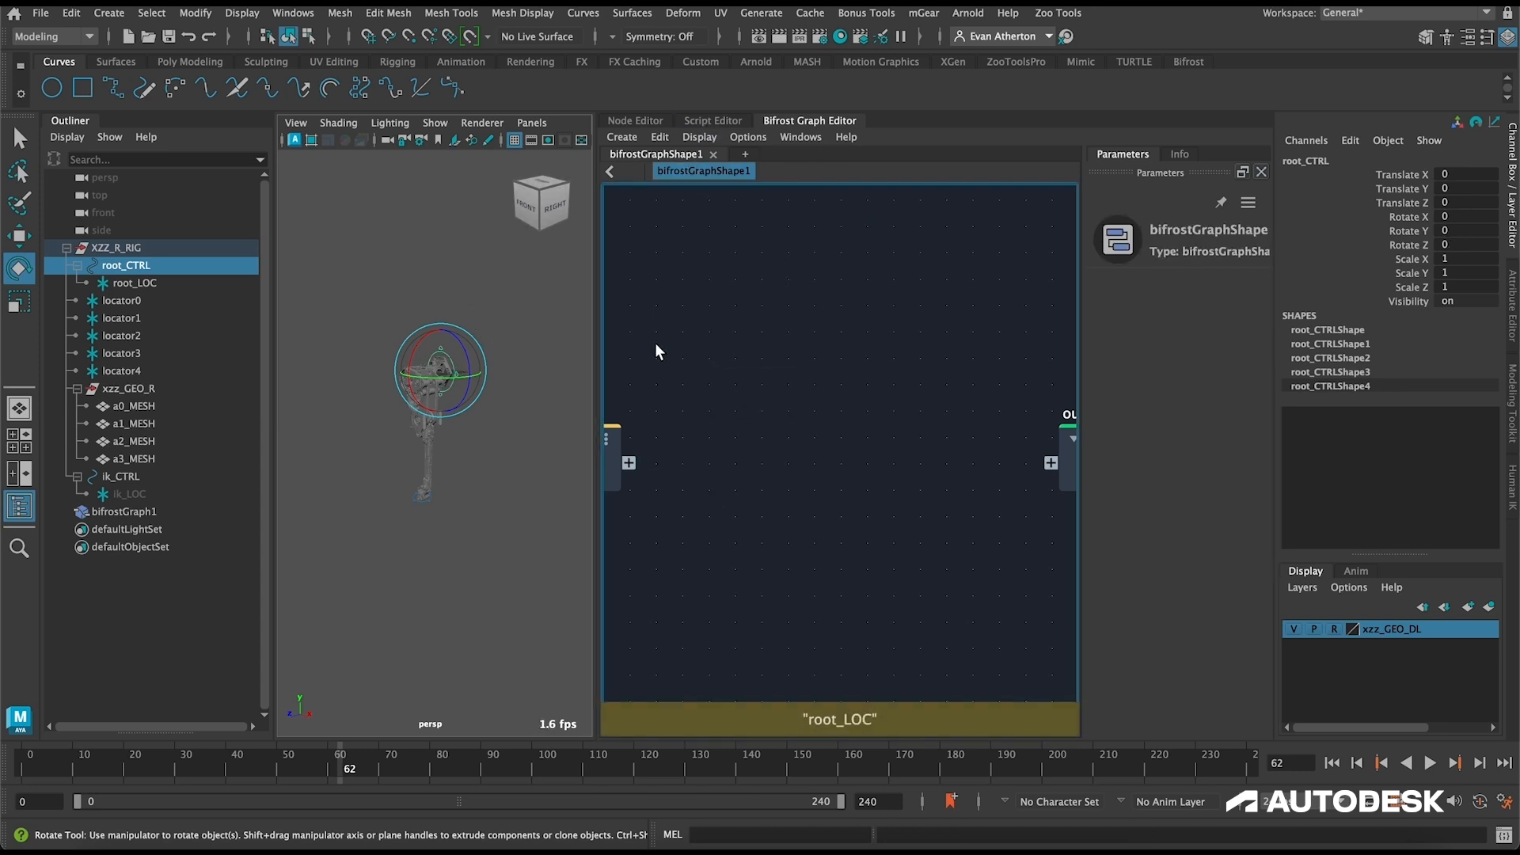
Step: Collapse root_CTRL, xzz_GEO_R and ik_CTRL, hide the Outliner, and clear the selection
left_click(78, 266)
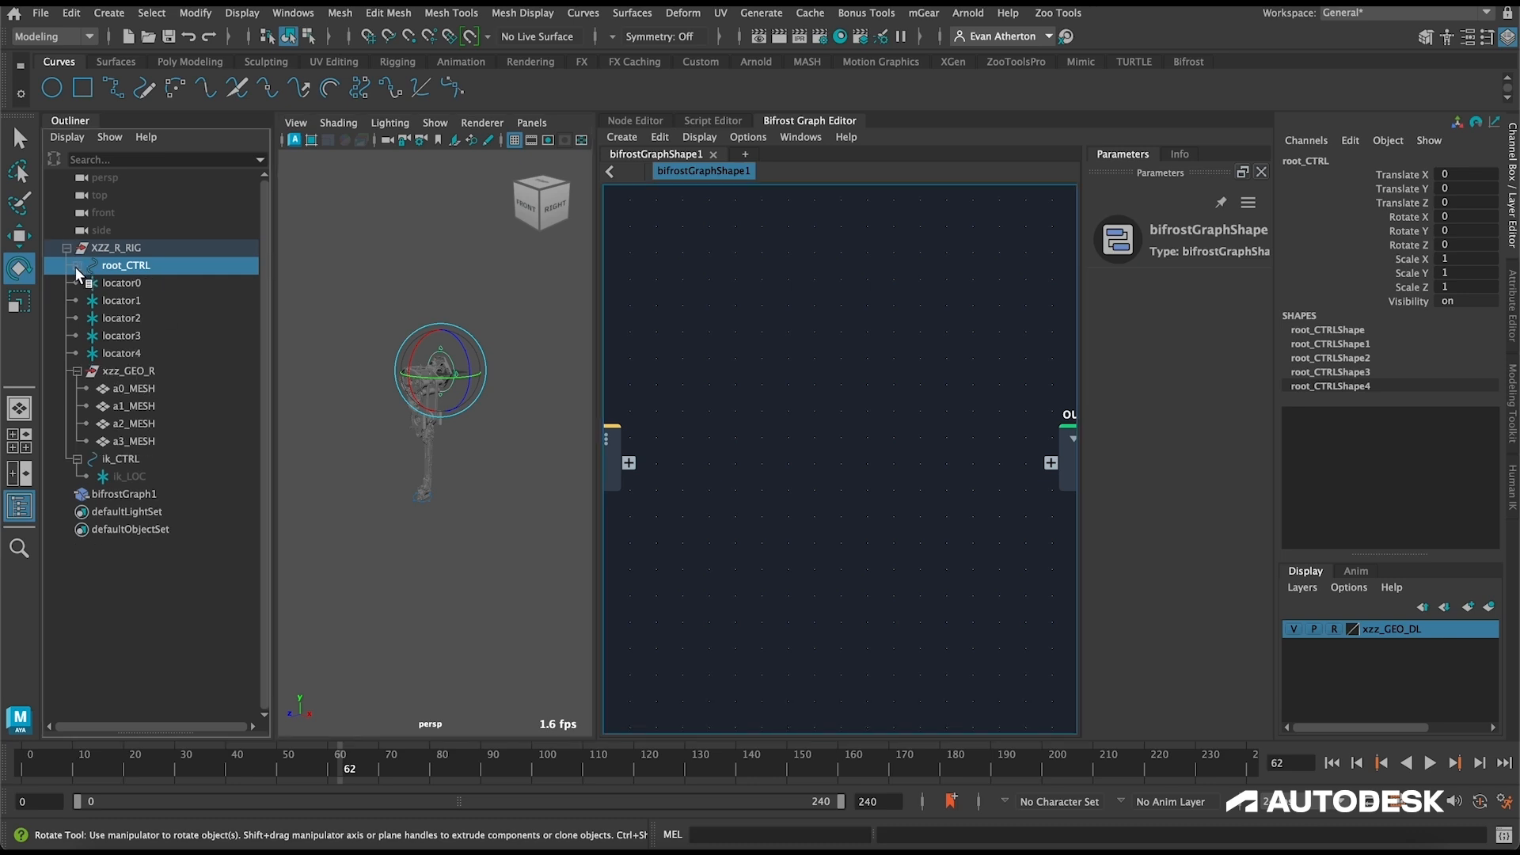
left_click(77, 370)
left_click(79, 390)
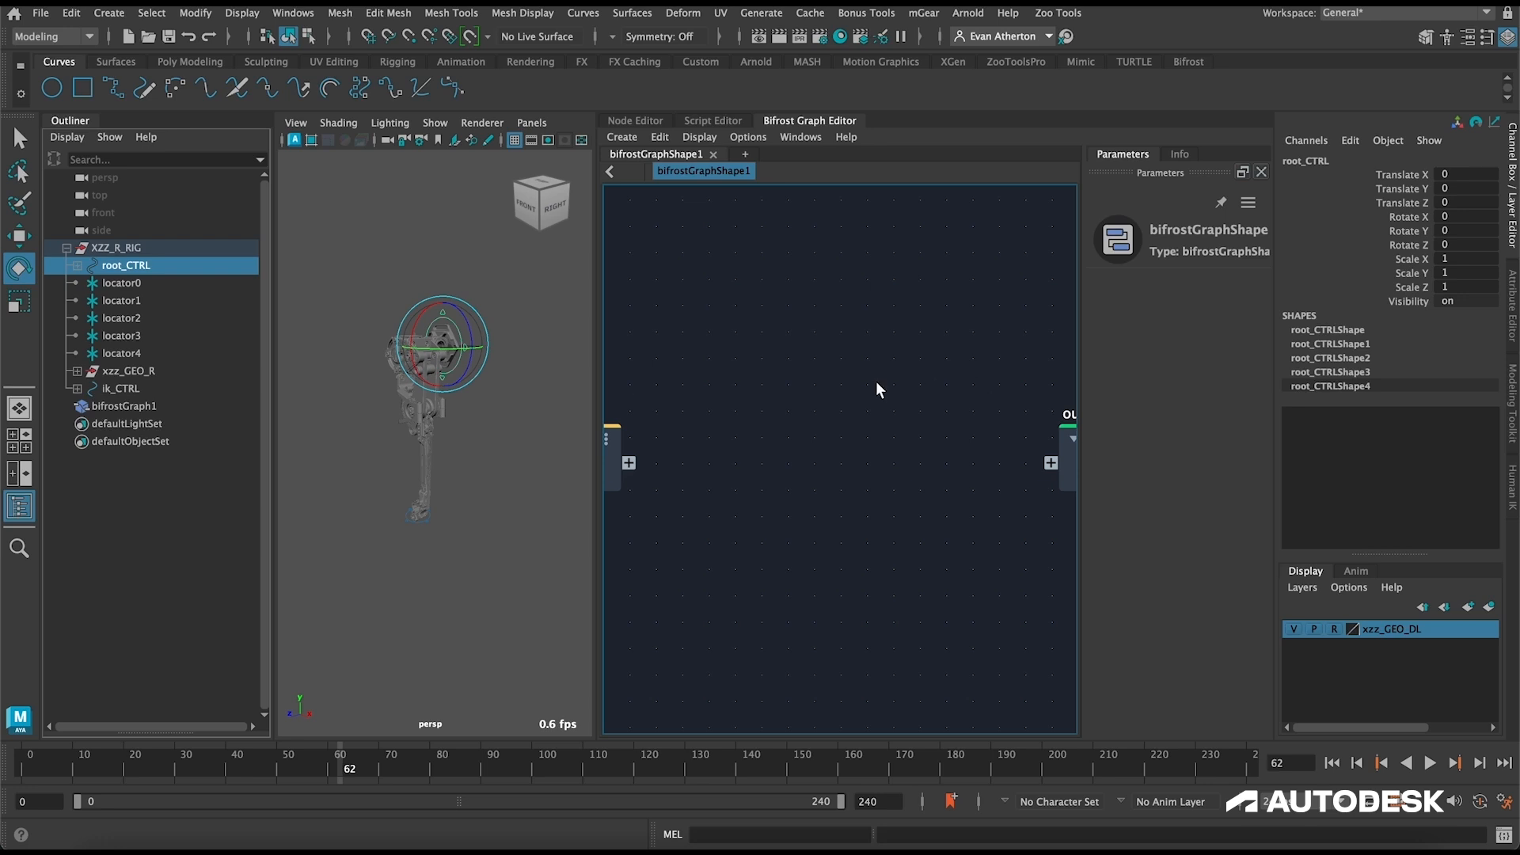
left_click(19, 506)
left_click(418, 386)
Step: Widen the Bifrost Graph Editor and space the graph's input and output nodes well apart
middle_click_drag(425, 340, 414, 441, "alt")
scroll(414, 440, "down", 3)
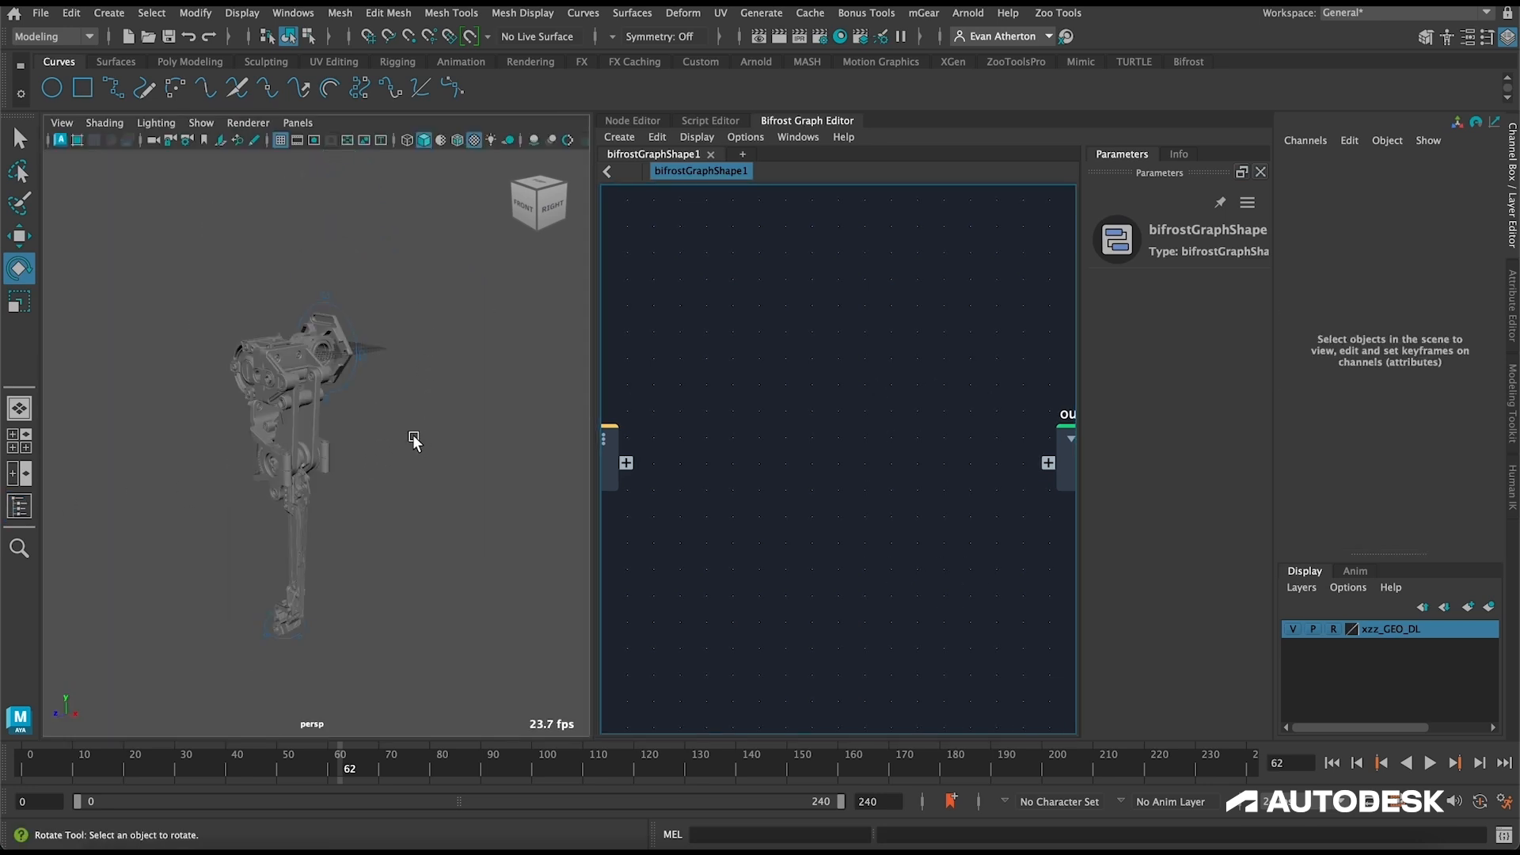
left_click_drag(414, 441, 356, 444, "alt")
left_click_drag(595, 420, 326, 424)
middle_click_drag(240, 420, 289, 421, "alt")
left_click_drag(864, 451, 960, 441)
middle_click_drag(595, 426, 685, 423, "alt")
scroll(686, 424, "down", 3)
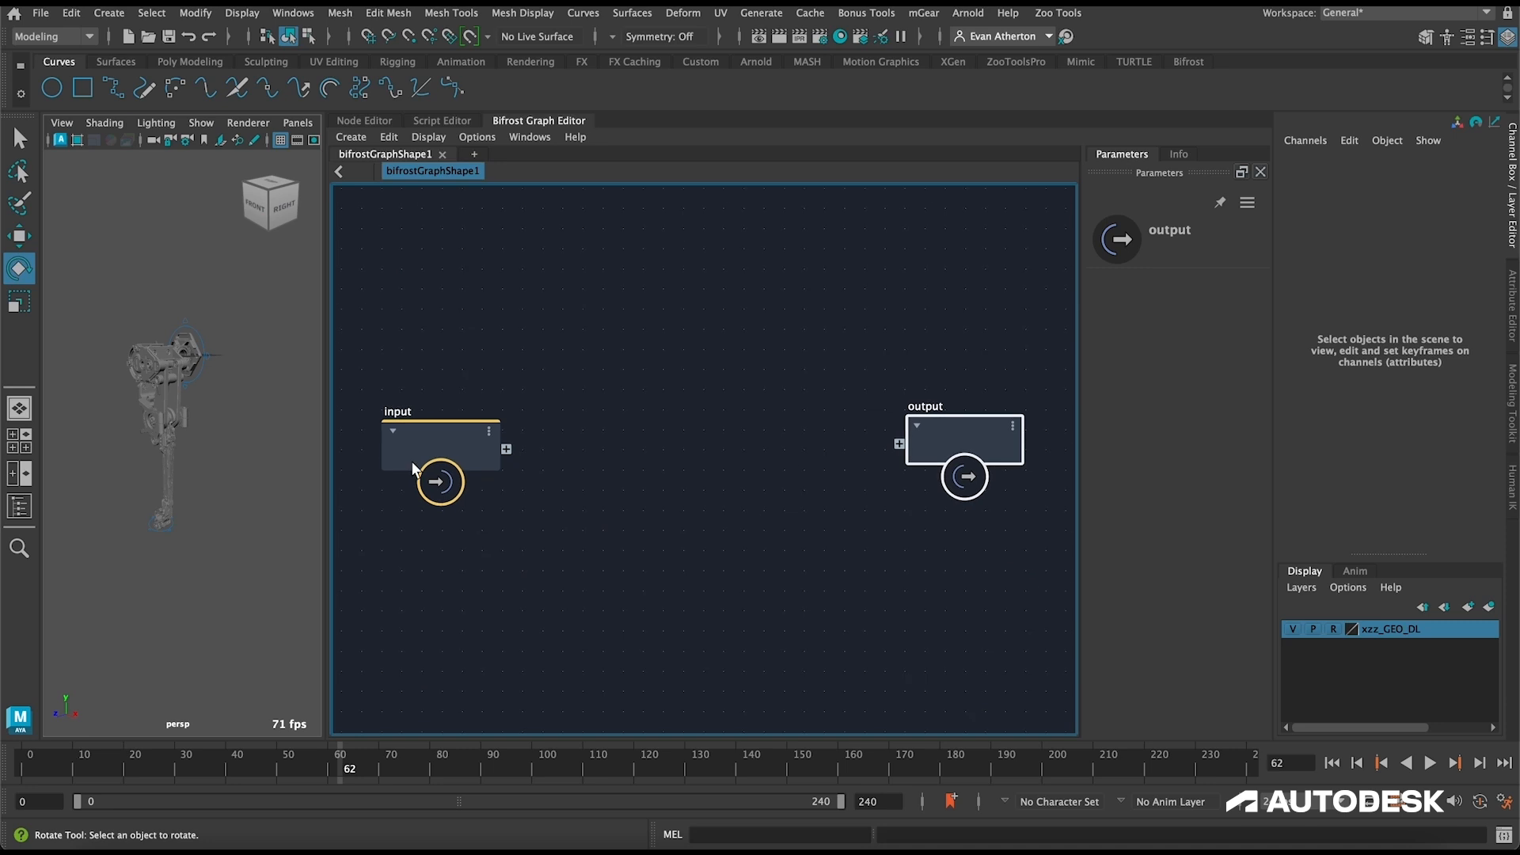
scroll(199, 383, "up", 6)
left_click_drag(226, 361, 381, 389, "alt")
scroll(179, 416, "down", 8)
left_click_drag(212, 437, 219, 402, "alt")
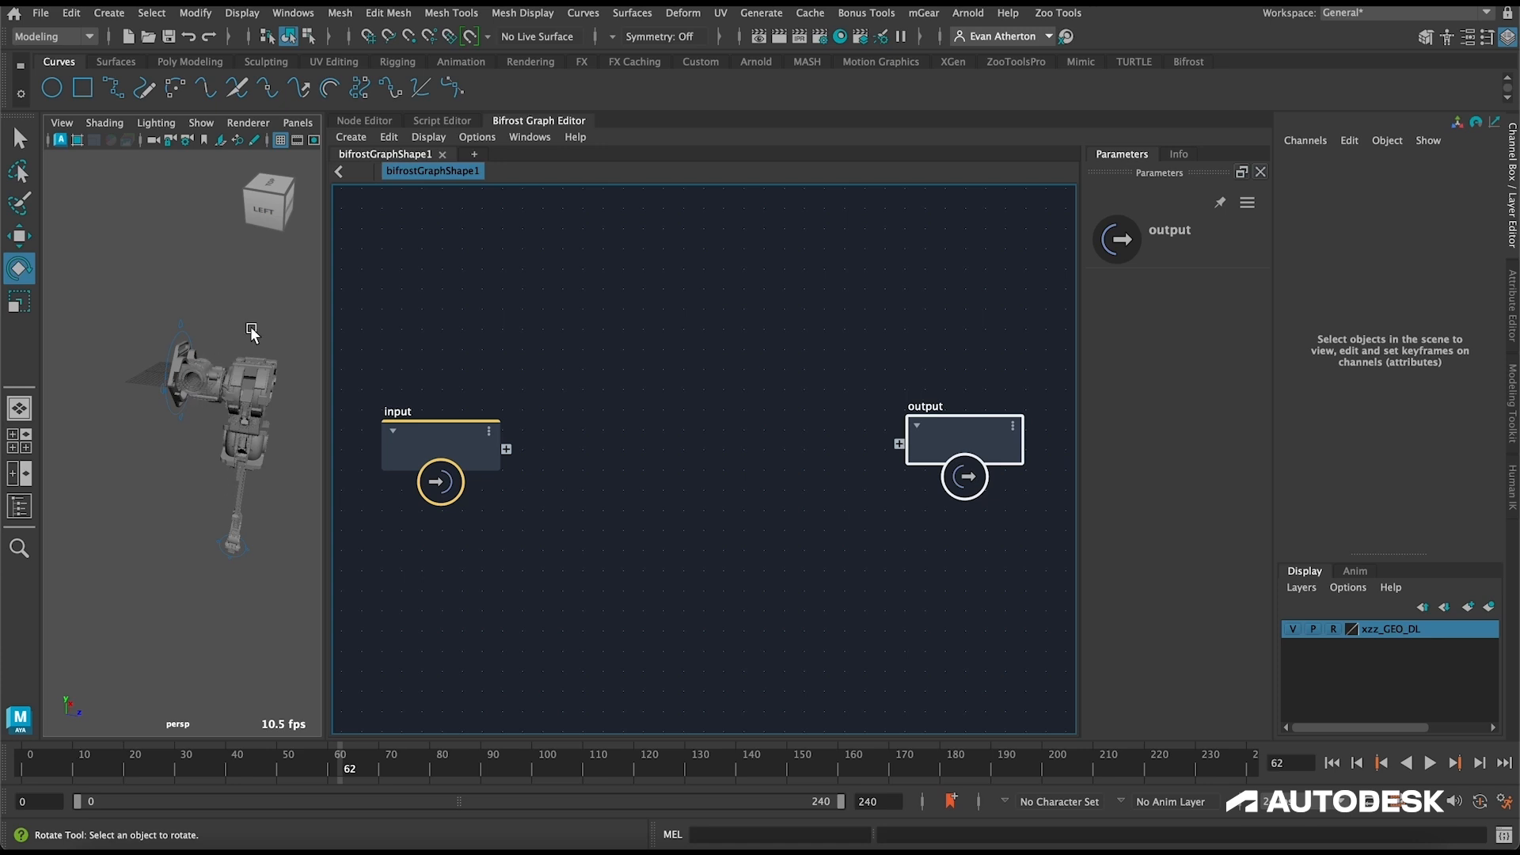
left_click_drag(263, 387, 239, 374, "alt")
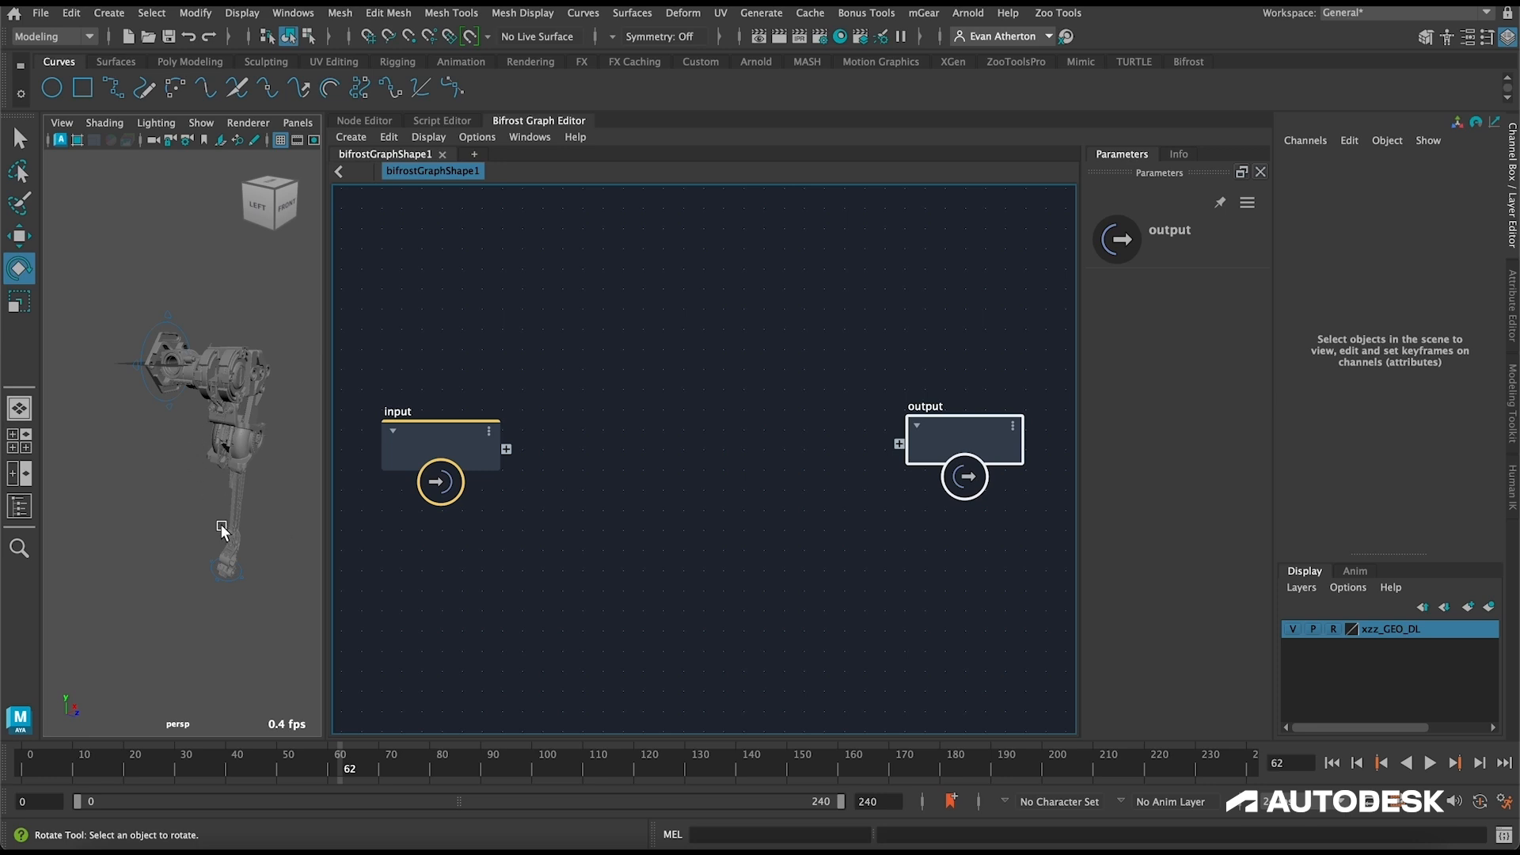
Step: Add an iterate node to the graph between the input and output nodes
left_click(616, 371)
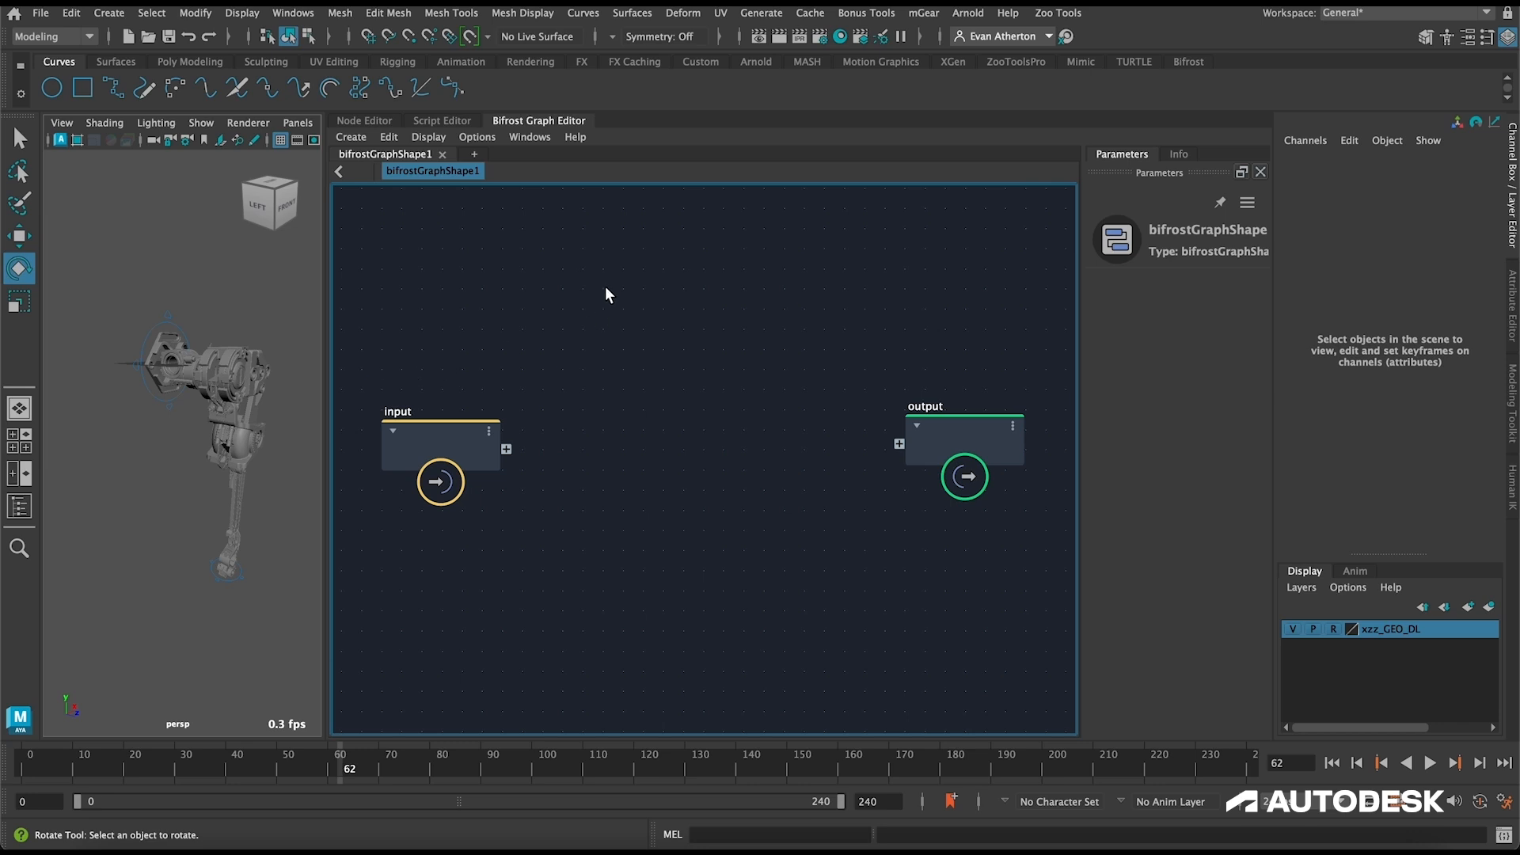
key("Tab")
type("iter")
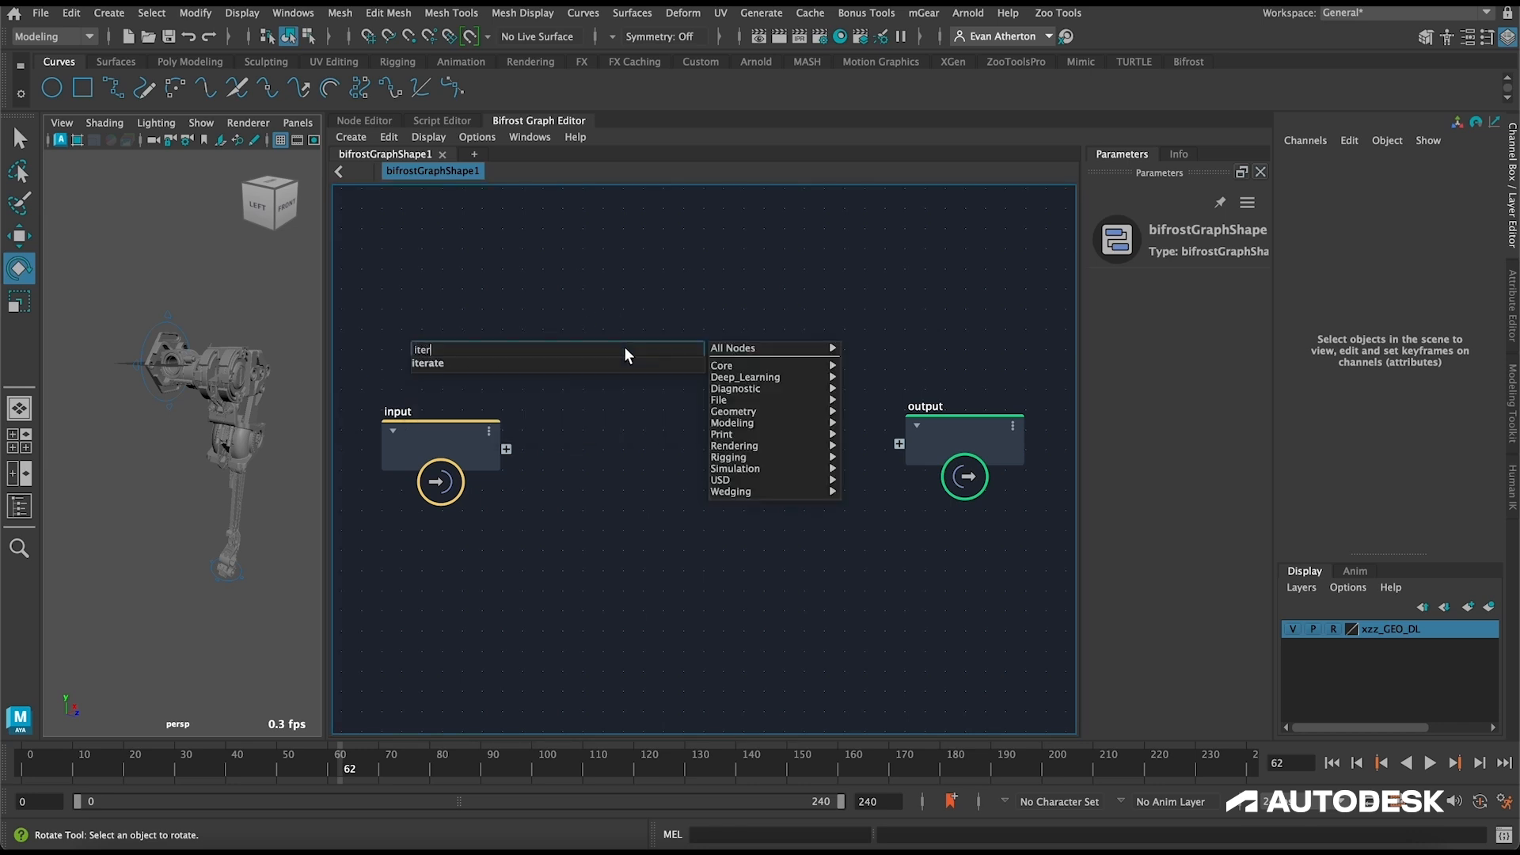
key("Return")
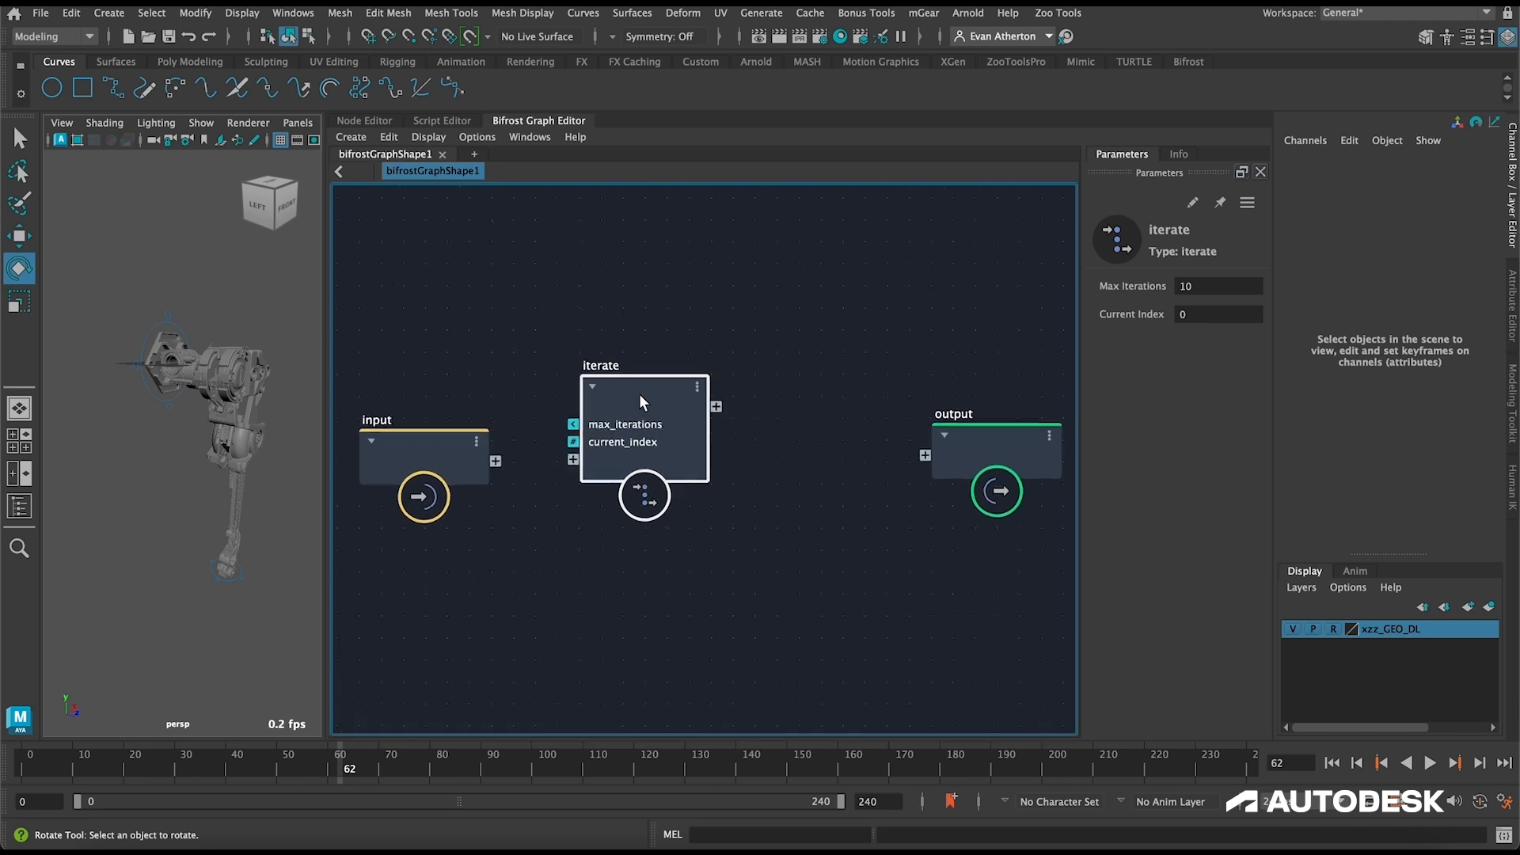
Step: Delete the max_iterations port from the iterate node and reposition the node between the graph's input and output
right_click(625, 421)
left_click(681, 451)
middle_click_drag(655, 345, 797, 323, "alt")
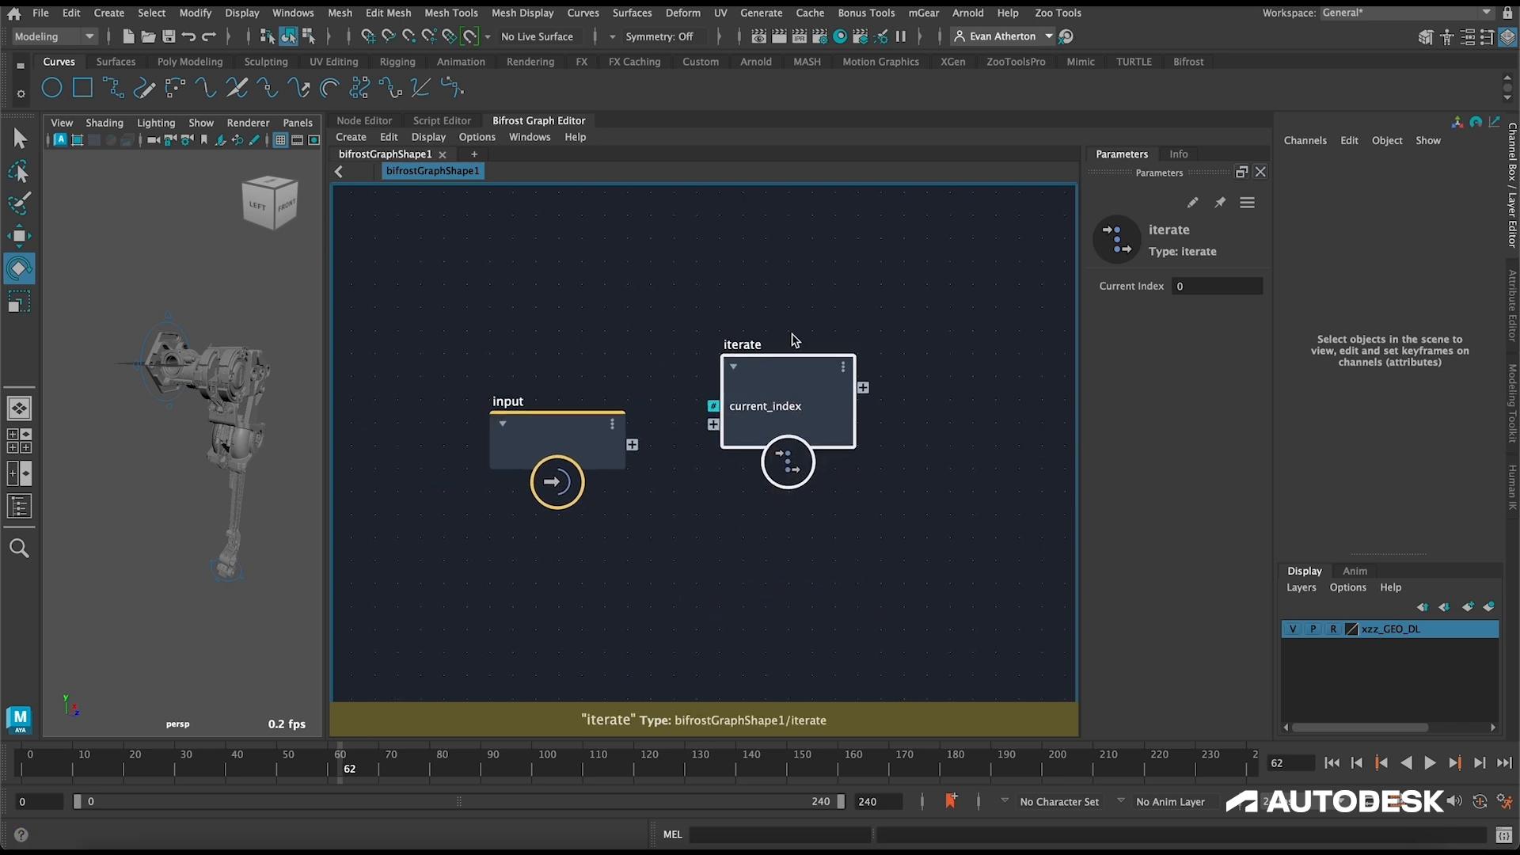
left_click_drag(787, 368, 820, 393)
middle_click_drag(817, 357, 608, 315, "alt")
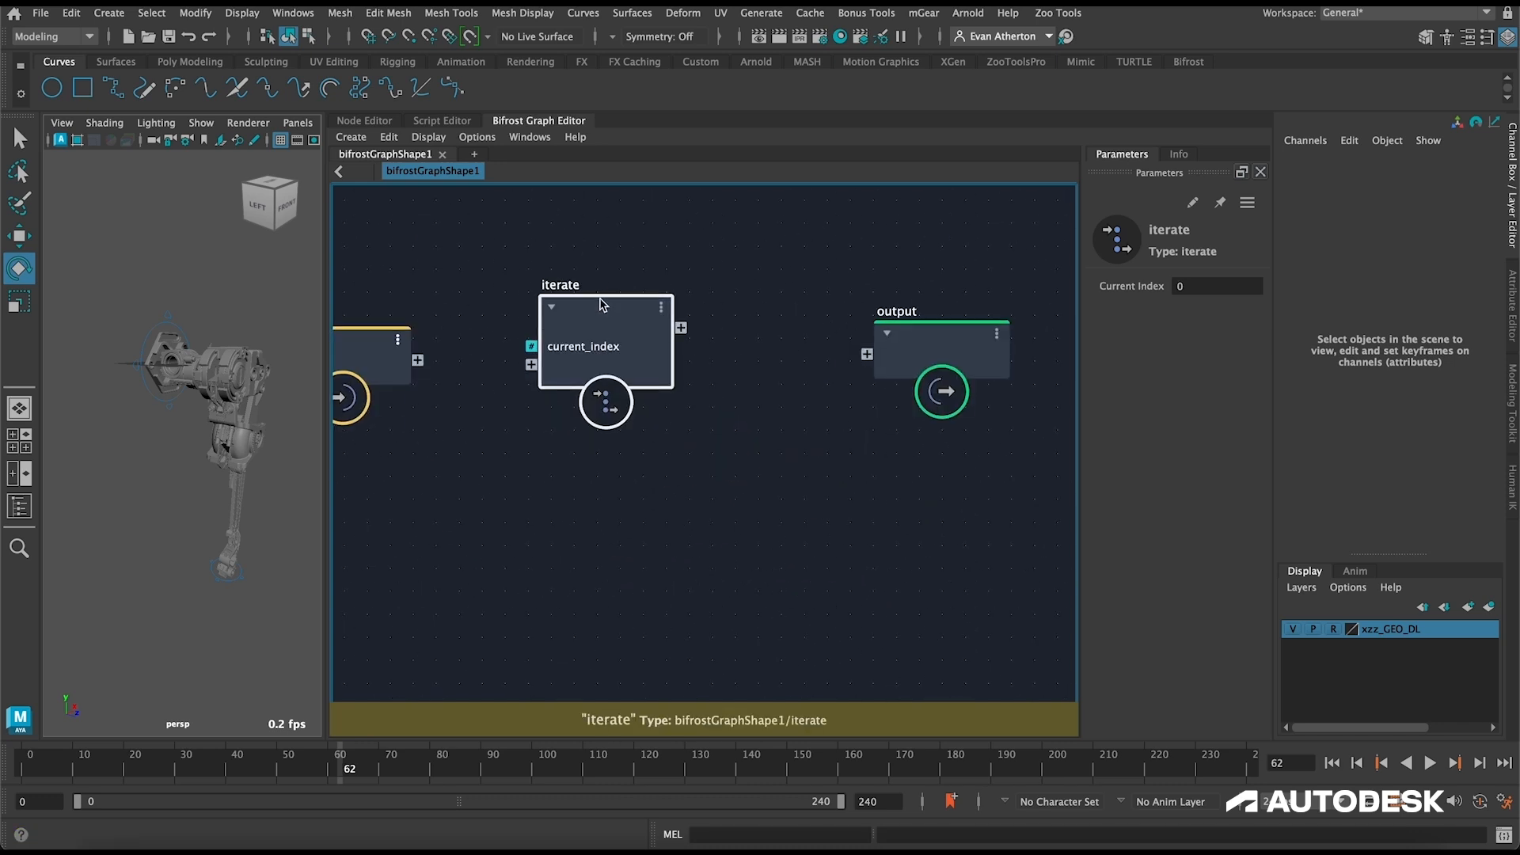
Step: Open the iterate compound and add a compute_transform node between its input and output nodes
double_click(608, 315)
key("Tab")
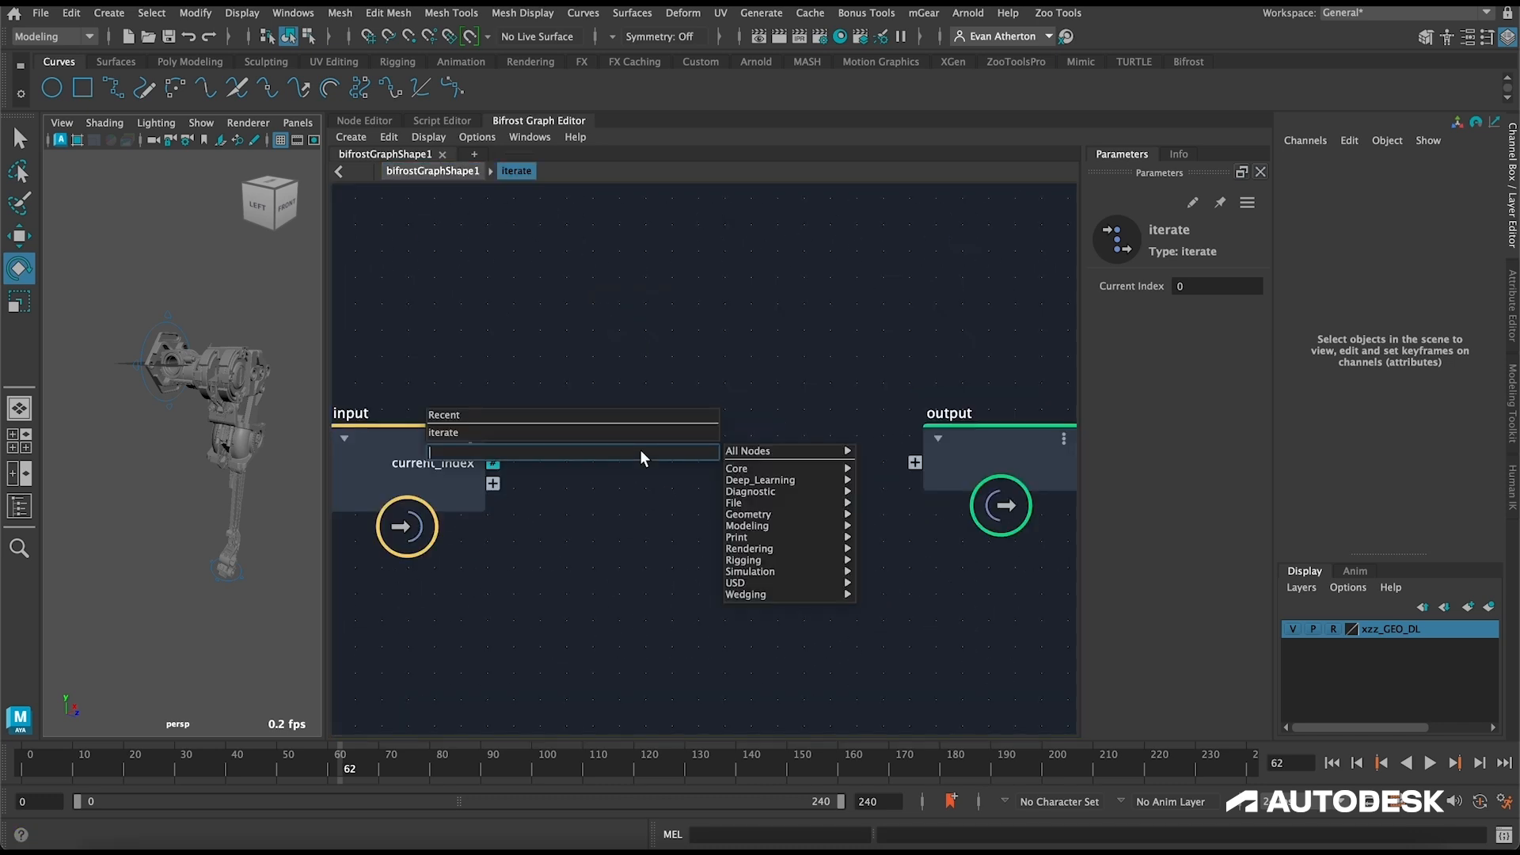
type("compute_tra")
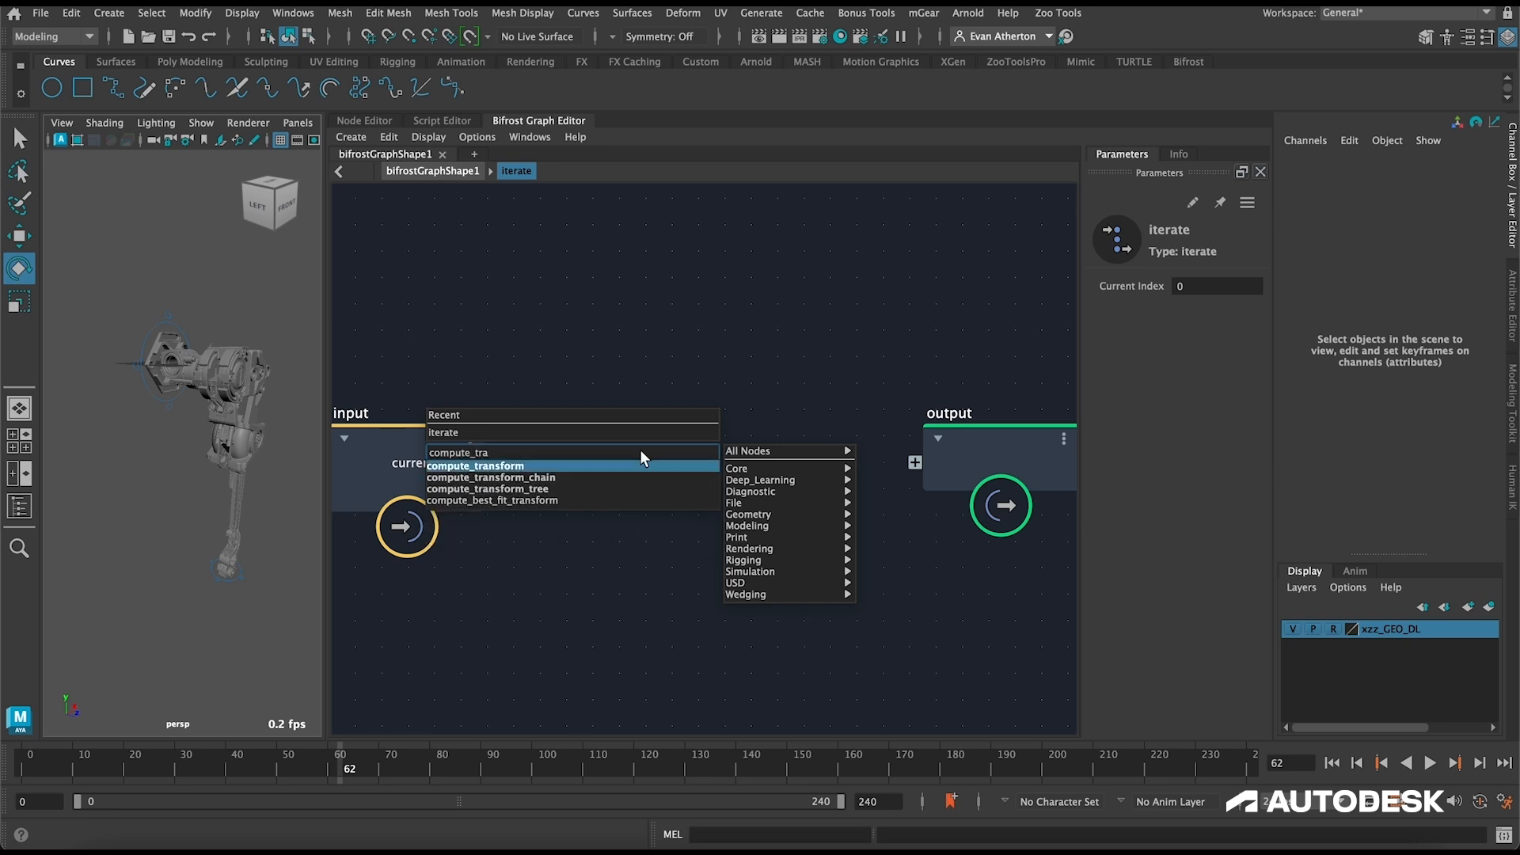
key("Return")
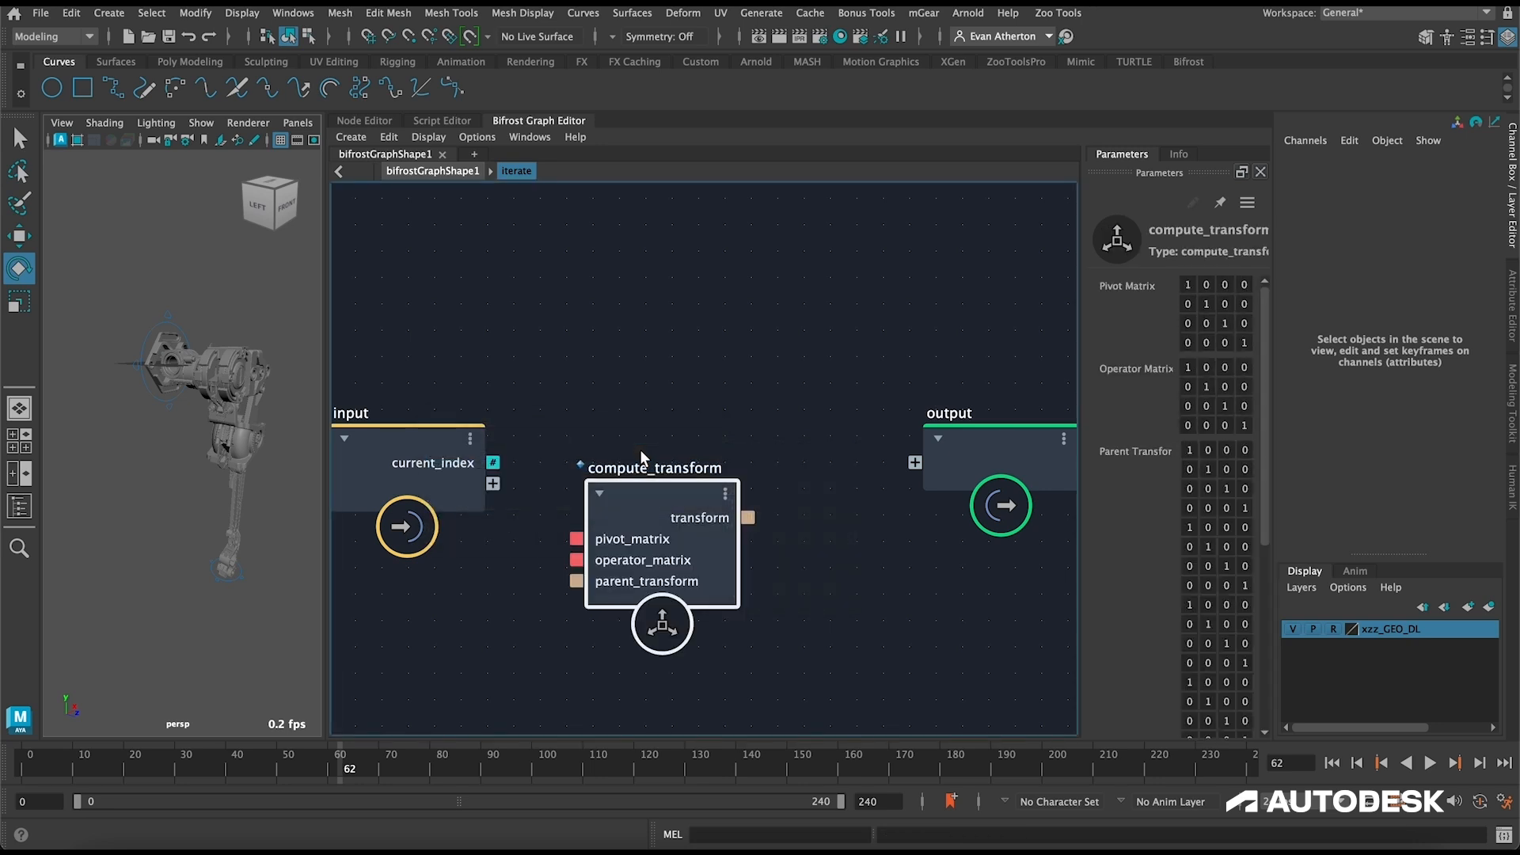
left_click_drag(691, 489, 738, 444)
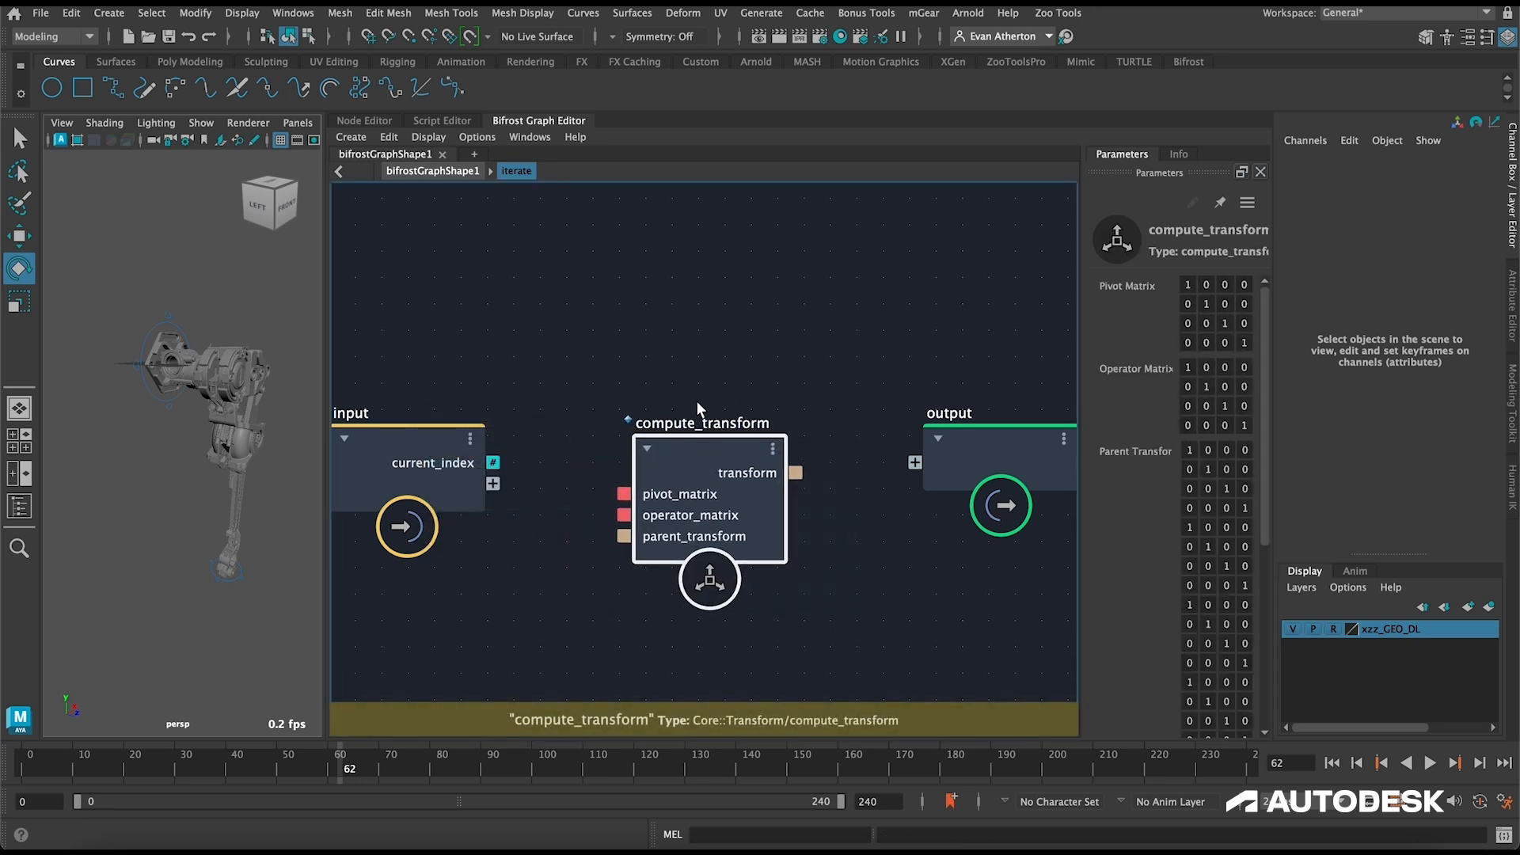
middle_click_drag(719, 362, 727, 314, "alt")
right_click_drag(727, 314, 729, 265, "alt")
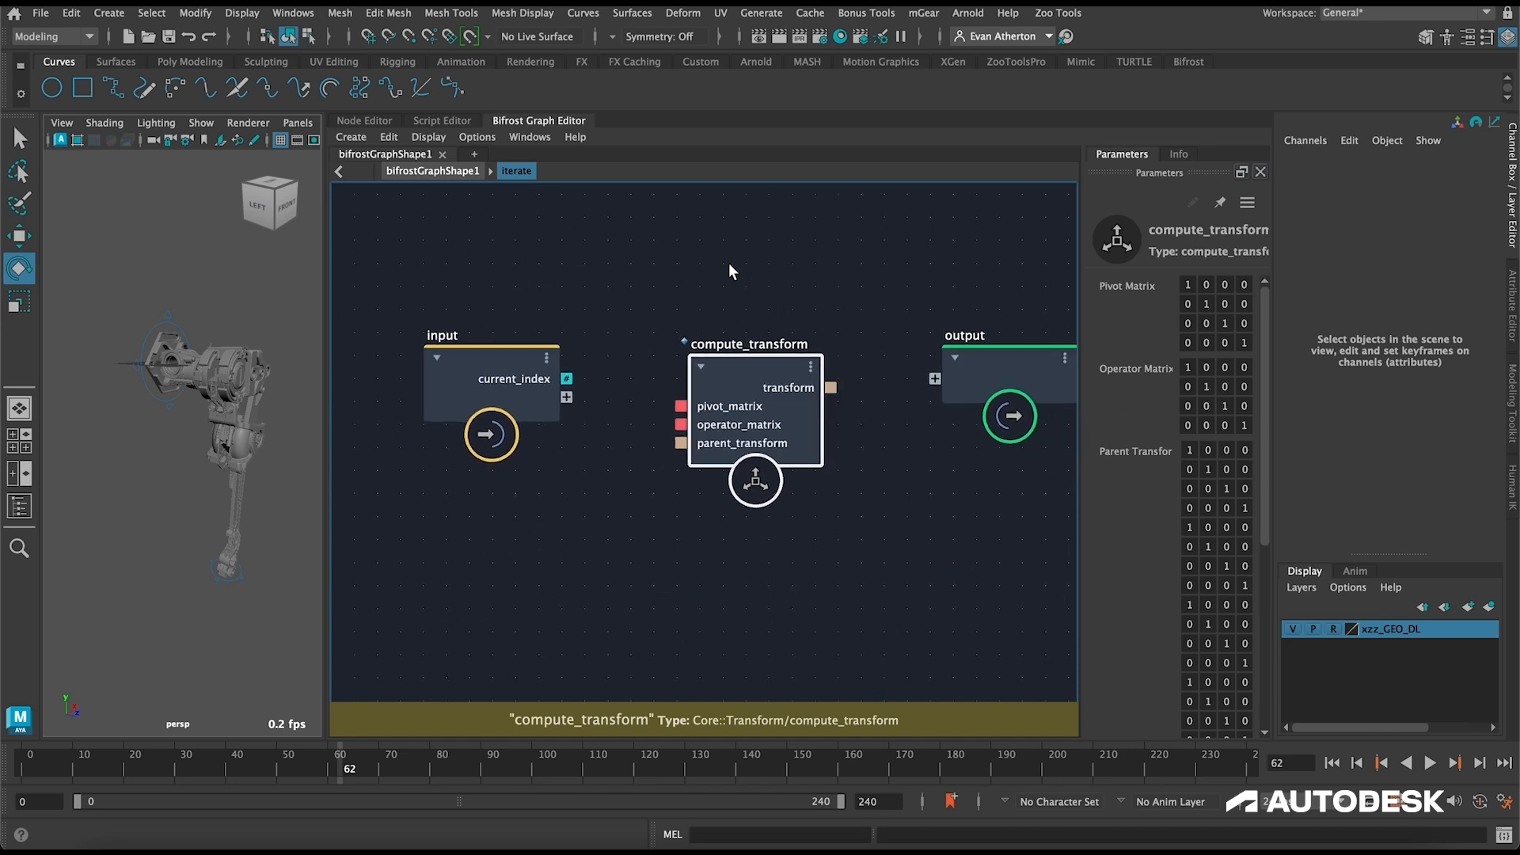
middle_click_drag(725, 319, 744, 354, "alt")
Step: Expose compute_transform's pivot_matrix and operator_matrix as ports on the input node, with operator_matrix set as an iteration target
left_click_drag(699, 442, 586, 434)
left_click_drag(700, 461, 586, 454)
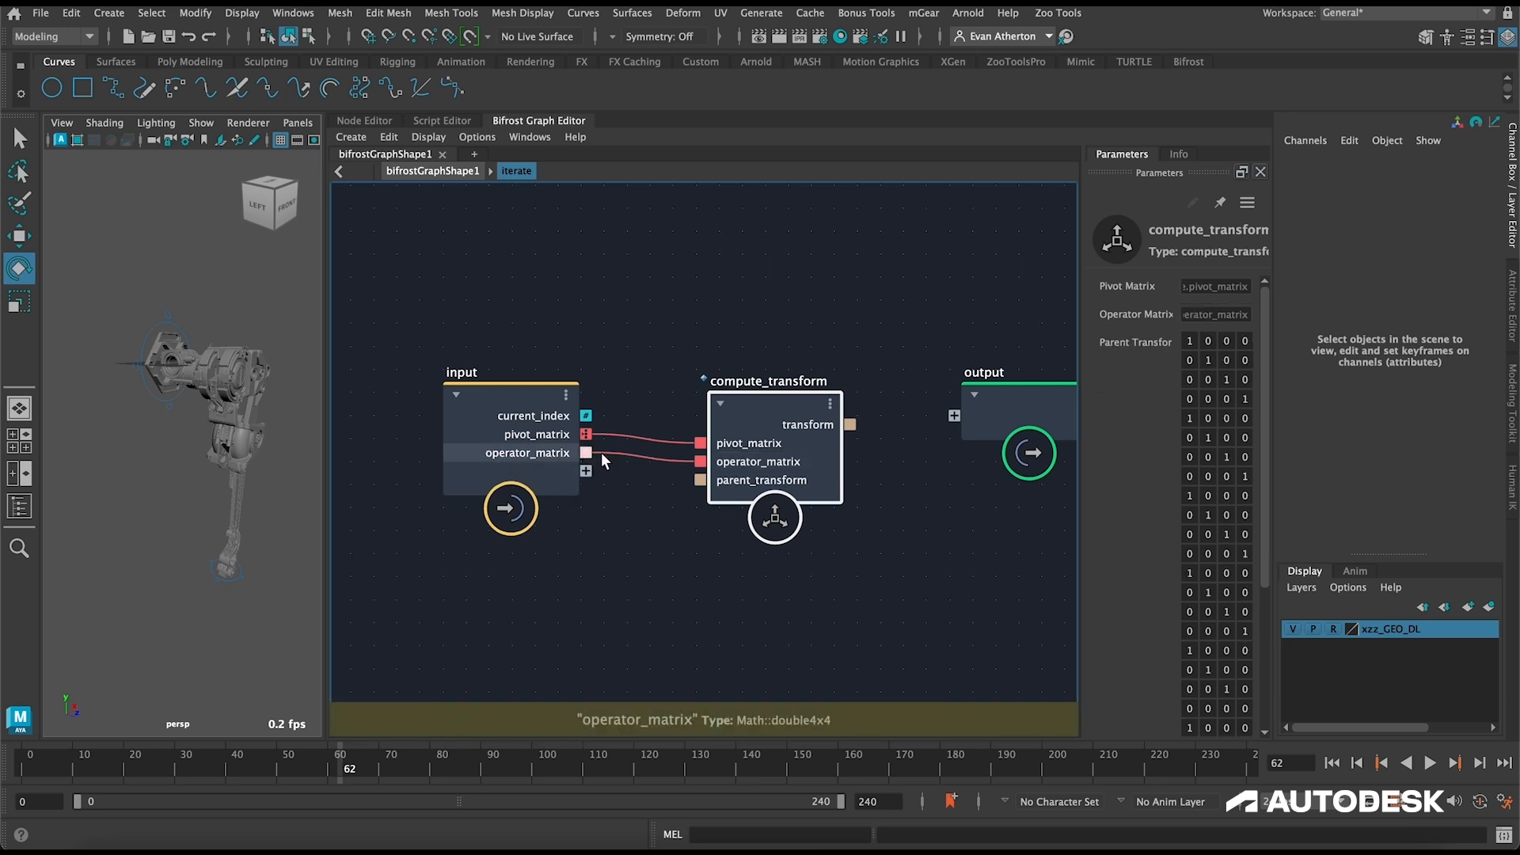
right_click(586, 452)
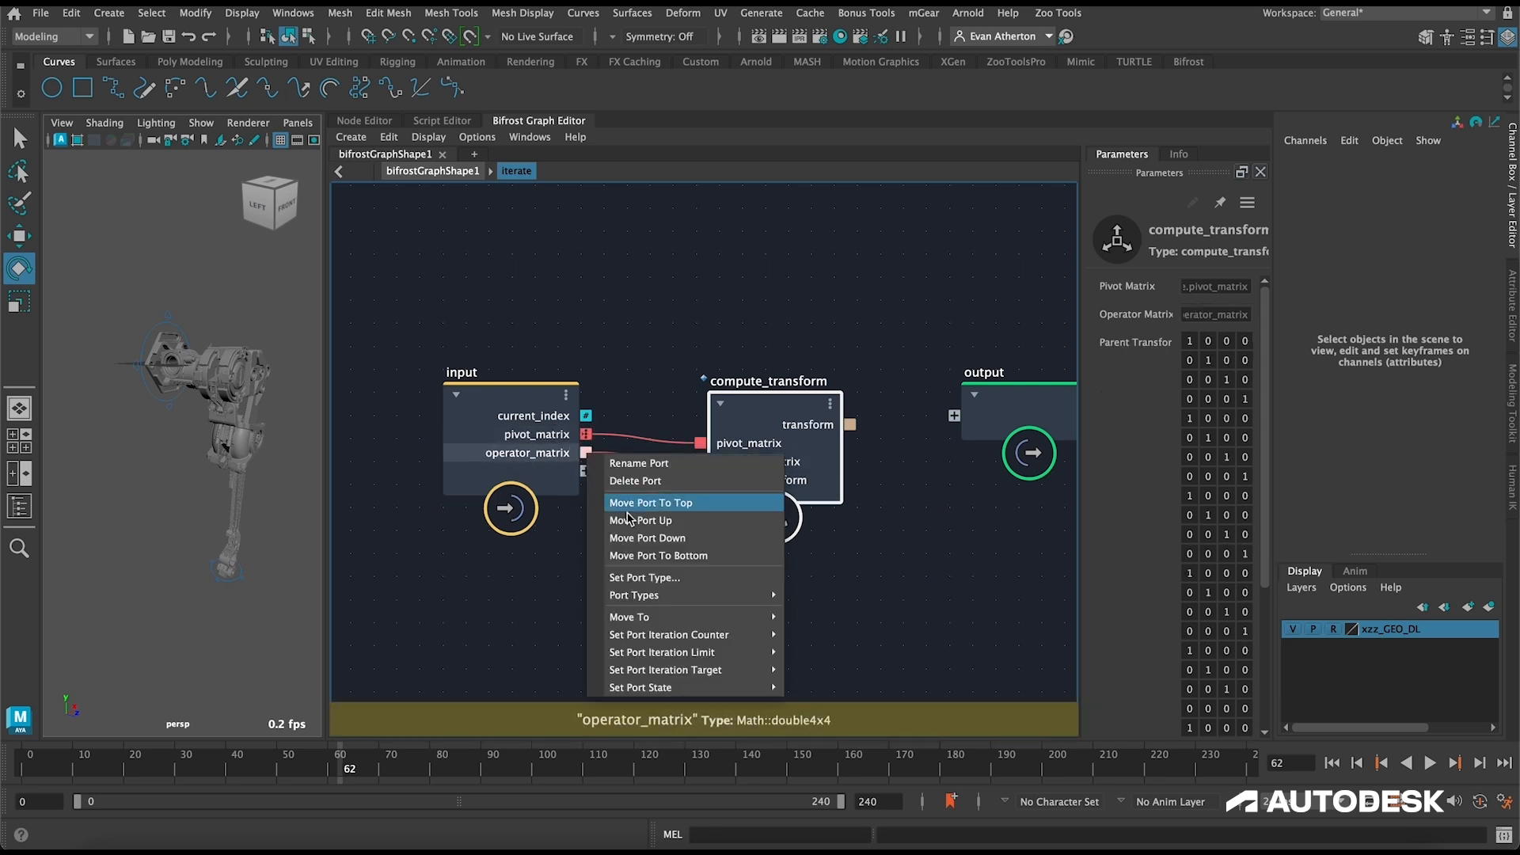
mouse_move(760, 669)
left_click(811, 669)
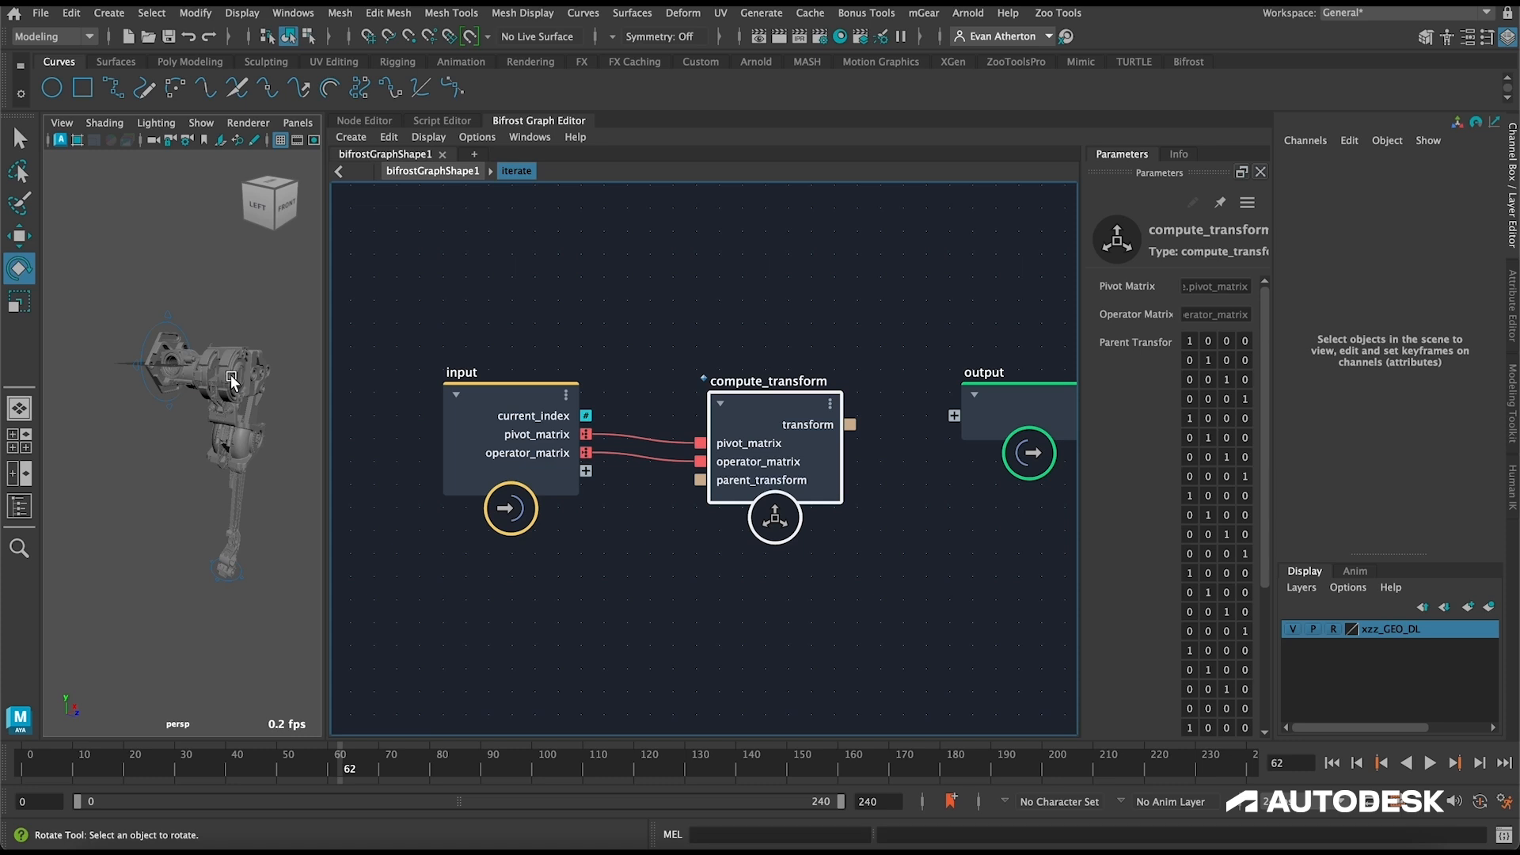
Step: Expose compute_transform's parent_transform on the input node and connect its transform result to a new port on the output node
mouse_move(687, 450)
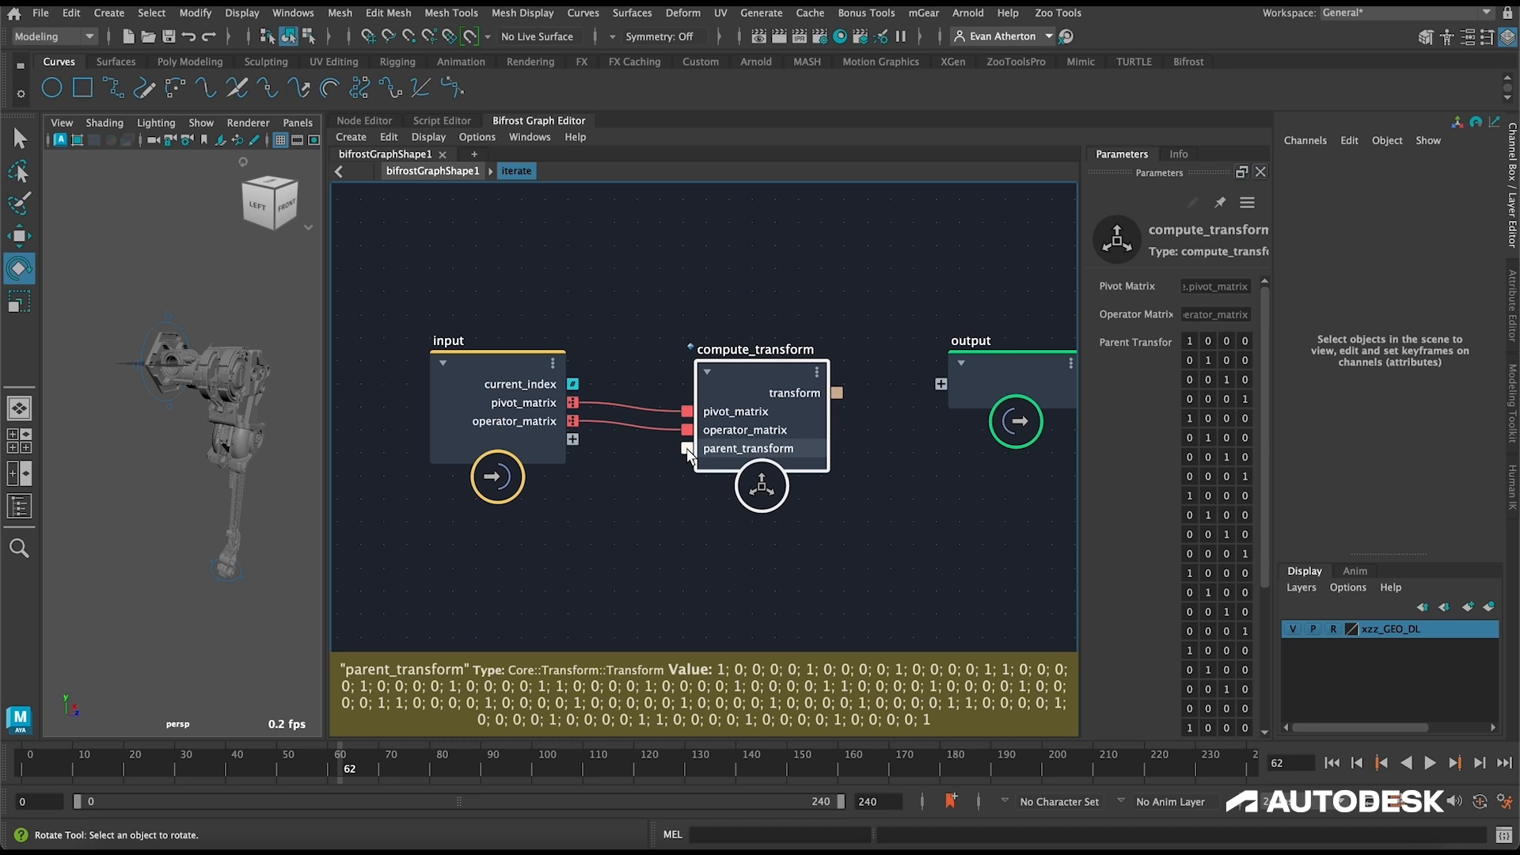
left_click_drag(589, 437, 580, 435)
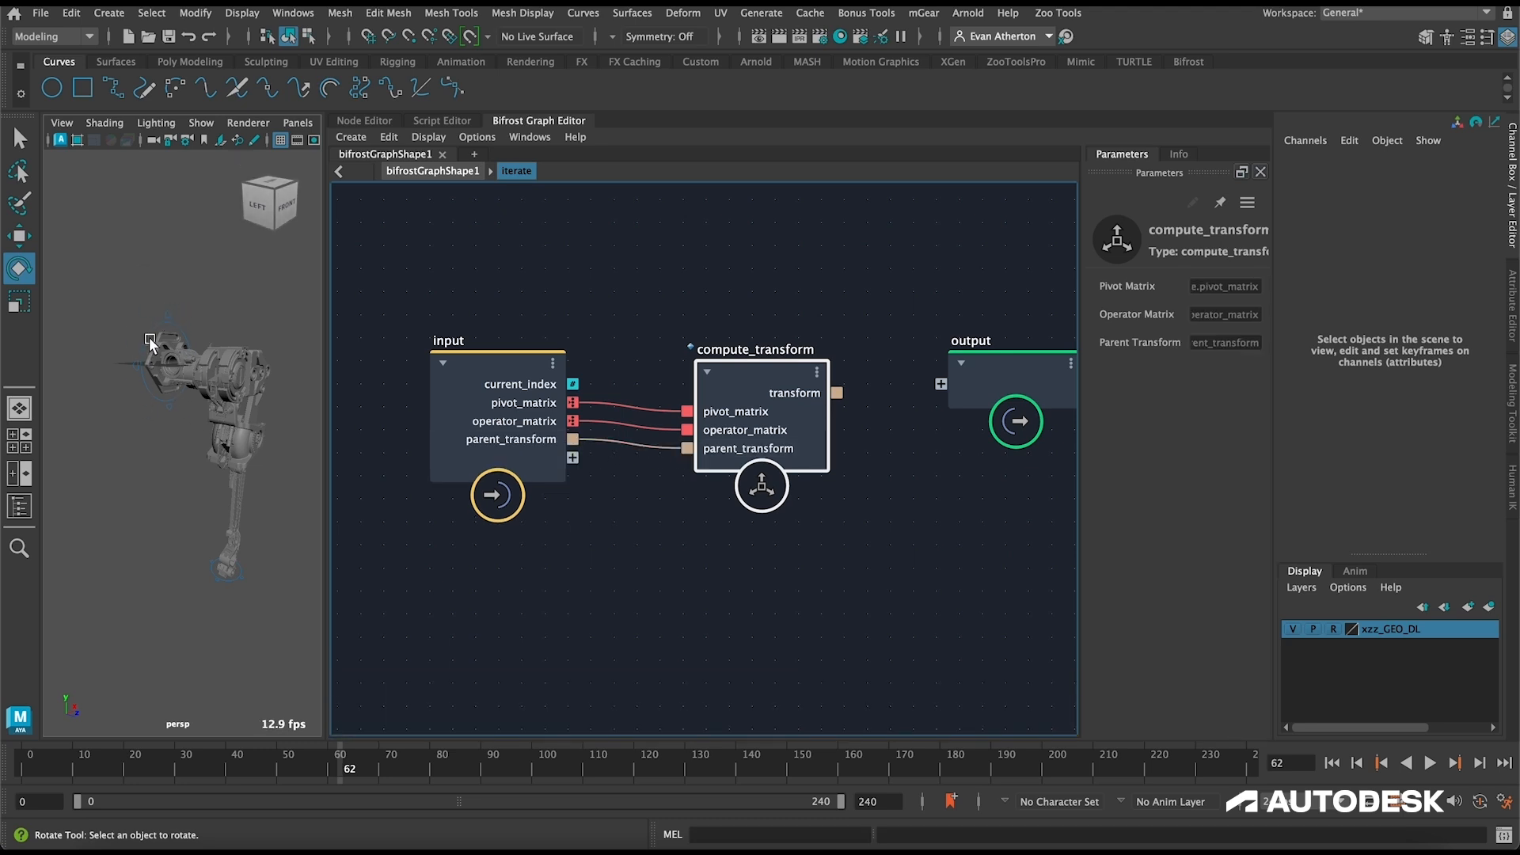
left_click(168, 320)
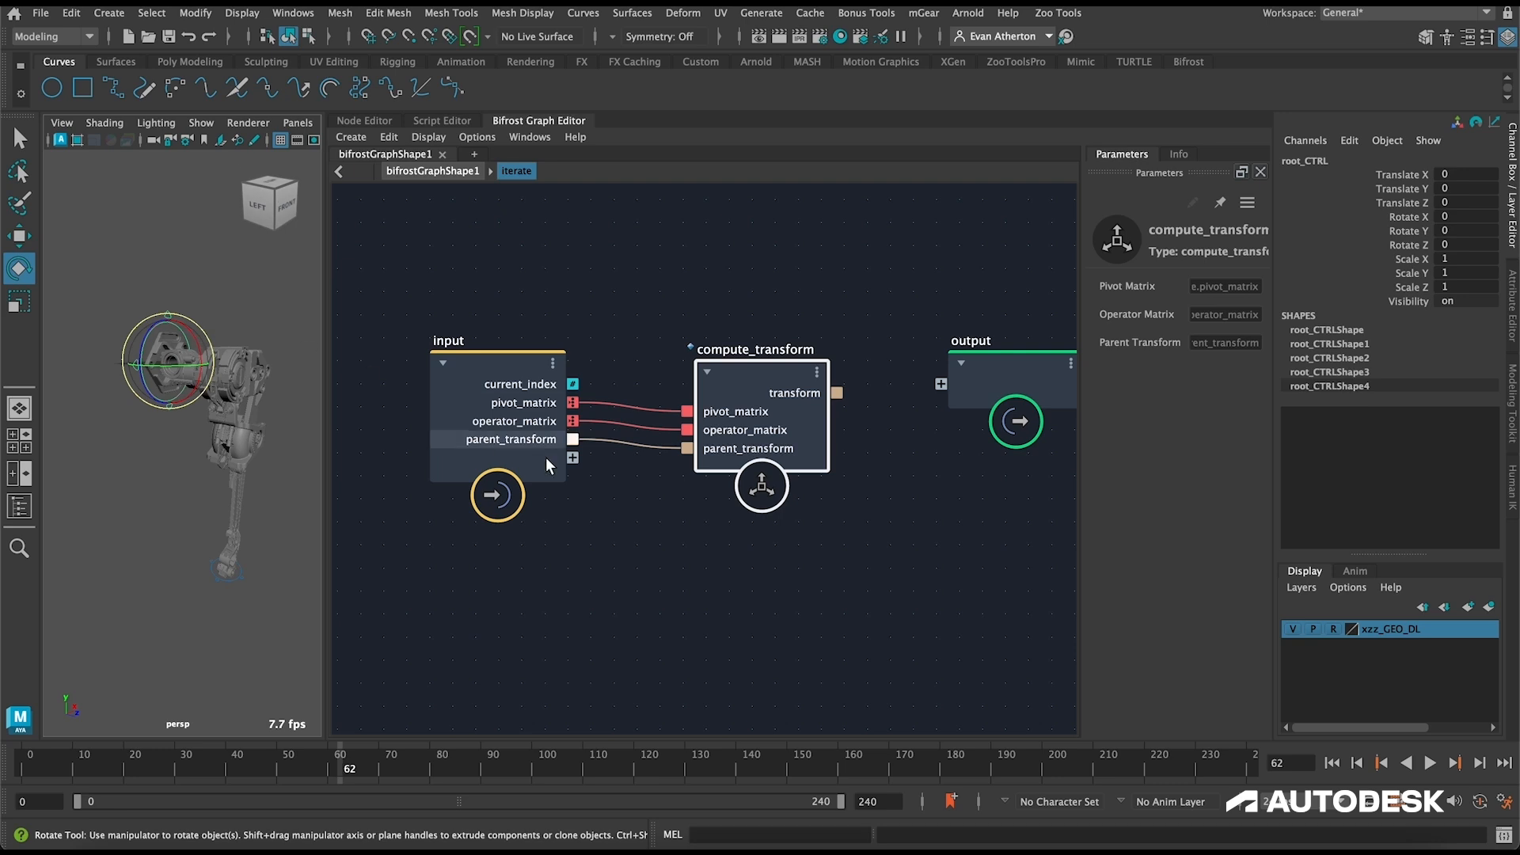
left_click_drag(836, 393, 946, 382)
left_click(971, 380)
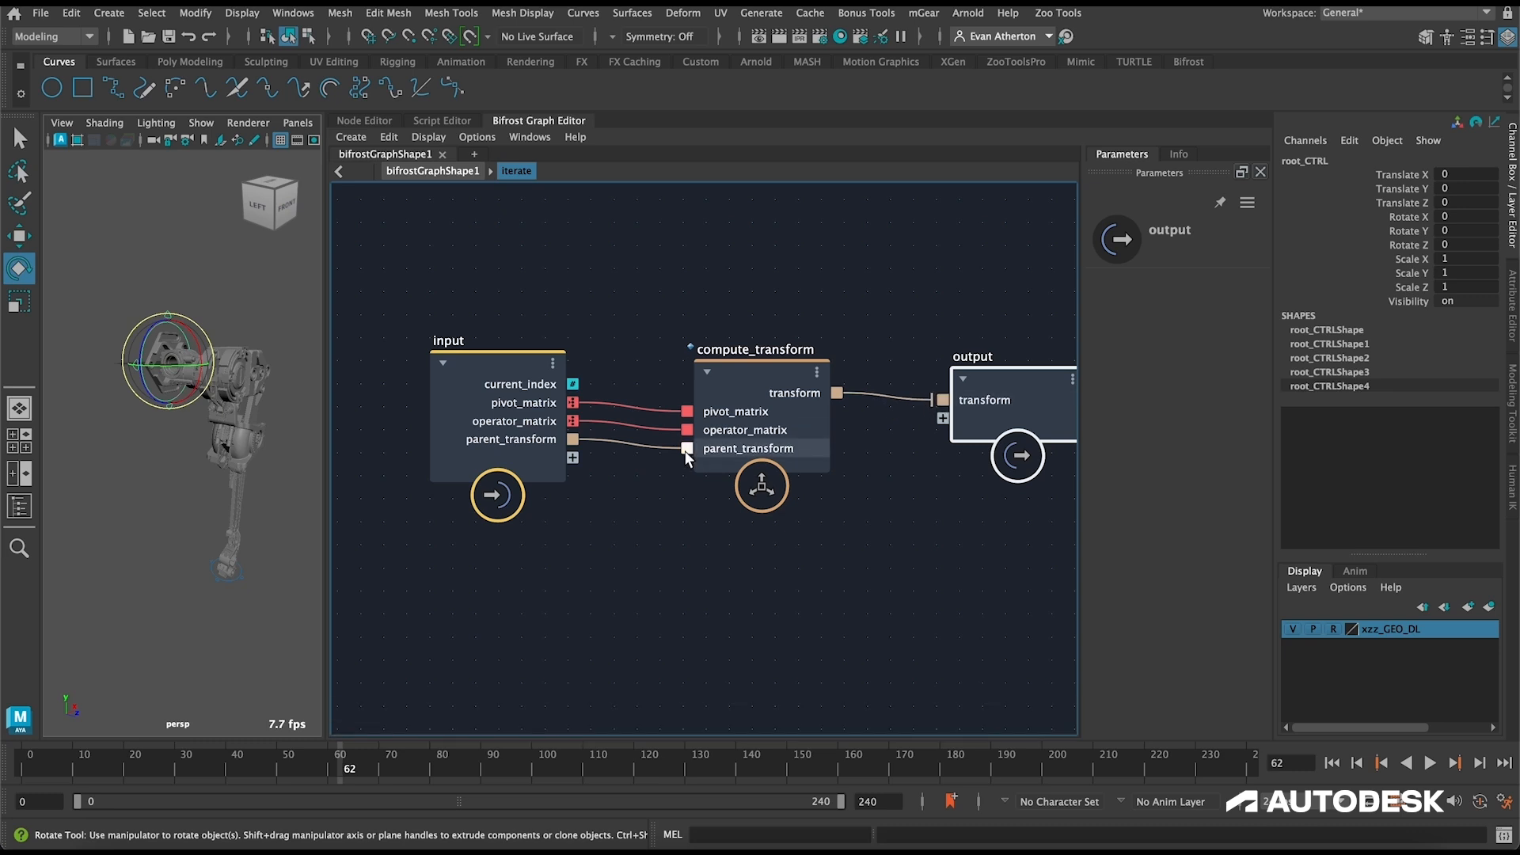
Step: Set the port state of the output node's transform port to parent_transform
right_click(942, 400)
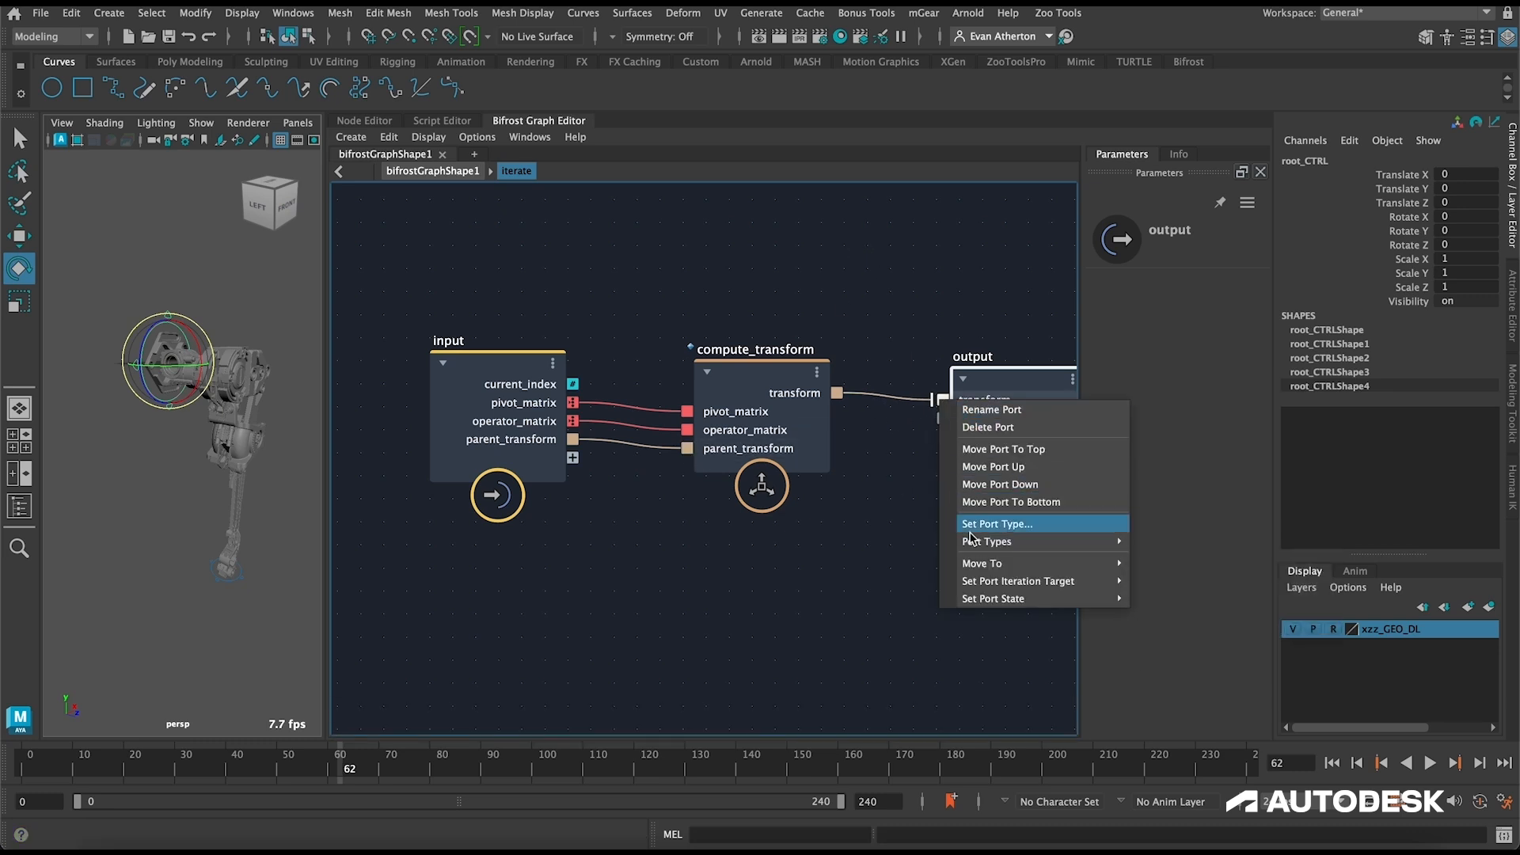
mouse_move(1049, 599)
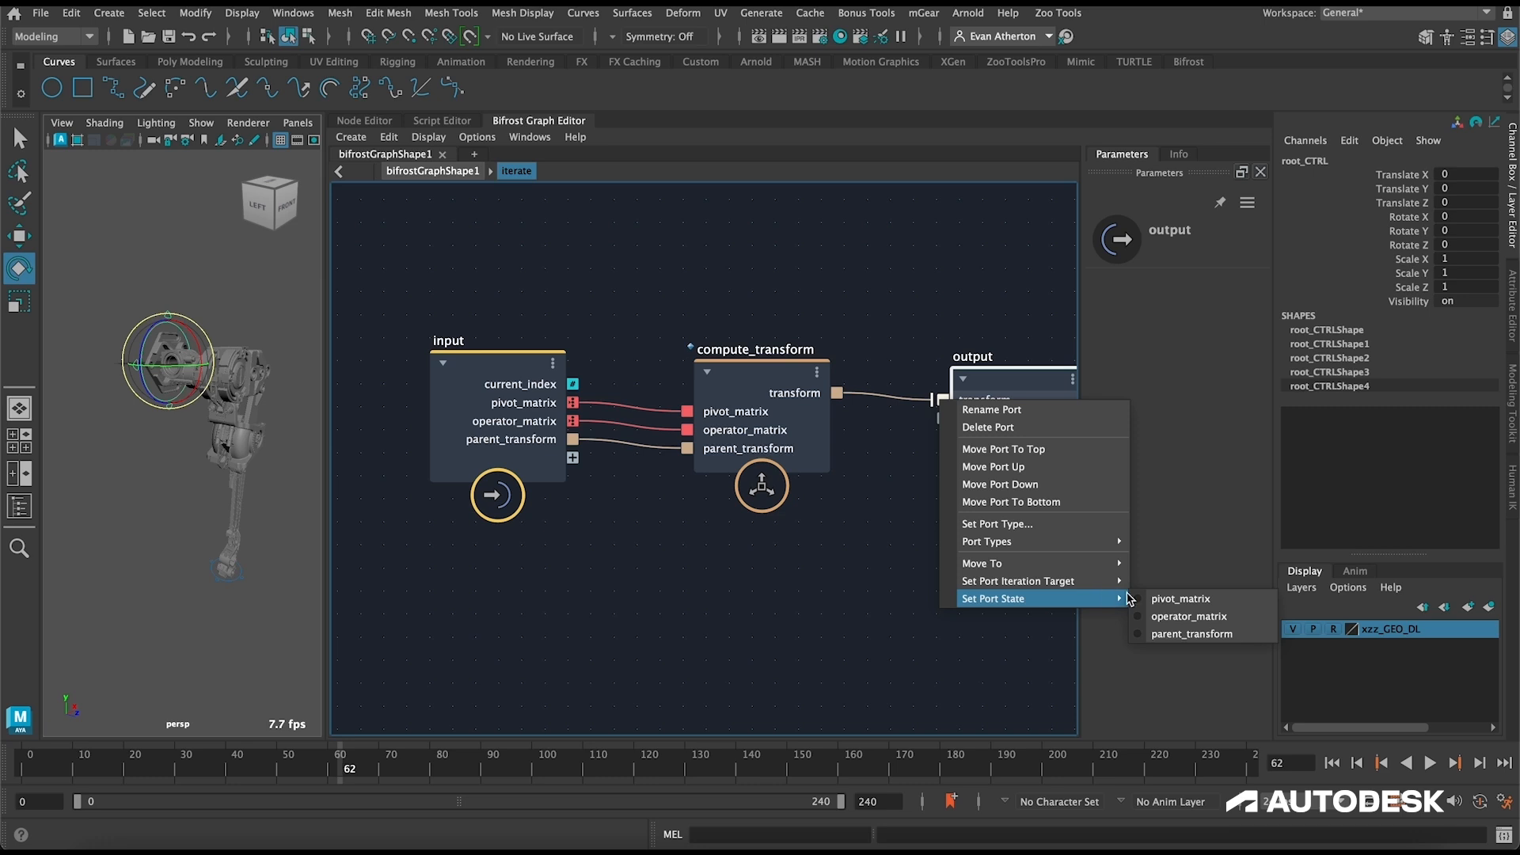
left_click(1162, 634)
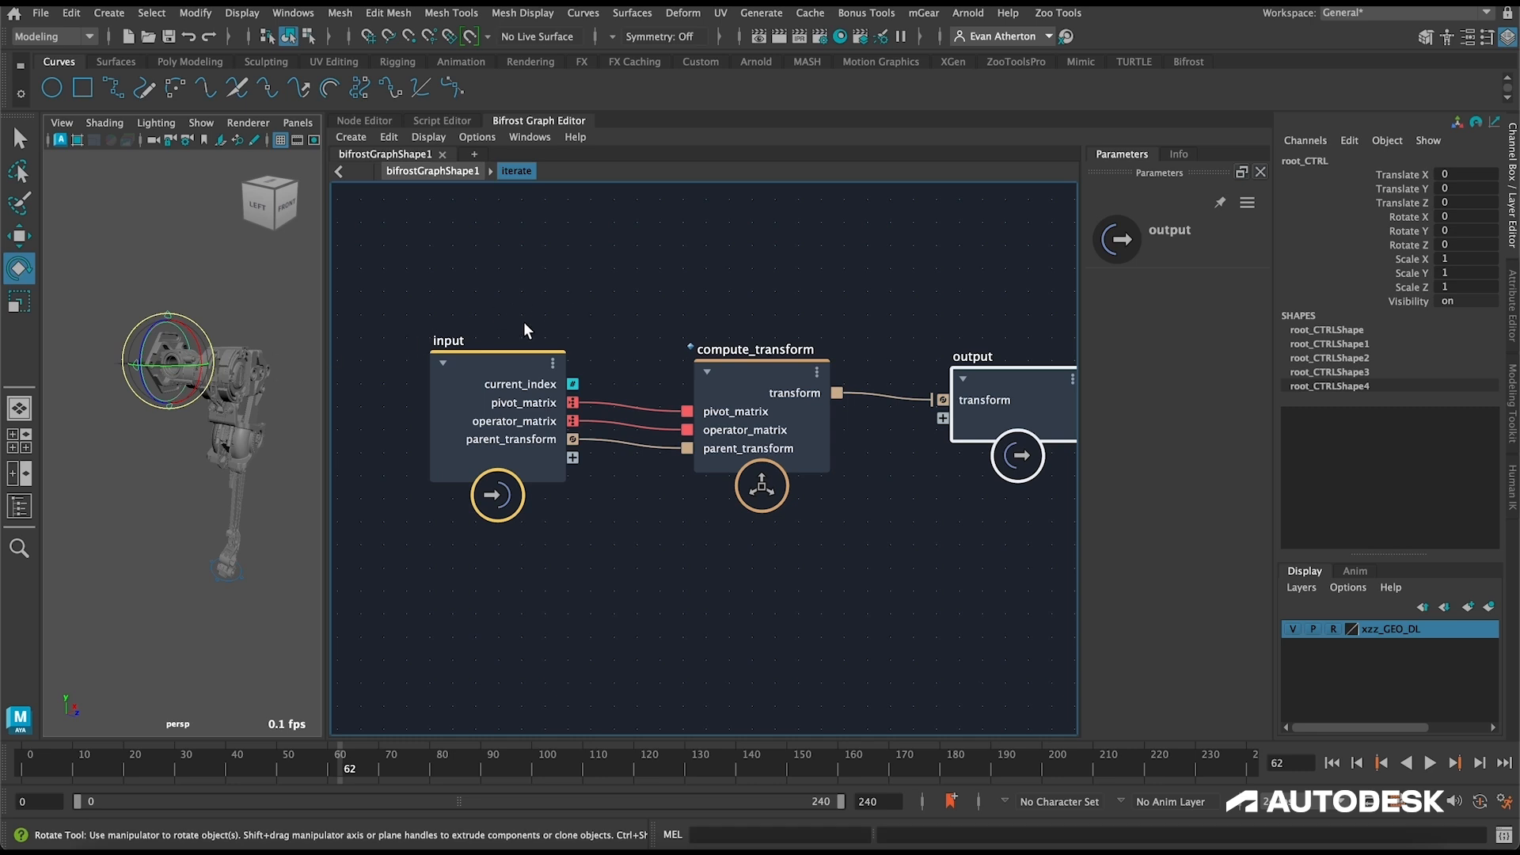
middle_click_drag(714, 278, 623, 277)
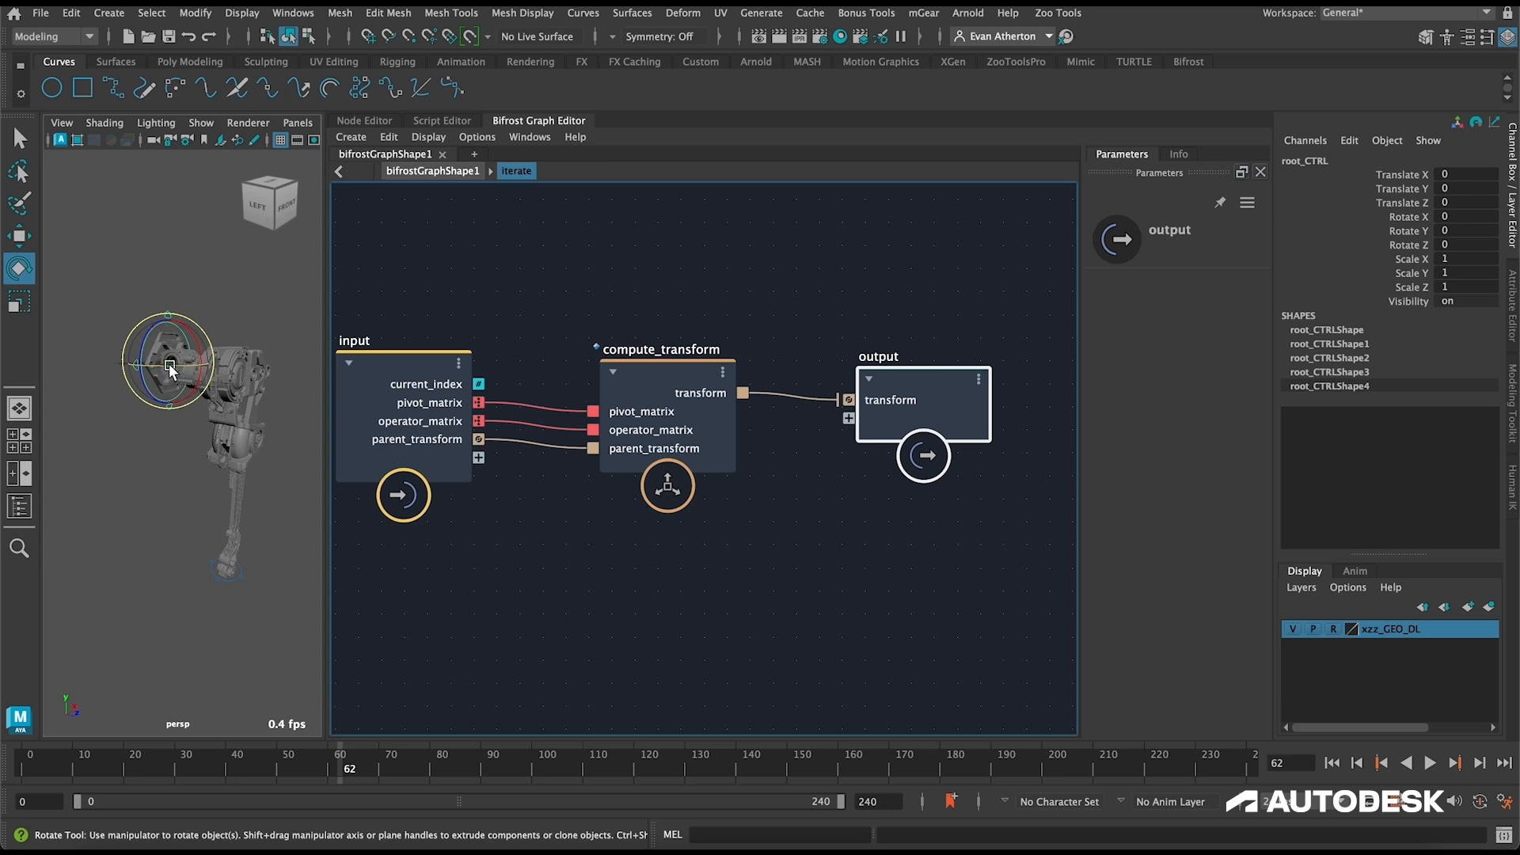
left_click(486, 318)
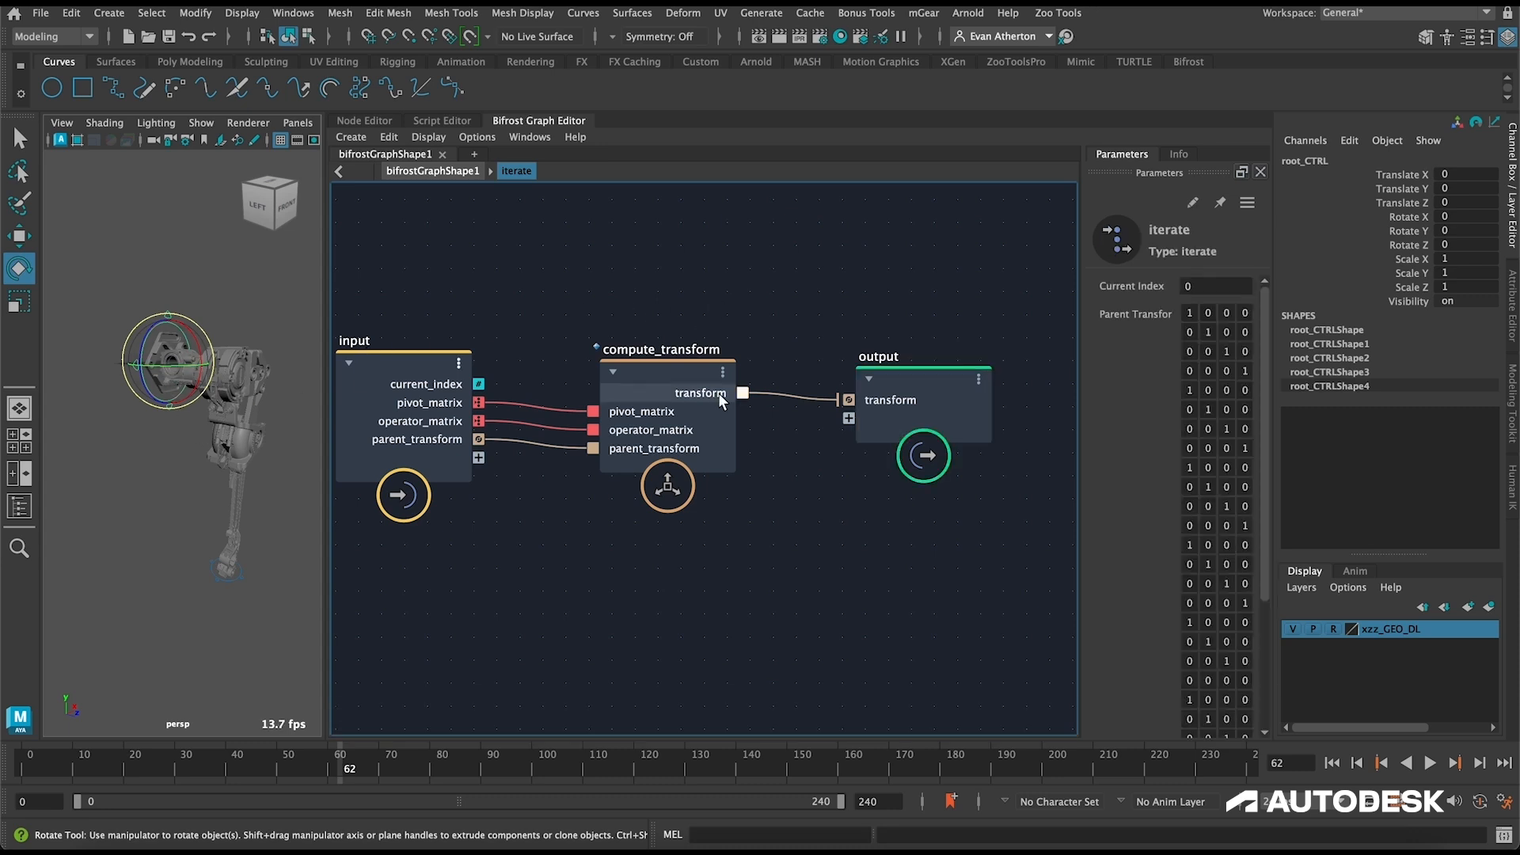
Step: Connect compute_transform's transform result to a second output port and set that port as an iteration target
left_click_drag(742, 393, 848, 420)
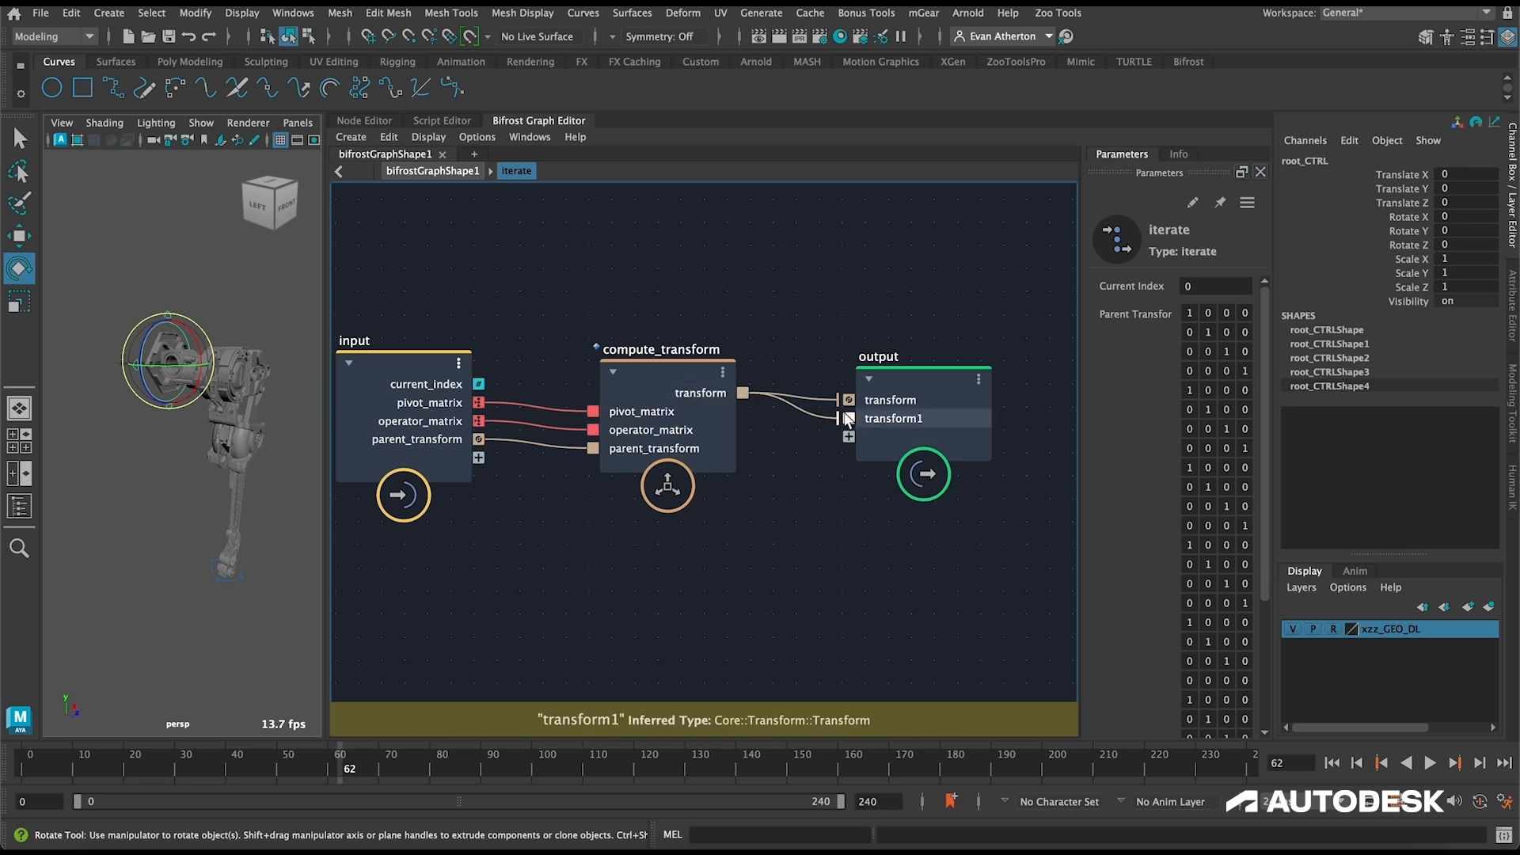
right_click(844, 422)
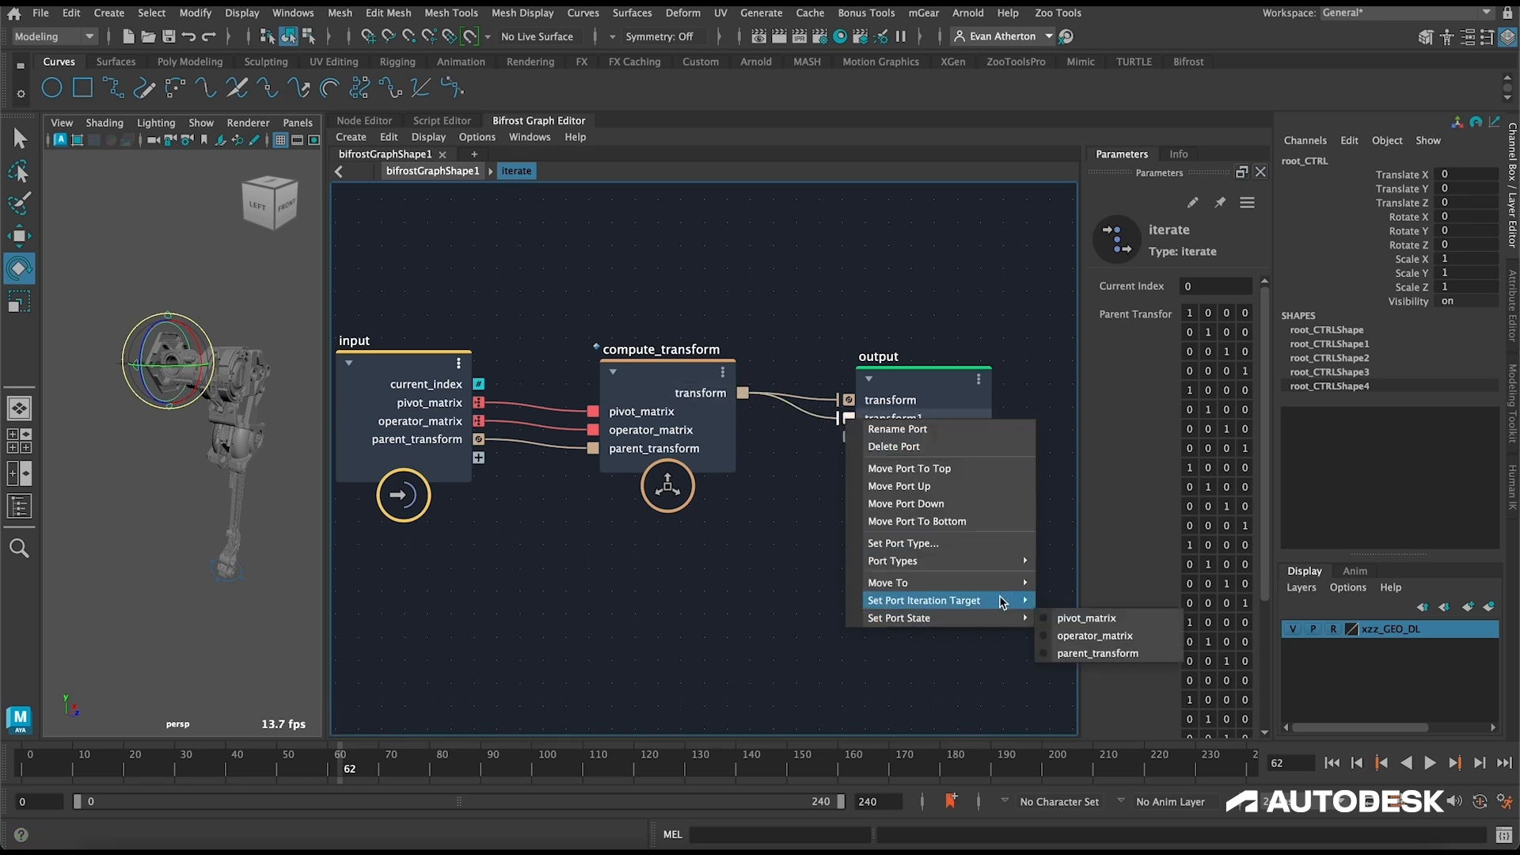
mouse_move(991, 600)
left_click(1063, 600)
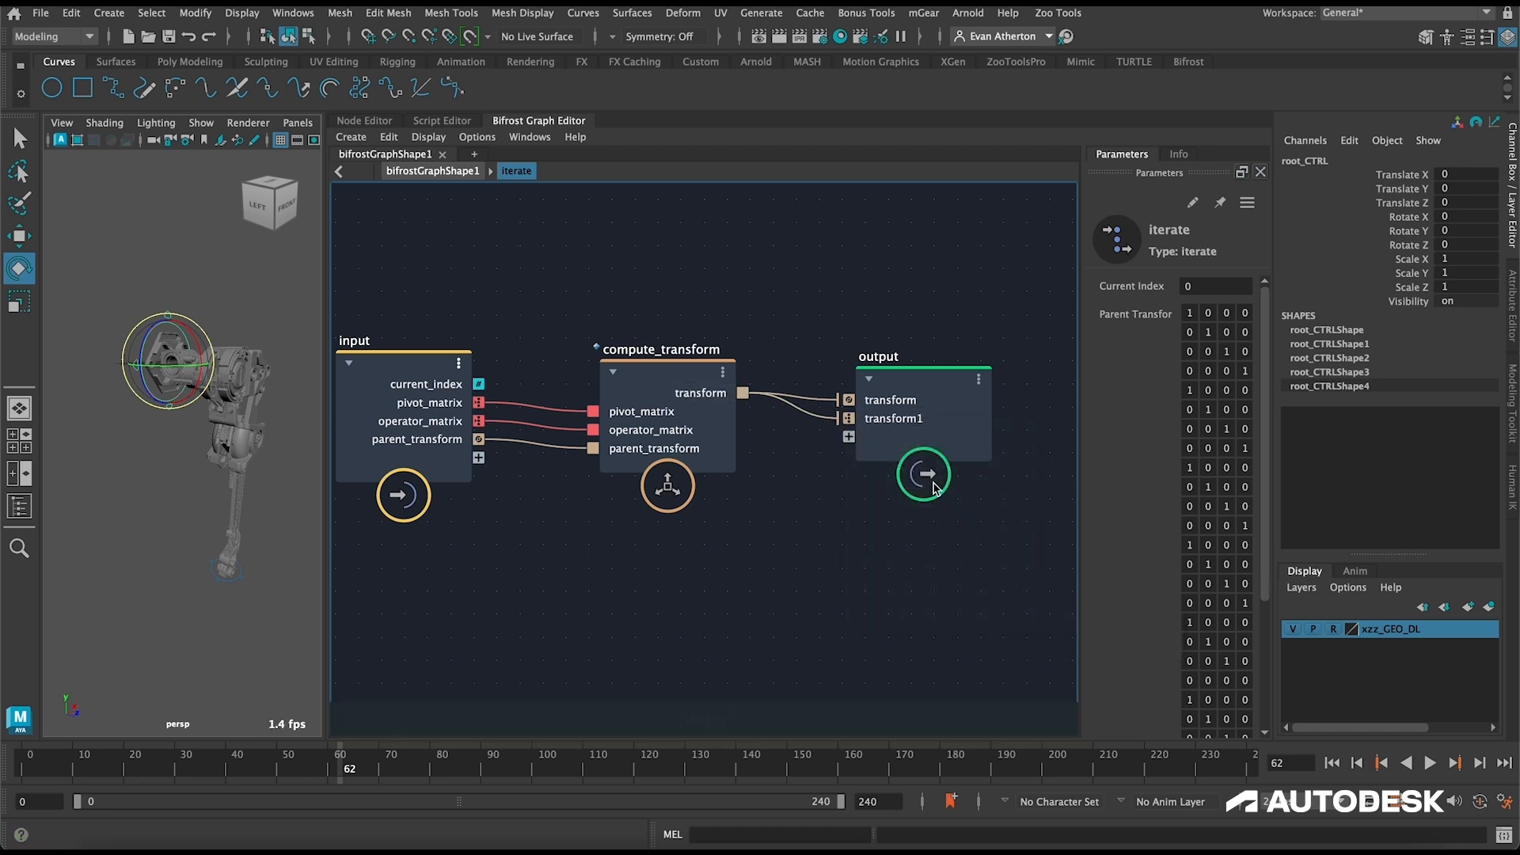
Step: Return to the top-level bifrostGraphShape1 graph and rename the iterate node to solve_fk
left_click(433, 172)
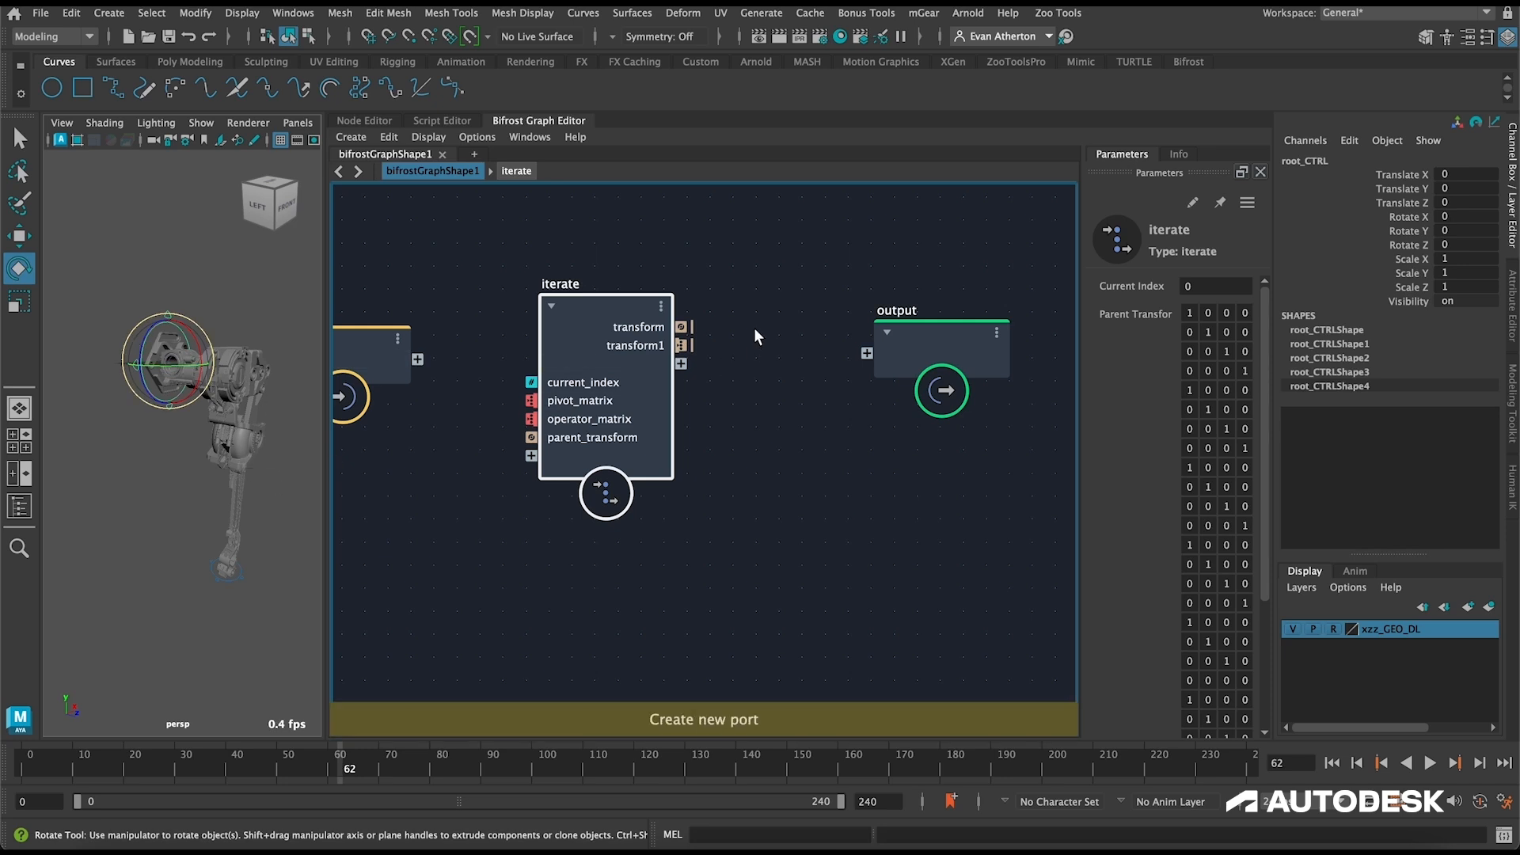
middle_click_drag(768, 405, 867, 469)
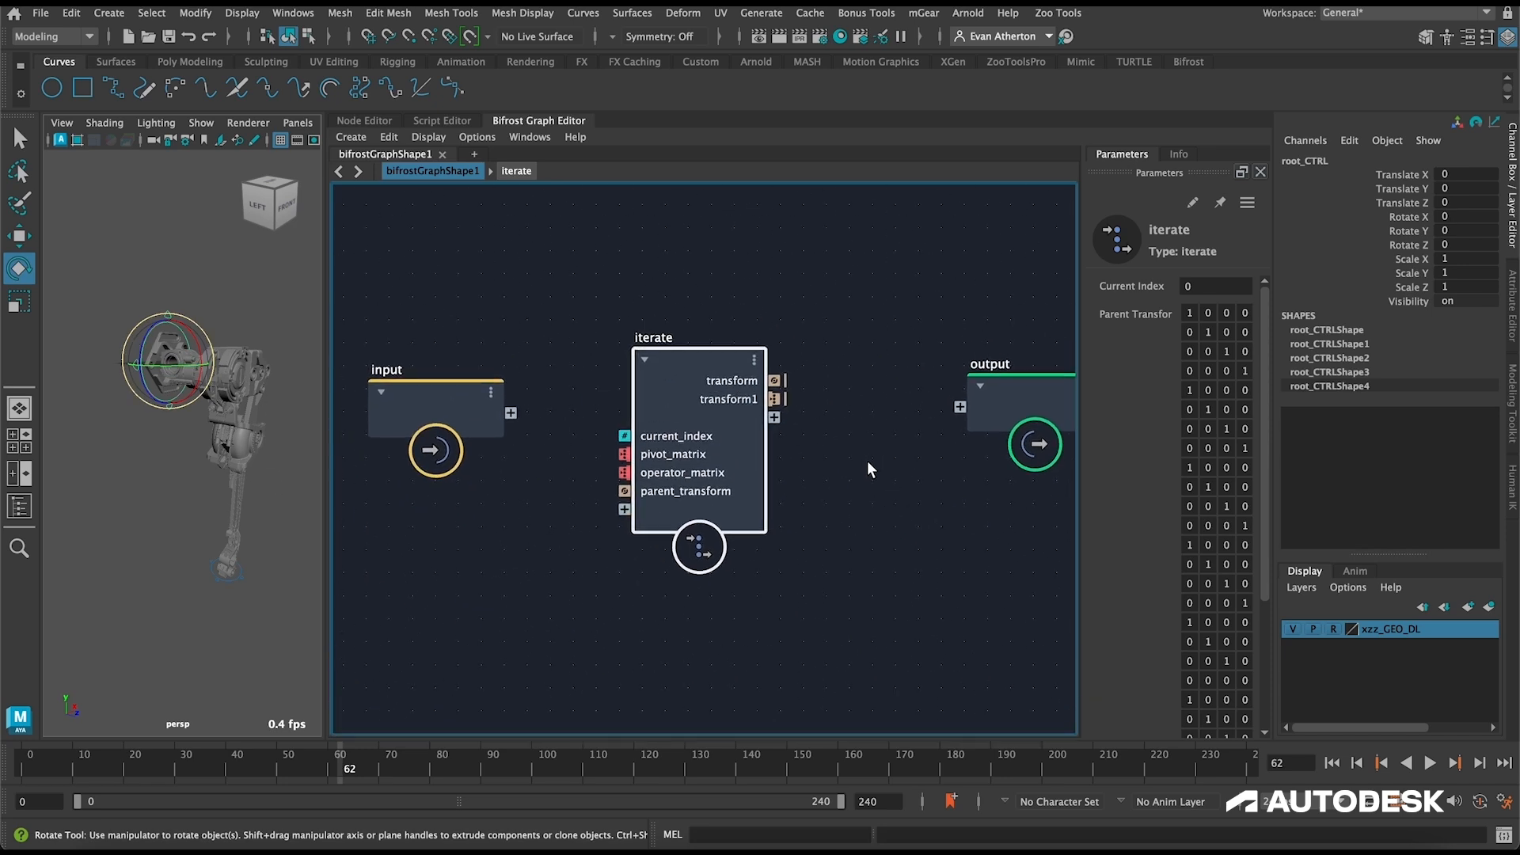
double_click(664, 338)
type("so")
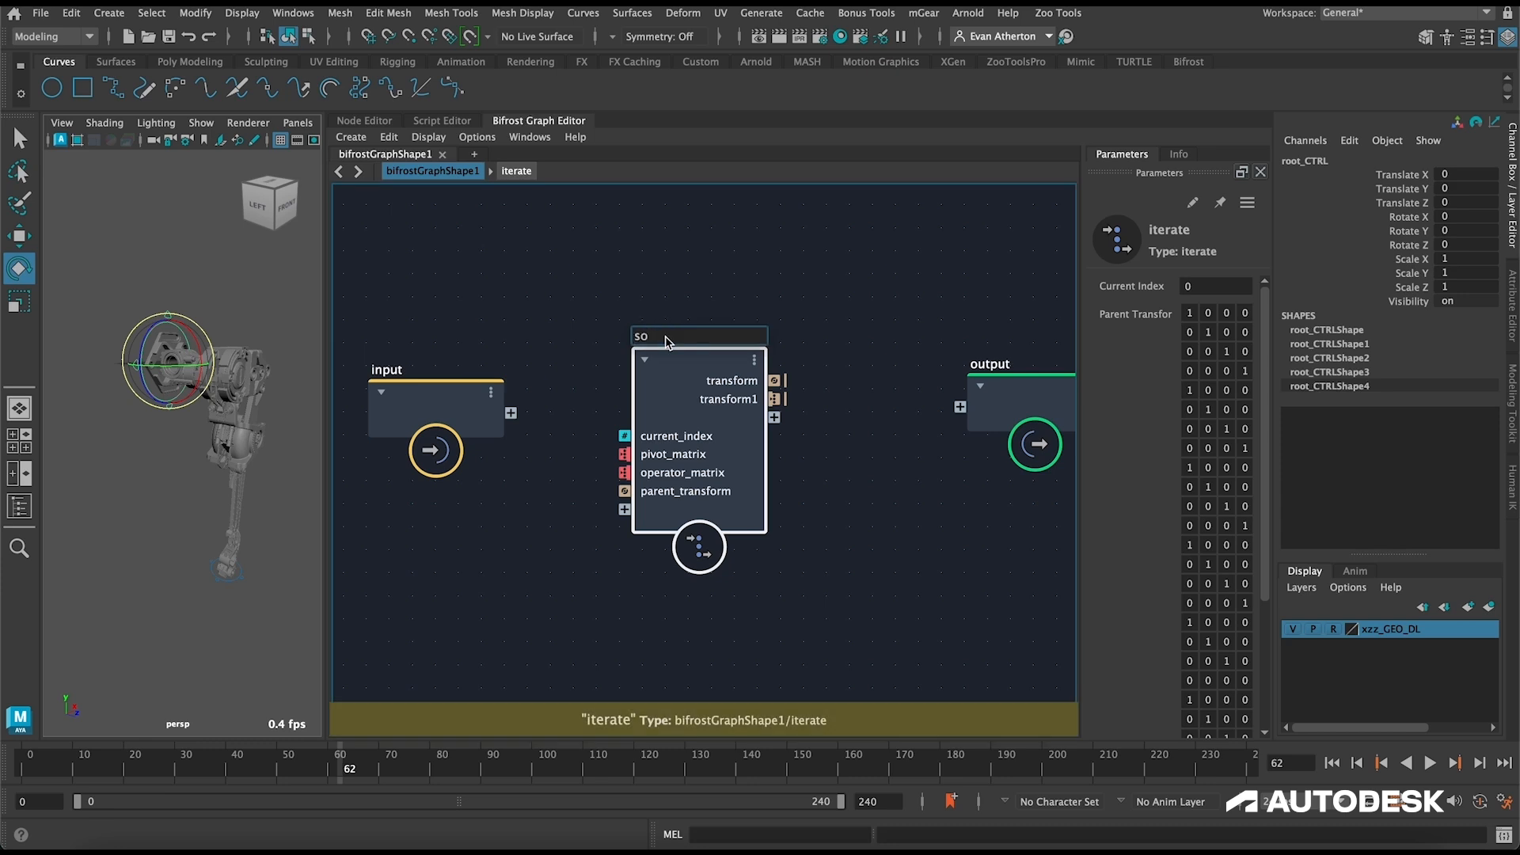
type("lve")
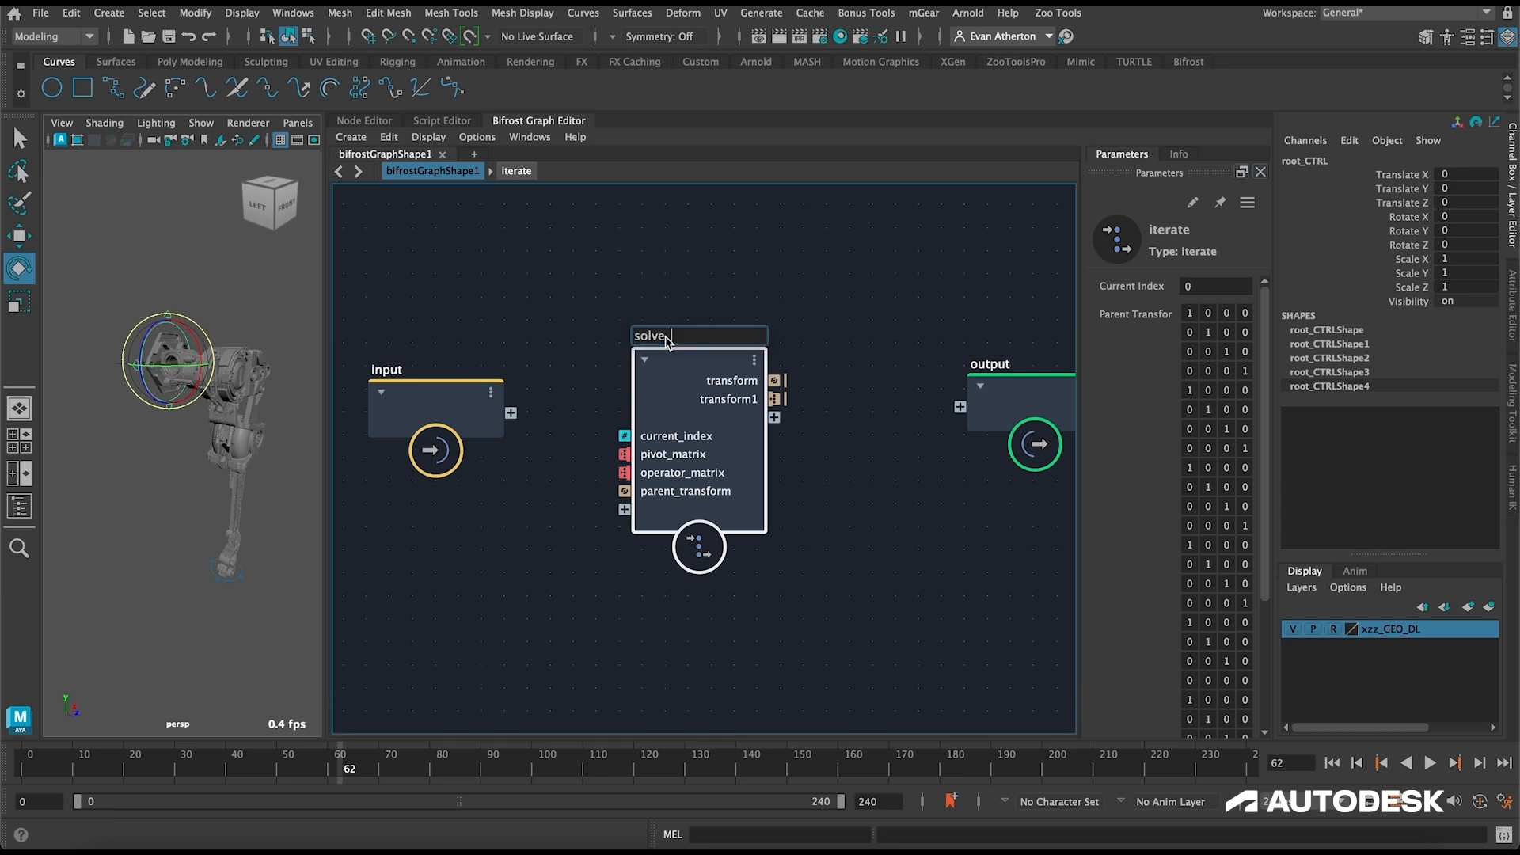
type("_fk")
key("Return")
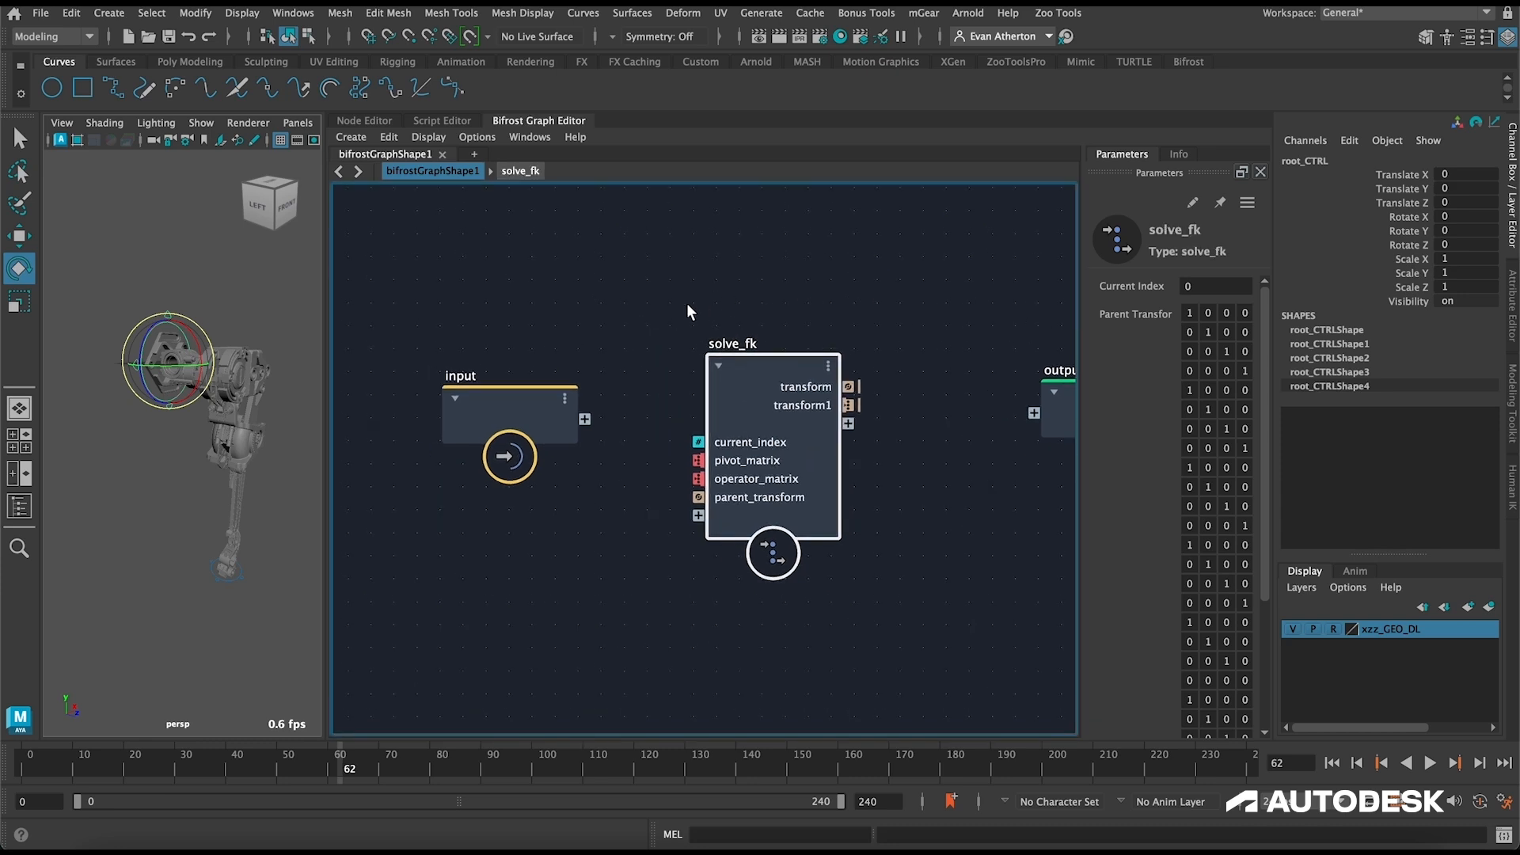
Step: Show the Outliner, bring locator0 through locator4 into the graph as one input, and connect its transform to solve_fk's pivot_matrix
left_click(21, 504)
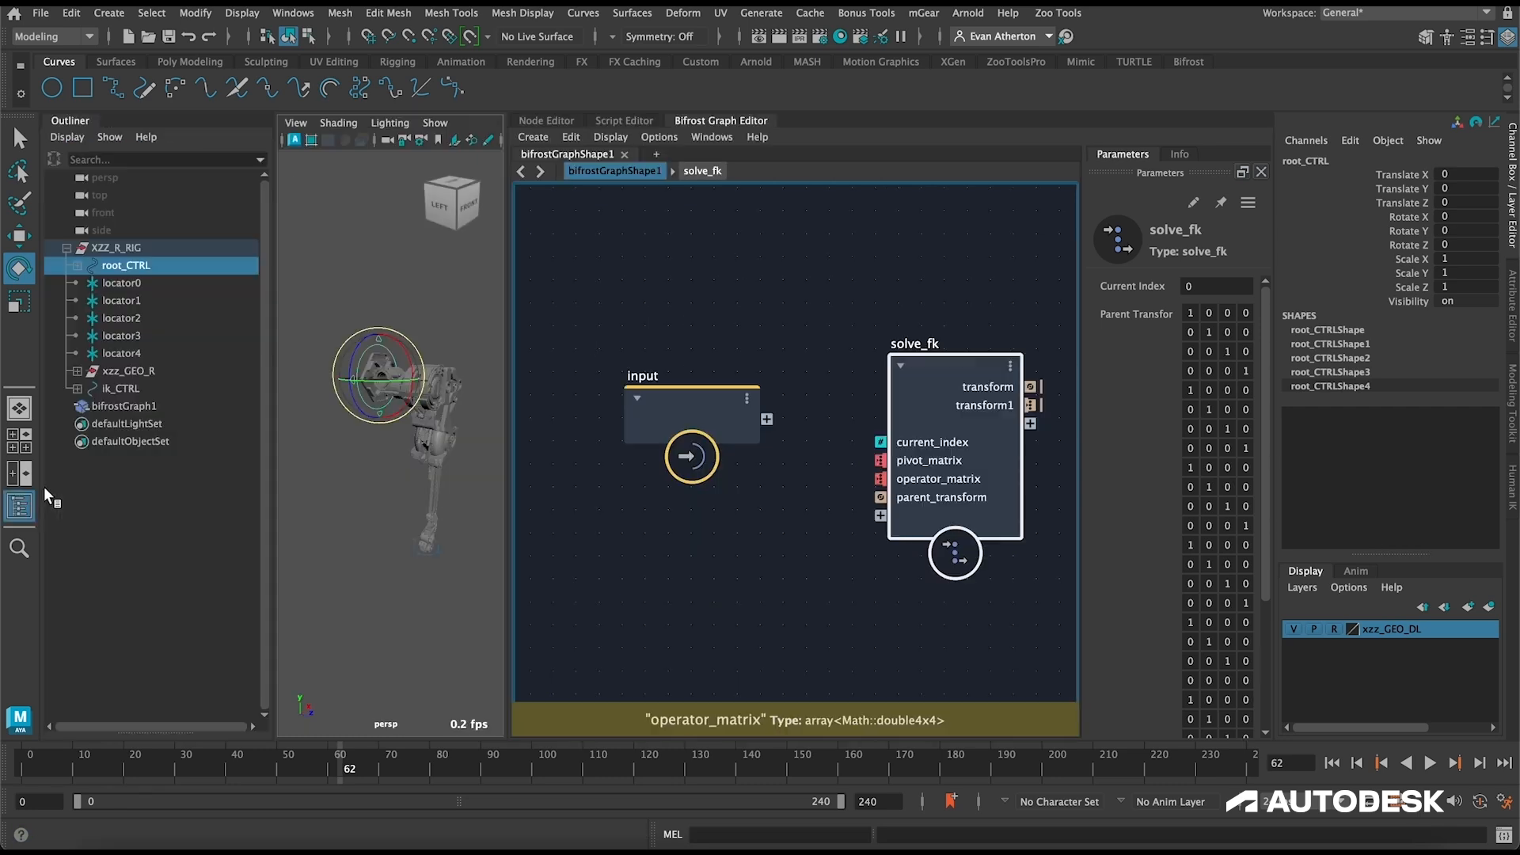
left_click(114, 283)
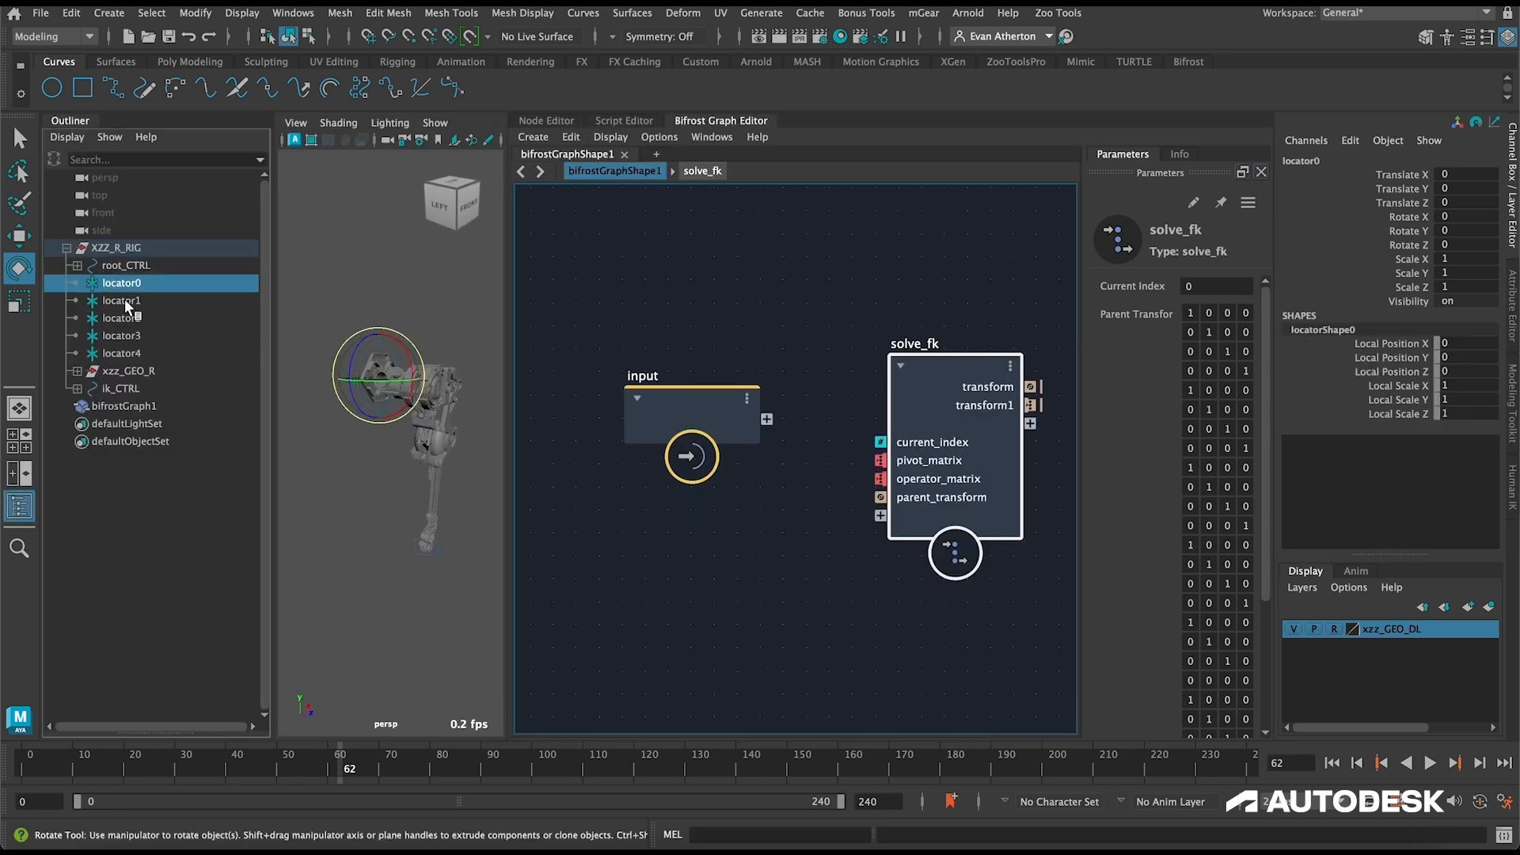
left_click_drag(130, 296, 133, 353)
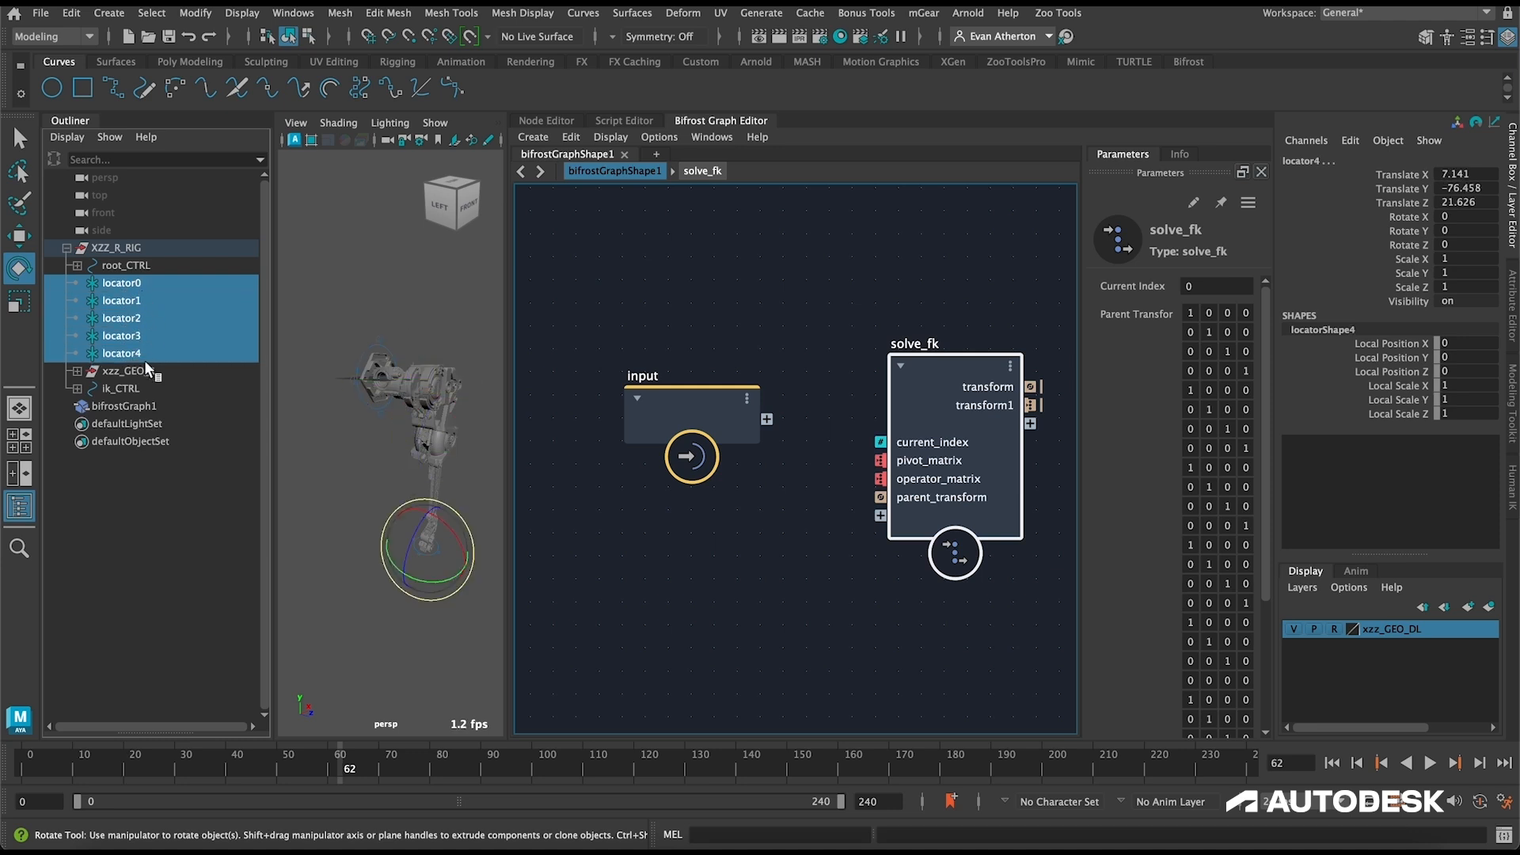
left_click_drag(116, 283, 570, 216)
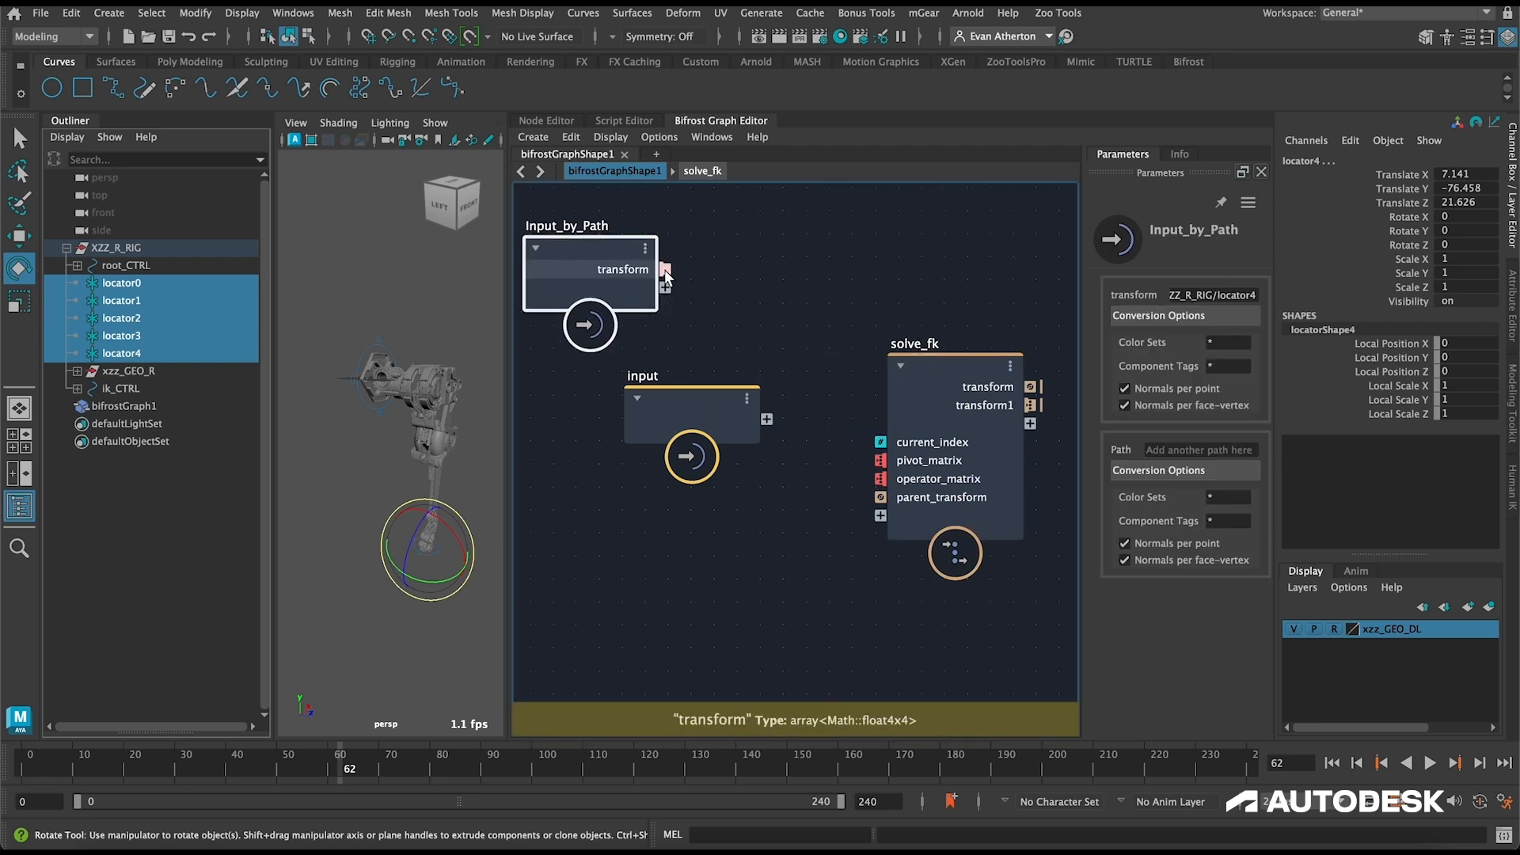
left_click_drag(663, 269, 880, 460)
Step: Arrange the Input_by_Path and input nodes so they sit apart from each other and clear of solve_fk
left_click_drag(571, 269, 659, 281)
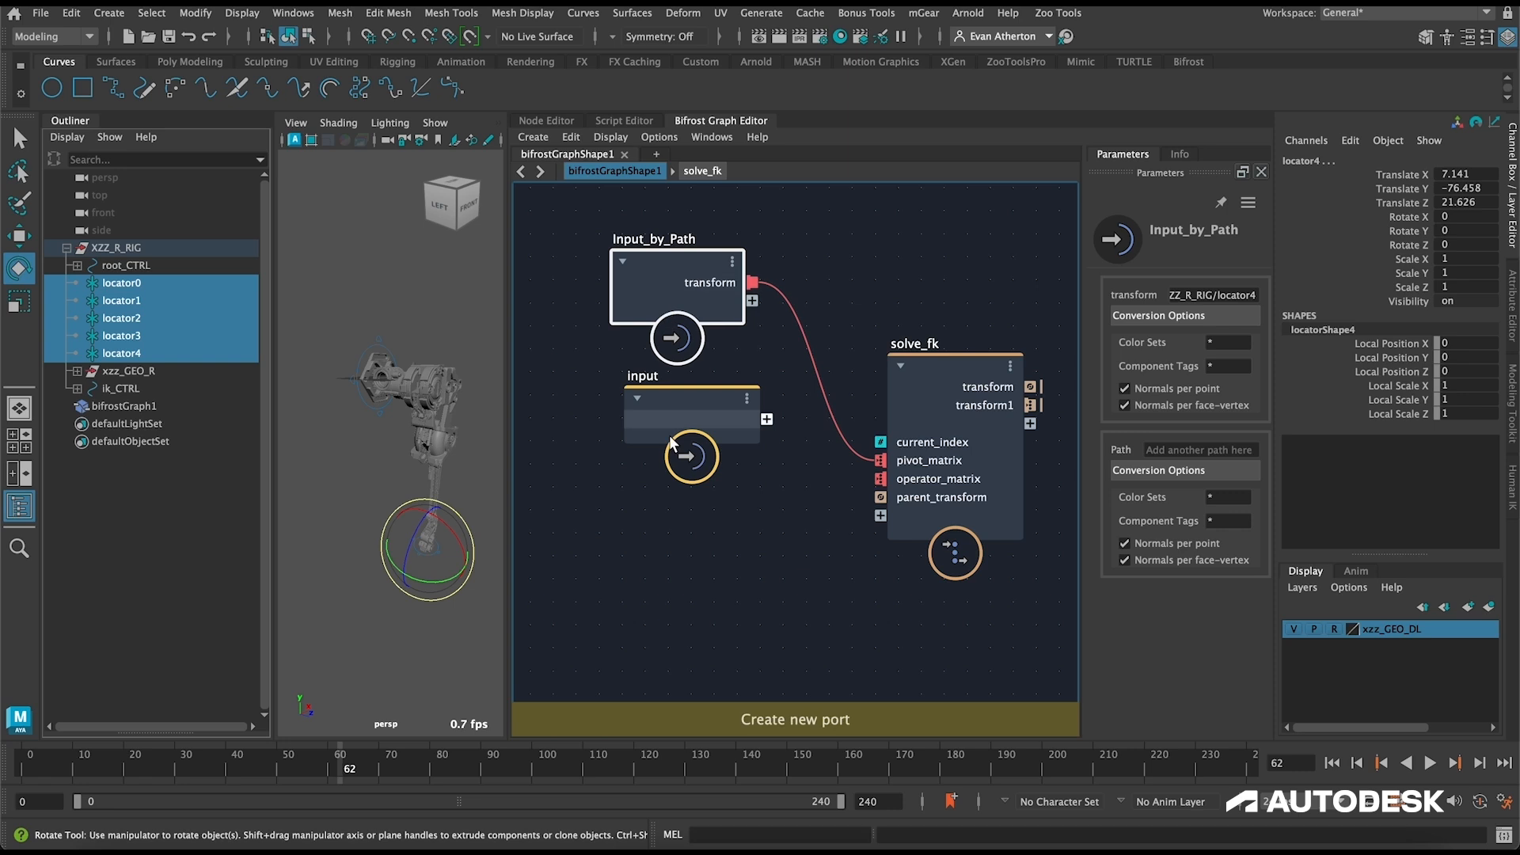
left_click_drag(668, 435, 607, 433)
left_click_drag(643, 277, 682, 287)
left_click_drag(620, 418, 542, 424)
left_click(690, 510)
middle_click_drag(690, 511, 652, 496, "alt")
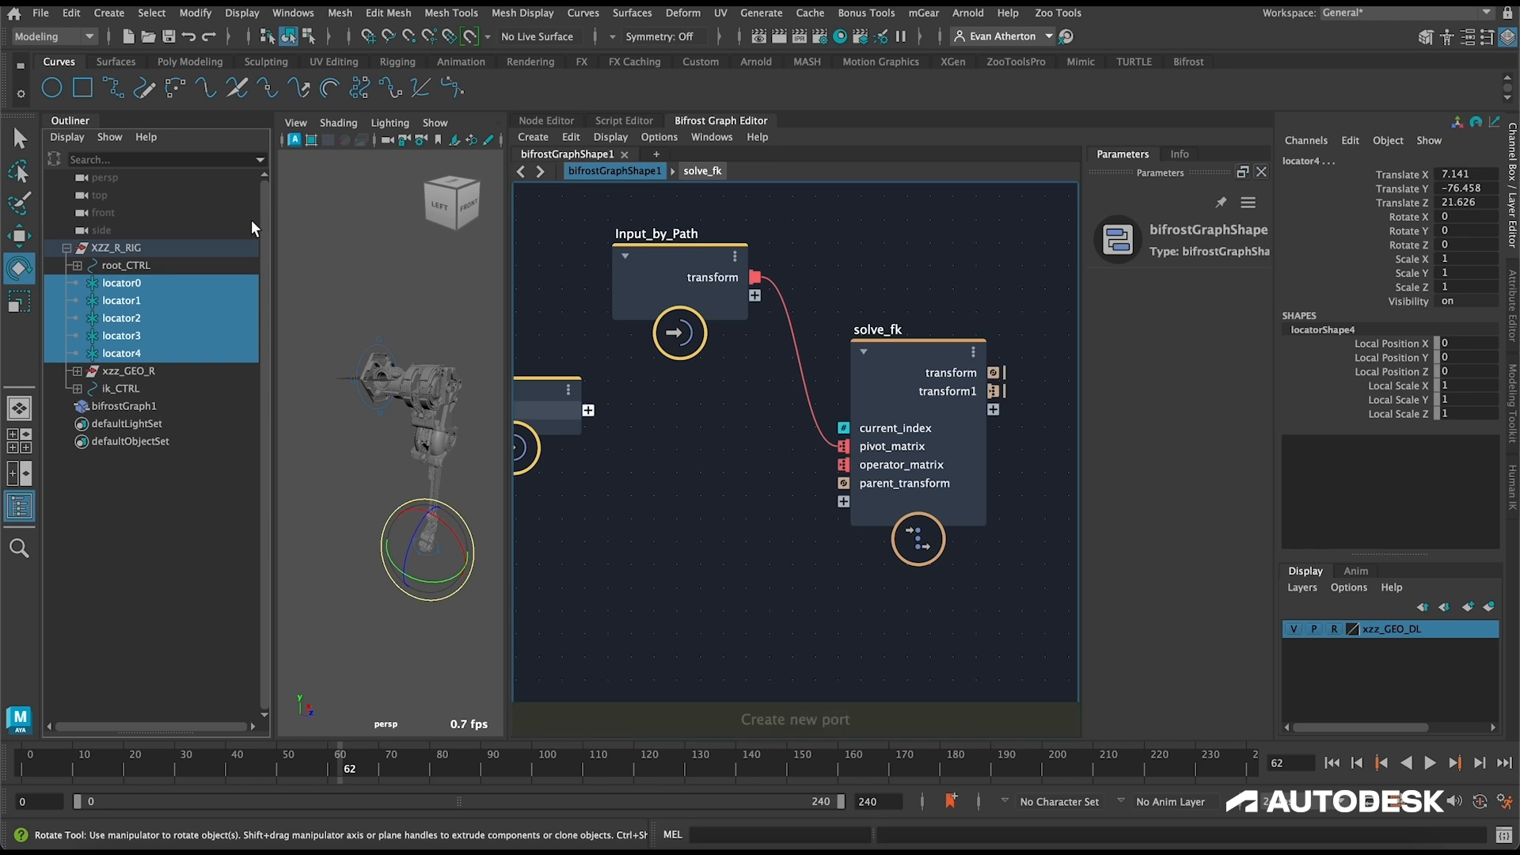
Step: Expand root_CTRL in the Outliner, add its root_LOC to the graph, and place the new node below the input node
left_click(77, 265)
left_click(139, 282)
middle_click_drag(141, 284, 695, 546)
middle_click_drag(736, 452, 888, 334, "alt")
left_click_drag(903, 473, 577, 484)
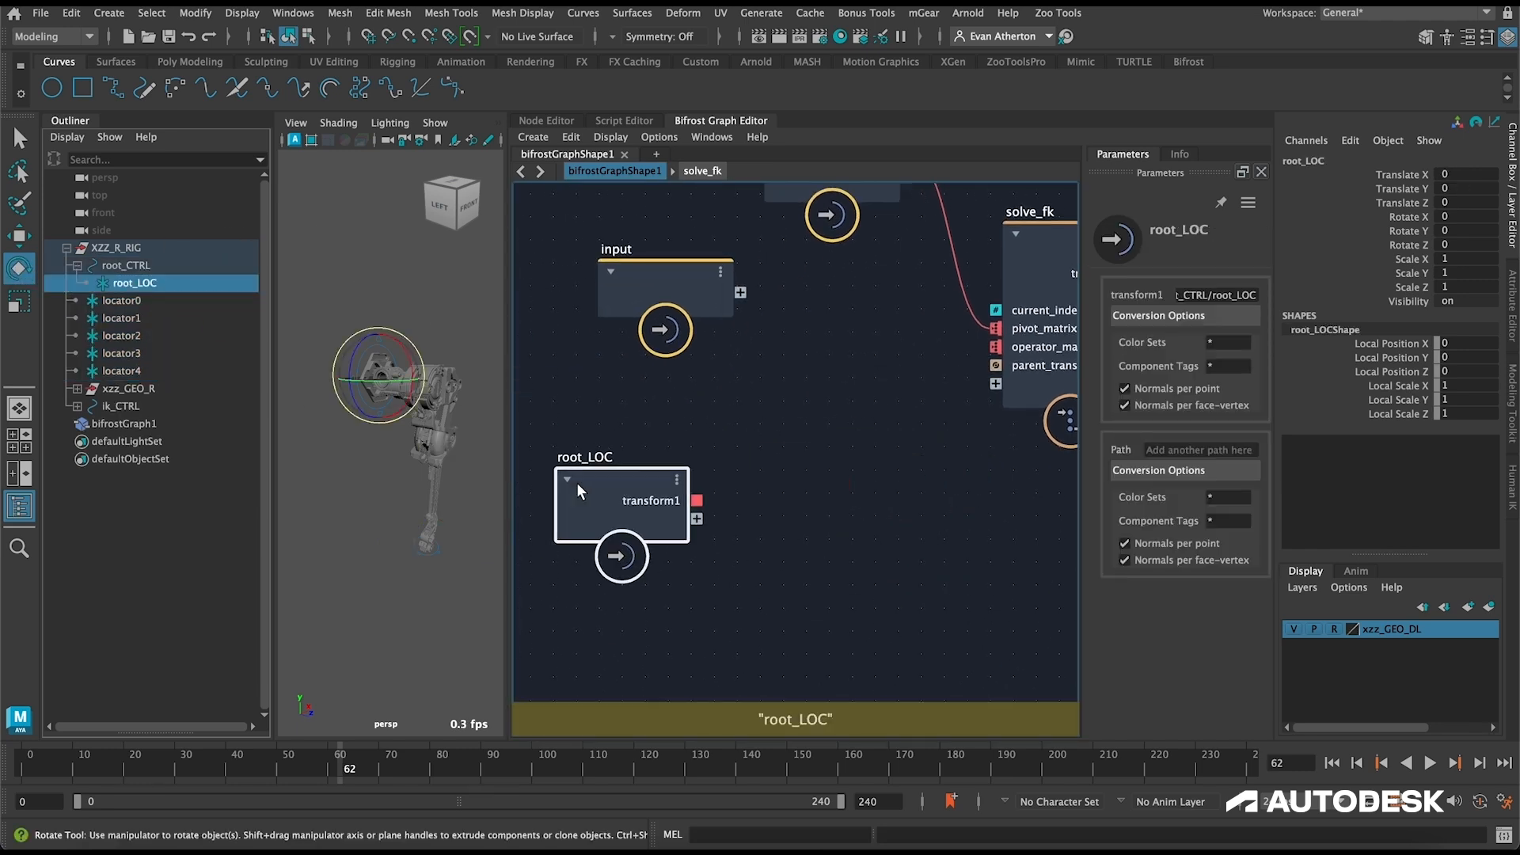
key("a")
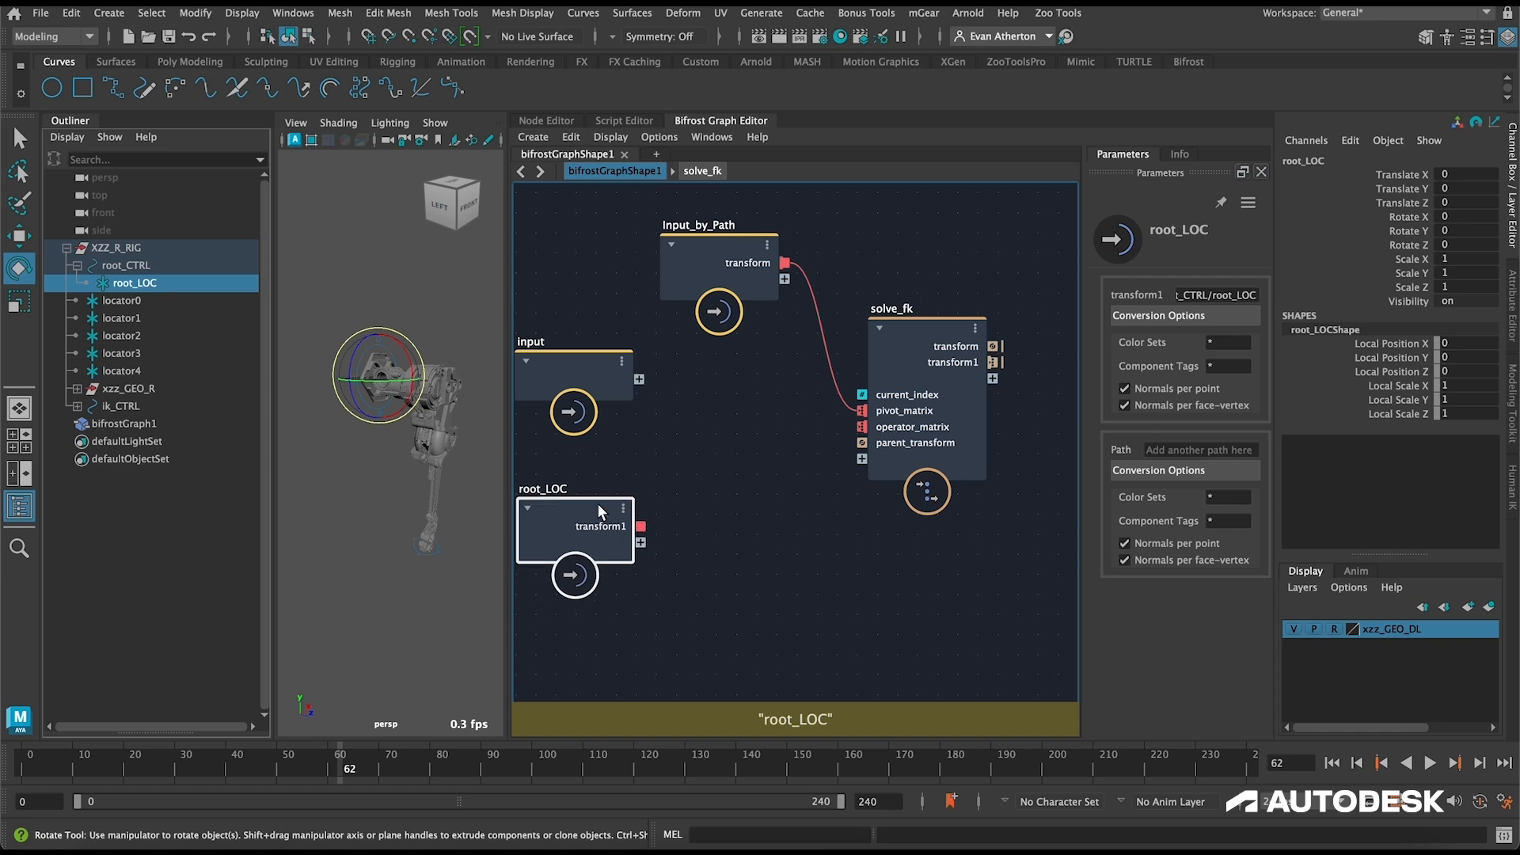
Step: Add a compute_transform node beside root_LOC in the bifrostGraphShape1 graph
left_click(714, 482)
middle_click_drag(715, 472, 677, 481, "alt")
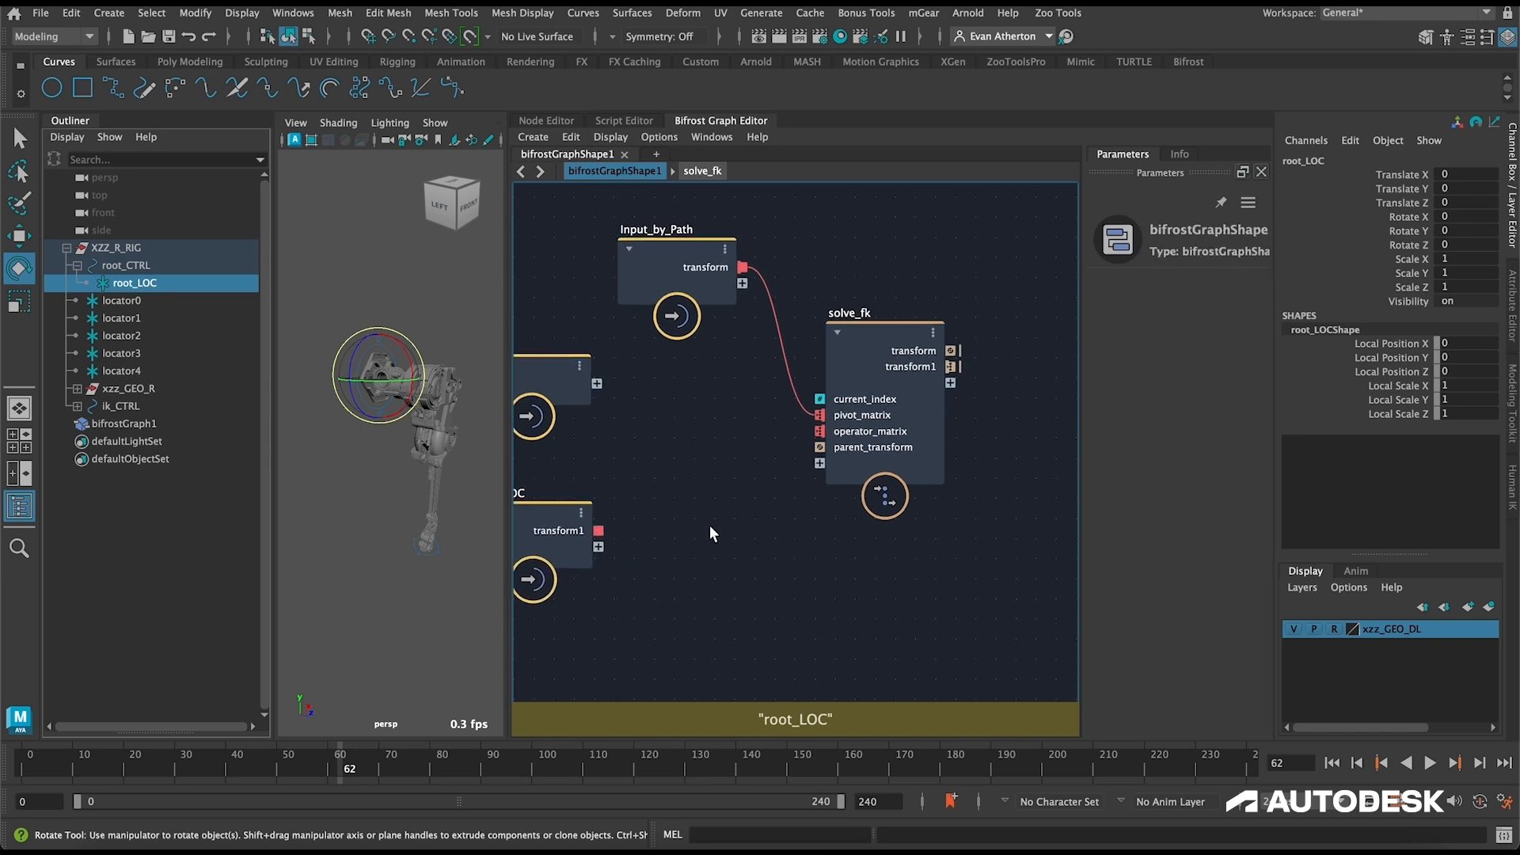
key("Tab")
type("comp")
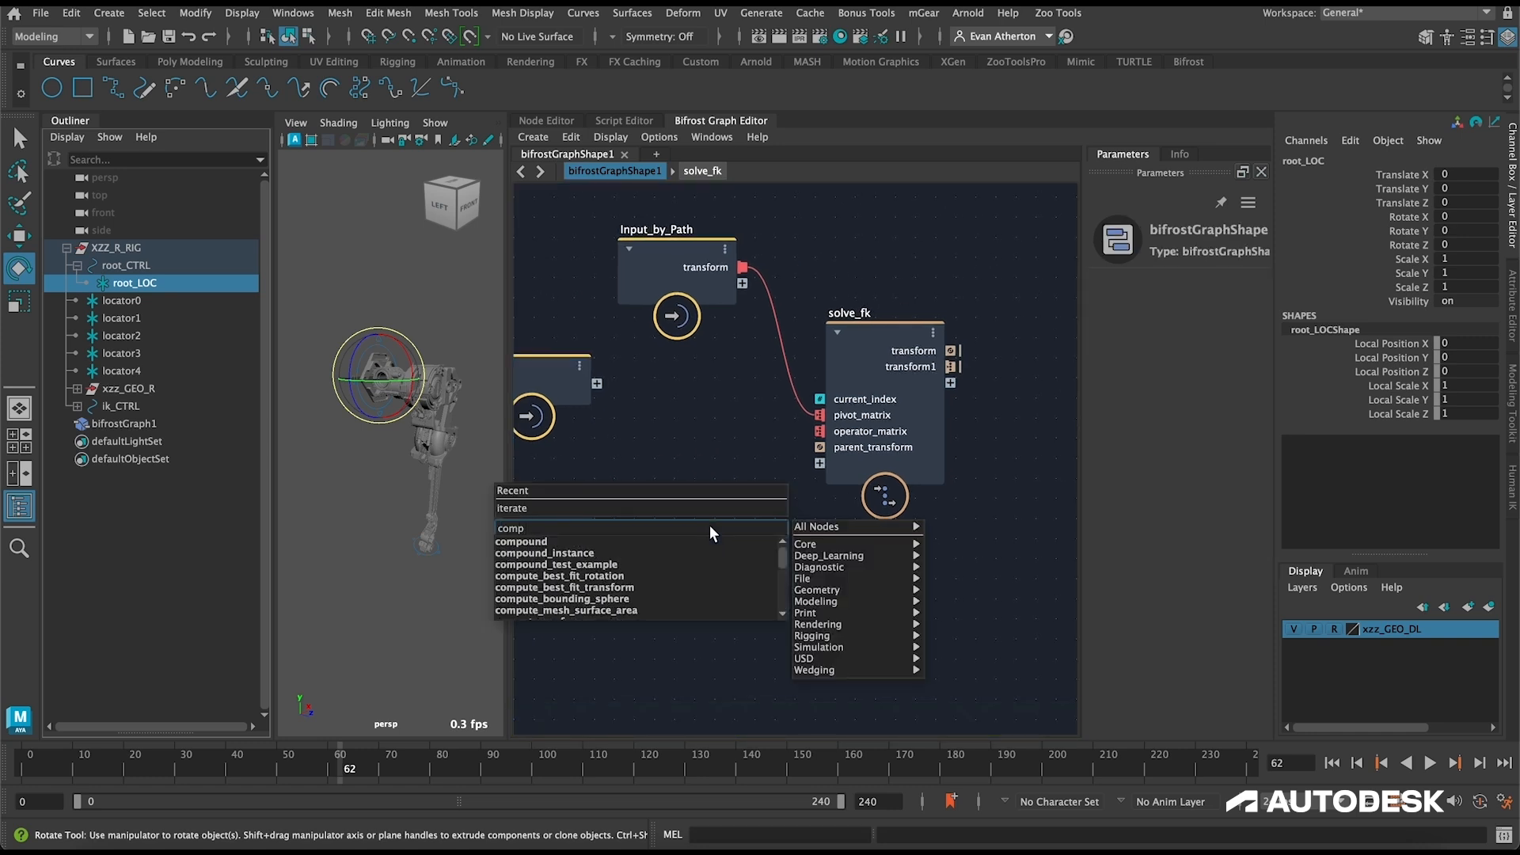
type("ute_t")
key("Down")
key("Return")
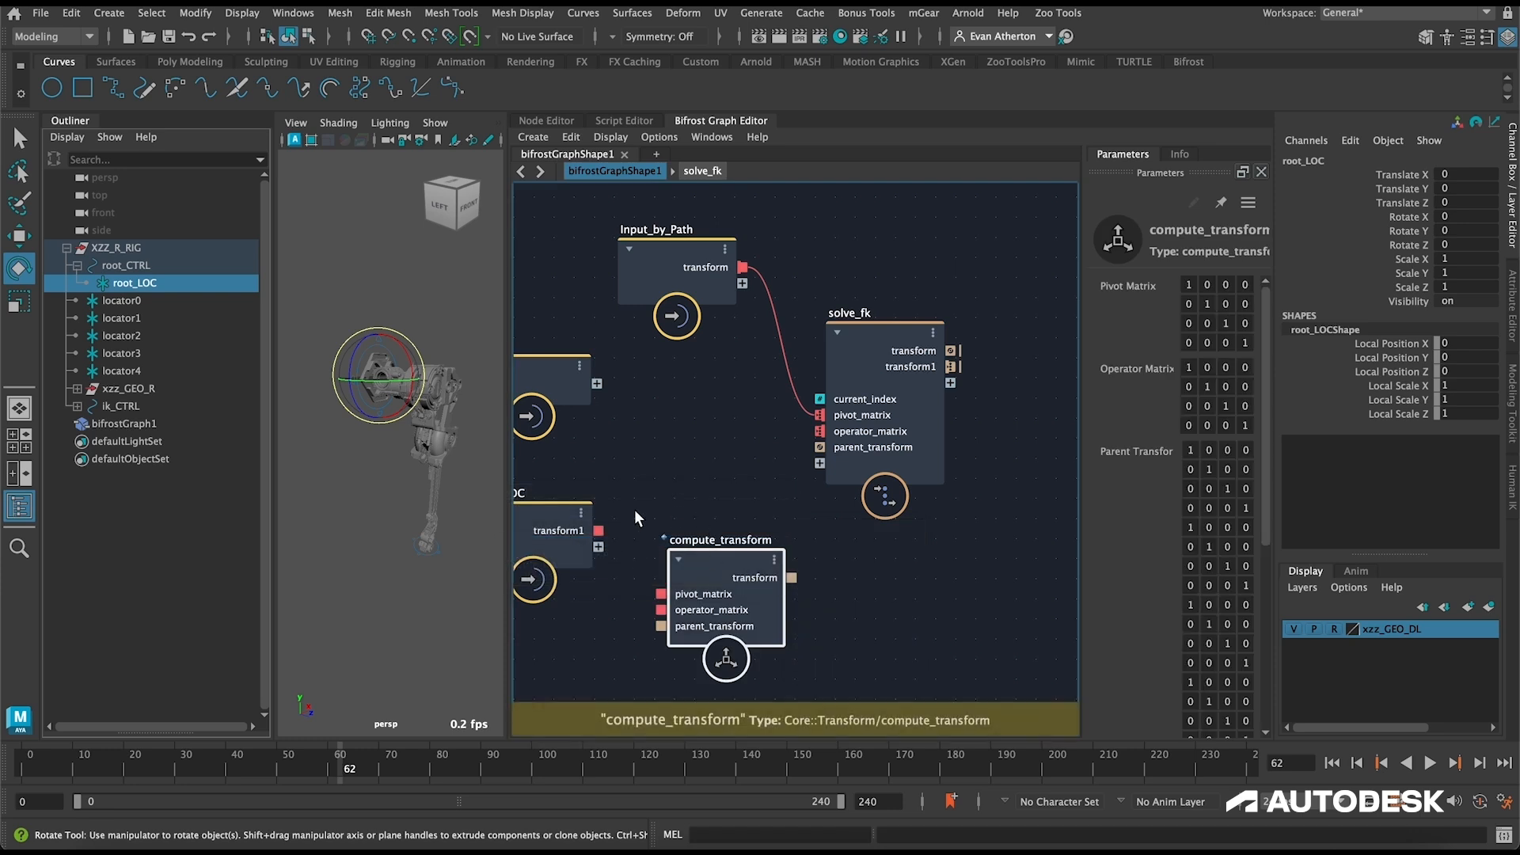
Step: Connect root_LOC's transform1 to compute_transform's operator_matrix, and compute_transform's transform to solve_fk's parent_transform
middle_click_drag(634, 518, 700, 471)
left_click_drag(712, 514, 756, 557)
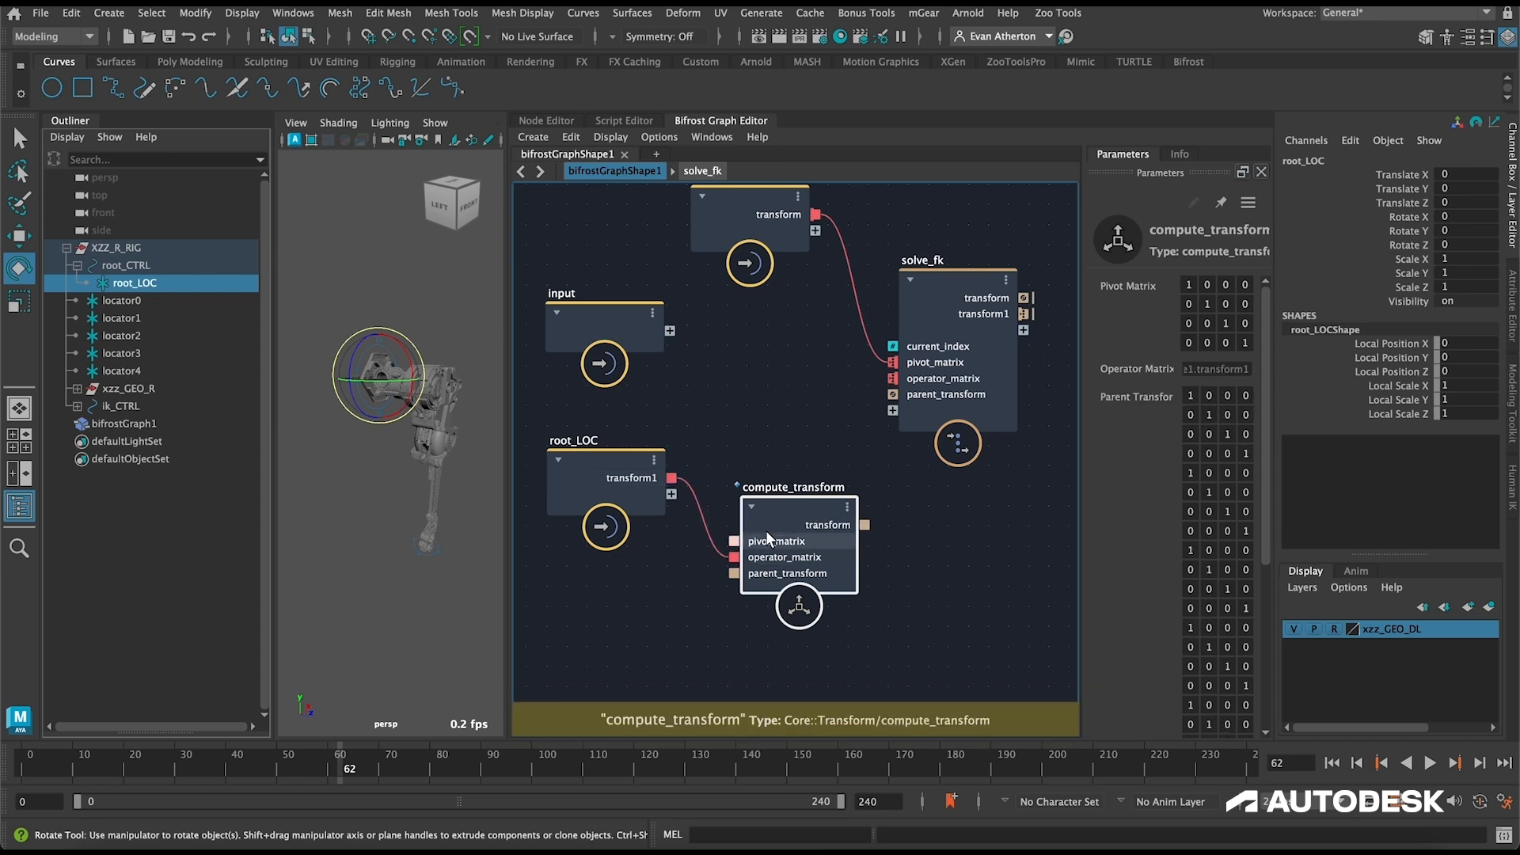
left_click_drag(791, 502, 779, 467)
left_click_drag(857, 431, 893, 397)
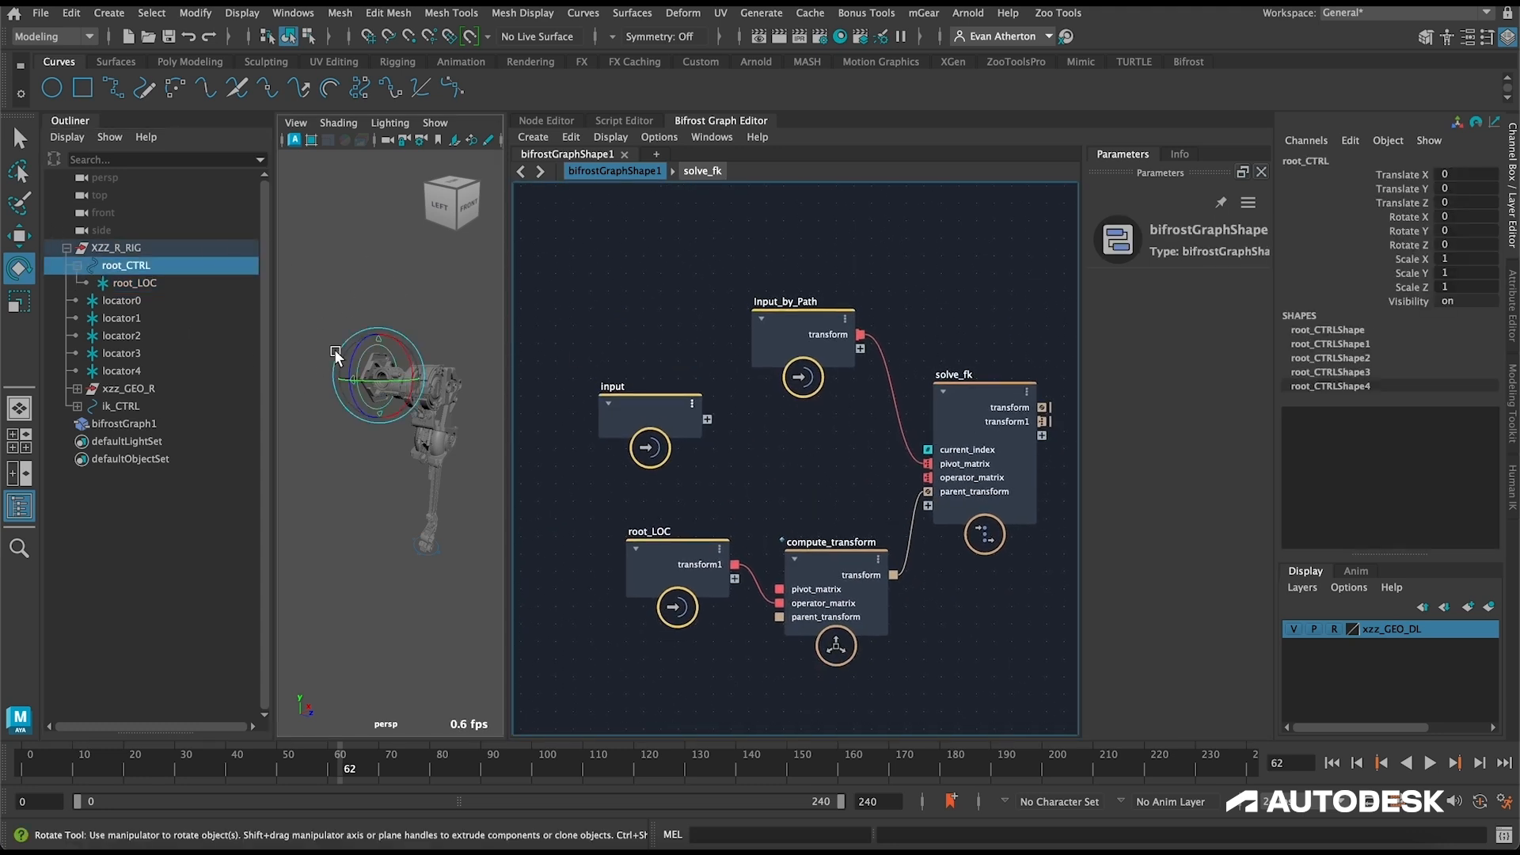
Step: Rotate root_CTRL freely as a test and reset its Rotate X, Y and Z to 0
mouse_move(380, 359)
left_mouse_down()
mouse_move(366, 363)
mouse_move(399, 372)
left_mouse_up()
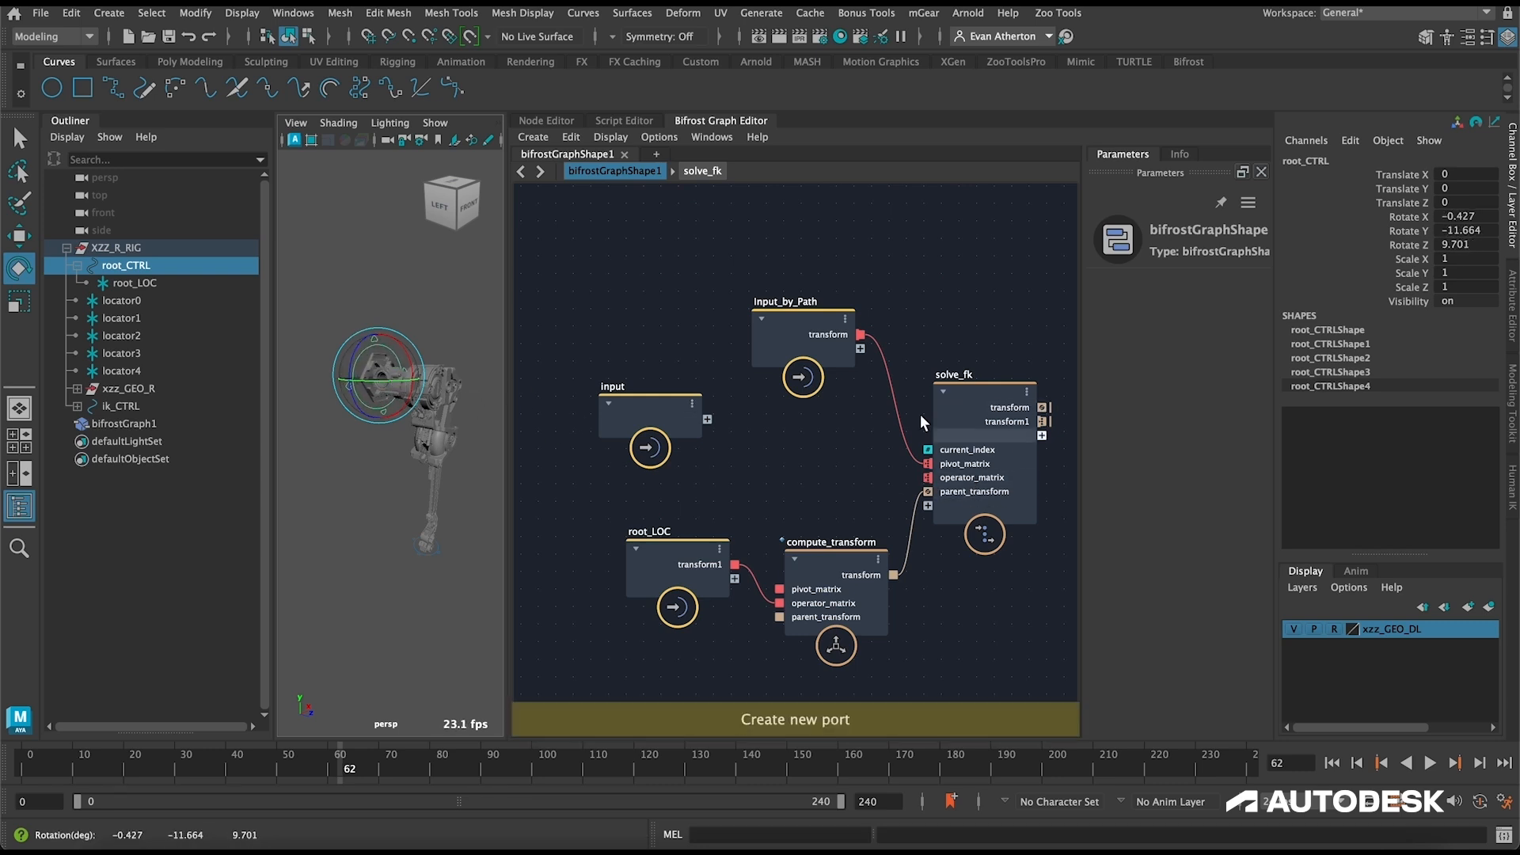
key("ctrl+z")
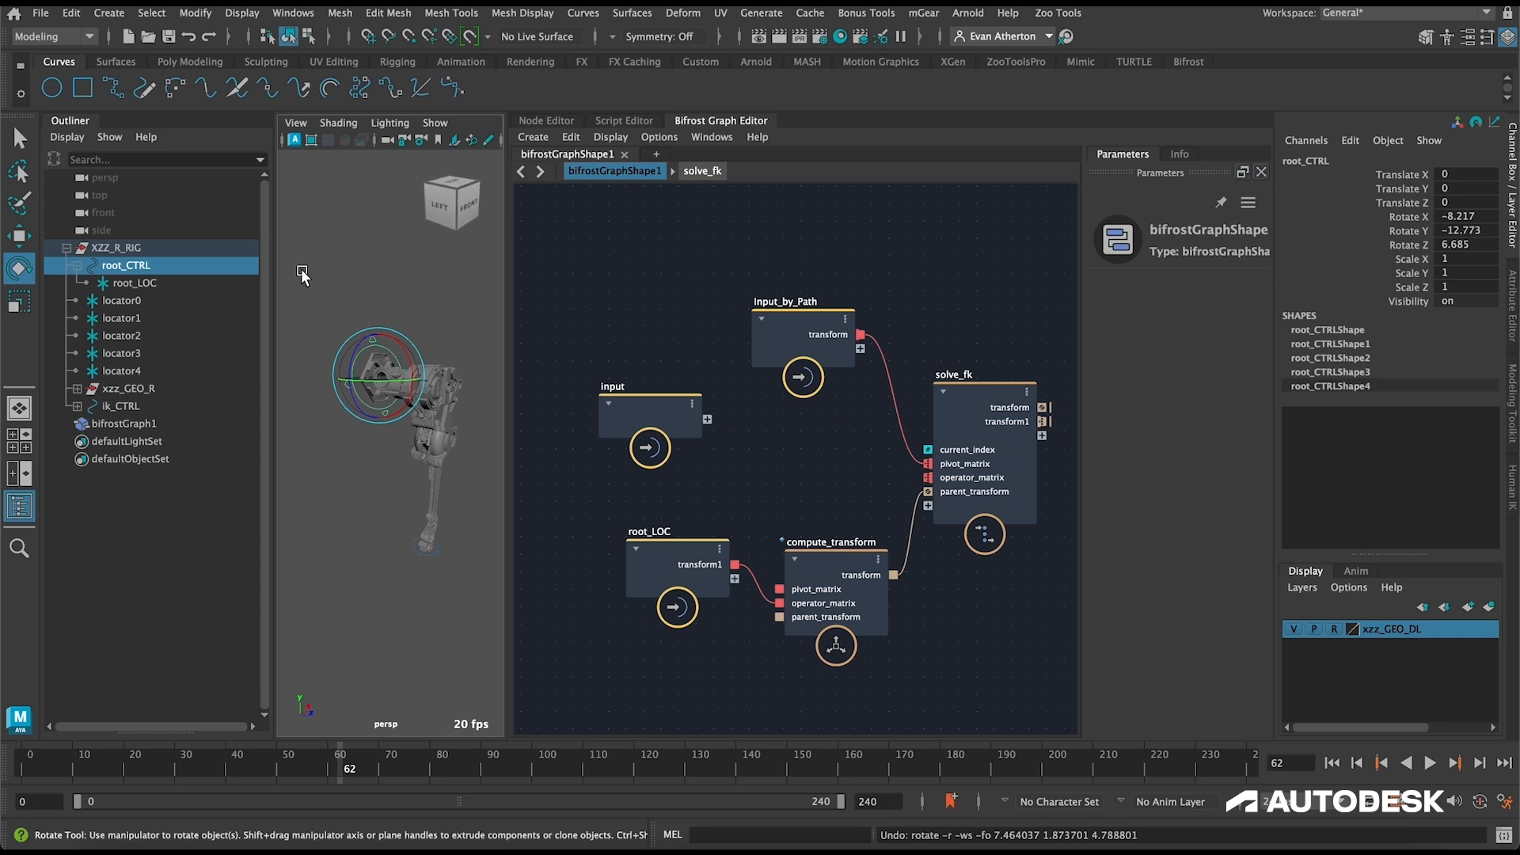
key("ctrl+z")
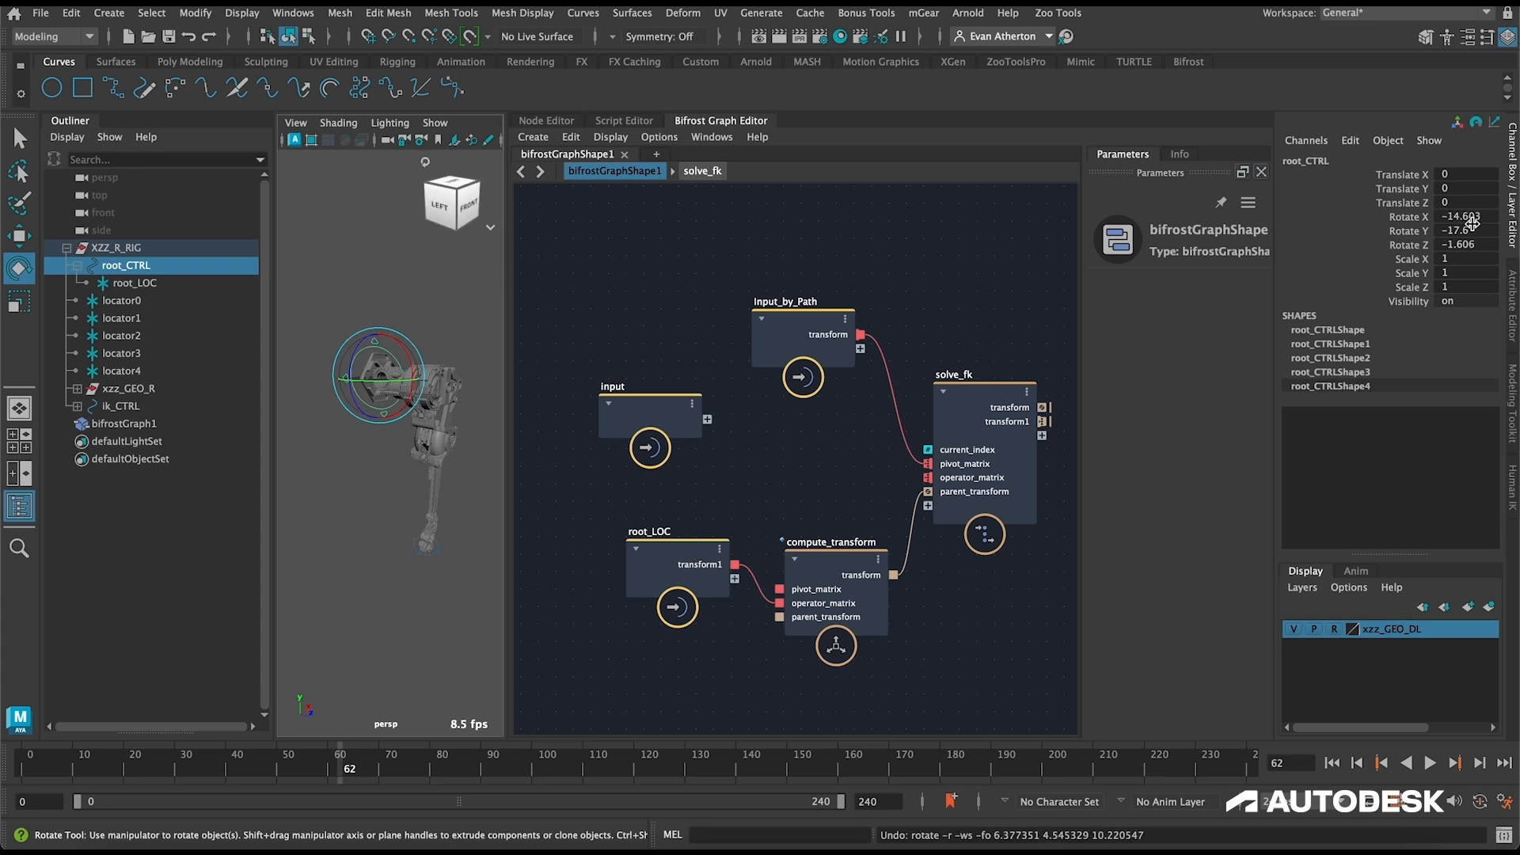
left_click_drag(1471, 219, 1476, 239)
type("0")
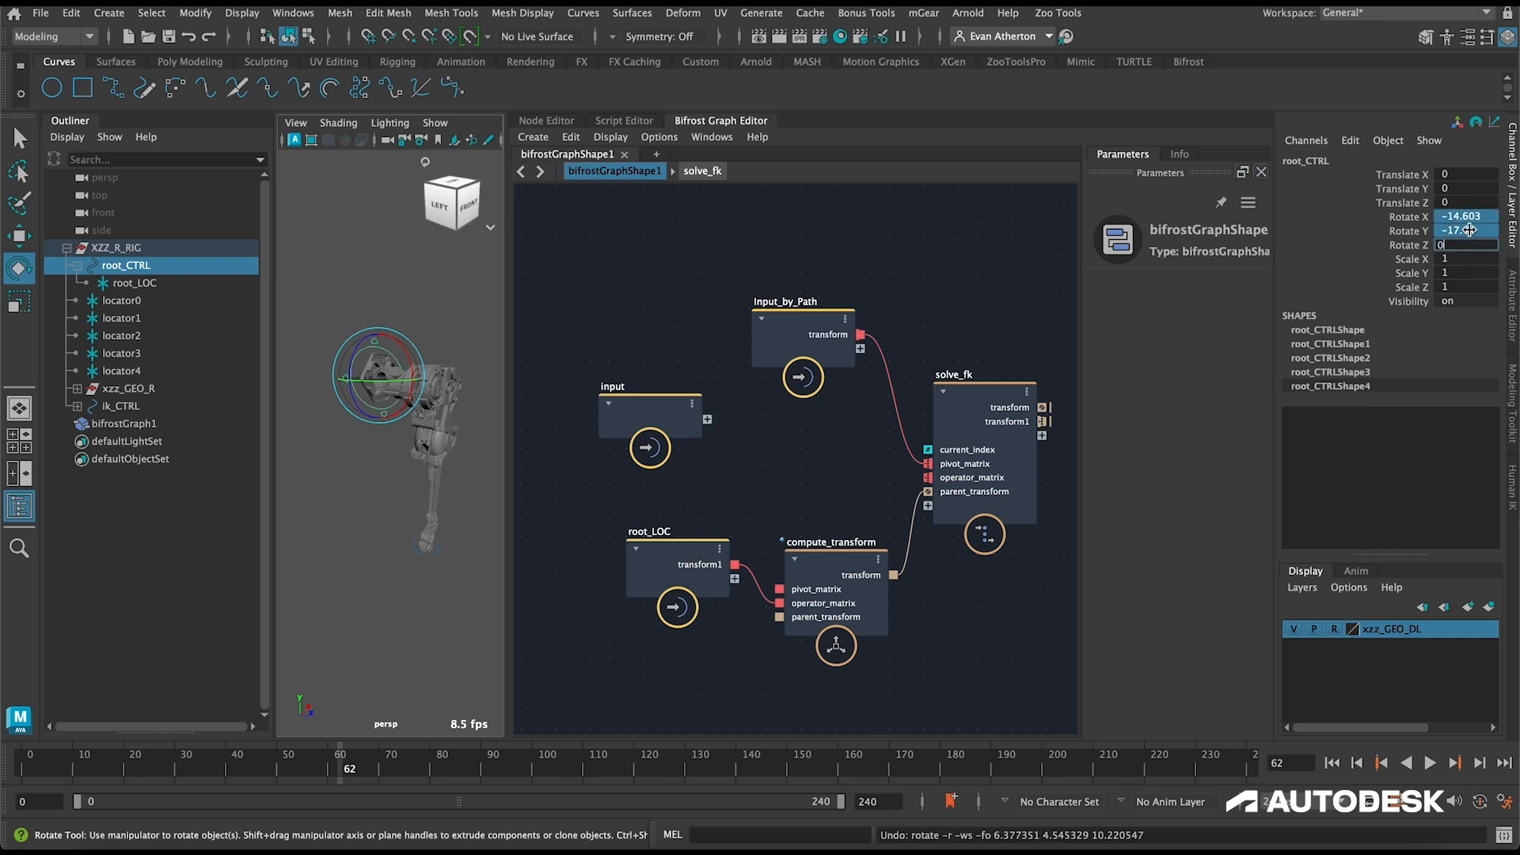
key("Return")
Step: Hide the Outliner, then rotate root_CTRL about Z only and step back to about -4.9 degrees
left_click(19, 505)
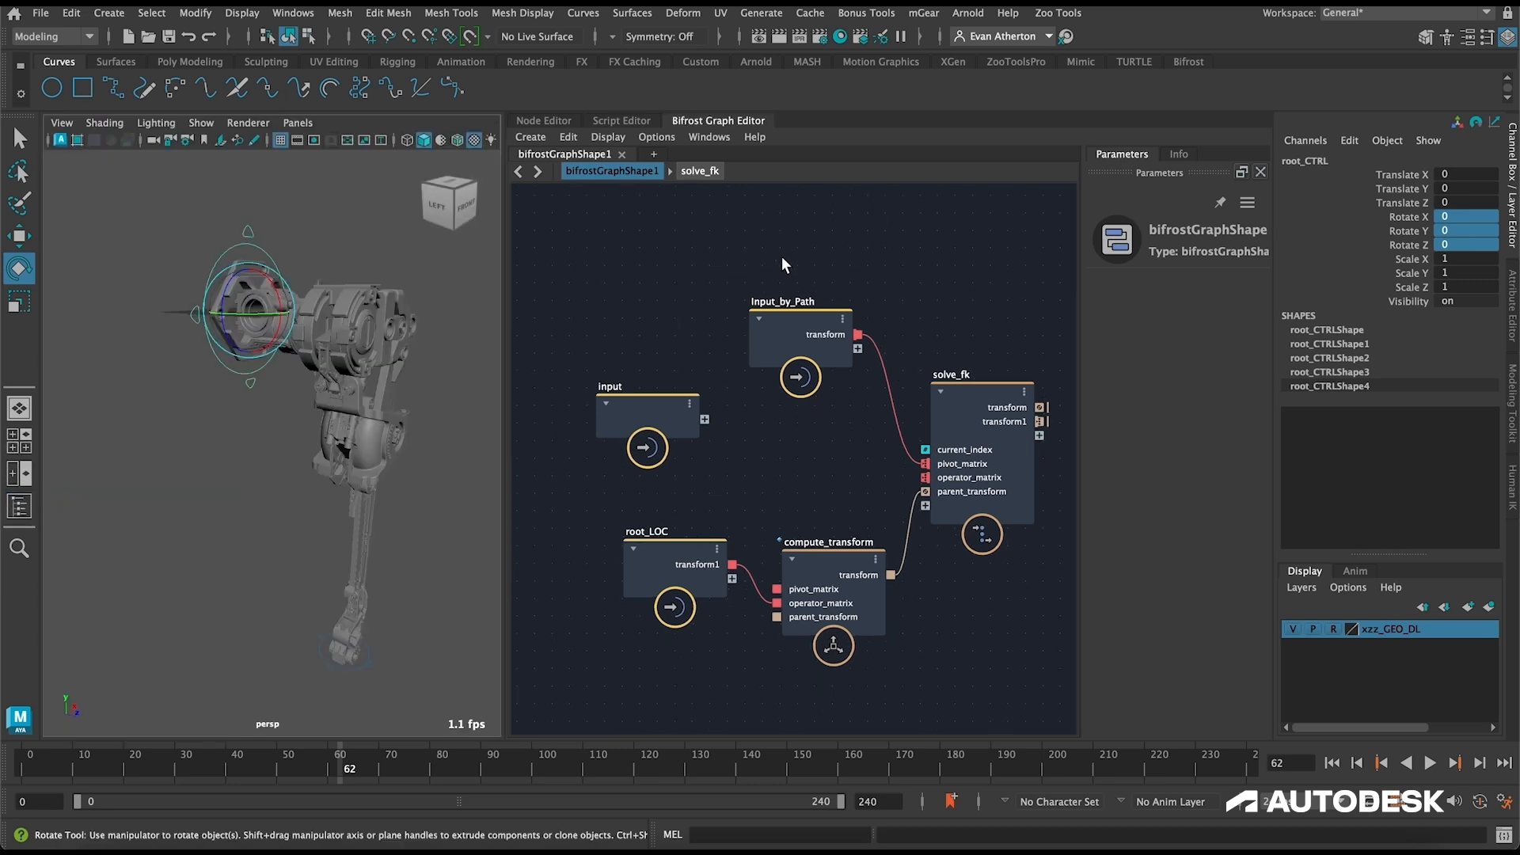
left_click(334, 259)
left_click_drag(334, 259, 428, 301, "alt")
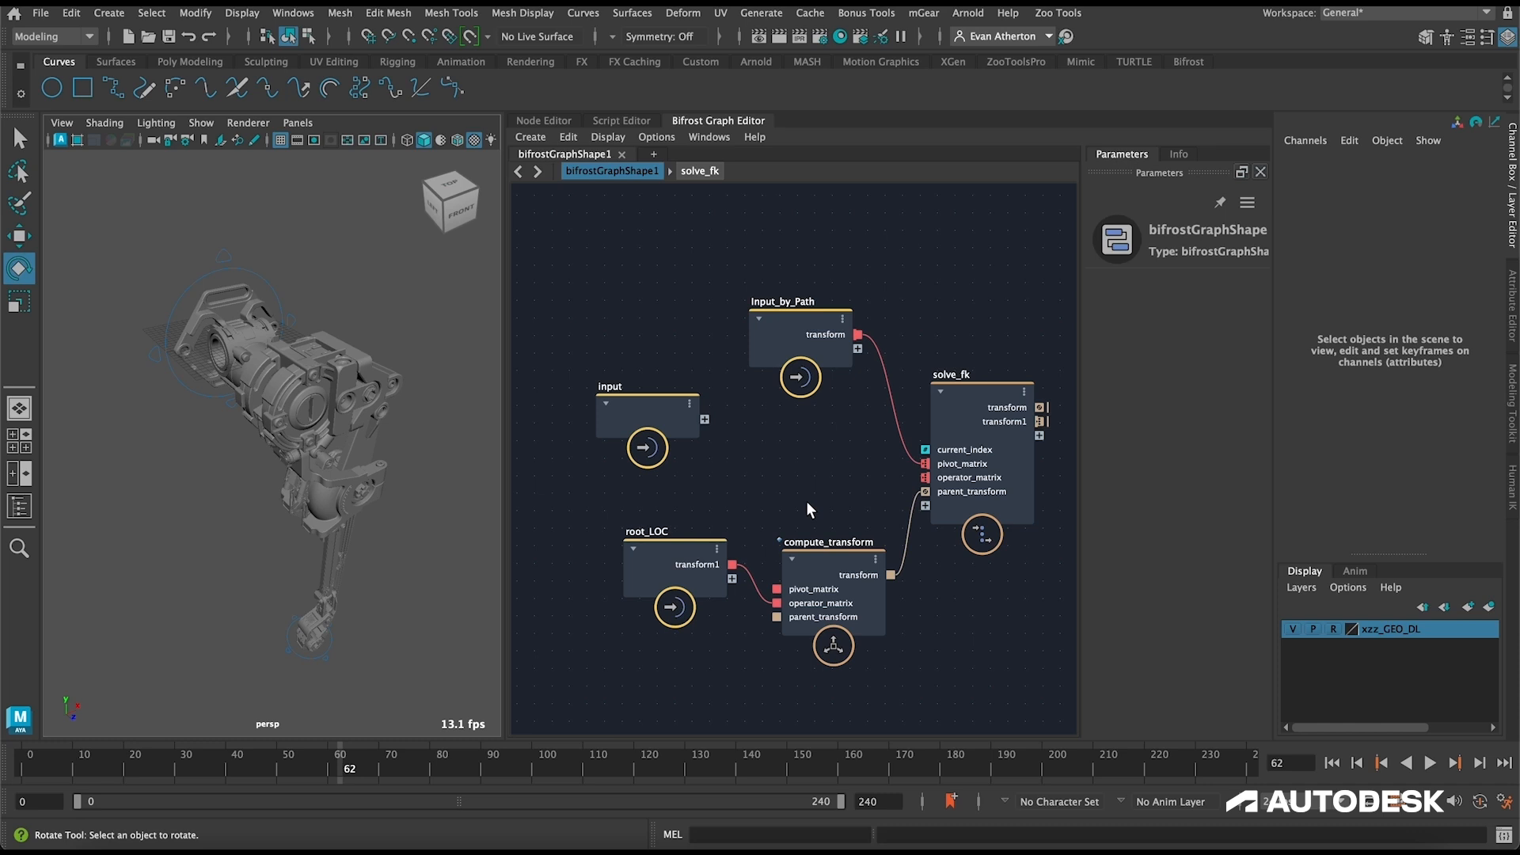
left_click(226, 273)
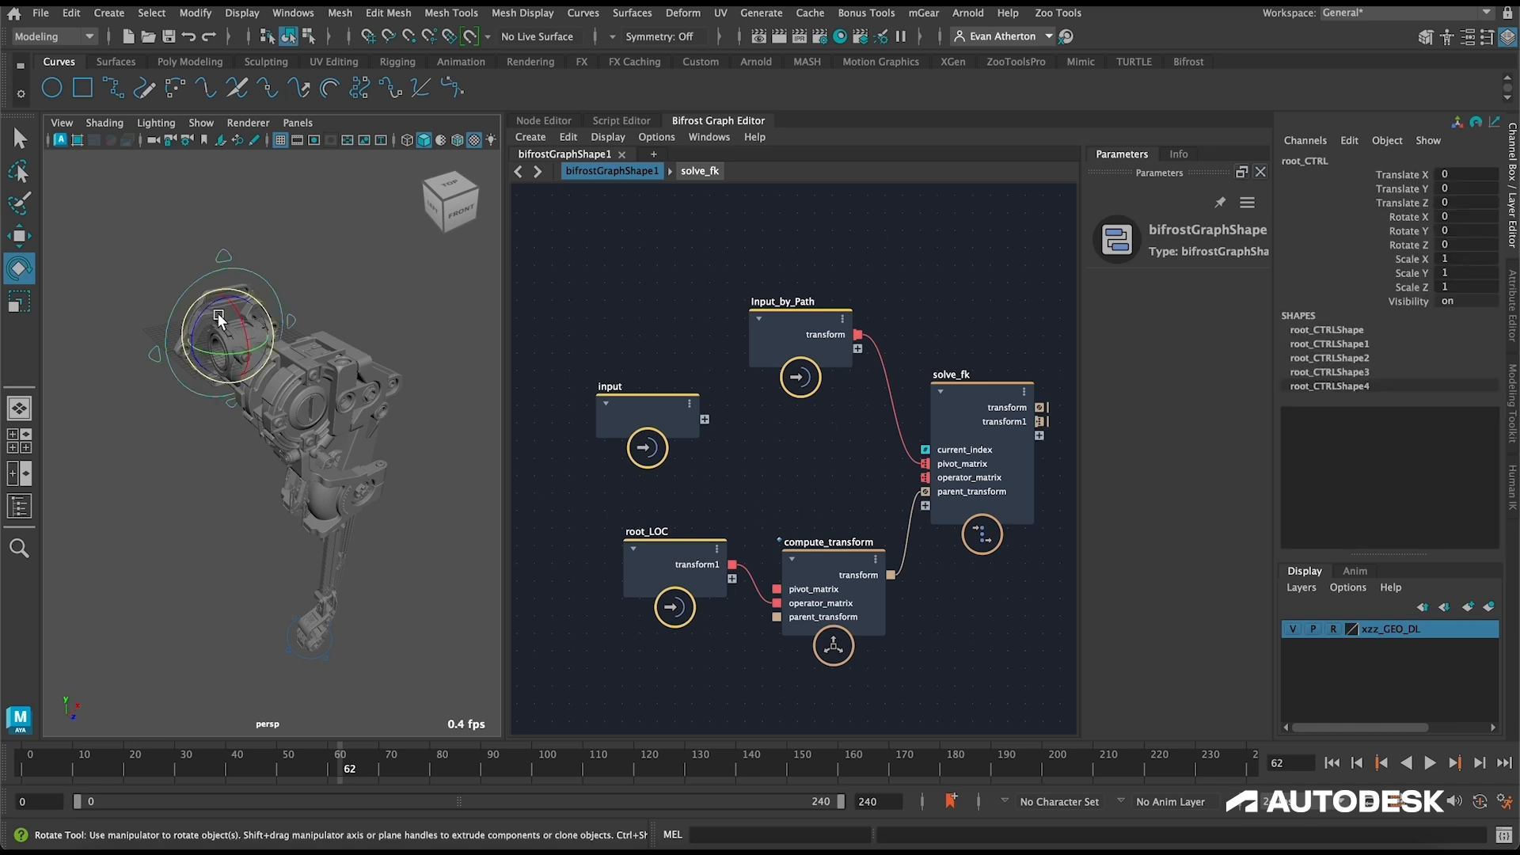
left_click_drag(207, 311, 268, 332)
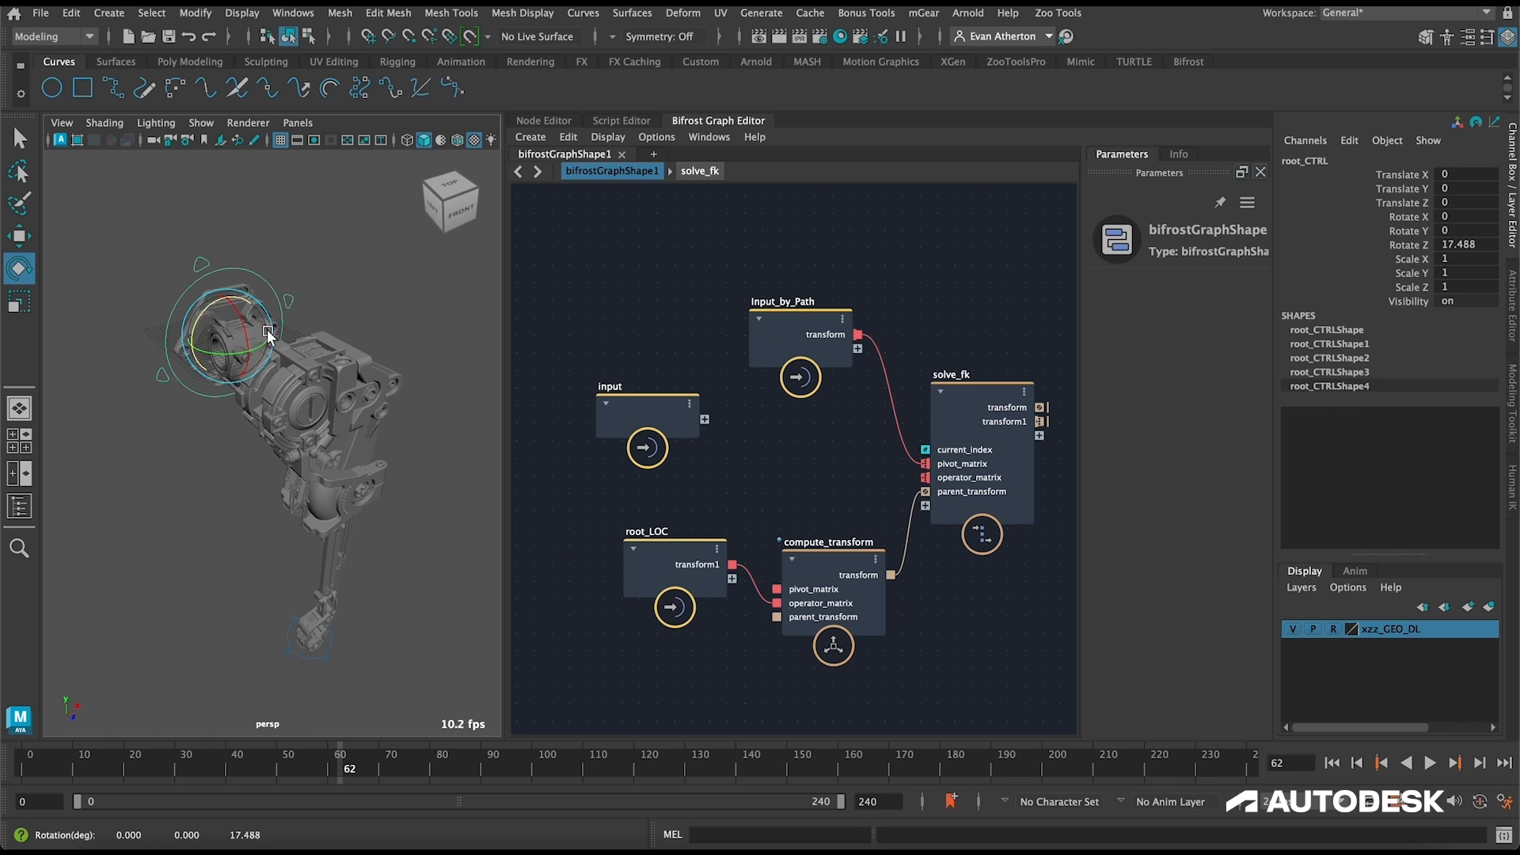
key("ctrl+z")
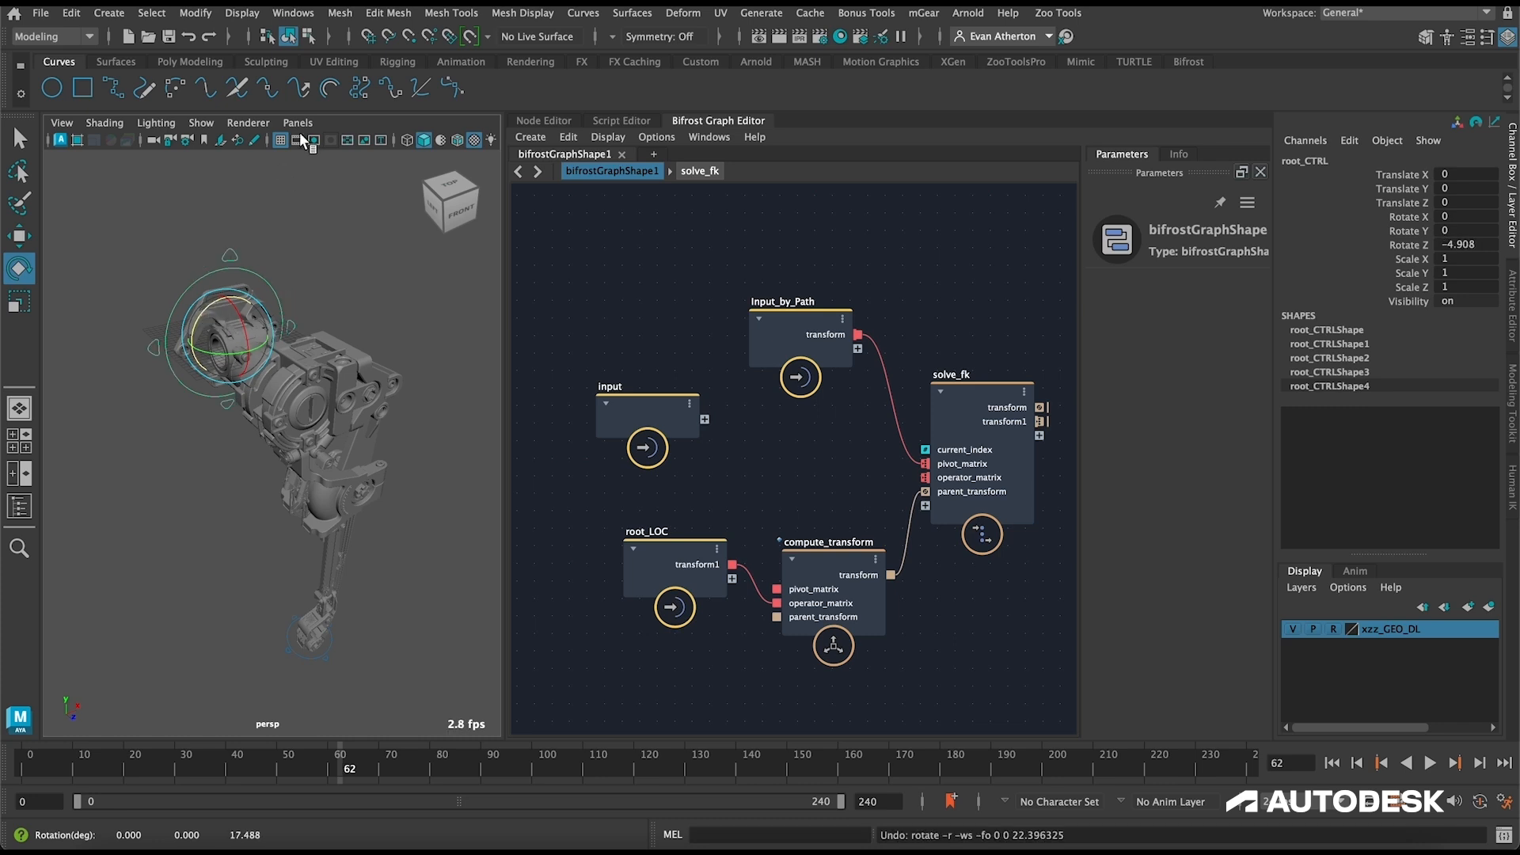
Step: Create an empty compound between Input_by_Path and compute_transform and name it fk_controls
middle_click_drag(816, 444, 733, 440, "alt")
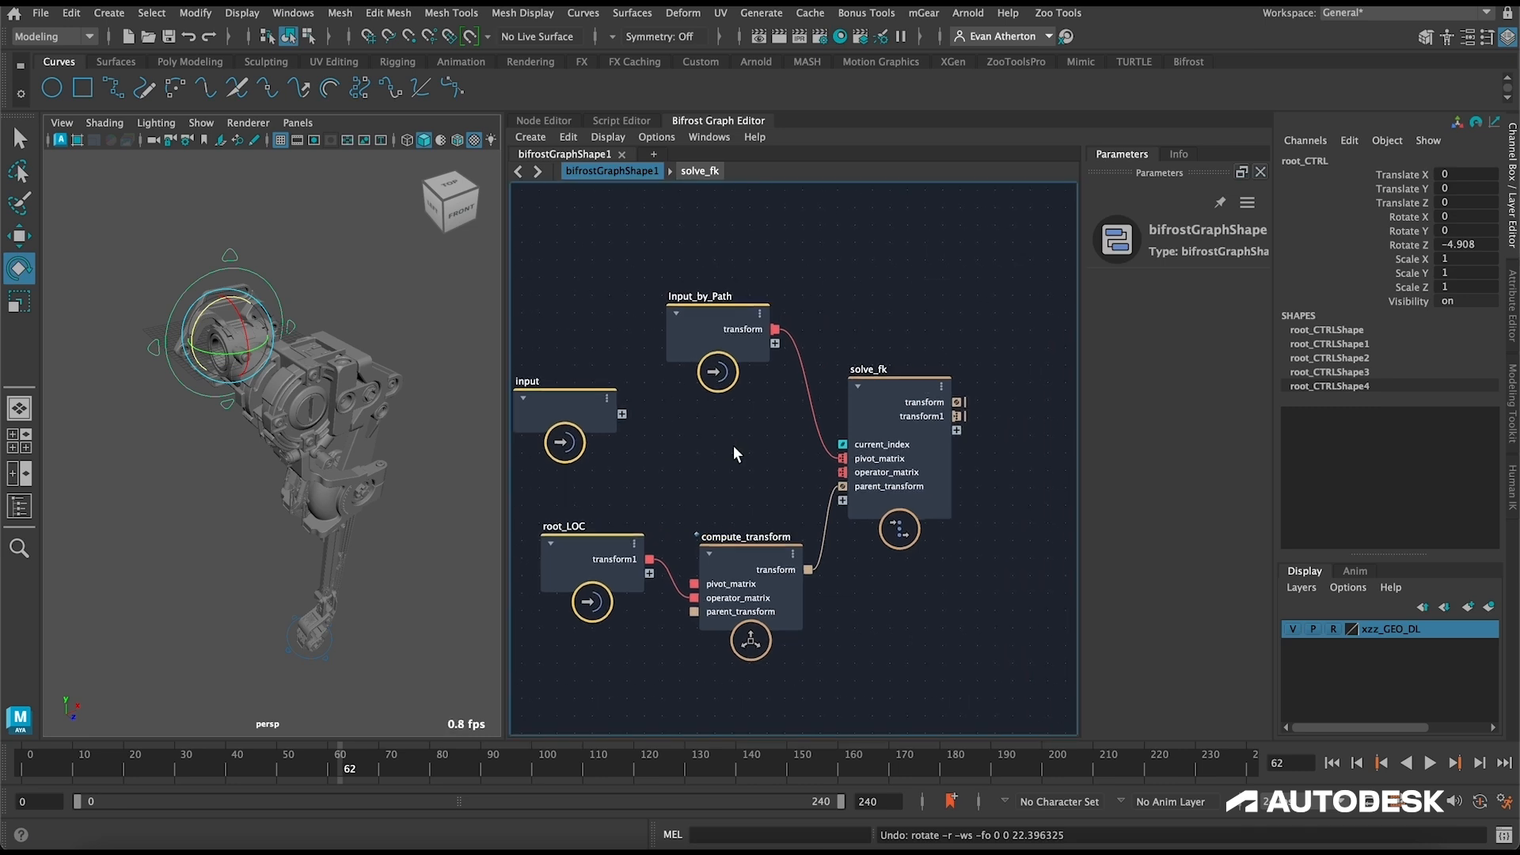
key("ctrl+g")
double_click(711, 418)
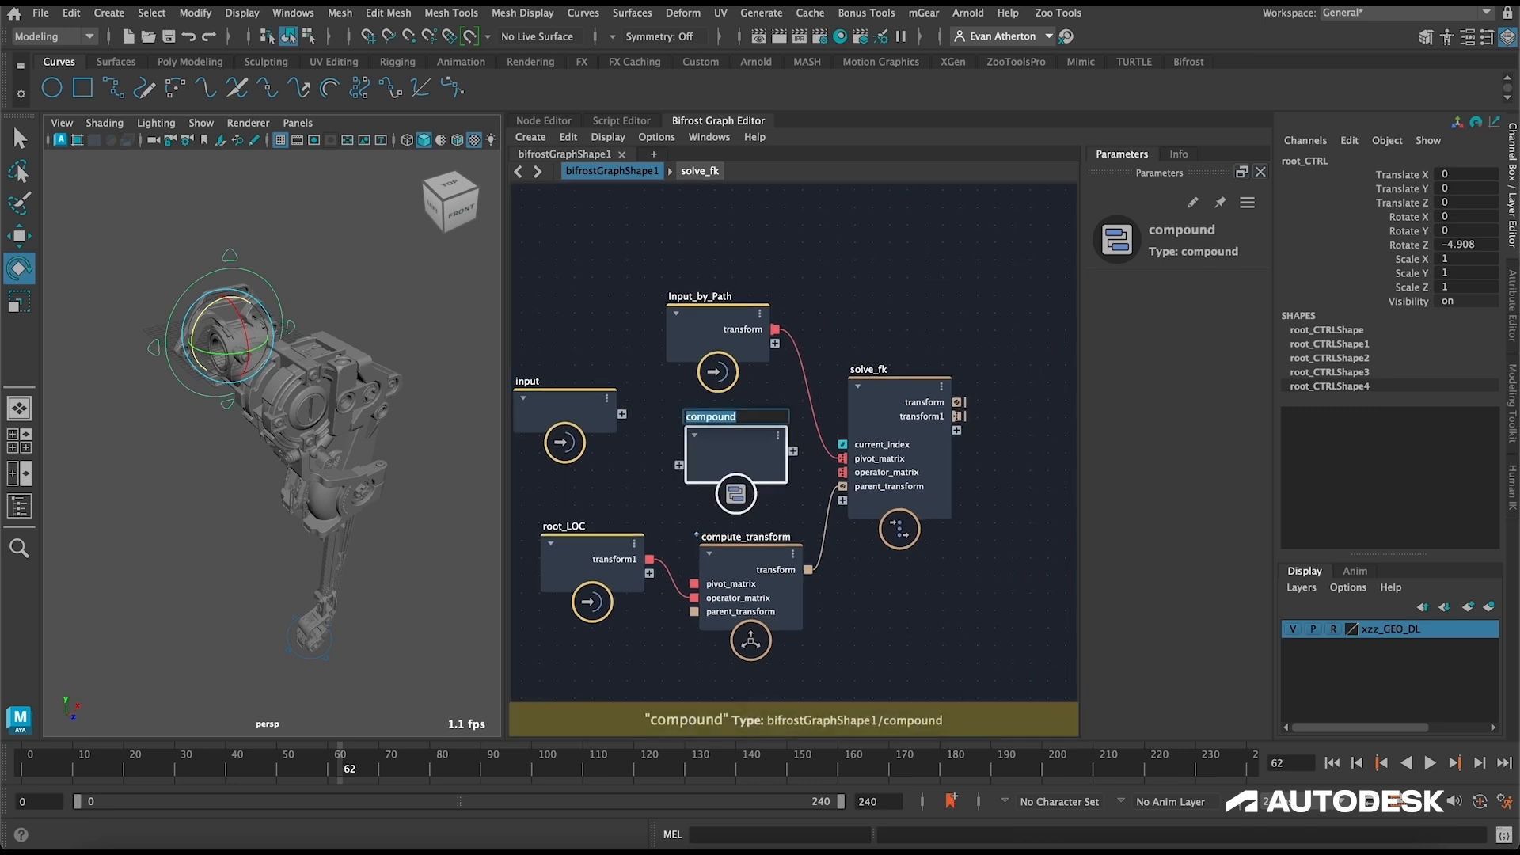
type("fk_")
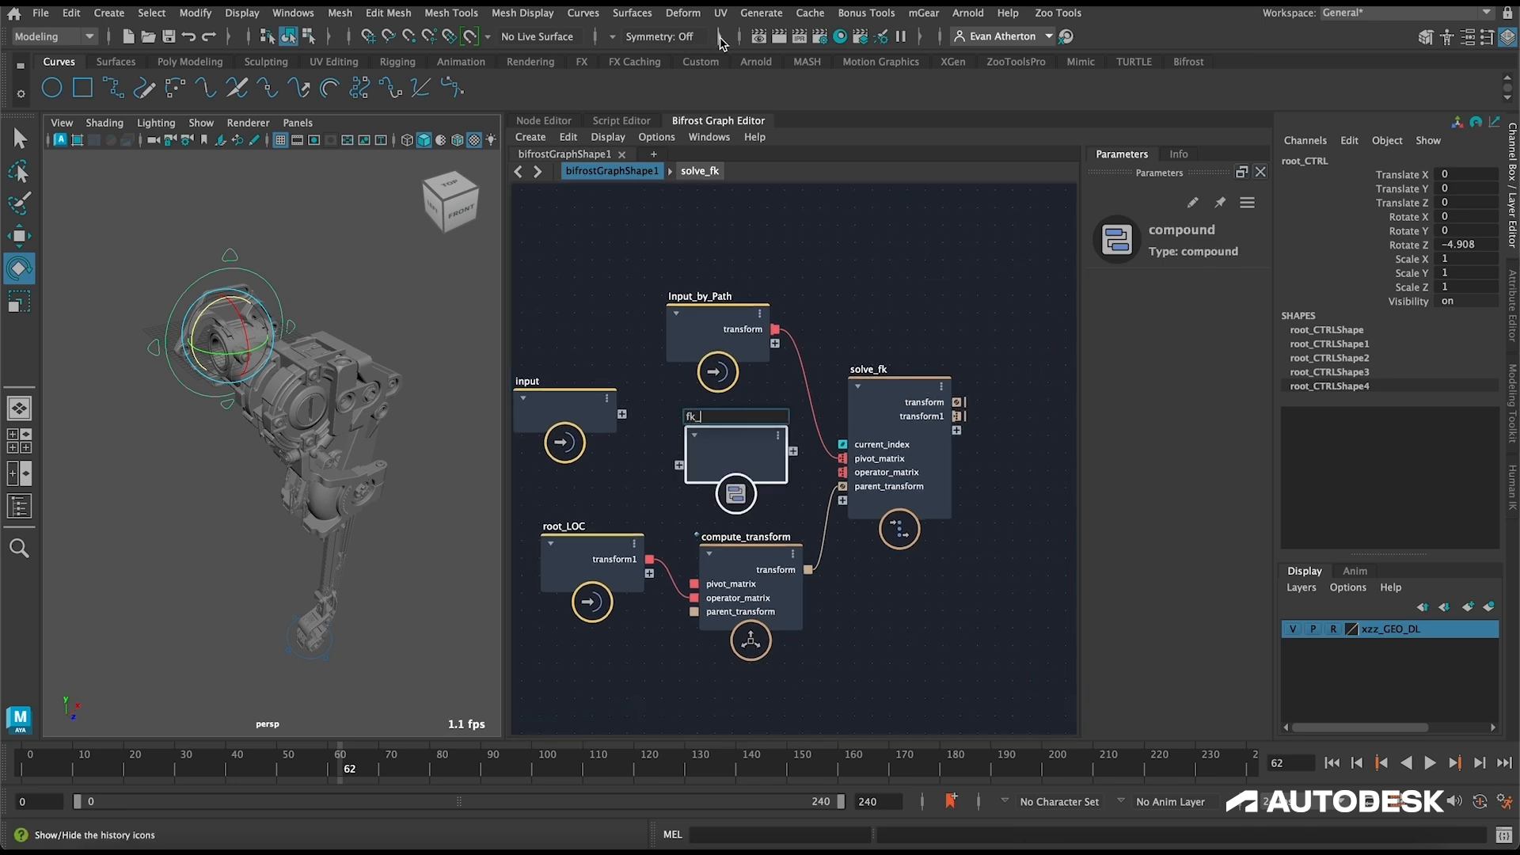
type("controls")
key("Return")
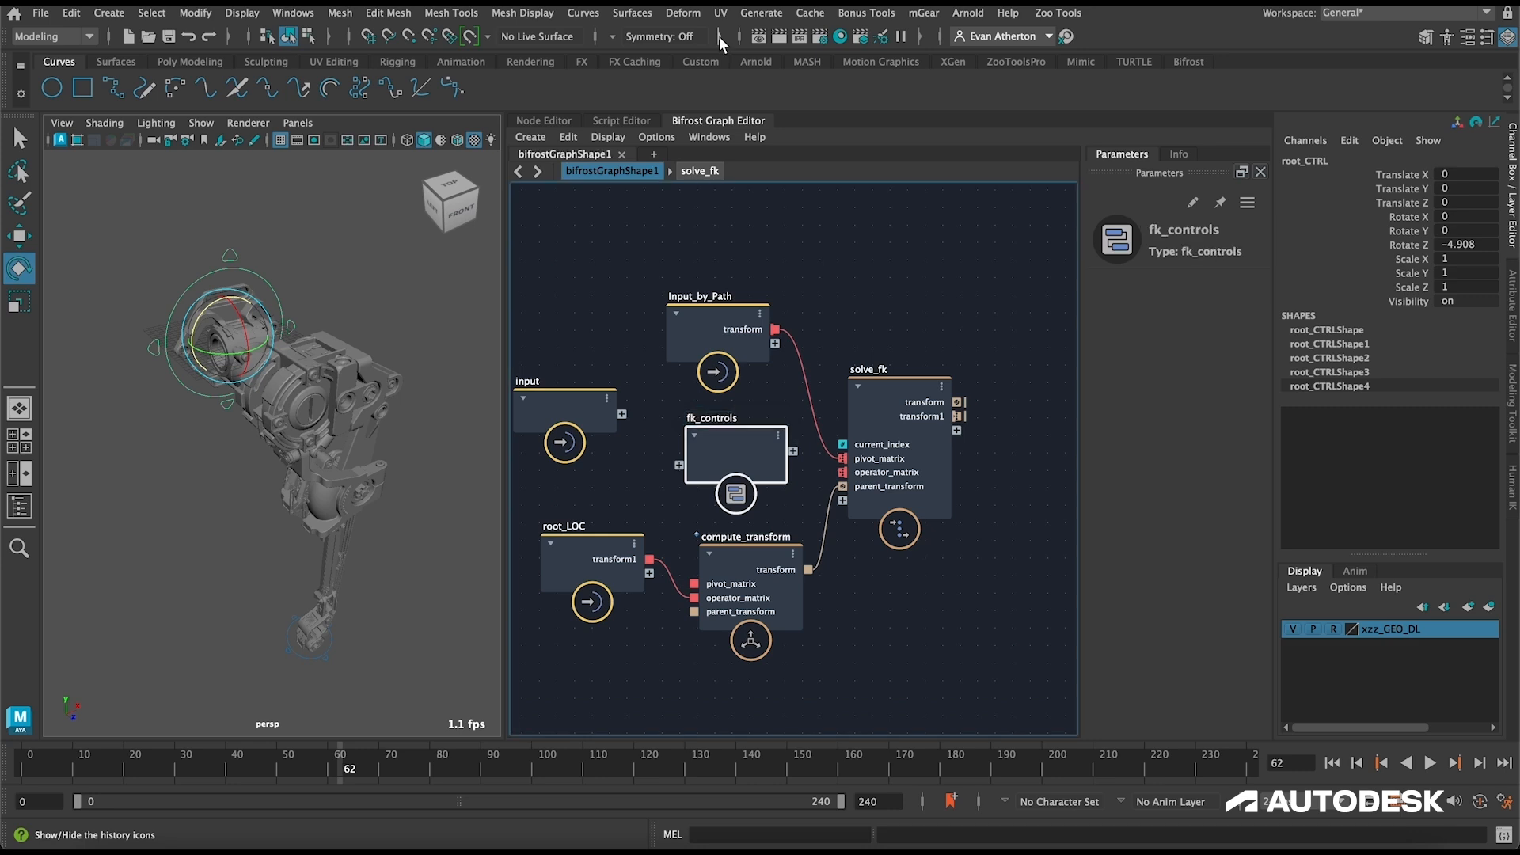
Step: Open the fk_controls compound and add a build_array node inside it
double_click(734, 439)
key("Tab")
type("buil")
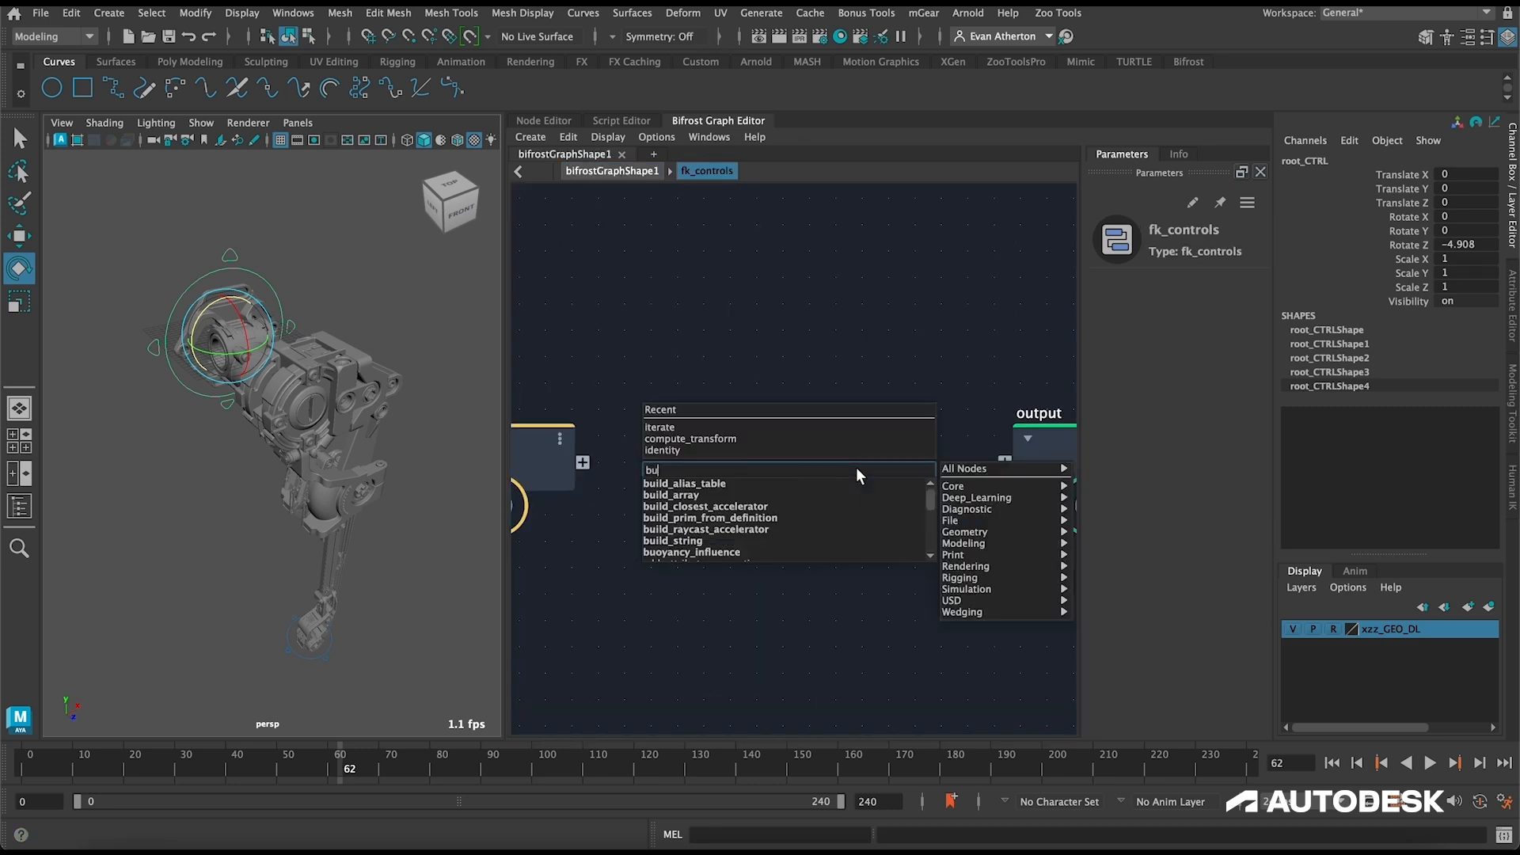
key("Down")
key("Down")
key("Return")
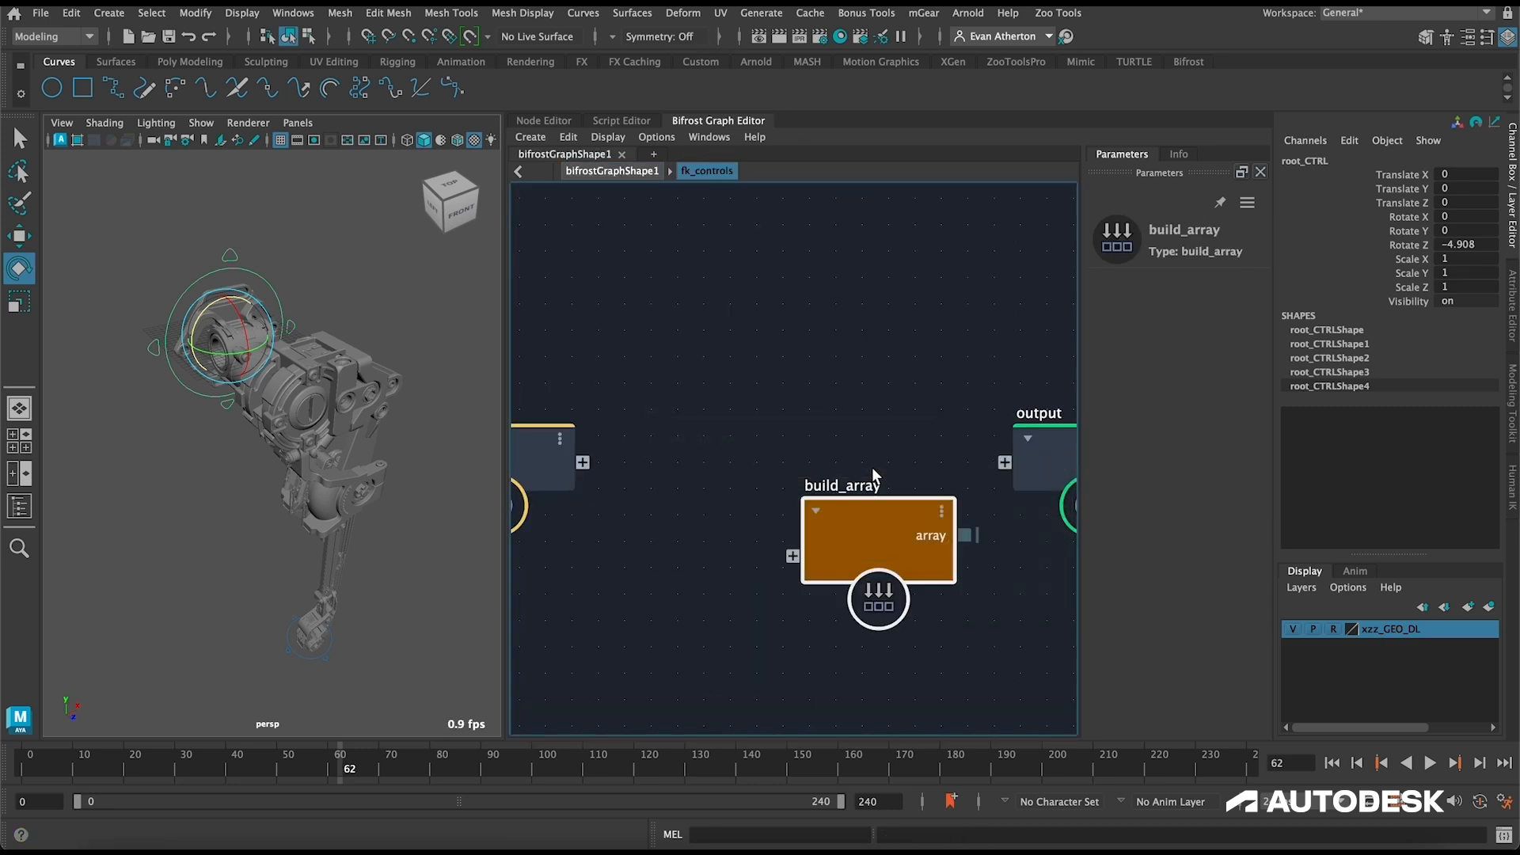
Step: Space out the nodes in fk_controls and create a float value node that feeds build_array, placed above the input node
left_click_drag(872, 478, 880, 294)
middle_click_drag(722, 228, 899, 294)
left_click_drag(656, 511, 591, 442)
middle_click_drag(775, 293, 752, 355, "alt")
right_click(920, 469)
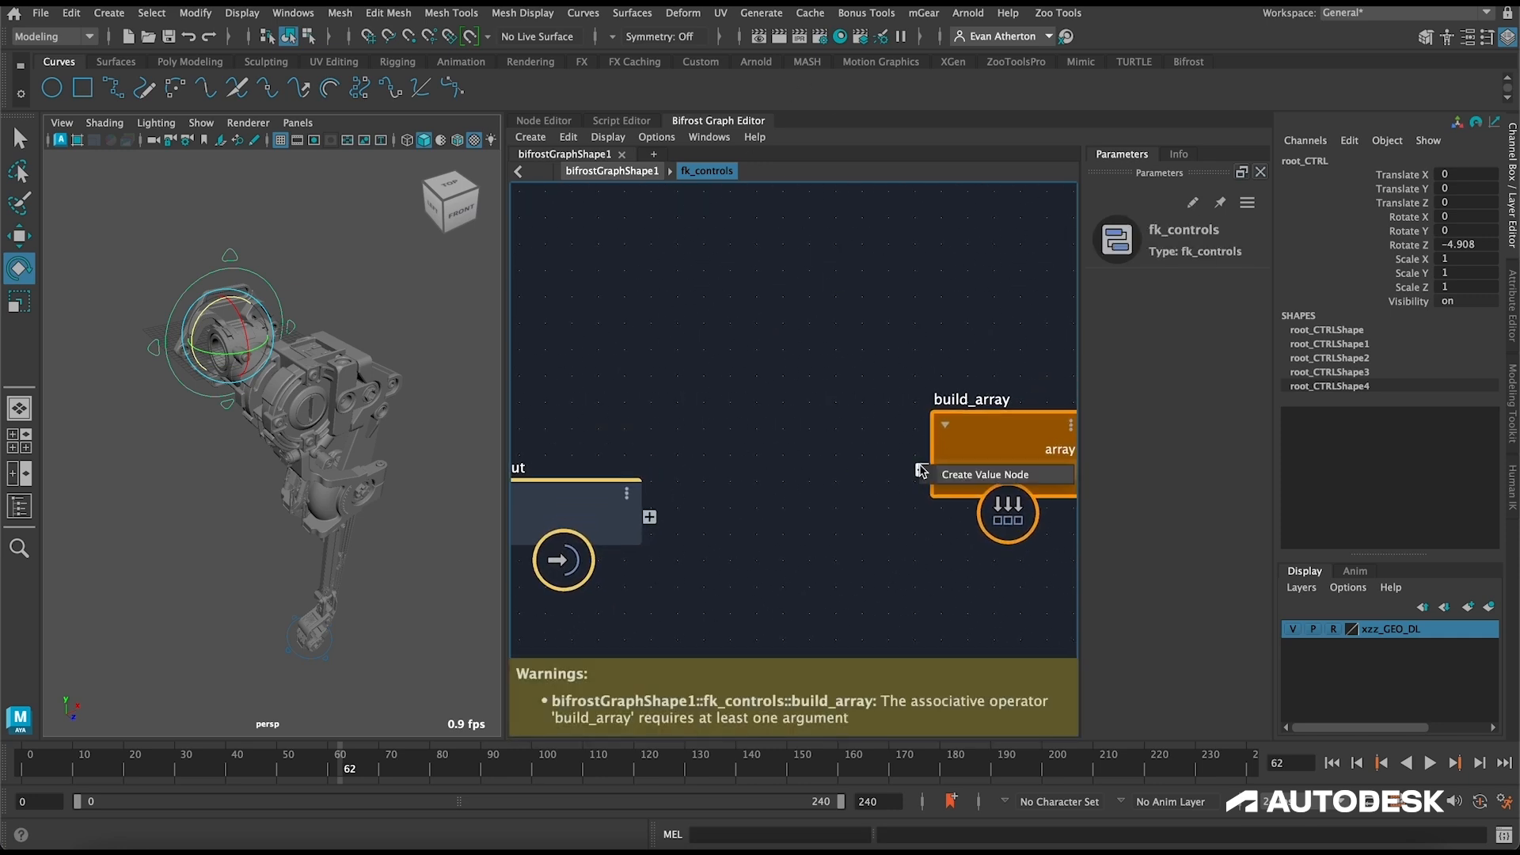
left_click(940, 477)
left_click_drag(752, 447, 722, 278)
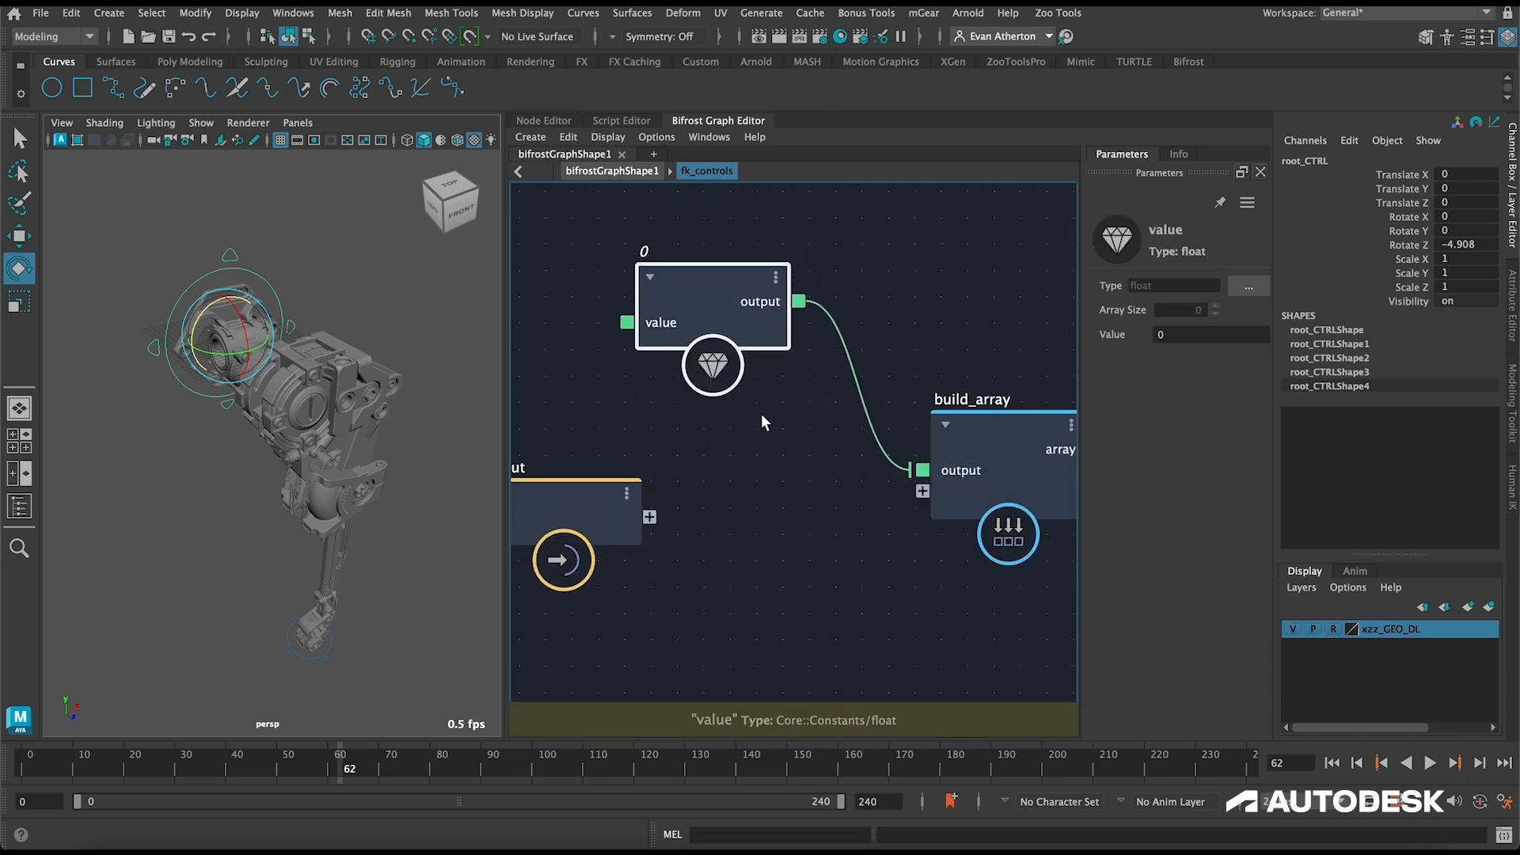
middle_click_drag(761, 414, 711, 325, "alt")
left_click_drag(668, 211, 727, 254)
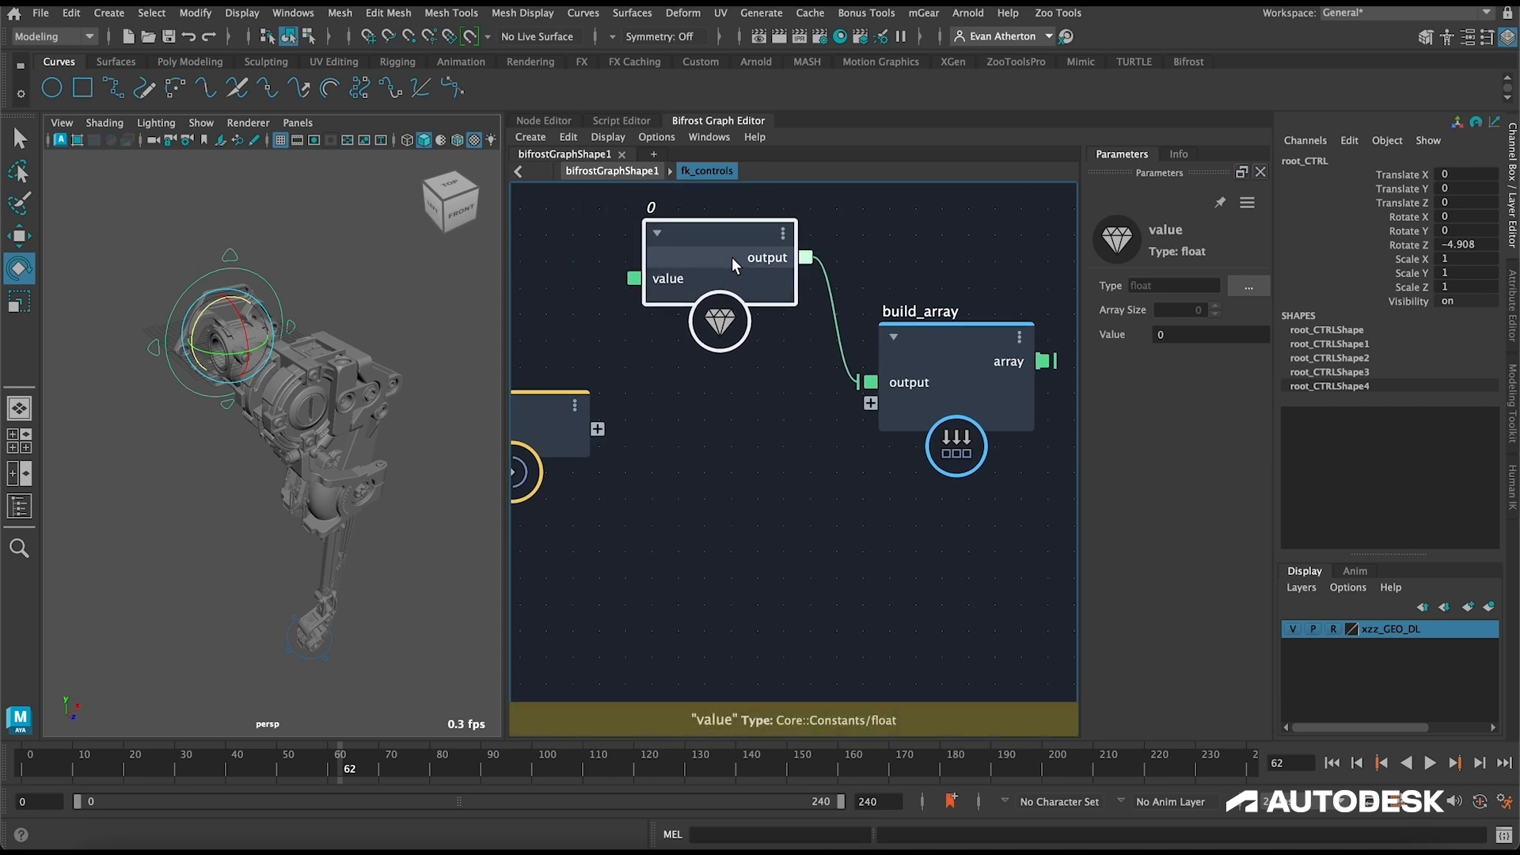
Step: Duplicate the float value node below the first and connect its output to a new build_array port
key("ctrl+d")
left_click_drag(785, 368, 691, 457)
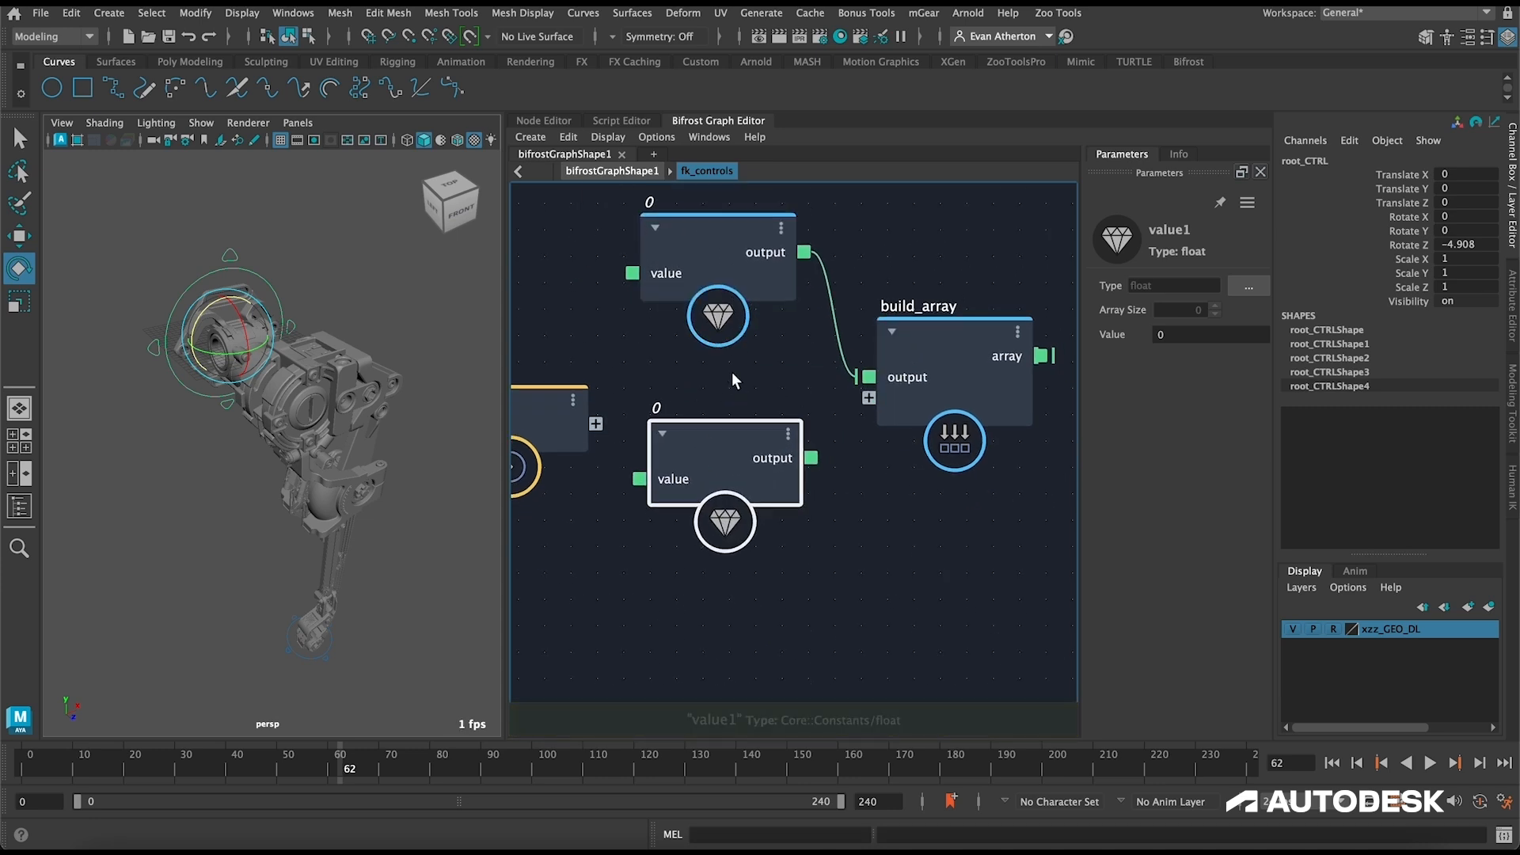
middle_click_drag(732, 372, 708, 281, "alt")
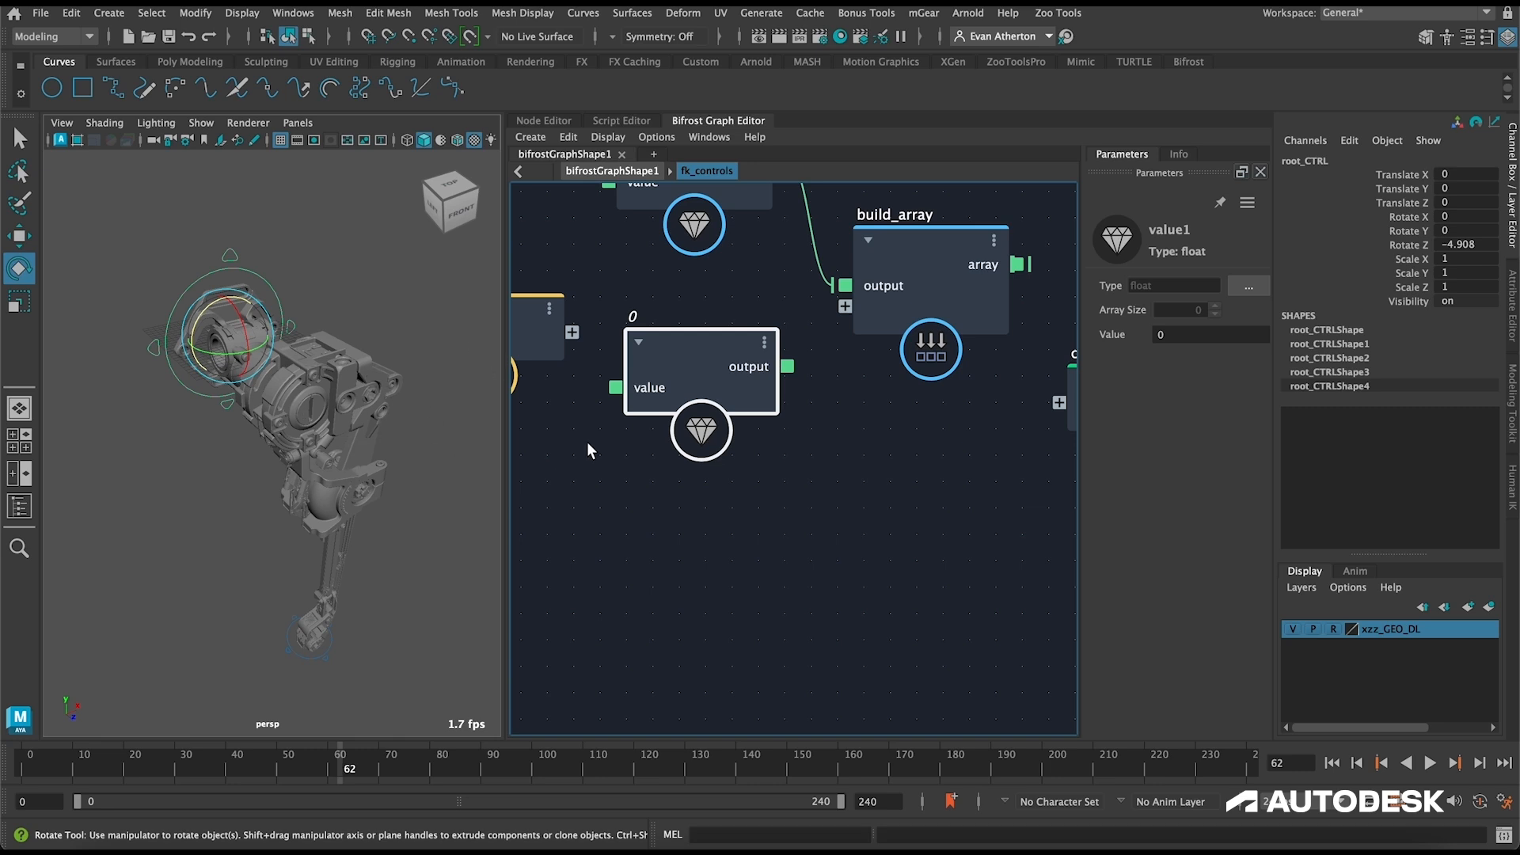
scroll(805, 549, "down", 4)
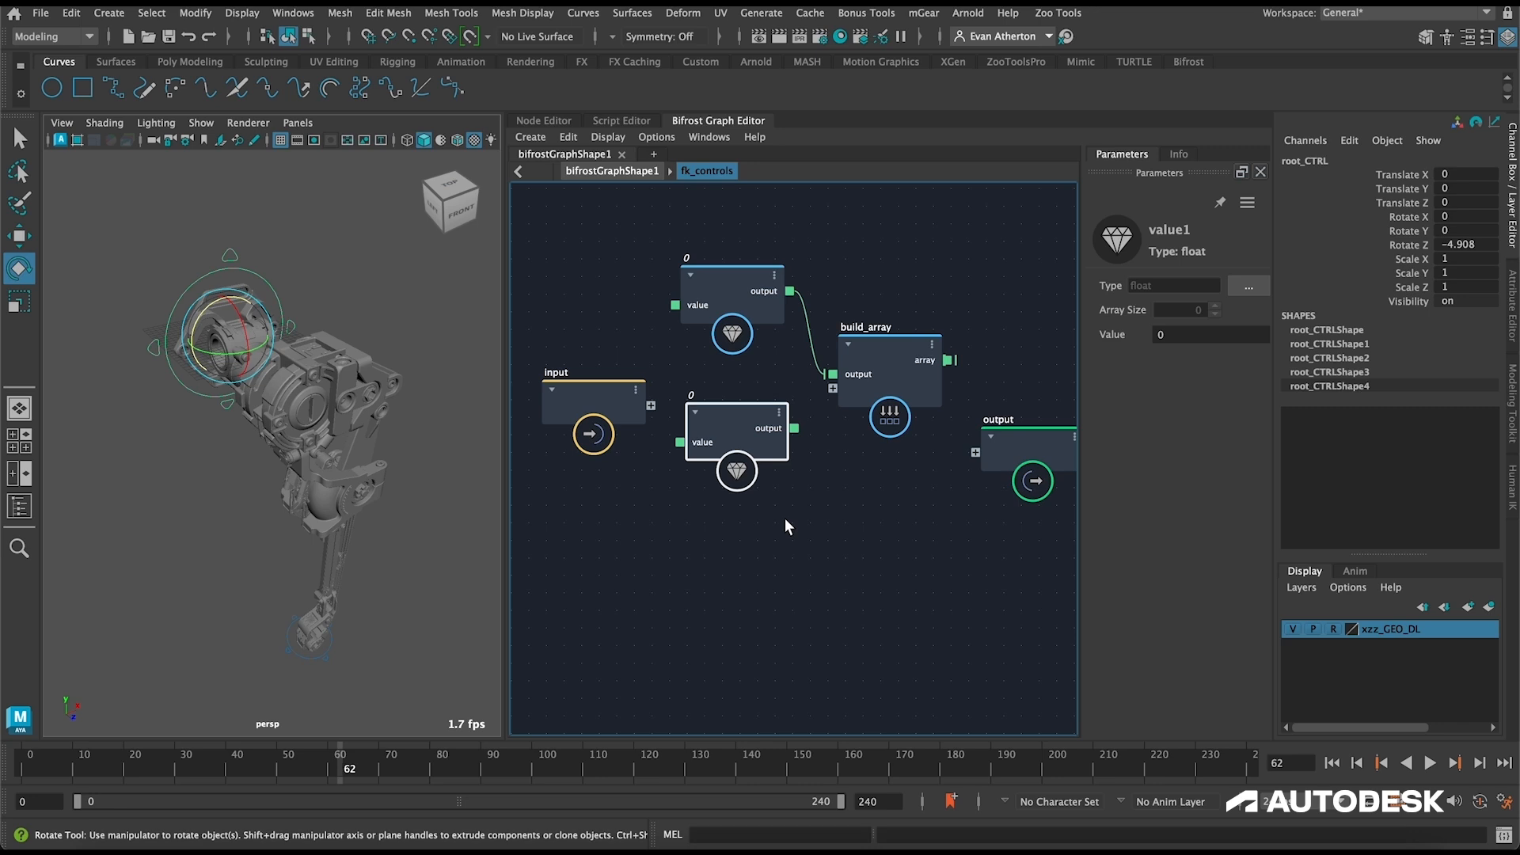
left_click_drag(794, 429, 832, 388)
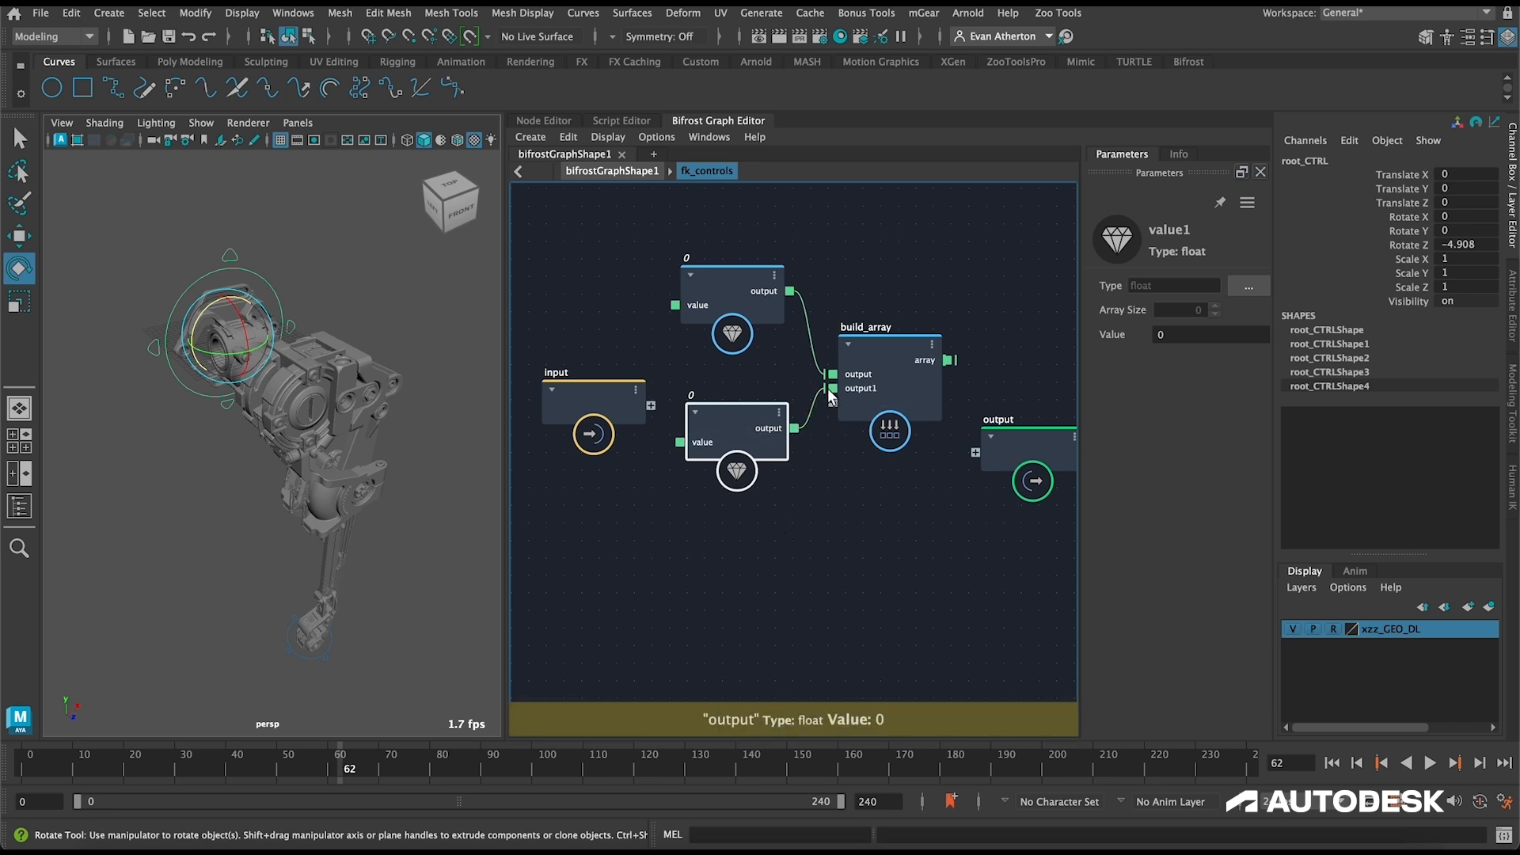
left_click_drag(624, 394, 615, 371)
left_click_drag(759, 435, 747, 419)
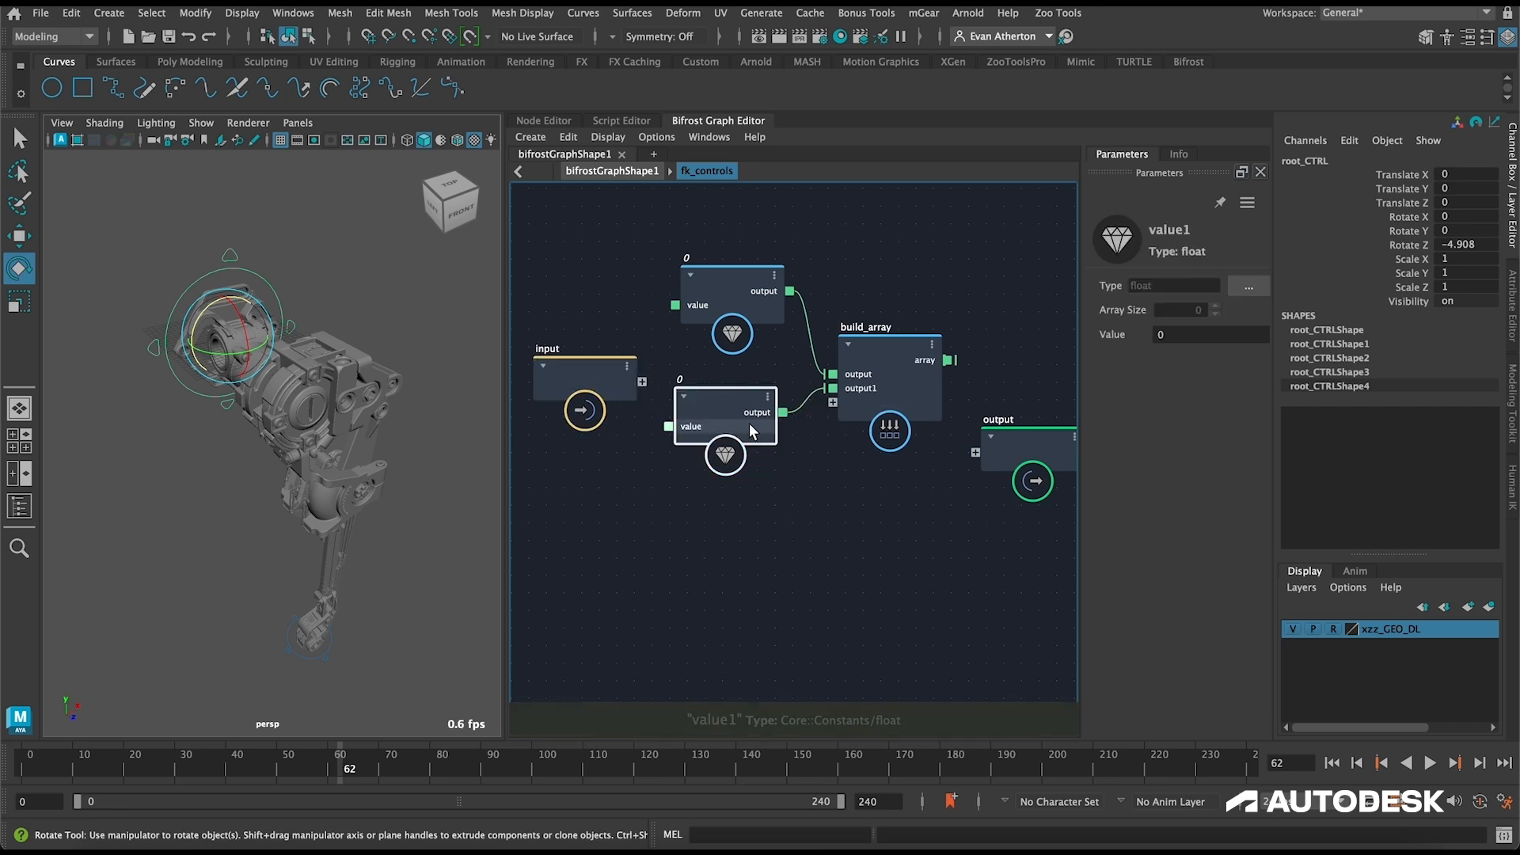
Step: Duplicate the value node three more times in a column and connect each output to a new build_array port
key("ctrl+d")
left_click_drag(780, 549, 832, 402)
key("ctrl+d")
middle_click_drag(703, 653, 713, 599, "alt")
left_click_drag(796, 591, 841, 362)
left_click_drag(733, 494, 734, 472)
key("ctrl+d")
middle_click_drag(736, 701, 749, 646, "alt")
left_click_drag(817, 636, 854, 321)
Step: Move the input node well clear of the column of value nodes
middle_click_drag(925, 443, 1044, 474, "alt")
left_click_drag(716, 293, 676, 288)
scroll(793, 374, "down", 2)
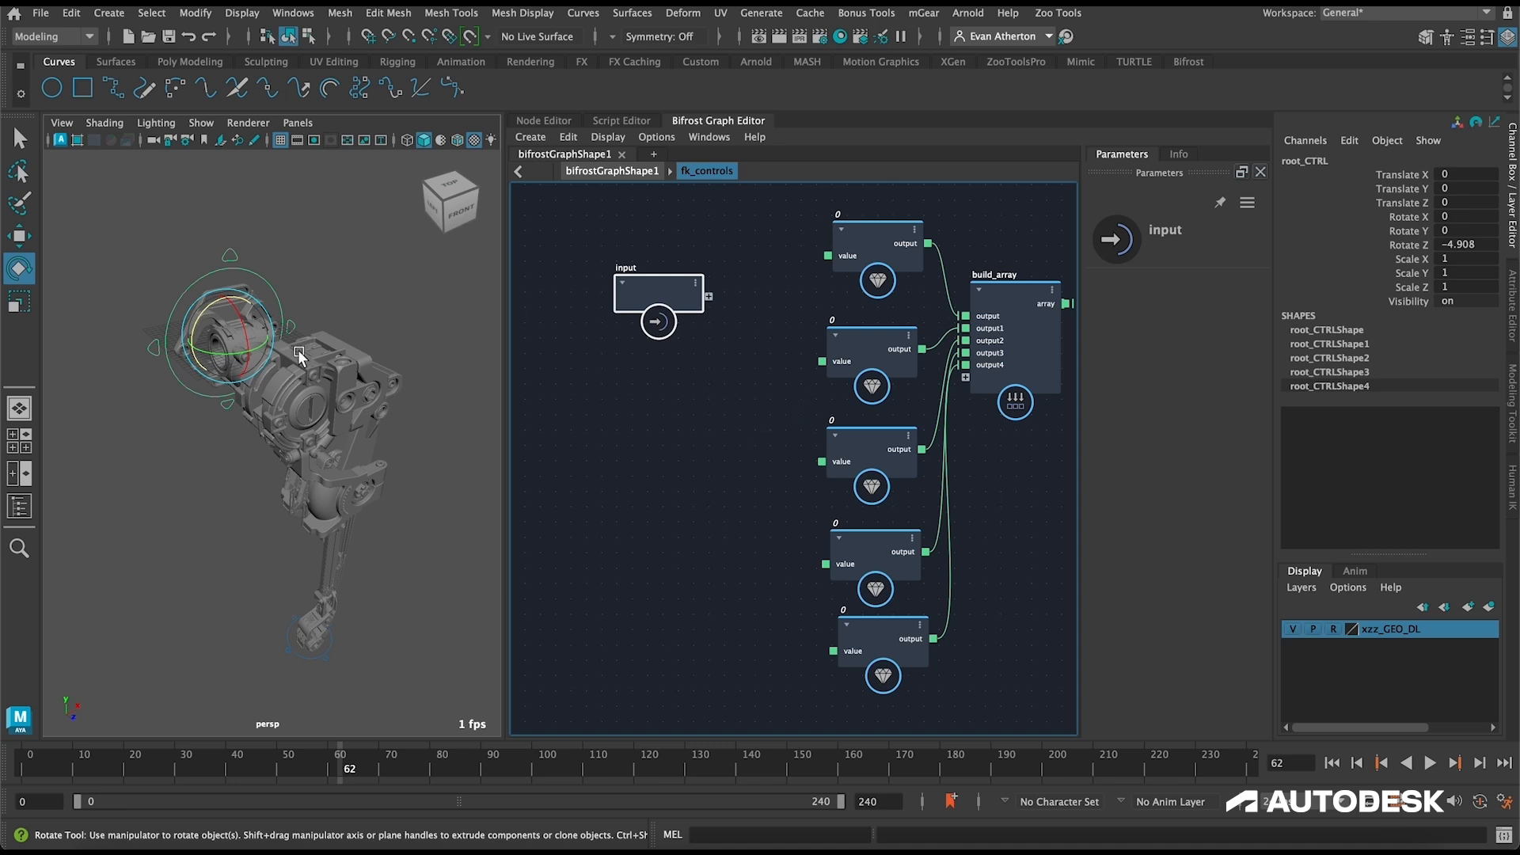
left_click_drag(290, 361, 380, 363, "alt")
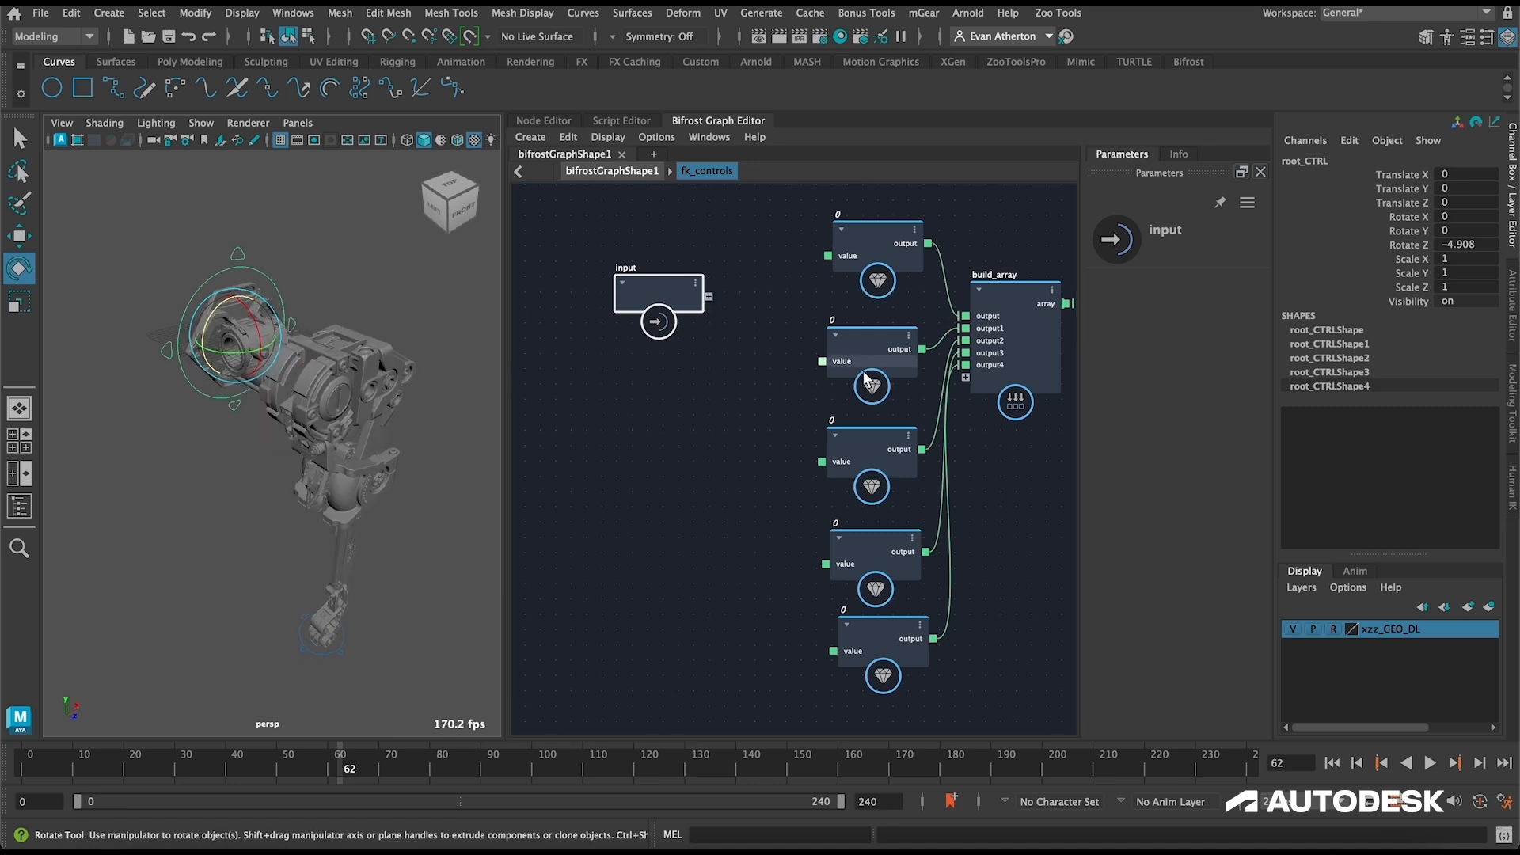
Step: Connect the second, third and fourth value nodes' value ports to new ports on the input node
left_click_drag(820, 360, 709, 296)
left_click_drag(822, 462, 709, 310)
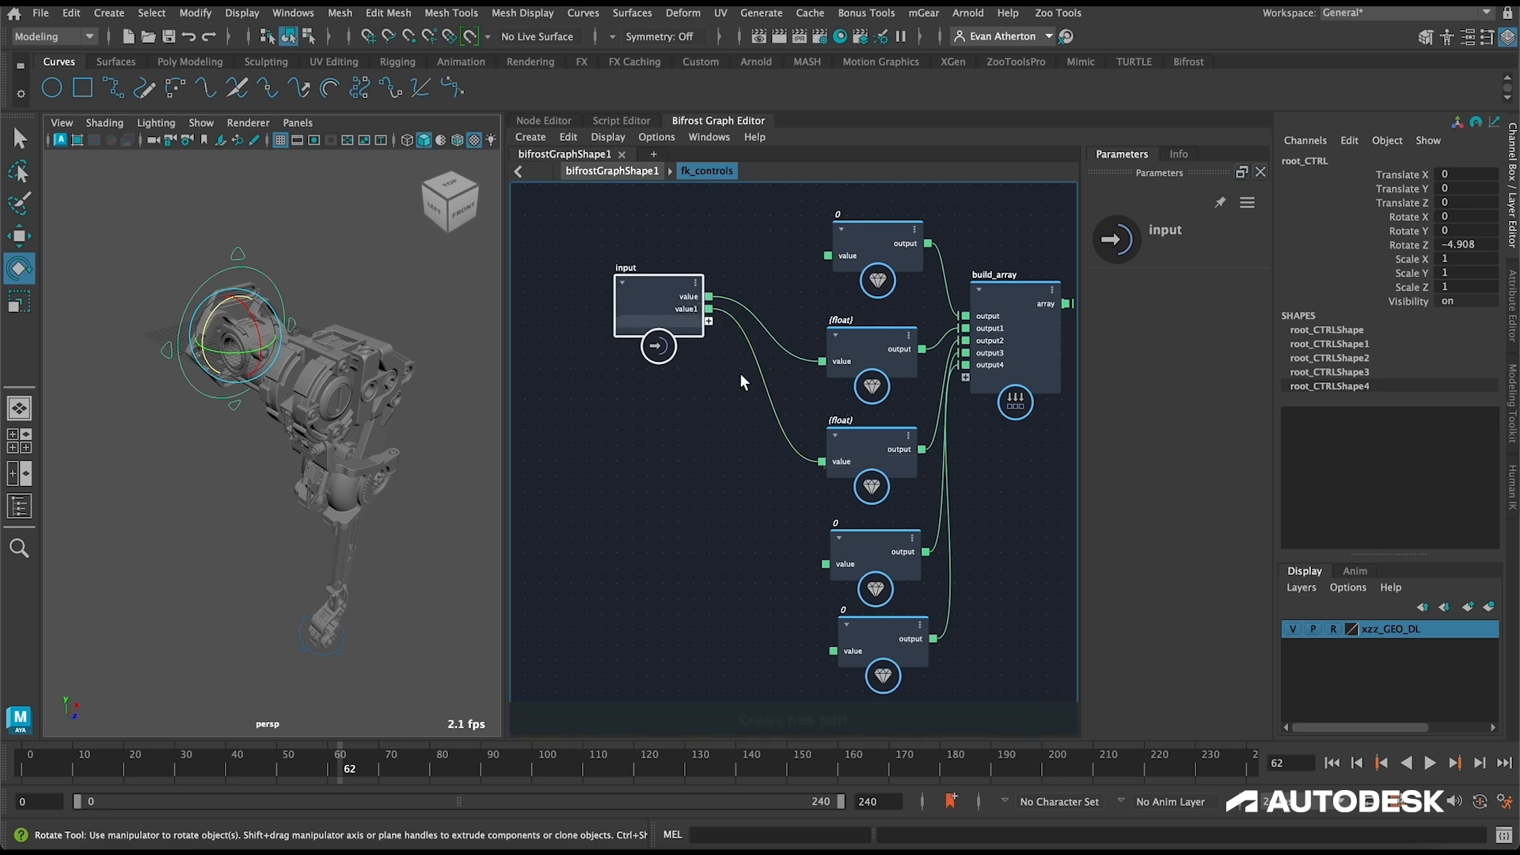
left_click_drag(826, 564, 696, 321)
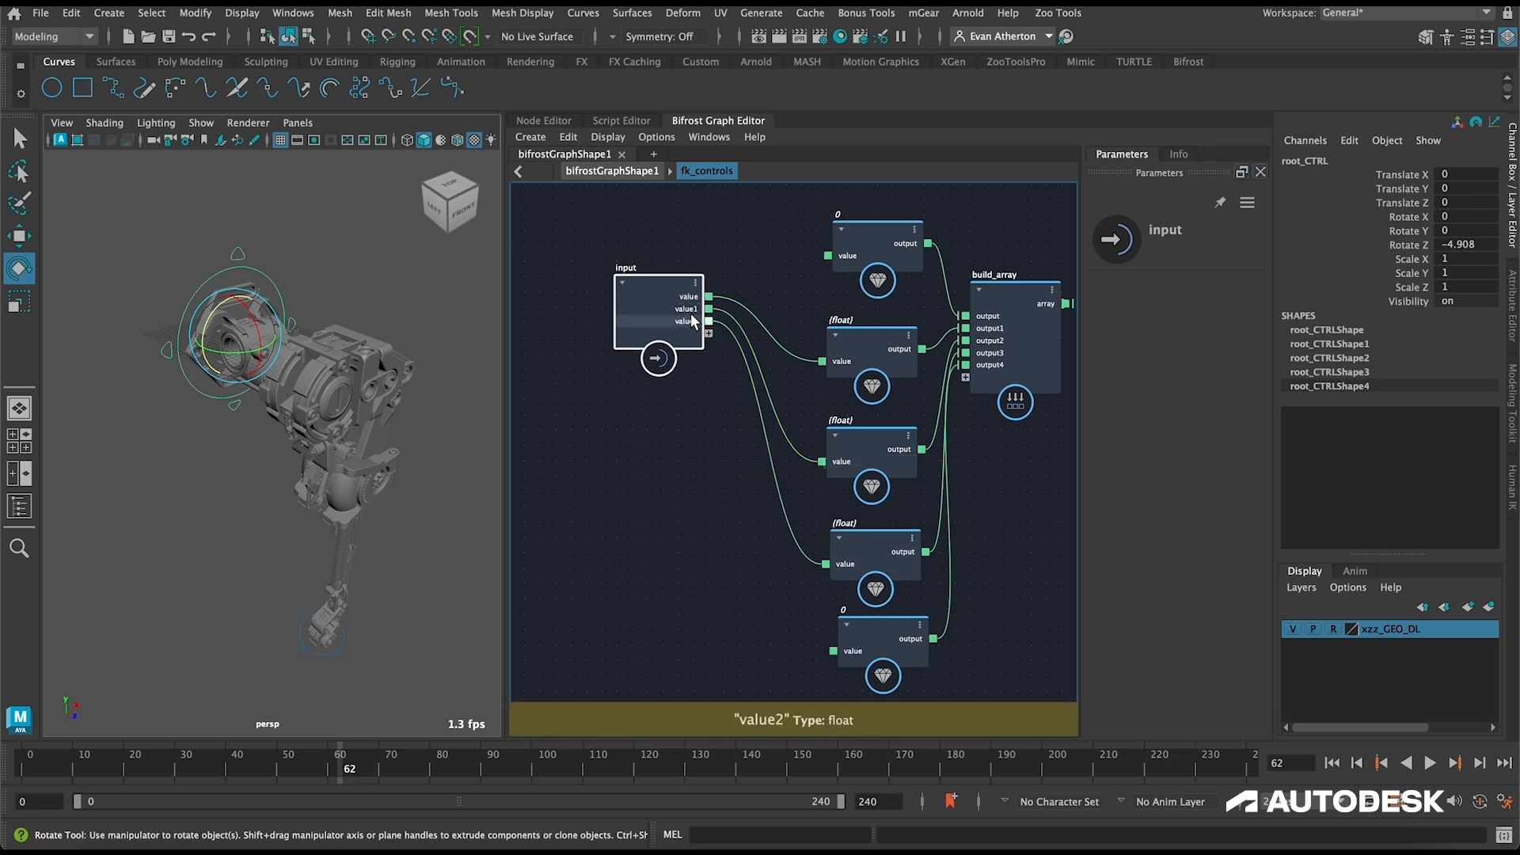
Step: Rename the input node's three value ports to theta_1, theta_2 and theta_3
right_click(694, 294)
left_click(730, 306)
type("t")
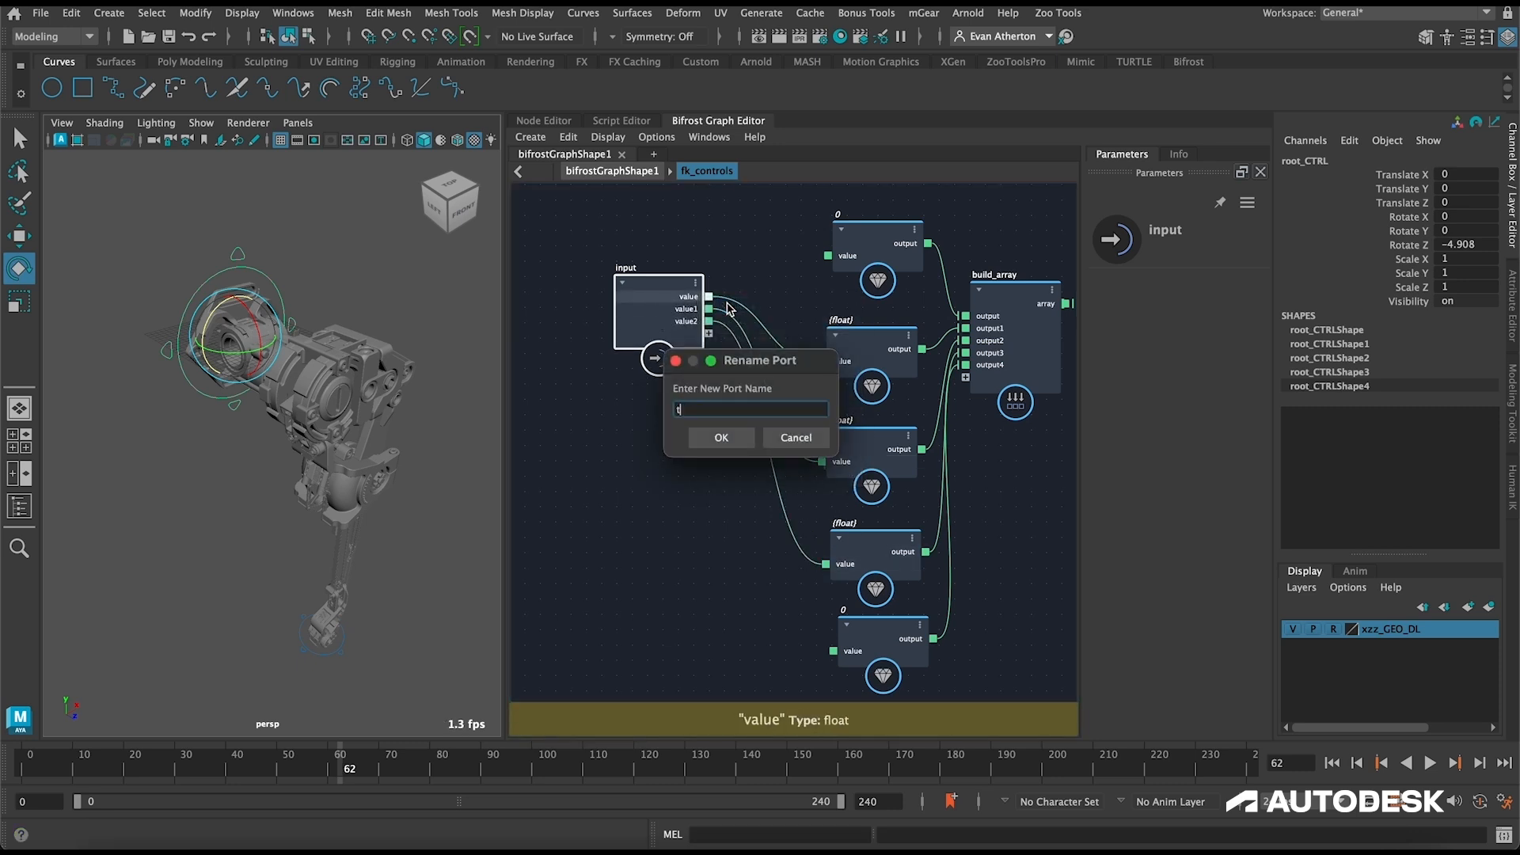
type("heta")
key("Return")
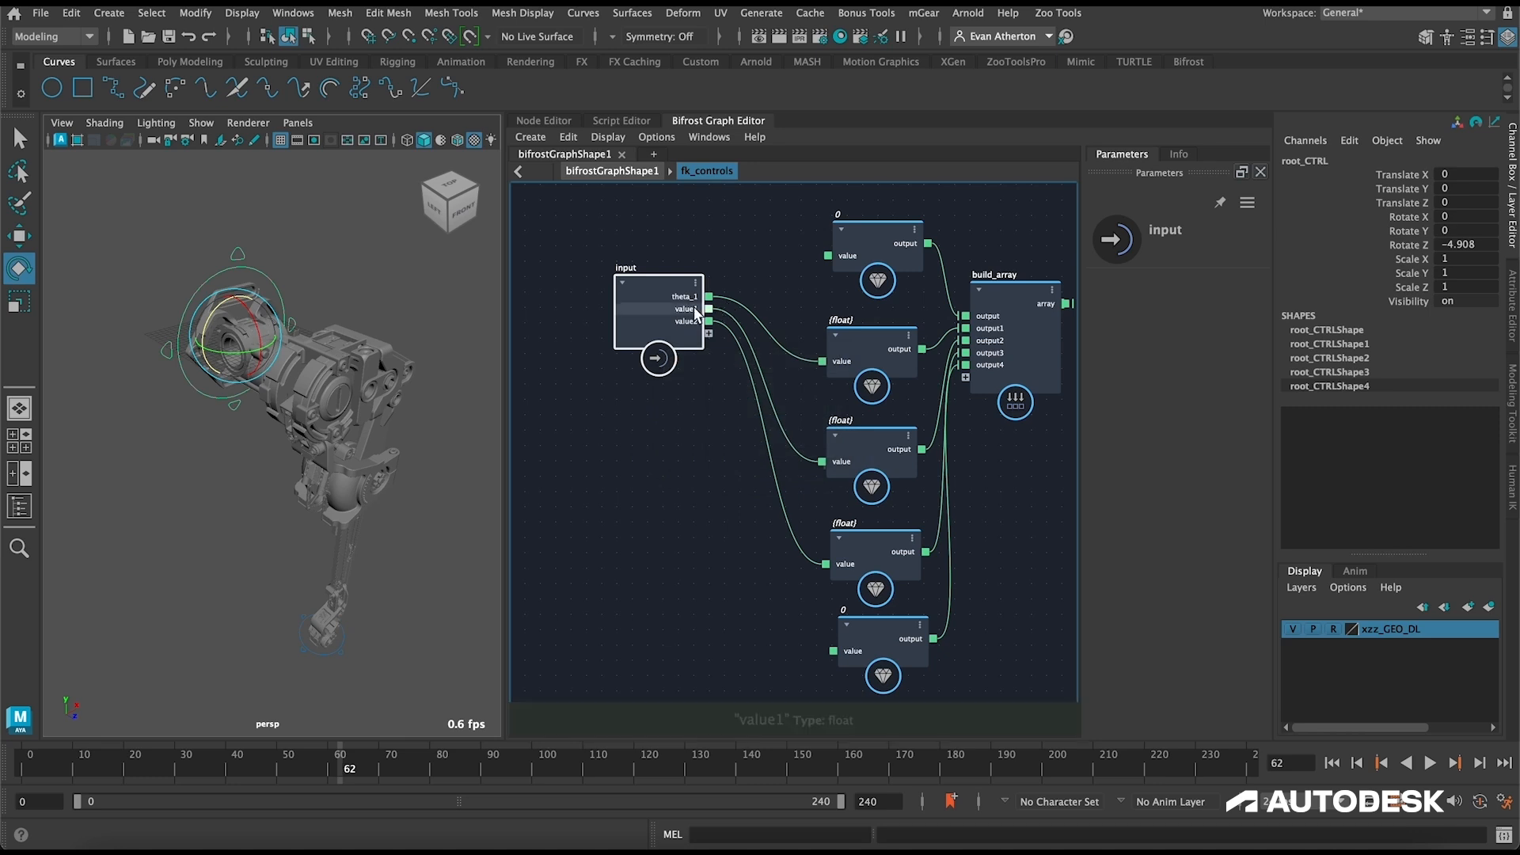
right_click(695, 310)
left_click(722, 320)
type("theta")
key("Return")
right_click(701, 320)
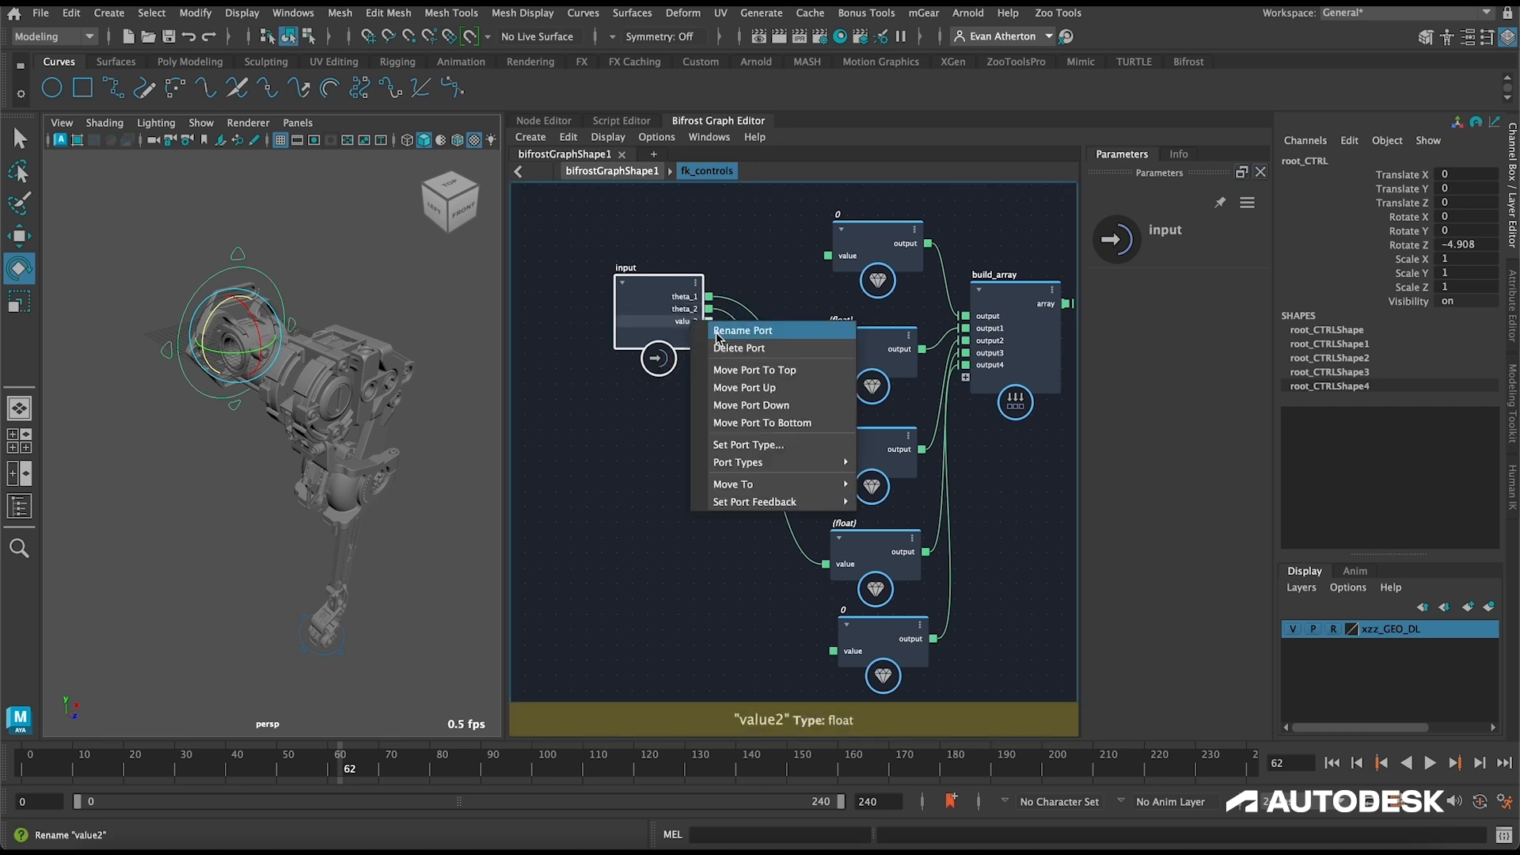
left_click(718, 332)
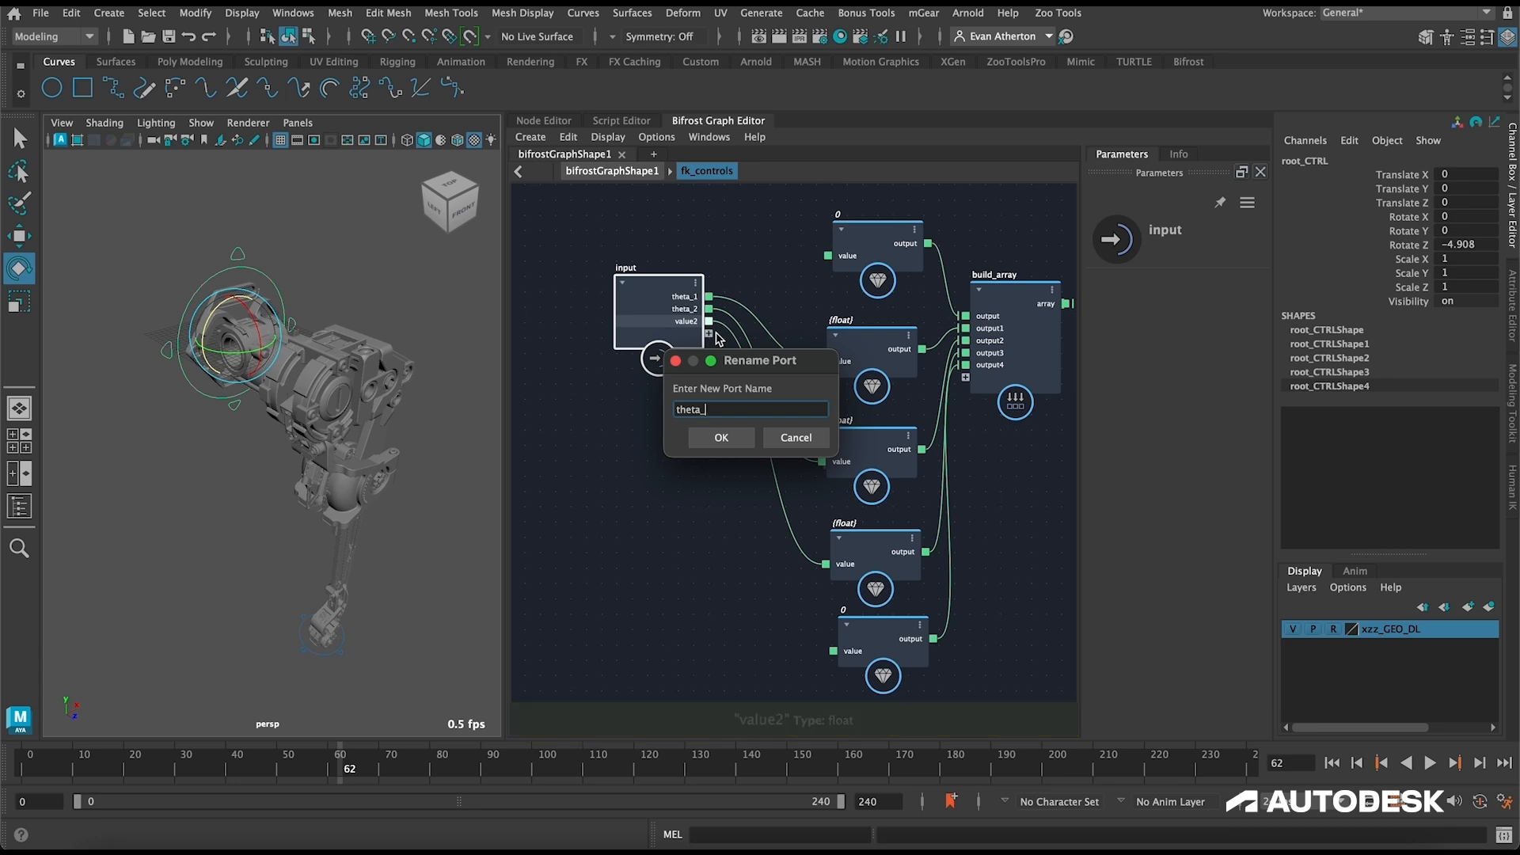
key("Return")
Step: Spread out the input and output nodes, leaving open space between build_array and the output node
left_click_drag(645, 285, 607, 284)
left_click(747, 258)
middle_click_drag(759, 284, 585, 247, "alt")
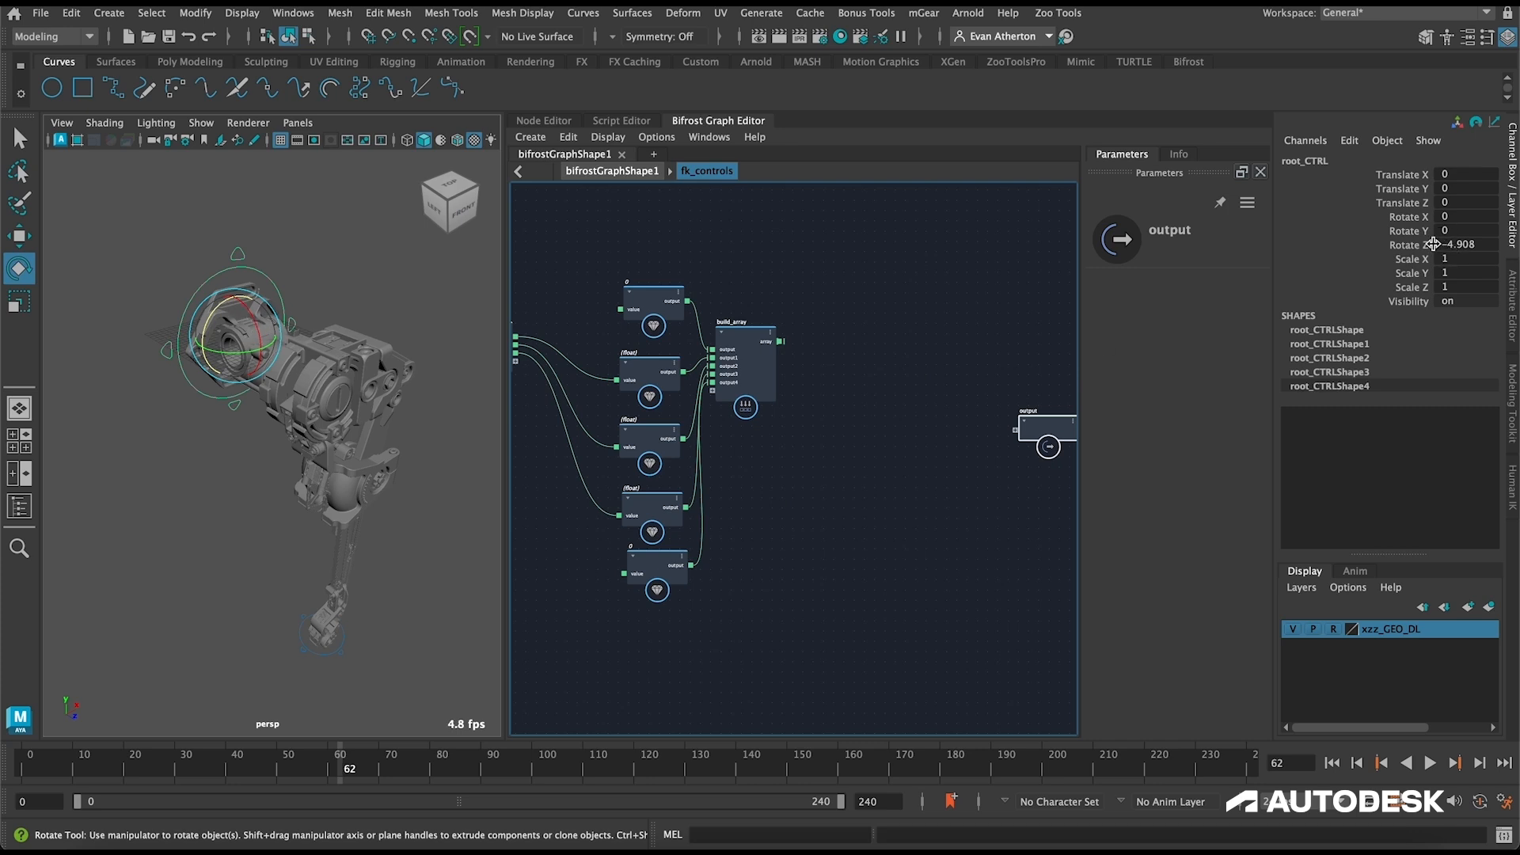
Step: Set the root control's Rotate Z to 0
left_click_drag(275, 372, 318, 328, "alt")
scroll(318, 329, "up", 5)
left_click_drag(317, 261, 401, 293, "alt")
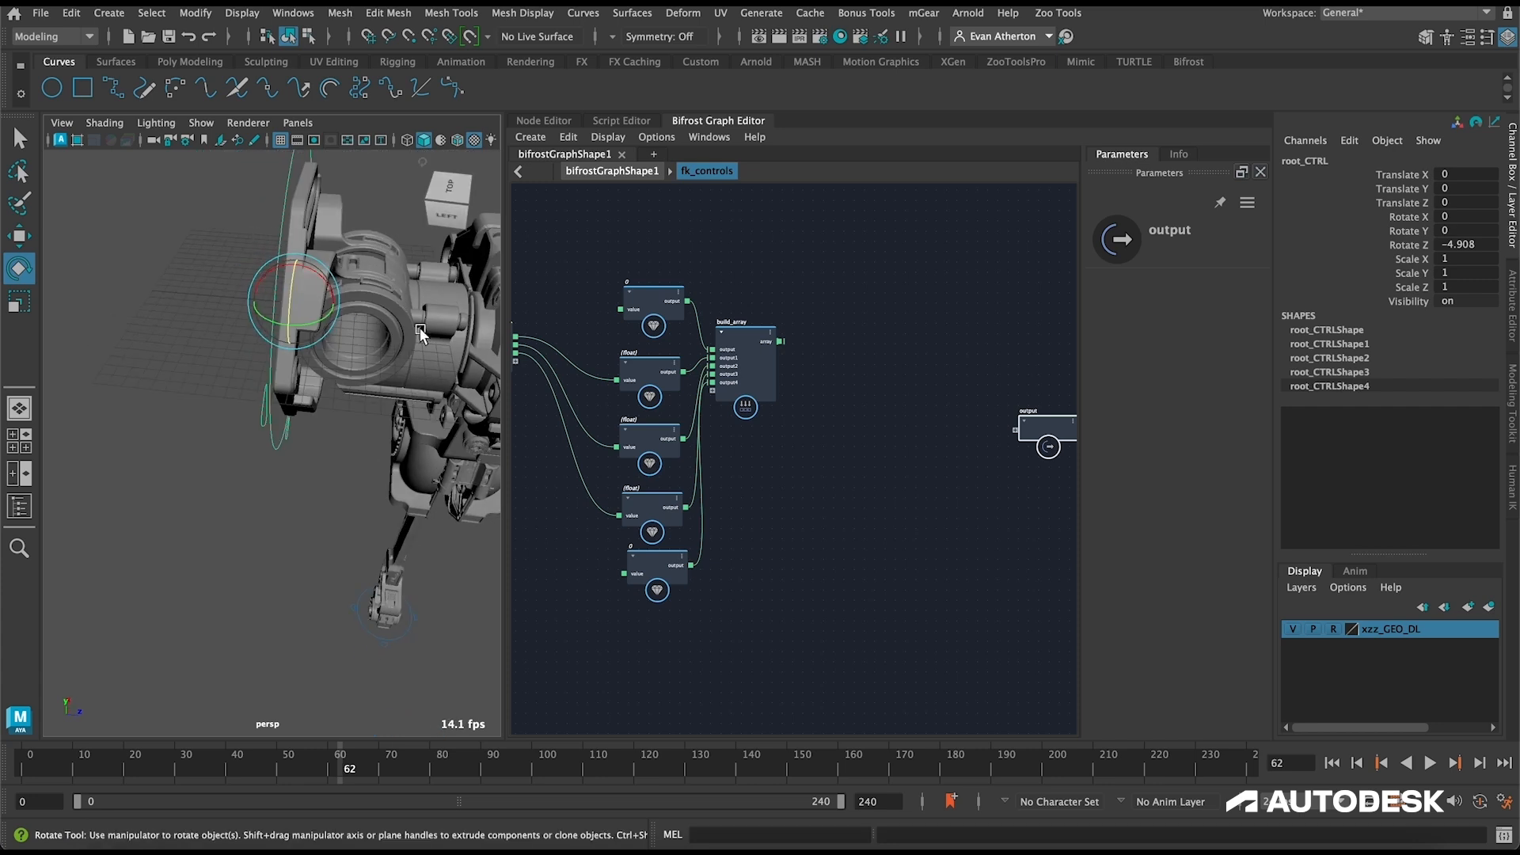
left_click_drag(360, 348, 297, 340, "alt")
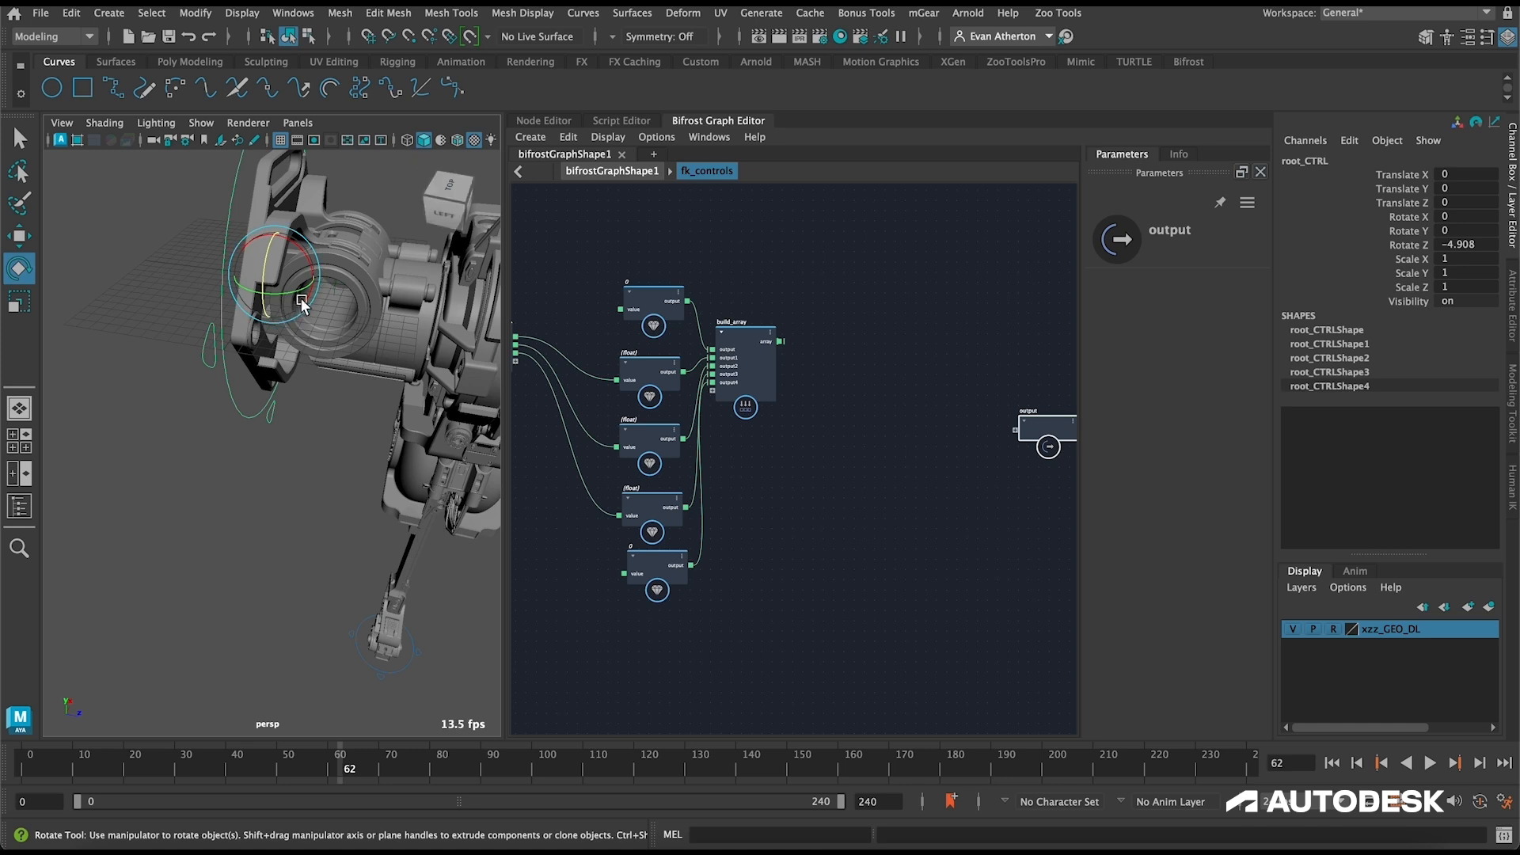
scroll(281, 334, "down", 4)
left_click(1468, 244)
type("0")
key("Return")
Step: Add a for_each node between build_array and the output node, and delete its max_iterations port
left_click(854, 454)
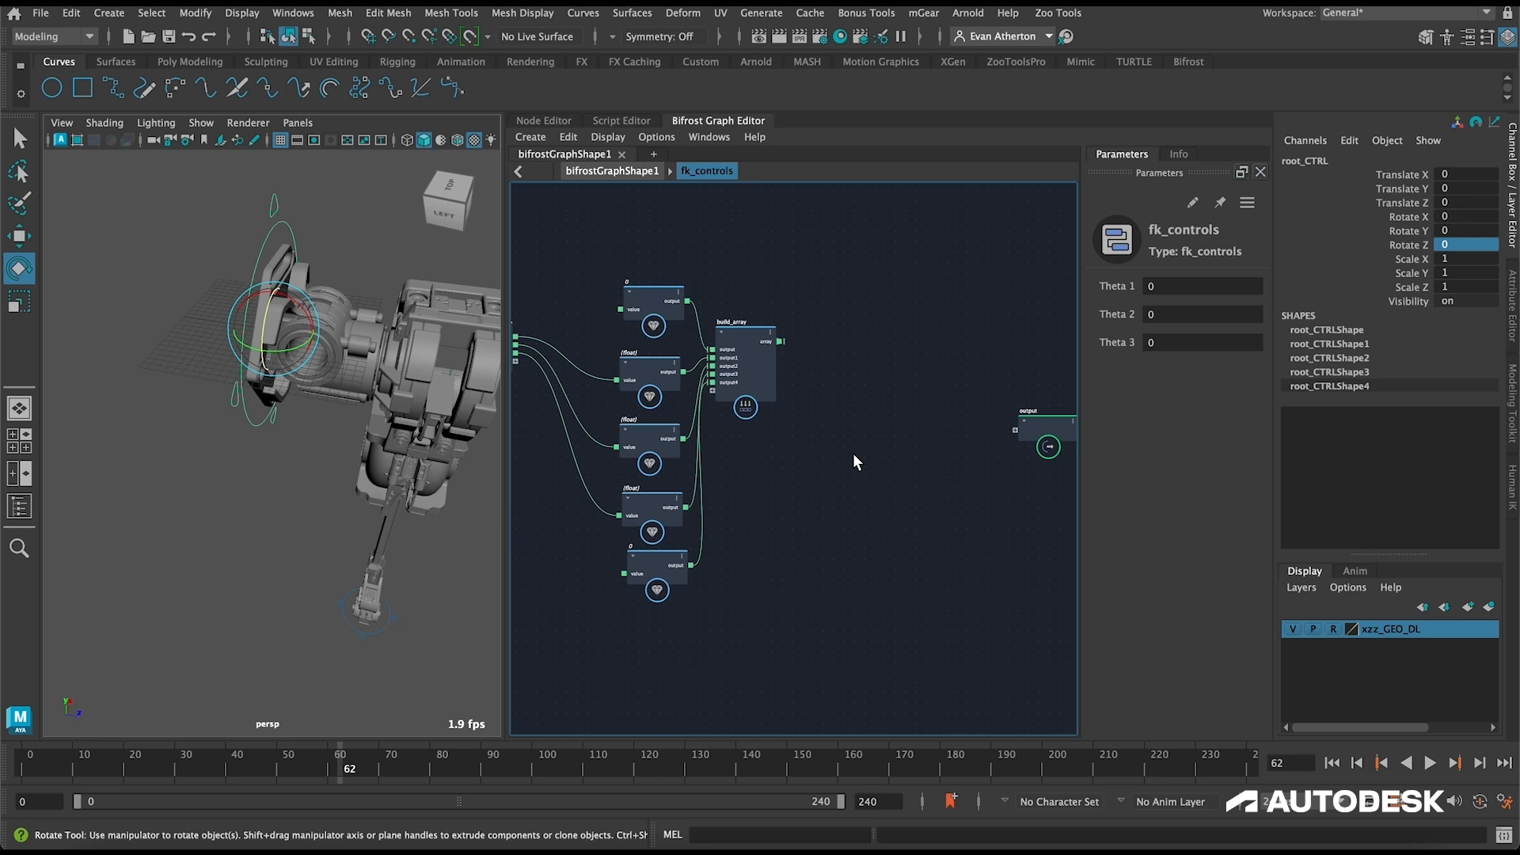
key("Tab")
type("for")
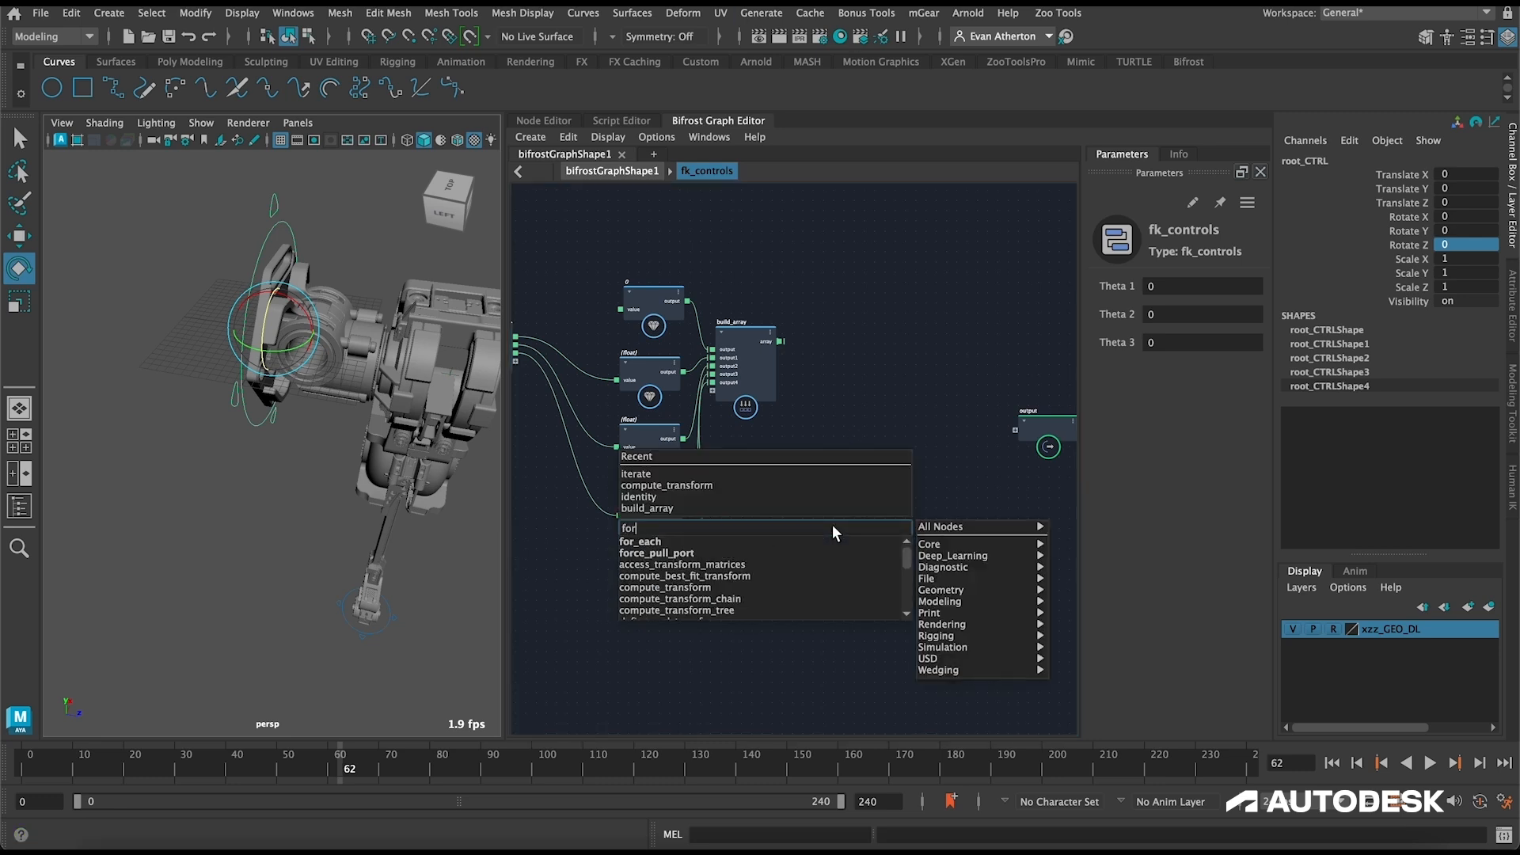
key("Return")
left_click_drag(835, 545, 902, 412)
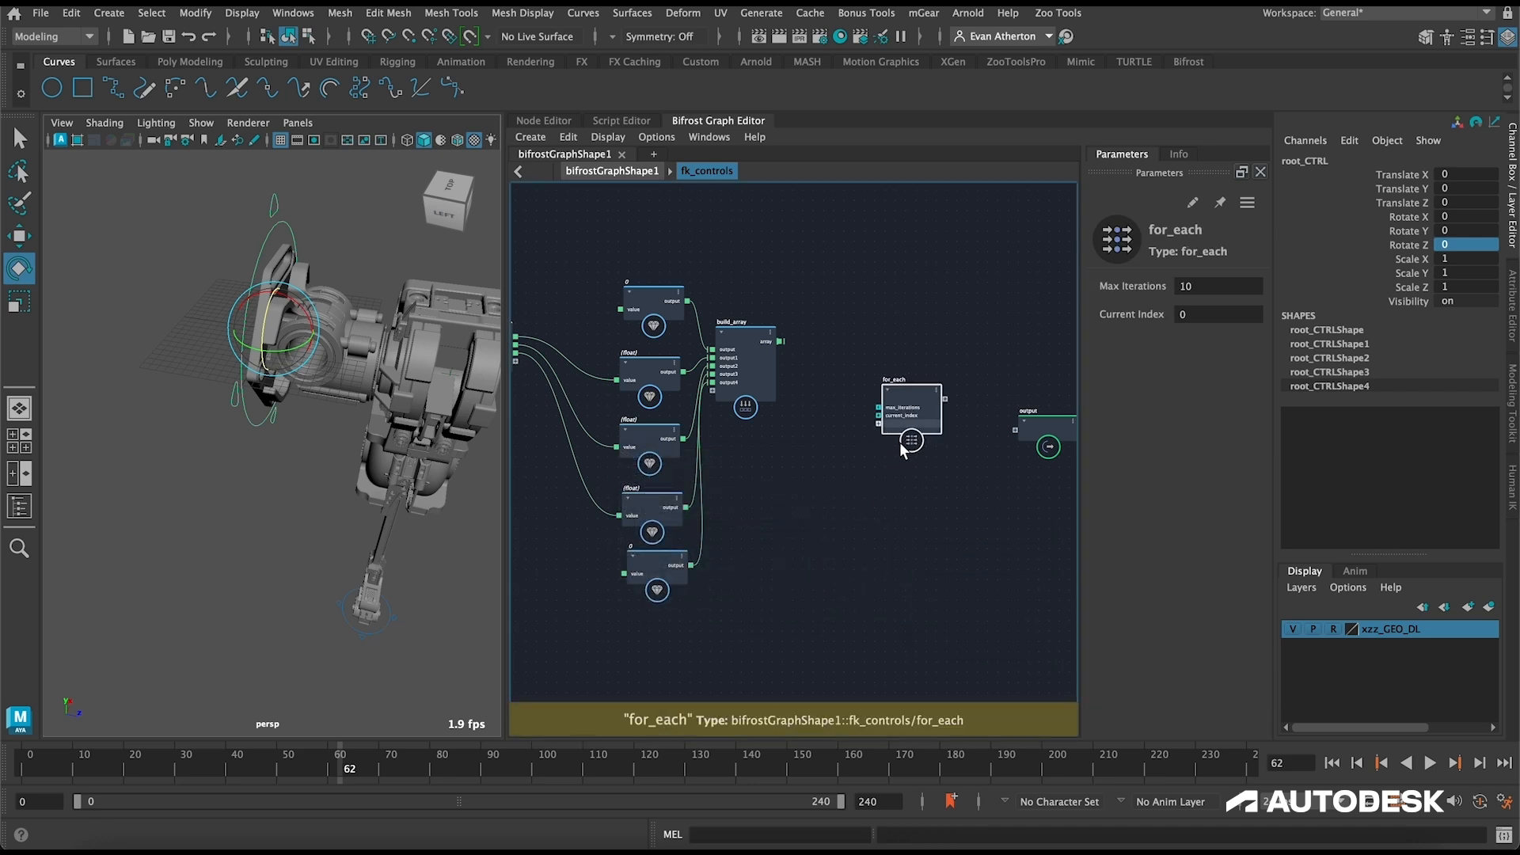
right_click(904, 410)
left_click(974, 425)
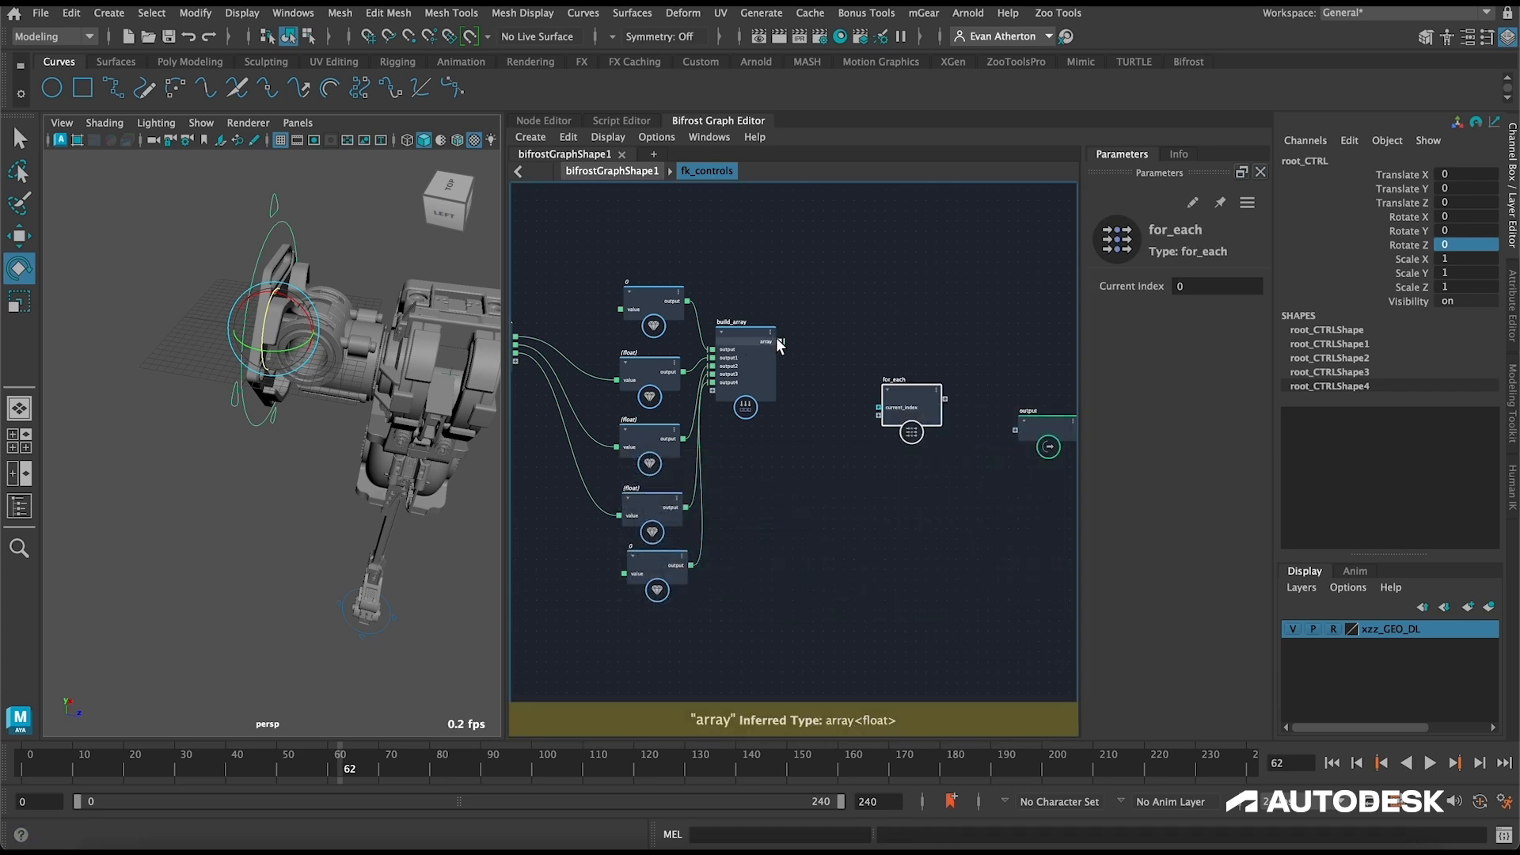
Step: Connect build_array's array output to a new port on for_each and place for_each closer to build_array
left_click_drag(781, 341, 878, 413)
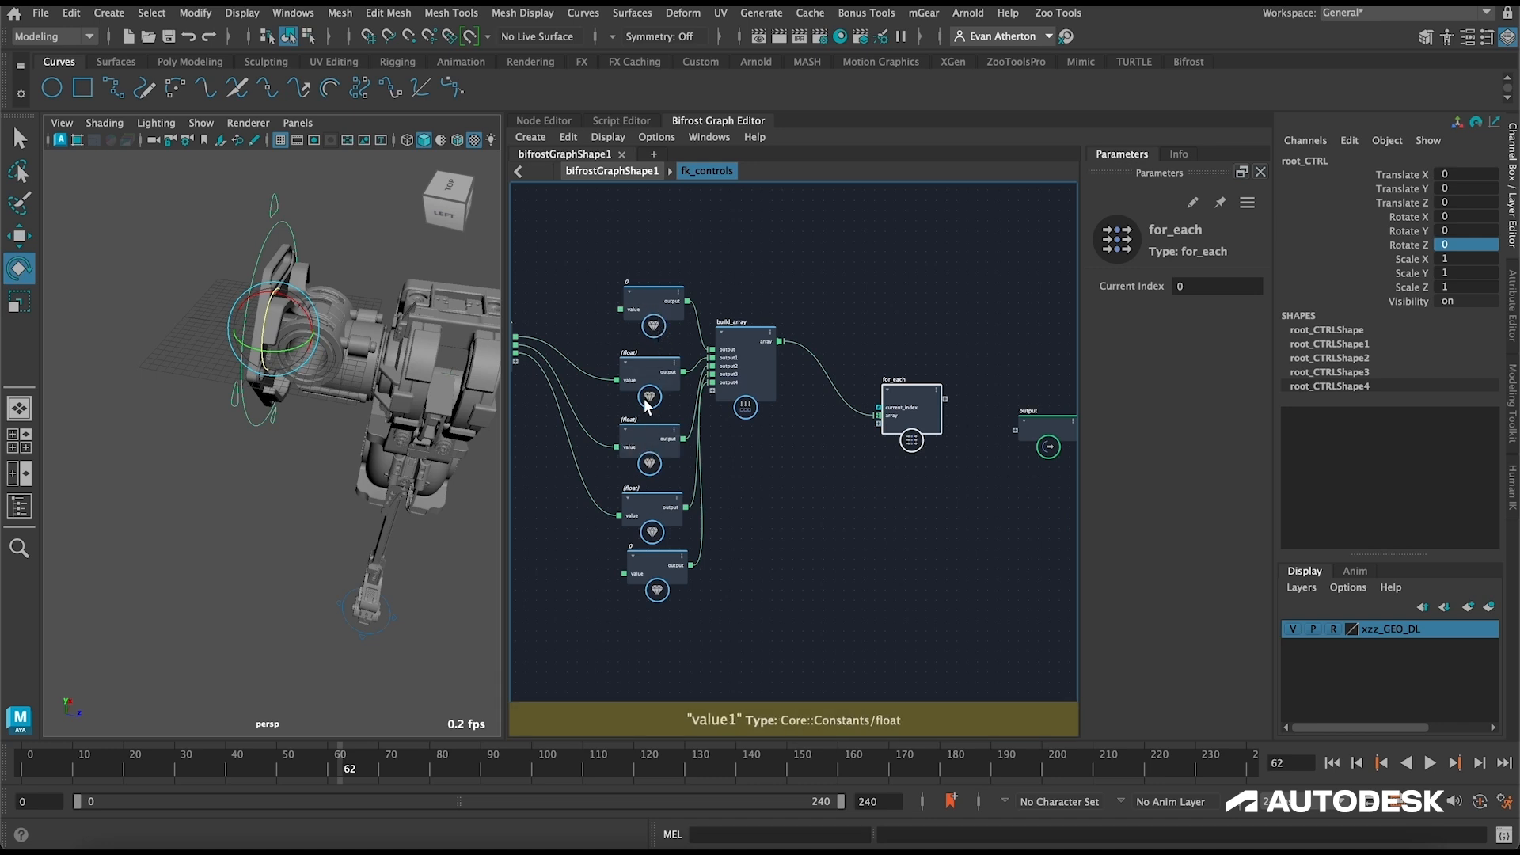
scroll(821, 497, "up", 2)
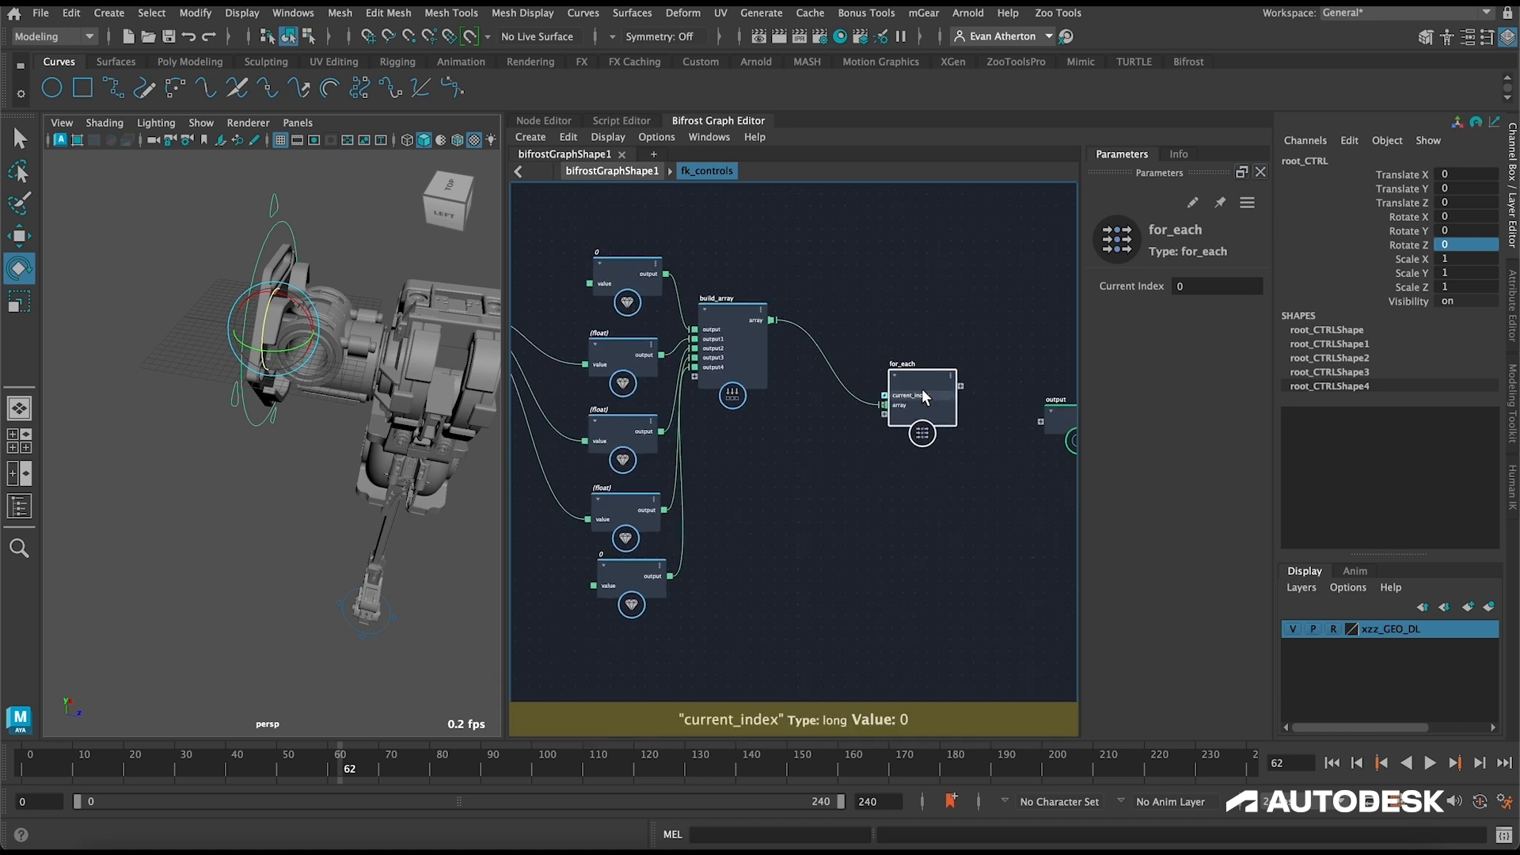
left_click_drag(922, 390, 883, 386)
Step: Add a second build_array node below the column of float value nodes
middle_click_drag(713, 628, 758, 526, "alt")
left_click(758, 526)
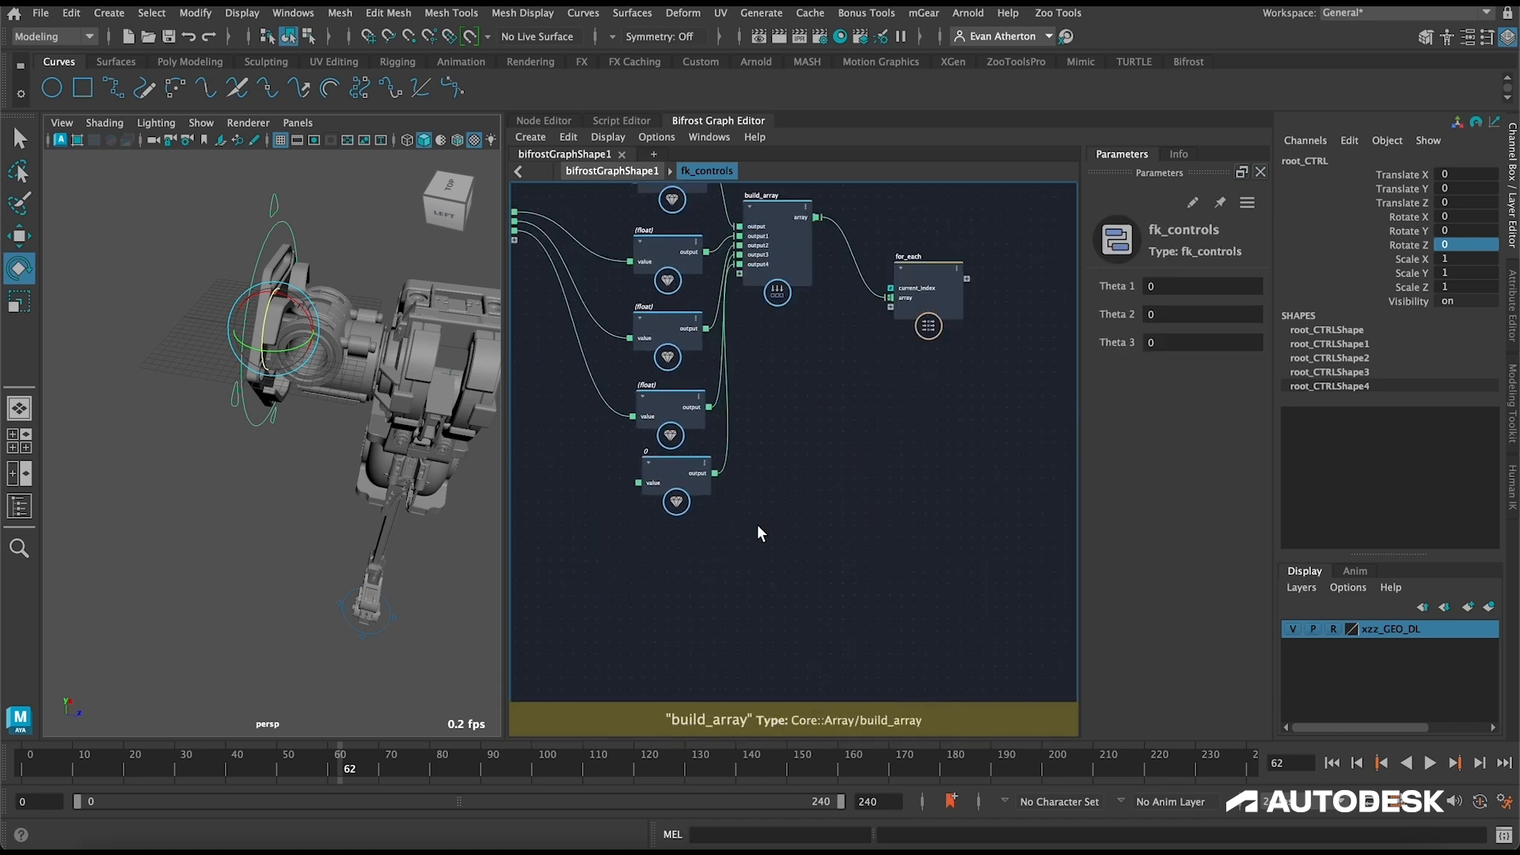
key("Tab")
type("buil")
key("Down")
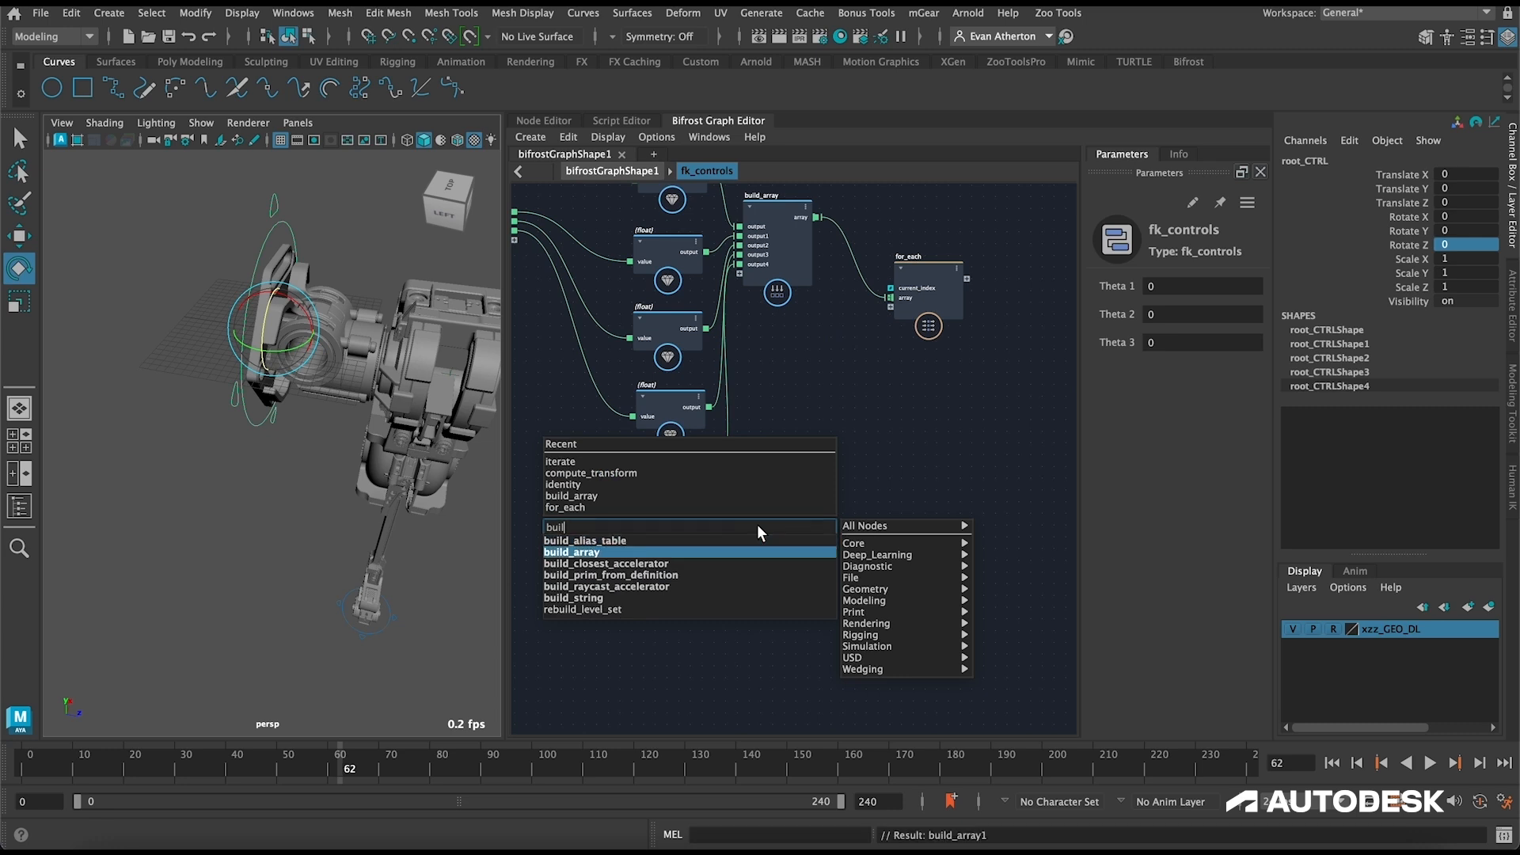
key("Return")
middle_click_drag(816, 467, 877, 416, "alt")
left_click_drag(822, 494, 766, 522)
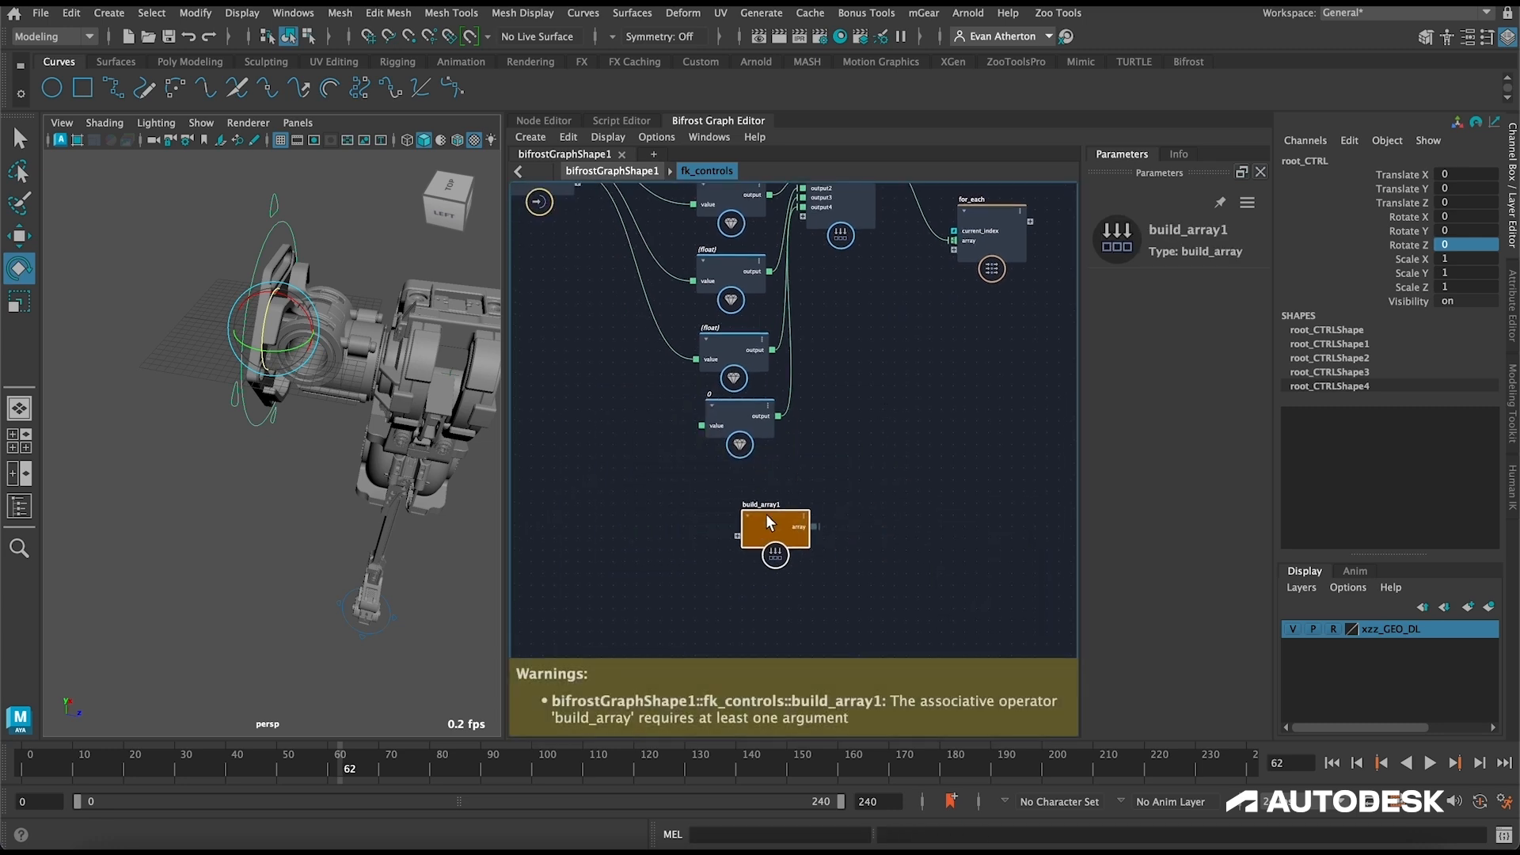
middle_click_drag(756, 507, 929, 506, "alt")
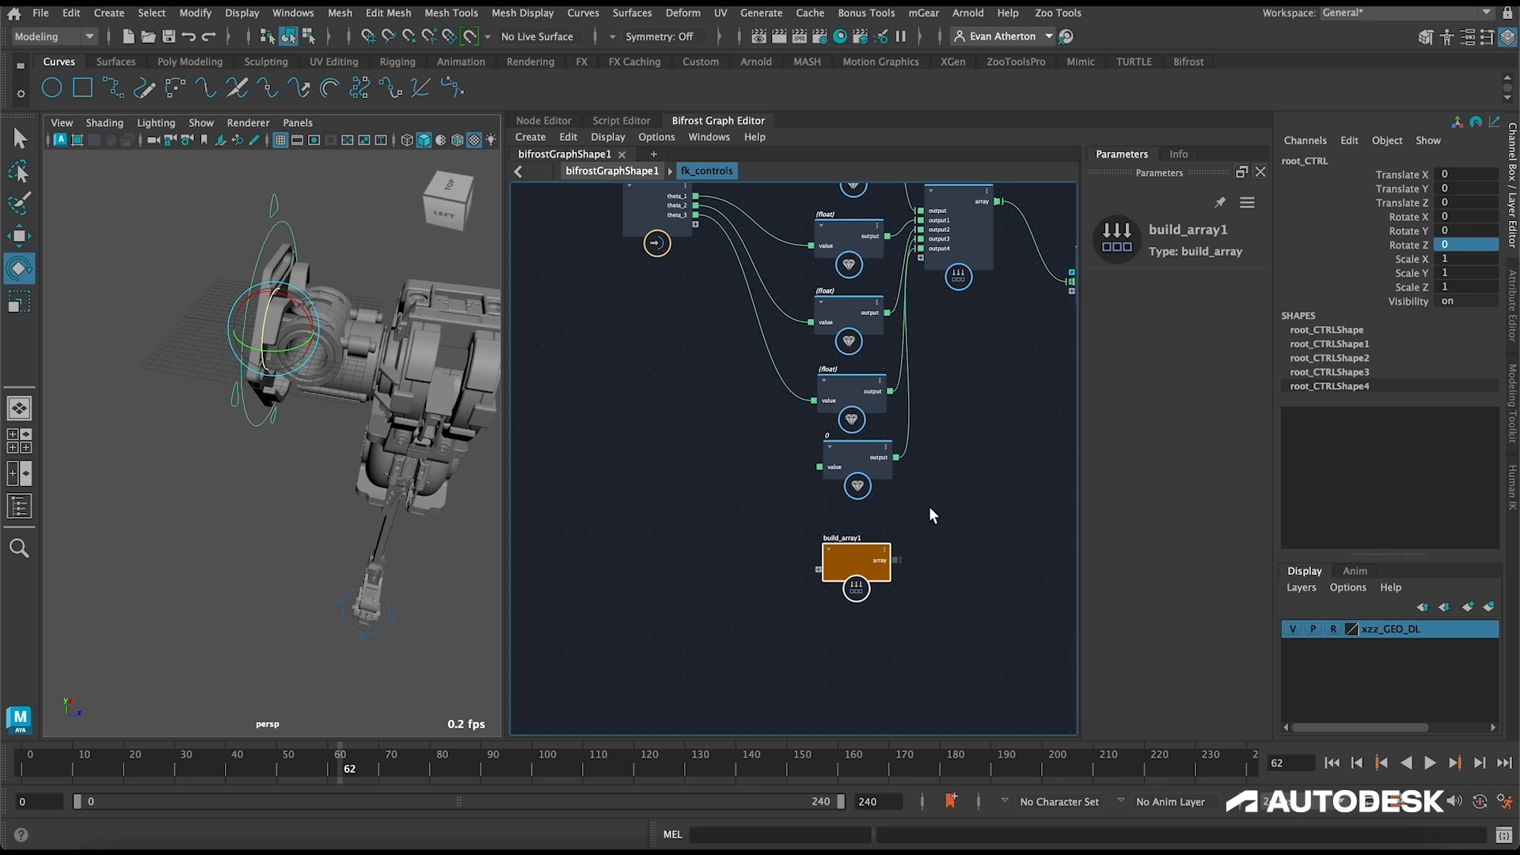
Step: Create a value node on the second build_array's input and set its type to a three-component 32-bit floating-point vector
right_click(820, 569)
left_click(871, 576)
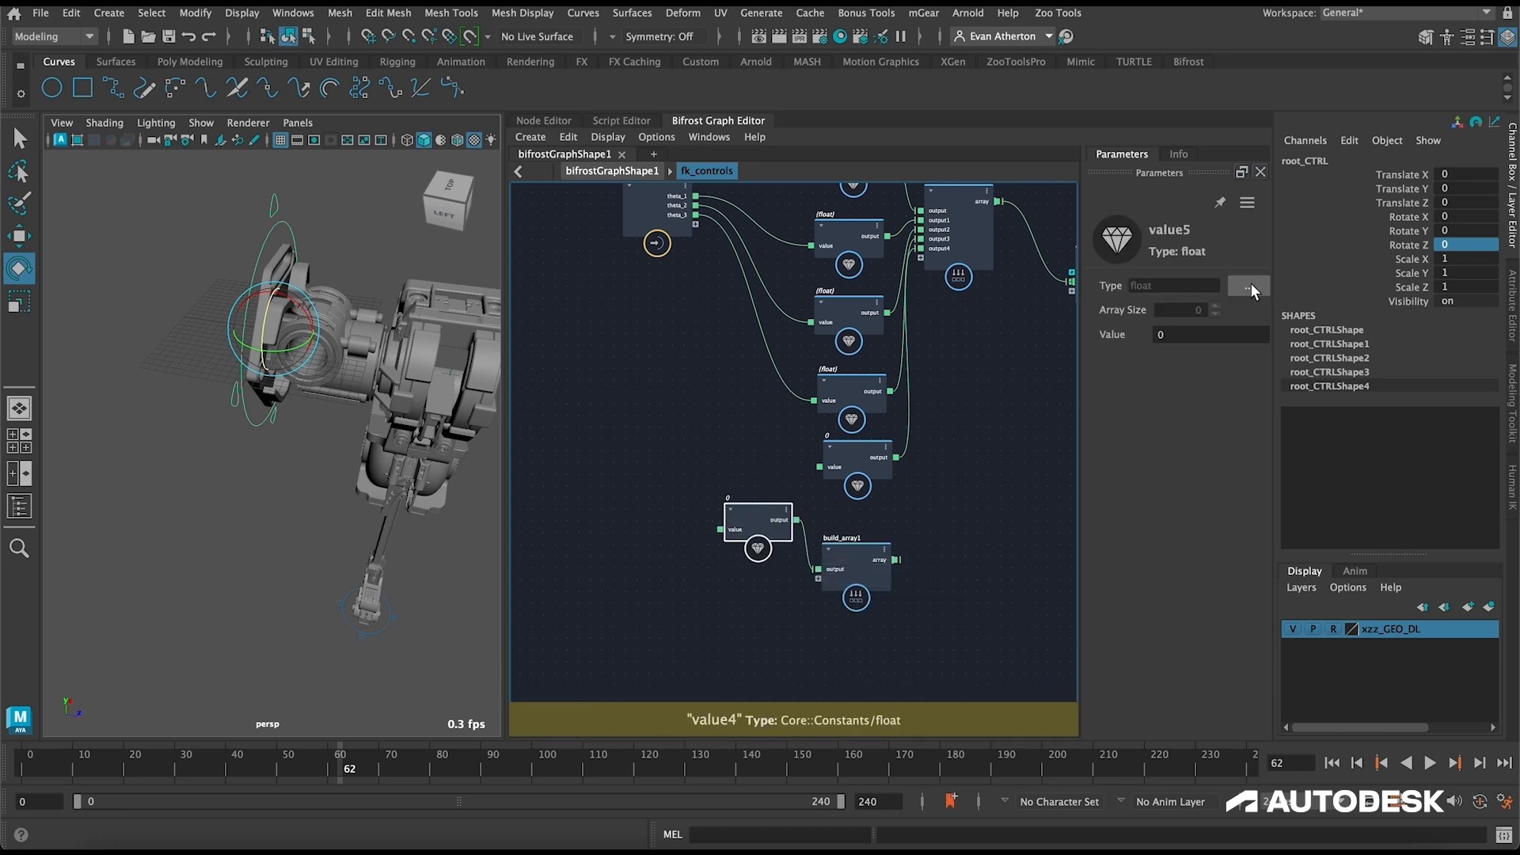
left_click(1248, 286)
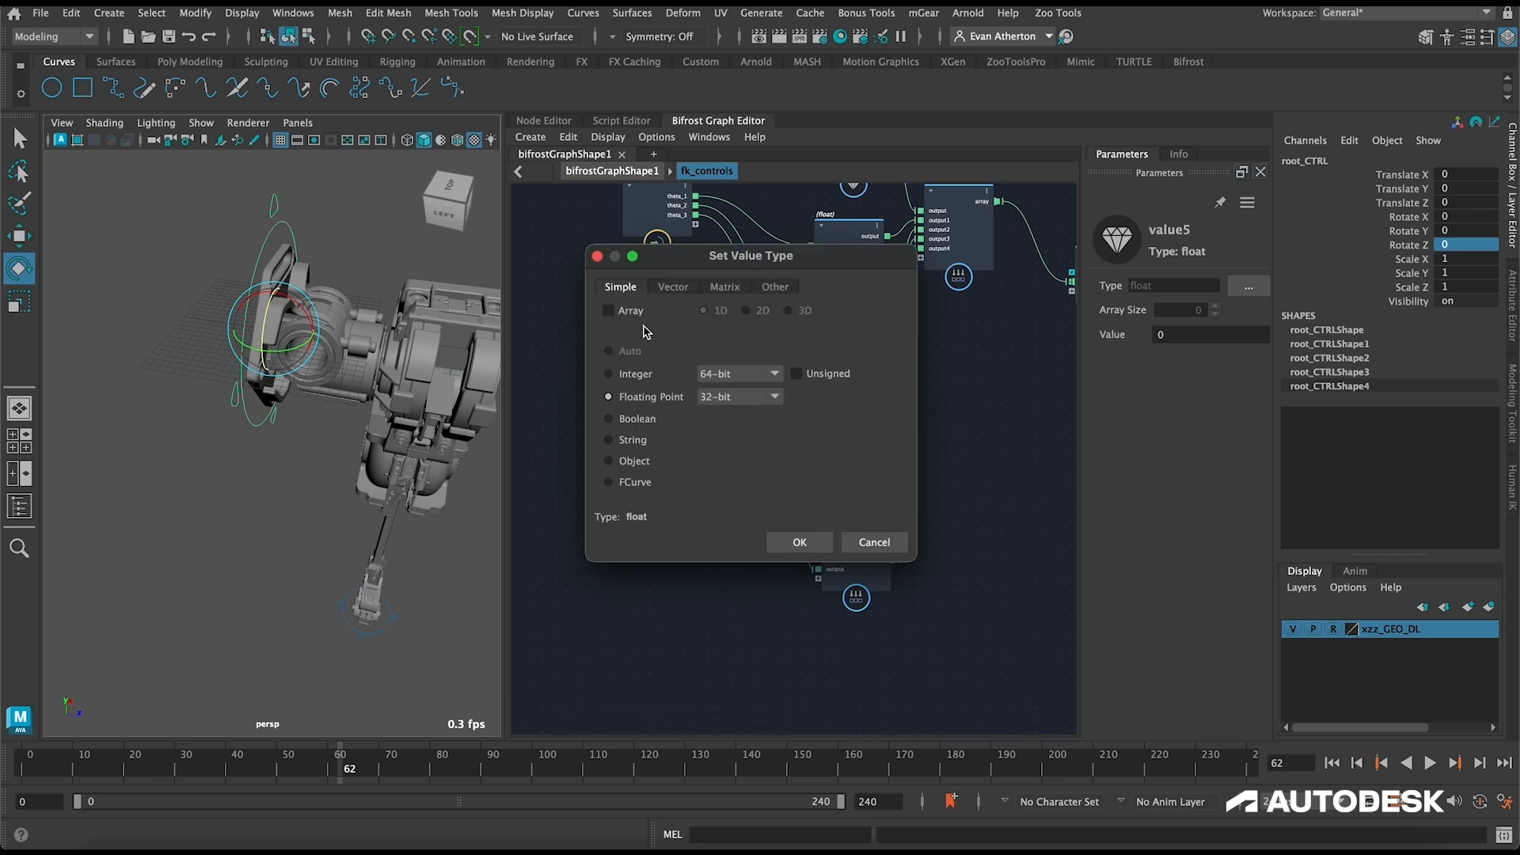
left_click(674, 288)
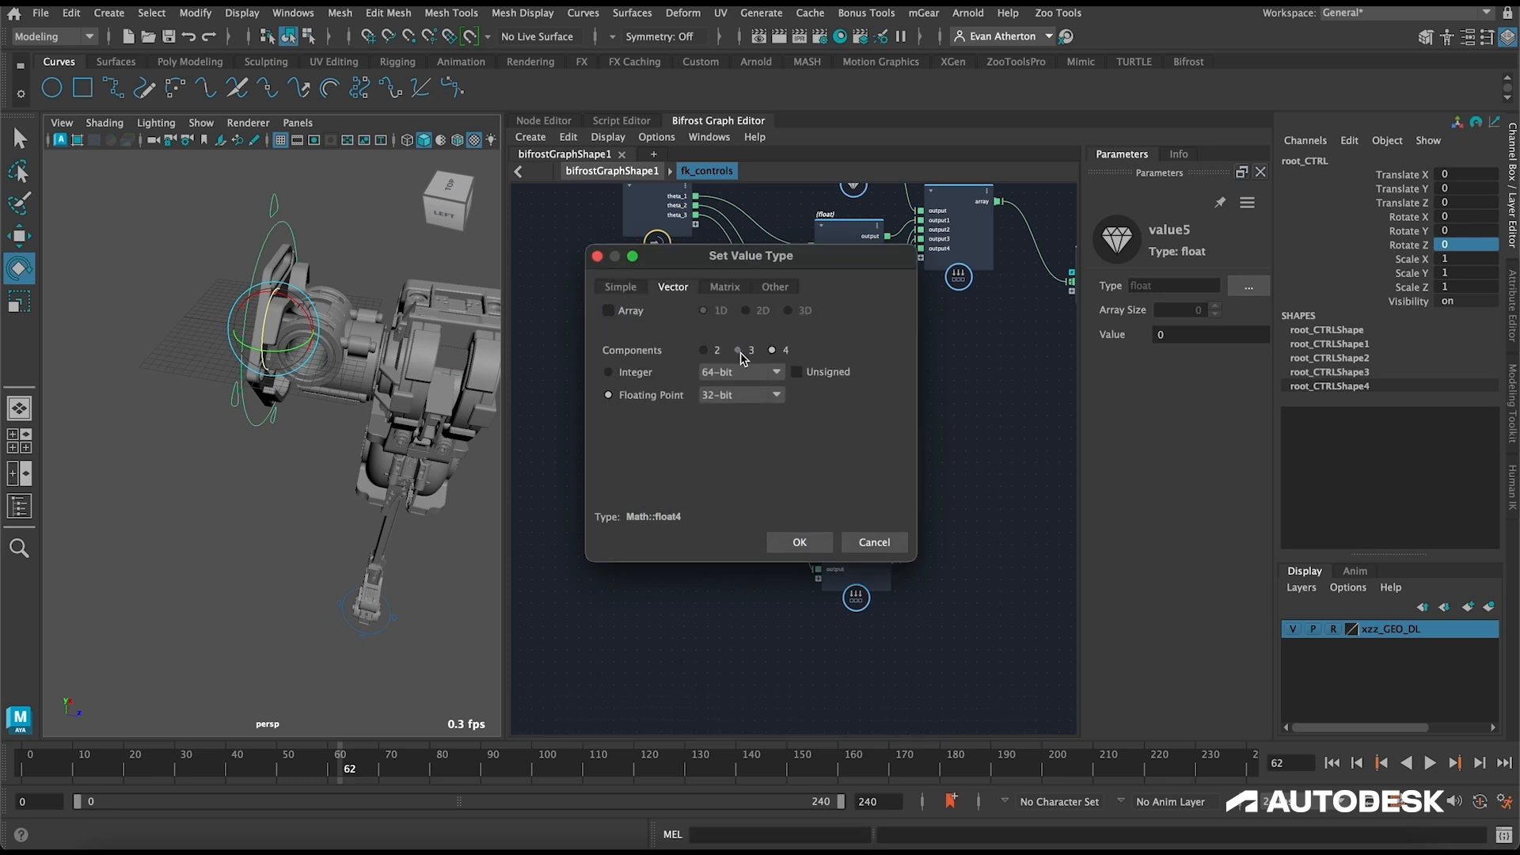
left_click(800, 542)
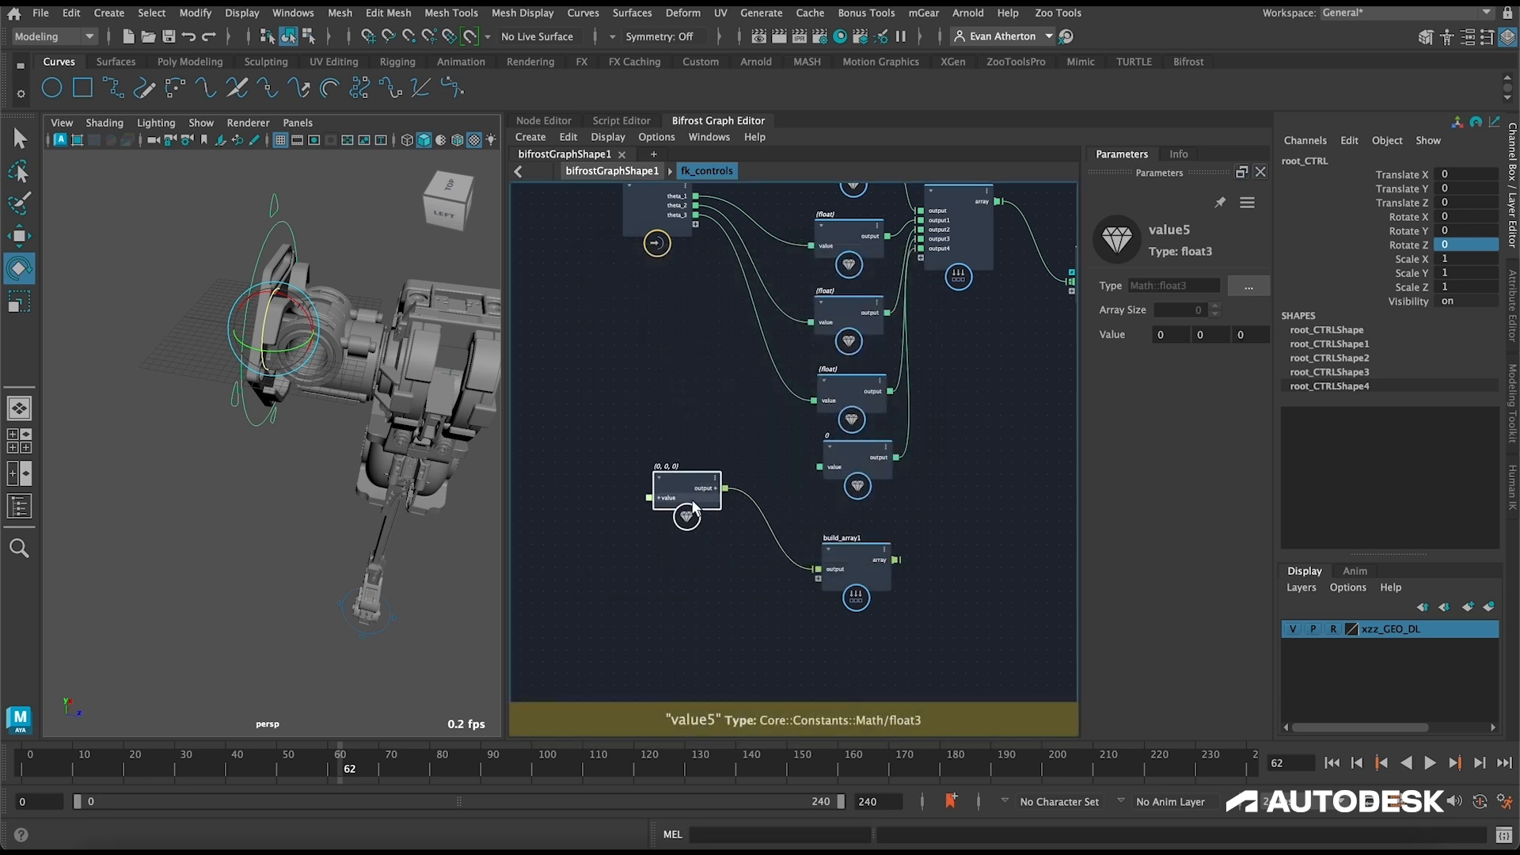
Step: Duplicate the float3 value node four times in a column, keeping the input node well clear of them
middle_click_drag(746, 492, 899, 626, "alt")
left_click_drag(837, 274, 624, 267)
left_click(889, 598)
key("ctrl+d")
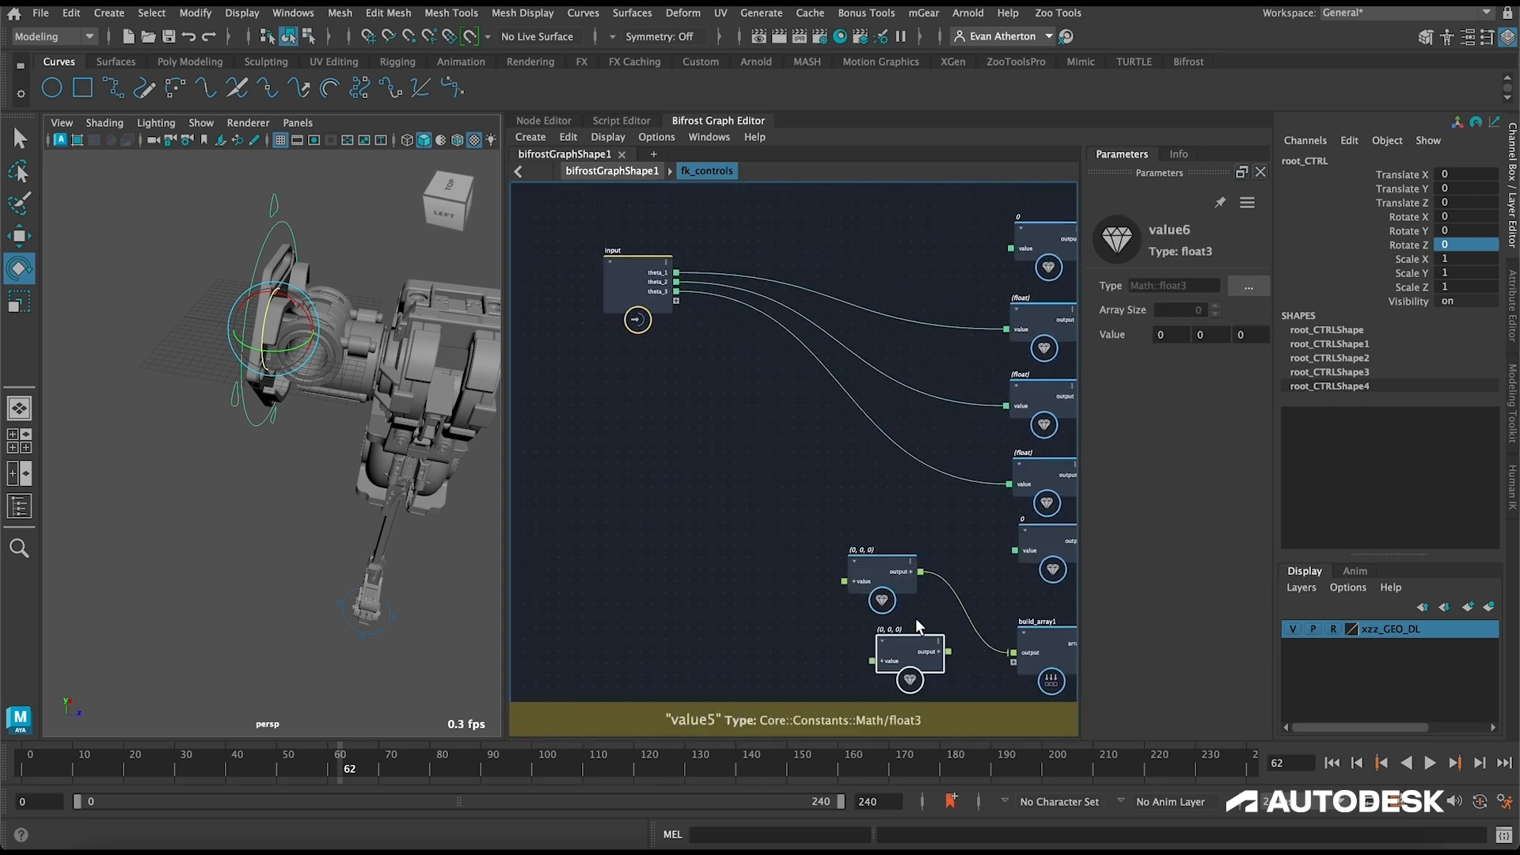
middle_click_drag(915, 618, 880, 460, "alt")
left_click_drag(841, 492, 835, 495)
key("ctrl+d")
middle_click_drag(885, 609, 845, 536, "alt")
key("ctrl+d")
left_click_drag(845, 534, 837, 583)
key("ctrl+d")
Step: Connect the outputs of the four duplicated float3 nodes to new ports on the second build_array
left_click_drag(843, 436, 935, 435)
left_click_drag(885, 501, 936, 444)
left_click_drag(882, 562, 936, 453)
left_click_drag(888, 646, 936, 463)
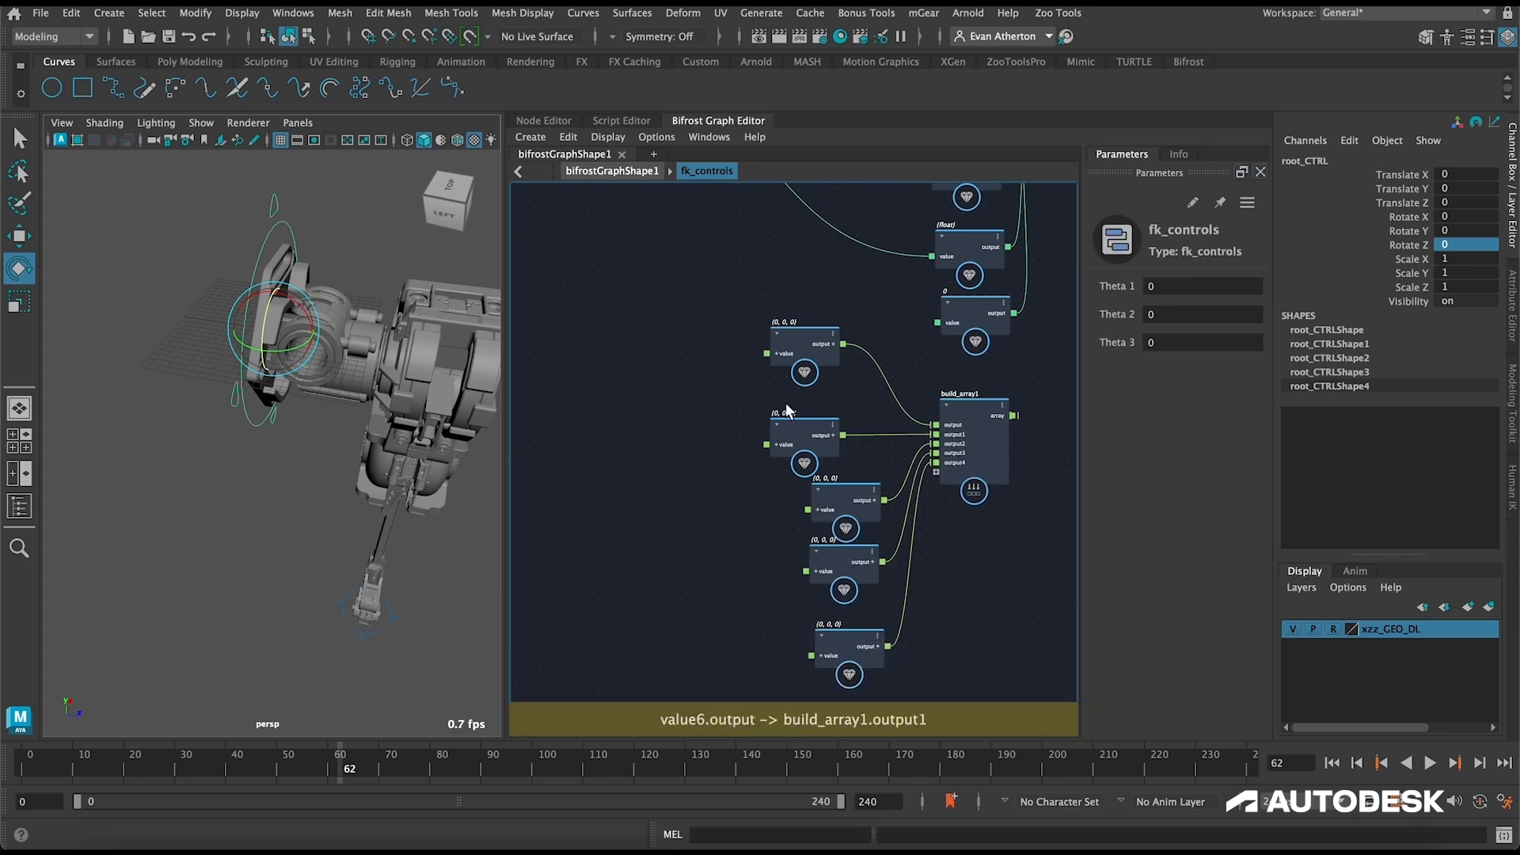
Step: Connect the second, third and fourth float3 nodes' value ports to new ports on the input node
middle_click_drag(610, 427, 733, 527, "alt")
scroll(733, 527, "down", 1)
scroll(732, 527, "down", 3)
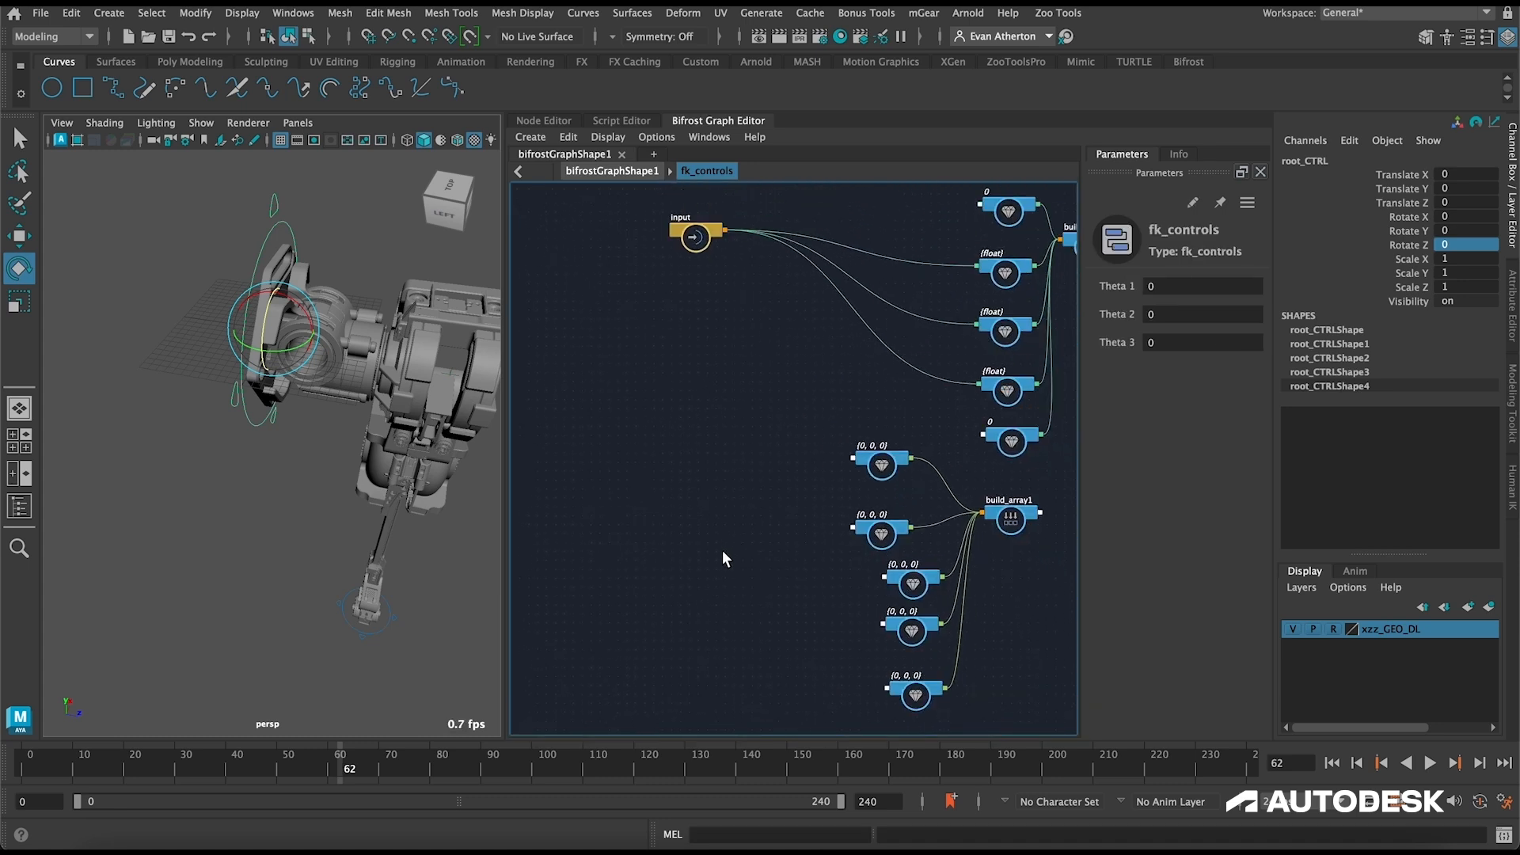
scroll(848, 526, "up", 1)
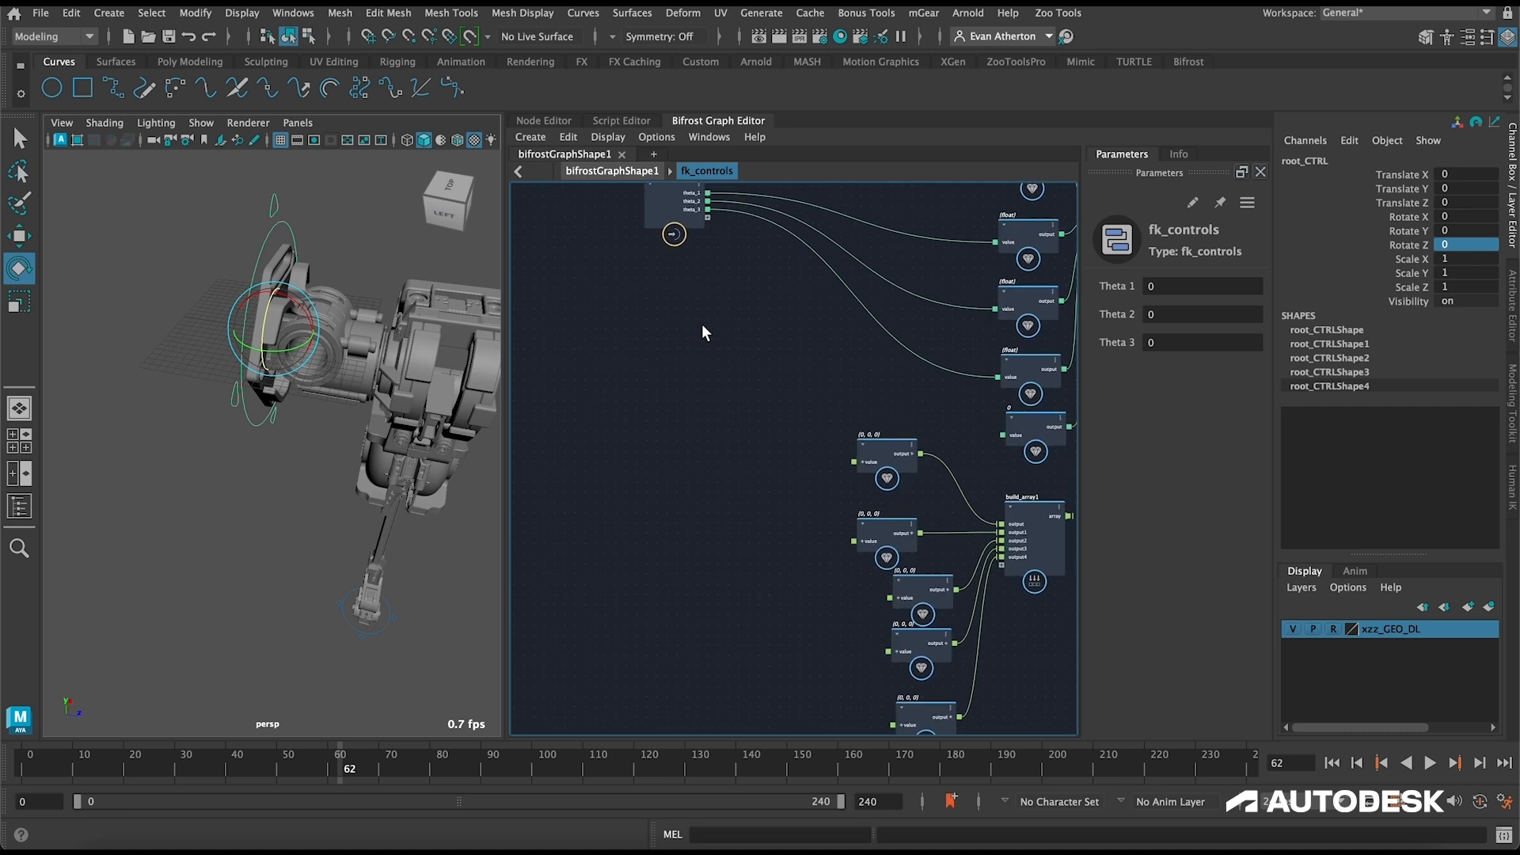
left_click_drag(667, 183, 633, 330)
middle_click_drag(728, 424, 745, 288, "alt")
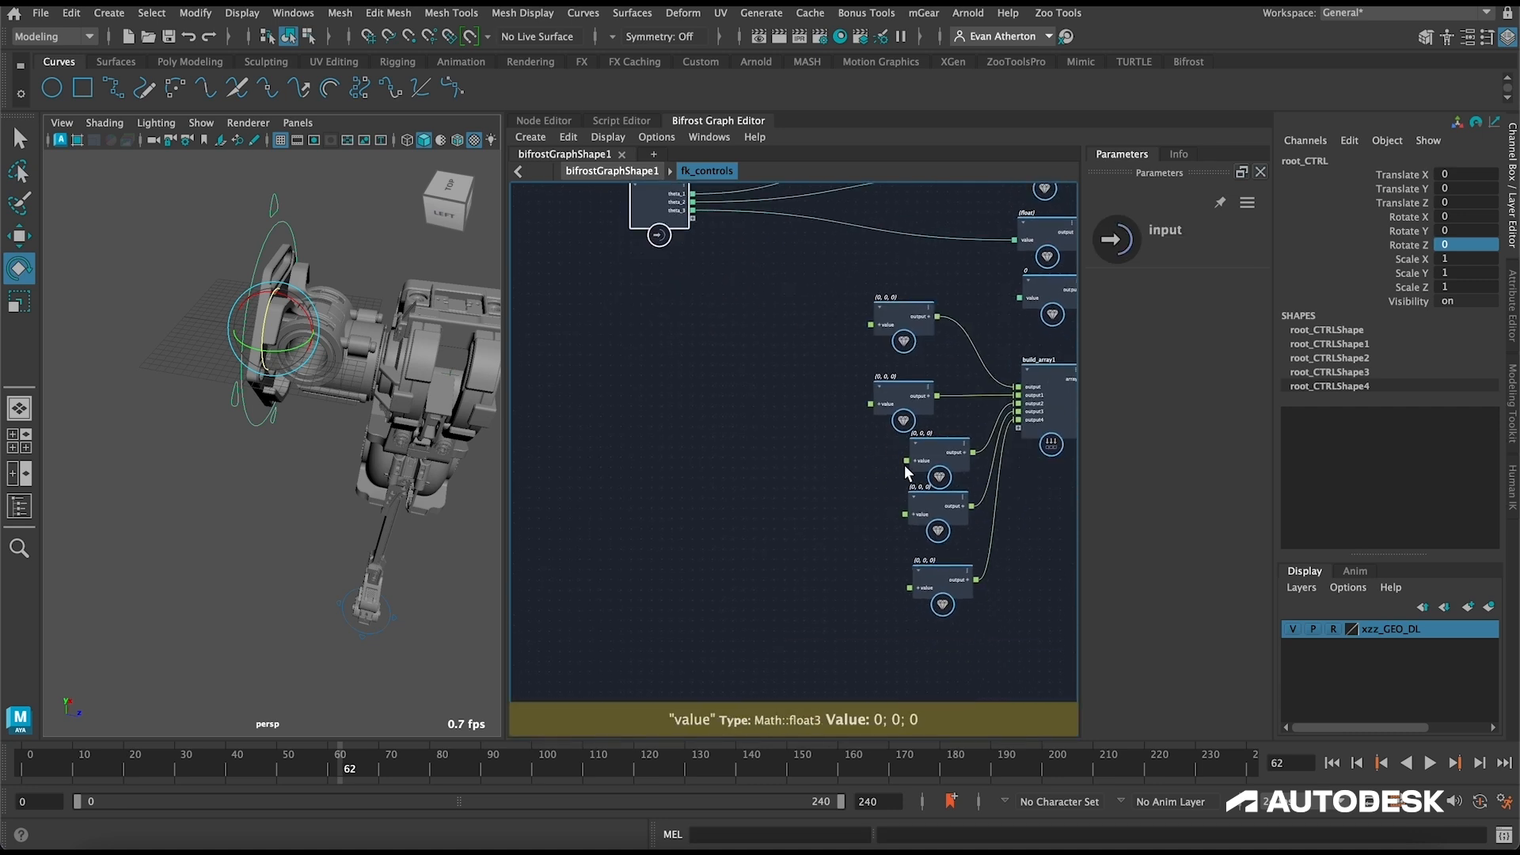
left_click_drag(869, 403, 692, 219)
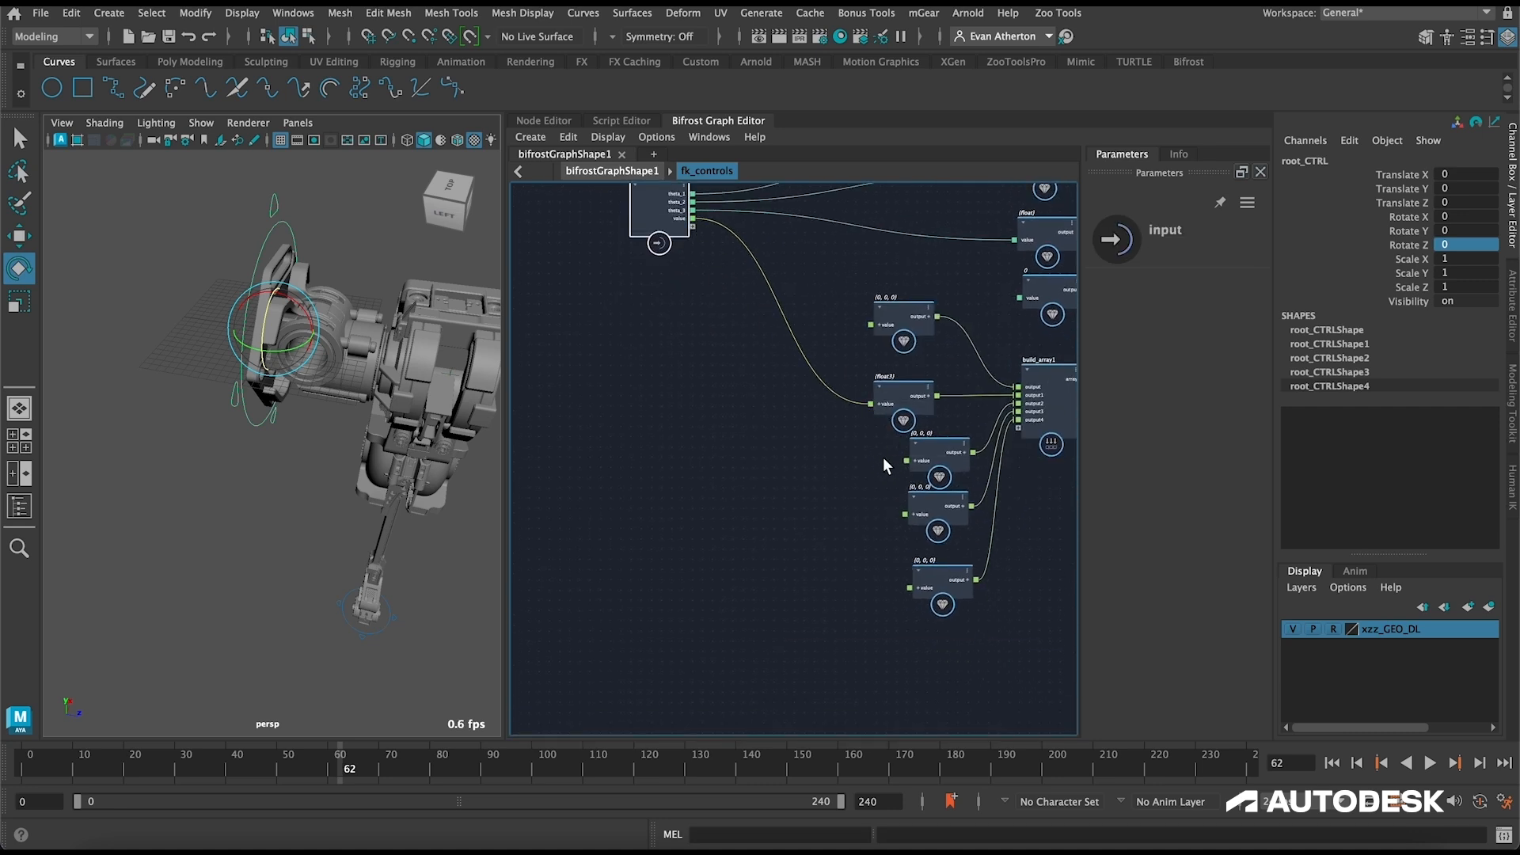
left_click_drag(906, 460, 693, 235)
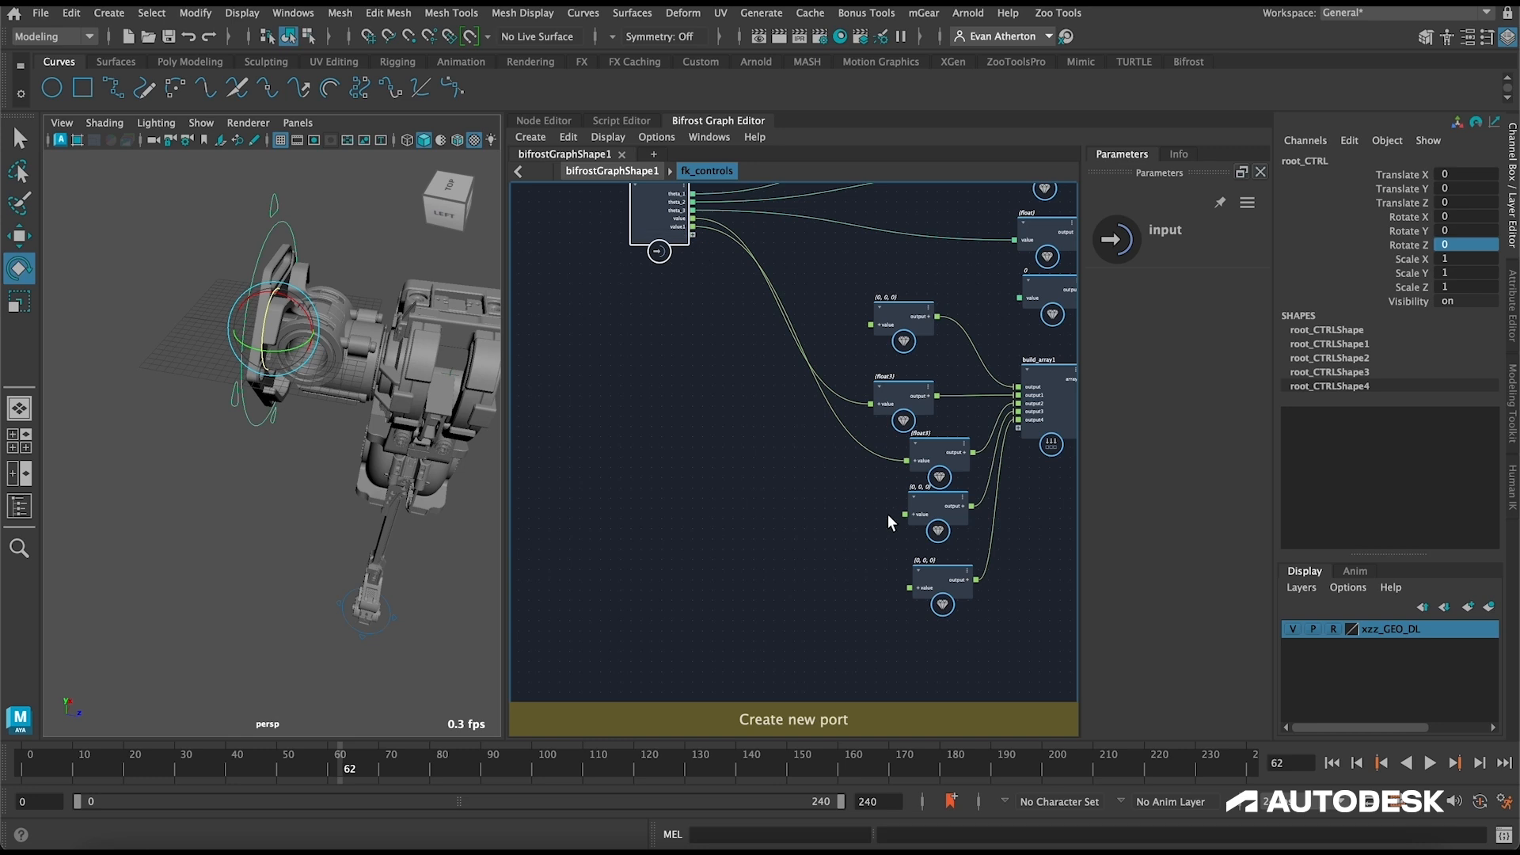
left_click_drag(904, 515, 694, 237)
middle_click_drag(712, 388, 669, 486, "alt")
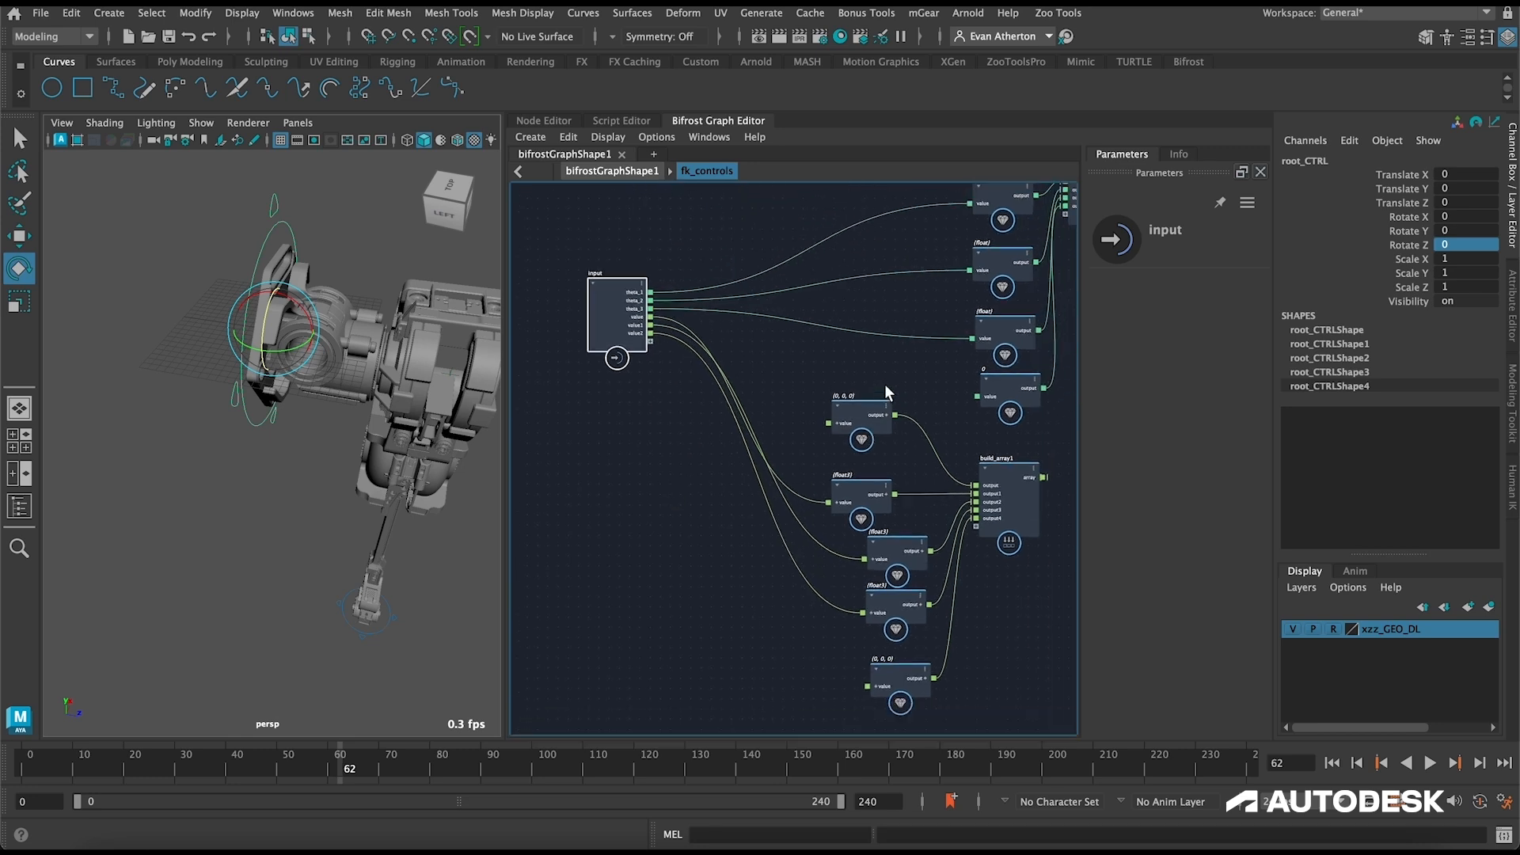
Step: Return to the top-level bifrostGraphShape1 graph and space out the Input_by_Path, compute_transform and fk_controls nodes
left_click(863, 374)
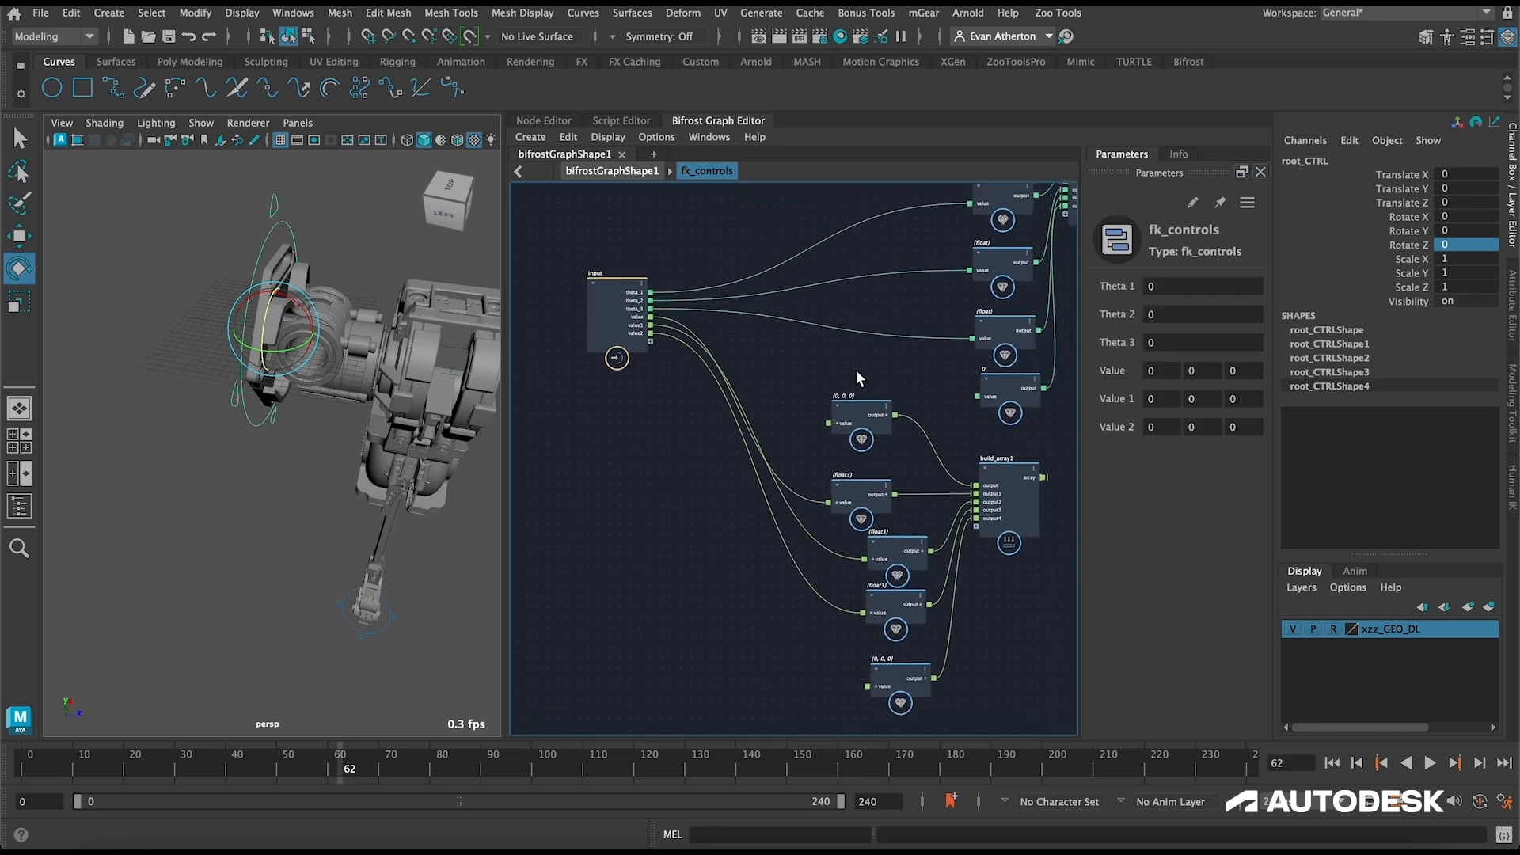
left_click(626, 170)
left_click(972, 353)
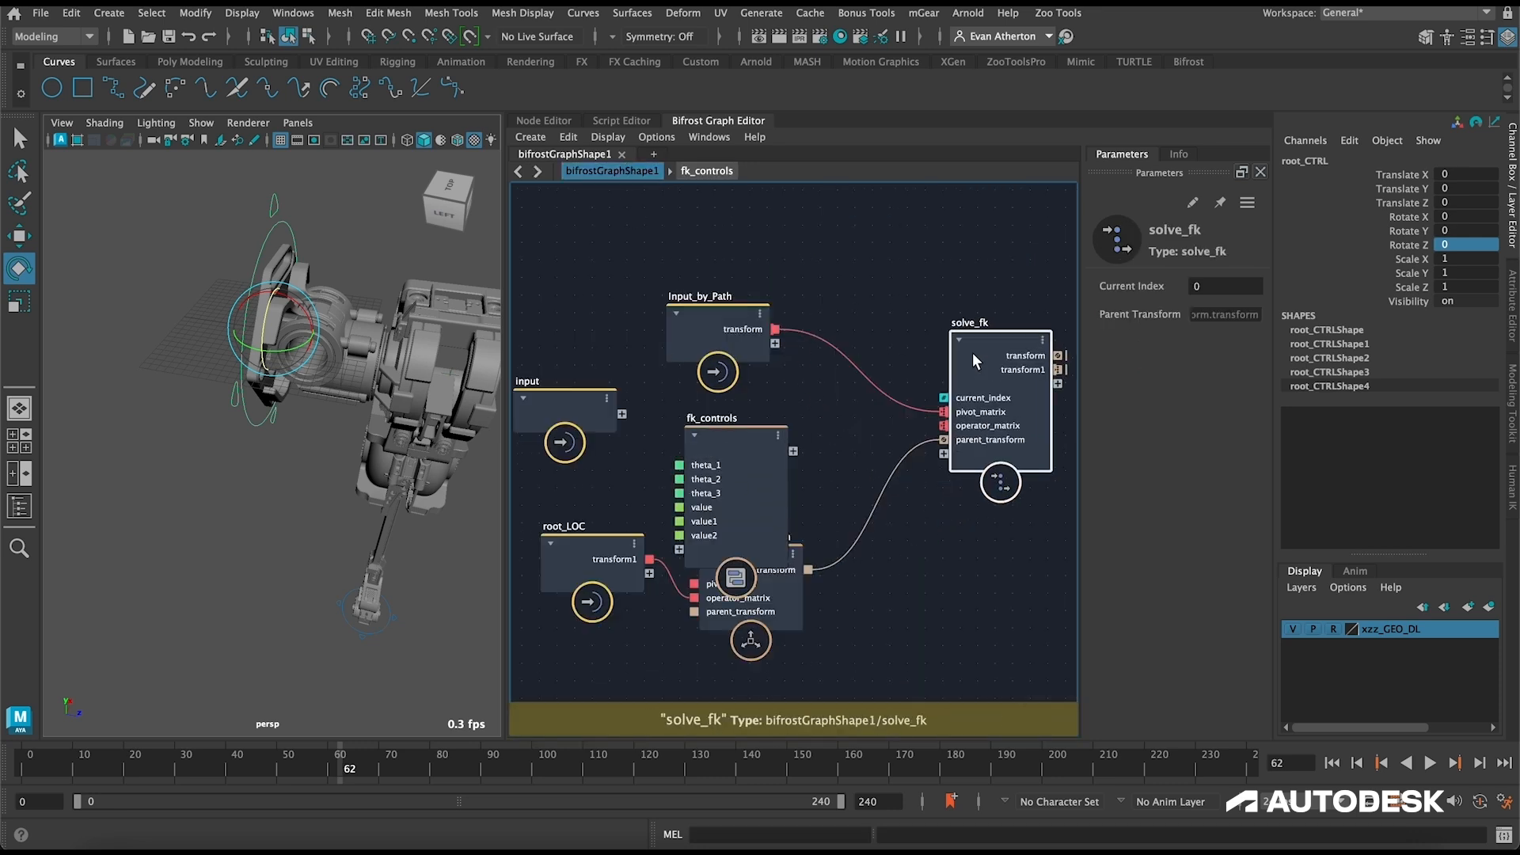
left_click_drag(699, 317, 701, 253)
left_click_drag(790, 602, 781, 652)
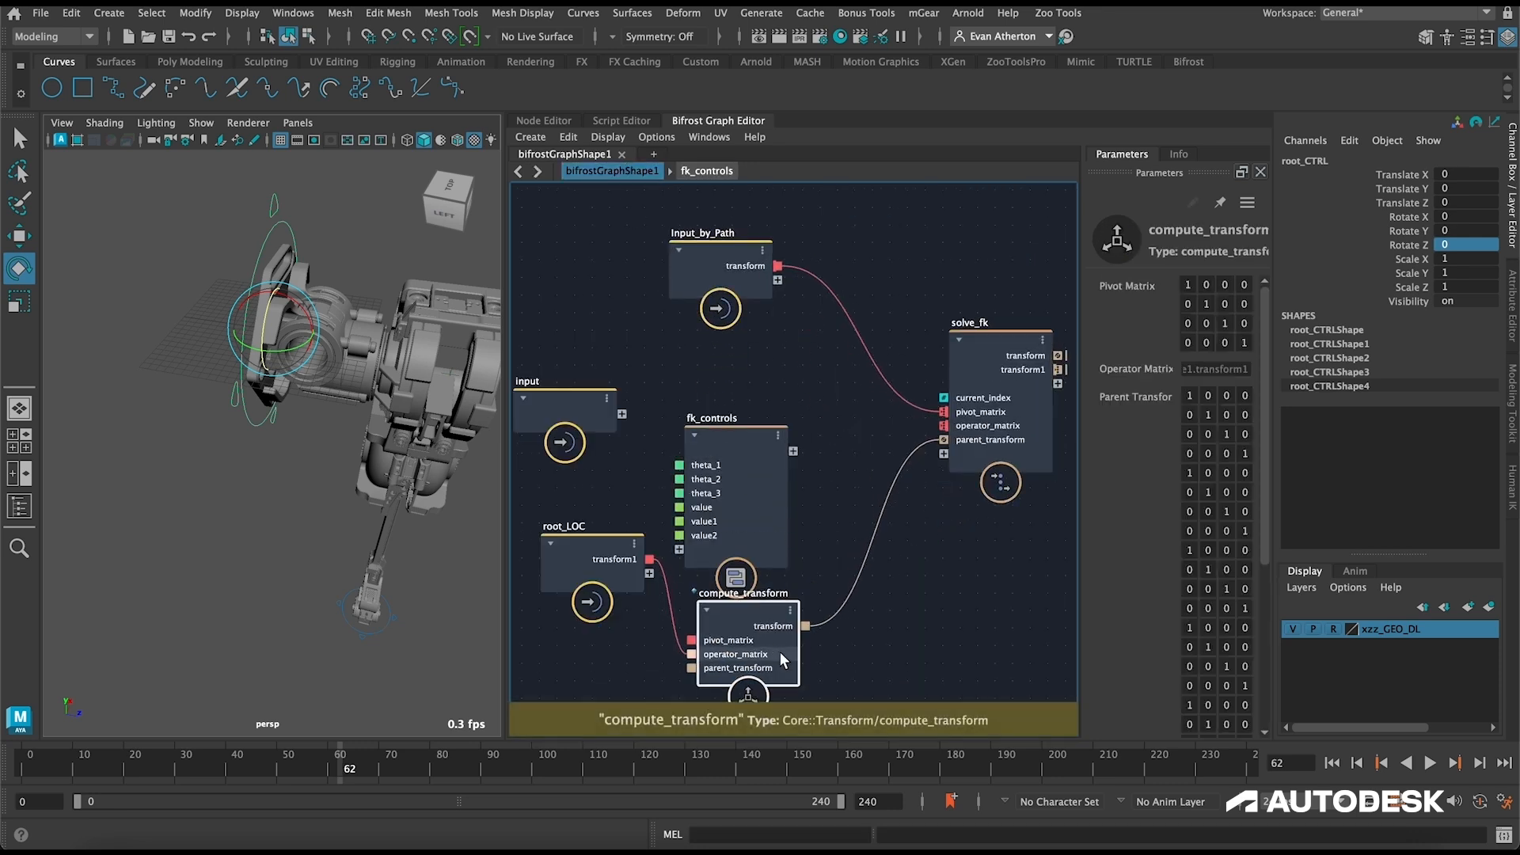
left_click_drag(724, 443, 729, 396)
Step: Rename the fk_controls node's three vector ports to axis_1, axis_2 and axis_3
right_click(706, 449)
left_click(745, 464)
type("axis")
key("Return")
right_click(735, 464)
left_click(772, 472)
type("axis_2")
key("Return")
right_click(724, 478)
left_click(762, 486)
type("axis_3")
left_click(721, 438)
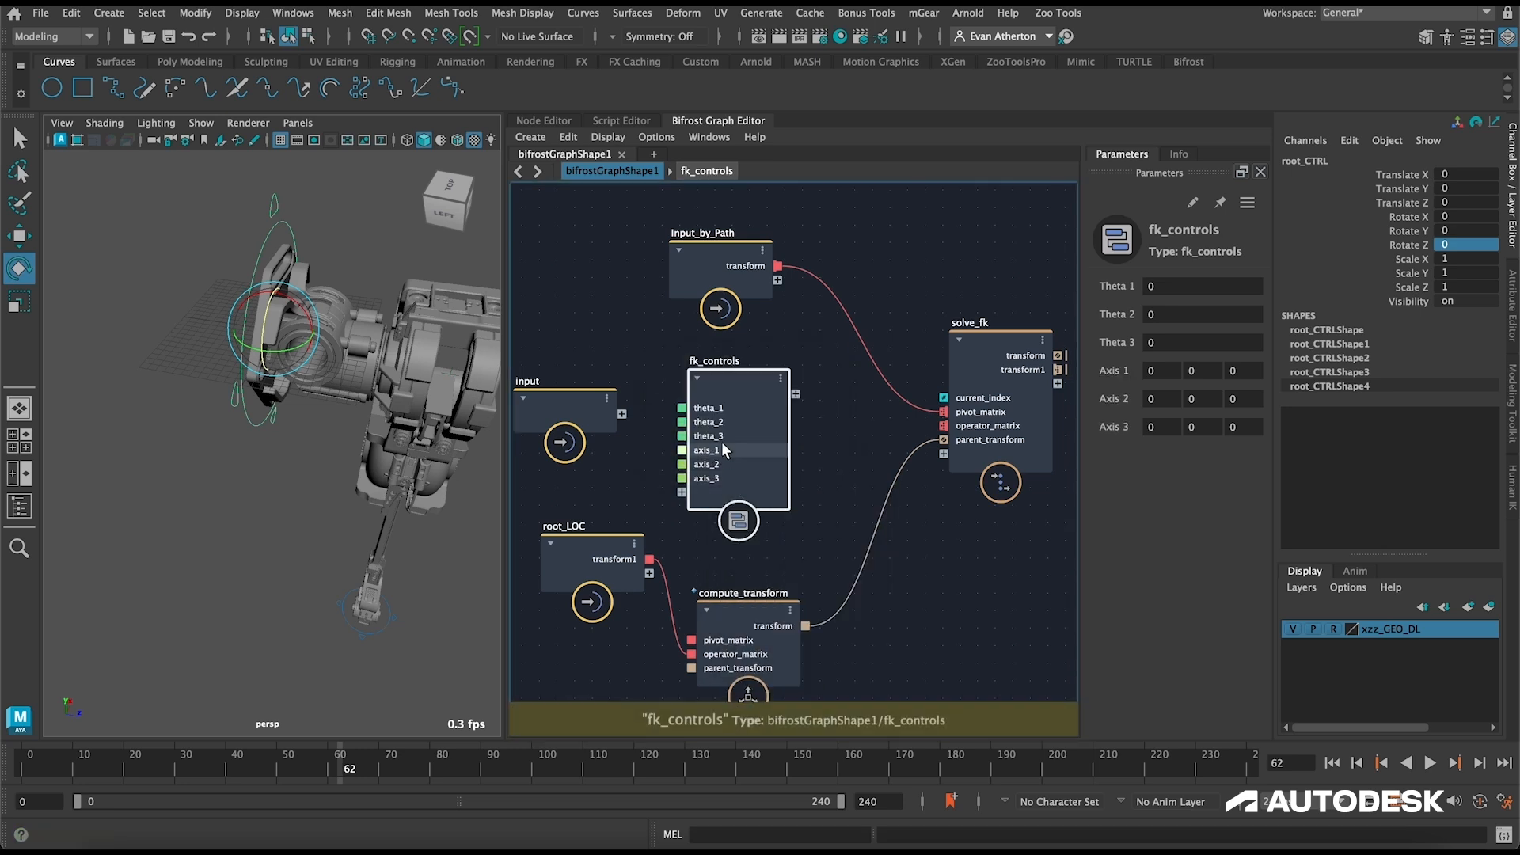
Step: Select the locator at the leg's root joint with the Move tool and examine its axis orientation
left_click_drag(305, 398, 328, 273, "alt")
key("w")
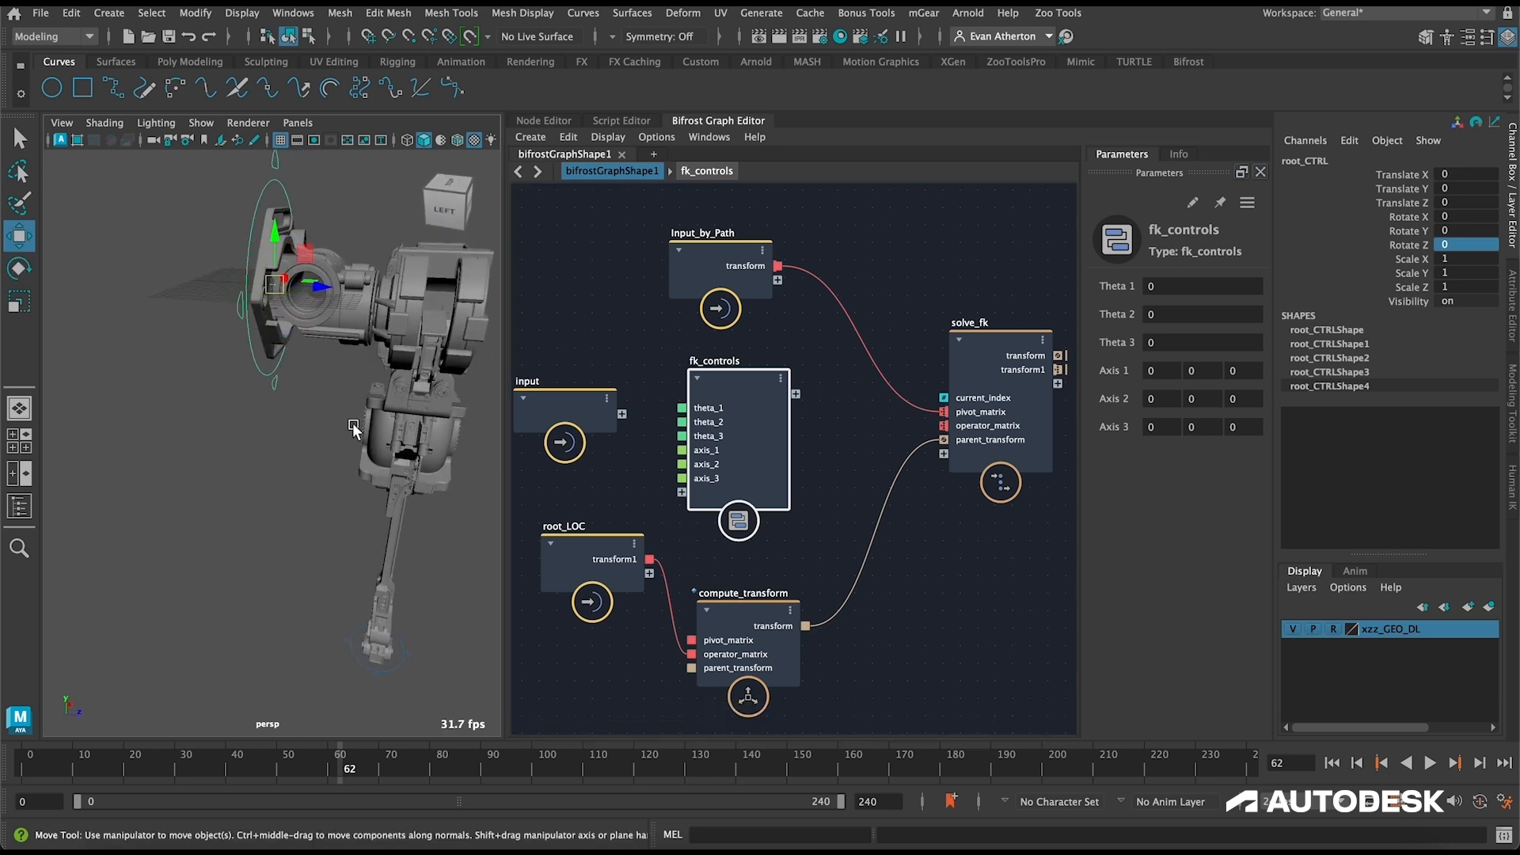
left_click(329, 337)
left_click(314, 285)
left_click_drag(314, 285, 336, 380, "alt")
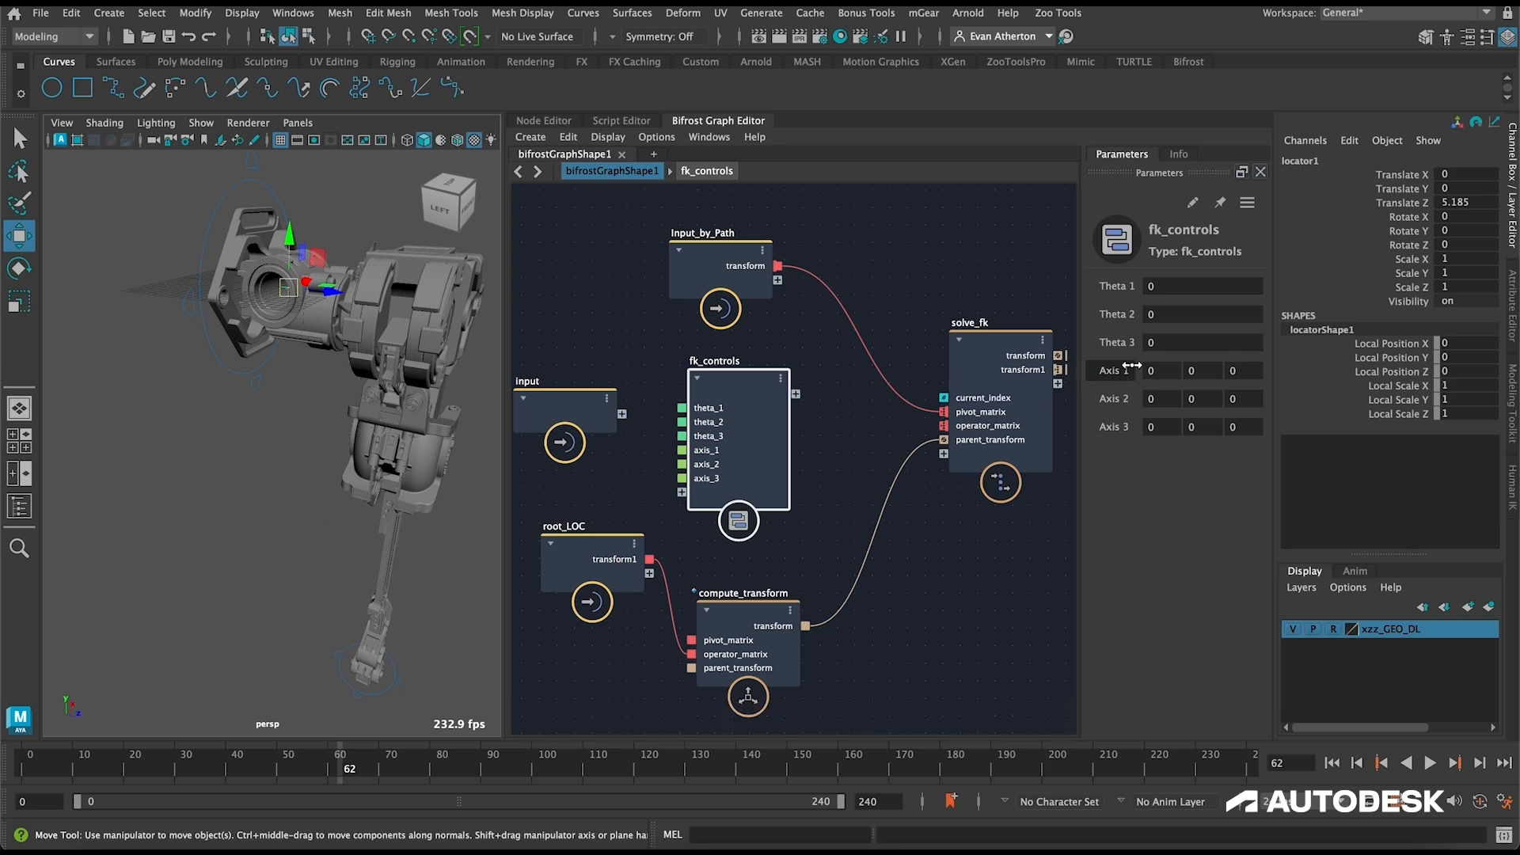
Step: Set the fk_controls node's Axis 1 to 1, 0, 0 and both Axis 2 and Axis 3 to 0, 0, 1
left_click(1168, 369)
key("Tab")
left_click_drag(350, 371, 320, 371, "alt")
left_click(1247, 399)
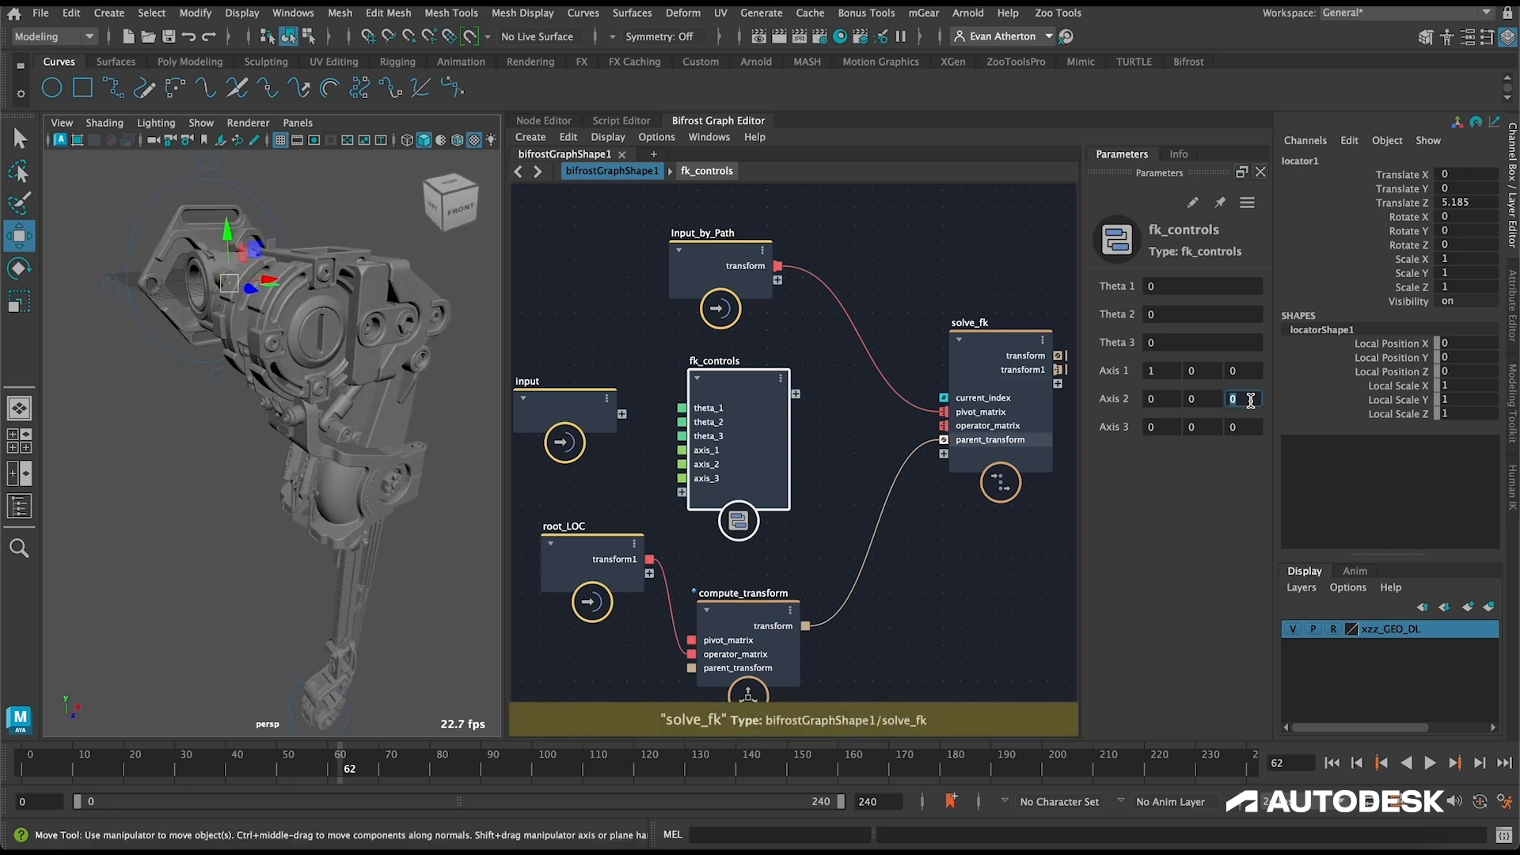
key("Return")
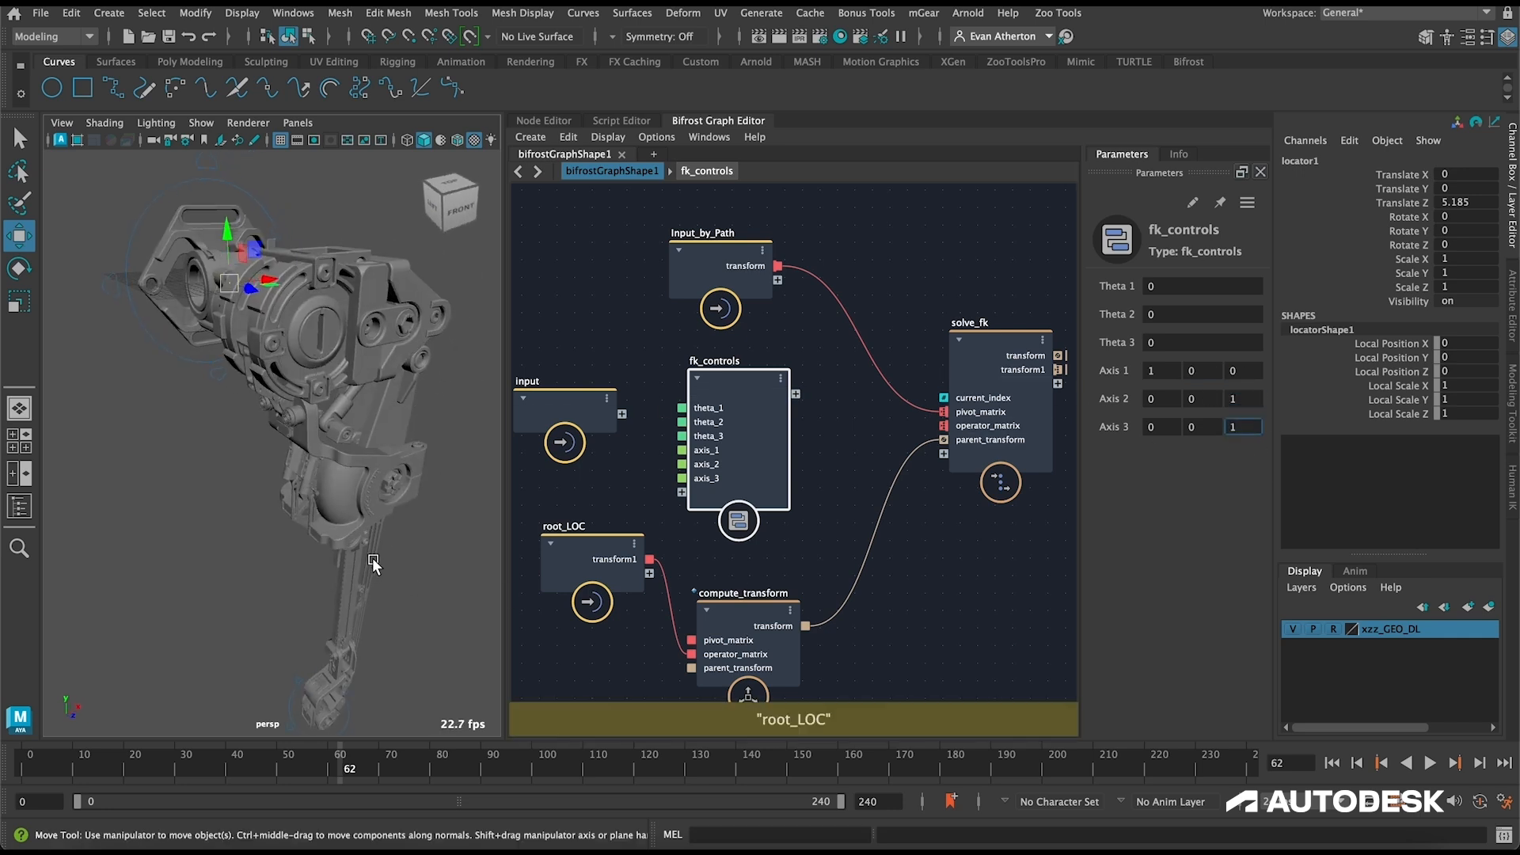
left_click(904, 535)
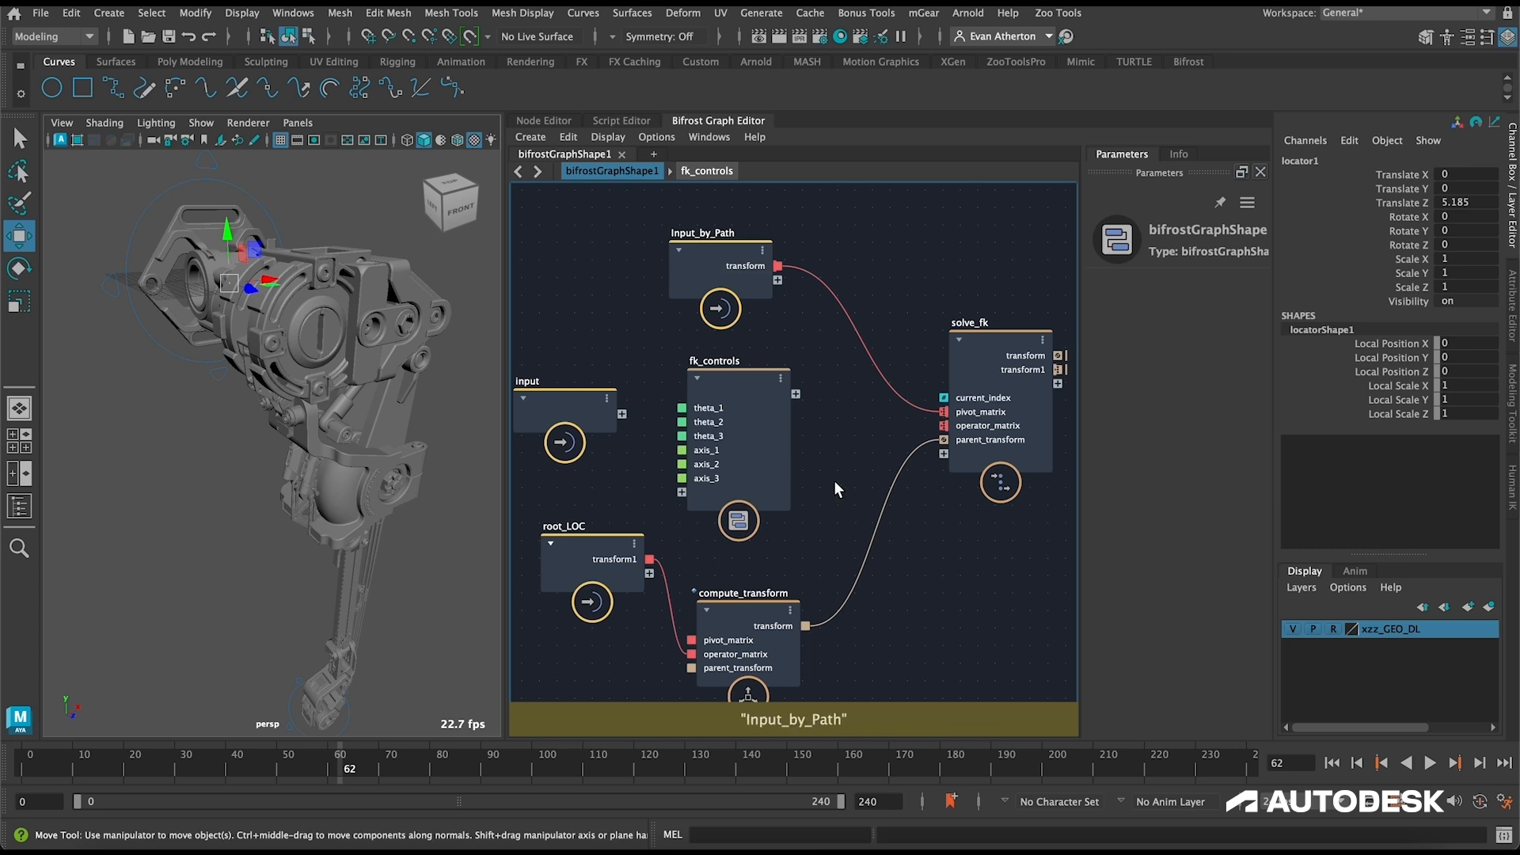
Step: Open the fk_controls compound and reposition its for_each node between build_array and the output node
scroll(839, 483, "down", 2)
double_click(749, 392)
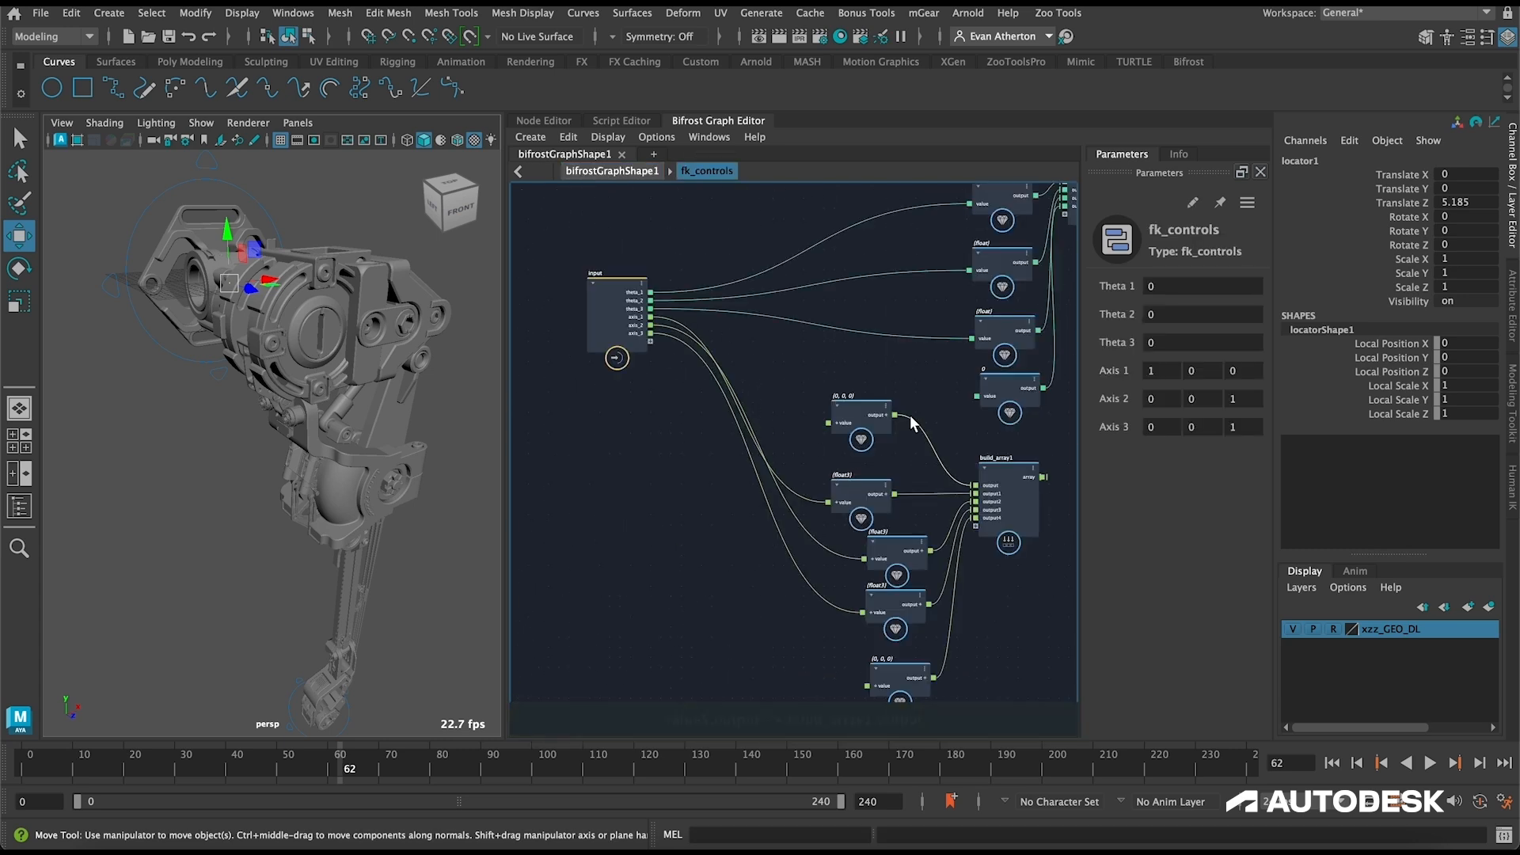
scroll(845, 421, "up", 2)
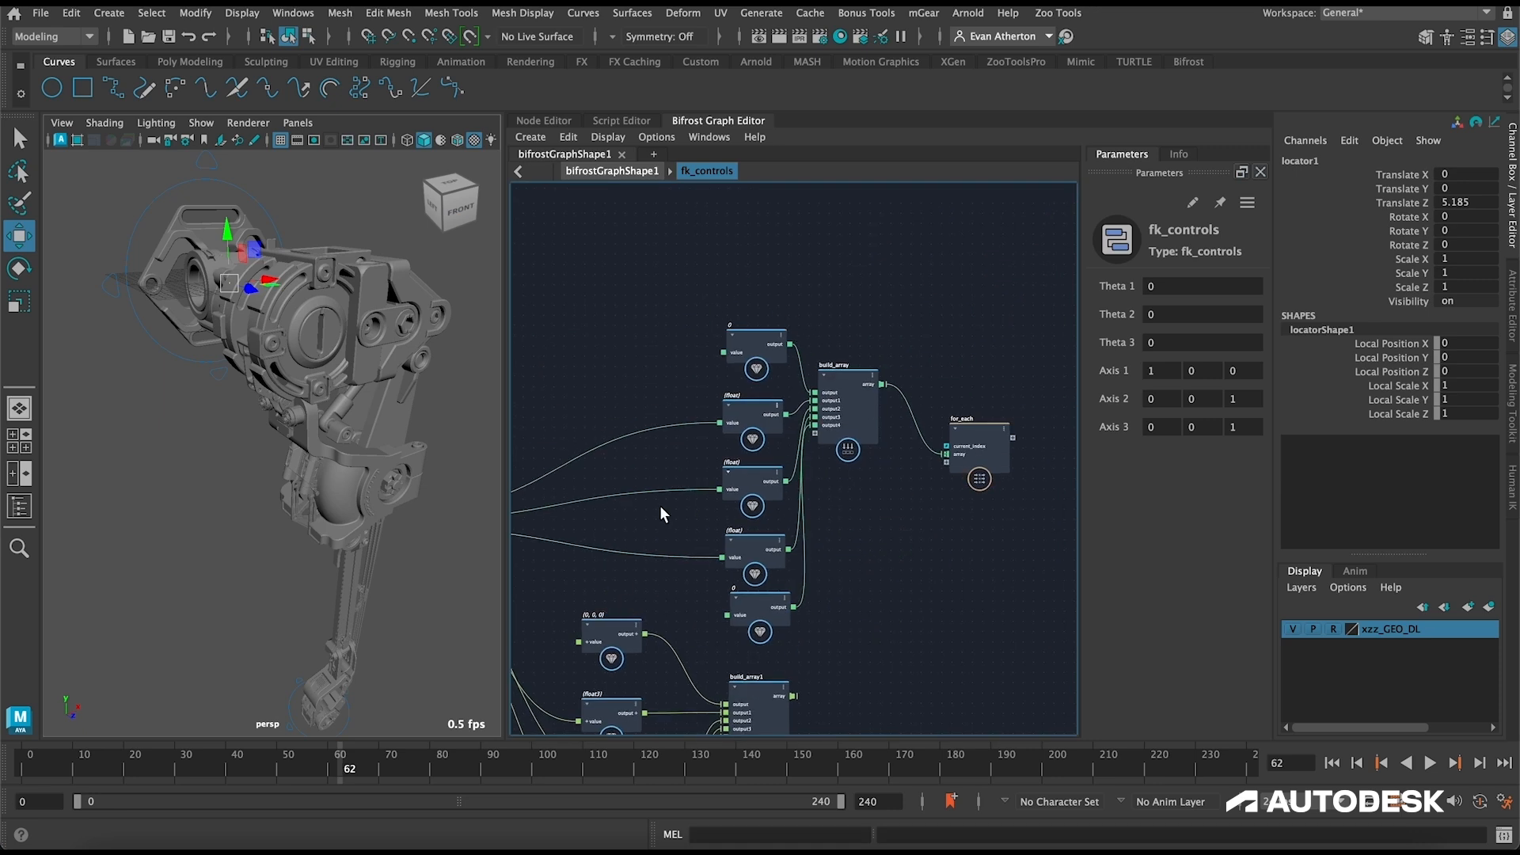
middle_click_drag(827, 650, 844, 603, "alt")
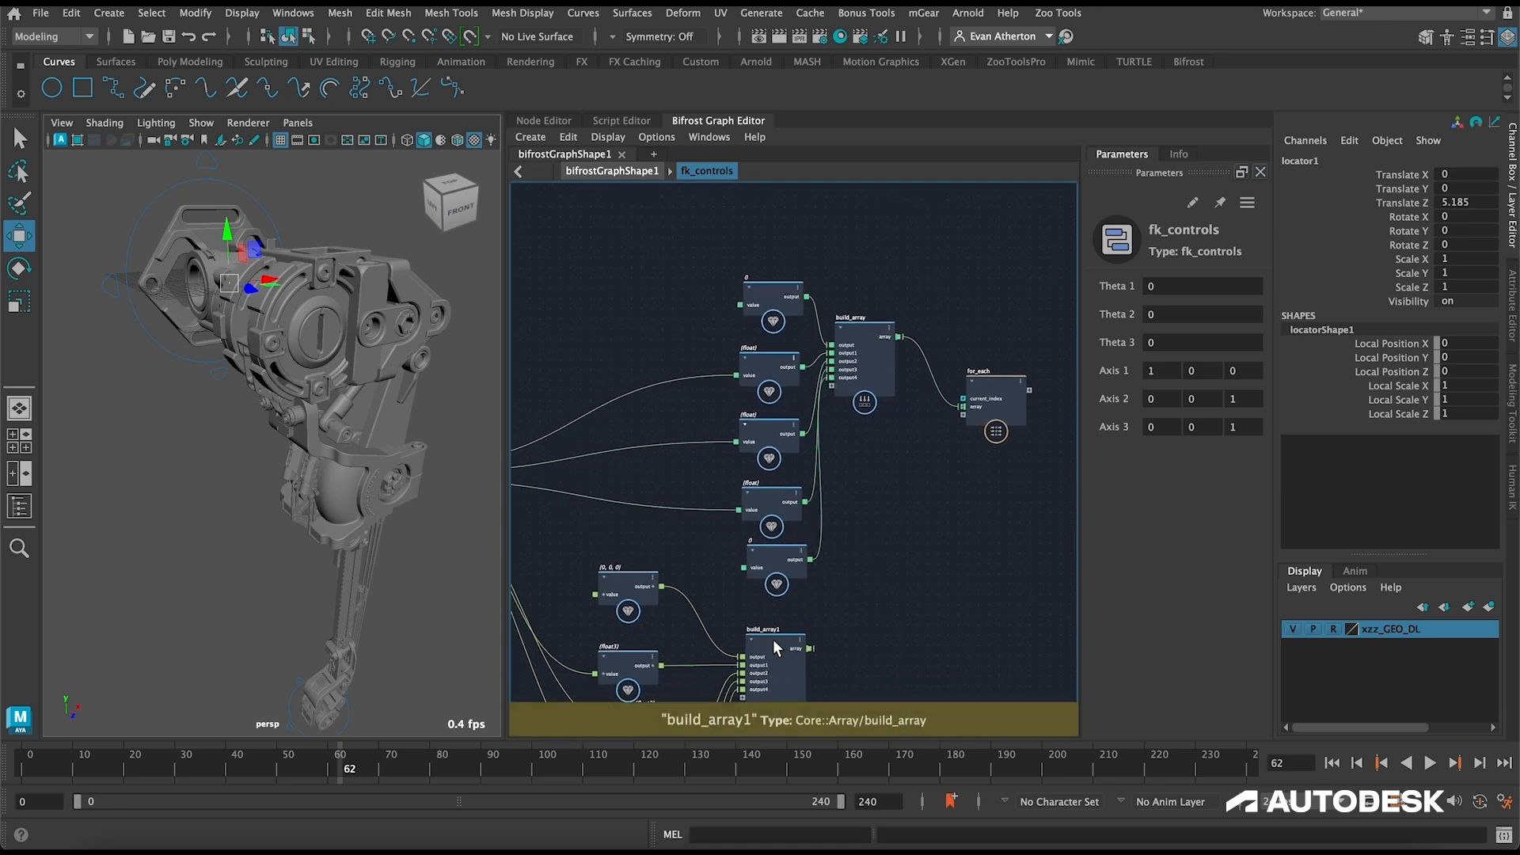
middle_click_drag(900, 588, 868, 614, "alt")
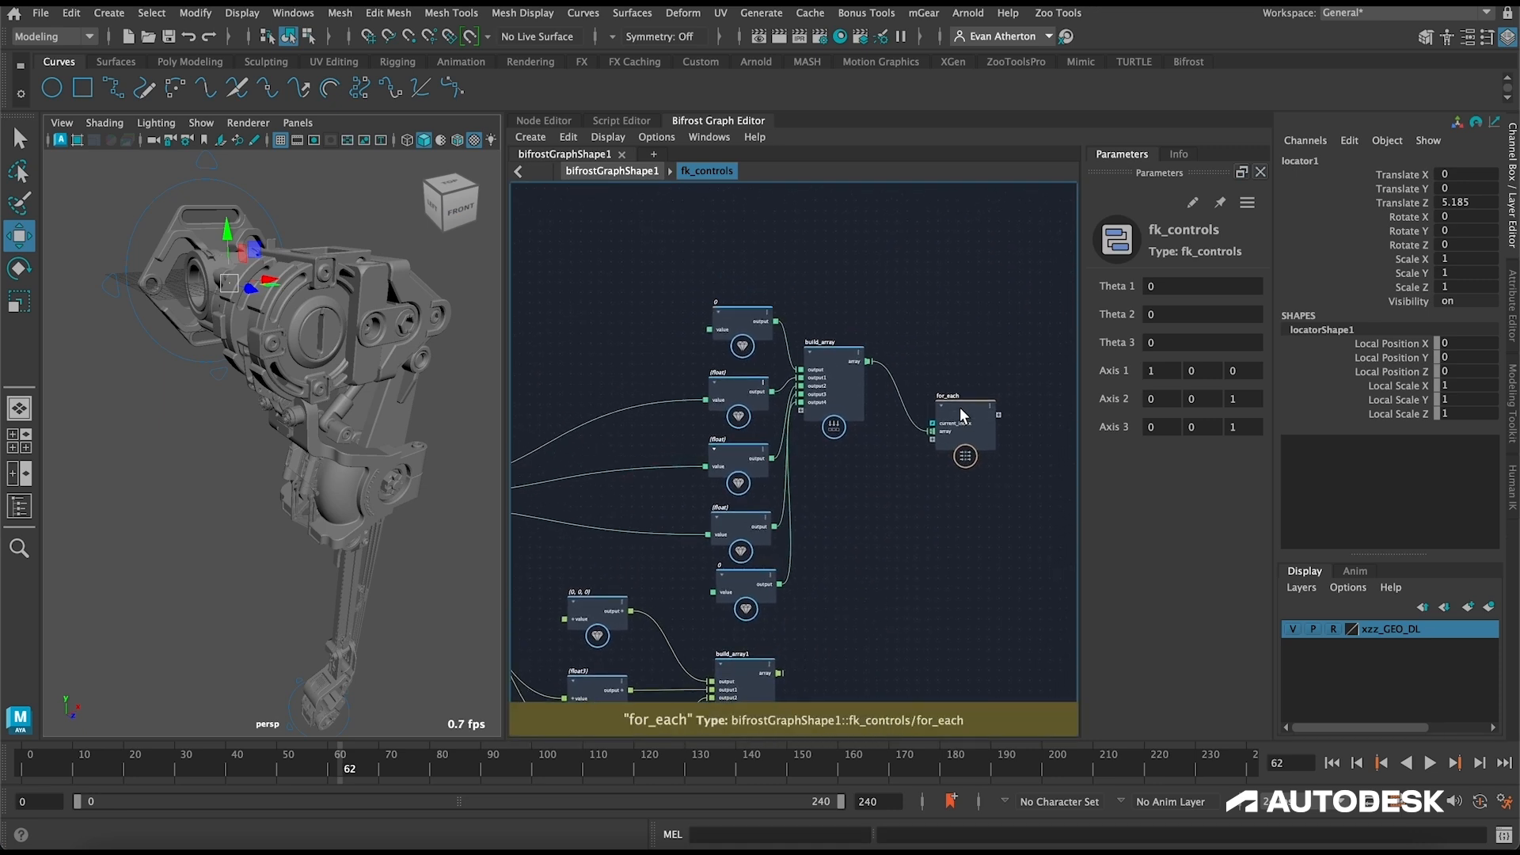
left_click_drag(959, 408, 1019, 385)
middle_click_drag(866, 530, 775, 565, "alt")
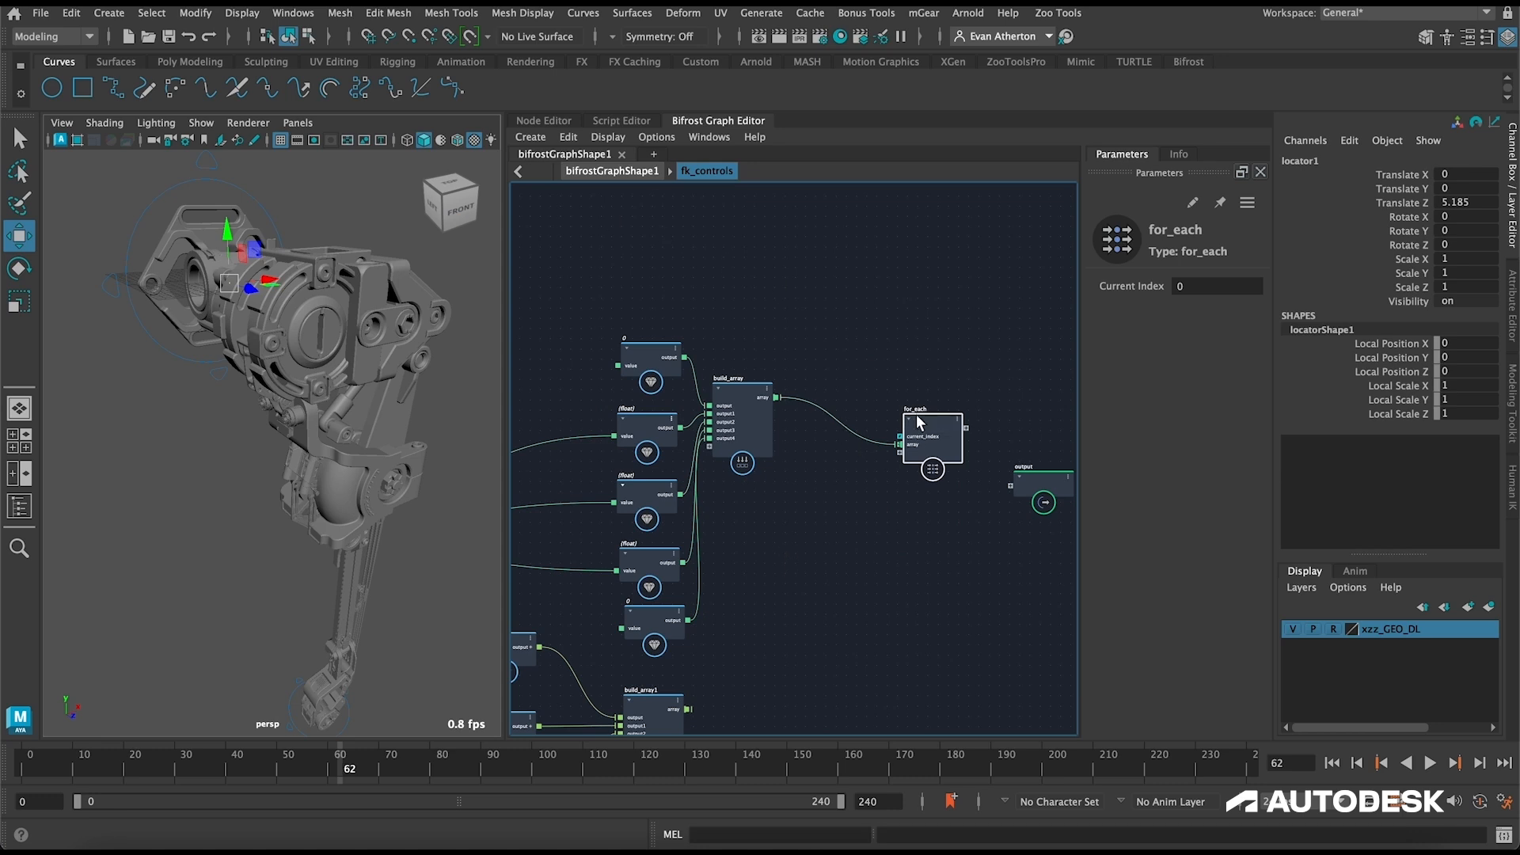
middle_click_drag(953, 332, 929, 330, "alt")
left_click_drag(909, 414, 840, 418)
Step: Connect the build_array1 node's array output to a new input port on the for_each node
double_click(839, 418)
middle_click_drag(739, 462, 854, 364, "alt")
left_click(707, 170)
left_click_drag(724, 510, 869, 258)
scroll(880, 297, "up", 3)
middle_click_drag(913, 255, 926, 581, "alt")
scroll(926, 581, "up", 3)
middle_click_drag(923, 420, 879, 340, "alt")
scroll(880, 396, "up", 3)
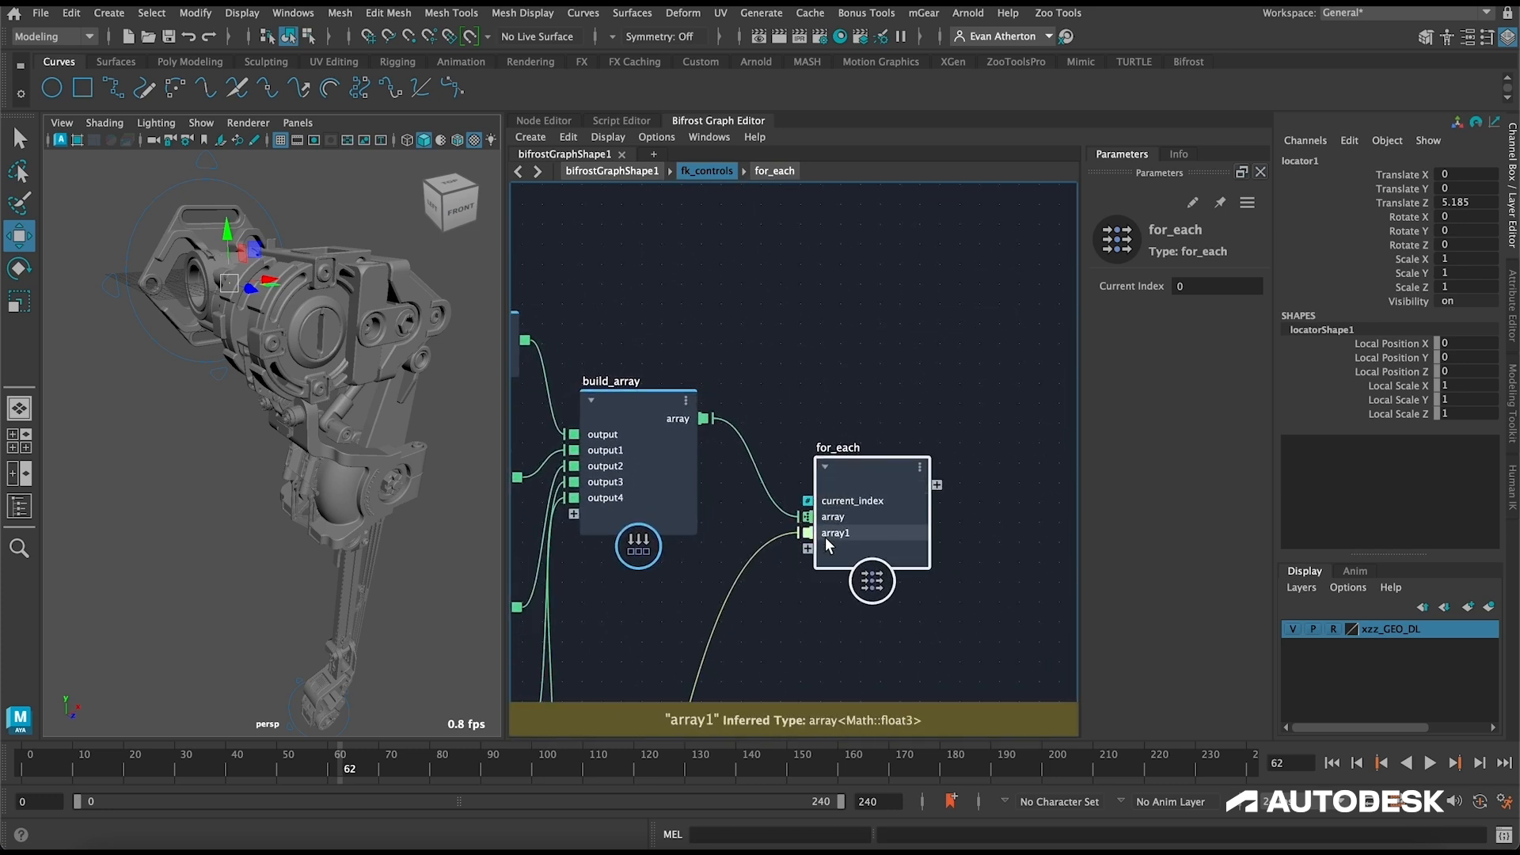
Step: Rename the for_each node's array port to rotation and its array1 port to axis
right_click(835, 516)
left_click(877, 524)
type("re")
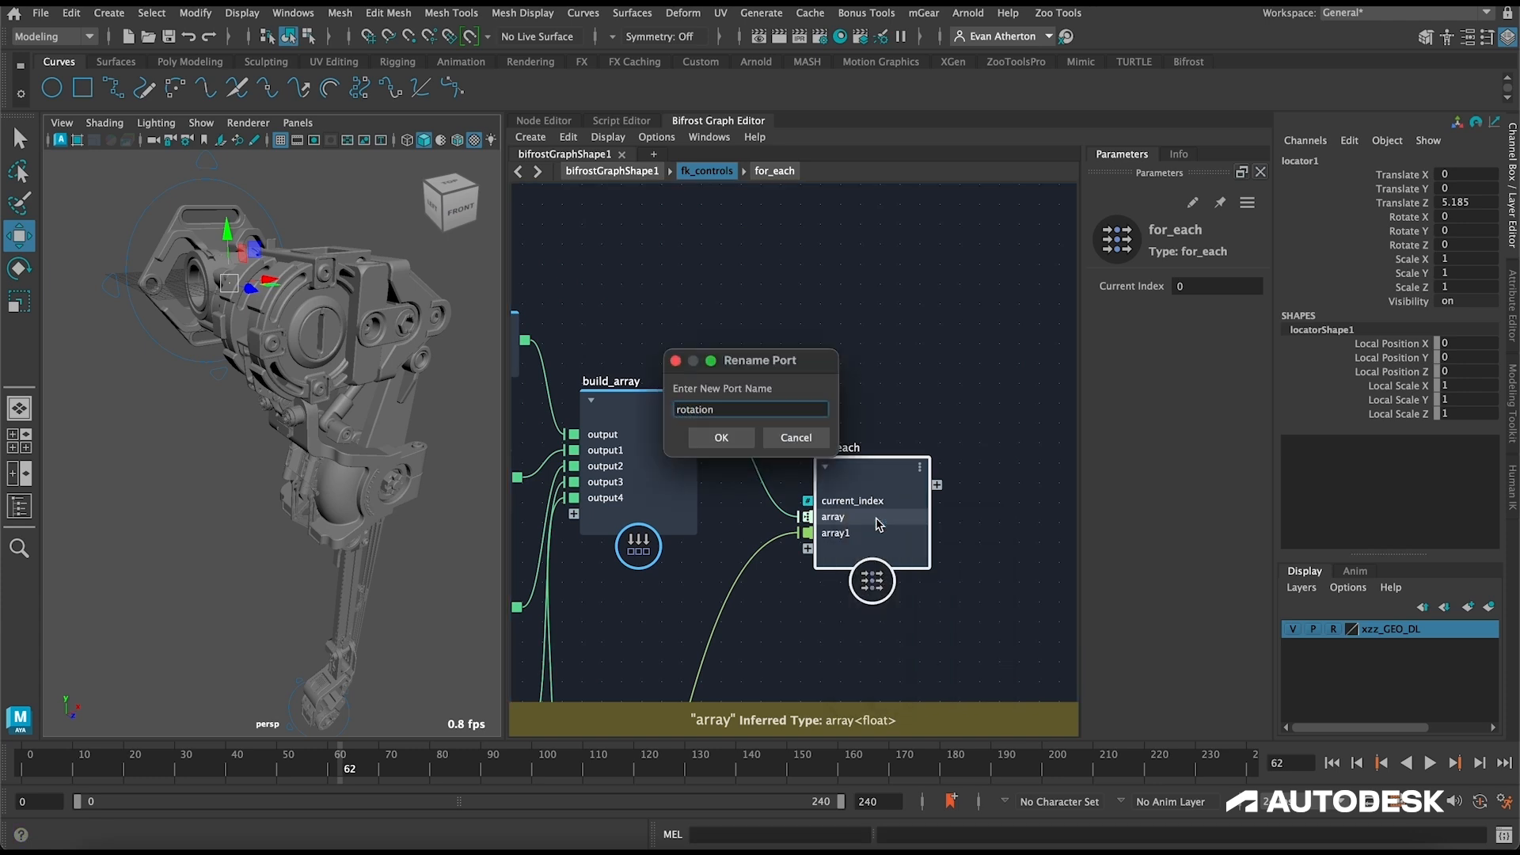
key("Return")
right_click(835, 533)
left_click(871, 540)
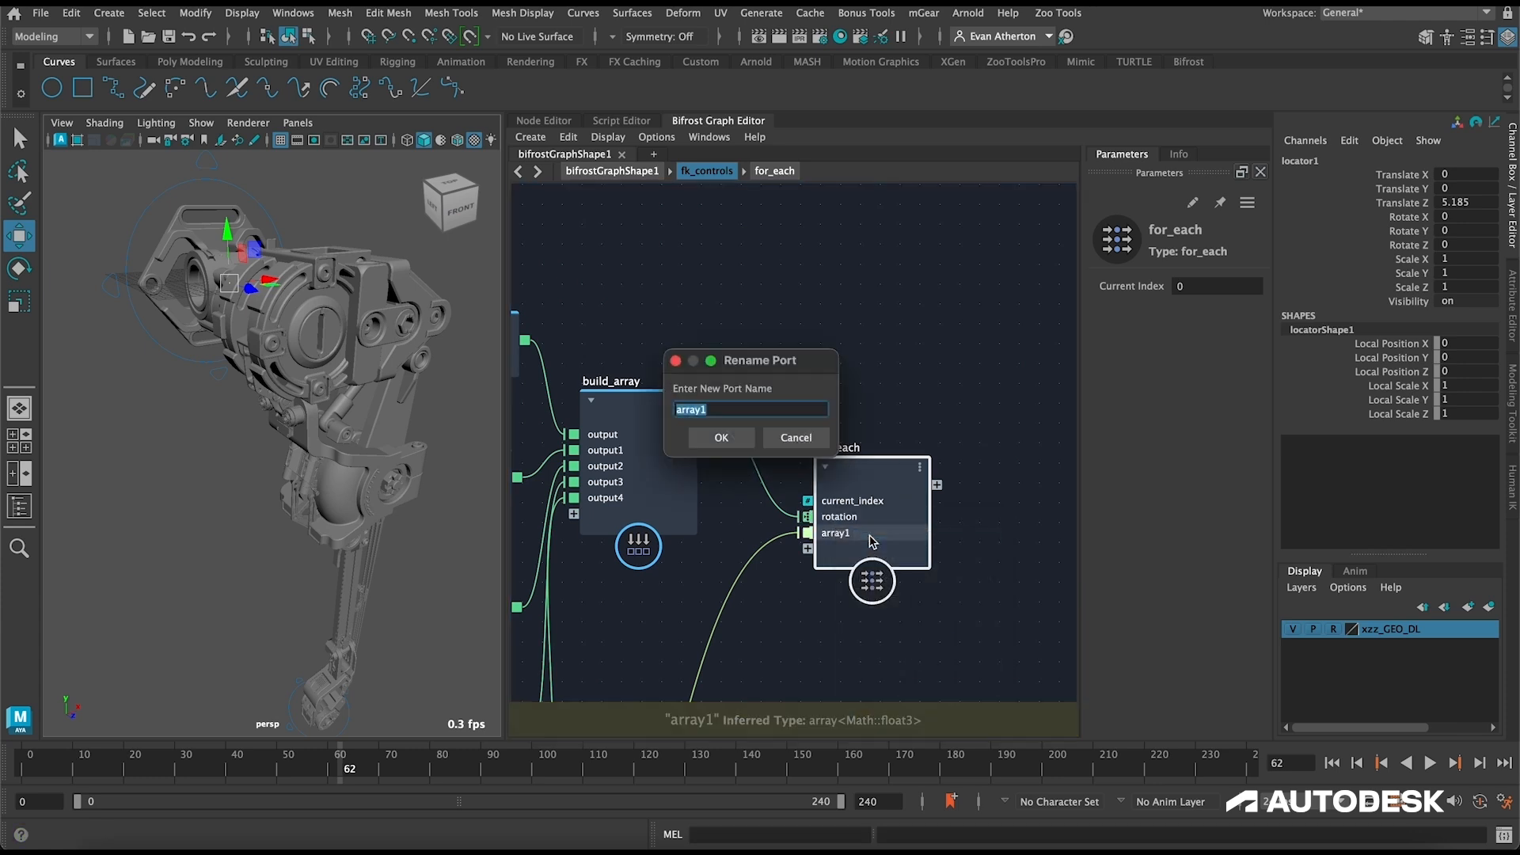
type("axis")
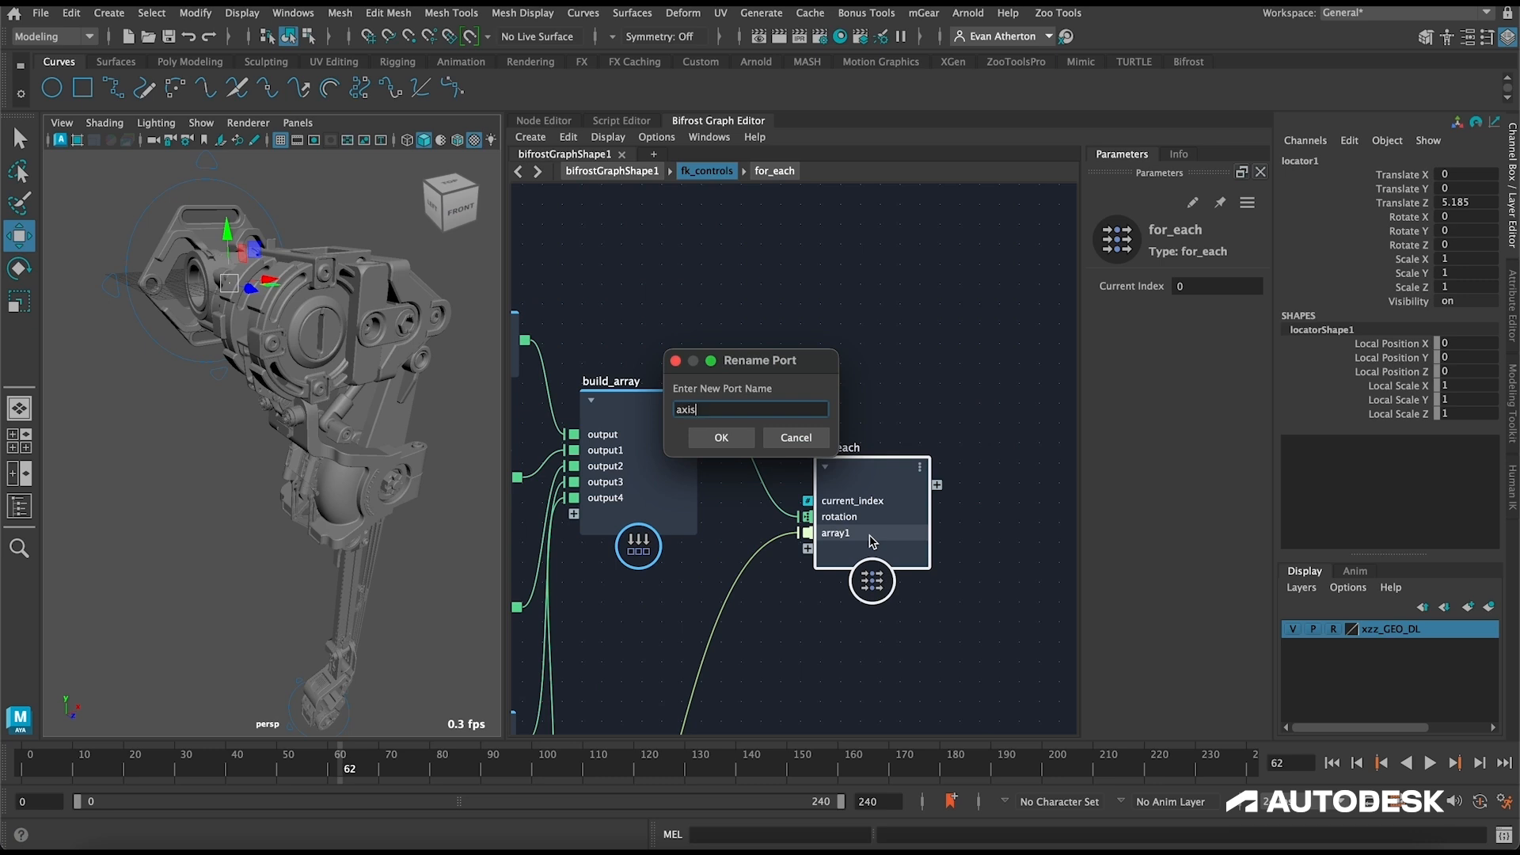
key("Return")
Step: Open the for_each compound and make its axis input an iterated port like rotation
double_click(853, 462)
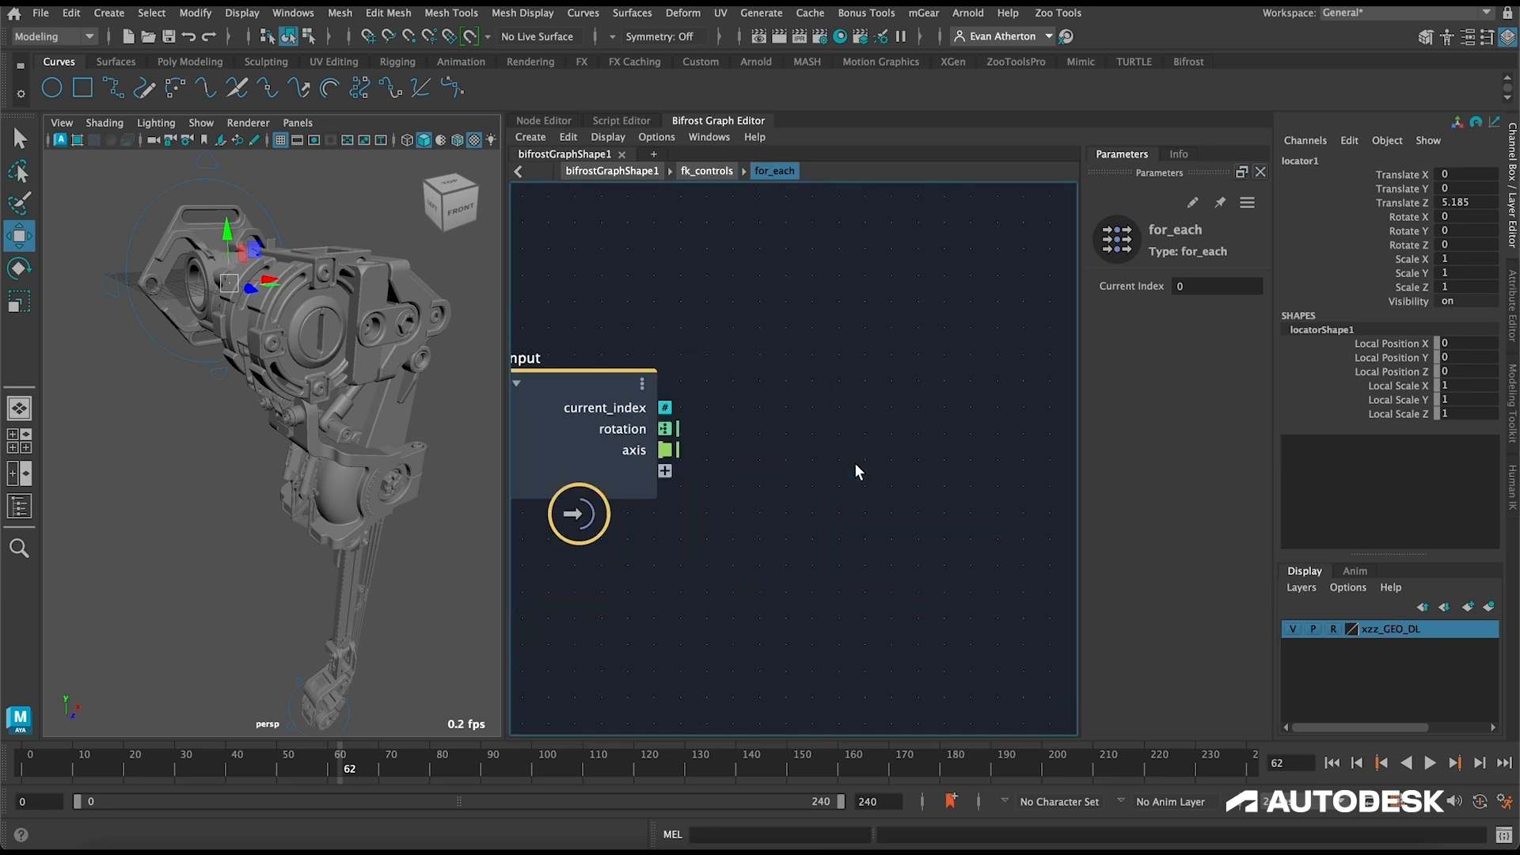
right_click(654, 448)
mouse_move(823, 671)
left_click(903, 666)
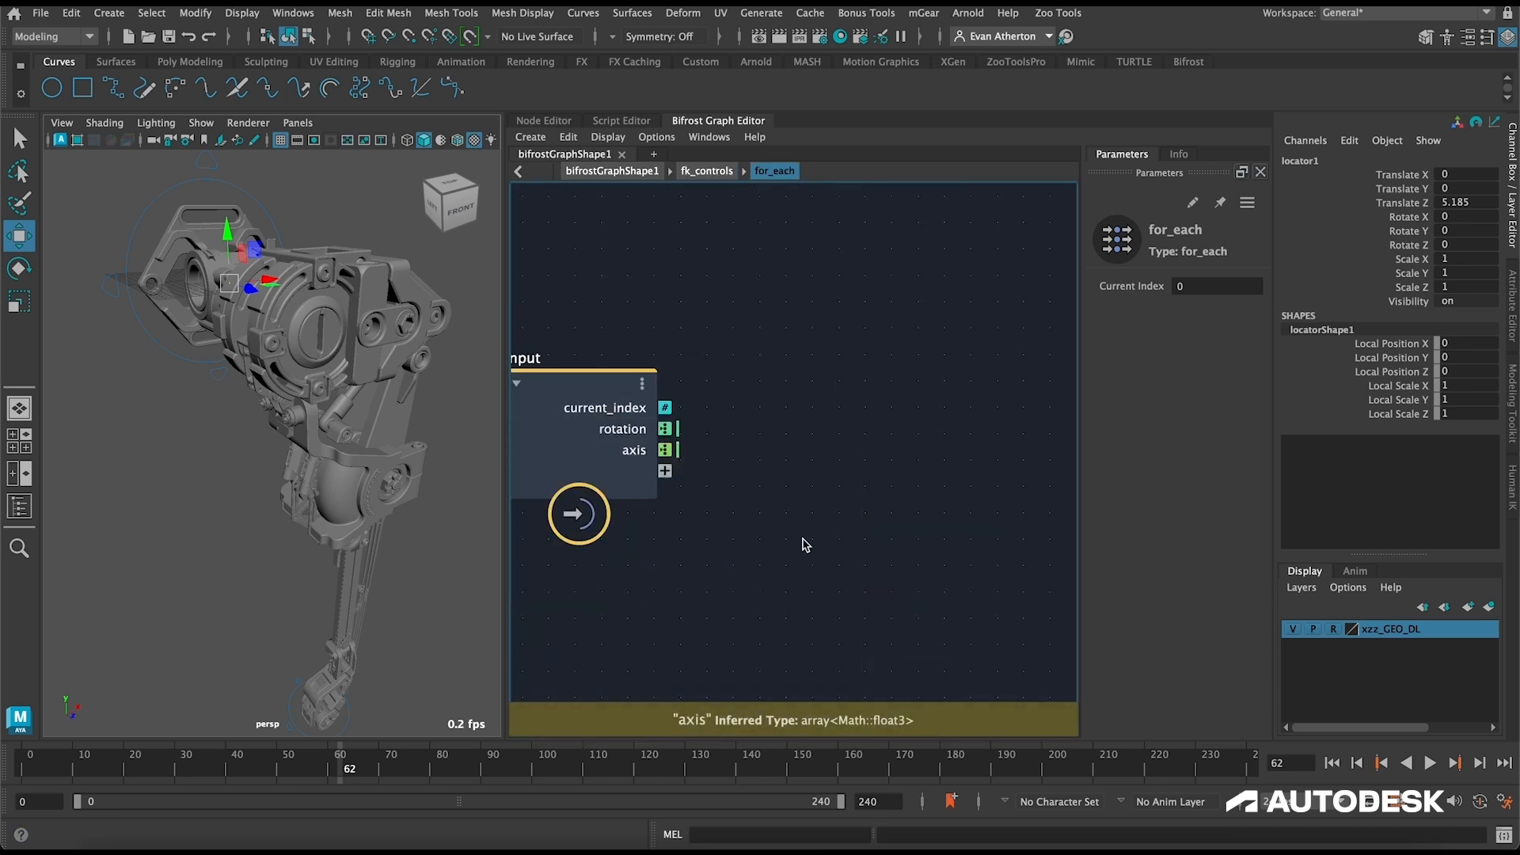
Step: Add a degrees_to_radians node inside for_each and connect the input's rotation port to its degrees port
key("a")
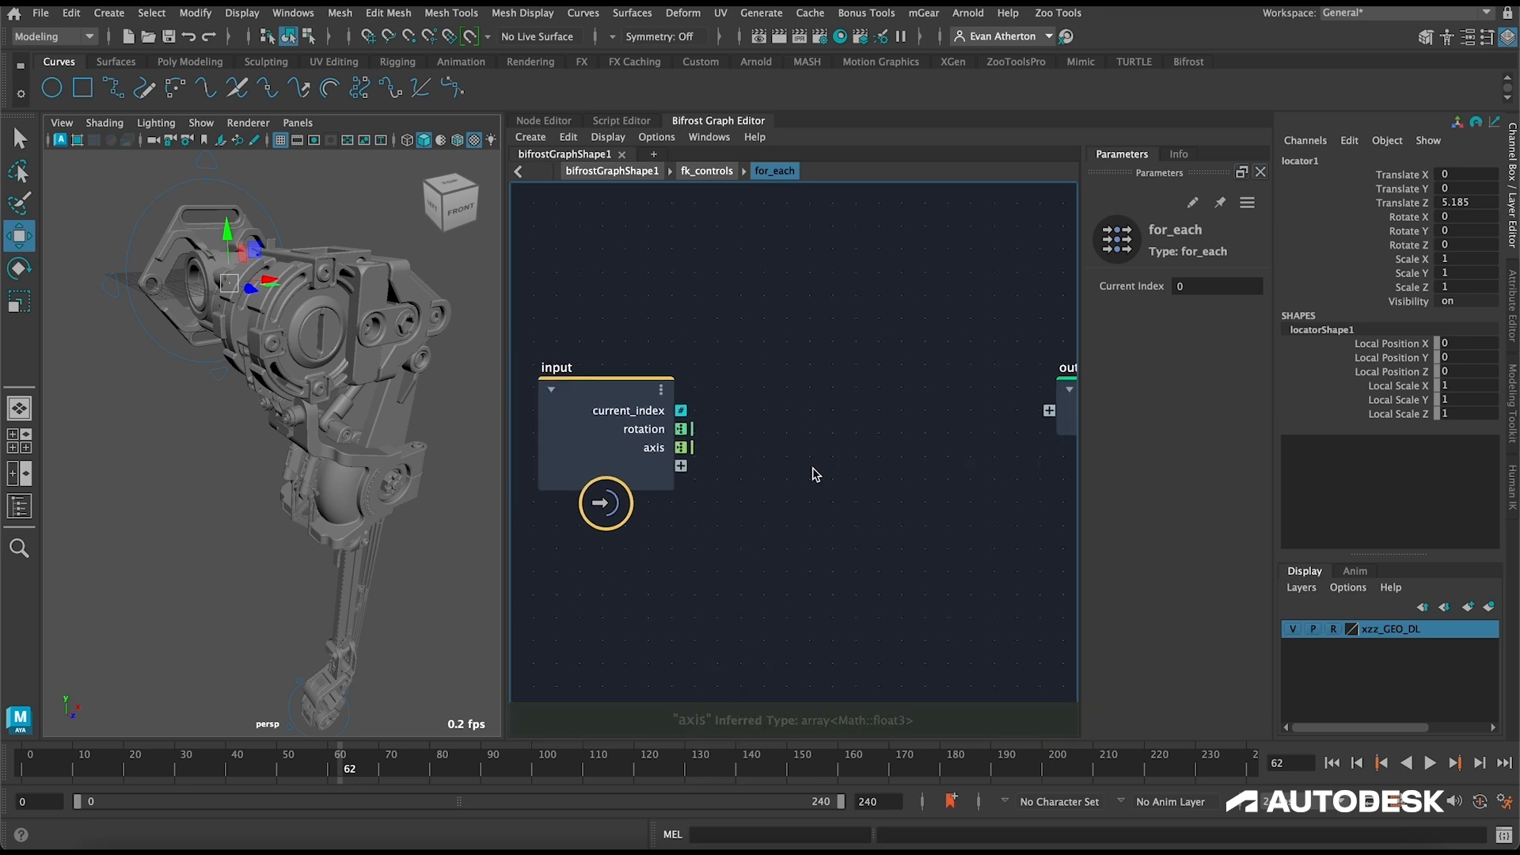
key("Tab")
type("deg")
key("Down")
key("Down")
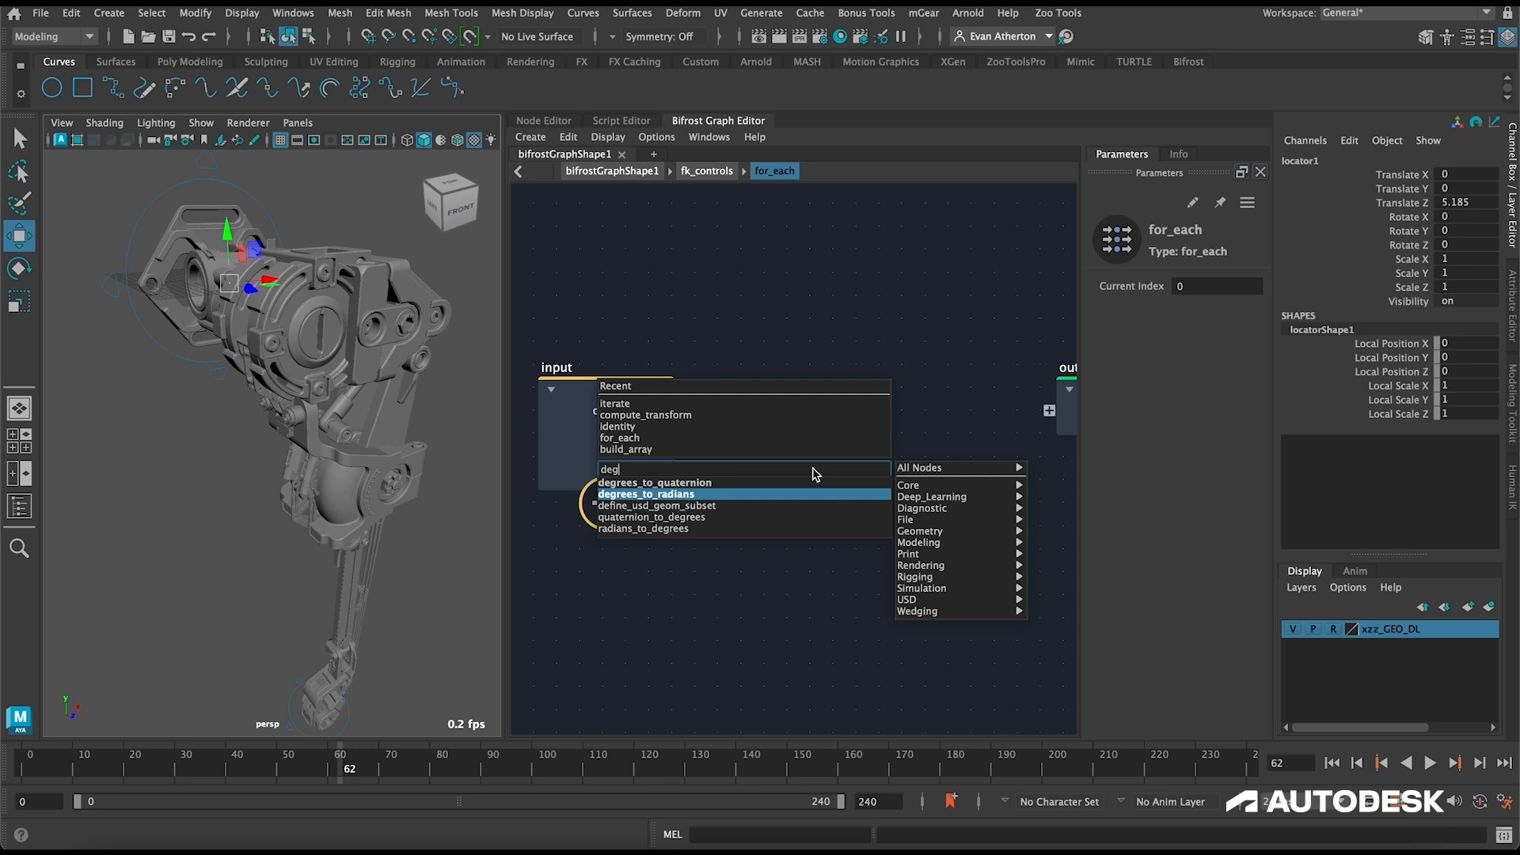
key("Return")
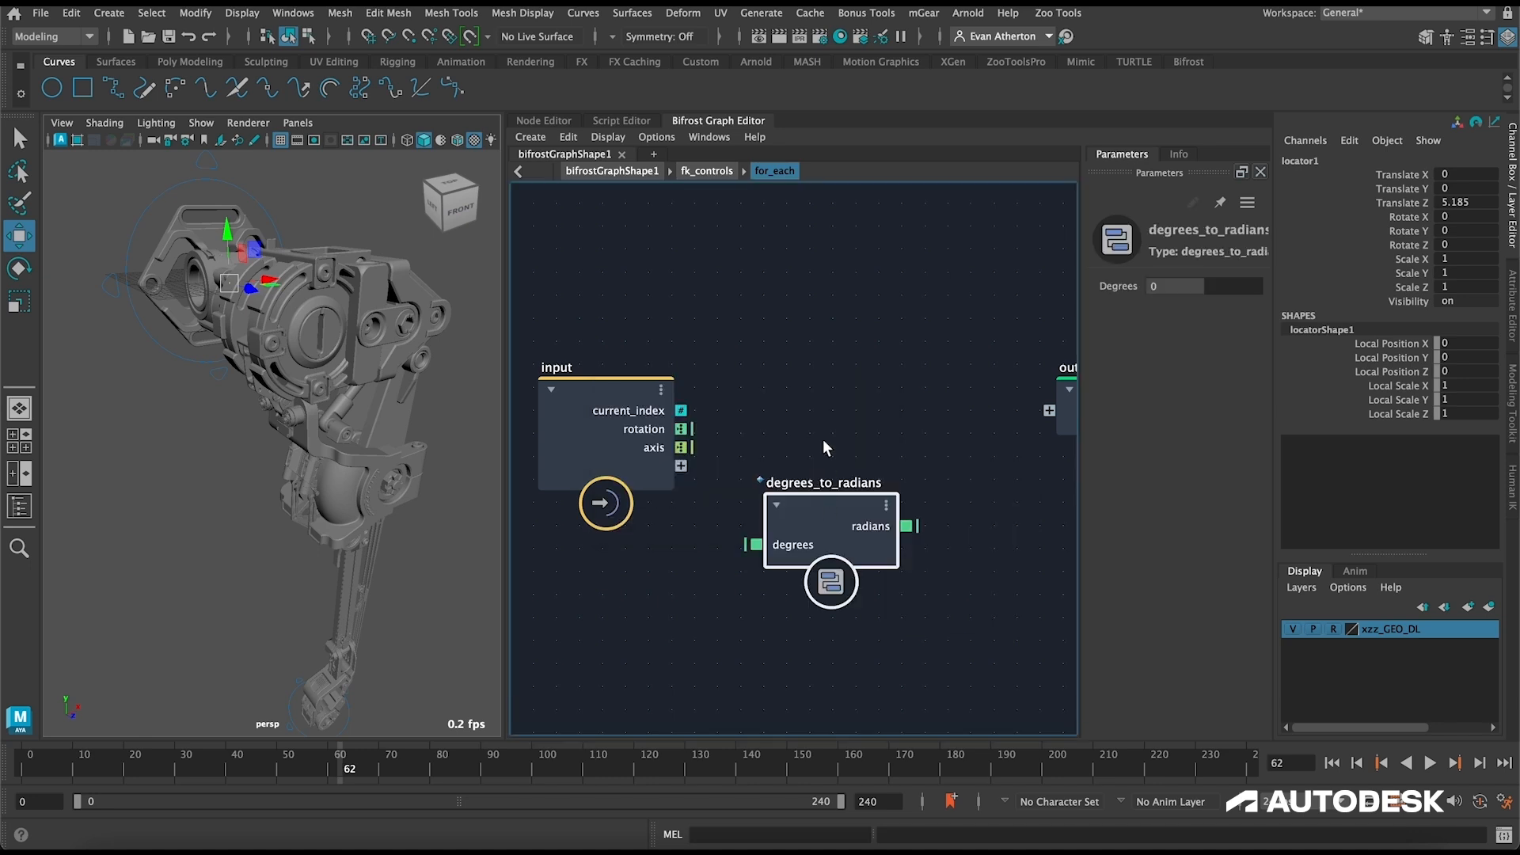
key("a")
left_click_drag(785, 504, 805, 428)
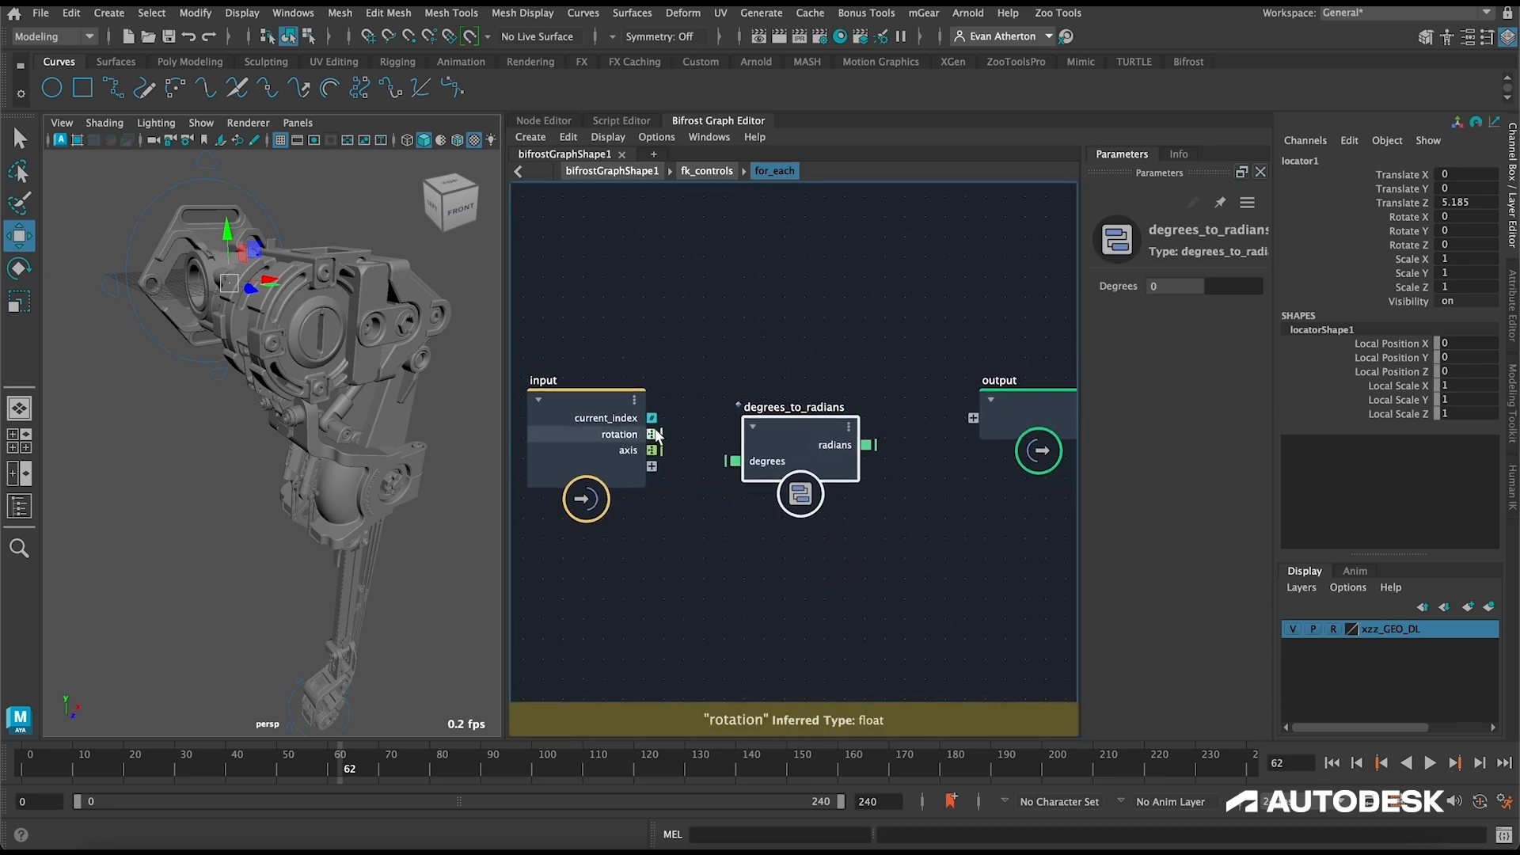
left_click_drag(662, 434, 733, 461)
key("a")
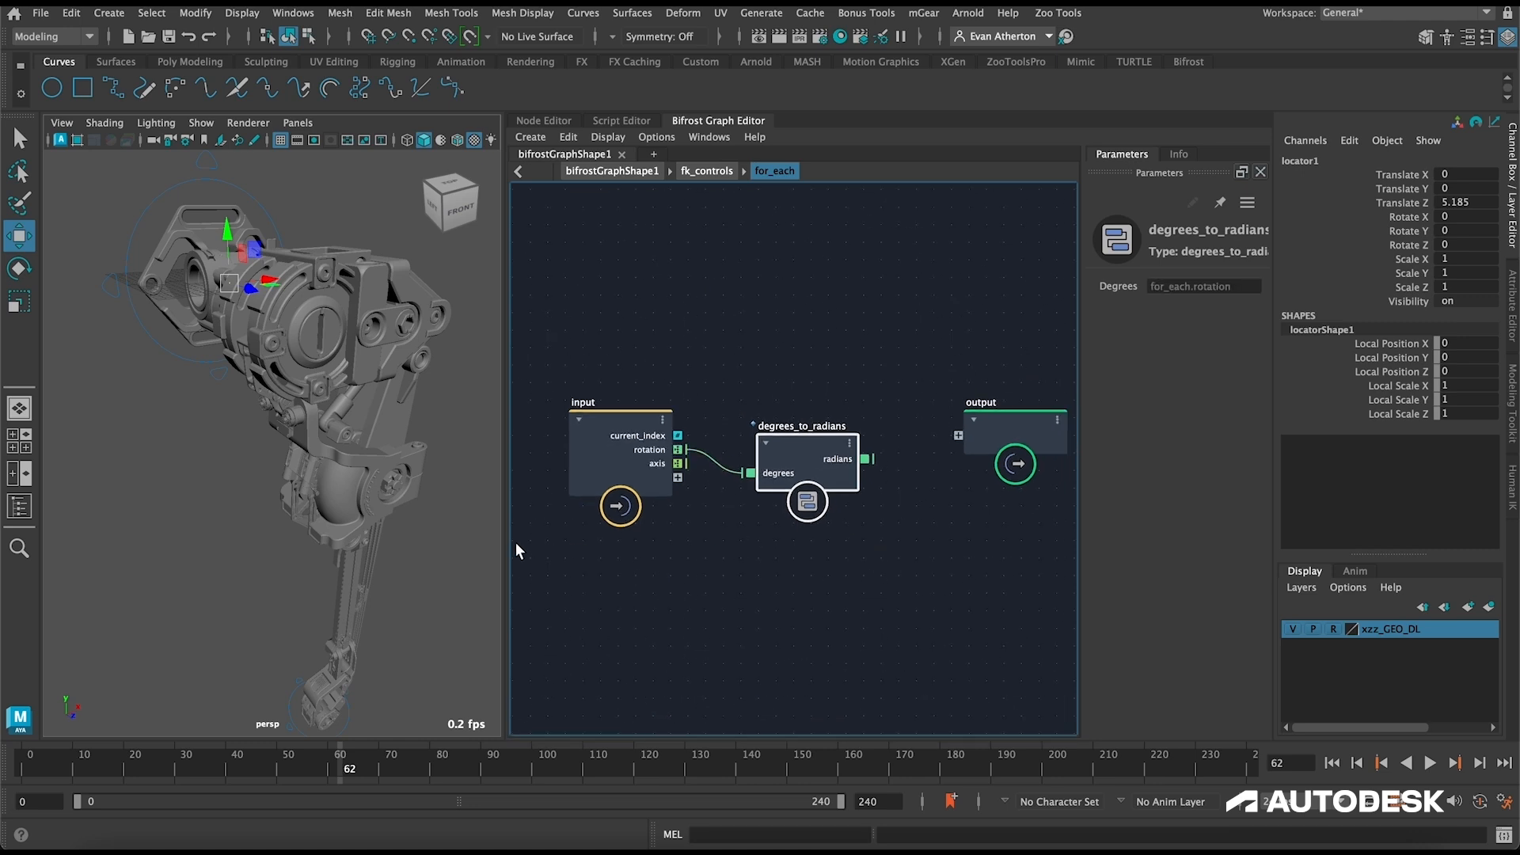
Step: Widen the graph editor, add an axis_angle_to_quaternion node and feed it the converted radians and the input's axis
left_click_drag(507, 543, 277, 485)
left_click(749, 475)
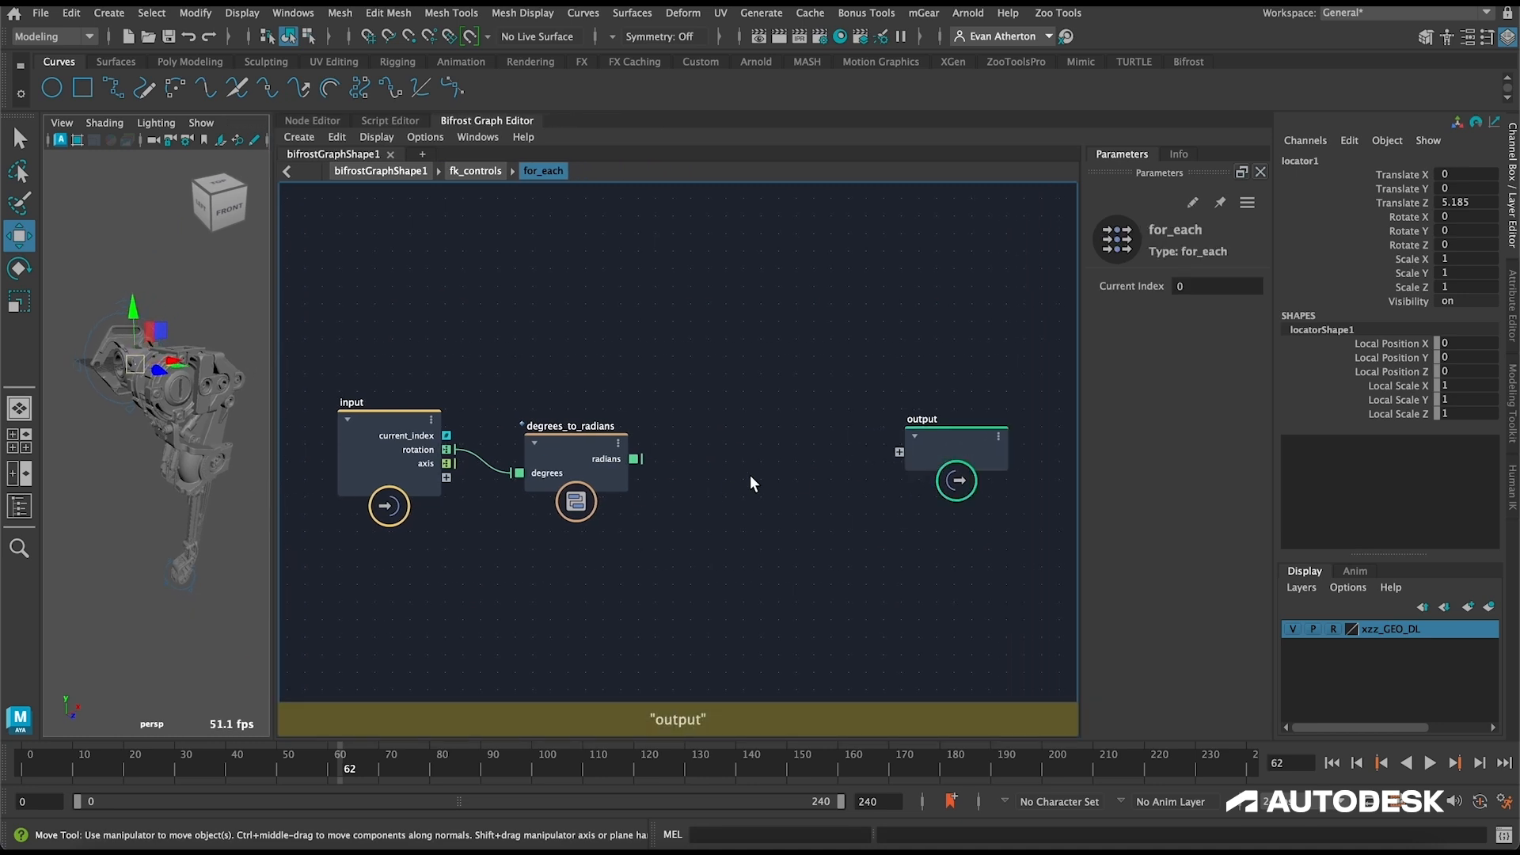
key("Tab")
type("axis")
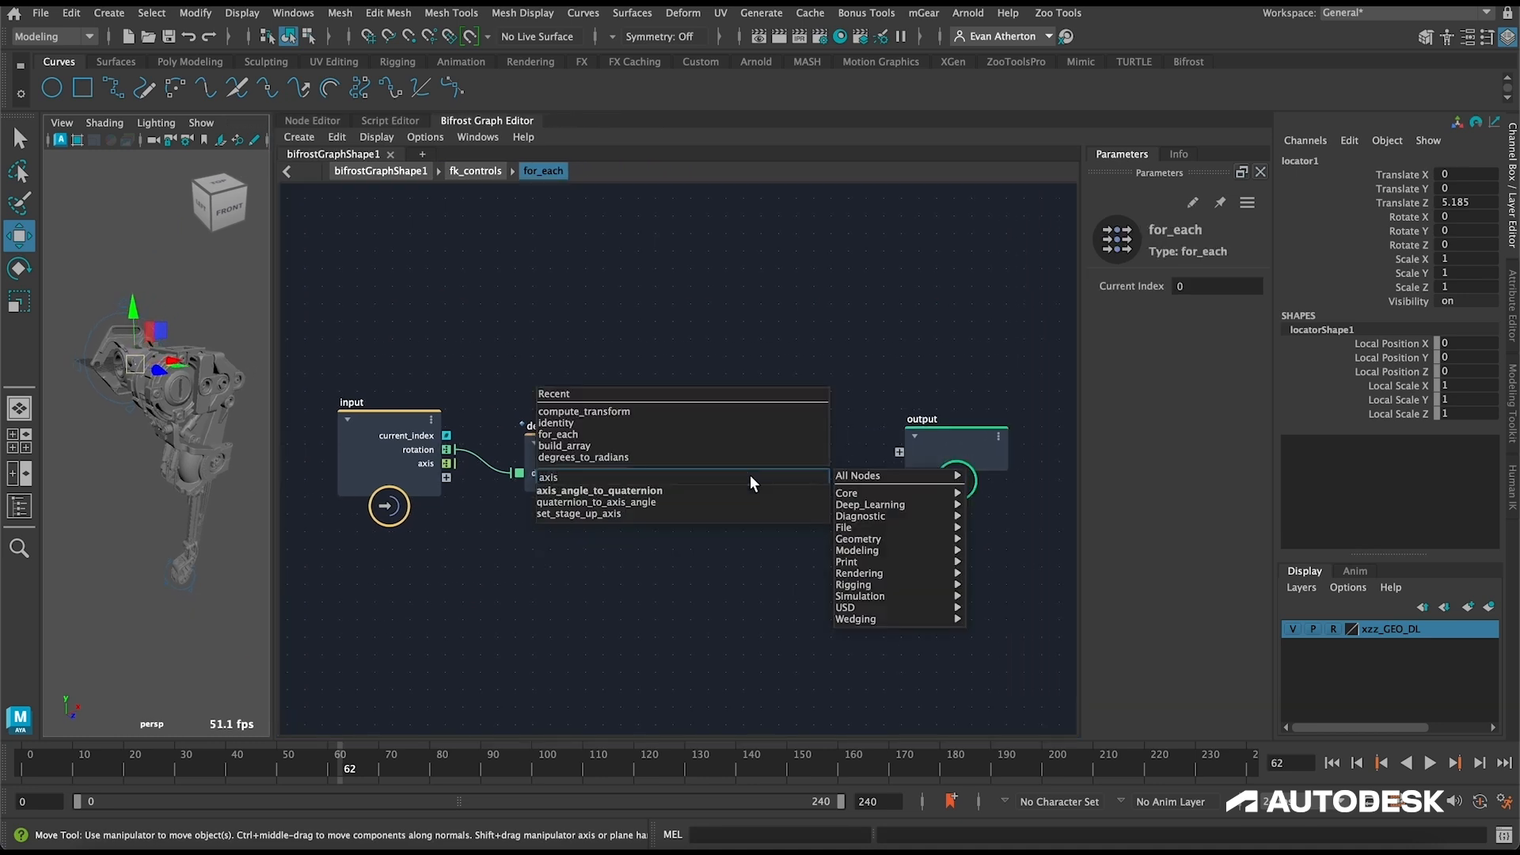
key("Return")
left_click_drag(754, 494, 744, 449)
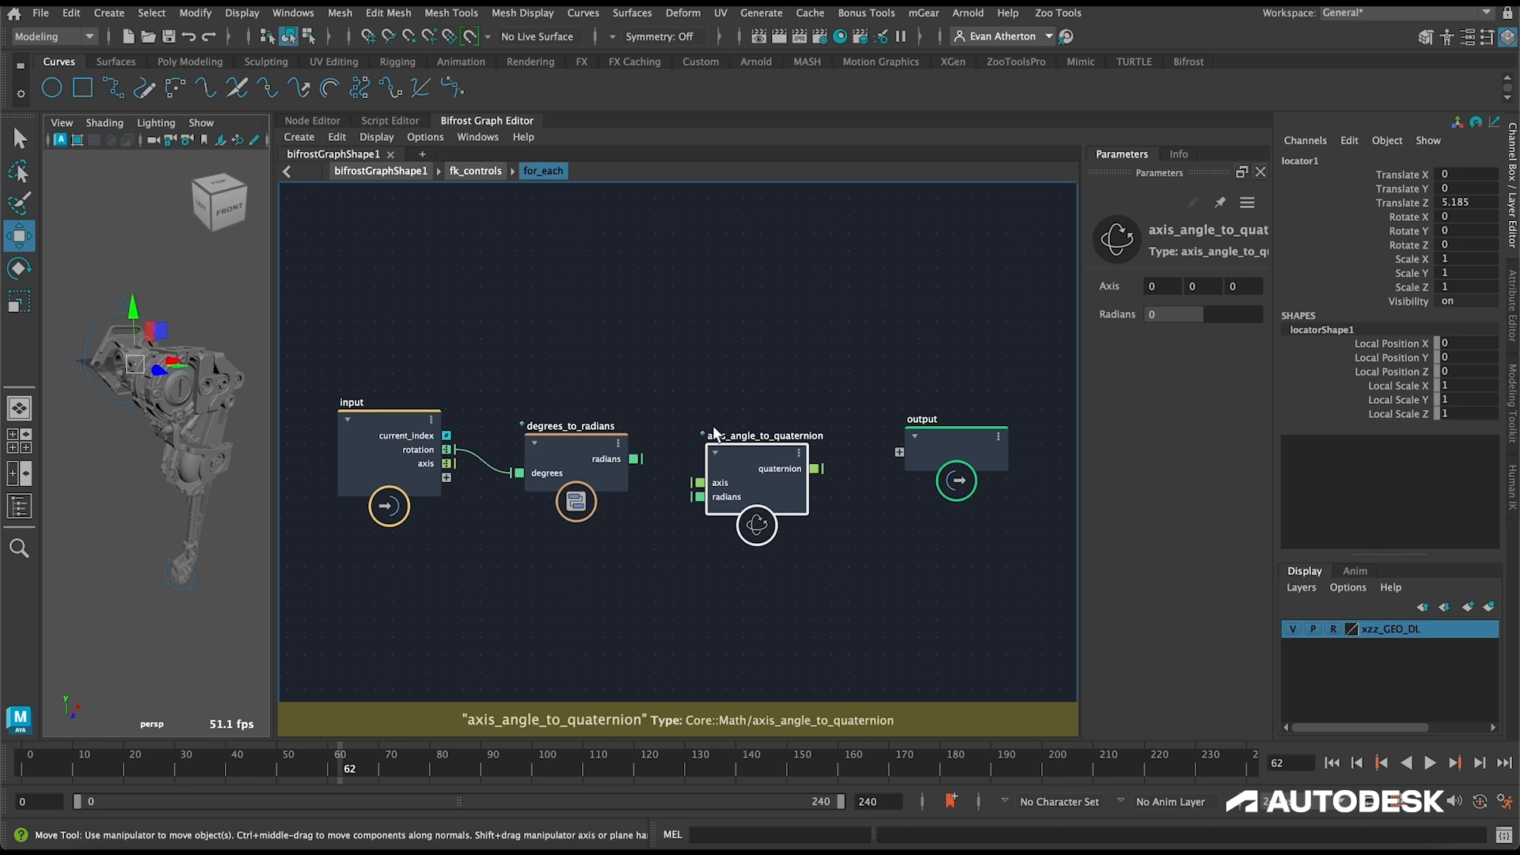
left_click_drag(635, 459, 701, 497)
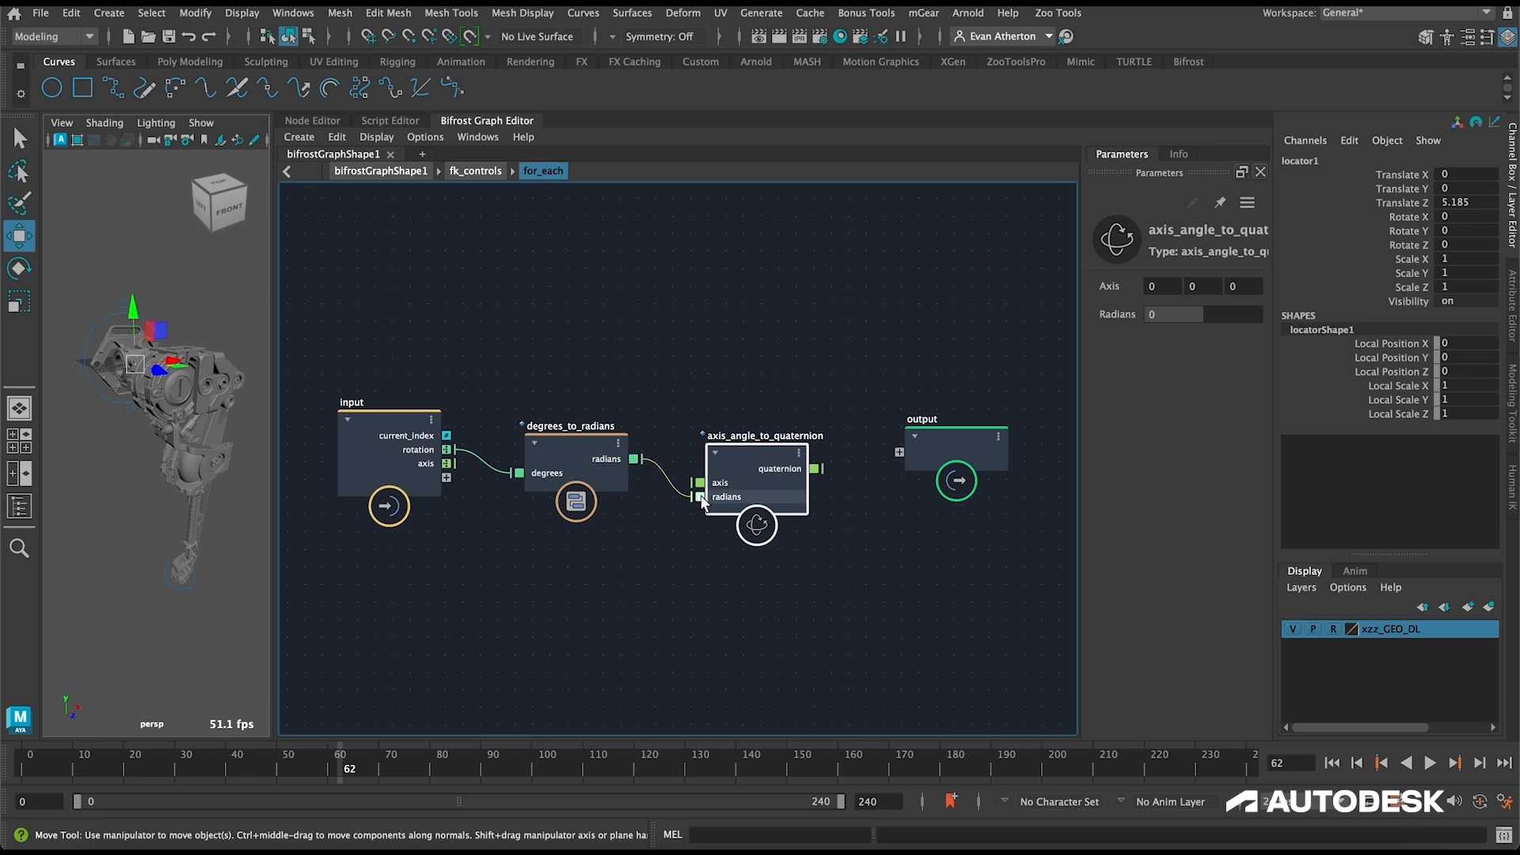
left_click_drag(446, 464, 699, 483)
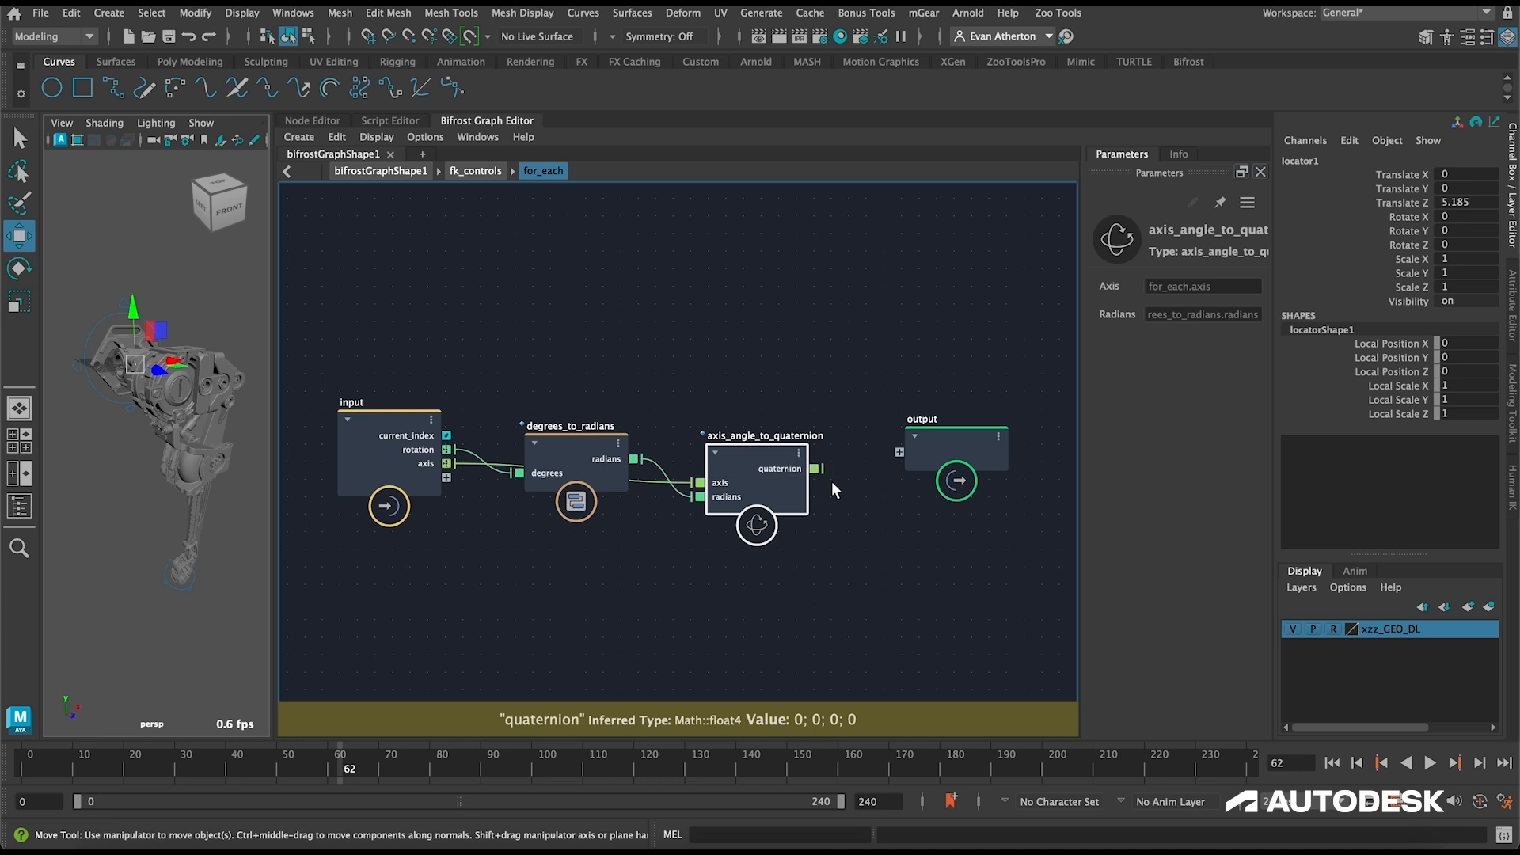
Step: Add an SRT_to_matrix node and space it out between axis_angle_to_quaternion and the output node
left_click_drag(928, 447, 1010, 447)
left_click(903, 386)
key("Tab")
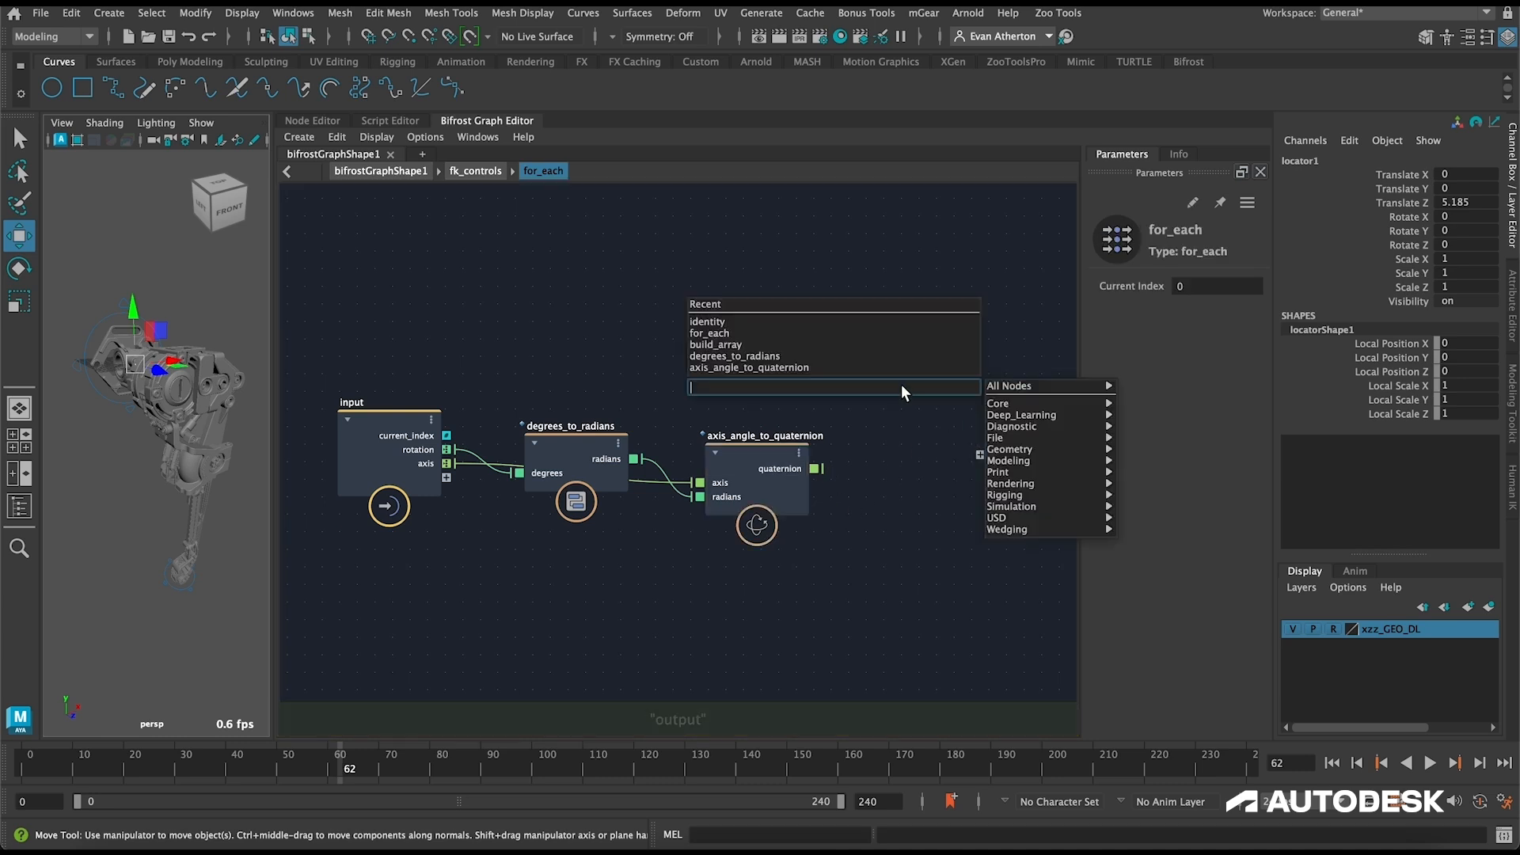
type("srt")
key("Down")
key("Return")
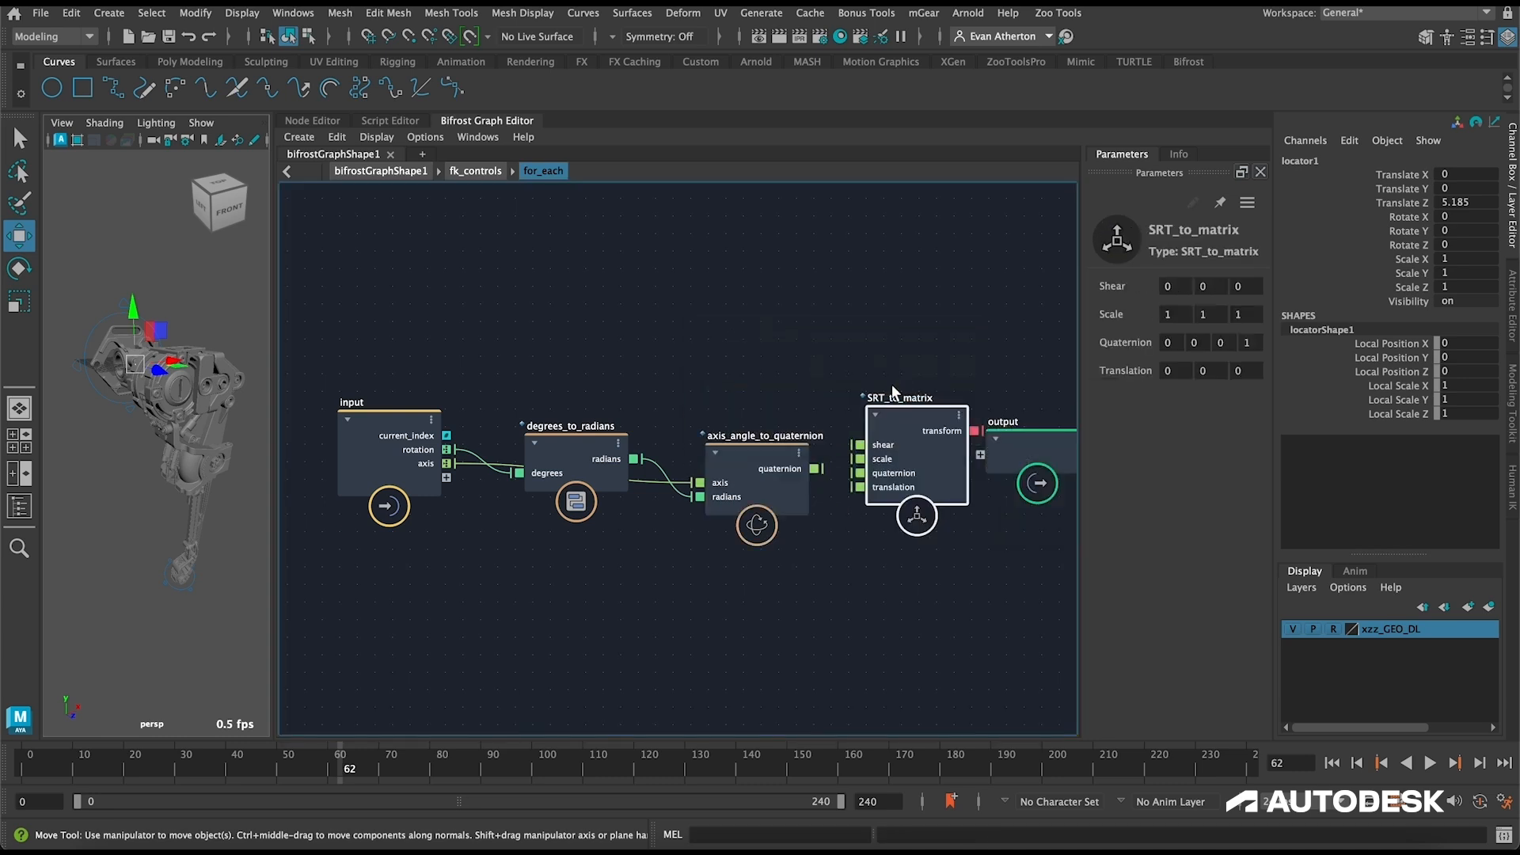
middle_click_drag(861, 336, 709, 304, "alt")
left_click_drag(902, 420, 1011, 423)
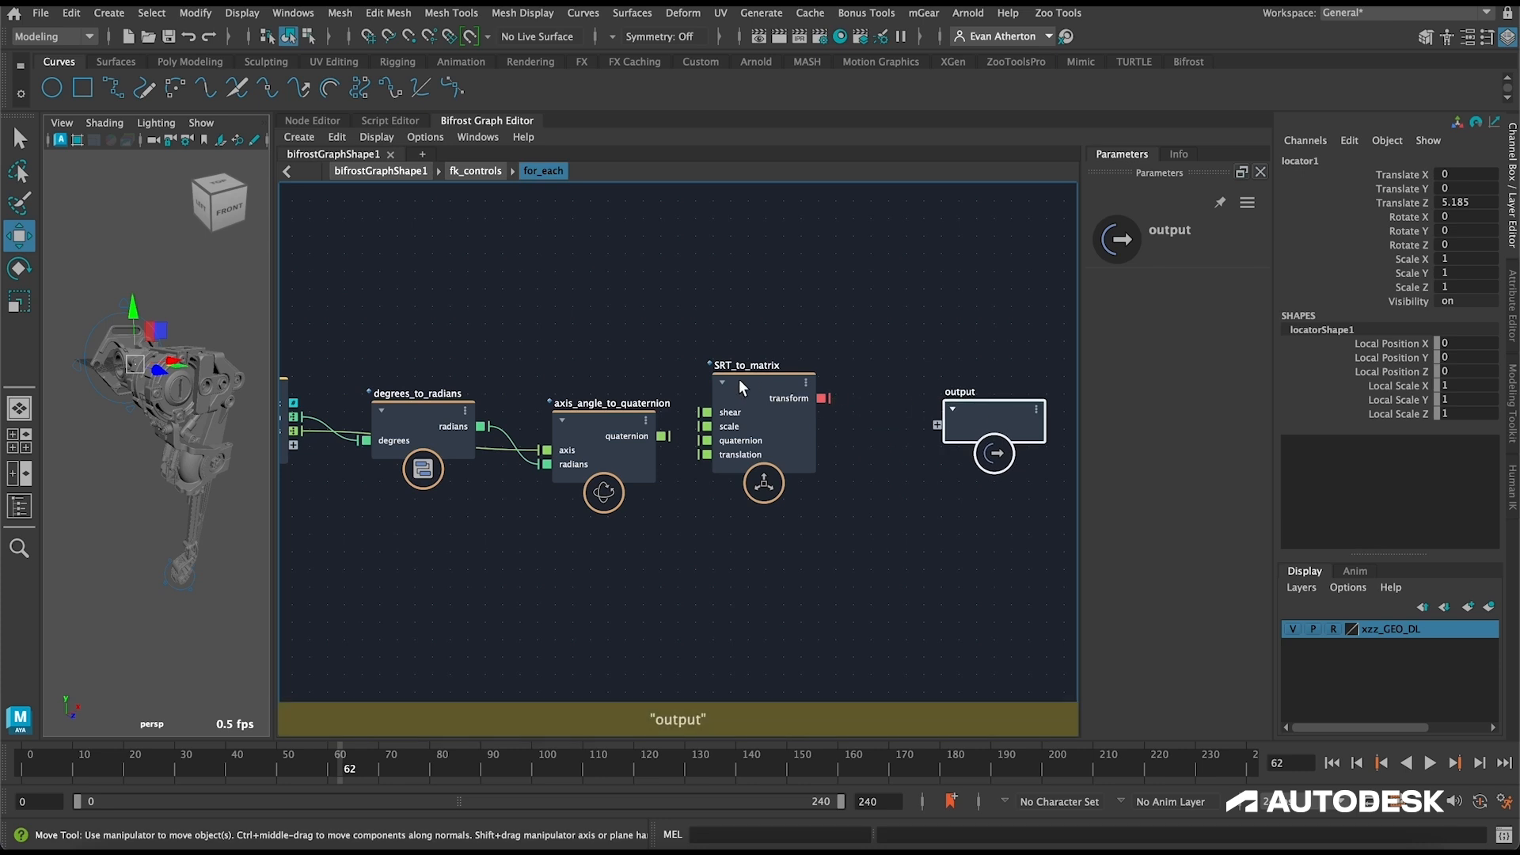
left_click_drag(739, 380, 776, 398)
Step: Connect axis_angle_to_quaternion's quaternion output to SRT_to_matrix, and the matrix node's transform to the output node
left_click_drag(663, 435, 780, 457)
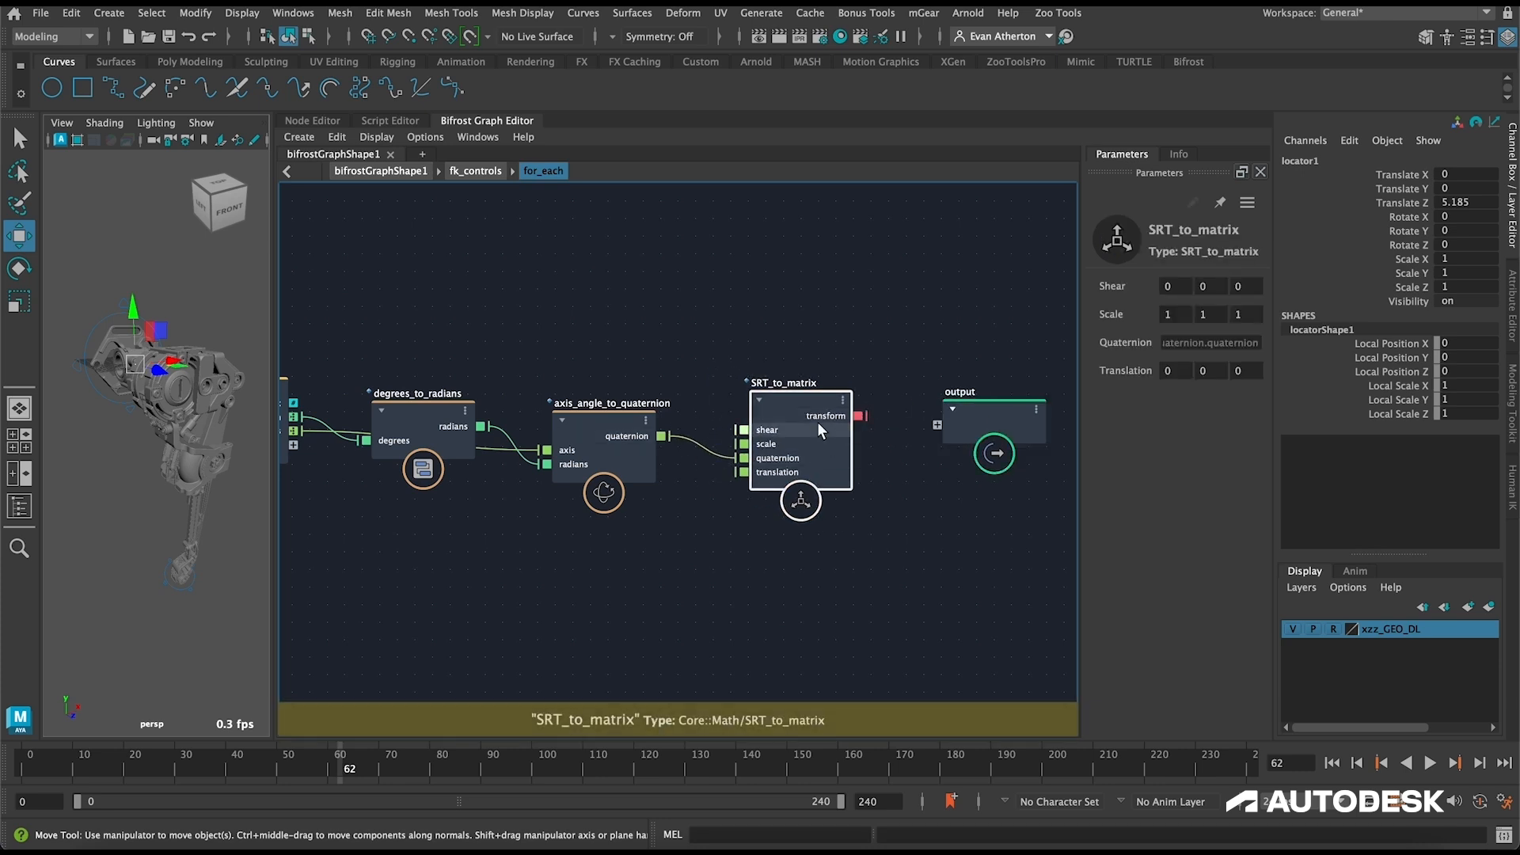
left_click_drag(860, 415, 935, 424)
left_click(443, 192)
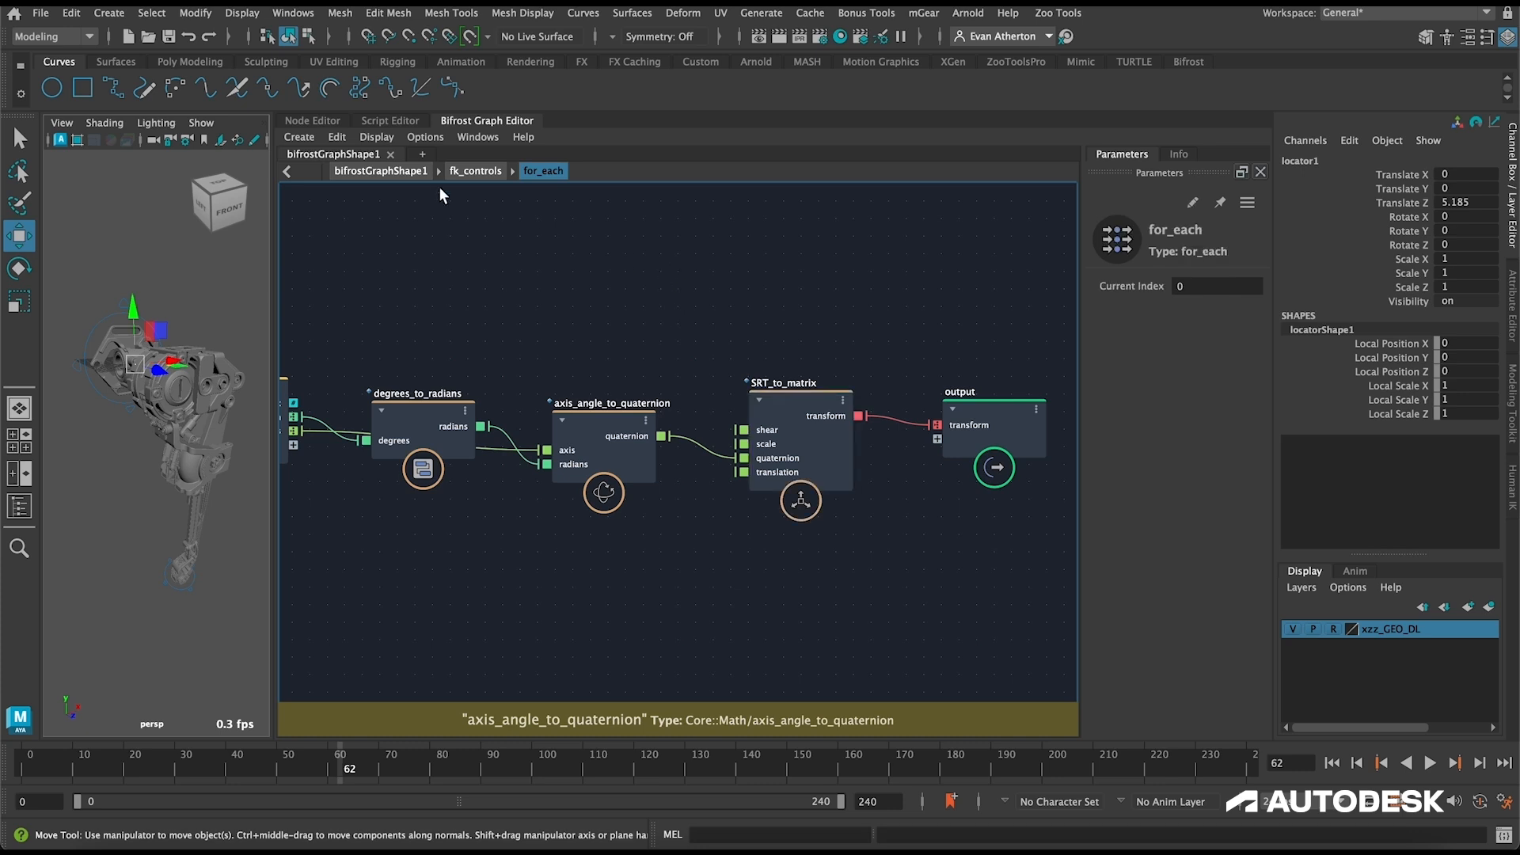
Step: Return to the fk_controls graph and connect the for_each node's transform to the output node
left_click(483, 171)
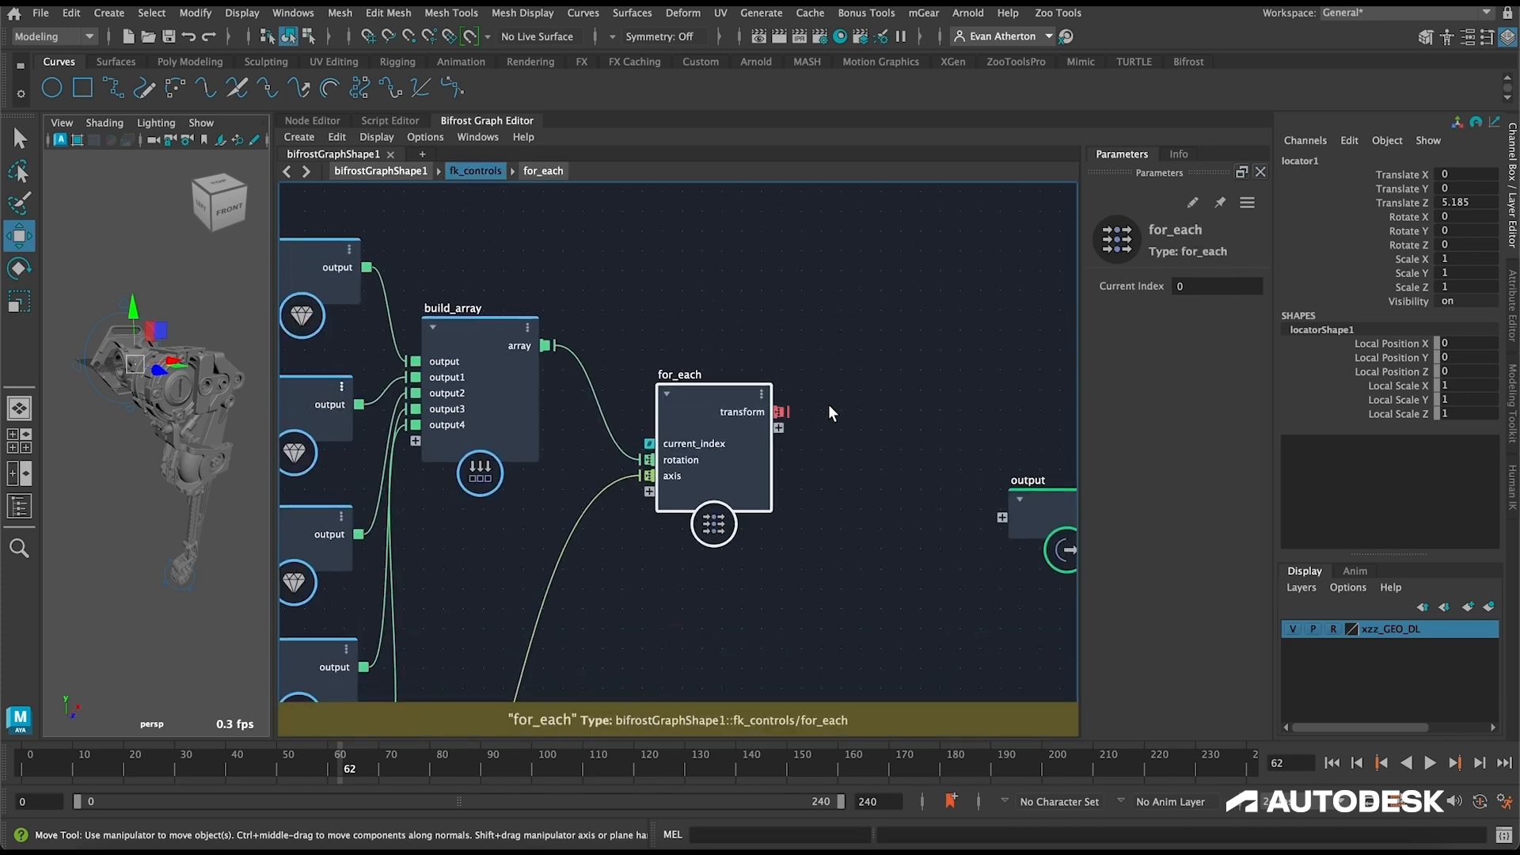
scroll(830, 411, "down", 4)
left_click_drag(794, 415, 918, 397)
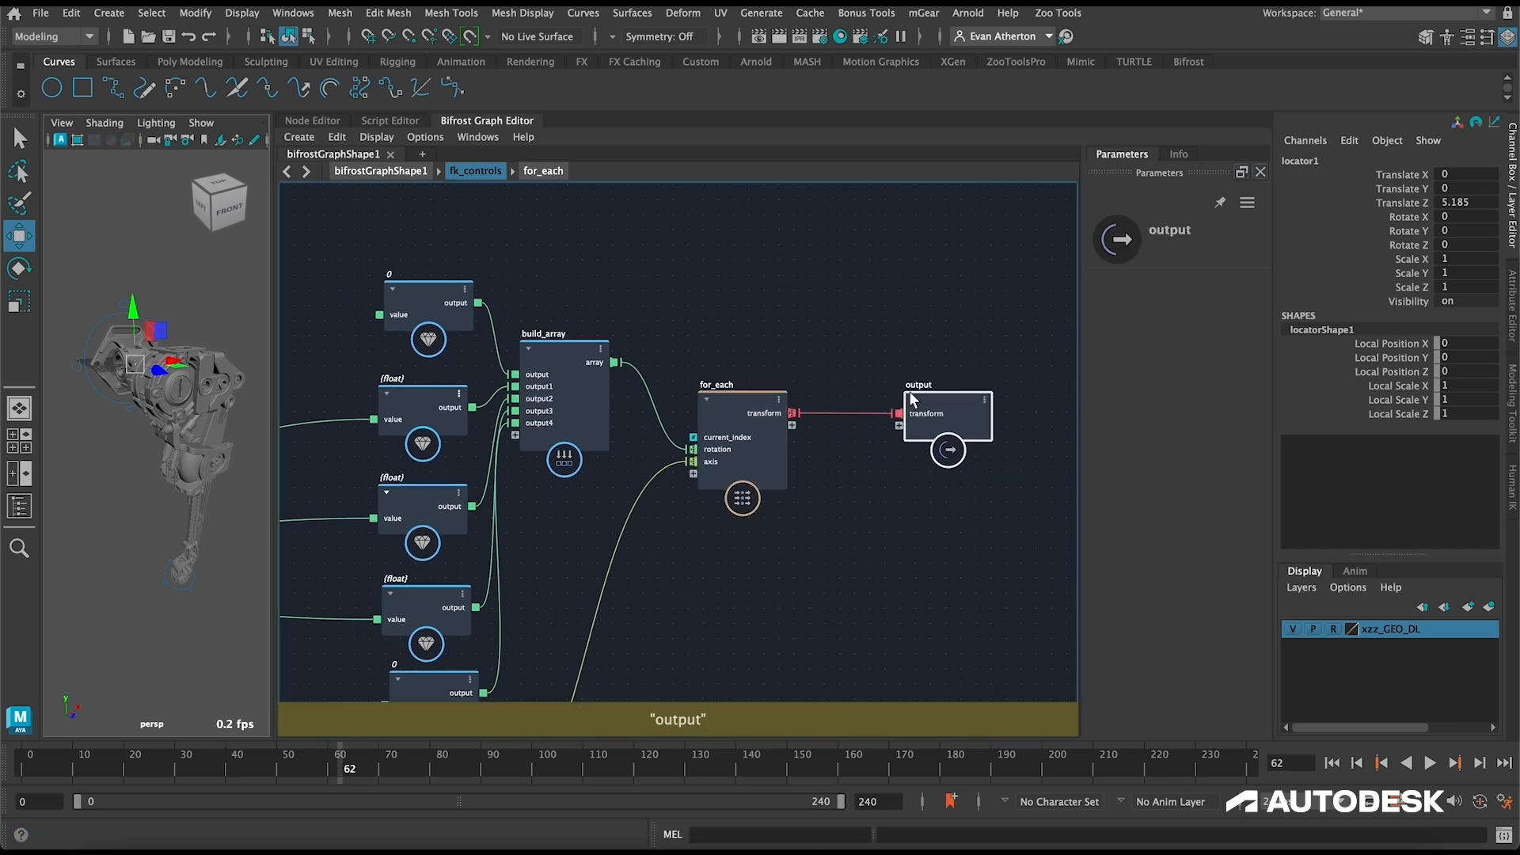
Step: Go back to the top-level graph and connect fk_controls' transform to solve_fk's operator_matrix port
double_click(726, 285)
middle_click_drag(581, 380, 615, 370, "alt")
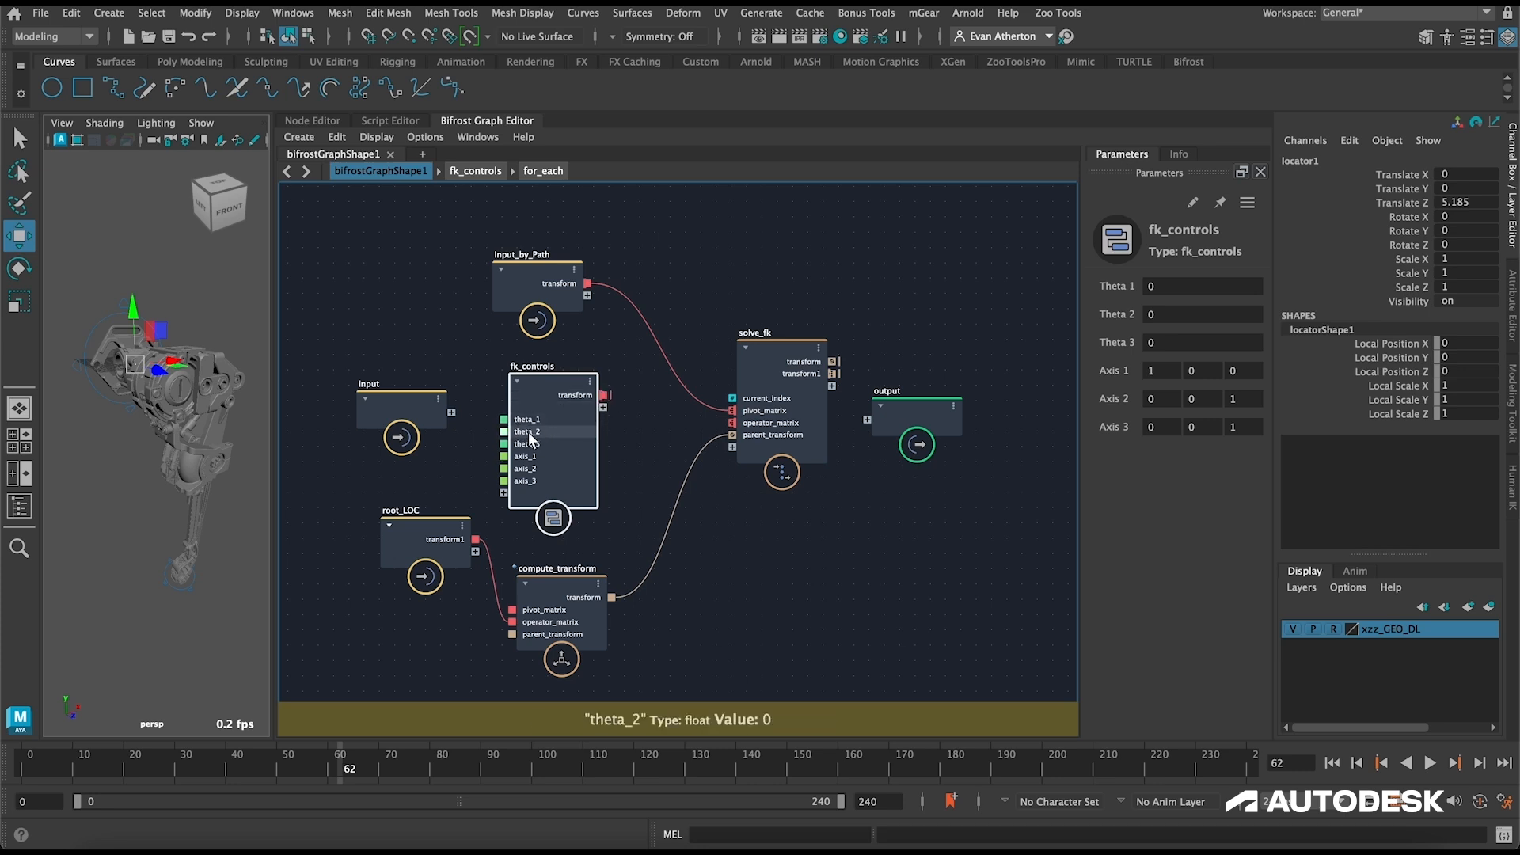
left_click_drag(604, 395, 736, 426)
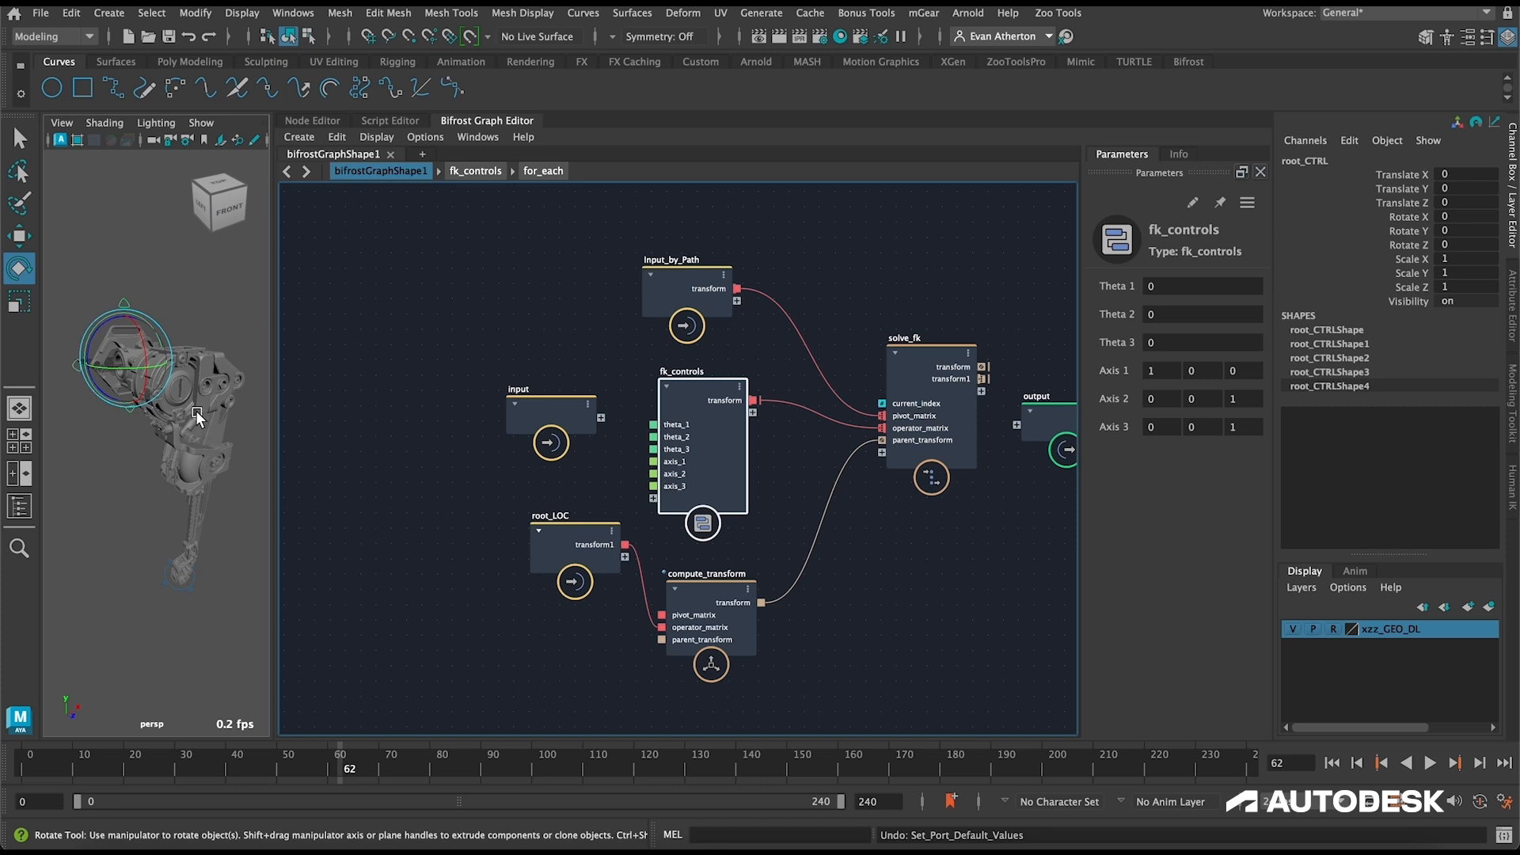
left_click(193, 383)
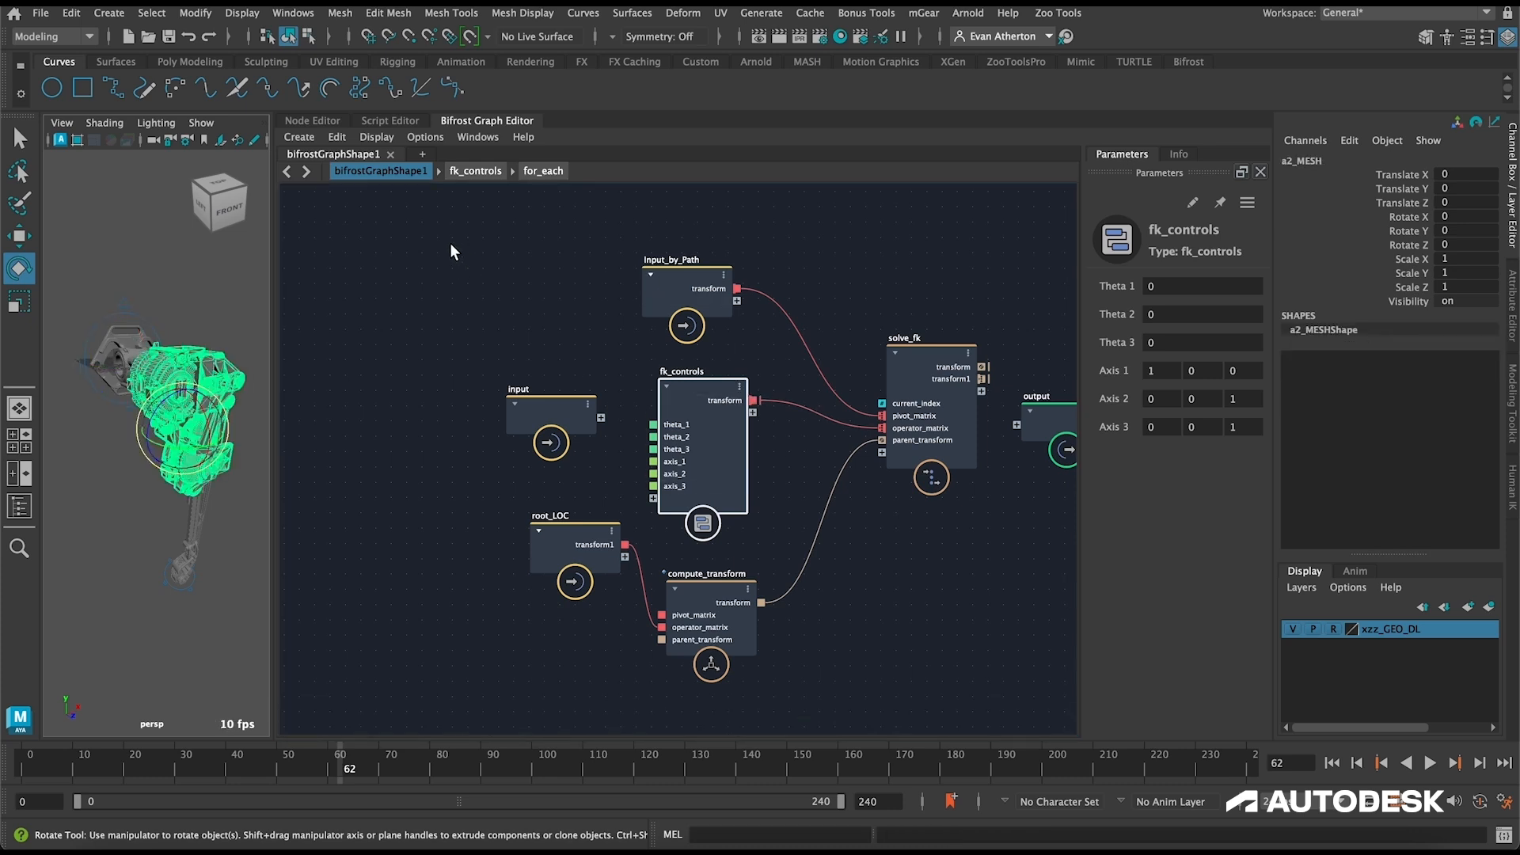
left_click(226, 572)
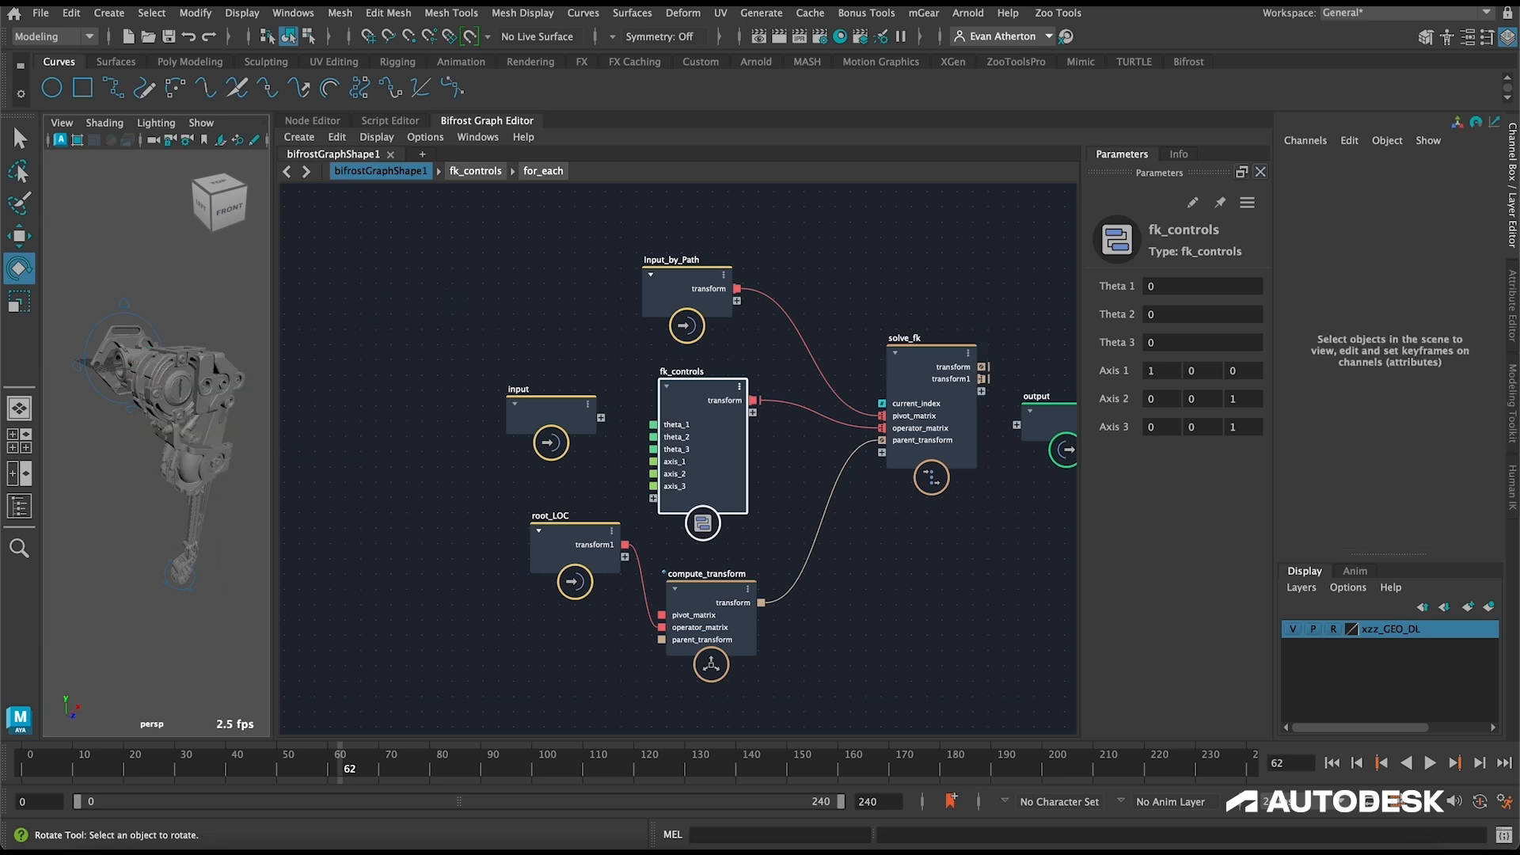
Step: Check inside fk_controls, return to the top-level graph, and move the output node farther away from solve_fk
key("Return")
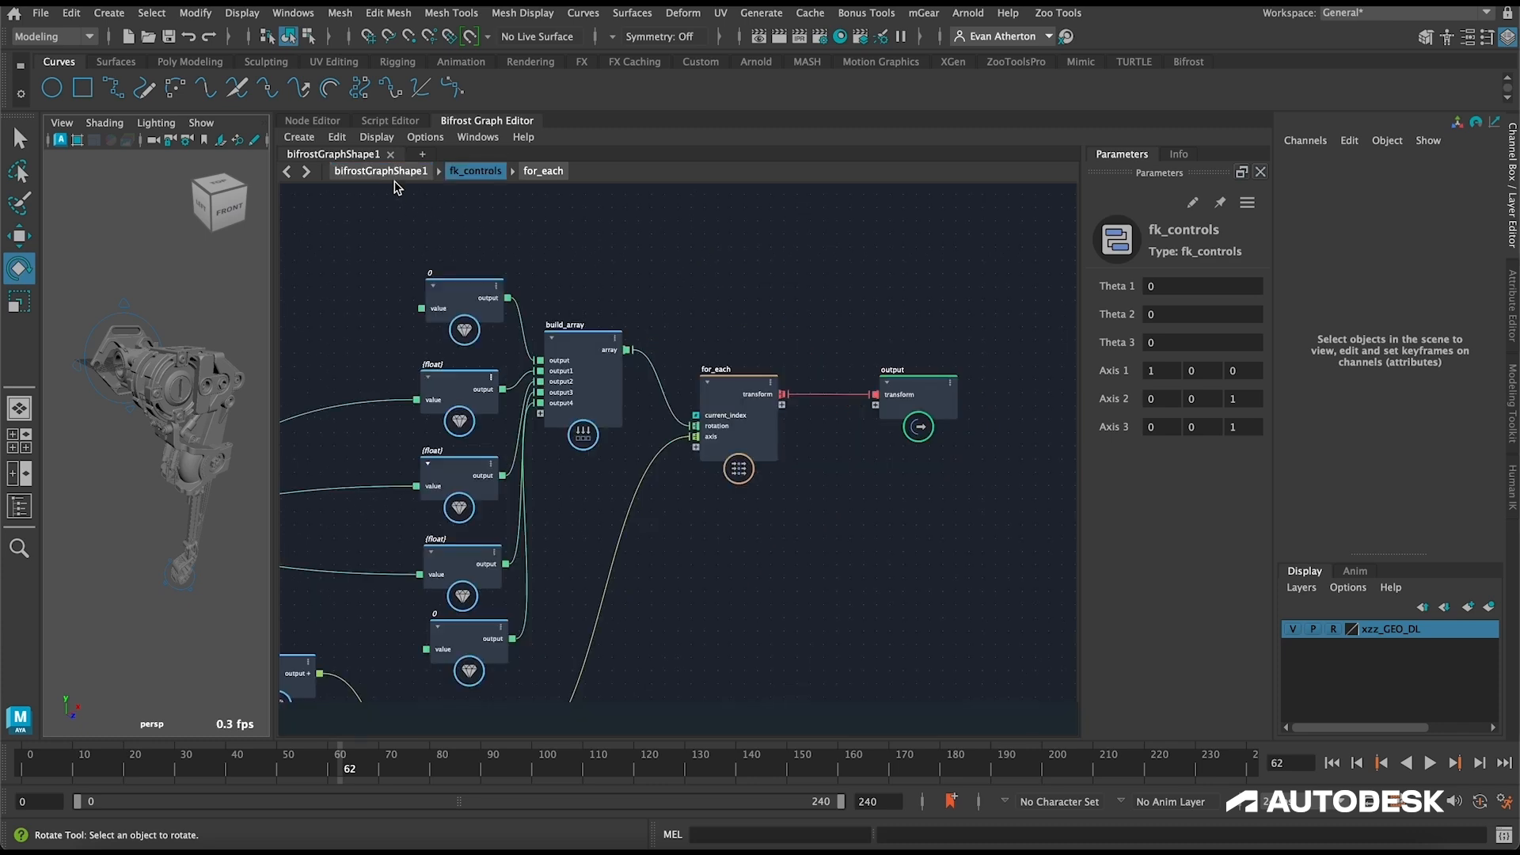
left_click(379, 171)
left_click(719, 262)
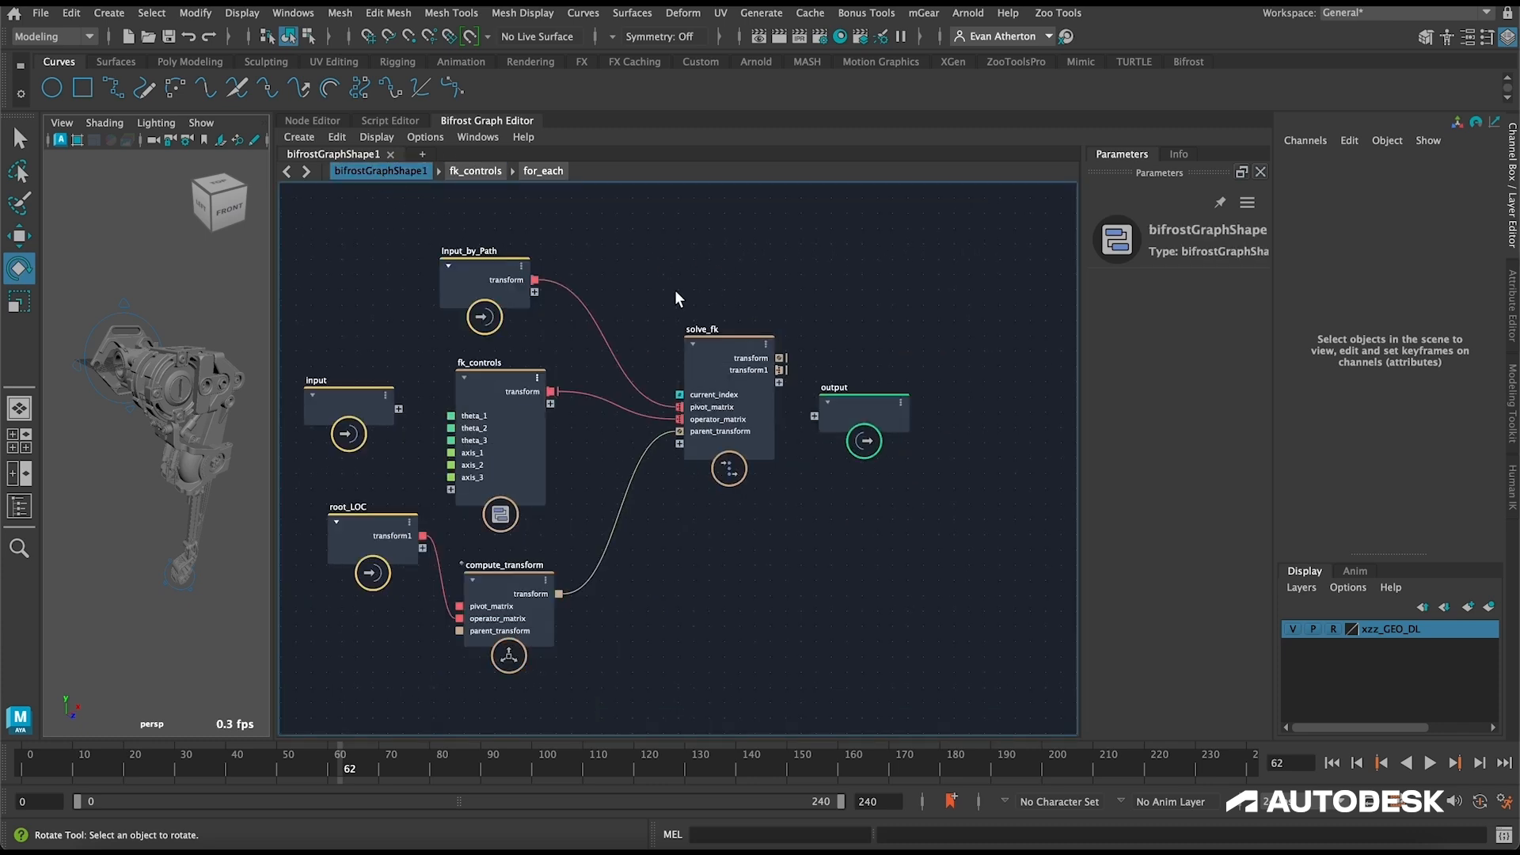
left_click_drag(890, 397, 1065, 391)
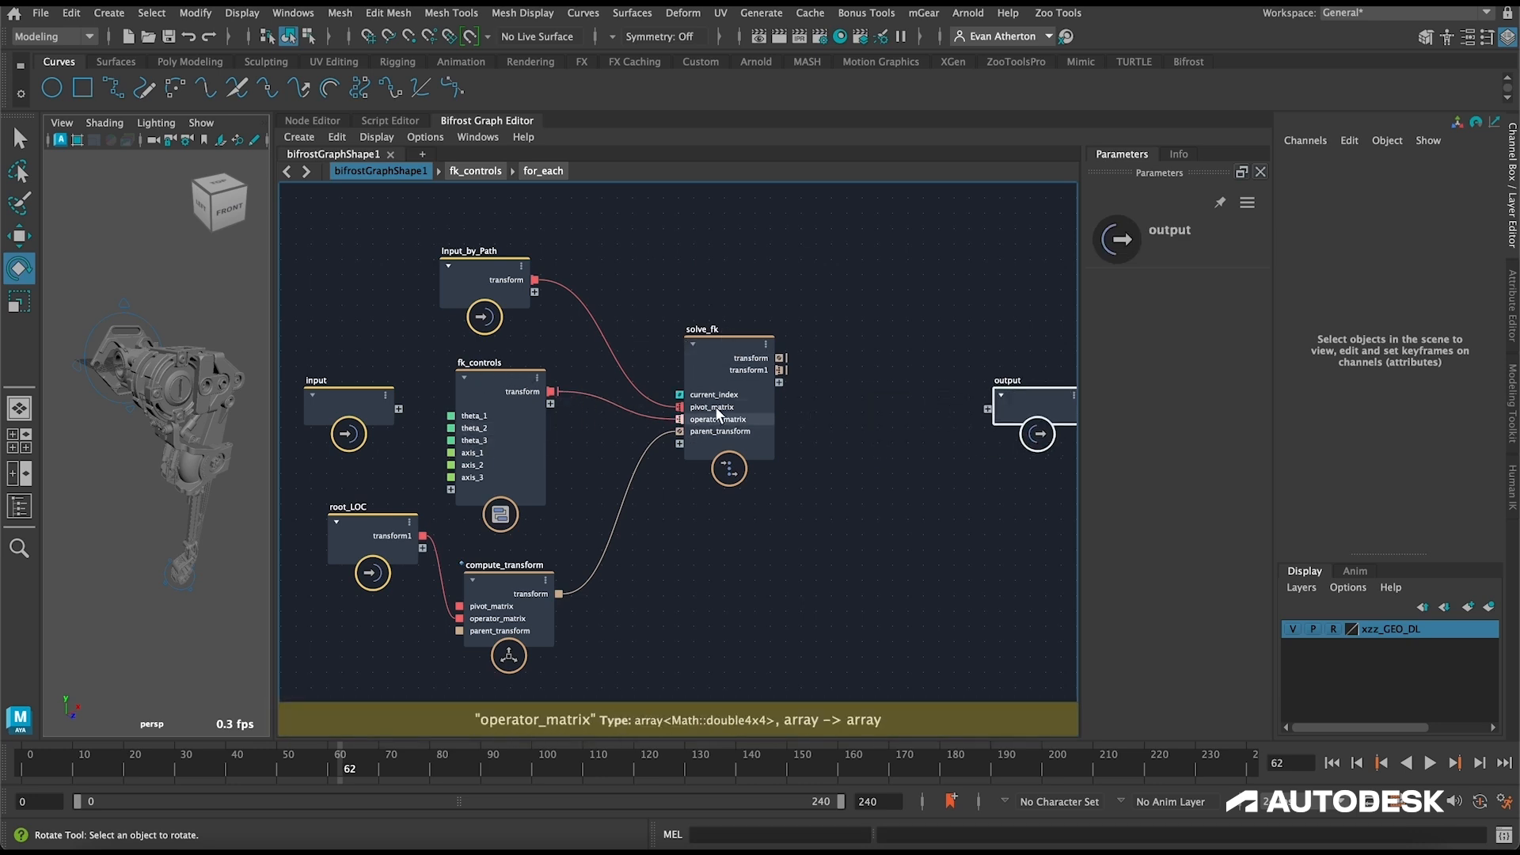
Step: Rename solve_fk's transform1 output port to transforms
right_click(754, 368)
left_click(792, 380)
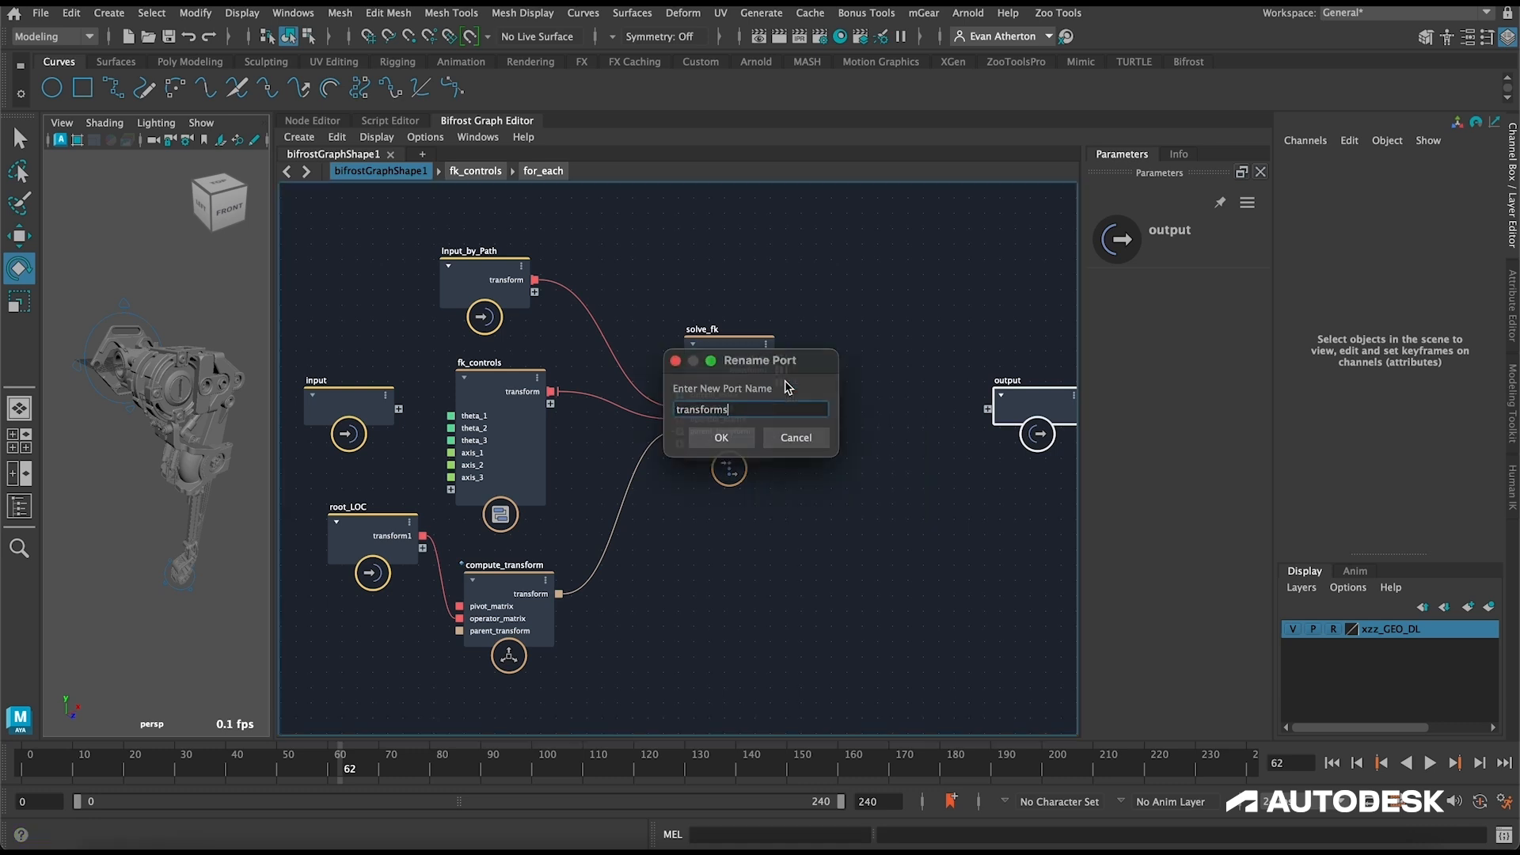
key("Return")
Step: Add a skeleton_scope node in the empty space between solve_fk and the output node
scroll(799, 352, "right", 2)
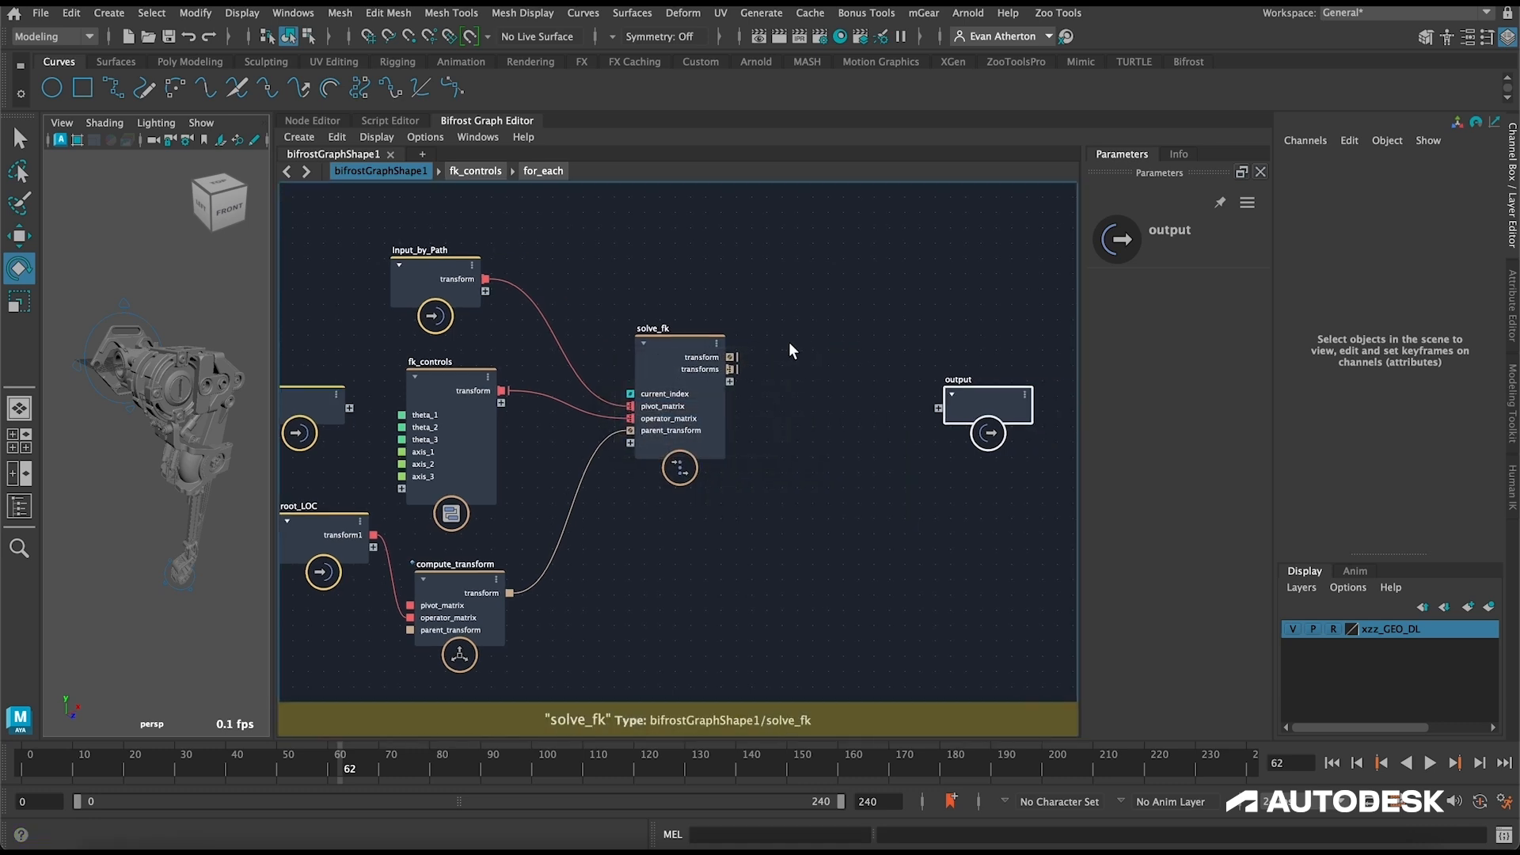
scroll(809, 348, "right", 5)
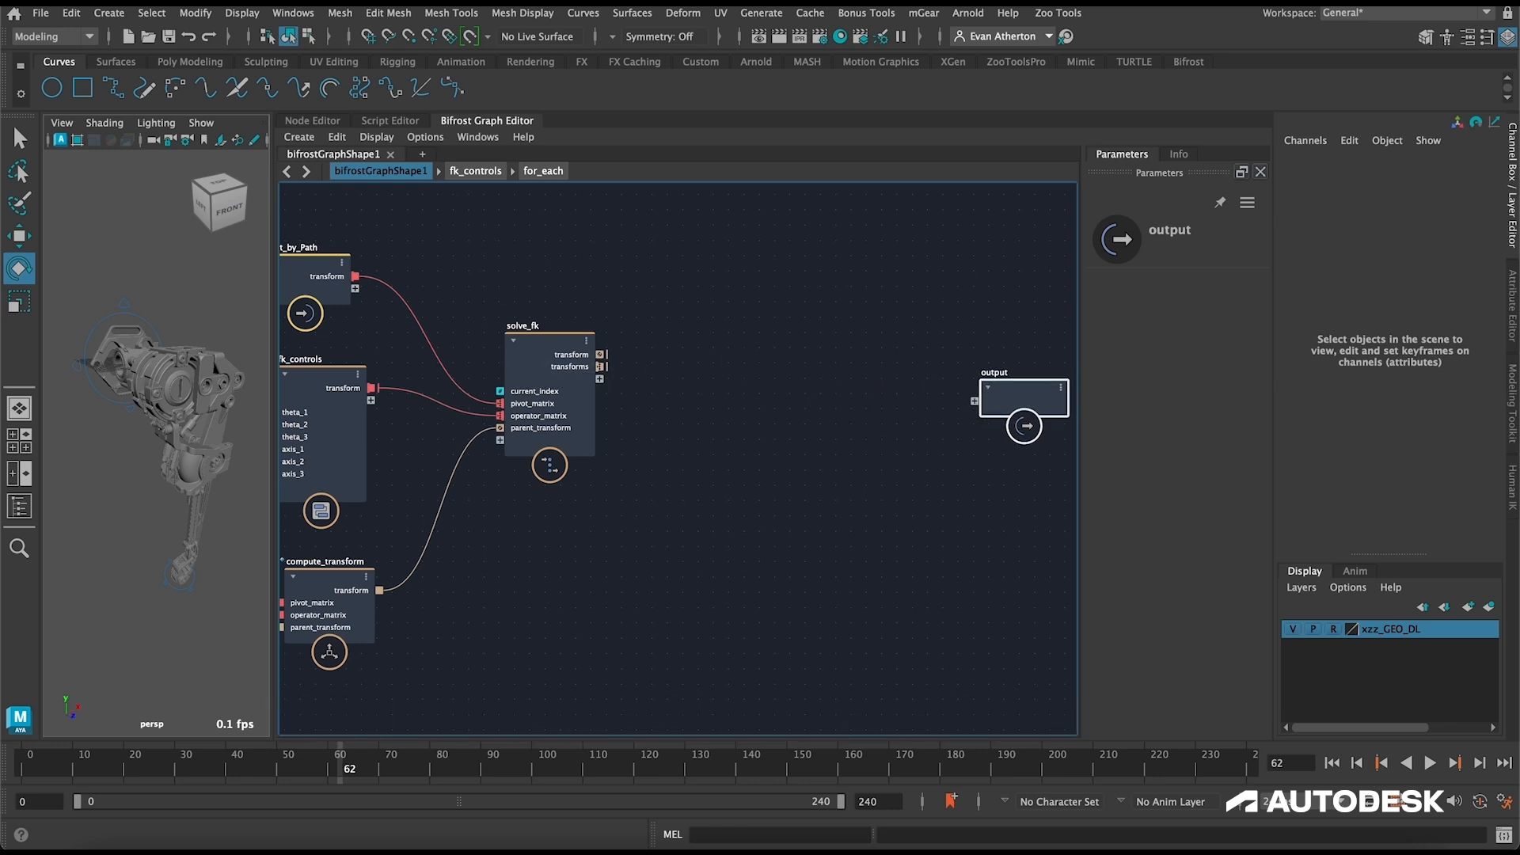
left_click(810, 360)
key("Tab")
type("skele")
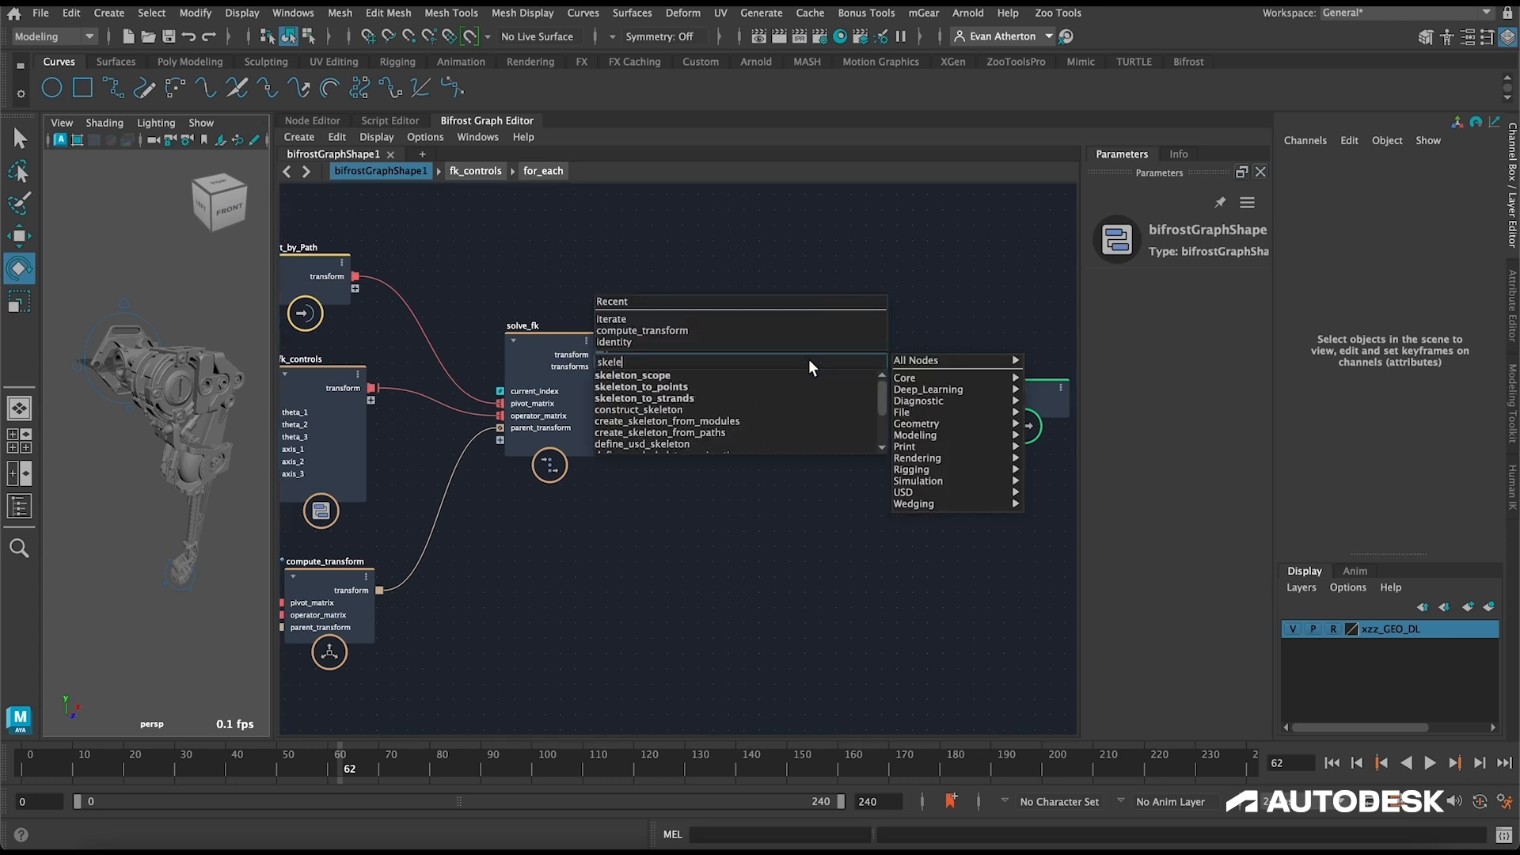
key("Down")
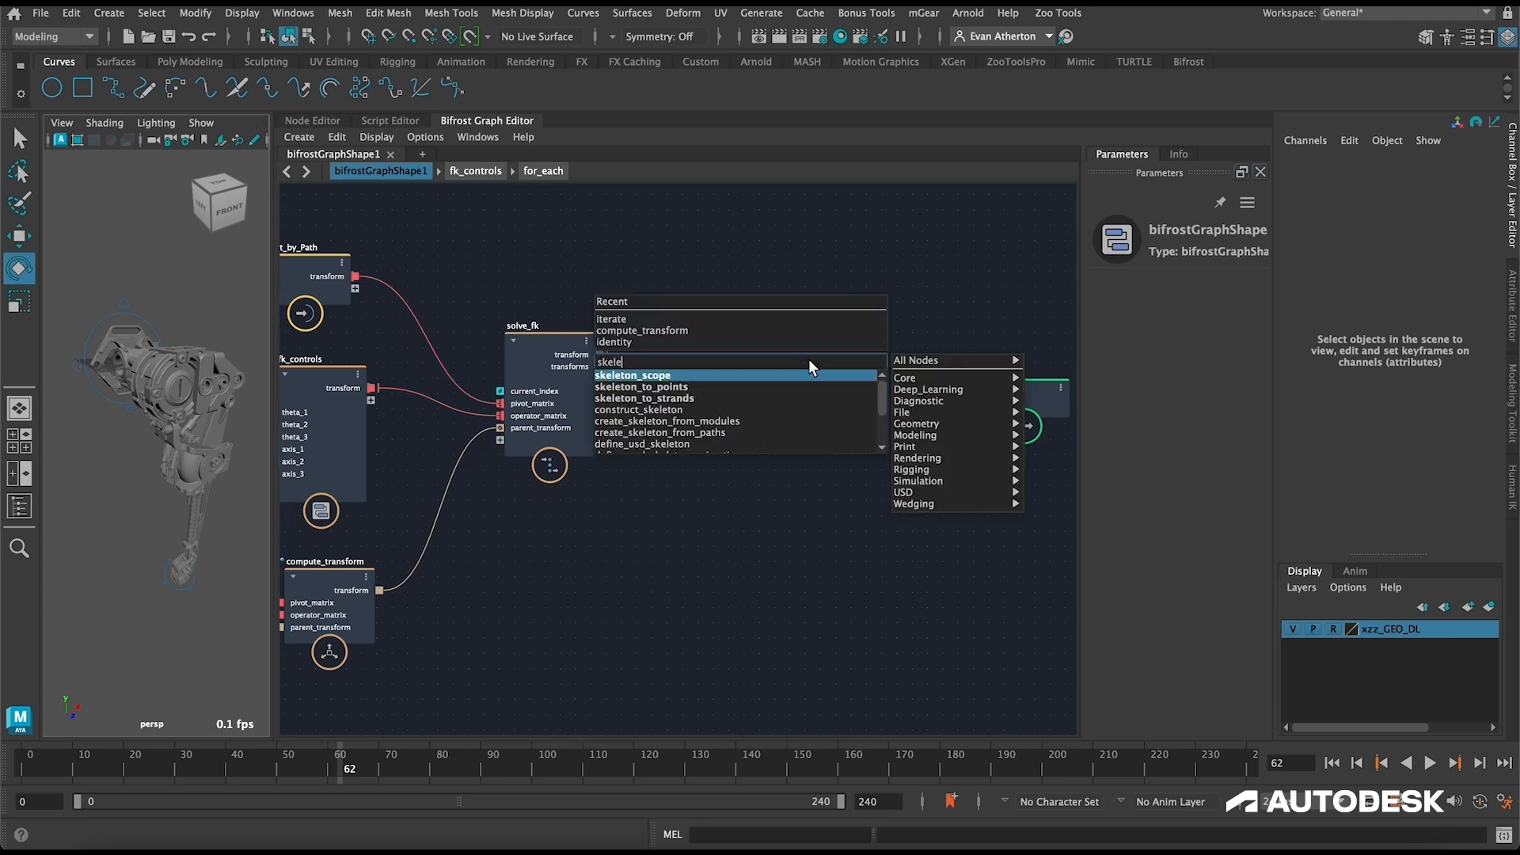
key("Return")
Step: Hide the xzz_GEO_R leg geometry in the scene and widen the graph editor area beside the viewport
left_click(19, 506)
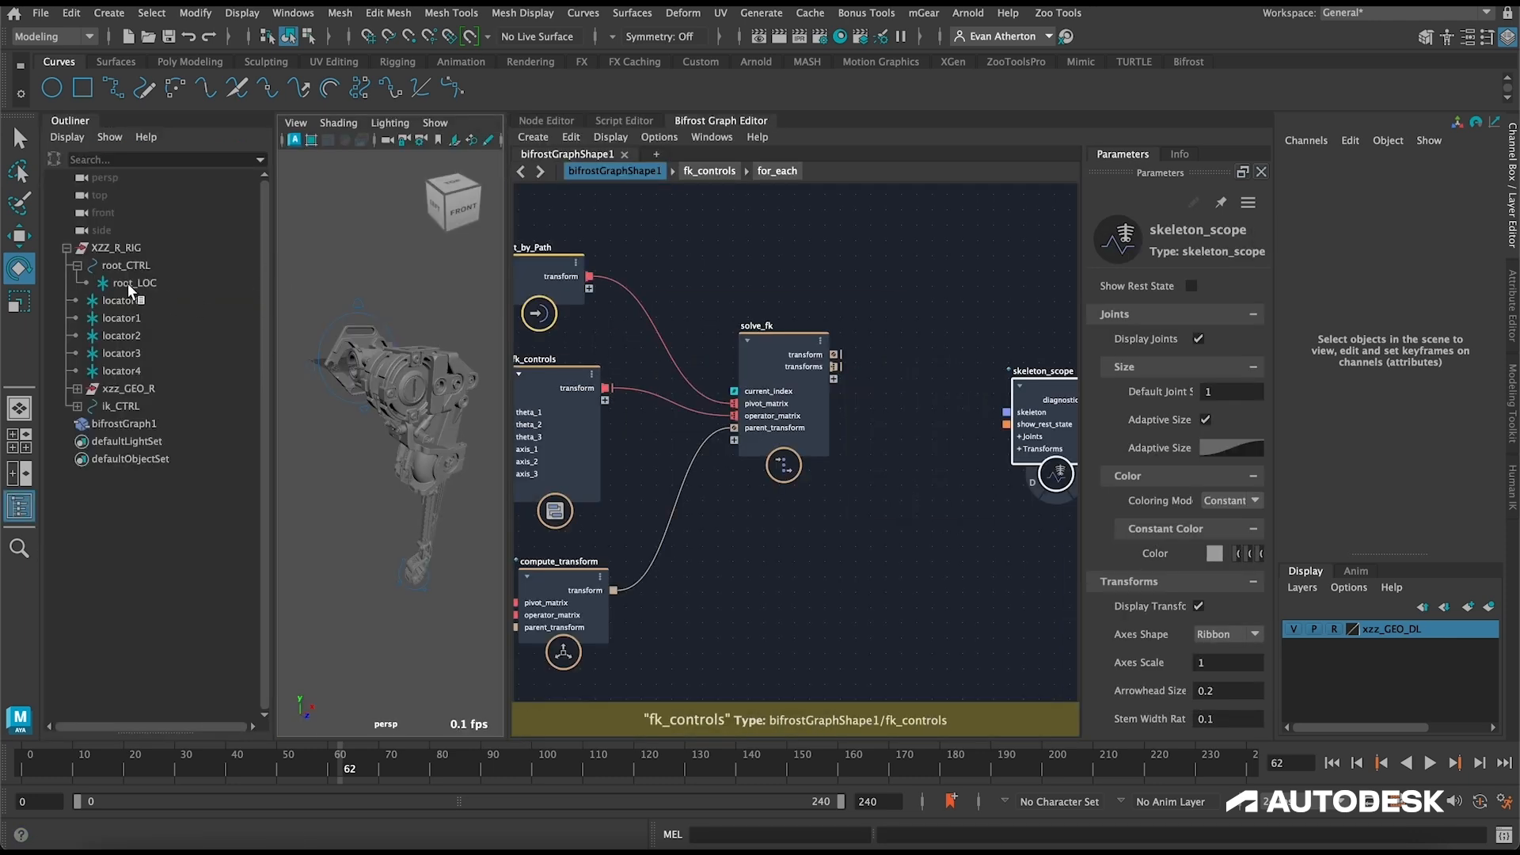
left_click(78, 266)
left_click(129, 372)
key("h")
left_click(21, 505)
left_click(453, 363)
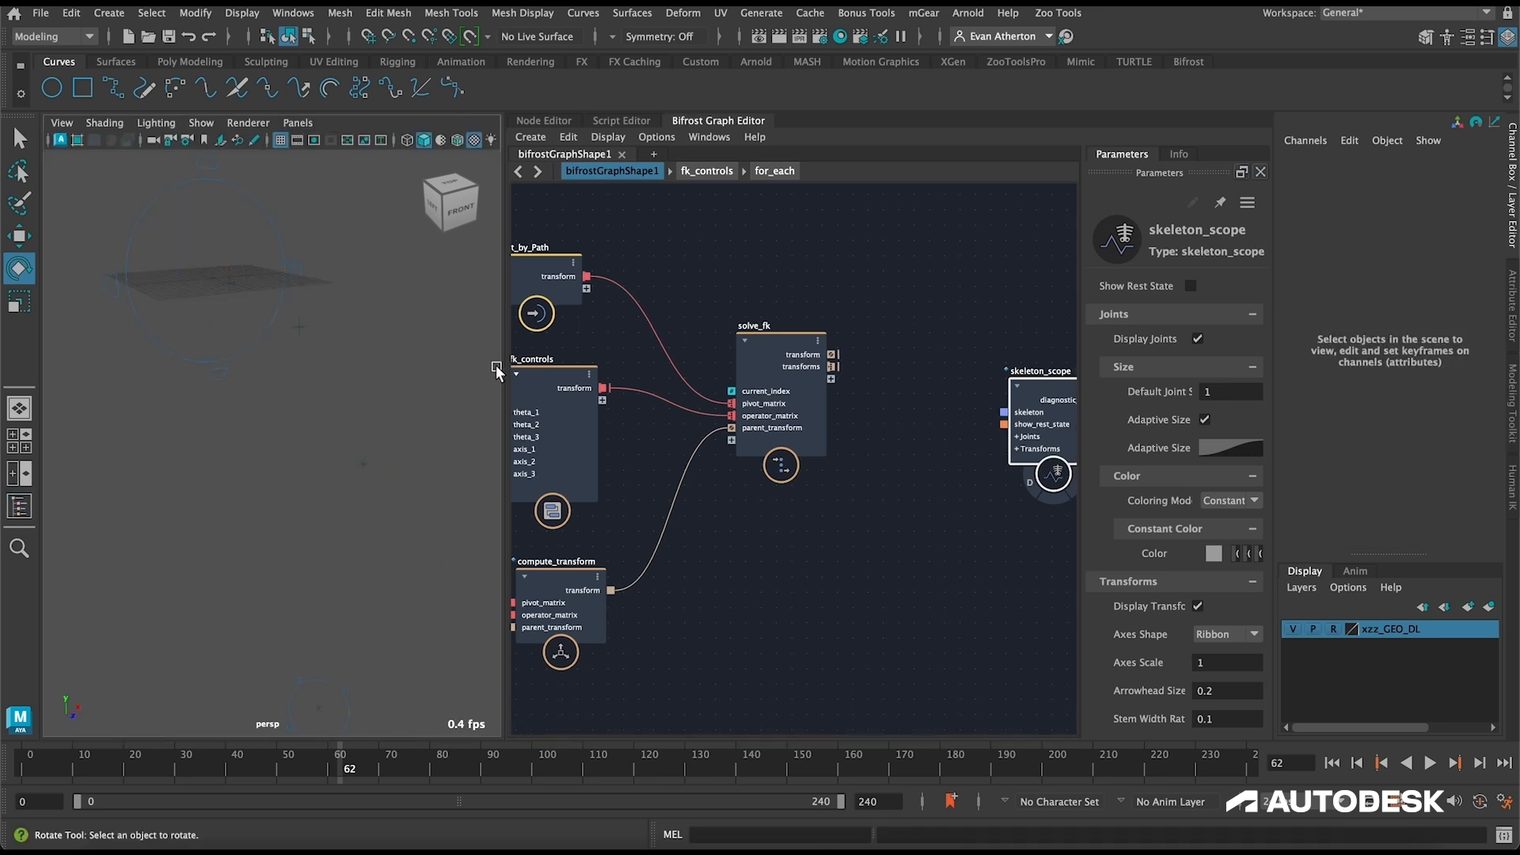
left_click_drag(497, 370, 359, 370)
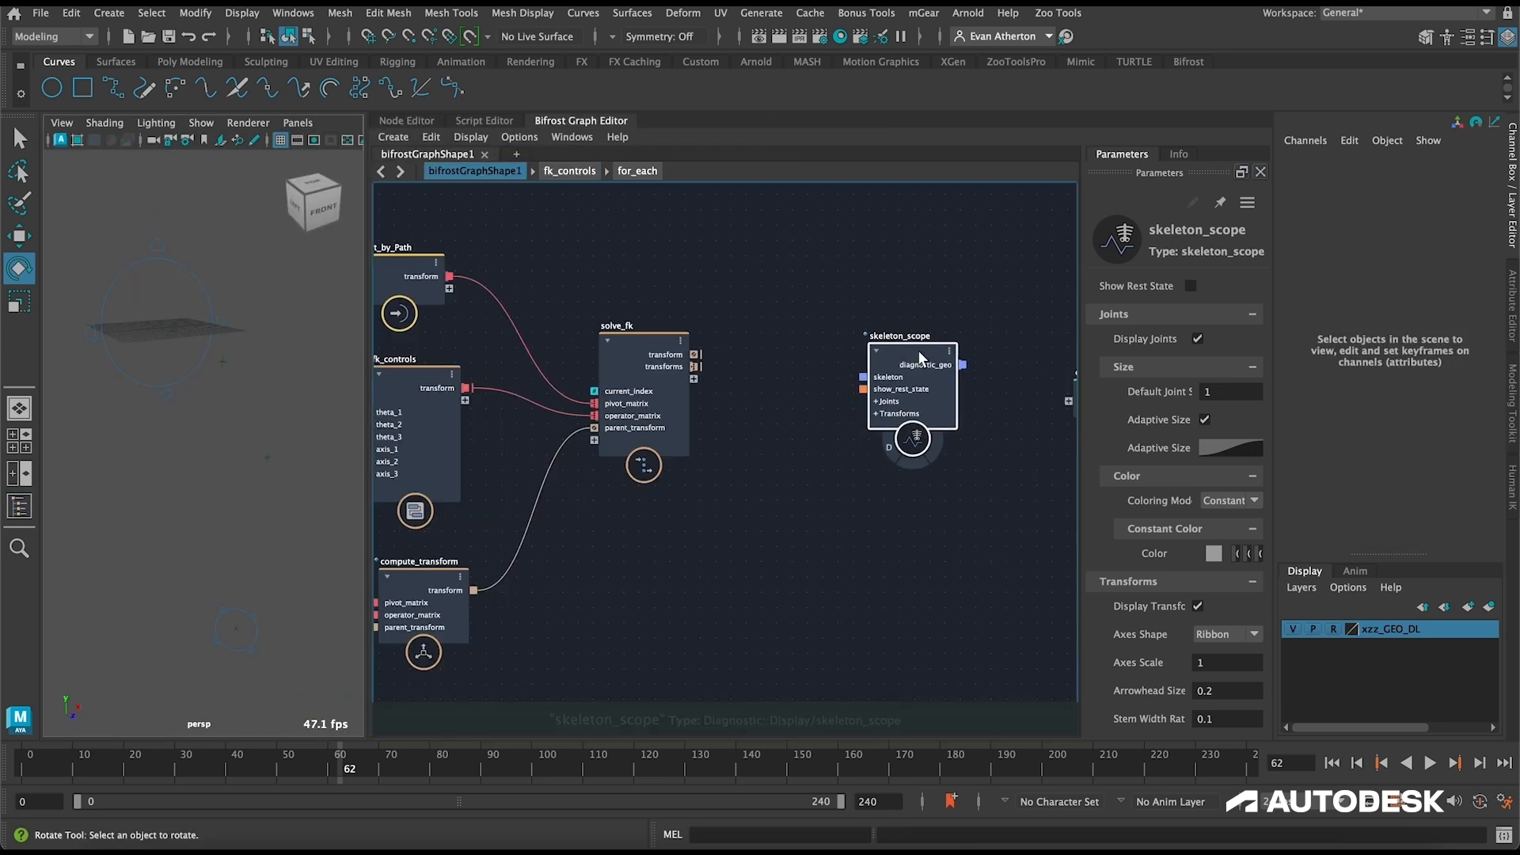
Step: Add a construct_skeleton node and arrange it just before skeleton_scope, leaving space after solve_fk
left_click(822, 305)
key("Tab")
type("constr")
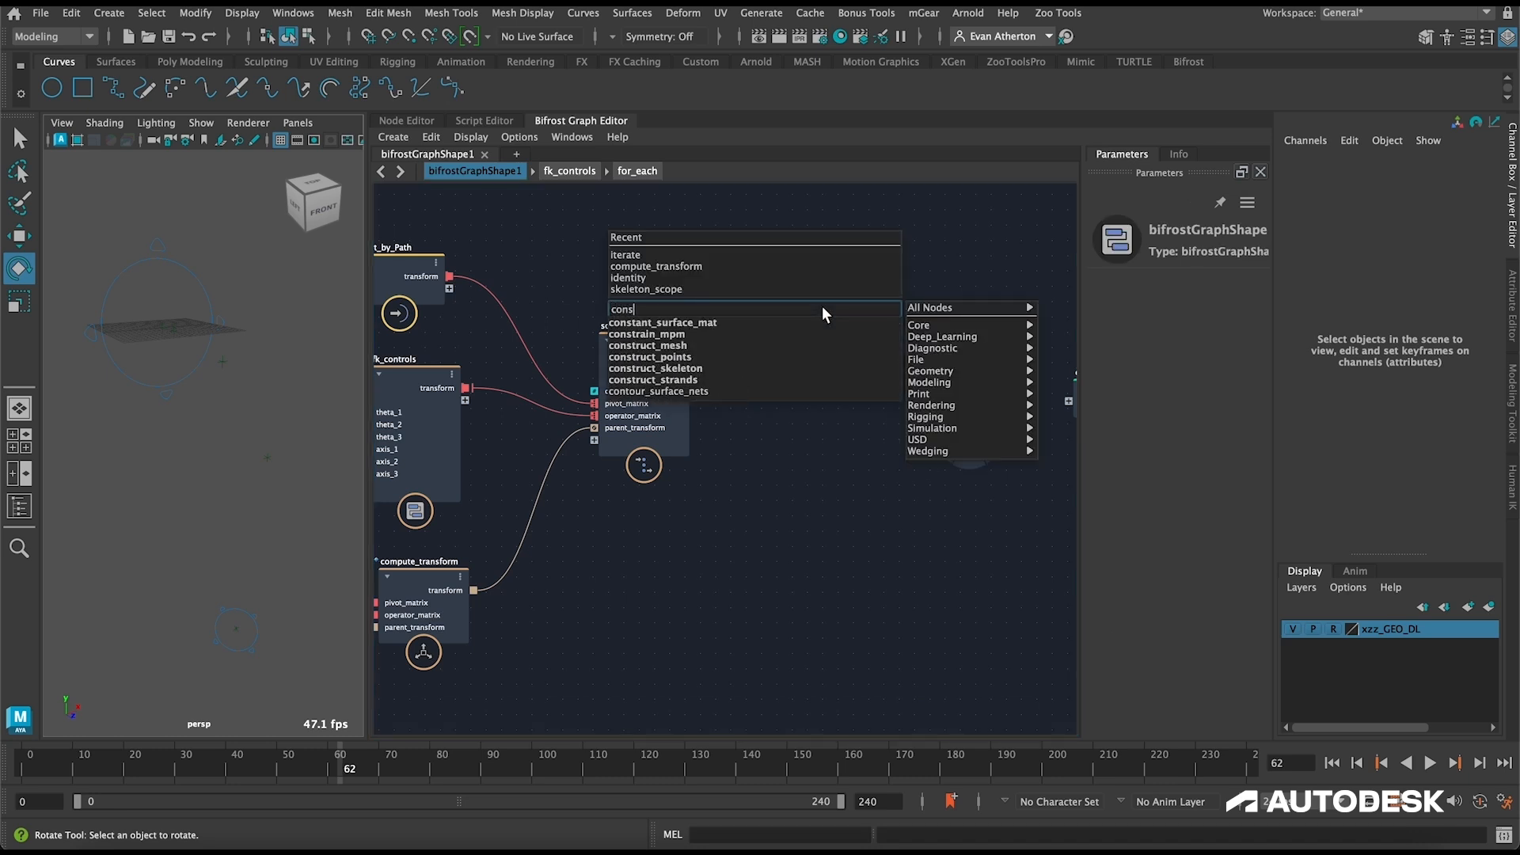
key("Down")
key("Down")
key("Down")
key("Down")
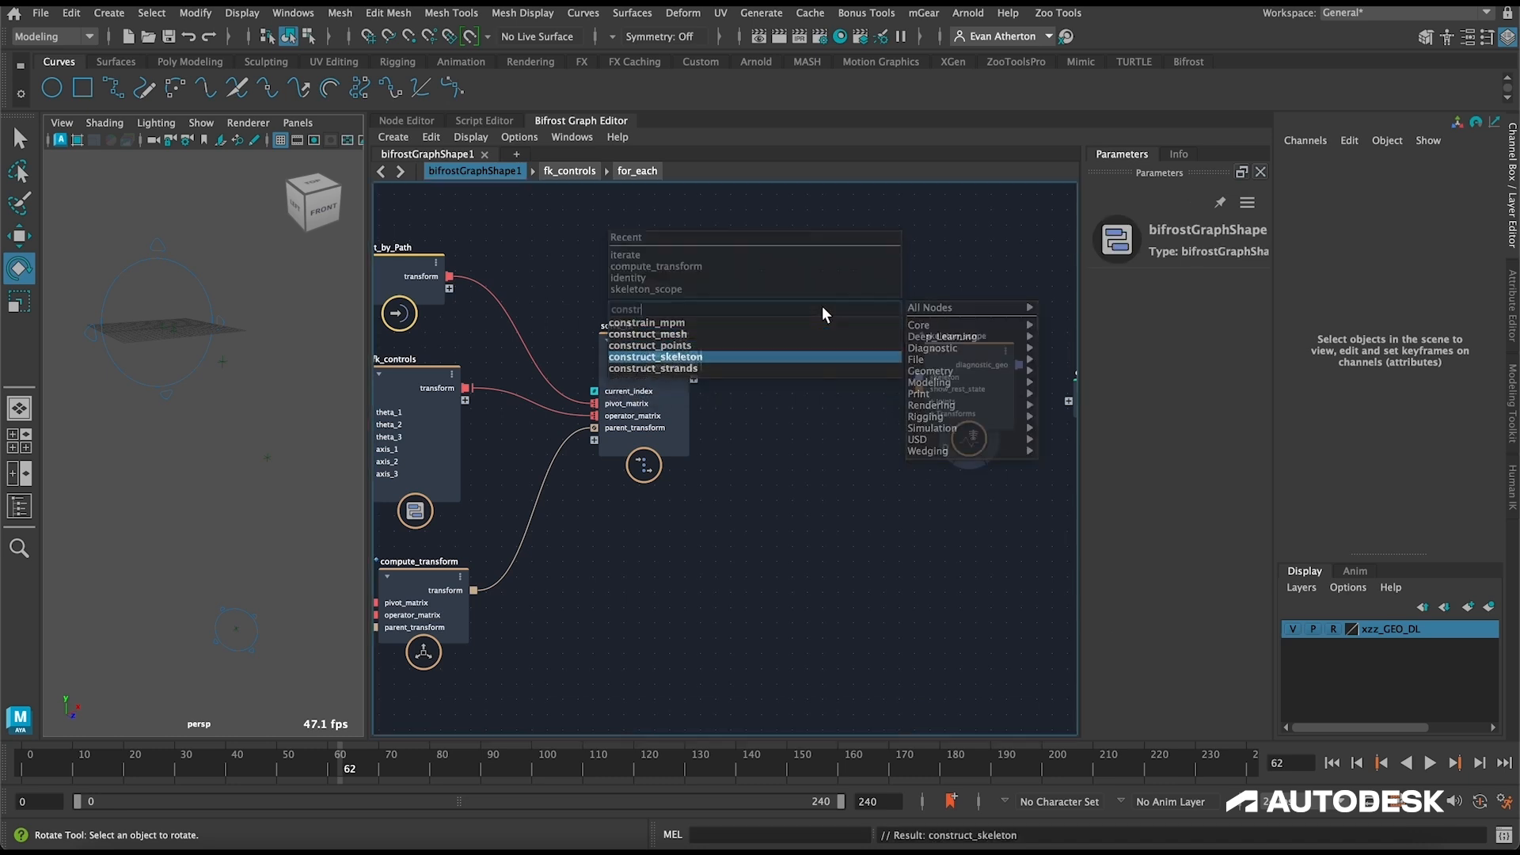
key("Return")
left_click_drag(1025, 437, 796, 321)
left_click_drag(1042, 513, 703, 282)
left_click_drag(722, 344, 867, 320)
left_click(710, 351)
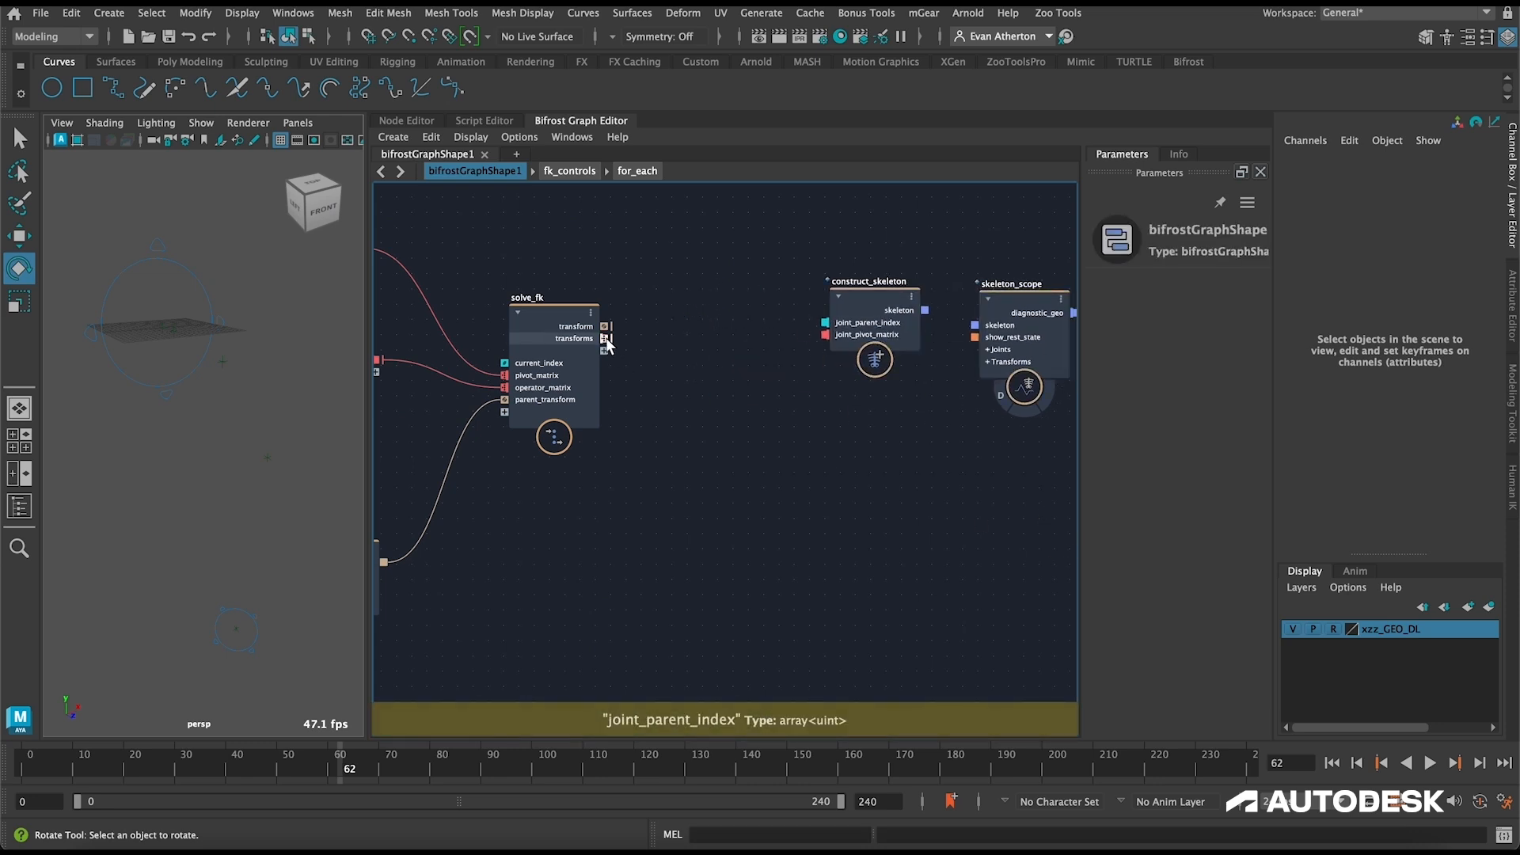
Step: Add an access_transform_matrices node and place it between solve_fk and construct_skeleton
mouse_move(607, 339)
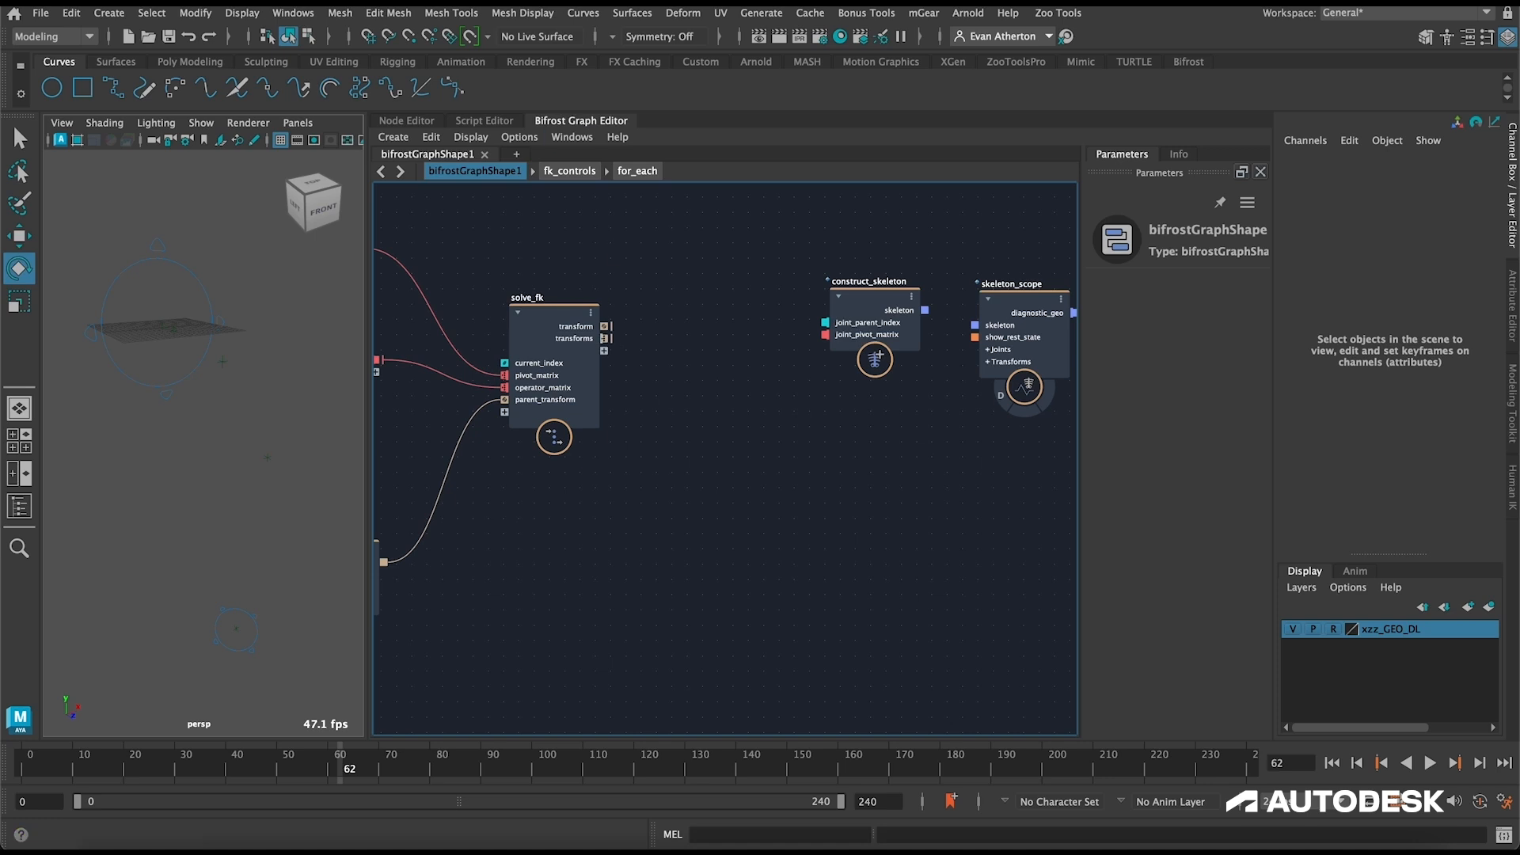
key("Tab")
type("accc")
key("BackSpace")
type("ess_tra")
key("Return")
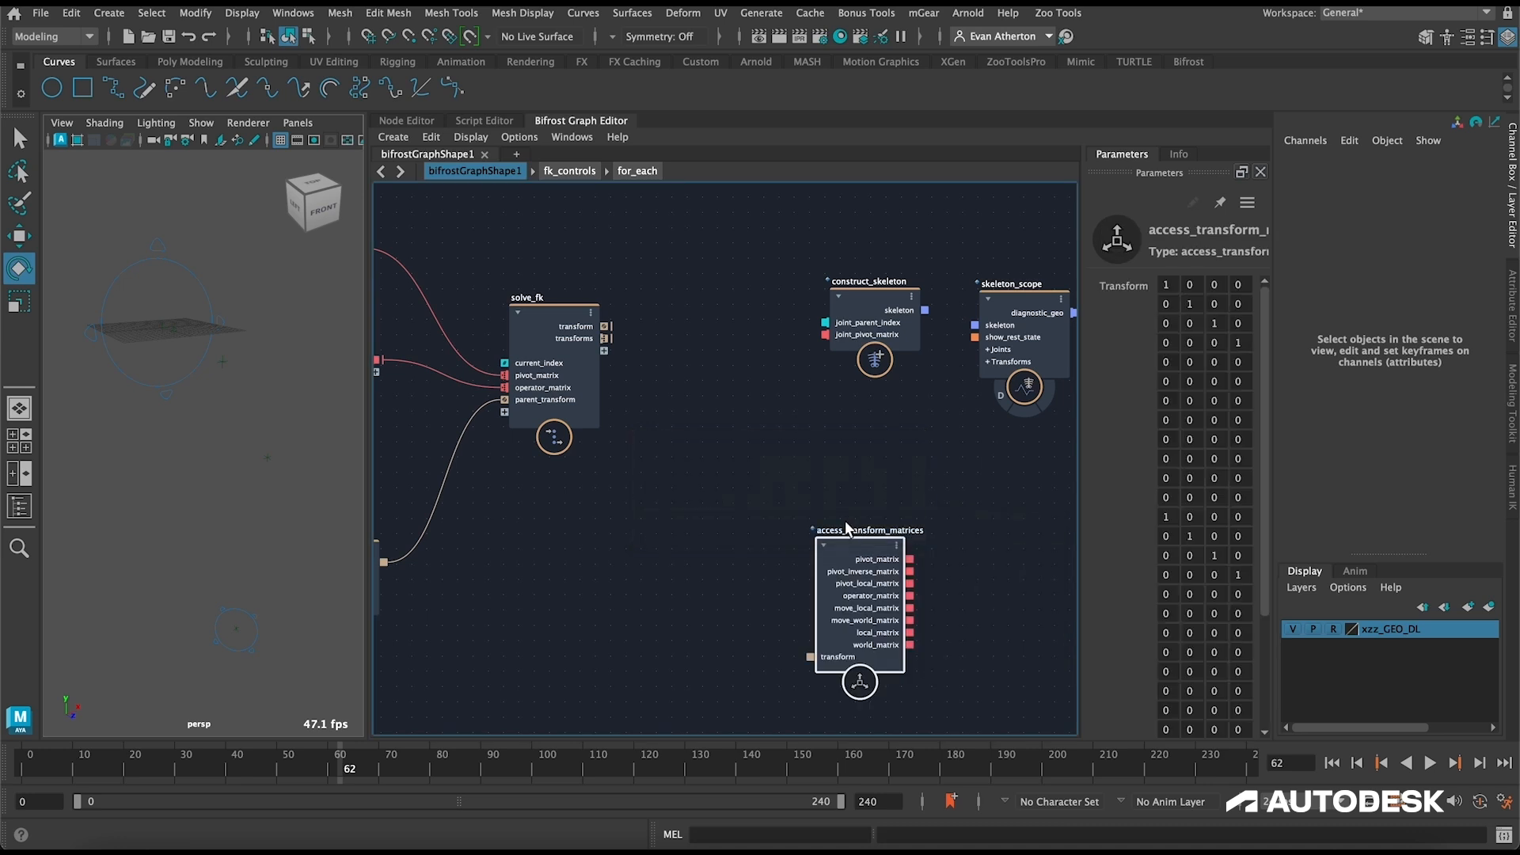
left_click_drag(840, 550, 685, 298)
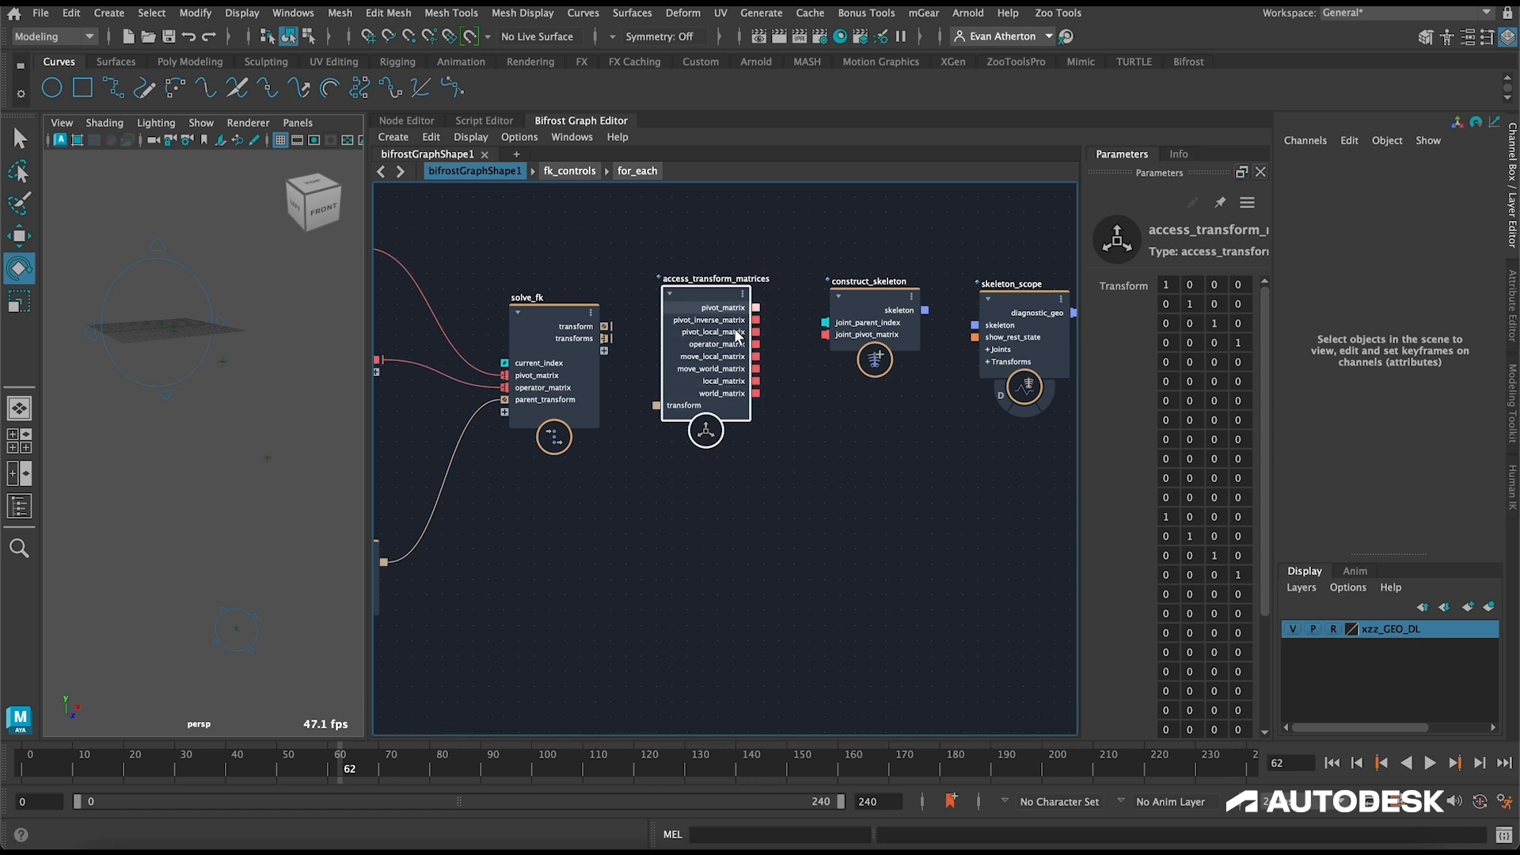
Step: Connect solve_fk's transforms to access_transform_matrices, and its world_matrix to construct_skeleton's joint_pivot_matrix
left_click_drag(604, 338, 657, 405)
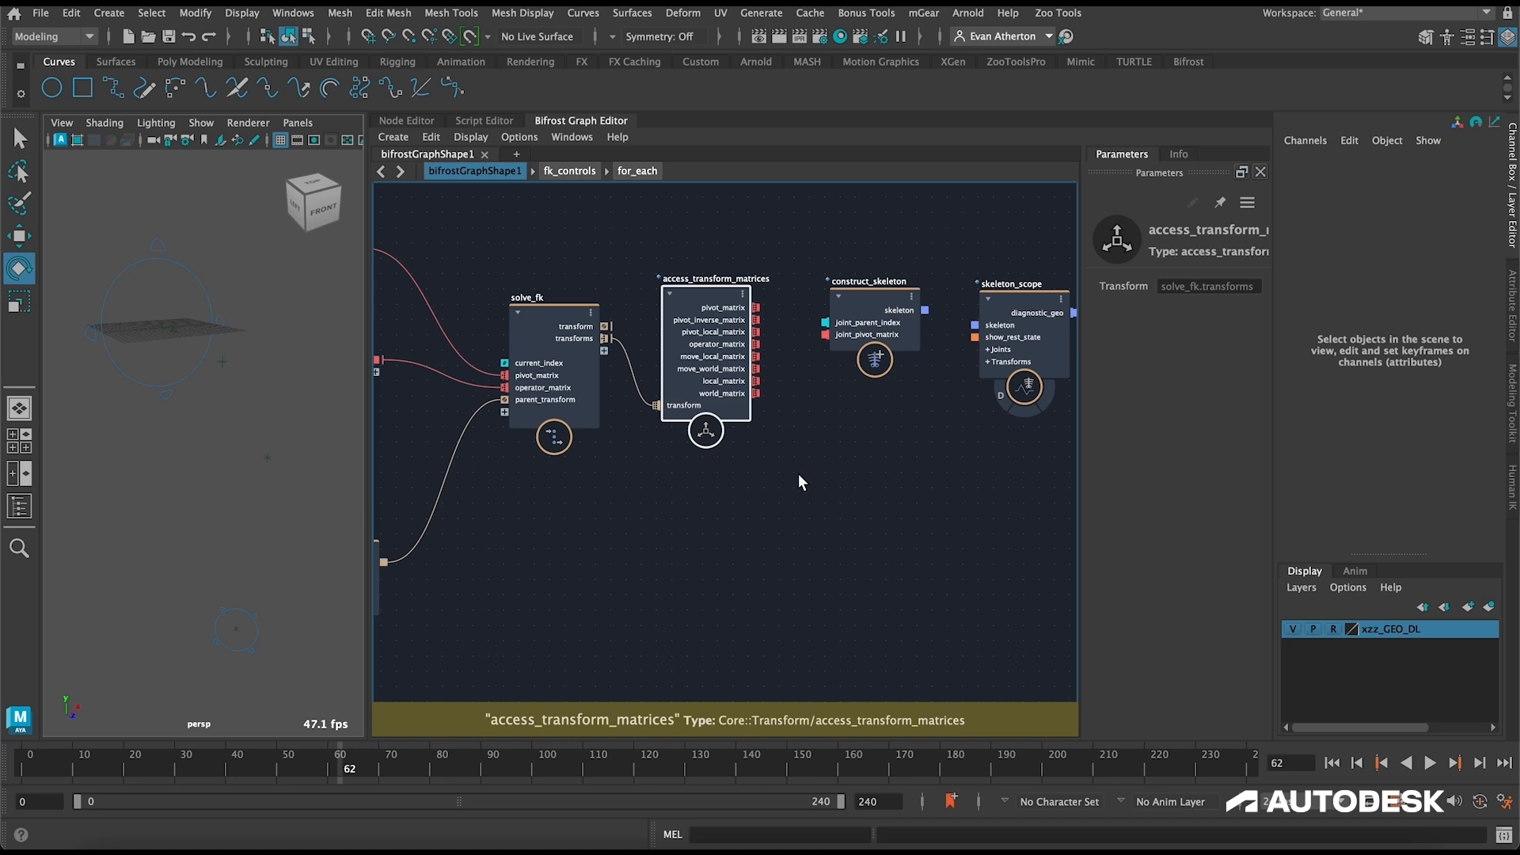
middle_click_drag(809, 459, 744, 454)
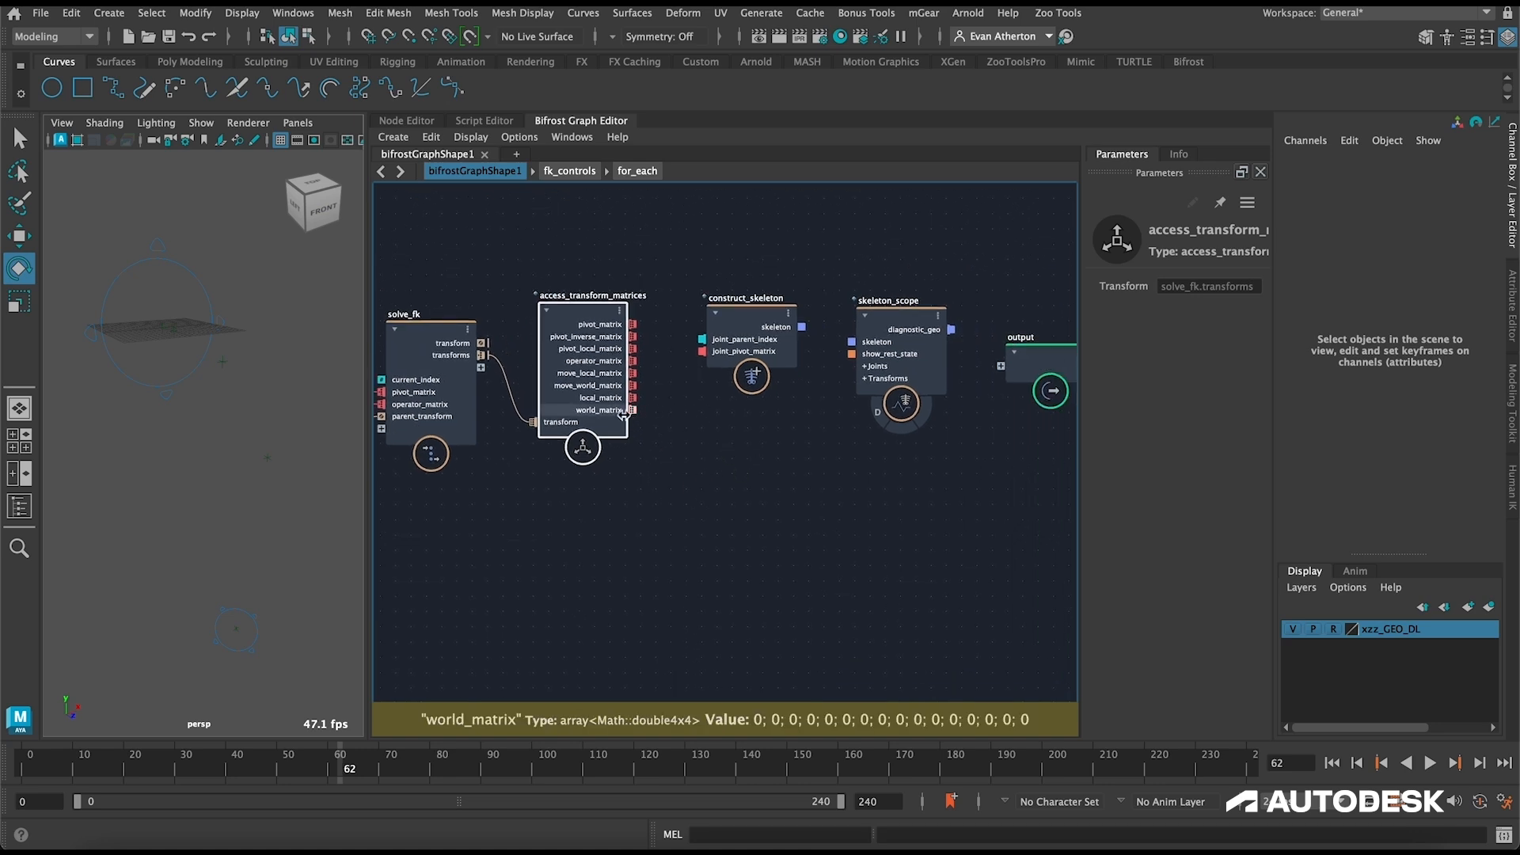
left_click_drag(623, 411, 700, 350)
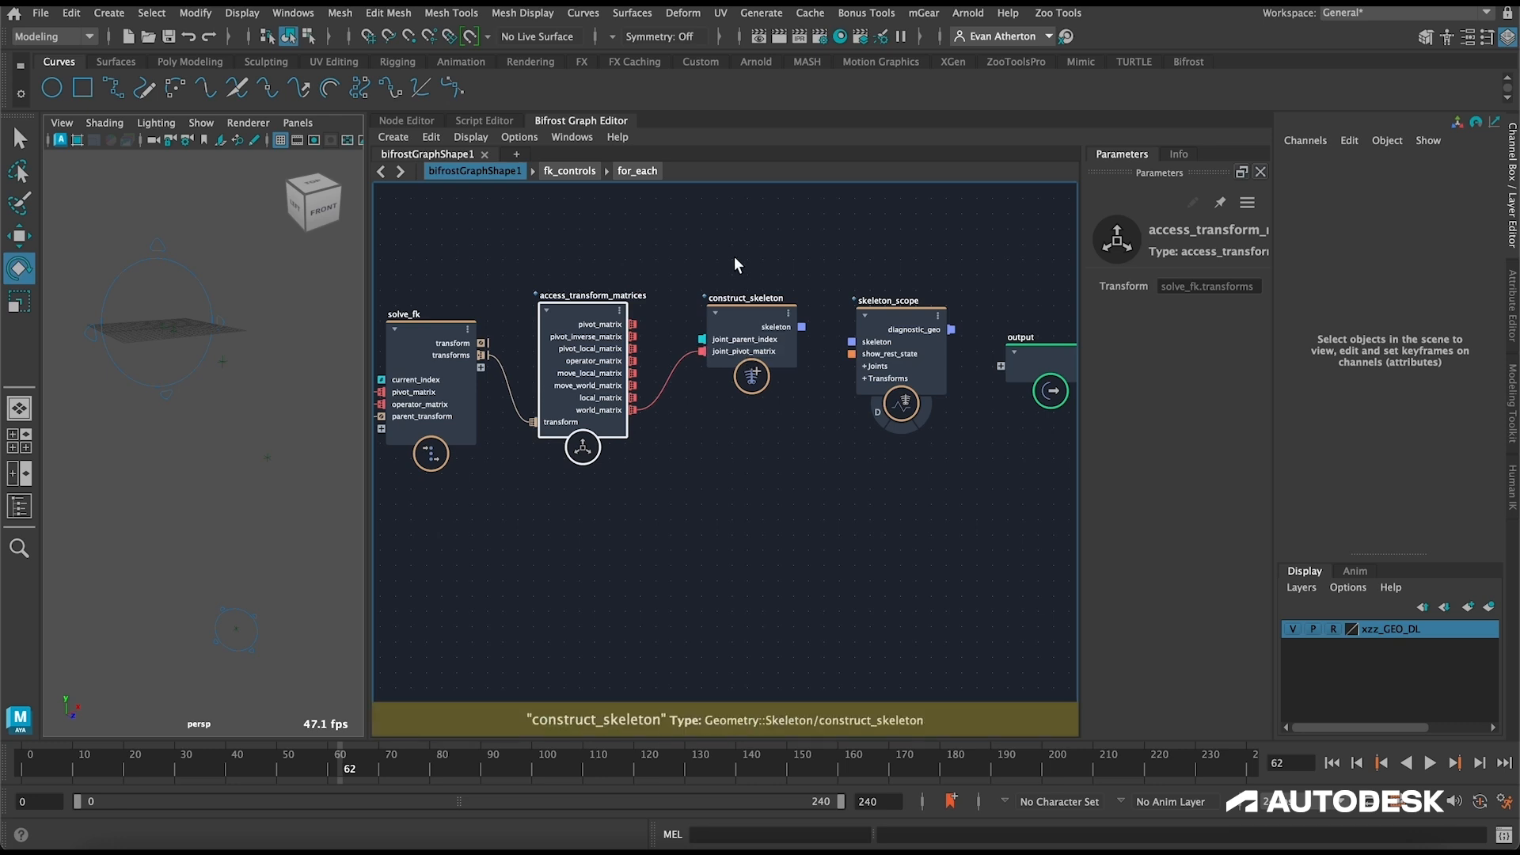
Step: Move construct_skeleton closer to skeleton_scope and open its documentation to read about the joint_parent_index input
scroll(887, 423, "down", 1)
left_click_drag(1004, 432, 991, 354)
left_click_drag(759, 333, 867, 349)
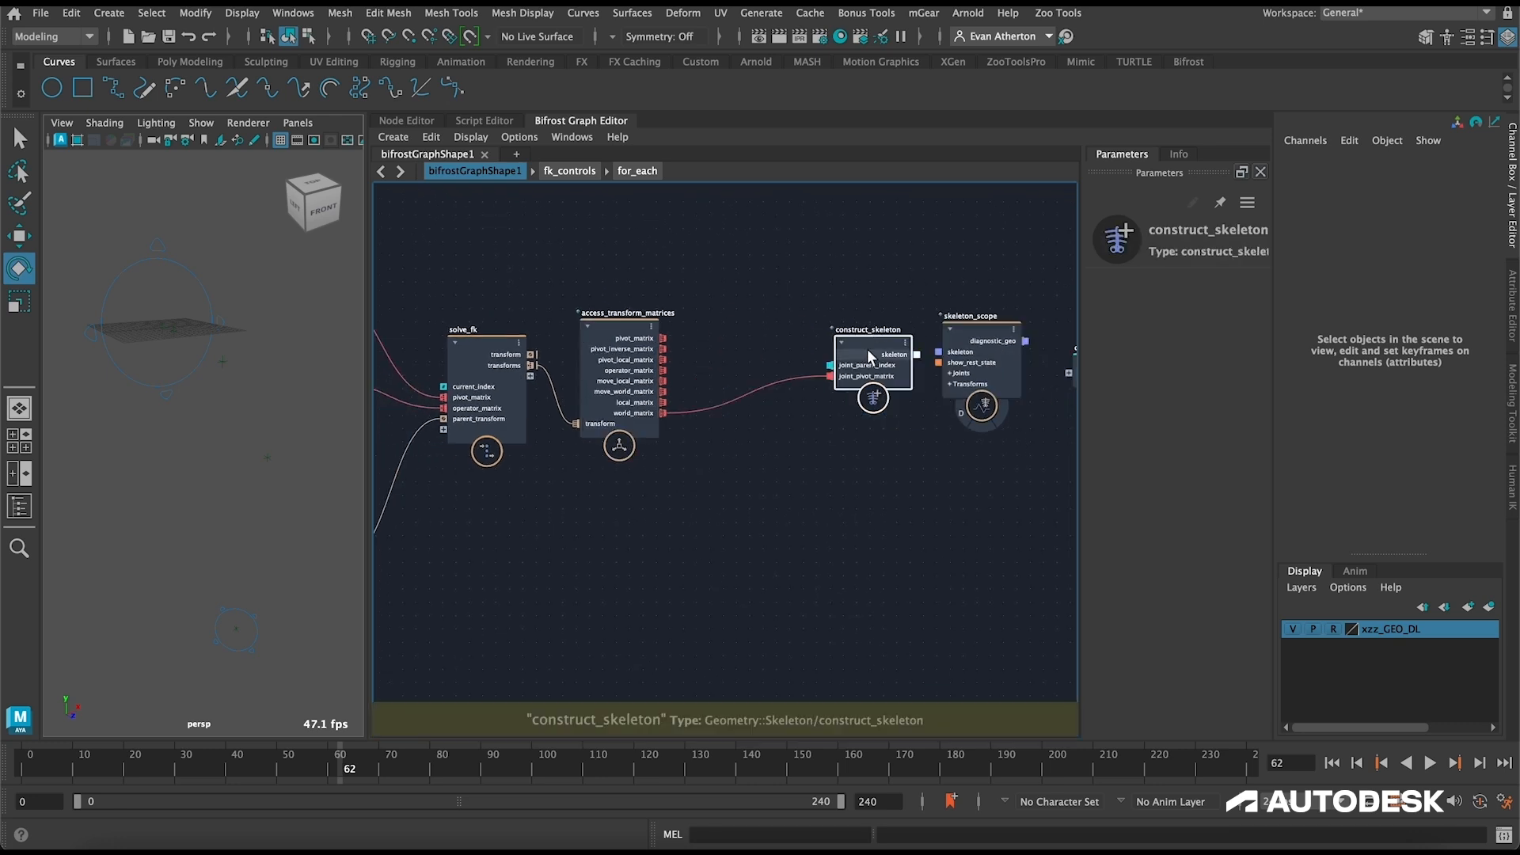
left_click(1178, 154)
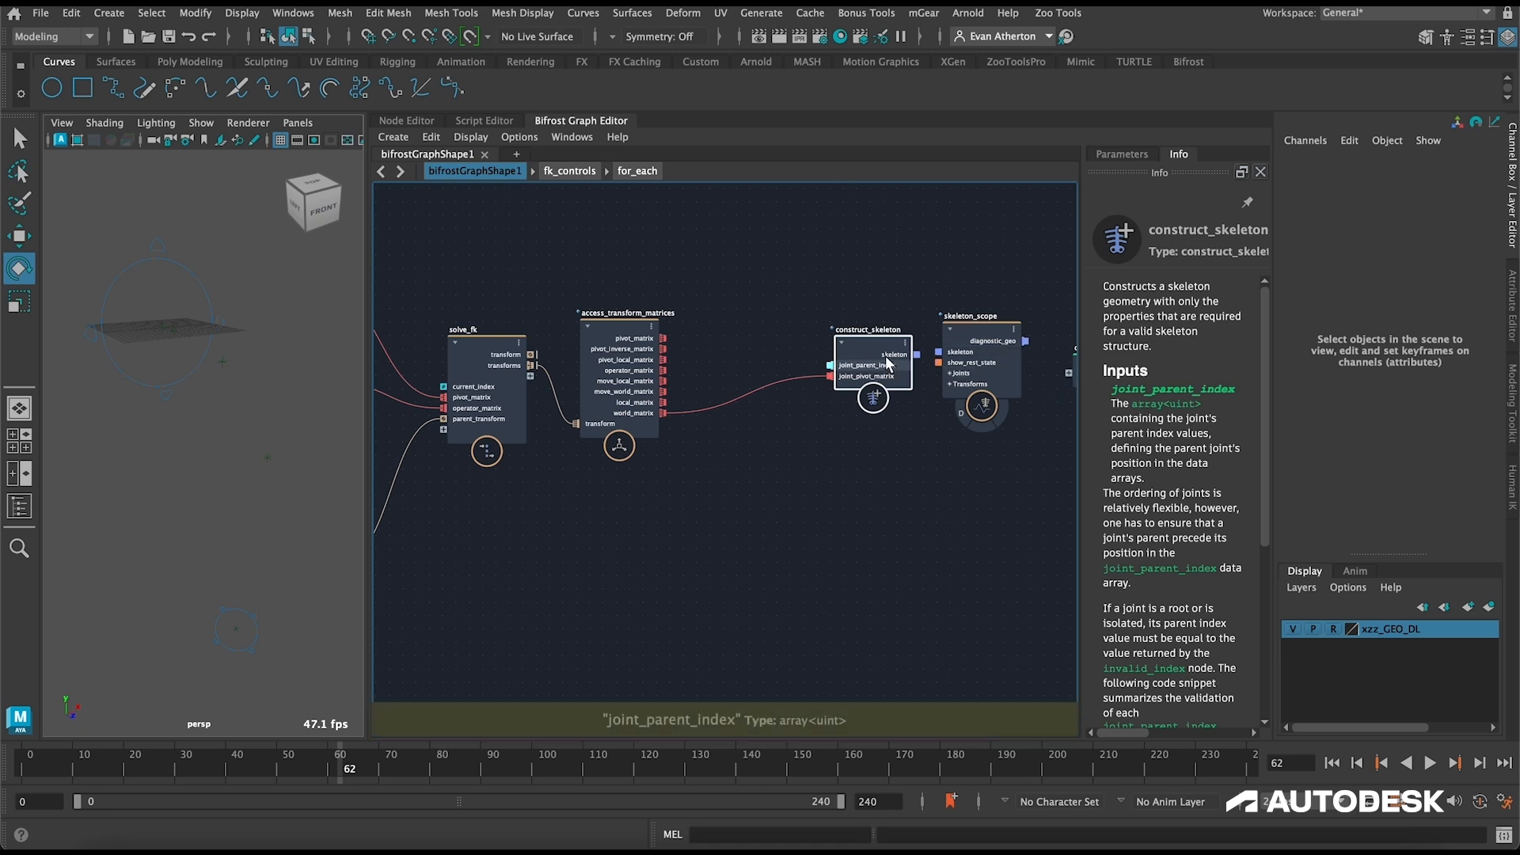
Step: Add an array_size node above the chain and connect access_transform_matrices' world_matrix to its array input
key("Tab")
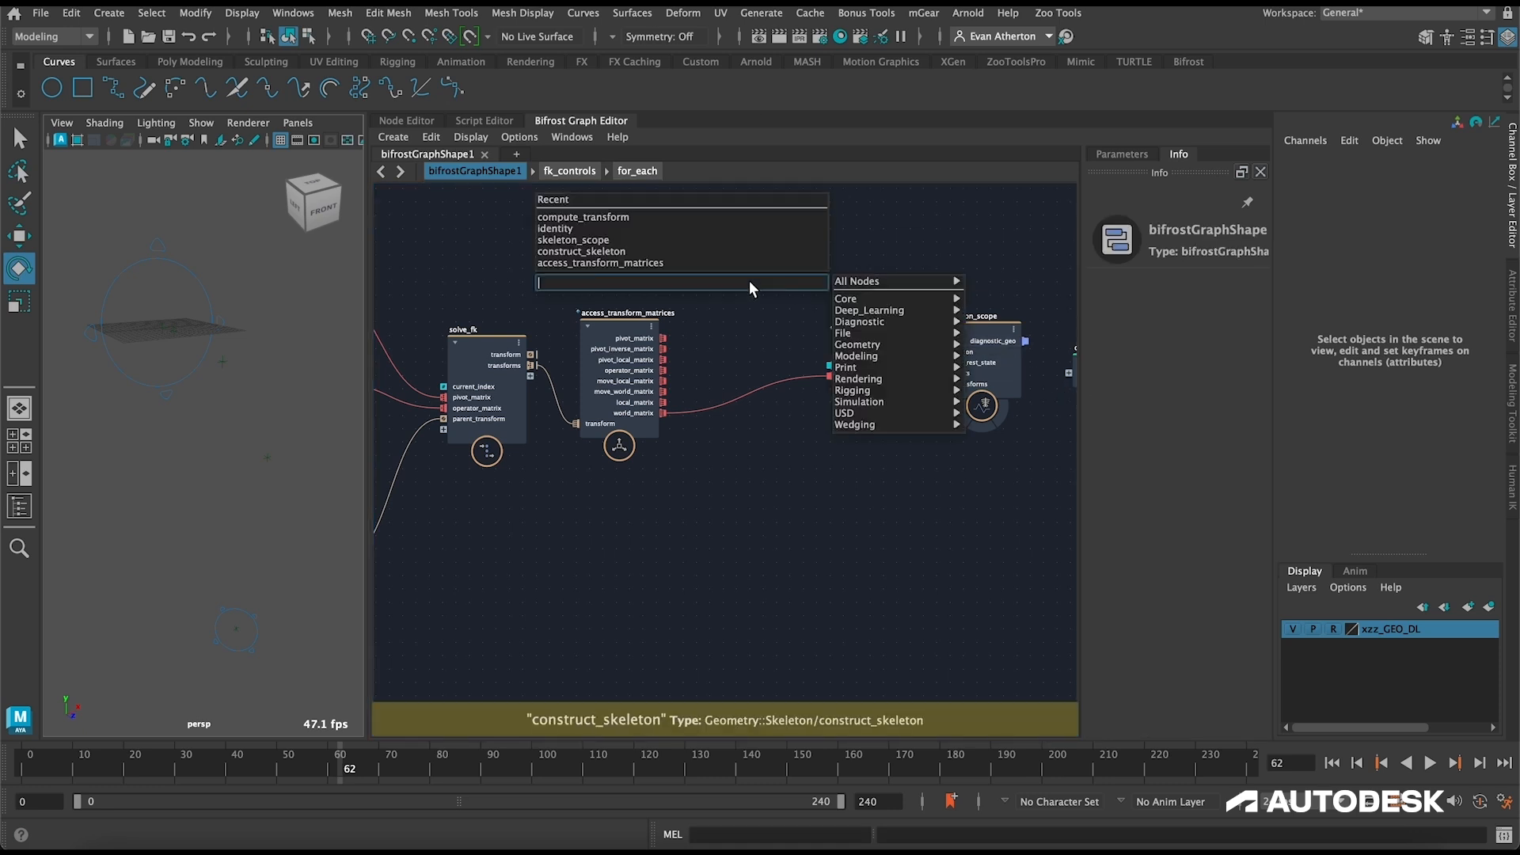
type("array_s")
key("Return")
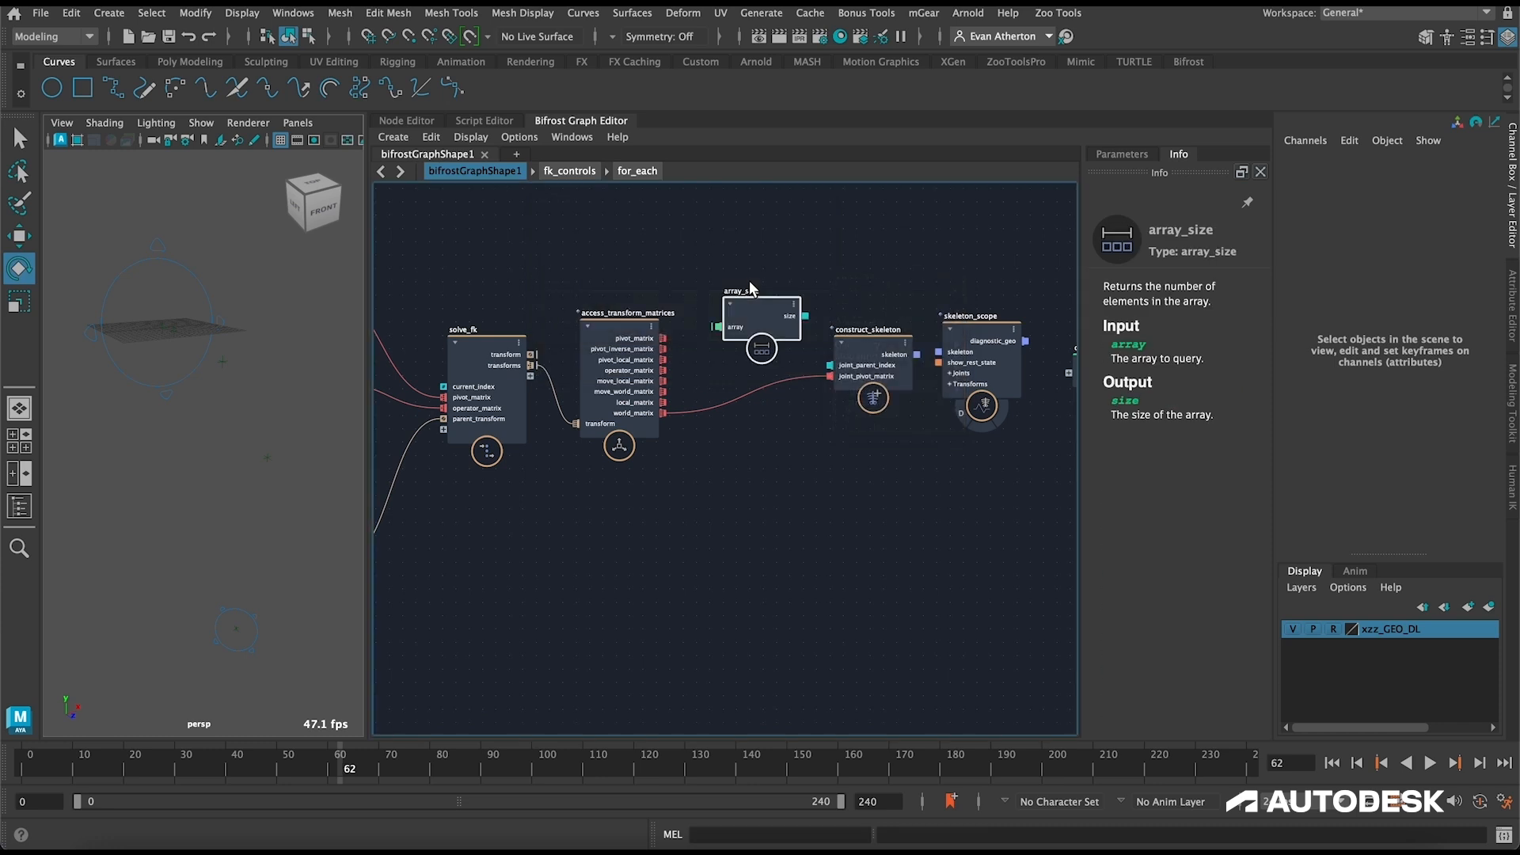
left_click_drag(663, 413, 689, 311)
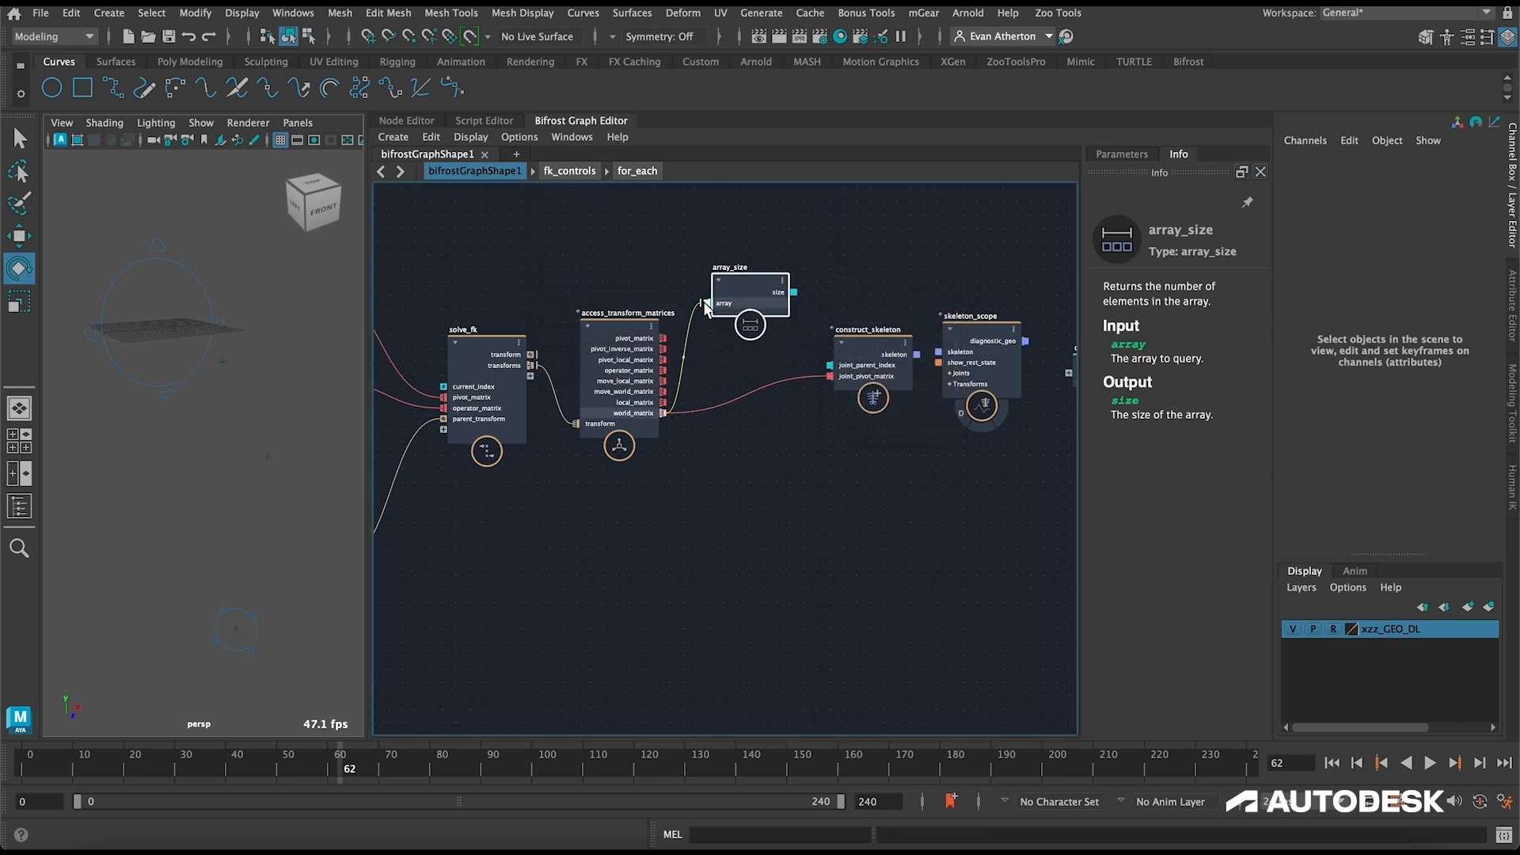
Step: Add a sequence_array node above construct_skeleton and connect array_size's size output to its size input
left_click(859, 231)
key("Tab")
type("sequence")
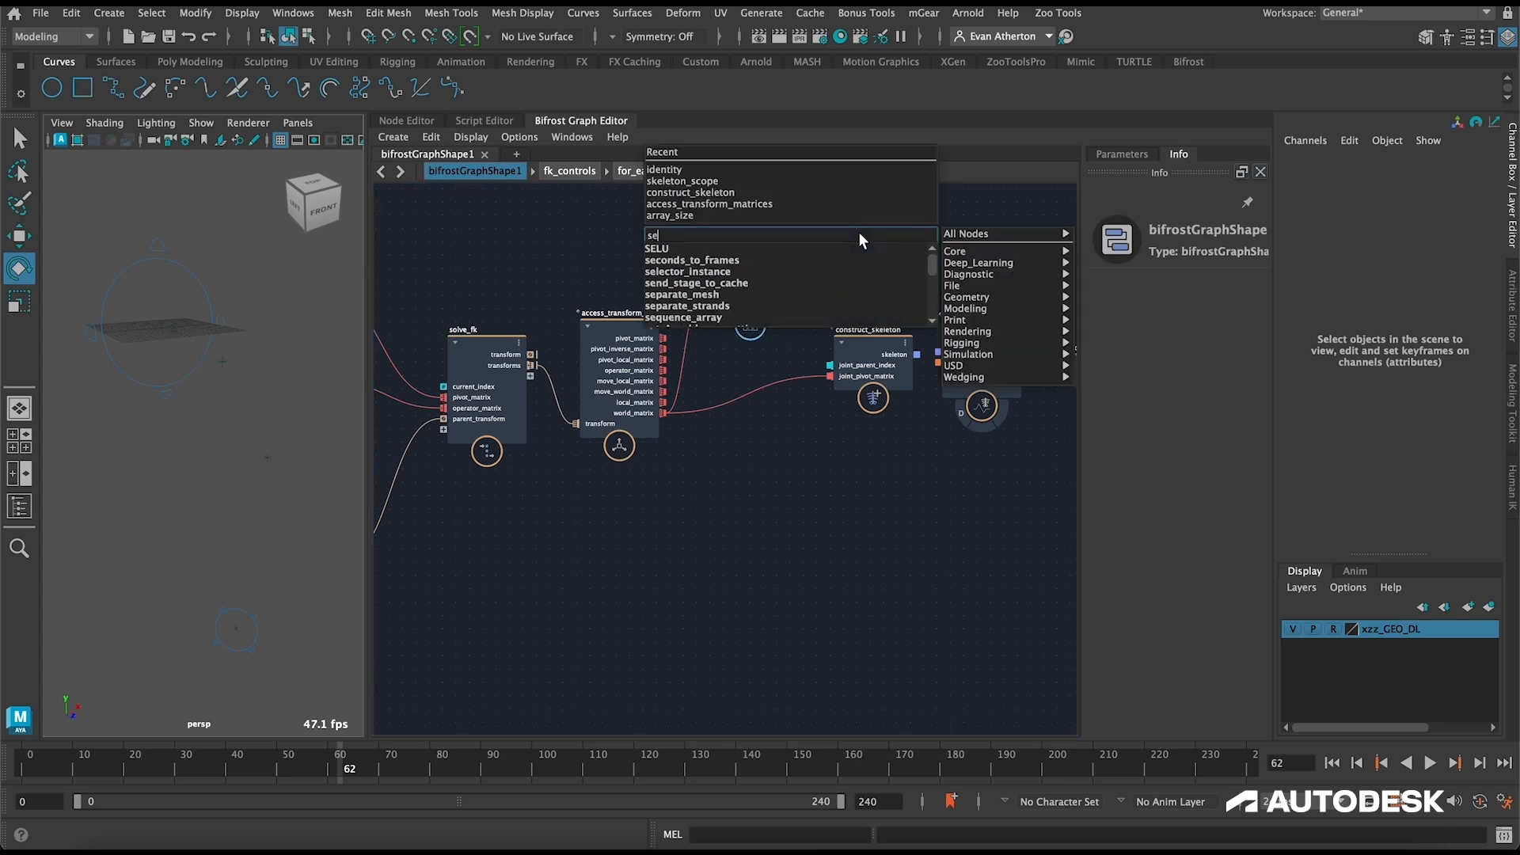
key("Return")
left_click_drag(876, 254, 917, 235)
left_click_drag(771, 277, 761, 239)
left_click_drag(867, 263, 861, 220)
Step: Set sequence_array's start port to the int value type, with Start at -1 and Step at 1
left_click(1113, 157)
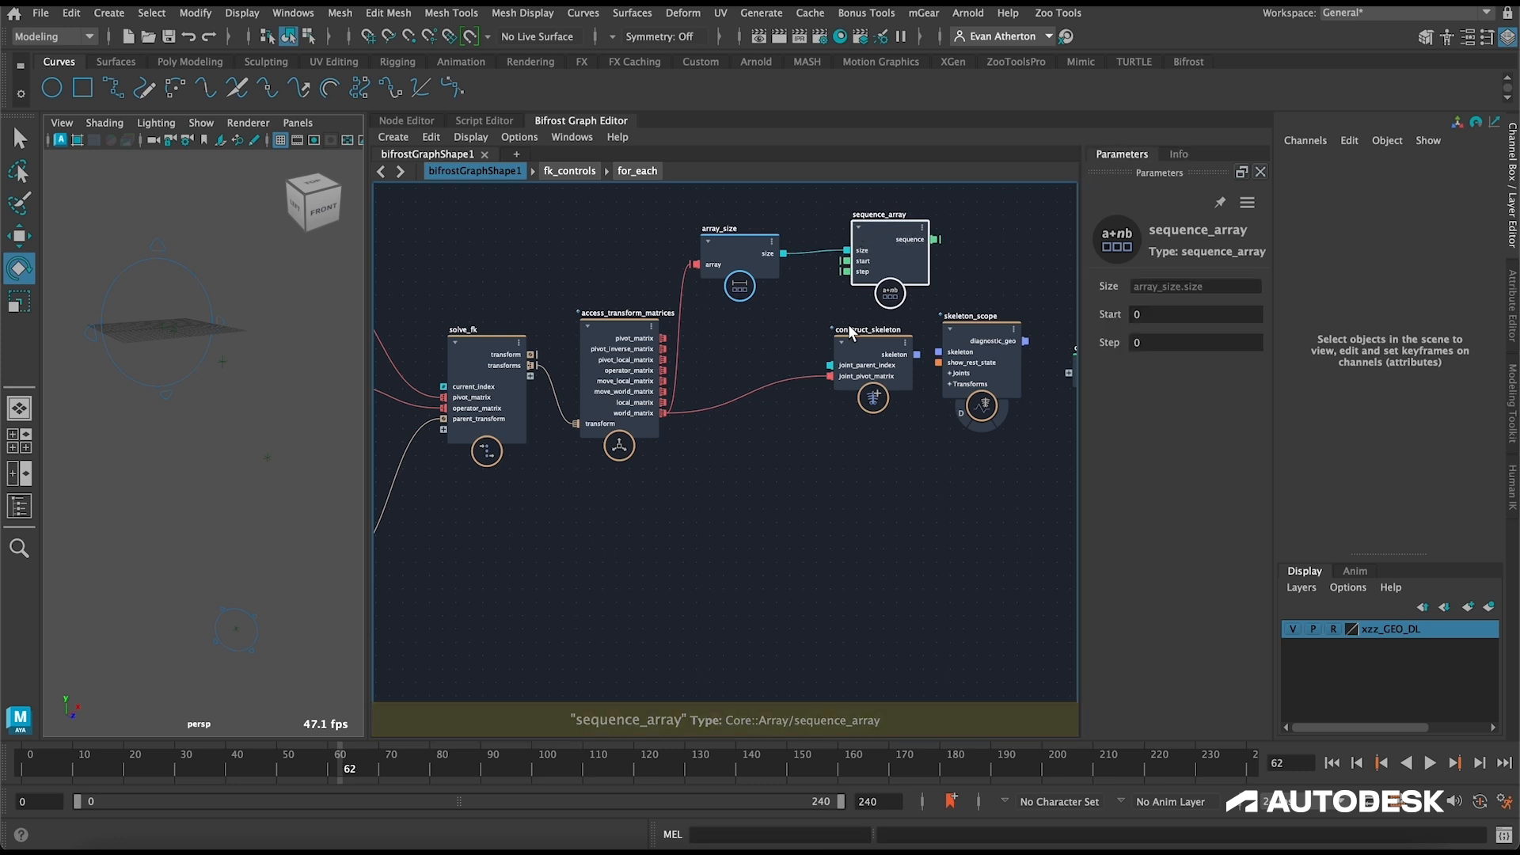
right_click(848, 267)
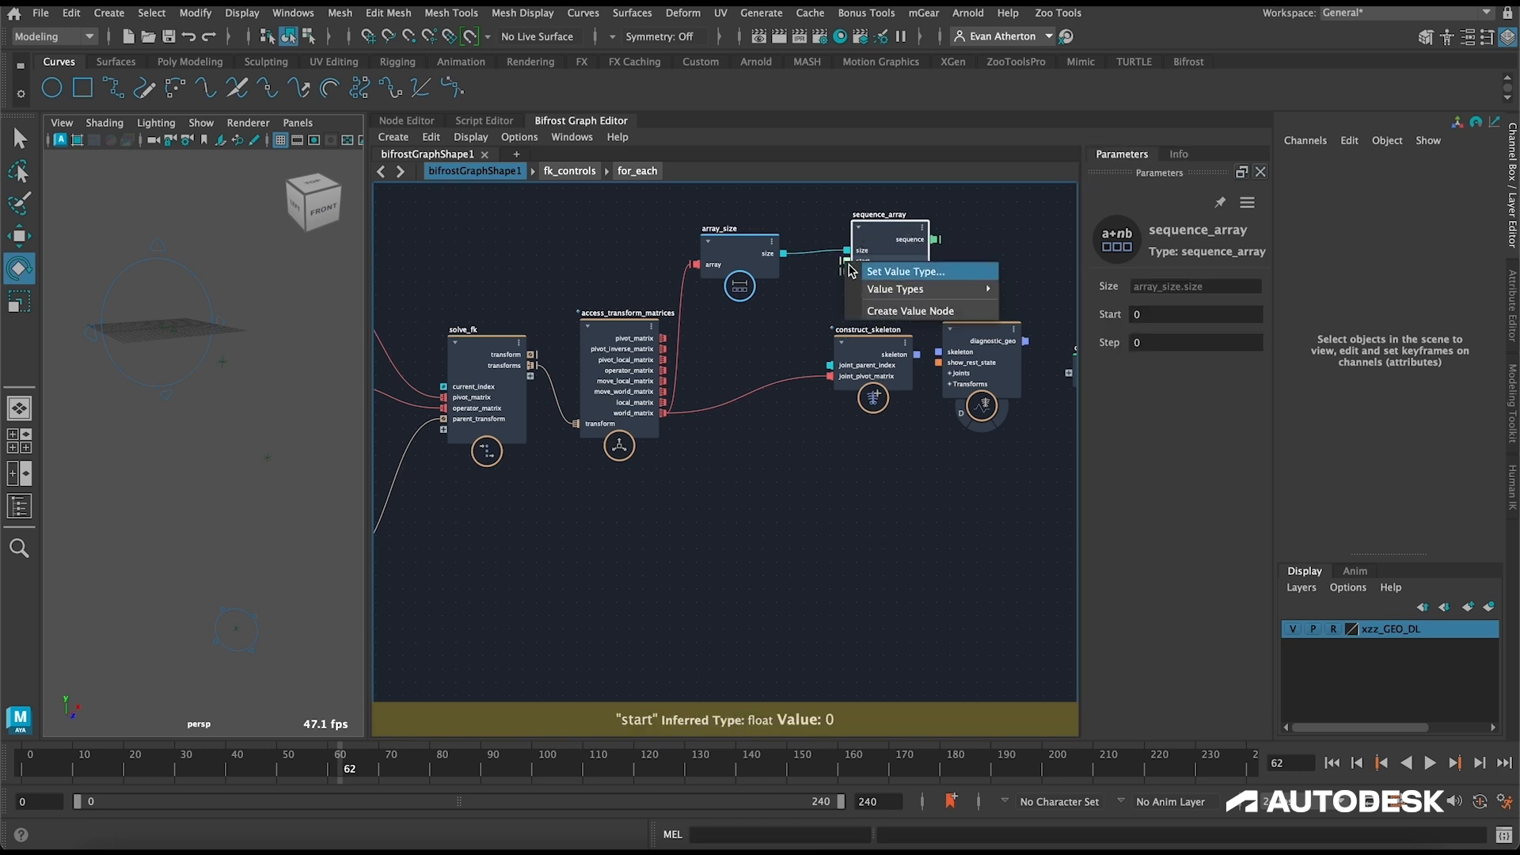
mouse_move(881, 295)
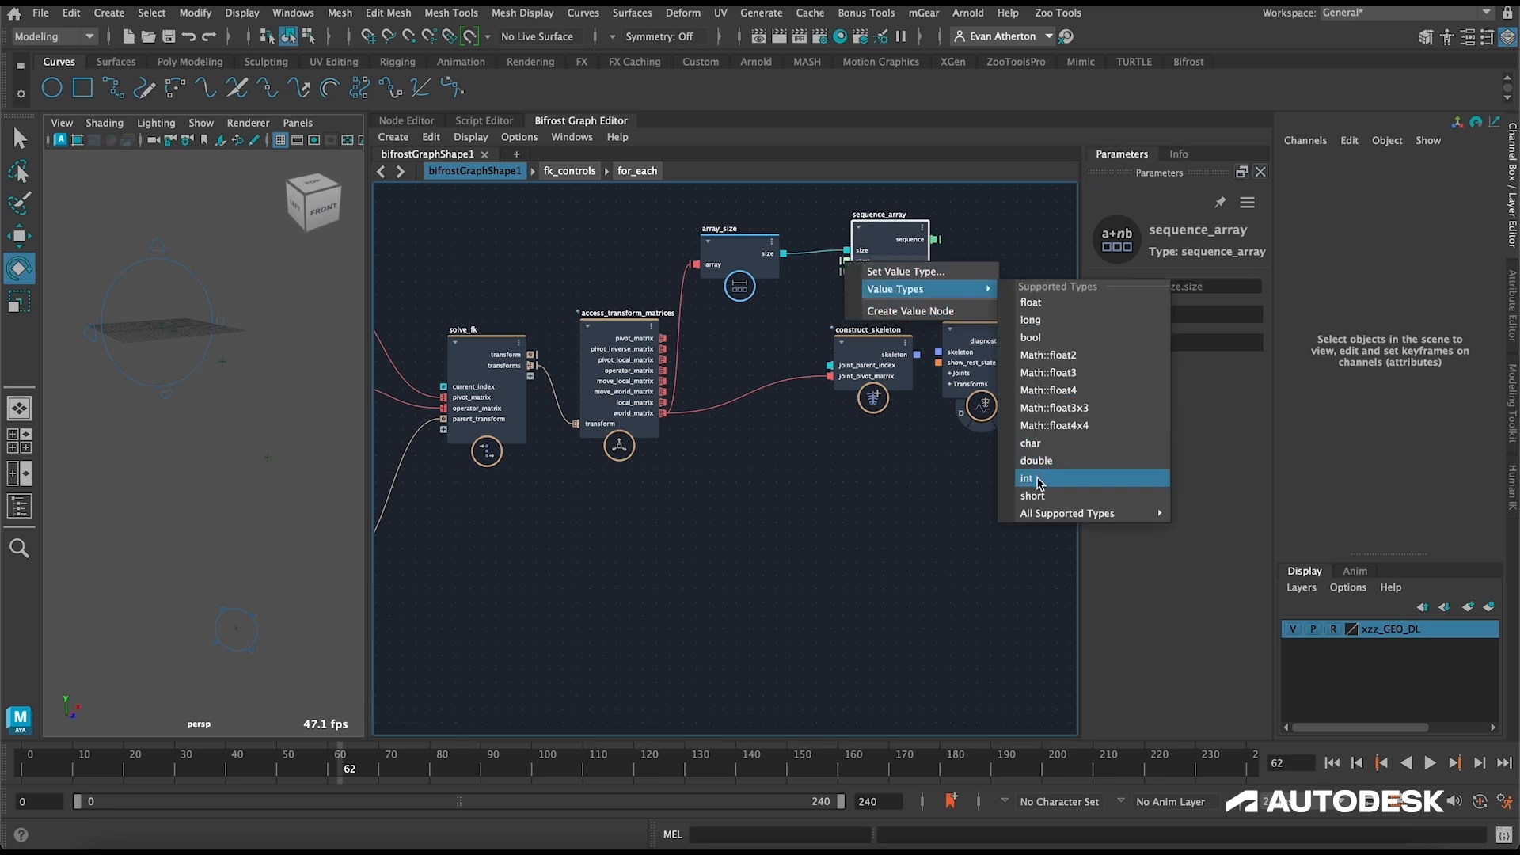
left_click(1026, 478)
left_click(1166, 316)
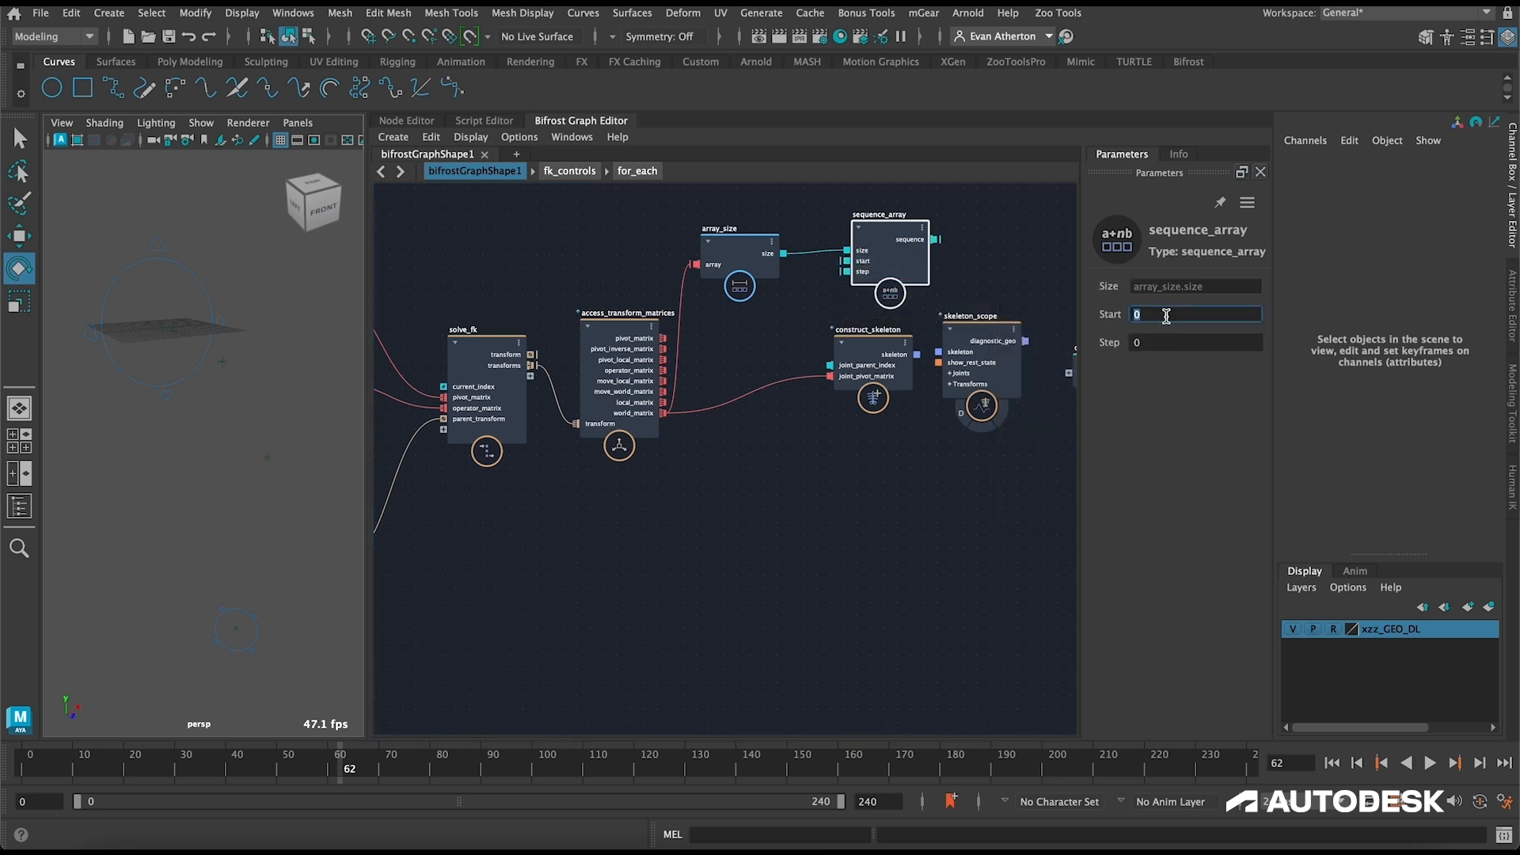
type("-1")
key("Tab")
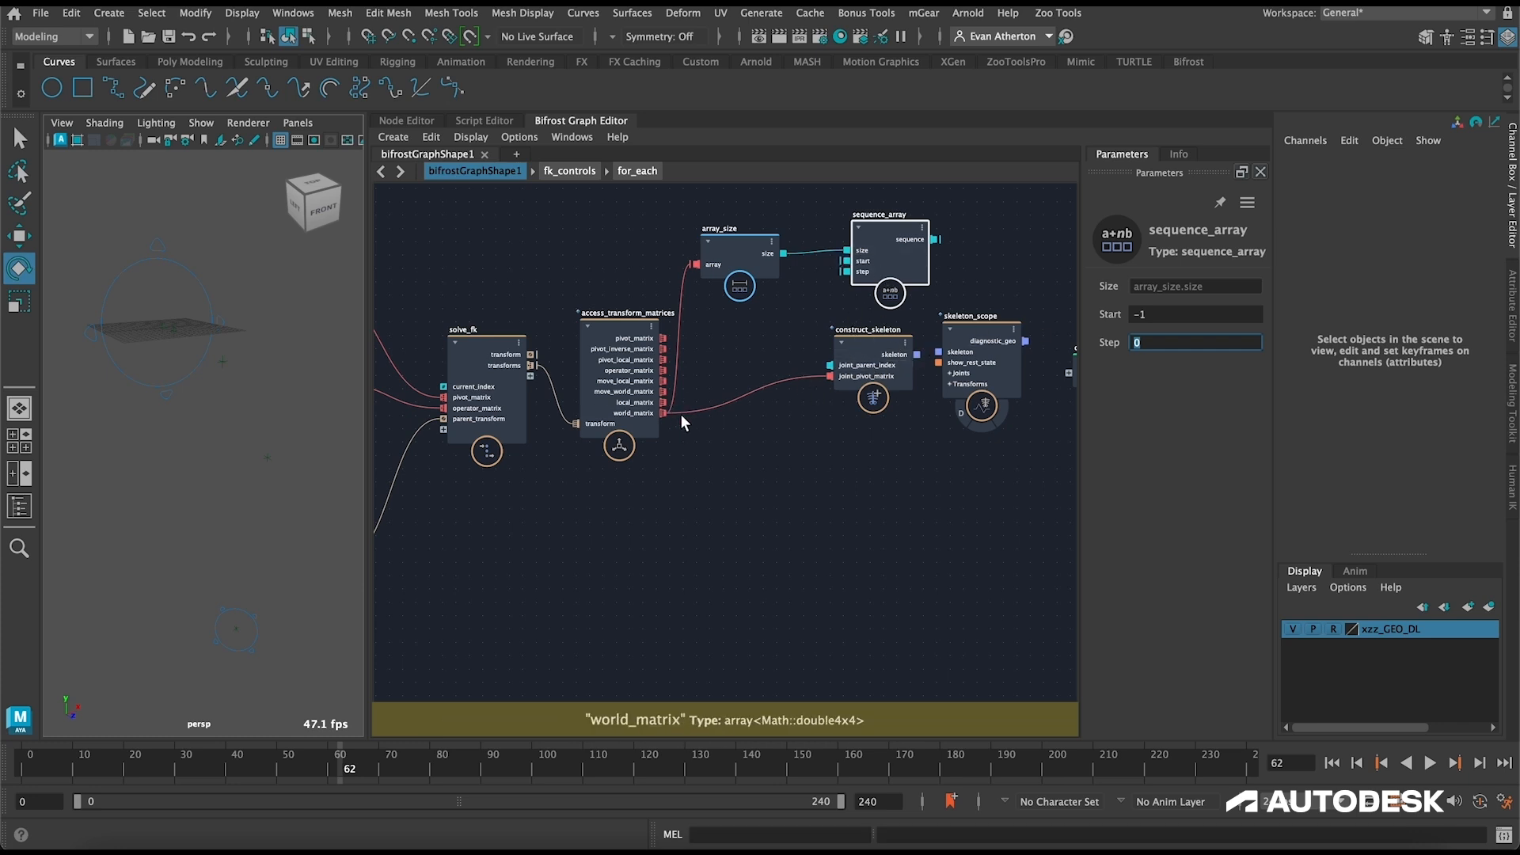
left_click_drag(874, 232, 858, 237)
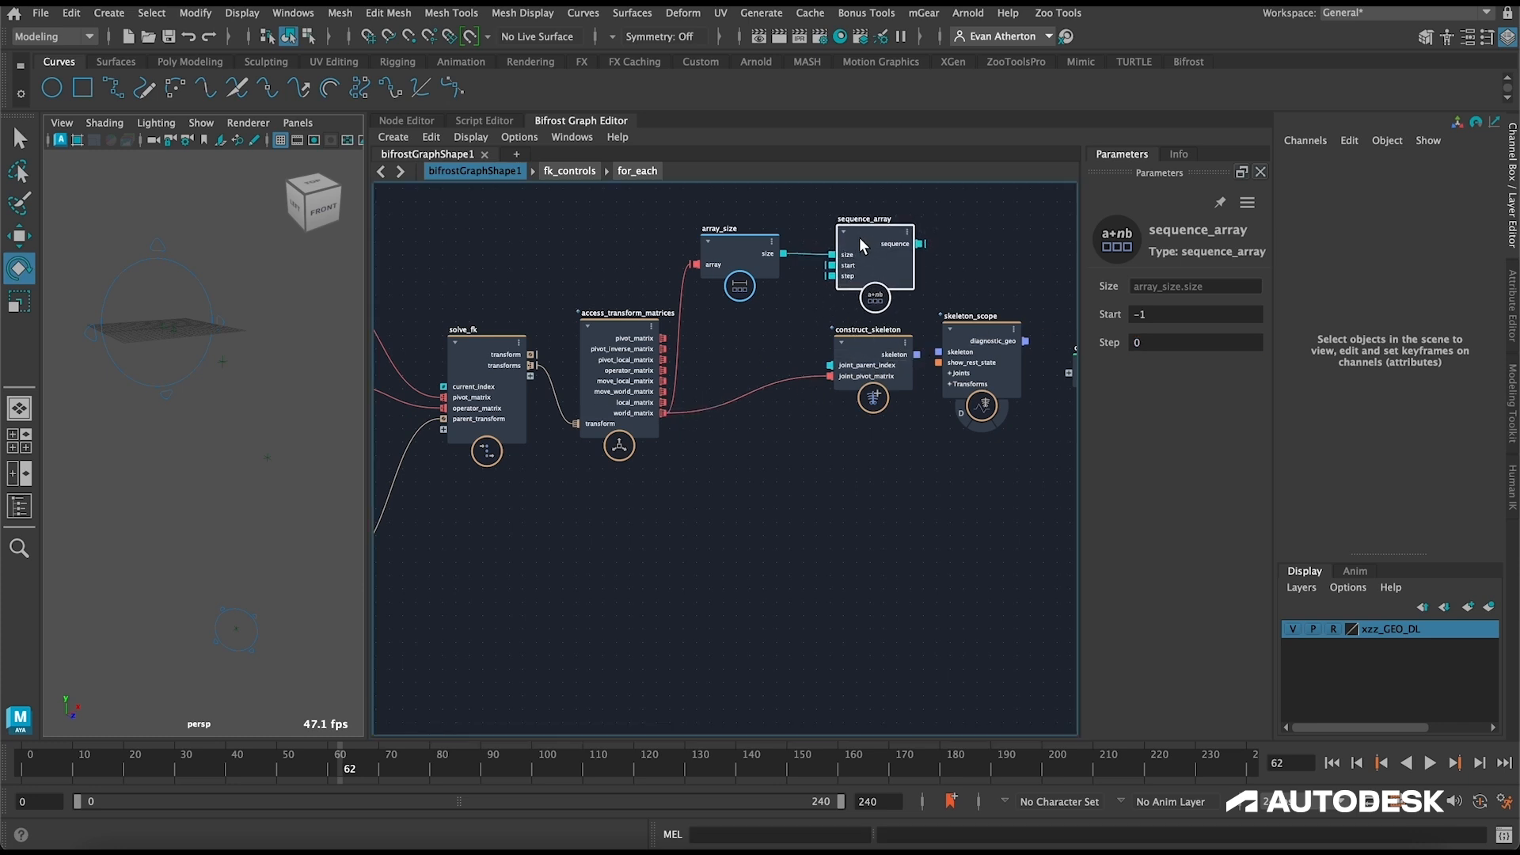
left_click(1156, 343)
type("1")
left_click(1001, 268)
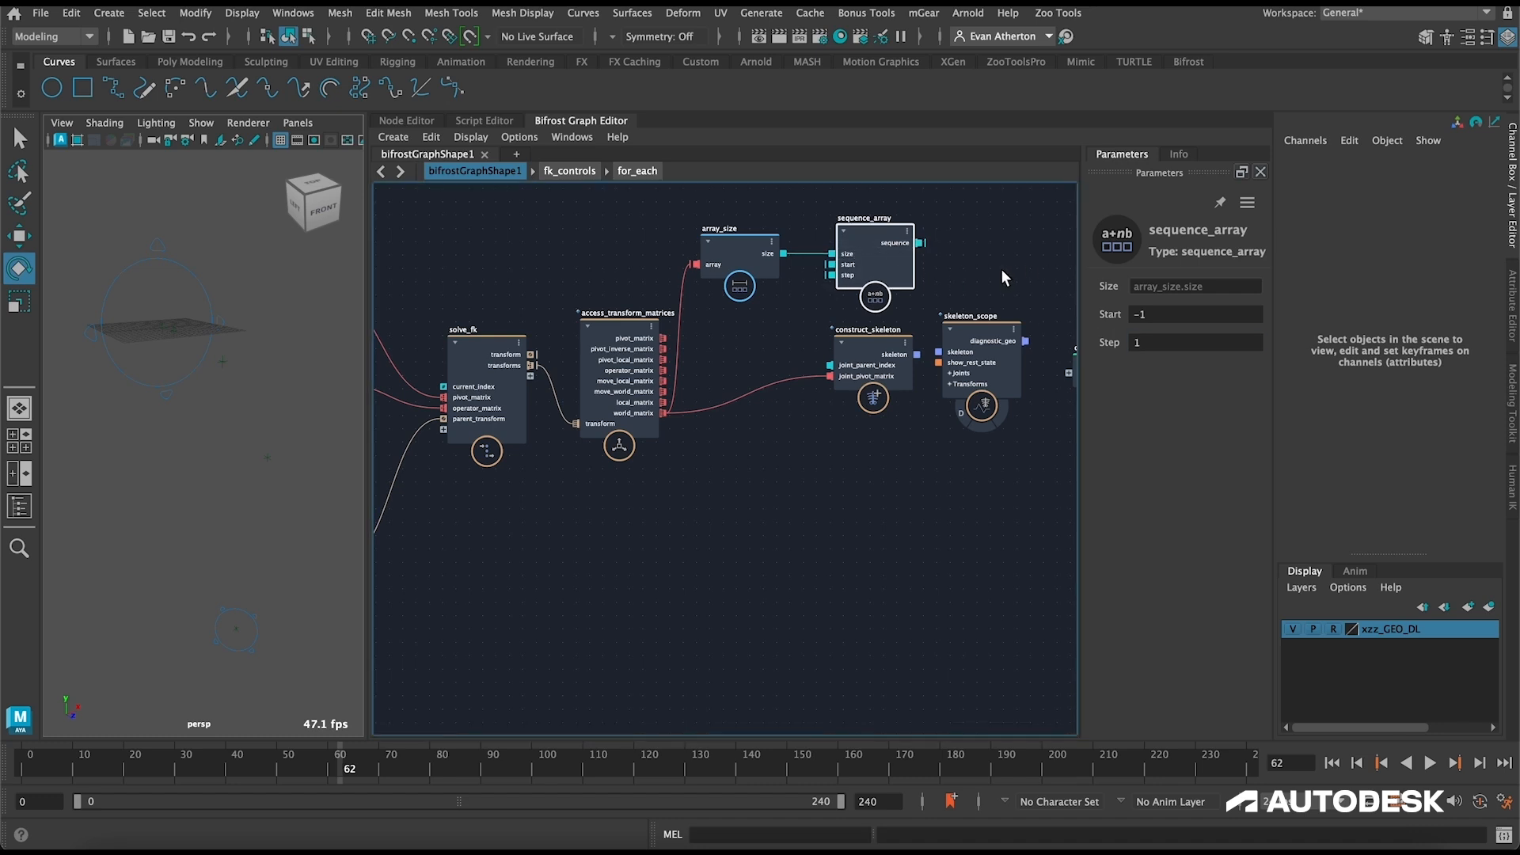
Step: Connect sequence_array's sequence to construct_skeleton's joint_parent_index, and construct_skeleton's skeleton output to skeleton_scope
middle_click_drag(1001, 259, 955, 321)
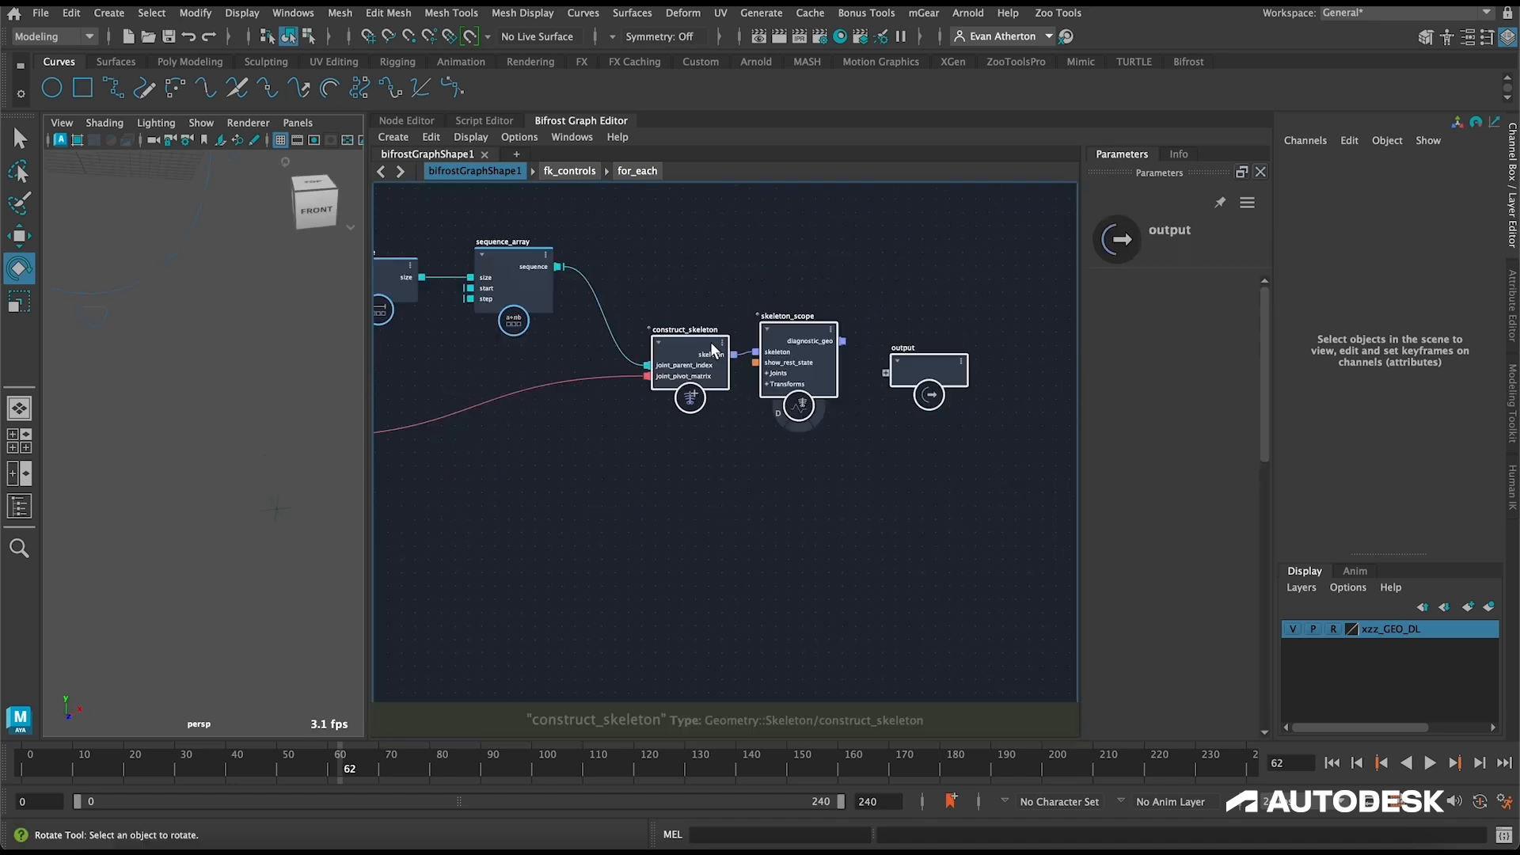
left_click_drag(711, 344, 681, 322)
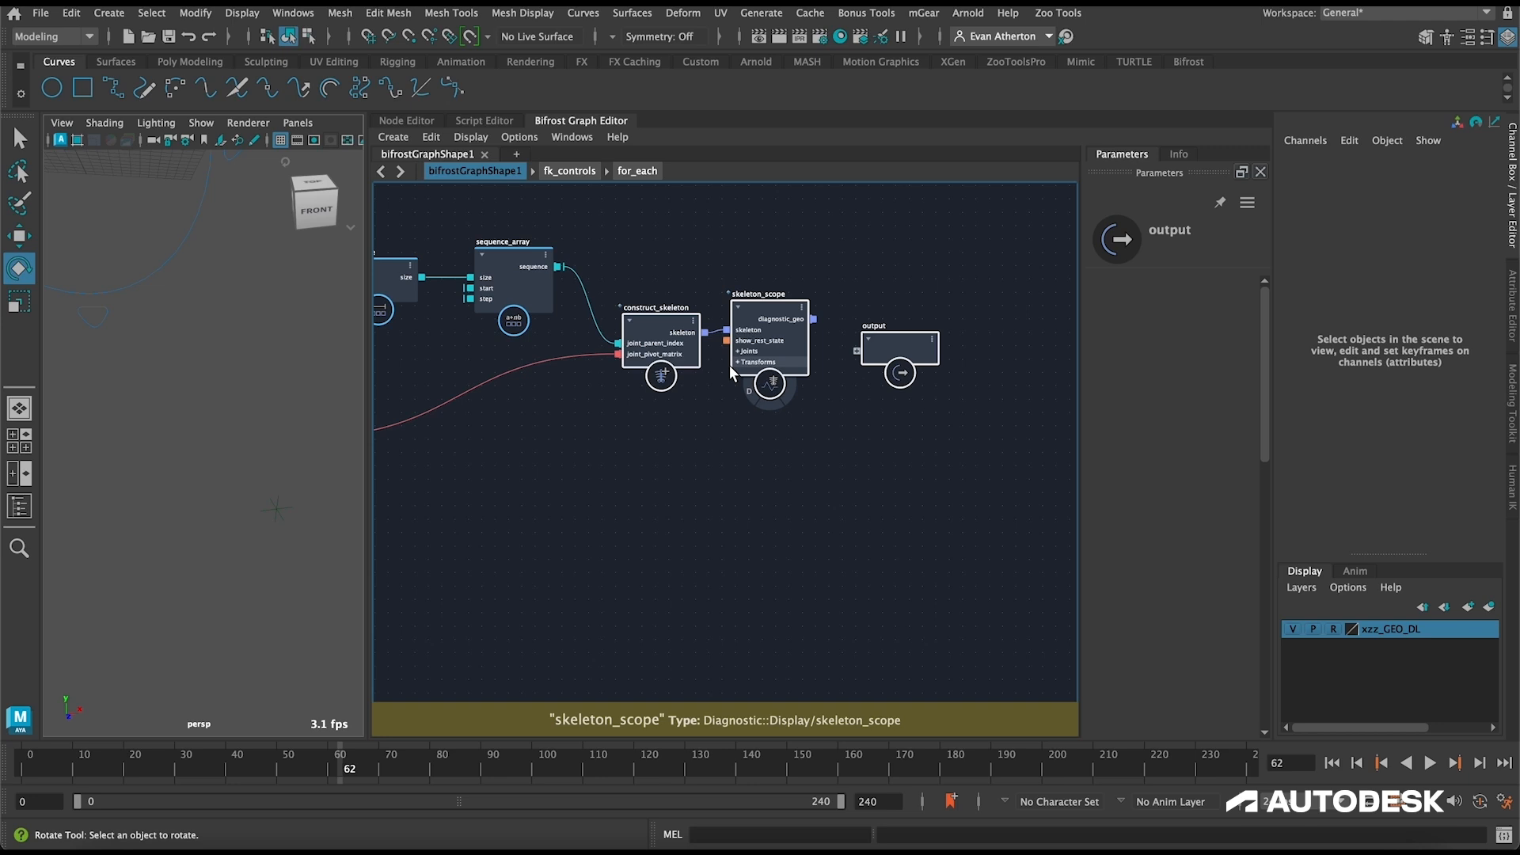
Step: Turn on skeleton_scope's diagnostic display, inspect the skeleton in the viewport, and select the skeleton_scope node
left_click(748, 390)
scroll(247, 403, "down", 10)
left_click_drag(235, 450, 290, 475, "alt")
left_click(743, 331)
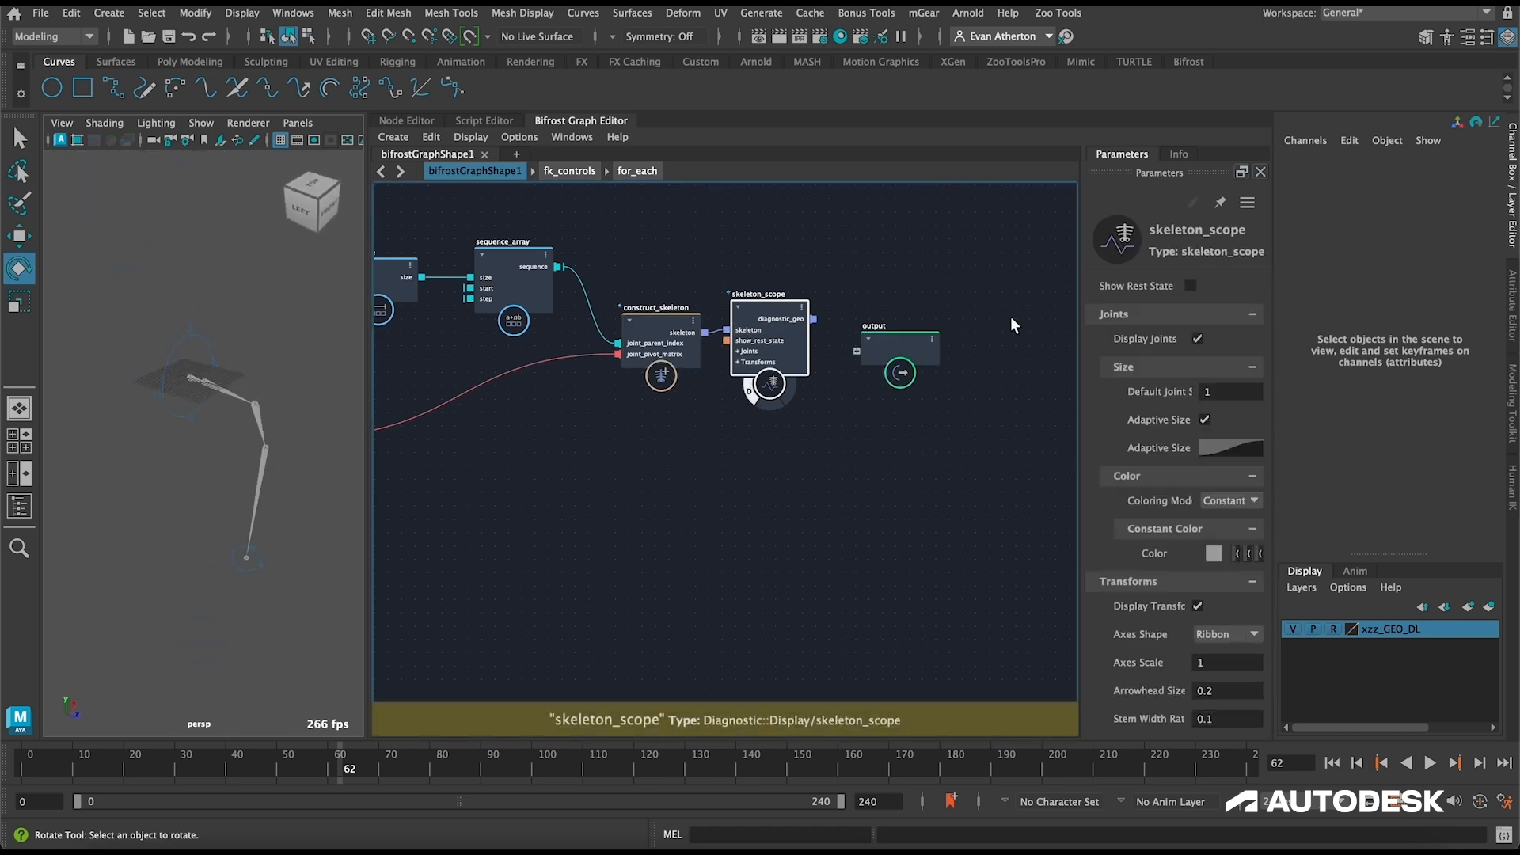
Step: Color skeleton_scope's joints by Joint Index and select the fk_controls node to expose its theta and axis parameters
left_click(1219, 500)
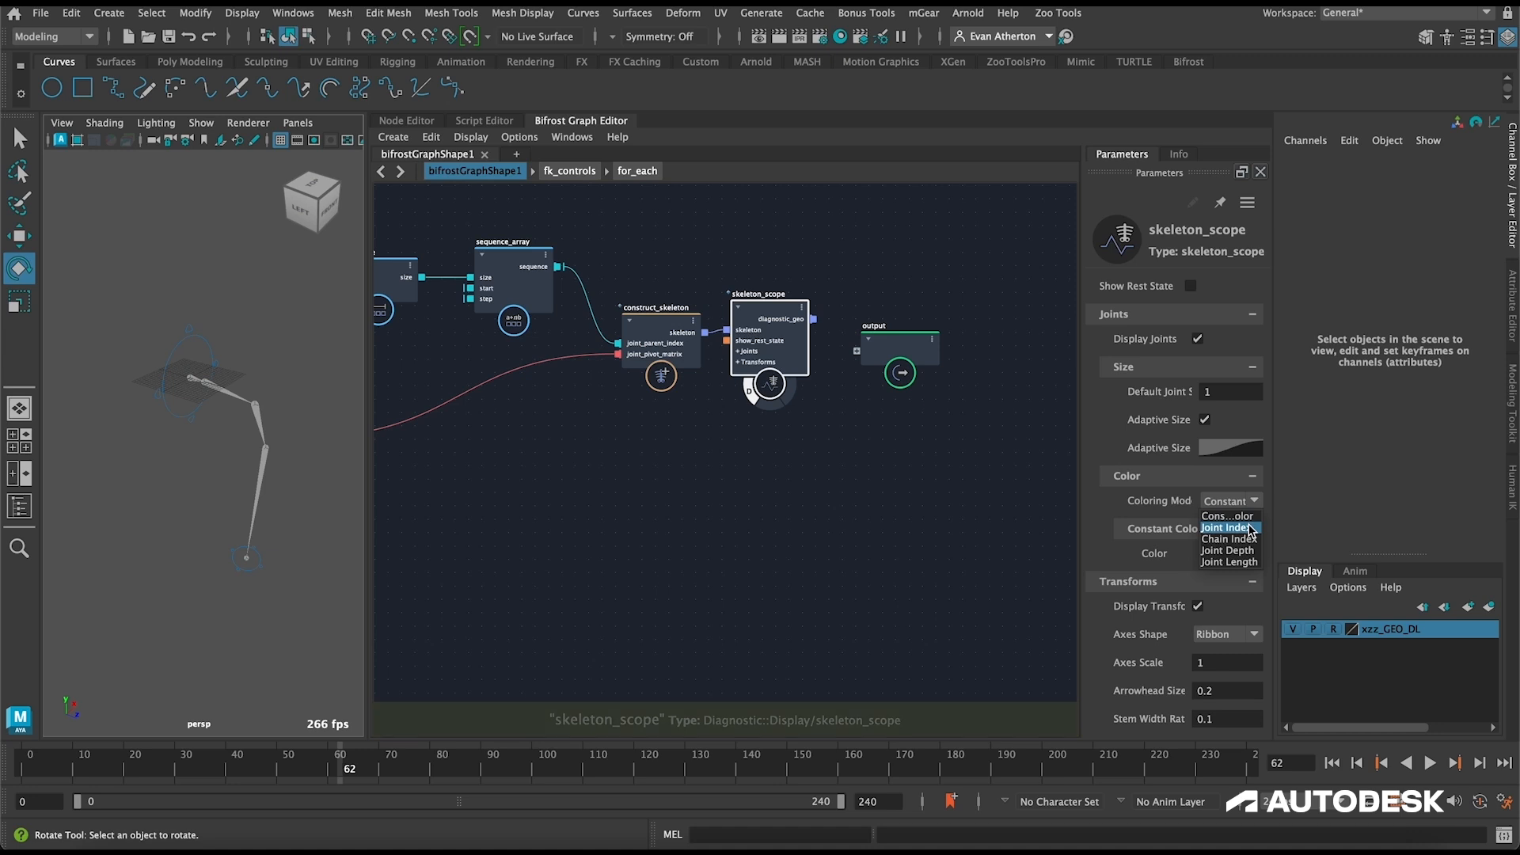
left_click(1245, 527)
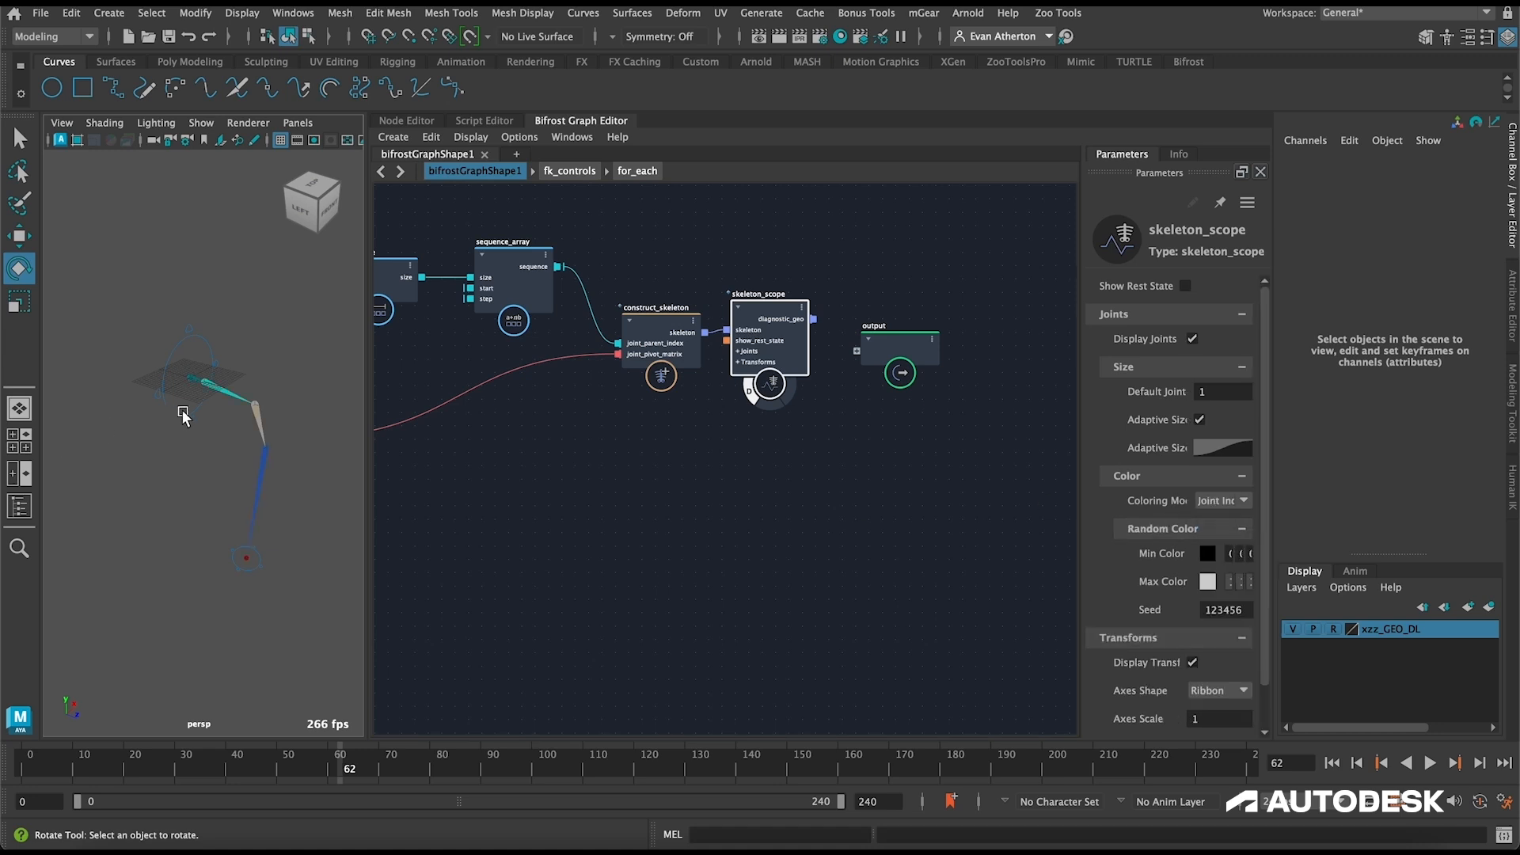
middle_click_drag(734, 250, 989, 311, "alt")
scroll(883, 293, "down", 2)
middle_click_drag(480, 328, 710, 323, "alt")
left_click(580, 421)
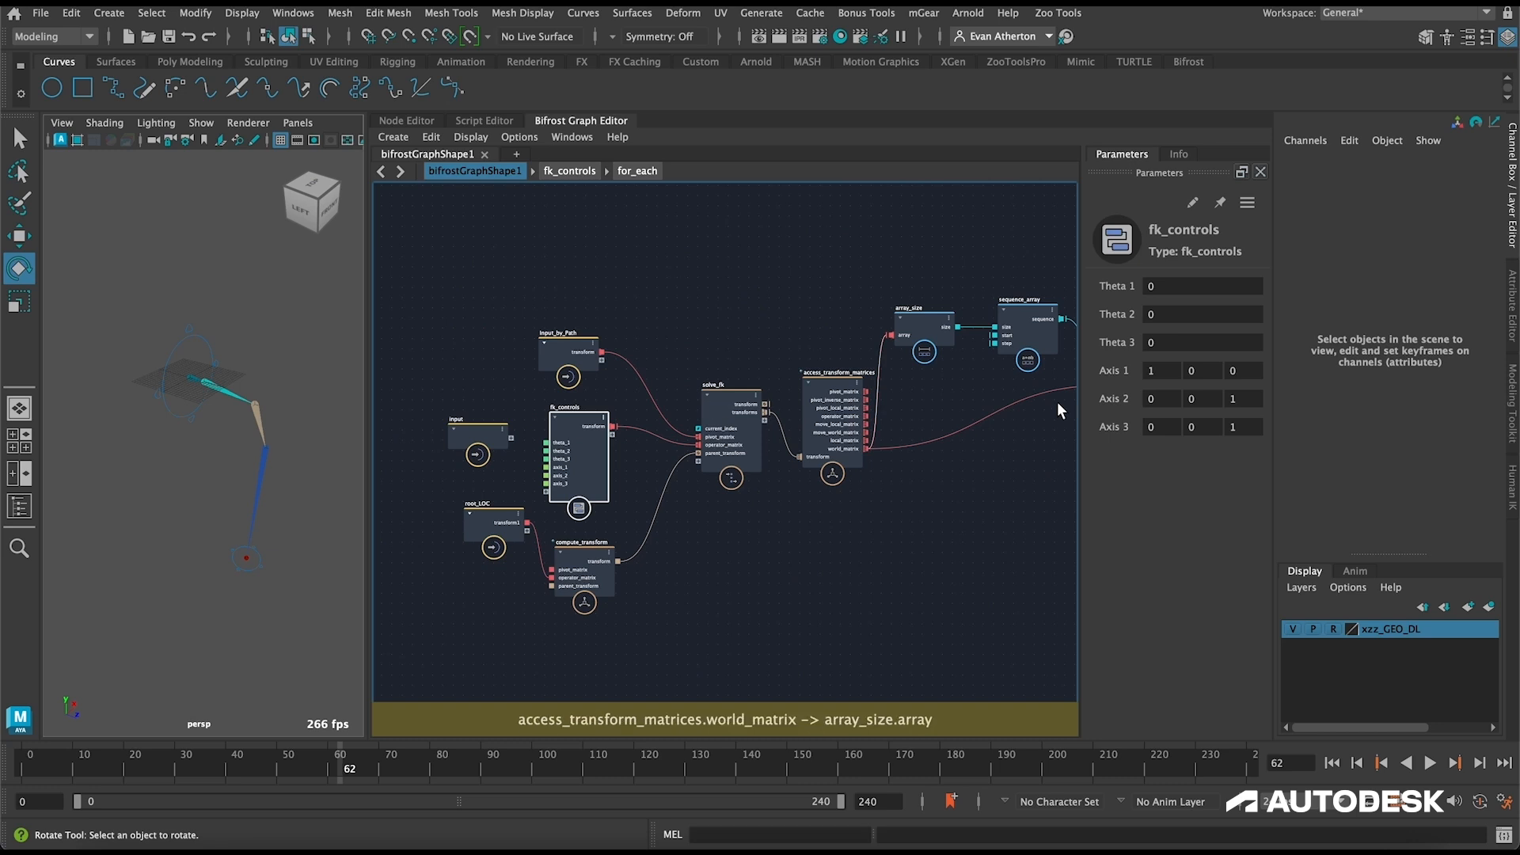
Step: Test the solved skeleton by rotating root_CTRL in the viewport, and undo the rotation
left_click(216, 361)
mouse_move(204, 360)
left_mouse_down()
mouse_move(178, 348)
mouse_move(205, 365)
mouse_move(174, 365)
left_mouse_up()
key("ctrl+z")
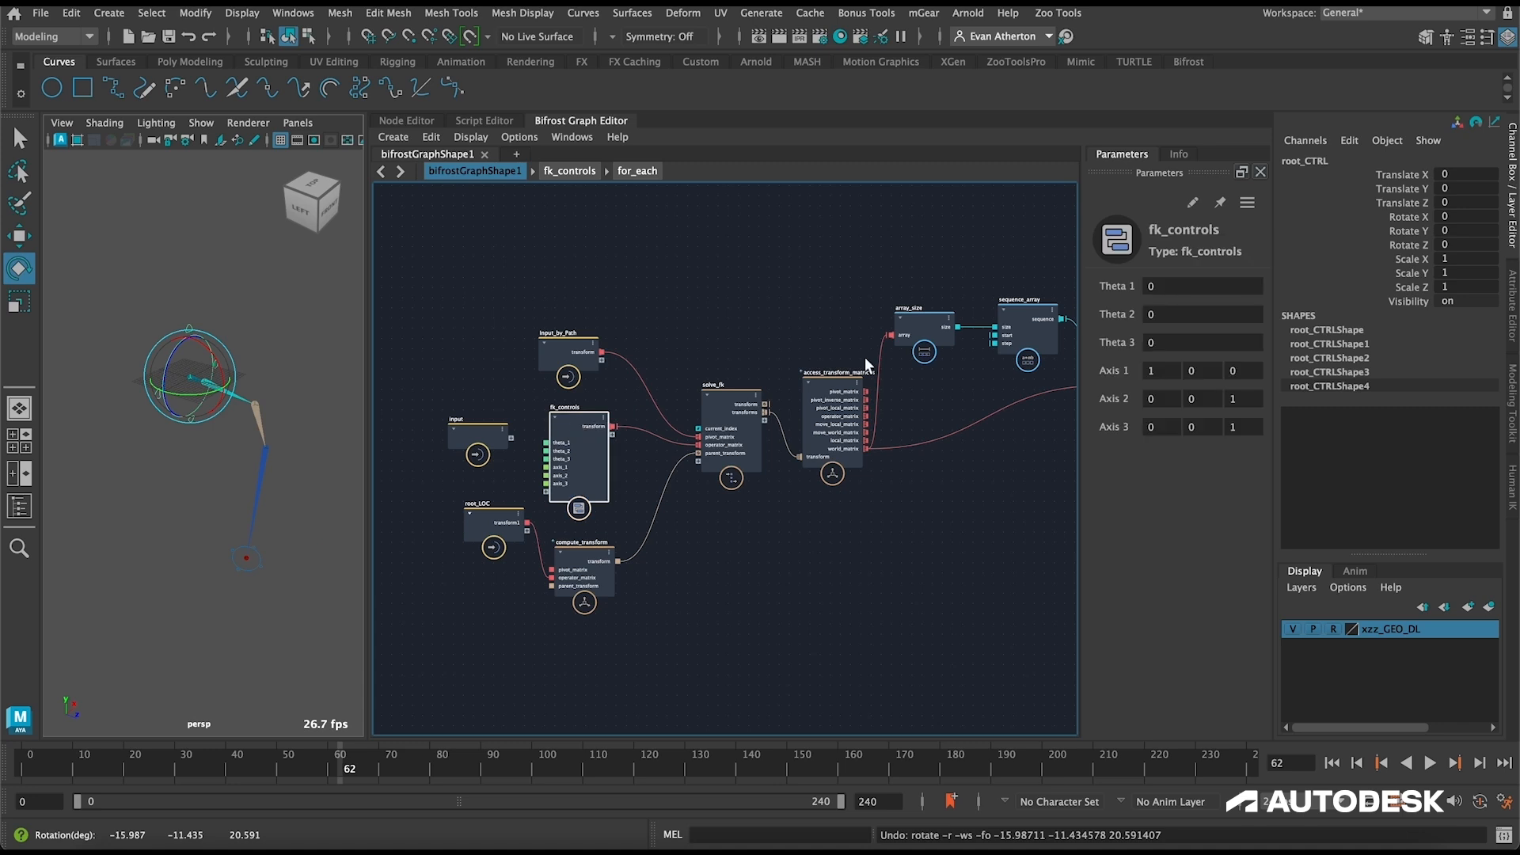
Step: Pose the leg by scrubbing fk_controls' Theta 1 to -30.83, Theta 2 to -40.7 and Theta 3 to -28.46
left_click_drag(1137, 294, 1271, 297)
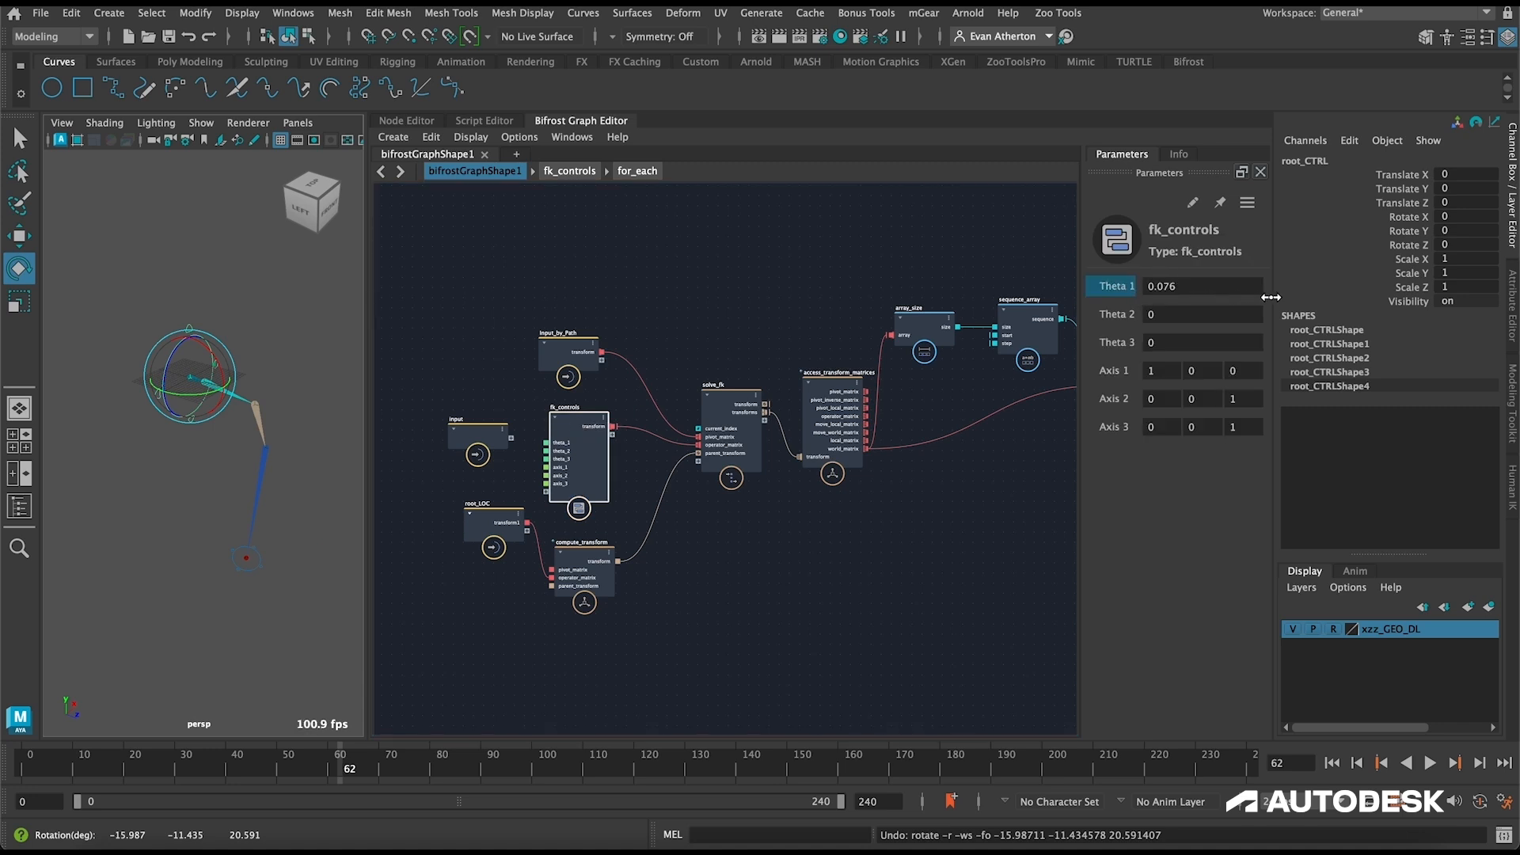
left_click_drag(1514, 210, 46, 372)
left_click_drag(1153, 280, 1026, 339)
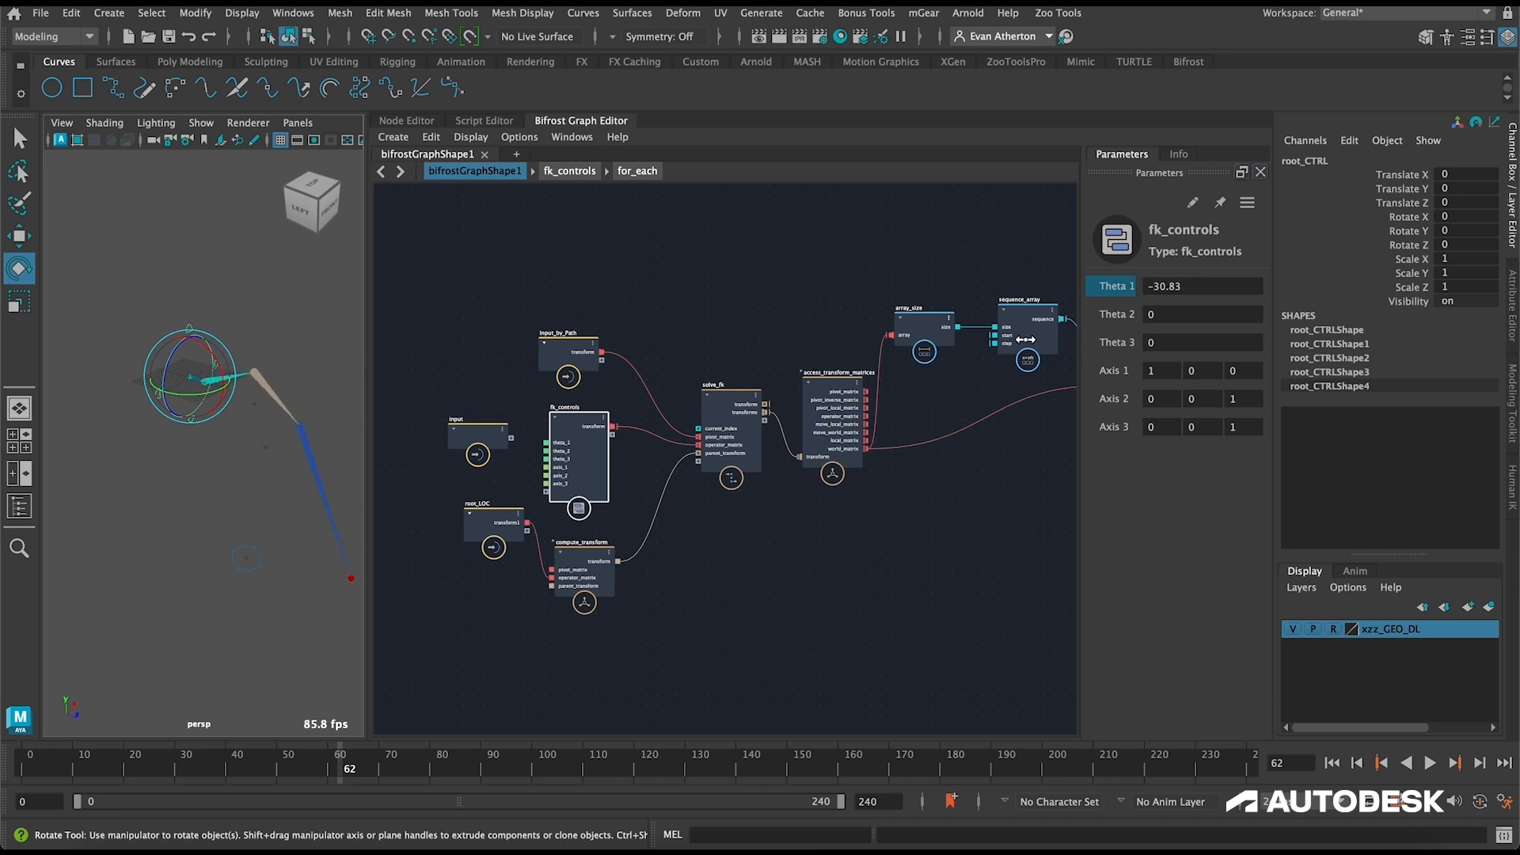
left_click_drag(1124, 316, 1456, 347)
left_click_drag(1055, 342, 12, 370)
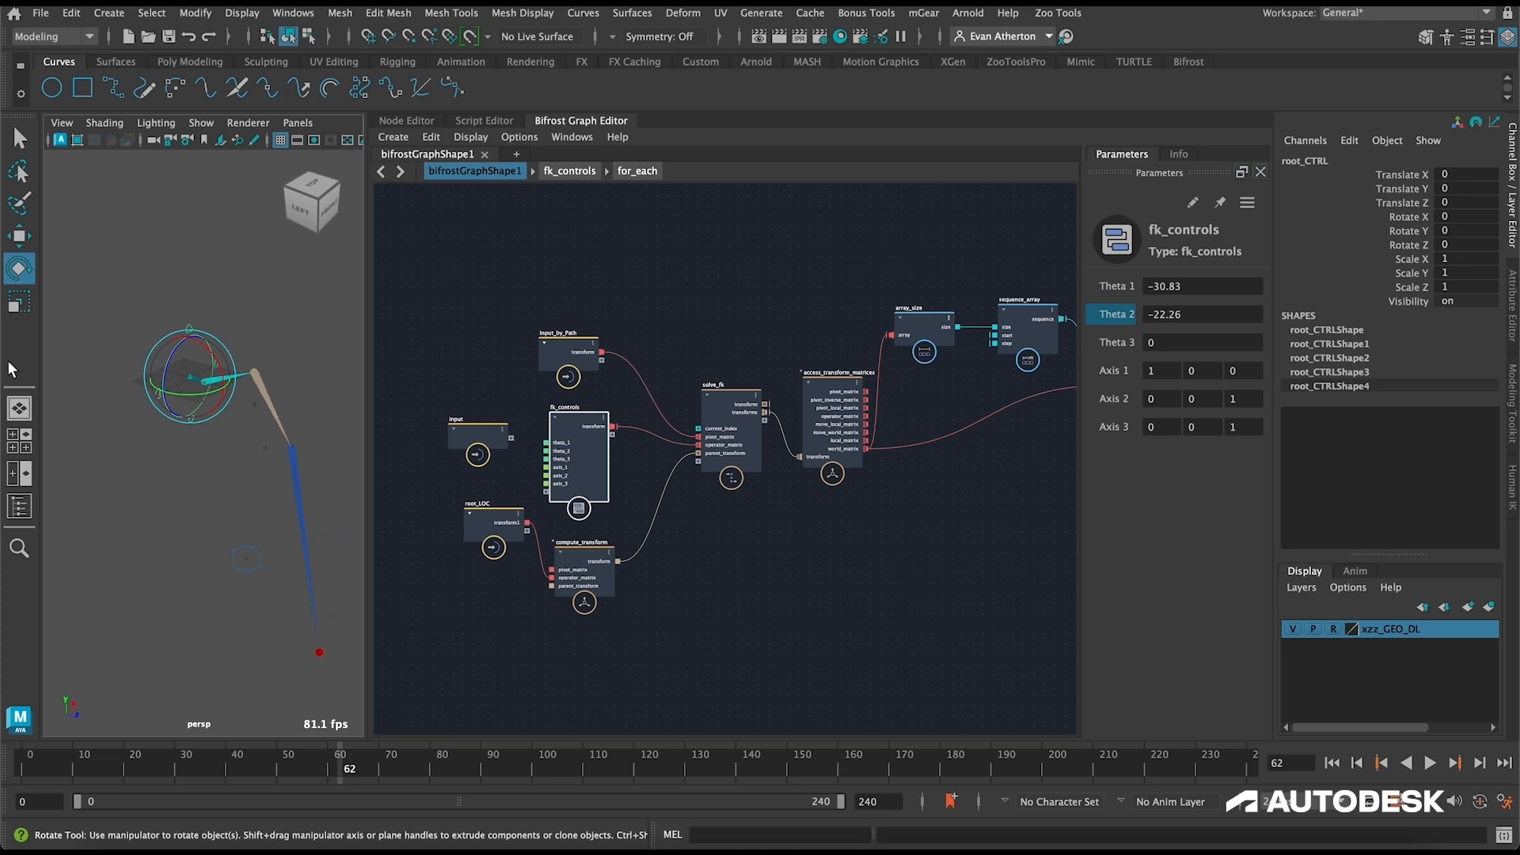
left_click_drag(1131, 314, 799, 372)
left_click_drag(1093, 350, 386, 391)
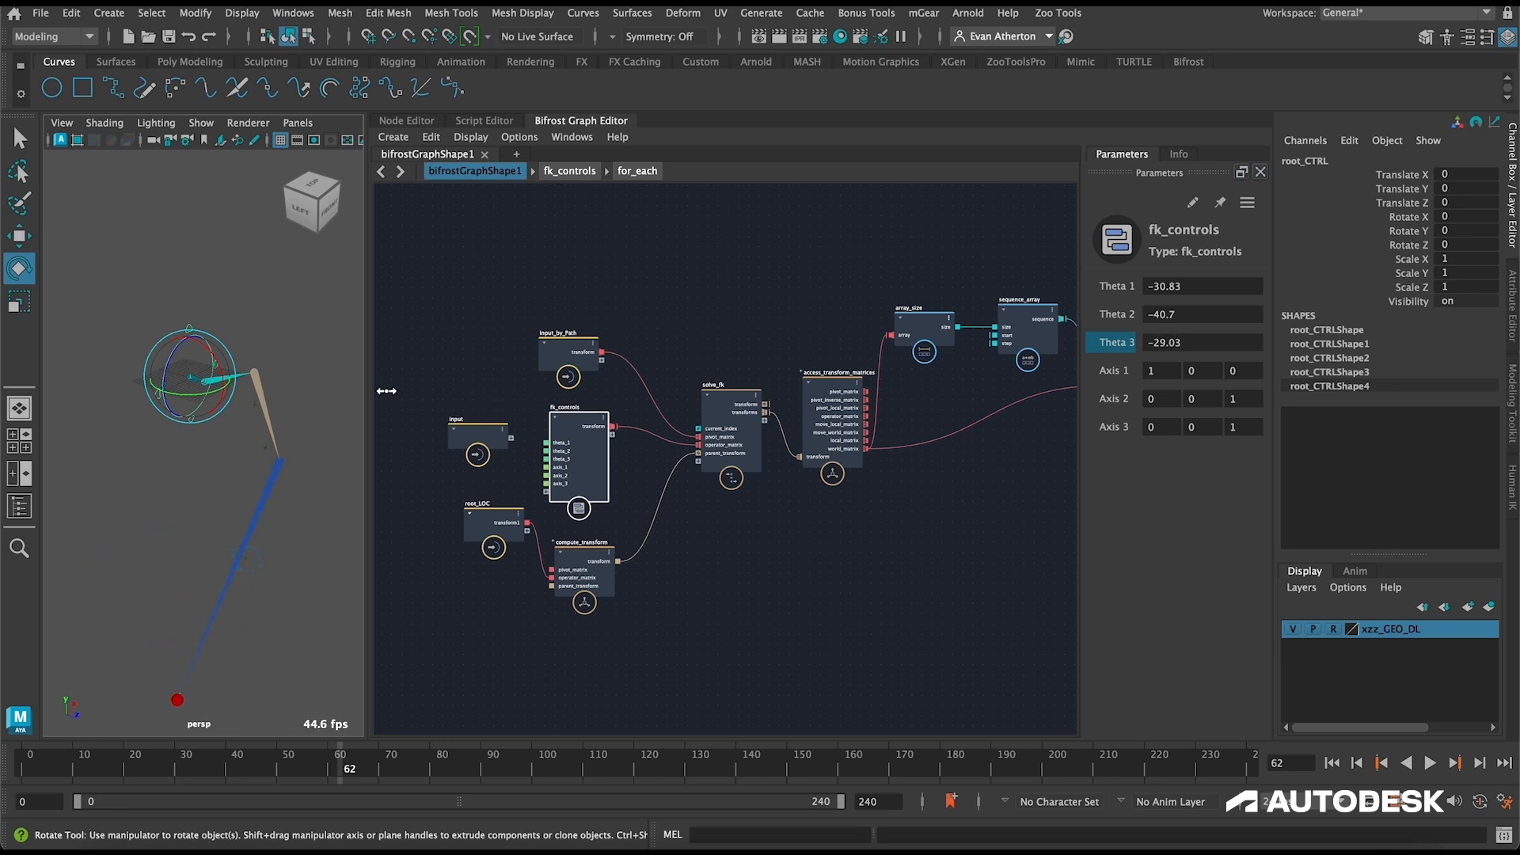
scroll(264, 468, "down", 3)
left_click(131, 471)
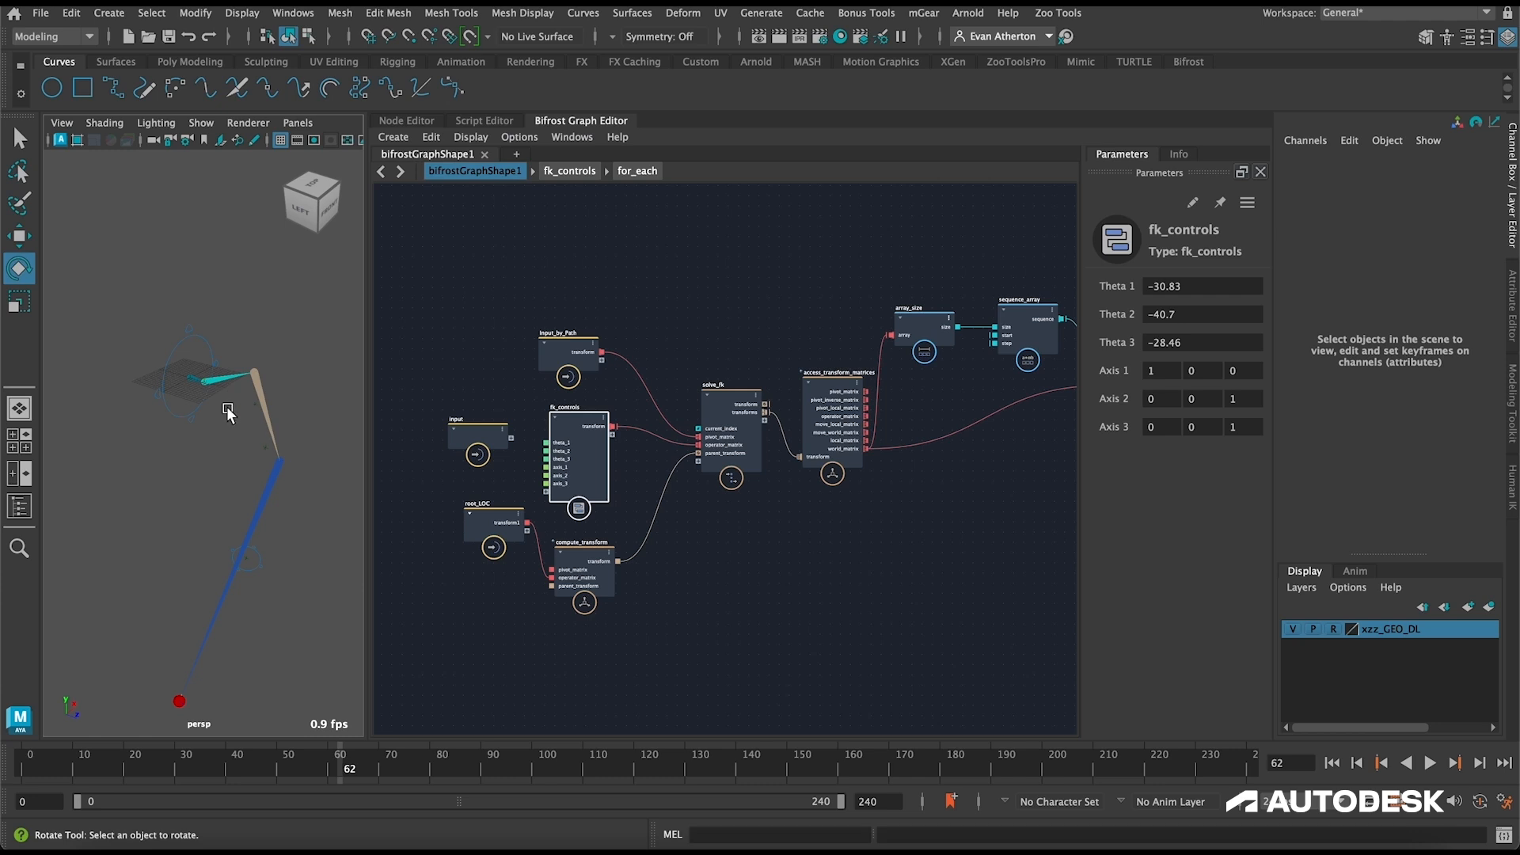
Step: Test the joint pivots by moving locator1 along Z to about 11.6 and locator2 along Z to about 29, and select locator3
left_click(21, 505)
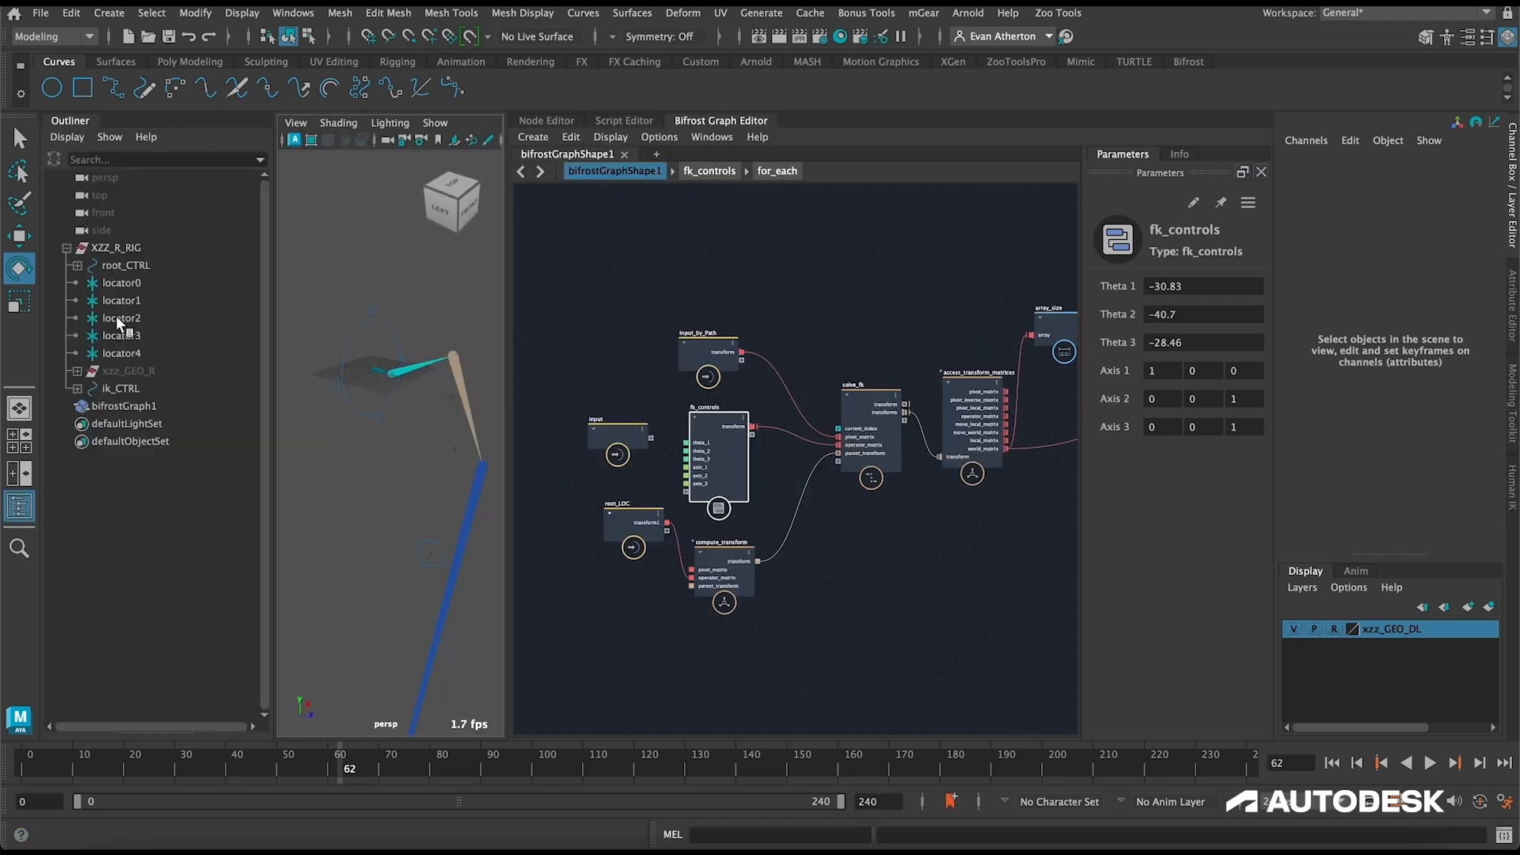
left_click(117, 283)
left_click(681, 121)
scroll(662, 467, "down", 3)
middle_click_drag(712, 417, 594, 513, "alt")
left_click(131, 300)
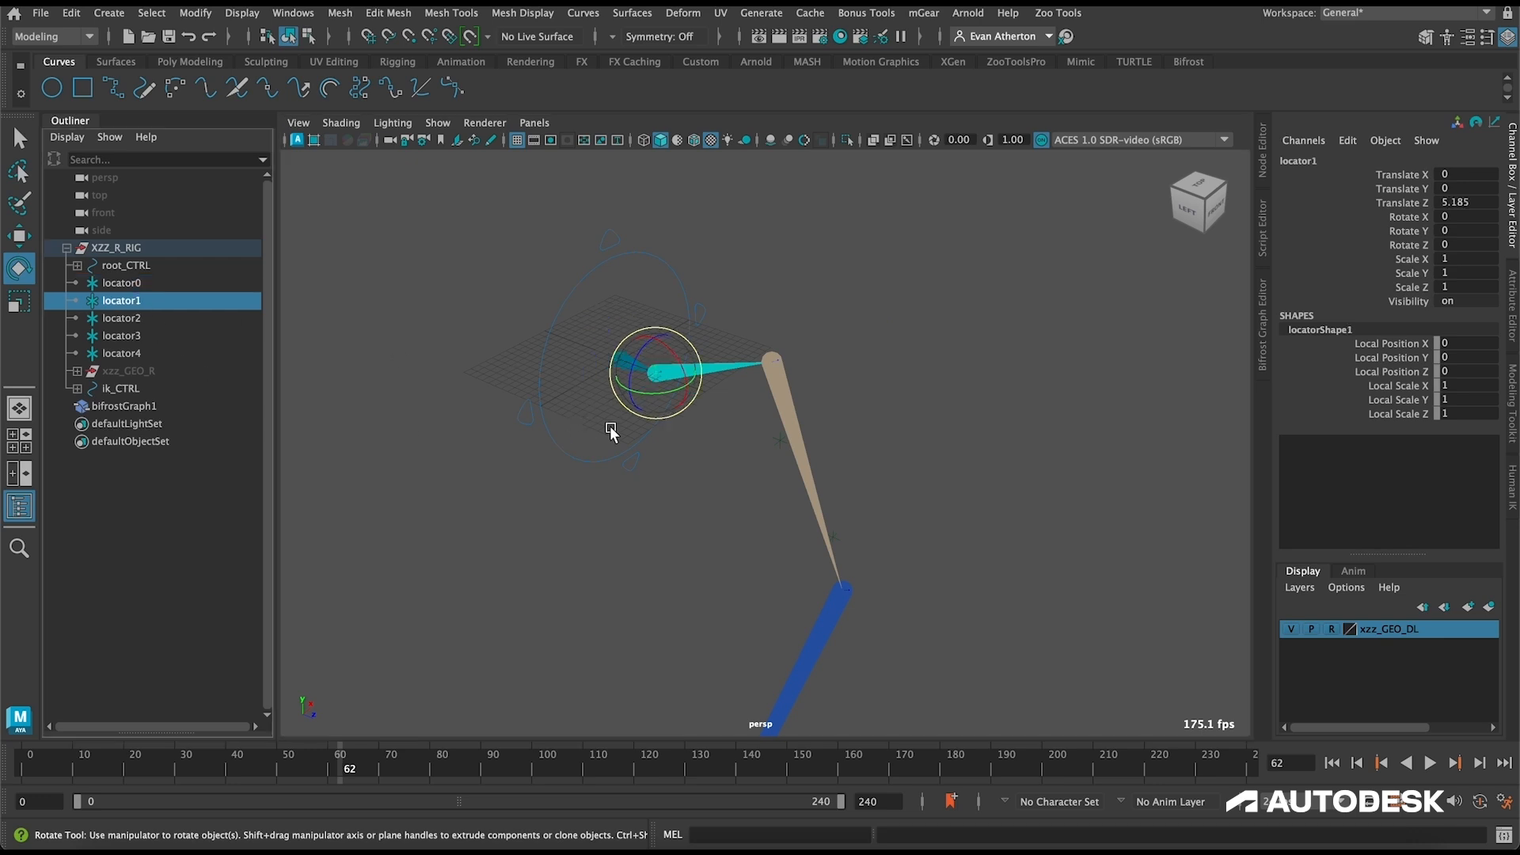
key("w")
left_click_drag(682, 396, 729, 400)
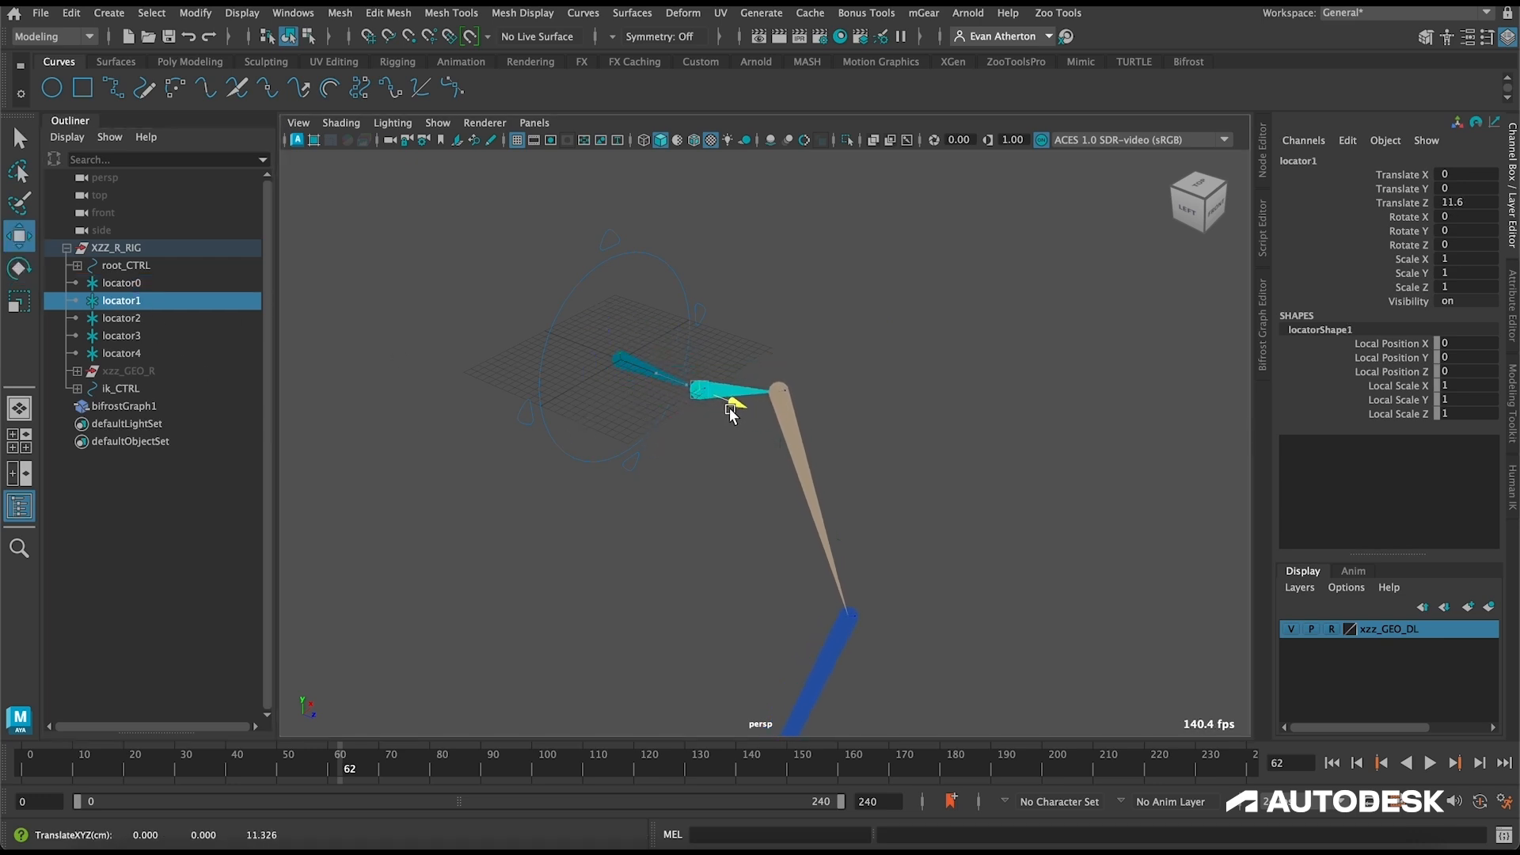
left_click(126, 318)
left_click_drag(816, 463, 879, 477)
left_click(119, 336)
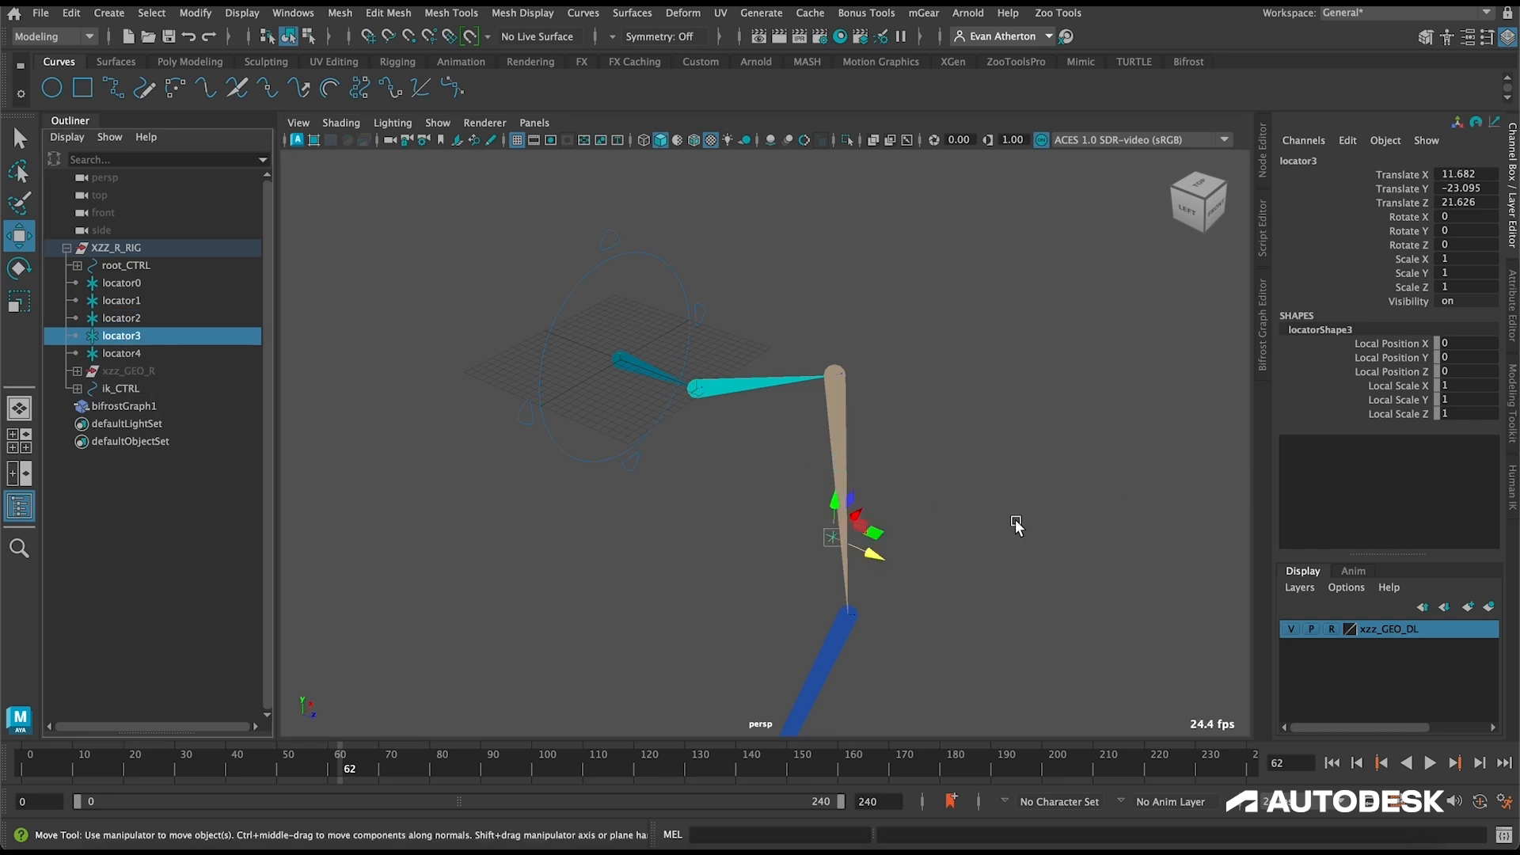
Step: Set fk_controls' theta values to 0 to straighten the test pose
left_click(1264, 364)
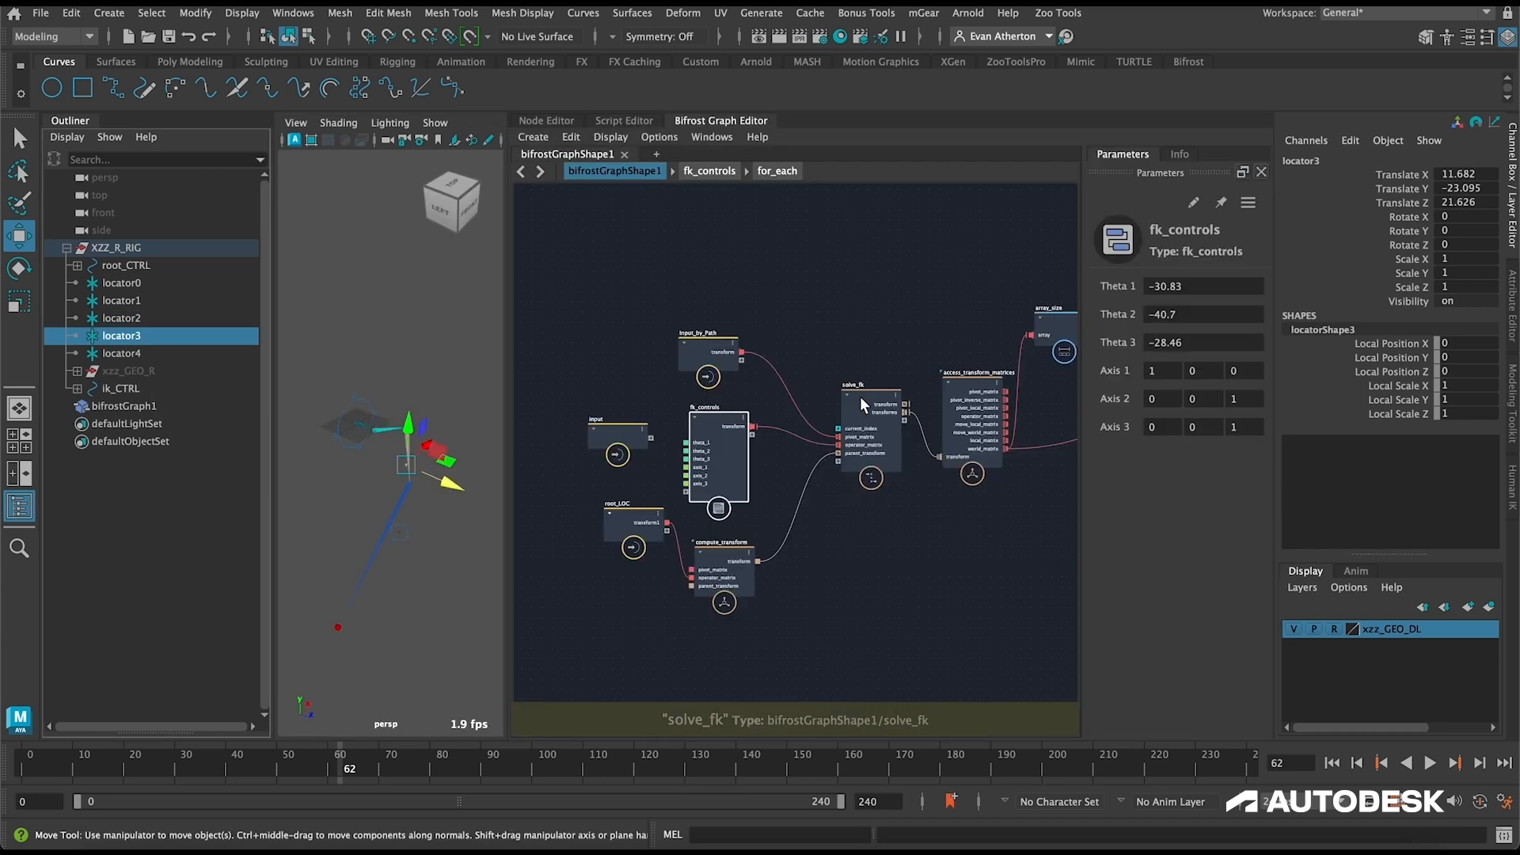
left_click(1211, 286)
type("0")
key("Tab")
type("0")
key("Tab")
type("0")
key("Tab")
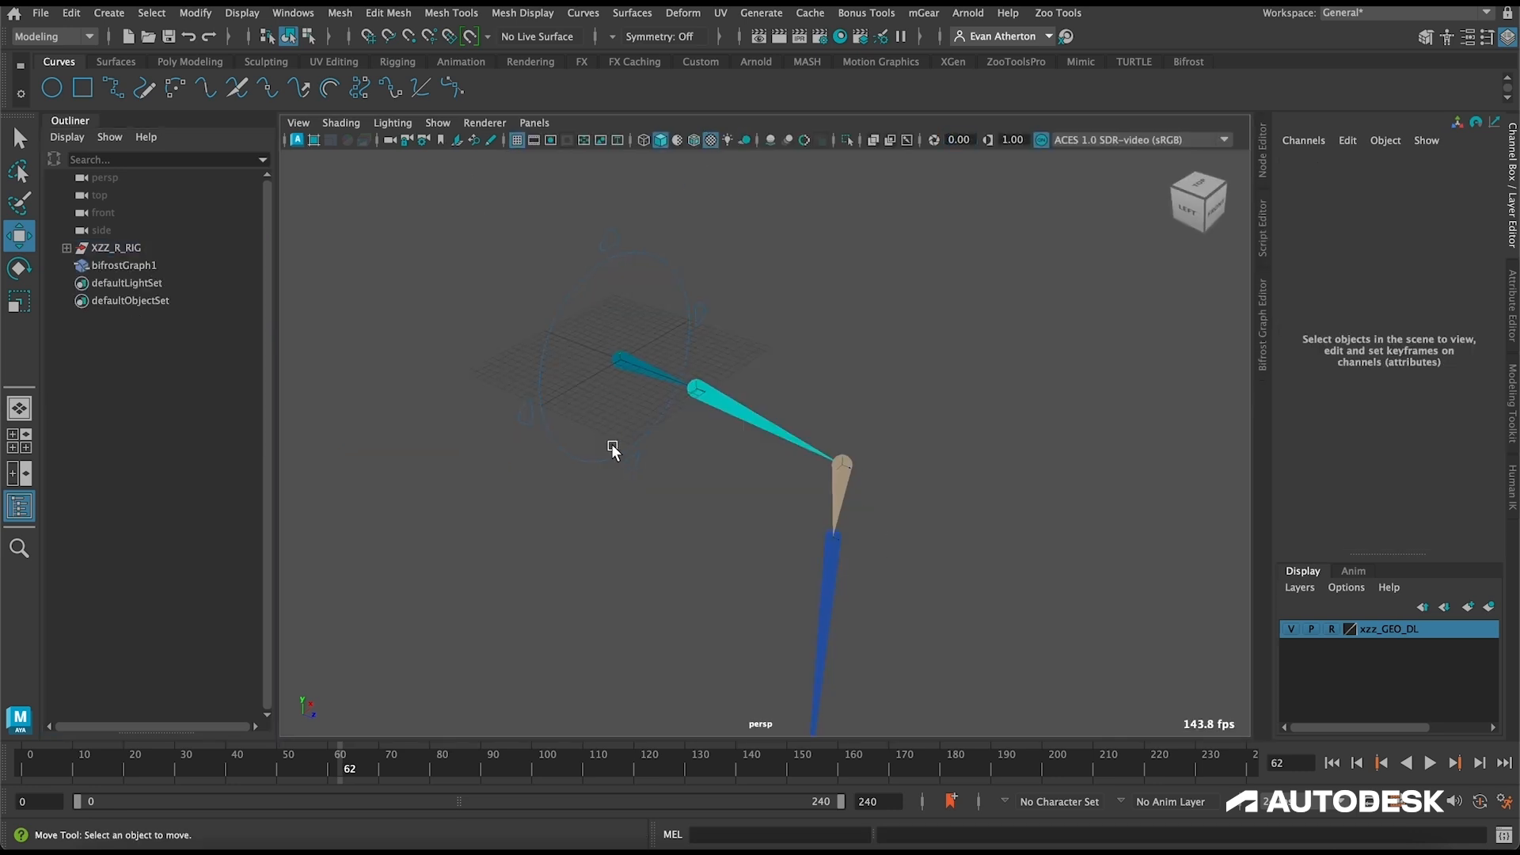
Step: Move locator2 freely in the YZ plane to about Y 9.5 and Z 34.4 to test the skeleton's response
left_click(66, 248)
left_click(123, 318)
left_click_drag(867, 448, 924, 366)
left_click_drag(899, 449, 846, 438, "alt")
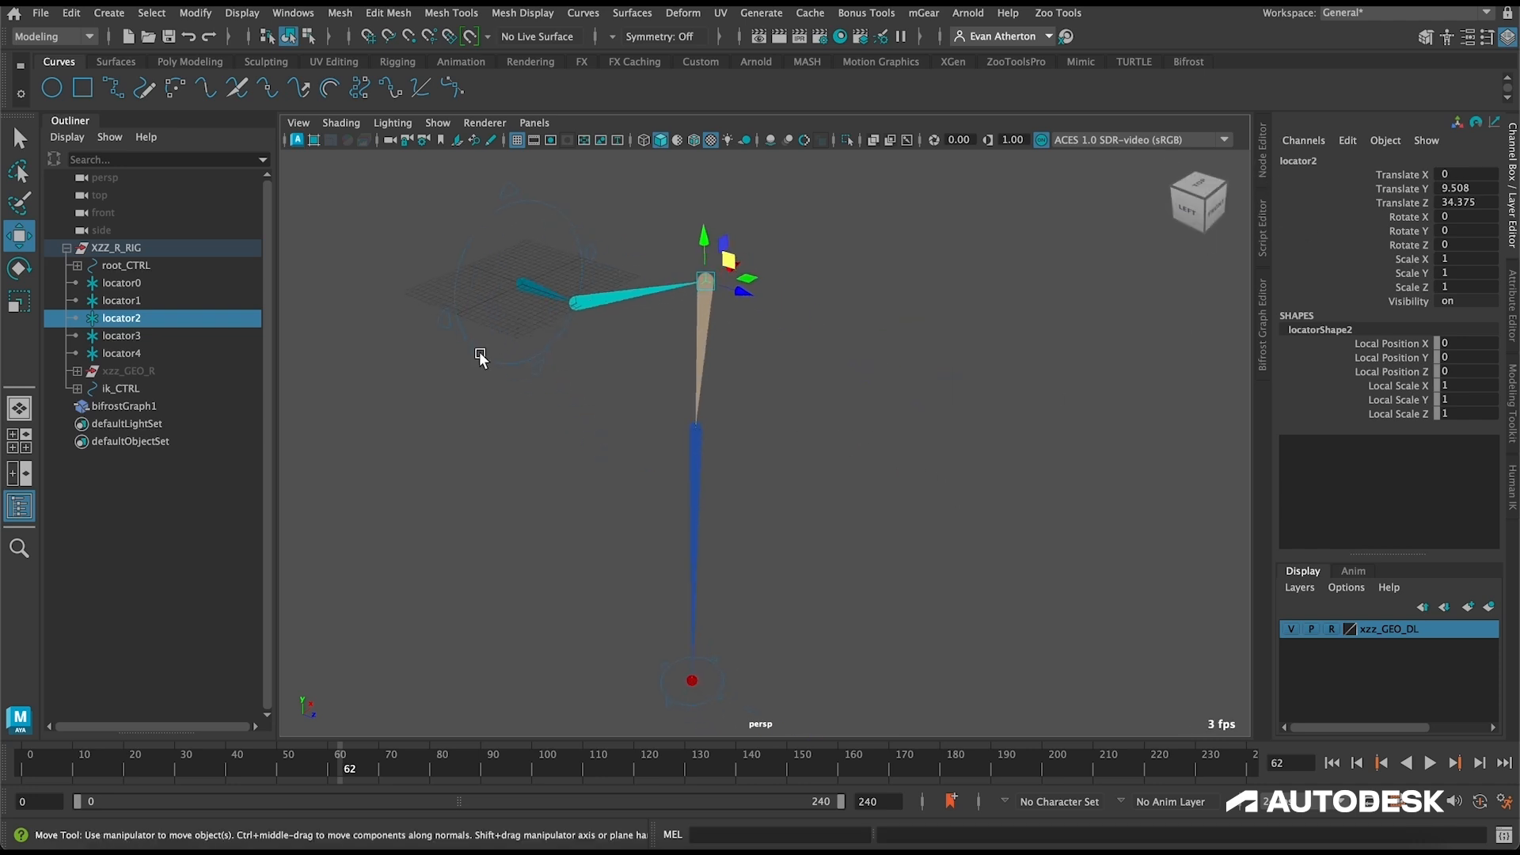
Step: Undo the test moves of locator2 and locator1 together with the theta resets
key("ctrl+z")
key("ctrl+z")
key("ctrl+z")
key("ctrl+z")
key("ctrl+z")
key("ctrl+z")
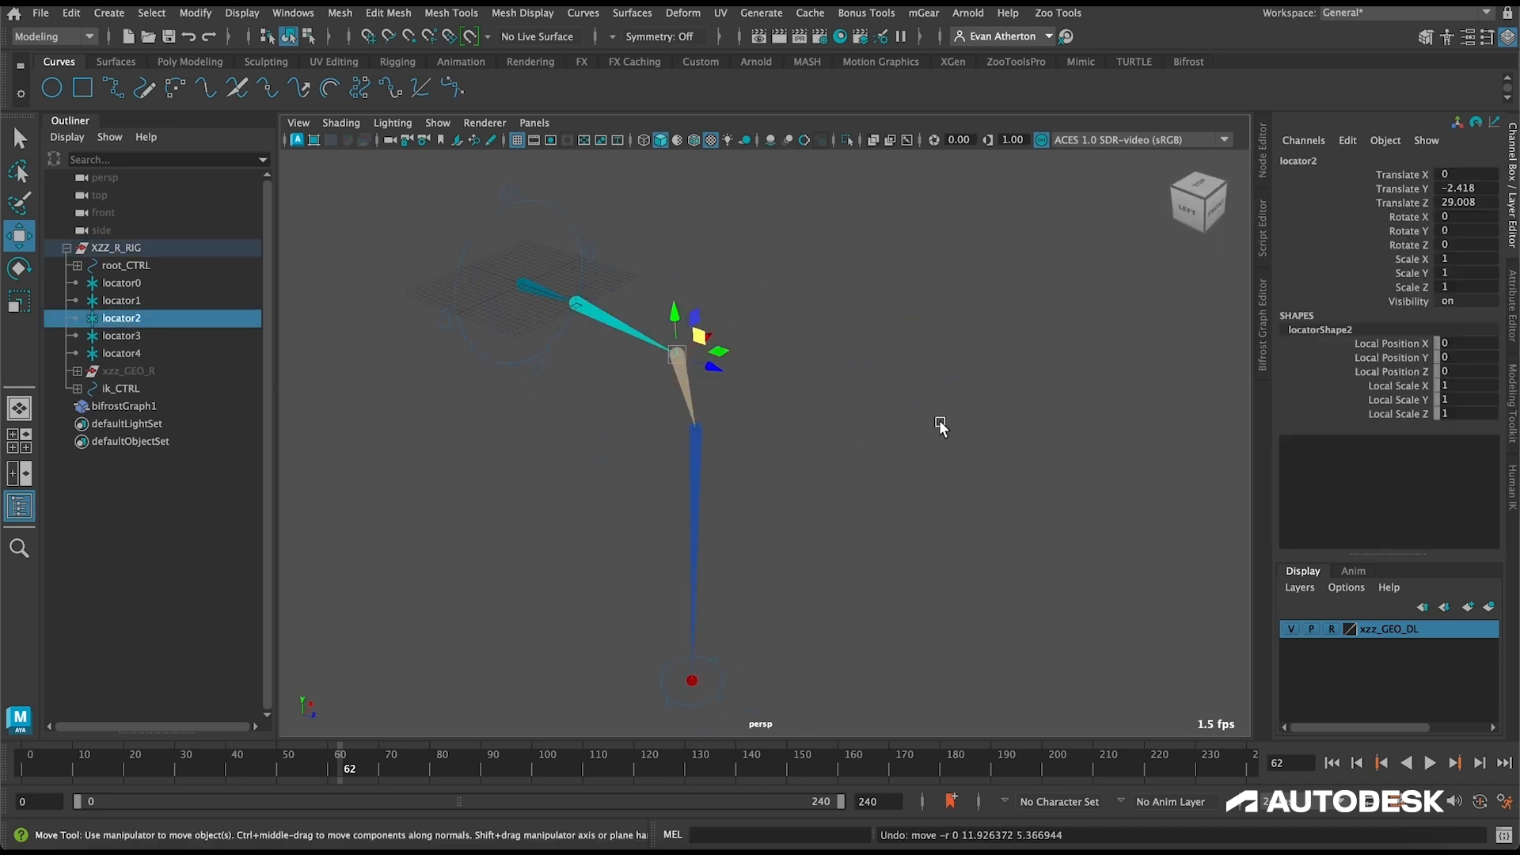
key("ctrl+z")
key("ctrl+z")
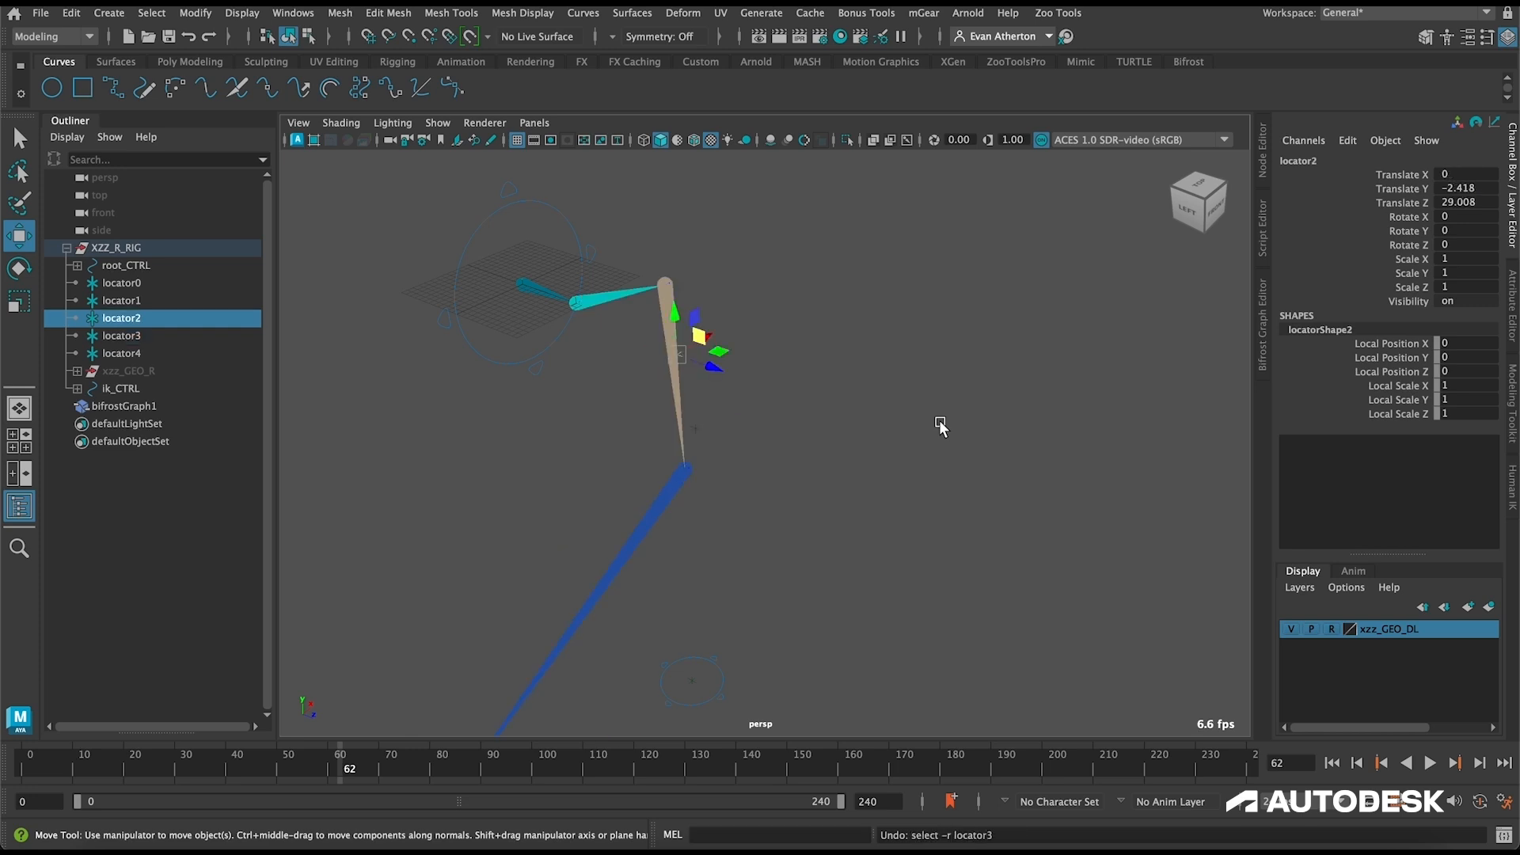
key("ctrl+z")
key("ctrl+z")
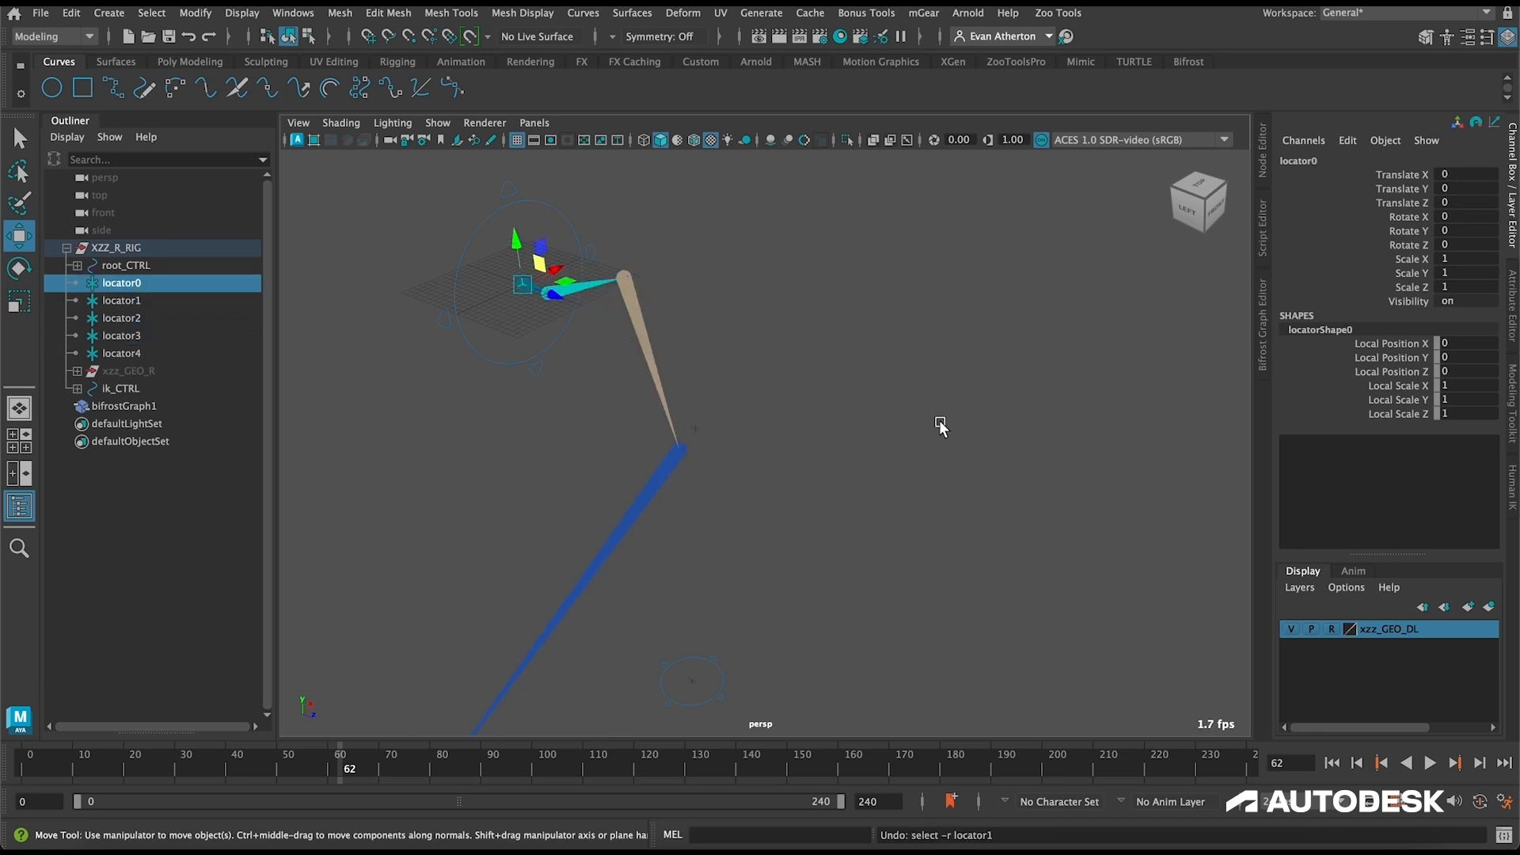
Step: Toggle the visibility of the xzz_GEO_R geometry group on and back off
left_click(126, 370)
key("ctrl+h")
key("ctrl+h")
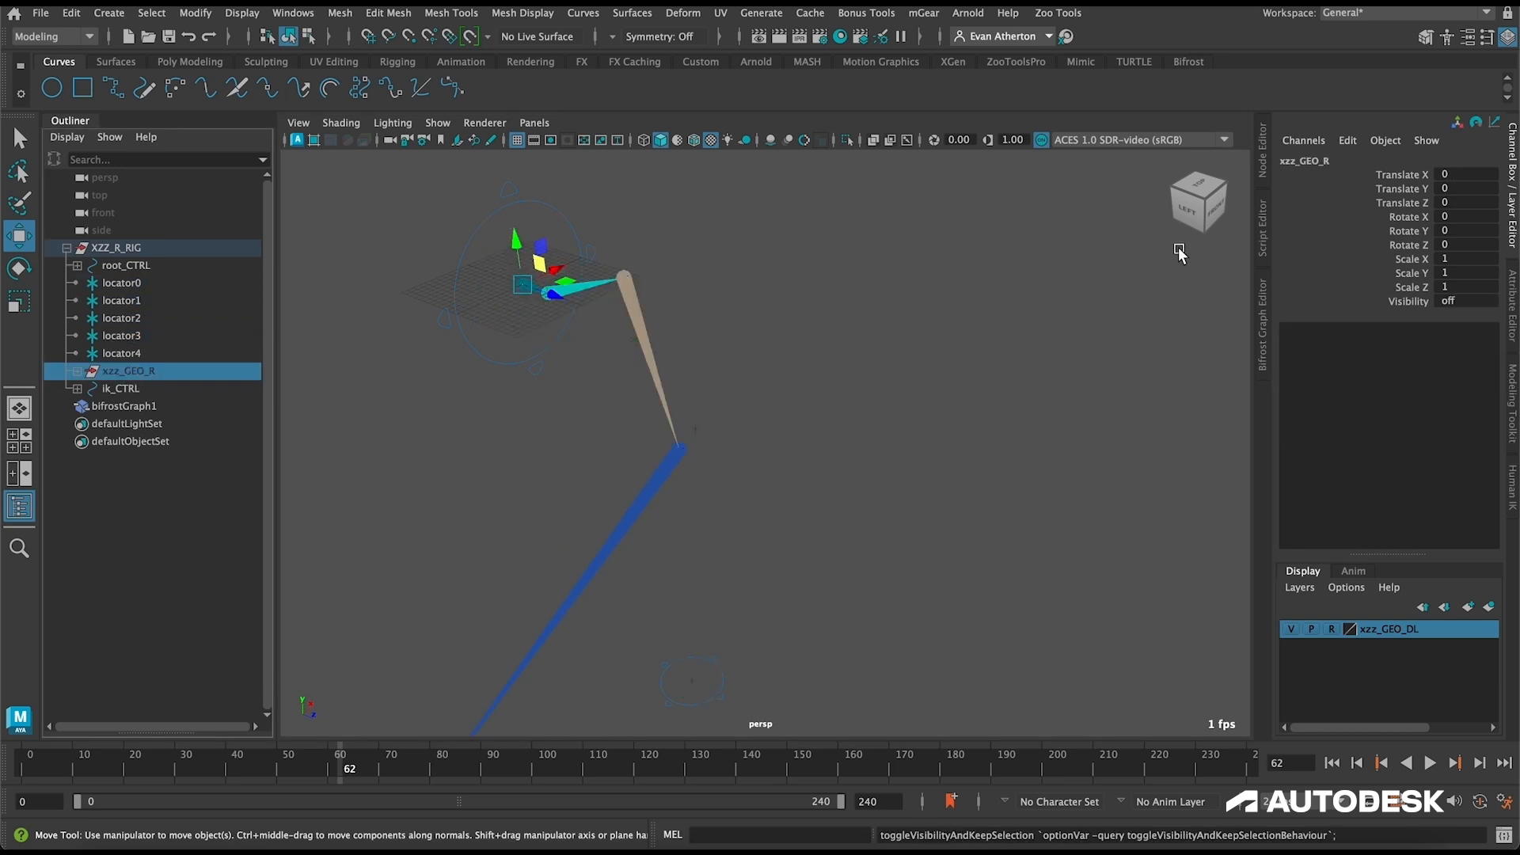
Step: Reset Theta 1, Theta 2 and Theta 3 on fk_controls to 0
left_click(1266, 320)
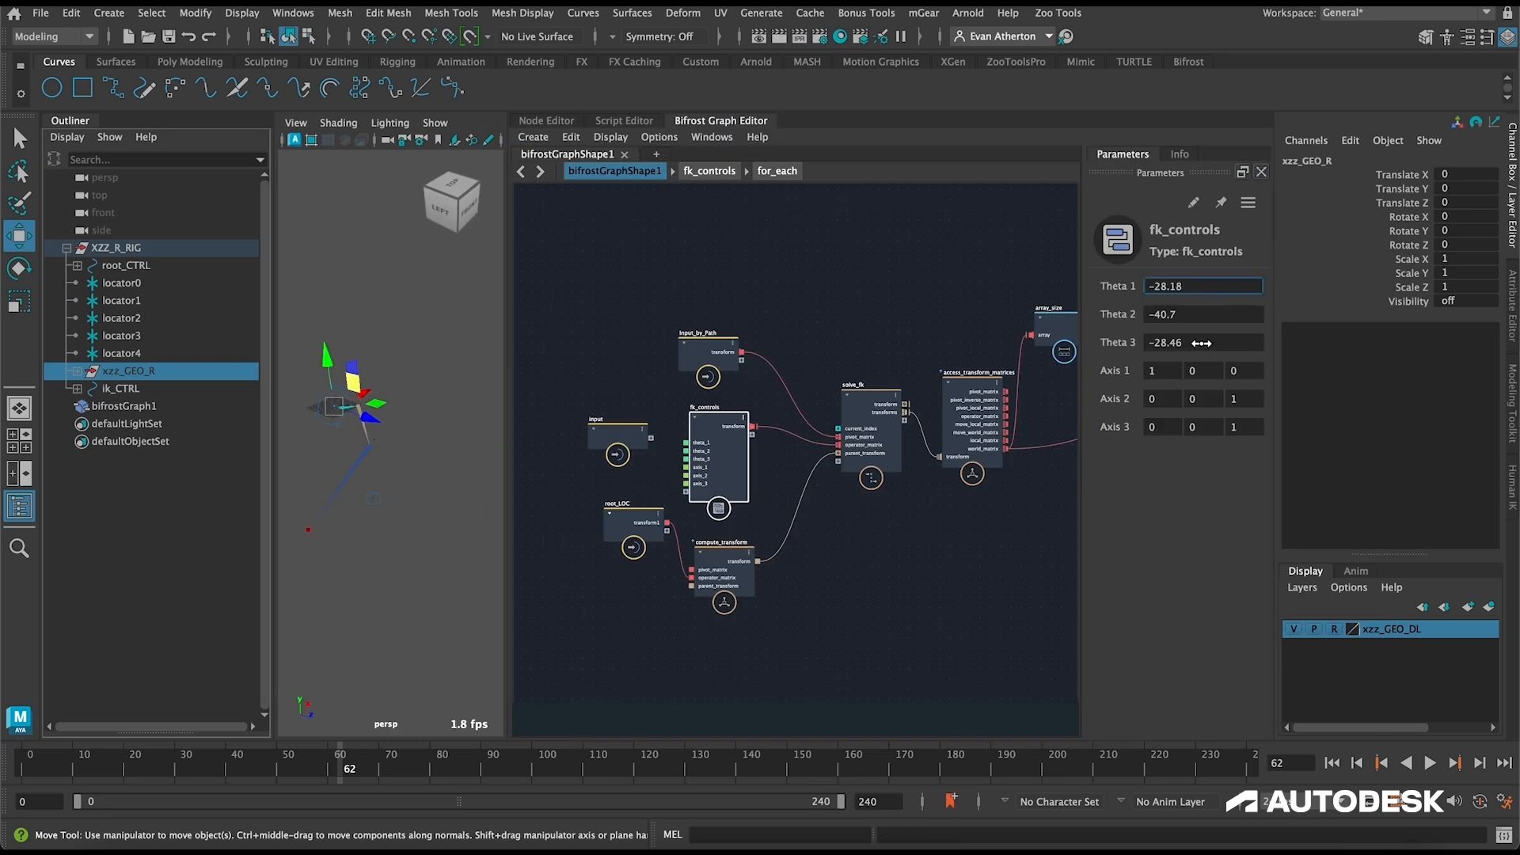
left_click(1193, 285)
type("0")
key("Tab")
type("0")
key("Tab")
type("0")
key("Tab")
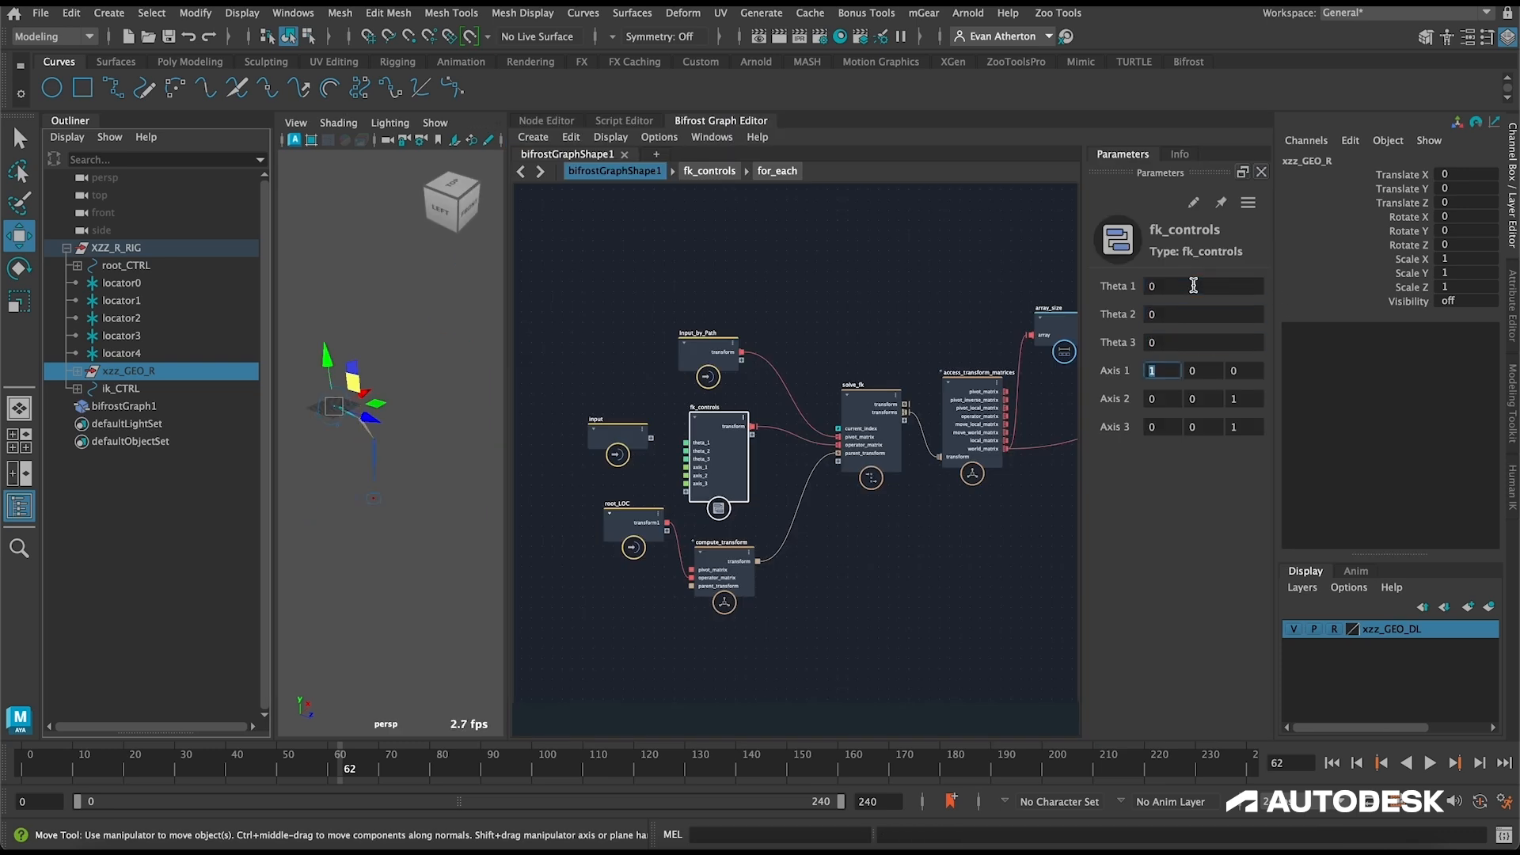
left_click(20, 511)
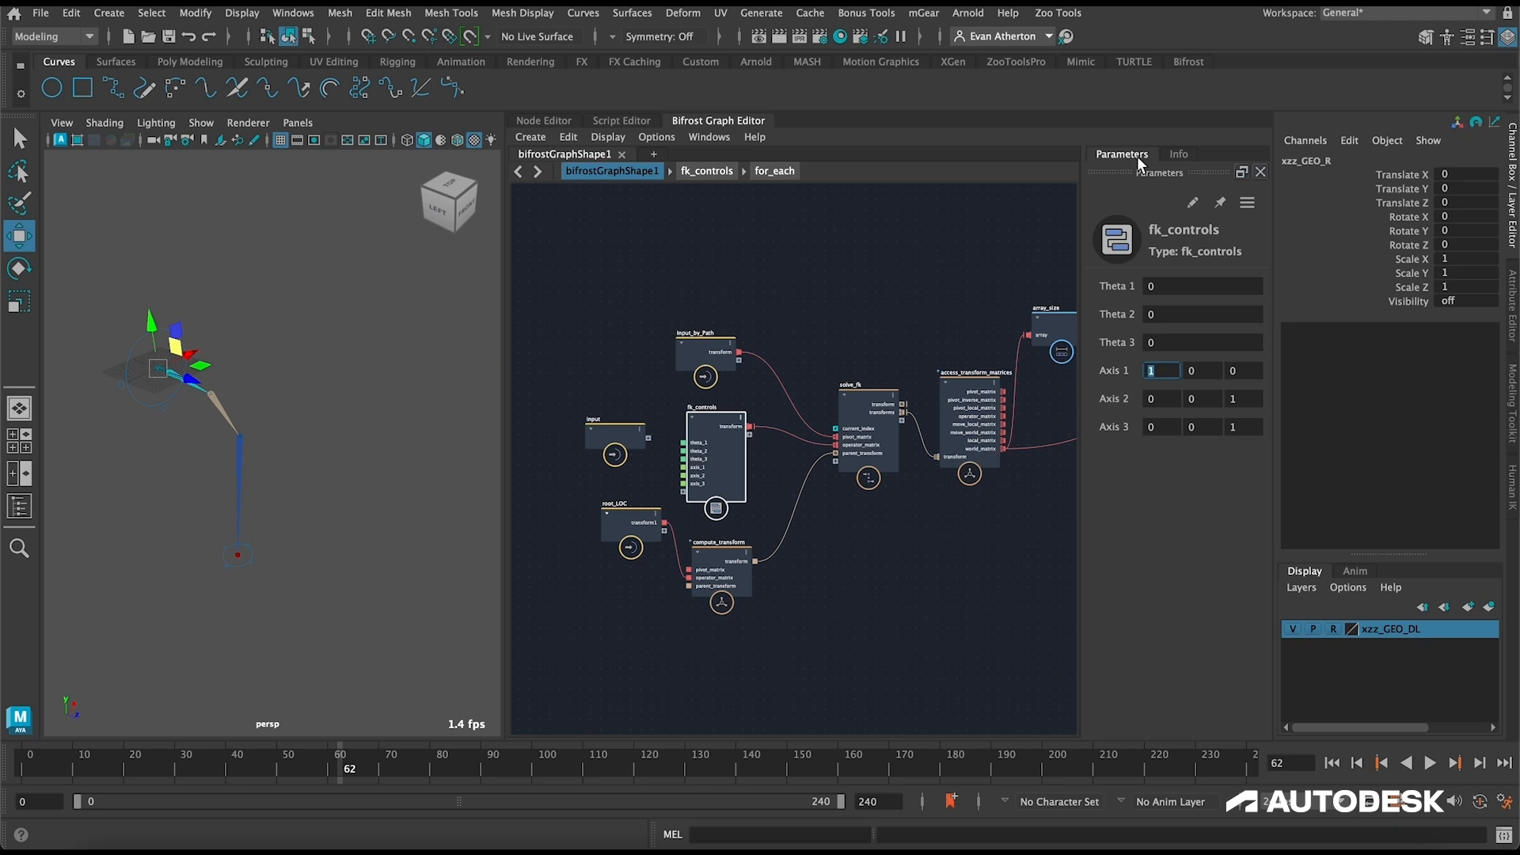
Step: Bring the a0_MESH through a3_MESH meshes from xzz_GEO_R into the Bifrost graph as one input node
left_click(20, 506)
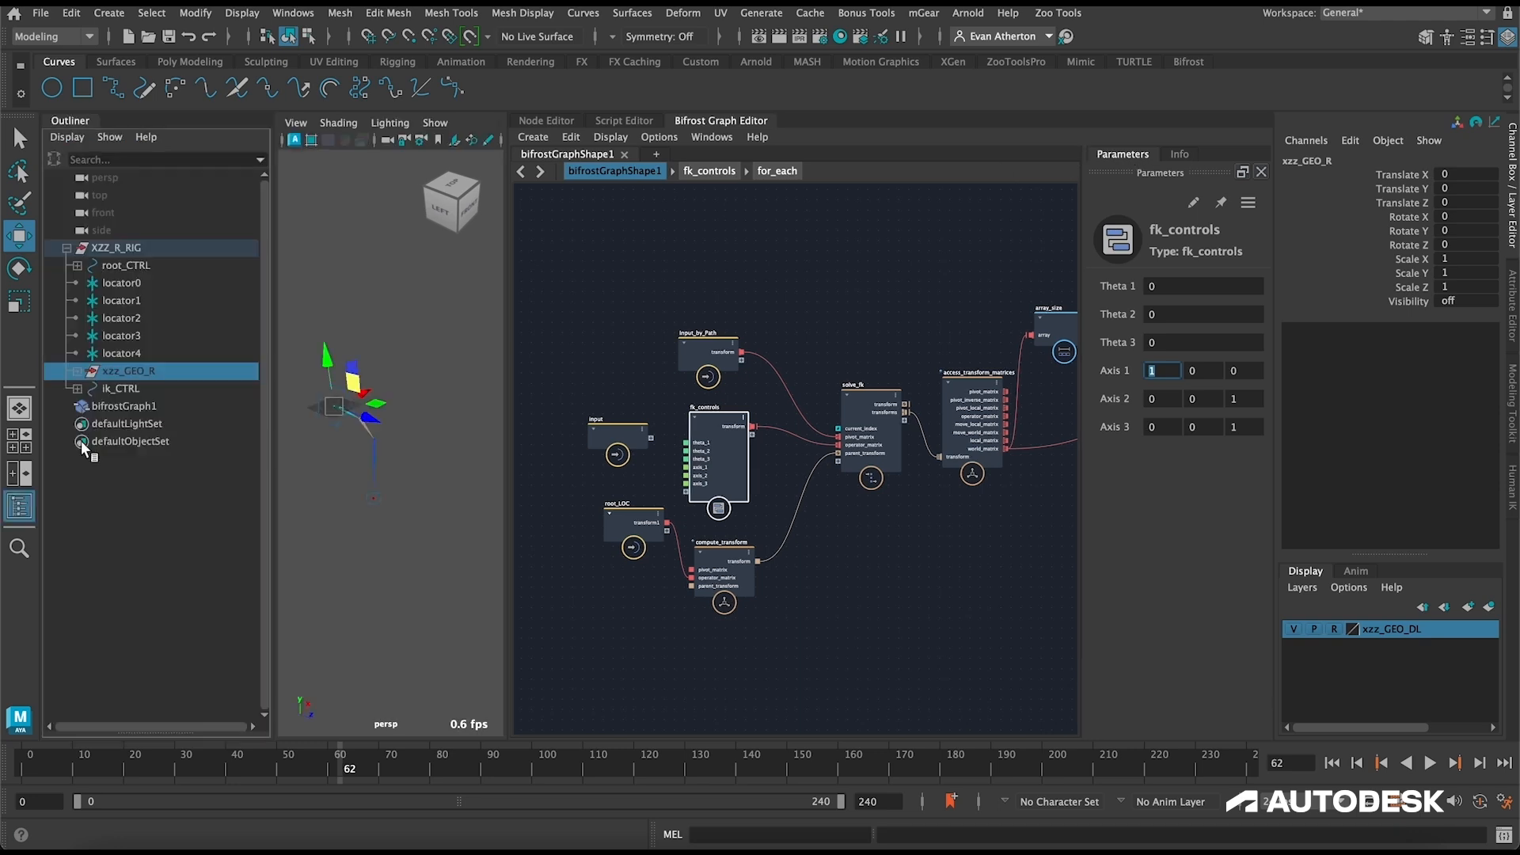
left_click(77, 370)
left_click(118, 389)
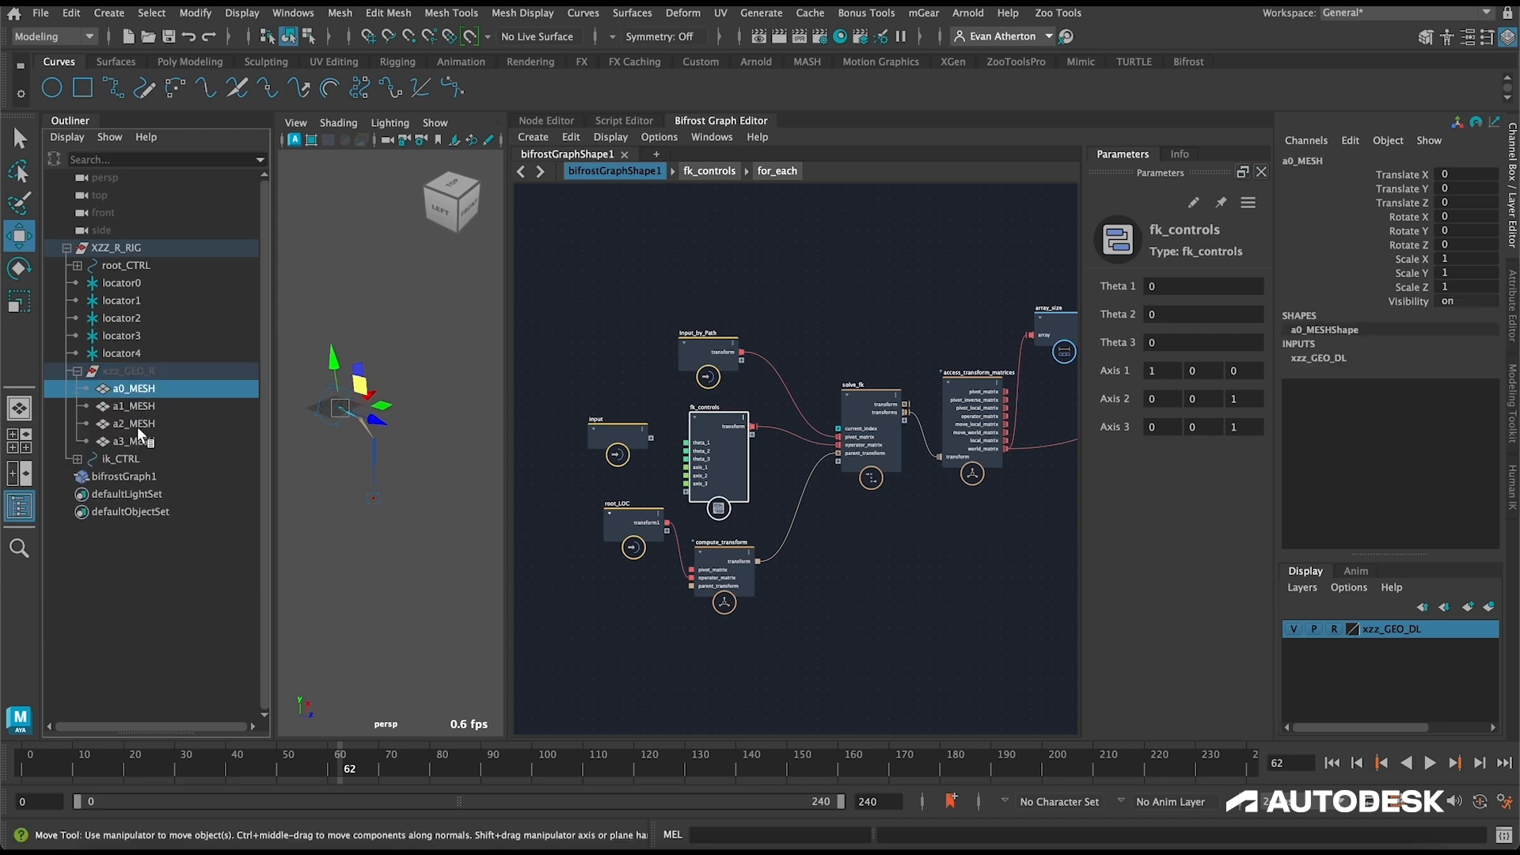
left_click(141, 442, "shift")
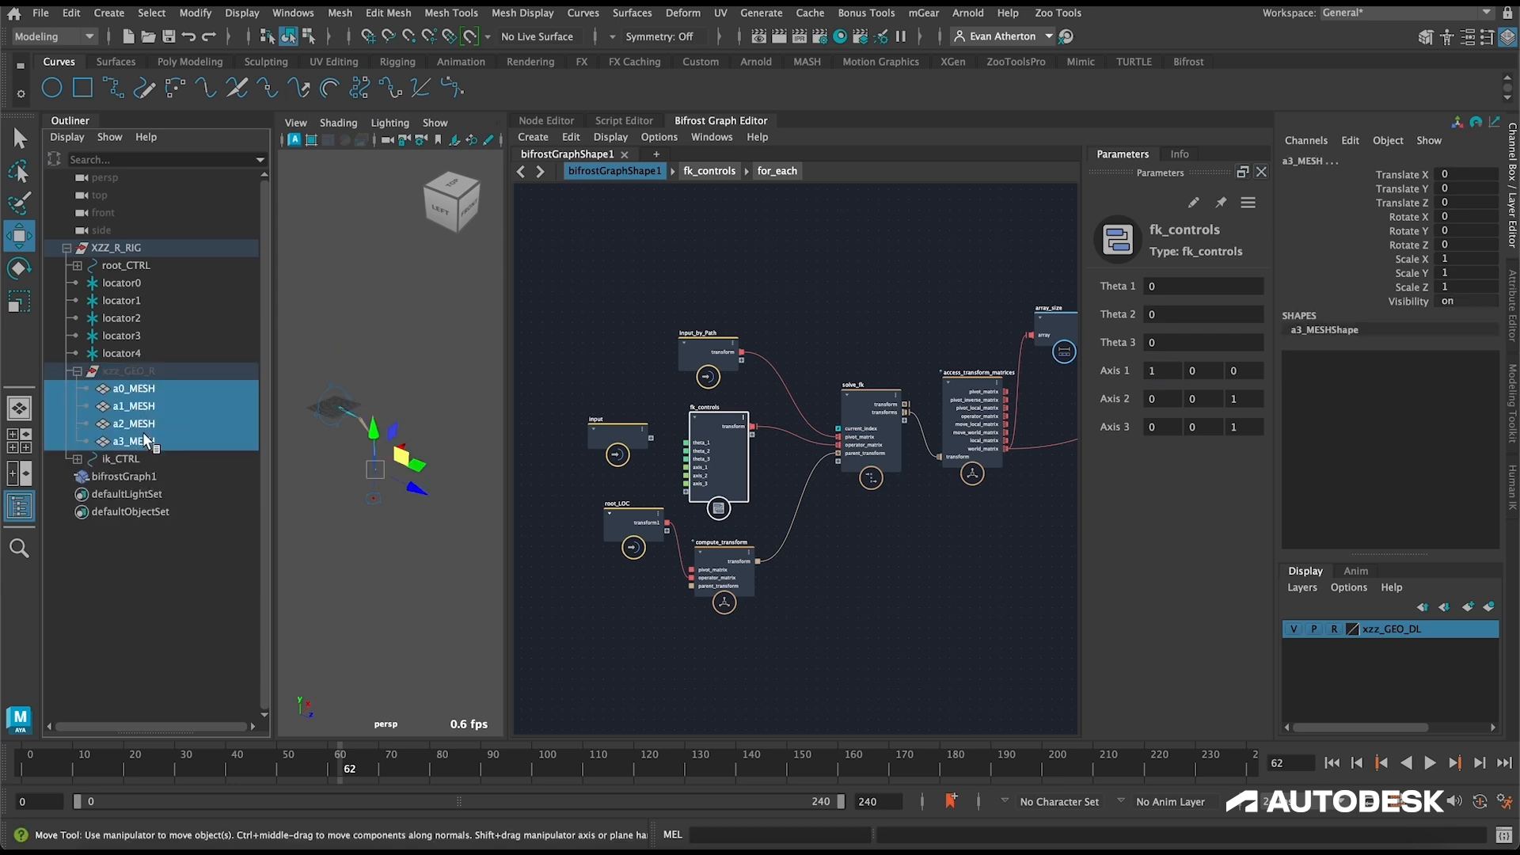
left_click_drag(125, 392, 948, 544)
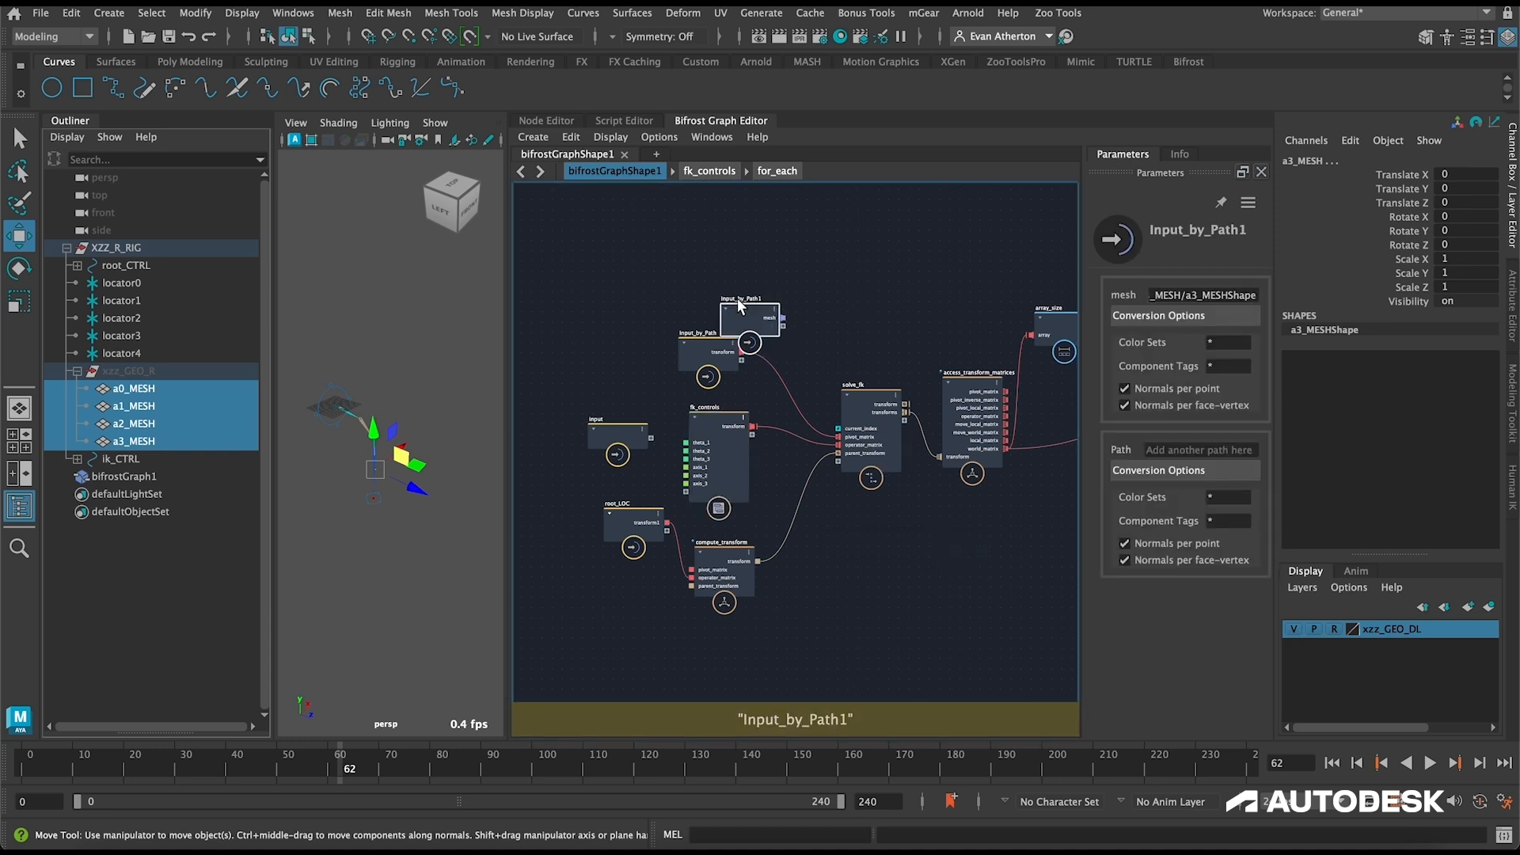
Step: Rename the mesh input node's output port to geo and place the node below solve_fk
right_click(704, 342)
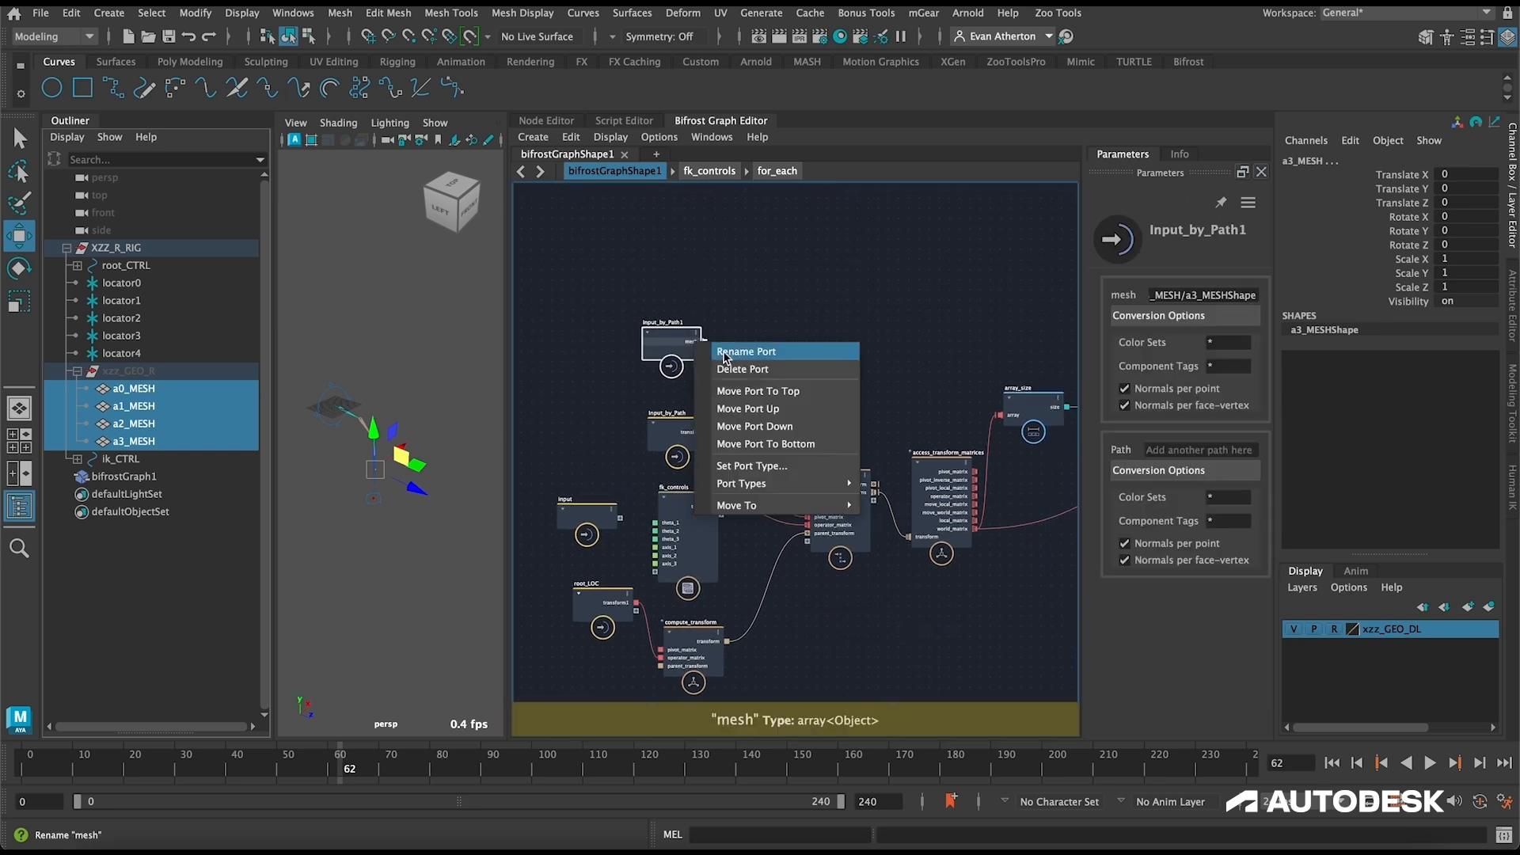
left_click(725, 353)
type("ge")
key("Return")
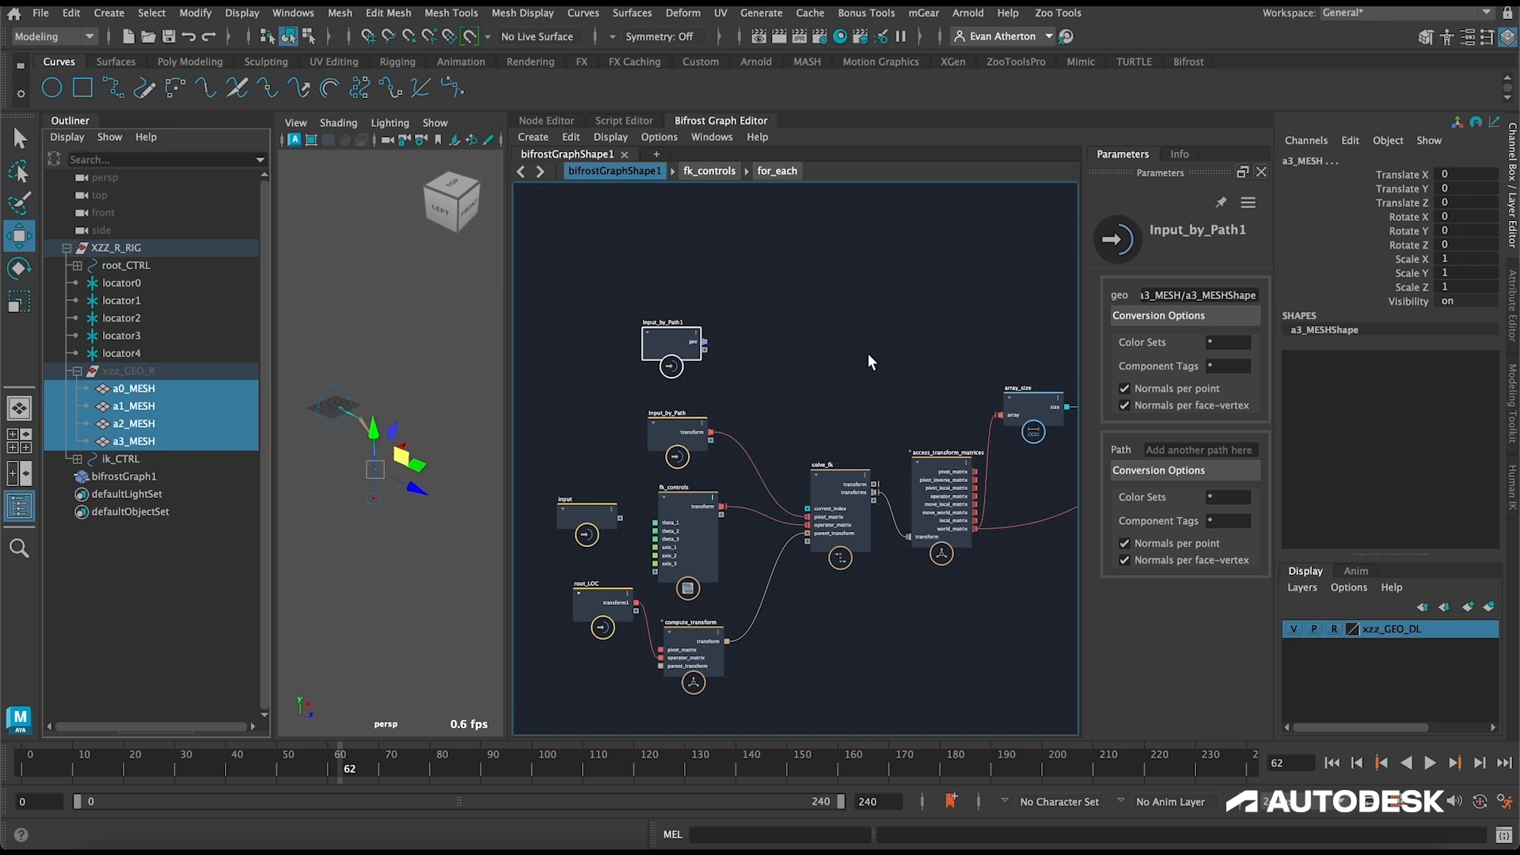
left_click_drag(543, 241, 748, 511)
Step: Add a for_each node beside the geo input node and remove its max_iterations port
left_click(881, 517)
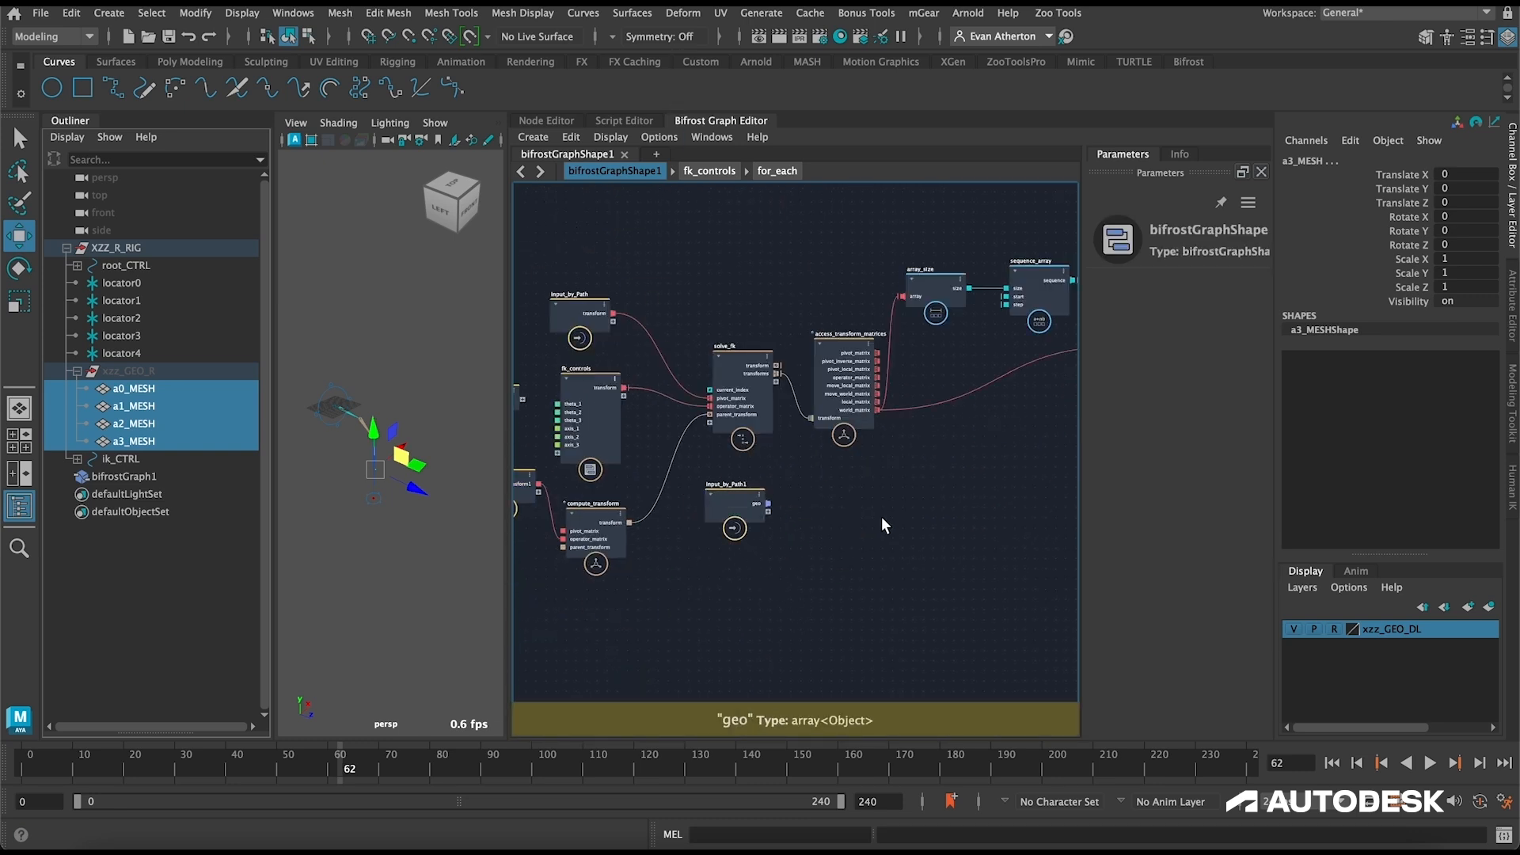
key("Tab")
type("for")
key("Return")
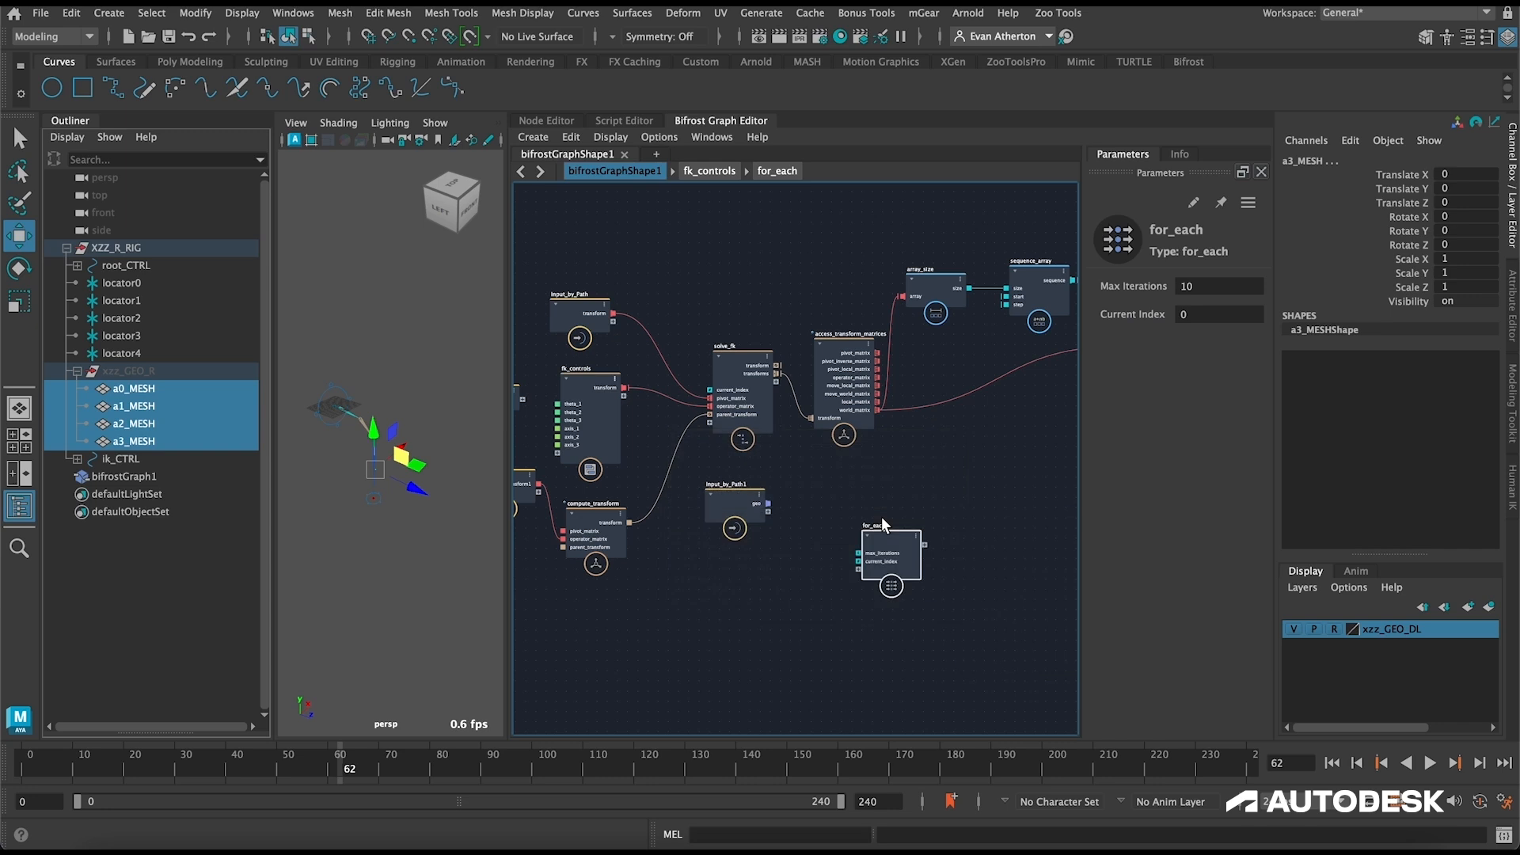
right_click(885, 555)
left_click(933, 576)
left_click_drag(892, 540, 912, 495)
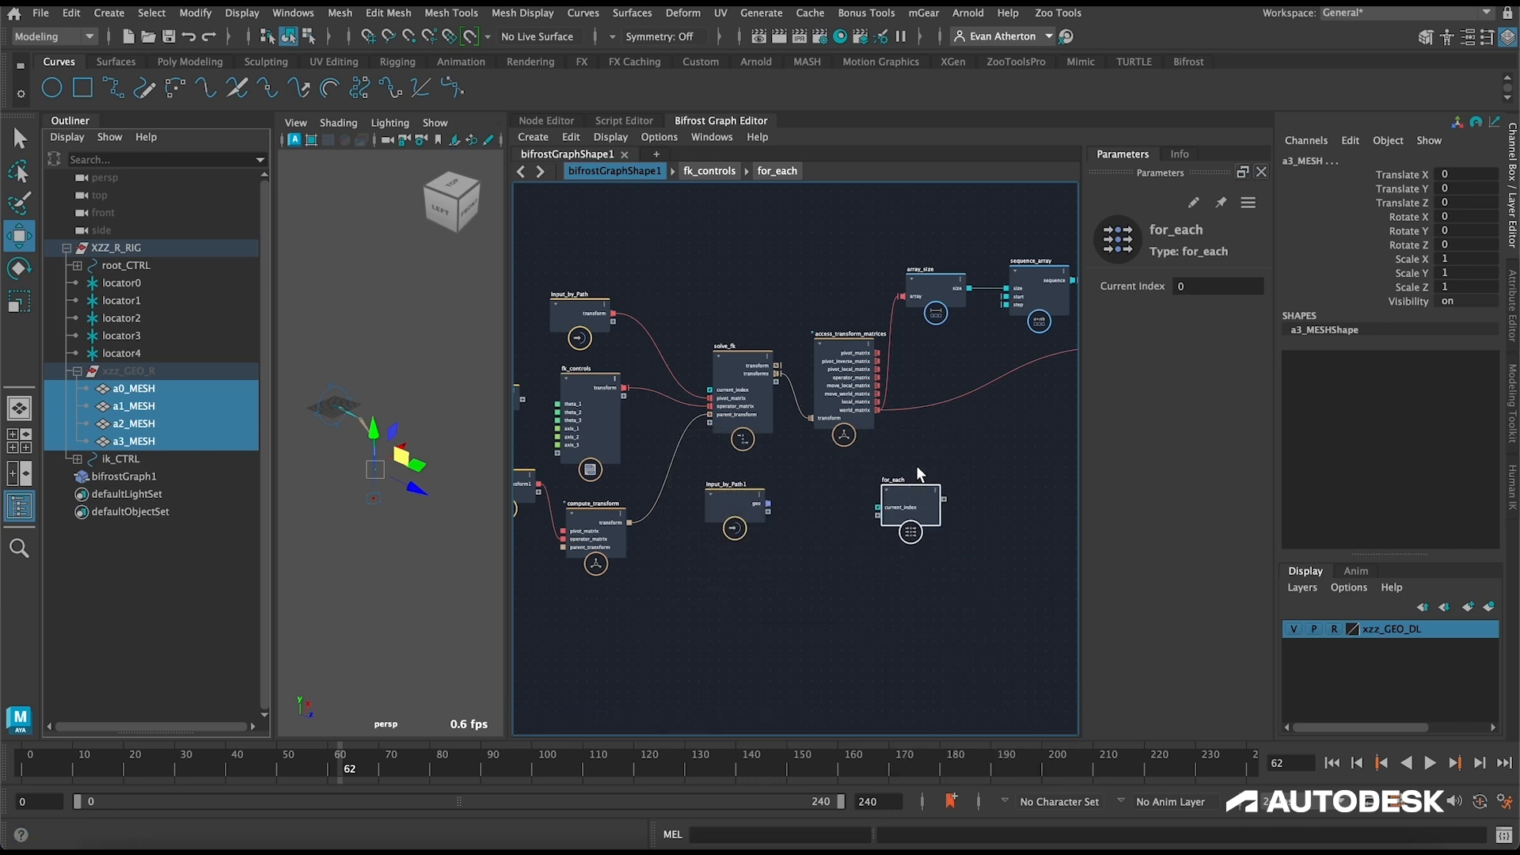
Step: Hide the Outliner and arrange the geo input below access_transform_matrices, with for_each spaced out beside it
left_click(19, 505)
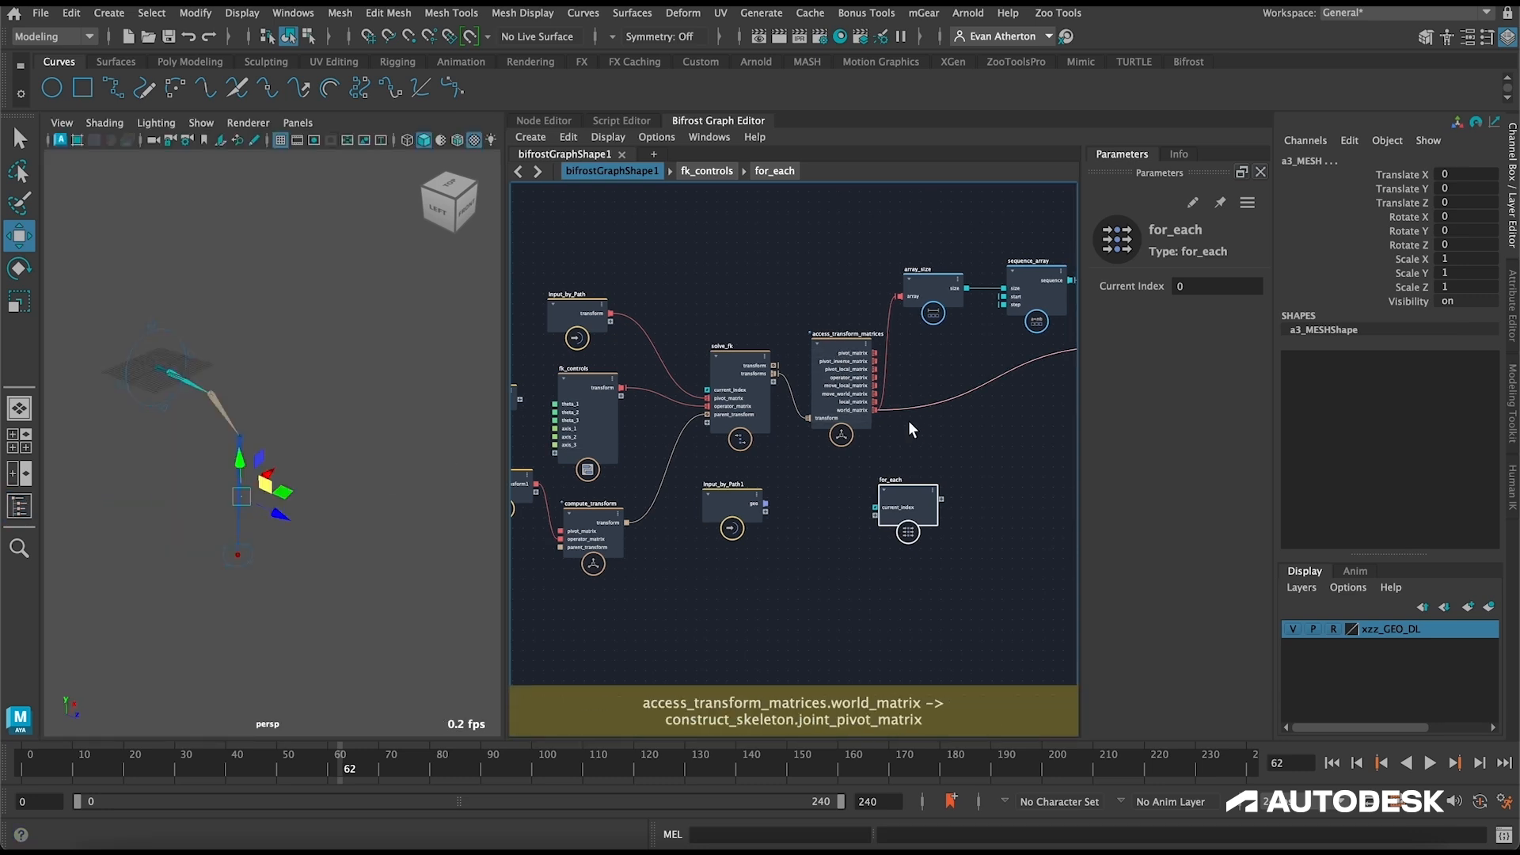
left_click_drag(904, 486, 1002, 474)
scroll(893, 388, "up", 2)
left_click_drag(693, 540, 863, 529)
middle_click_drag(911, 491, 833, 496, "alt")
left_click_drag(950, 523, 1004, 552)
scroll(850, 496, "up", 2)
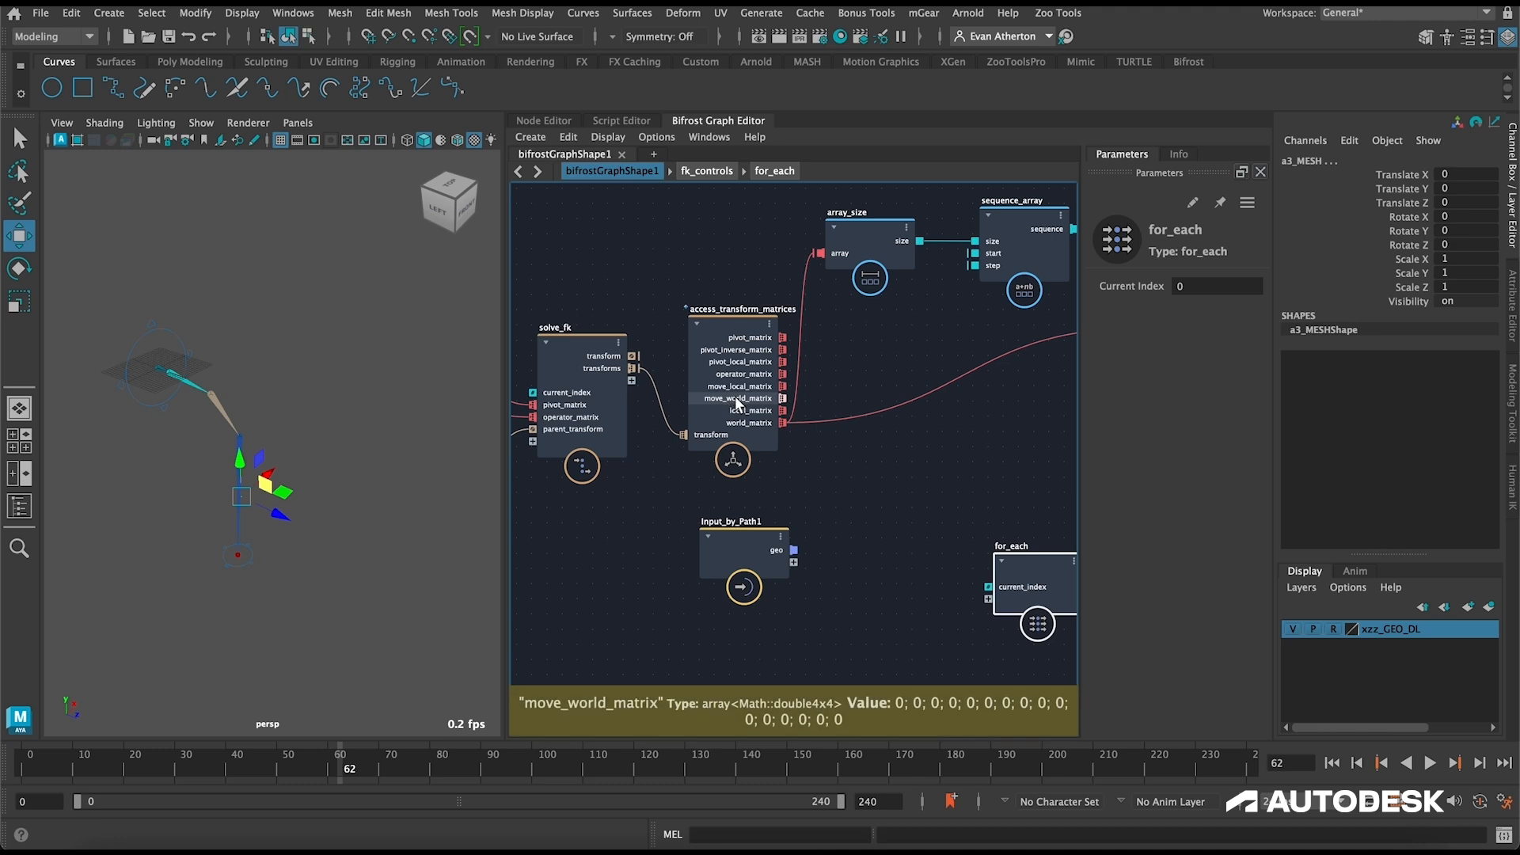
left_click_drag(295, 520, 341, 510, "alt")
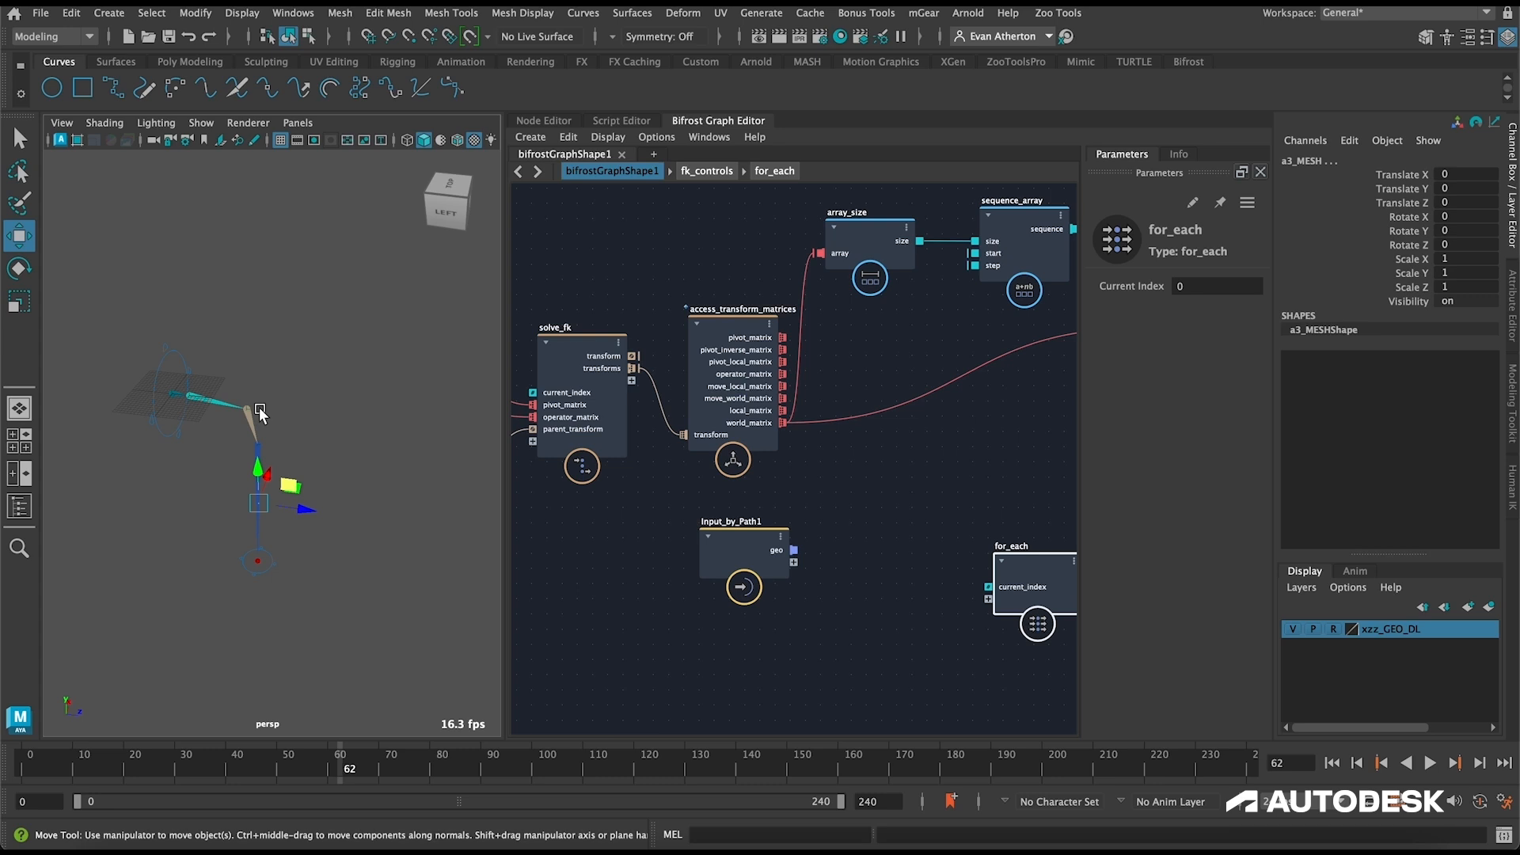
Step: Unhide the xzz_GEO_R mesh group through the Outliner, deselect it, and close the Outliner
left_click(19, 505)
left_click(127, 370)
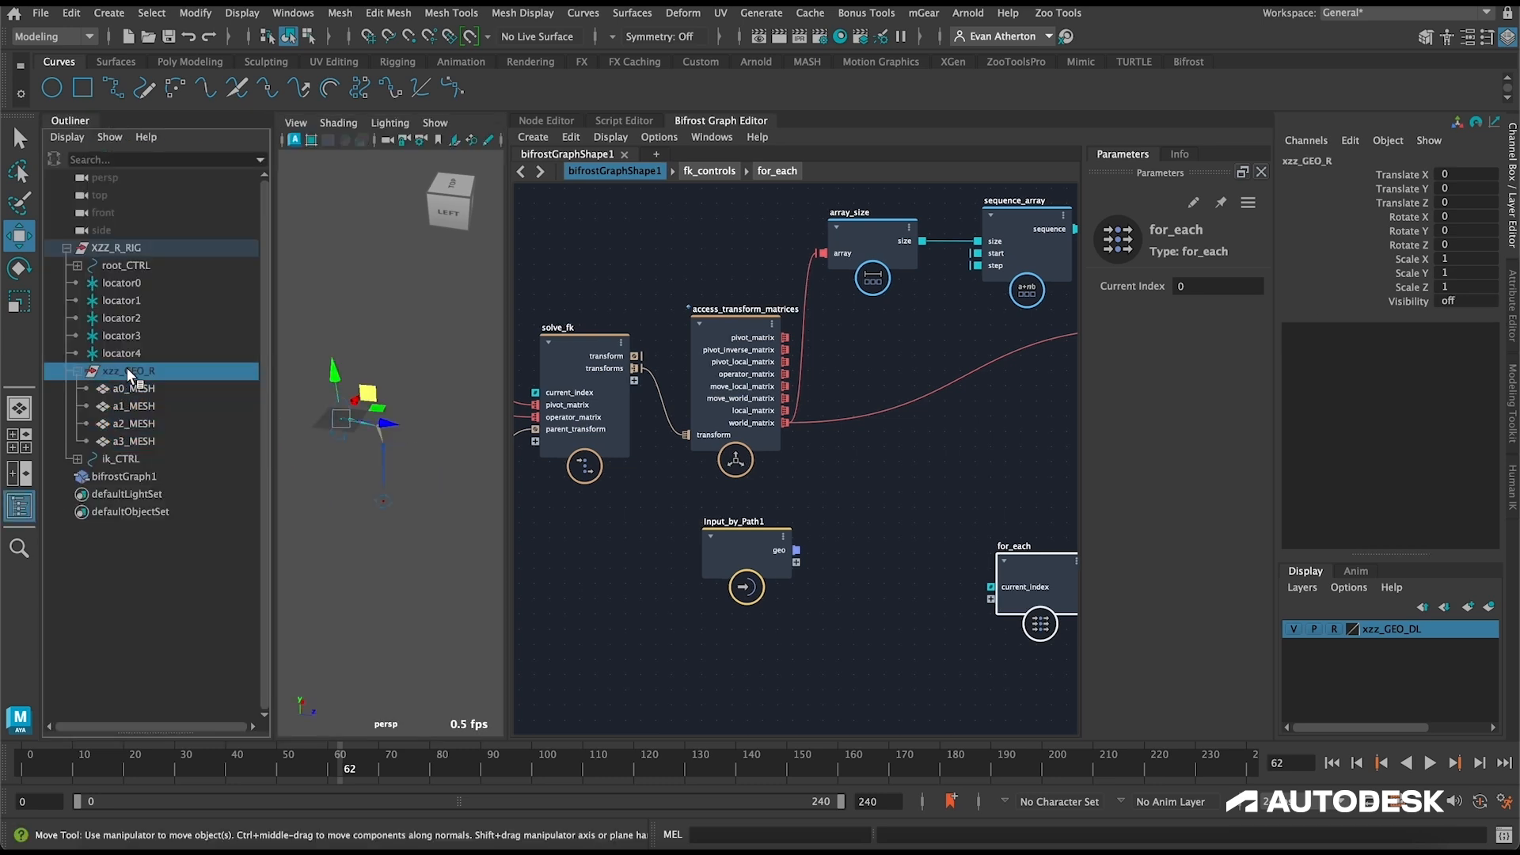
key("shift+h")
left_click(408, 446)
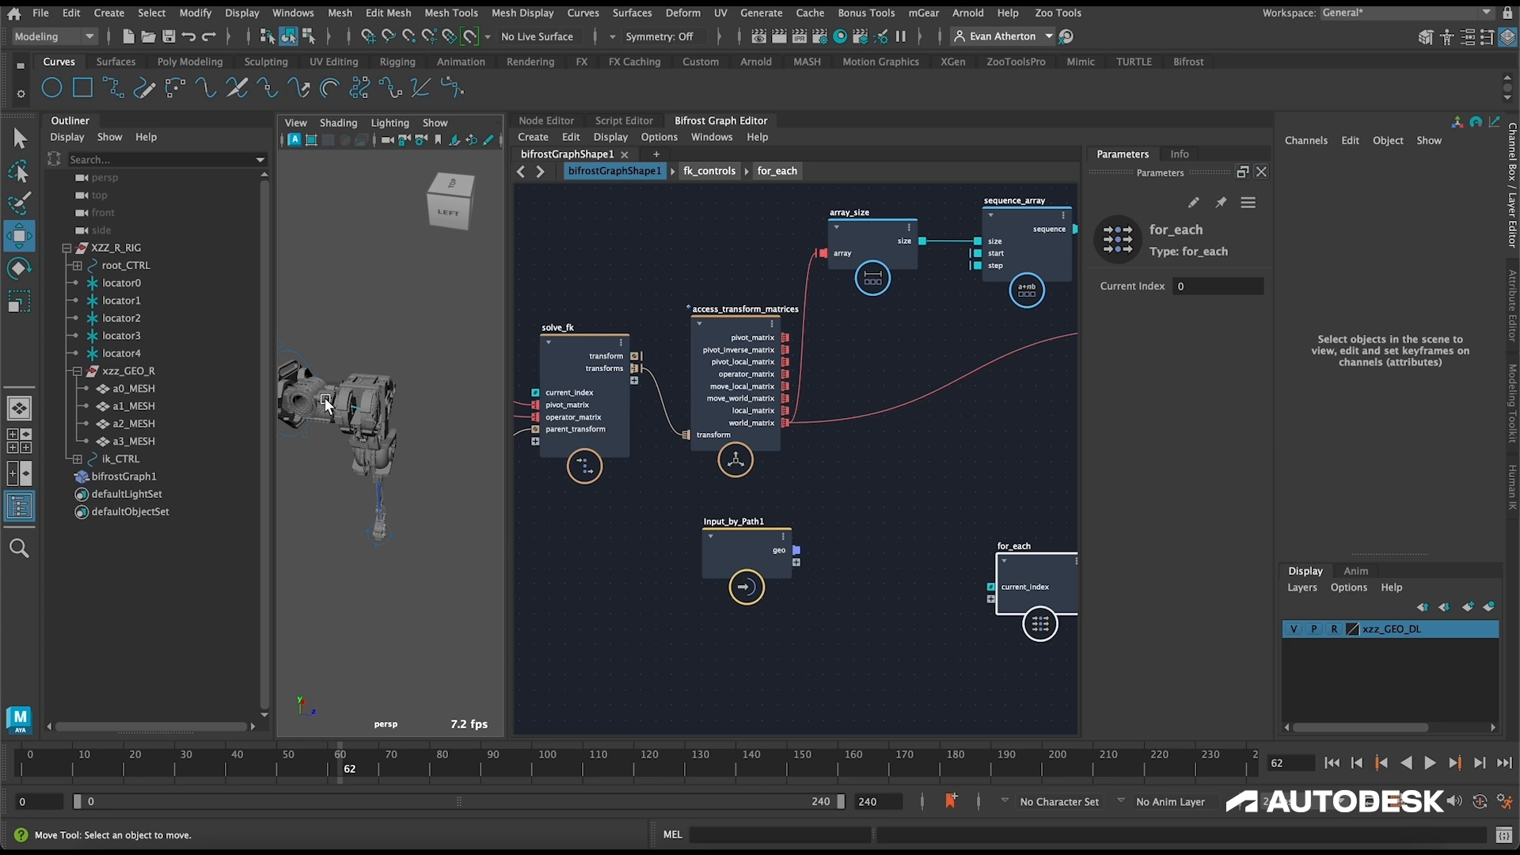
left_click(32, 503)
Step: Connect access_transform_matrices' move_world_matrix and Input_by_Path1's geo to new input ports on for_each
scroll(825, 483, "down", 2)
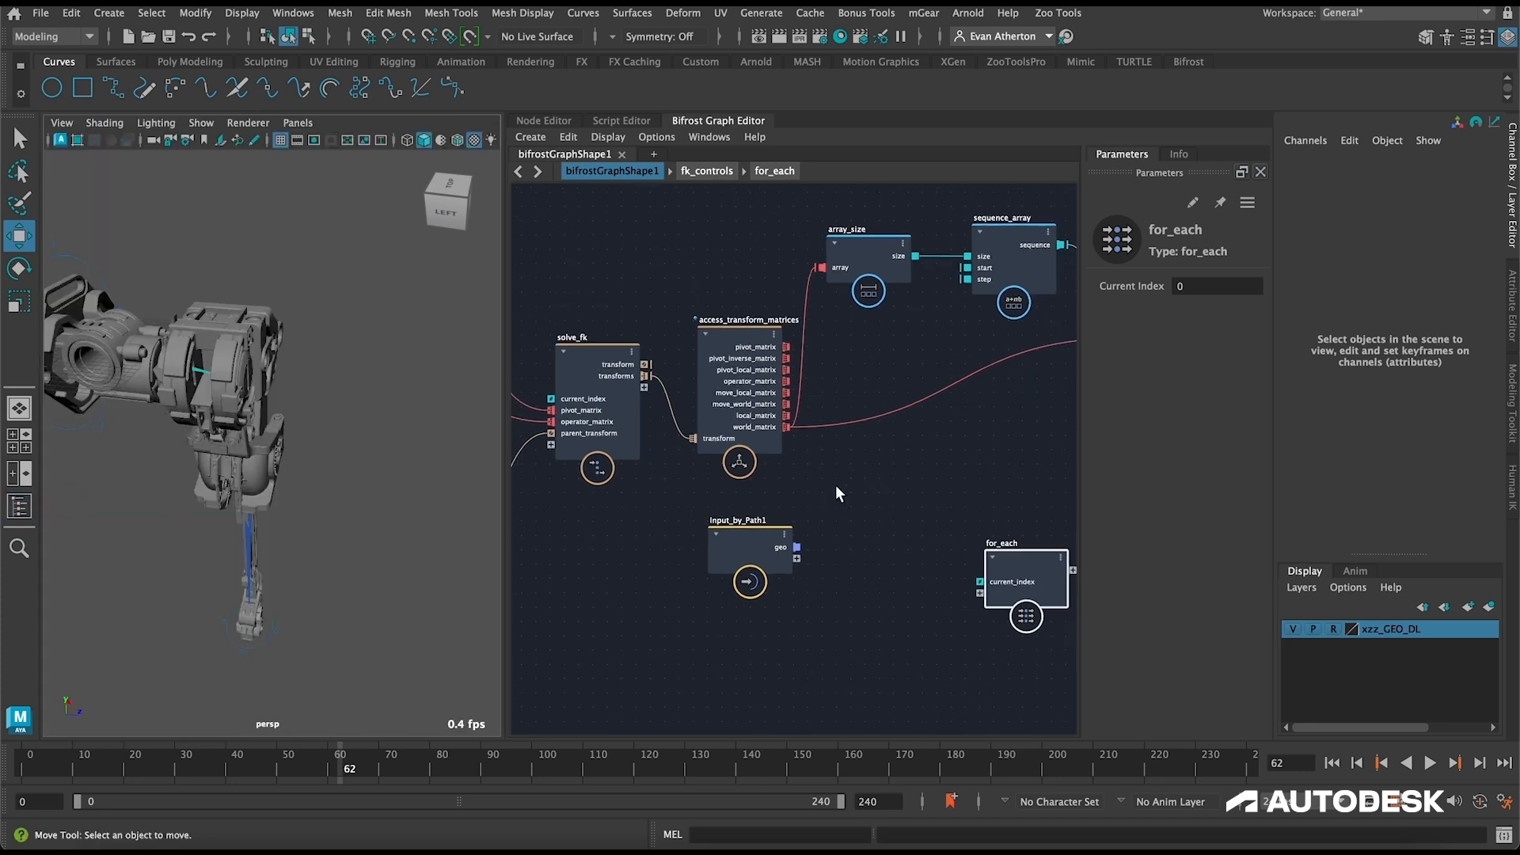
left_click_drag(968, 572, 969, 584)
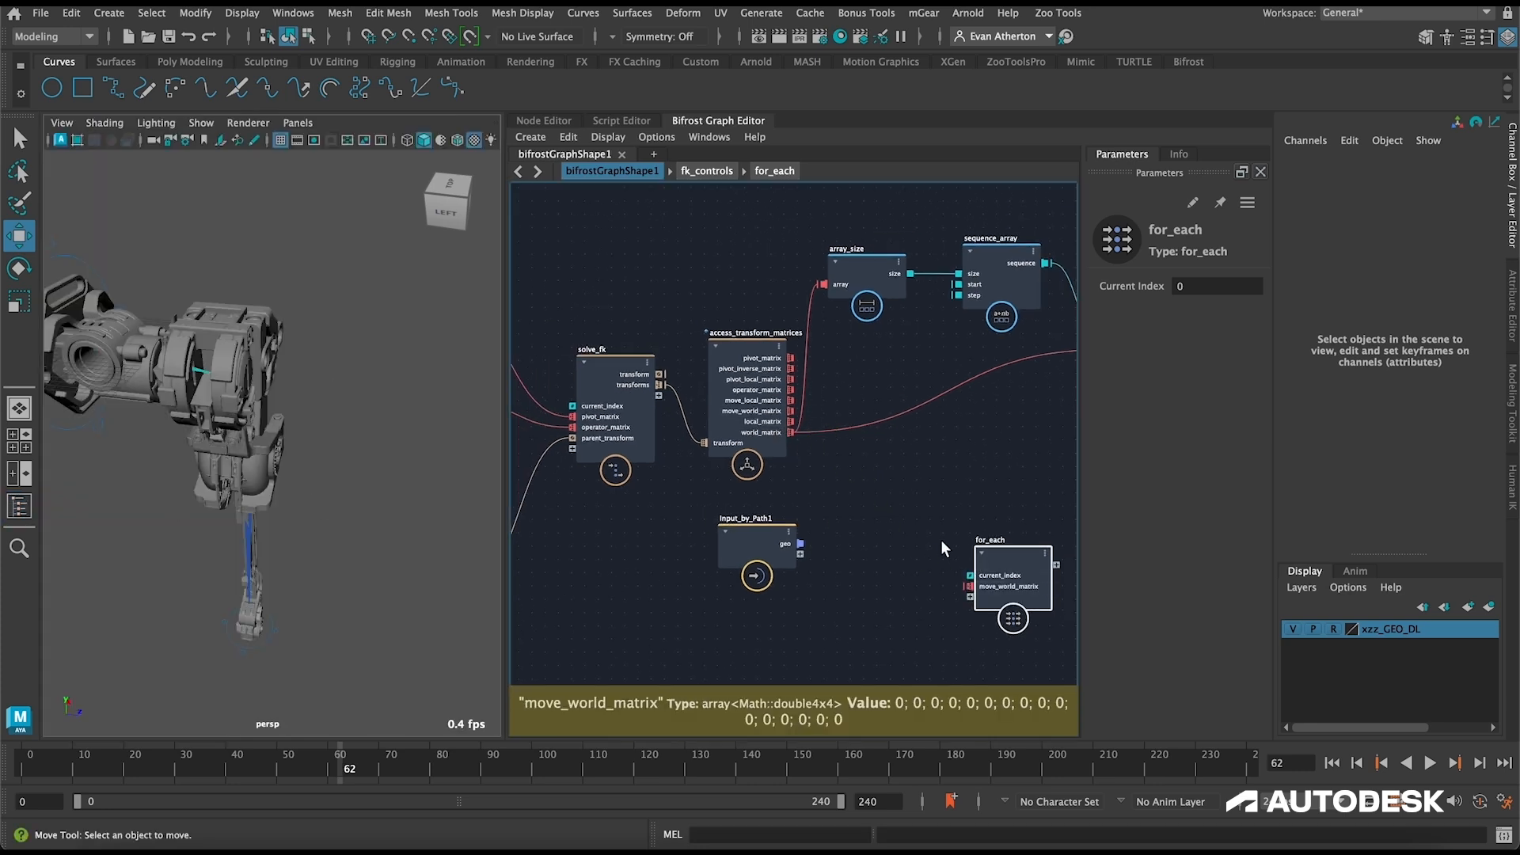
middle_click_drag(969, 585, 816, 463)
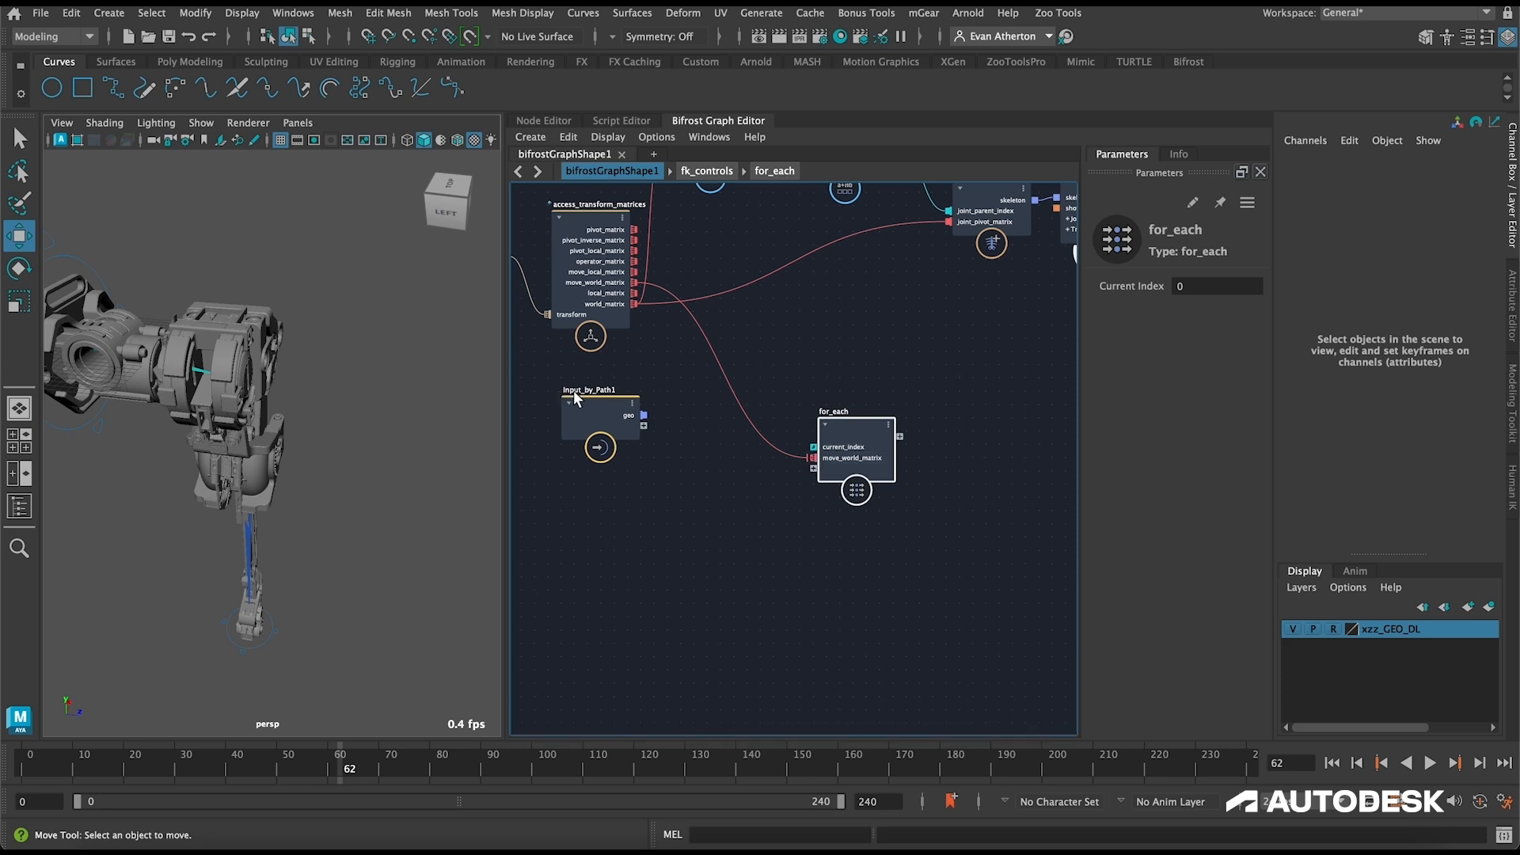
left_click_drag(644, 414, 814, 469)
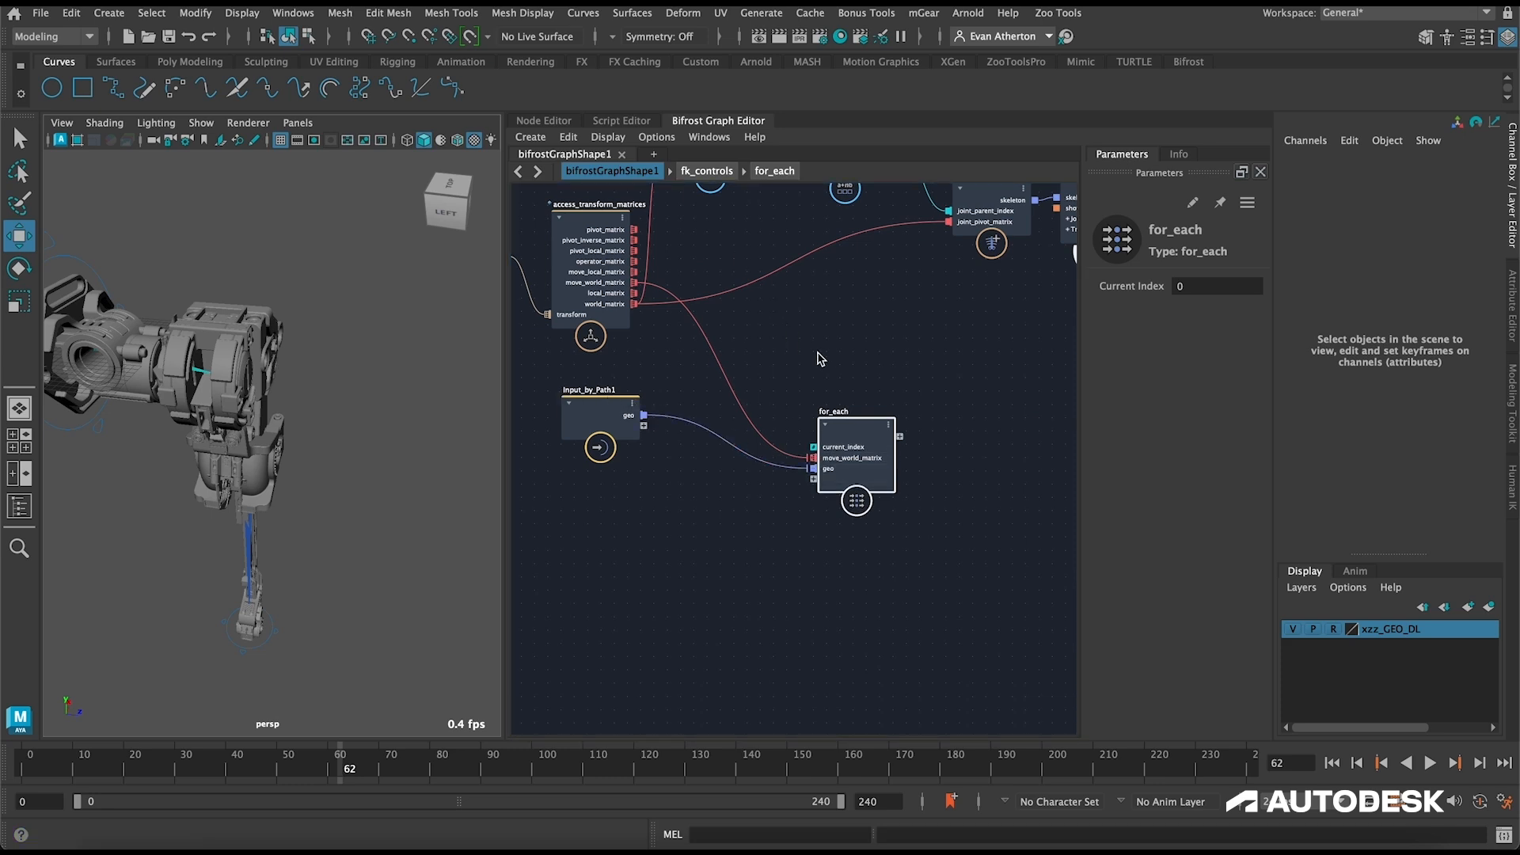
Step: Open the for_each compound, widen the graph area, and space its input and output nodes apart
double_click(853, 428)
scroll(758, 413, "down", 4)
middle_click_drag(617, 376, 598, 361, "alt")
left_click_drag(506, 341, 303, 342)
left_click(393, 424)
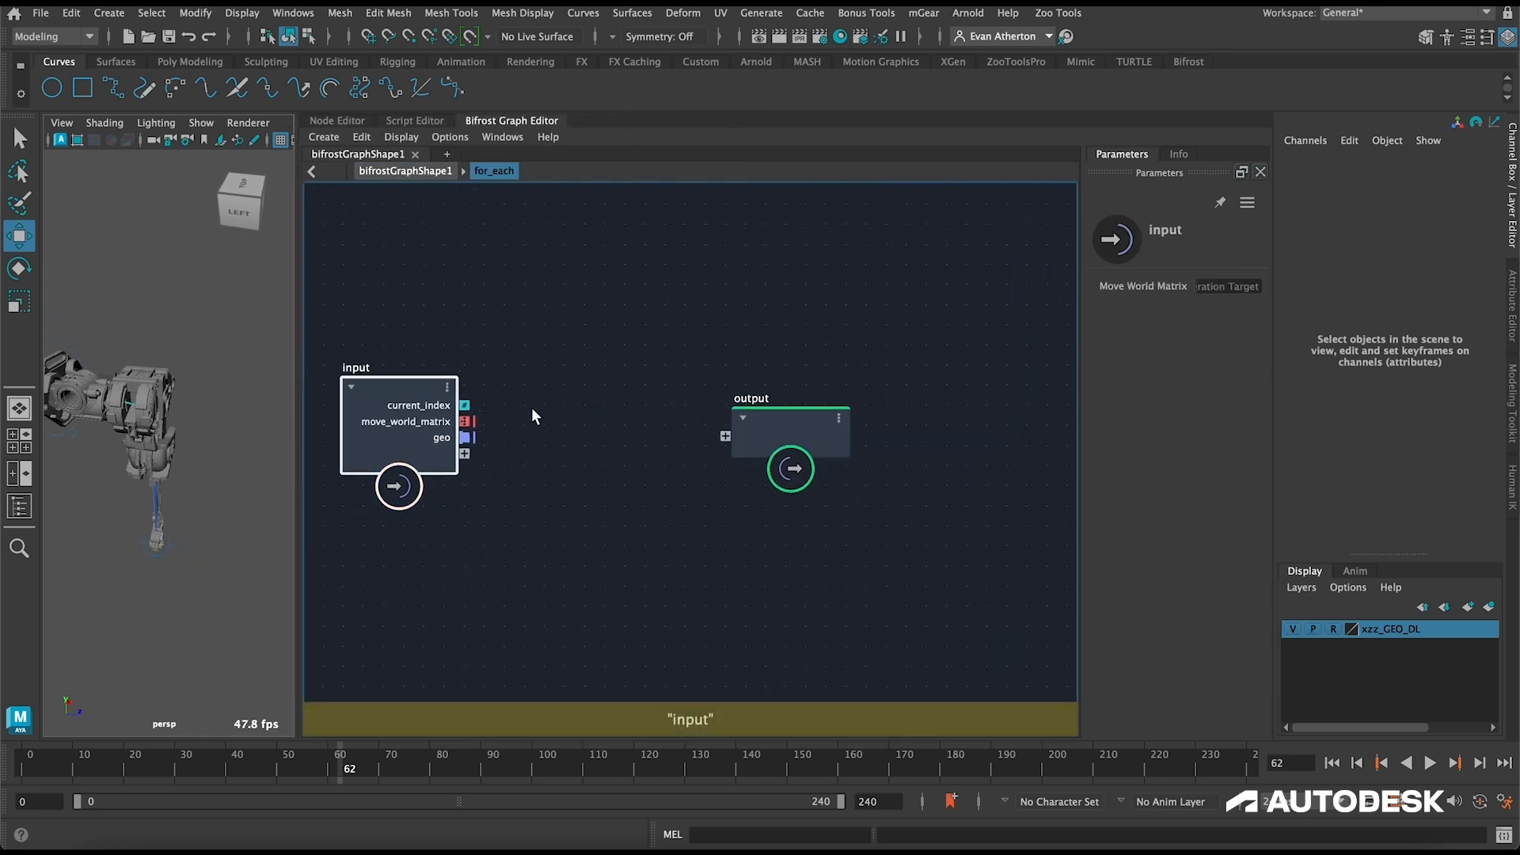
left_click_drag(781, 408, 980, 403)
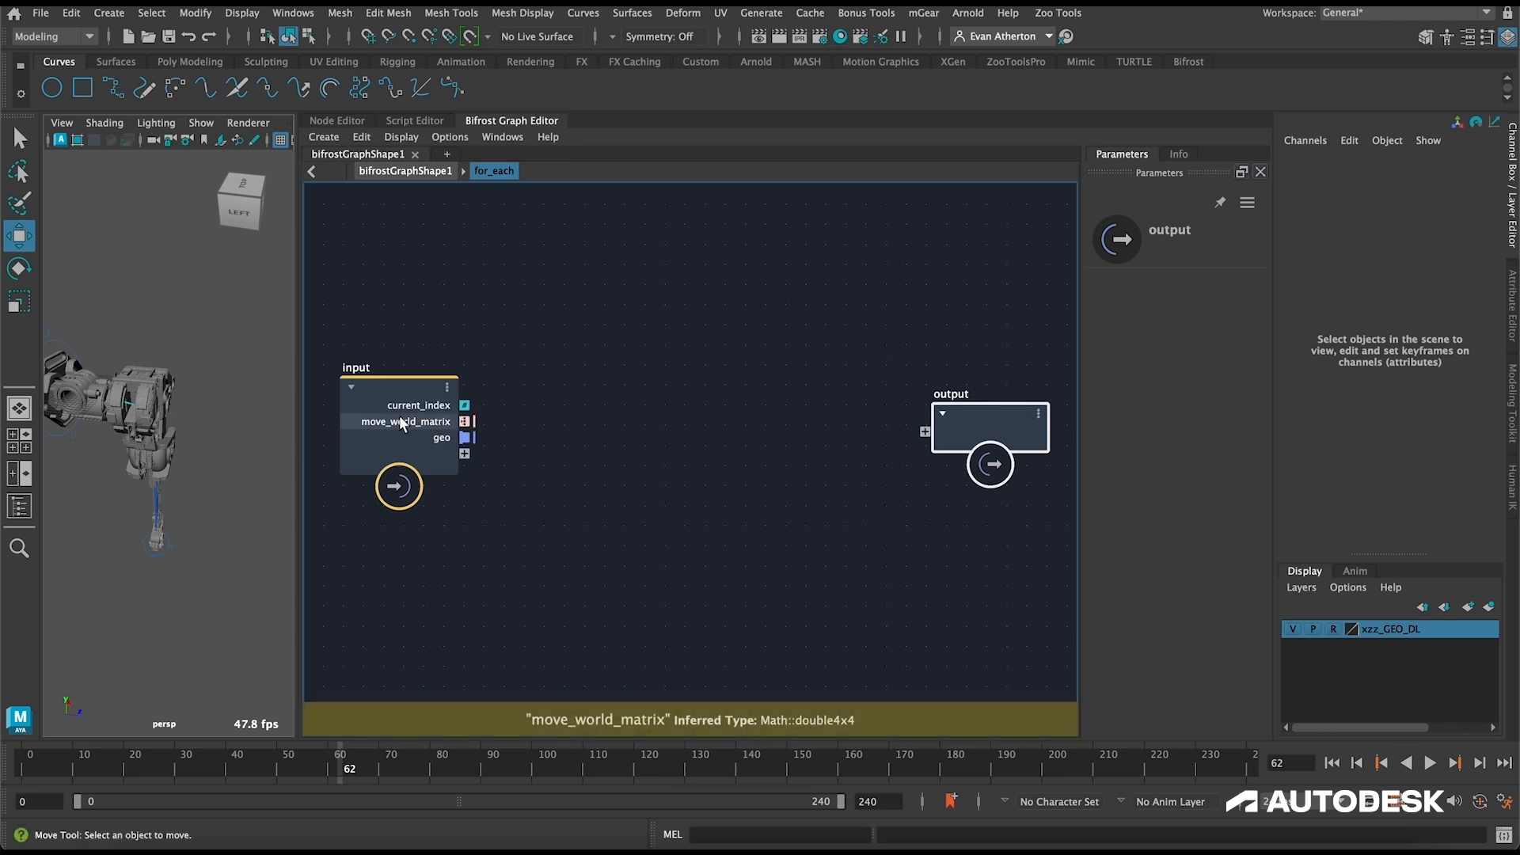
Step: Add a get_point_position node between the for_each compound's input and output nodes
left_click(707, 408)
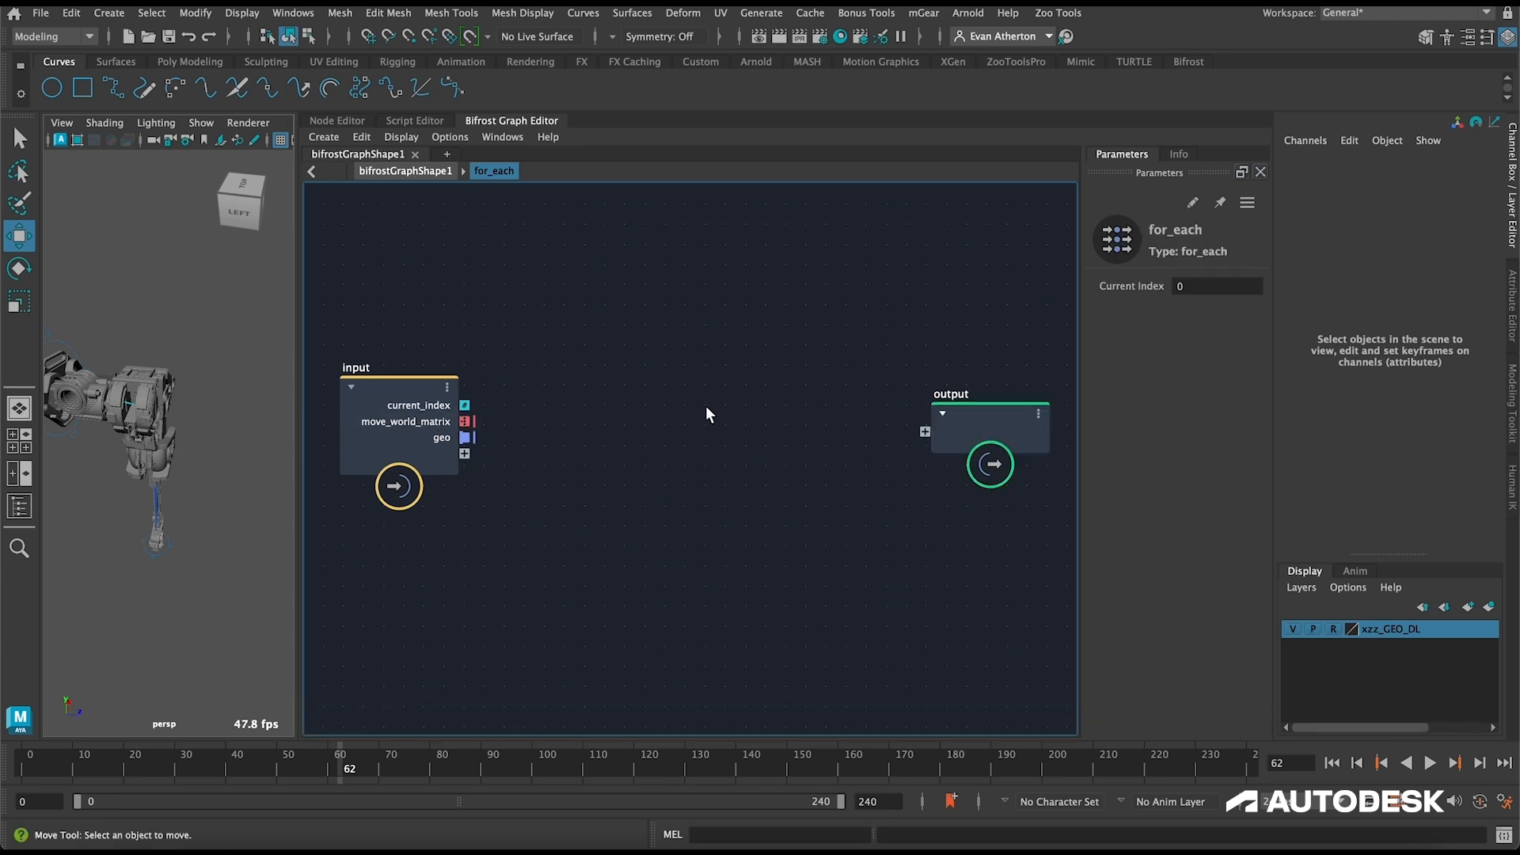
key("Tab")
type("get_po")
key("Down")
key("Down")
key("Down")
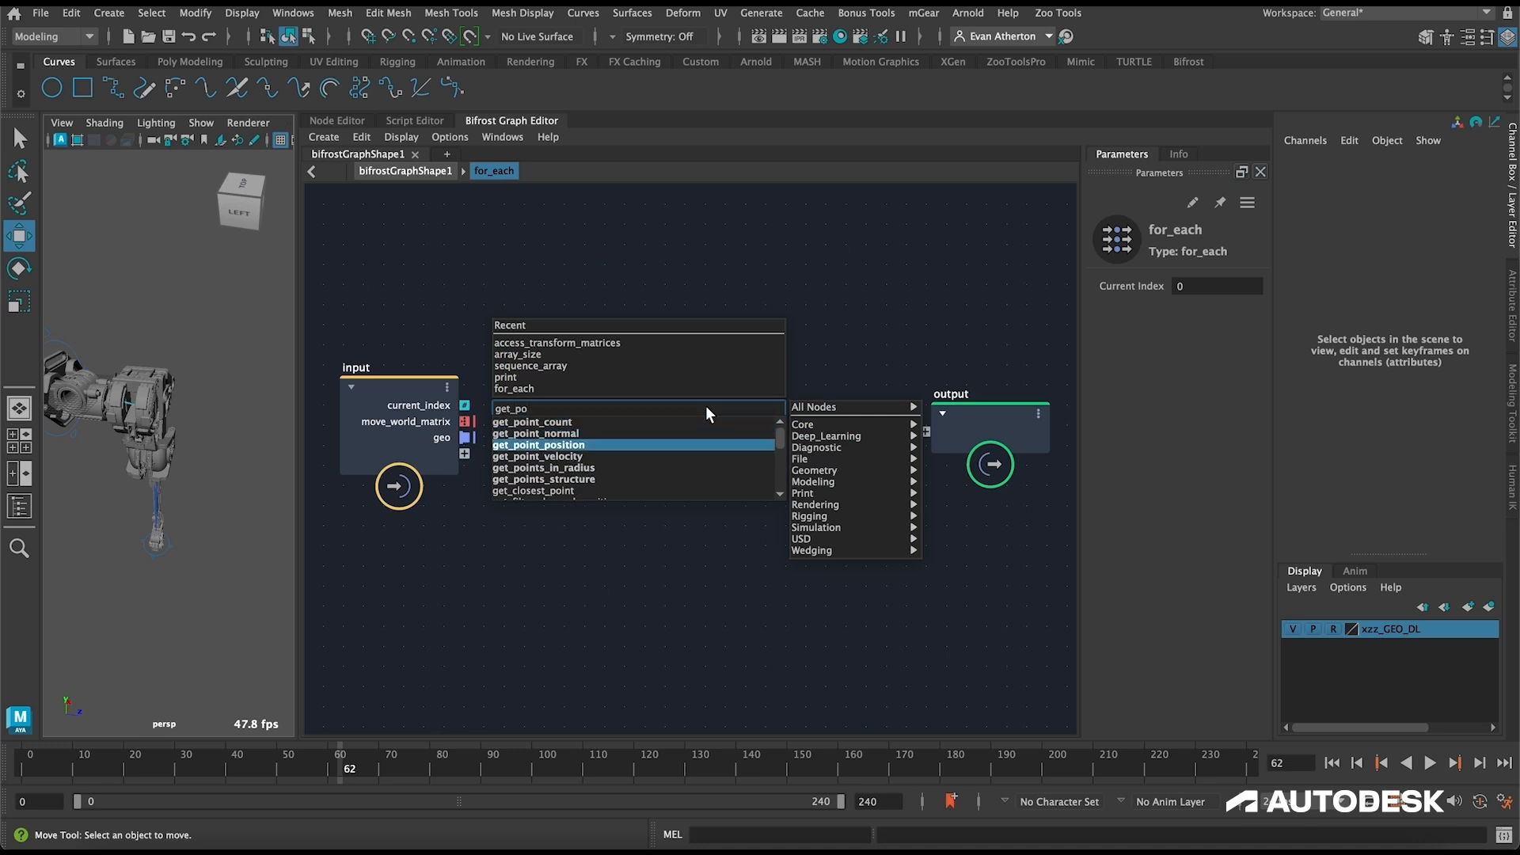
key("Return")
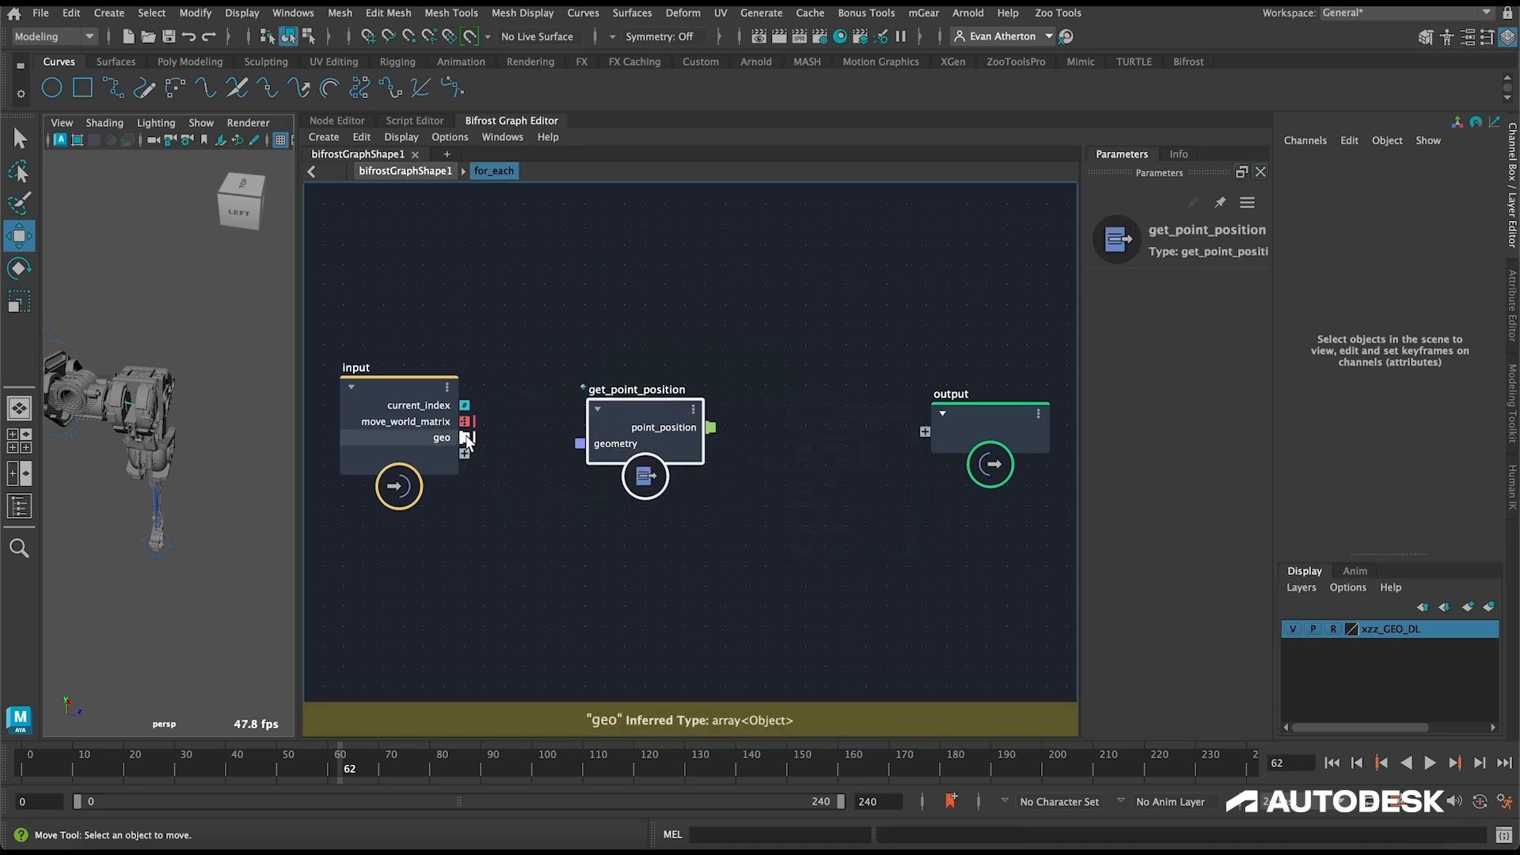
Step: Make the geo port an iteration target and connect it to get_point_position's geometry
right_click(467, 438)
mouse_move(564, 657)
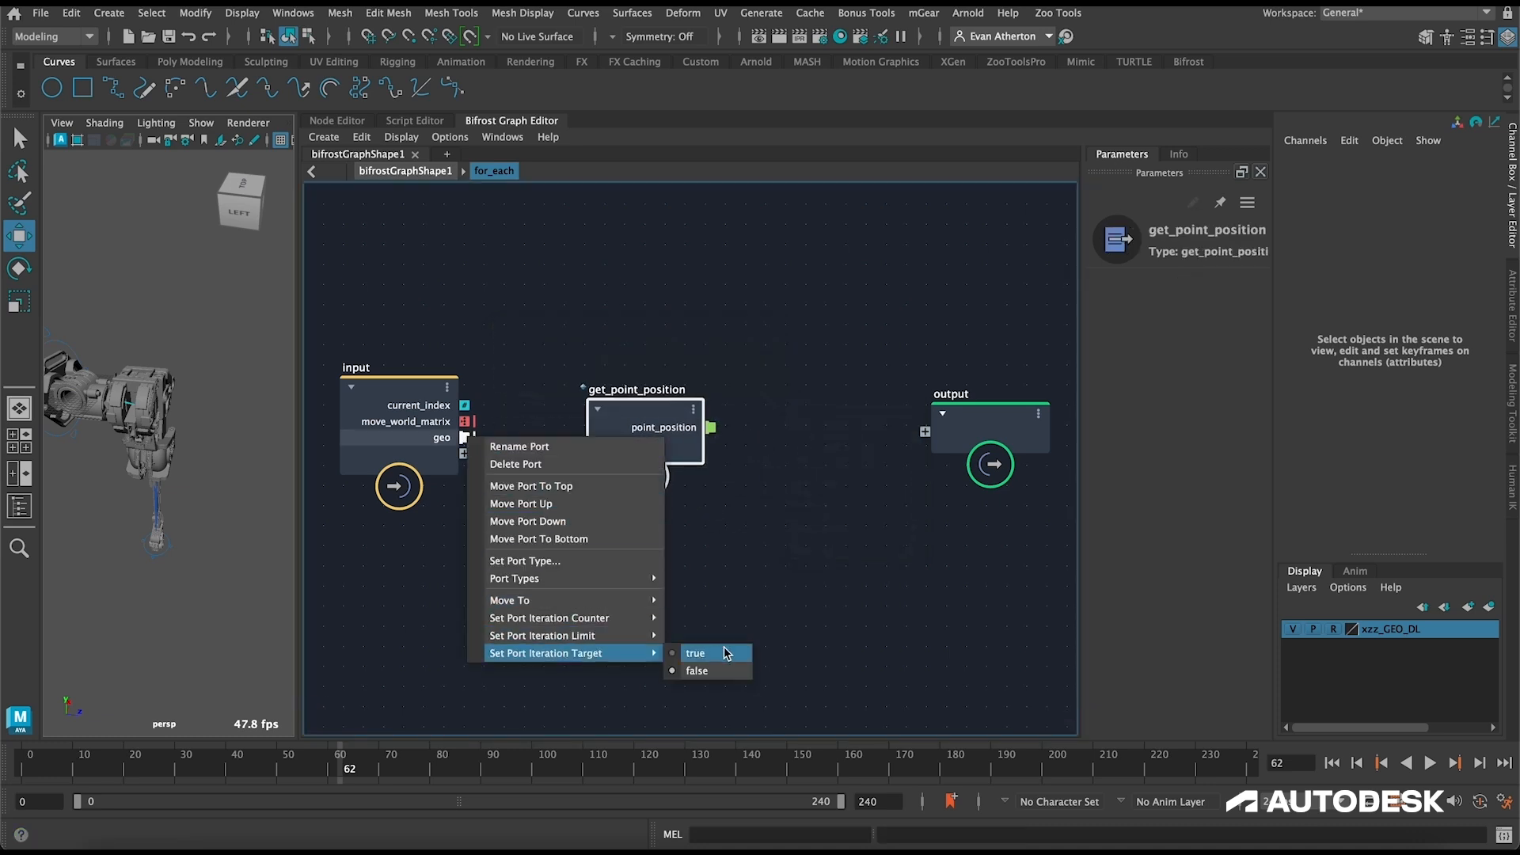
left_click(695, 654)
left_click_drag(466, 421, 558, 444)
left_click_drag(466, 438, 606, 362)
Step: Add a transform_vector_as_position node, feeding point_position into its vector and move_world_matrix into its transform
left_click(747, 456)
key("Tab")
type("transform")
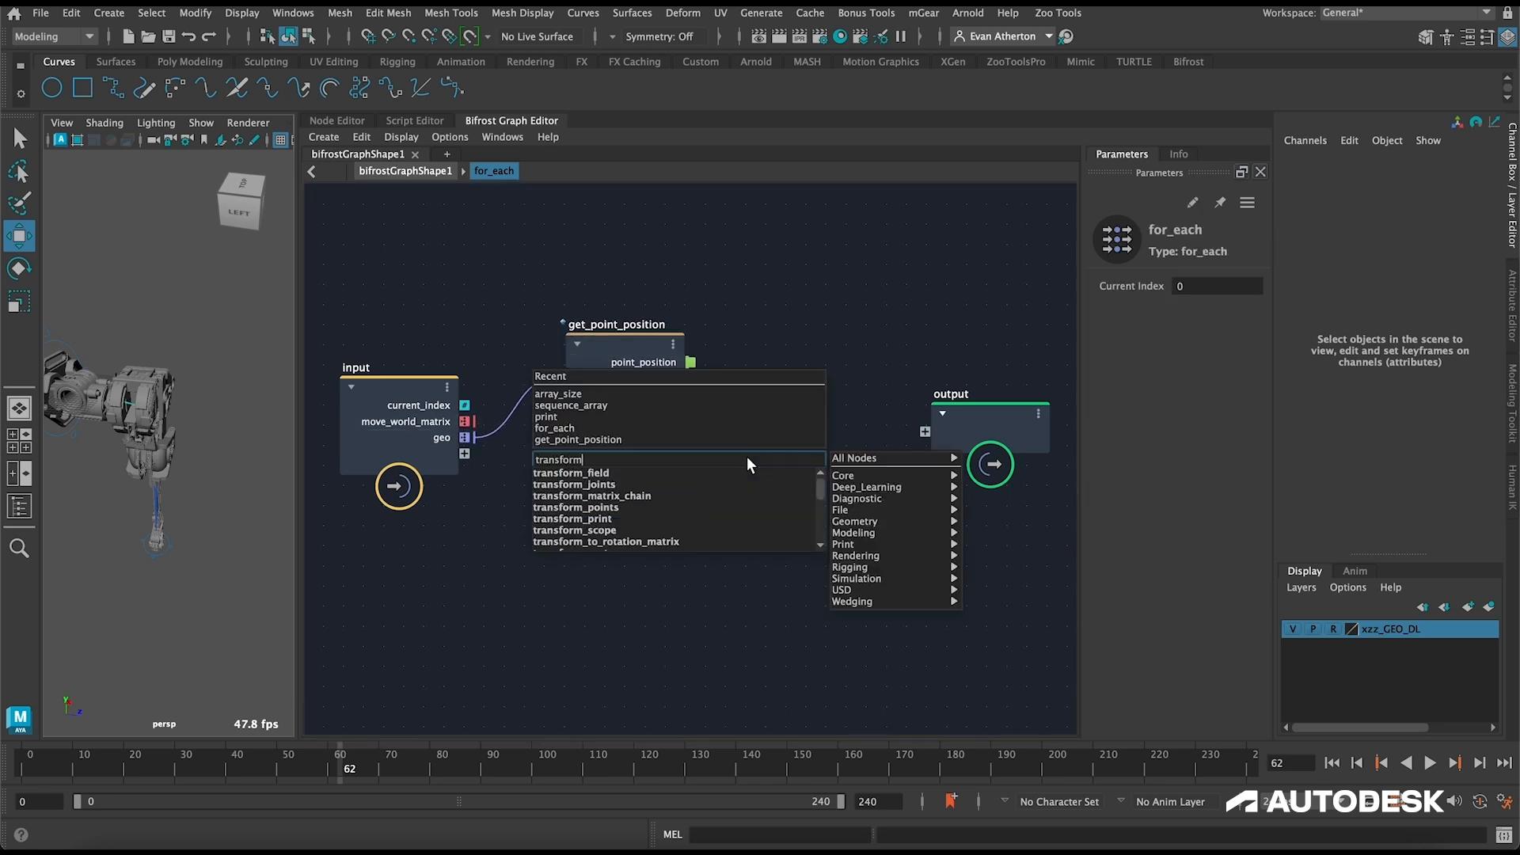
type("_vector")
key("Down")
key("Down")
key("Down")
key("Return")
left_click_drag(748, 464, 802, 405)
left_click_drag(693, 361, 752, 466)
left_click_drag(467, 421, 753, 483)
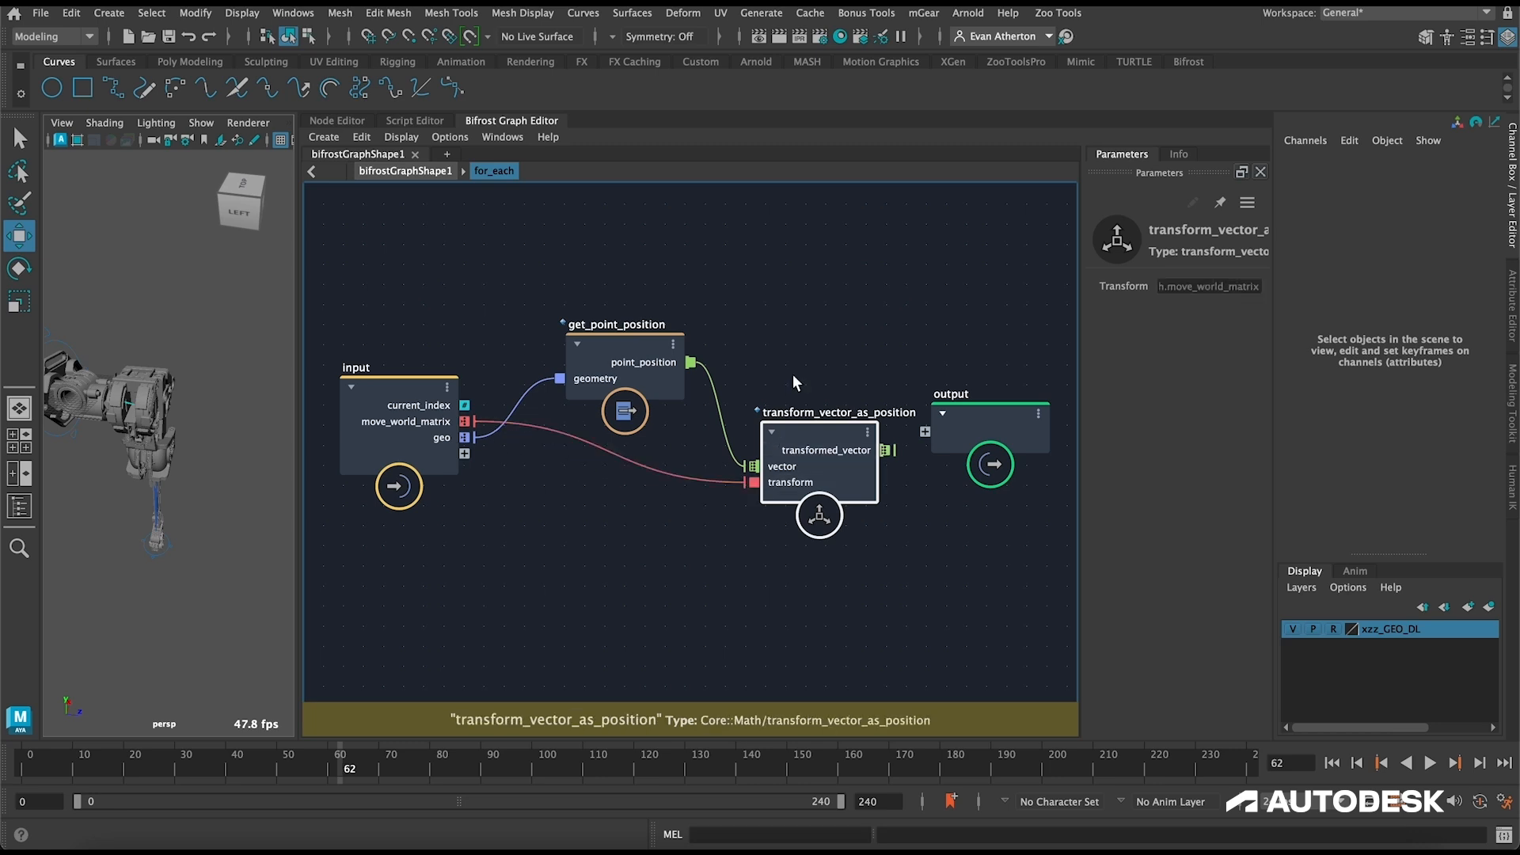
Step: Make room before the output node and add a set_point_position node after transform_vector_as_position
middle_click_drag(941, 415, 792, 417, "alt")
left_click_drag(793, 417, 940, 398)
left_click_drag(687, 442, 672, 419)
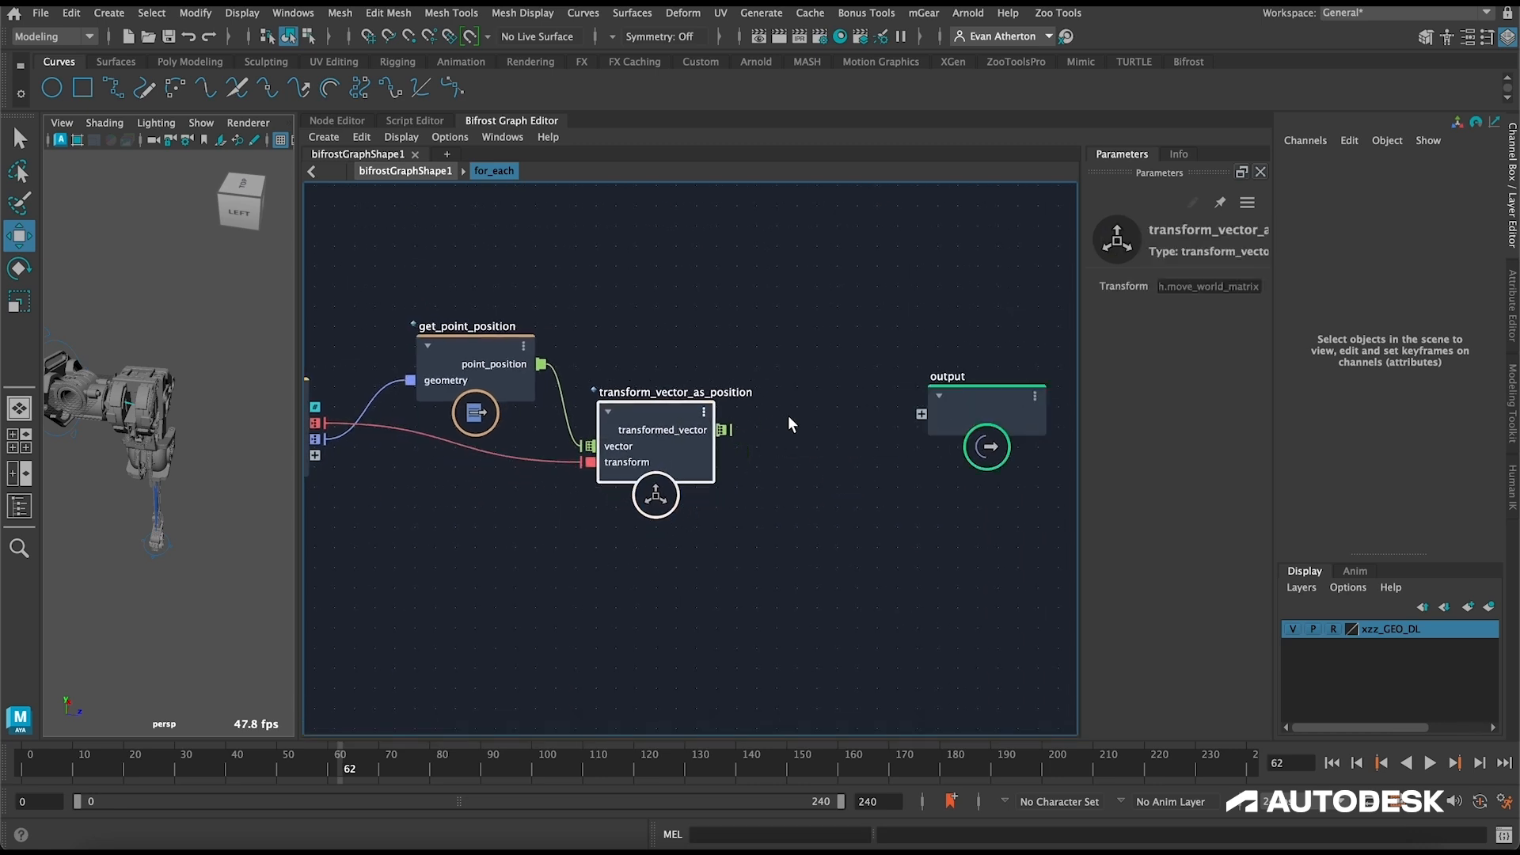
left_click(789, 423)
key("Tab")
type("set_po")
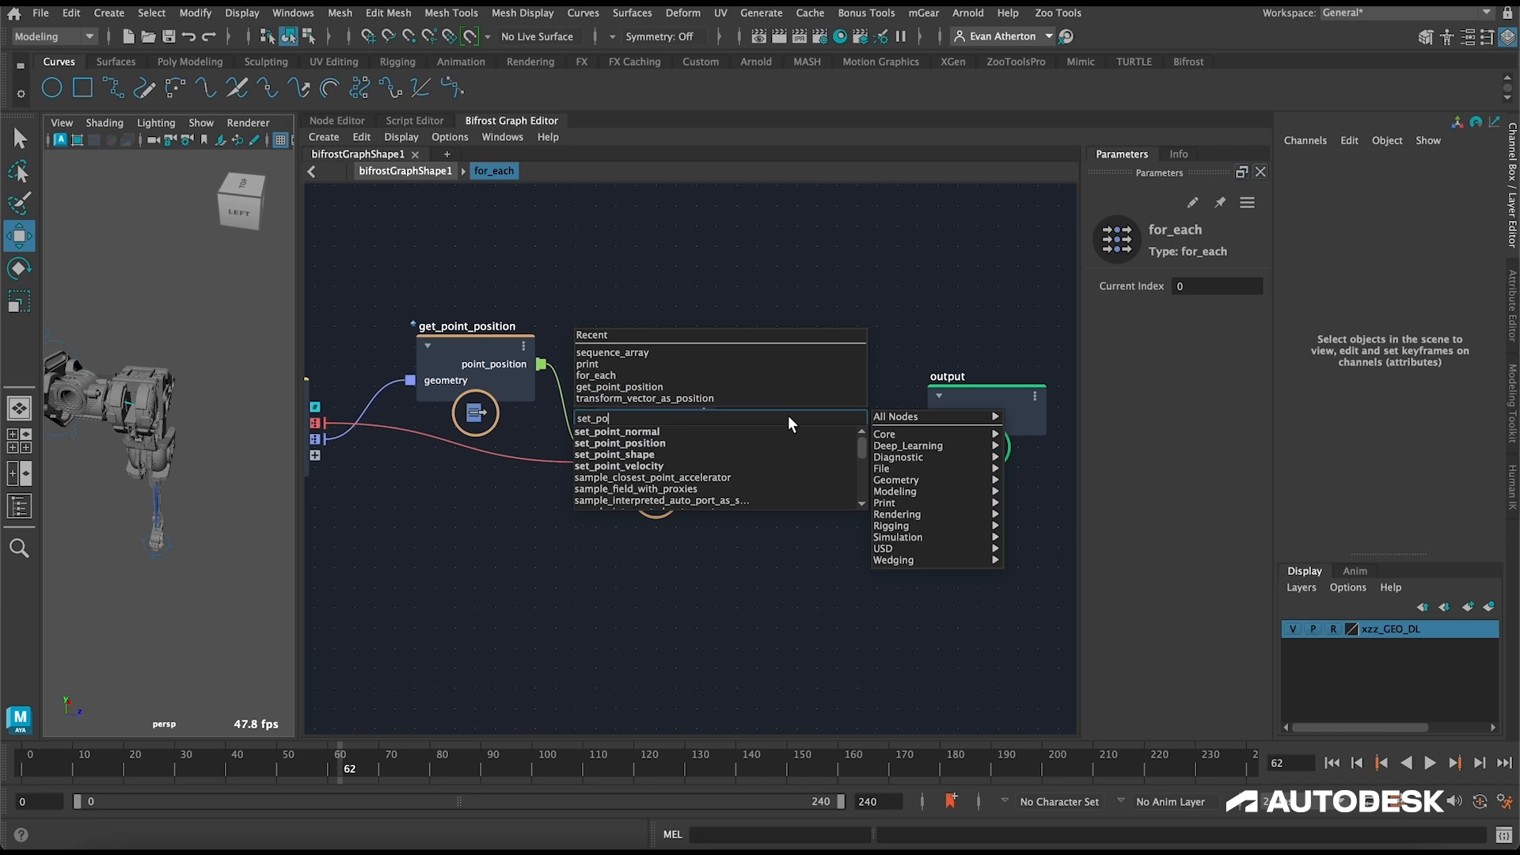
key("Down")
key("Down")
key("Return")
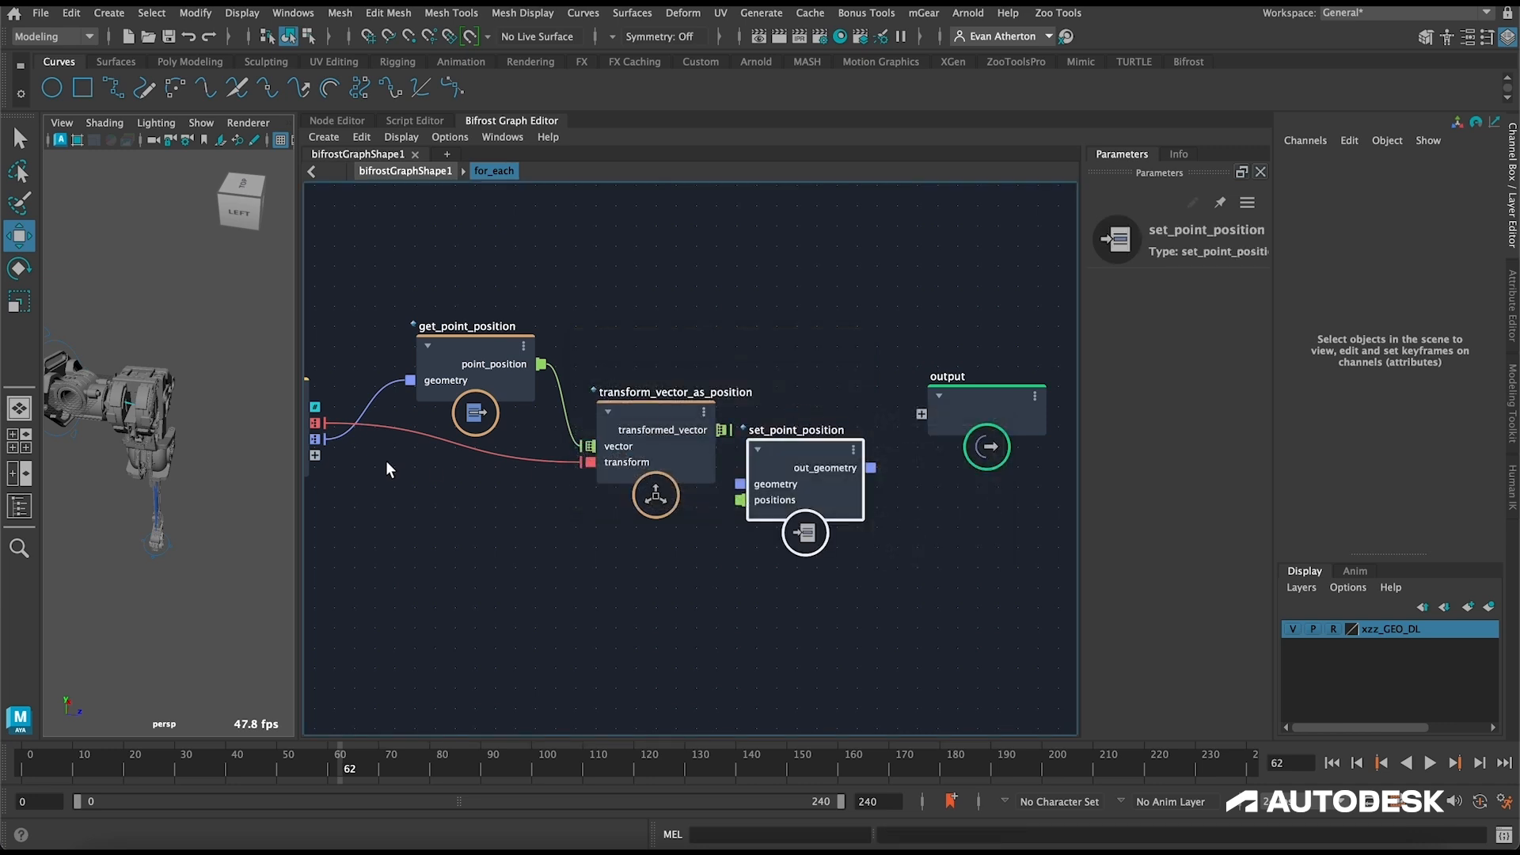
Step: Feed geo and transformed_vector into set_point_position's geometry and positions, and connect its out_geometry to the output node
left_click_drag(316, 440, 740, 483)
left_click_drag(722, 430, 823, 444)
left_click_drag(956, 396, 1025, 394)
left_click_drag(912, 456, 989, 411)
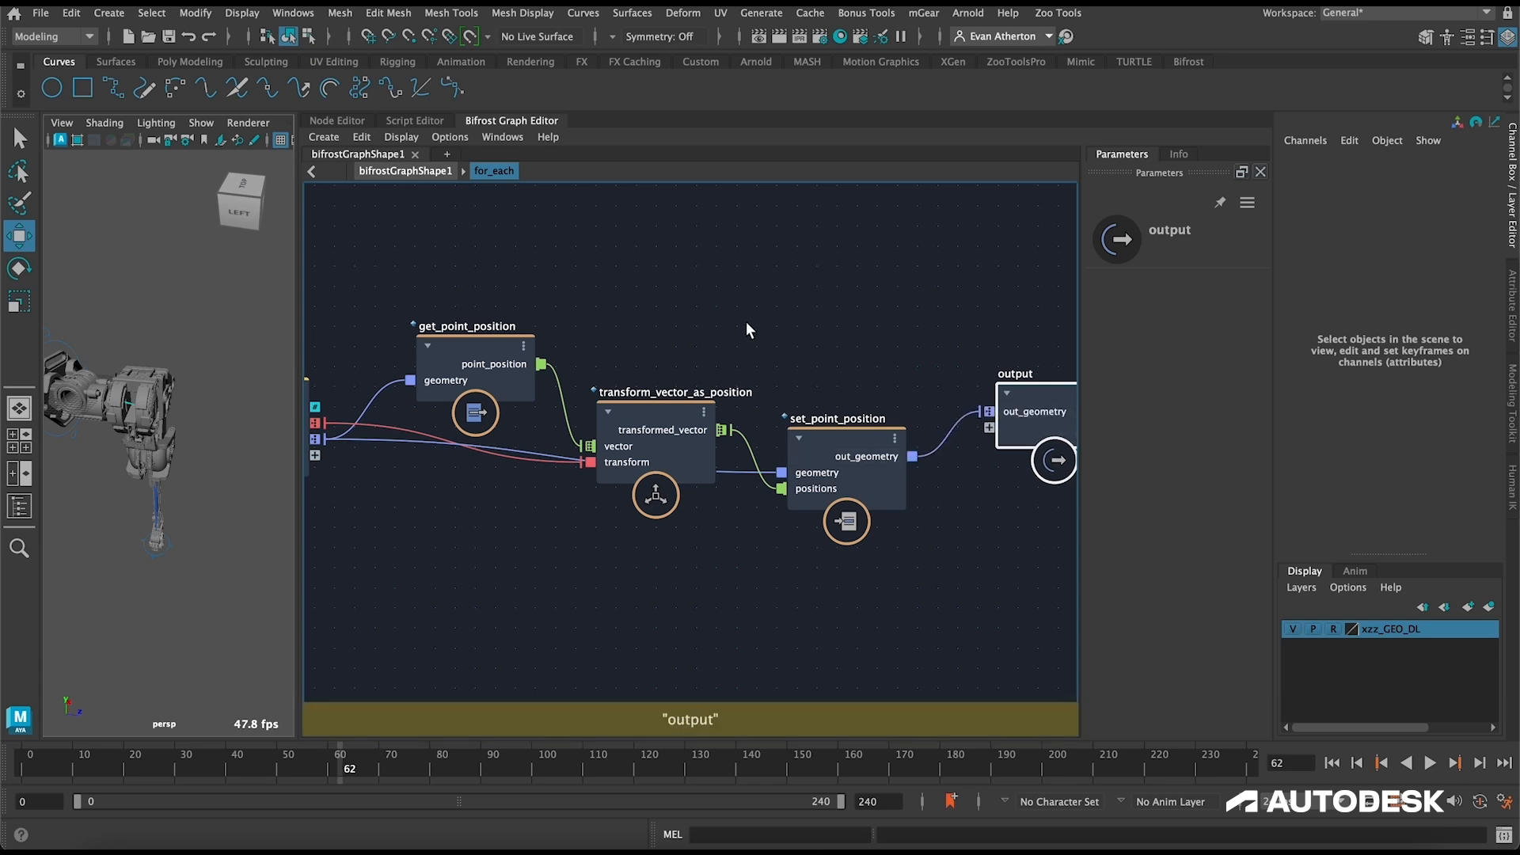
Step: Return to the top-level graph and add a terminal node, connecting for_each's out_geometry to its diagnostic port
middle_click_drag(651, 294, 800, 299, "alt")
left_click(405, 171)
key("Tab")
type("term")
key("Return")
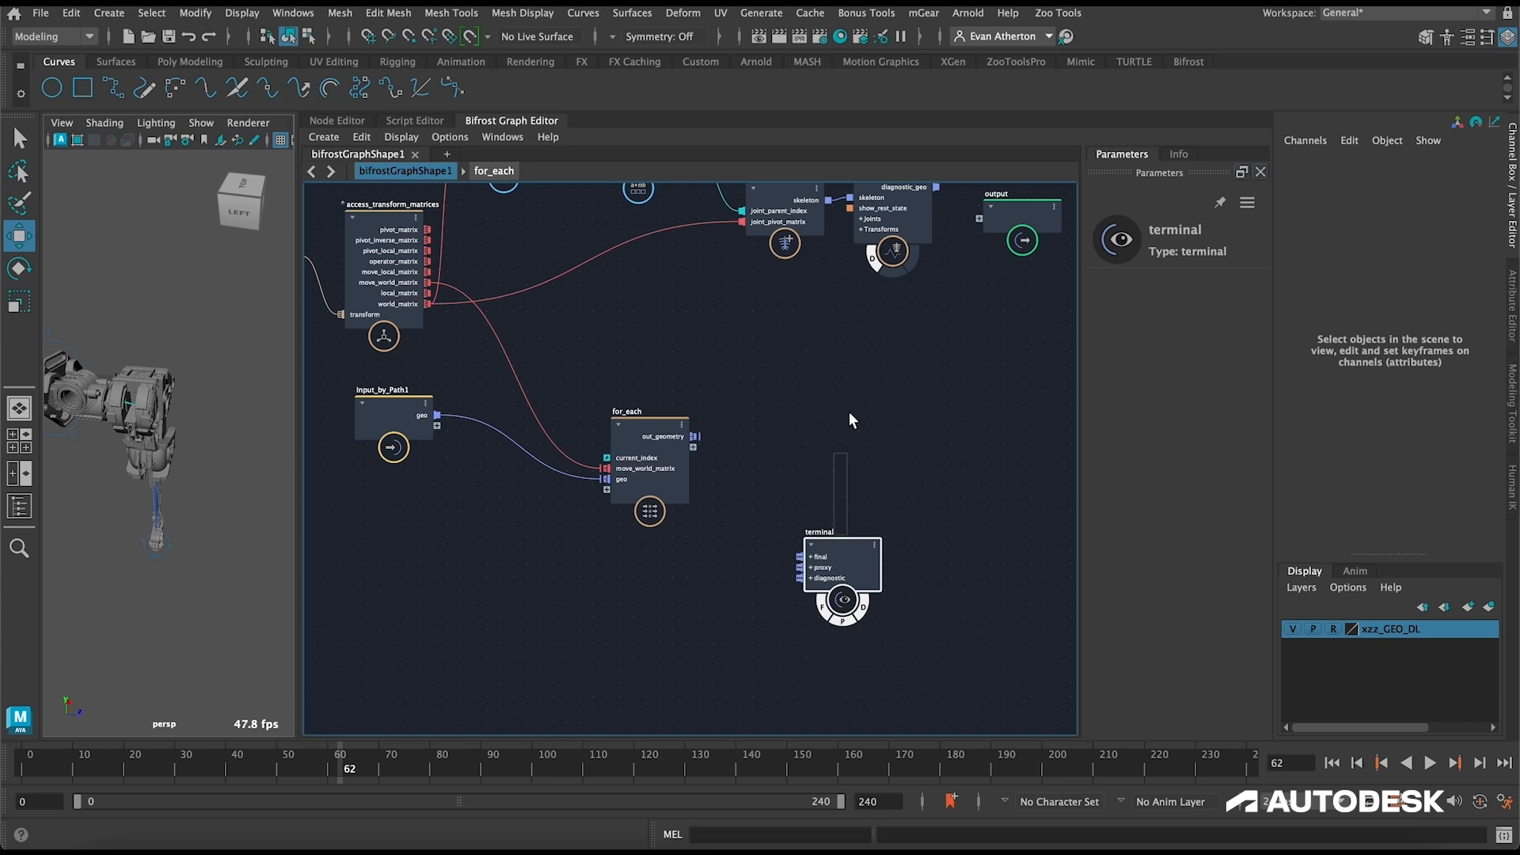
left_click_drag(694, 436, 826, 402)
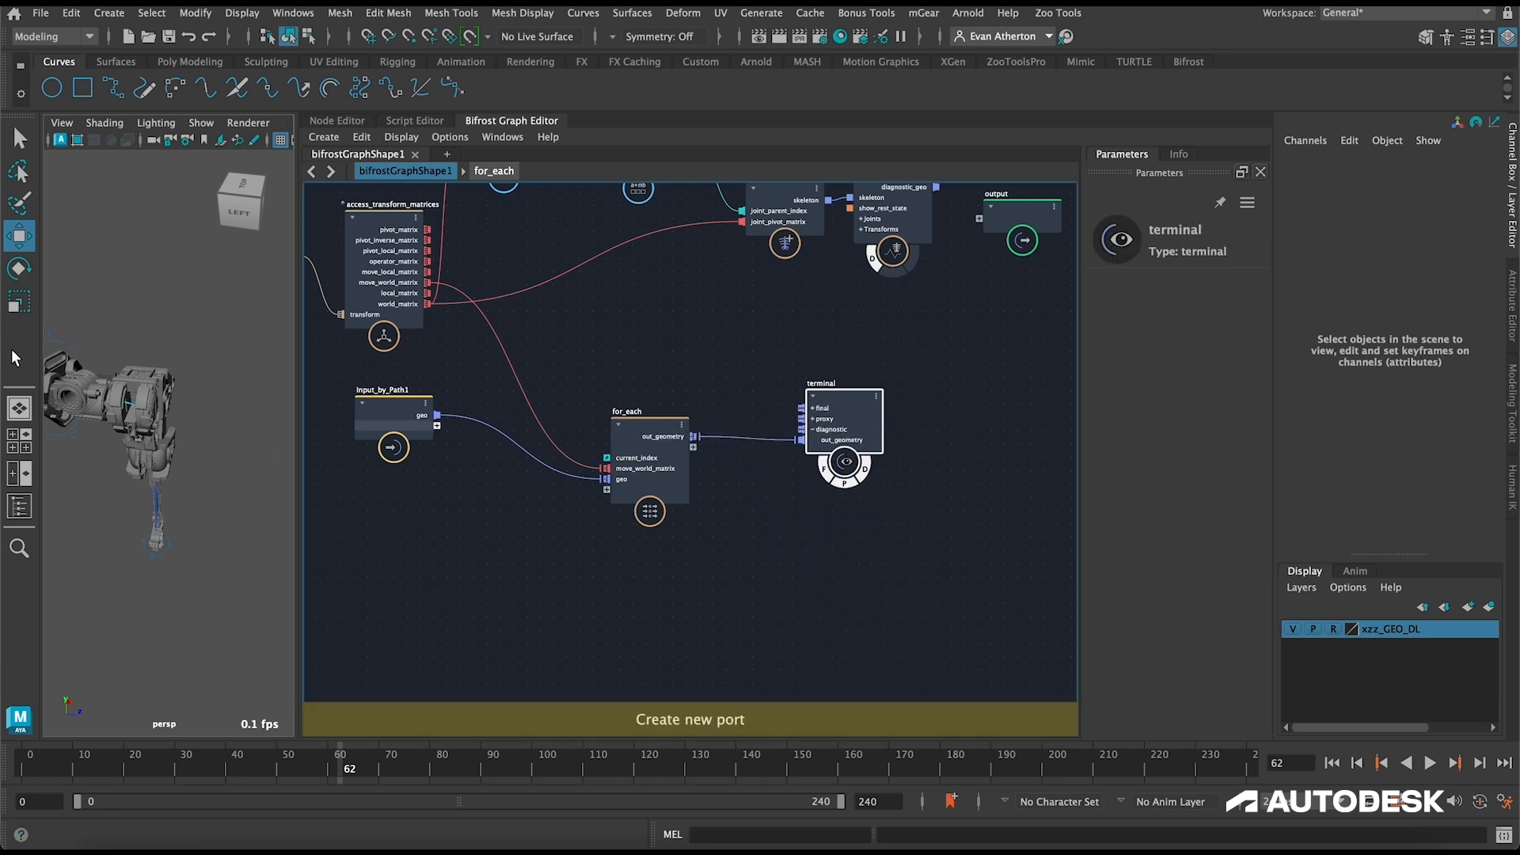
Step: Hide the original xzz_GEO_R group through the Outliner, check bifrostGraph1's geometry, then close the Outliner and clear the selection
left_click(19, 510)
left_click(123, 371)
key("h")
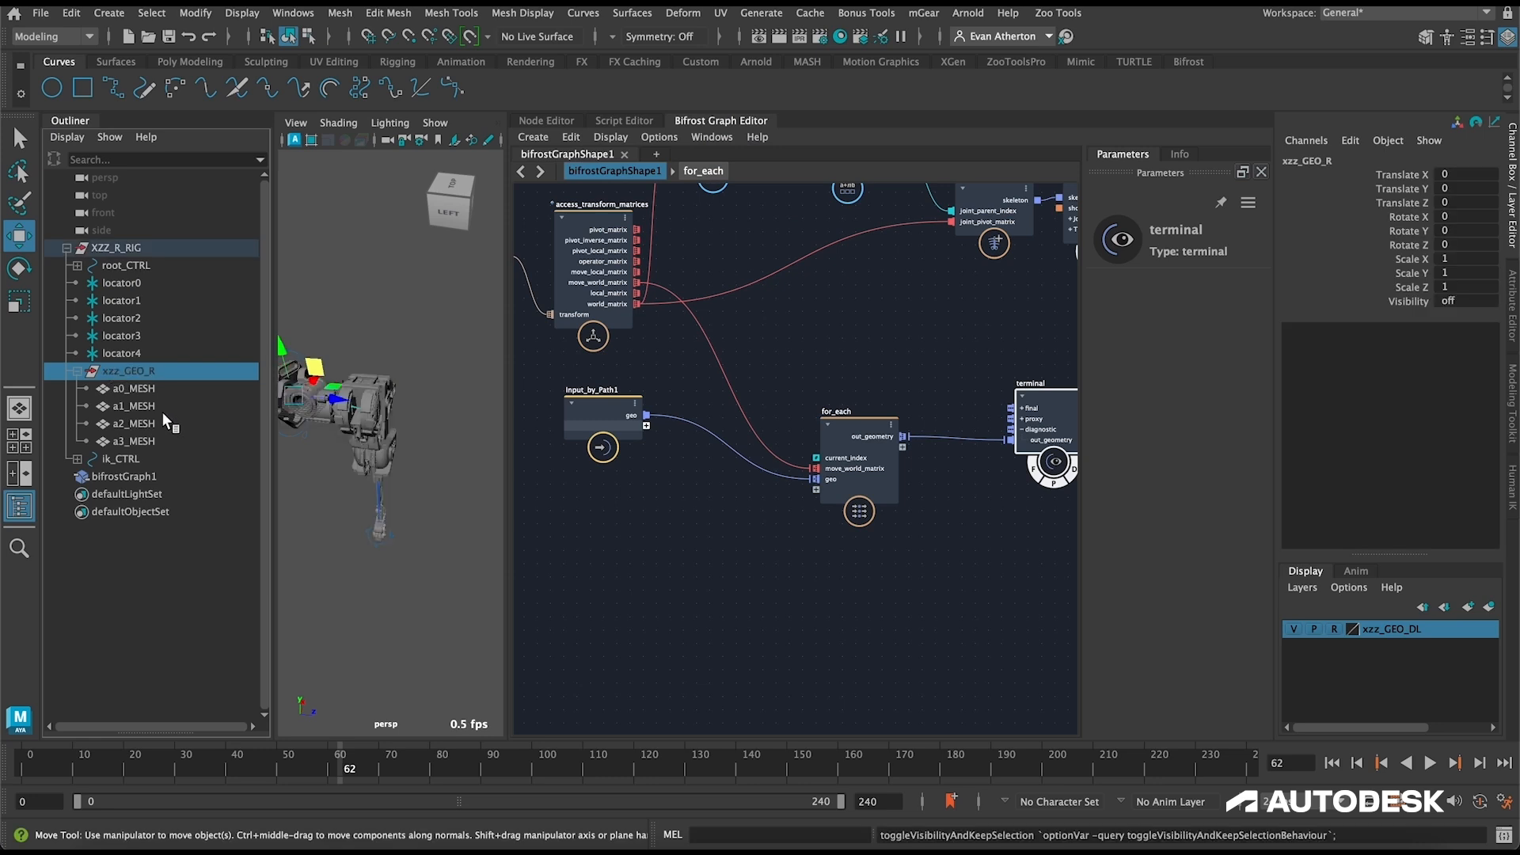
left_click(132, 249)
left_click(122, 476)
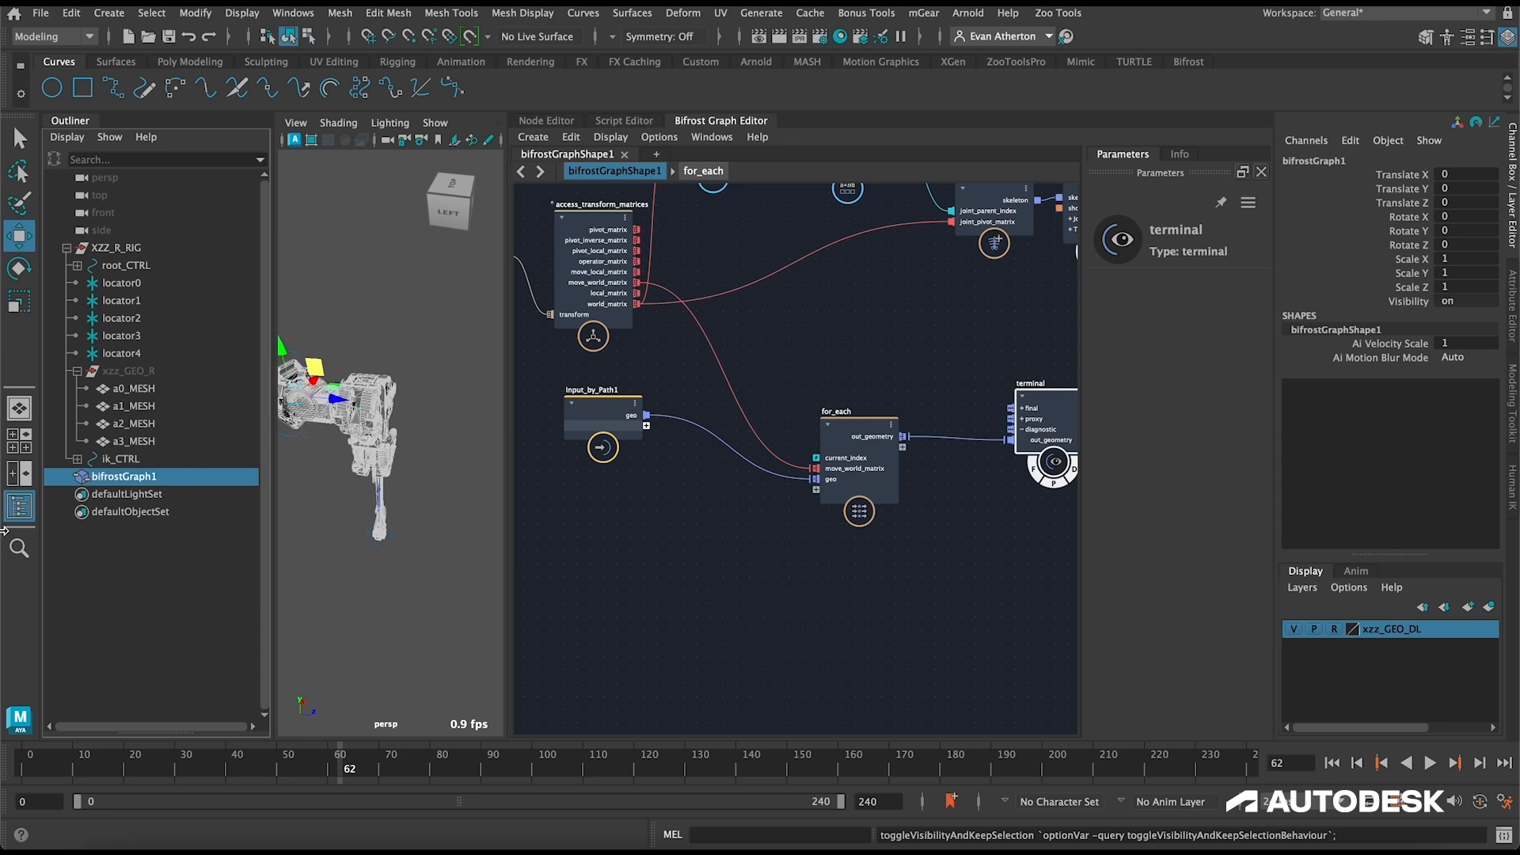
left_click(19, 505)
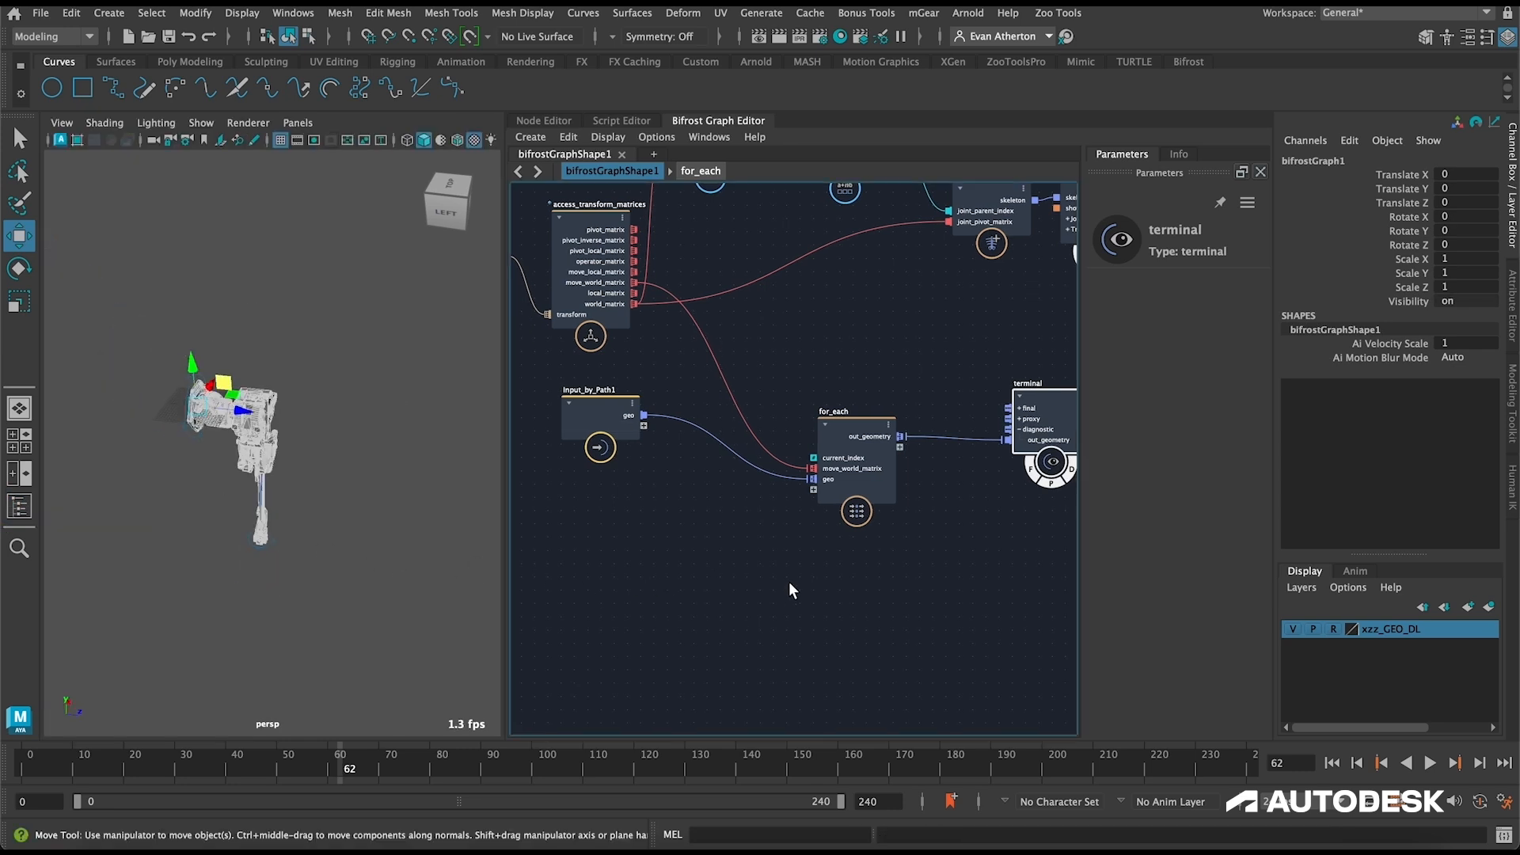
left_click(408, 521)
Step: Widen the graph editor and vary Theta 1 on the fk_controls node to test the leg's rotation
scroll(732, 546, "down", 2)
scroll(731, 546, "down", 2)
middle_click_drag(732, 546, 675, 554, "alt")
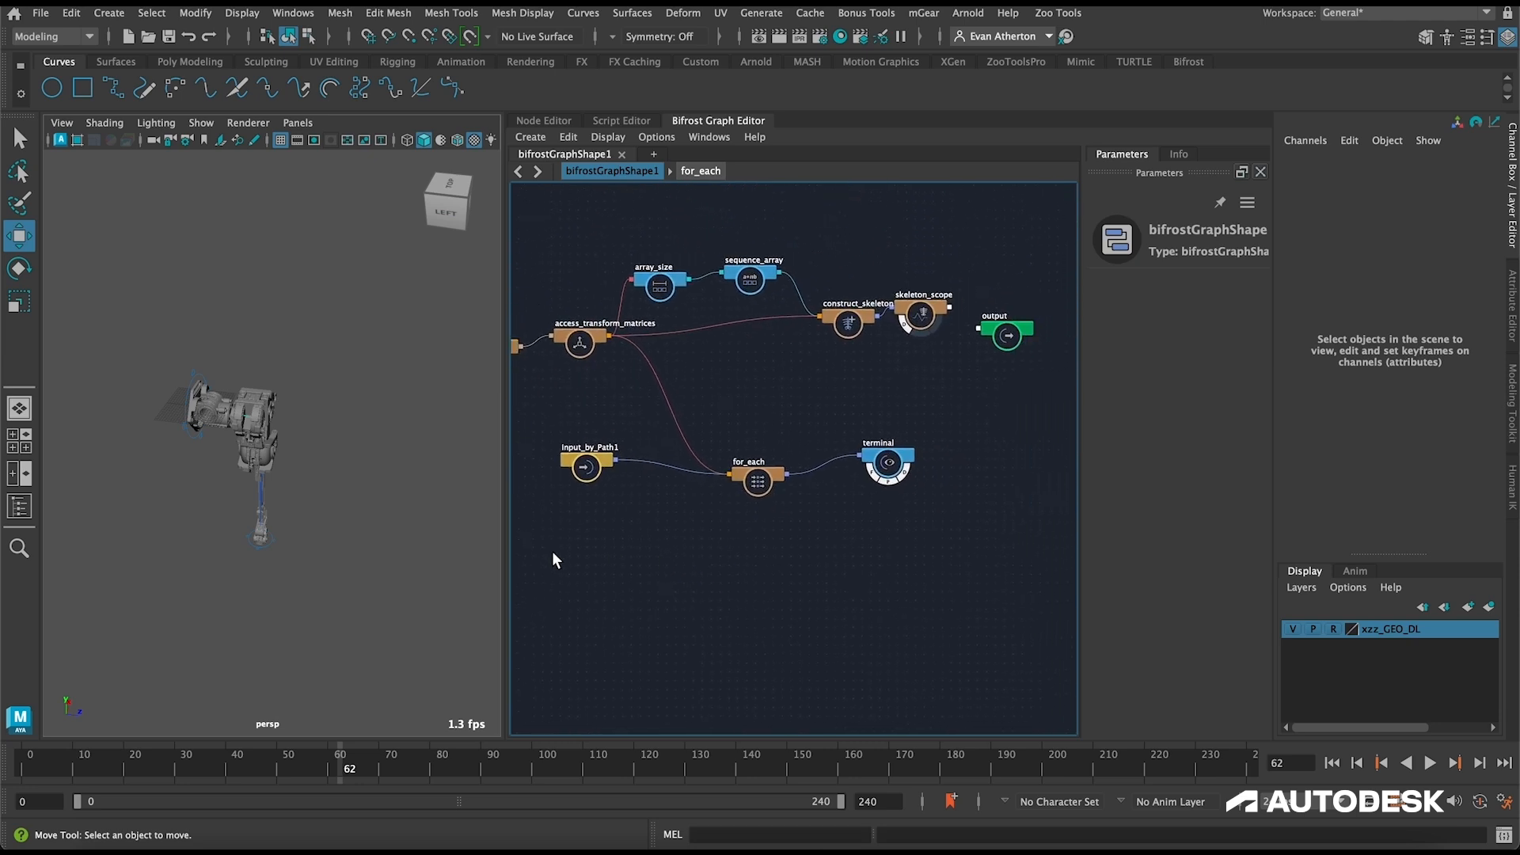
left_click_drag(506, 539, 348, 554)
middle_click_drag(530, 458, 757, 549, "alt")
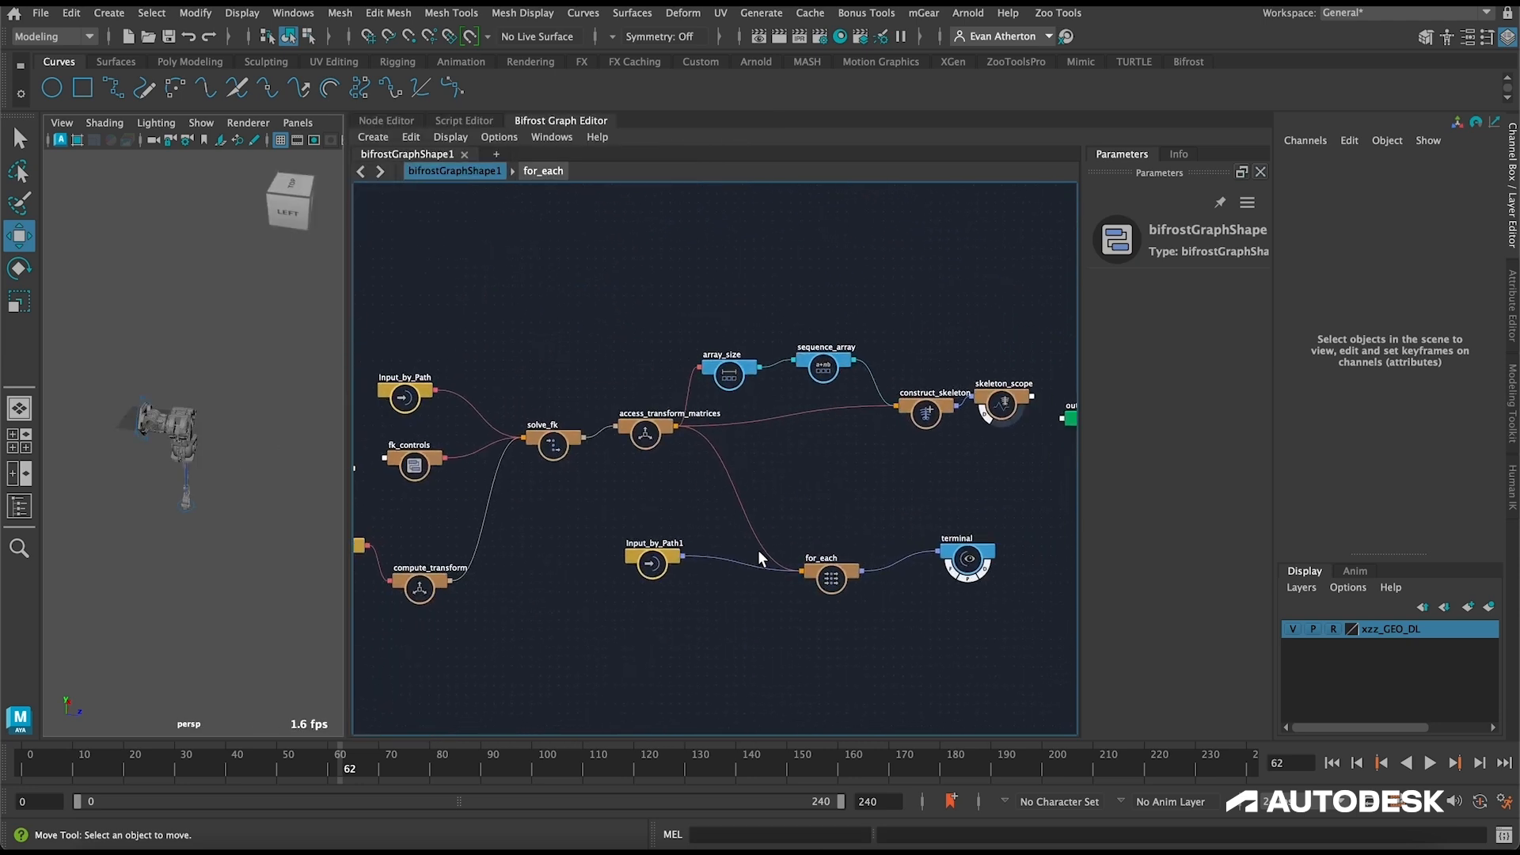
scroll(758, 550, "up", 3)
middle_click_drag(474, 308, 817, 323, "alt")
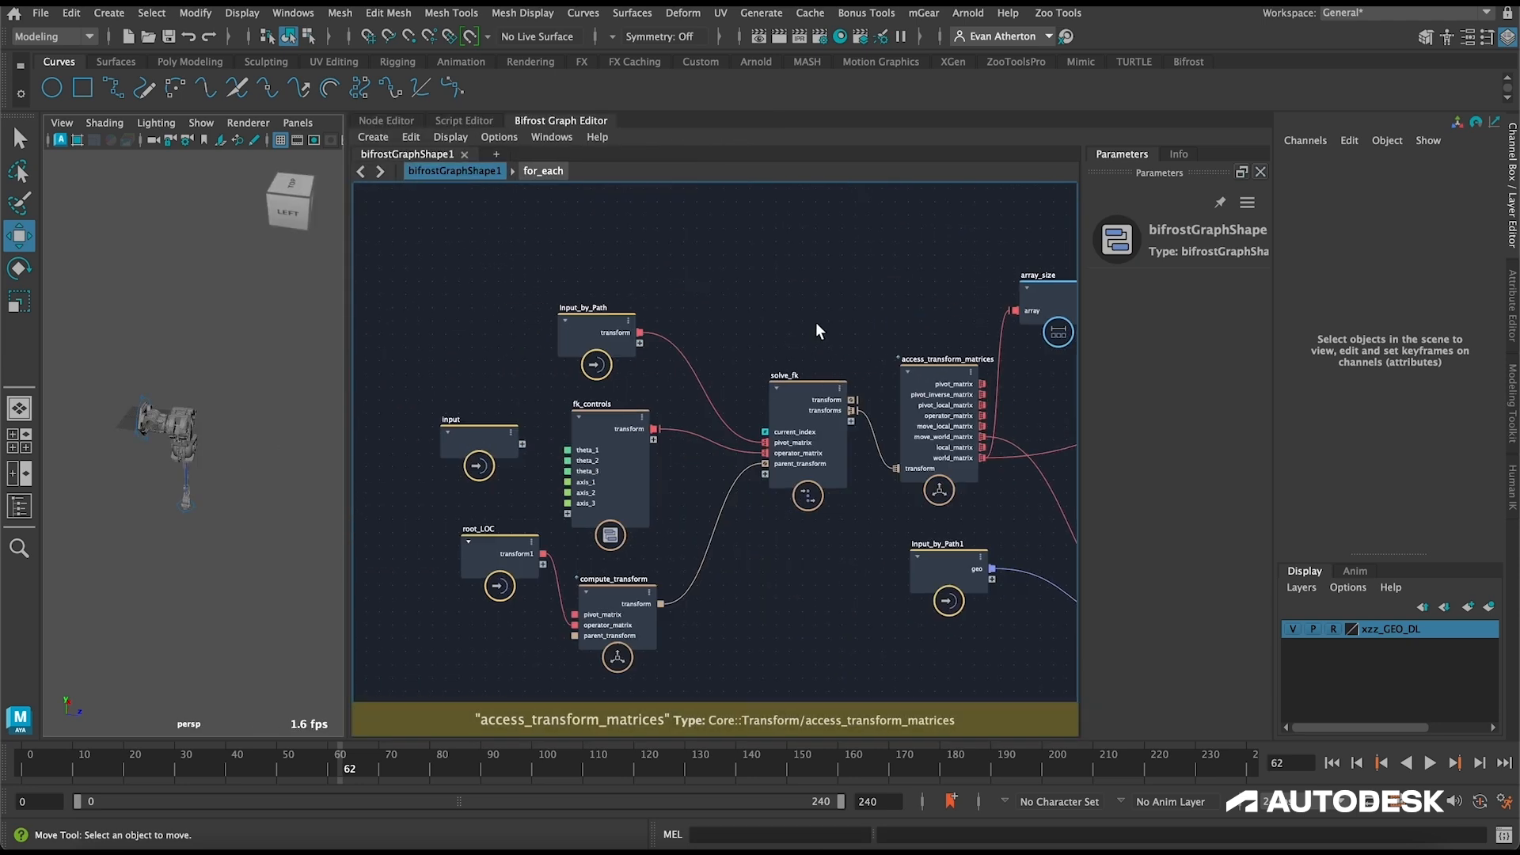
left_click(614, 424)
left_click_drag(1117, 285, 1513, 300)
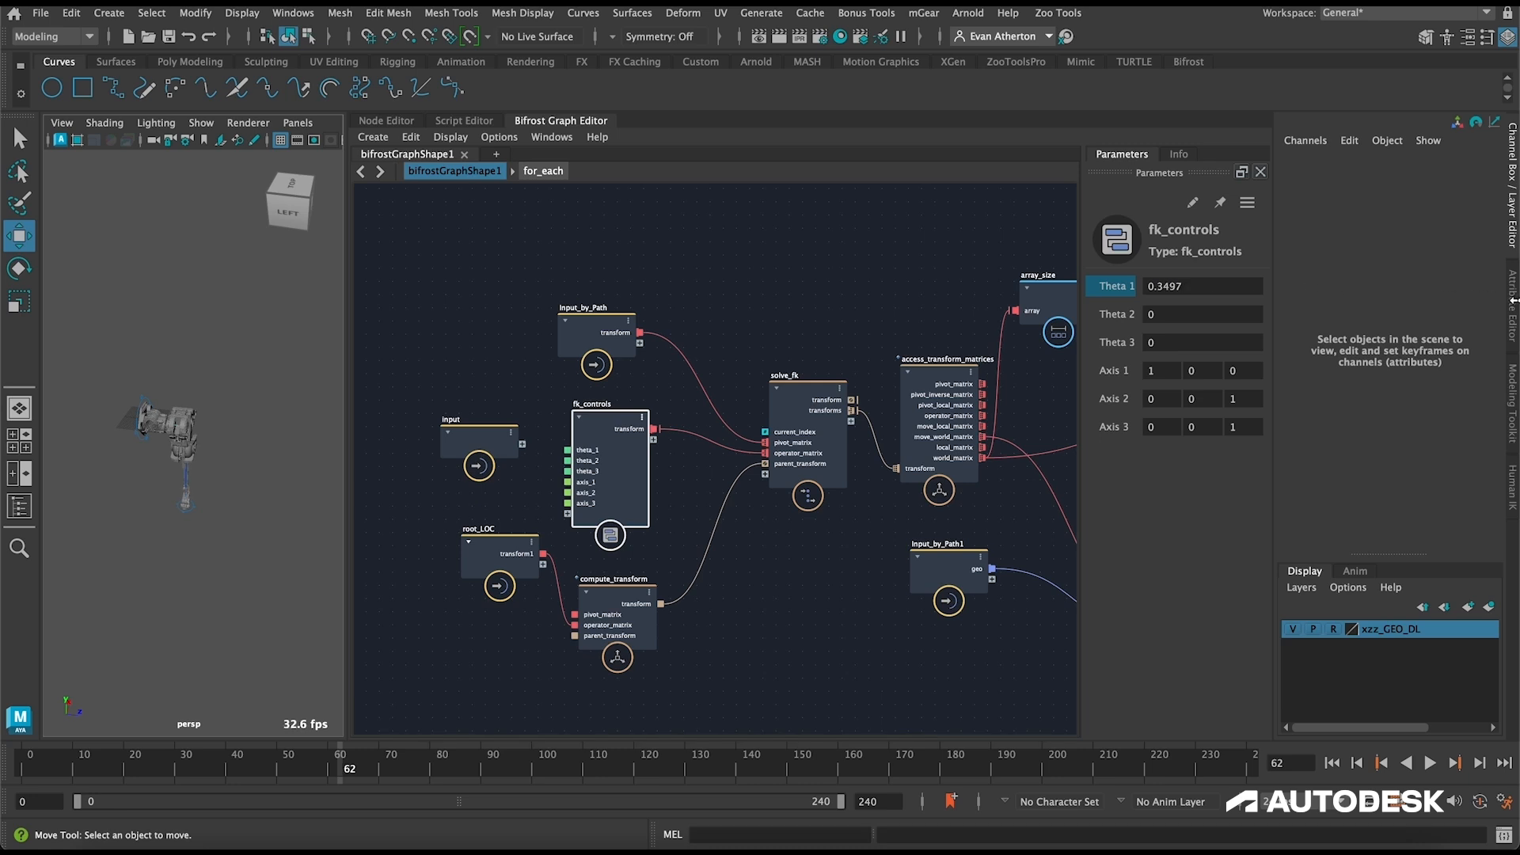
left_click_drag(1125, 285, 356, 349)
left_click_drag(1124, 286, 380, 365)
left_click_drag(1112, 283, 1118, 287)
Step: Try a value of 30 for fk_controls' Theta 3 and inspect the posed leg from another angle
left_click(1211, 312)
key("Tab")
type("30")
key("Return")
left_click_drag(314, 444, 146, 448, "alt")
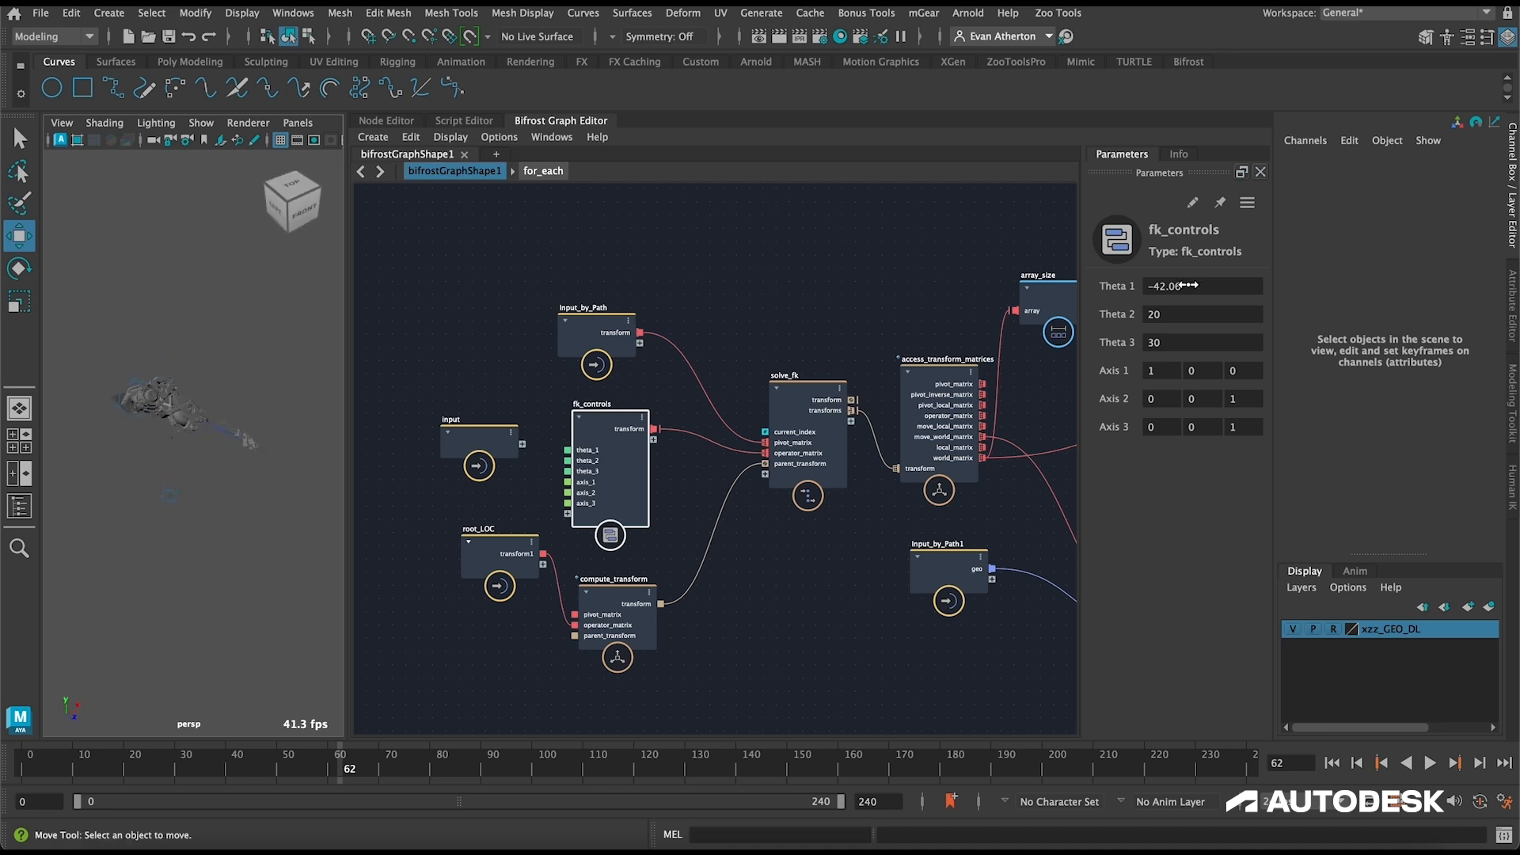
Step: Reset the theta values of fk_controls to 0
left_click(1192, 288)
type("0")
key("Tab")
type("0")
key("Tab")
type("0")
key("Tab")
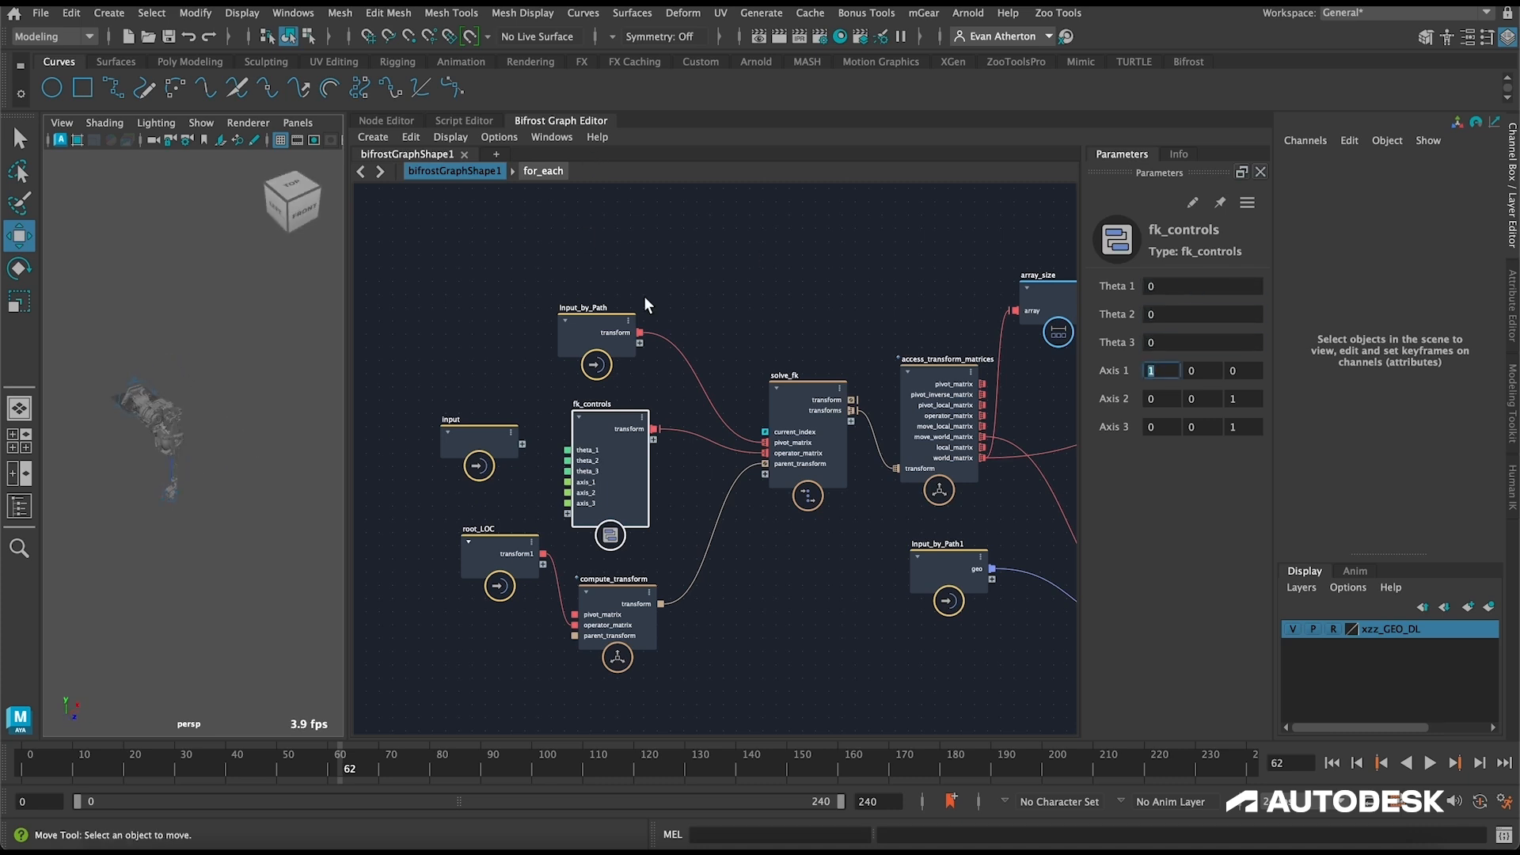
Step: Move for_each's out_geometry connection on the terminal node from the diagnostic port to the proxy port
left_click(444, 196)
scroll(716, 282, "down", 3)
middle_click_drag(728, 252, 576, 251, "alt")
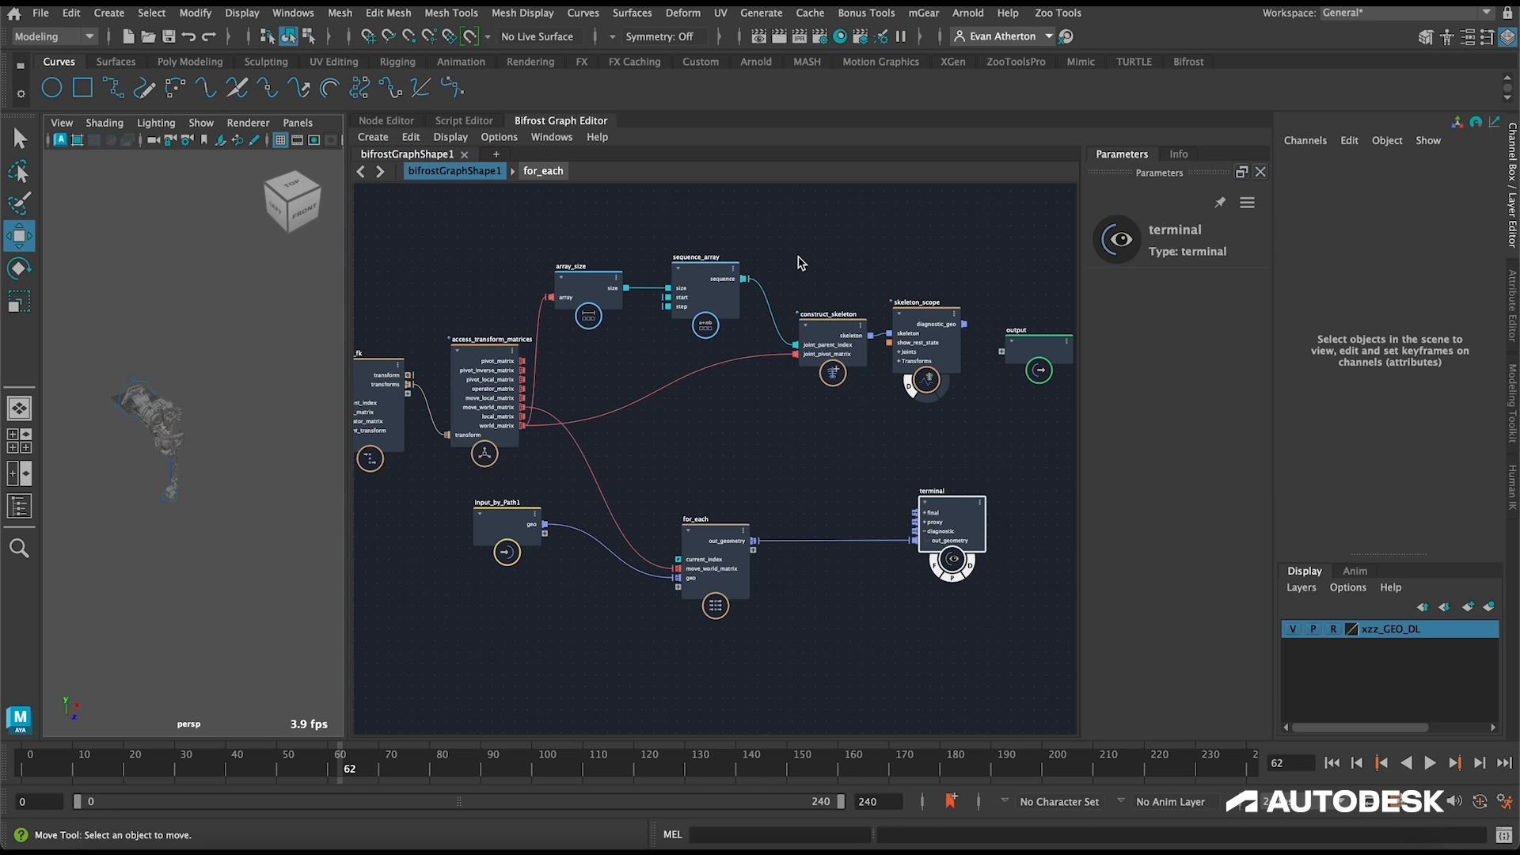
scroll(883, 542, "up", 2)
mouse_move(903, 536)
left_mouse_down()
mouse_move(819, 535)
mouse_move(922, 515)
left_mouse_up()
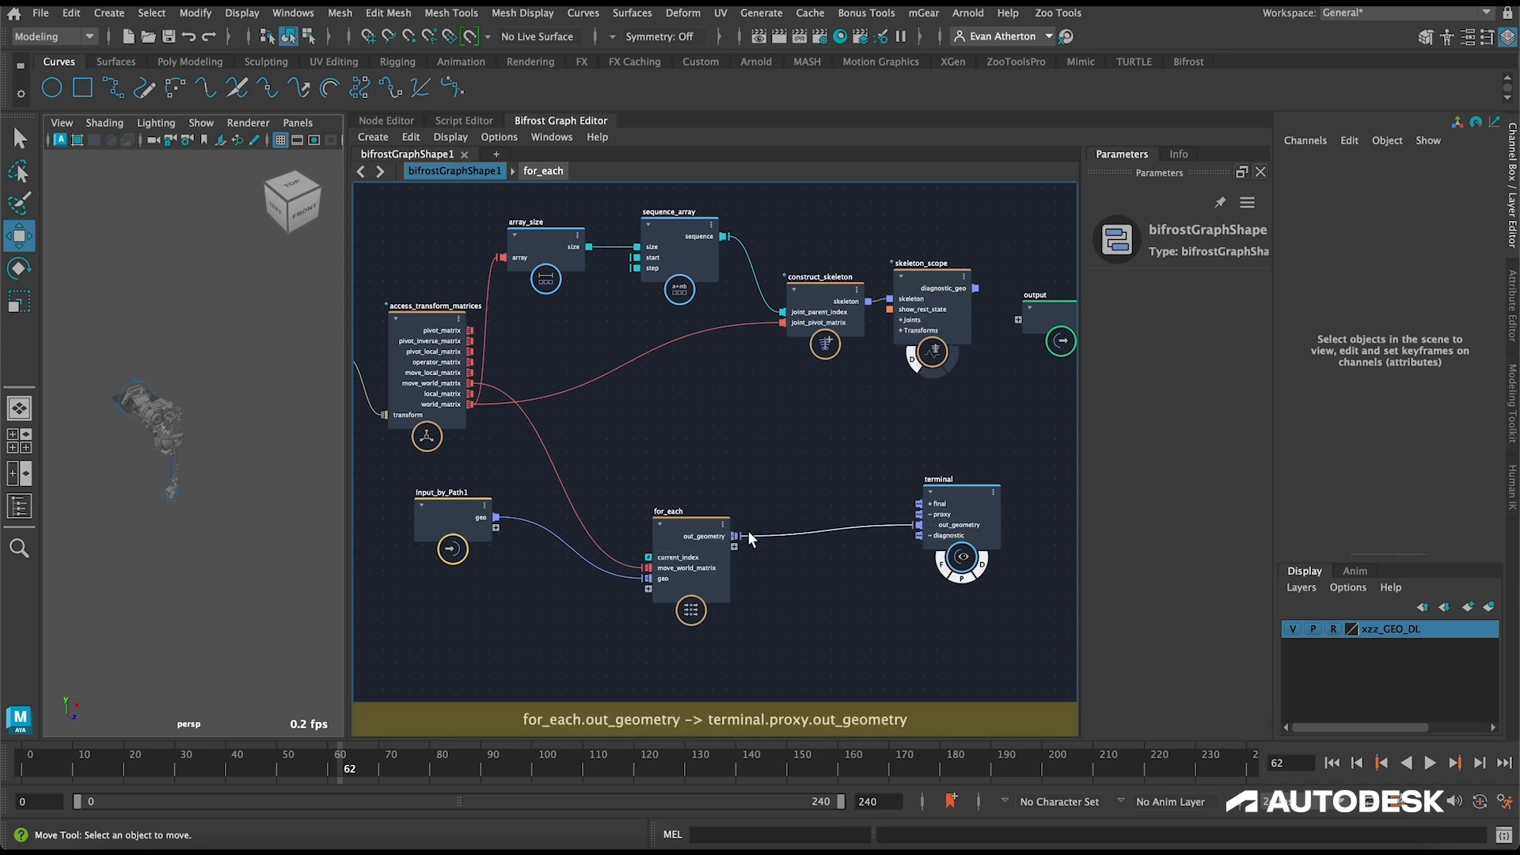
Step: Group the nodes from access_transform_matrices through terminal into a compound and place Input_by_Path1 above its input side
scroll(783, 468, "down", 3)
left_click_drag(962, 620, 544, 253)
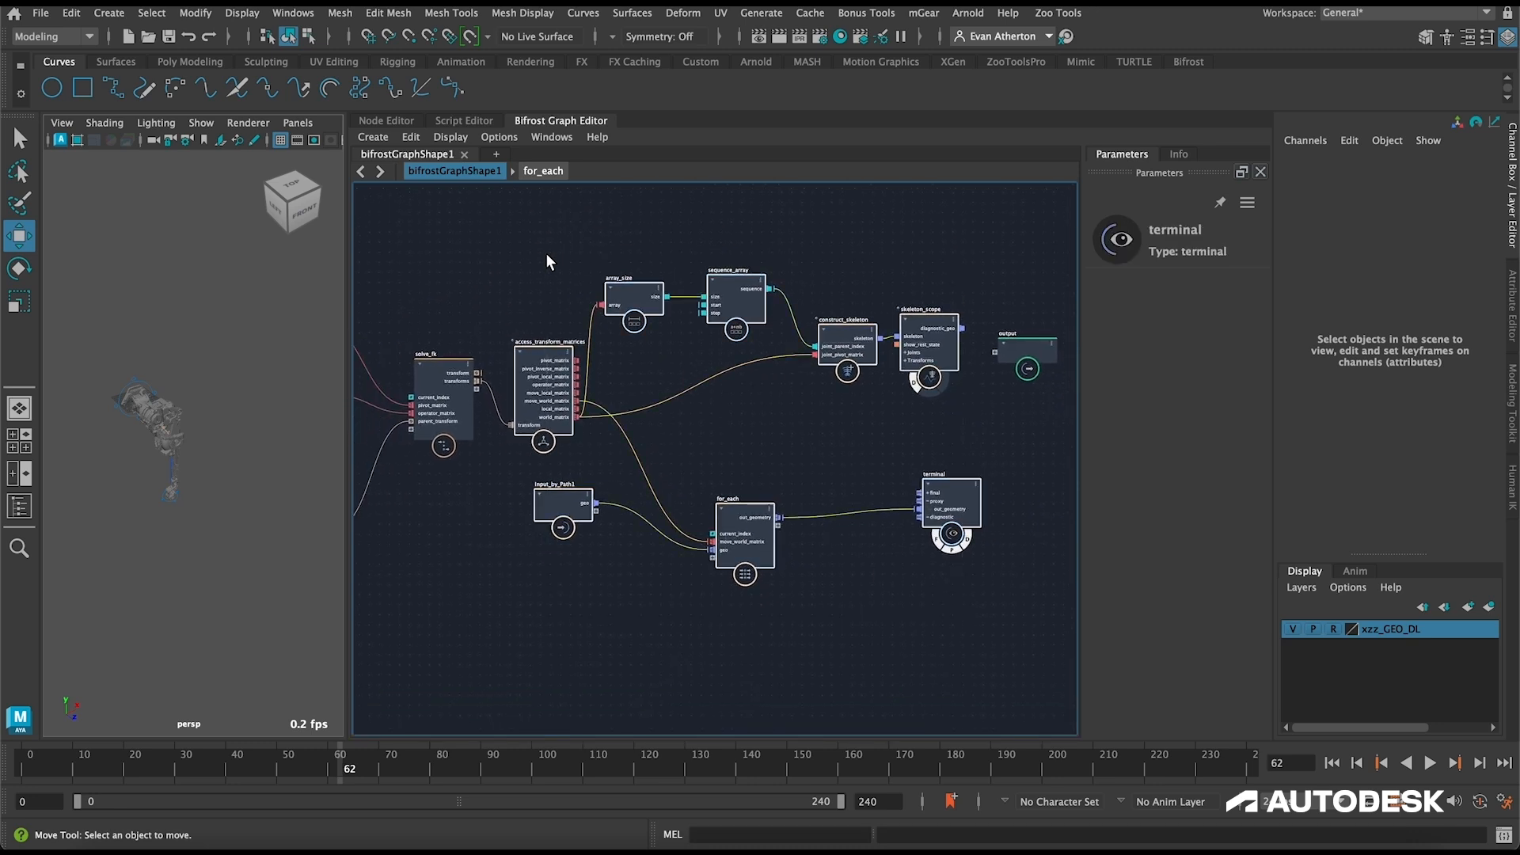
key("ctrl+g")
left_click_drag(562, 501, 588, 329)
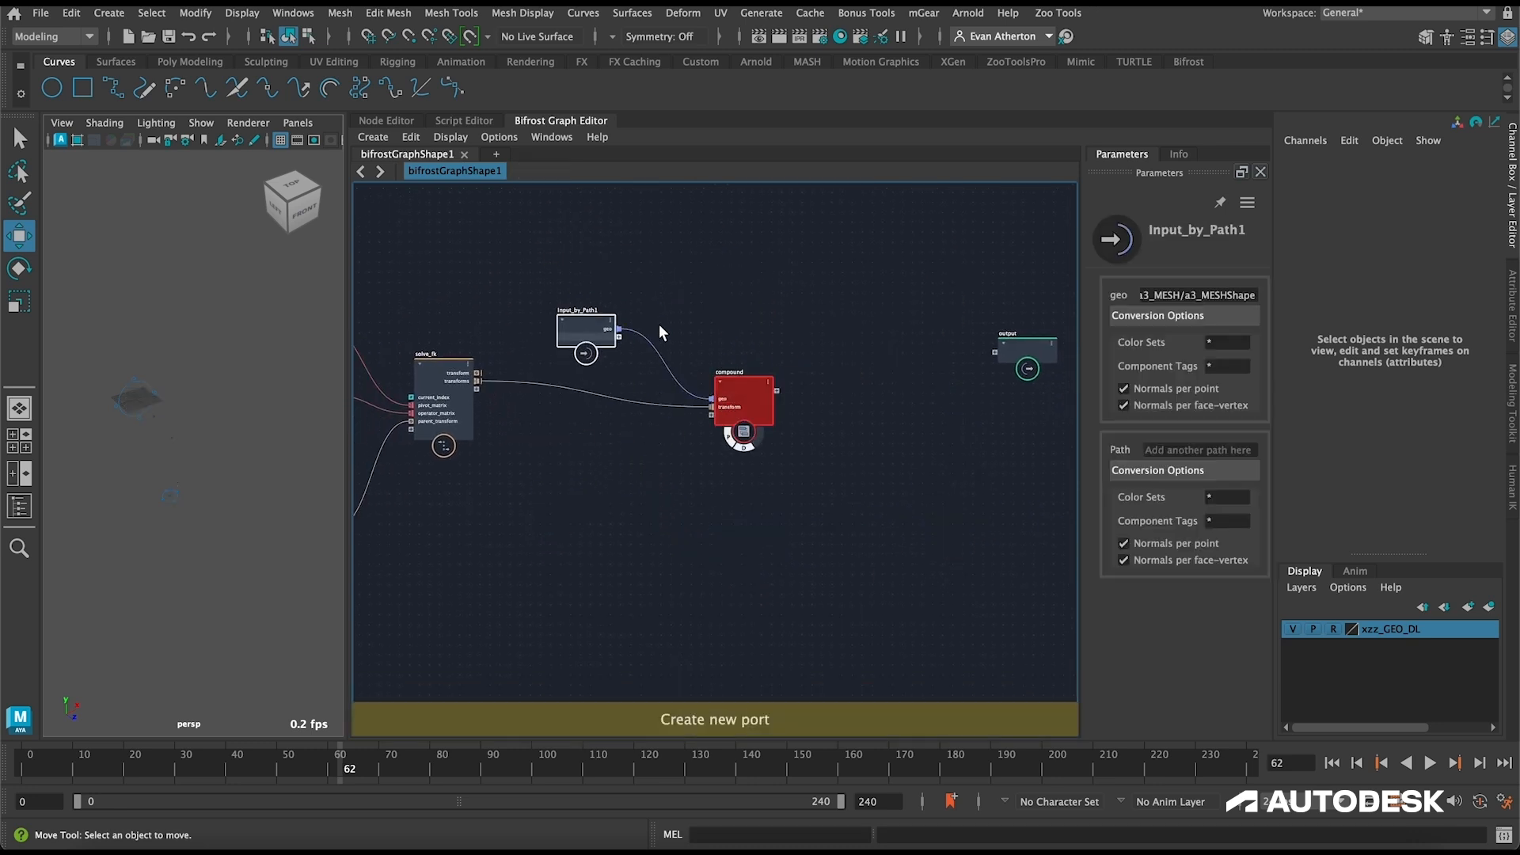
Step: Disconnect solve_fk's transforms output from the new compound's transform port and open the compound
scroll(659, 325, "up", 2)
scroll(726, 398, "up", 1)
left_click(677, 439)
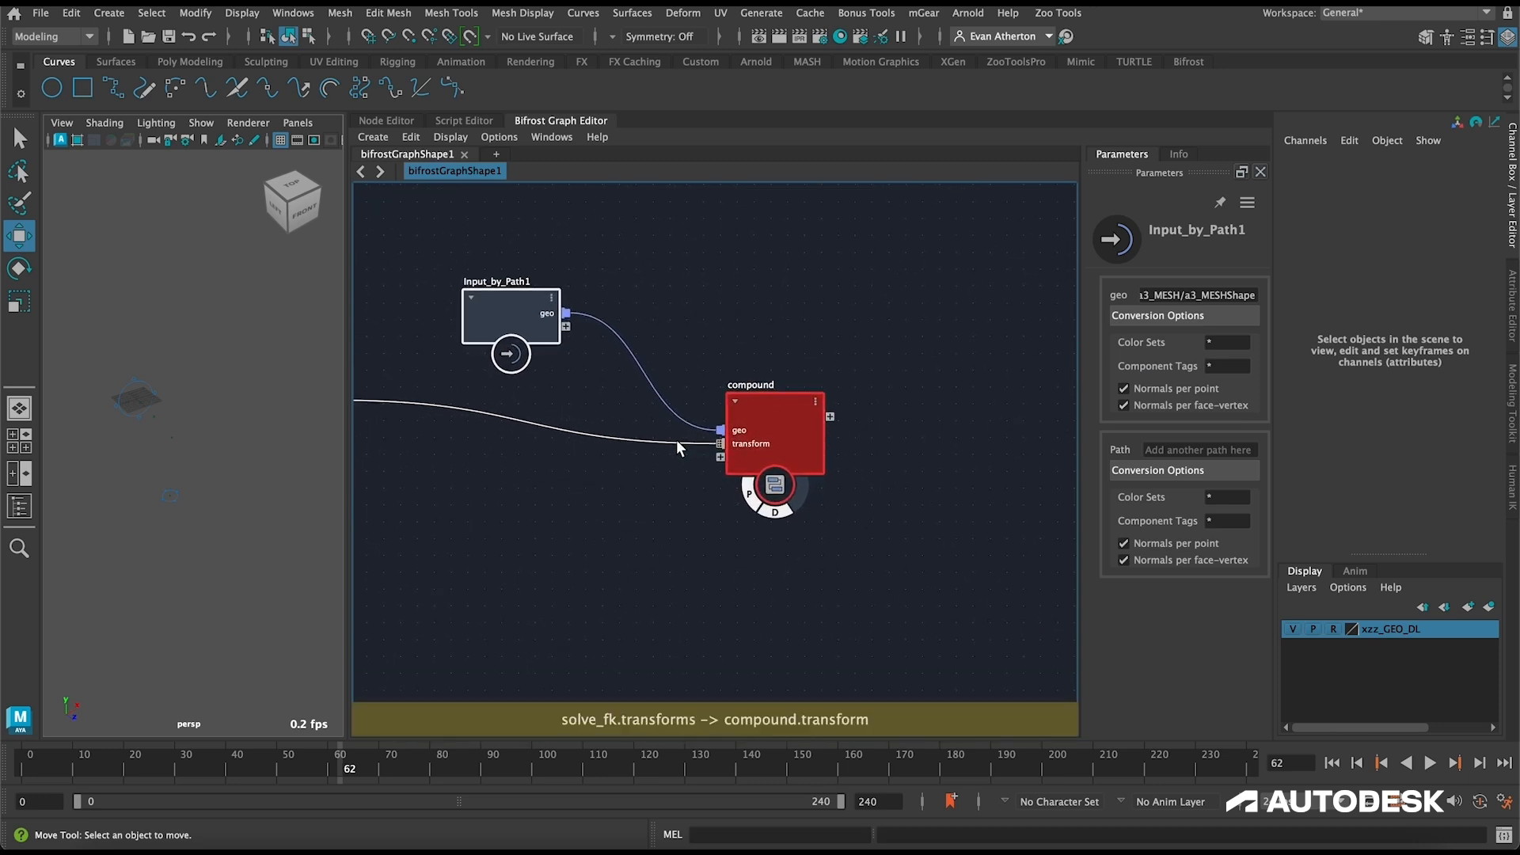
key("Delete")
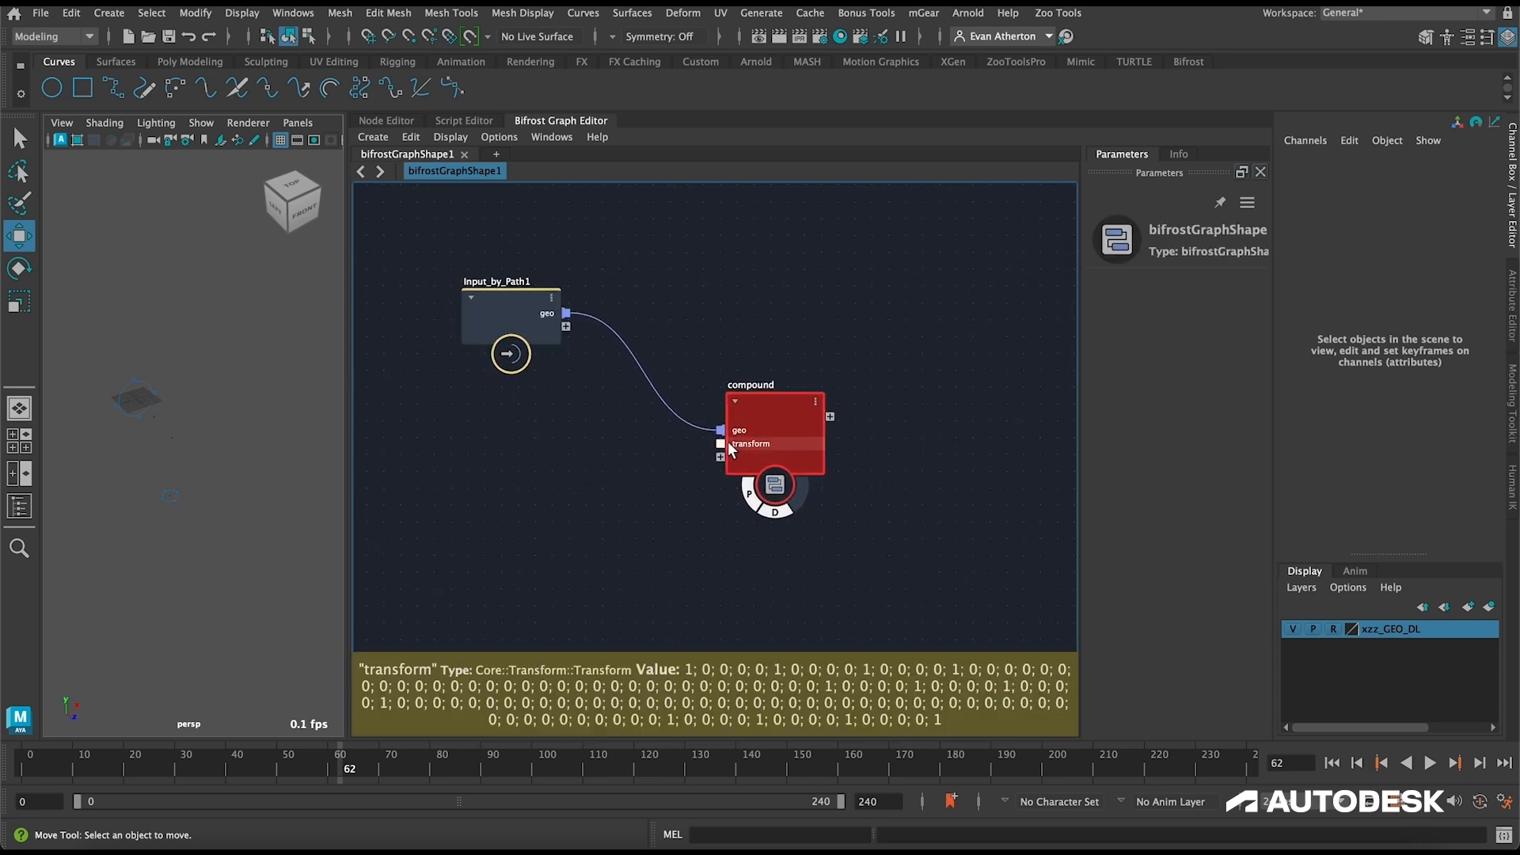
double_click(762, 404)
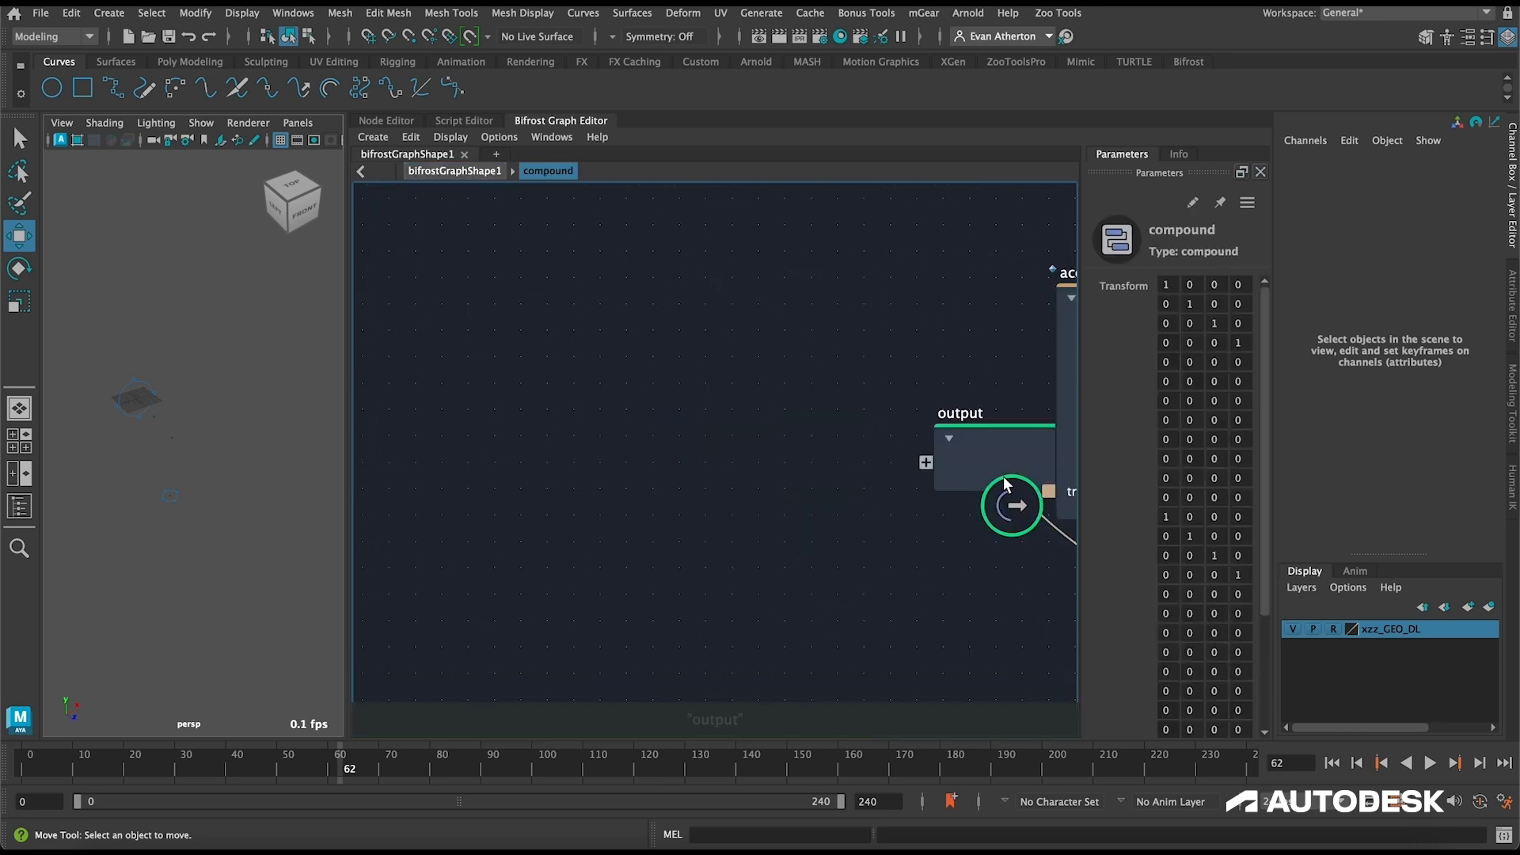
Step: Set the compound's transform port to a 1D array of Core::Transform::Transform and connect solve_fk's transforms output to it
key("a")
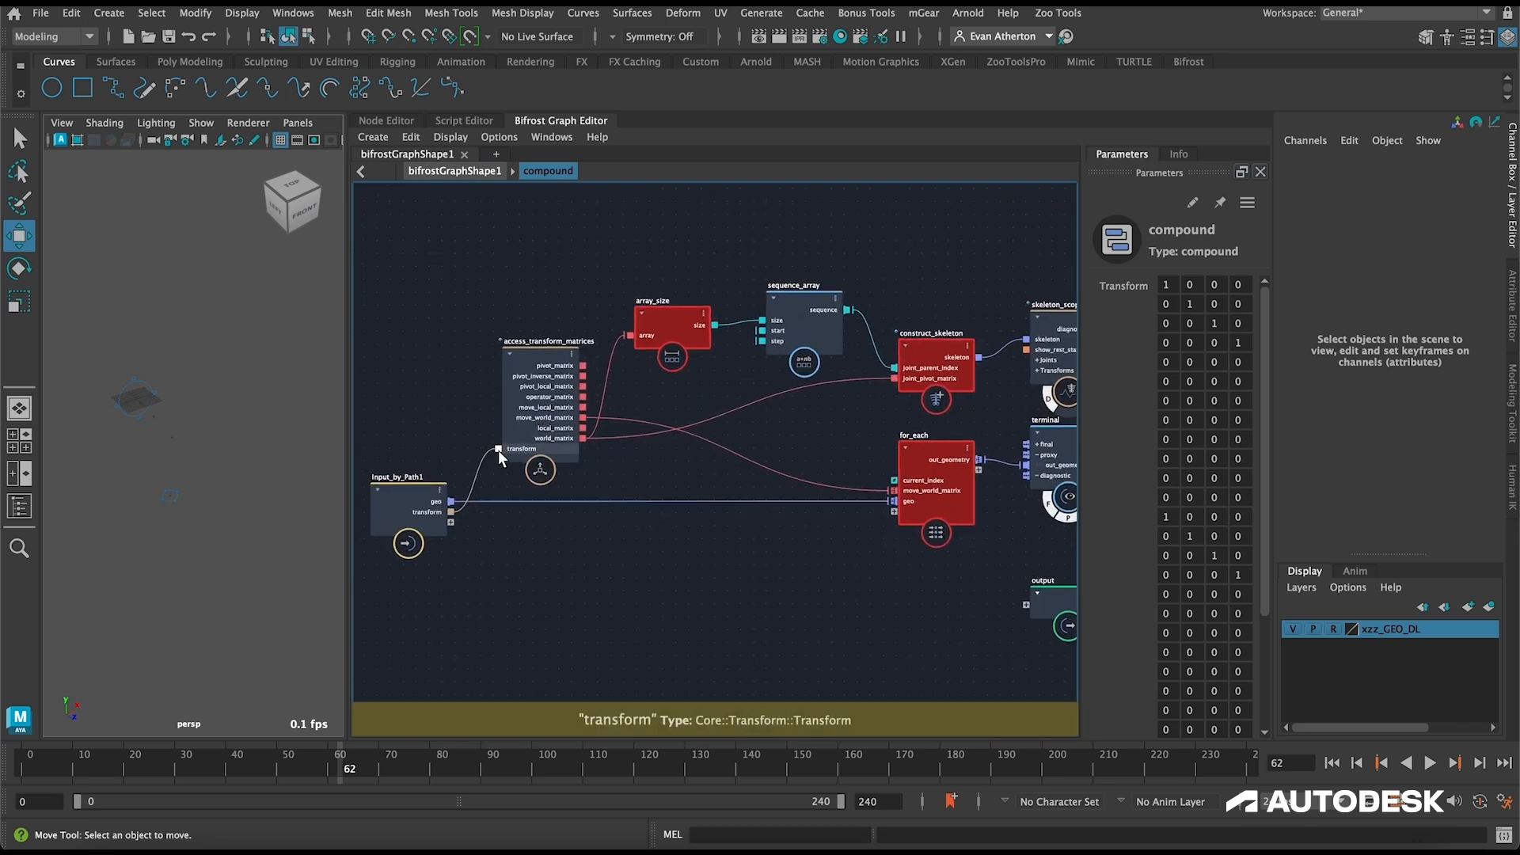
left_click(439, 171)
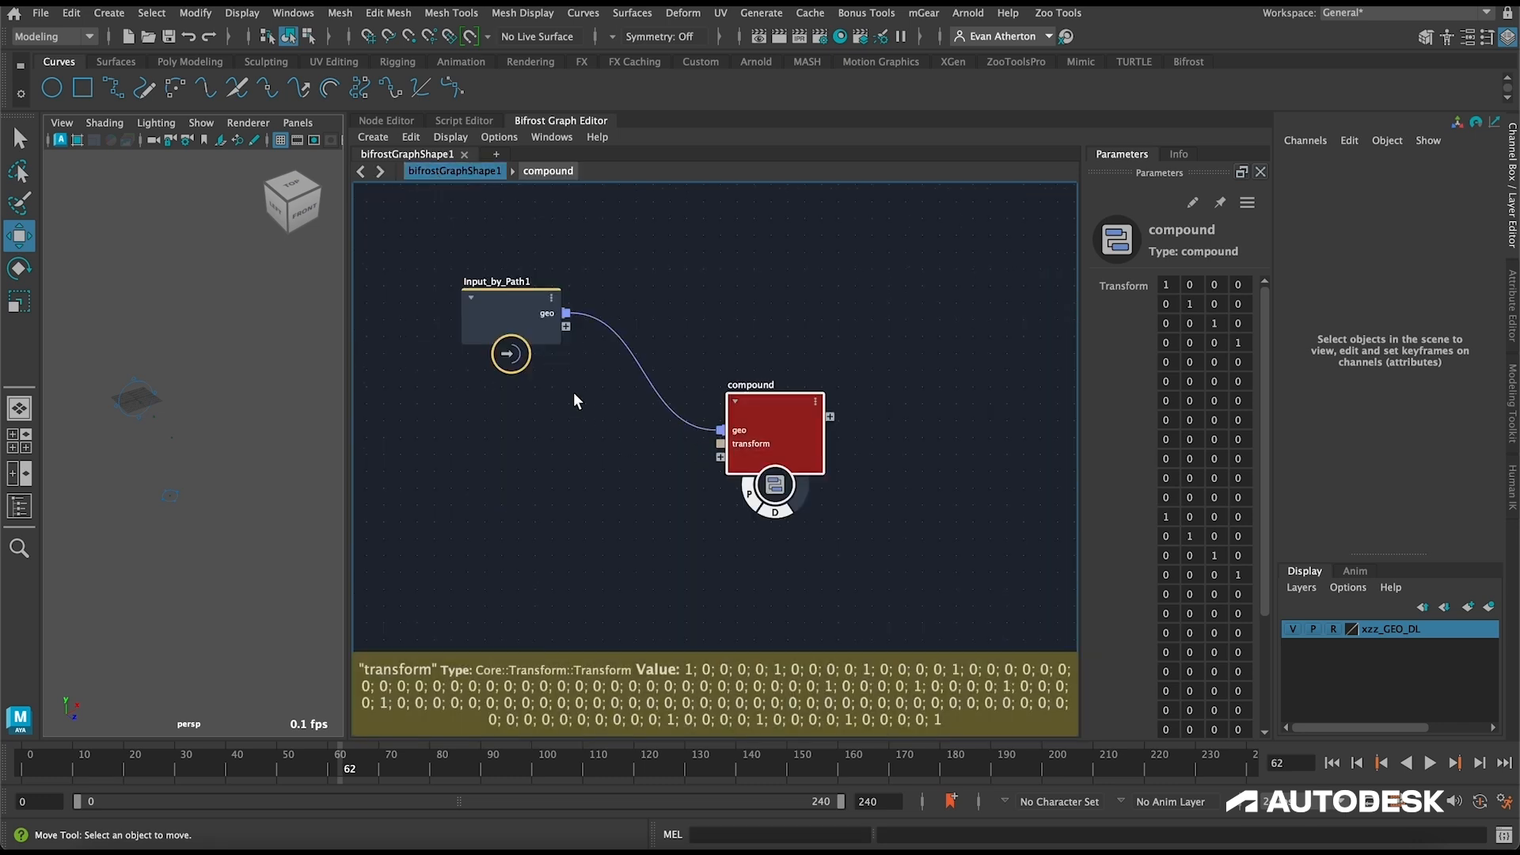
middle_click_drag(657, 277, 887, 281, "alt")
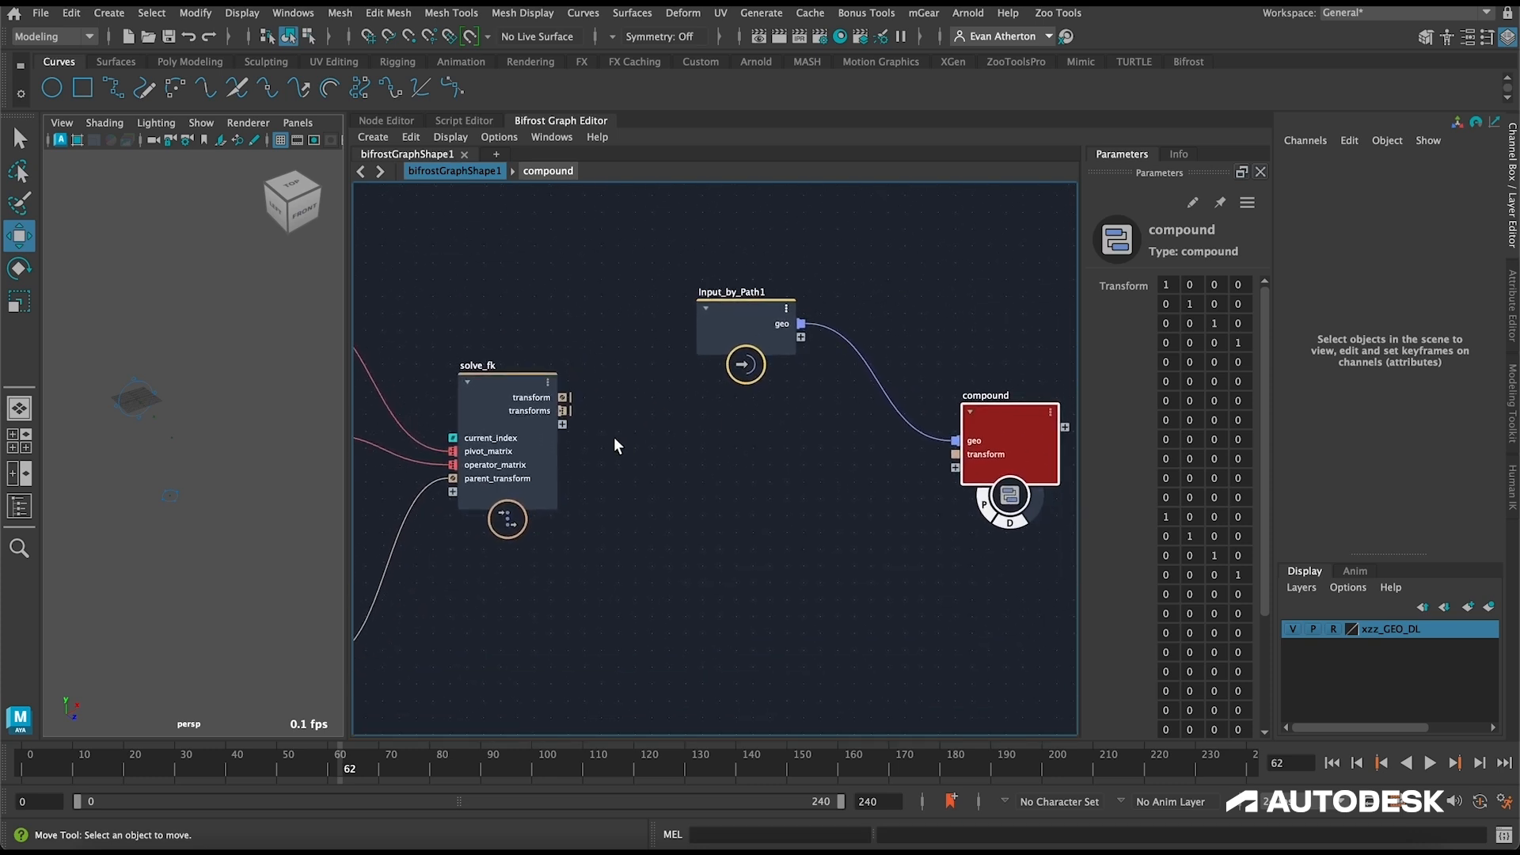
right_click(958, 455)
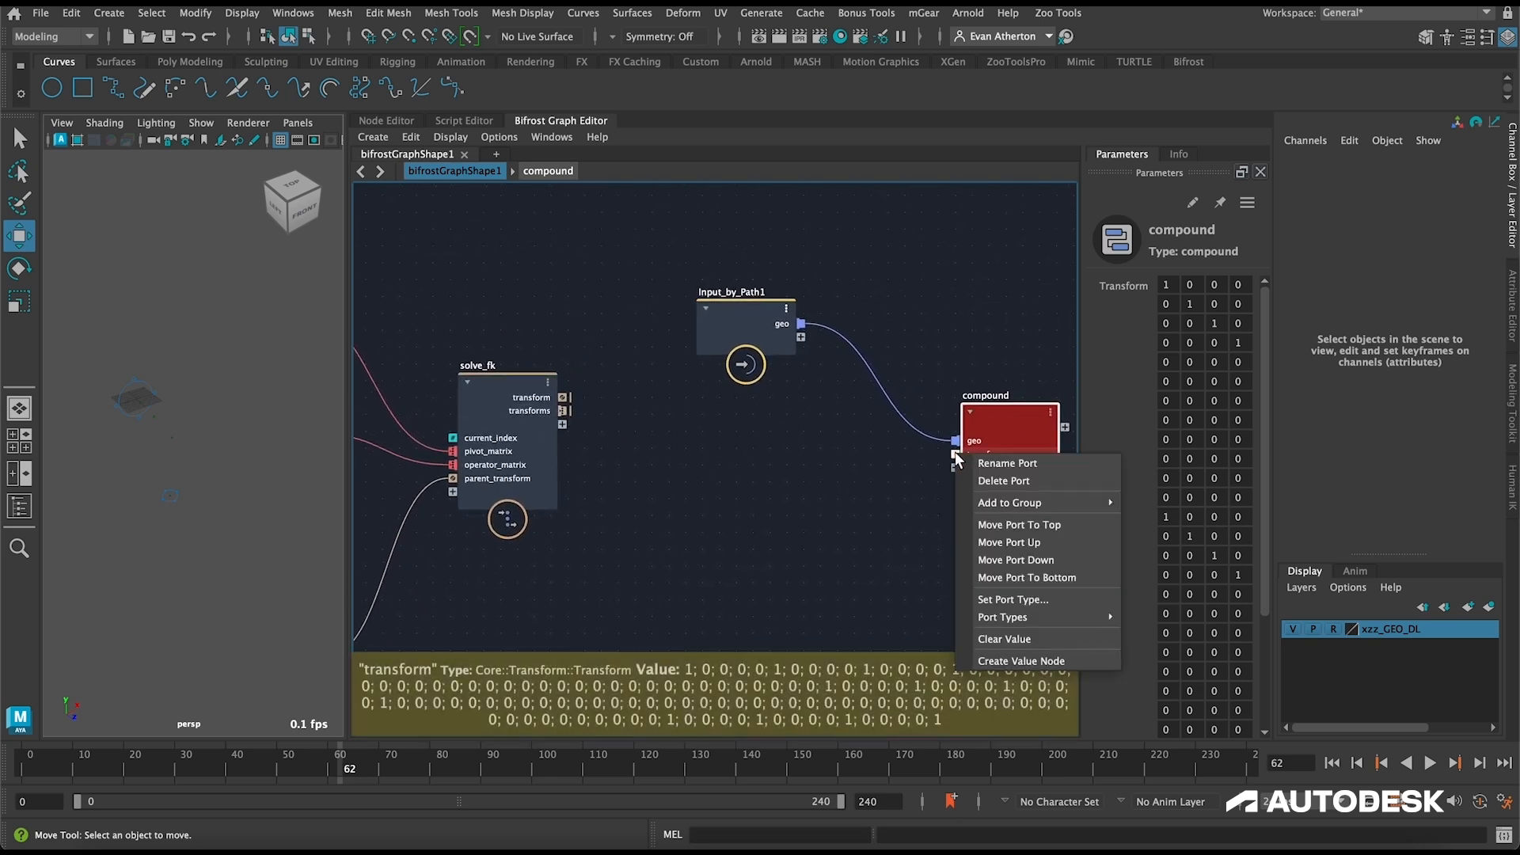
mouse_move(1019, 621)
left_click(1017, 599)
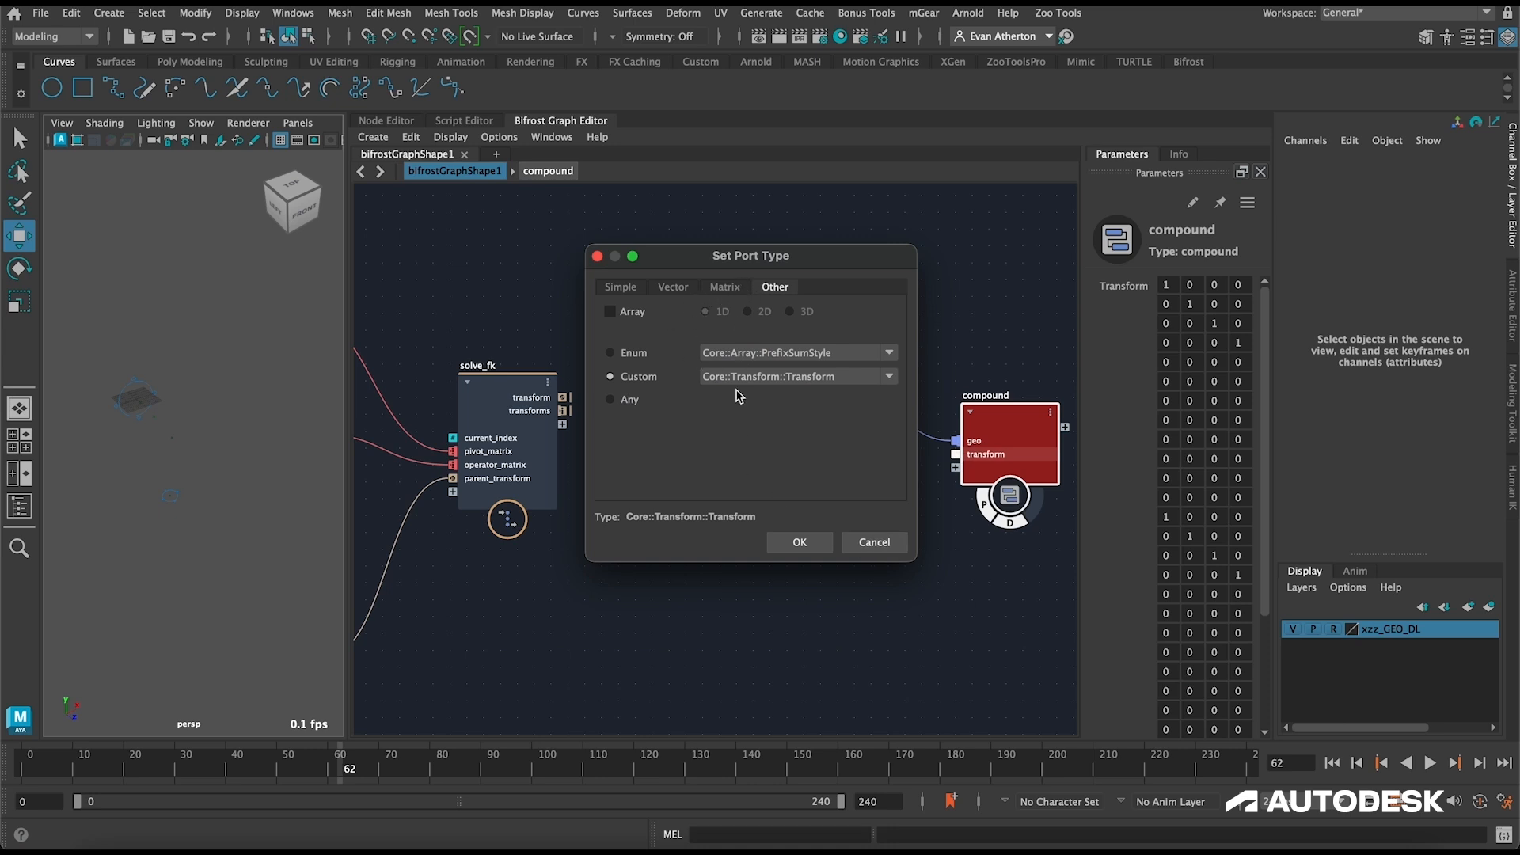
left_click(611, 311)
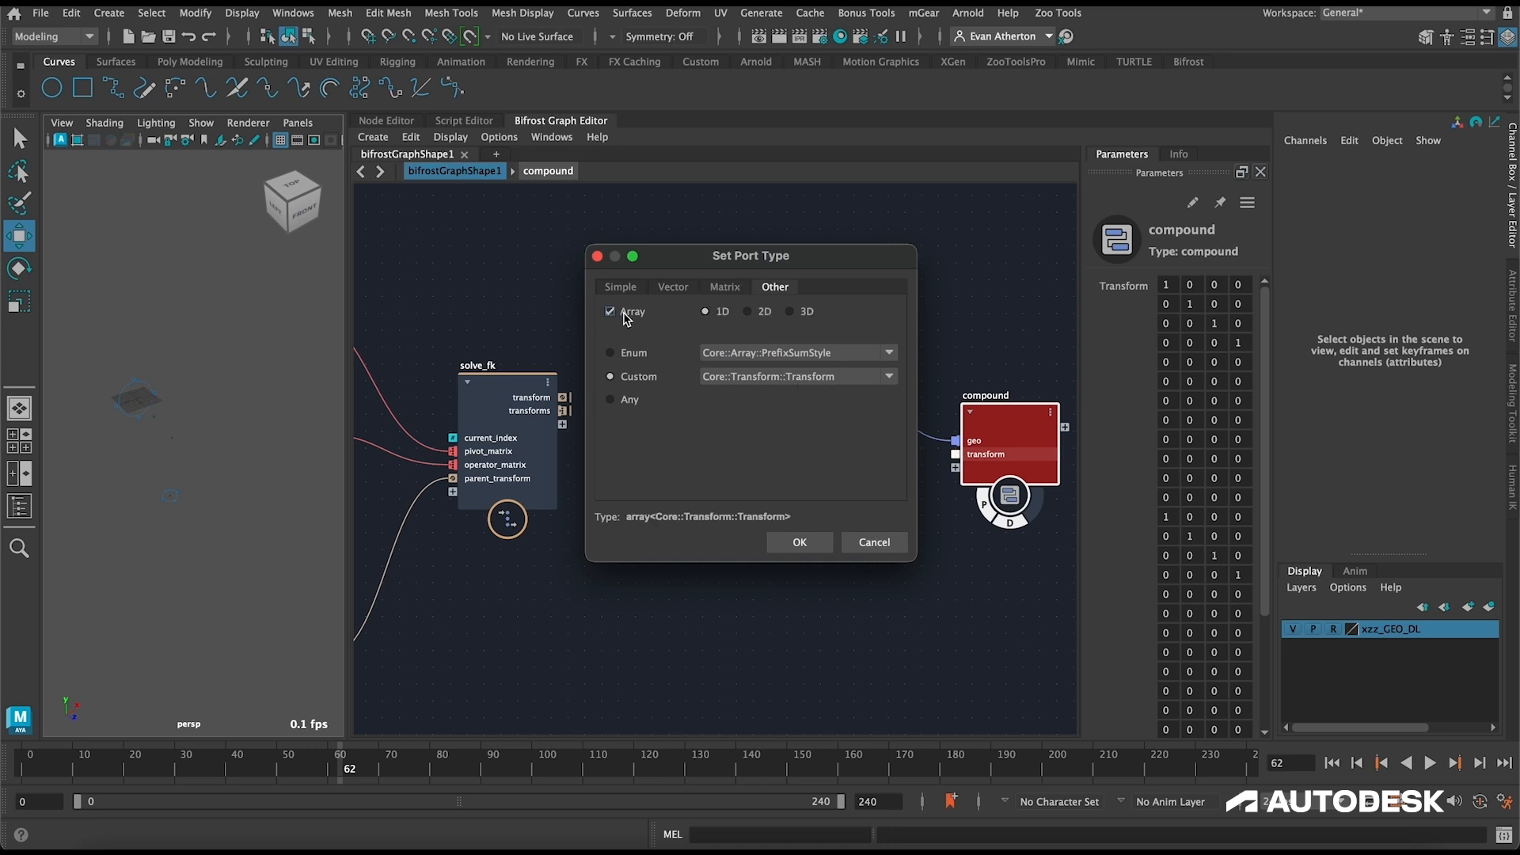
left_click(804, 543)
left_click_drag(563, 411, 954, 455)
Step: Toggle the compound's proxy and diagnostic display flags to compare meshes and skeleton, leaving only proxy enabled
left_click_drag(1010, 523, 983, 489)
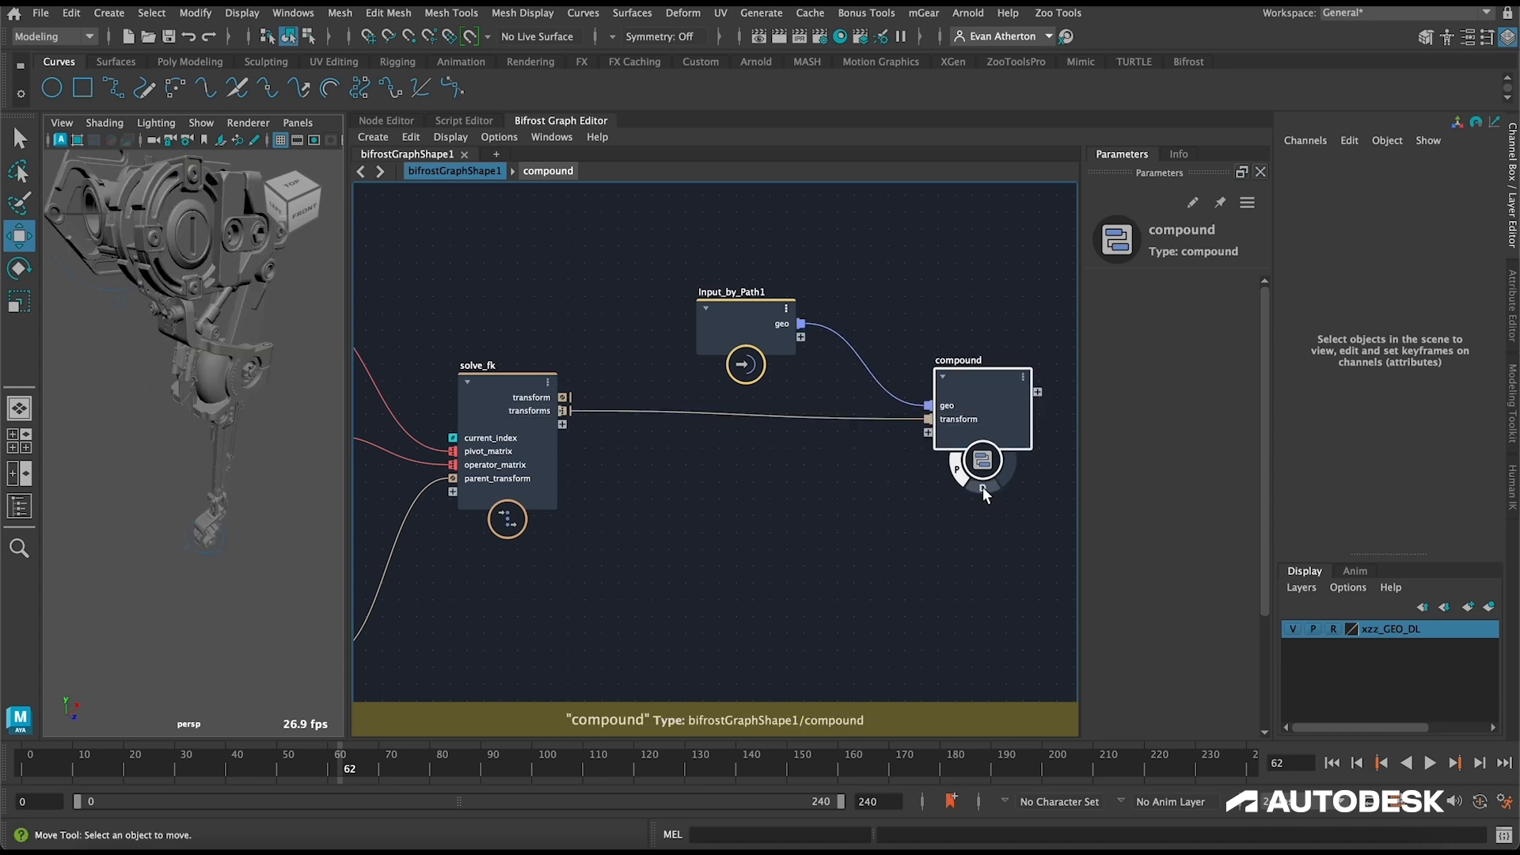
left_click(958, 472)
left_click(958, 472)
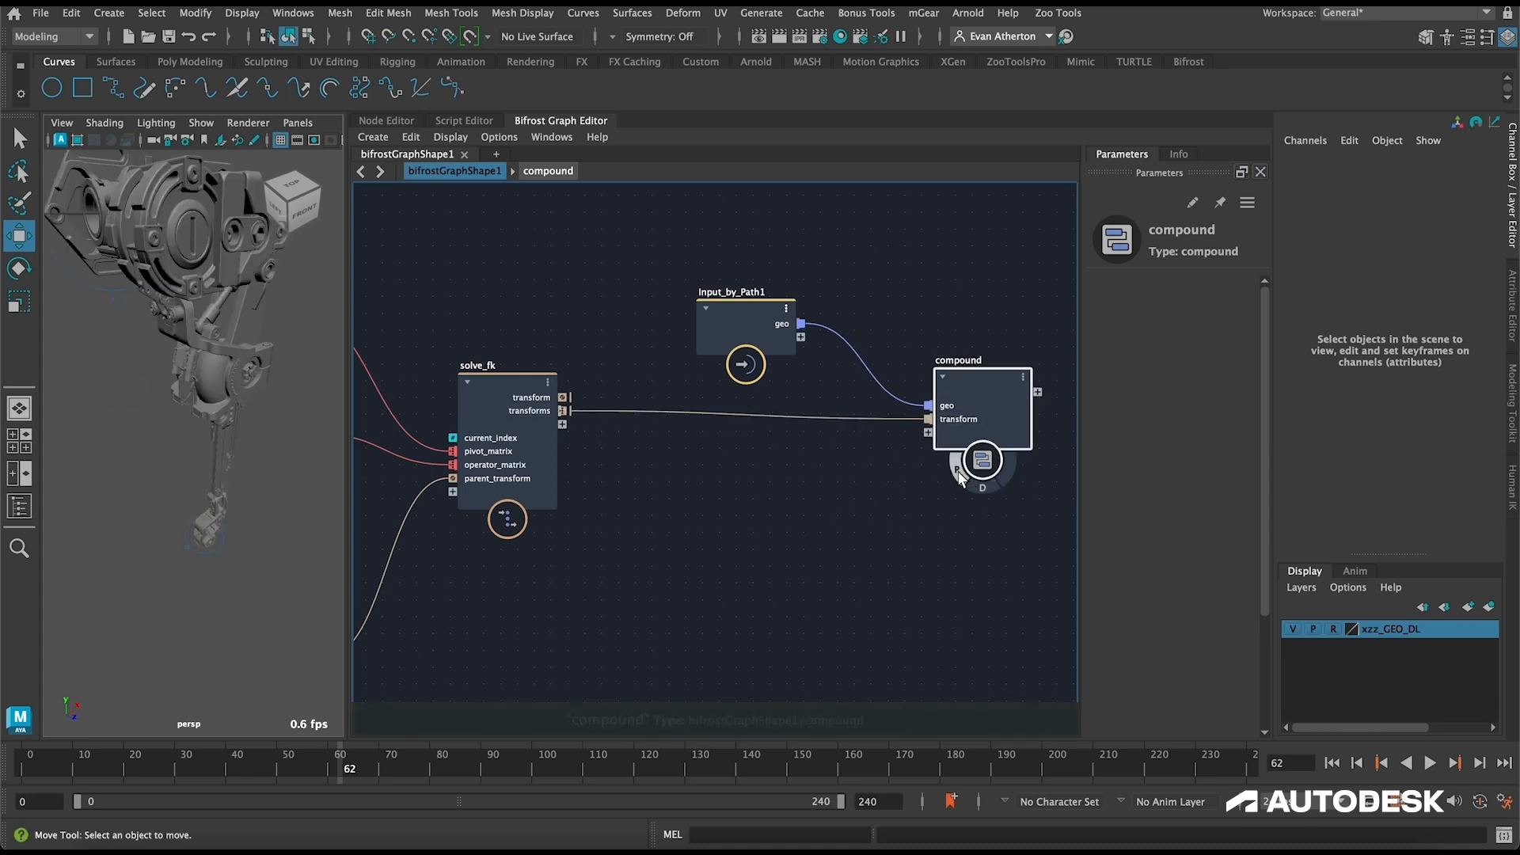
left_click(958, 472)
left_click(982, 486)
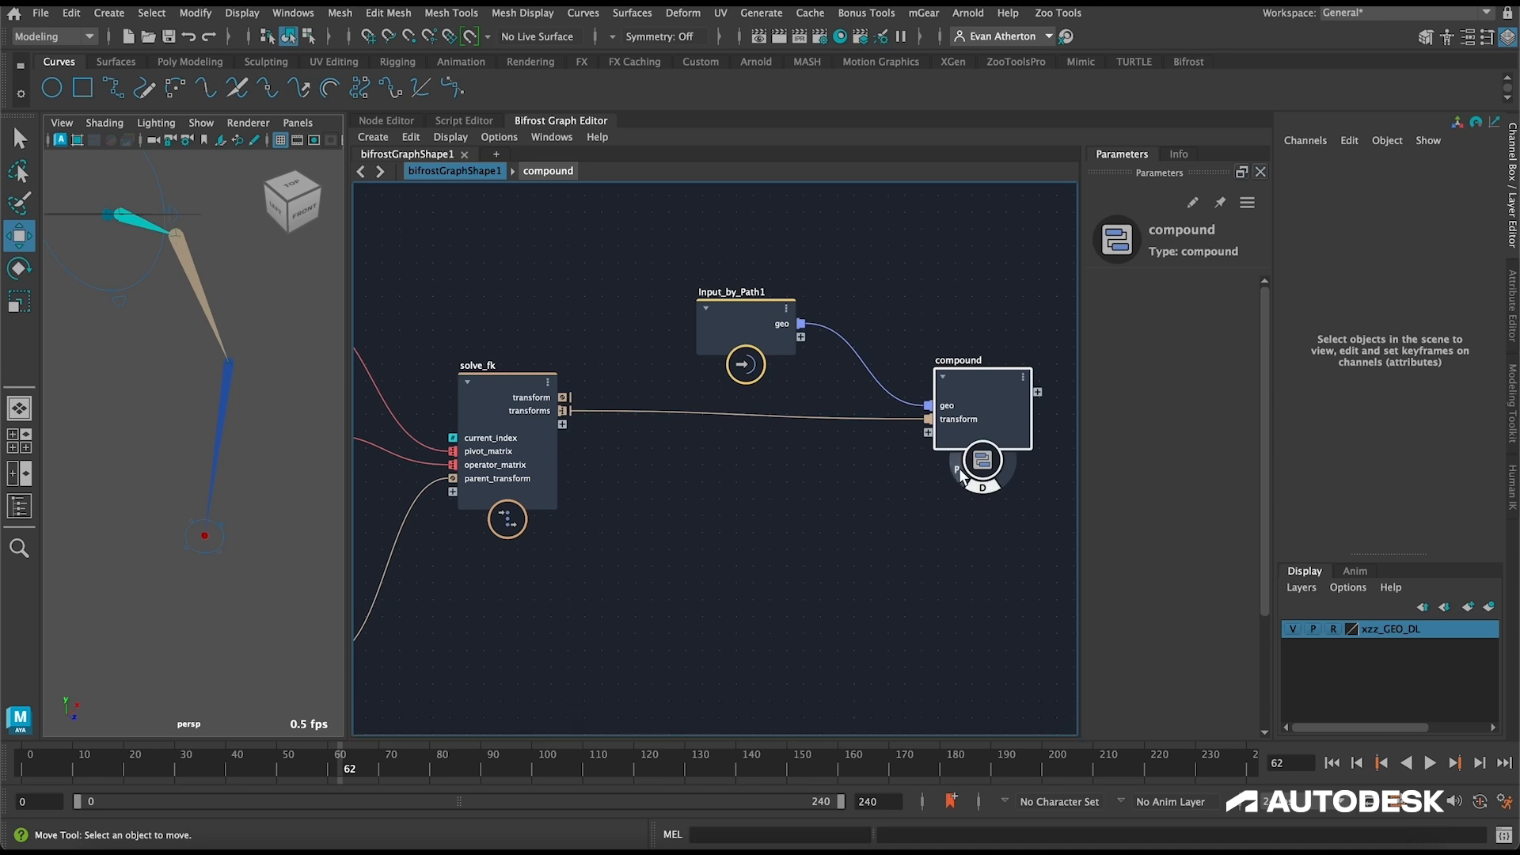
left_click(958, 472)
left_click(984, 488)
Step: Move the new compound closer to its inputs and rename it rig_scope
left_click(720, 522)
scroll(681, 520, "down", 2)
middle_click_drag(752, 406, 843, 415, "alt")
middle_click_drag(992, 378, 928, 371, "alt")
double_click(957, 380)
type("rig_sco")
key("Return")
Step: Move root_LOC further out from compute_transform to tidy the graph layout, and save the scene
scroll(677, 250, "down", 2)
middle_click_drag(522, 237, 622, 169, "alt")
scroll(738, 263, "down", 1)
left_click_drag(435, 321, 378, 297)
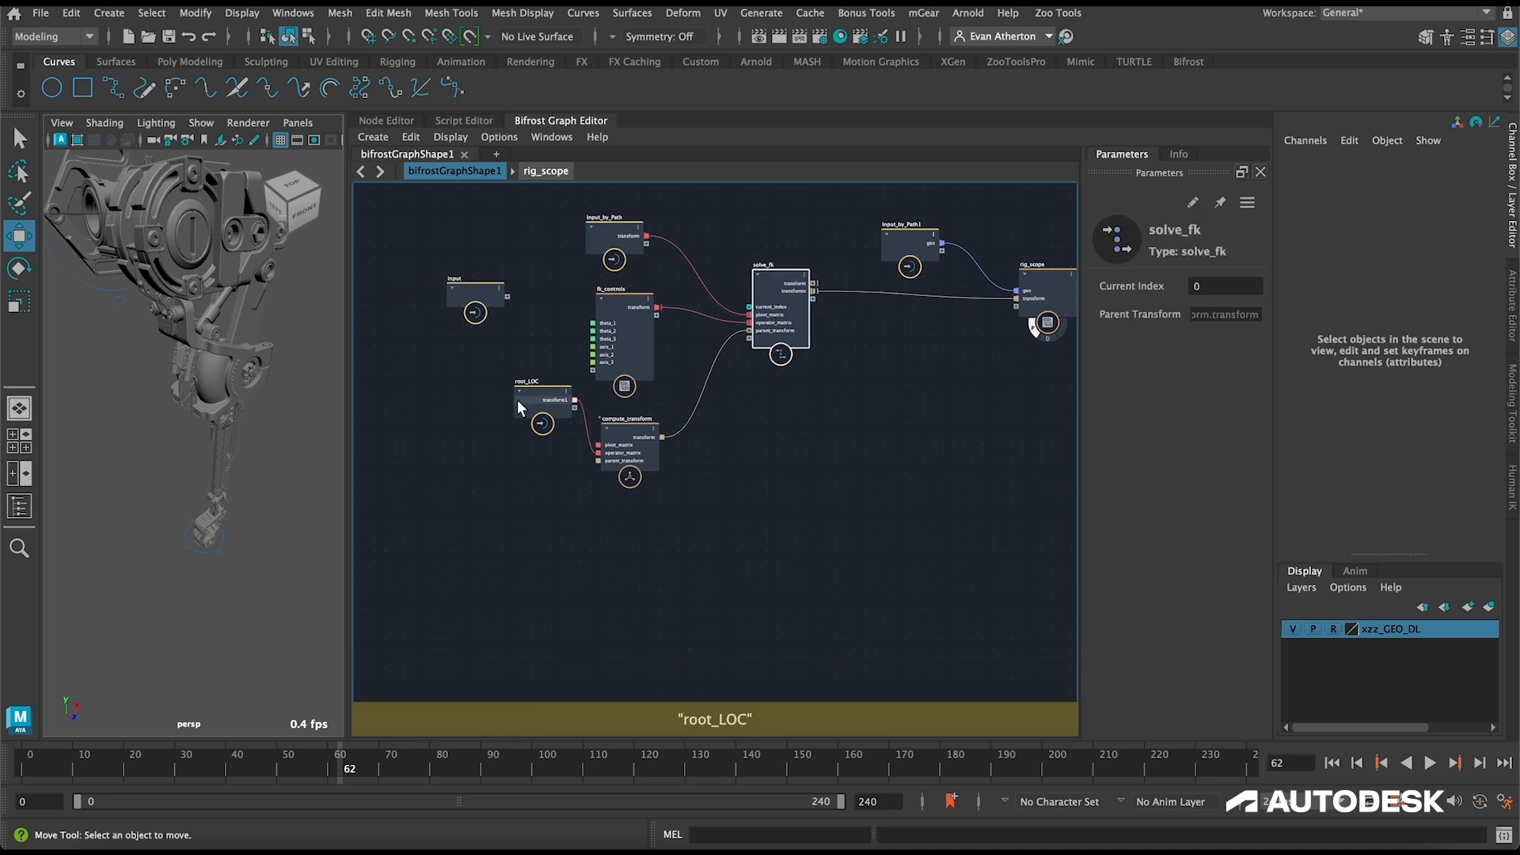
left_click_drag(516, 399, 465, 453)
left_click(836, 463)
middle_click_drag(836, 463, 824, 468, "alt")
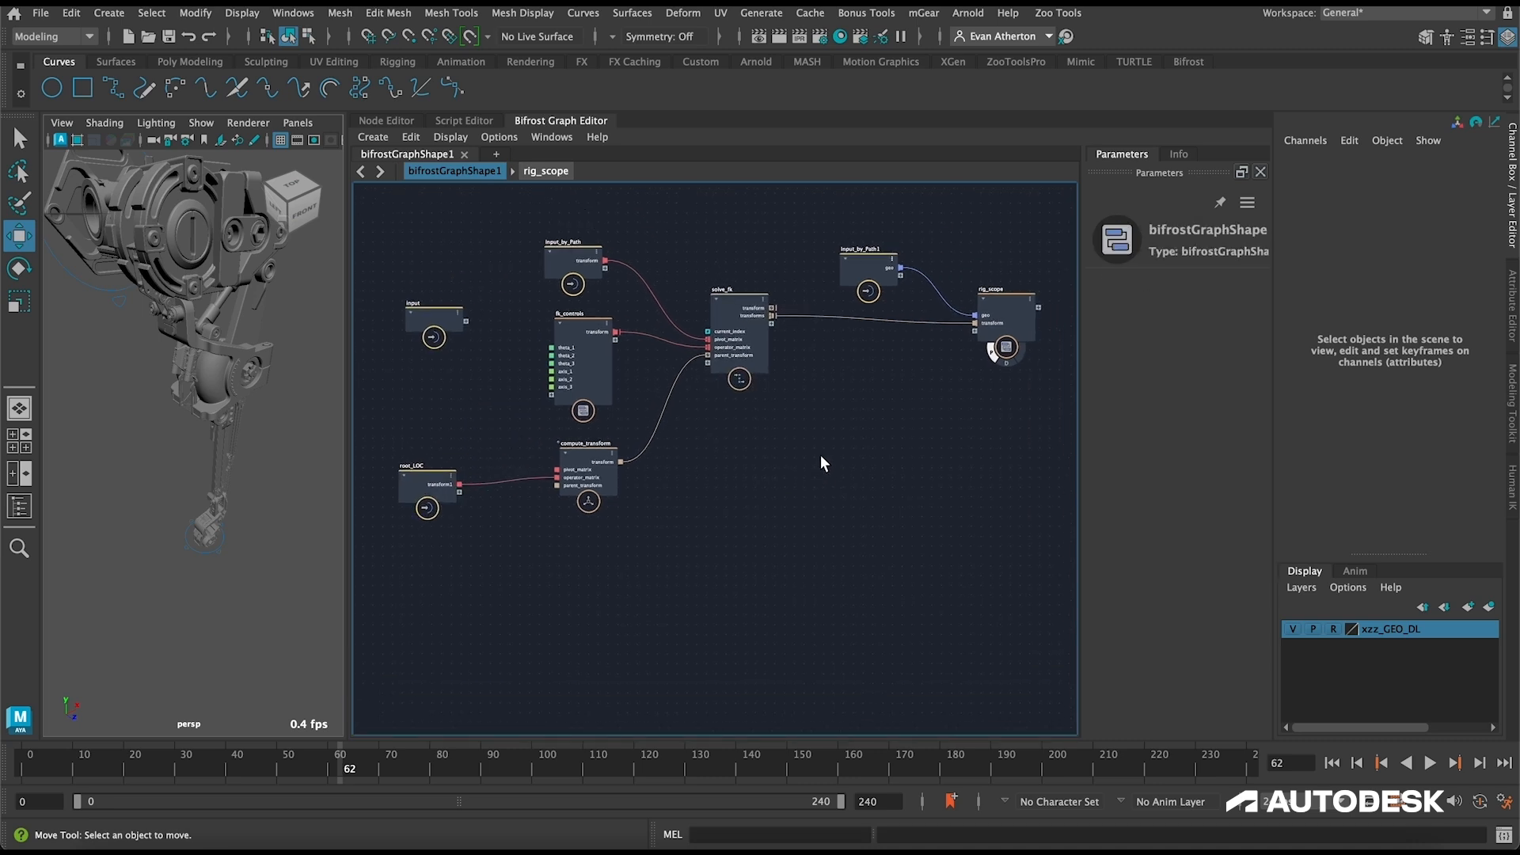
key("ctrl+s")
key("w")
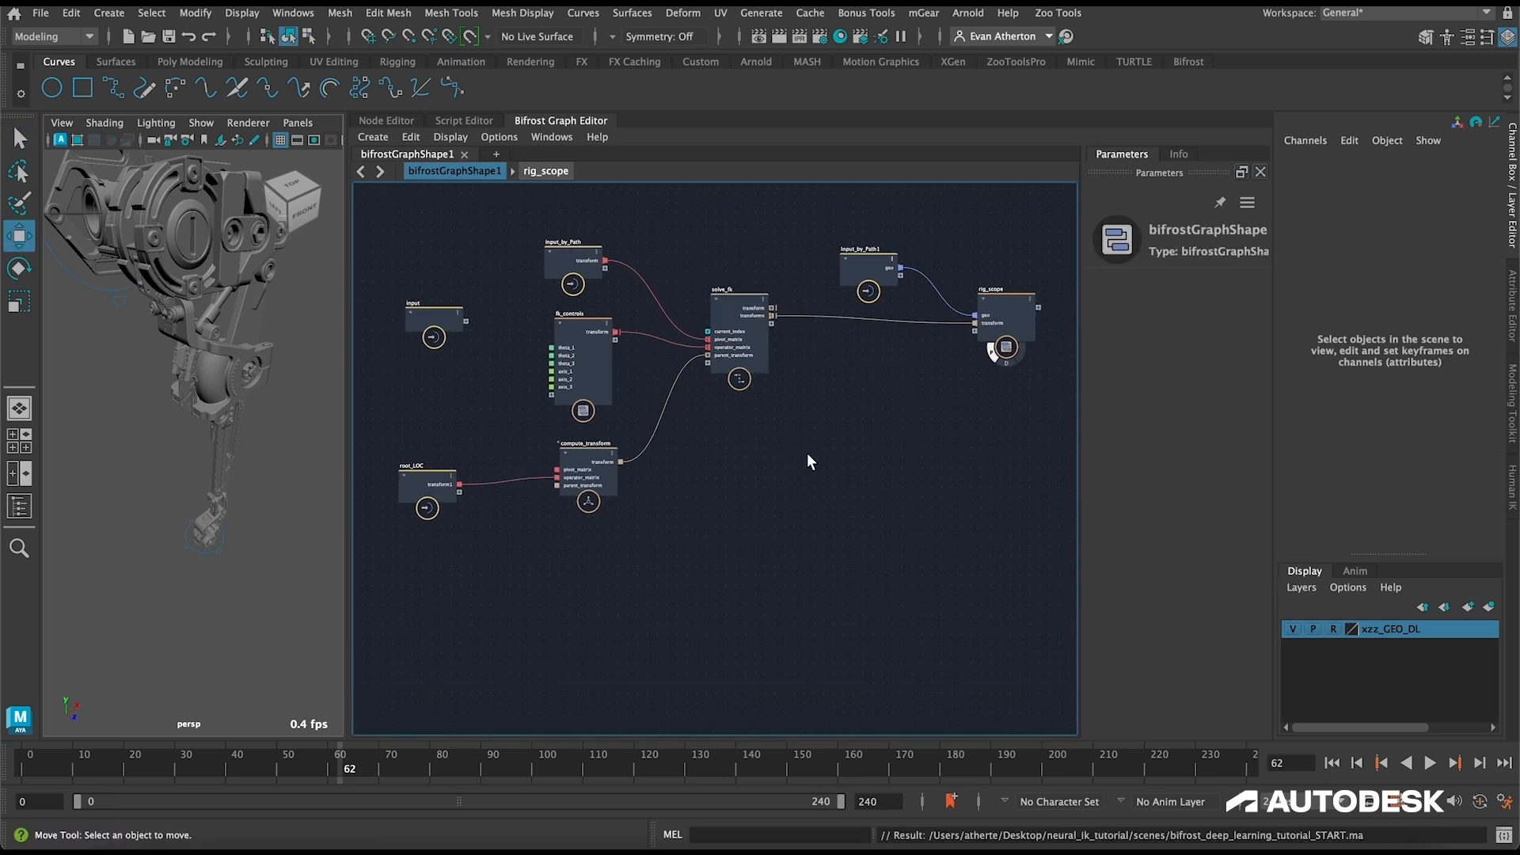
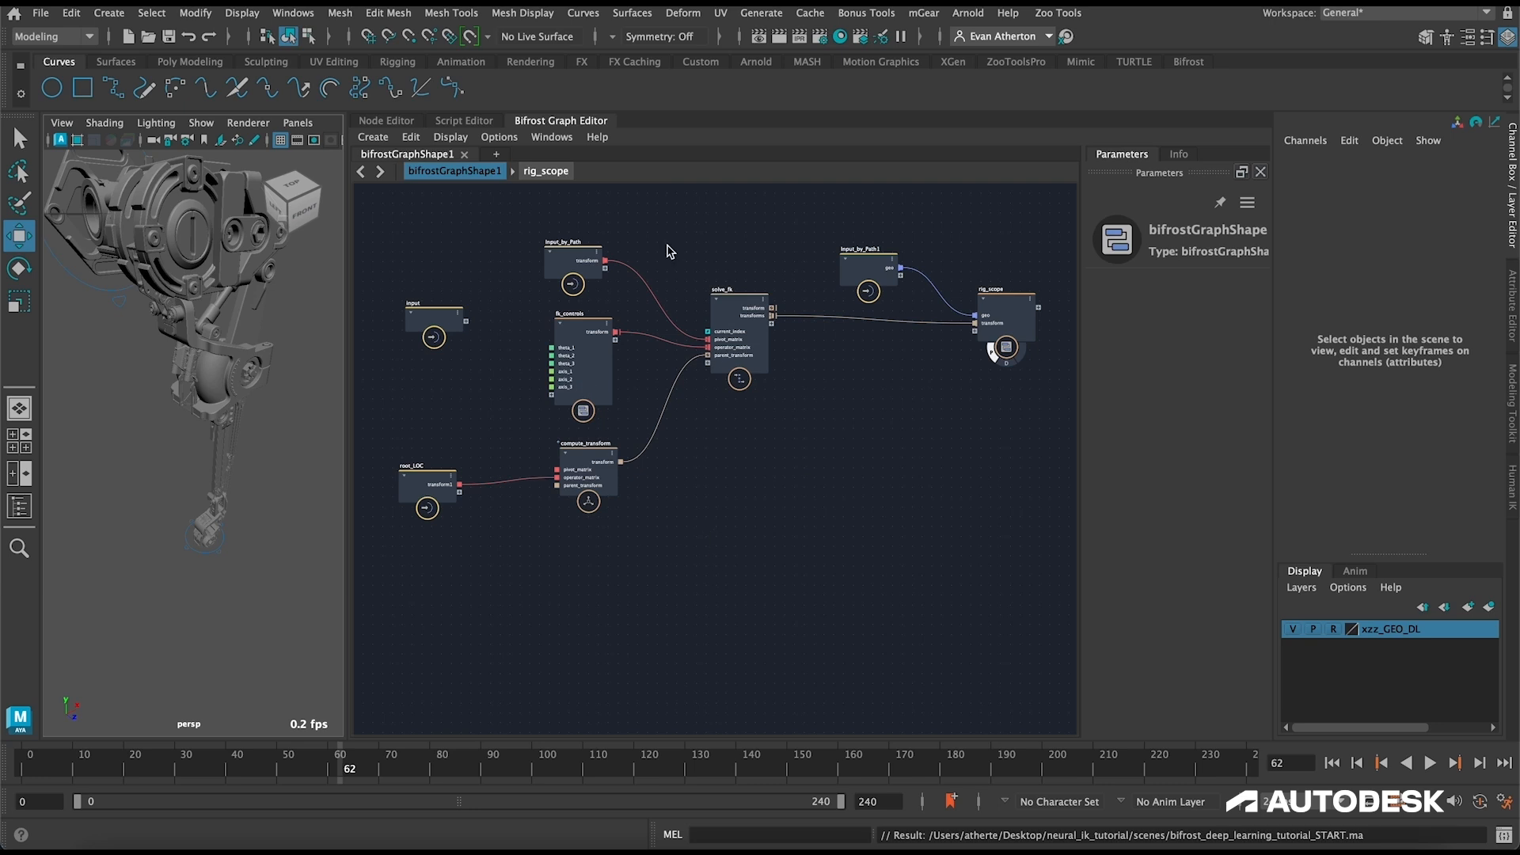
Step: Group fk_controls, compute_transform, solve_fk and rig_scope into one compound, and reposition it and its three connected input nodes
left_click_drag(590, 263, 436, 241)
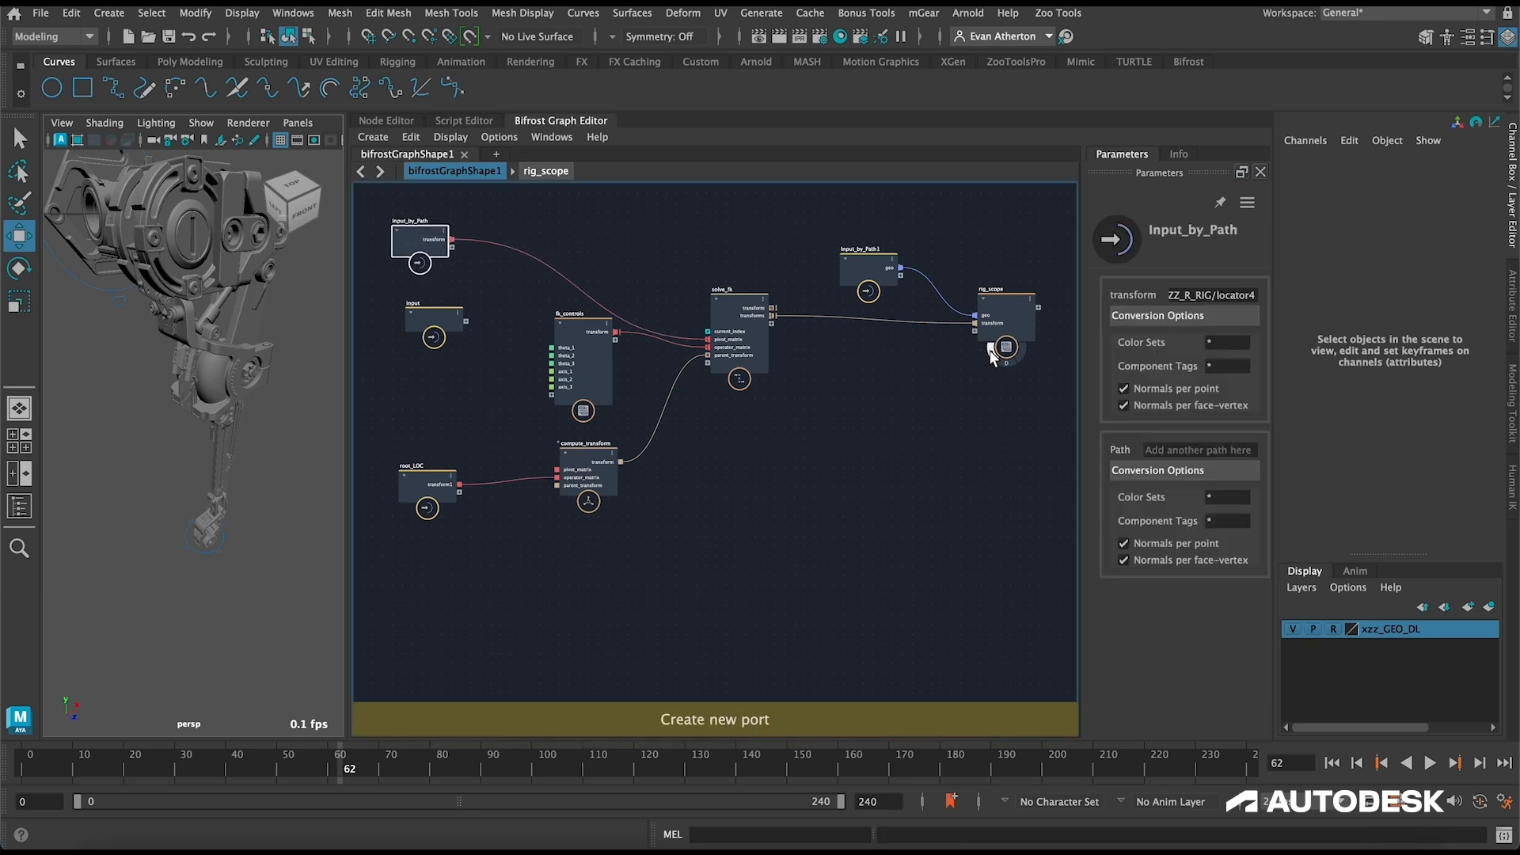
left_click_drag(1048, 558, 583, 194)
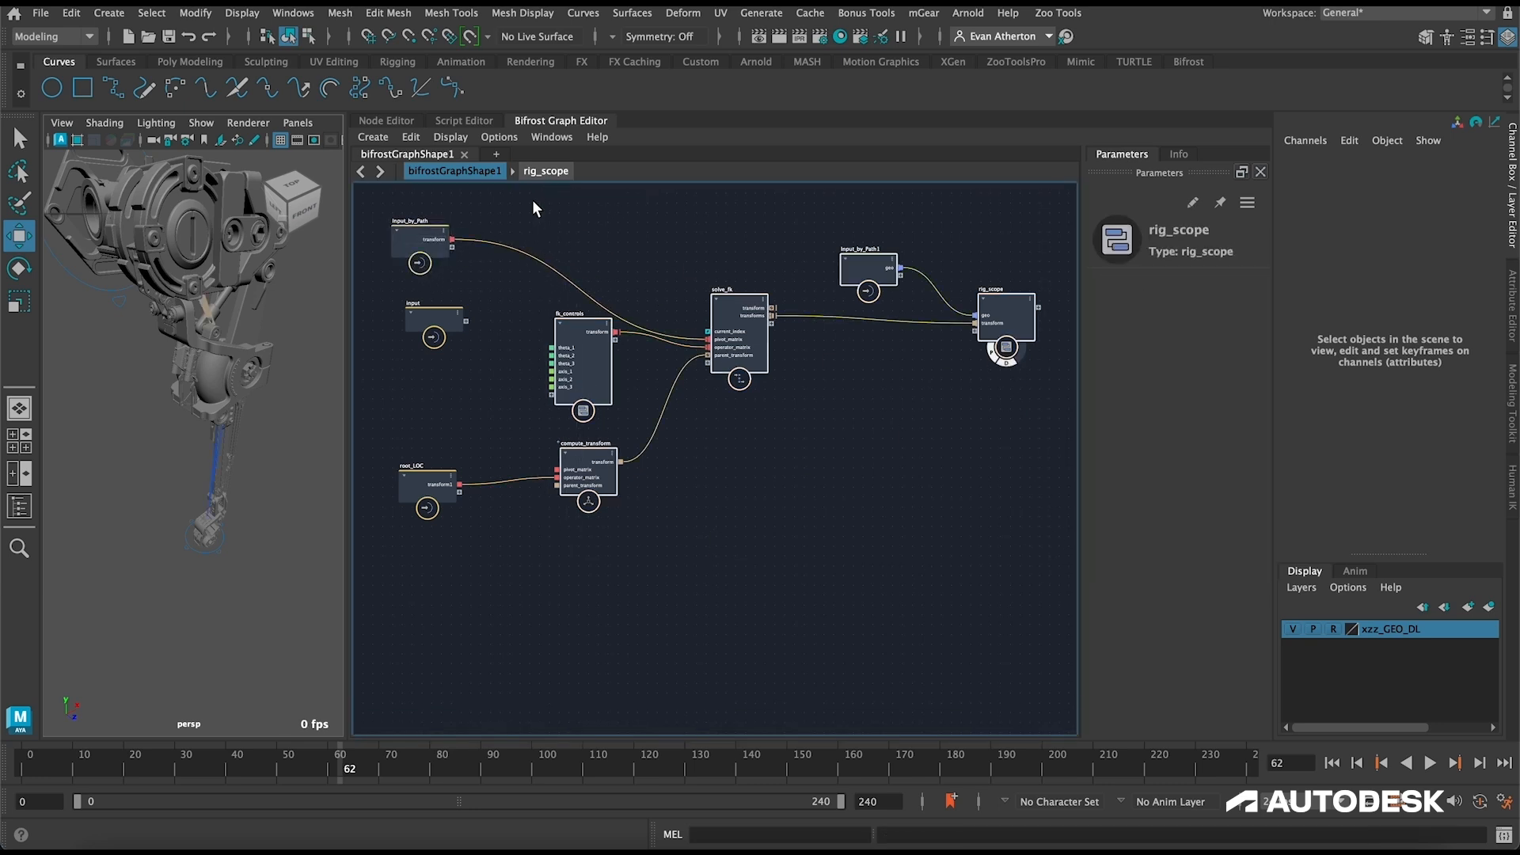
key("ctrl+g")
left_click_drag(804, 470, 792, 392)
left_click_drag(829, 198, 576, 293)
left_click_drag(428, 487, 425, 308)
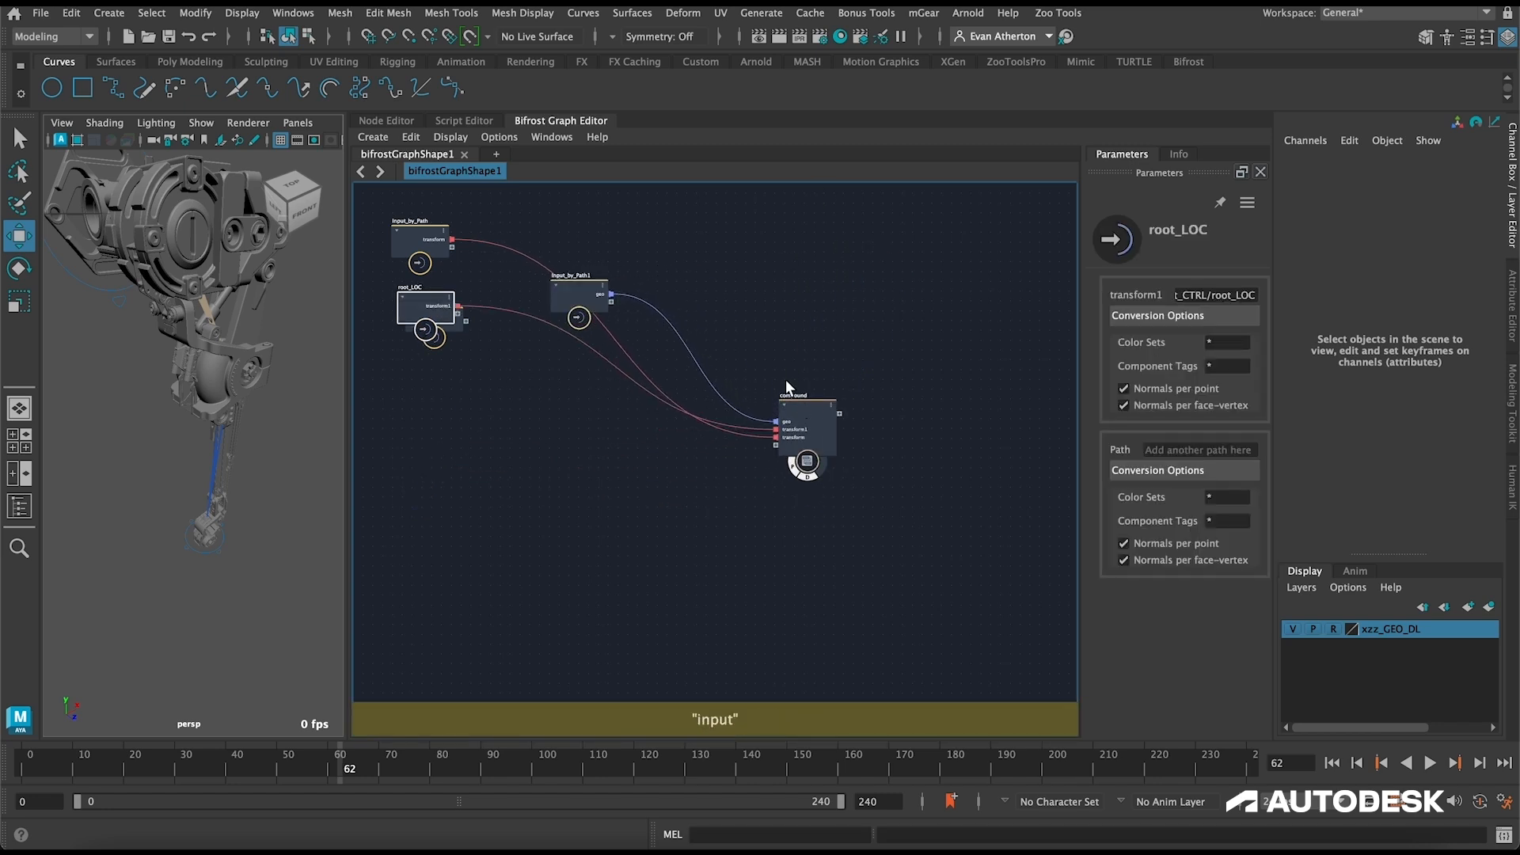
Step: Rename the new compound containing the leg's solver nodes XZZ_FX
double_click(798, 396)
type("xz")
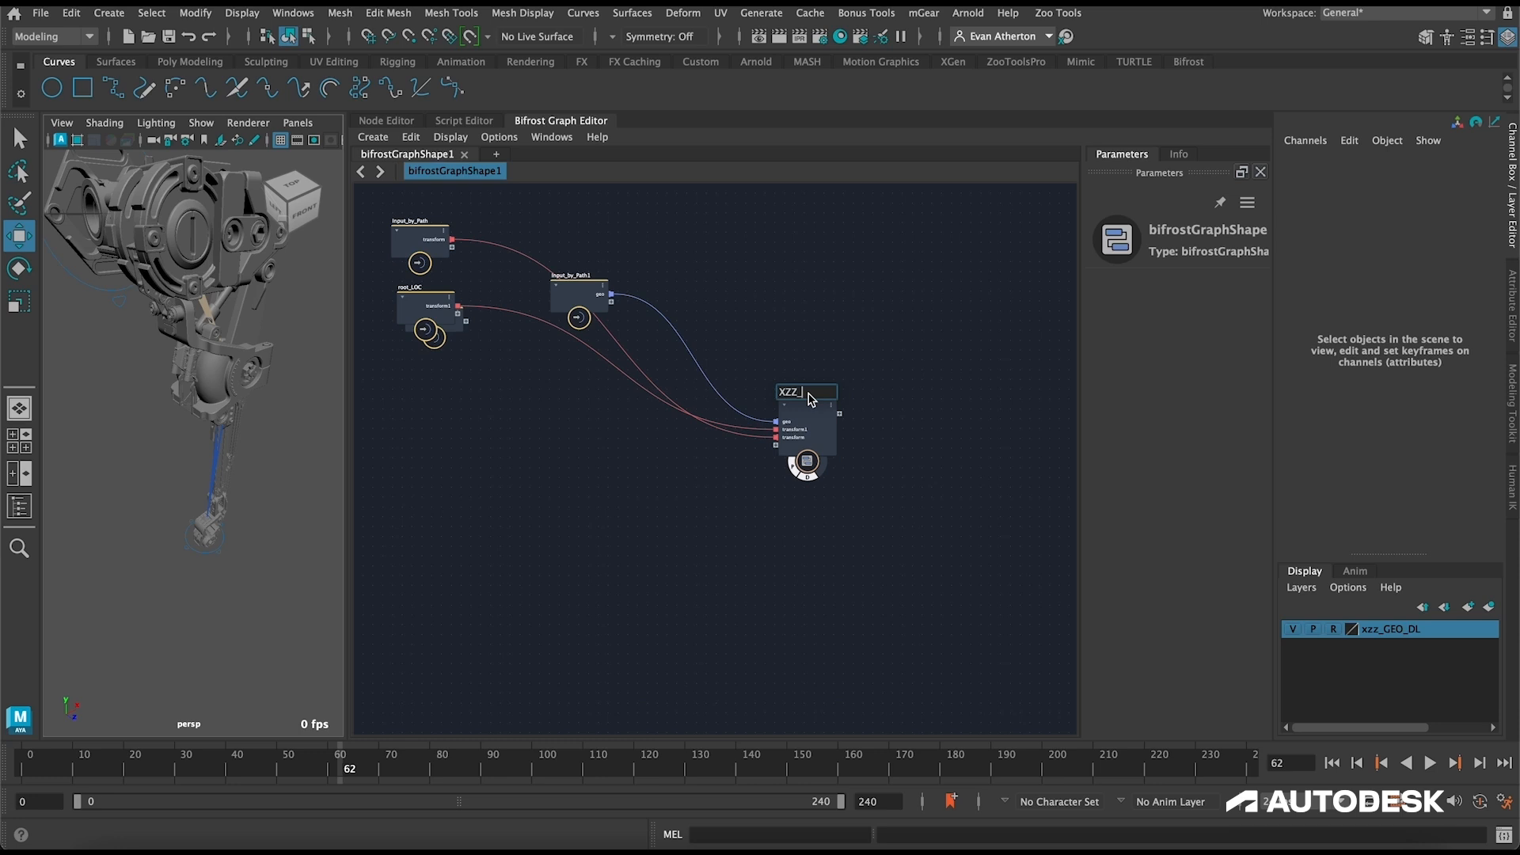
key("Return")
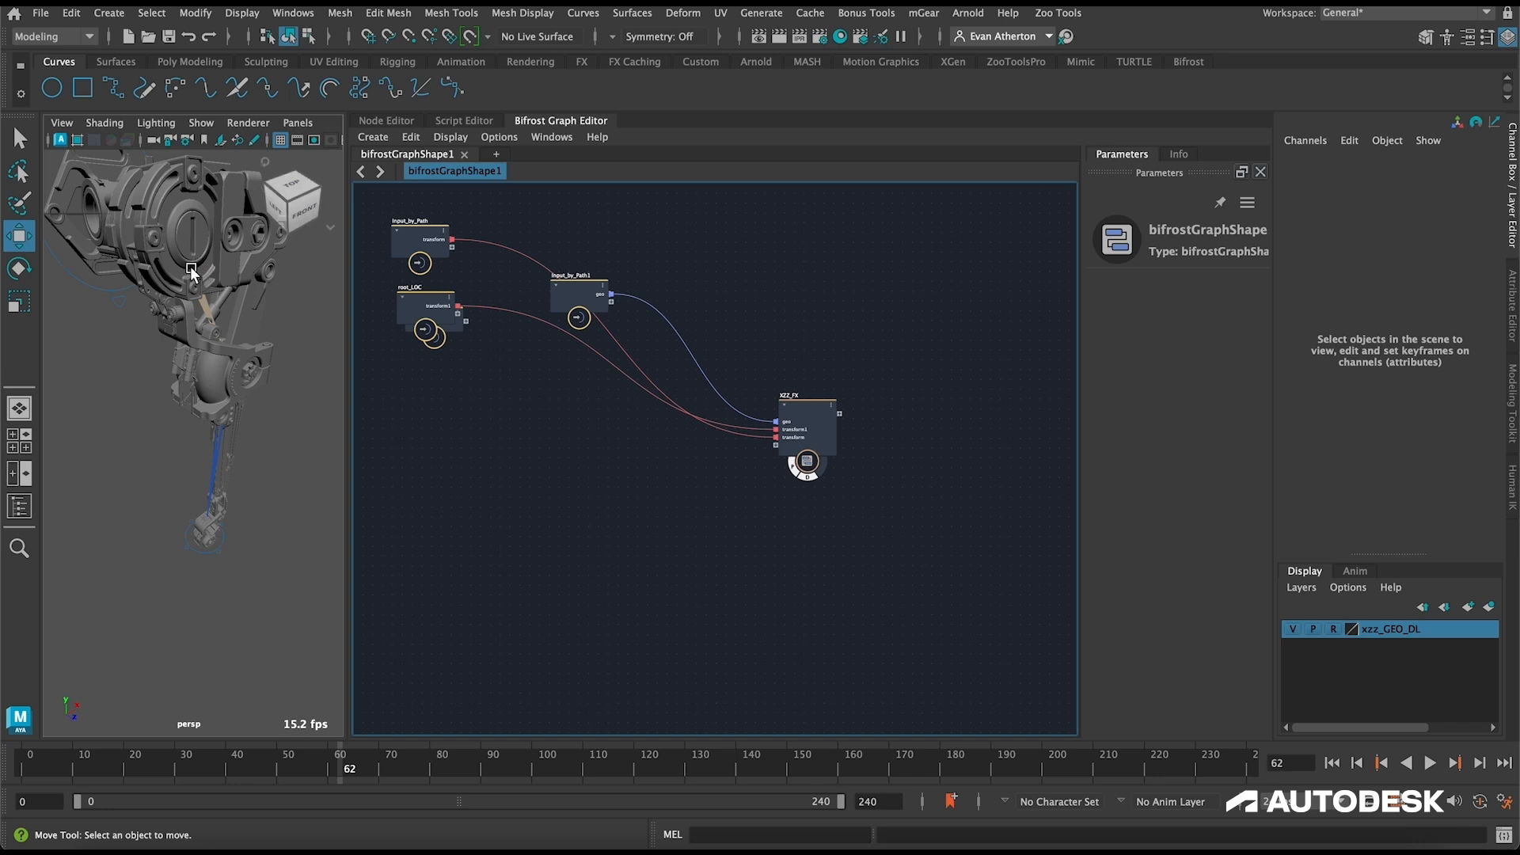
Step: Automatically lay out the nodes inside the XZZ_FX compound and return to the top-level graph
left_click_drag(187, 269, 117, 254, "alt")
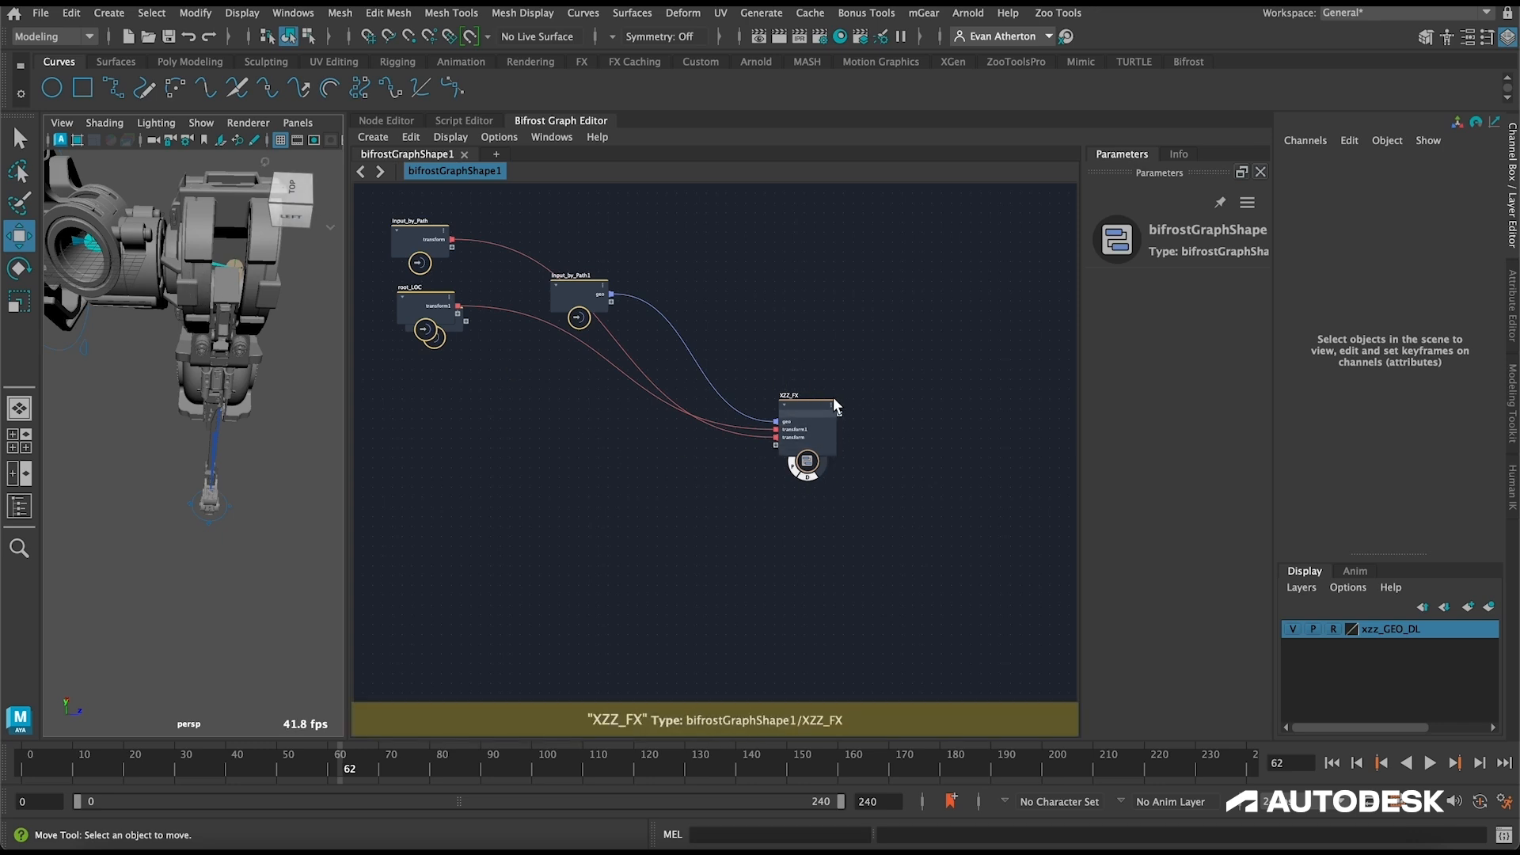
double_click(805, 408)
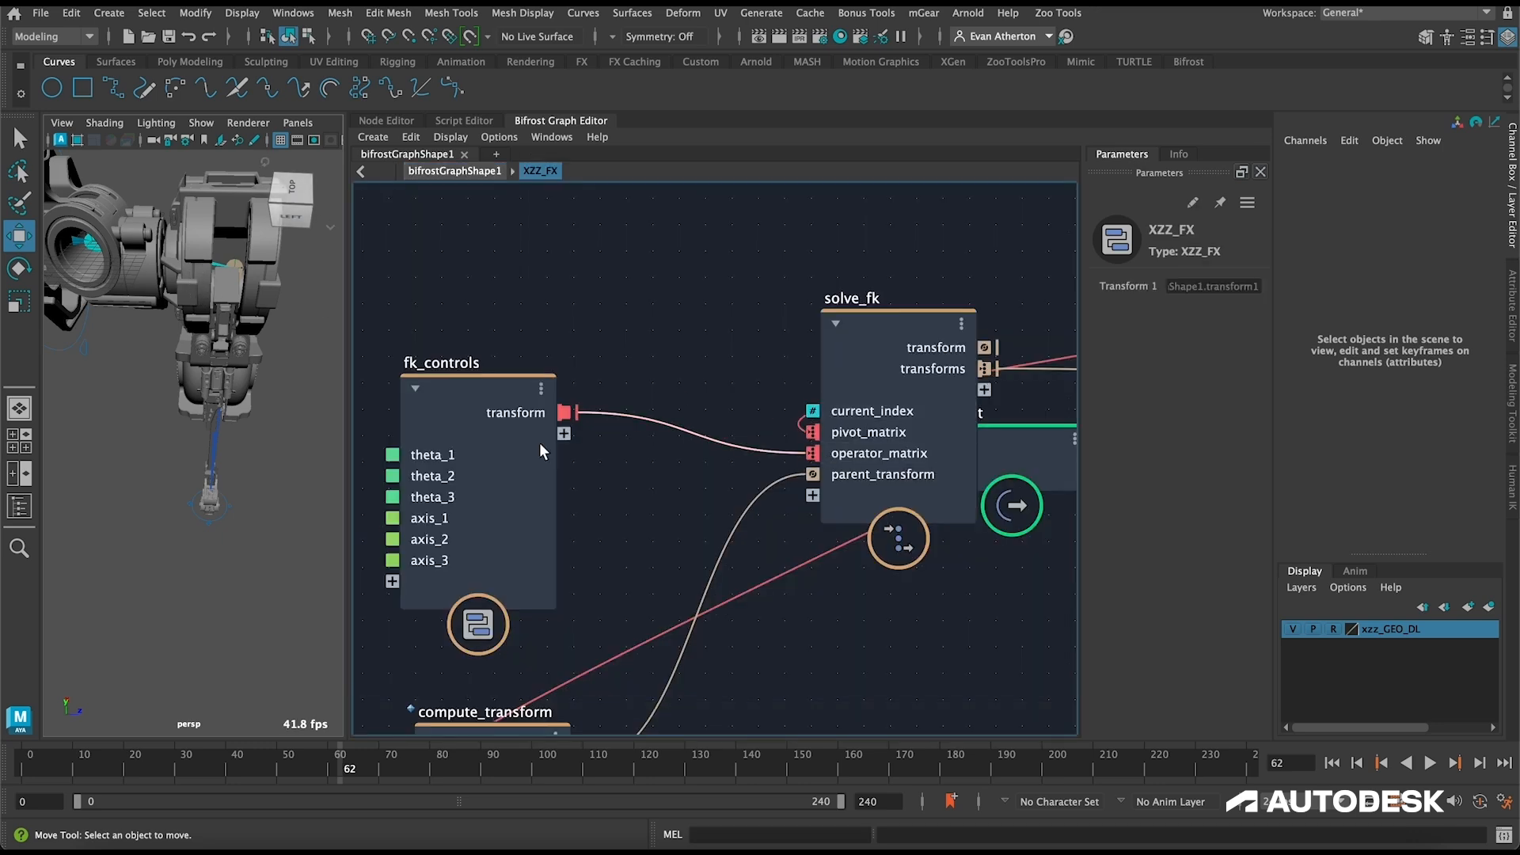
key("l")
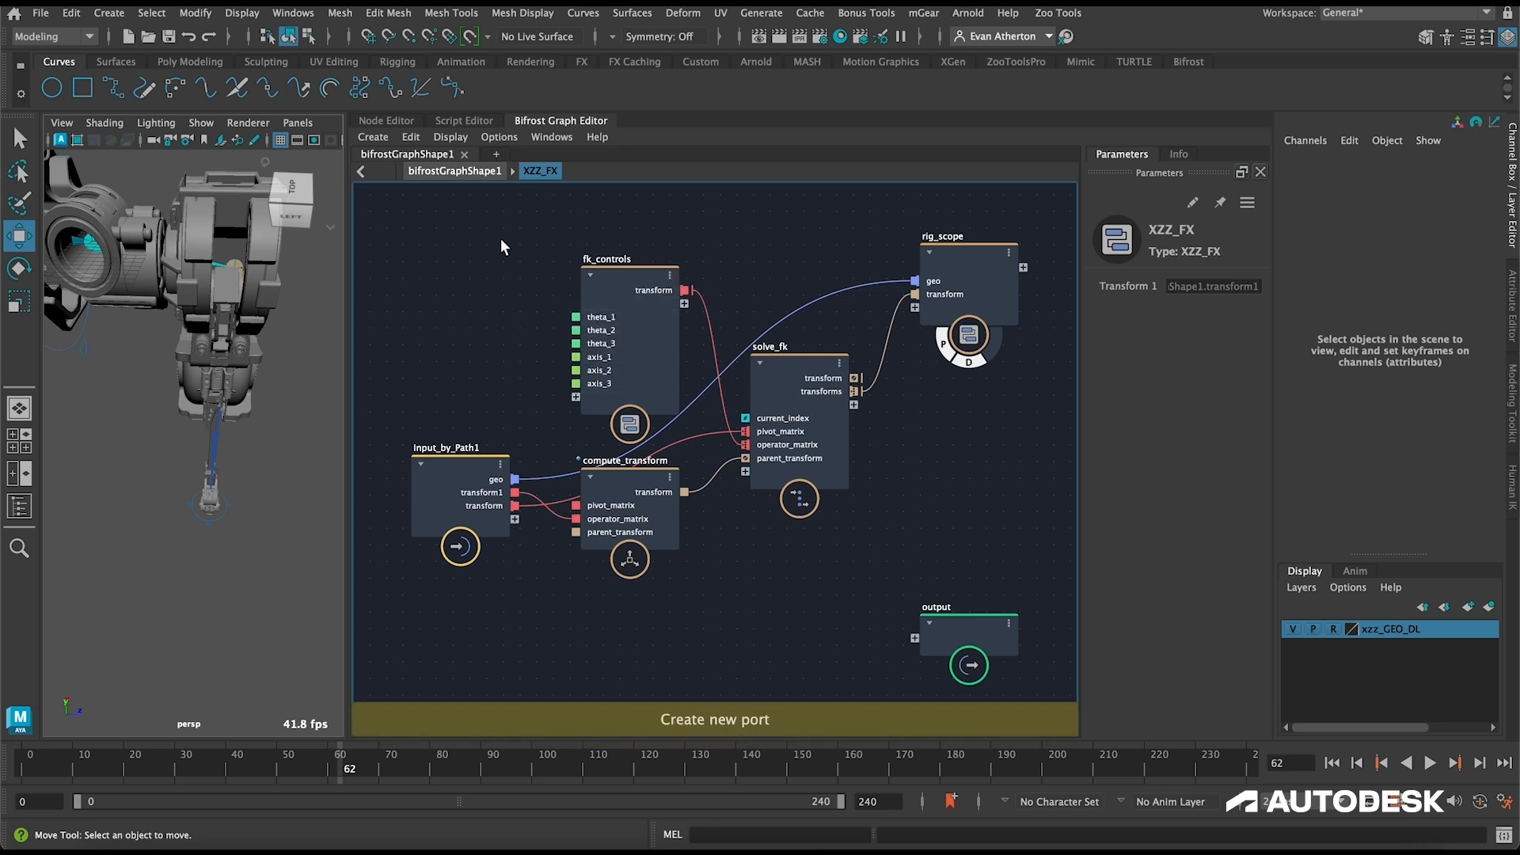
left_click(469, 176)
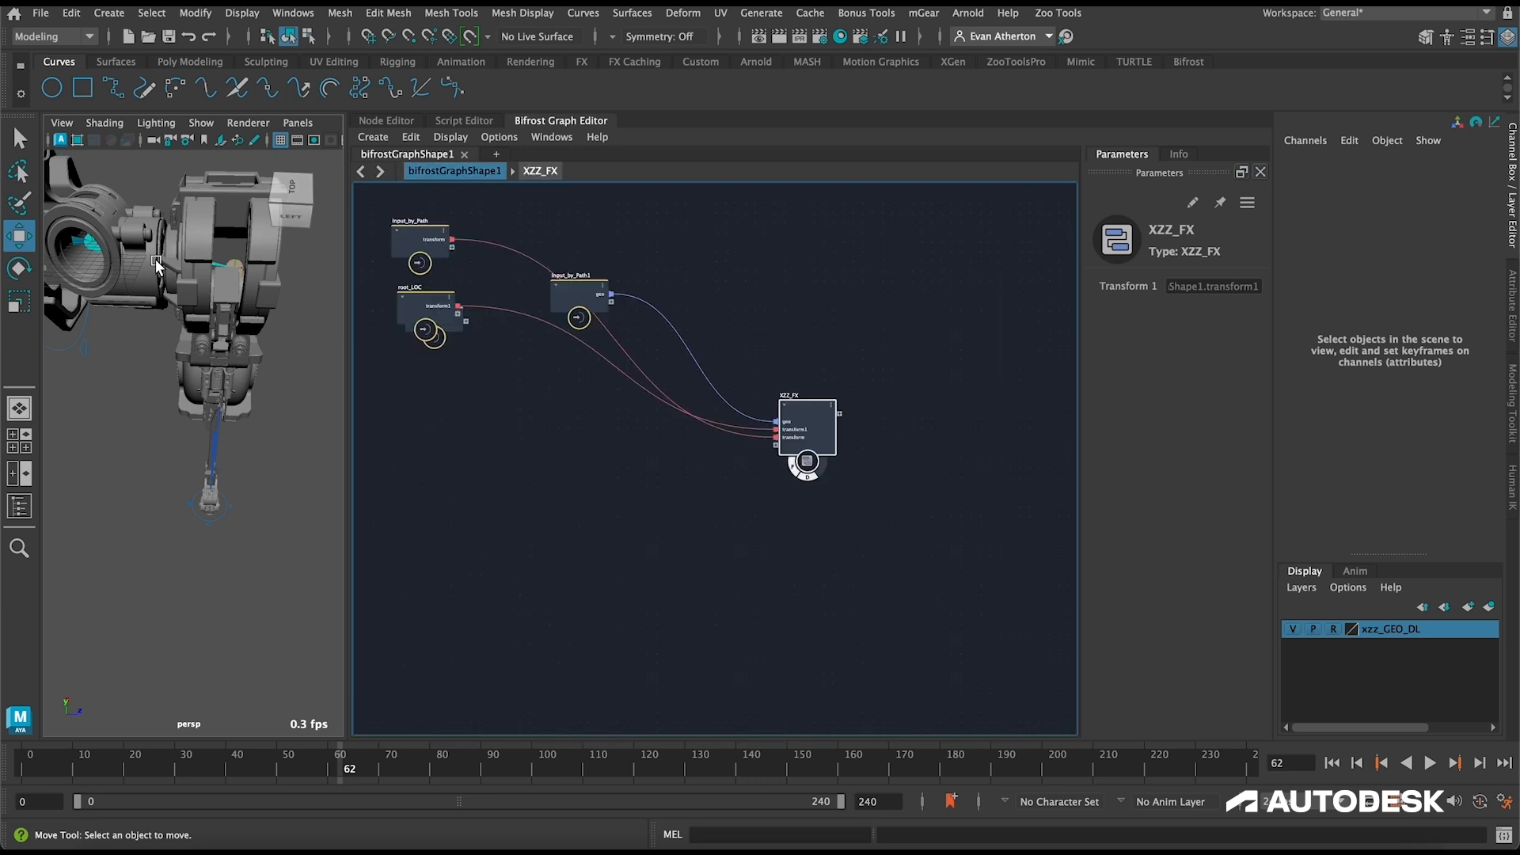
Step: Rearrange the top-level inputs, placing root_LOC above the empty input node and Input_by_Path below it
left_click_drag(279, 368, 170, 356, "alt")
left_click_drag(84, 230, 119, 224, "alt")
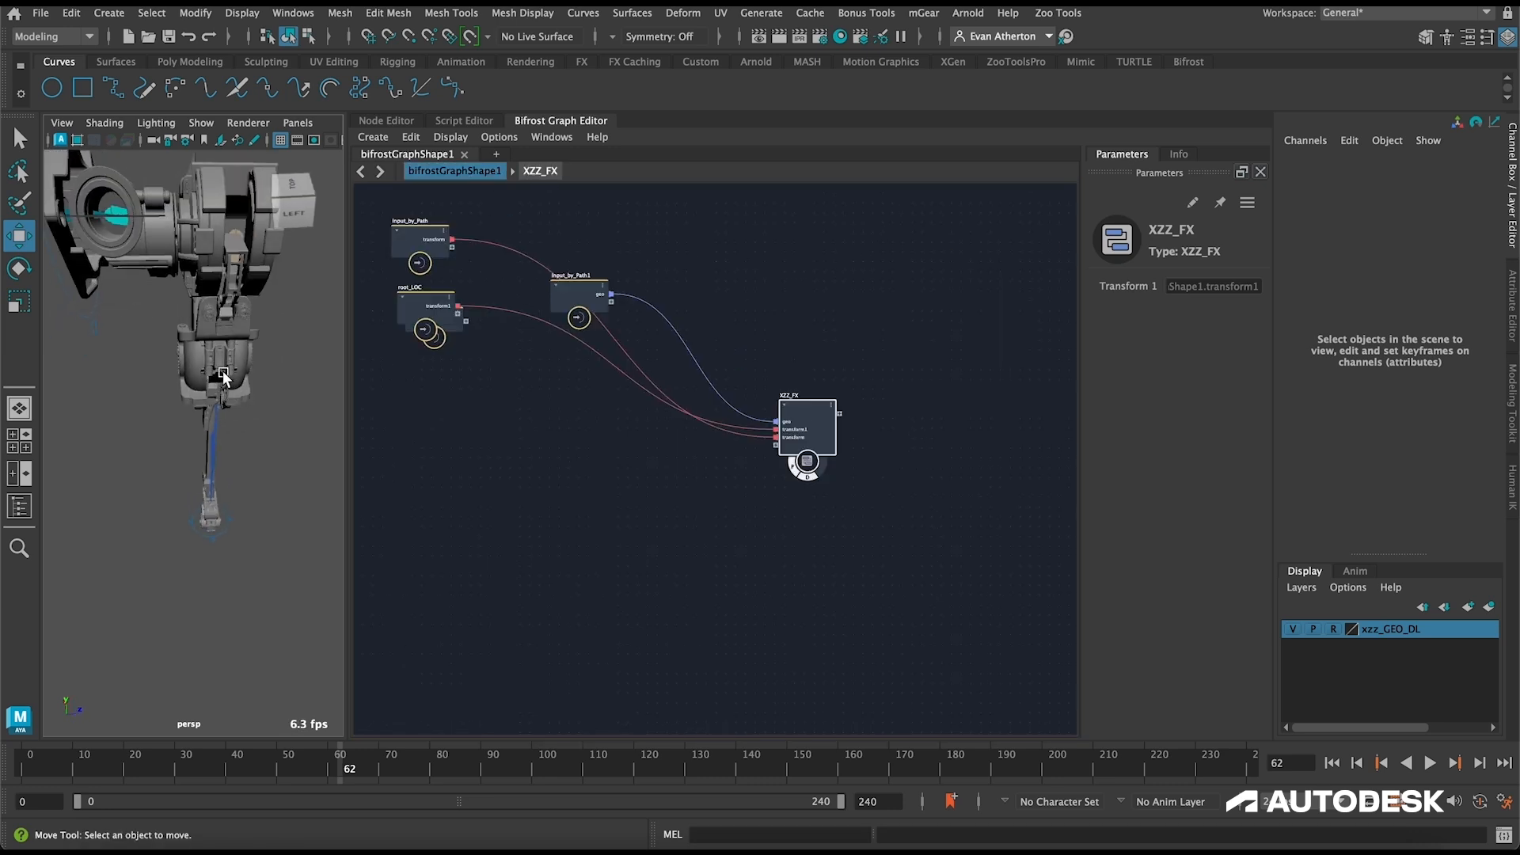
left_click_drag(418, 311, 423, 406)
left_click_drag(444, 275, 428, 254)
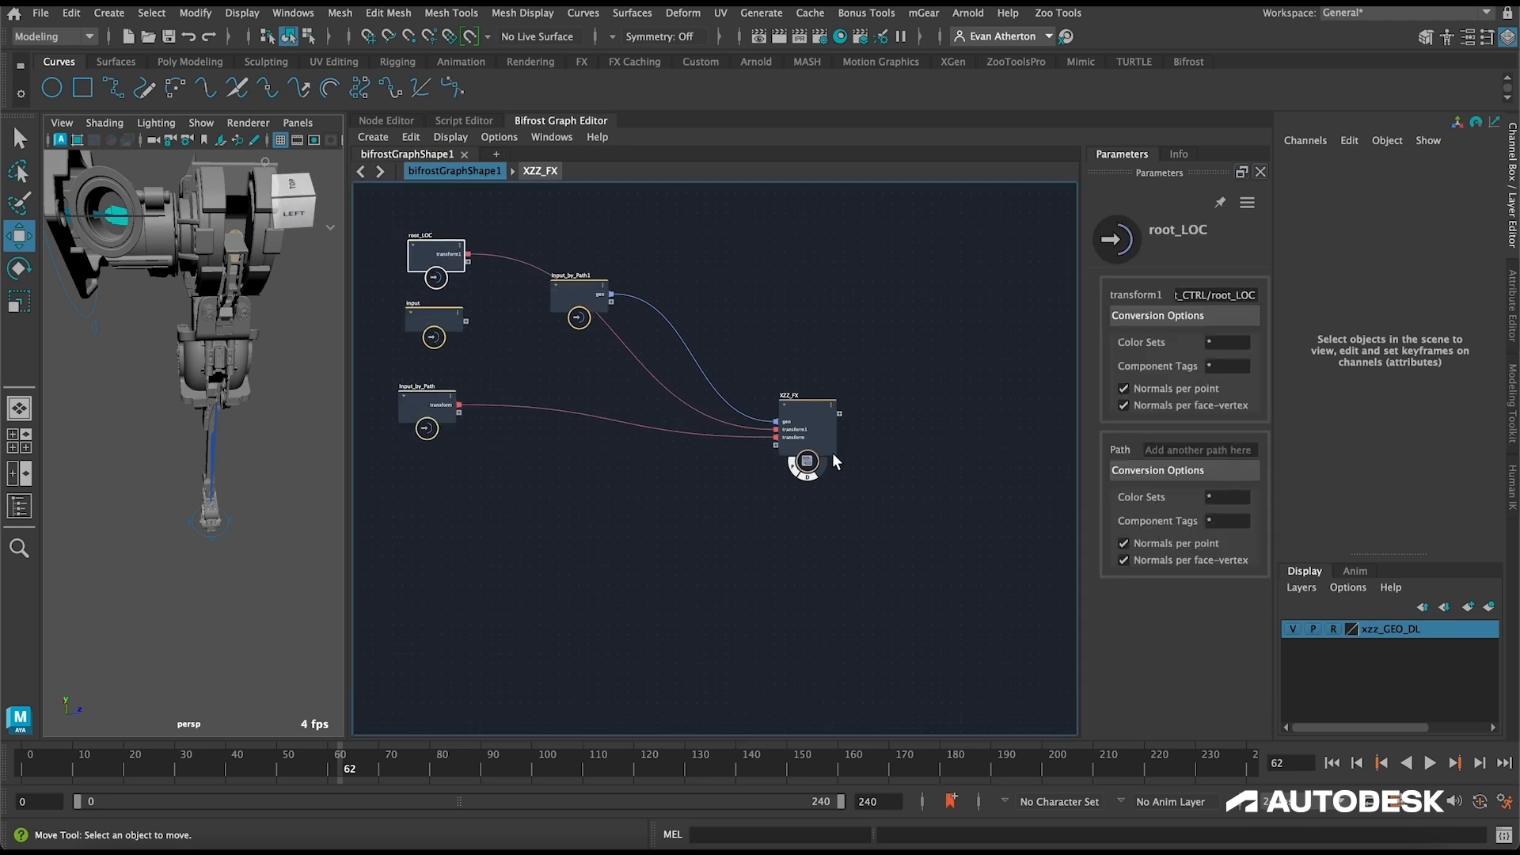
Step: Rename XZZ_FX's transform1 input port to root and its transform input port to pivots
scroll(816, 419, "up", 3)
scroll(800, 439, "up", 2)
scroll(802, 463, "down", 2)
scroll(792, 455, "up", 3)
left_click(777, 435)
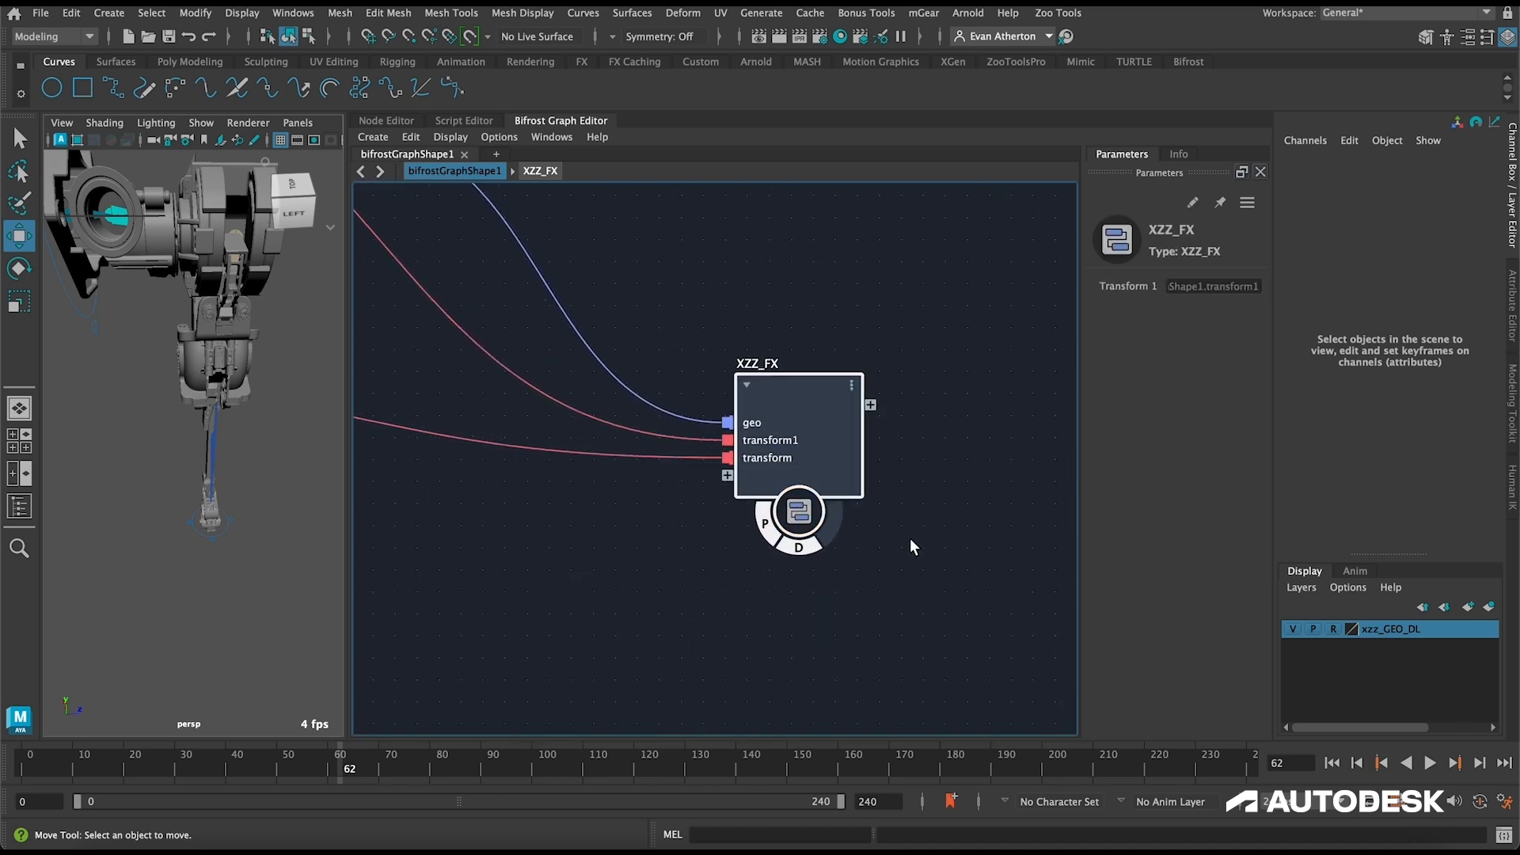
right_click(805, 466)
left_click(839, 474)
type("root")
key("Return")
right_click(837, 483)
left_click(868, 490)
type("pivots")
key("Return")
Step: Expose fk_controls' theta_1, theta_2 and theta_3 as inputs of XZZ_FX, and auto-arrange the top-level graph
double_click(819, 405)
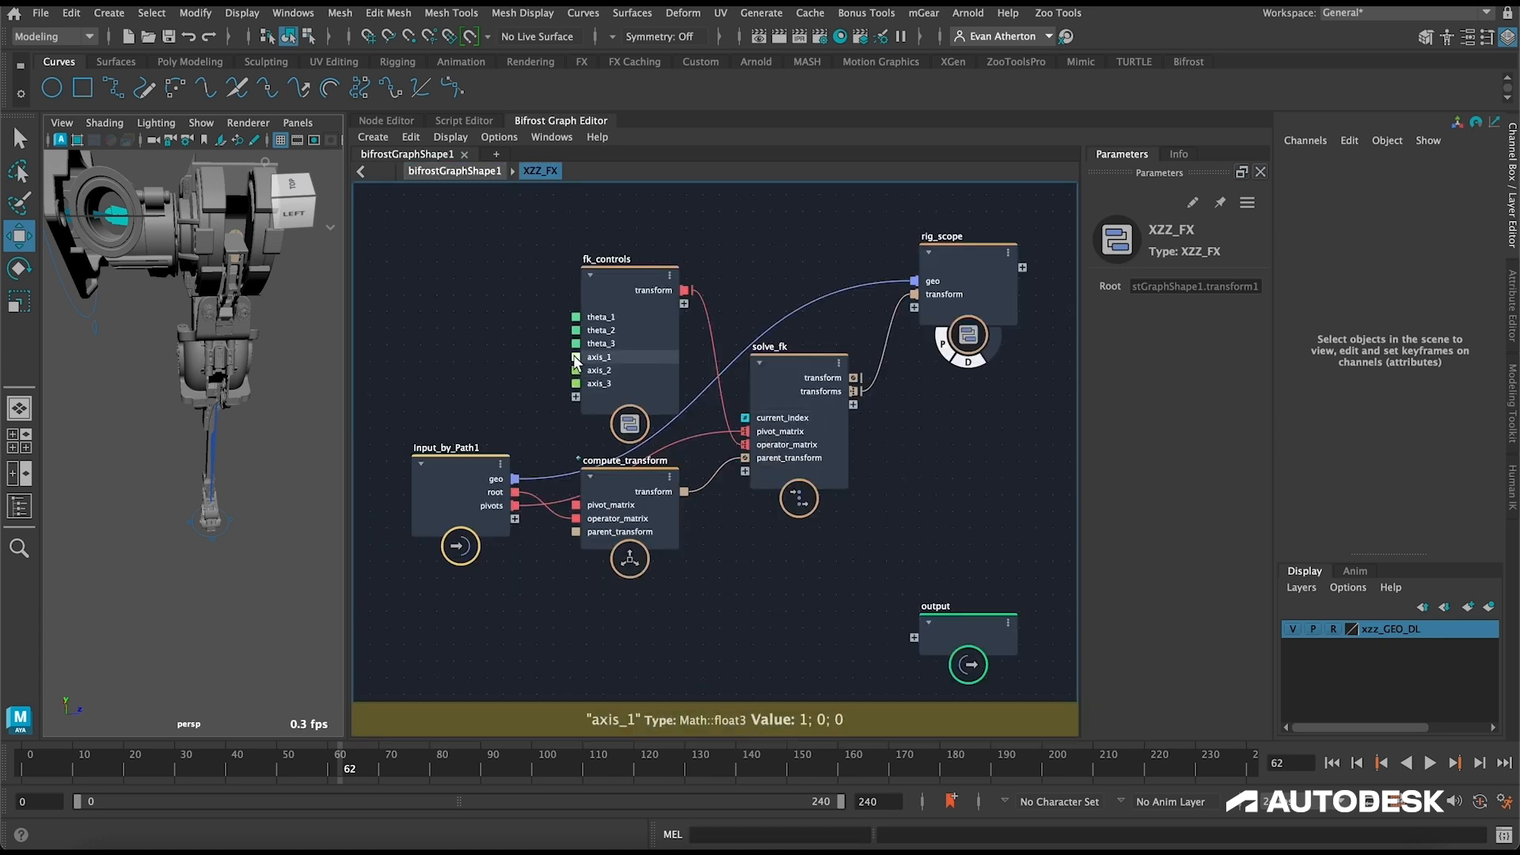
left_click_drag(576, 318, 515, 520)
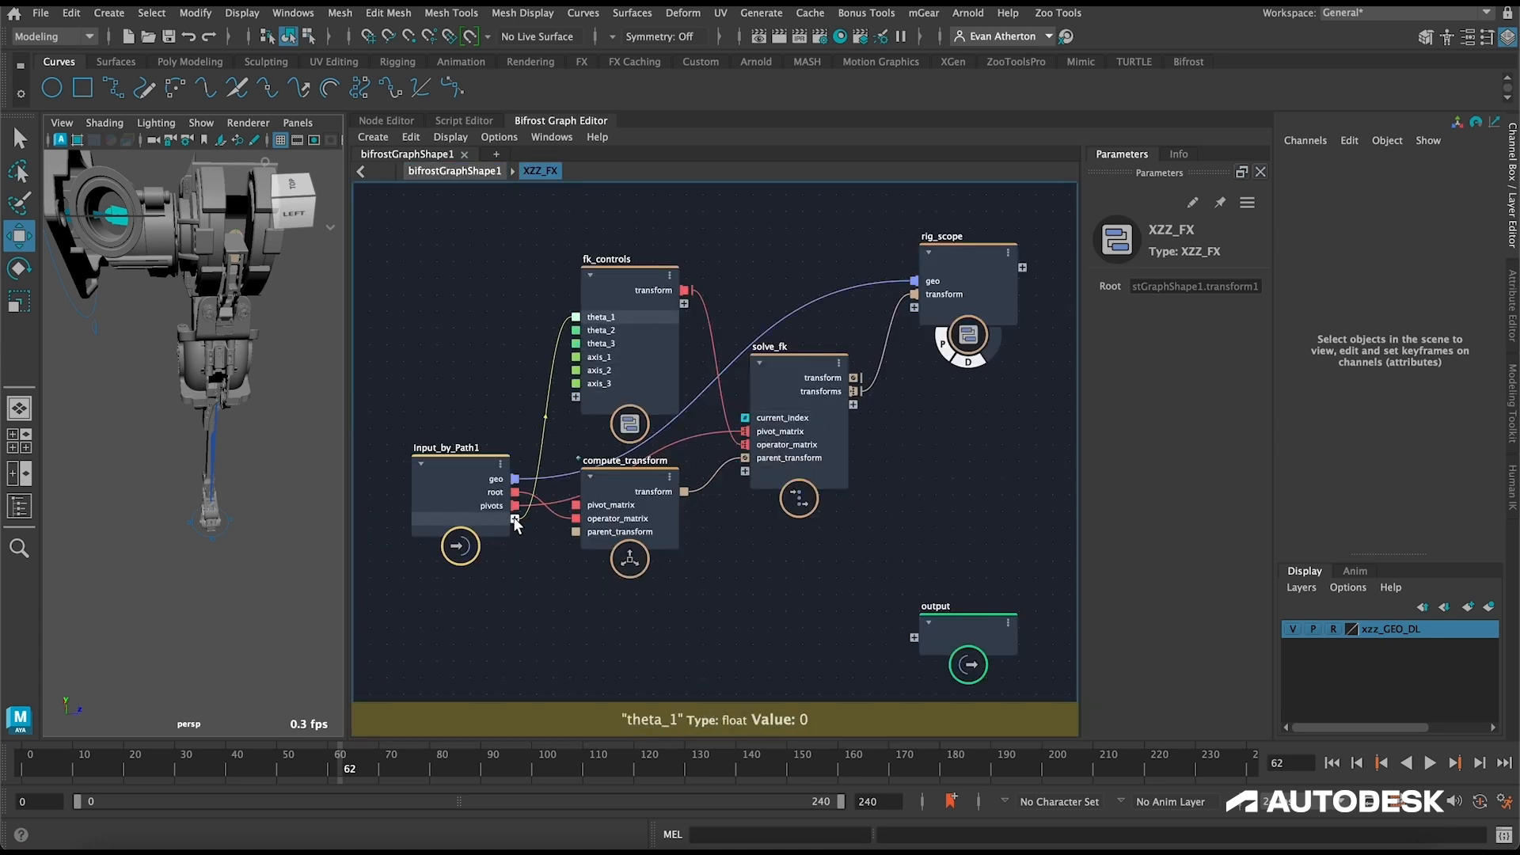
left_click_drag(576, 330, 515, 530)
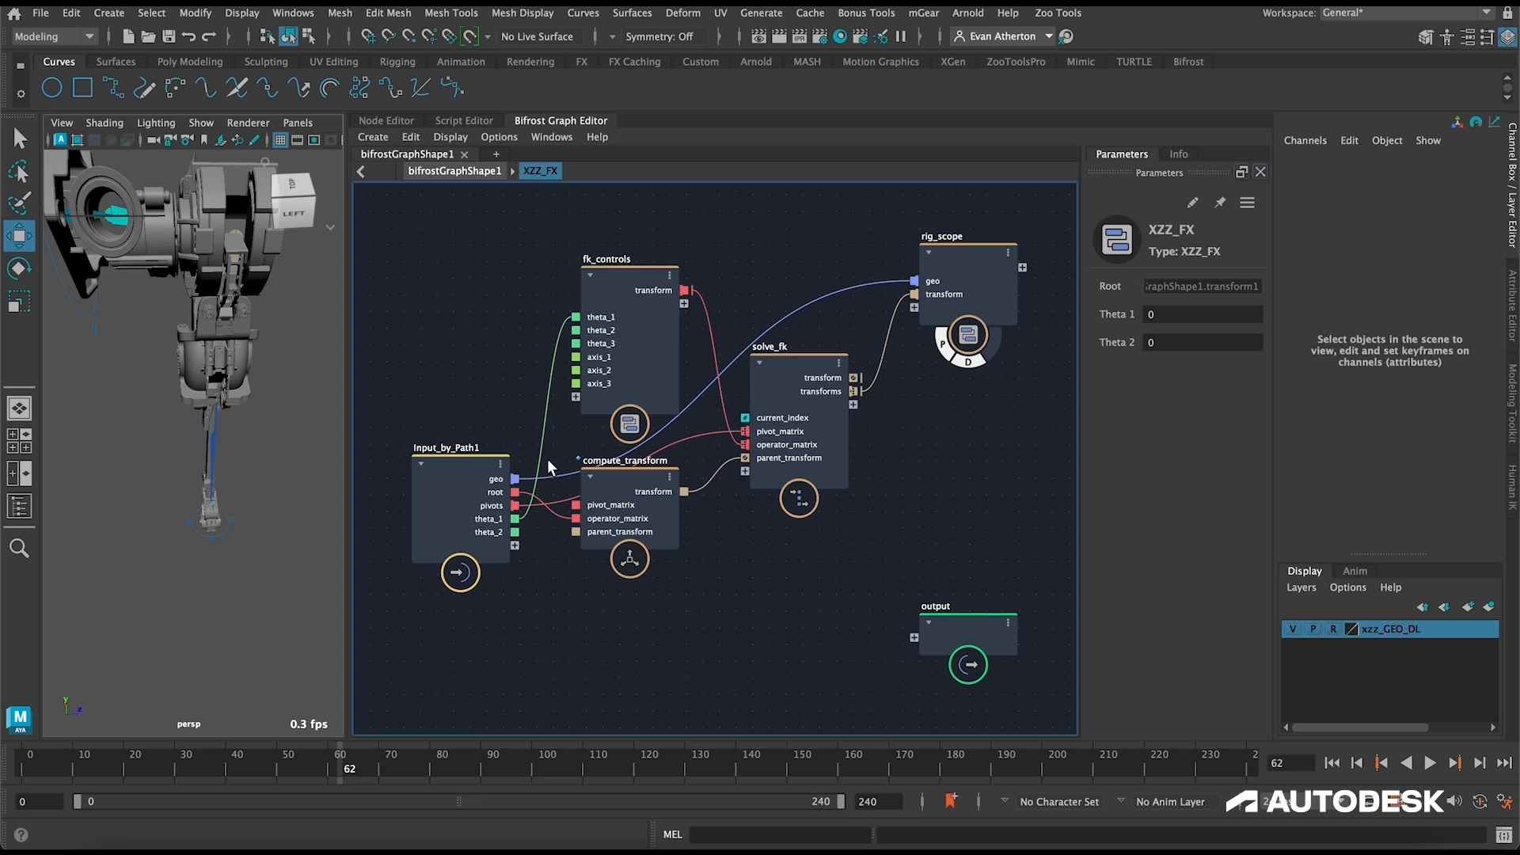
left_click_drag(576, 344, 515, 545)
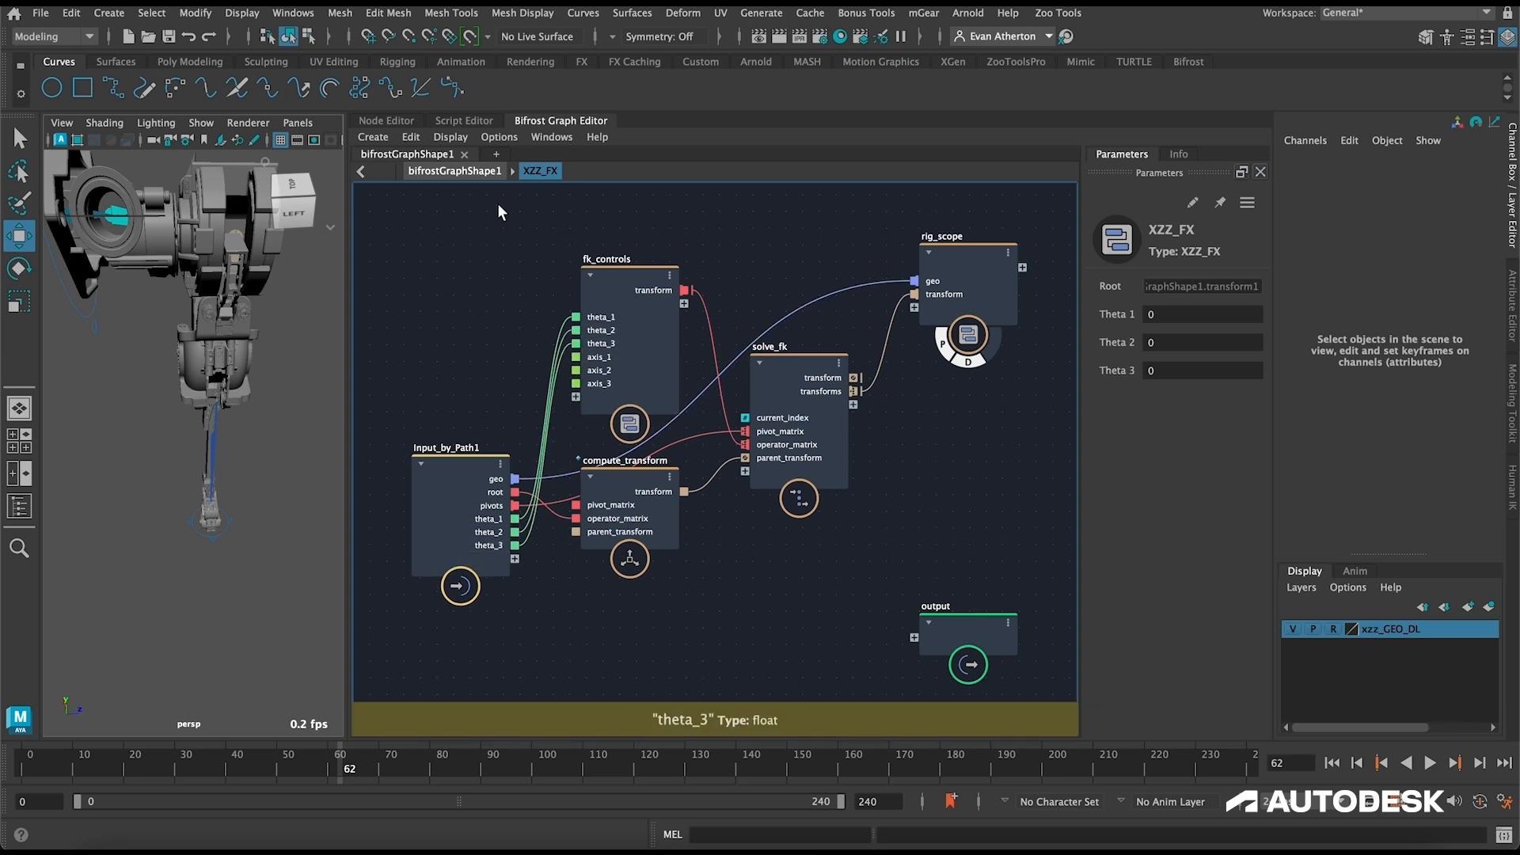
left_click(454, 171)
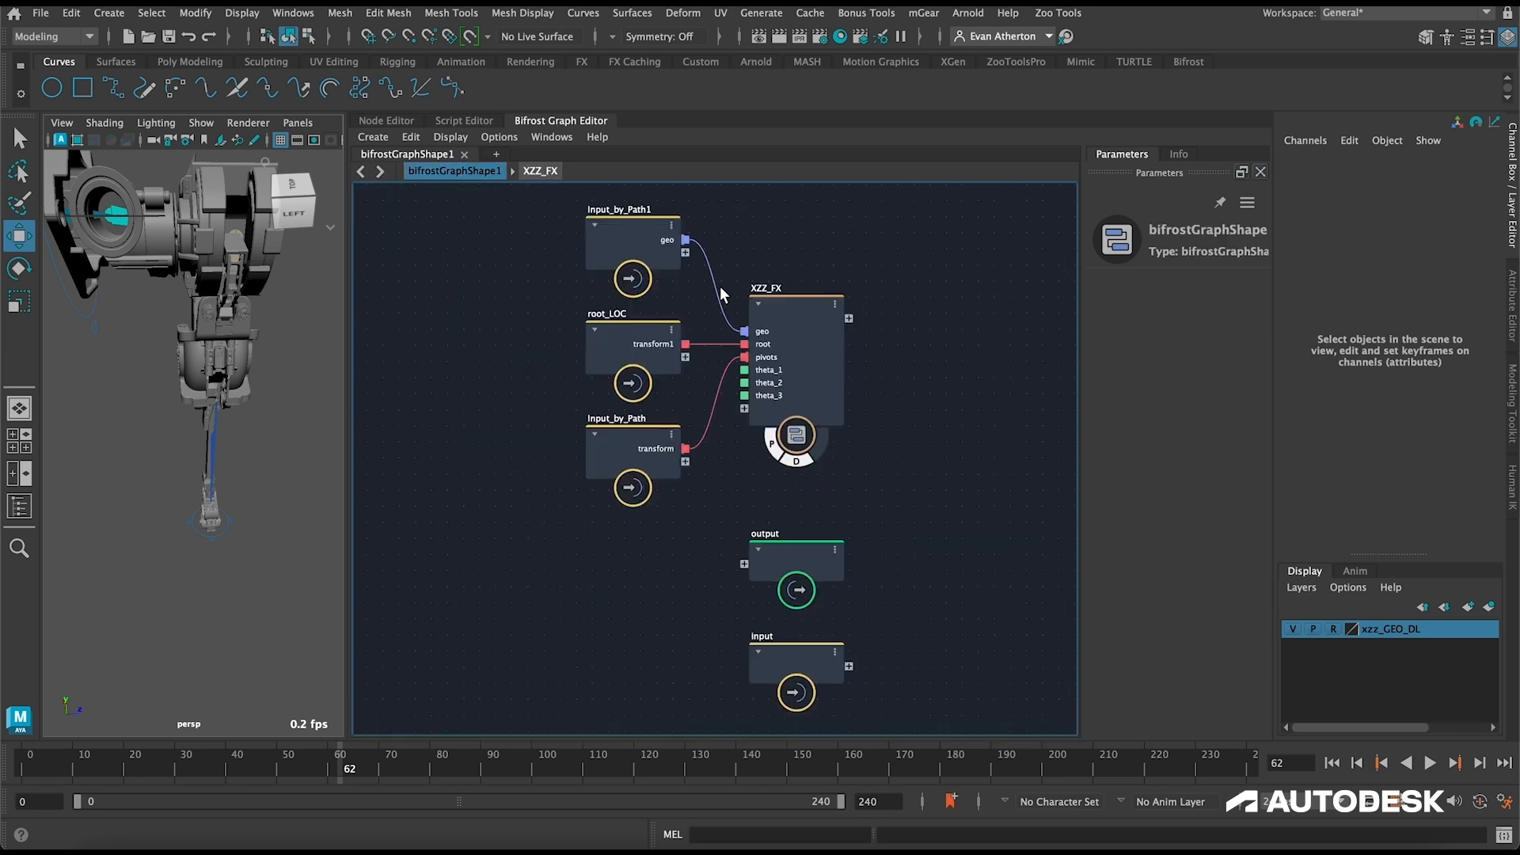
Step: Test the leg's pose by setting XZZ_FX's Theta 1 to 10, Theta 2 to 20 and Theta 3 to 50
left_click(823, 315)
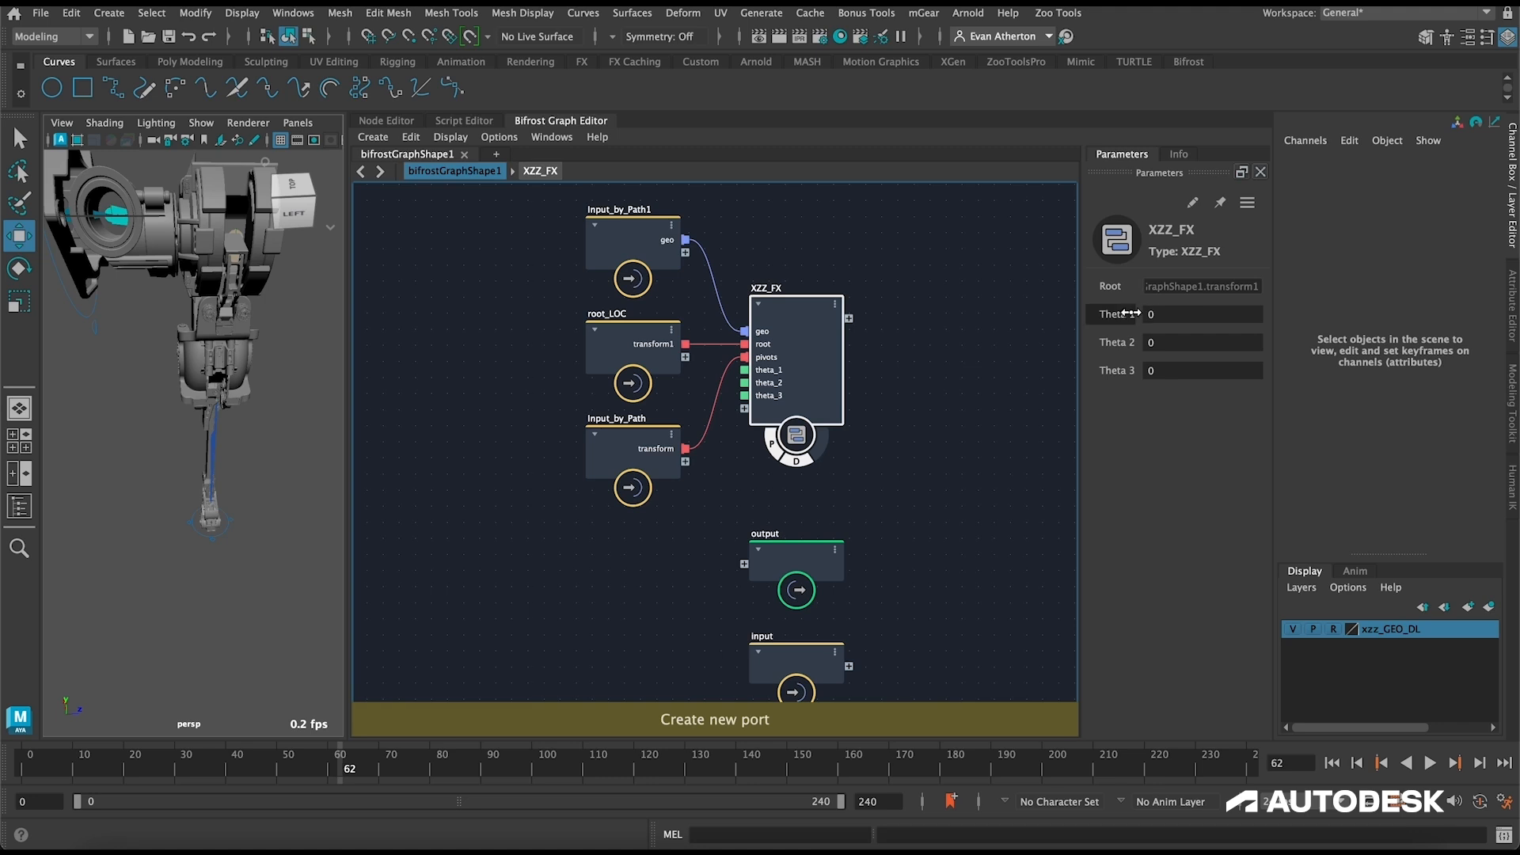
left_click(1160, 314)
type("10")
key("Tab")
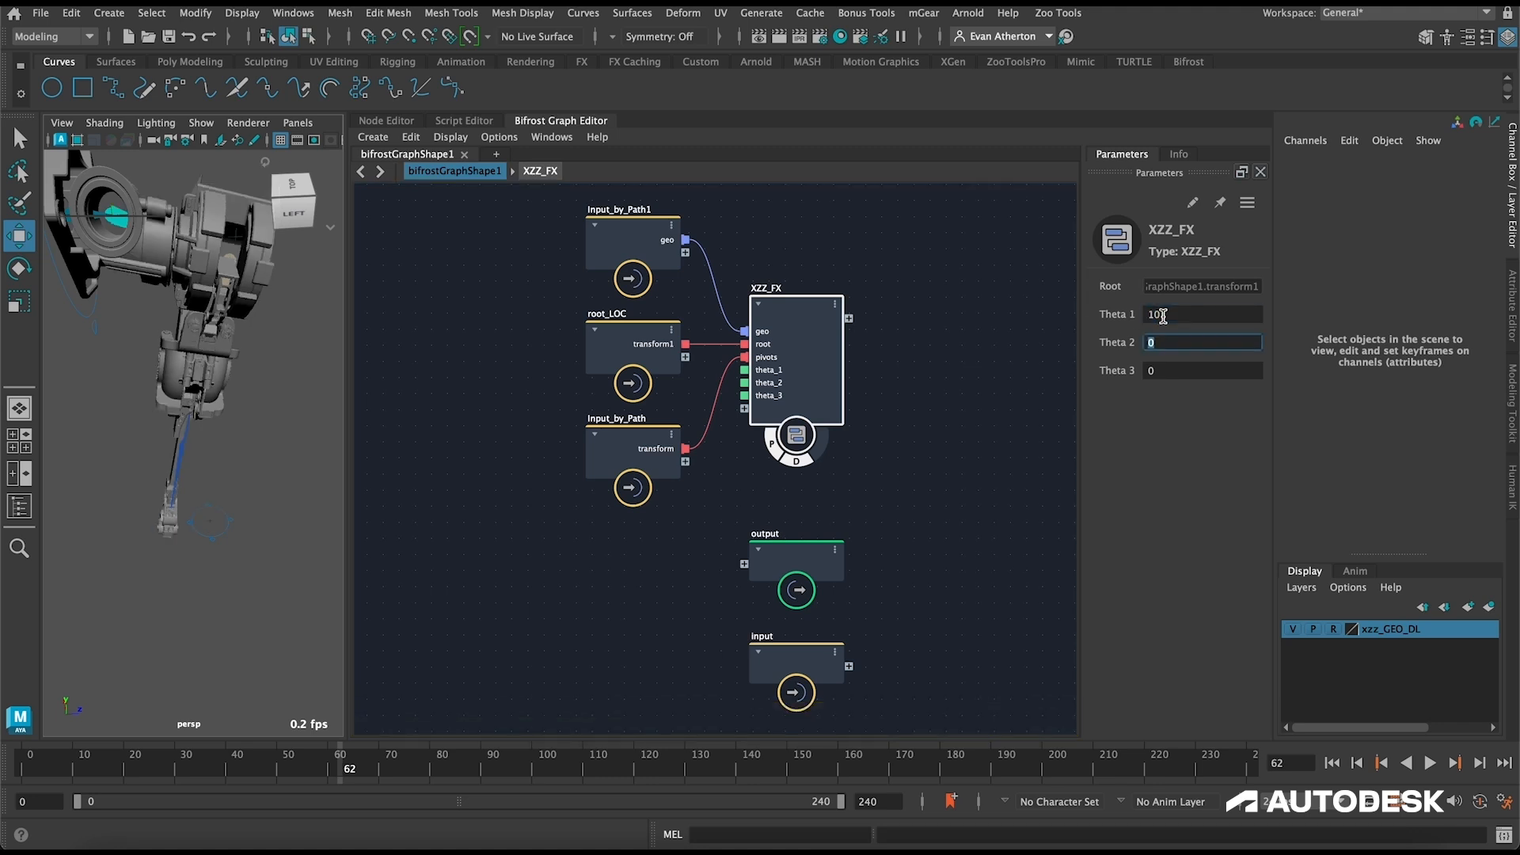
type("20")
key("Tab")
type("50")
key("Tab")
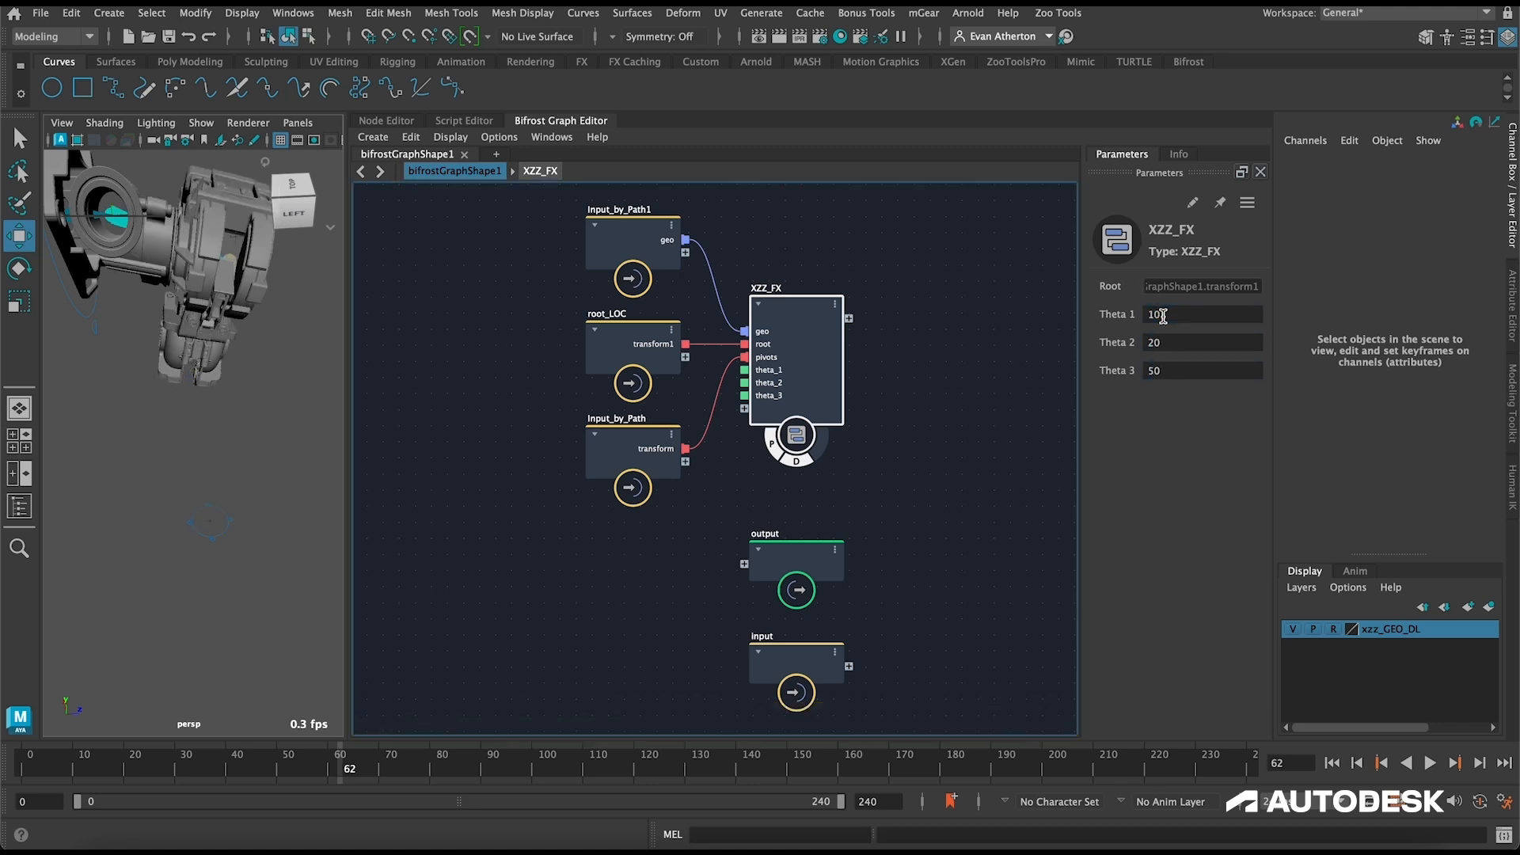
Step: Undo the test values entered for XZZ_FX's three theta parameters
double_click(1170, 313)
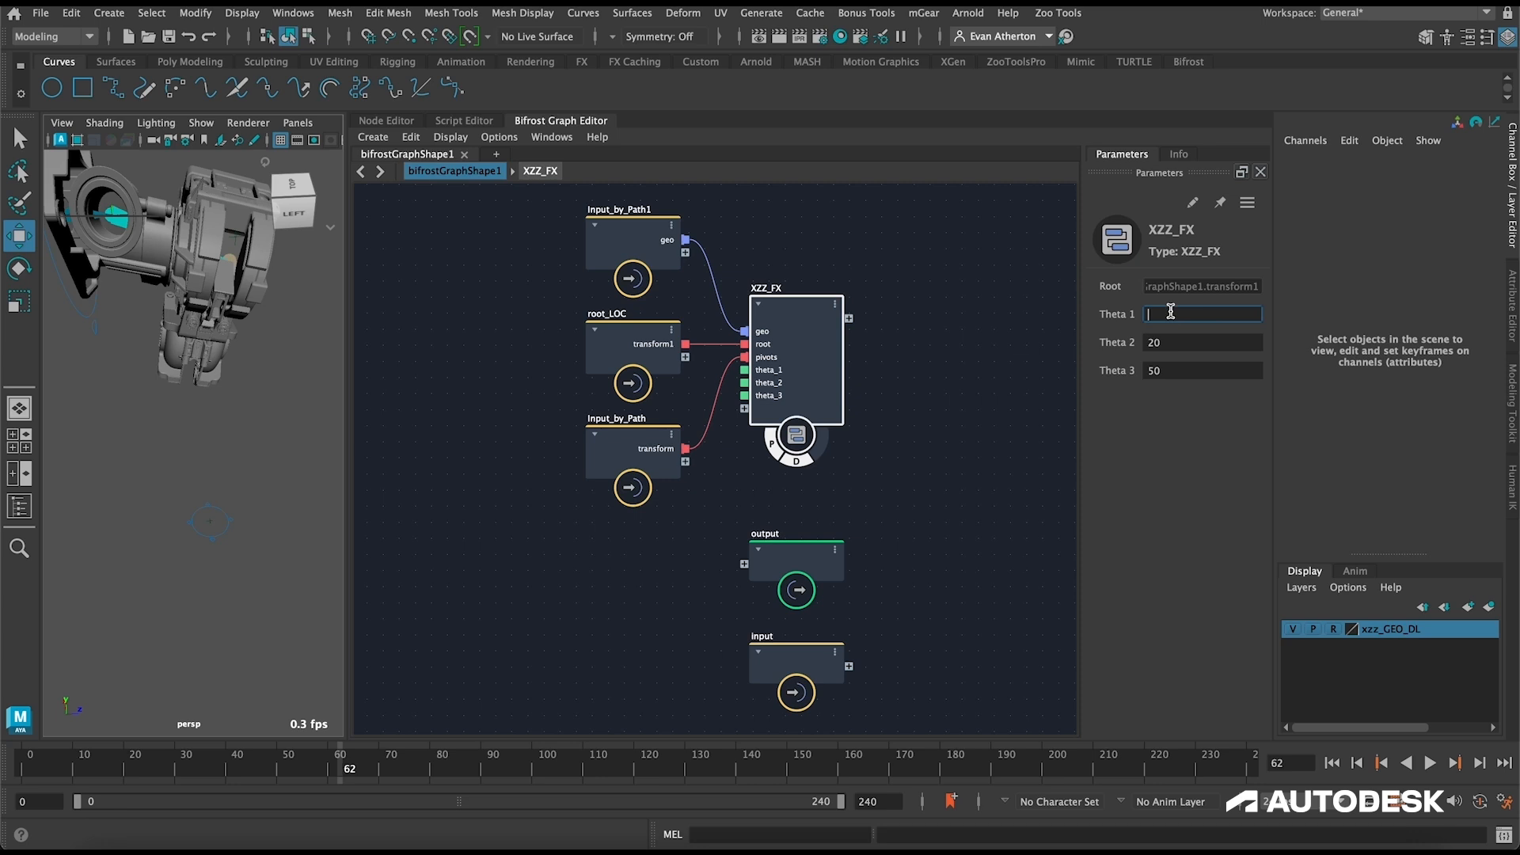
key("ctrl+z")
key("ctrl+z")
key("ctrl+z")
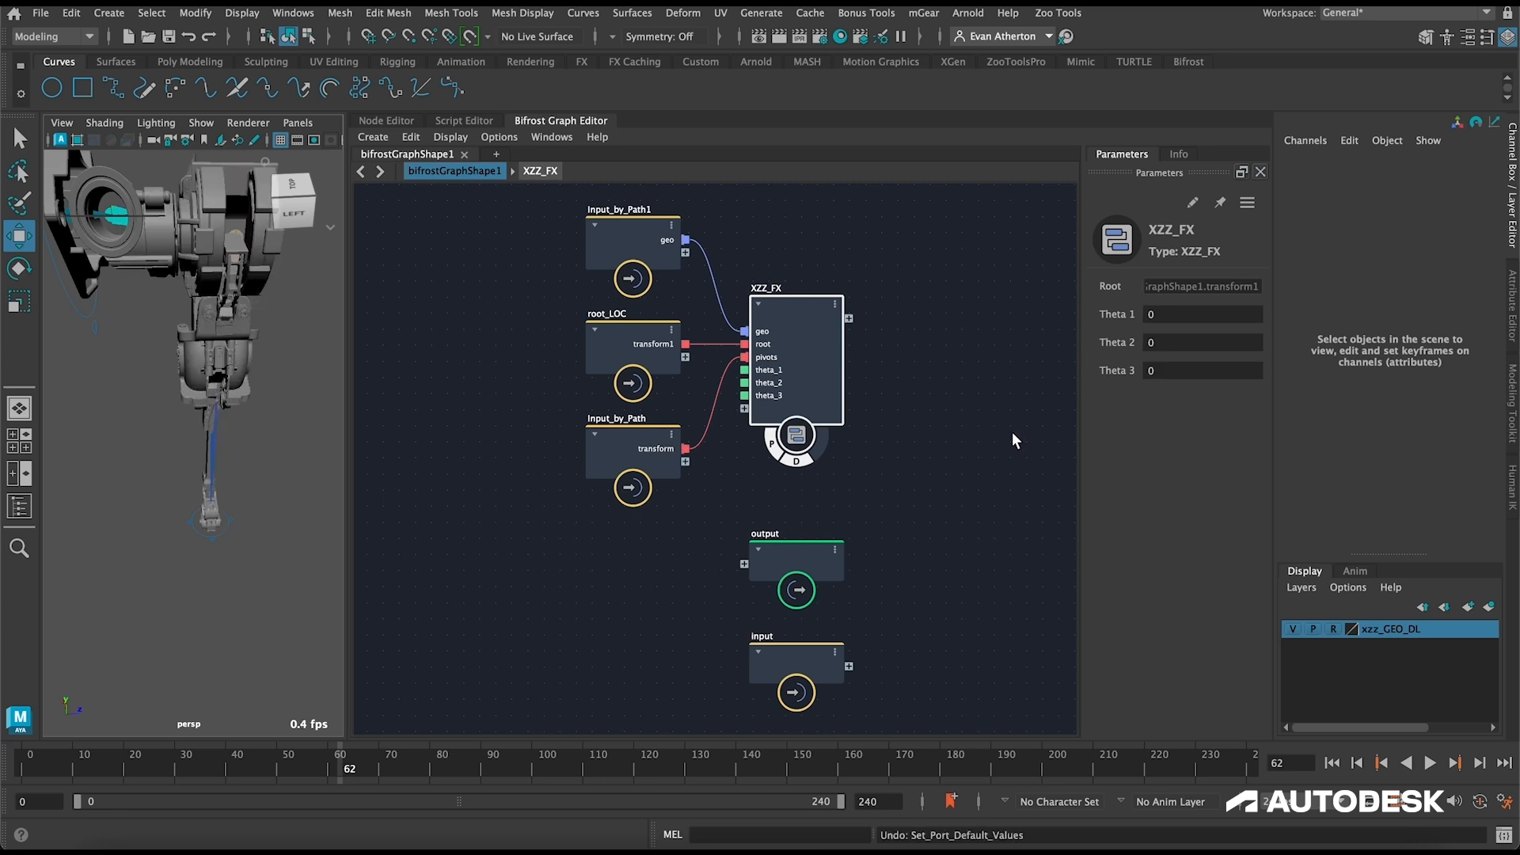
left_click(890, 430)
scroll(906, 424, "down", 2)
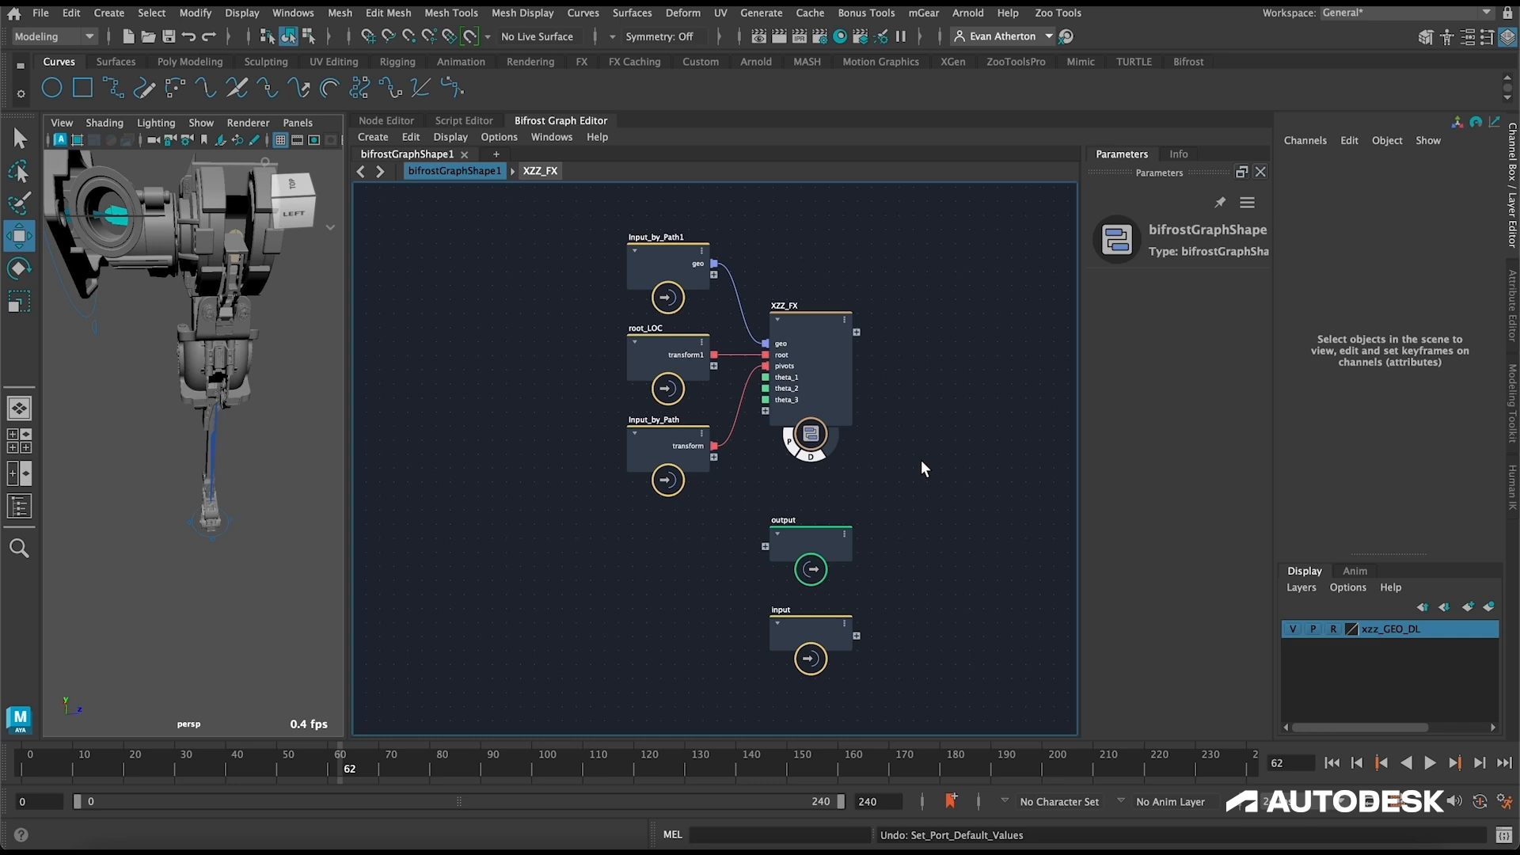
left_click_drag(254, 492, 217, 492, "alt")
middle_click_drag(217, 492, 296, 543, "alt")
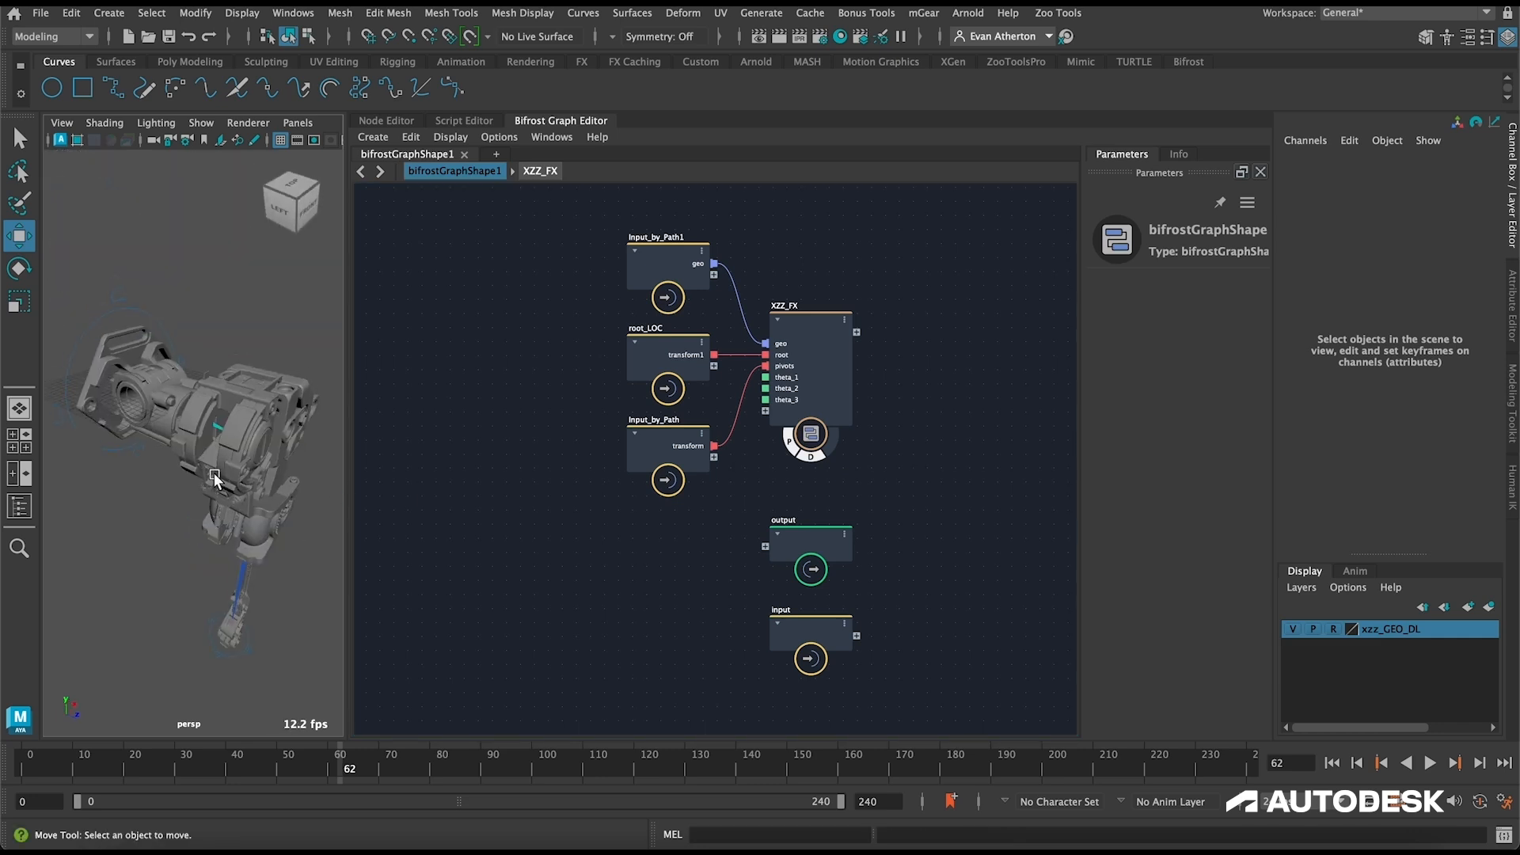
right_click_drag(297, 543, 262, 407, "alt")
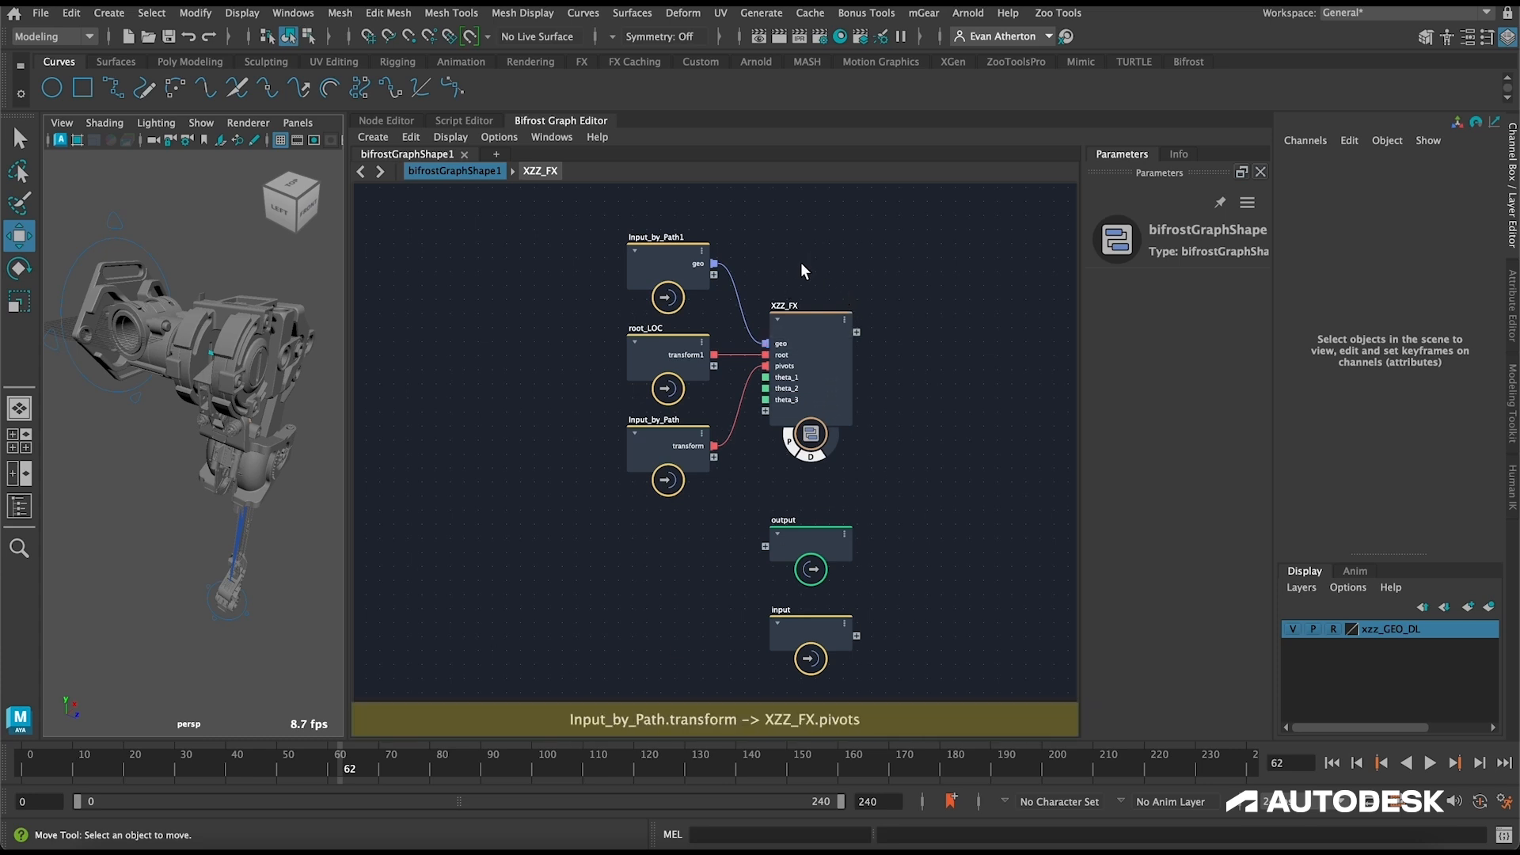
Step: Expose solve_fk's transforms port as an output of XZZ_FX, move the output node closer, and return to the top-level graph
double_click(820, 318)
left_click_drag(853, 392, 962, 509)
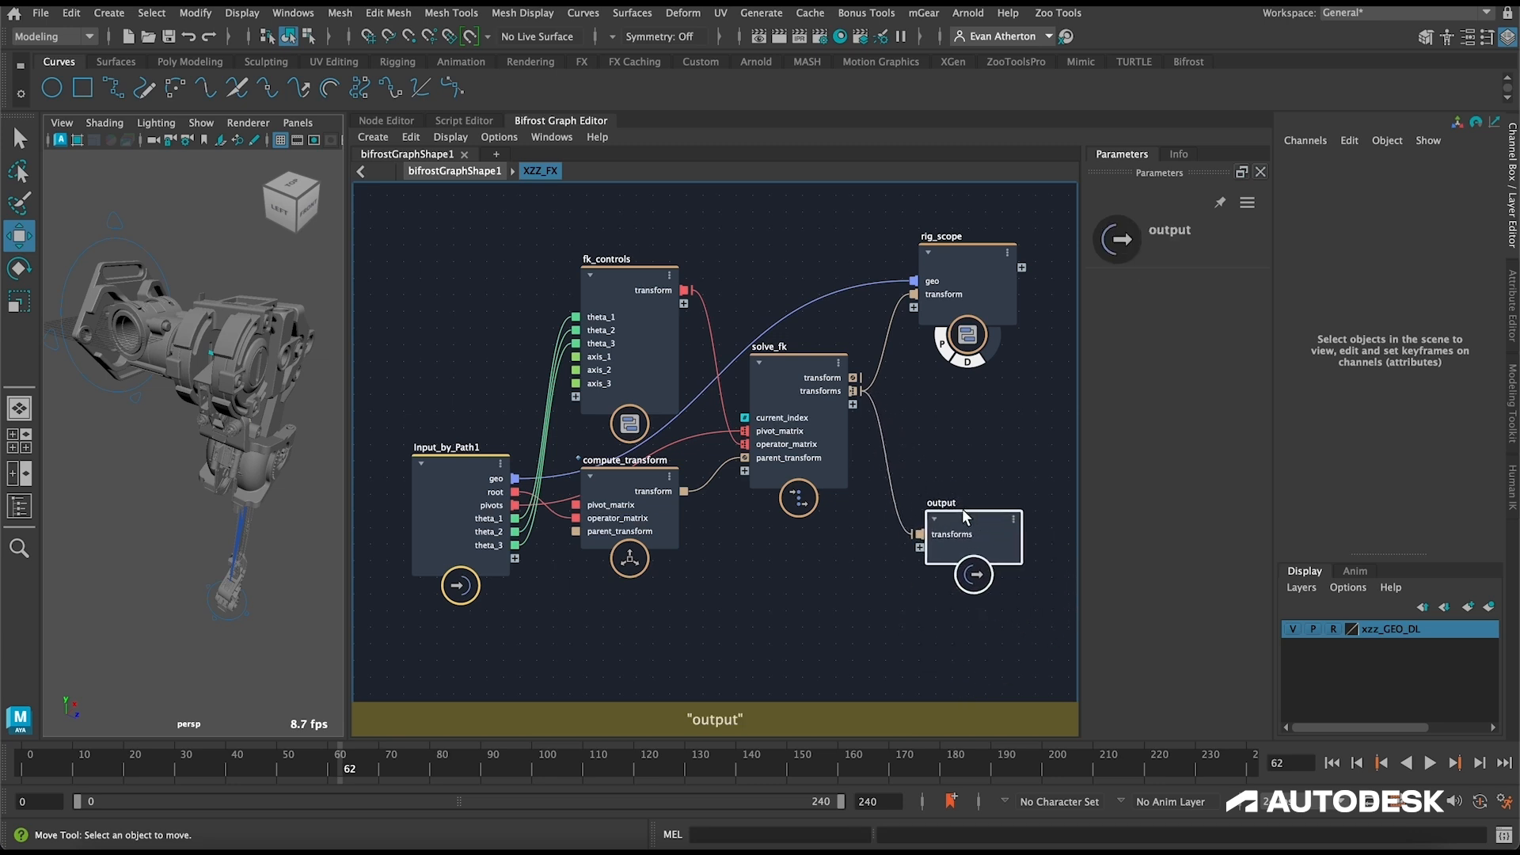
left_click(465, 169)
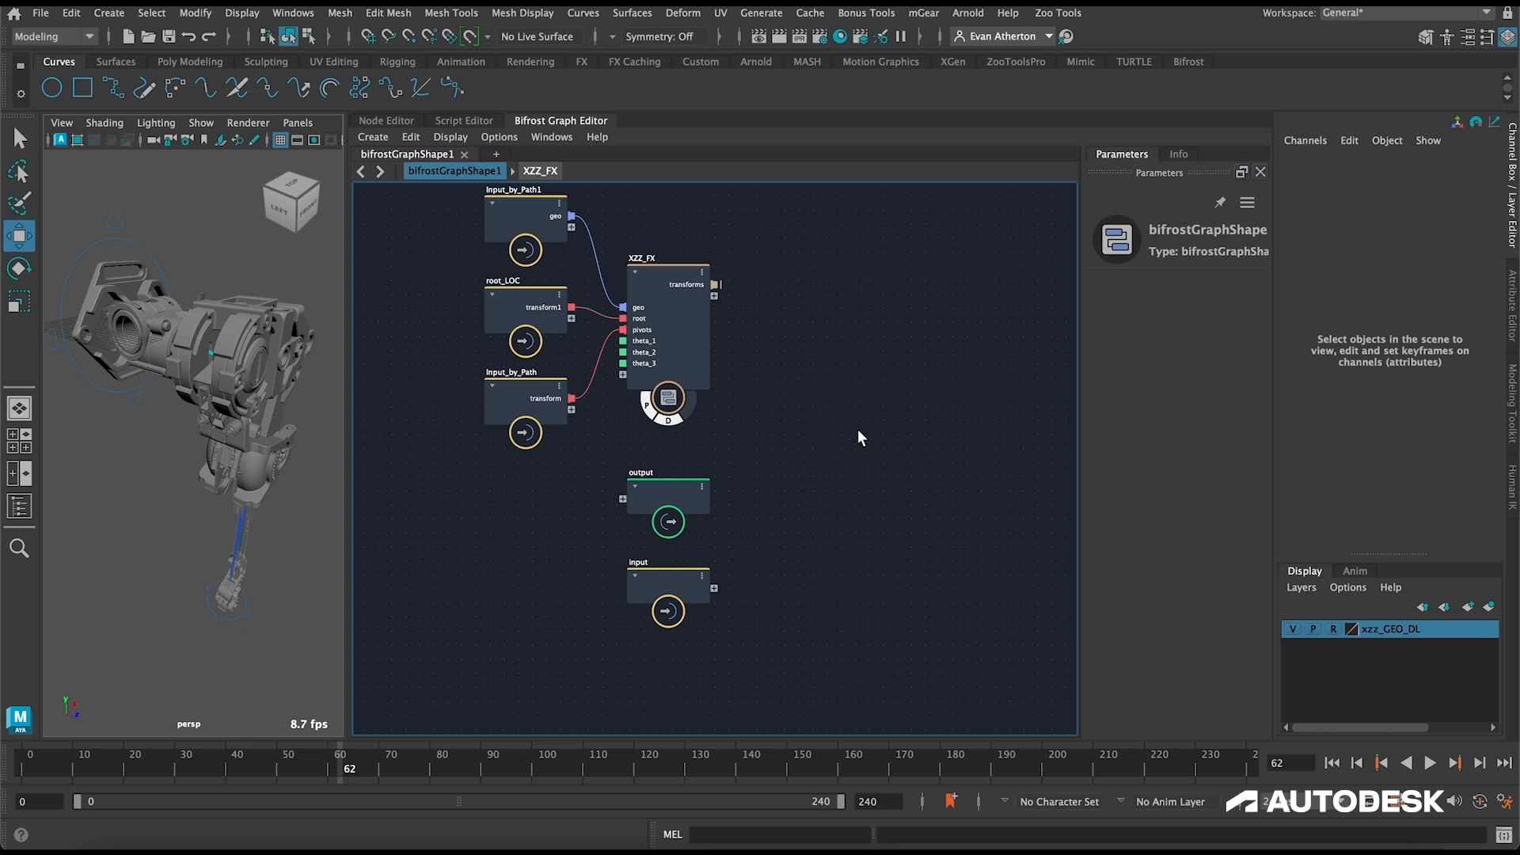
Step: Create an empty compound beside XZZ_FX and name it XZZ_R_generator_v1
key("ctrl+g")
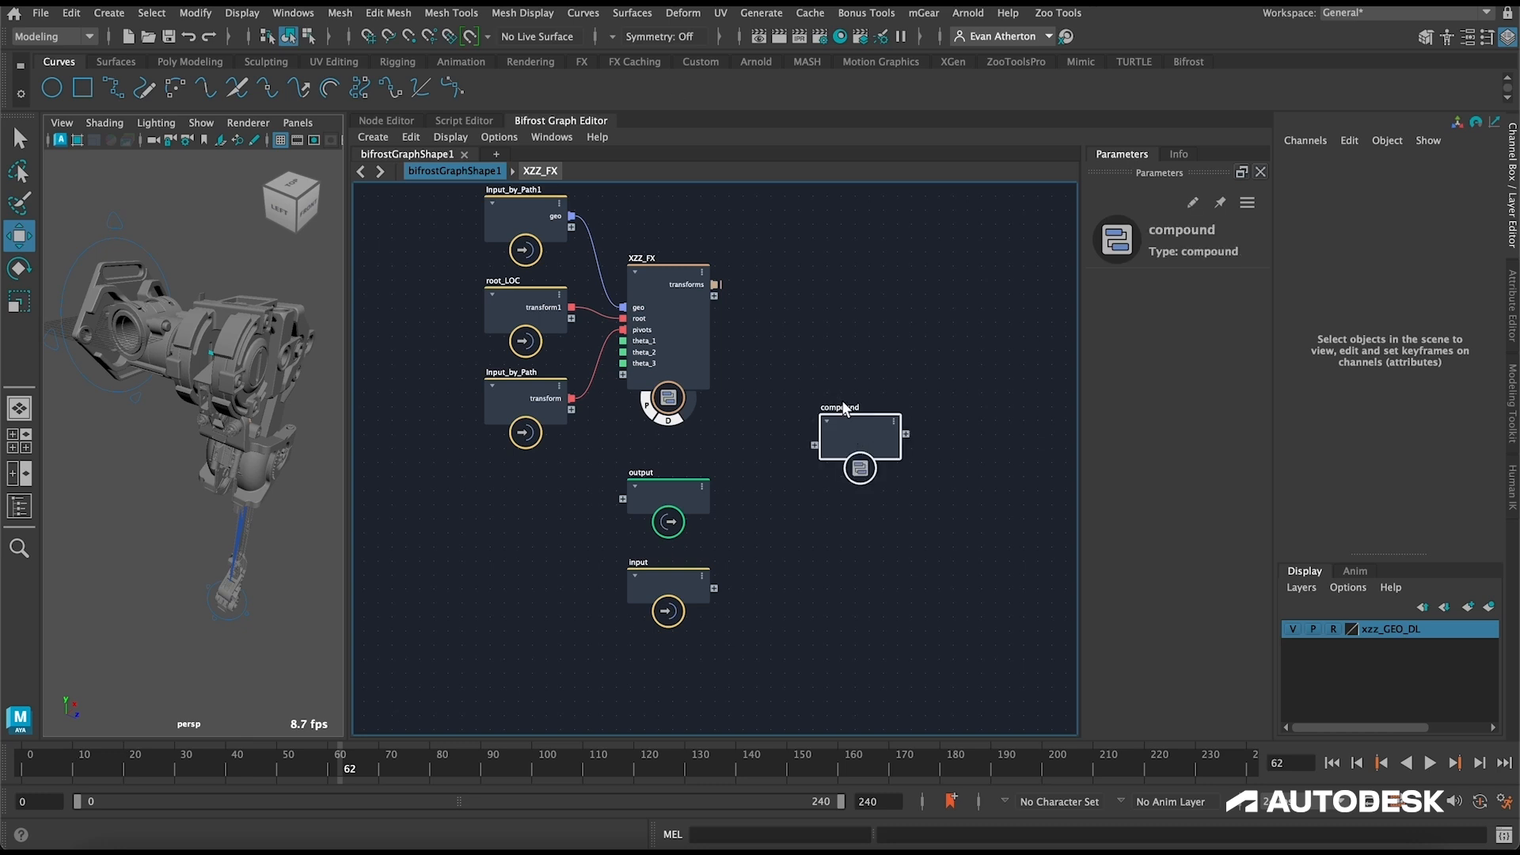
double_click(841, 407)
type("XZZ_R")
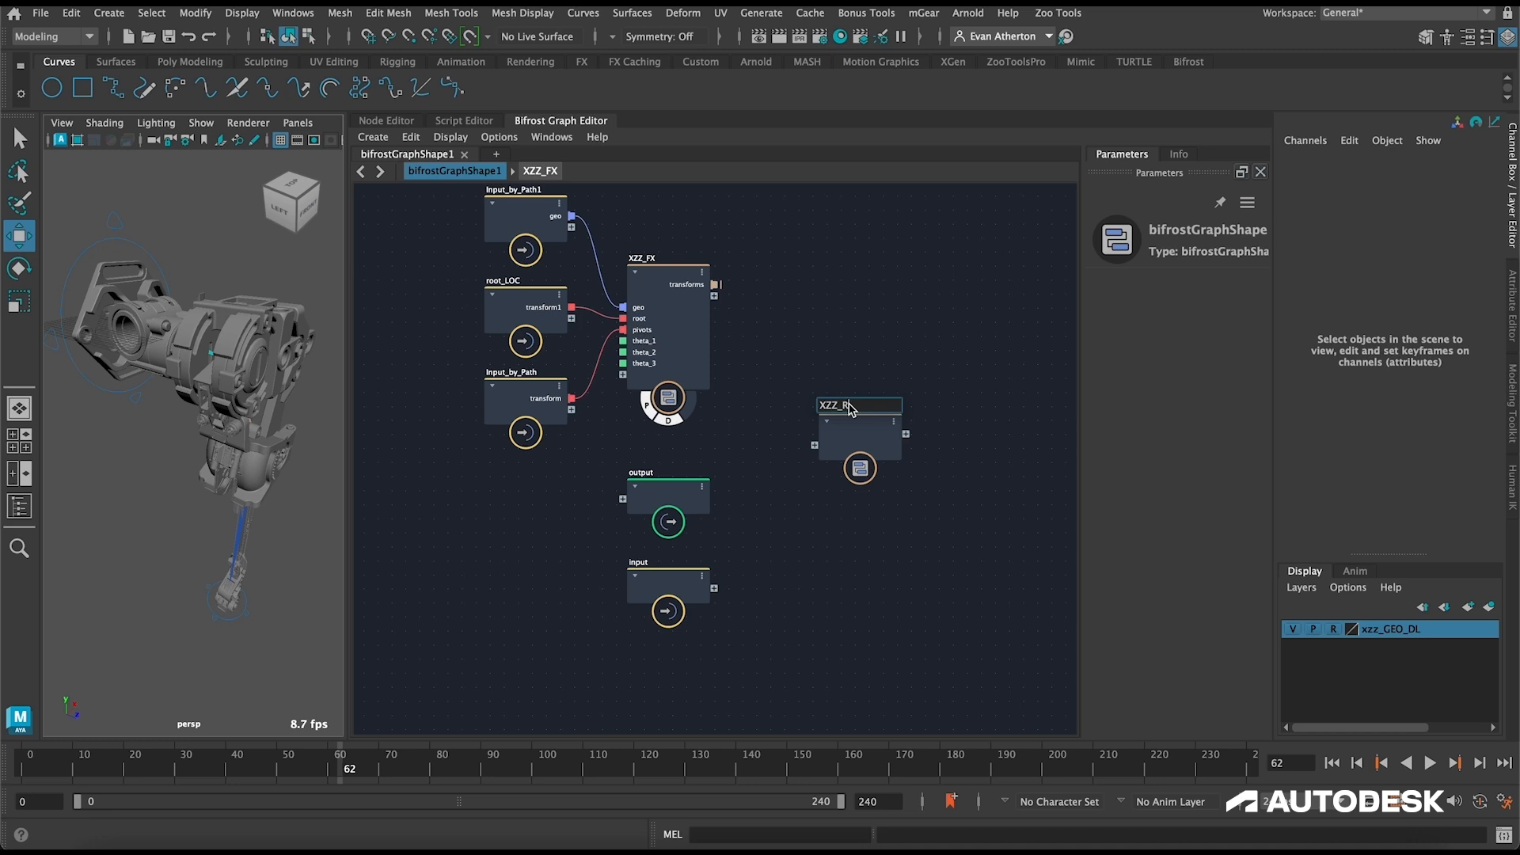
type("_generator_v1")
key("Return")
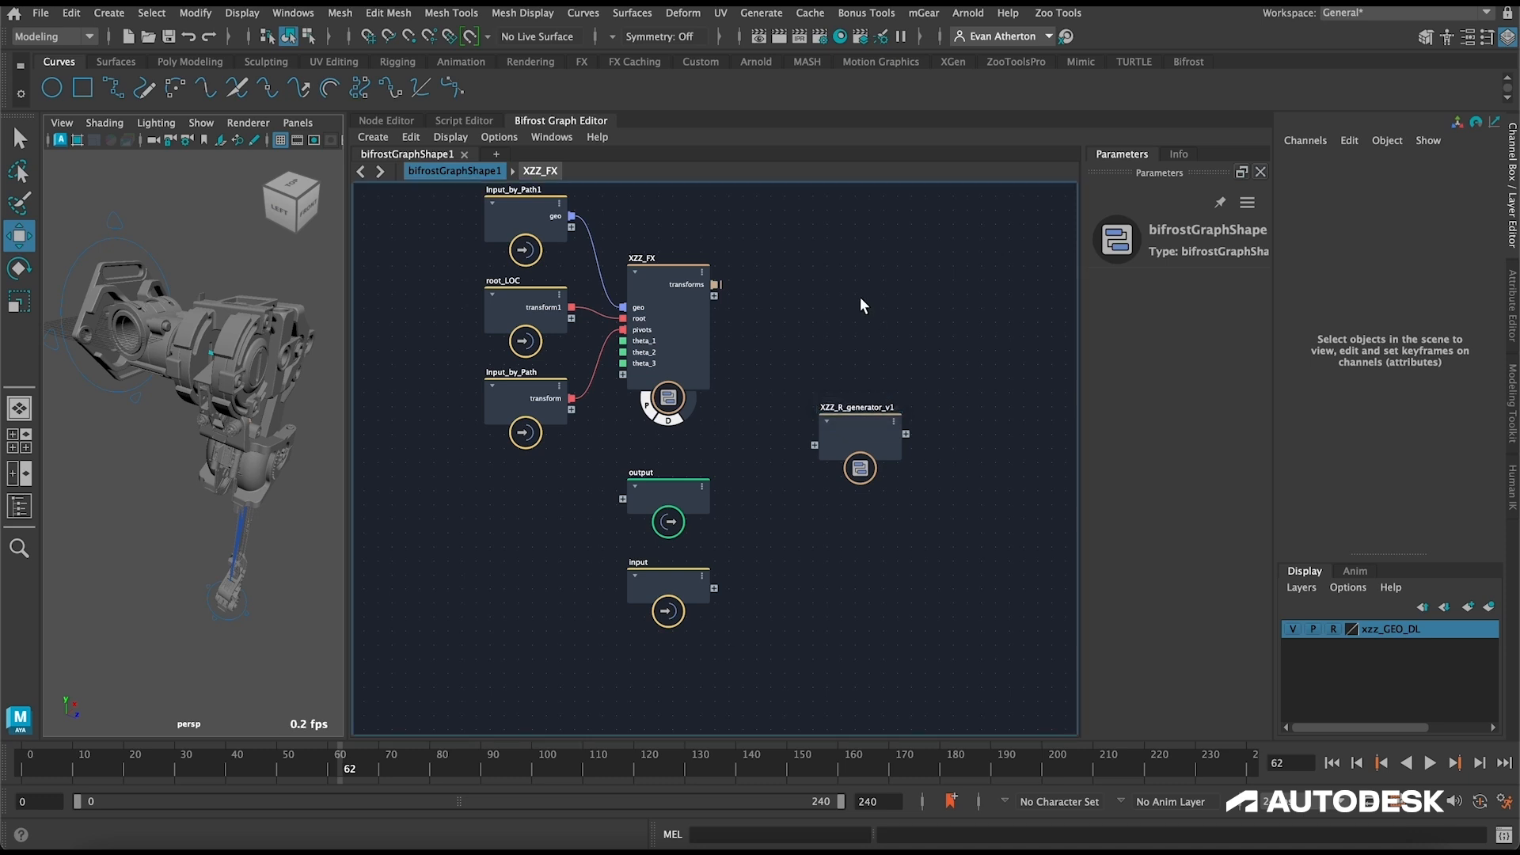
Step: Rename the Input_by_Path node pivots, and connect the transform outputs of pivots and root_LOC to new inputs on XZZ_R_generator_v1
scroll(835, 321, "up", 2)
middle_click_drag(829, 320, 866, 360, "alt")
scroll(825, 296, "down", 2)
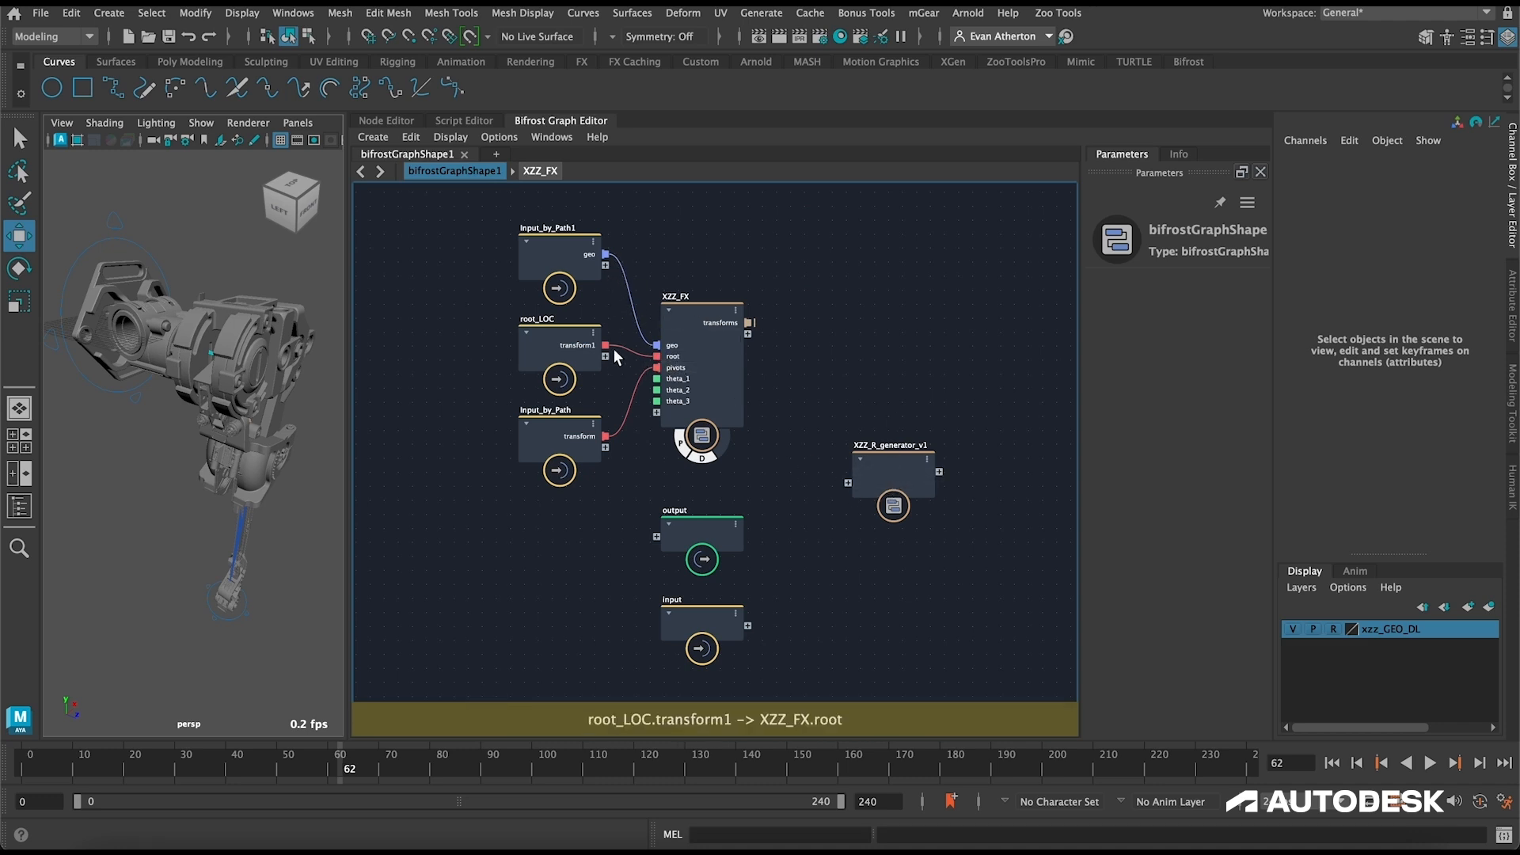
double_click(560, 412)
type("pl")
key("Return")
left_click_drag(605, 436, 847, 483)
left_click_drag(606, 345, 844, 493)
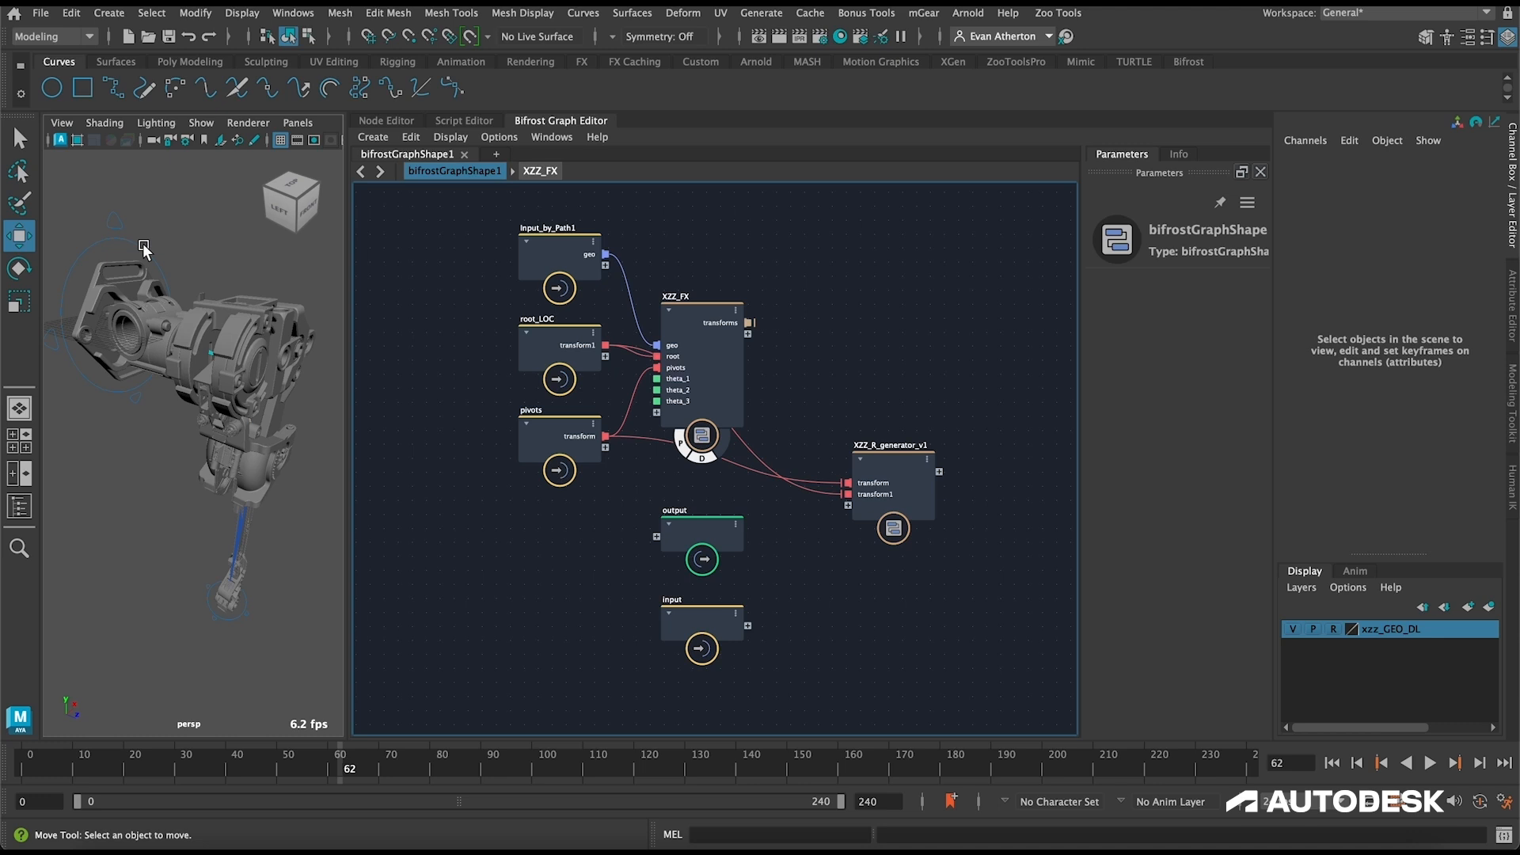
Step: Inspect the leg's root_CTRL and ik_CTRL controls, leaving ik_CTRL at the foot selected
mouse_move(131, 242)
left_mouse_down("alt")
mouse_move(177, 250)
mouse_move(156, 263)
mouse_move(179, 253)
mouse_move(141, 265)
left_mouse_up("alt")
left_click(178, 250)
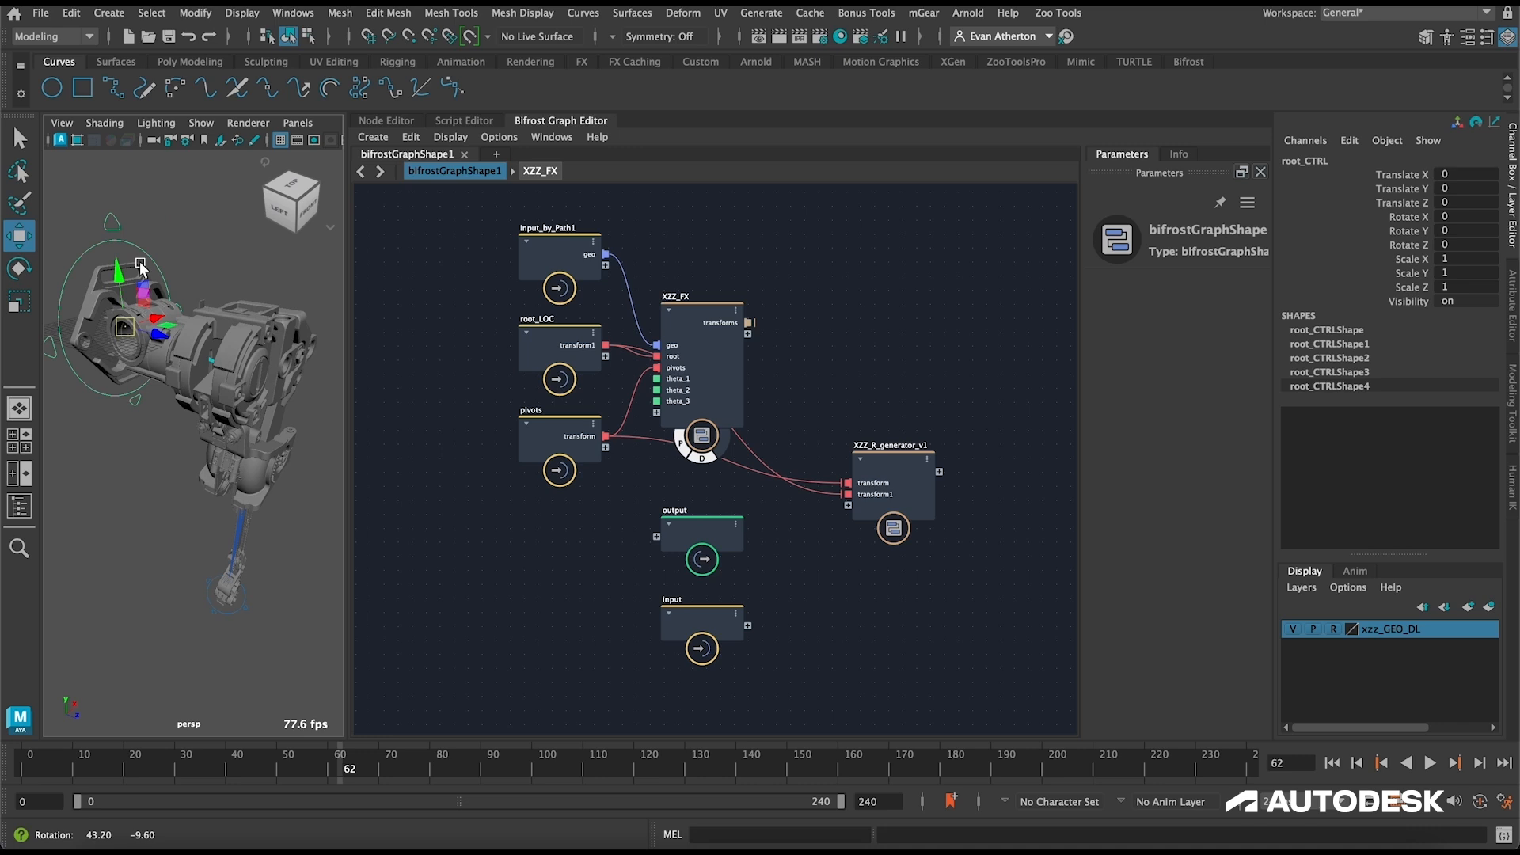
scroll(232, 560, "down", 5)
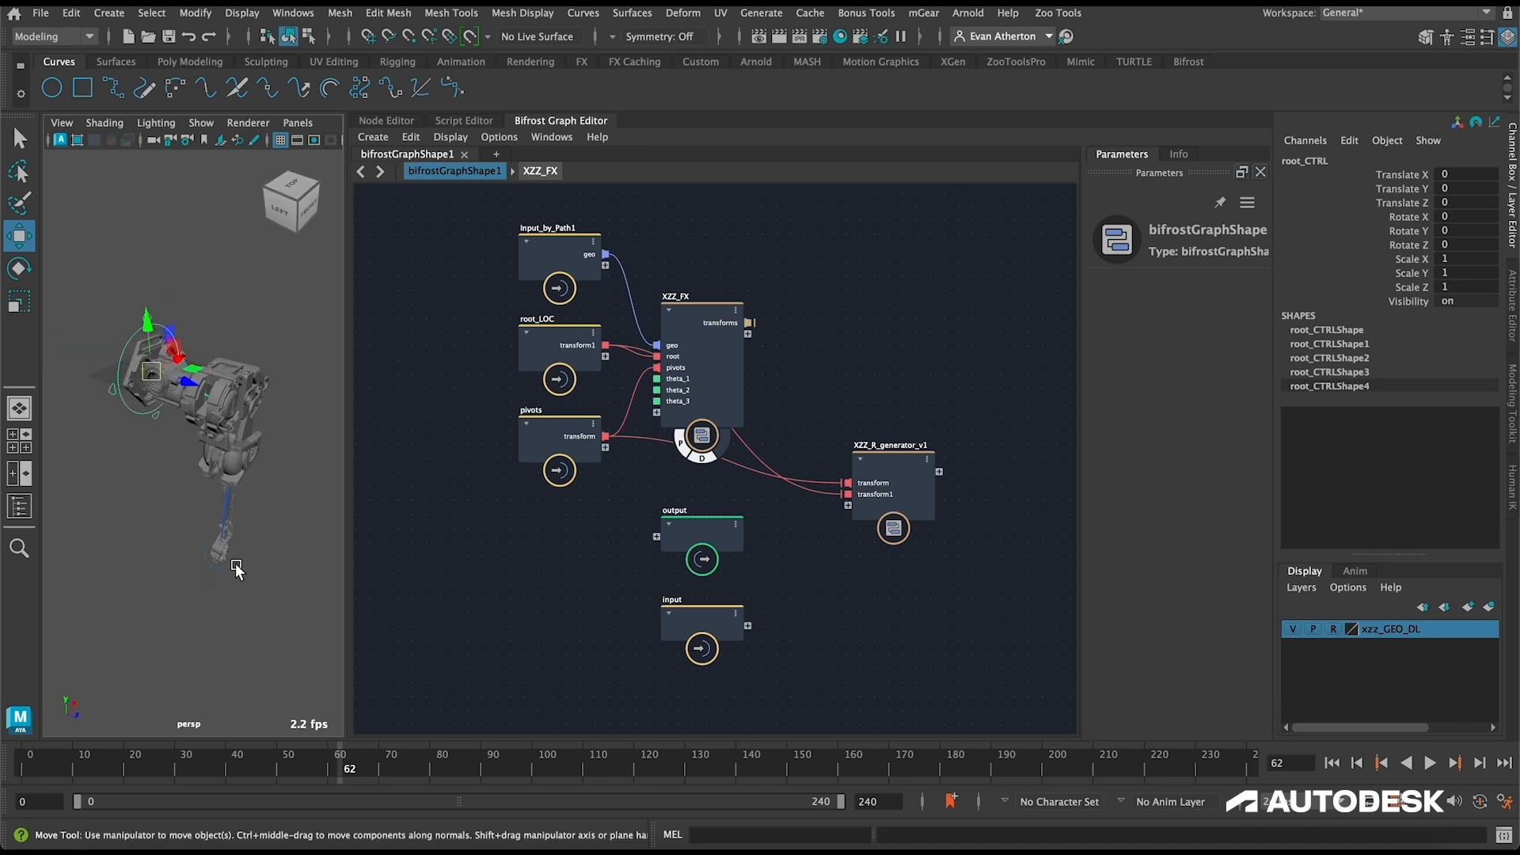
left_click(235, 565)
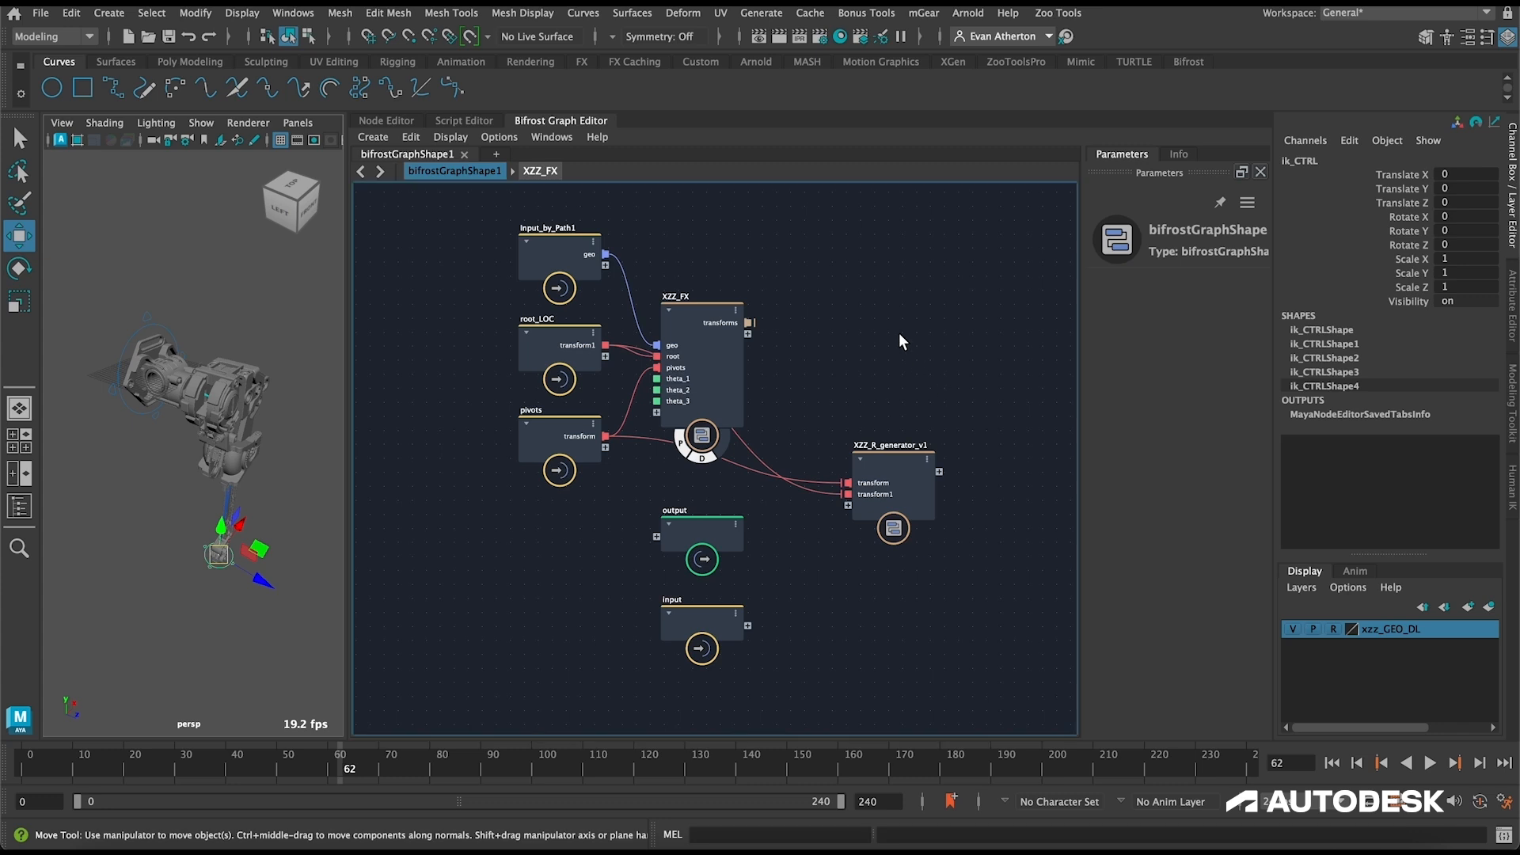
Step: Rename the two input ports of XZZ_R_generator_v1 to pivots and root
right_click(890, 495)
left_click(920, 499)
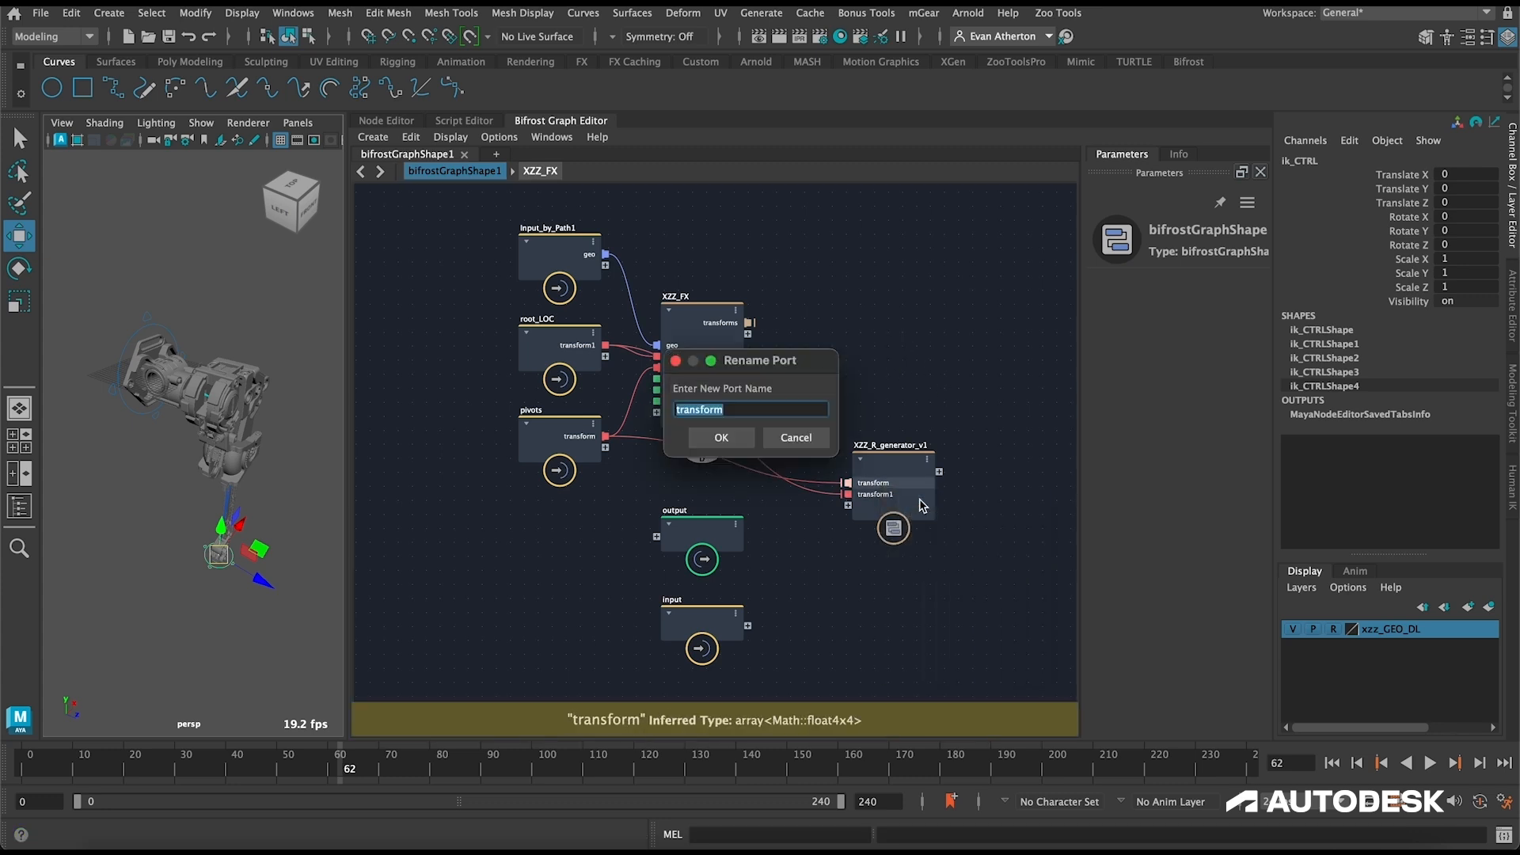
type("pivots")
key("Return")
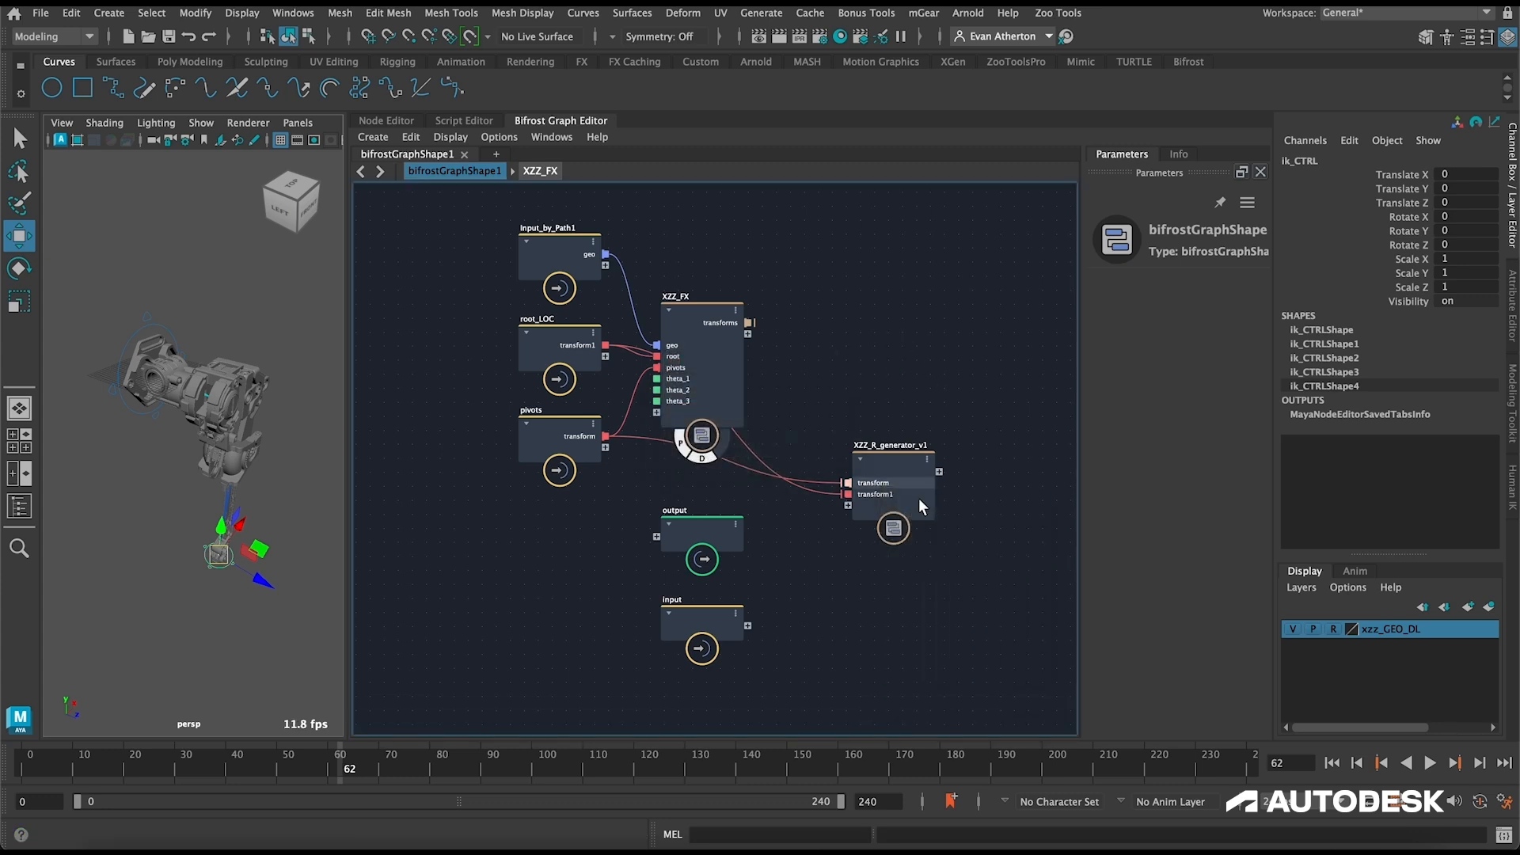
right_click(896, 494)
left_click(922, 502)
type("root")
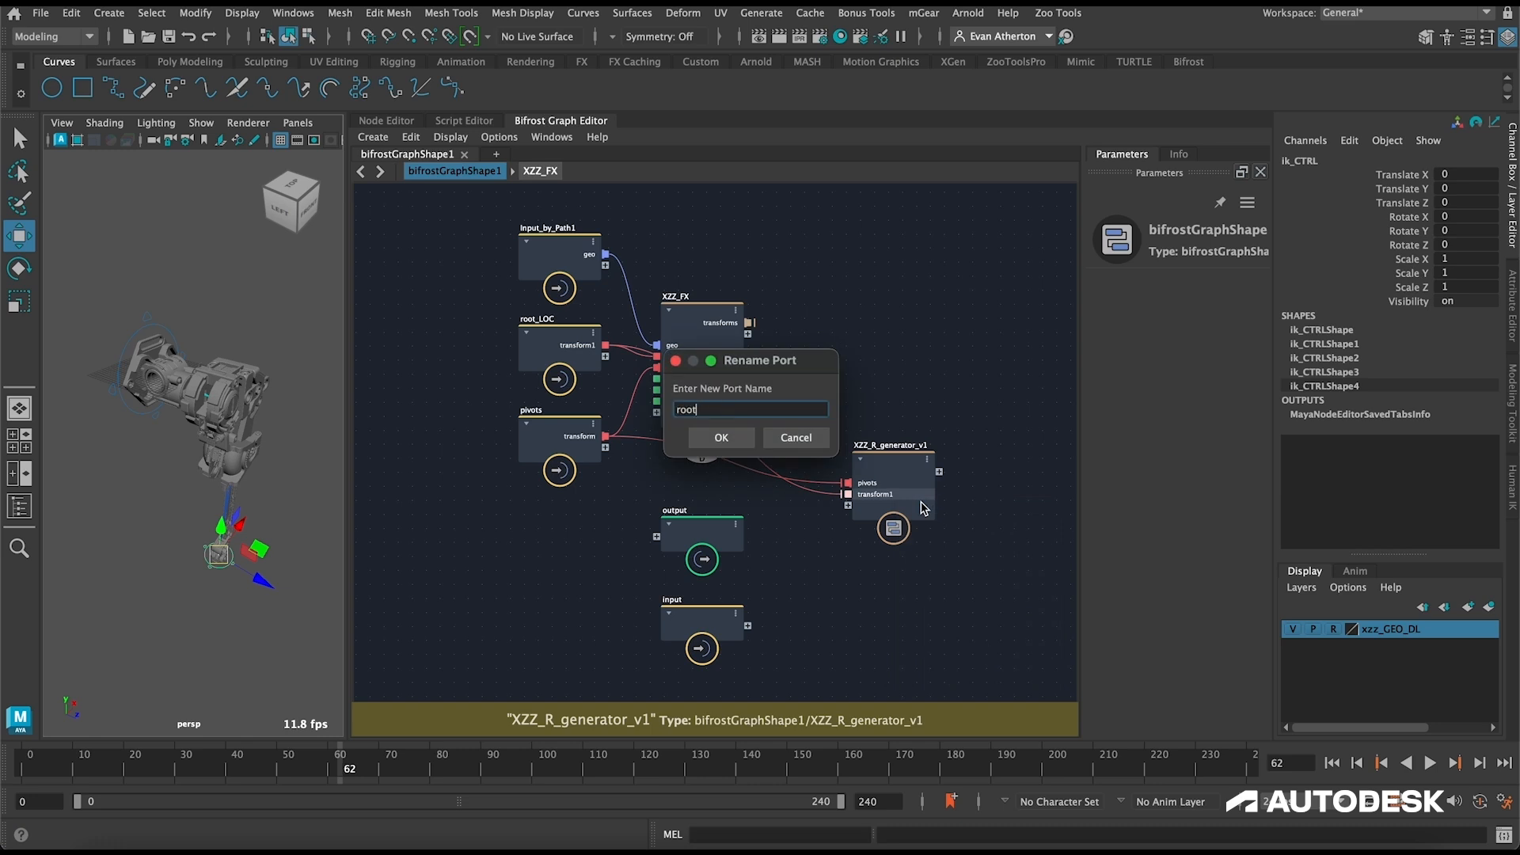
key("Return")
Step: Open the XZZ_R_generator_v1 compound, enlarge the graph area, and move the output node farther from the input node
double_click(896, 458)
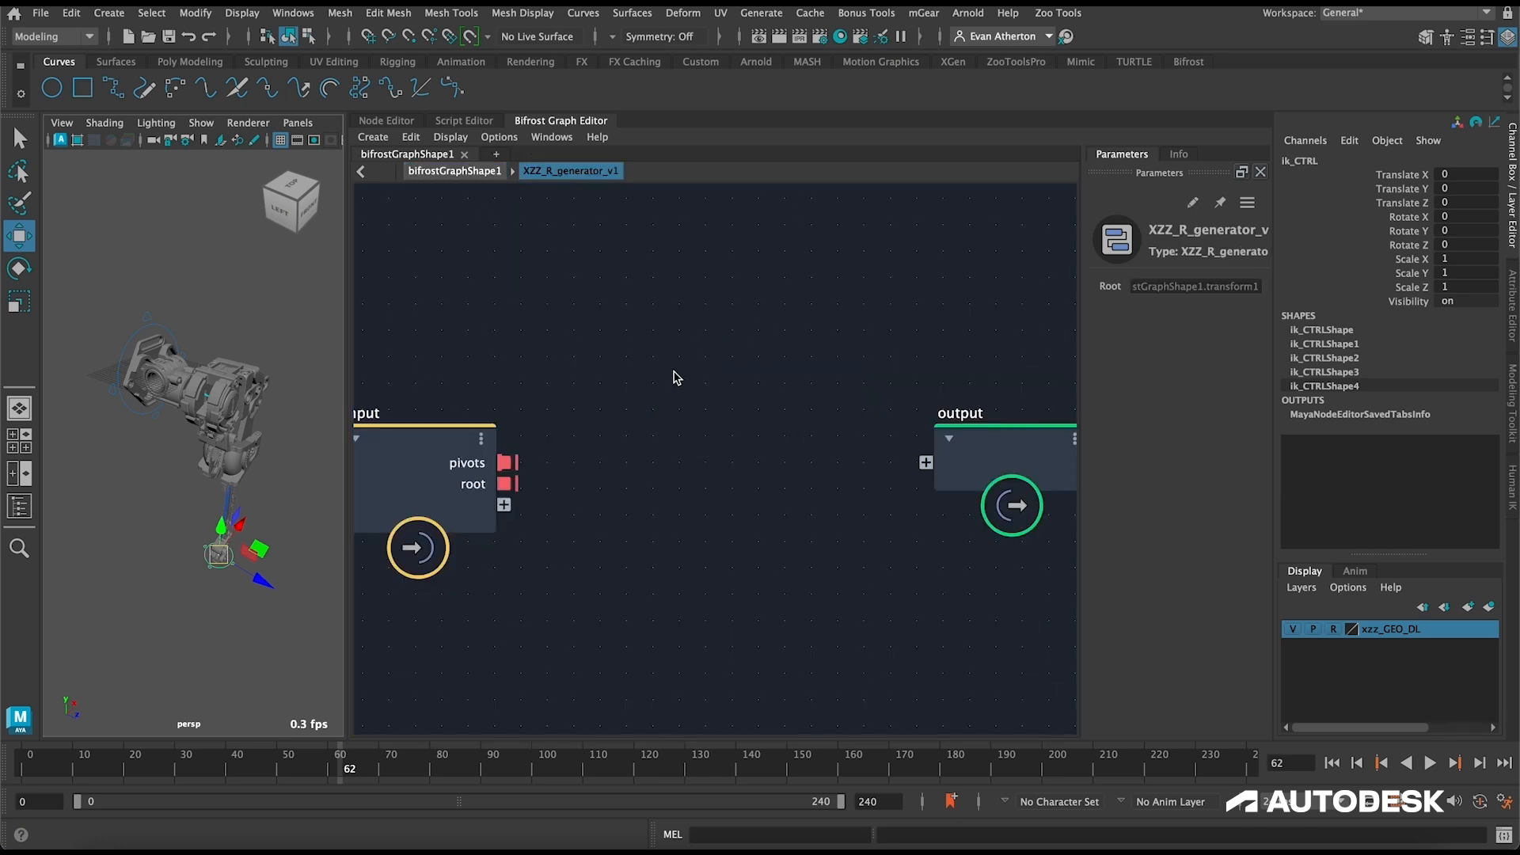
middle_click_drag(701, 445, 713, 400, "alt")
right_click_drag(713, 399, 625, 403, "alt")
left_click(1513, 195)
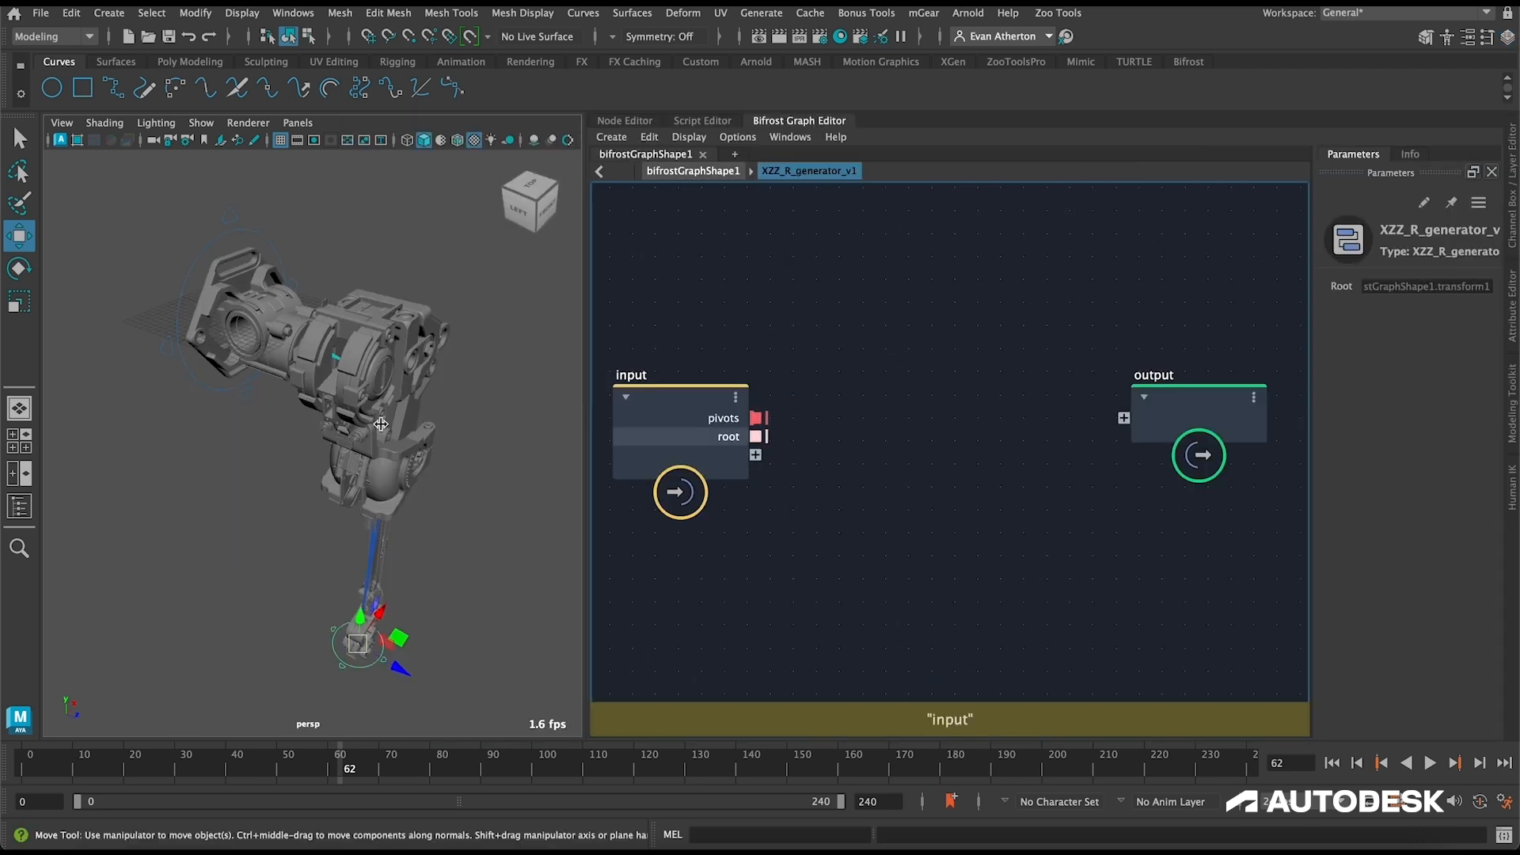
left_click_drag(589, 475, 274, 475)
left_click_drag(811, 395, 1253, 409)
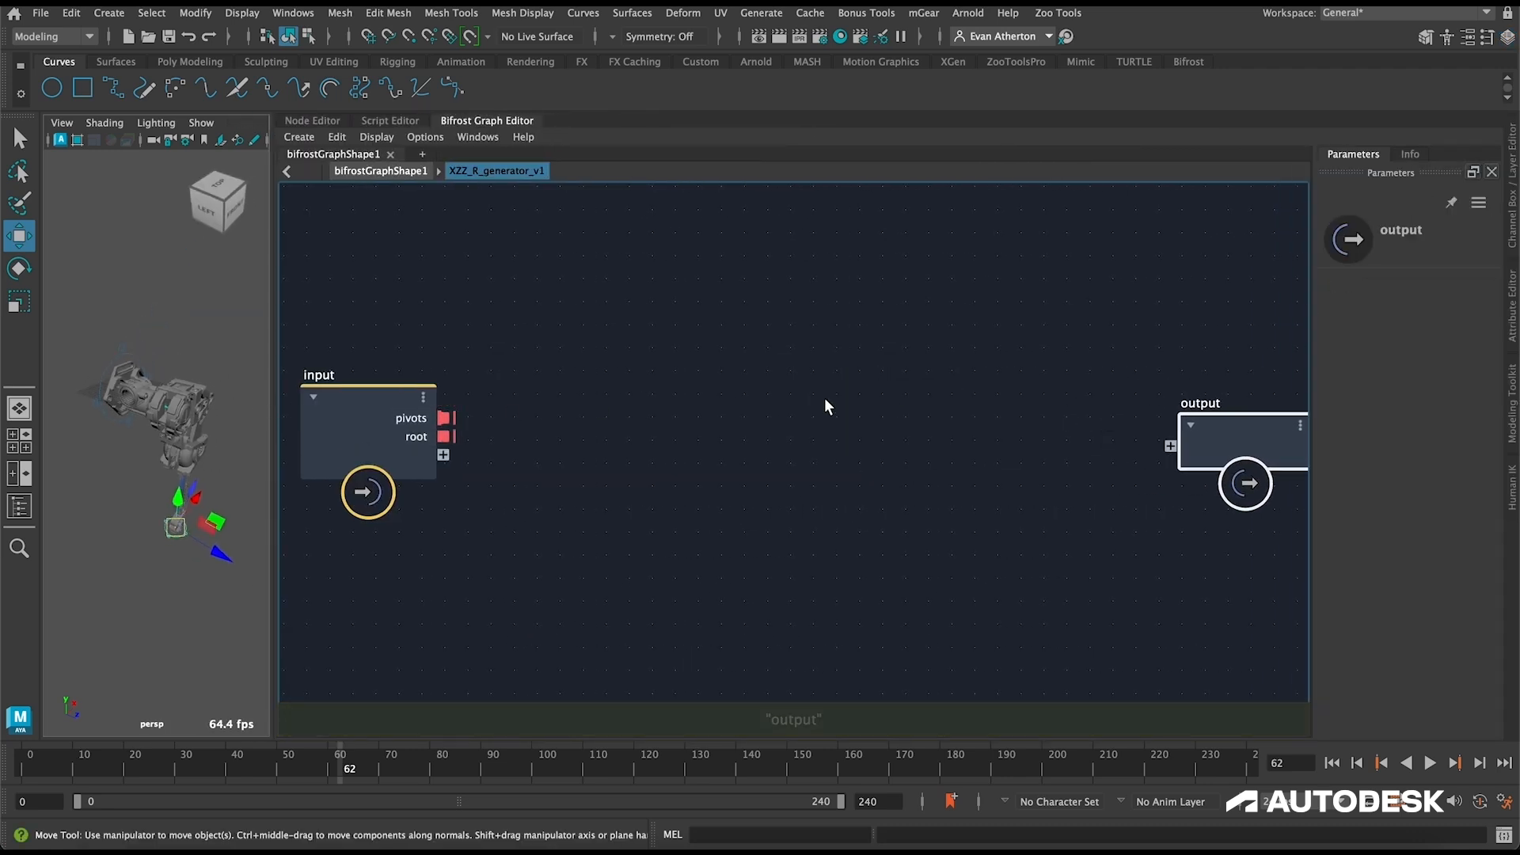
Step: Create an empty compound named generate_random_angles inside XZZ_R_generator_v1, open it, and move its output node farther out
left_click(895, 410)
key("ctrl+g")
double_click(691, 385)
type("generate_random_angles")
key("Return")
double_click(697, 433)
left_click_drag(1088, 410, 1216, 405)
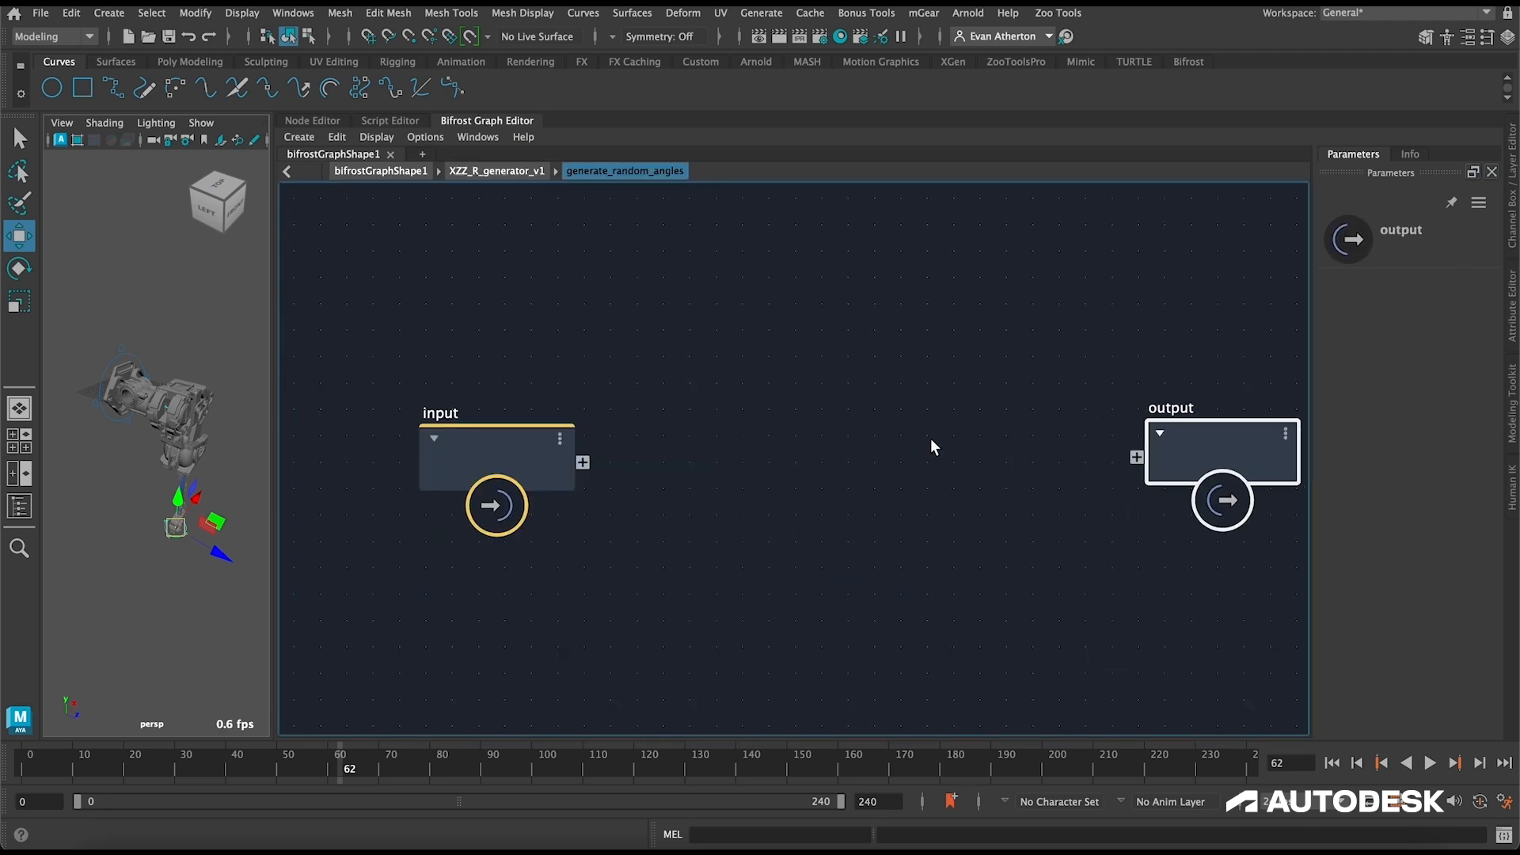
Step: Spread the input and output nodes farther apart and create an empty compound named random_value_in_range between them
left_click_drag(504, 444, 449, 435)
left_click_drag(1219, 447, 1290, 441)
left_click(981, 441)
key("Tab")
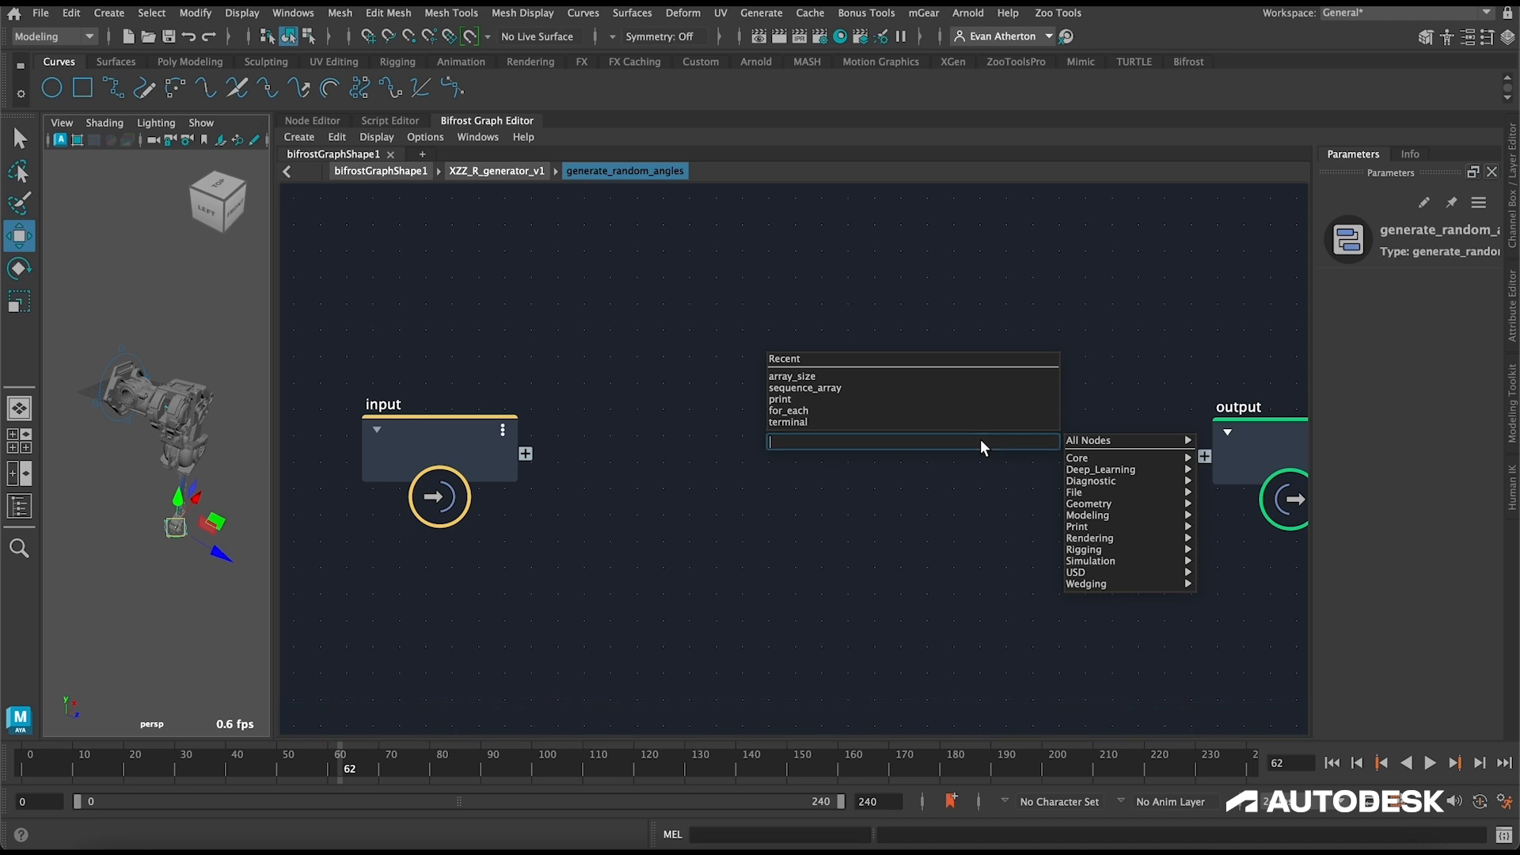
key("Escape")
key("ctrl+g")
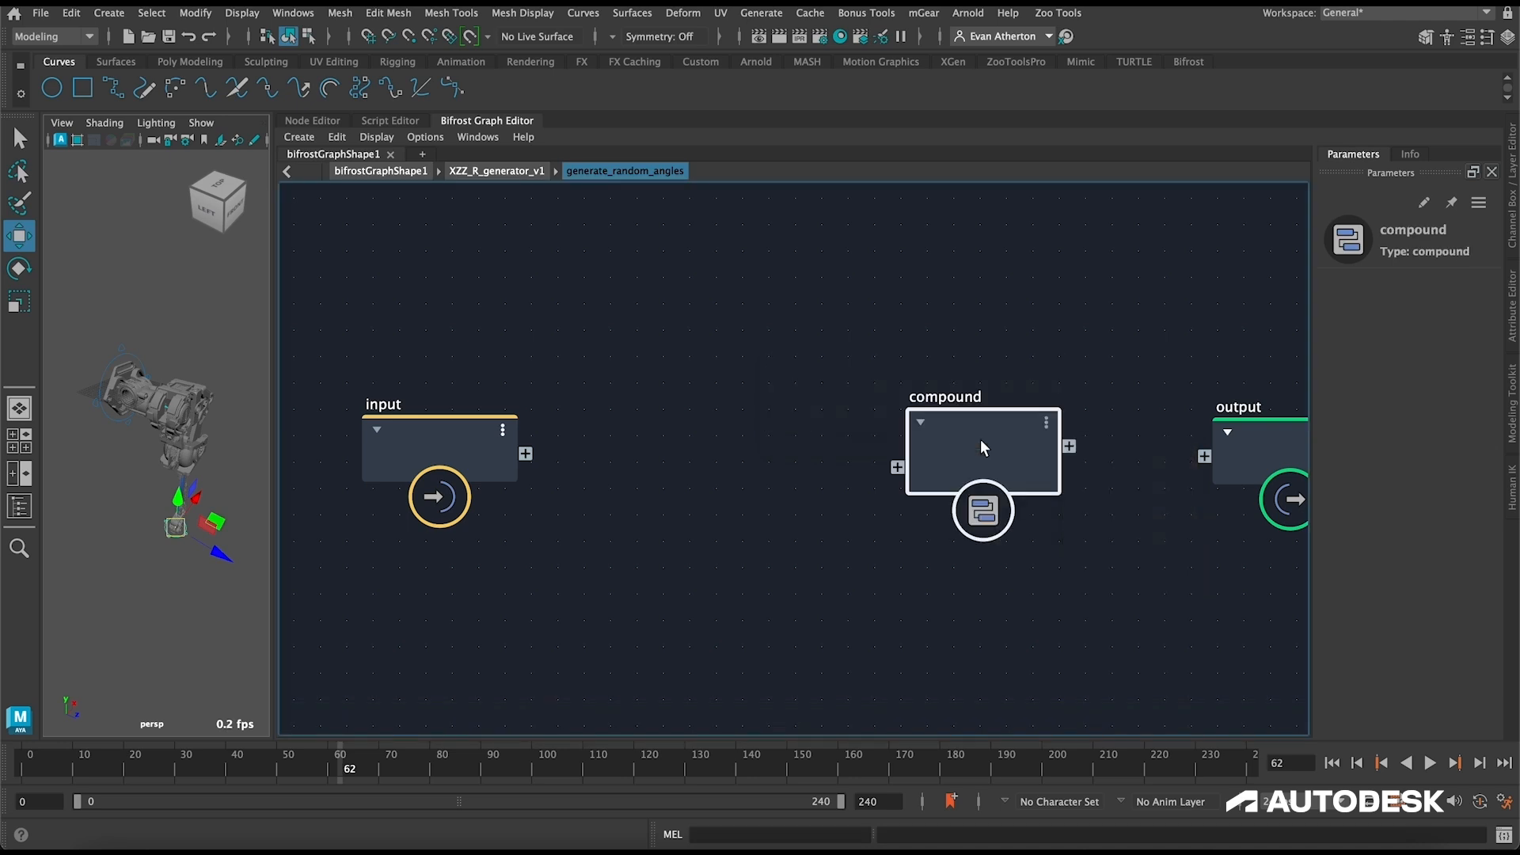
double_click(950, 398)
type("random_value_in_range")
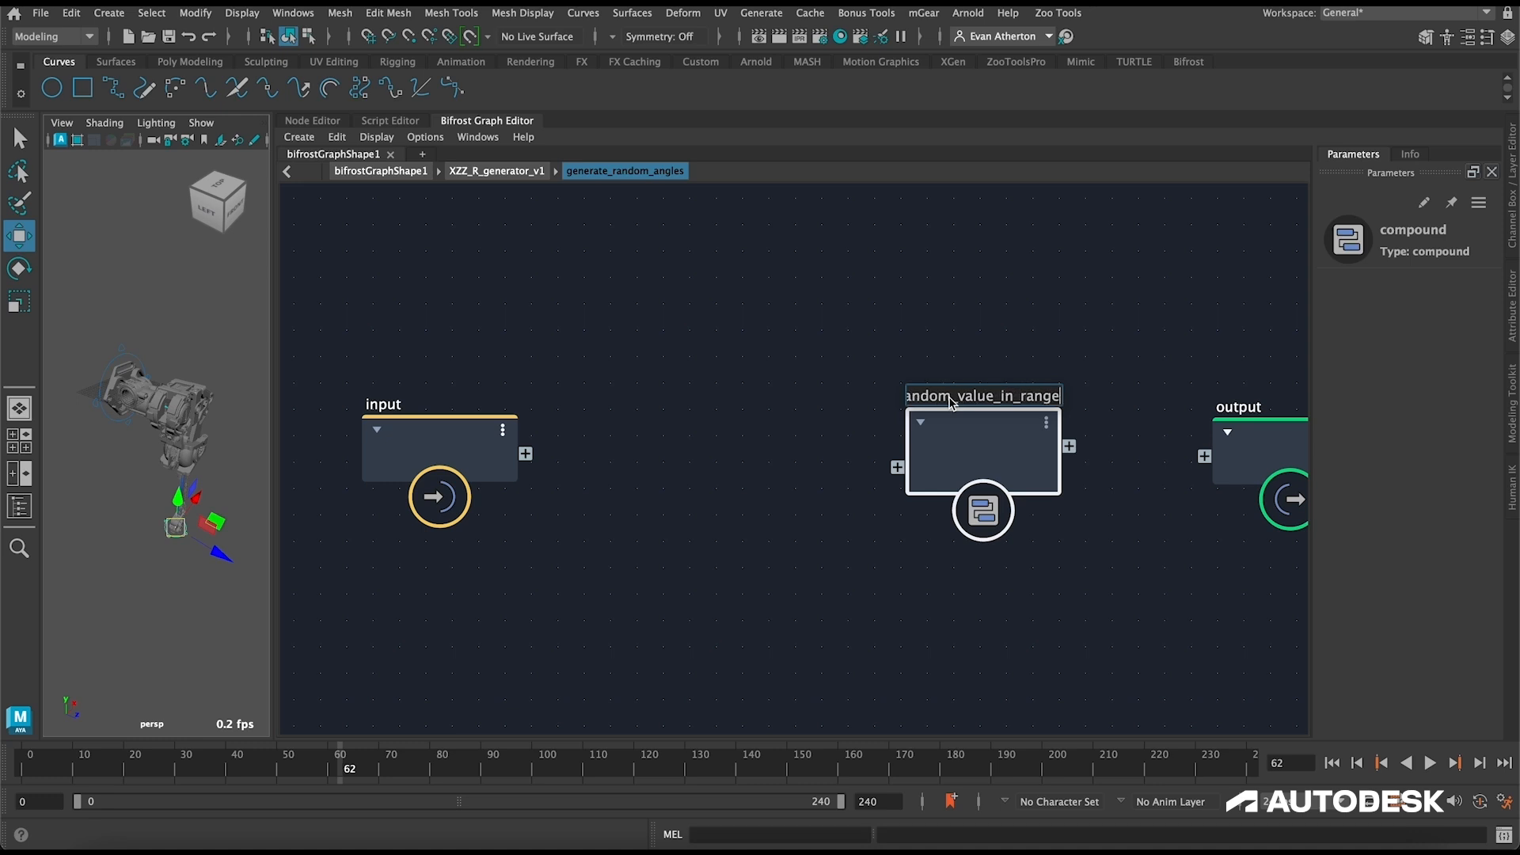
key("Return")
Step: Inside random_value_in_range, add a random_value_array node and expose its size and seed ports as compound inputs
double_click(923, 415)
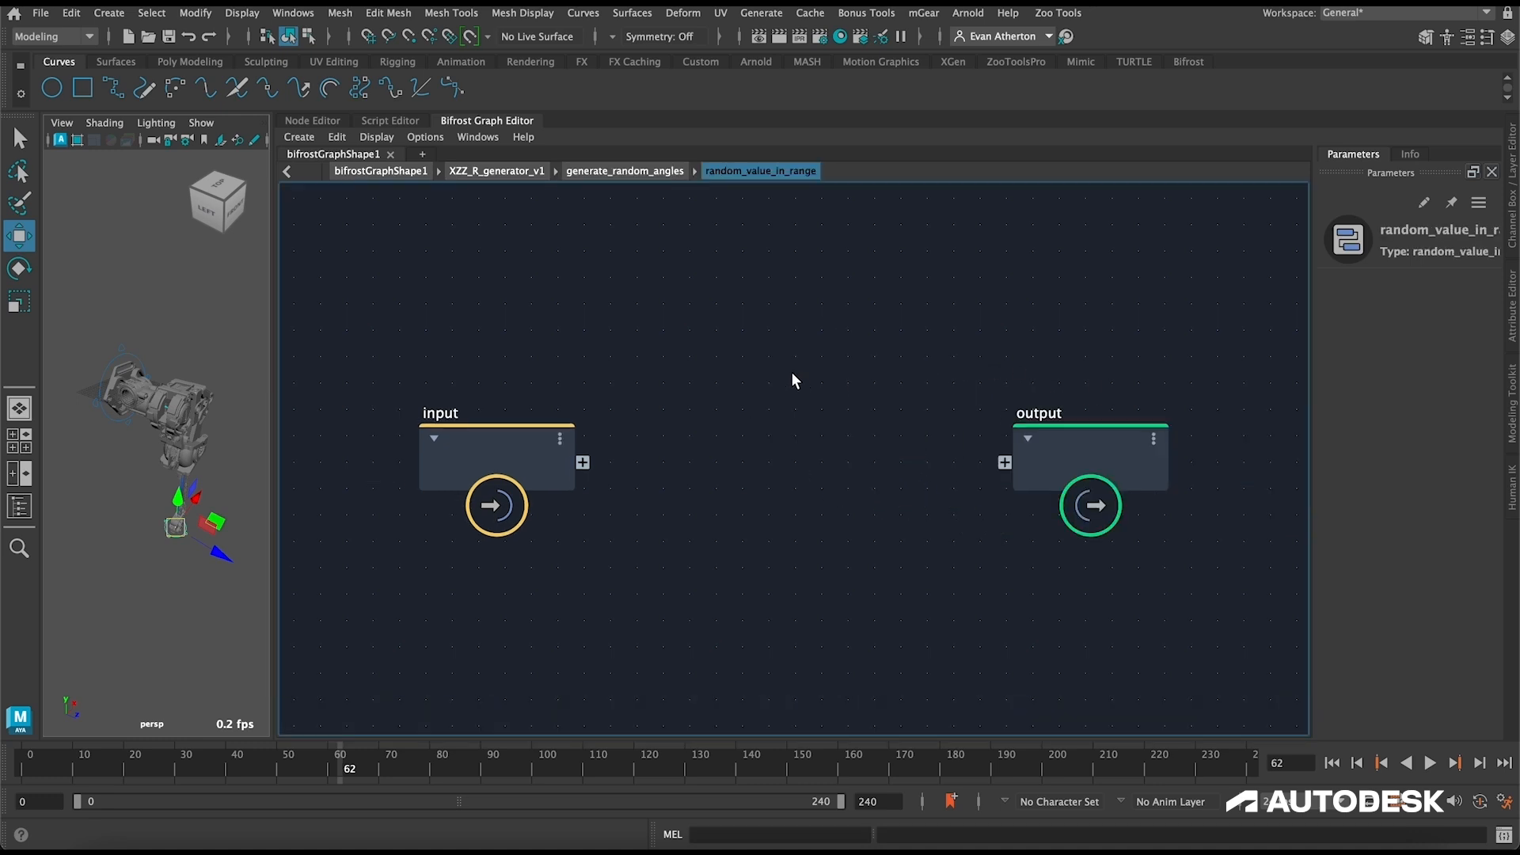
key("Tab")
type("random_ar")
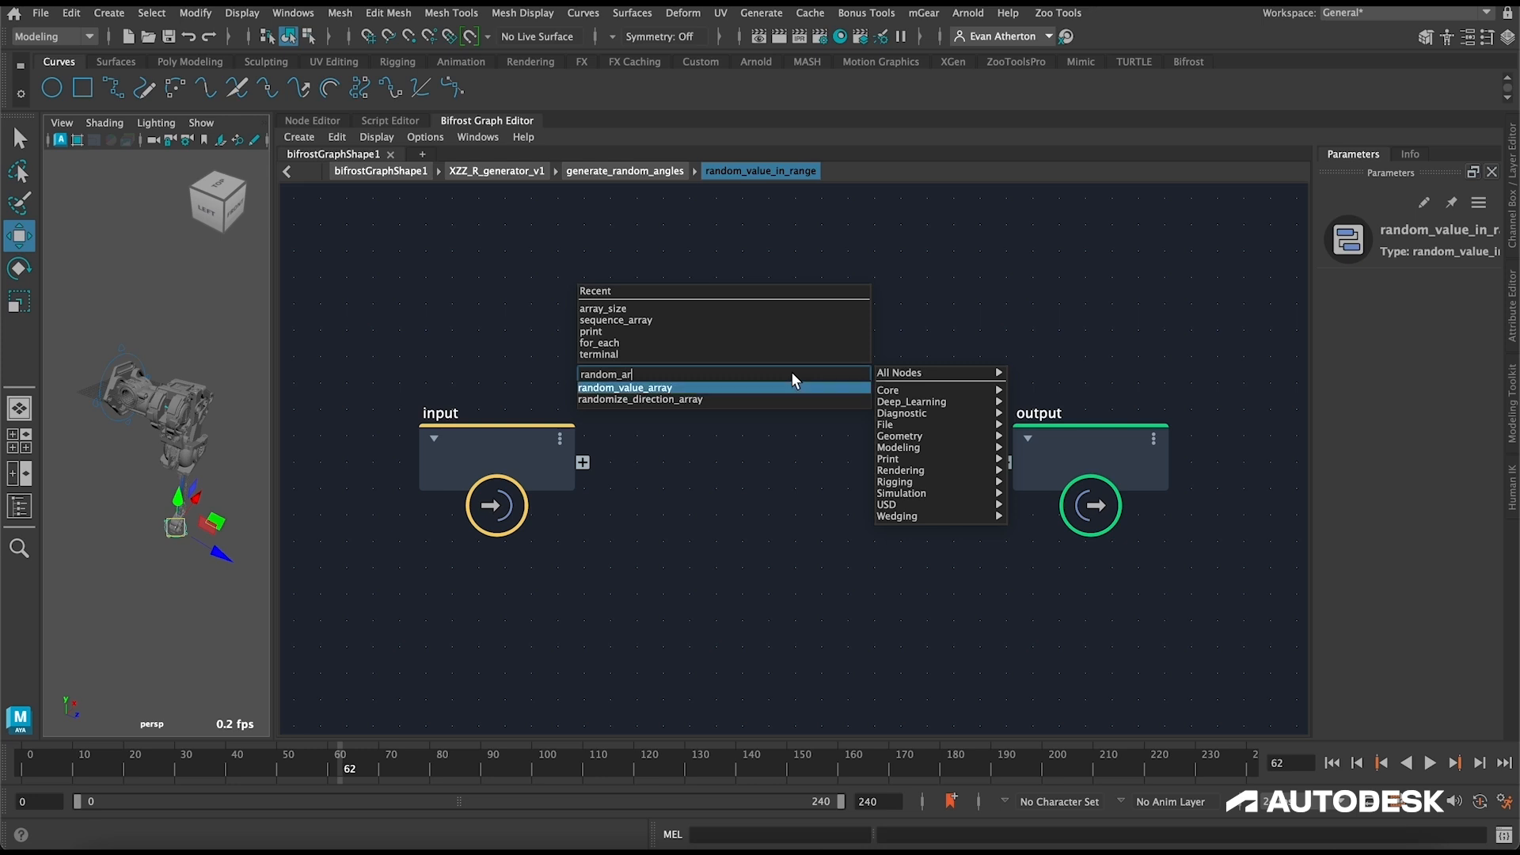
key("Return")
left_click_drag(728, 460, 585, 462)
left_click_drag(600, 484, 584, 483)
left_click_drag(502, 445, 477, 440)
left_click_drag(1077, 445, 1281, 425)
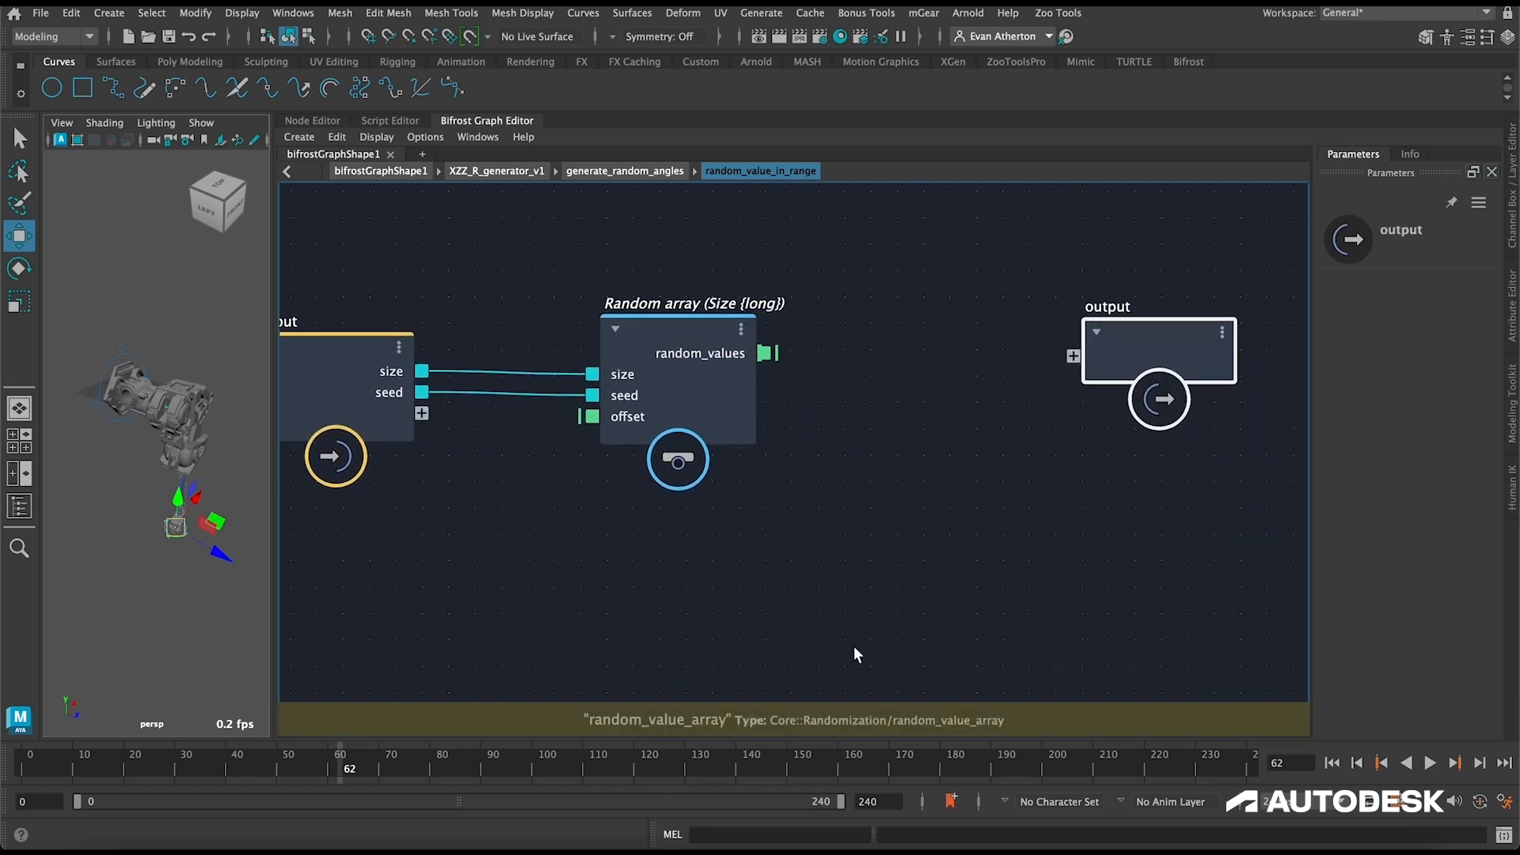
Step: Add a multiply node between the random array and the output node, and connect random_values to it
left_click(847, 544)
key("Tab")
type("multi")
key("Down")
key("Return")
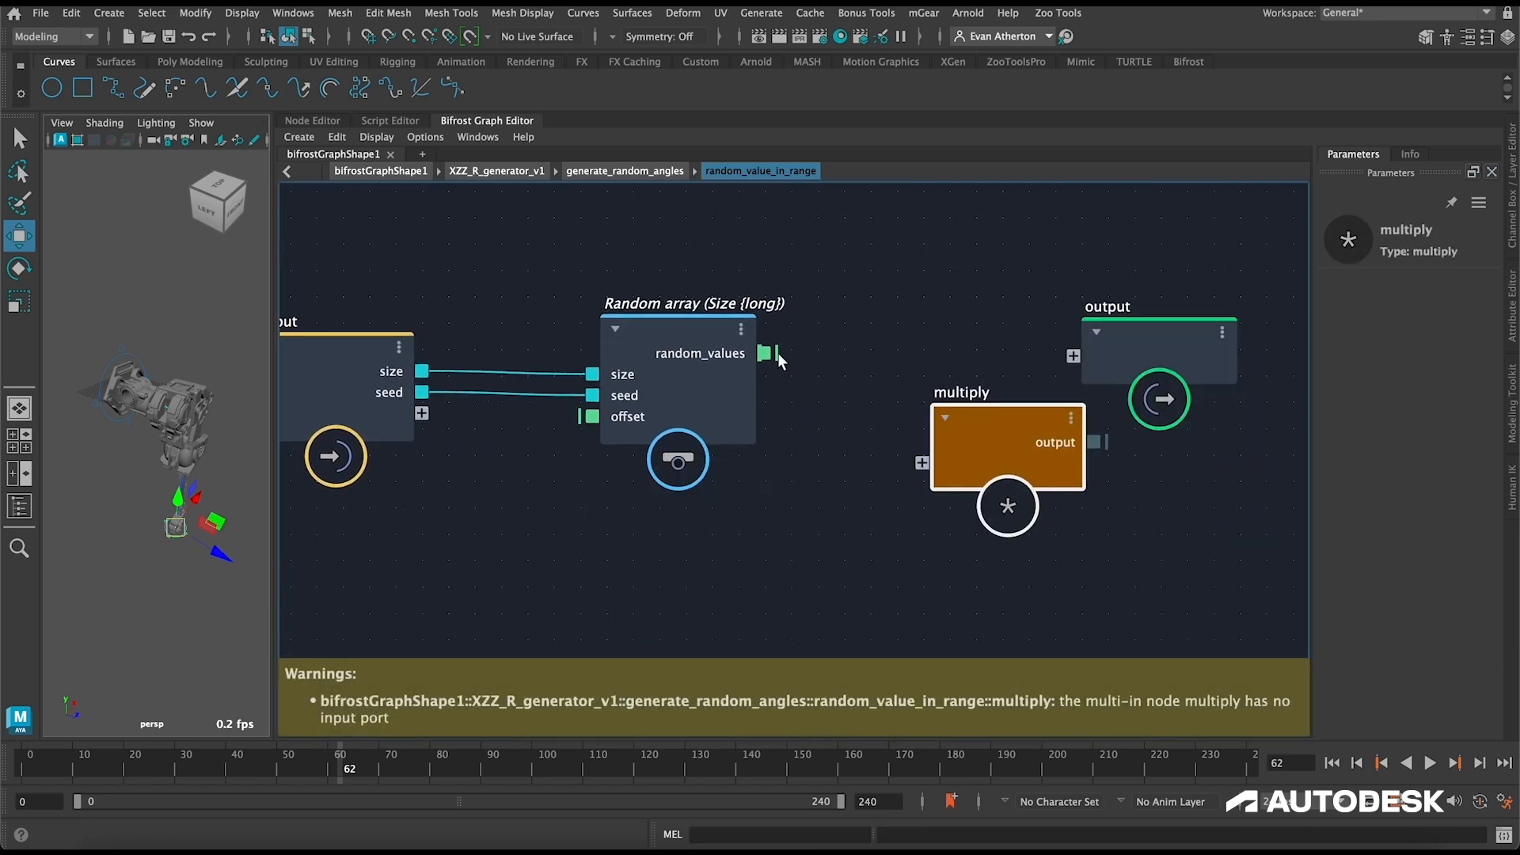
left_click(777, 353)
left_click_drag(768, 354, 920, 461)
left_click_drag(1000, 433, 961, 359)
left_click_drag(1128, 359, 1233, 374)
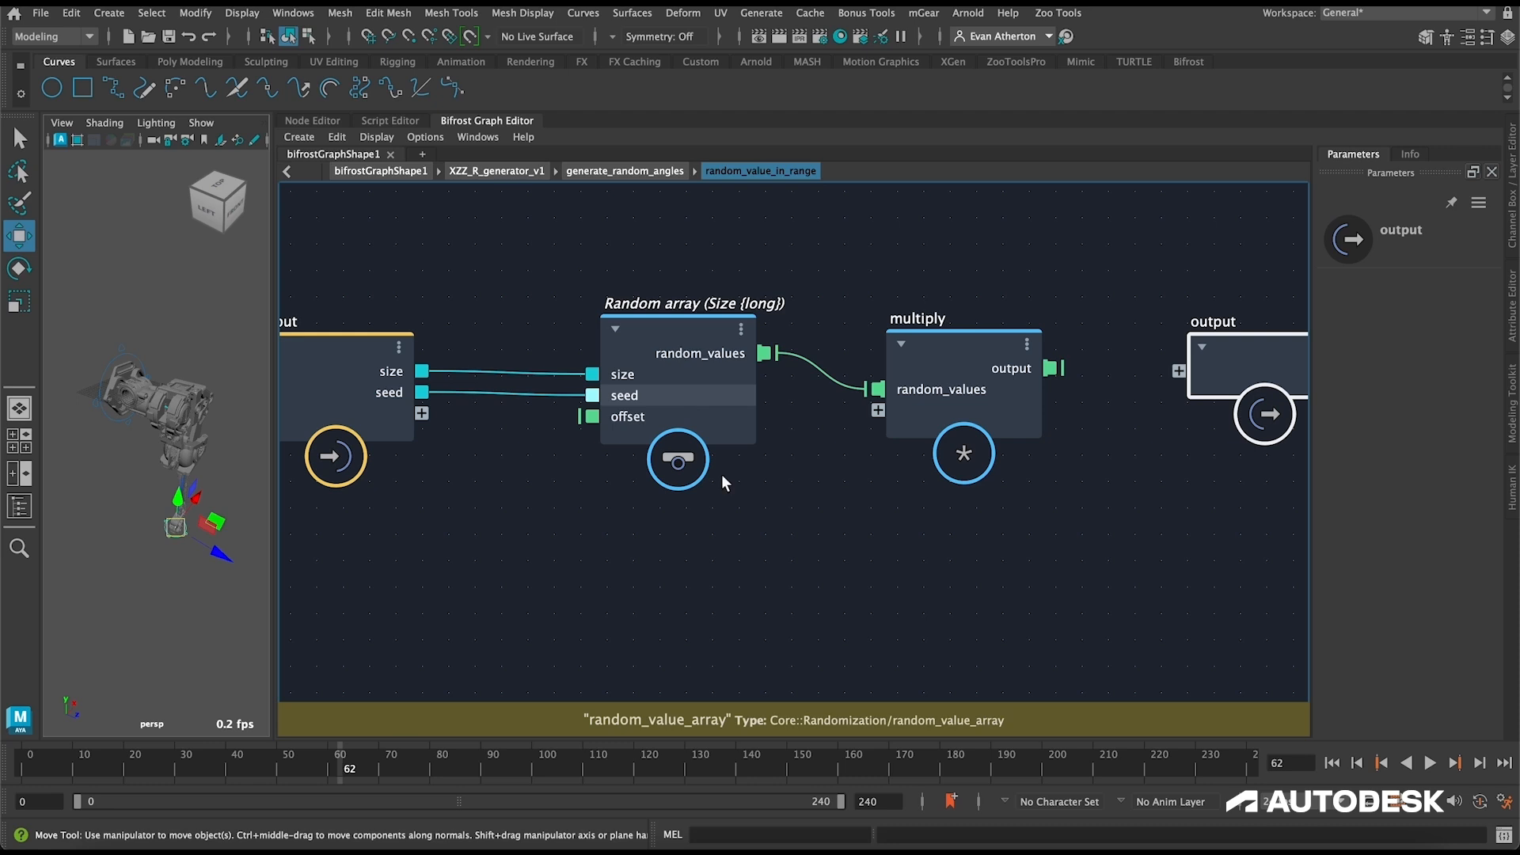
Step: Add a subtract node below the random array and feed its first port from a new compound input named max
left_click(790, 553)
key("Tab")
type("sub")
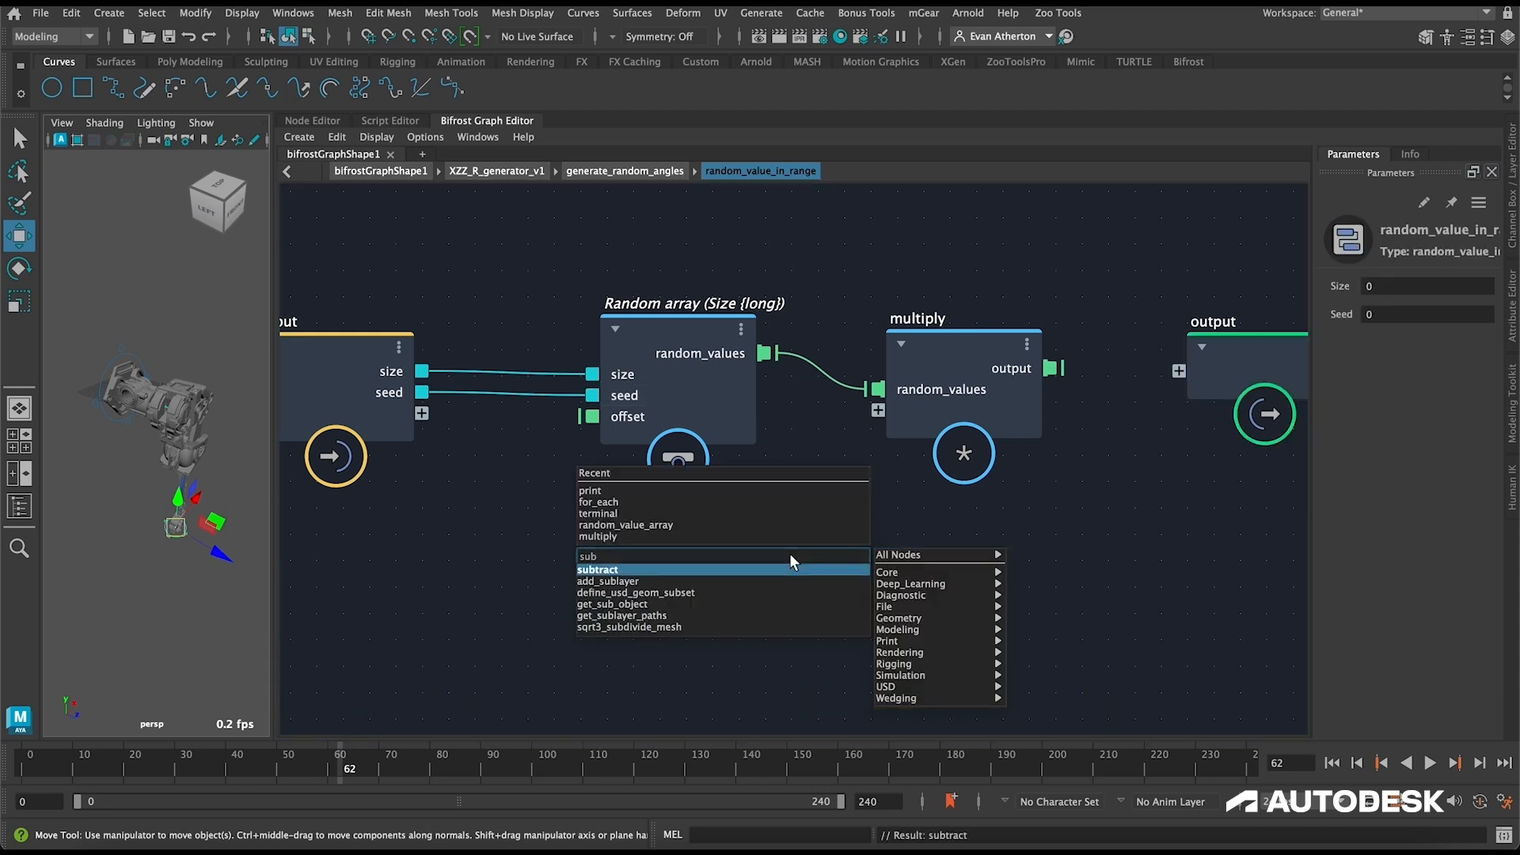
key("Return")
middle_click_drag(826, 444, 954, 336, "alt")
left_click_drag(856, 535, 655, 349)
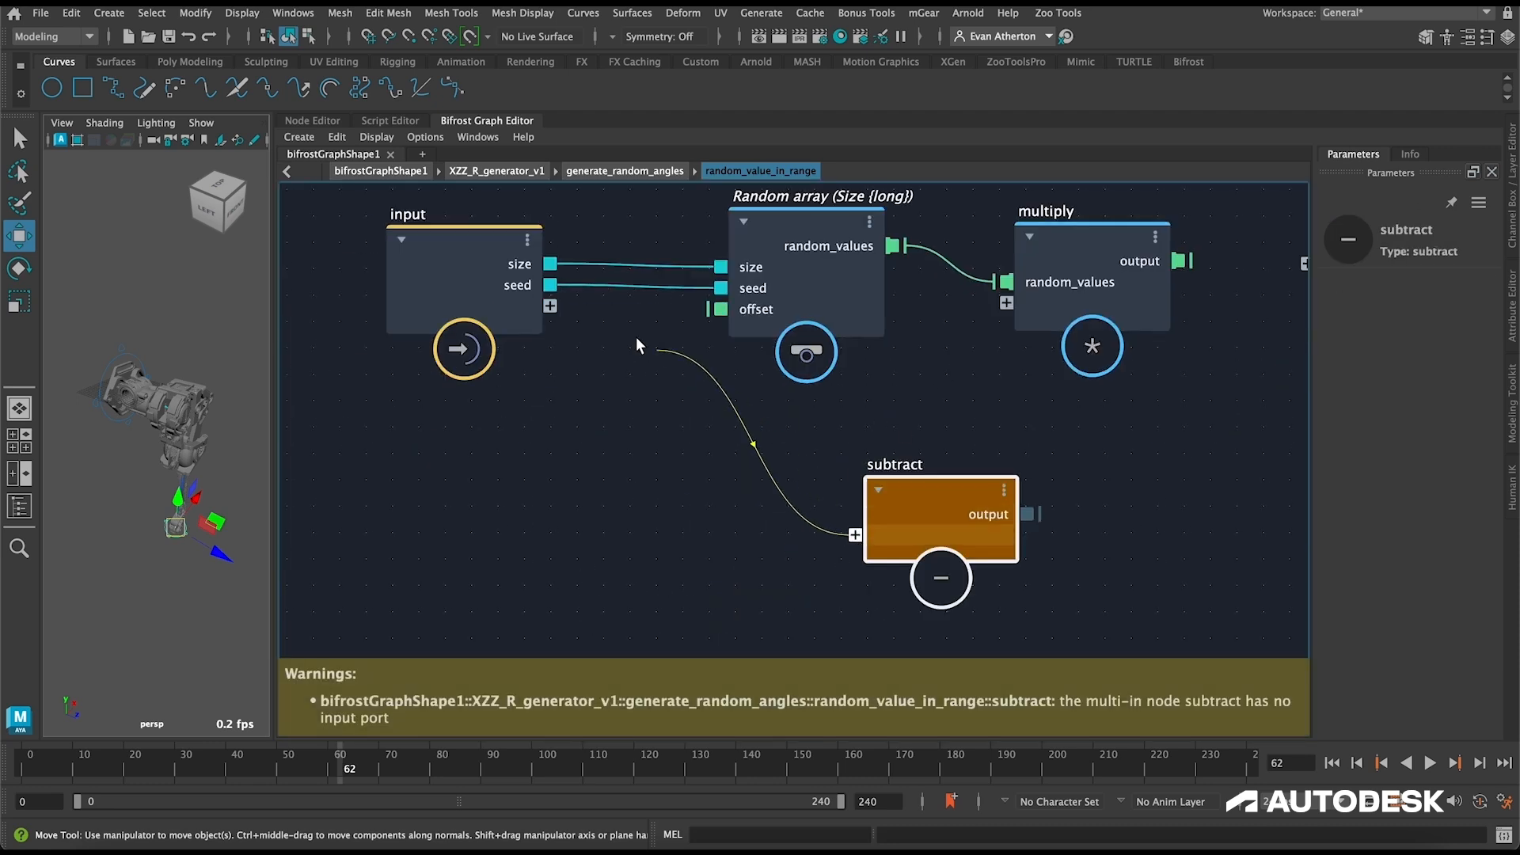
left_click_drag(563, 307, 550, 306)
right_click(539, 311)
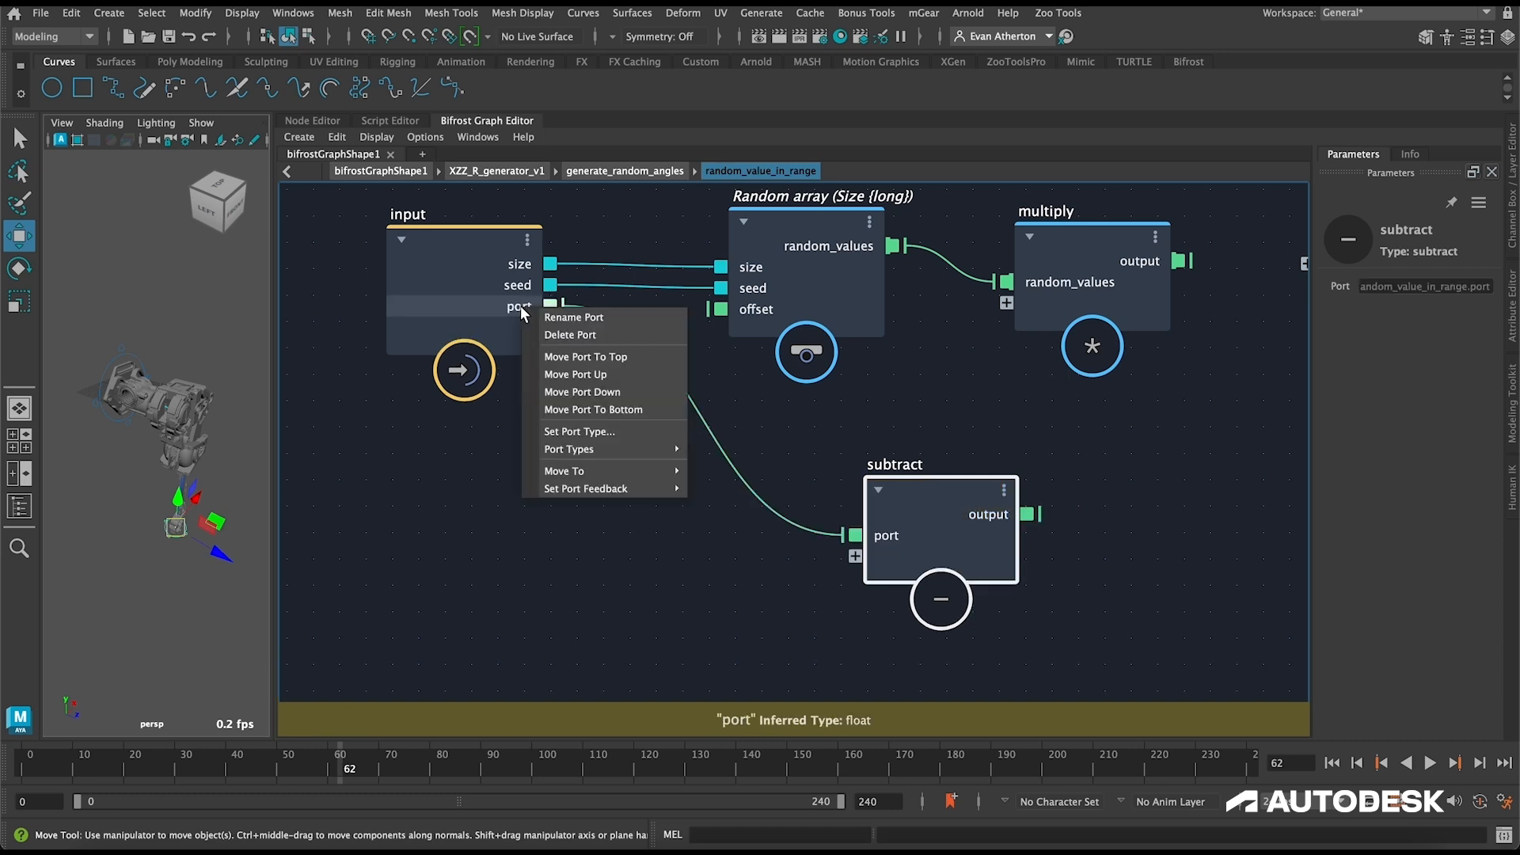
left_click(573, 316)
type("max")
key("Return")
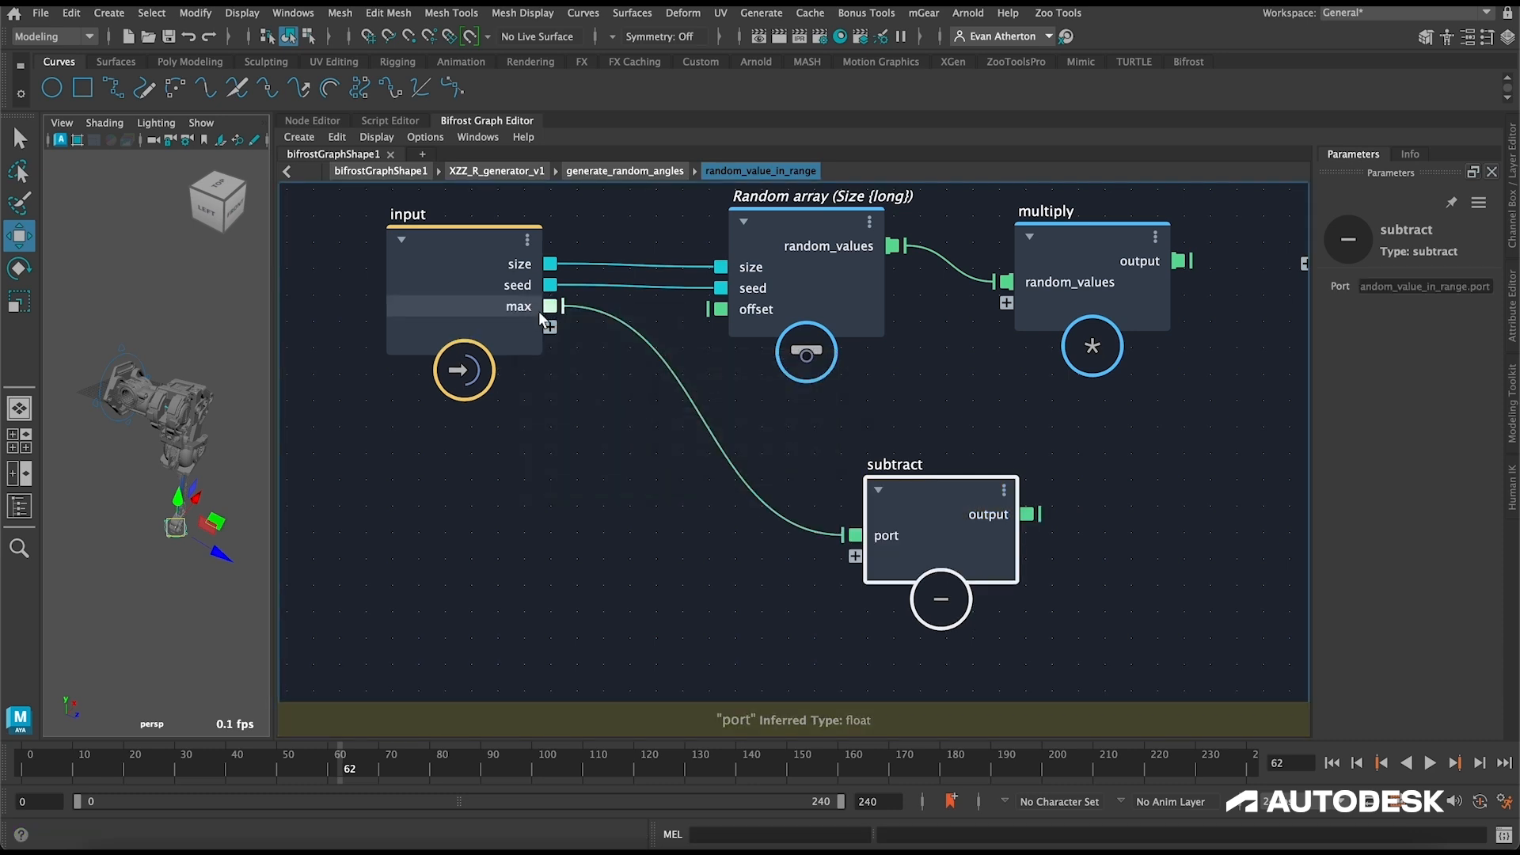
Step: Feed the subtract node's second port from a new compound input named min
left_click_drag(855, 556, 550, 327)
right_click(539, 328)
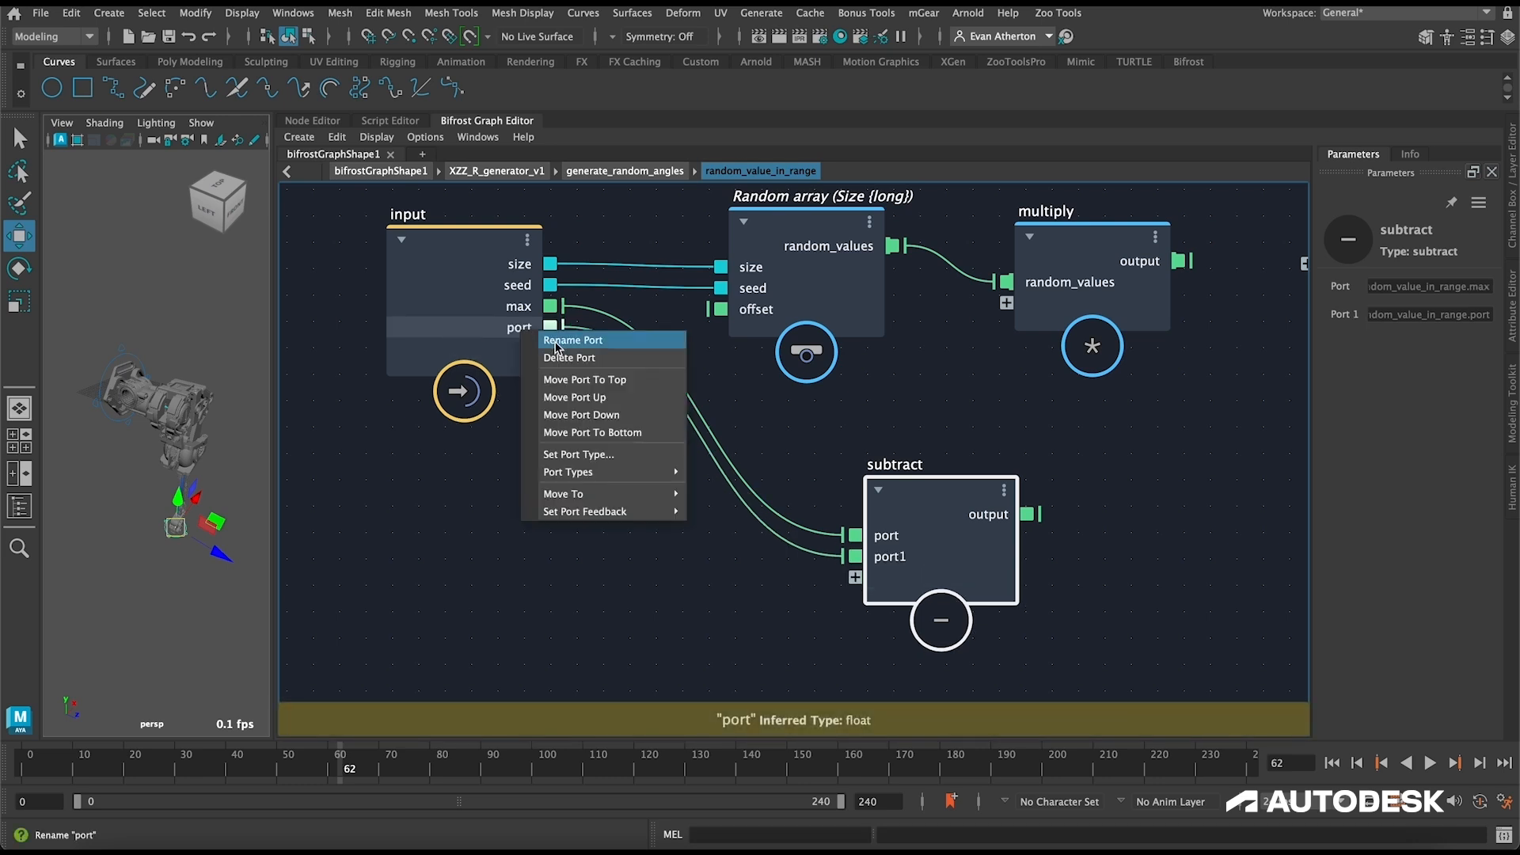
left_click(562, 343)
type("min")
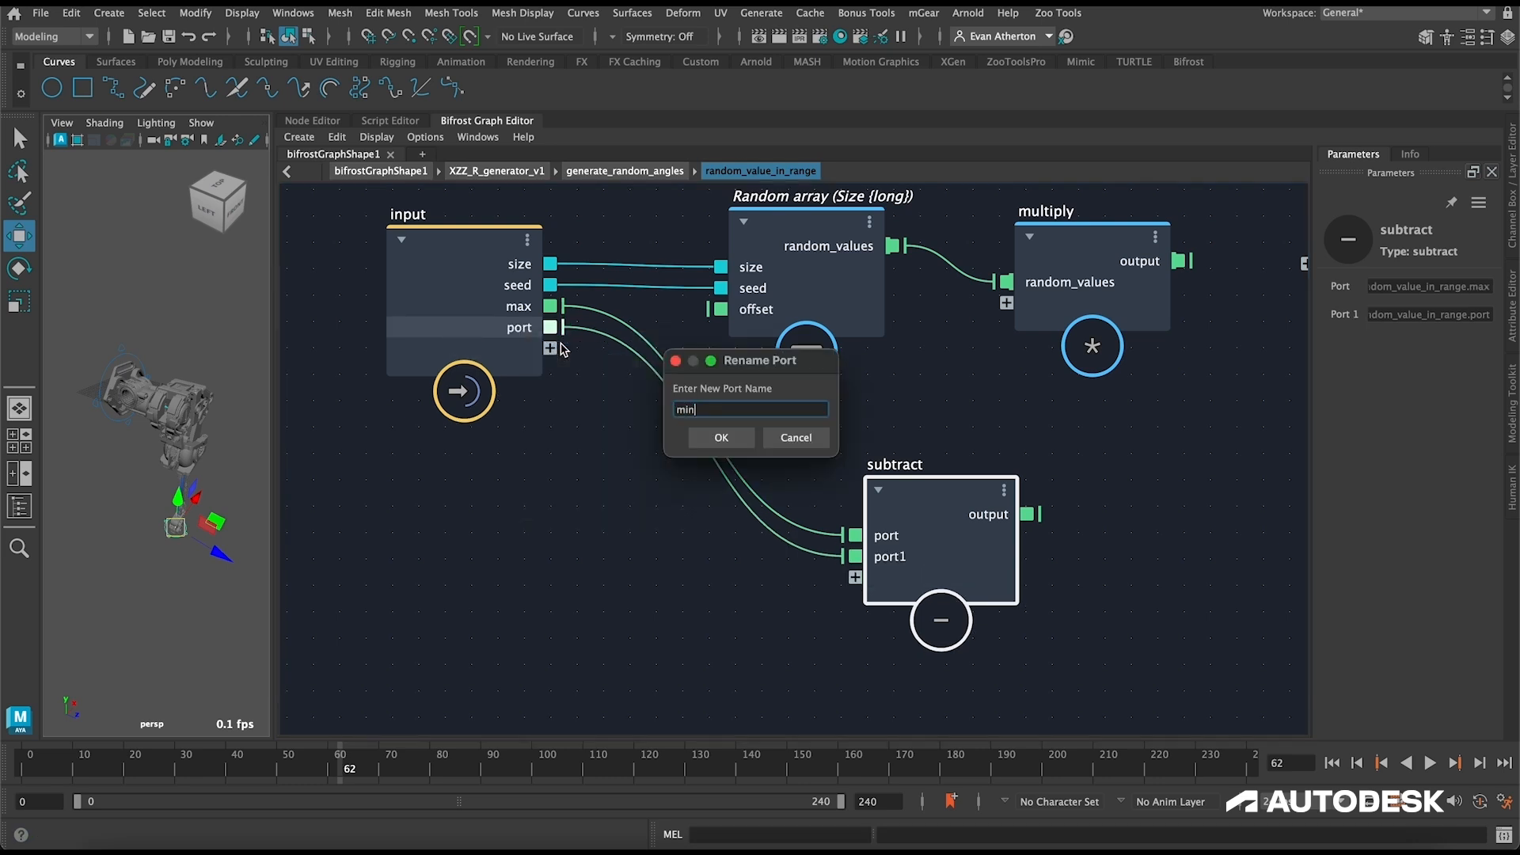
key("Return")
Step: Connect the subtract node's output to the multiply node, spacing the multiply and output nodes farther out
middle_click_drag(1095, 412, 738, 443)
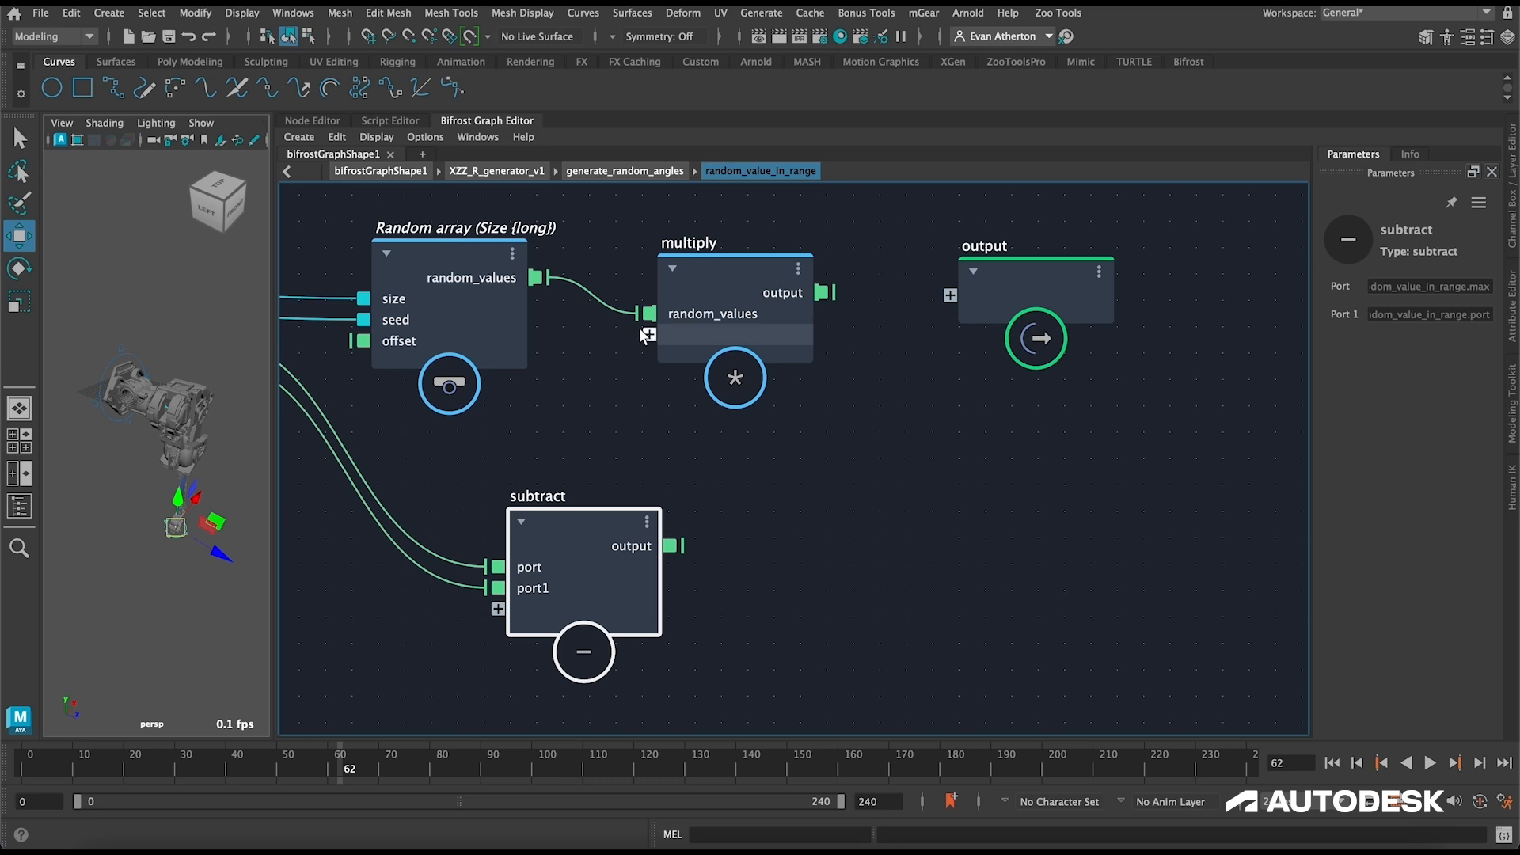
left_click_drag(694, 296, 809, 277)
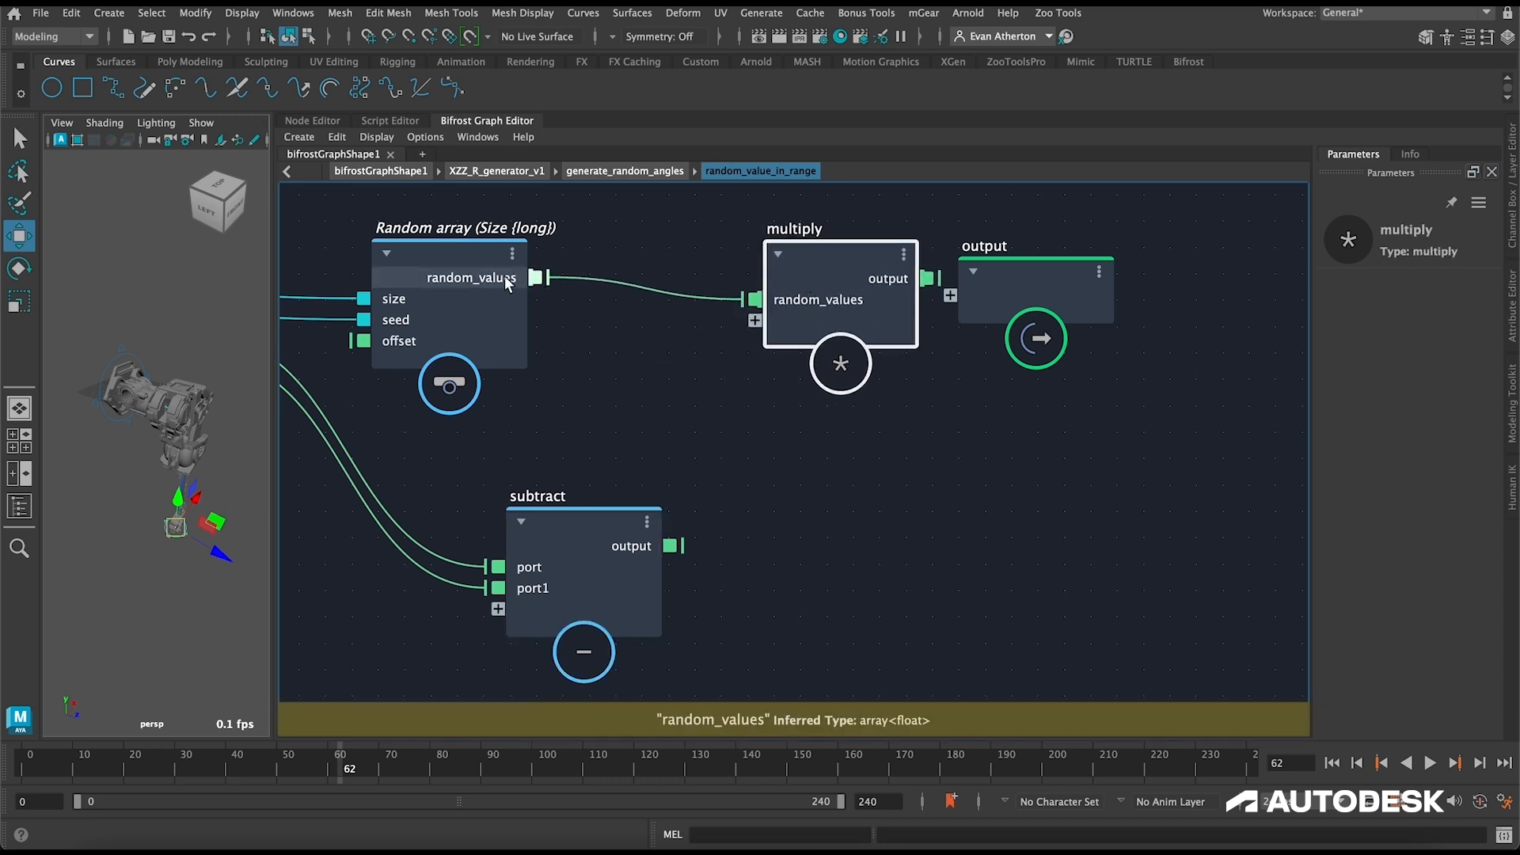
left_click_drag(670, 545, 754, 320)
left_click_drag(999, 277, 1272, 263)
Step: Create an add node after the multiply node and connect the multiply output to it
key("Tab")
type("a")
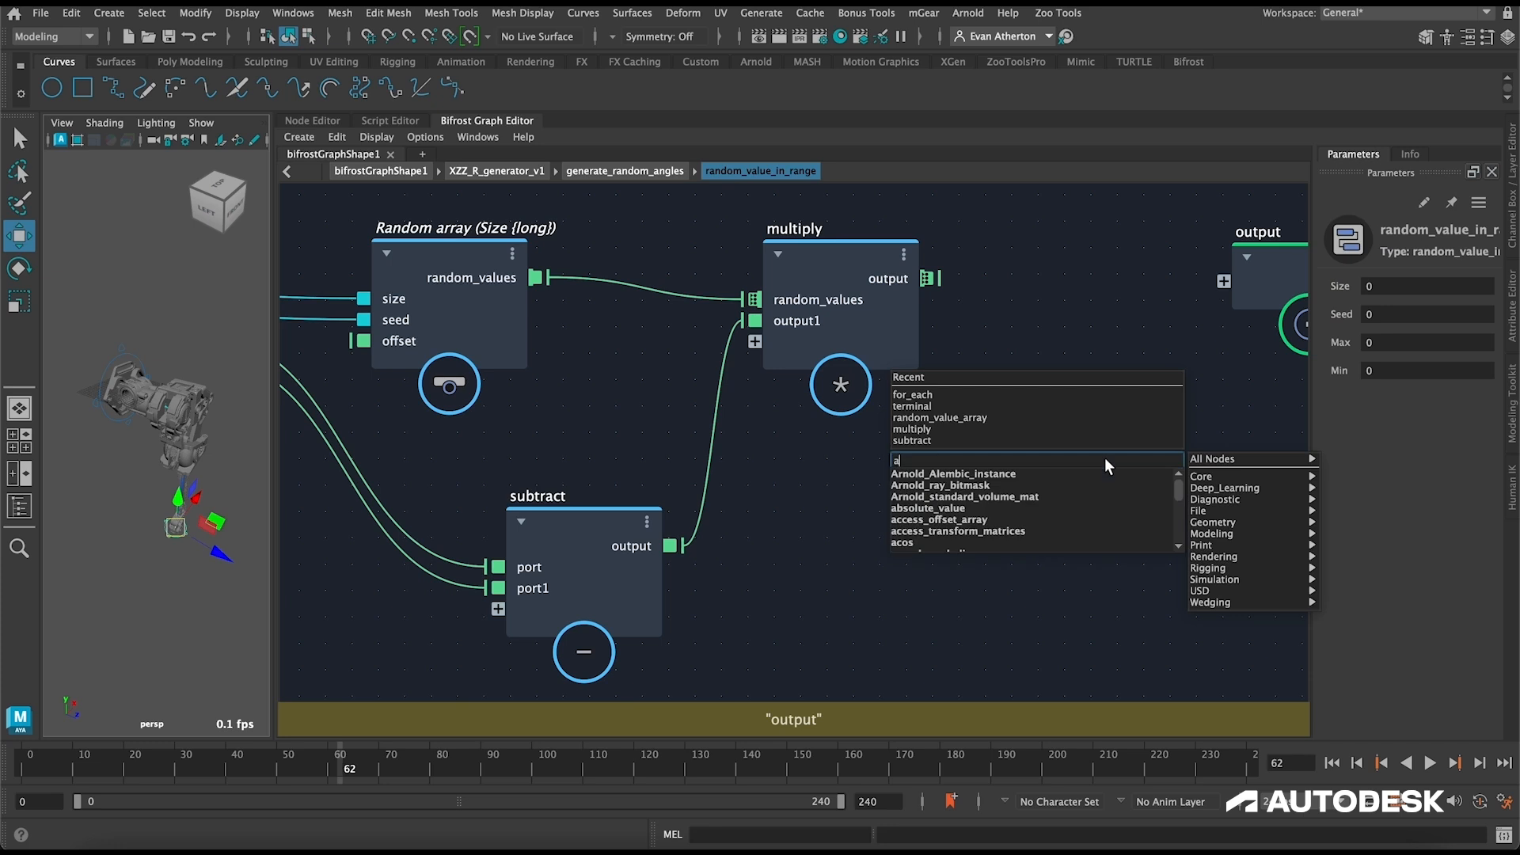
type("dd")
key("Return")
left_click_drag(936, 279, 1035, 477)
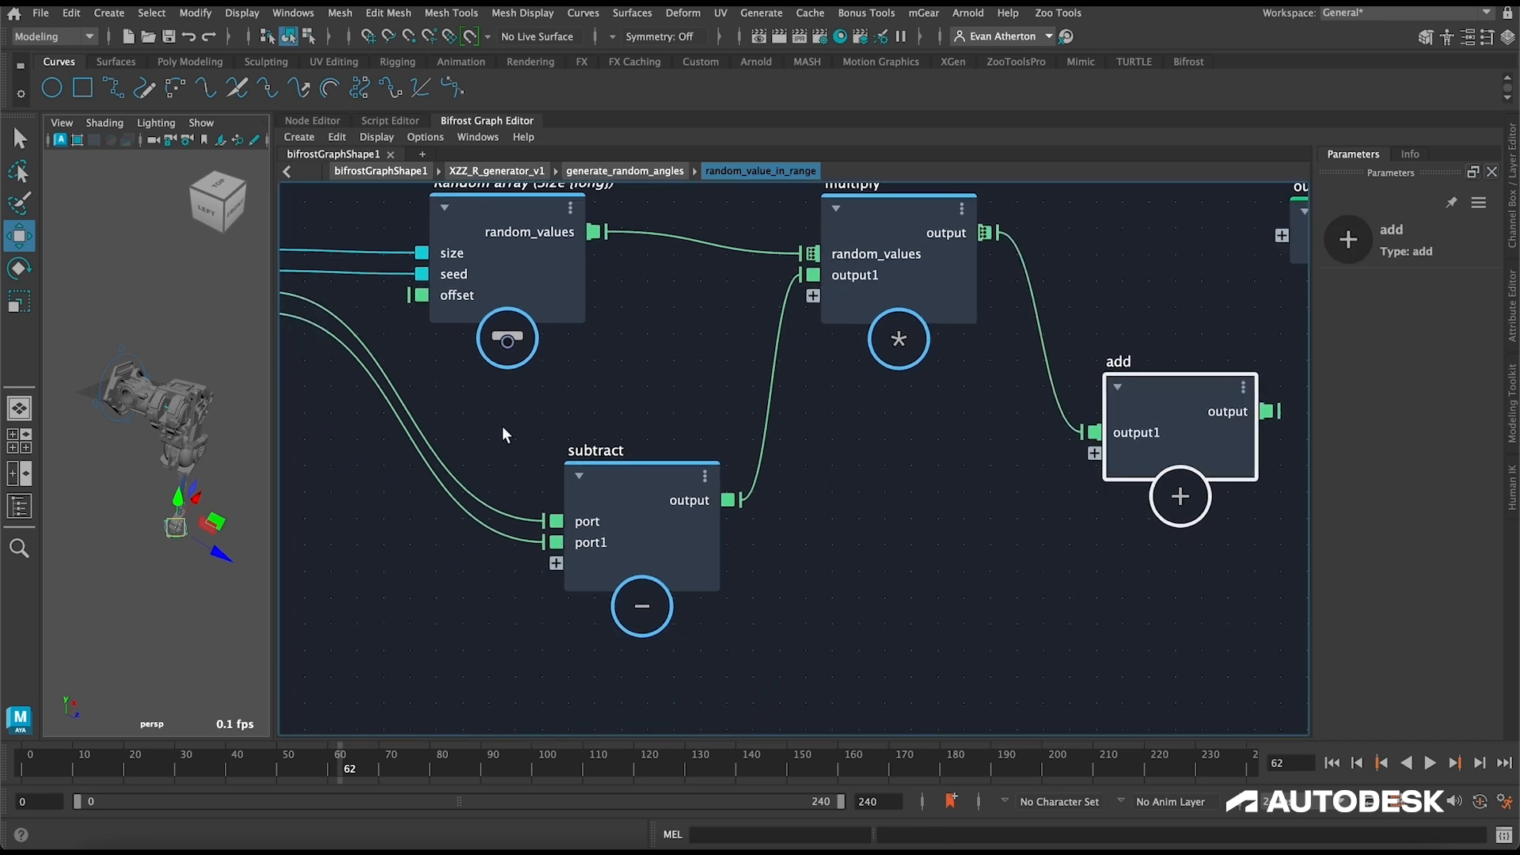
Step: Connect the min input to the add node and expose the add node's output as the compound's output
middle_click_drag(502, 426, 807, 523, "alt")
left_click(559, 412)
middle_click_drag(1287, 557, 775, 530, "alt")
left_click(888, 522)
left_click_drag(1063, 480, 1200, 389)
left_click(1109, 349)
Step: Return to generate_random_angles and set random_value_in_range's Size to 50, Max to -10 and Min to 10
left_click(625, 170)
left_click(829, 377)
left_click_drag(830, 376, 816, 377)
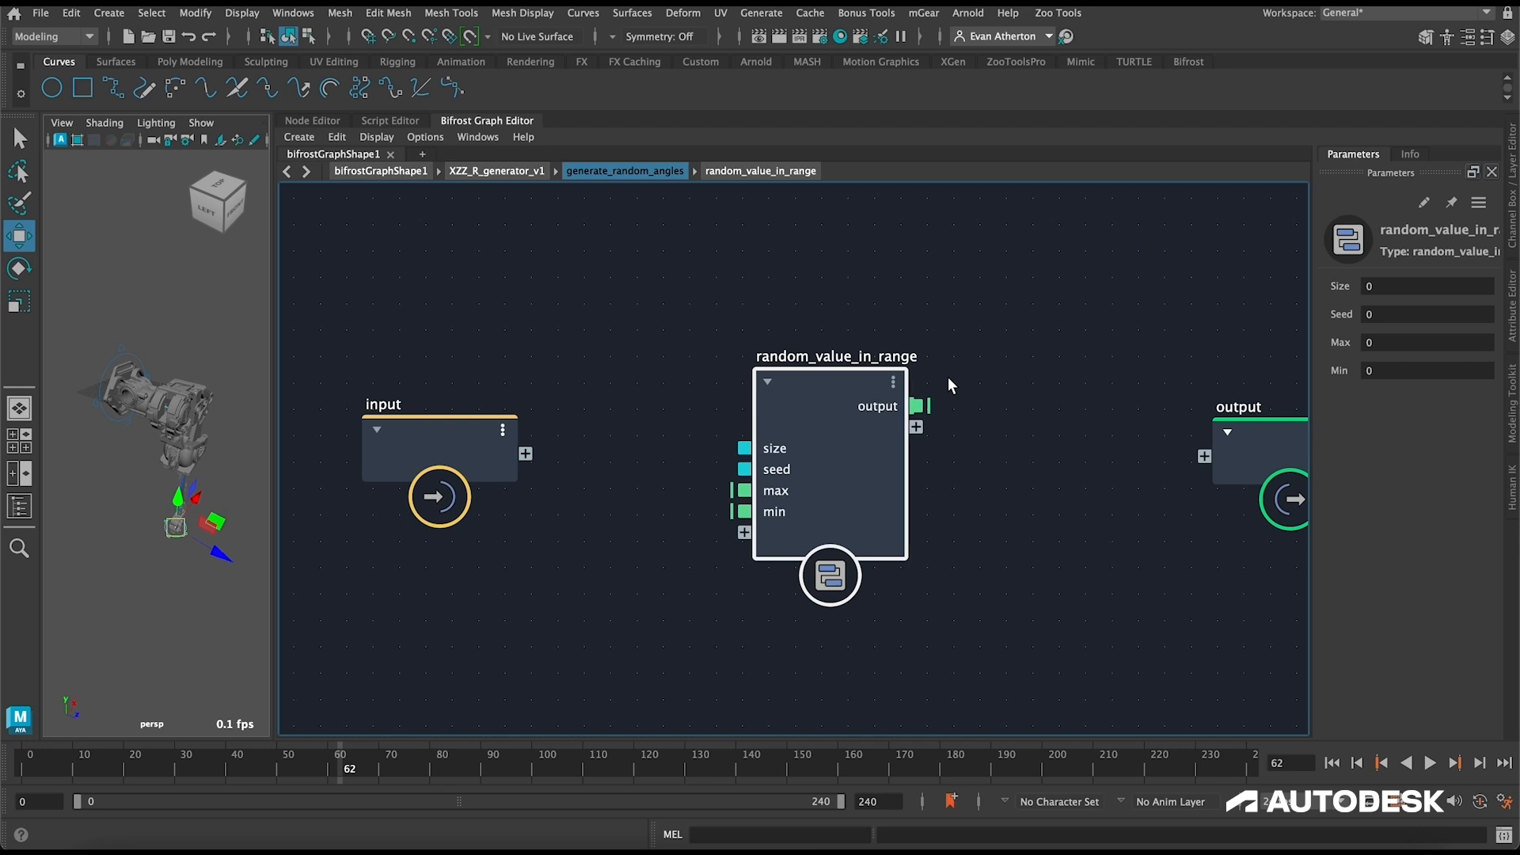
left_click(1393, 340)
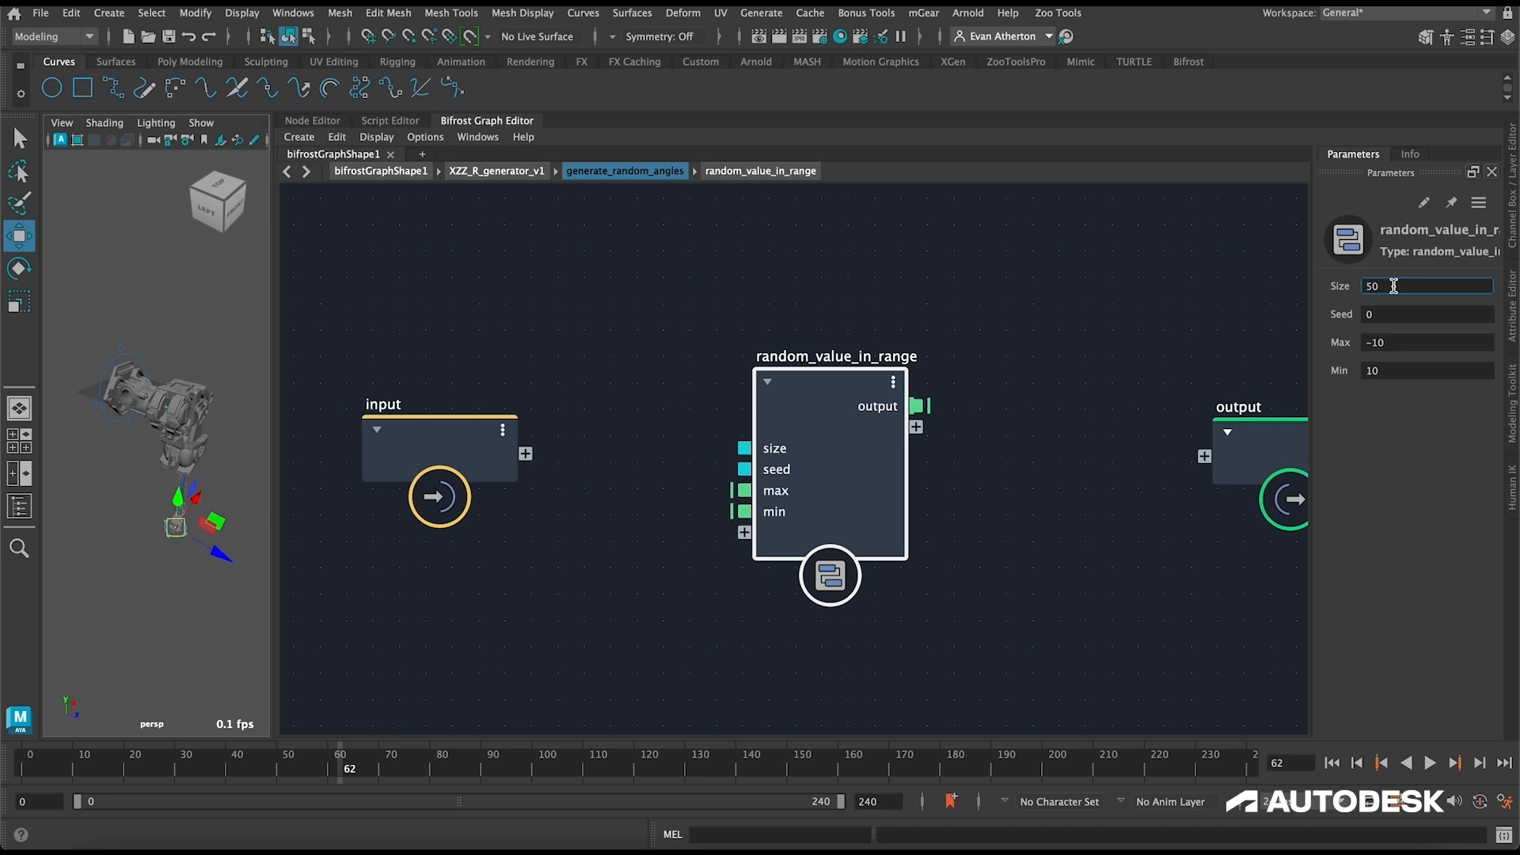
Step: Add a print node and connect random_value_in_range's output to its array_1 port
left_click(988, 425)
key("Tab")
type("print")
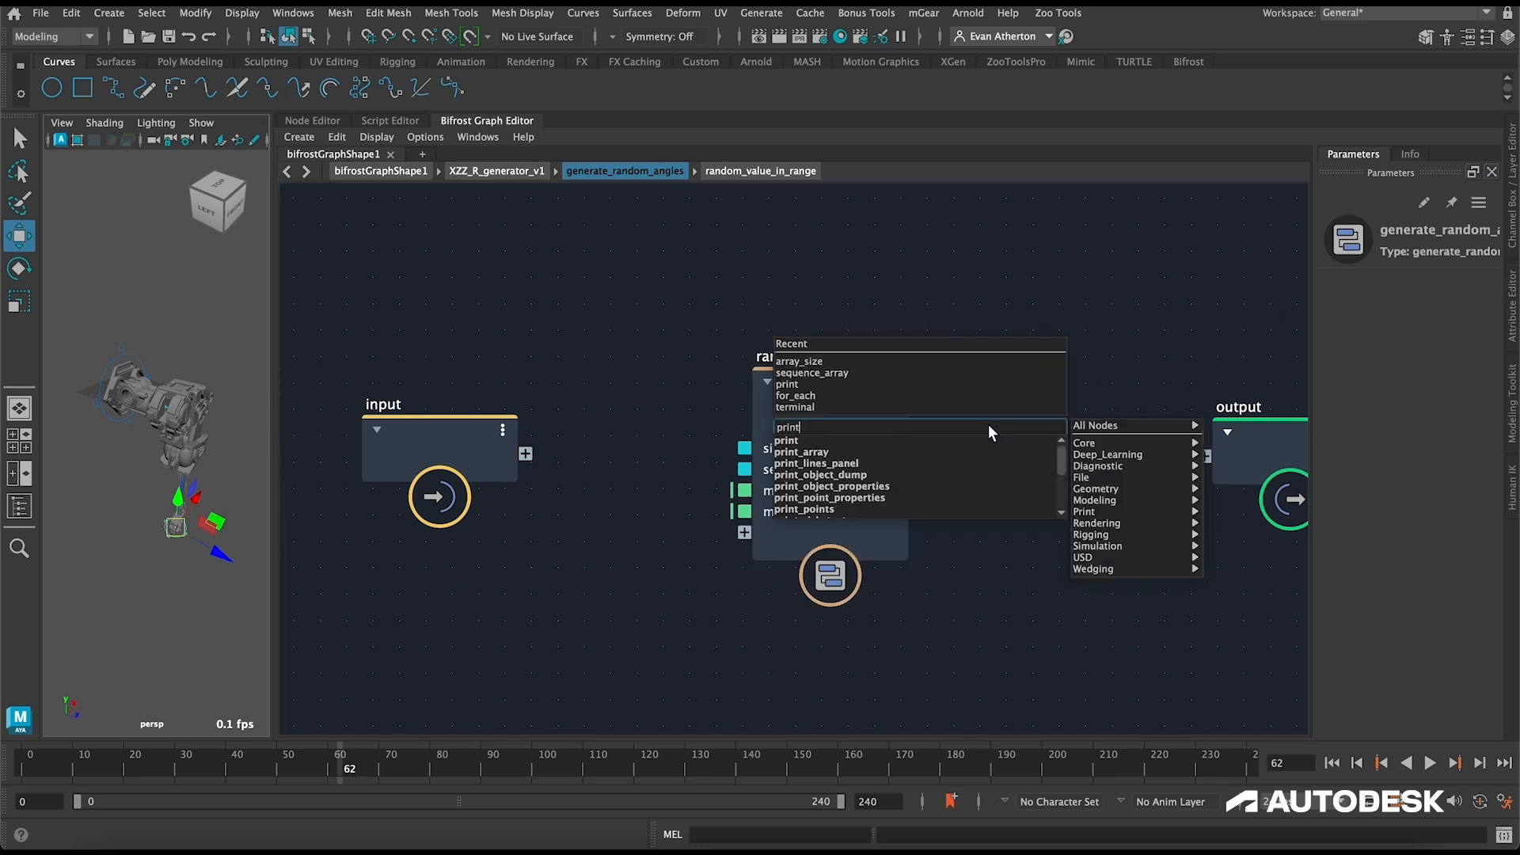
key("Return")
left_click_drag(916, 407, 968, 521)
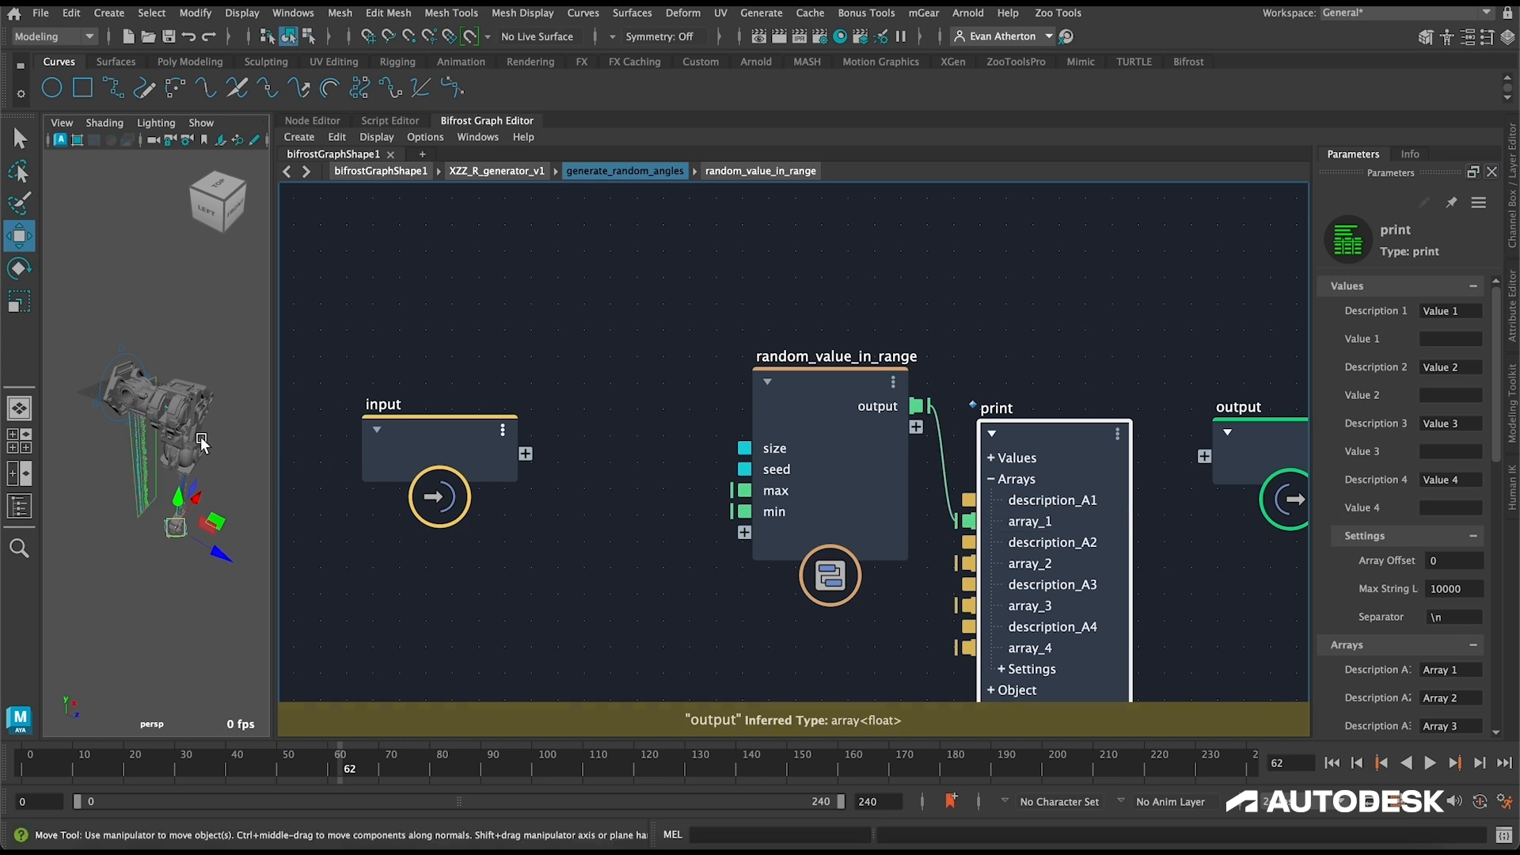
Step: Examine the printed random values in the viewport and delete the print node
scroll(179, 450, "up", 6)
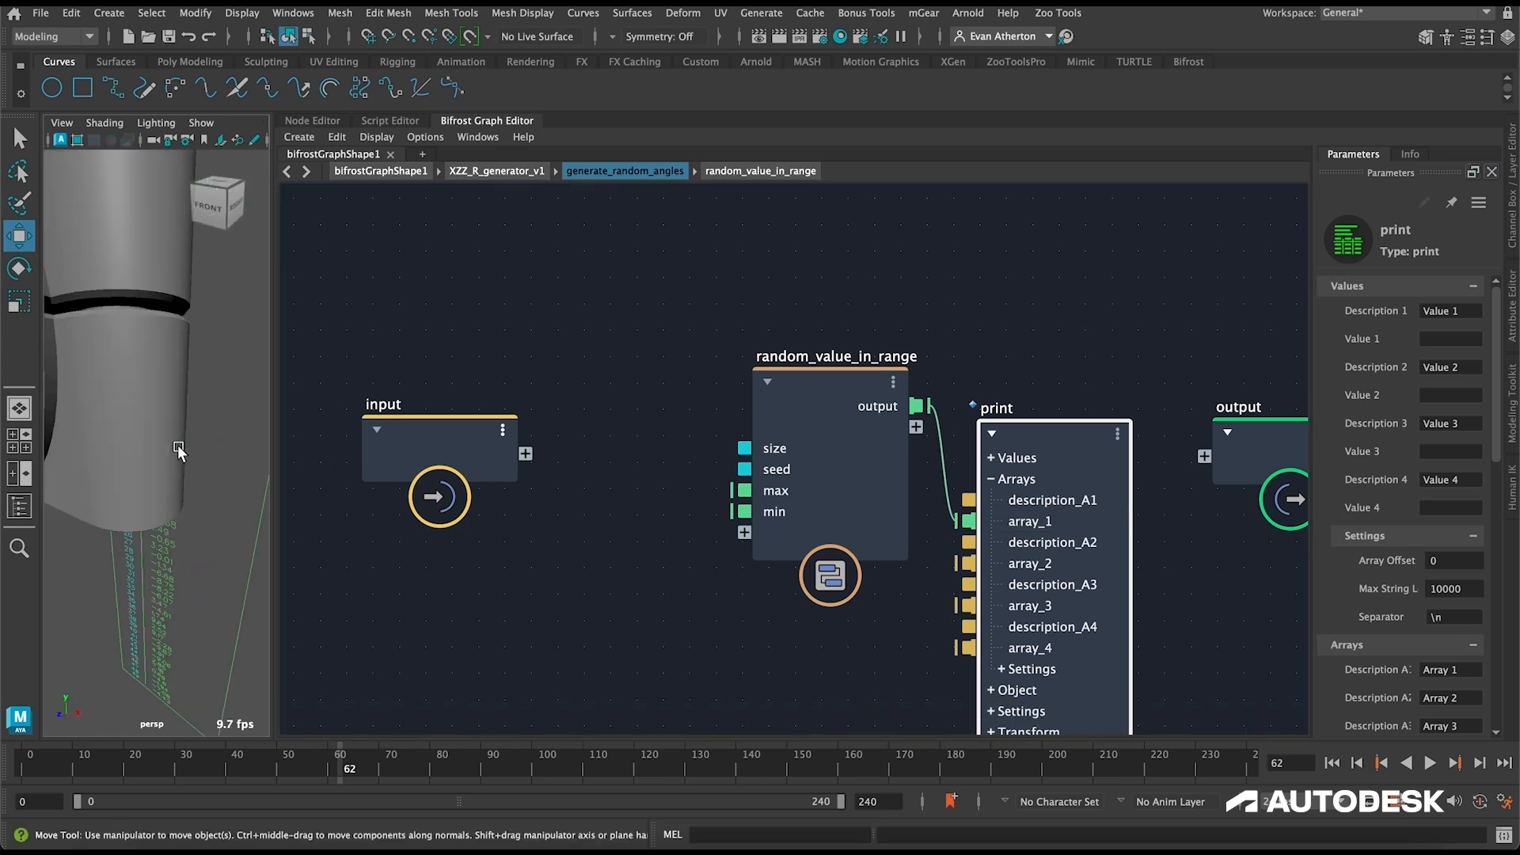
left_click_drag(186, 451, 151, 423, "alt")
key("f")
scroll(169, 445, "up", 10)
scroll(188, 428, "up", 4)
scroll(164, 421, "down", 10)
key("Delete")
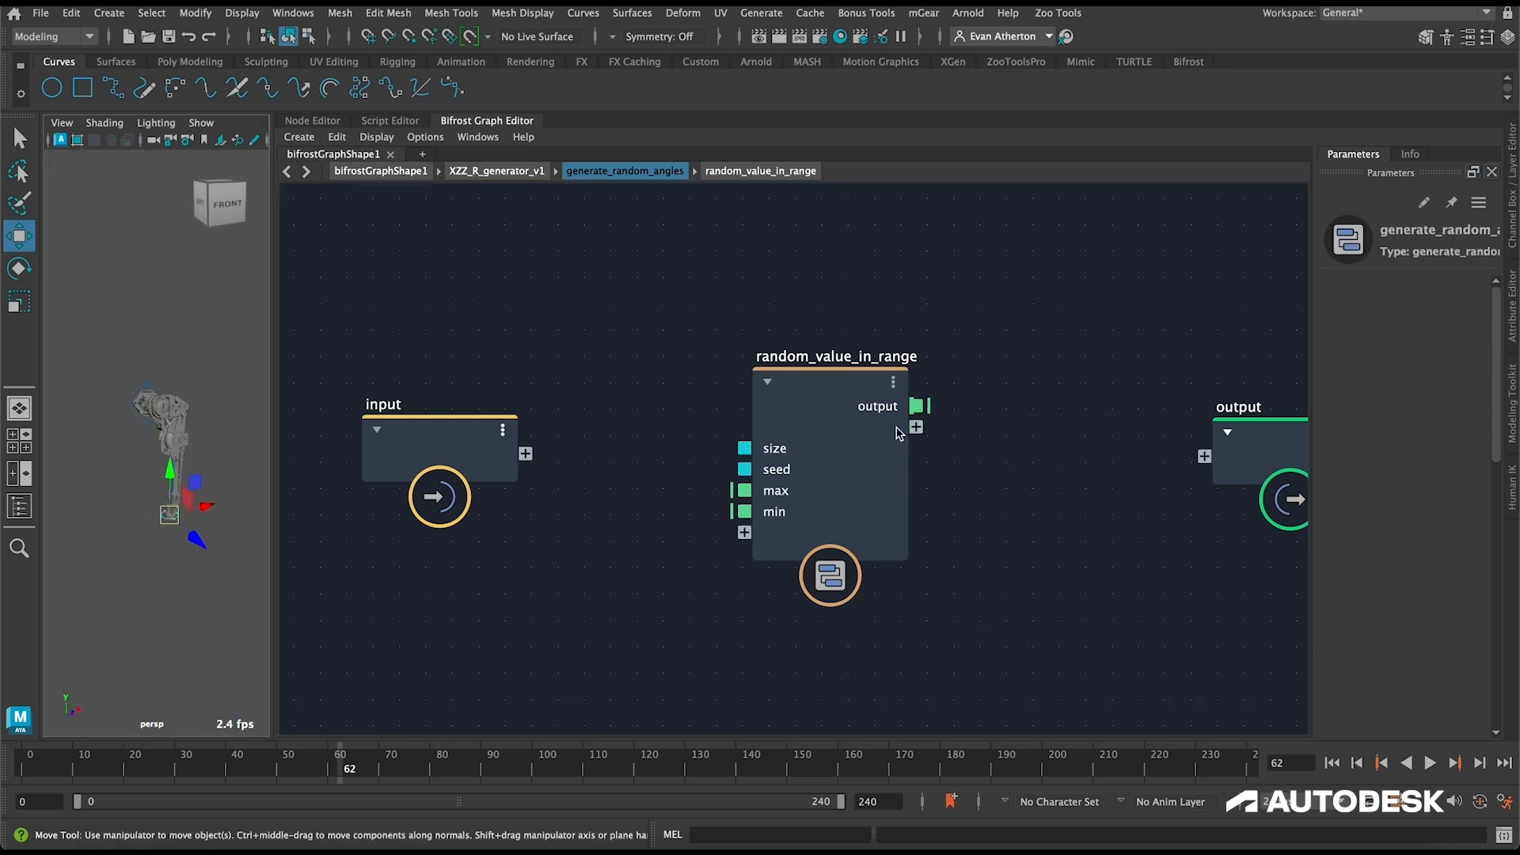
Step: Spread out the nodes in generate_random_angles and expose random_value_in_range's size port as a compound input
left_click_drag(899, 434, 895, 319)
scroll(847, 261, "down", 5)
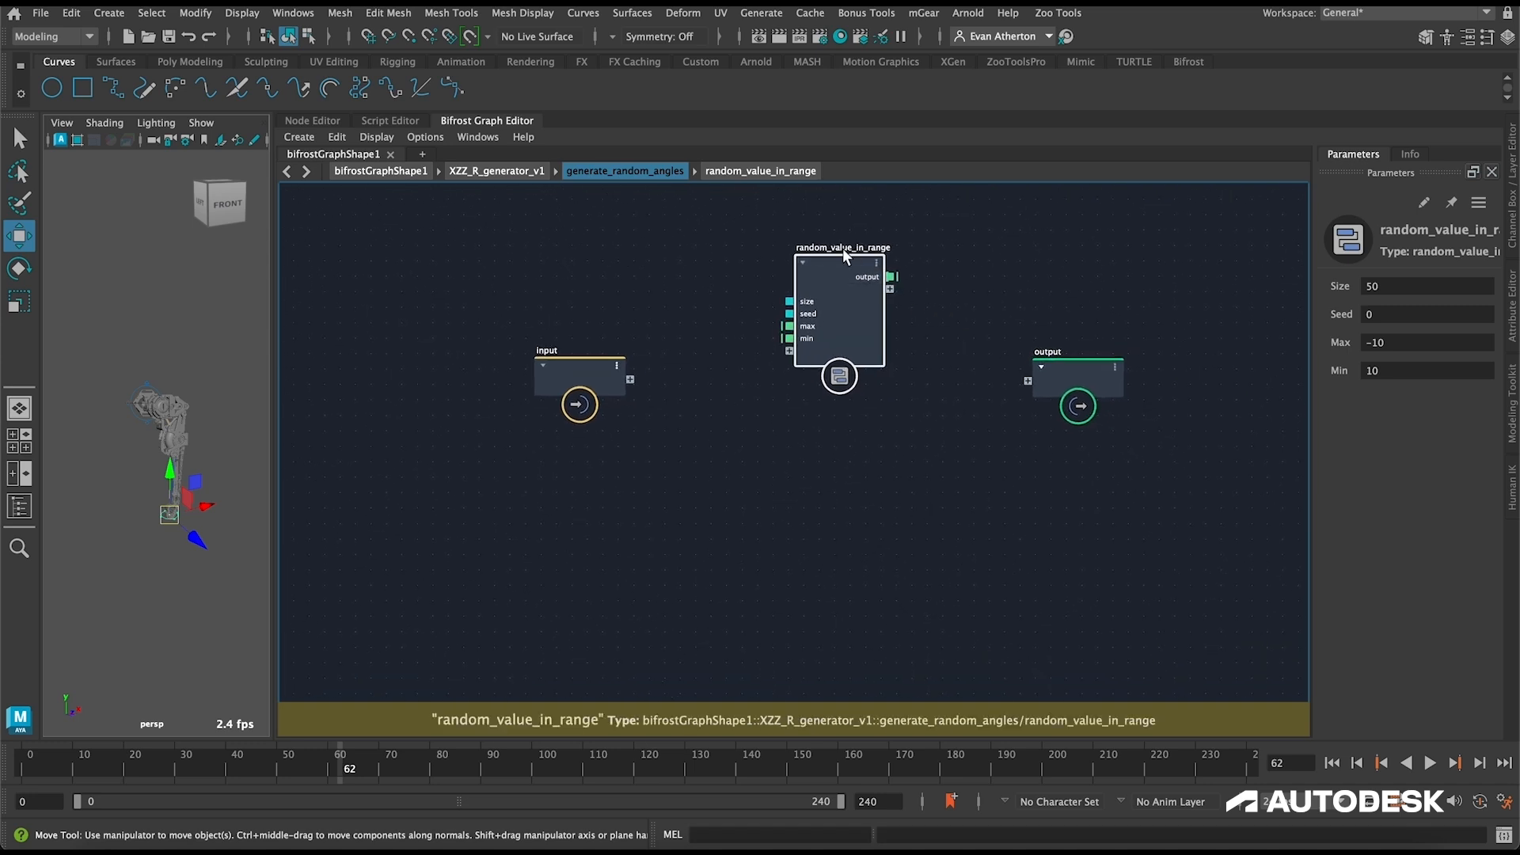
left_click(578, 373)
left_click_drag(578, 373, 464, 357)
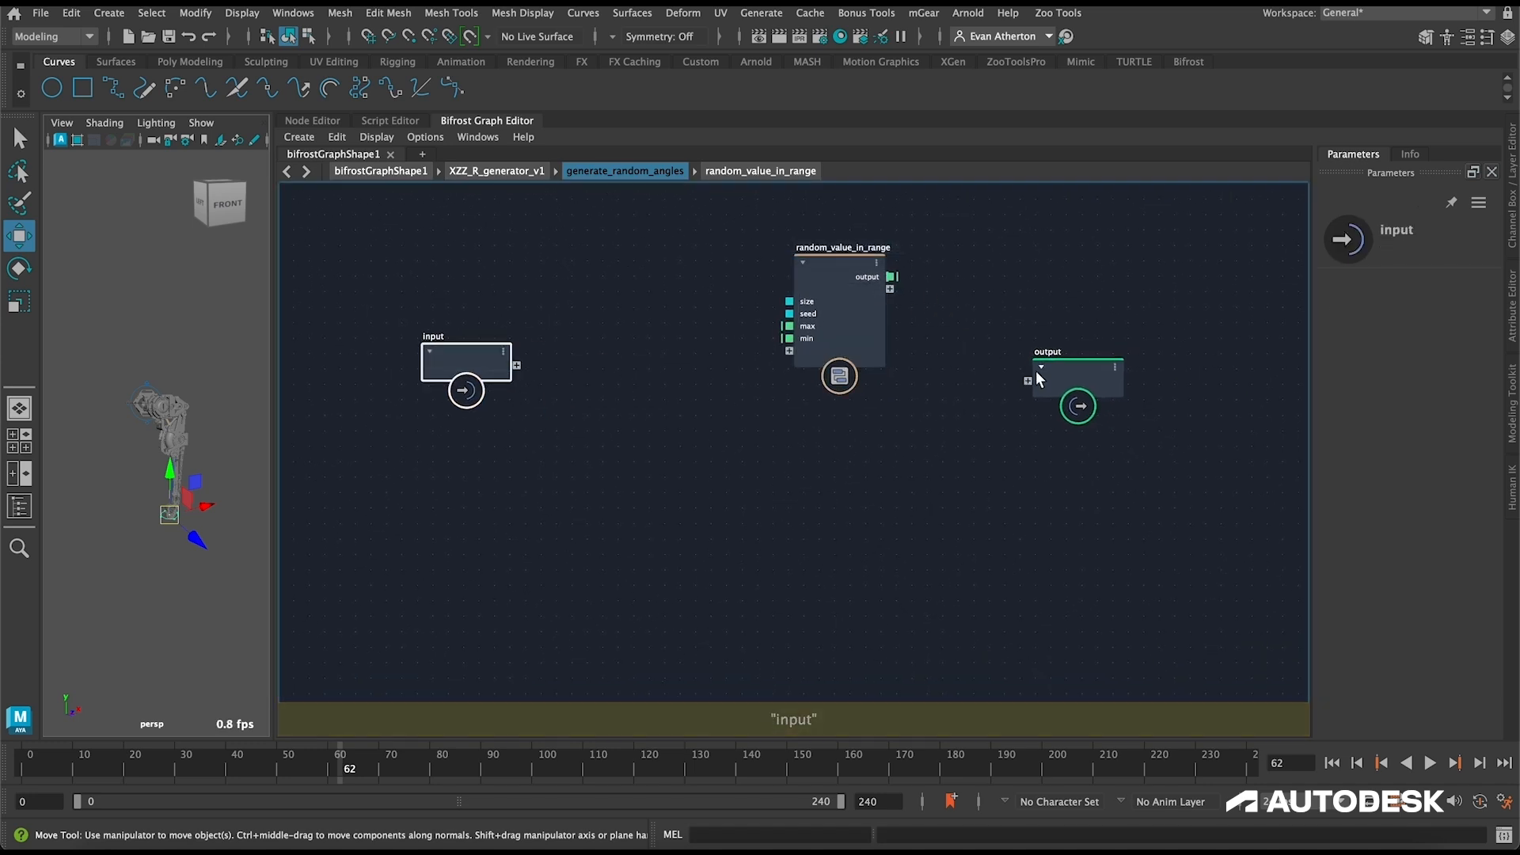
left_click_drag(1036, 372, 1117, 375)
left_click_drag(834, 276, 855, 284)
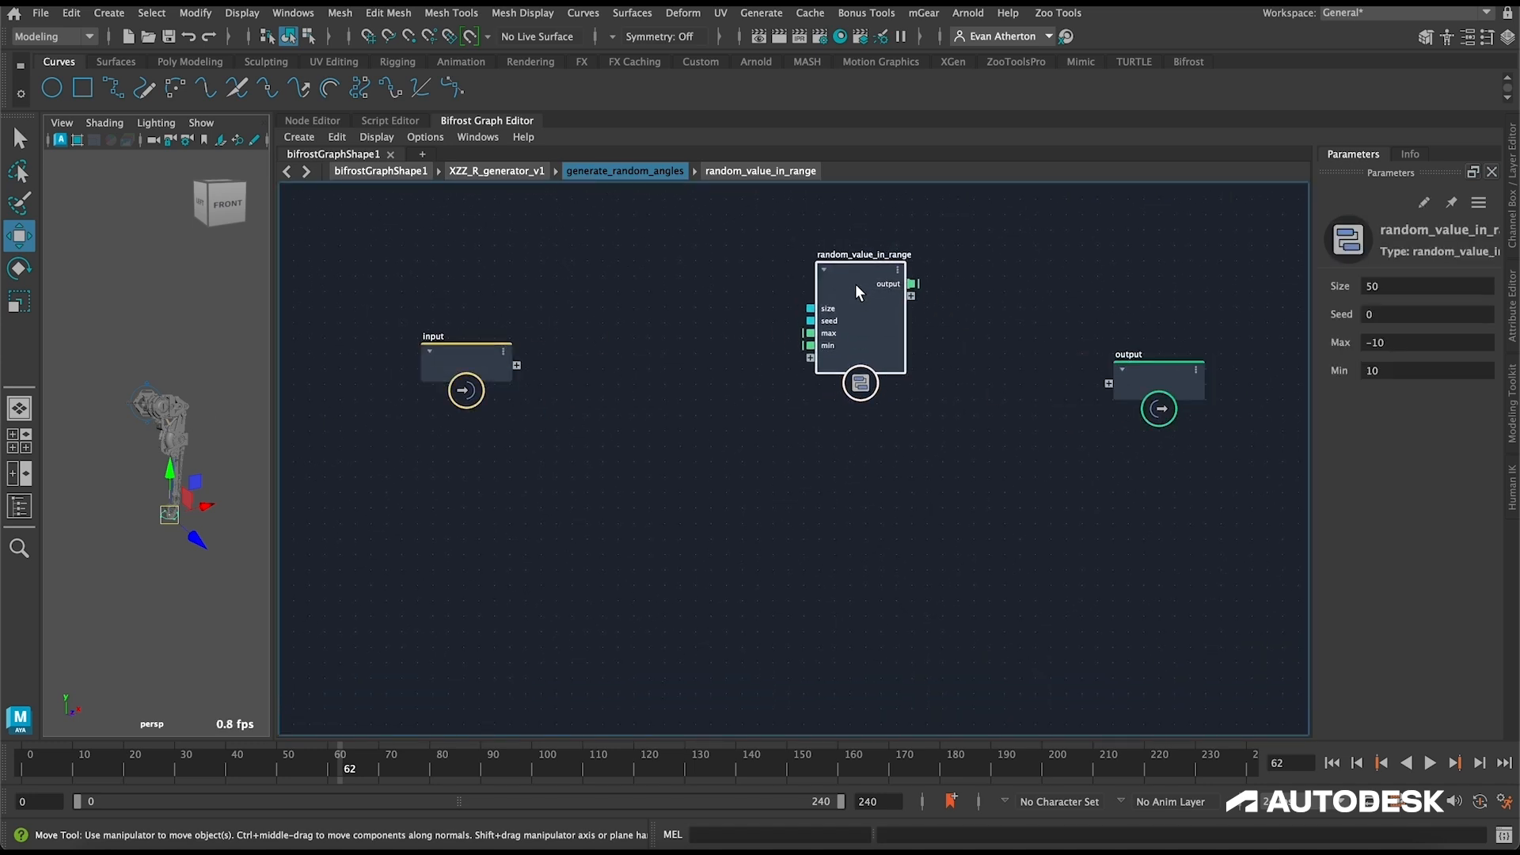
left_click_drag(516, 364, 516, 364)
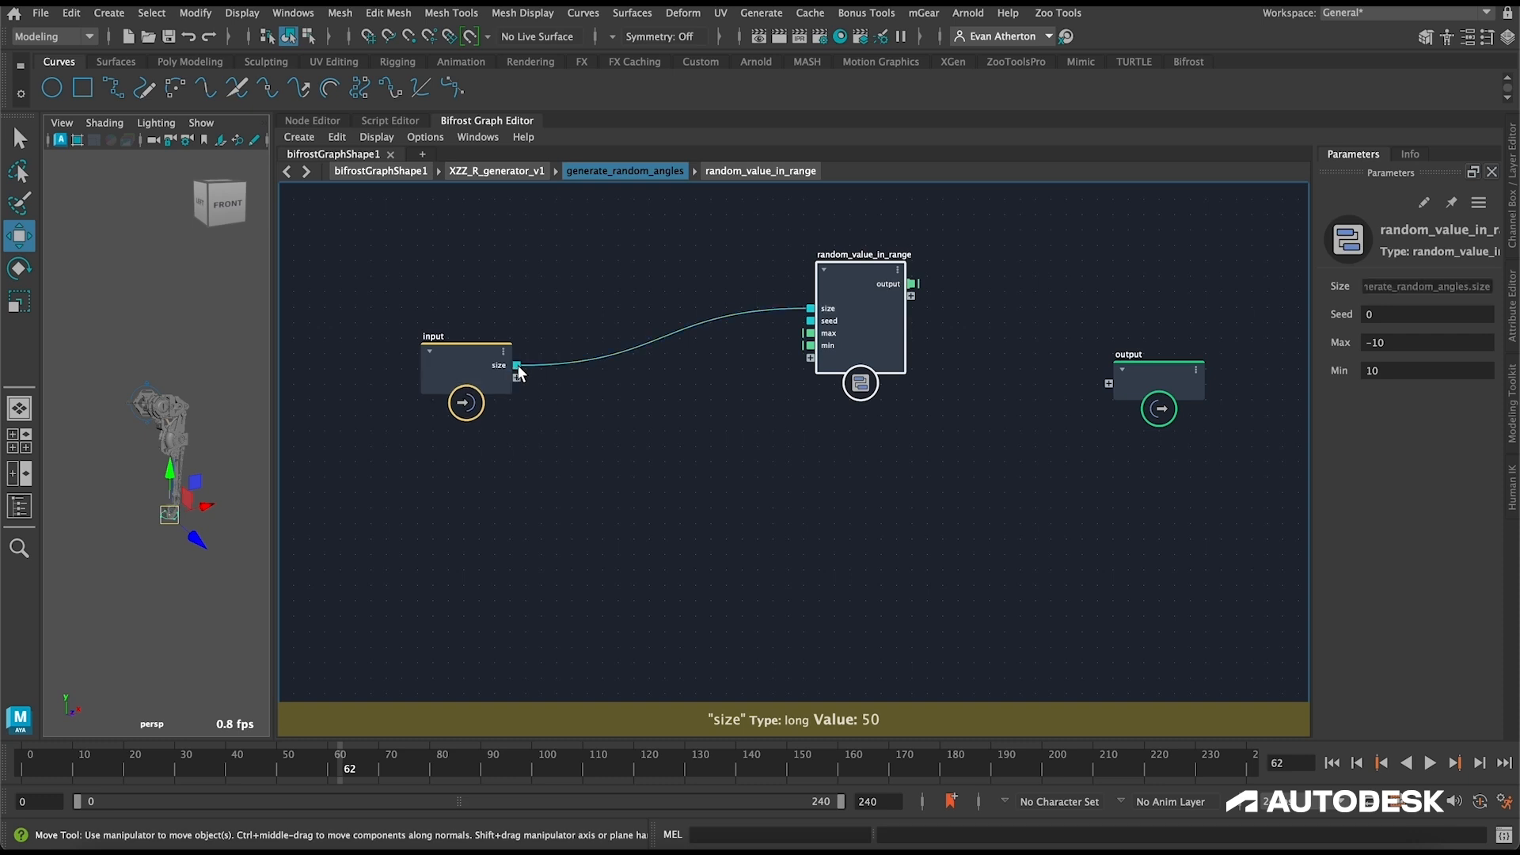
Step: Expose random_value_in_range's seed port as a compound input and rename the input's size port to num_samples
left_click_drag(802, 325, 518, 376)
right_click(499, 369)
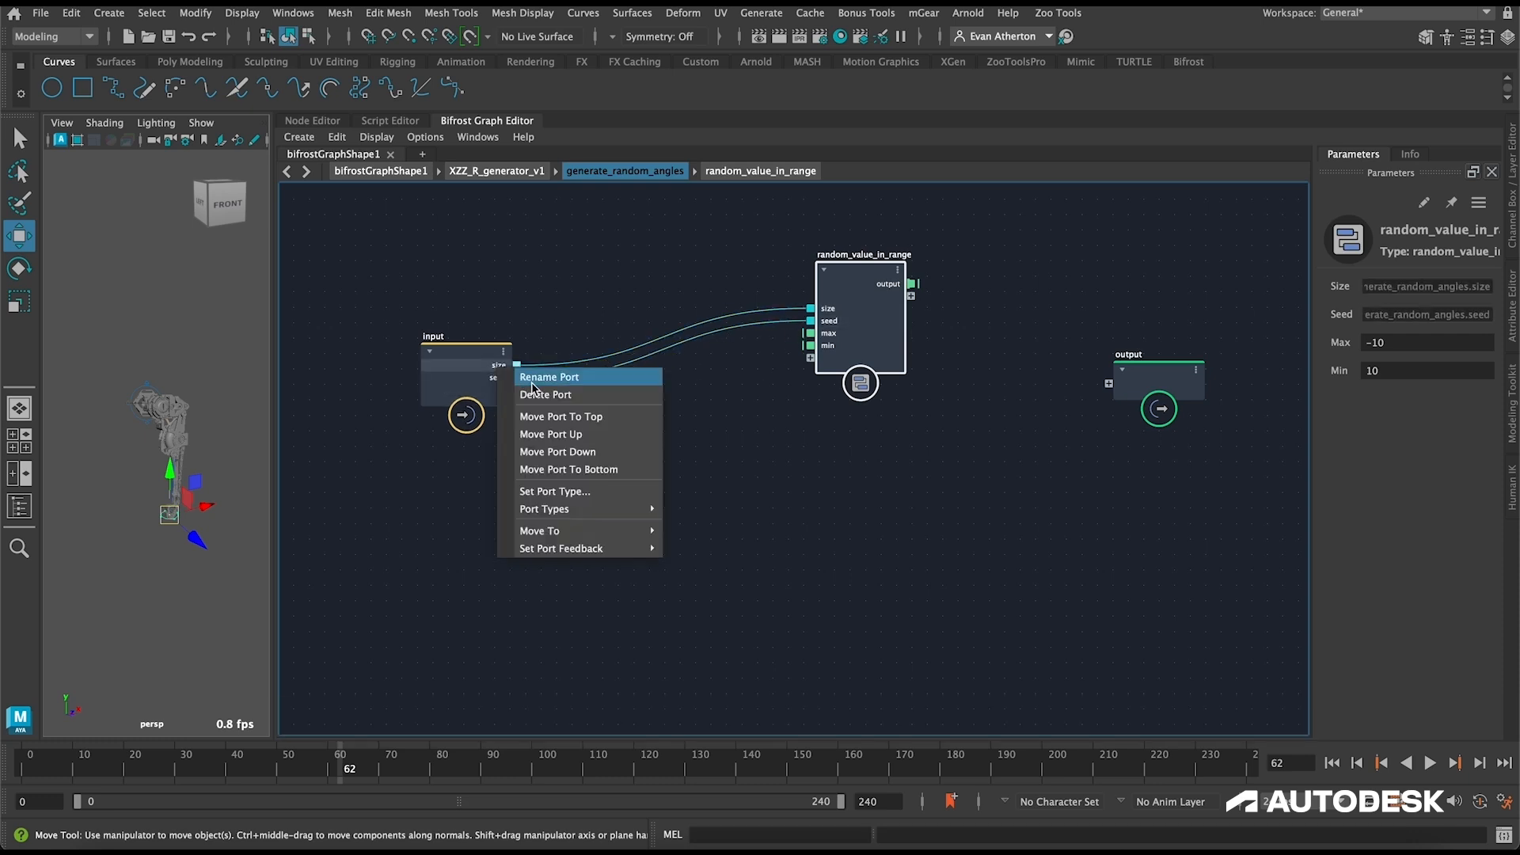
left_click(536, 378)
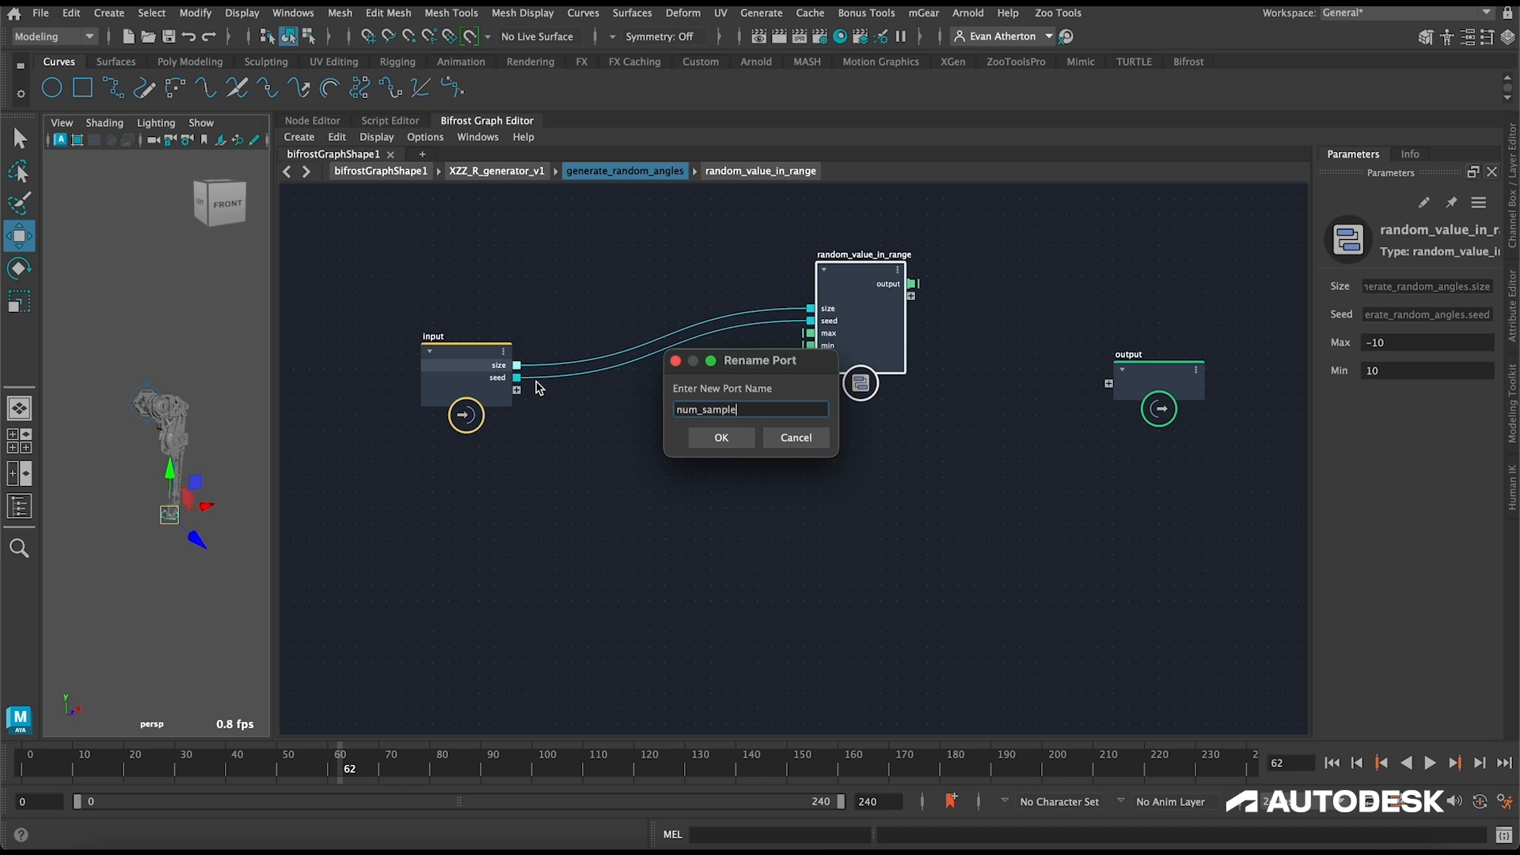
key("Return")
Step: Duplicate random_value_in_range twice and place the copies diagonally below the original
left_click_drag(865, 273, 781, 260)
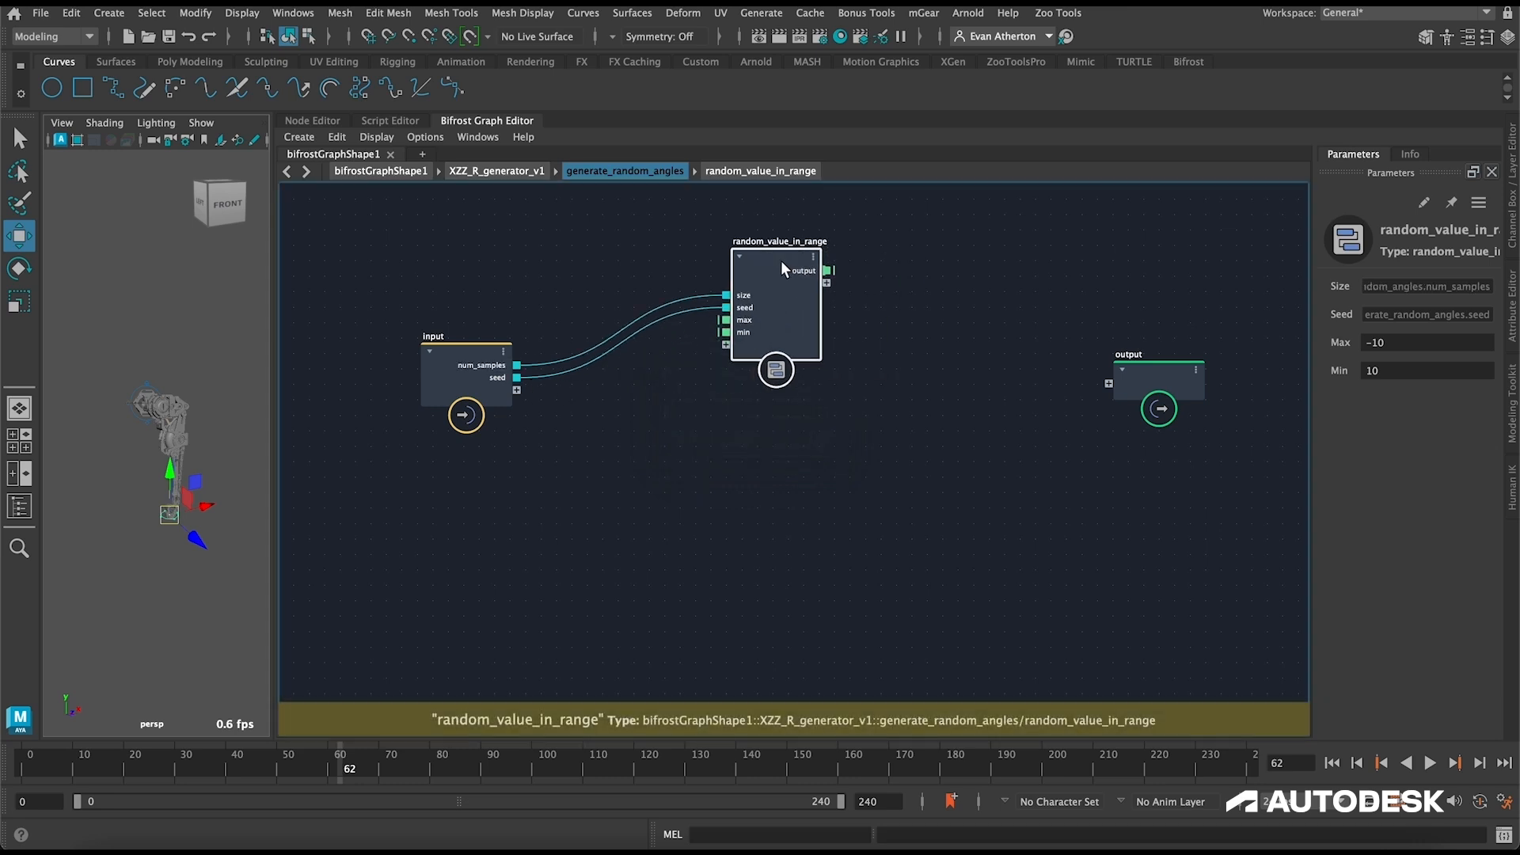
key("ctrl+d")
left_click_drag(869, 350, 908, 417)
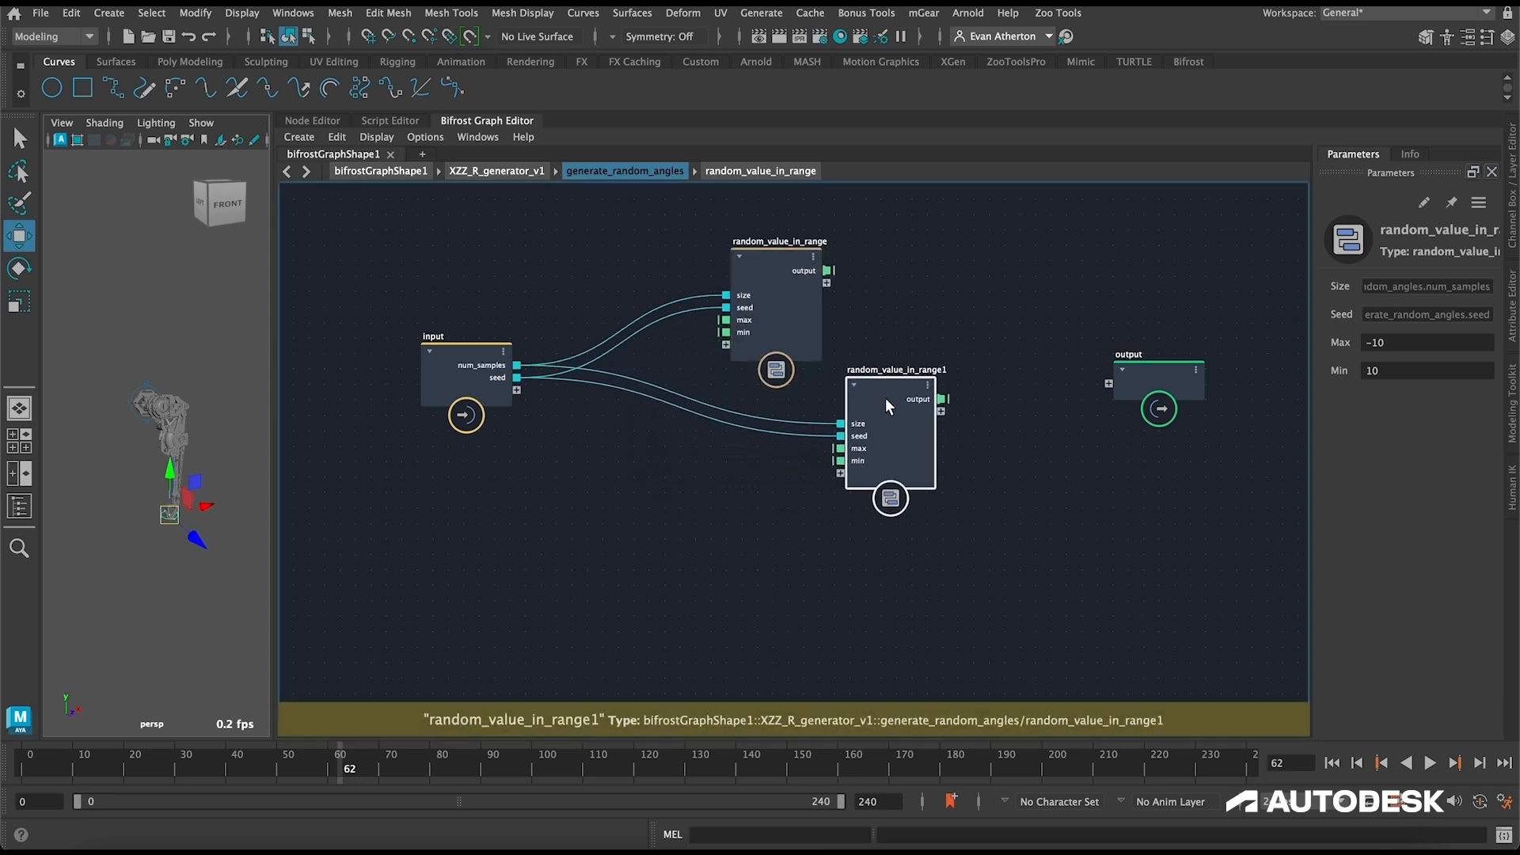
key("ctrl+d")
left_click_drag(918, 472, 1118, 483)
left_click_drag(1020, 521, 978, 558)
Step: Disconnect the seed links from the two random_value_in_range copies and spread out the copies and the output node
left_click_drag(802, 434, 805, 470)
left_click_drag(887, 387, 921, 378)
left_click_drag(1085, 477, 1094, 479)
left_click_drag(926, 380, 934, 378)
left_click(1163, 363)
left_click_drag(1164, 363, 1255, 358)
left_click_drag(949, 368, 964, 370)
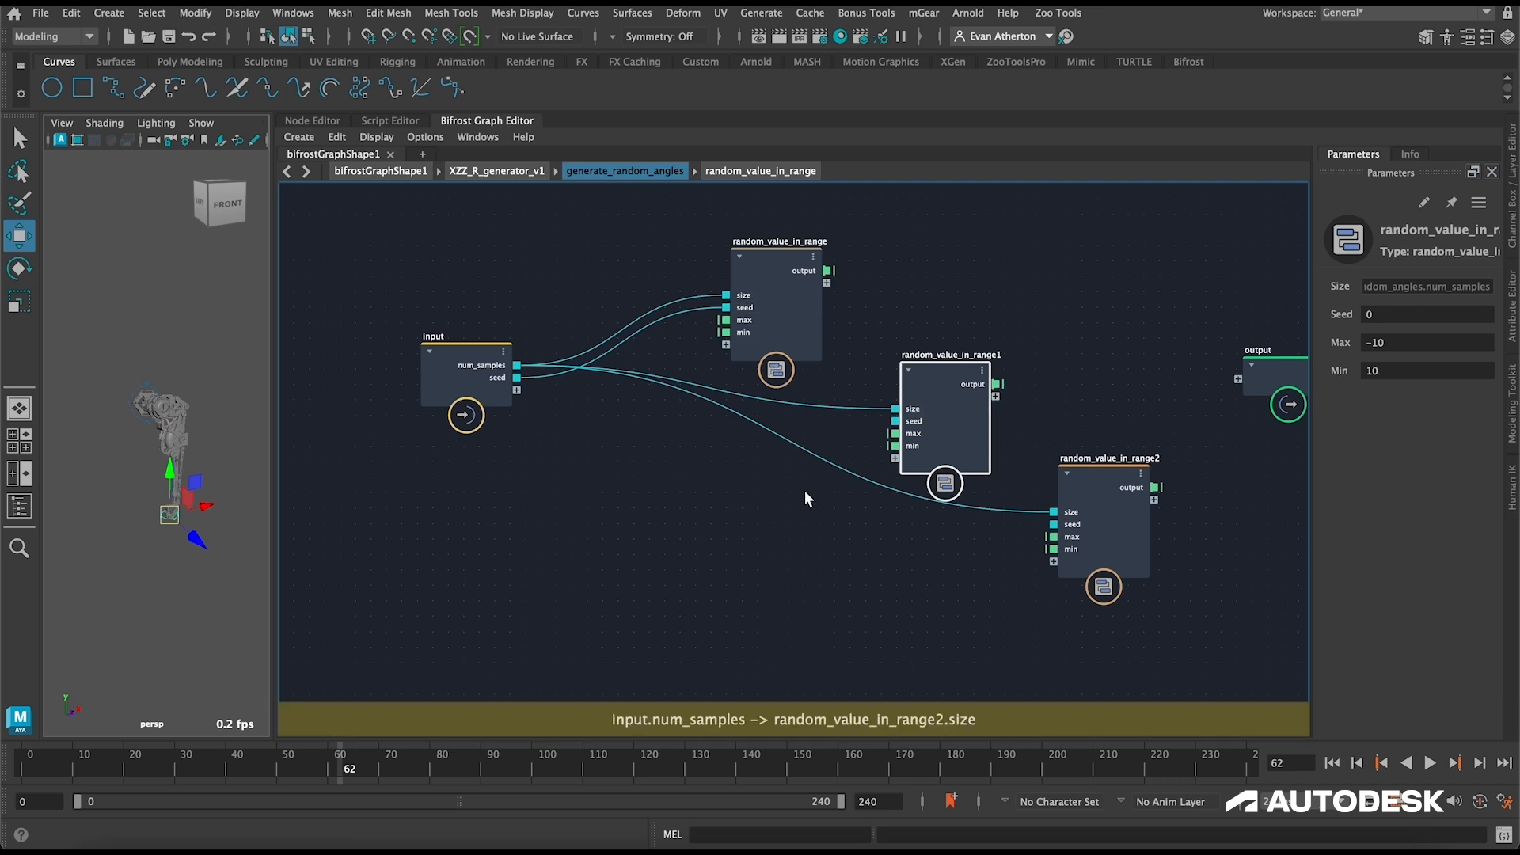
Step: Add an increment node that feeds the input's seed, increased by 1, into random_value_in_range1's seed port
left_click(776, 525)
key("Tab")
type("ince")
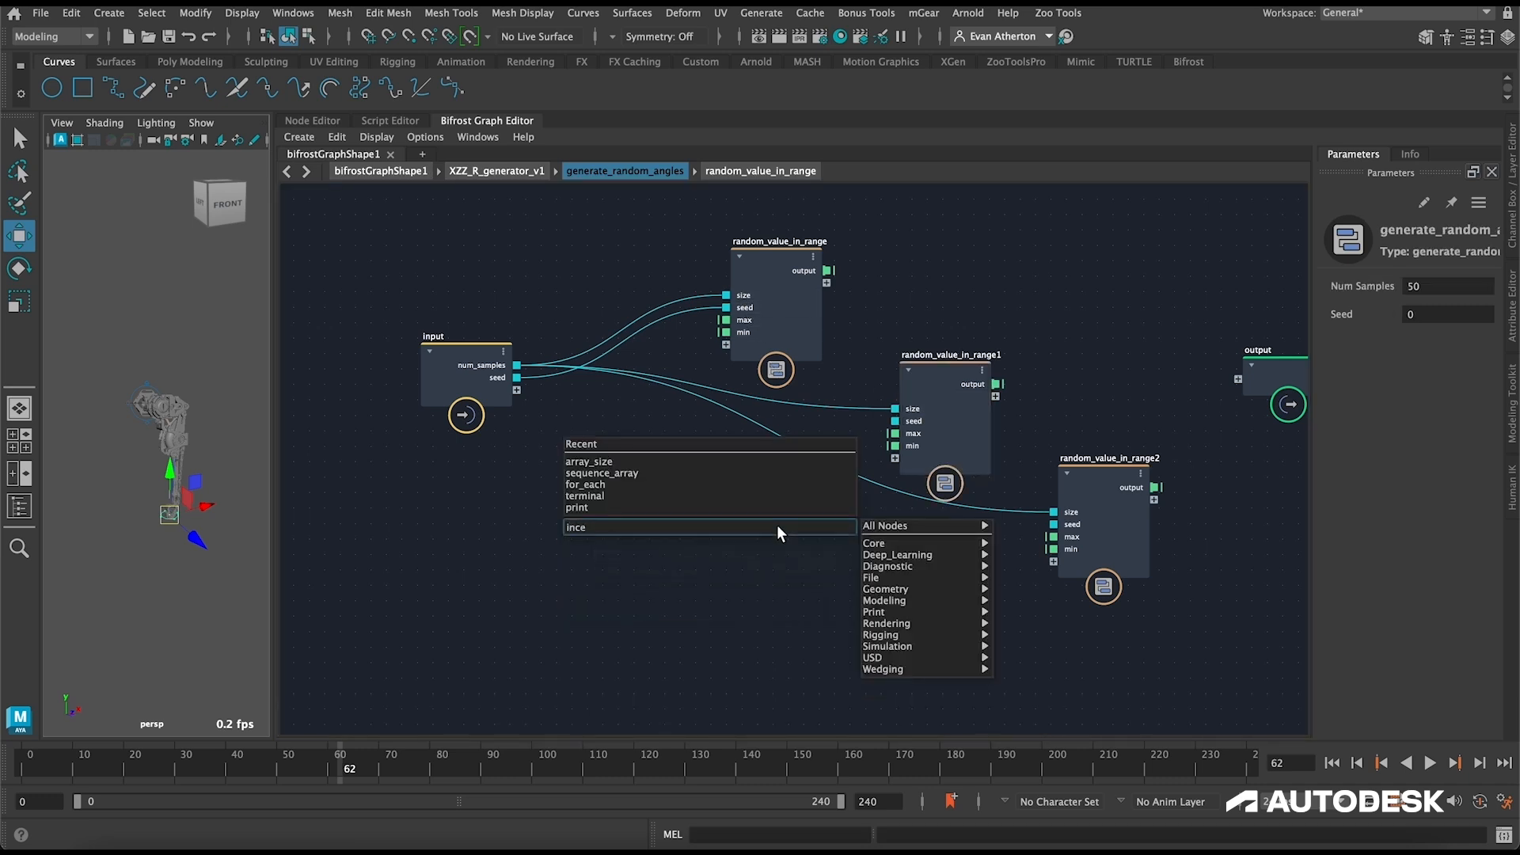
key("Return")
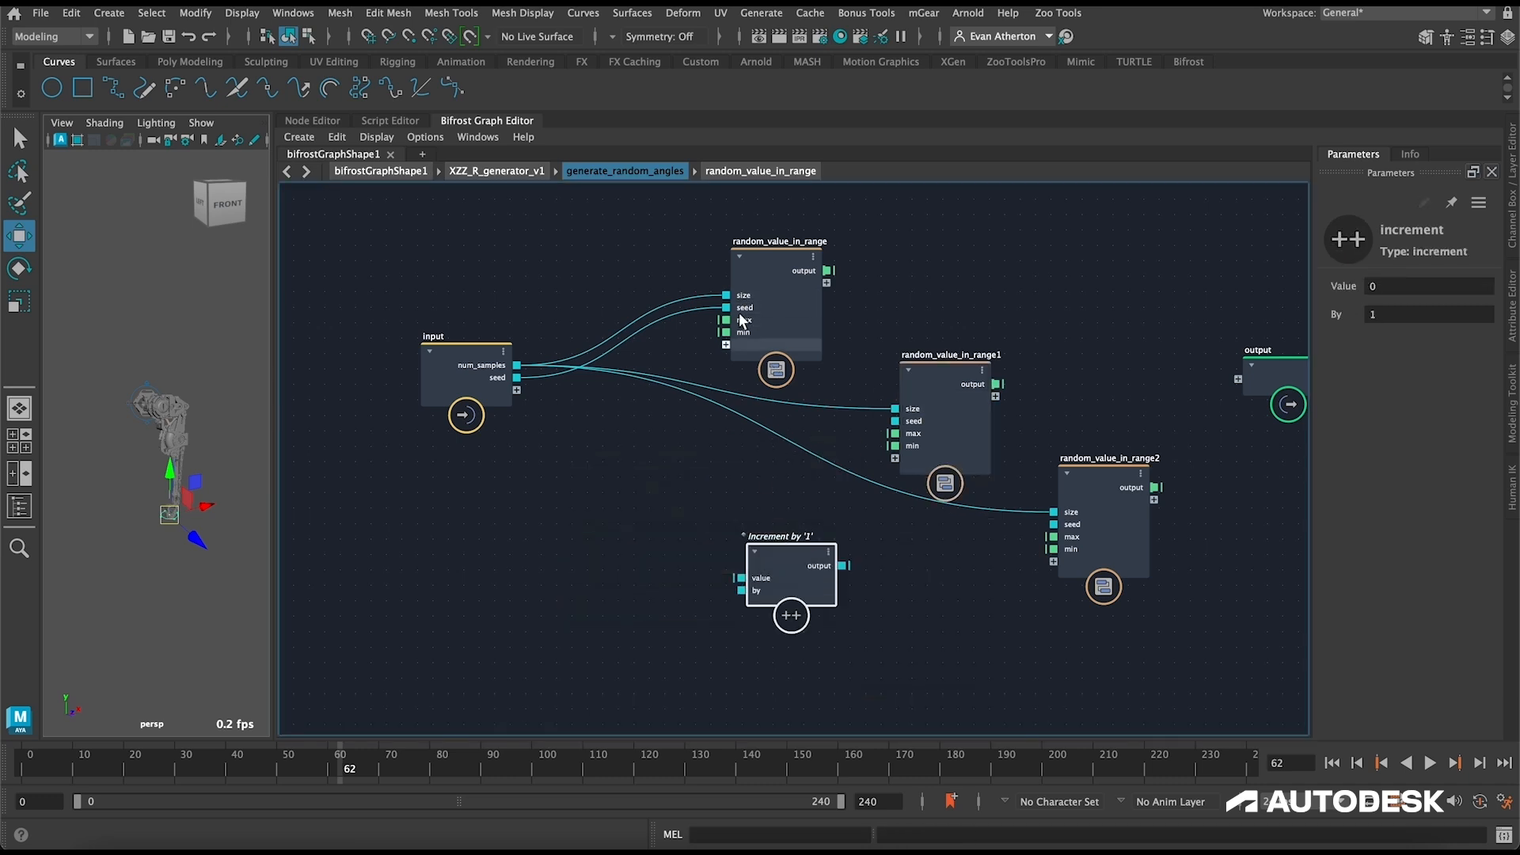
left_click_drag(516, 377, 894, 421)
Step: Add a second increment node driven by the first one's output and connect it to random_value_in_range2's seed port
left_click(846, 533)
key("Tab")
type("ince")
key("BackSpace")
key("BackSpace")
type("cr")
key("Return")
left_click_drag(813, 467, 1058, 529)
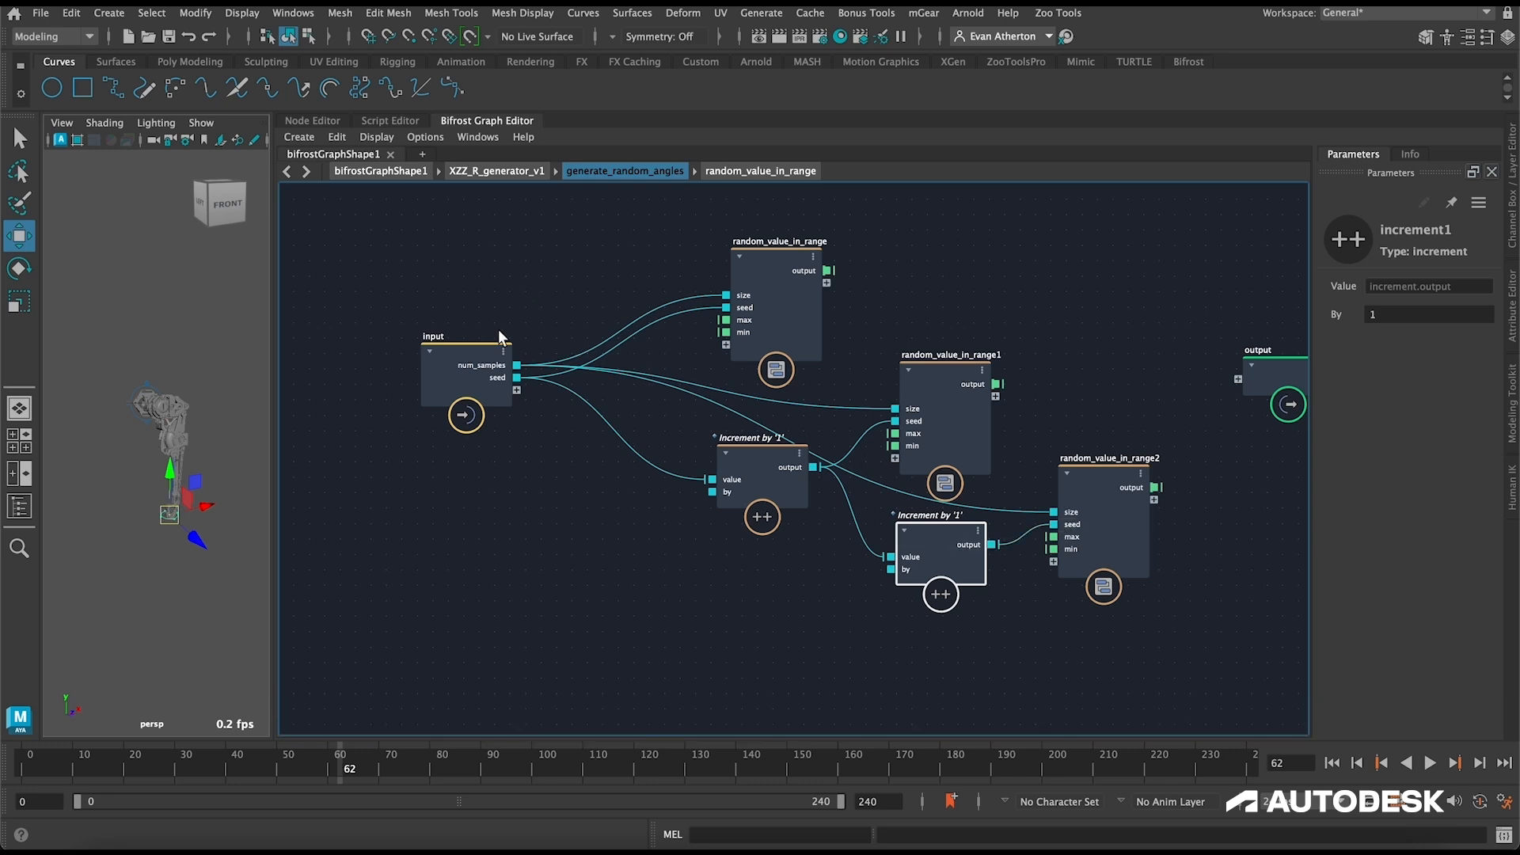
Step: Expose the max and min ports of all three random_value_in_range nodes as separate compound inputs
mouse_move(728, 325)
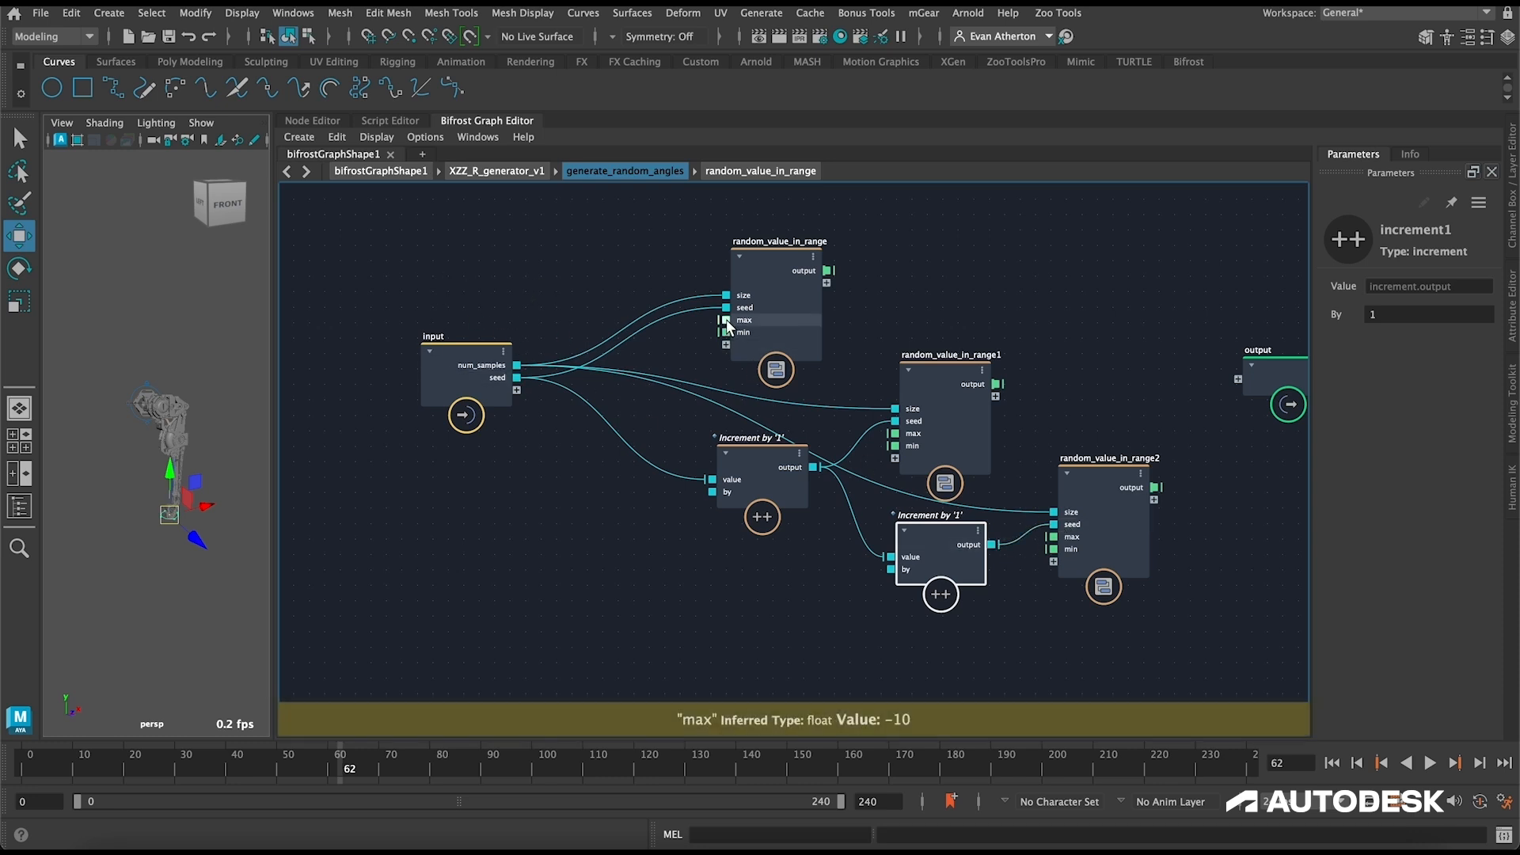
left_click_drag(537, 390, 517, 390)
left_click_drag(725, 332, 520, 407)
mouse_move(499, 398)
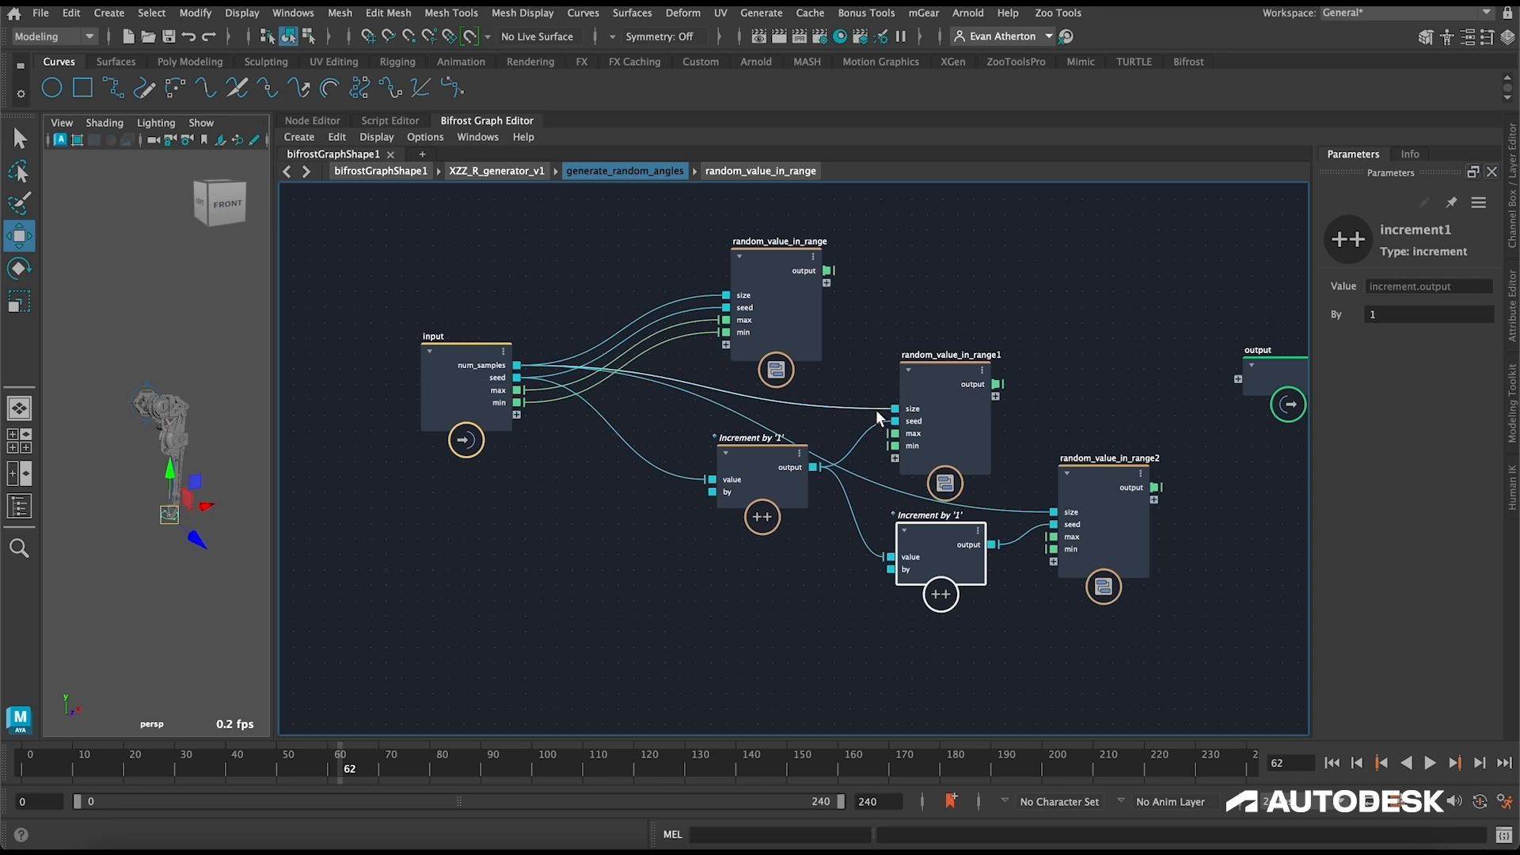
left_click_drag(895, 433, 517, 428)
left_click_drag(1053, 536, 517, 439)
left_click_drag(1053, 549, 517, 452)
Step: Rename the first node's exposed input ports to theta_1_max and theta_1_min
double_click(517, 390)
type("theta_1_max")
key("Return")
double_click(519, 403)
type("theta_1_min")
key("Return")
Step: Rename the second node's exposed input ports to theta_2_max and theta_2_min
double_click(519, 415)
type("theta_2_max")
key("Return")
double_click(519, 427)
type("theta_2_min")
key("Return")
Step: Rename the third node's exposed input ports to theta_3_max and theta_3_min
double_click(518, 440)
type("theta_3_max")
key("Return")
double_click(519, 453)
type("theta_3")
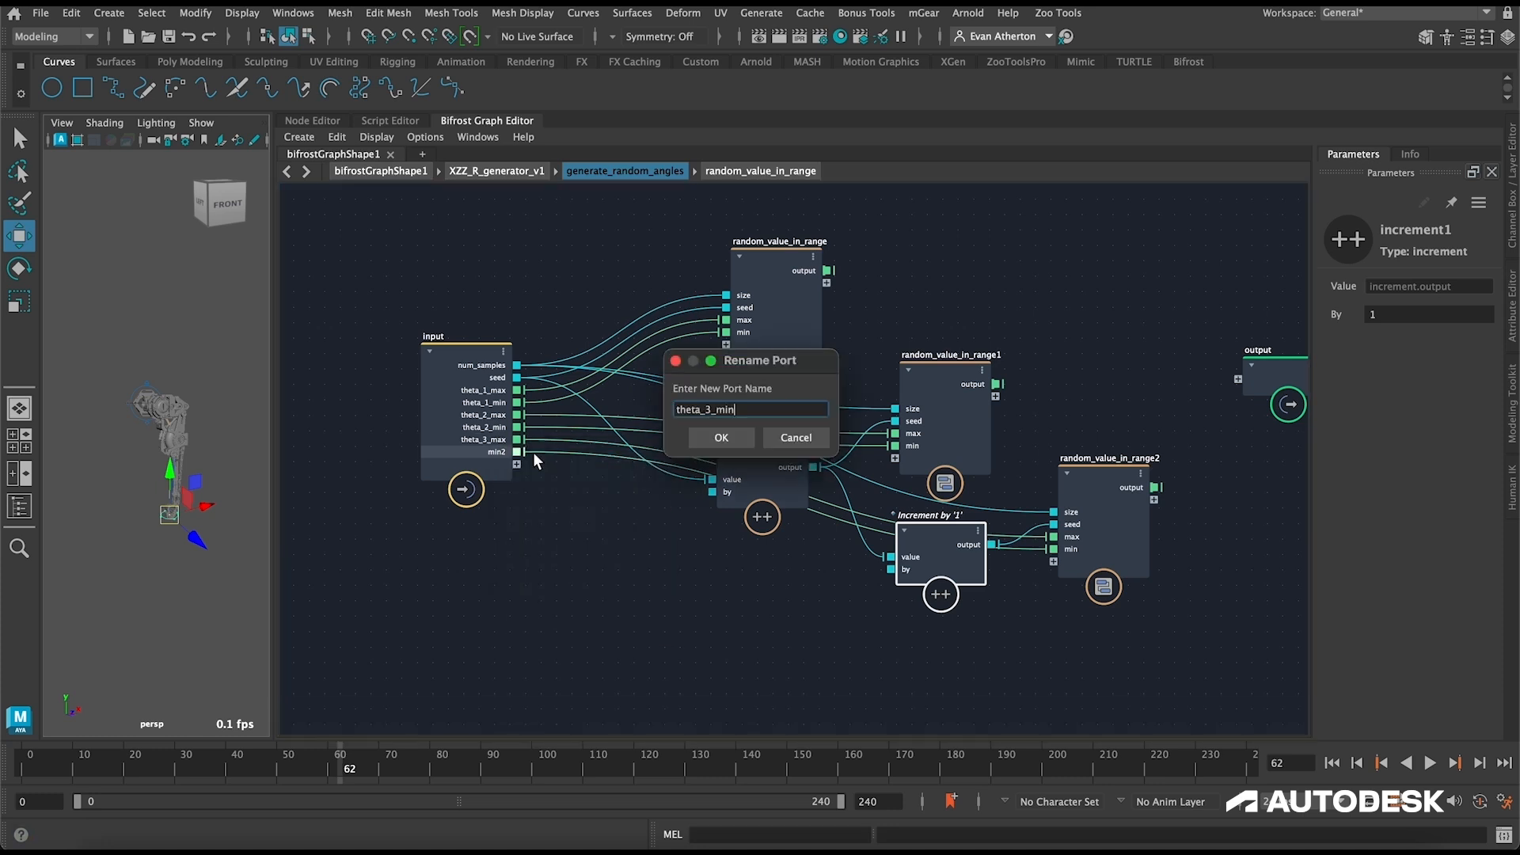
type("_min")
key("Return")
Step: Connect the outputs of the three random_value_in_range nodes to separate new ports on the output node
middle_click_drag(1058, 263, 852, 247)
left_click_drag(622, 254, 1032, 364)
left_click_drag(791, 368, 1031, 375)
left_click_drag(952, 473, 1034, 388)
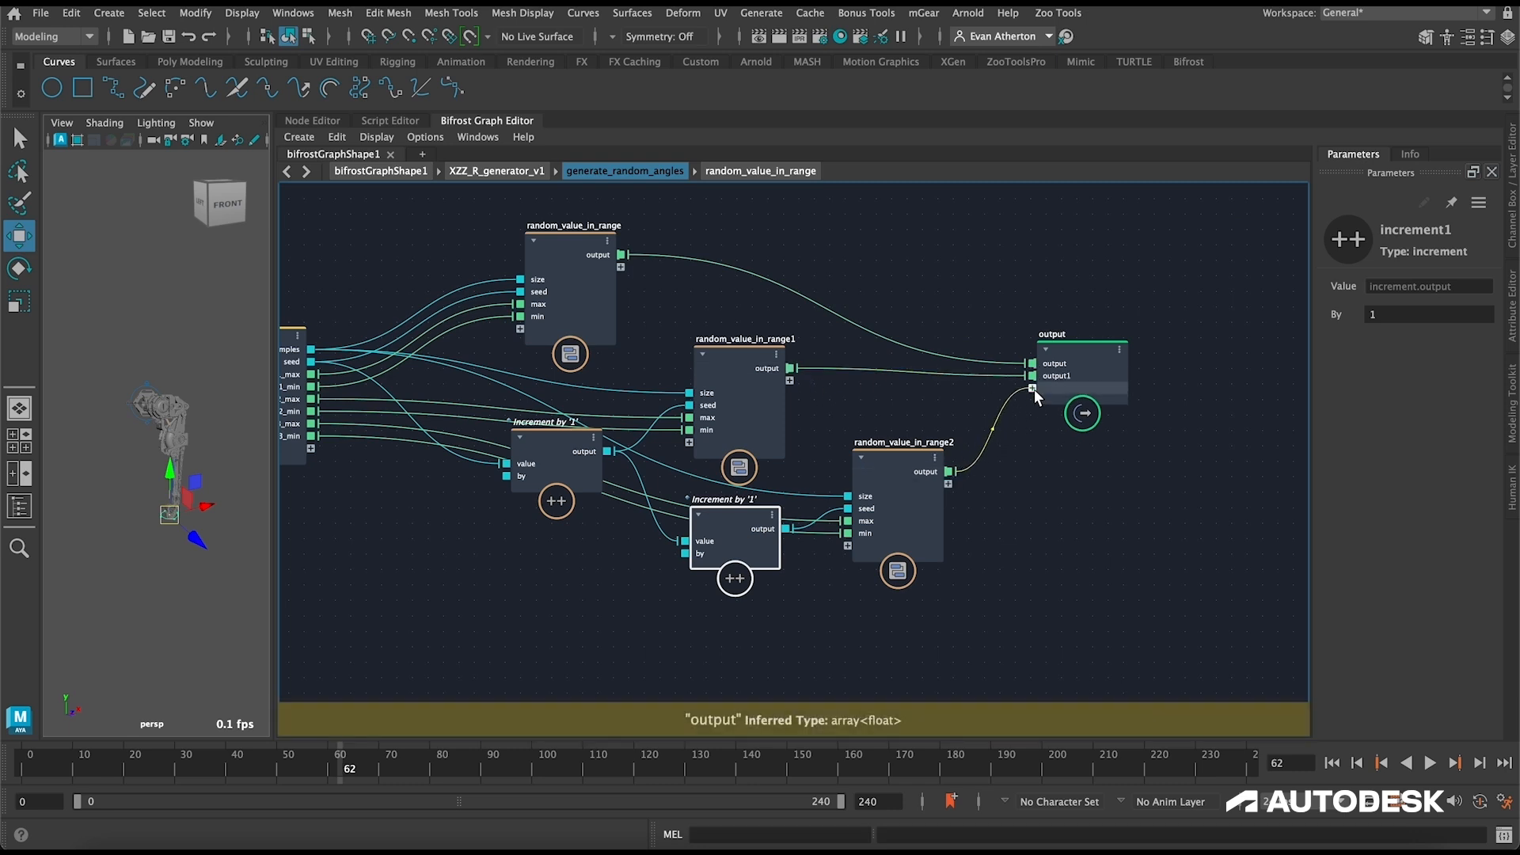
Step: Rename the output node's three ports to theta_1, theta_2 and theta_3
right_click(1063, 365)
left_click(1114, 373)
type("theat_")
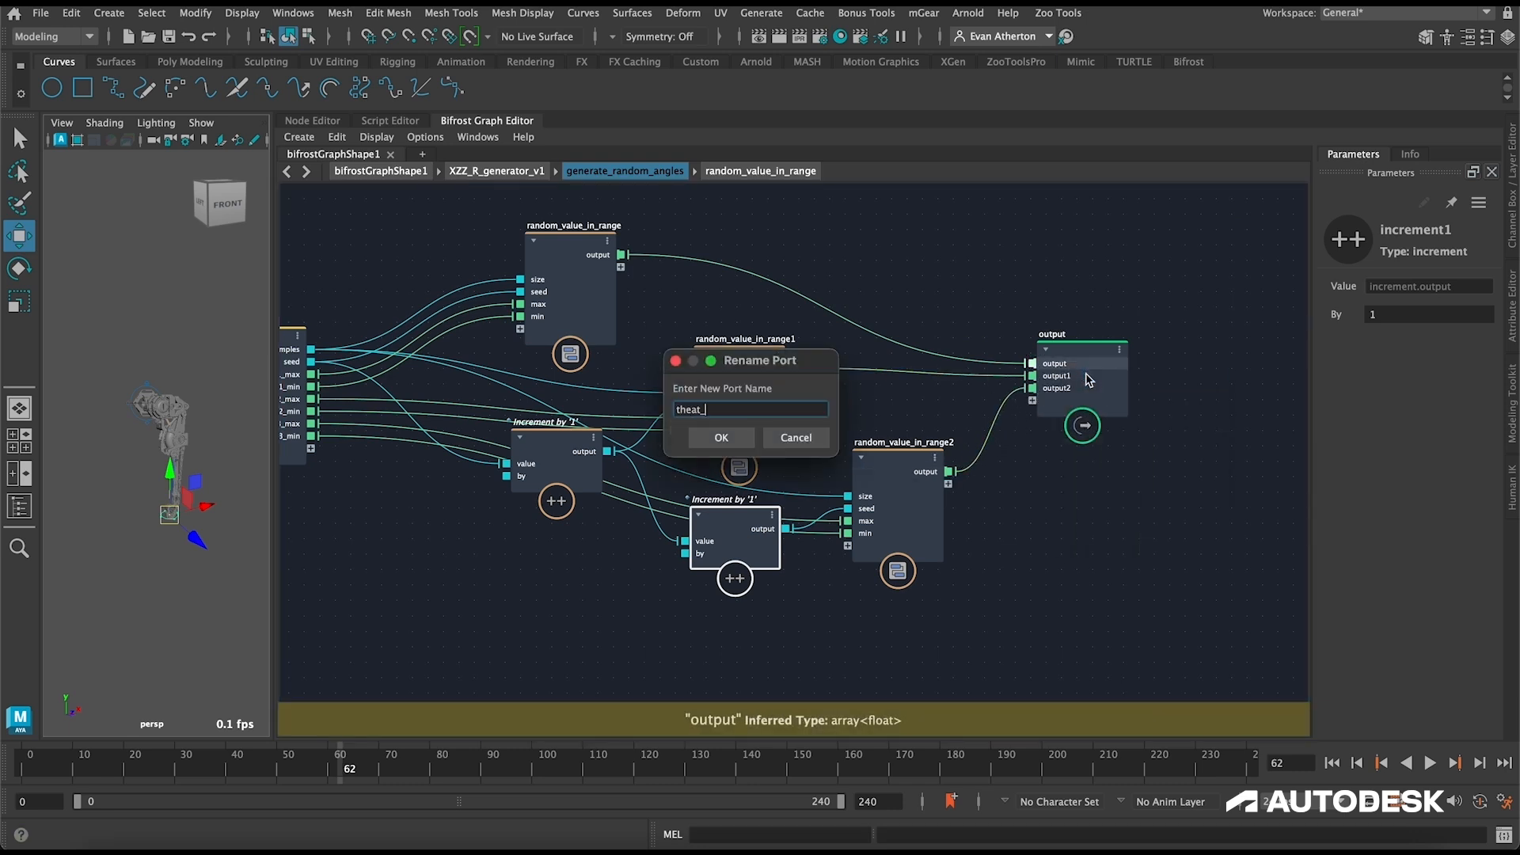
type("1")
key("BackSpace")
key("BackSpace")
key("BackSpace")
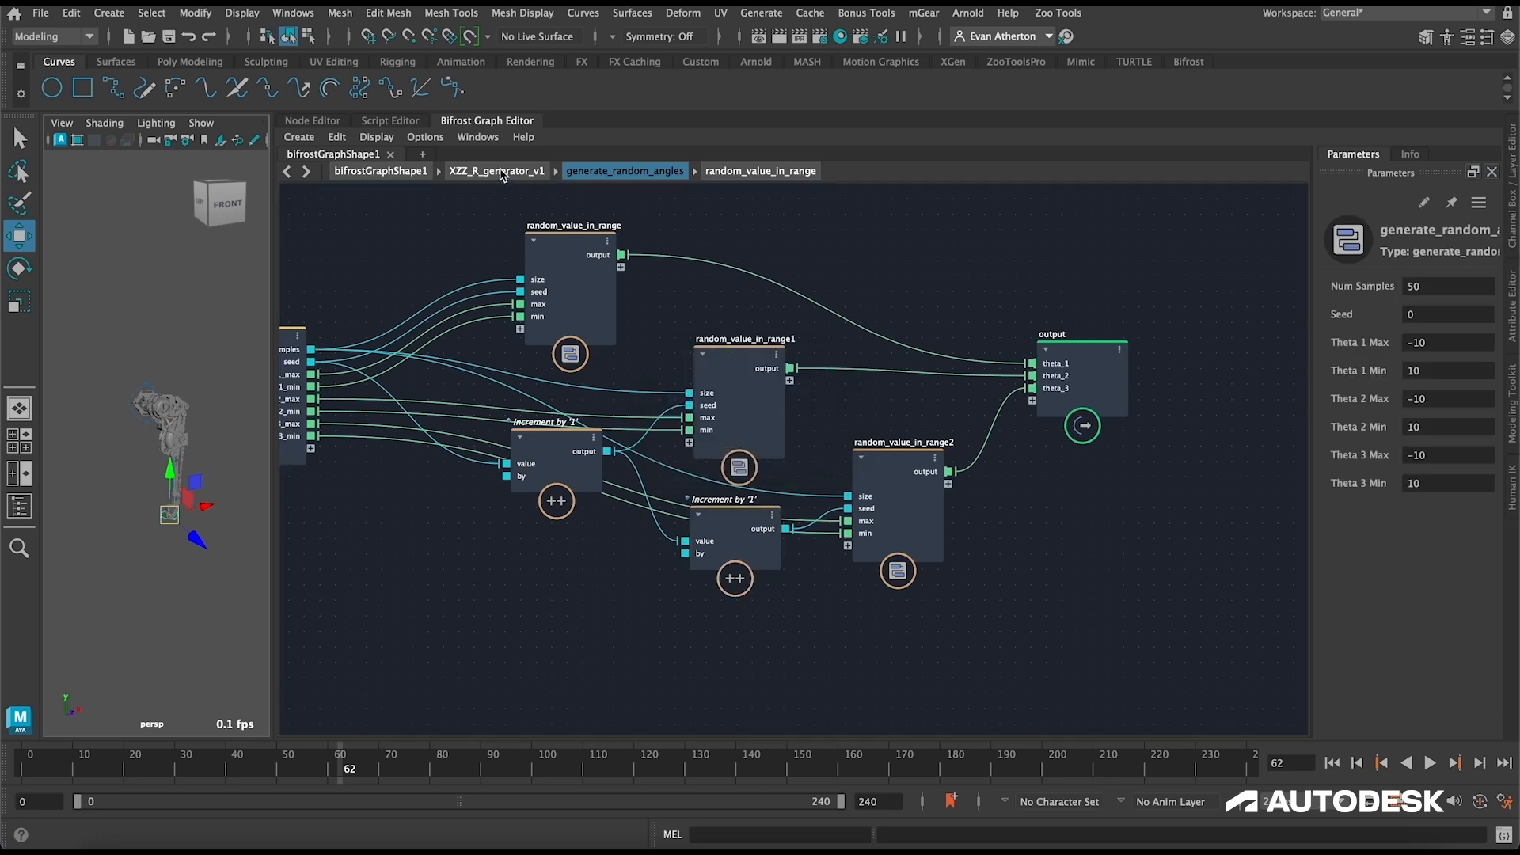
Step: Return to XZZ_R_generator_v1, add a for_each node and delete its max_iterations port
left_click(502, 172)
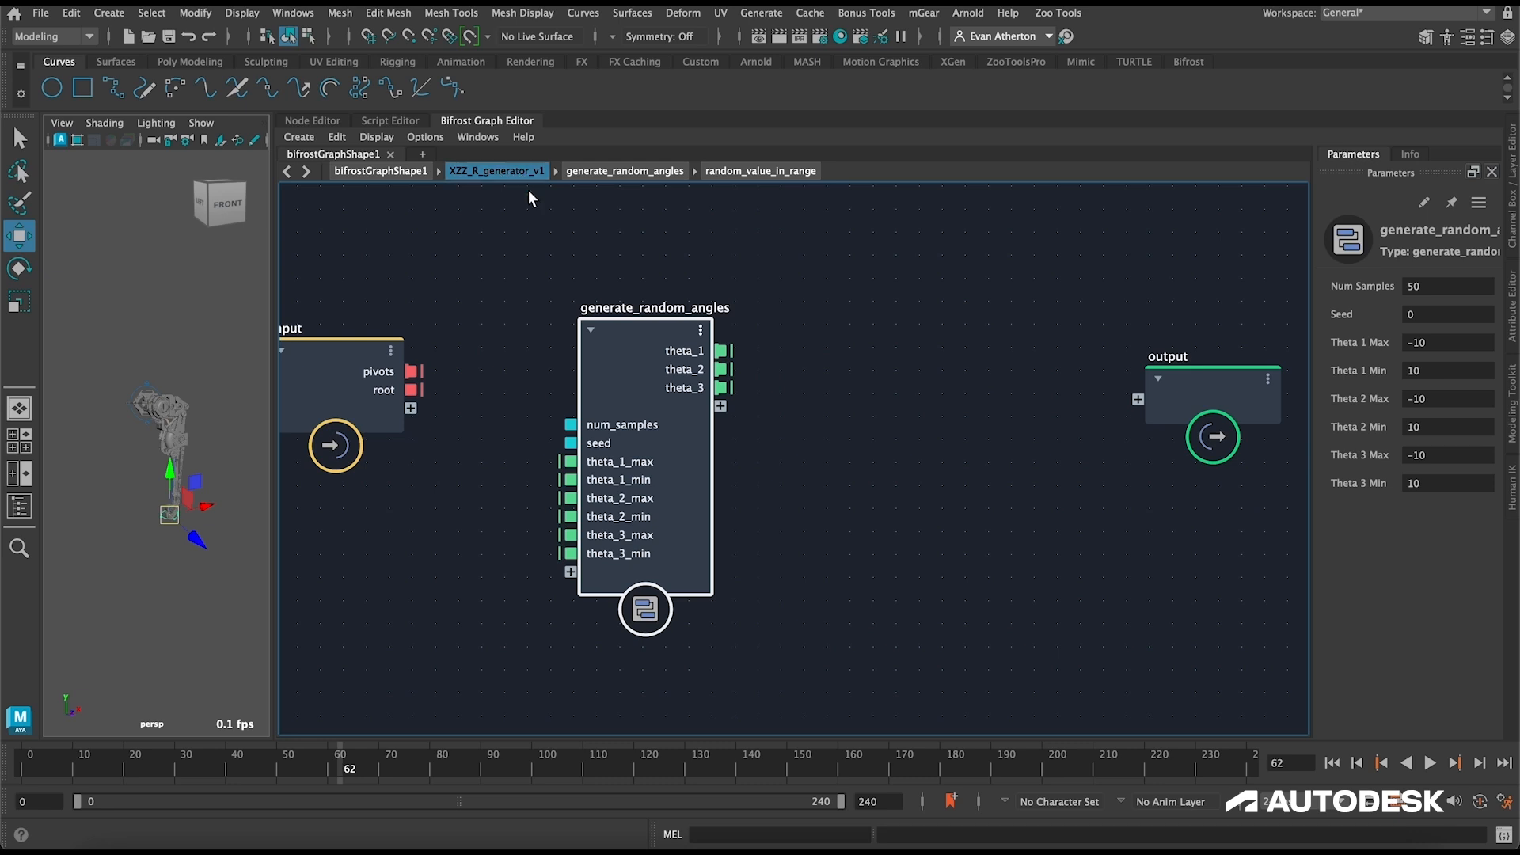
left_click_drag(628, 328, 623, 297)
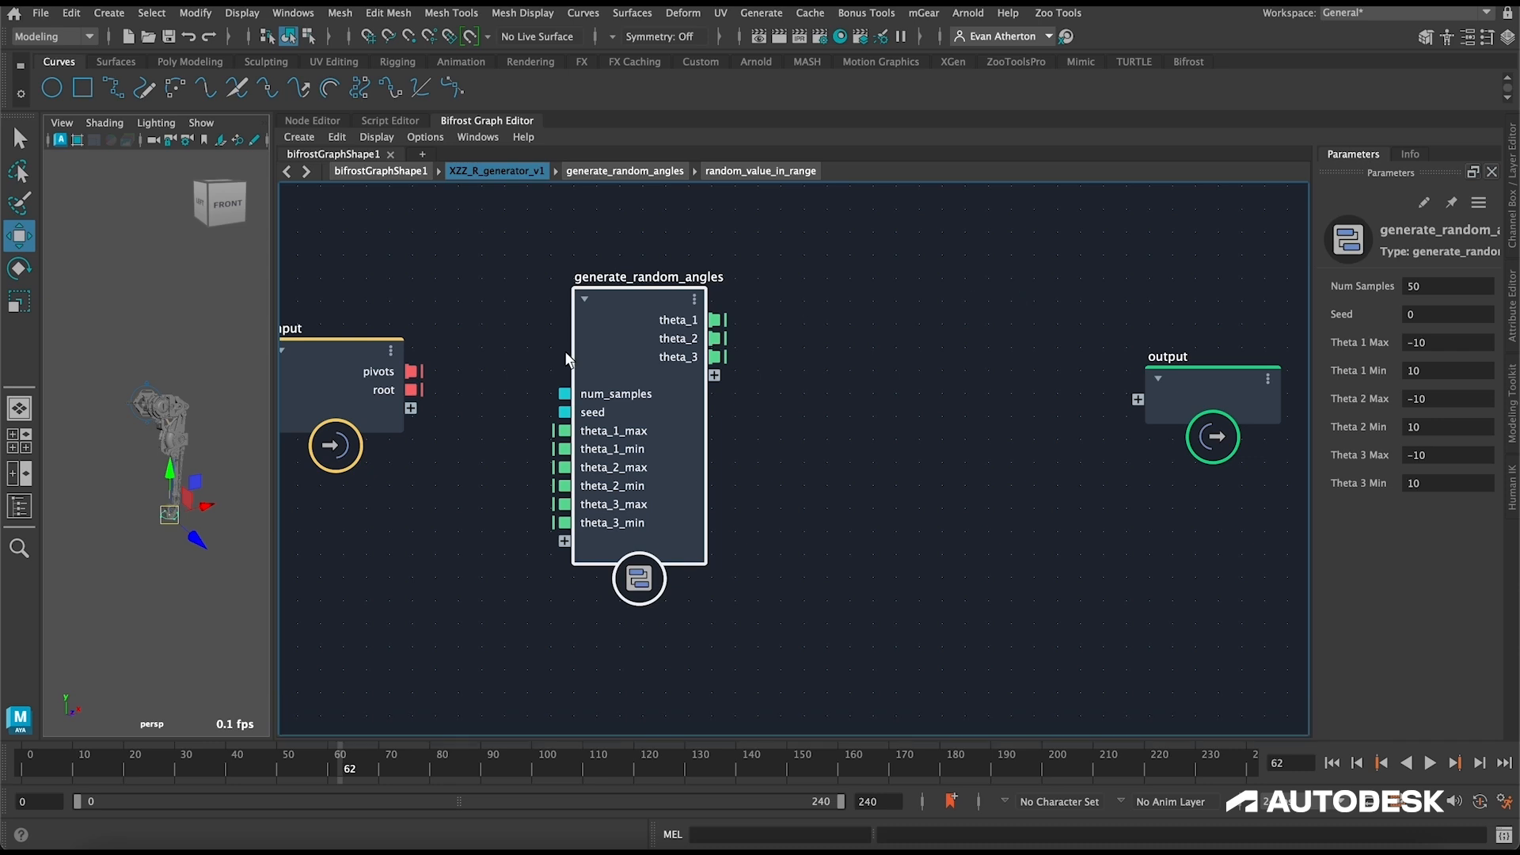
left_click(893, 355)
key("Tab")
type("for_each")
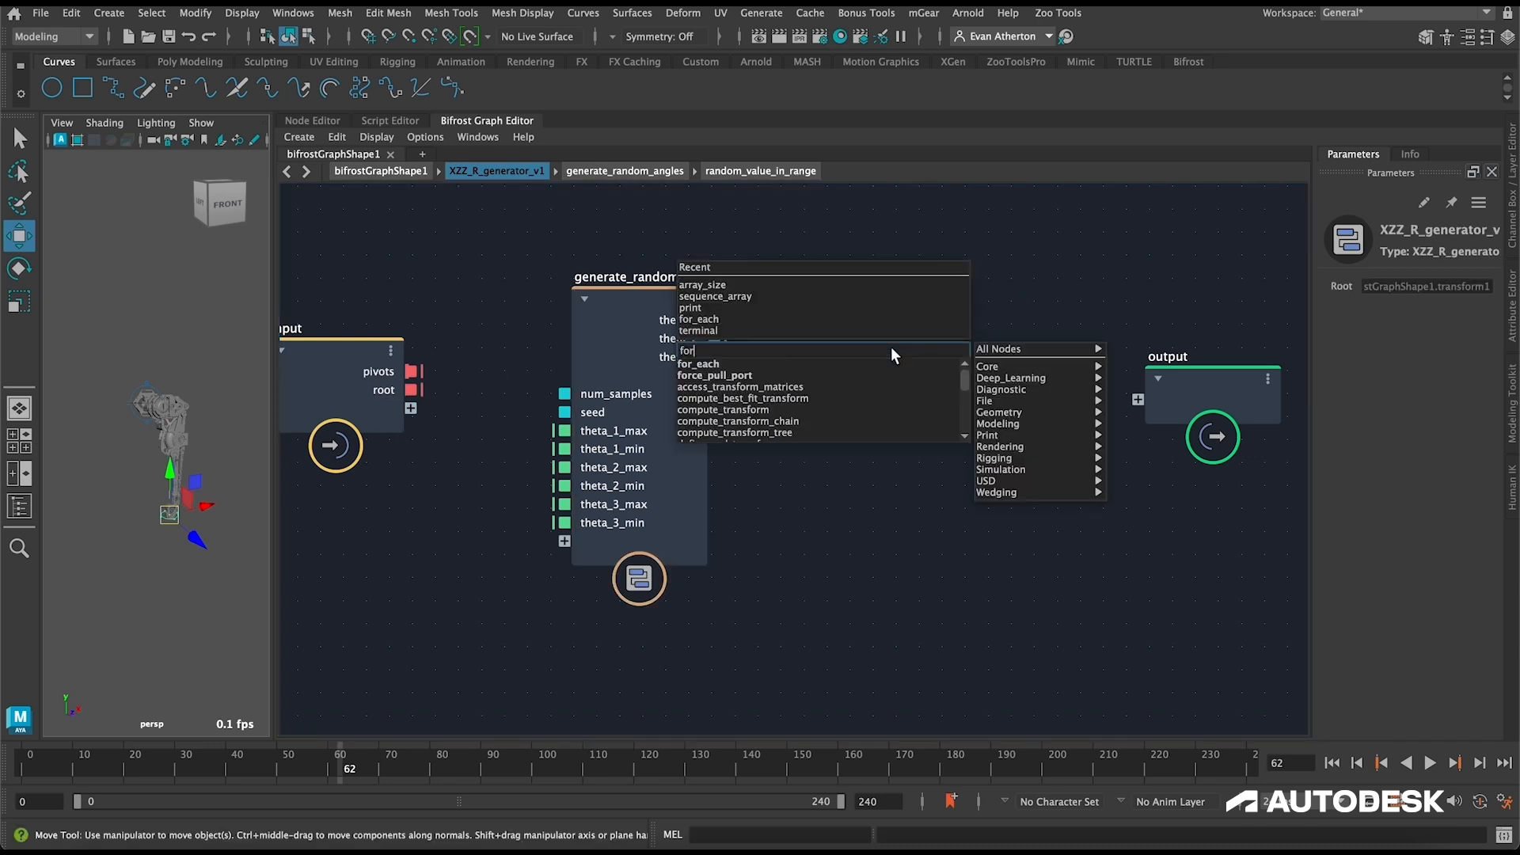
key("Return")
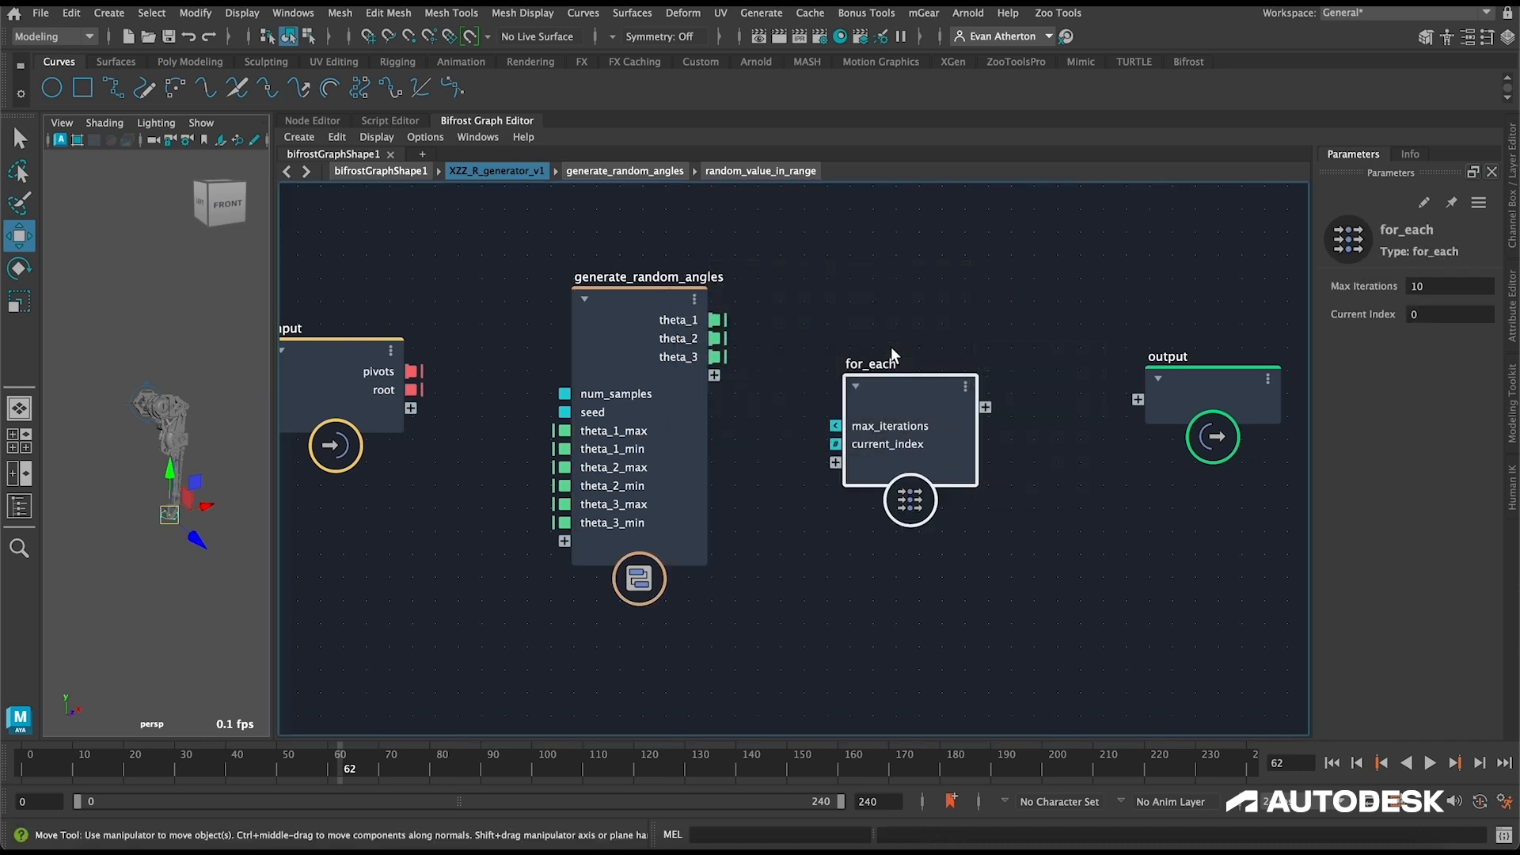
right_click(874, 426)
left_click(932, 450)
left_click_drag(917, 407, 935, 370)
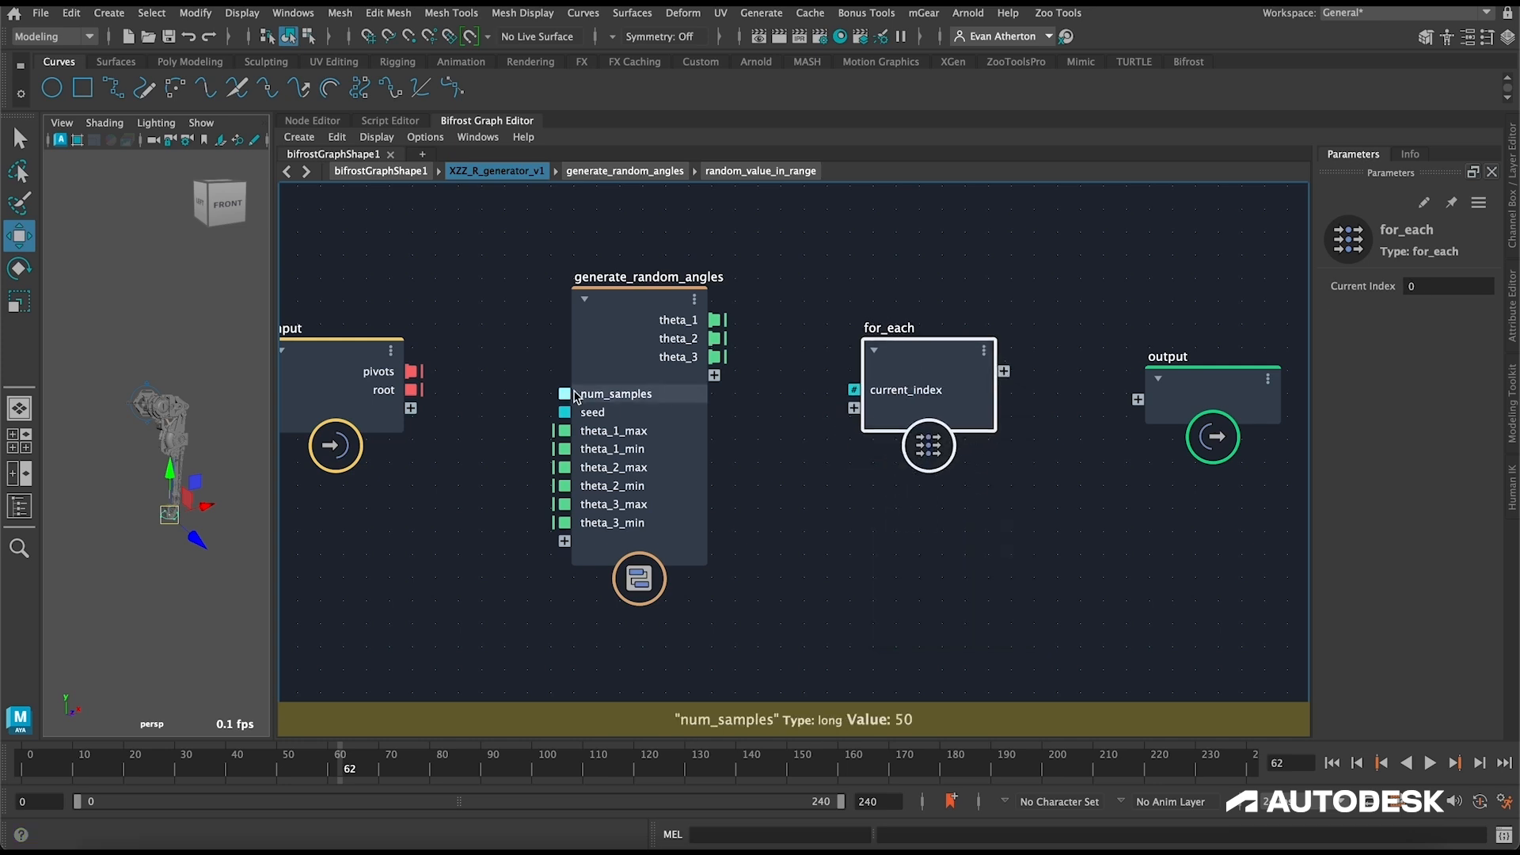
Step: Connect the input's pivots and root to for_each and set the pivots port's iteration target to false
left_click_drag(413, 372, 853, 407)
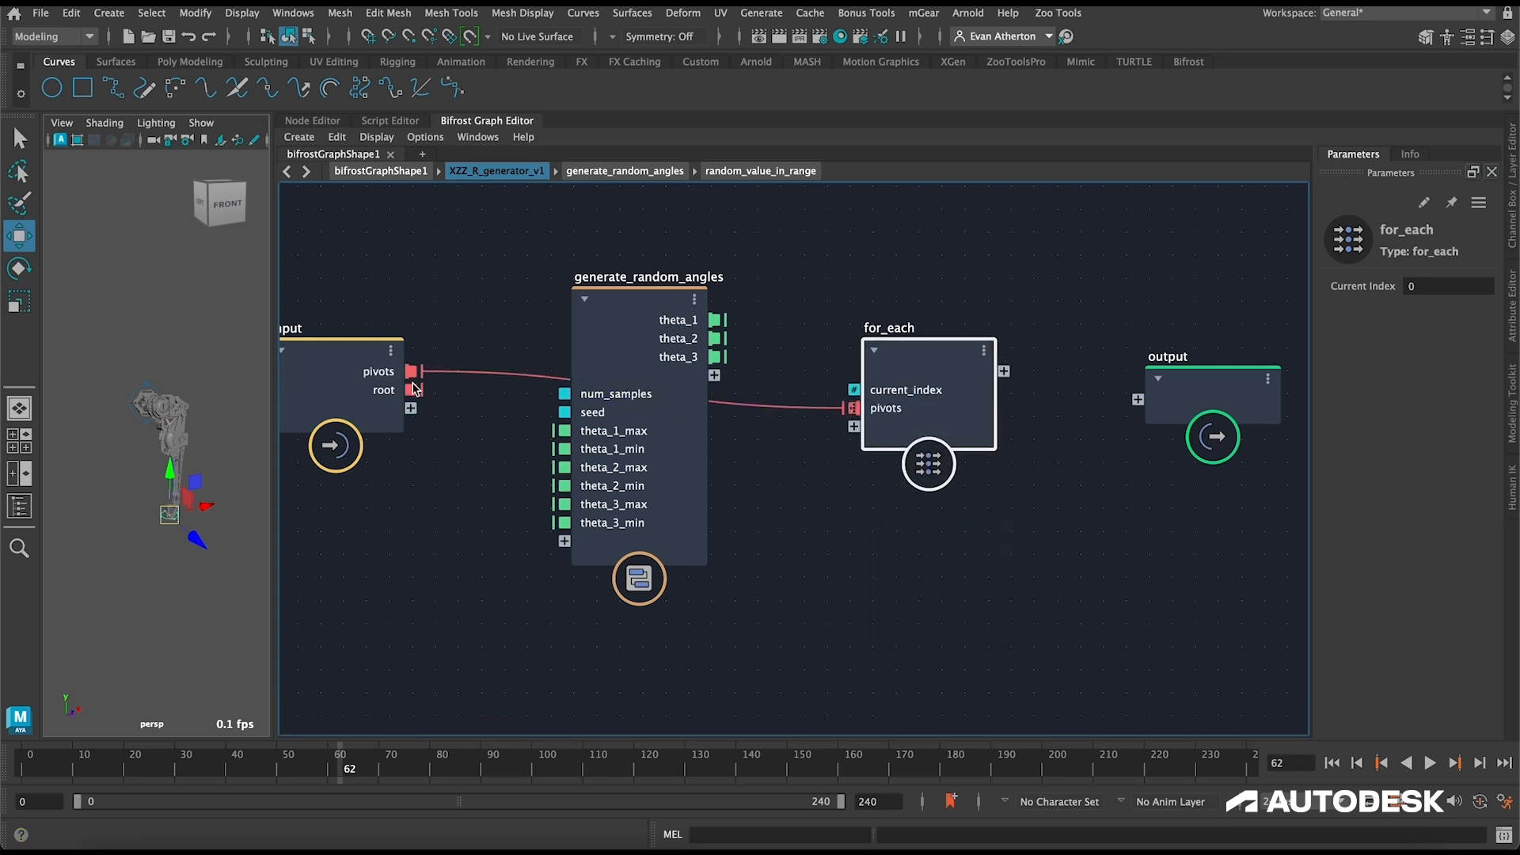
left_click_drag(413, 390, 830, 431)
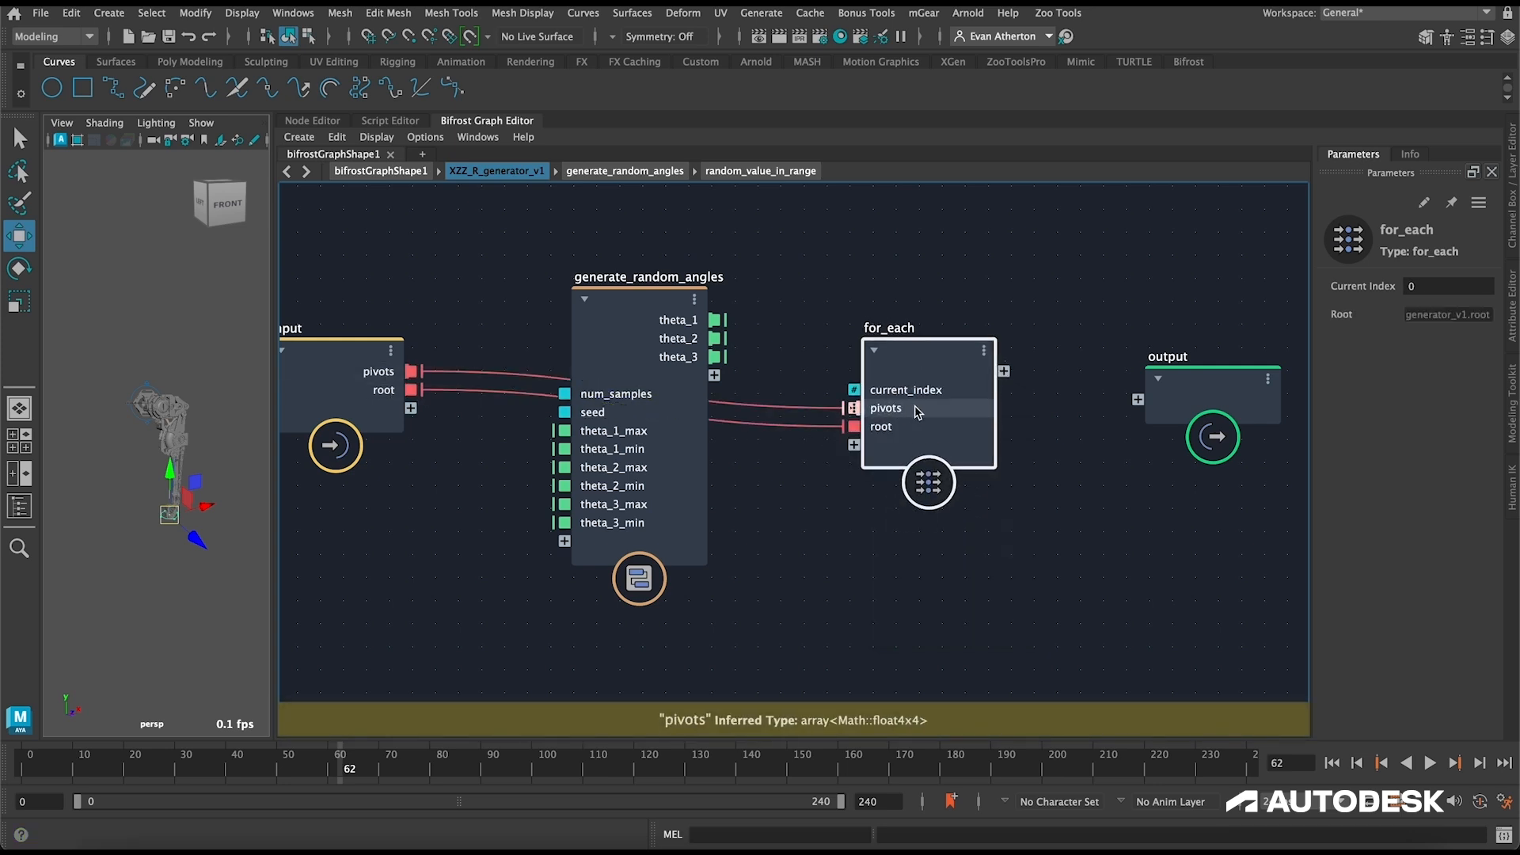
double_click(903, 364)
right_click(588, 483)
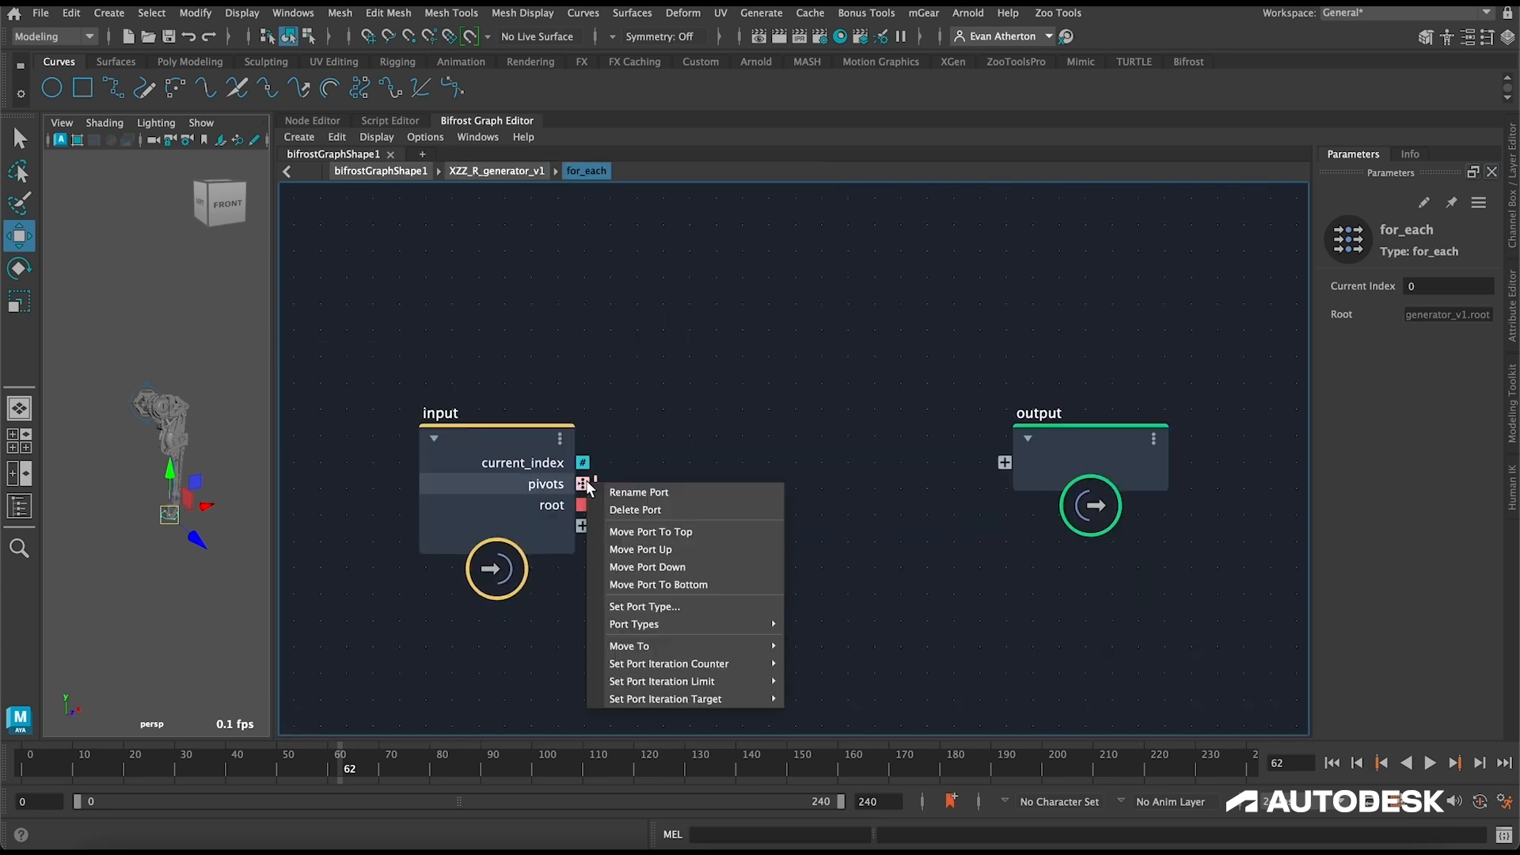
mouse_move(744, 698)
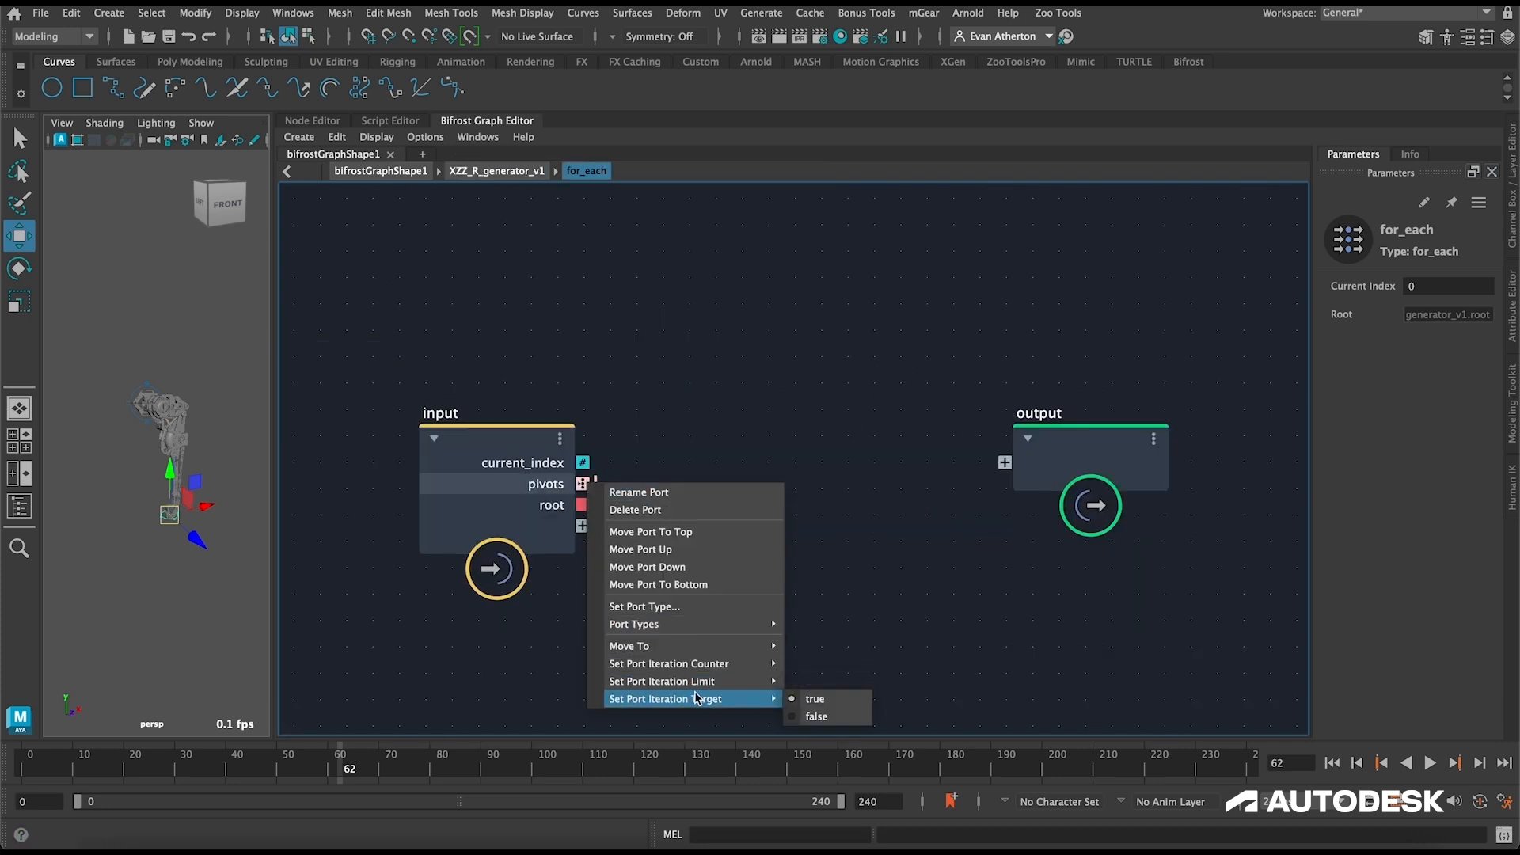
left_click(817, 715)
Step: Back in XZZ_R_generator_v1, connect generate_random_angles' theta_1, theta_2 and theta_3 outputs to new for_each inputs
left_click(496, 171)
left_click_drag(715, 320, 853, 463)
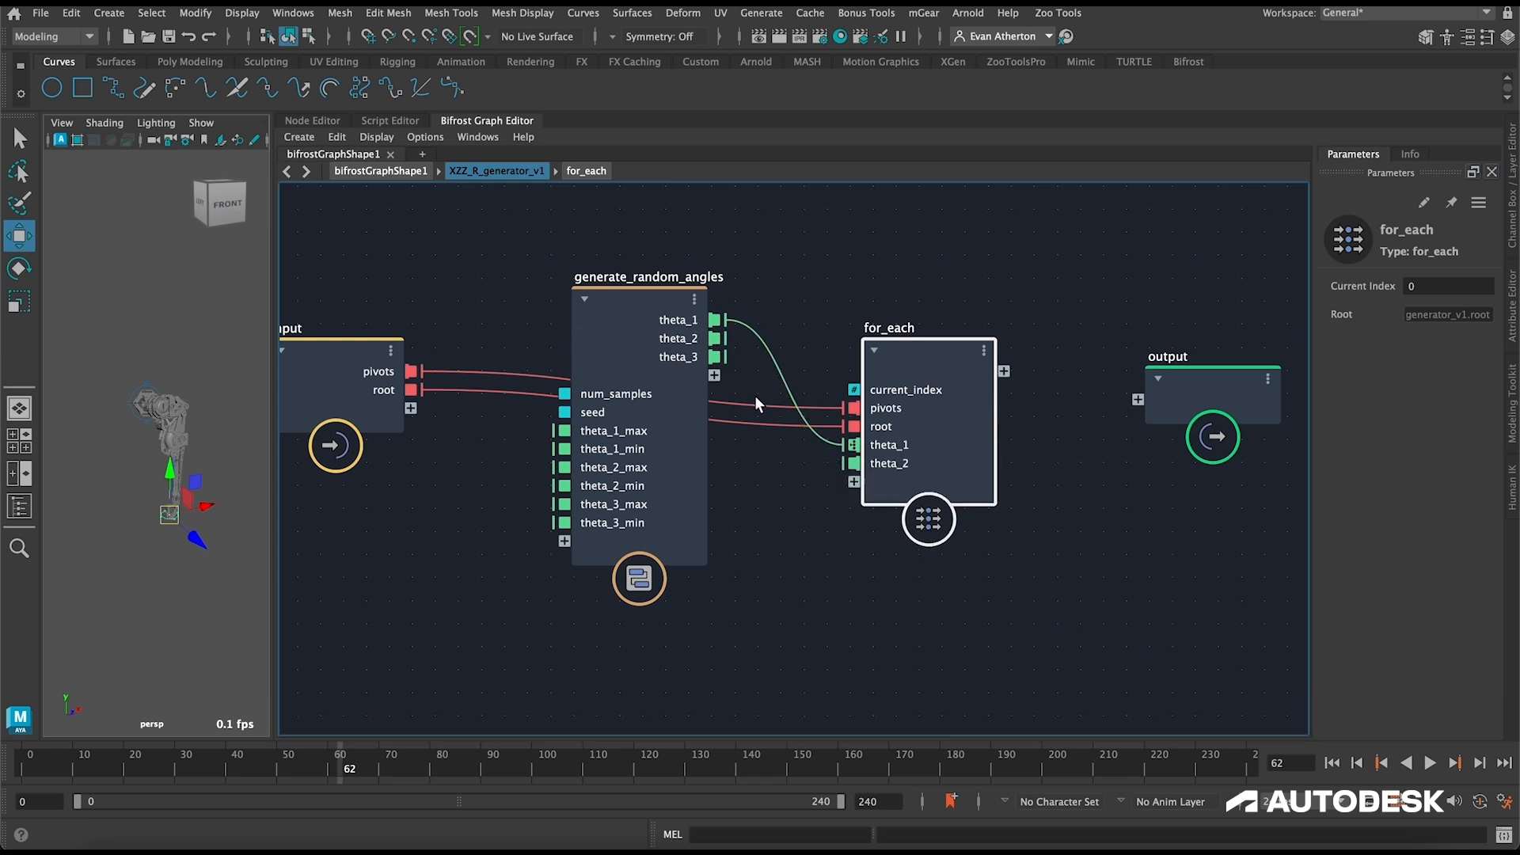
left_click_drag(715, 357, 853, 481)
right_click(853, 464)
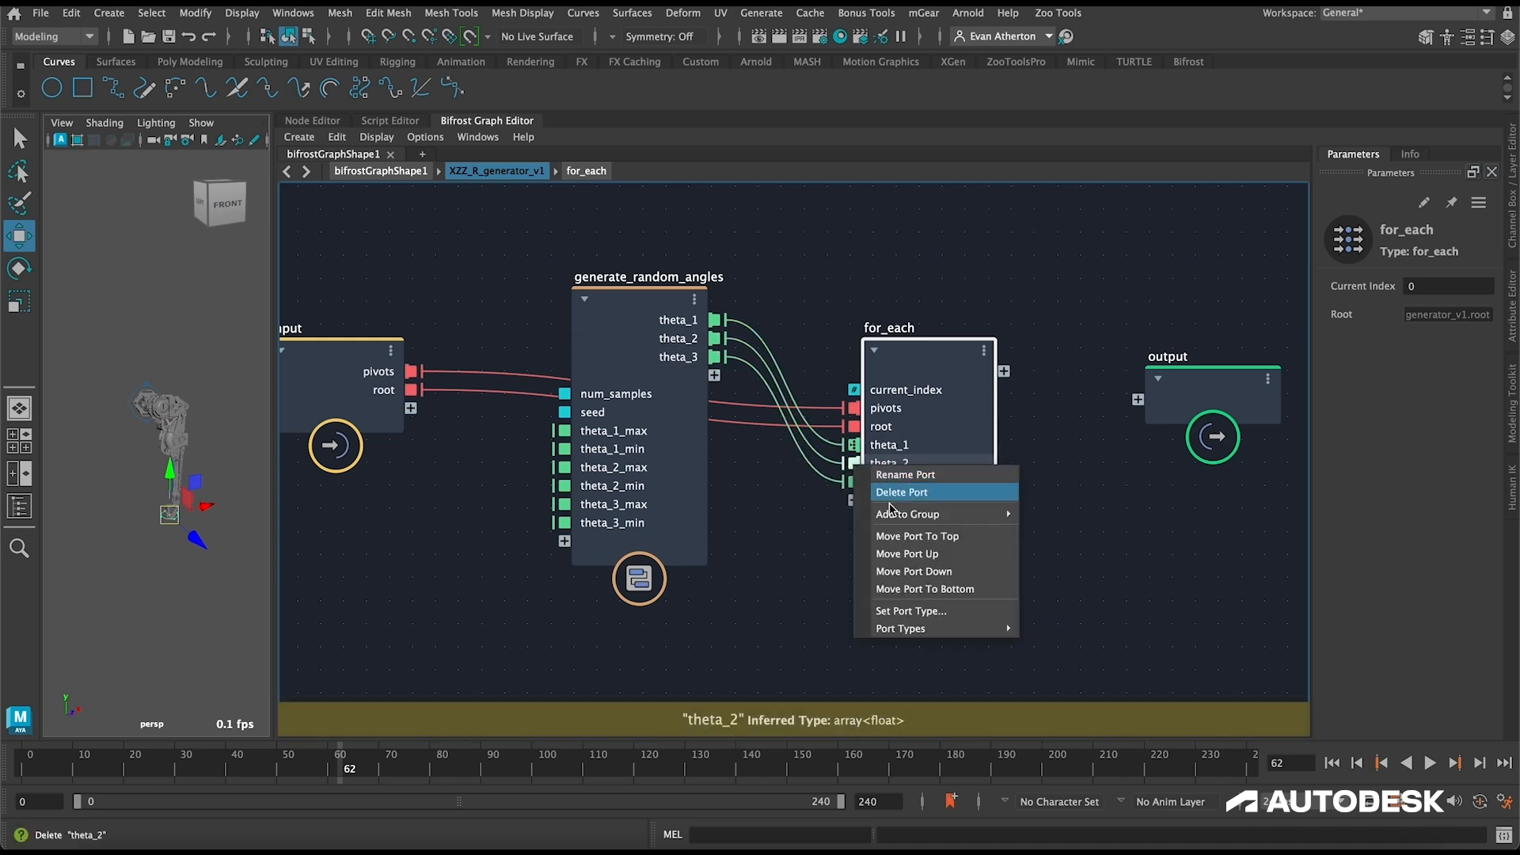
left_click(900, 345)
Step: Inside for_each, set the theta_2 and theta_3 input ports as iteration targets
double_click(899, 344)
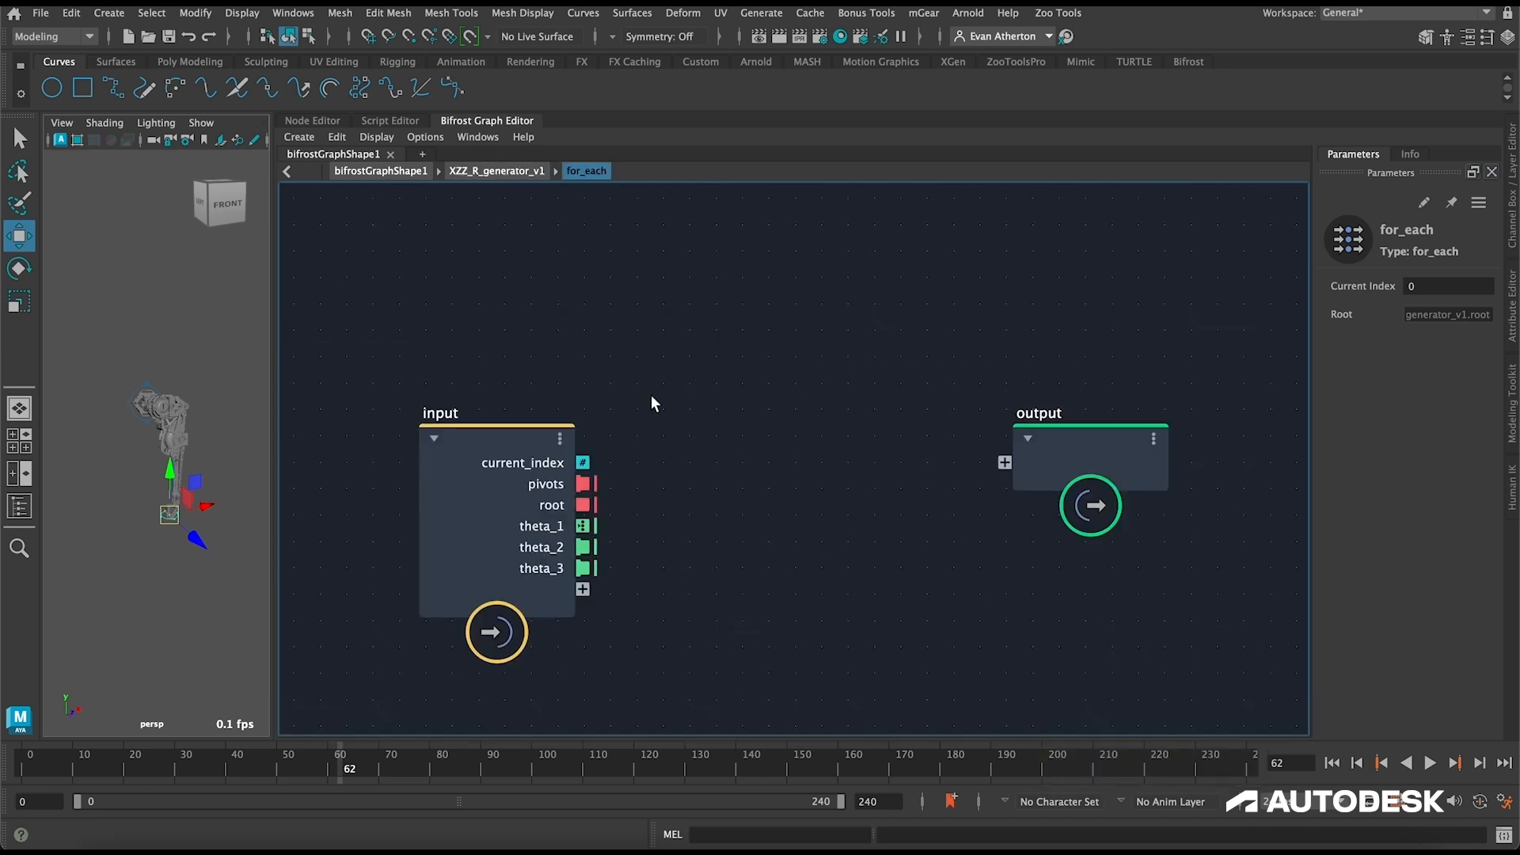
right_click(590, 548)
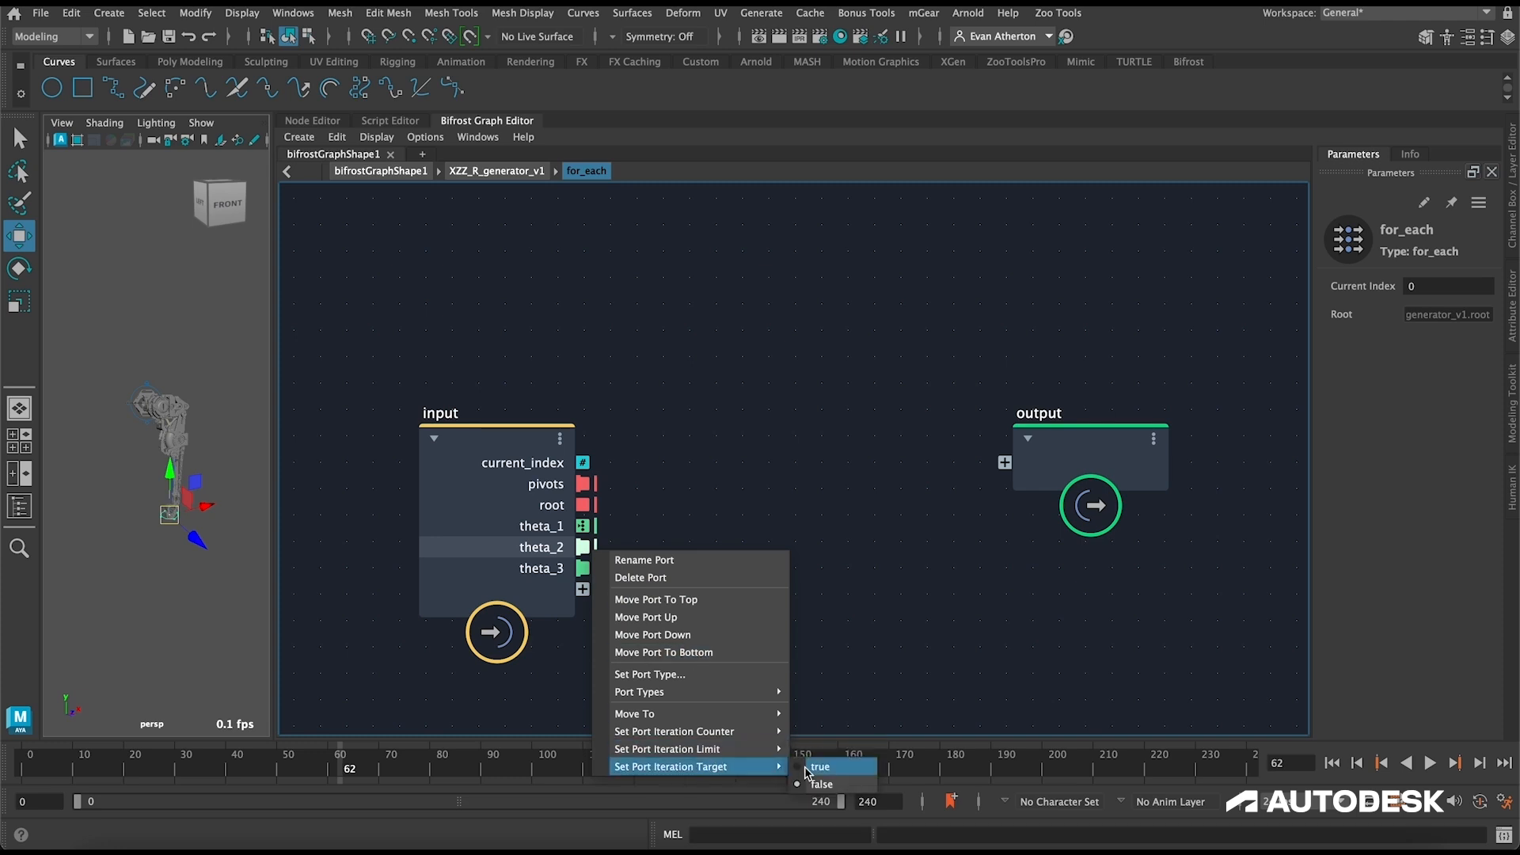
left_click(809, 766)
right_click(583, 568)
mouse_move(719, 784)
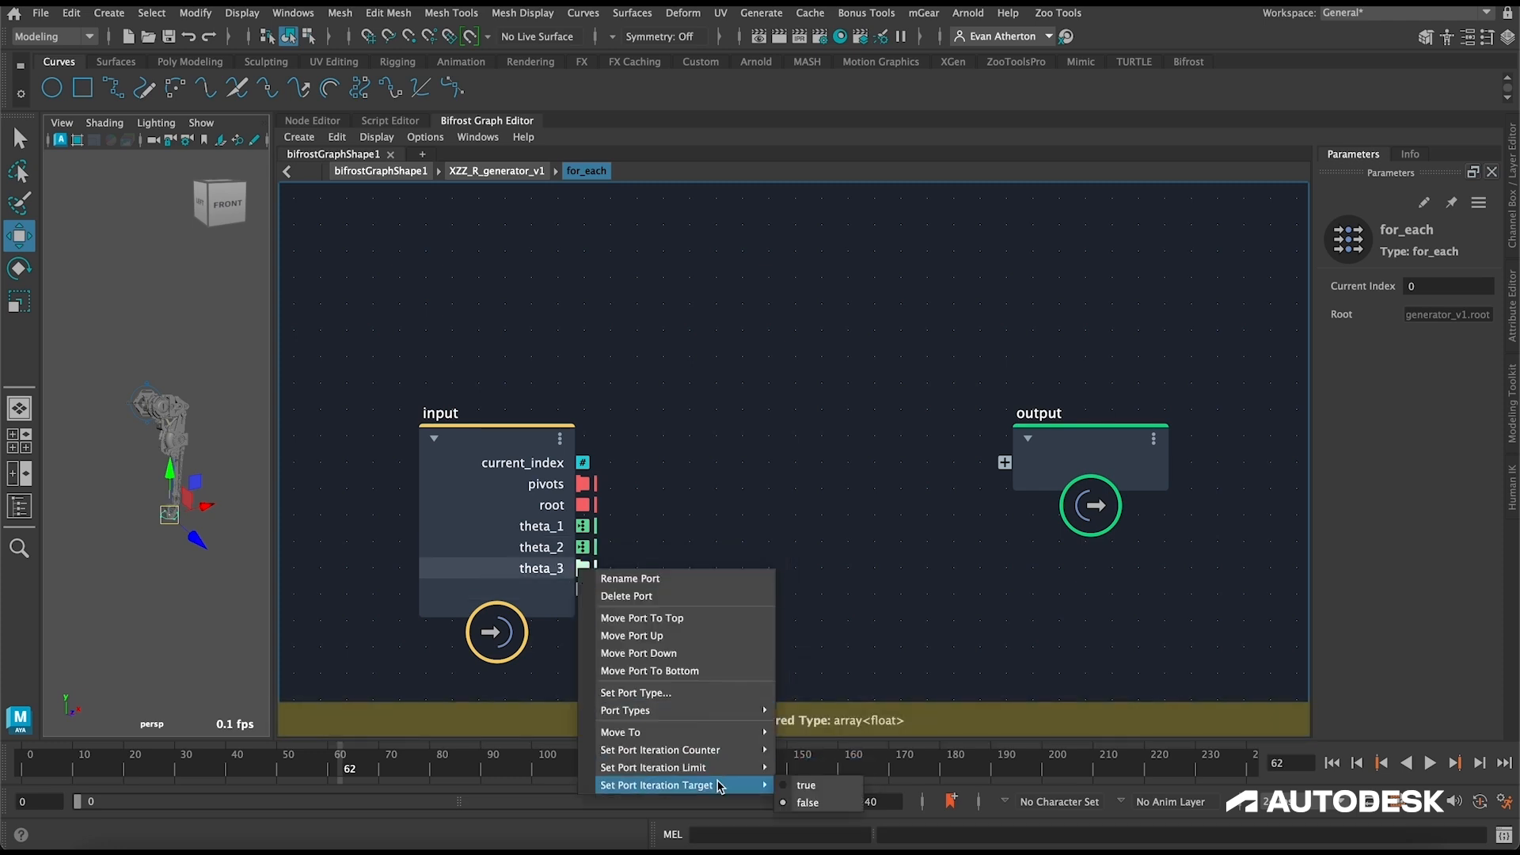
left_click(806, 785)
middle_click_drag(673, 408, 638, 311)
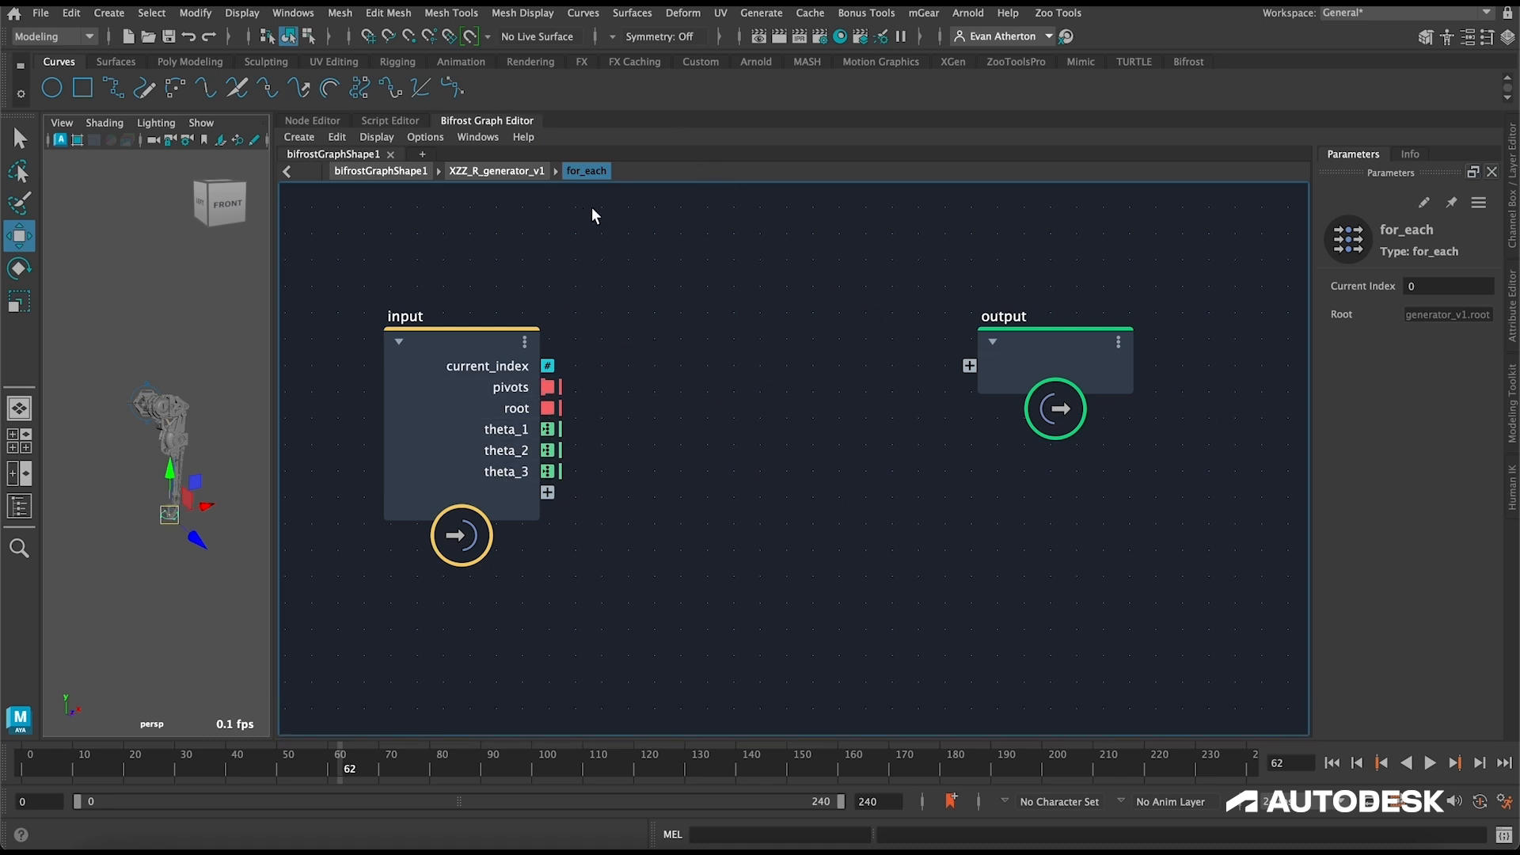
Step: Go back to XZZ_R_generator_v1 and rename the for_each node to compute_samples
left_click(518, 171)
double_click(736, 339)
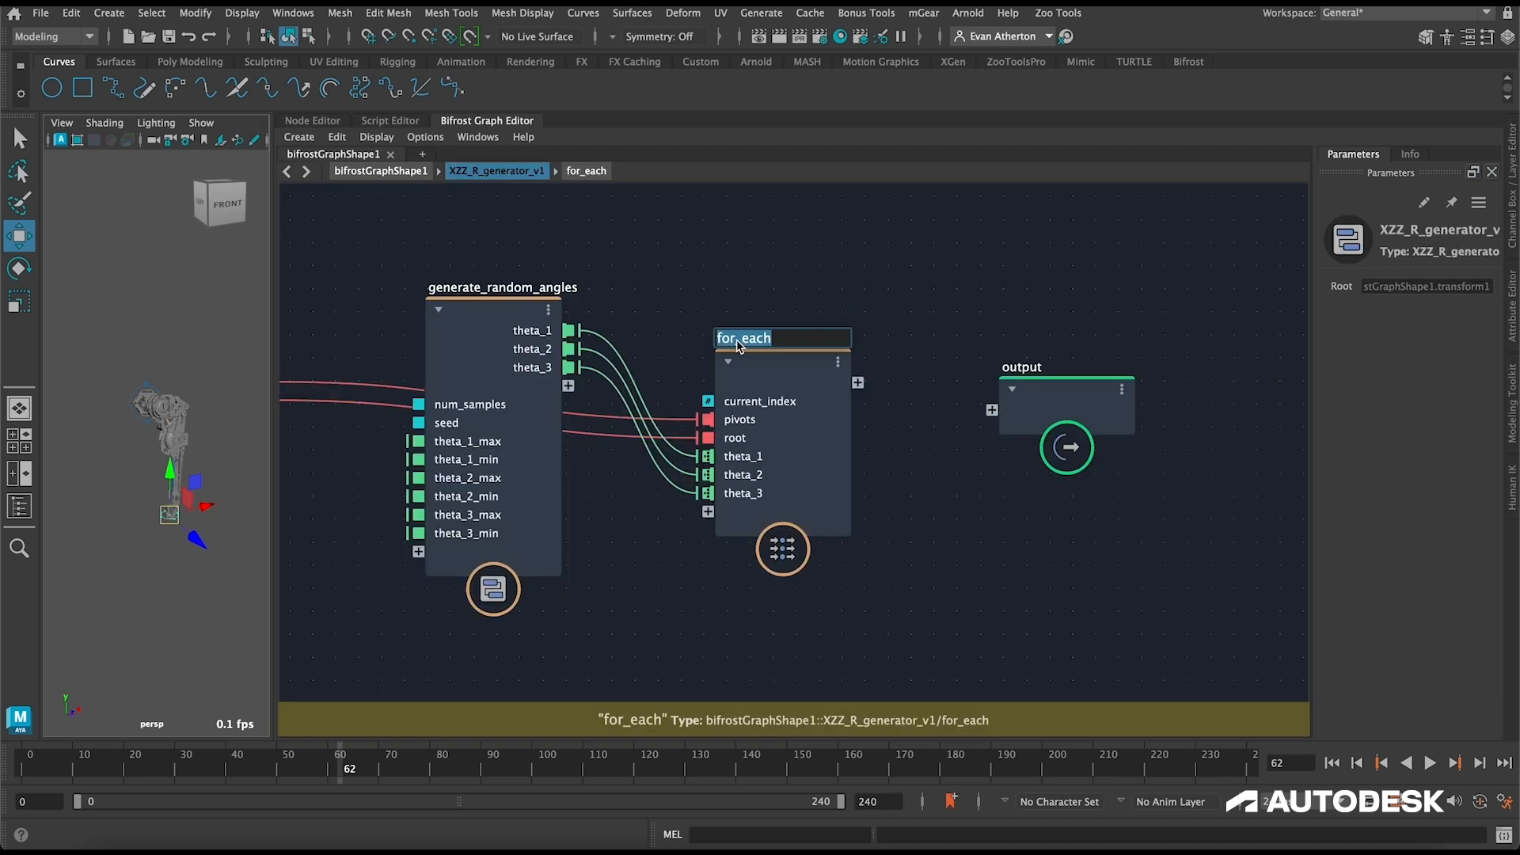
type("compute_samples")
key("Return")
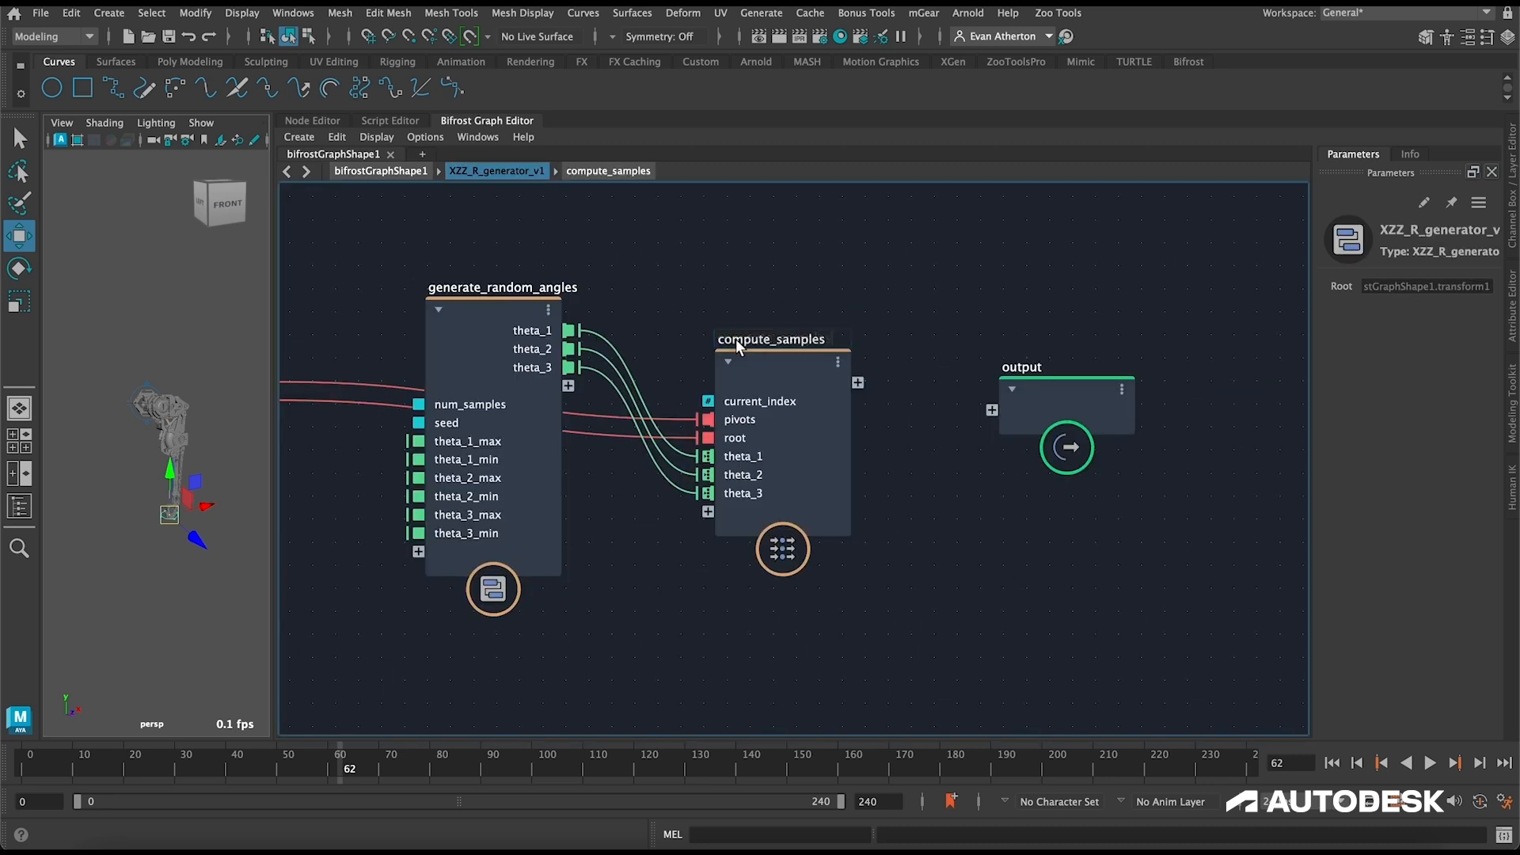
Step: Return to bifrostGraphShape1, look inside the XZZ_FX compound and make a copy of it at the top level
left_click(382, 171)
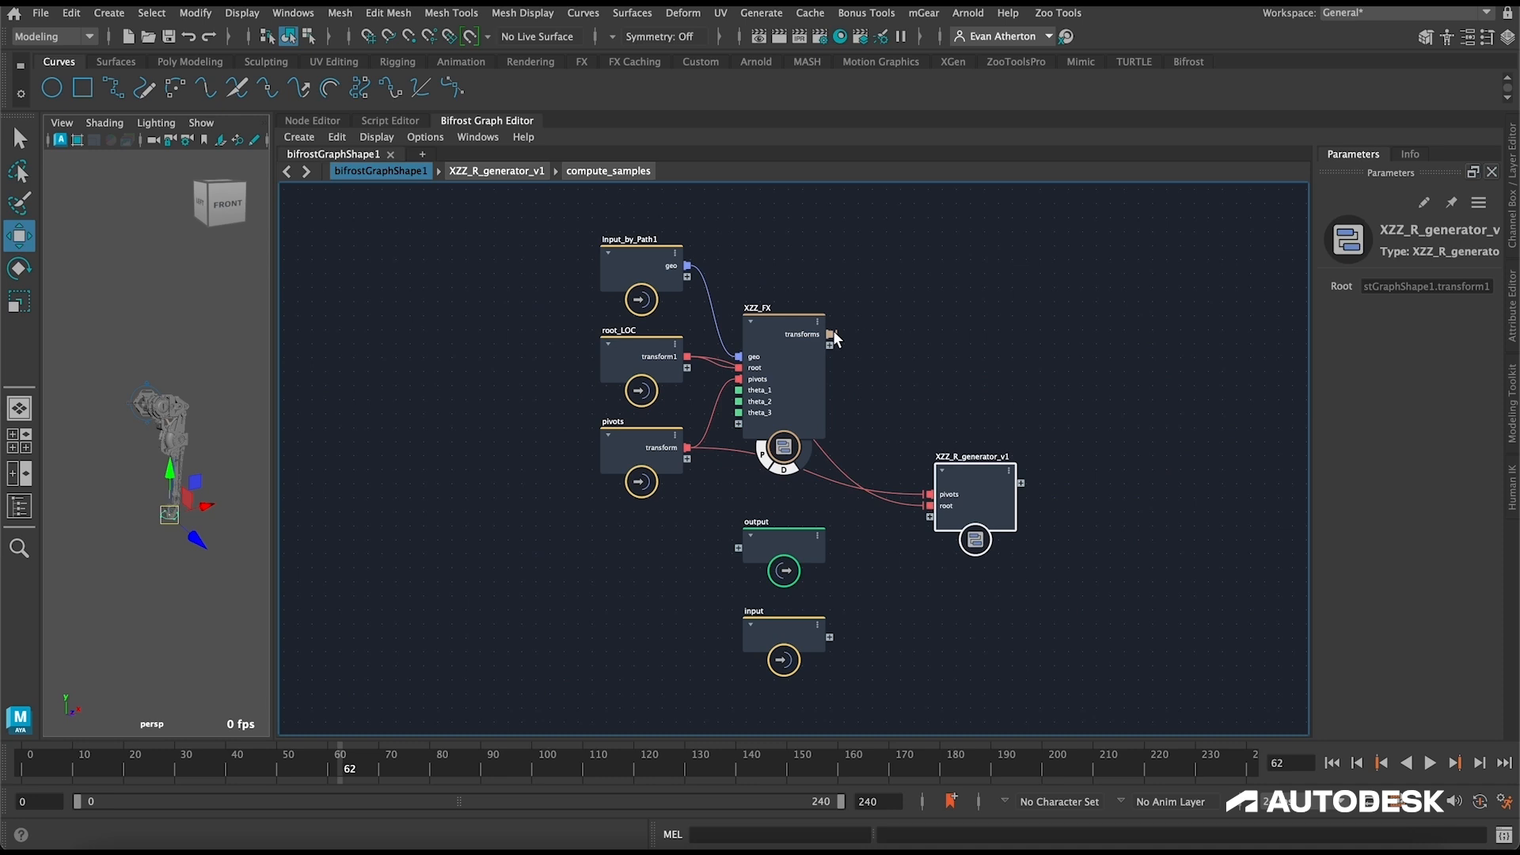
double_click(772, 323)
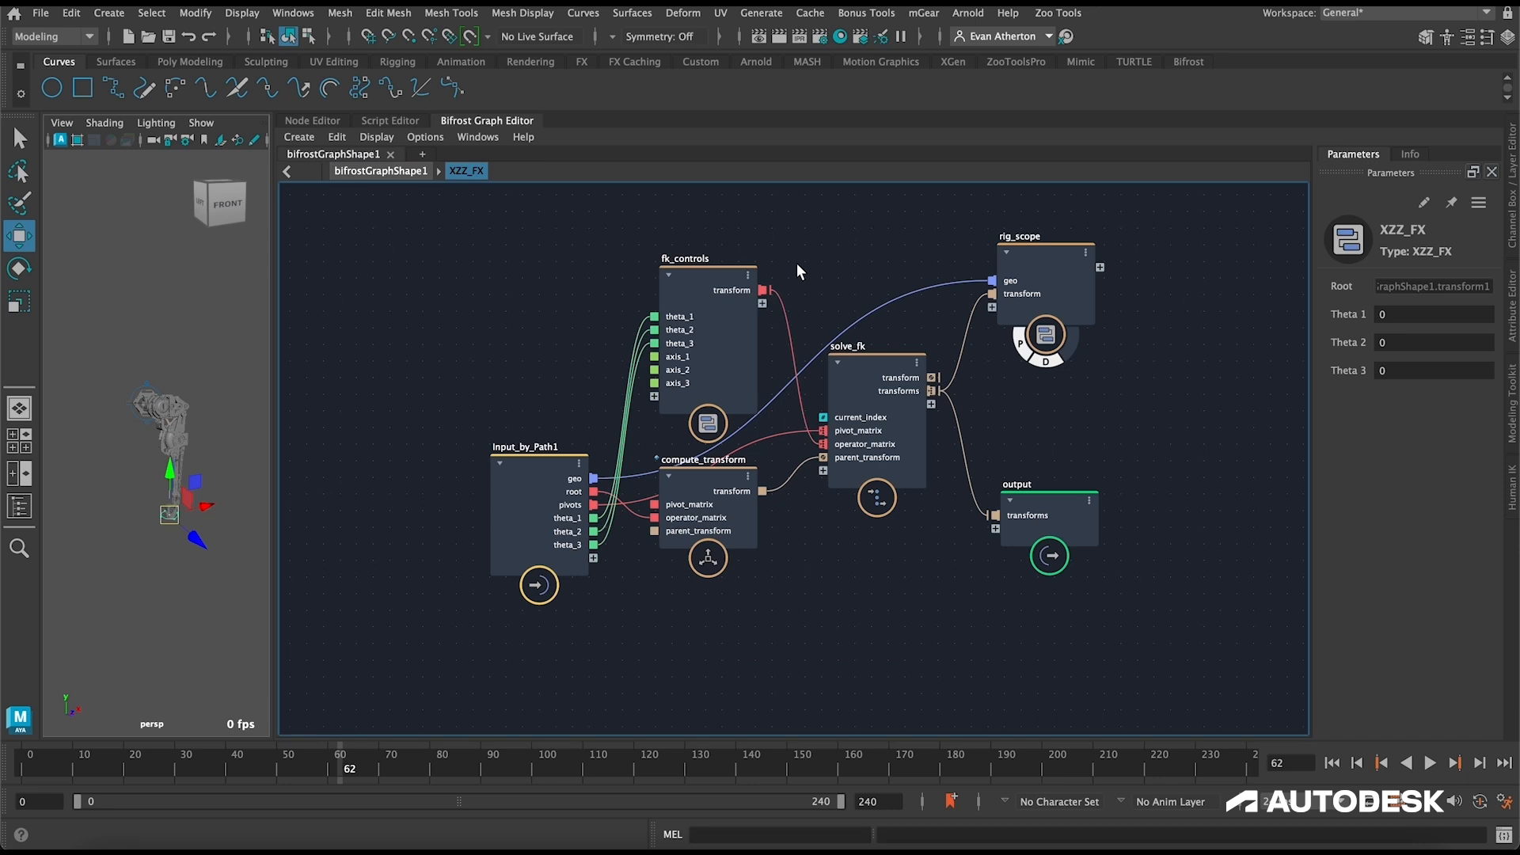
middle_click_drag(797, 272, 805, 273)
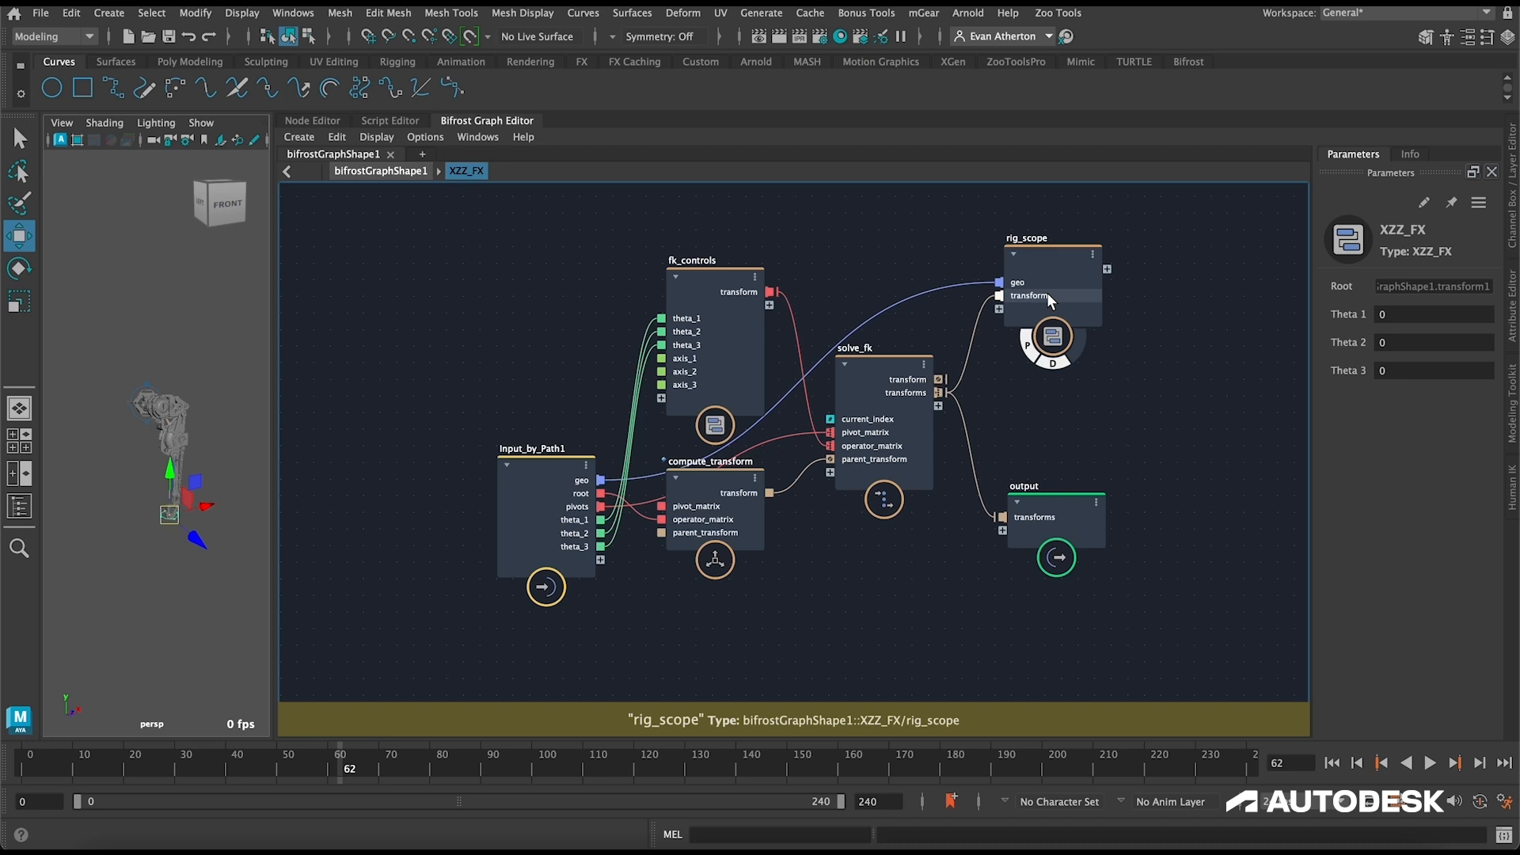
key("u")
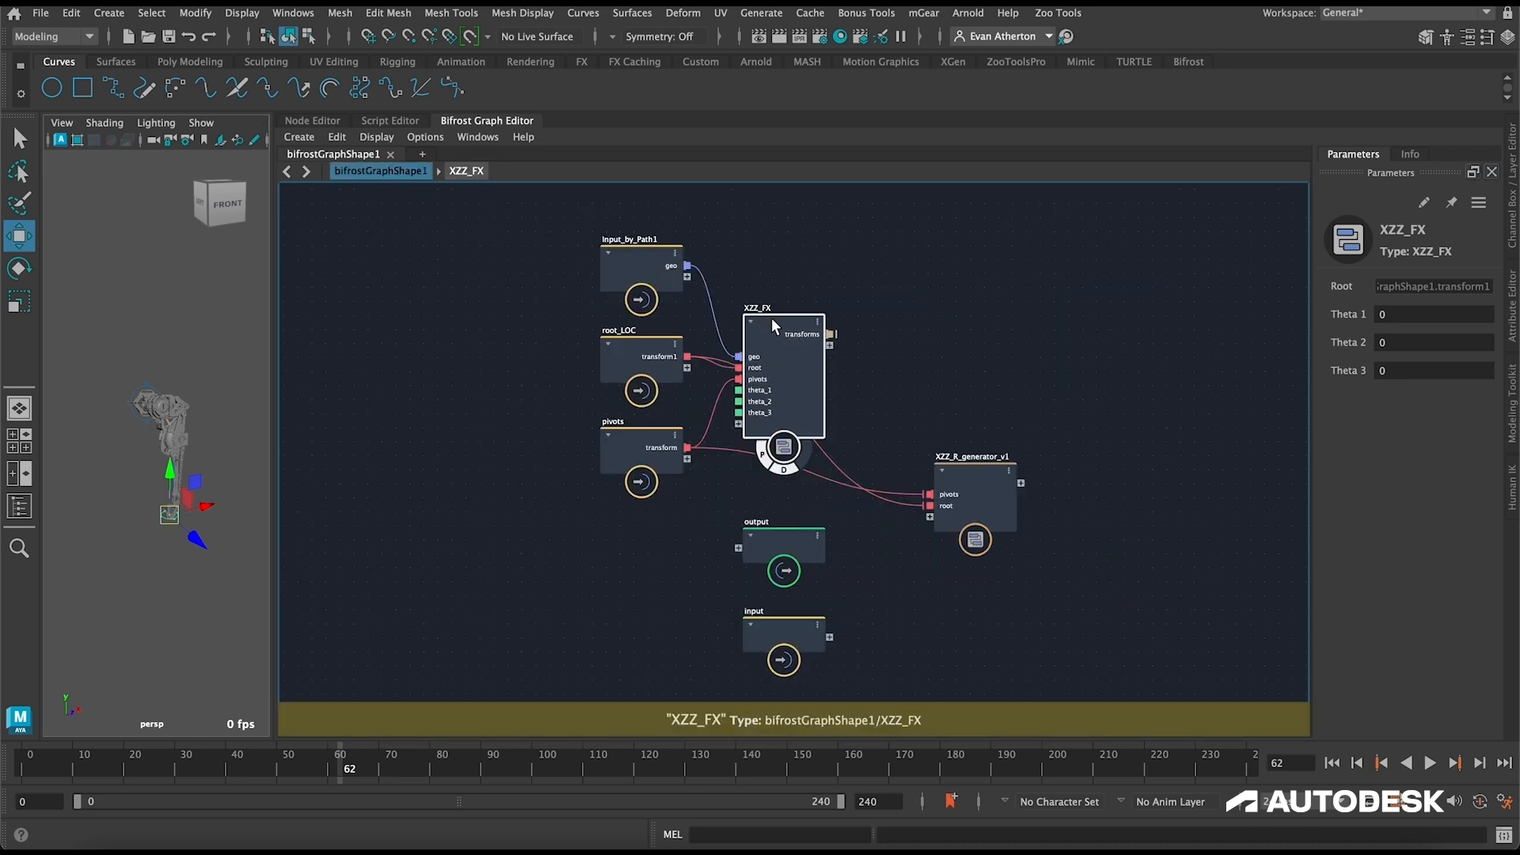
left_click(980, 507)
left_click(950, 384)
key("ctrl+v")
Step: Open the duplicated XZZ_FX compound and delete its rig_scope node
double_click(1029, 322)
left_click(1037, 257)
key("Delete")
Step: Delete the geo input port inside the duplicated XZZ_FX compound and return to the top-level graph
left_click_drag(1053, 497, 1066, 368)
left_click_drag(535, 470, 478, 381)
right_click(524, 389)
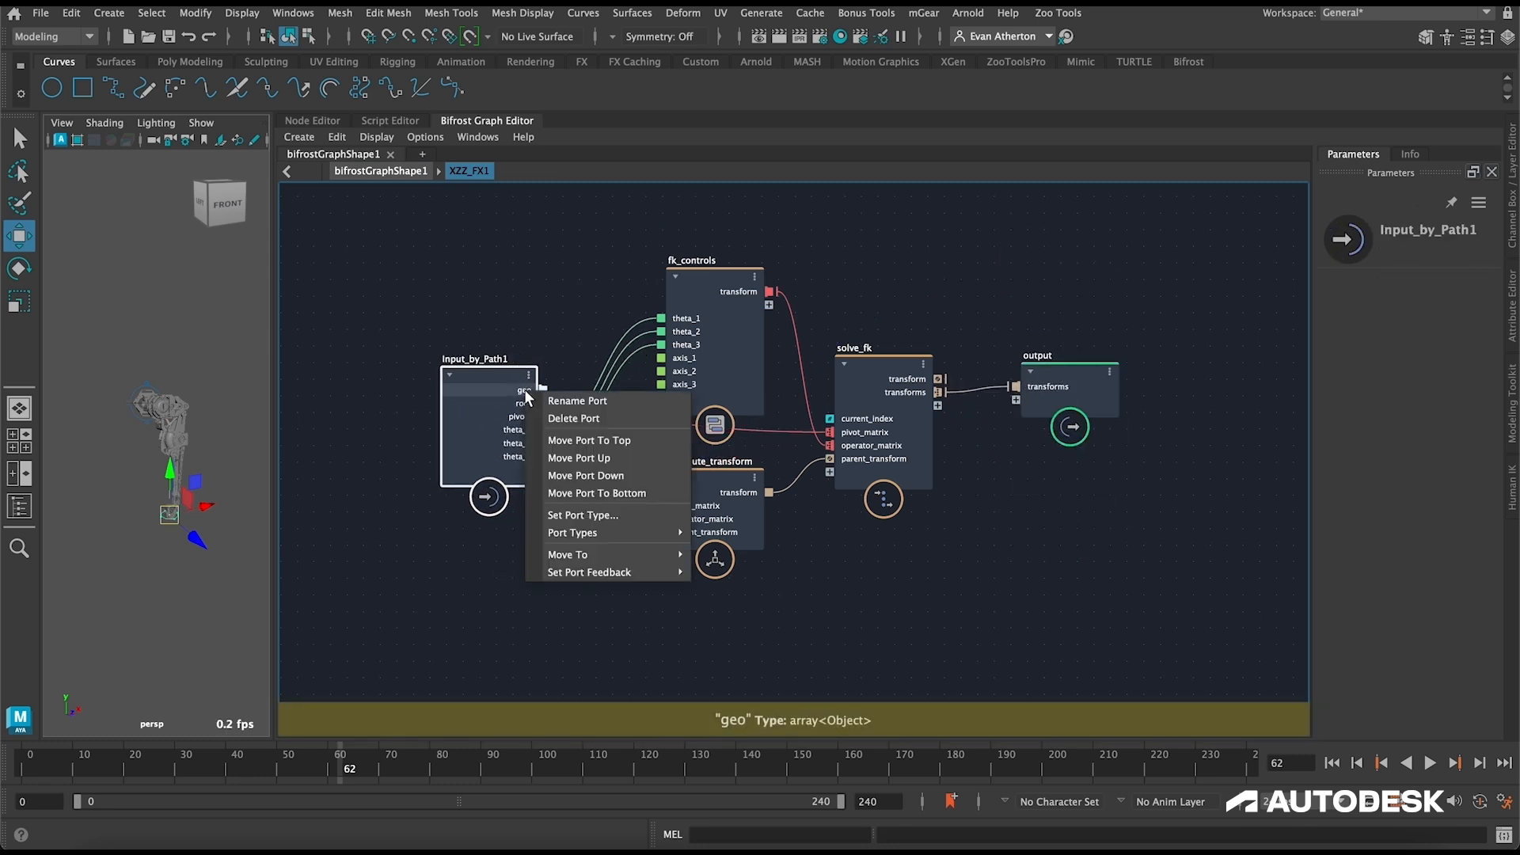
left_click(565, 440)
left_click(485, 220)
left_click(381, 170)
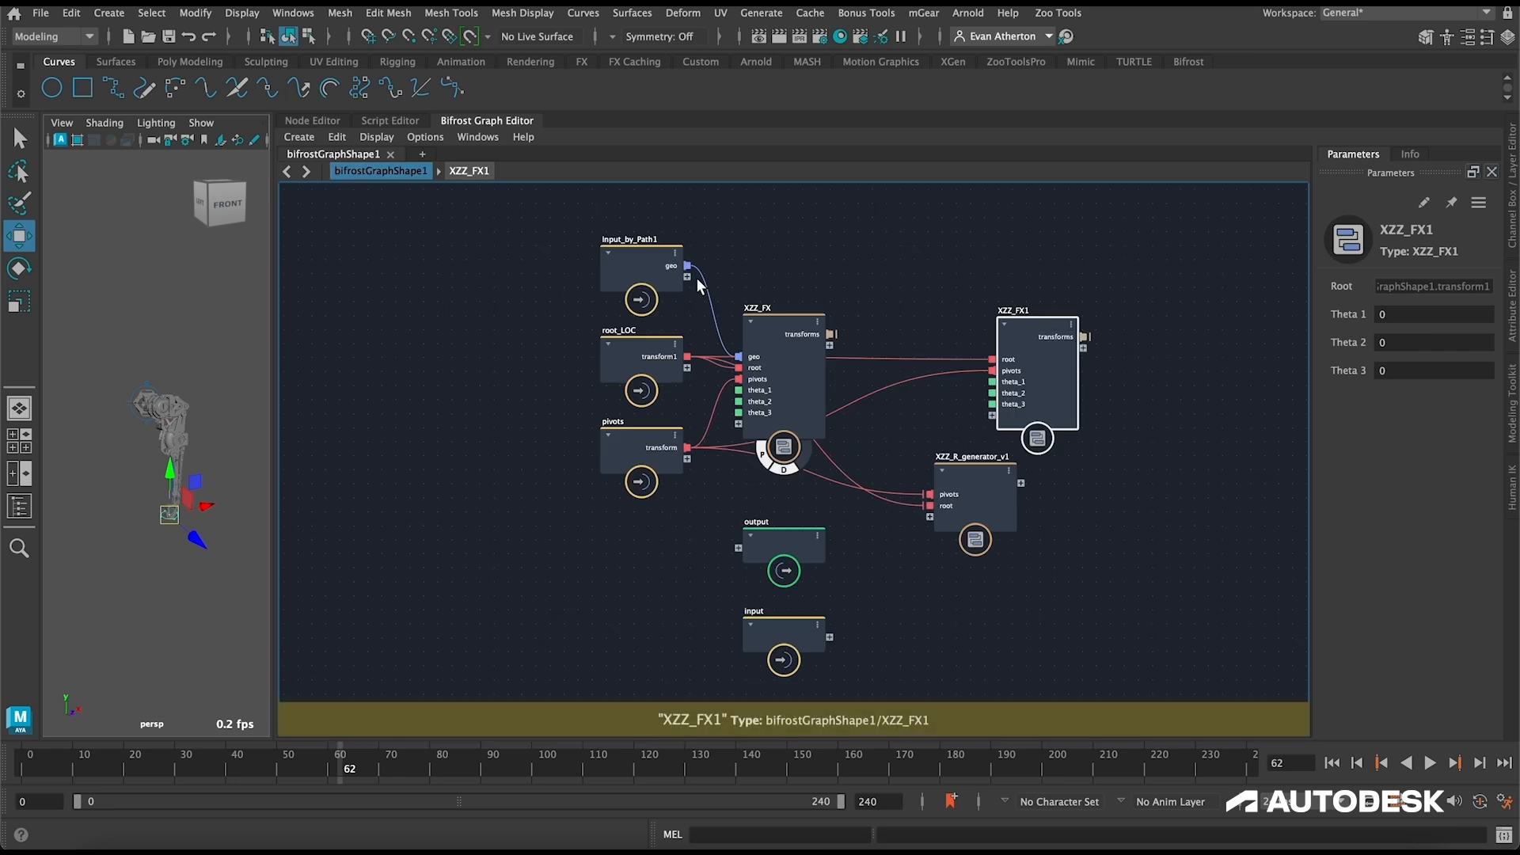
Step: Disconnect the XZZ_FX1 compound and move it from the top-level graph into compute_samples inside XZZ_R_generator_v1
left_click_drag(1037, 346, 1110, 293)
left_click_drag(957, 258, 1000, 379, "ctrl+alt+shift")
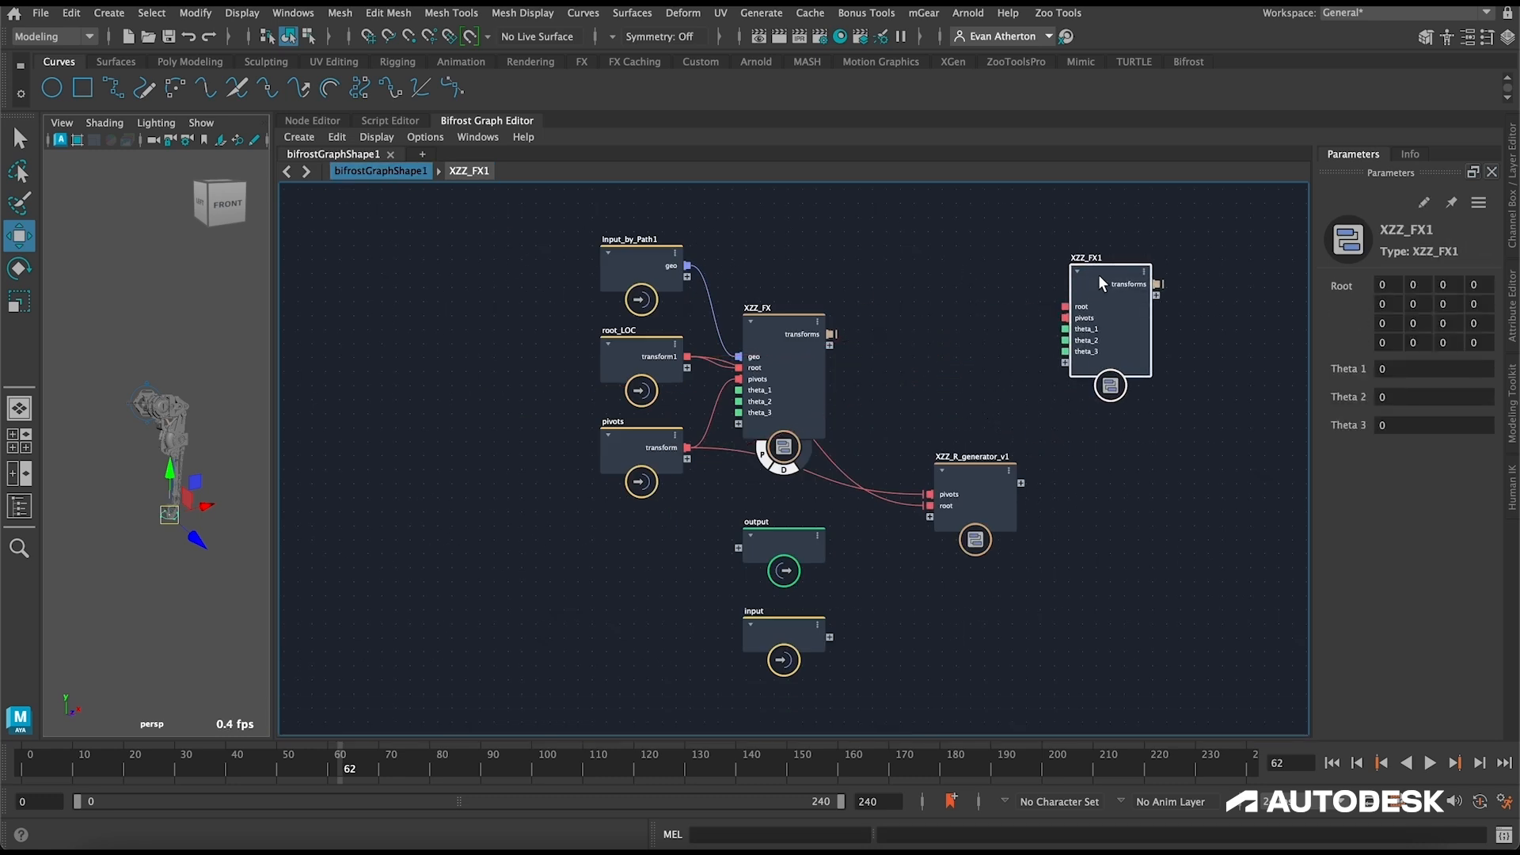
key("Delete")
double_click(969, 467)
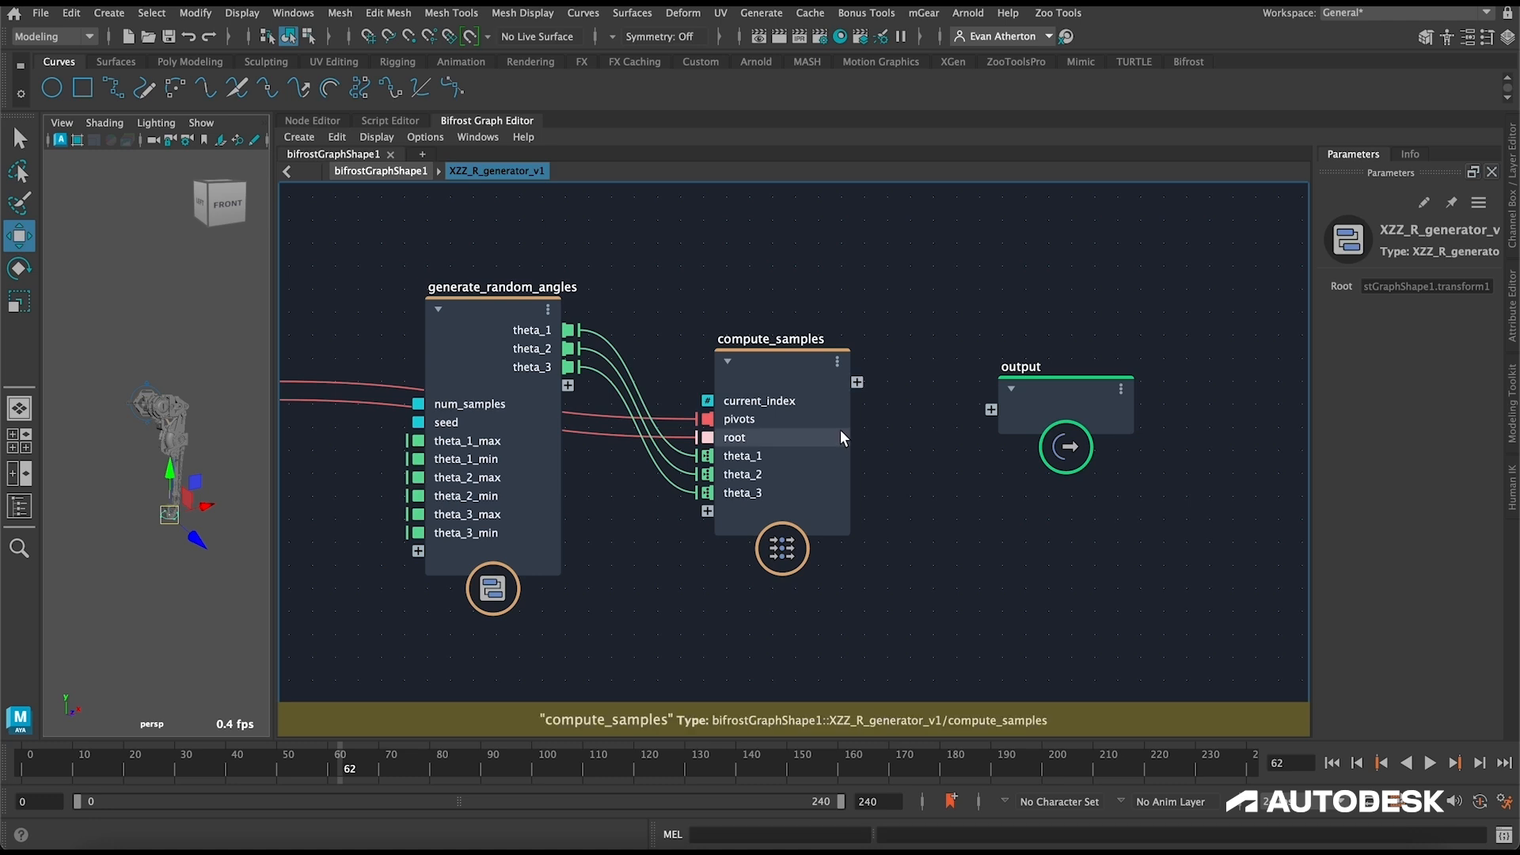
double_click(787, 364)
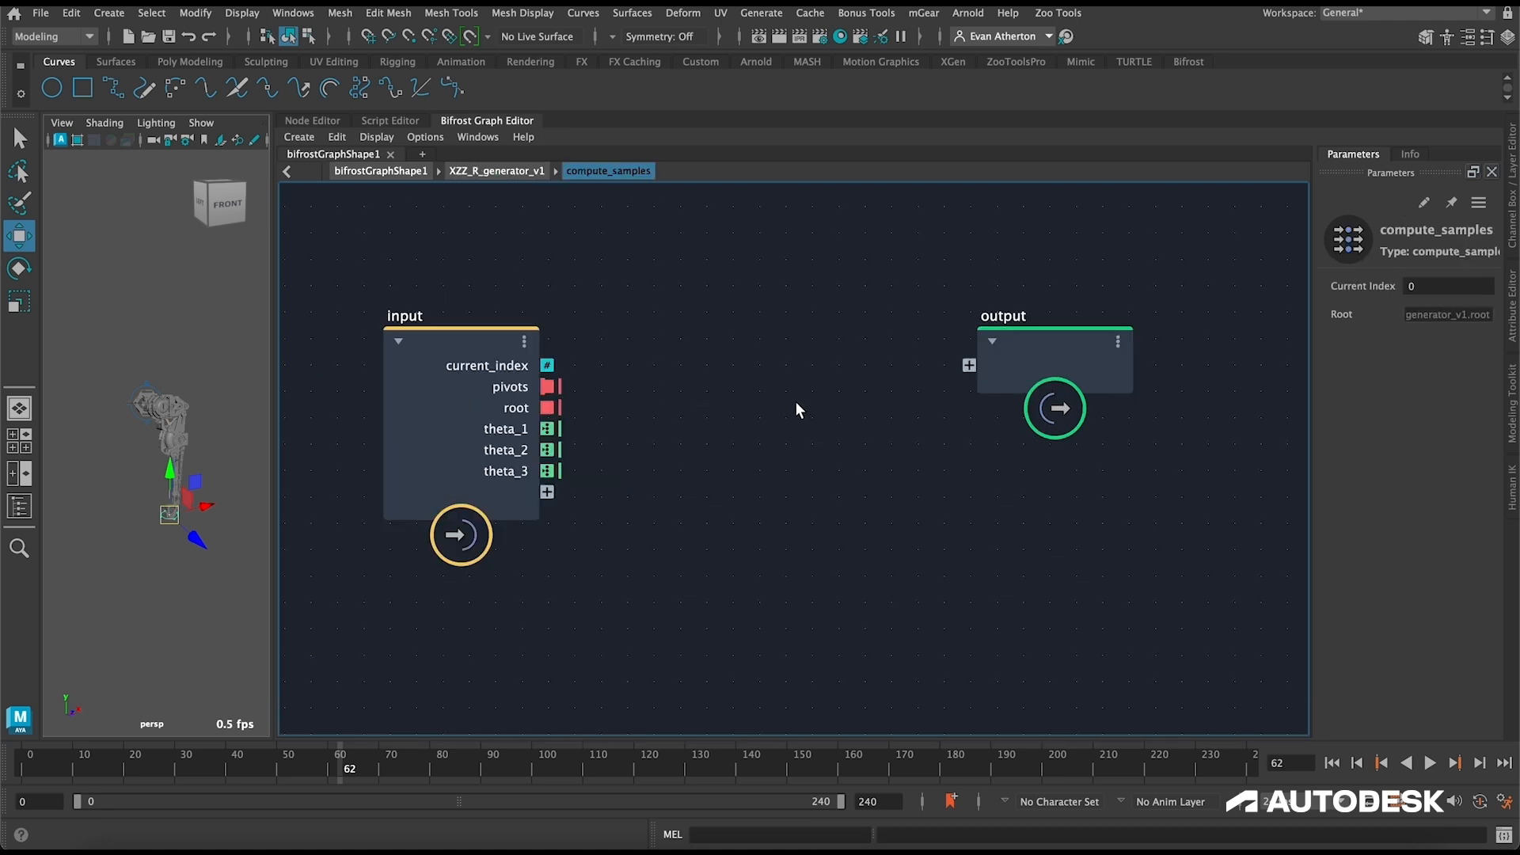
key("ctrl+v")
left_click_drag(806, 440, 819, 390)
Step: Connect the input node's pivots, root, theta_1, theta_2 and theta_3 ports to the matching ports of XZZ_FX1
left_click_drag(548, 387, 744, 460)
left_click_drag(548, 428, 744, 523)
left_click_drag(548, 471, 744, 545)
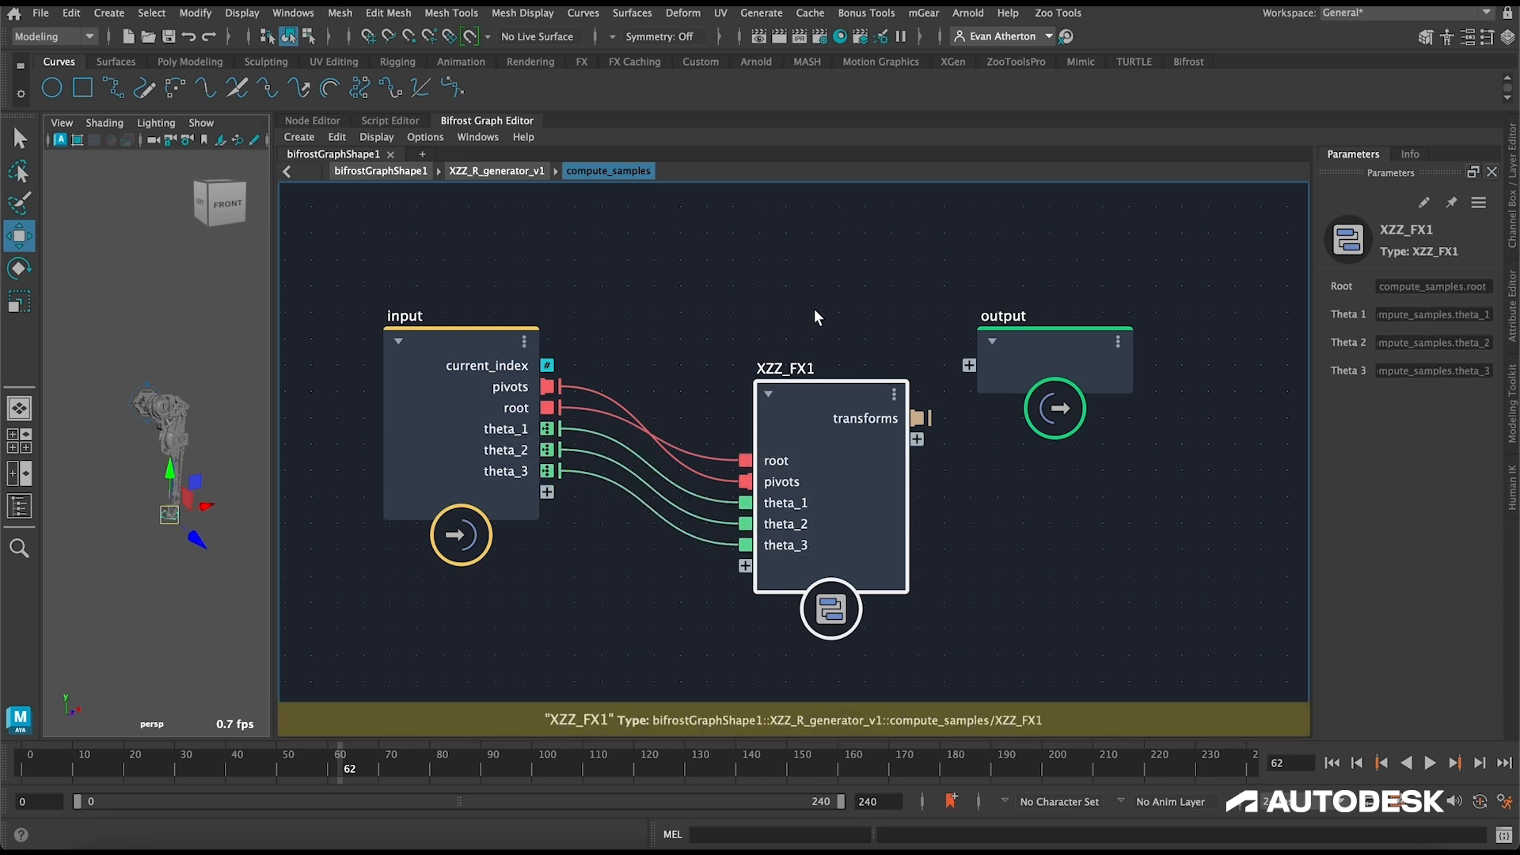
Step: Add an access_transform_matrices node and connect the XZZ_FX1 transforms output to its transform input
middle_click_drag(1104, 368, 753, 367, "alt")
left_click_drag(698, 375, 1167, 369)
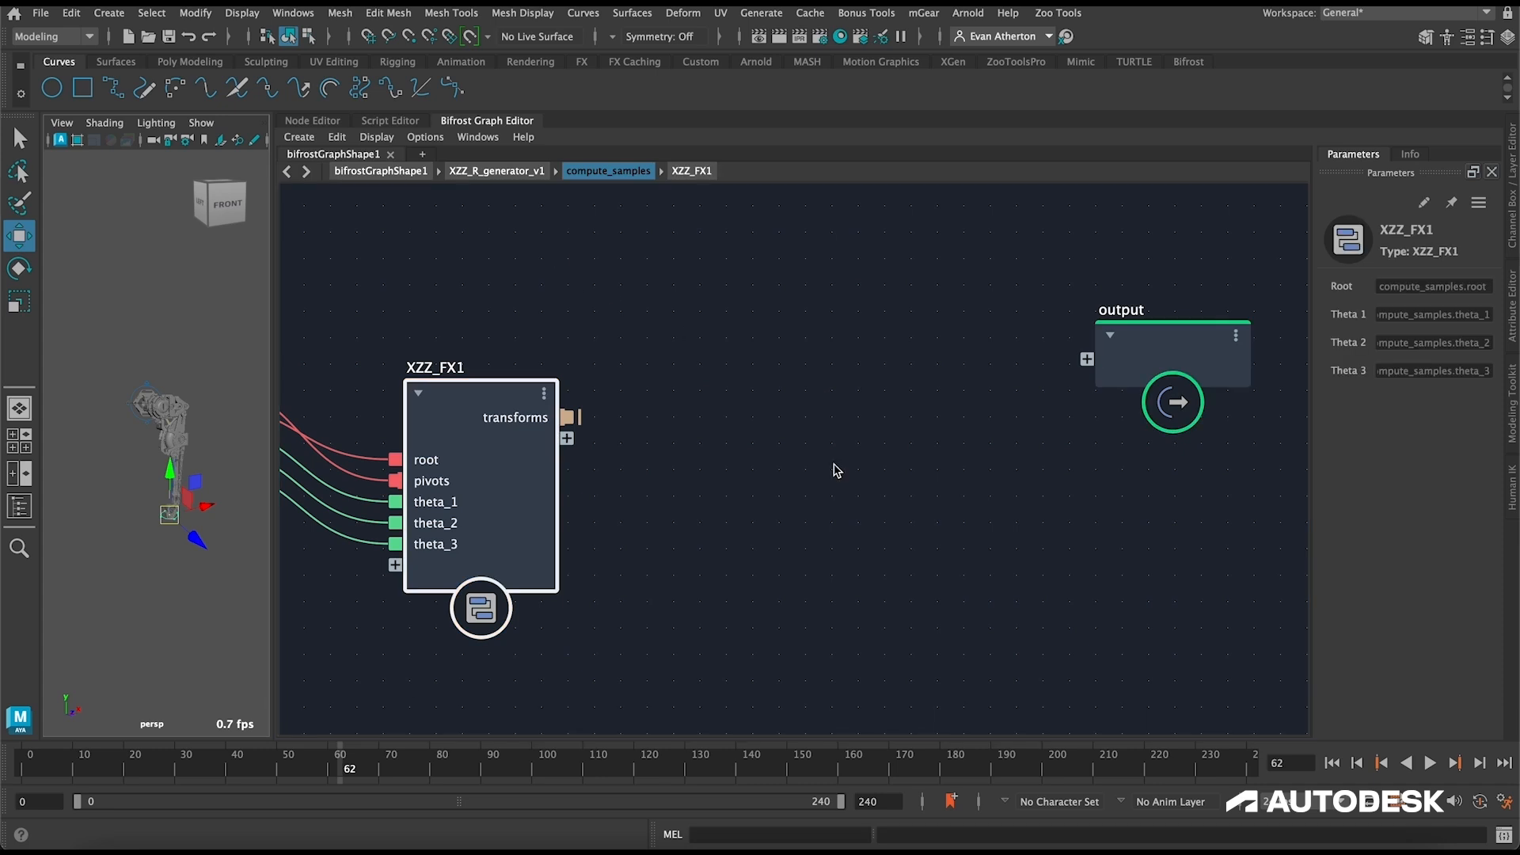
left_click(860, 521)
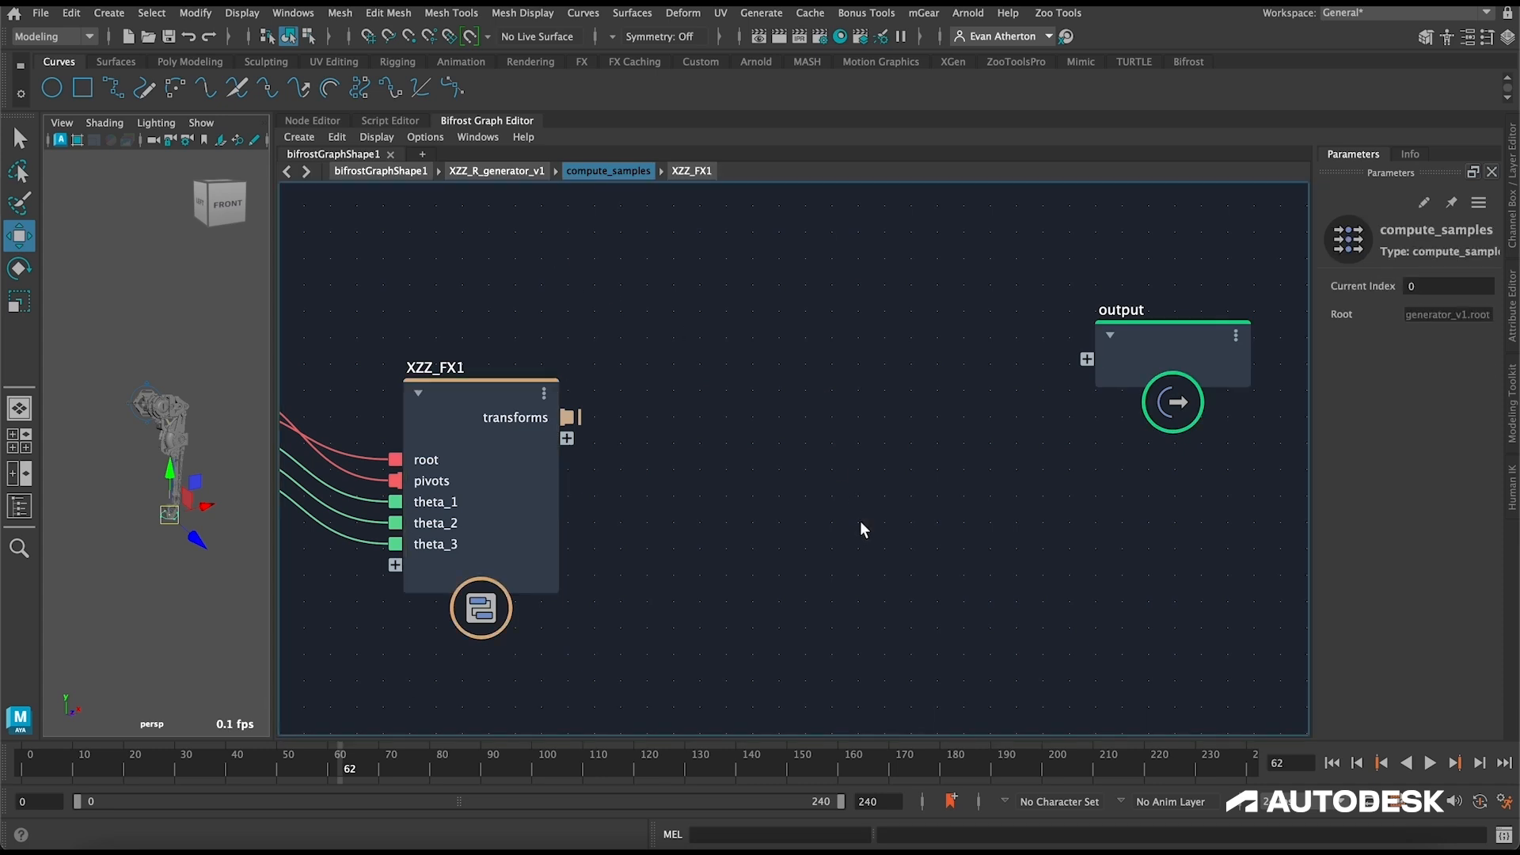
key("Tab")
type("access")
key("Down")
key("Down")
key("Return")
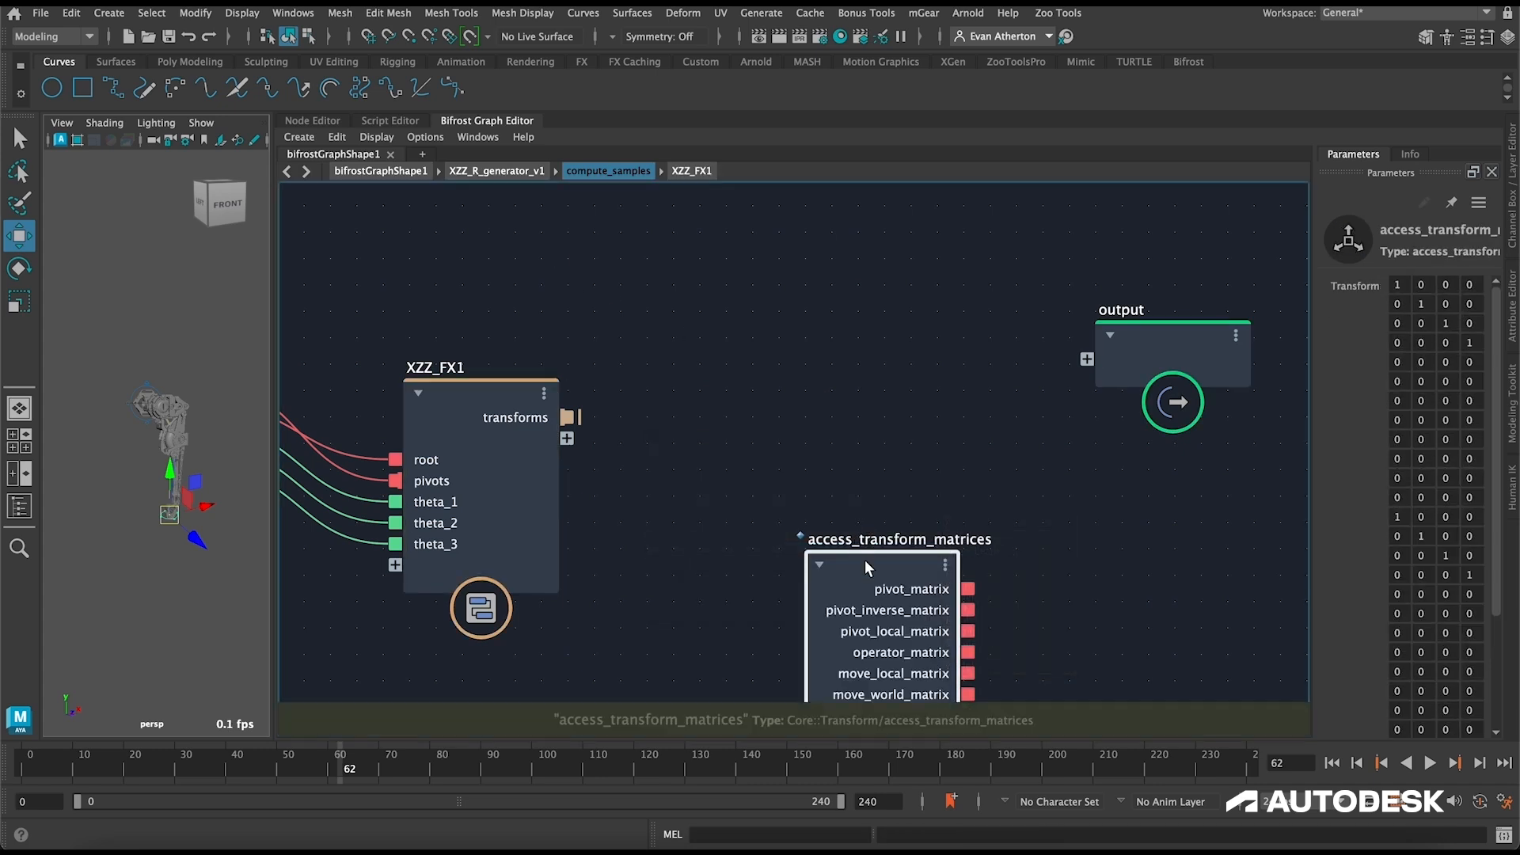
left_click_drag(863, 565, 807, 403)
left_click_drag(475, 388, 733, 597)
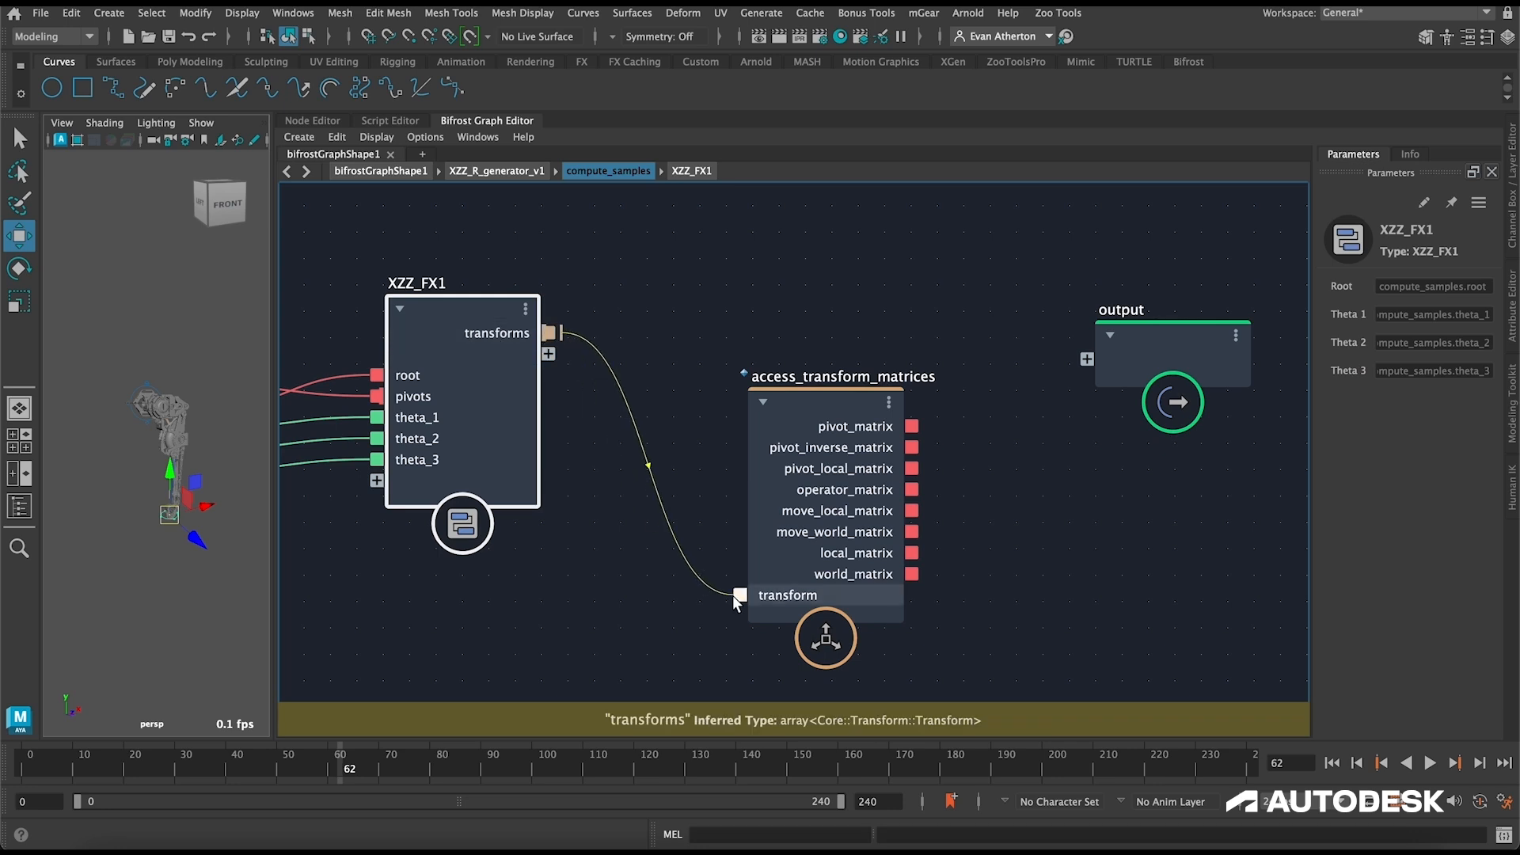
Step: Spread out the compute_samples nodes and connect the XZZ_FX1 transforms port to the output node
left_click_drag(1188, 331, 1275, 327)
scroll(839, 323, "down", 1)
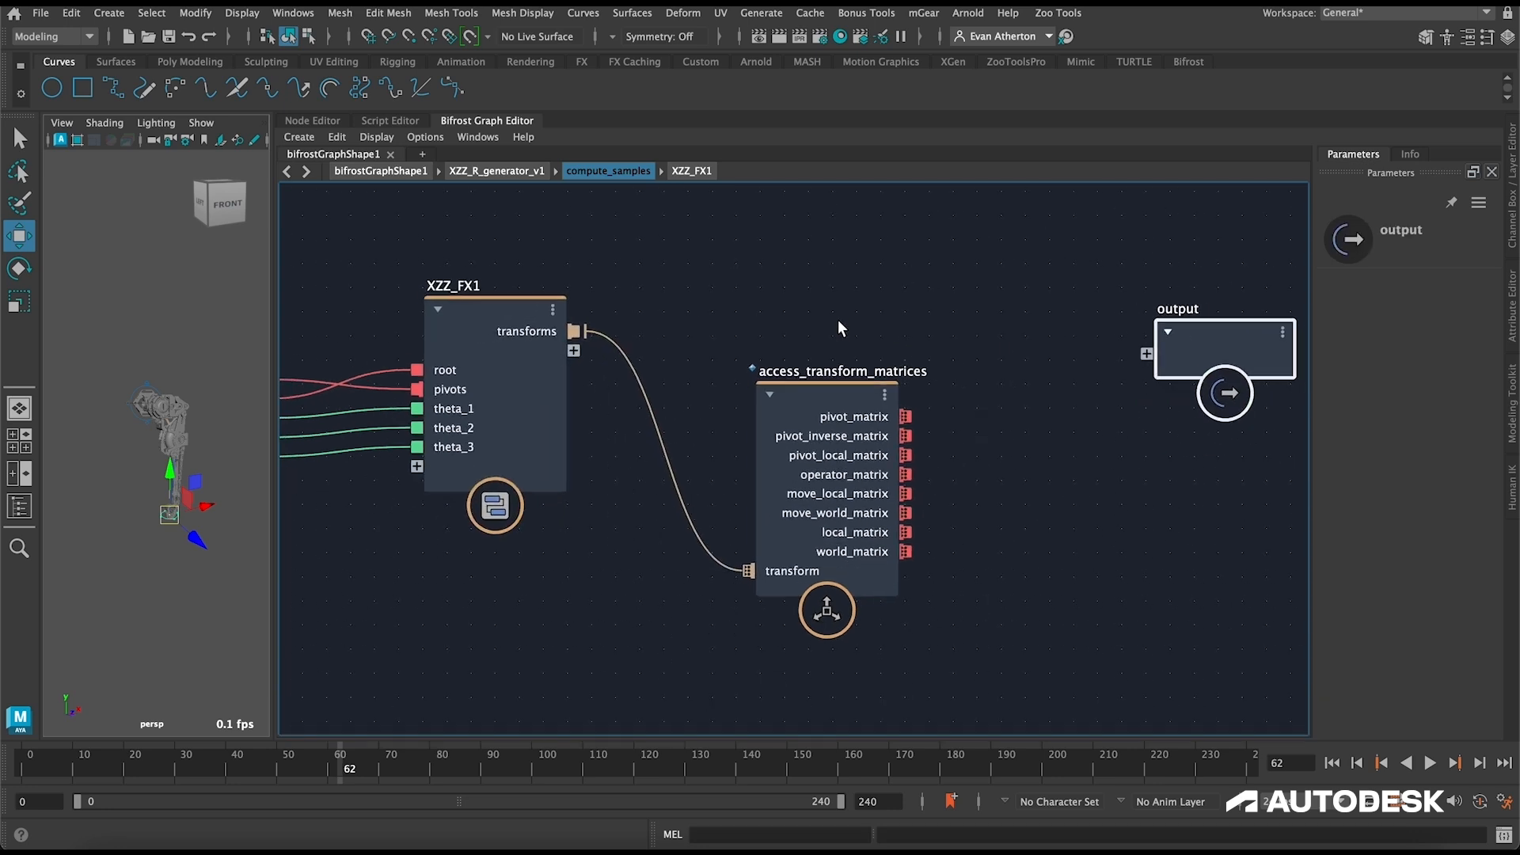
scroll(838, 322, "down", 3)
middle_click_drag(885, 290, 859, 410)
scroll(828, 380, "down", 2)
middle_click_drag(766, 364, 860, 349)
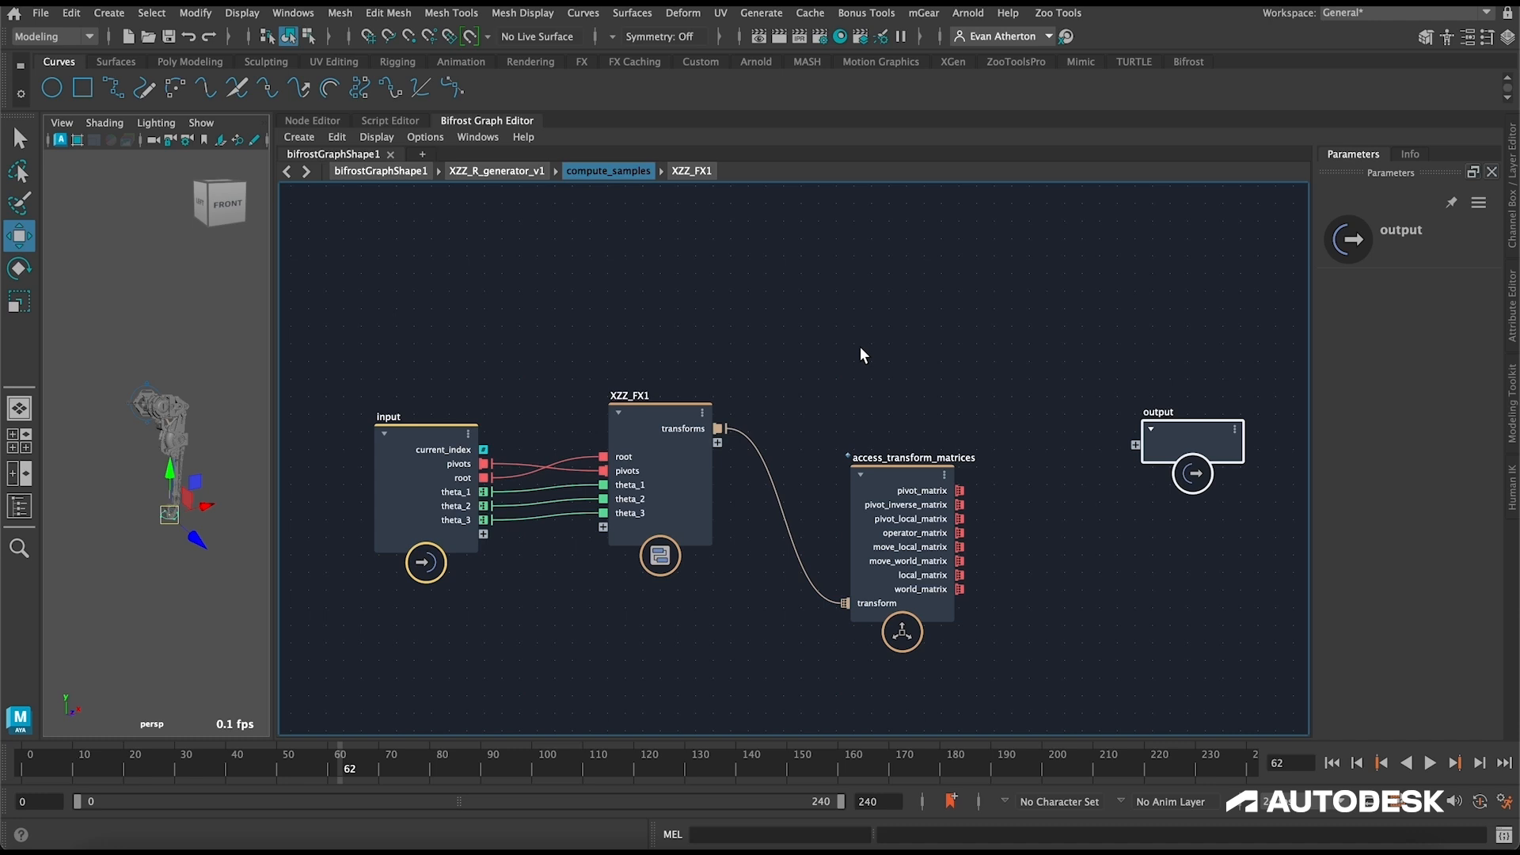
left_click_drag(445, 435, 409, 405)
left_click(759, 387)
middle_click_drag(759, 387, 639, 380, "alt")
left_click_drag(779, 468, 769, 491)
left_click_drag(597, 421, 1082, 410)
middle_click_drag(903, 520, 857, 377, "alt")
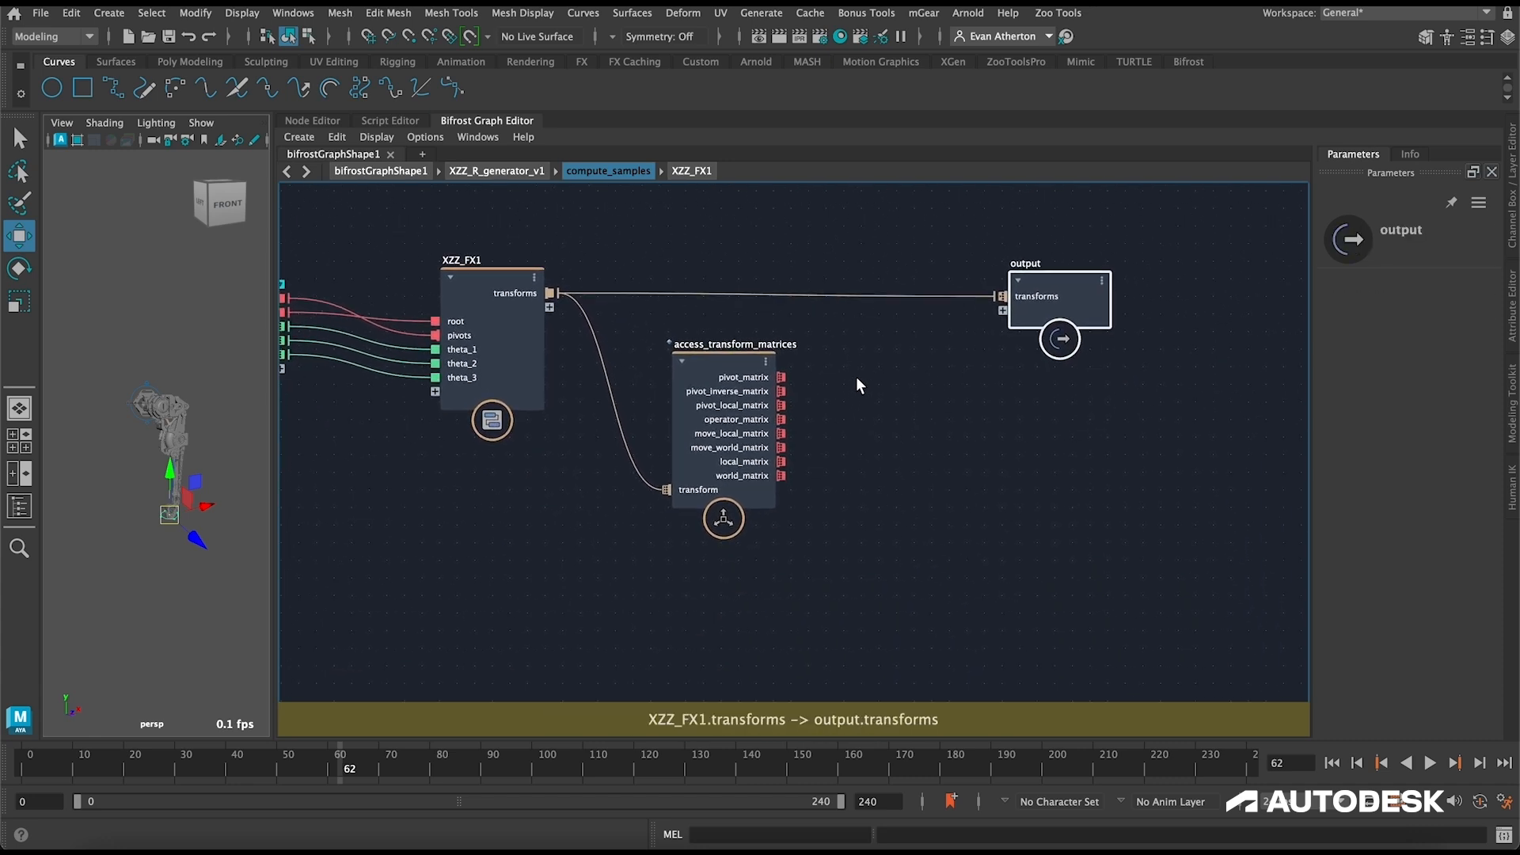
Step: Add a last_in_array node and connect world_matrix from access_transform_matrices to its array input
left_click(922, 444)
key("Tab")
type("las")
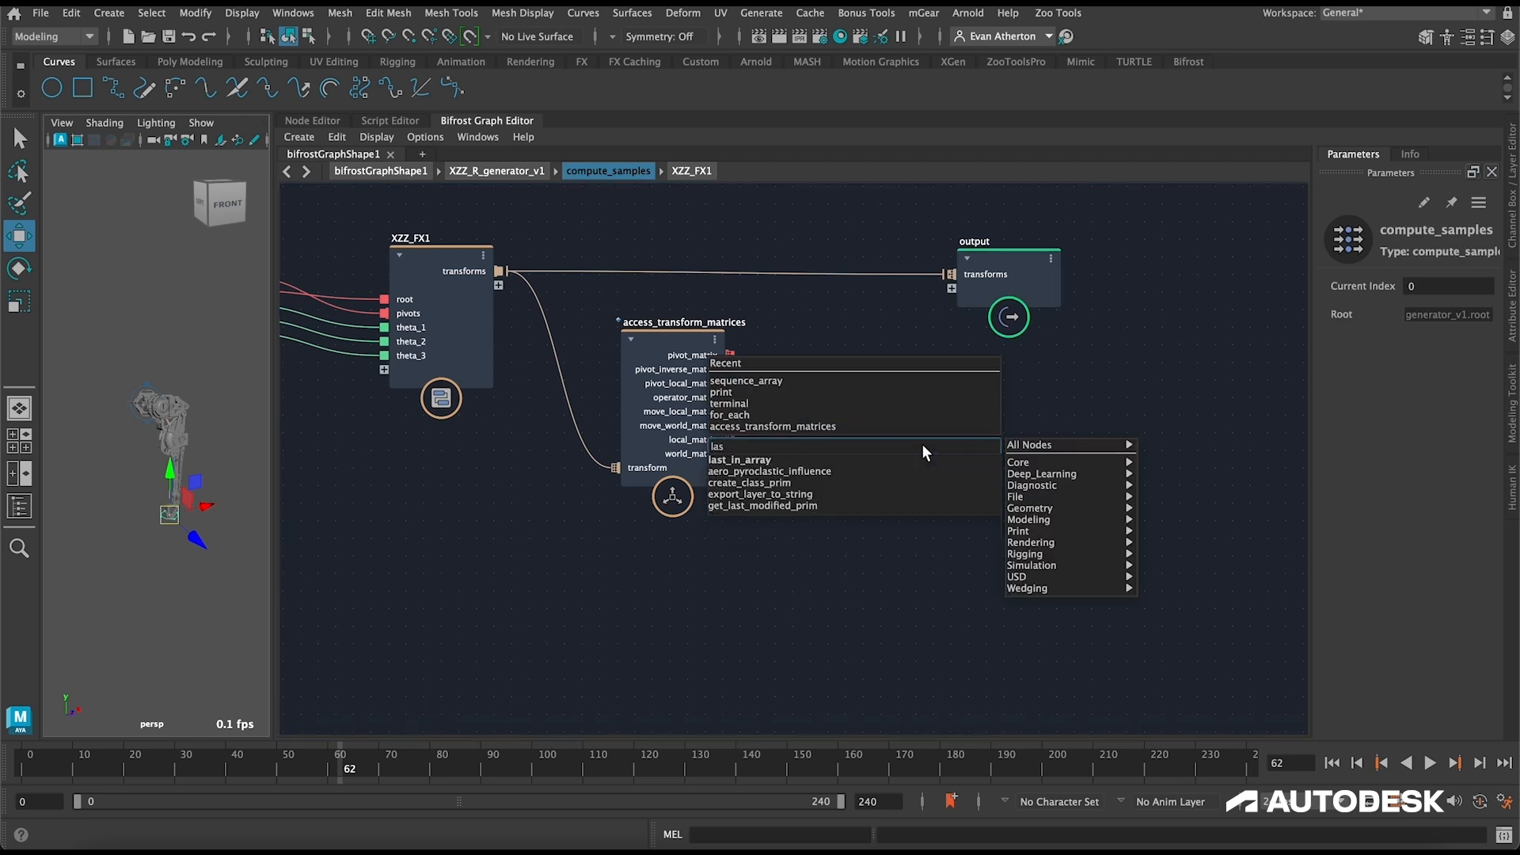
key("Return")
left_click_drag(730, 453, 861, 507)
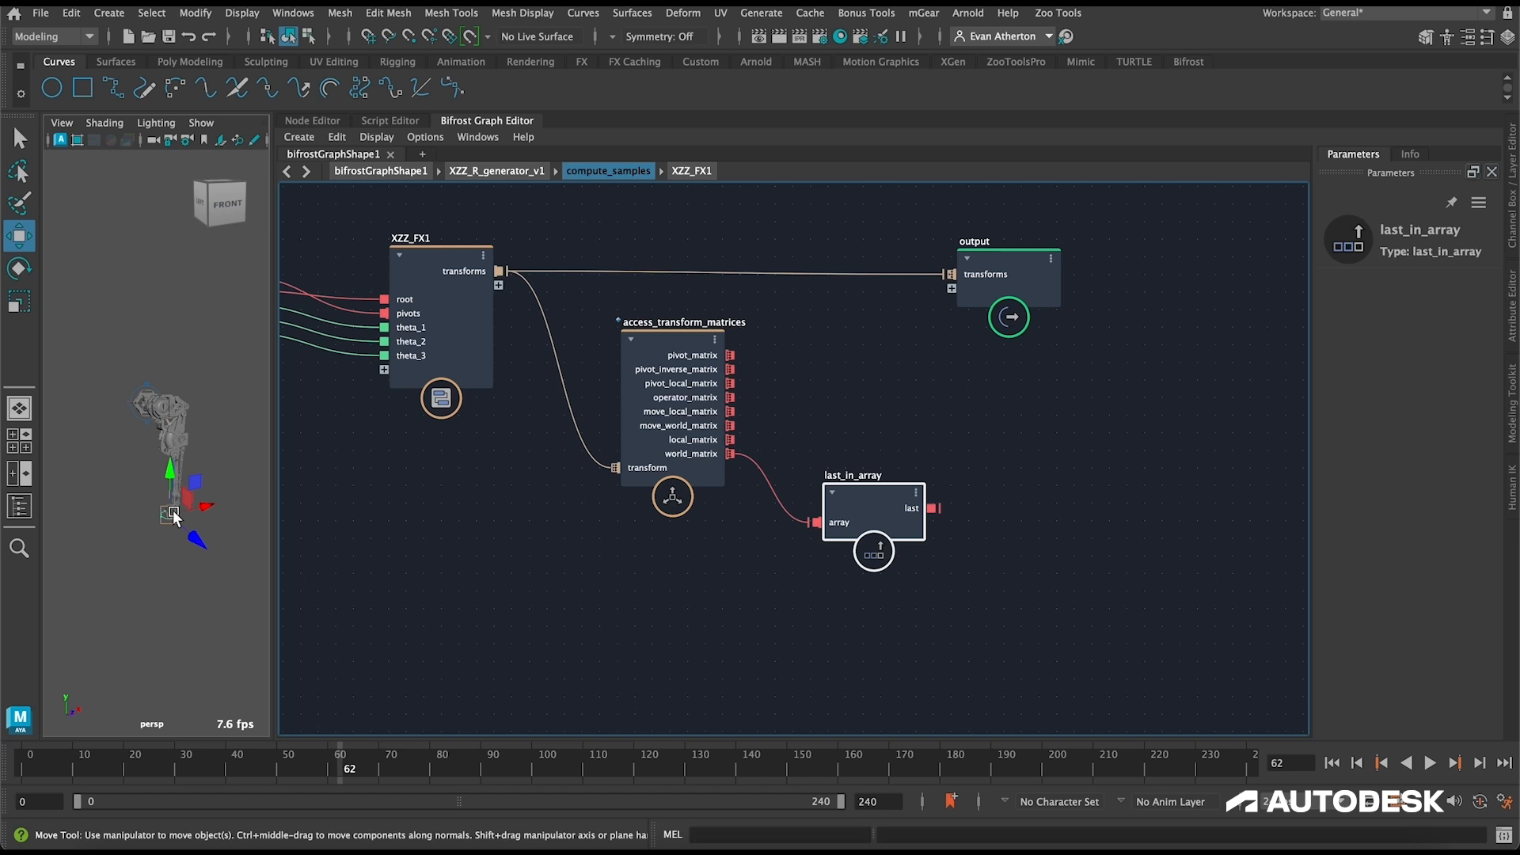
Step: Add a matrix_to_SRT node and connect the last output of last_in_array to its transform input
left_click(1065, 510)
middle_click_drag(1066, 510, 977, 481)
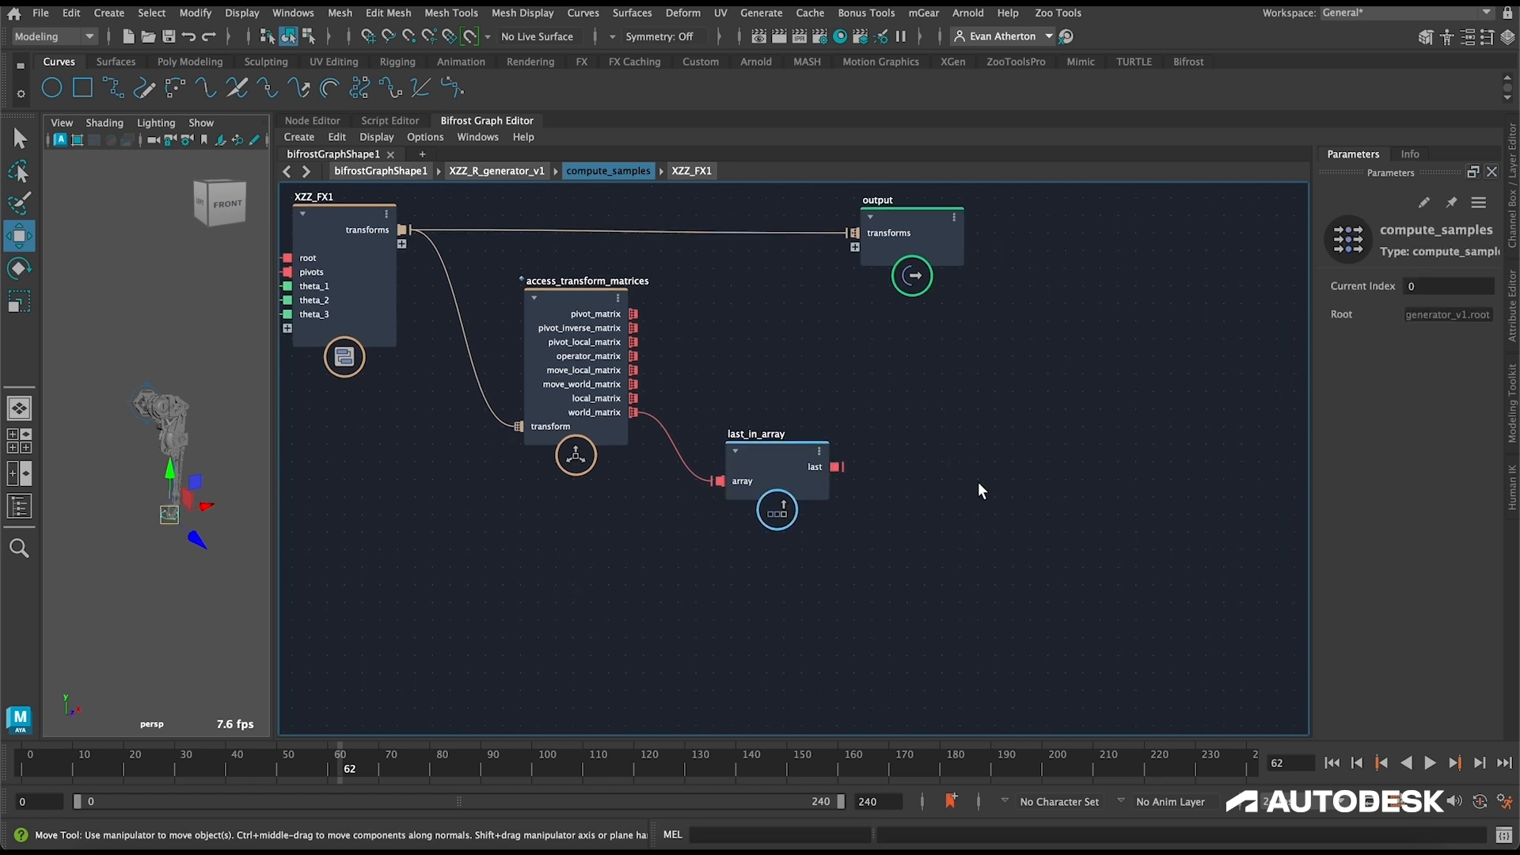
key("Tab")
type("matri")
type("x_t")
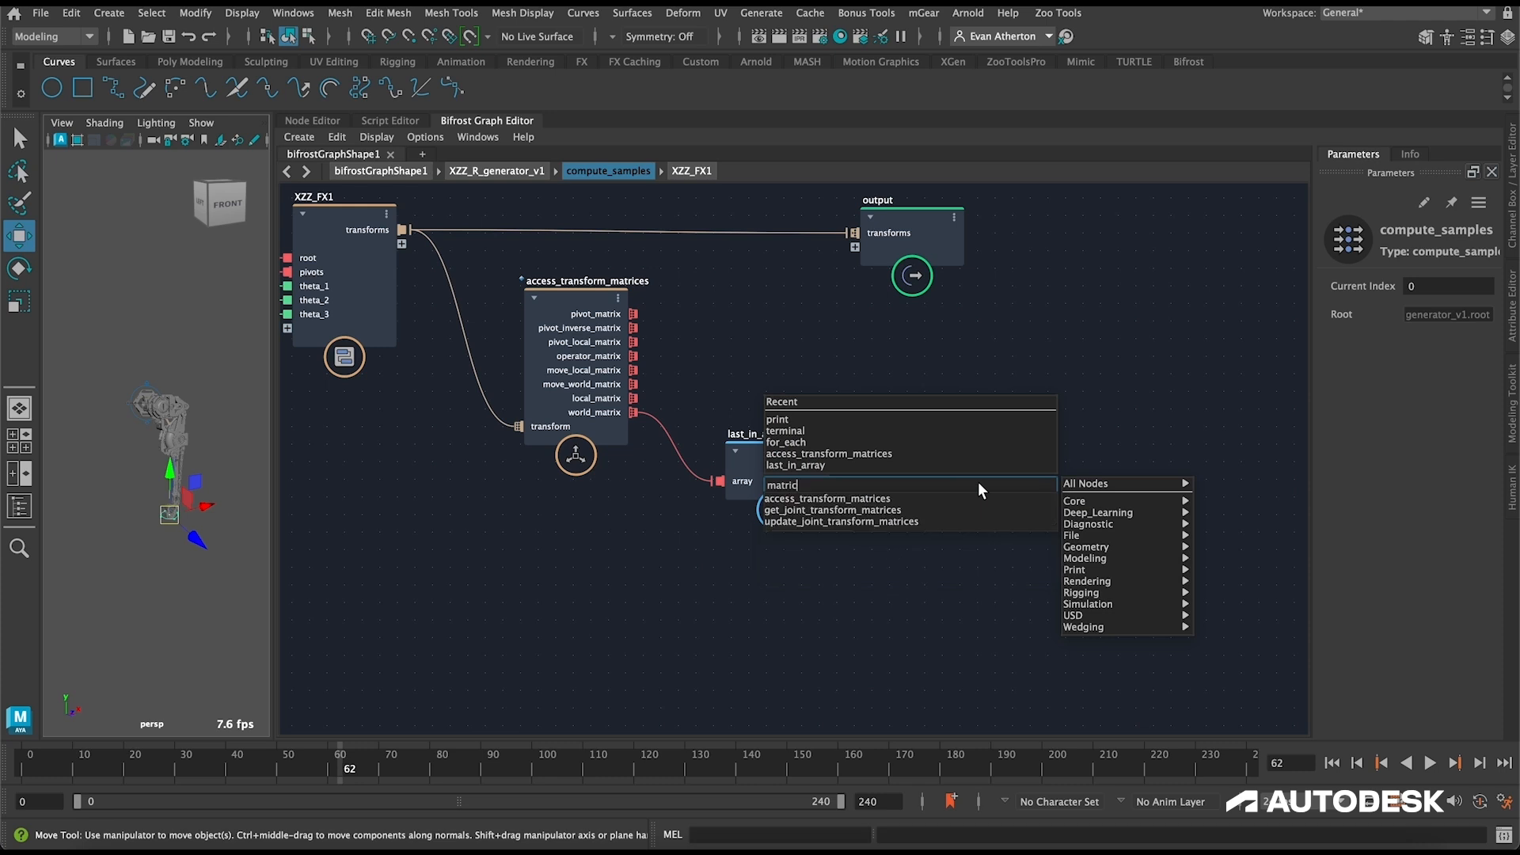
key("Down")
key("Return")
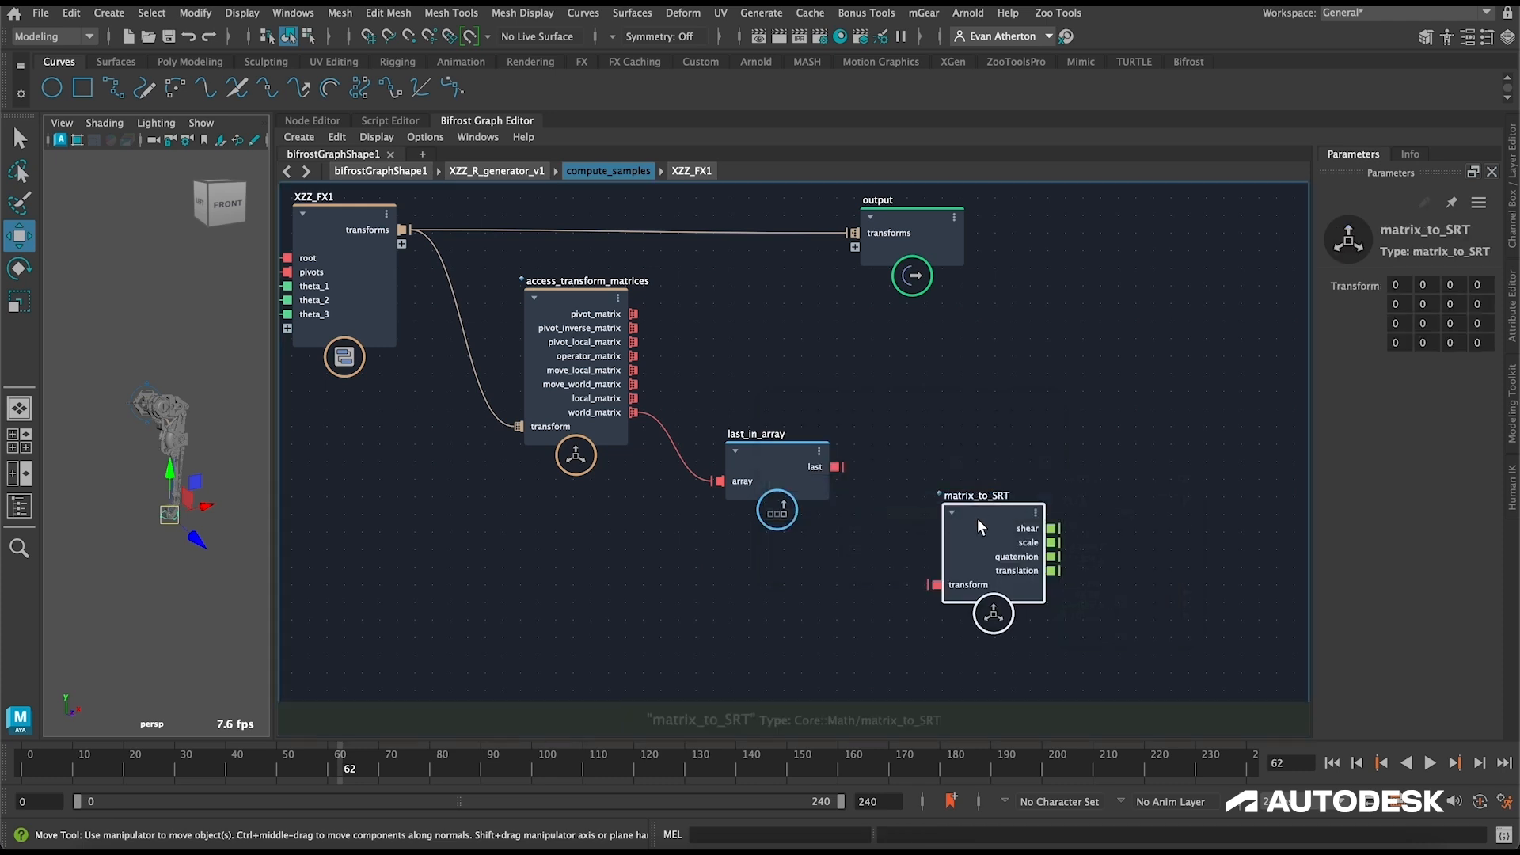
left_click_drag(839, 467, 926, 557)
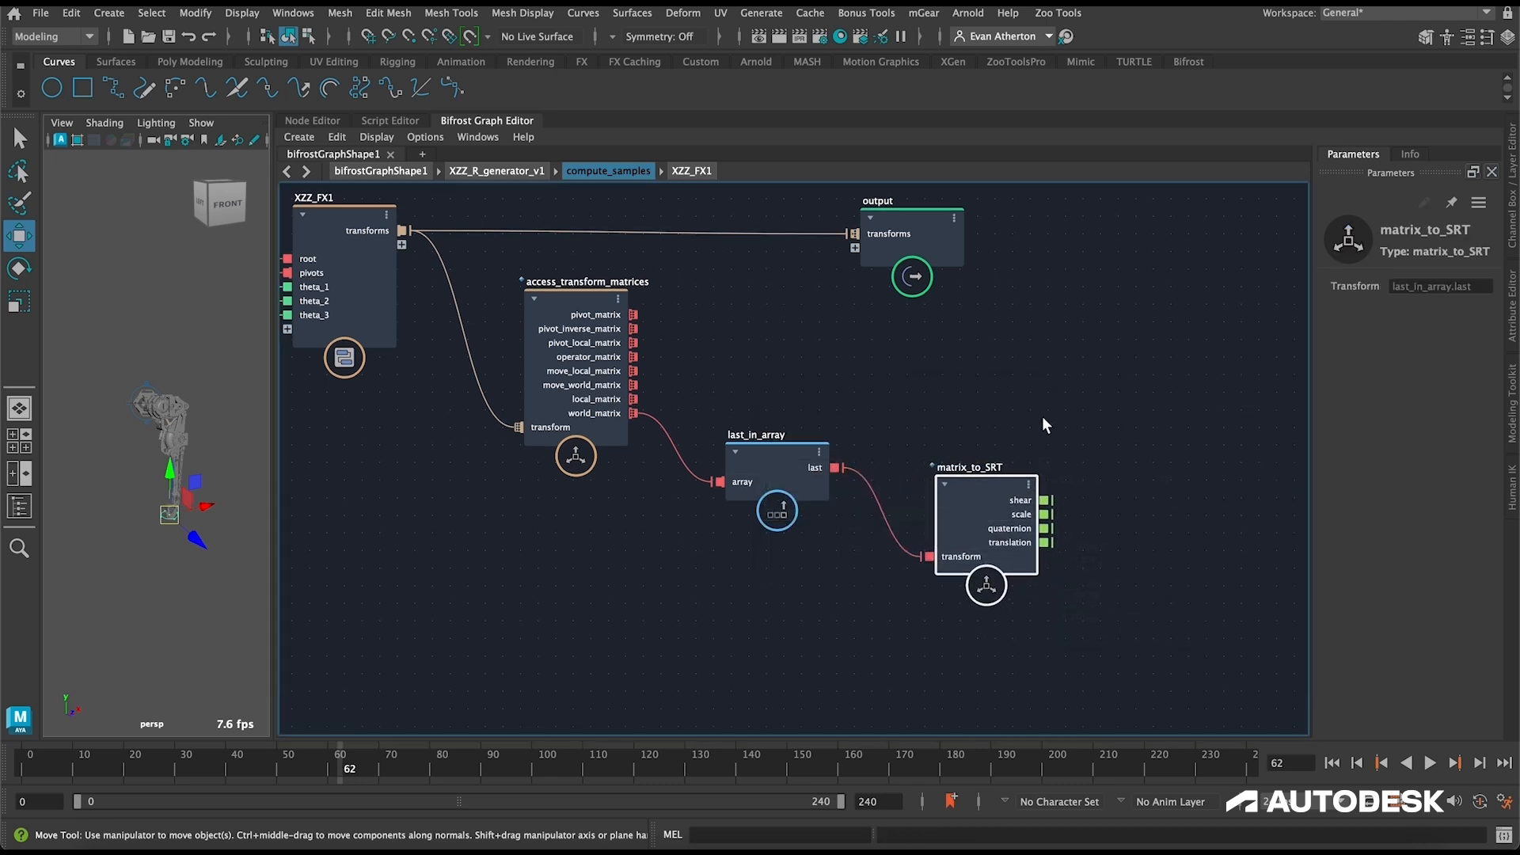
Step: Add a to_float node and connect the translation output of matrix_to_SRT to it
middle_click_drag(1056, 419, 808, 396)
left_click(977, 523)
key("Tab")
type("to_fl")
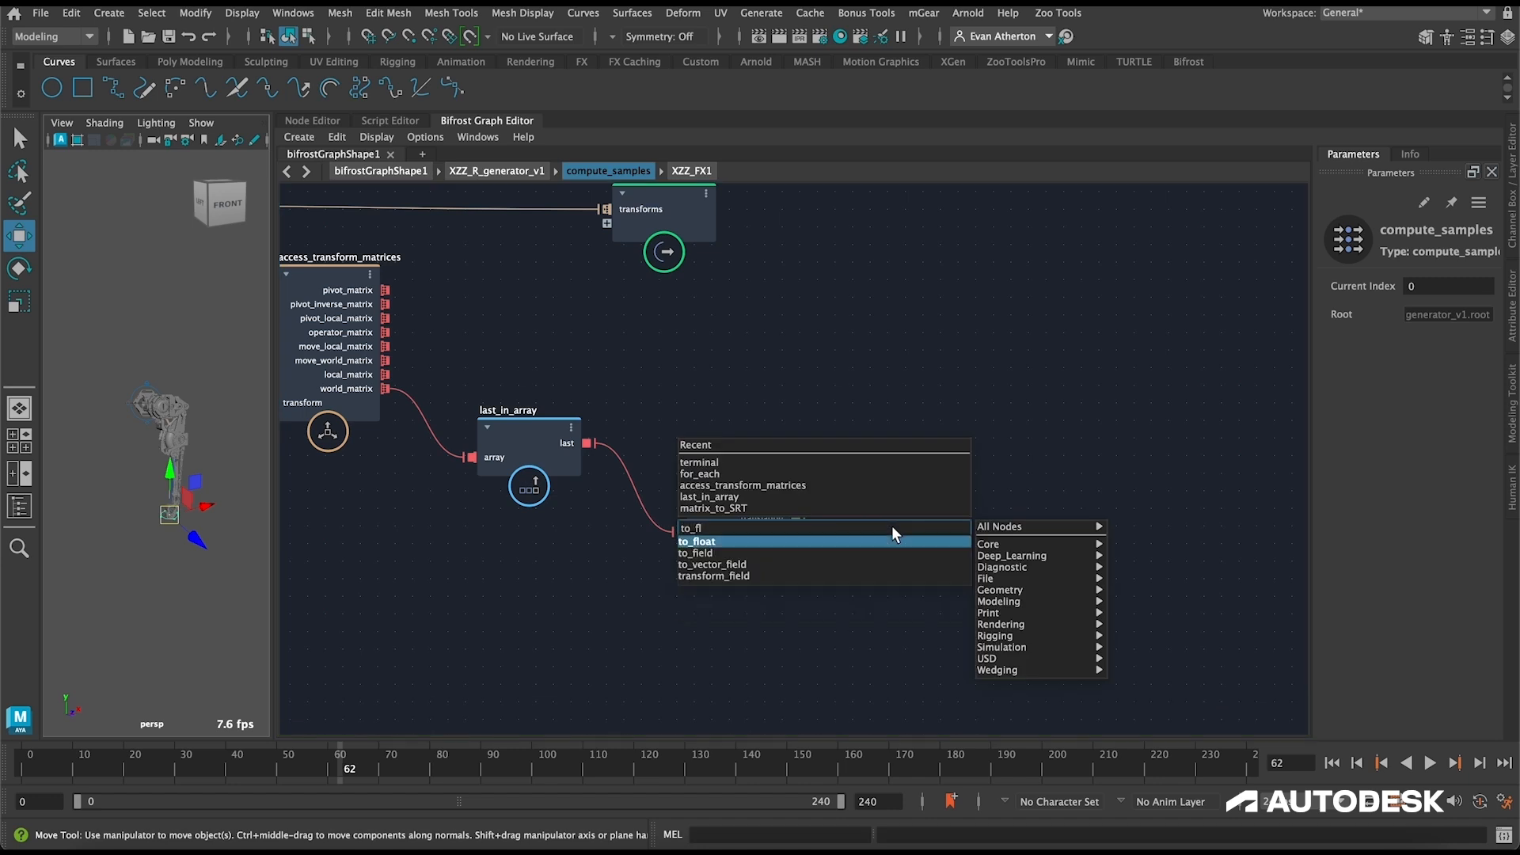
key("Return")
left_click_drag(797, 518, 850, 587)
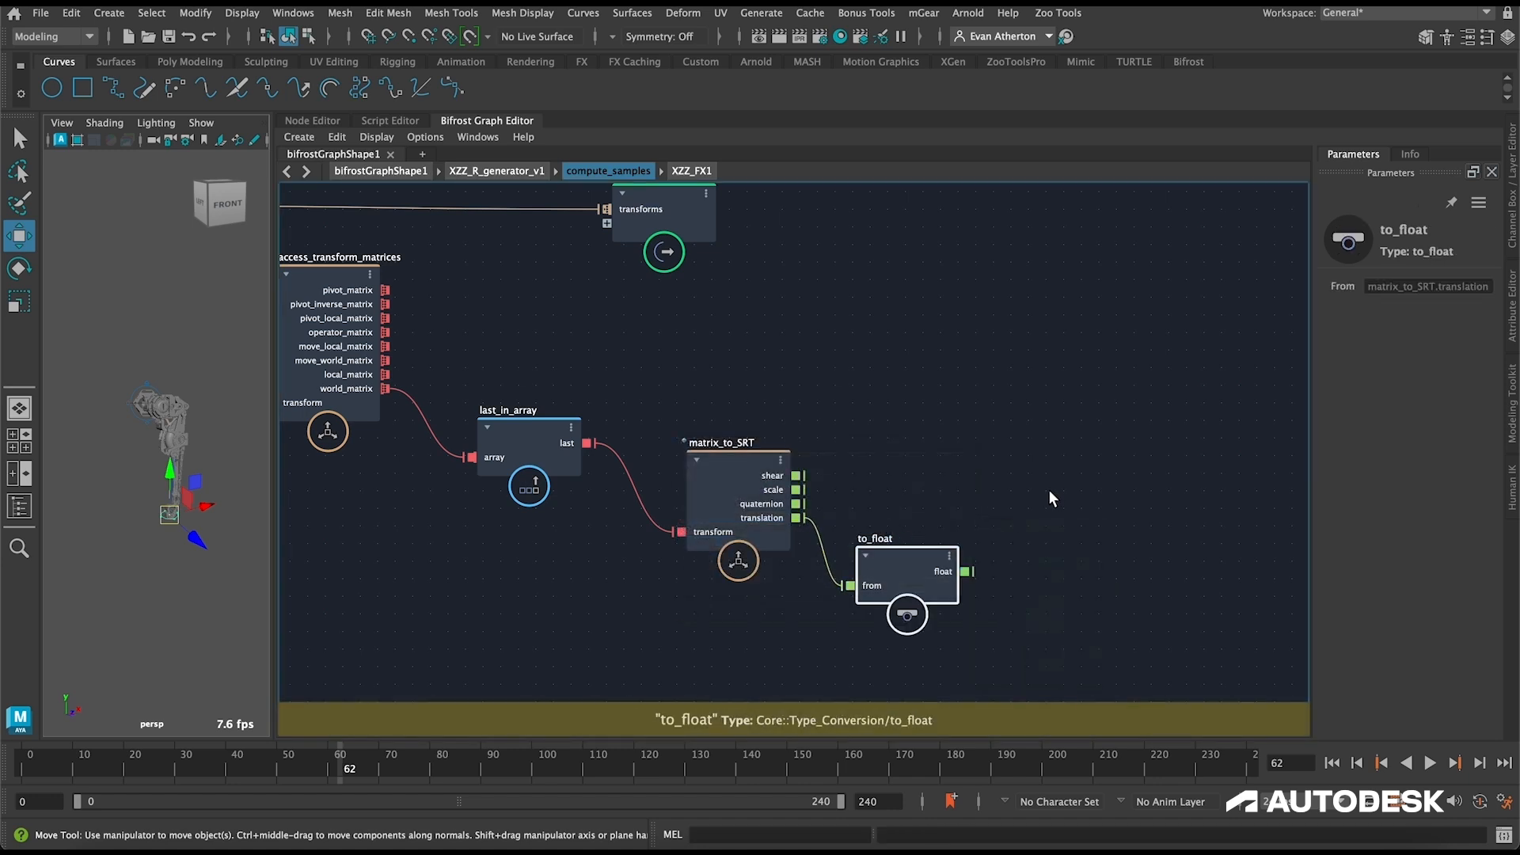
Step: Add a vector3_to_scalar node after to_float and connect the float output to its vector3 input
middle_click_drag(999, 583, 896, 547)
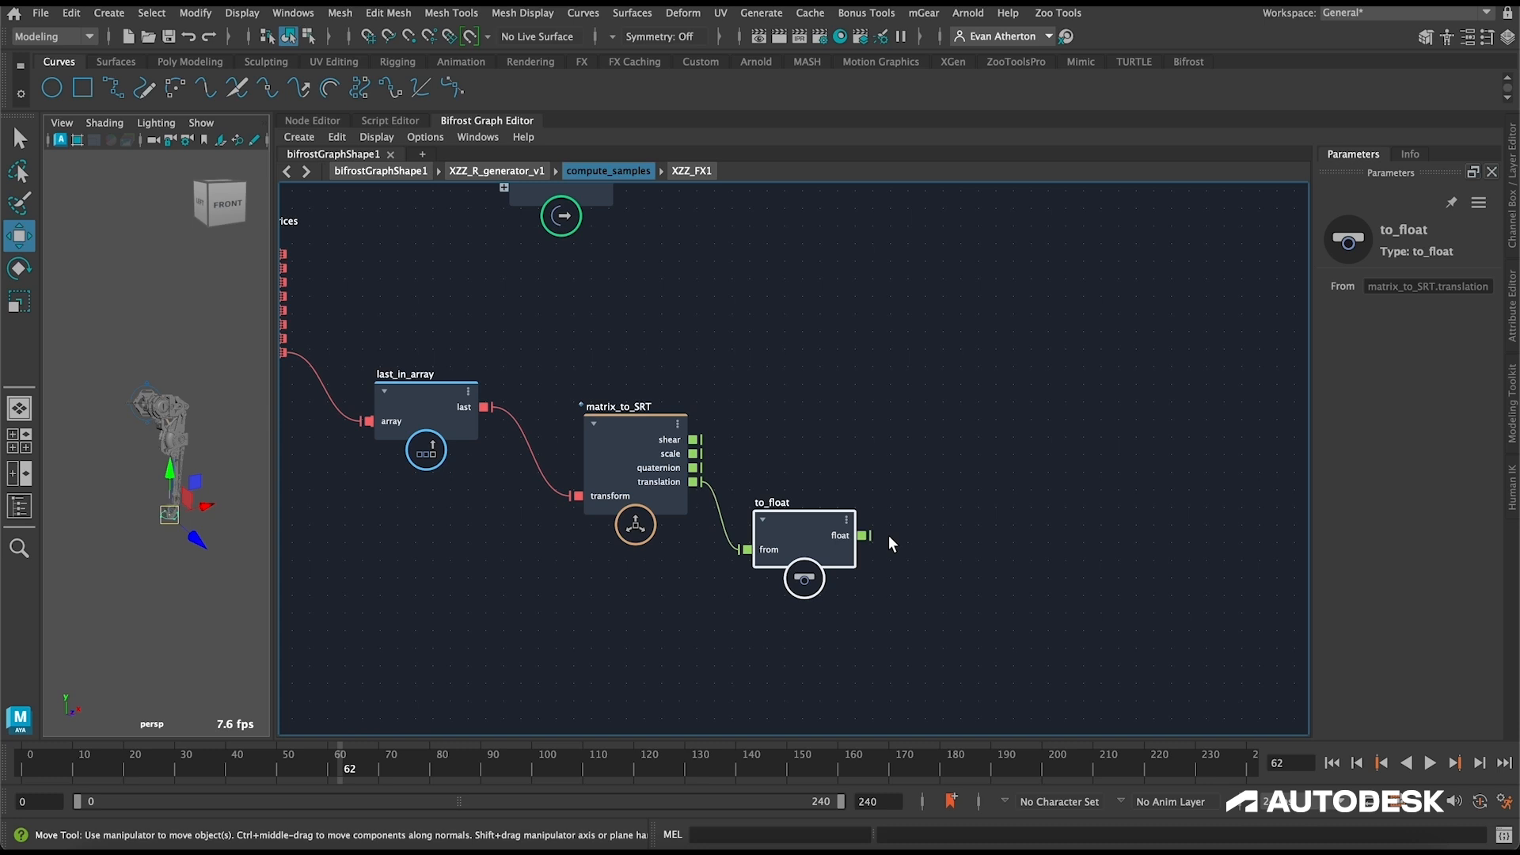
left_click(889, 535)
key("Tab")
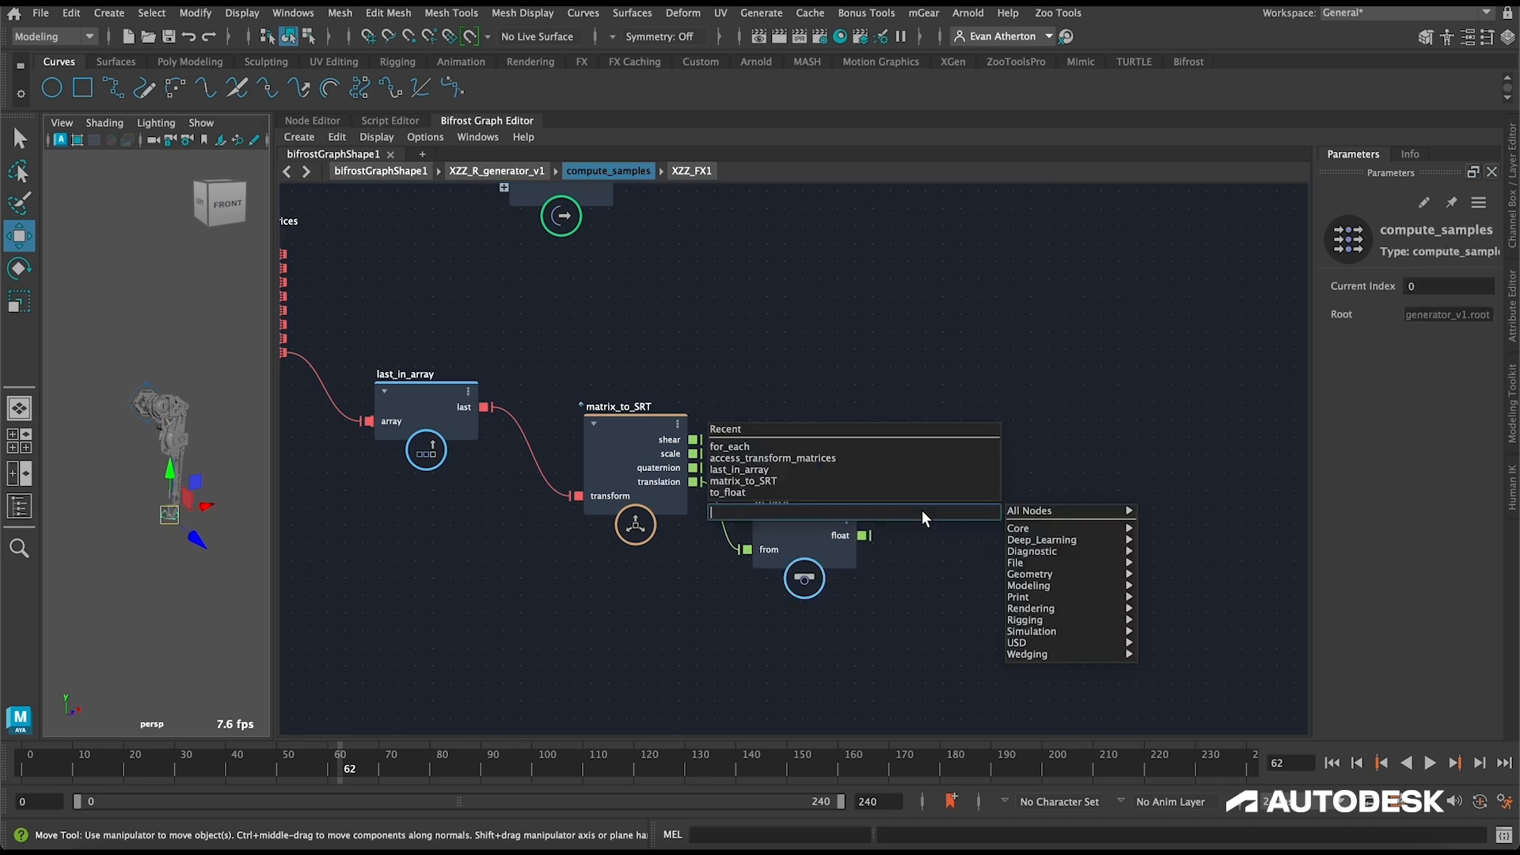
type("vector3_to_s")
key("Return")
left_click_drag(923, 535, 1012, 509)
left_click_drag(863, 535, 966, 567)
Step: Add a build_array node and connect the x, y and z outputs of vector3_to_scalar to it
middle_click_drag(1007, 433, 915, 423)
key("Tab")
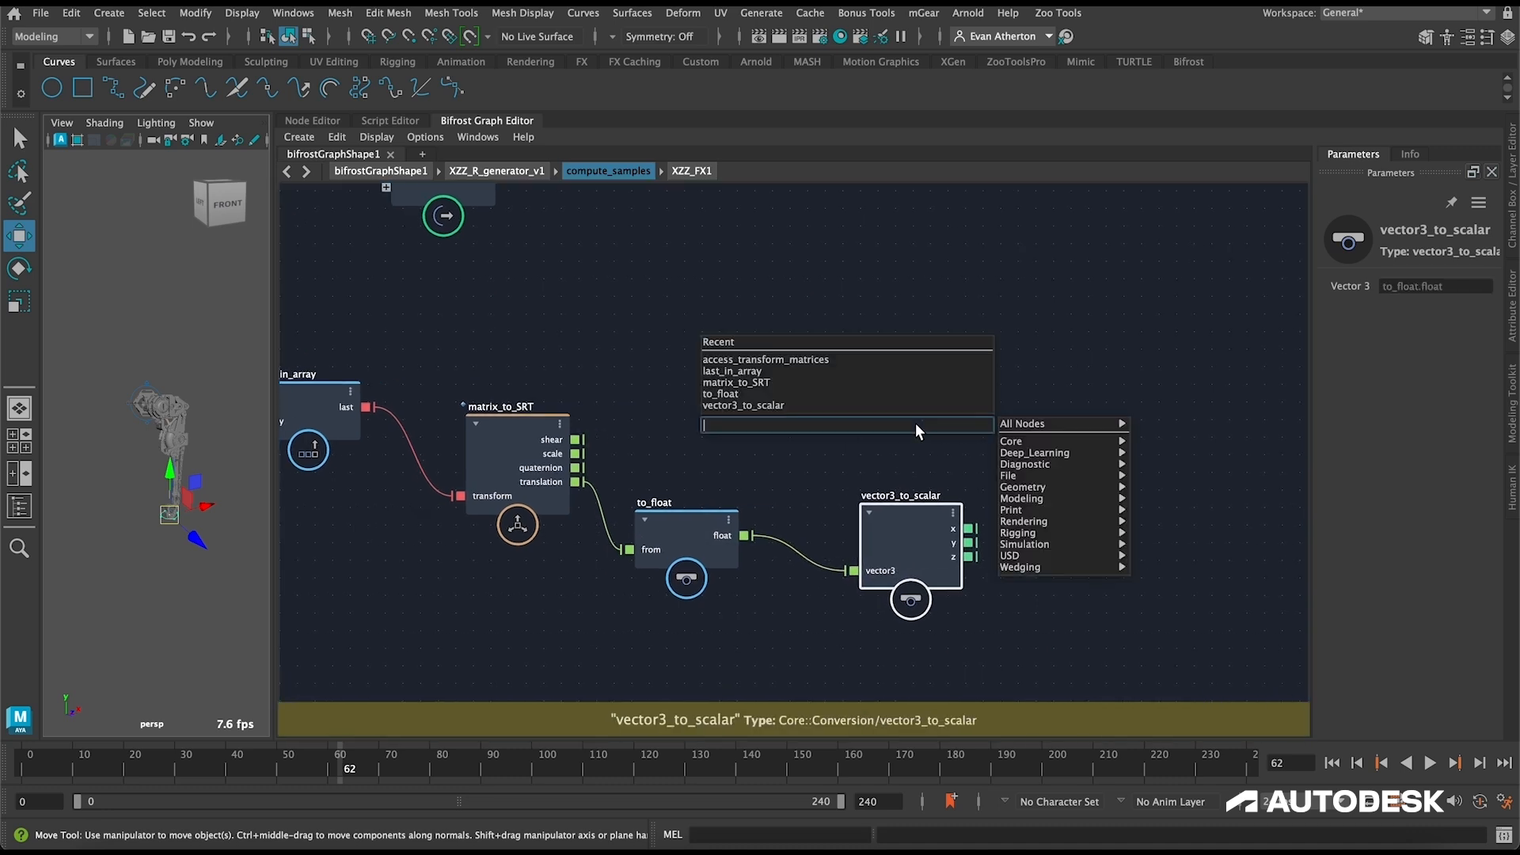
type("bui")
key("Return")
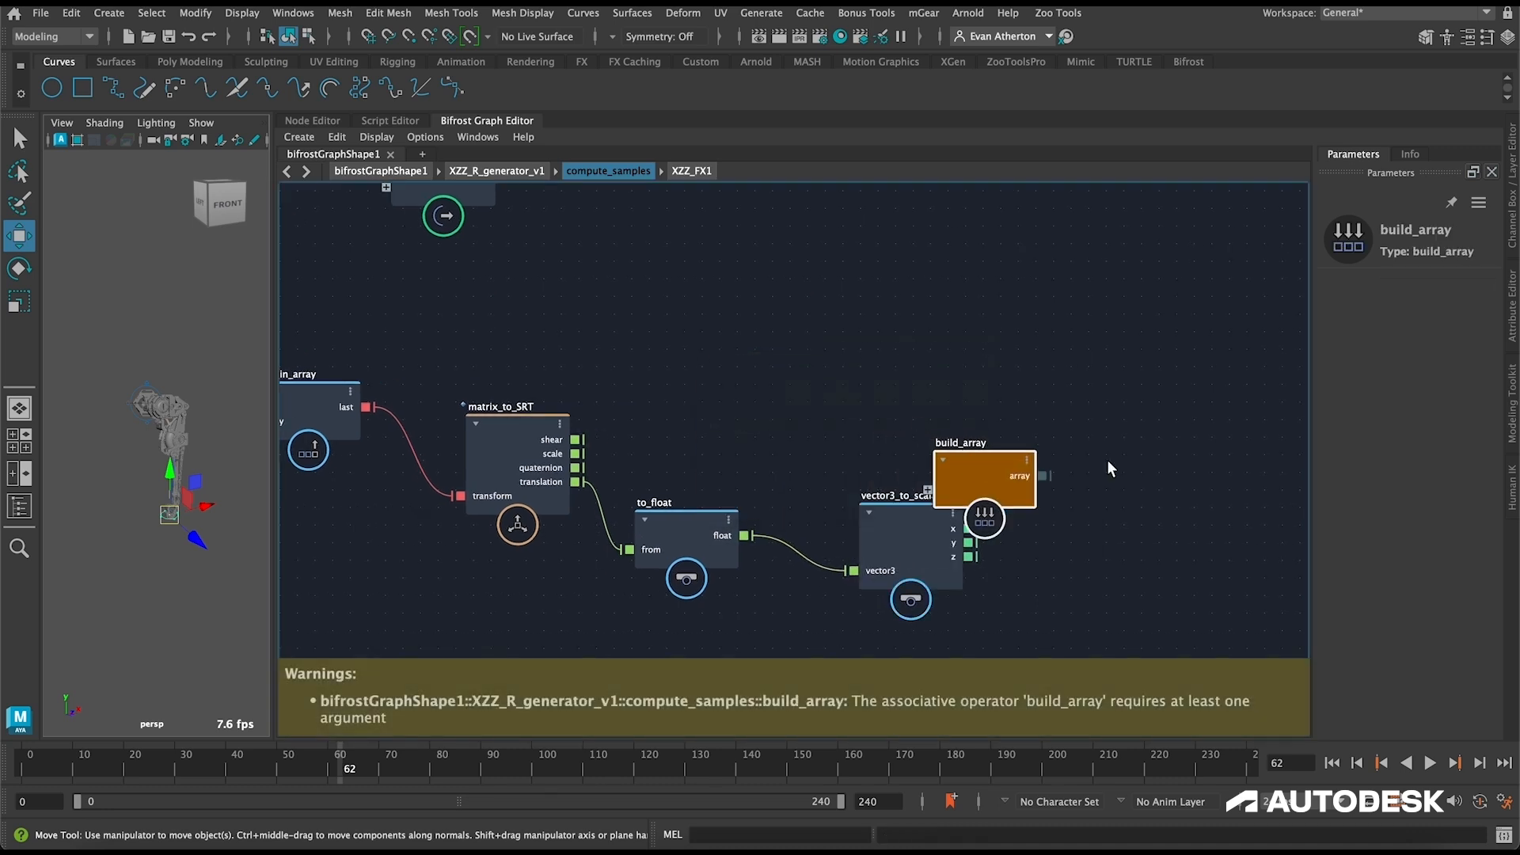
left_click_drag(940, 483, 1147, 483)
left_click_drag(969, 542, 1122, 520)
Step: Connect the build_array result to the output node and rename the new port input_features
left_click(984, 387)
middle_click_drag(985, 386, 895, 420)
scroll(895, 421, "down", 3)
left_click_drag(518, 294, 1281, 291)
middle_click_drag(1106, 385, 937, 420)
left_click_drag(839, 508, 1028, 306)
right_click(1027, 306)
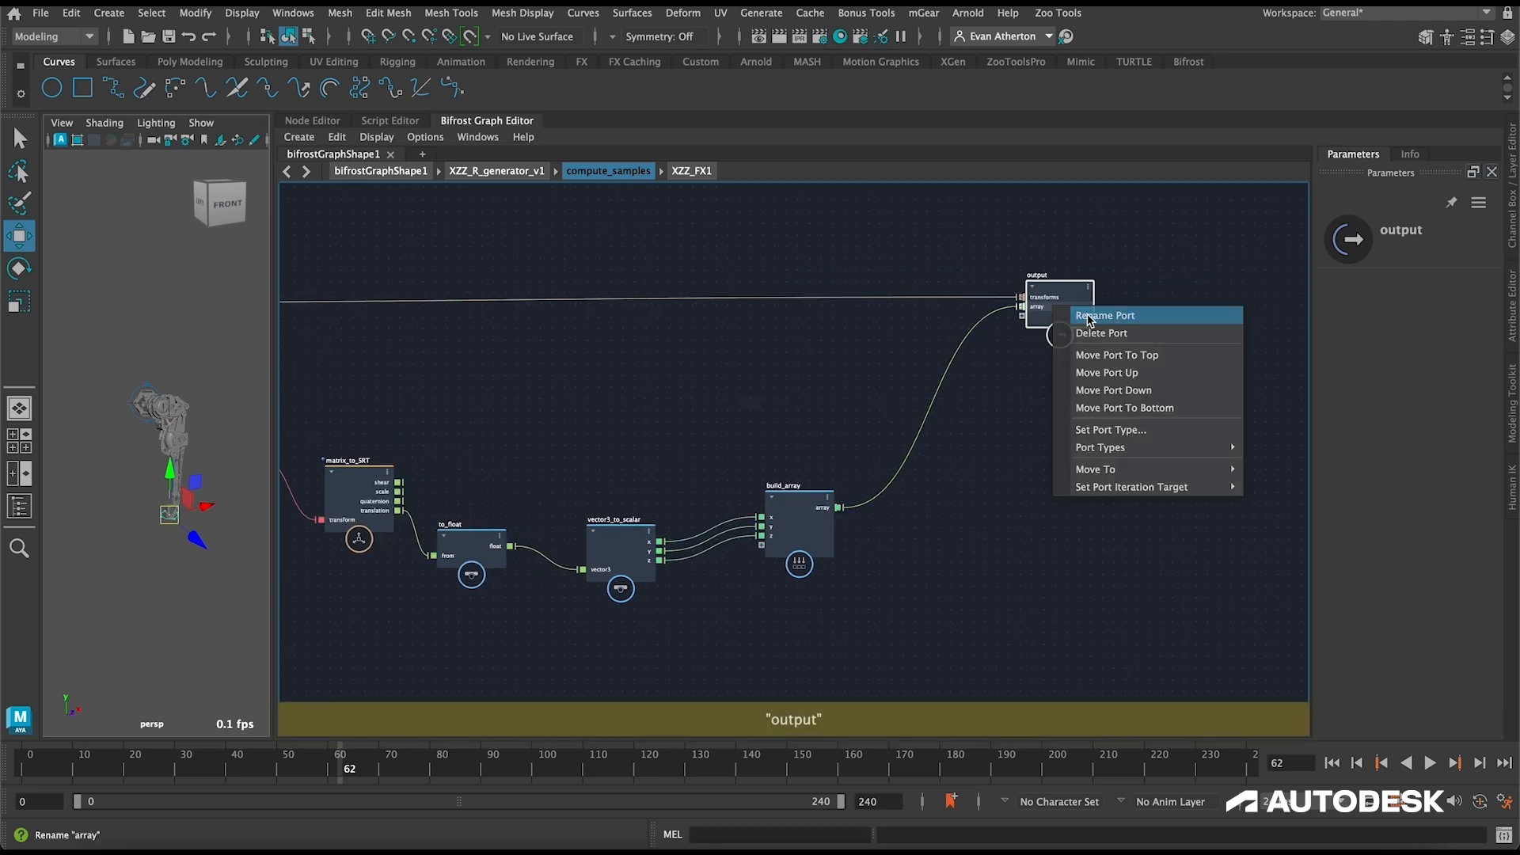
left_click(1083, 313)
key("BackSpace")
type("input_")
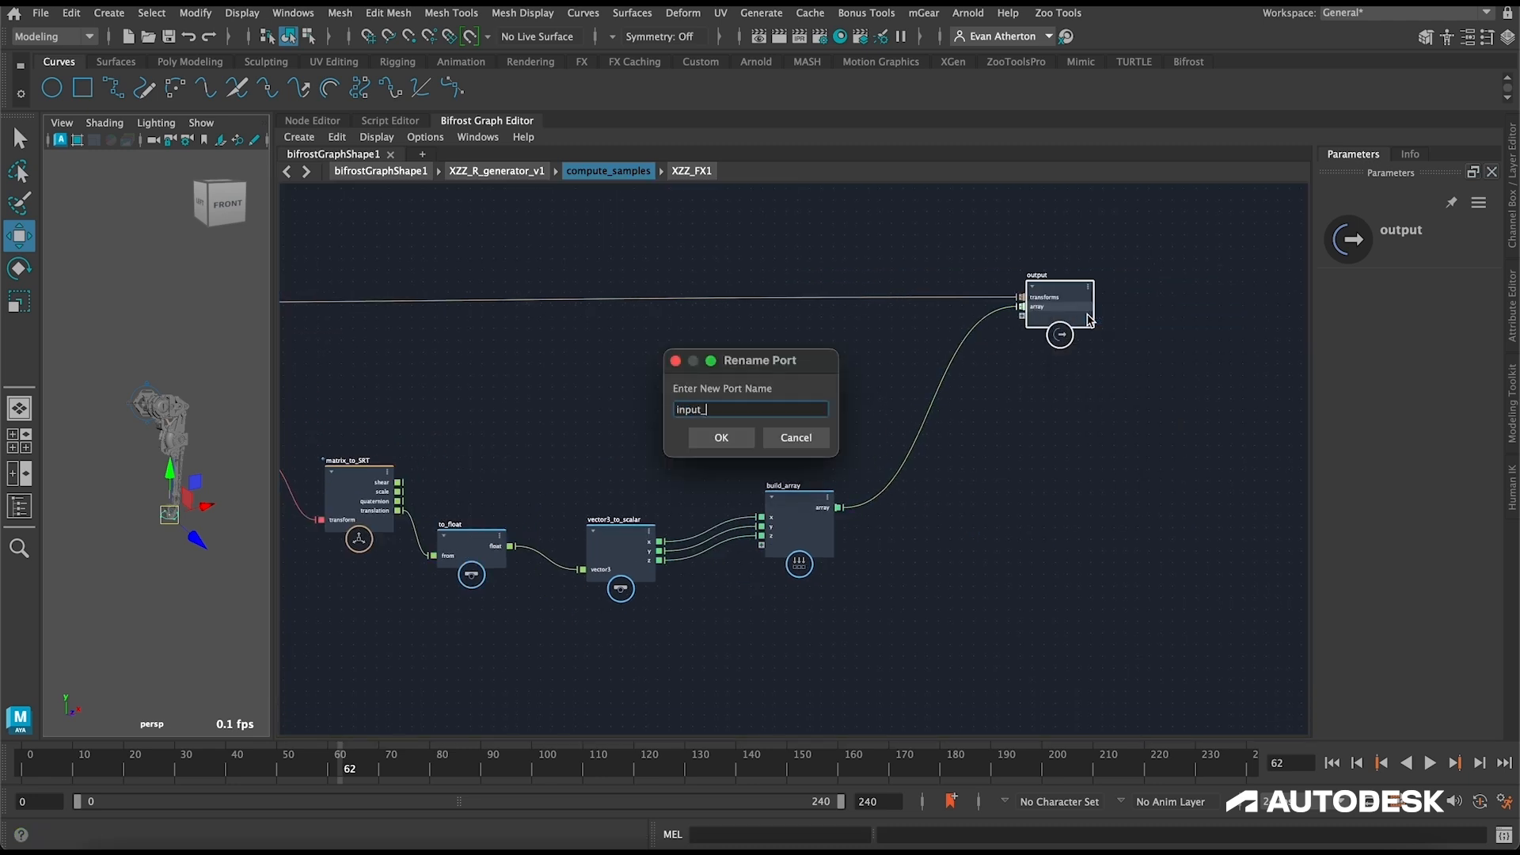
type("features")
key("Return")
Step: Move the nodes from matrix_to_SRT through build_array up in line with the rest of the chain
middle_click_drag(590, 472, 830, 437, "alt")
left_click_drag(1094, 590, 596, 415)
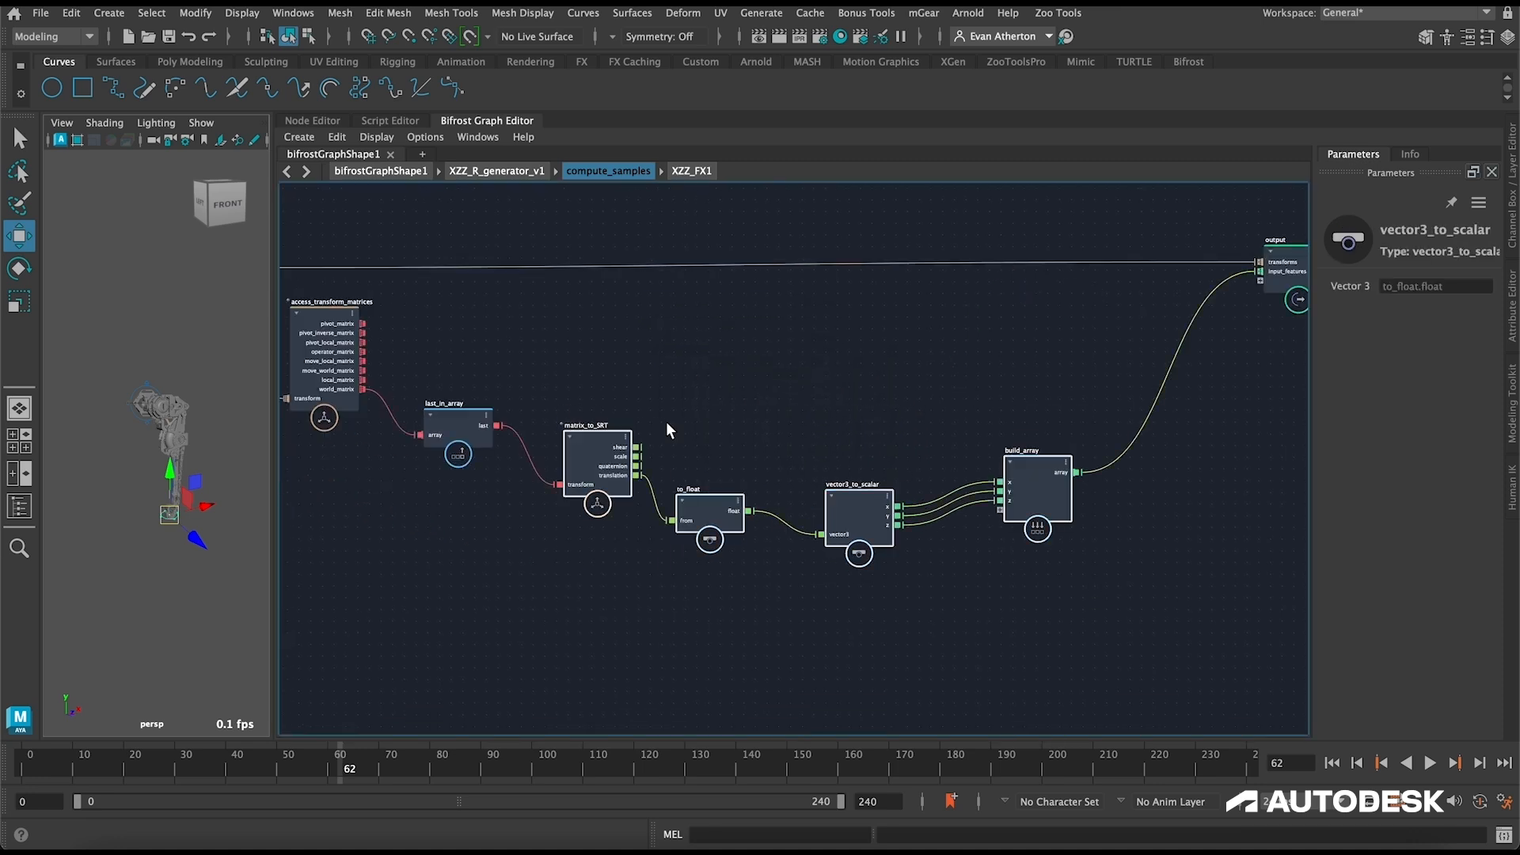
left_click_drag(1018, 471, 1017, 358)
left_click(853, 321)
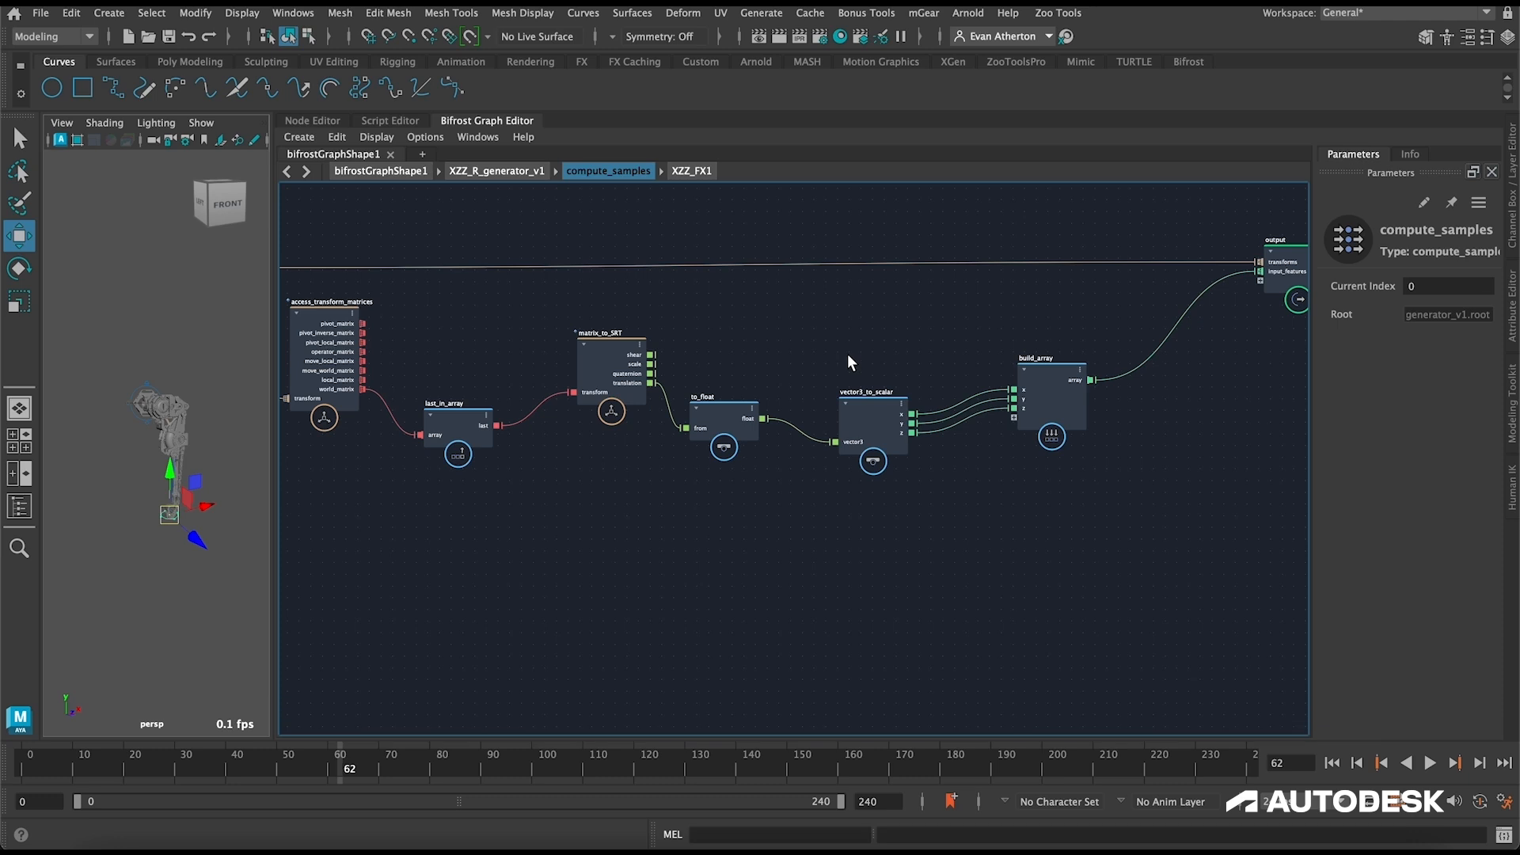
Step: Add a second build_array node below the first one
scroll(848, 355, "down", 4)
scroll(867, 508, "up", 2)
scroll(866, 516, "up", 2)
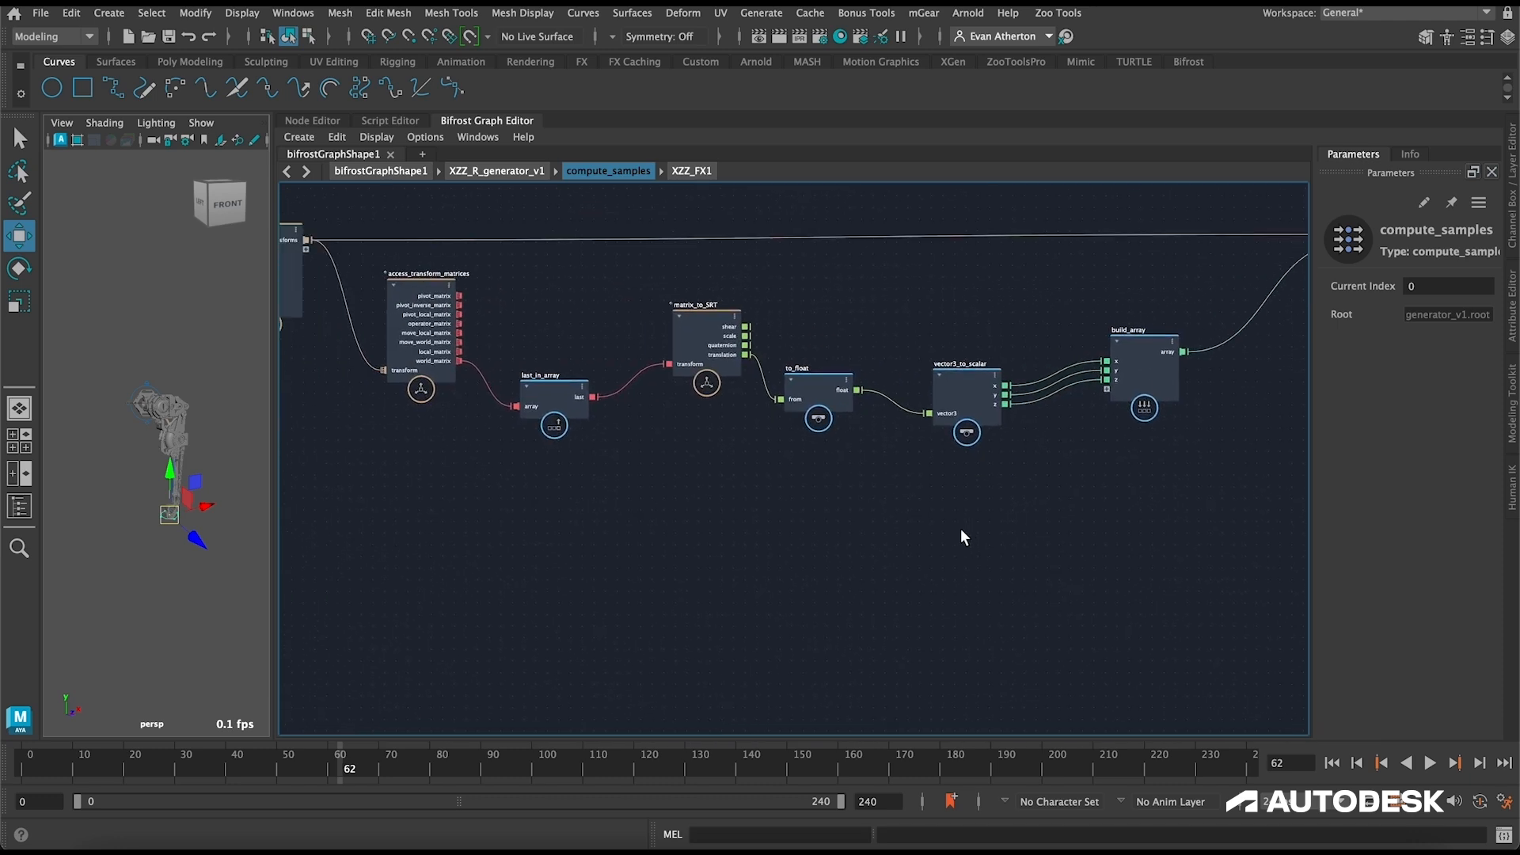
key("Tab")
type("bu")
key("Down")
key("Down")
key("Return")
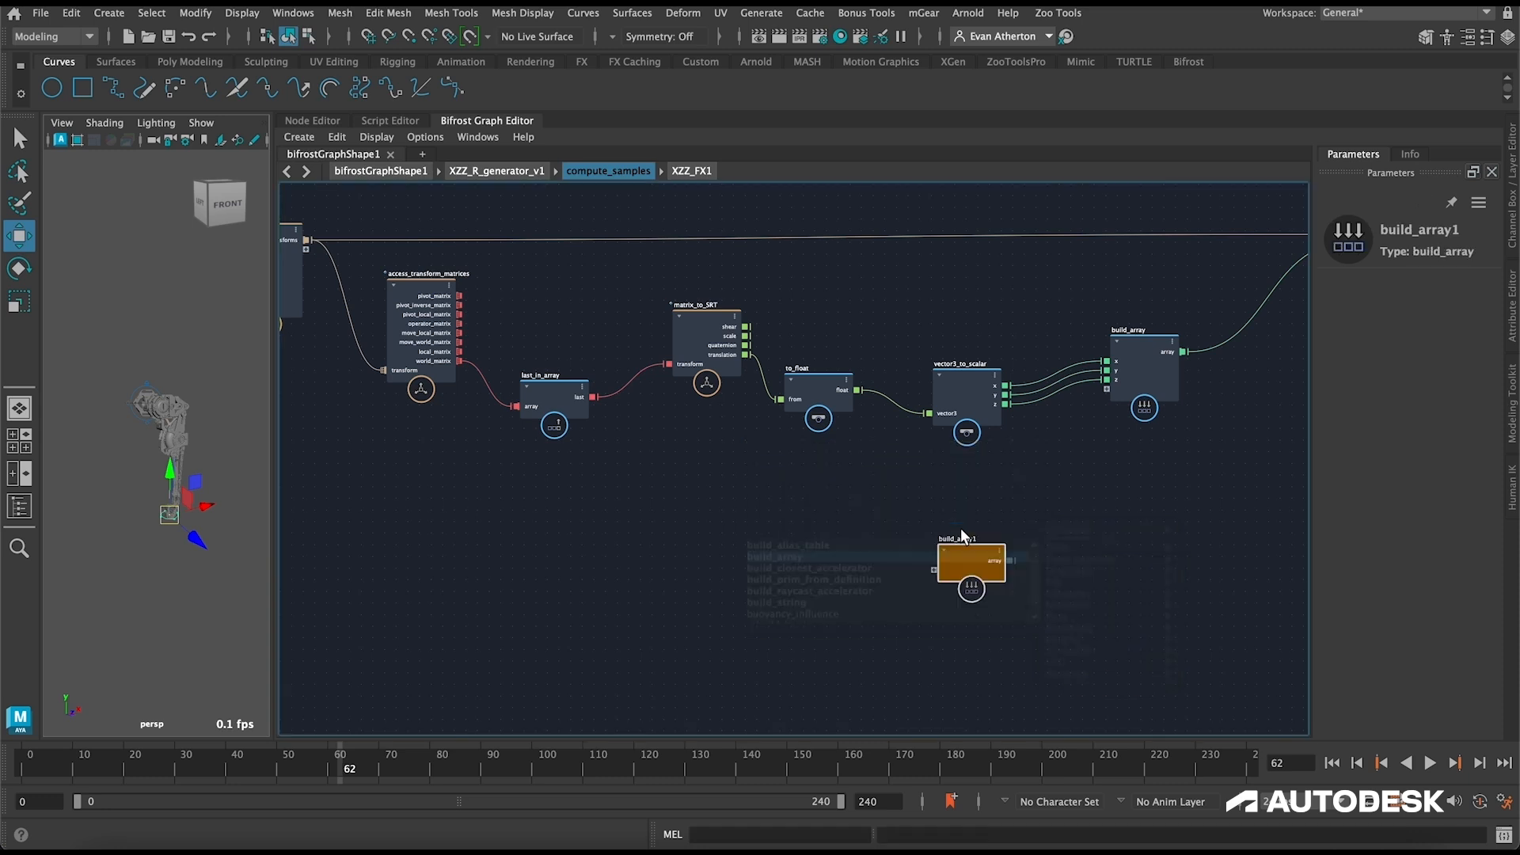
left_click_drag(954, 552, 1120, 491)
Step: Move the second build_array below XZZ_FX1 and connect the input node's theta_1, theta_2 and theta_3 ports to it
left_click(784, 524)
middle_click_drag(784, 523, 852, 527, "alt")
scroll(850, 525, "down", 3)
scroll(428, 421, "up", 3)
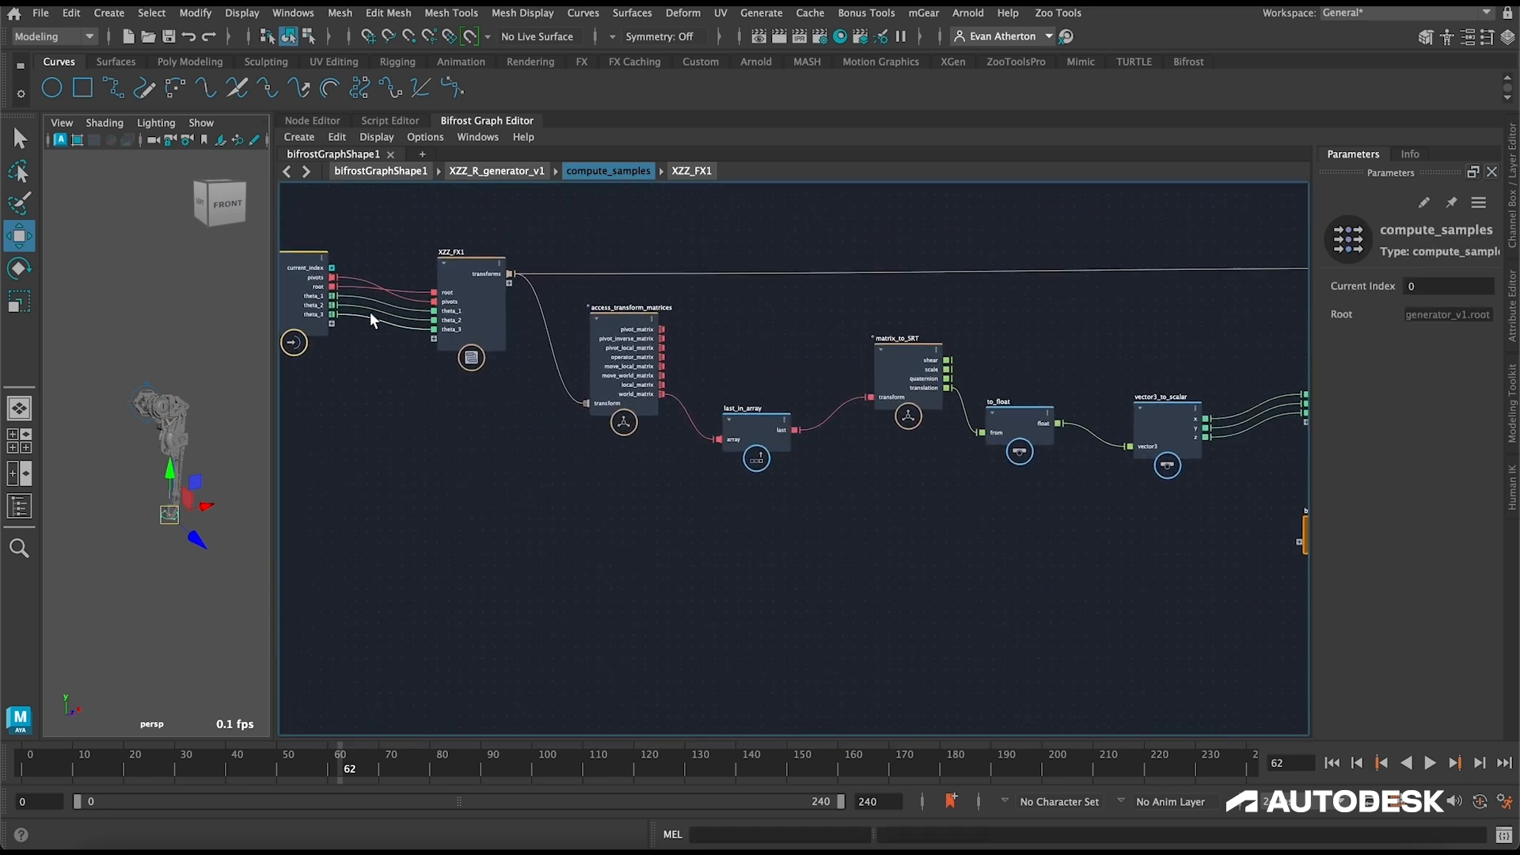
middle_click_drag(1059, 543, 981, 544, "alt")
left_click_drag(1259, 532, 482, 497)
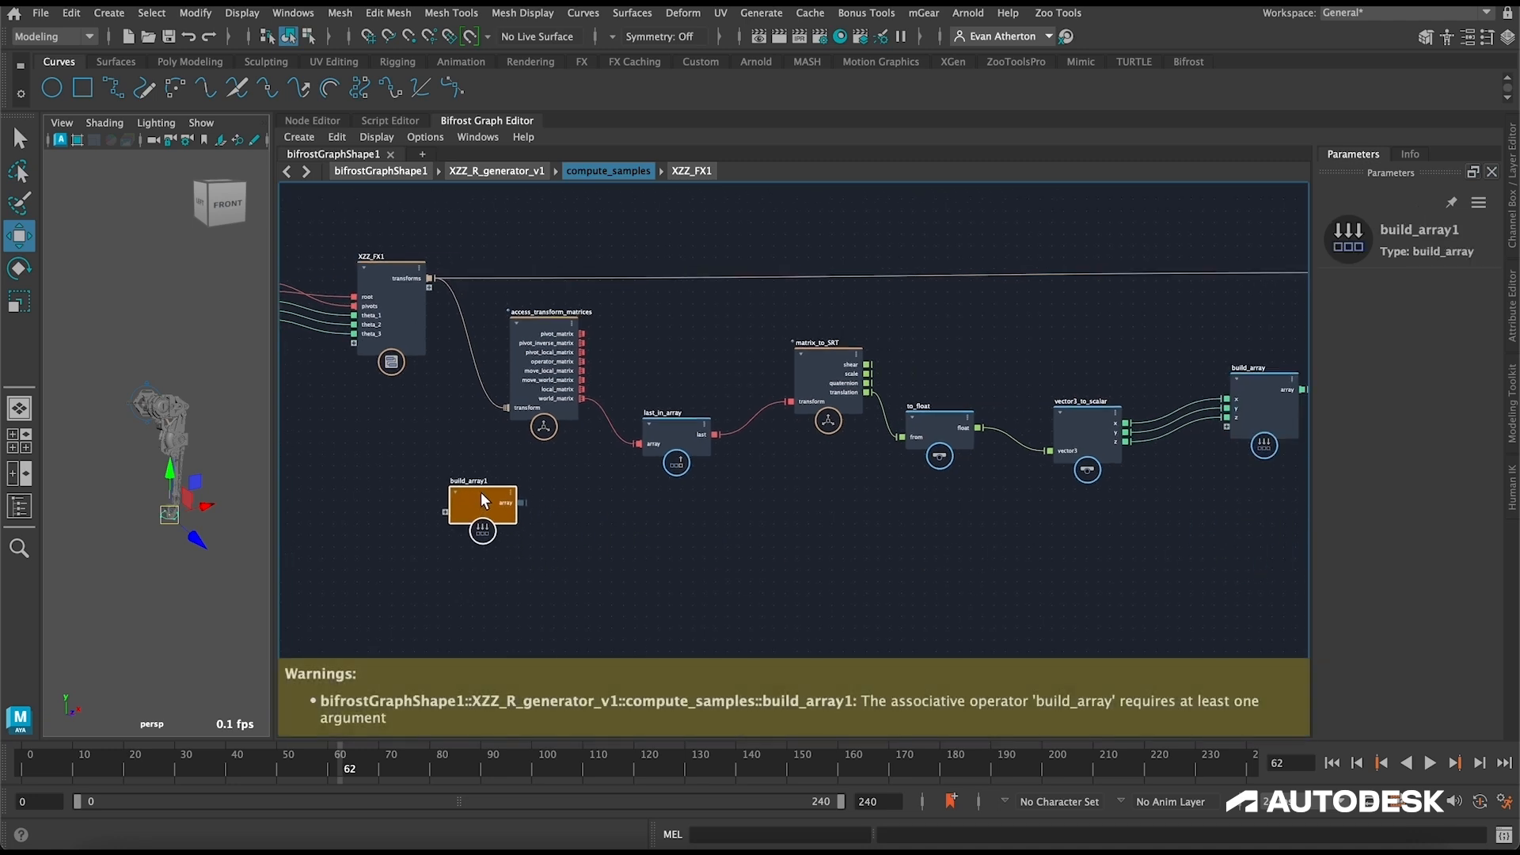
middle_click_drag(423, 441, 725, 434, "alt")
scroll(635, 391, "up", 2)
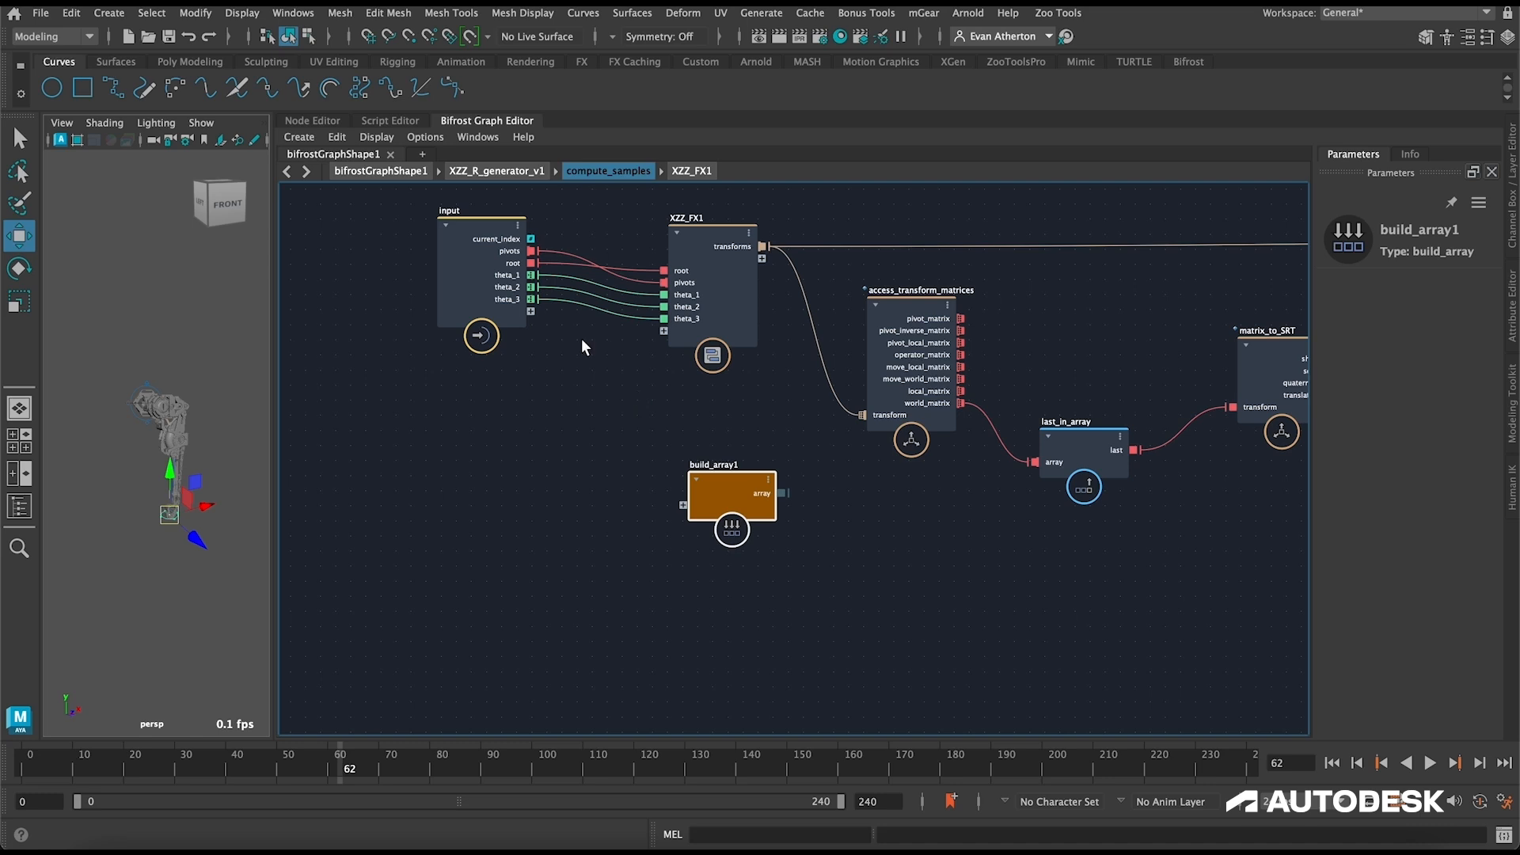
scroll(192, 374, "up", 5)
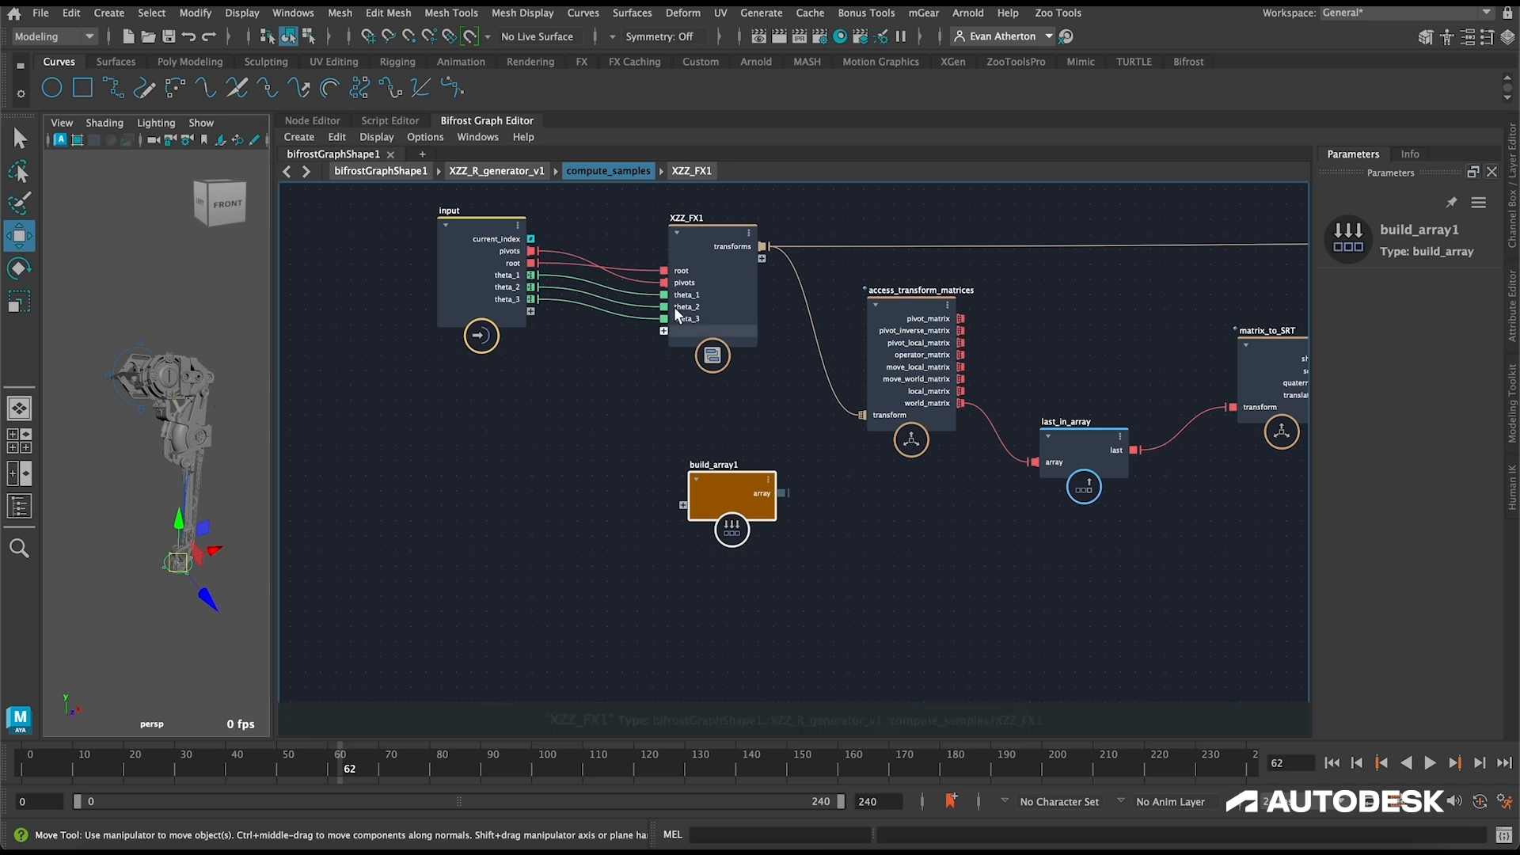
left_click_drag(532, 276, 682, 529)
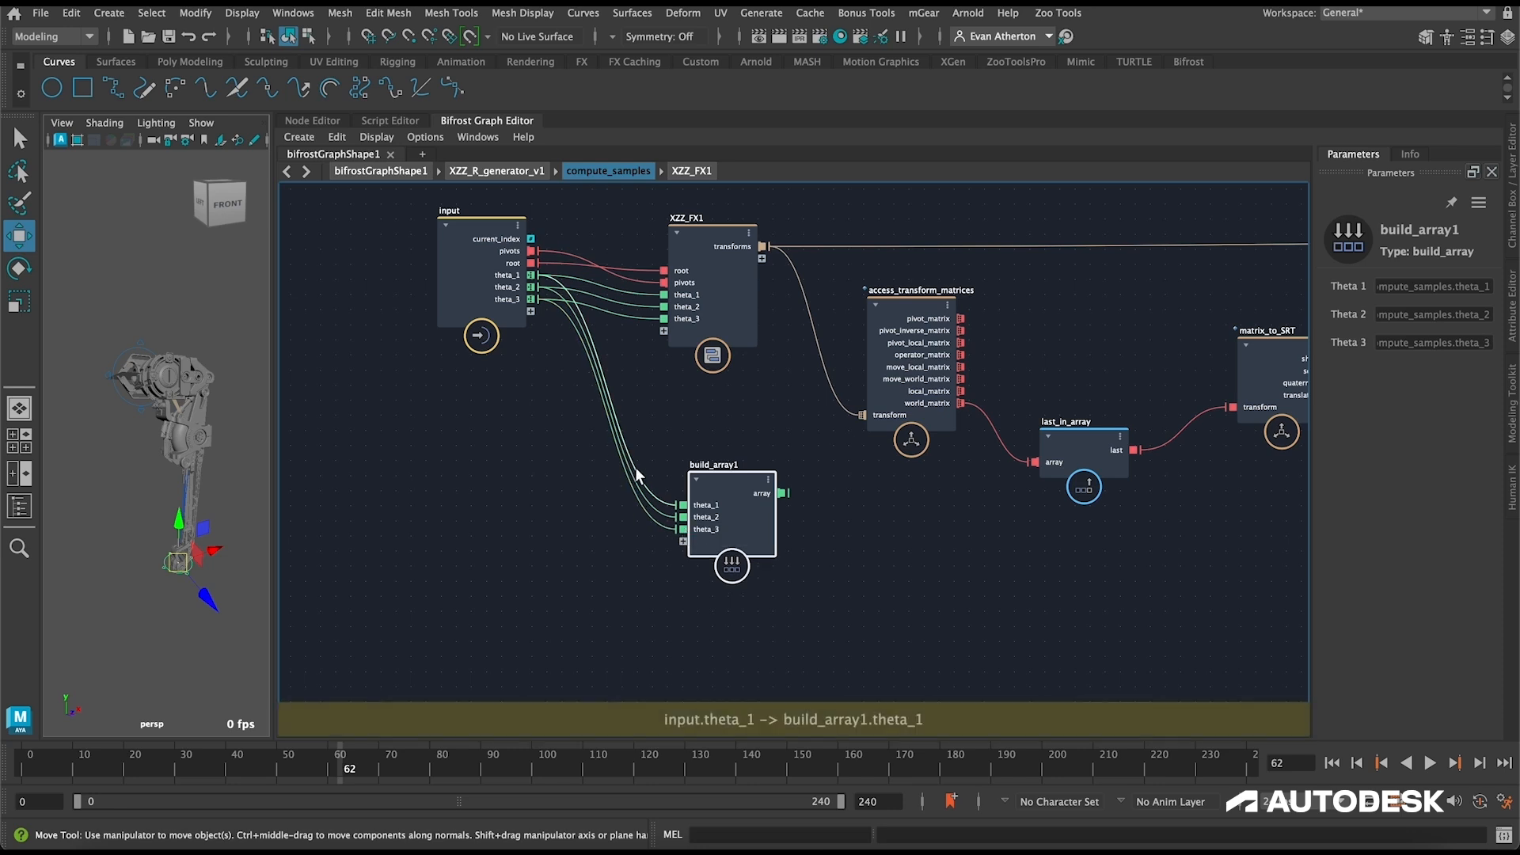
Step: Move the theta build_array1 node along the chain to sit directly below build_array near the output node
scroll(791, 429, "down", 1)
left_click(961, 503)
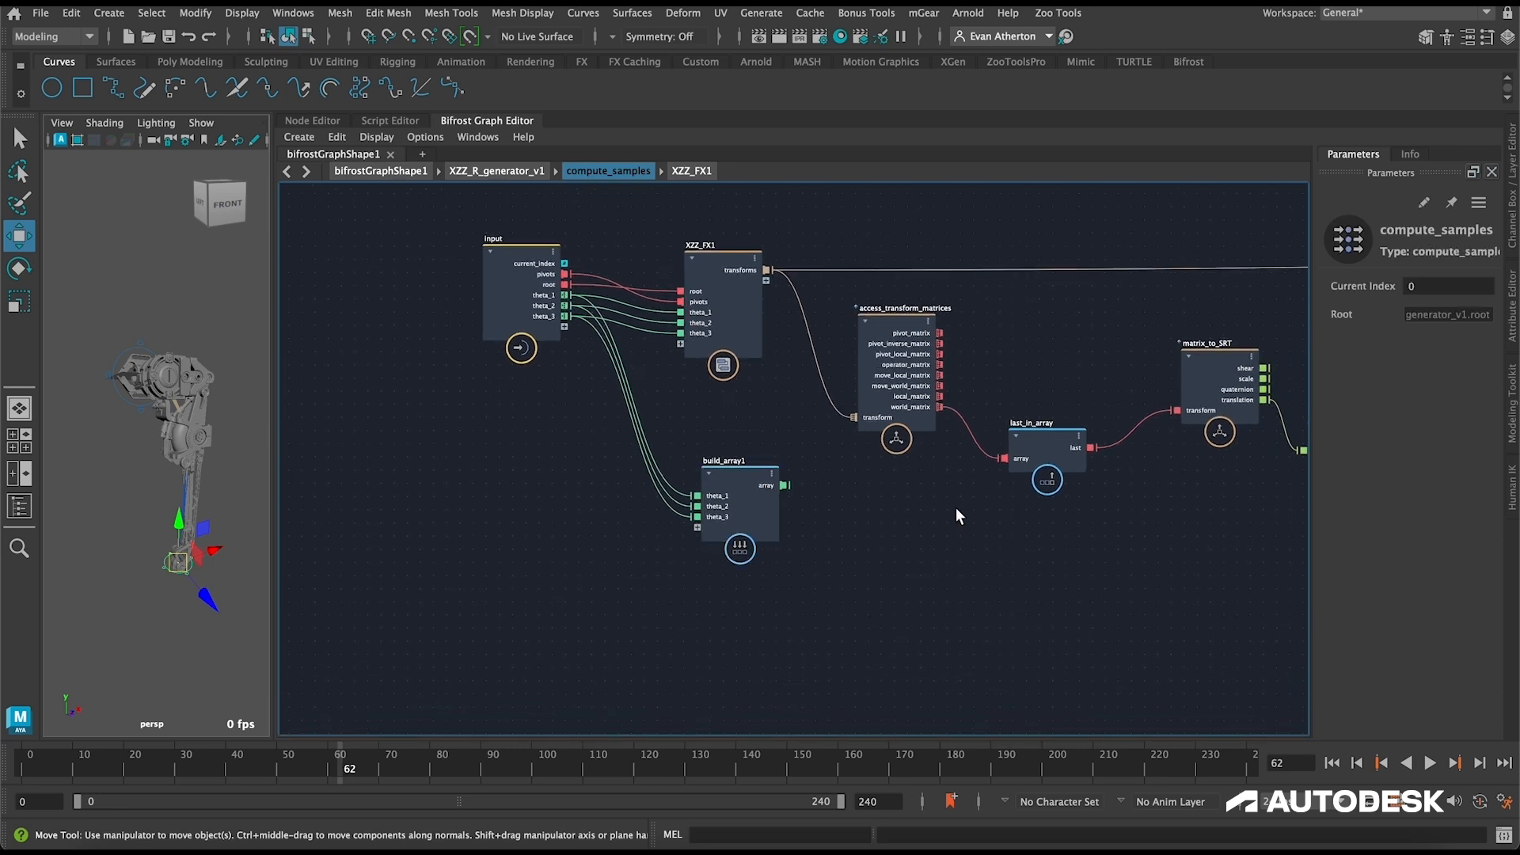
scroll(1020, 516, "right", 5)
left_click_drag(585, 475, 1227, 560)
middle_click_drag(1063, 501, 616, 482, "alt")
left_click_drag(806, 524, 1103, 489)
middle_click_drag(1265, 421, 1006, 475, "alt")
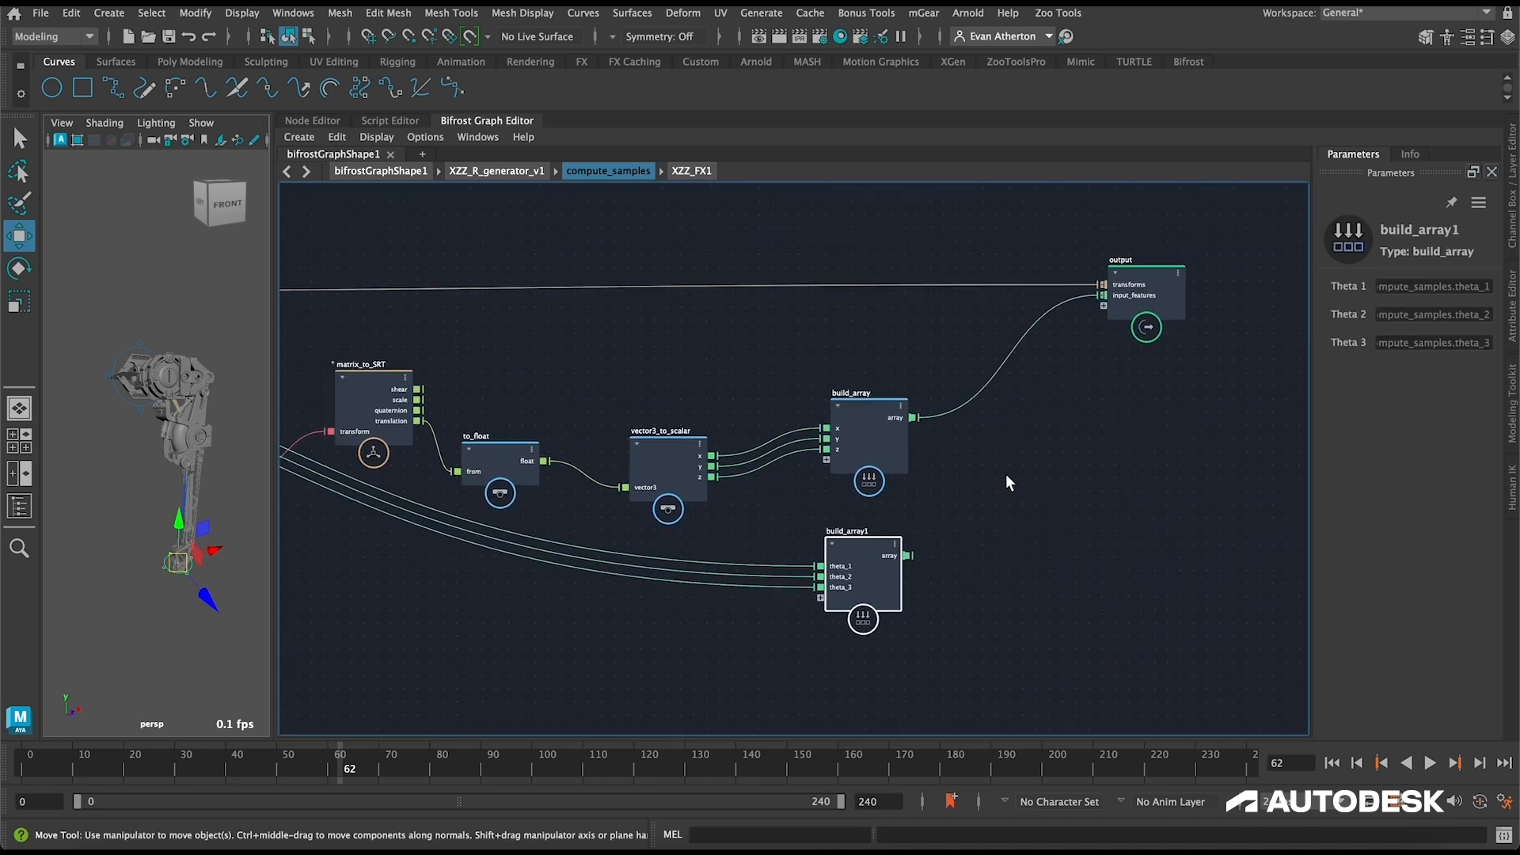
Step: Connect the array result of build_array1 to the output node and rename the new port output_features
left_click_drag(909, 554, 1106, 302)
right_click(1129, 302)
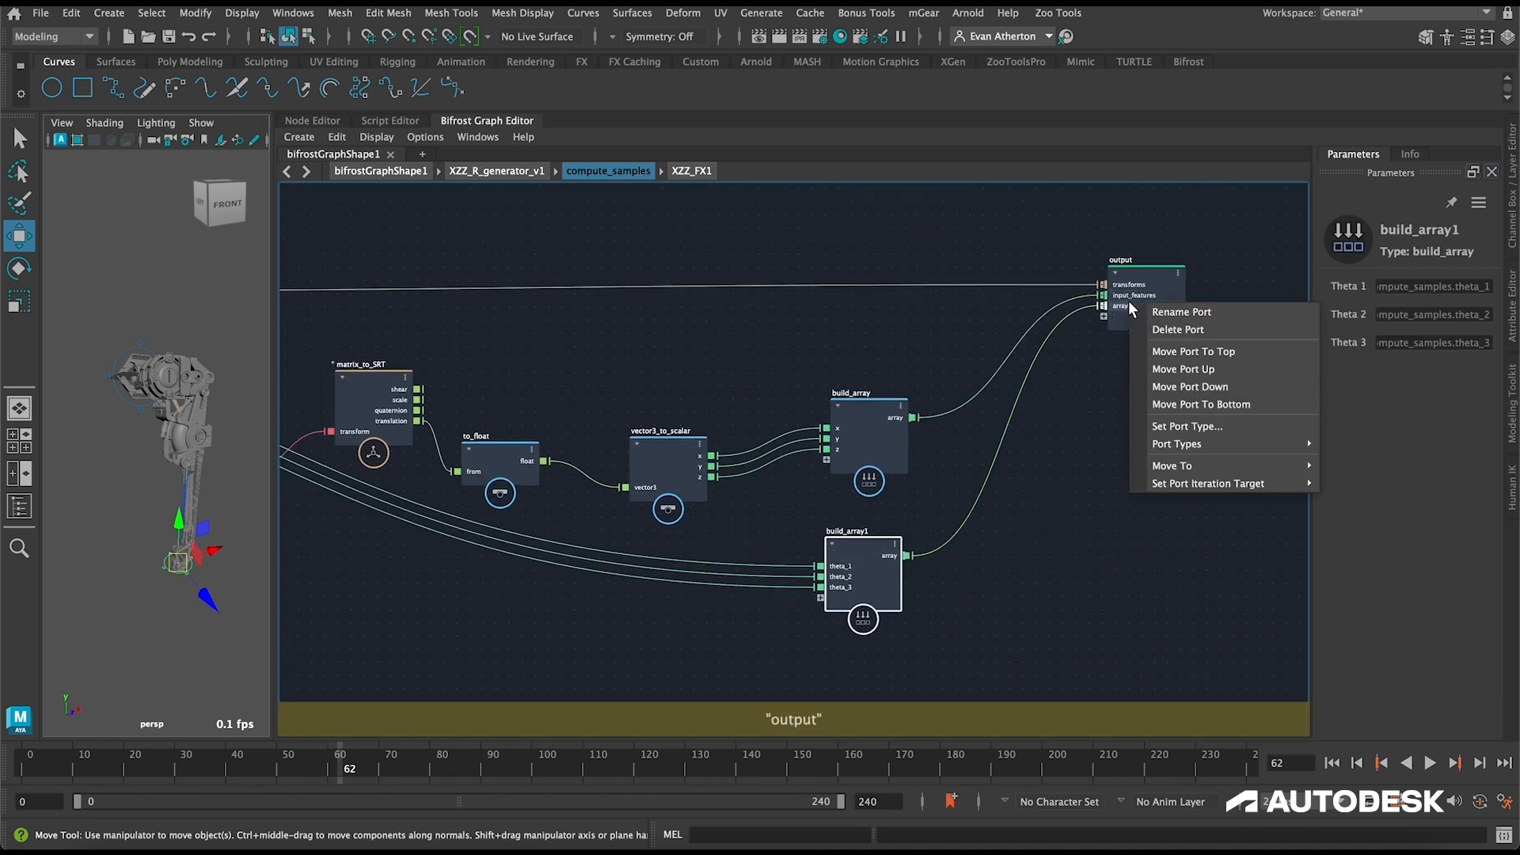
left_click(1174, 317)
type("output_")
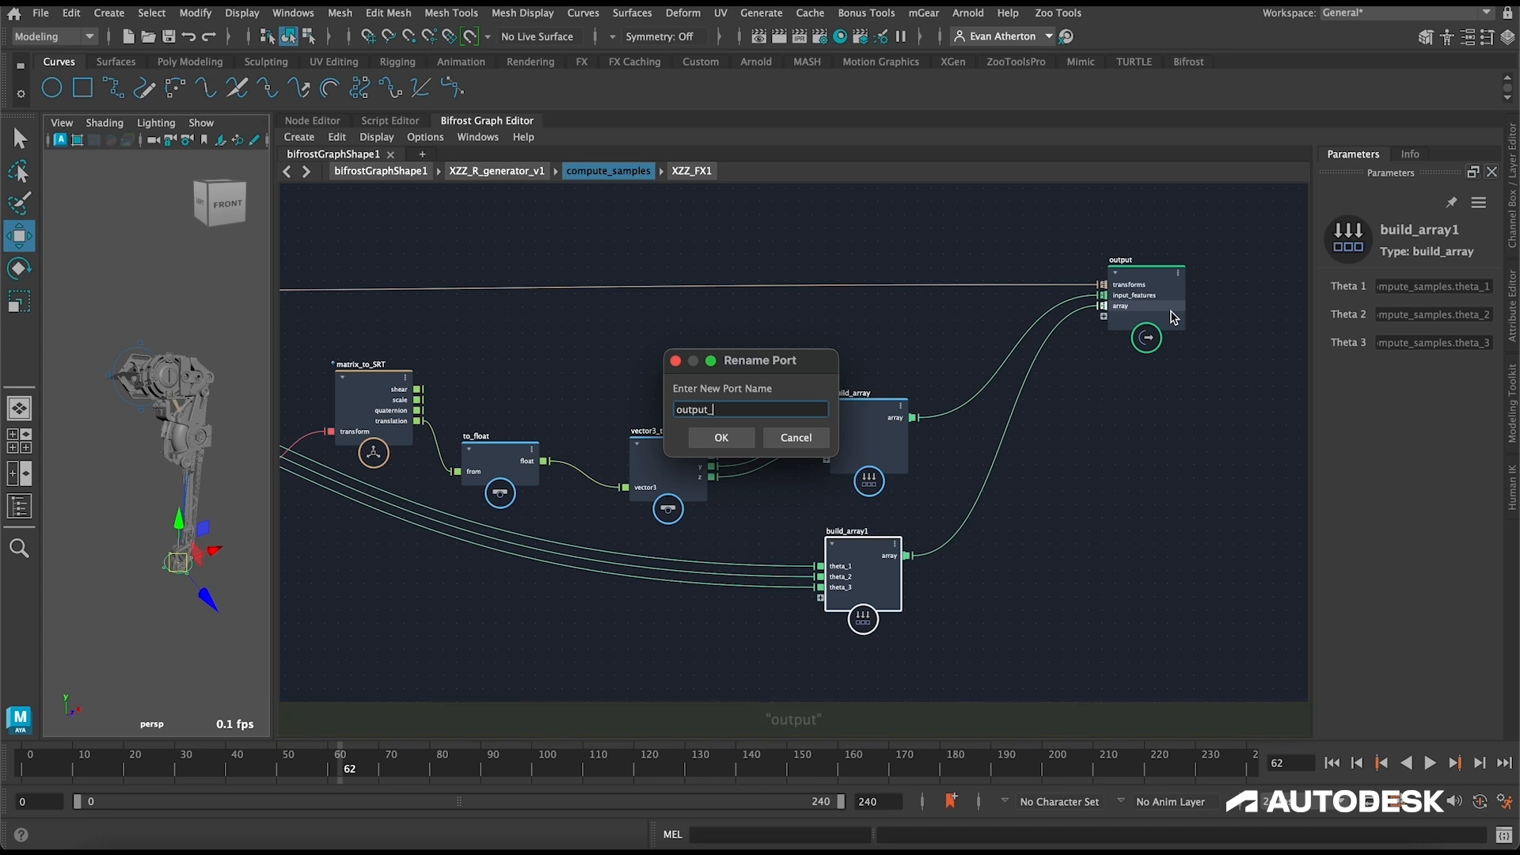
type("features")
key("Return")
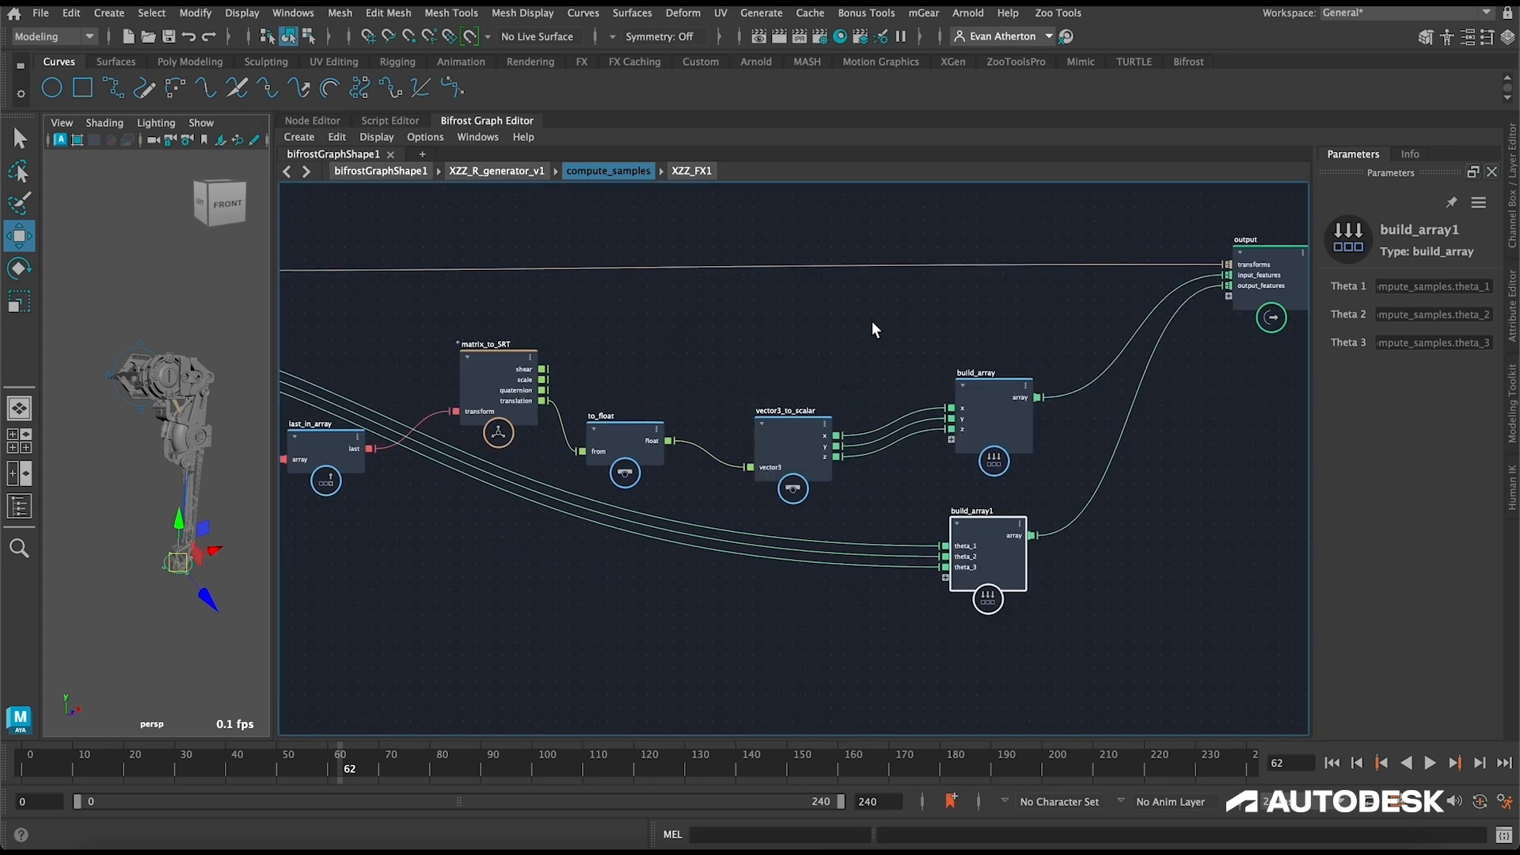
Step: Connect the float result of to_float to the output node as well and rename the new port effecotr_translations
scroll(871, 321, "down", 3)
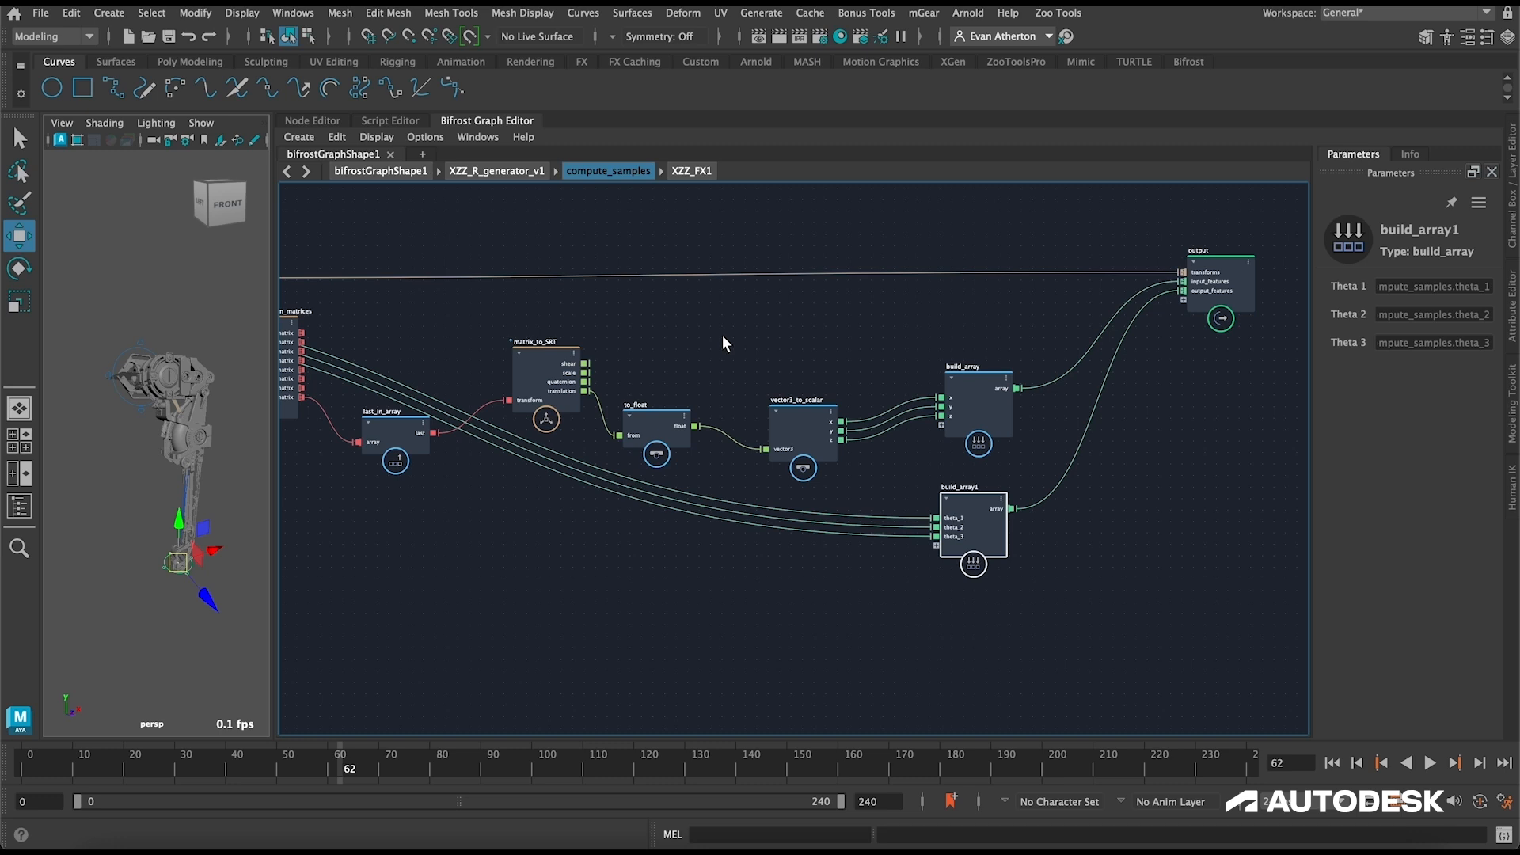
mouse_move(695, 427)
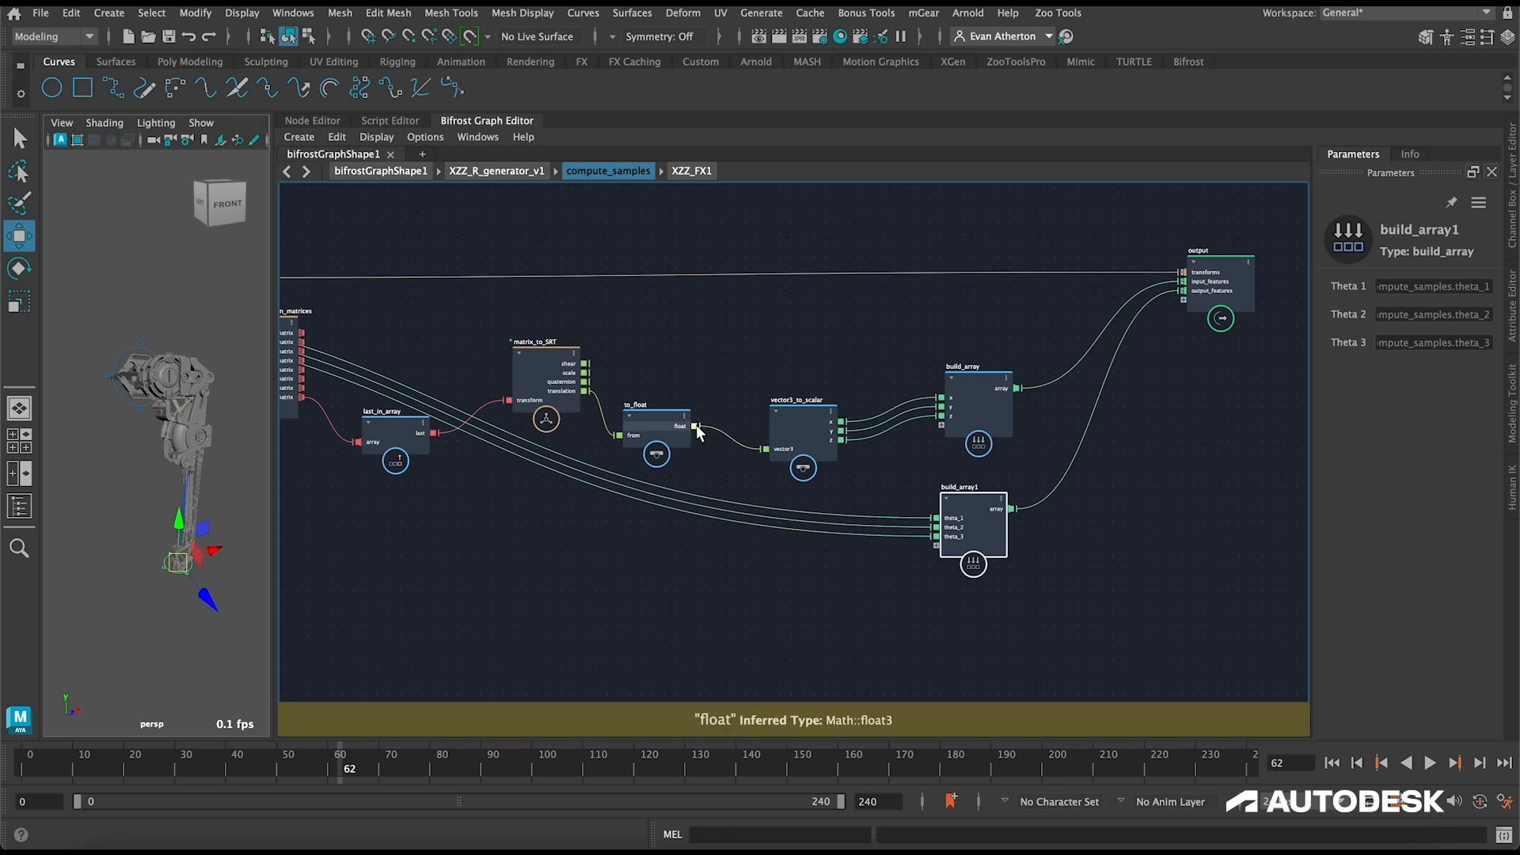
left_click_drag(695, 425, 1183, 301)
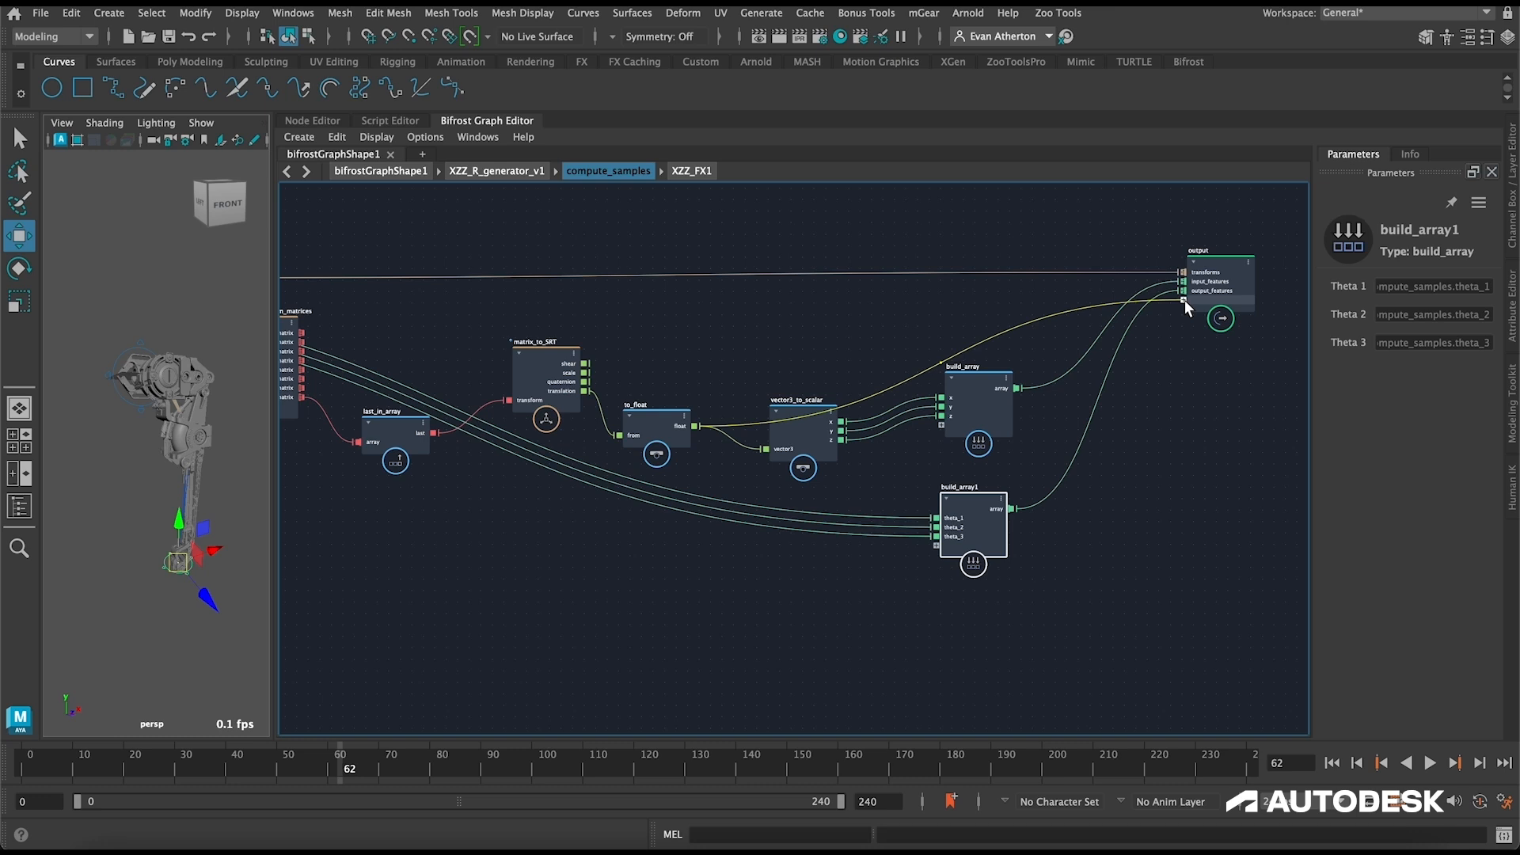
mouse_move(1184, 299)
left_mouse_down()
mouse_move(555, 622)
mouse_move(448, 564)
mouse_move(1208, 318)
mouse_move(1185, 300)
left_mouse_up()
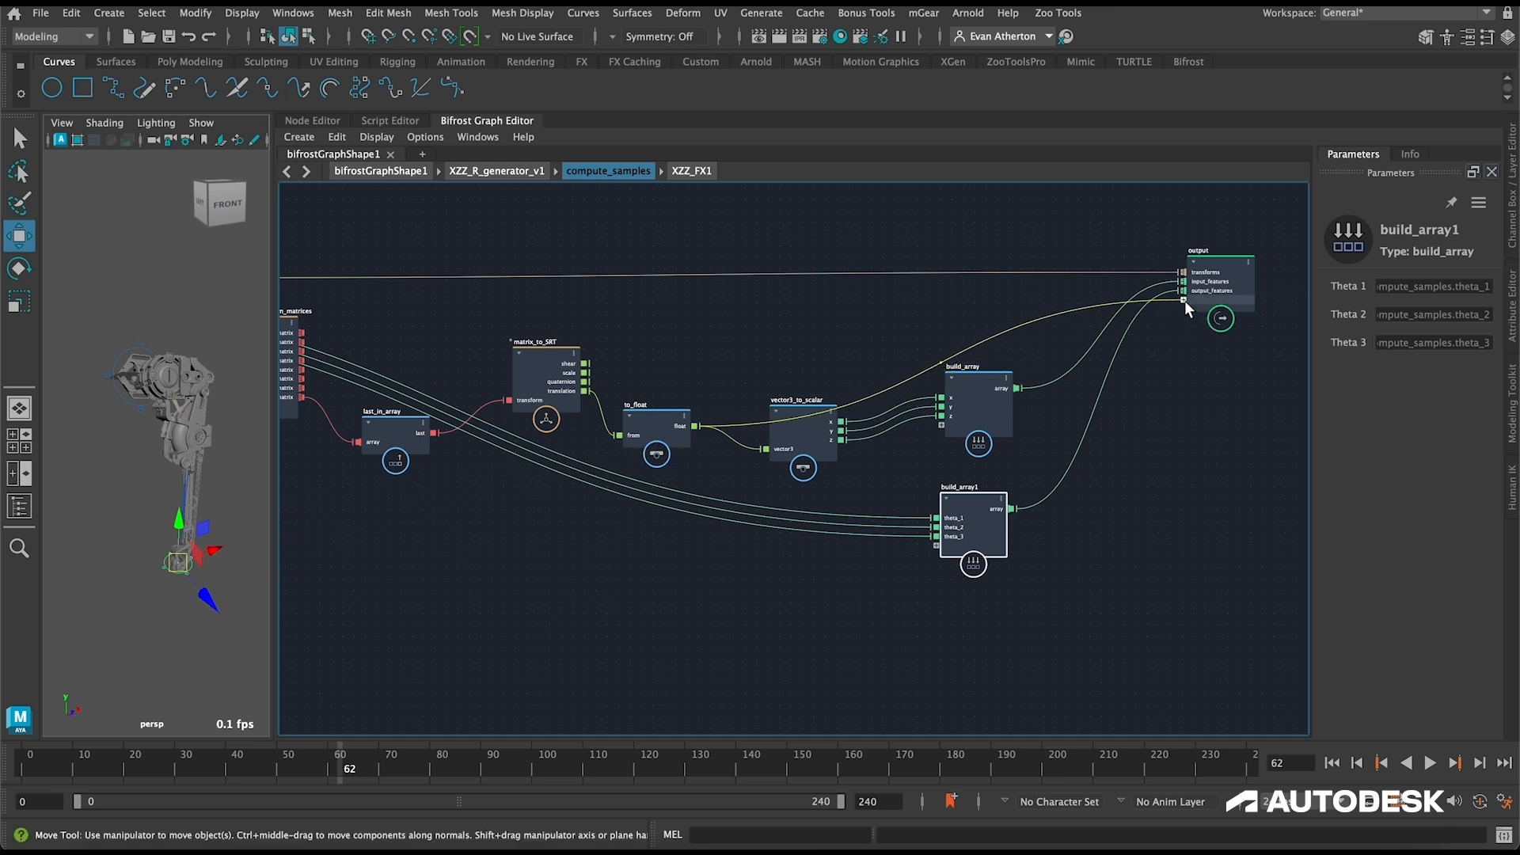
right_click(1208, 298)
left_click(1262, 308)
type("effecotr_translation")
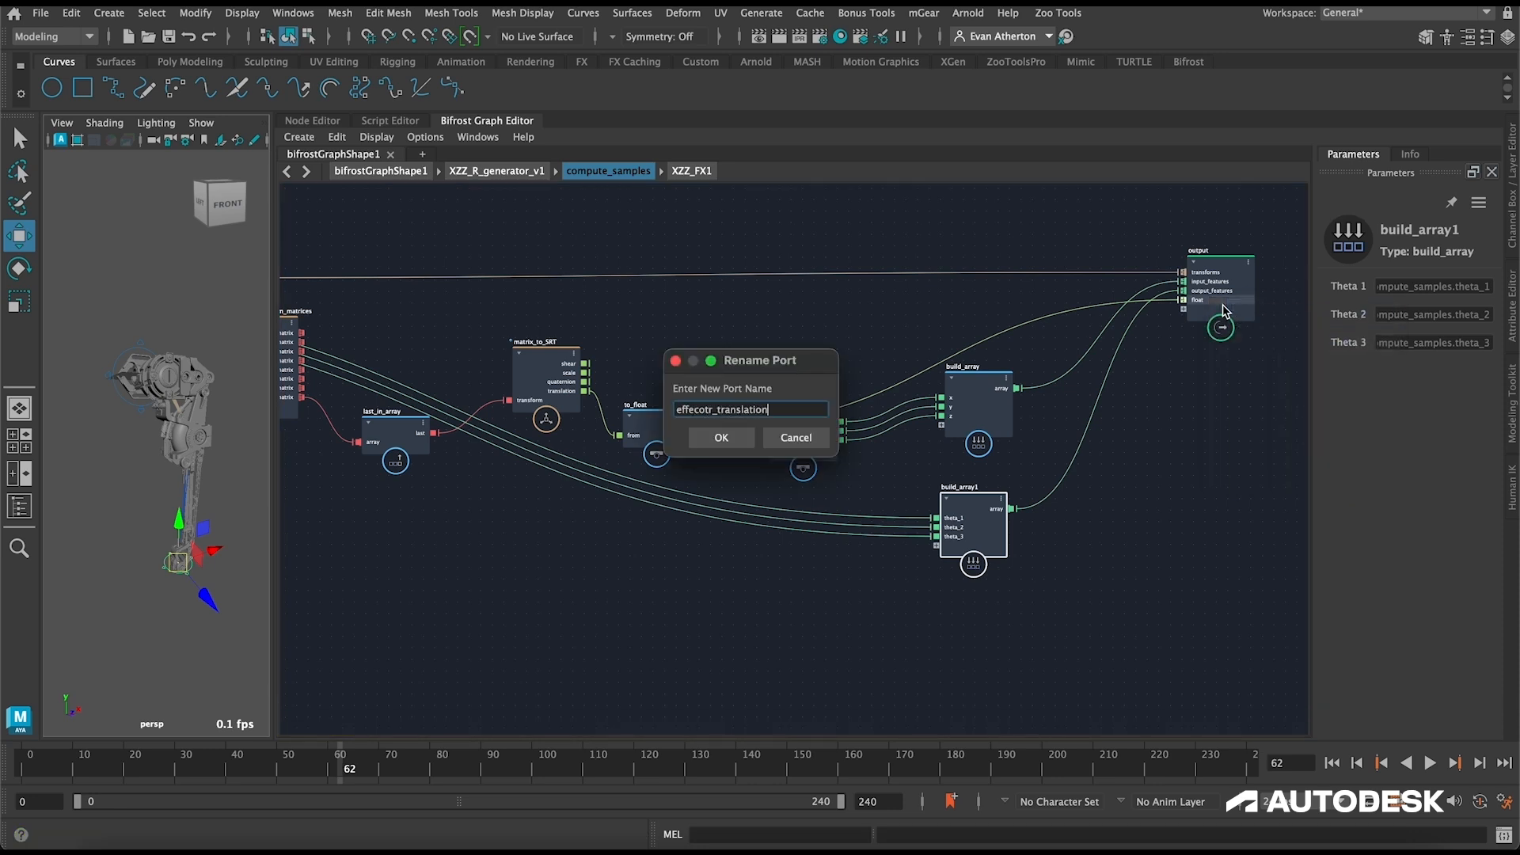
key("Return")
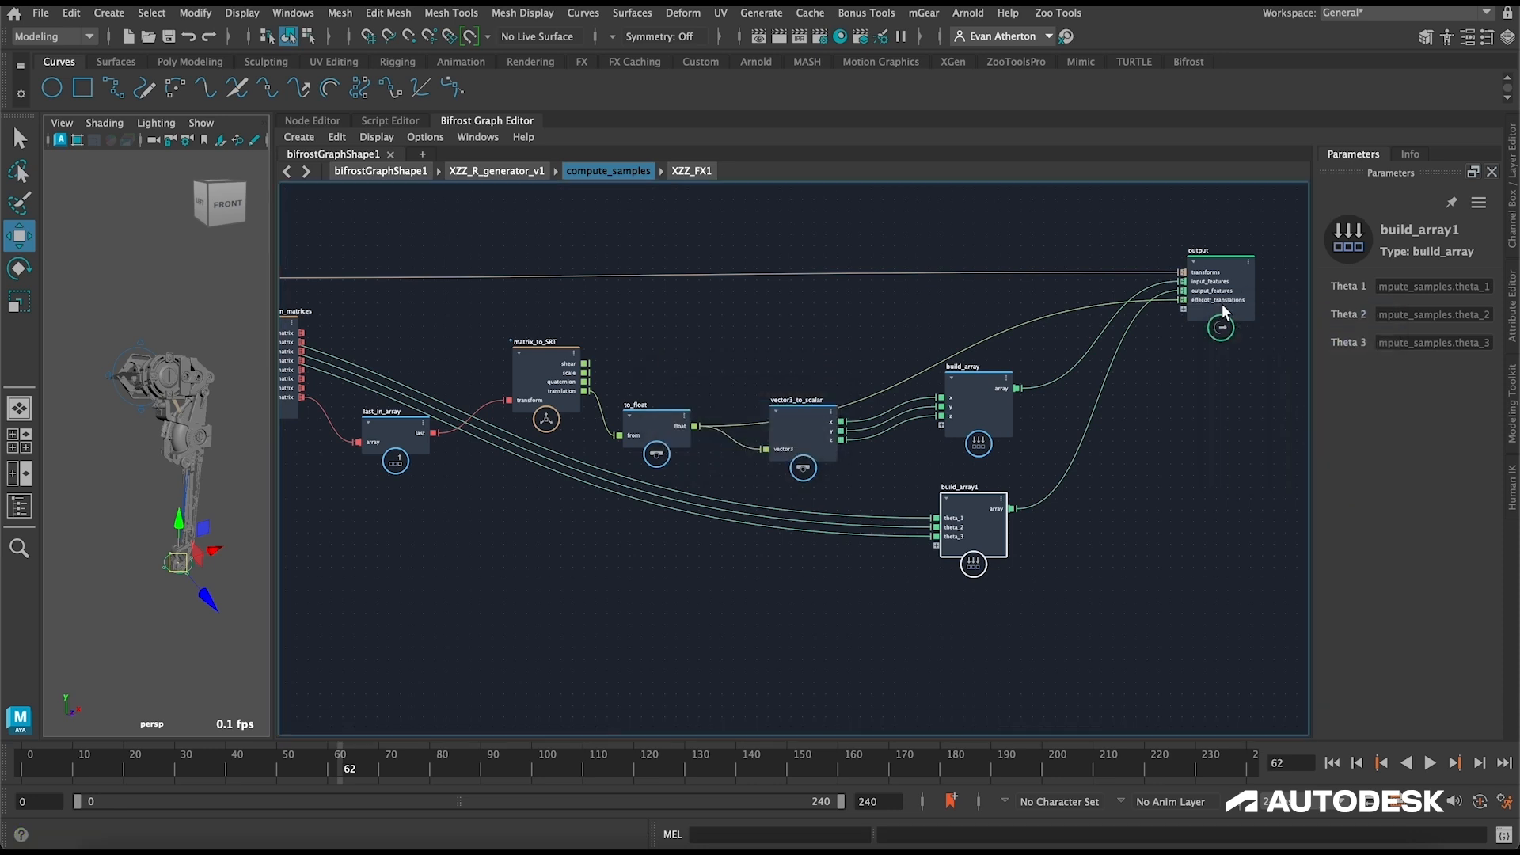
Step: Return to the XZZ_R_generator_v1 compound and space out its nodes, with generate_random_angles lower and compute_samples higher
left_click(1094, 257)
scroll(1013, 250, "down", 2)
middle_click_drag(838, 211, 944, 250, "alt")
scroll(944, 251, "down", 2)
scroll(940, 255, "up", 1)
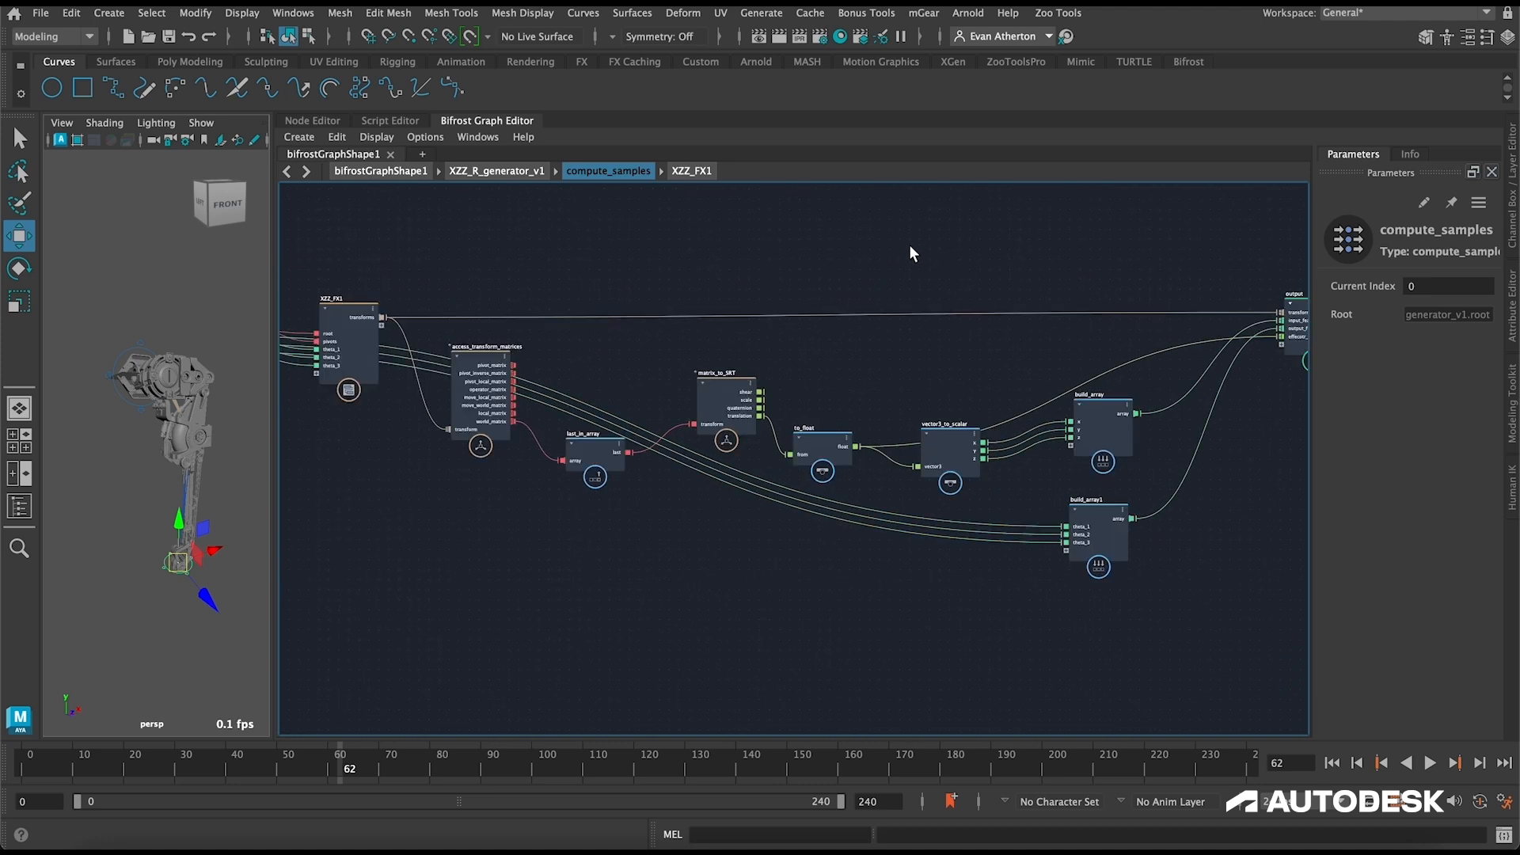
left_click(497, 171)
middle_click_drag(653, 221, 869, 208, "alt")
left_click_drag(774, 313, 744, 475)
middle_click_drag(771, 365, 763, 286, "alt")
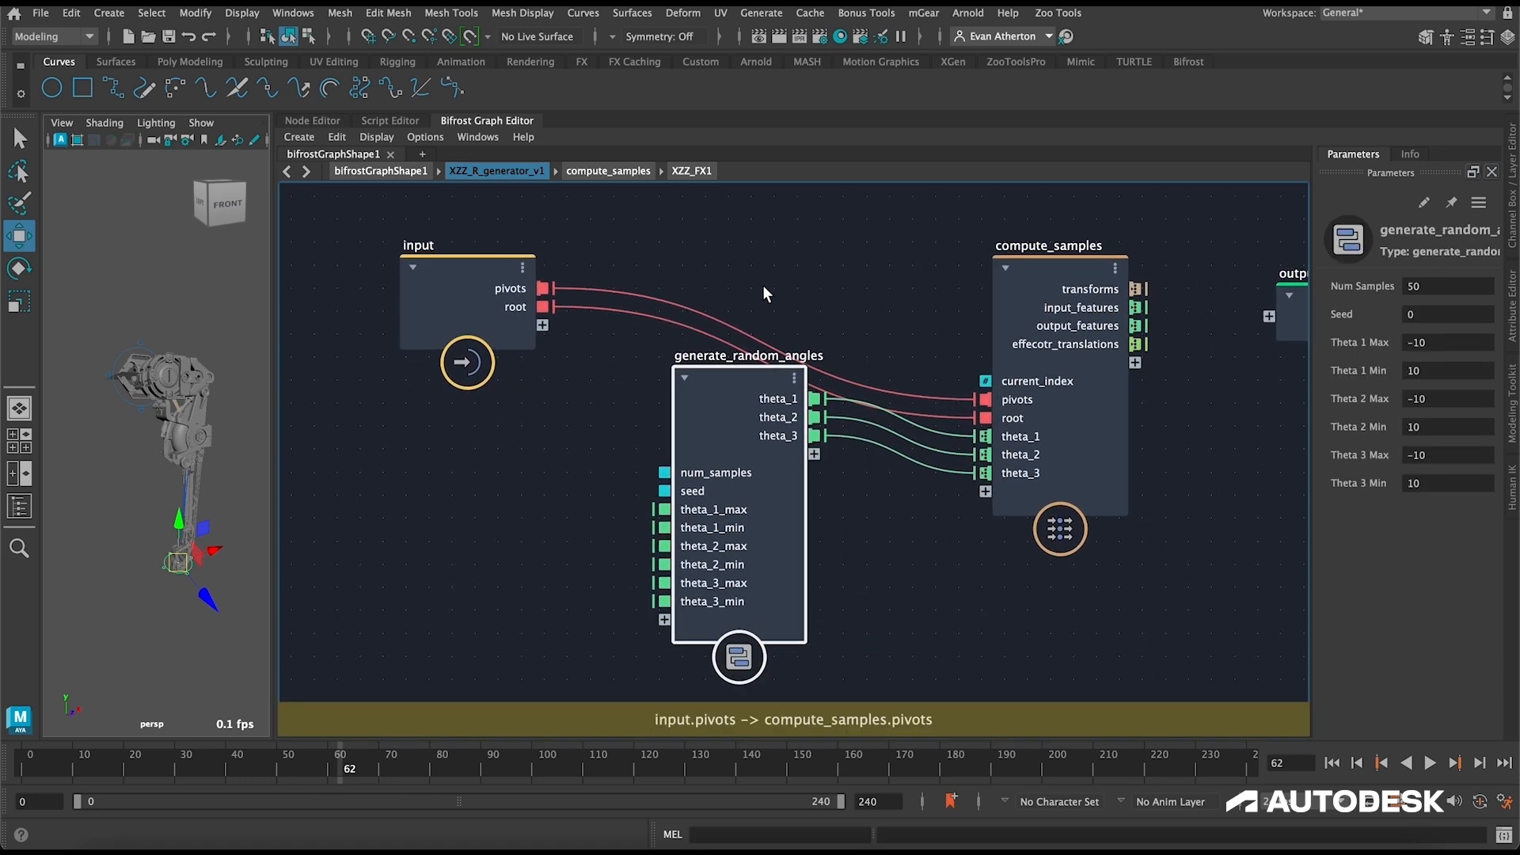
left_click_drag(1053, 264, 1045, 192)
middle_click_drag(852, 255, 725, 310, "alt")
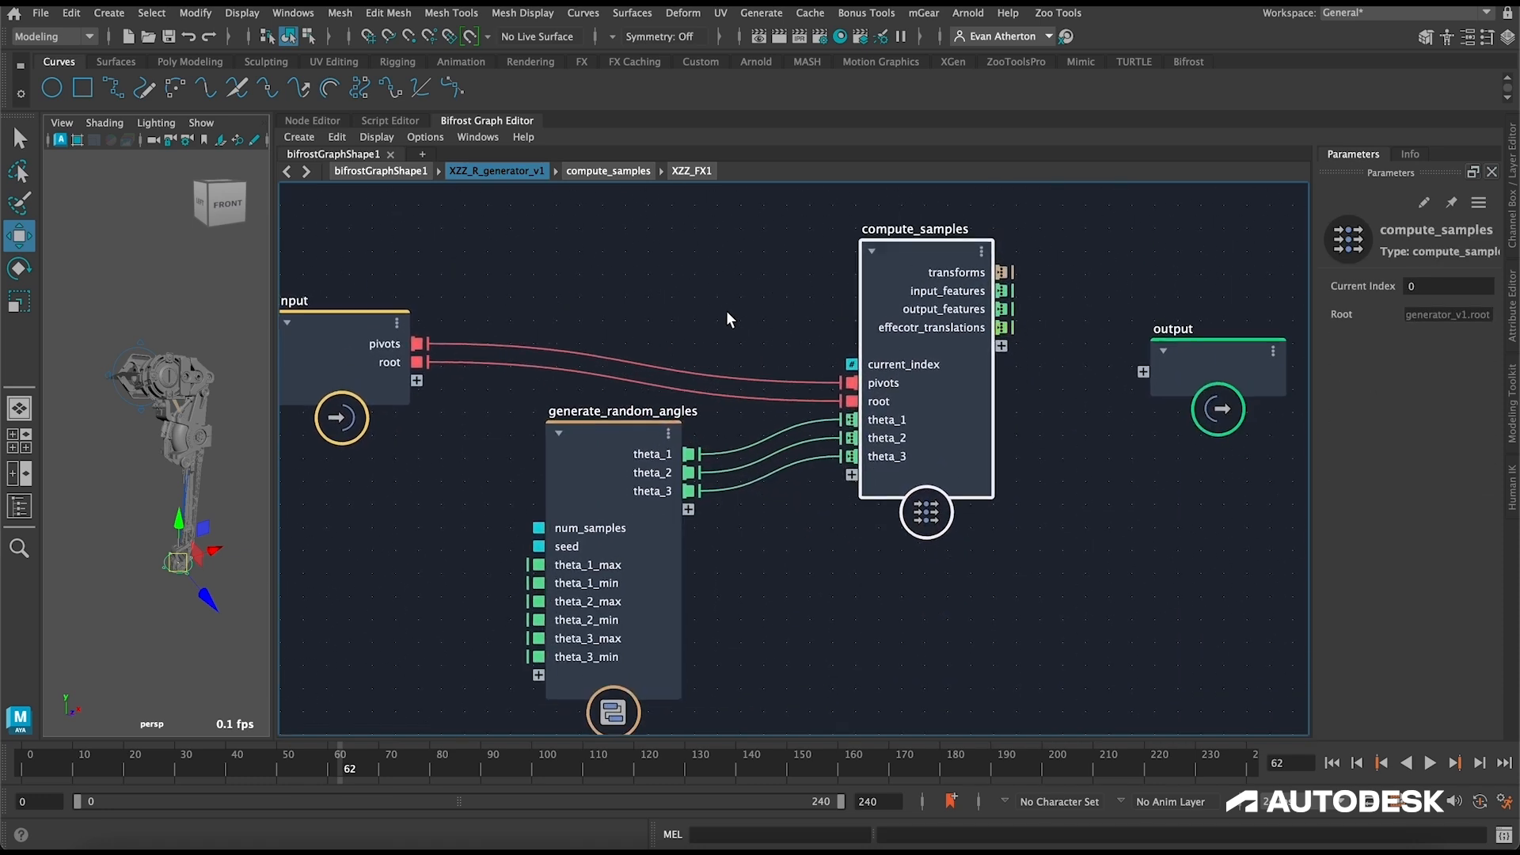
Step: Expose num_samples and seed of generate_random_angles on the input node and check the generator's ports in the parent graph
left_click_drag(516, 538, 394, 391)
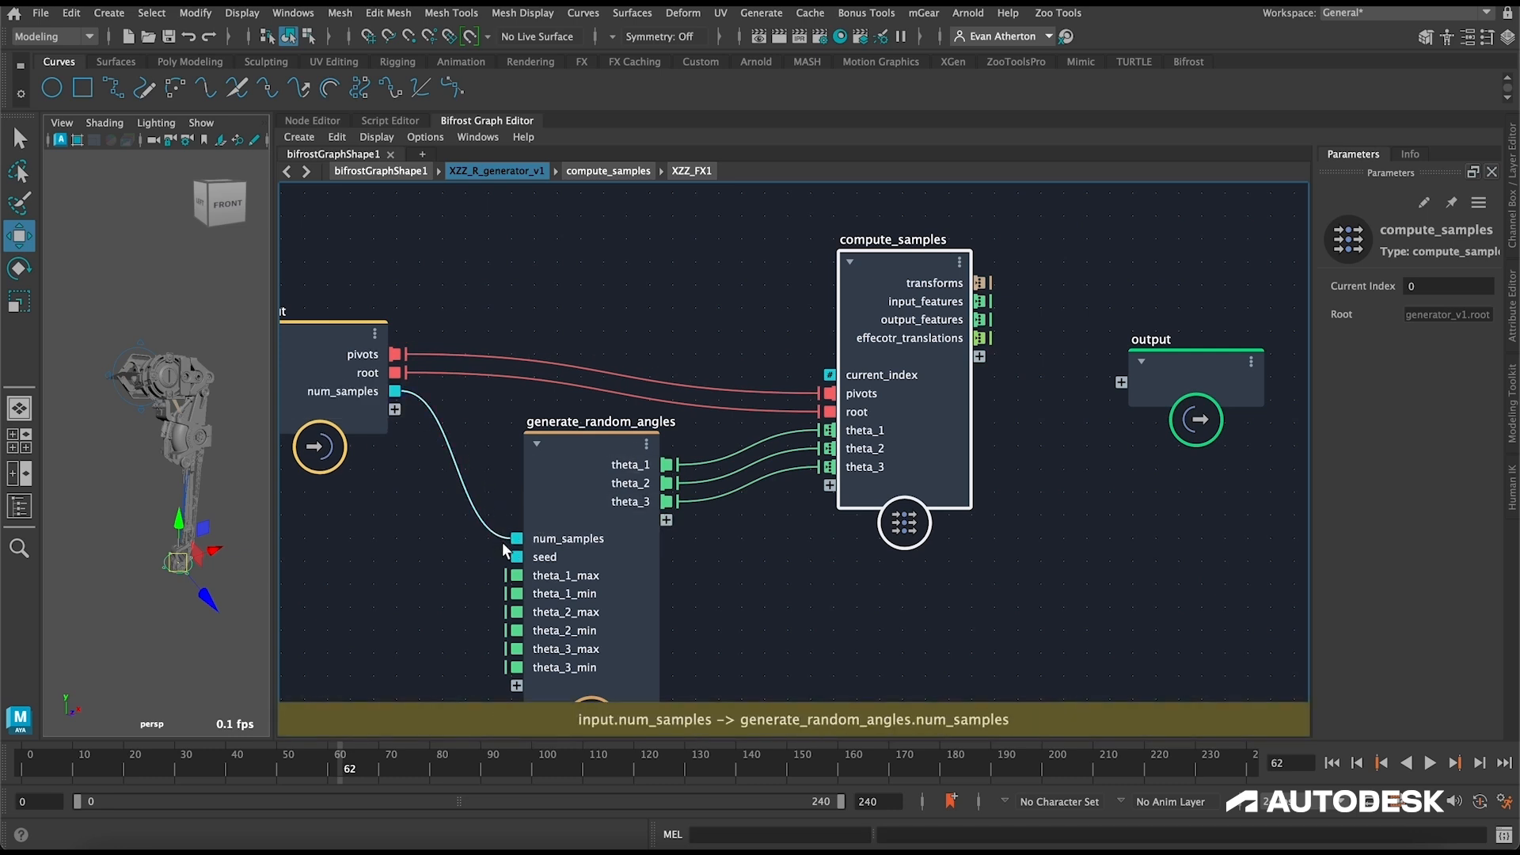
left_click_drag(513, 556, 394, 409)
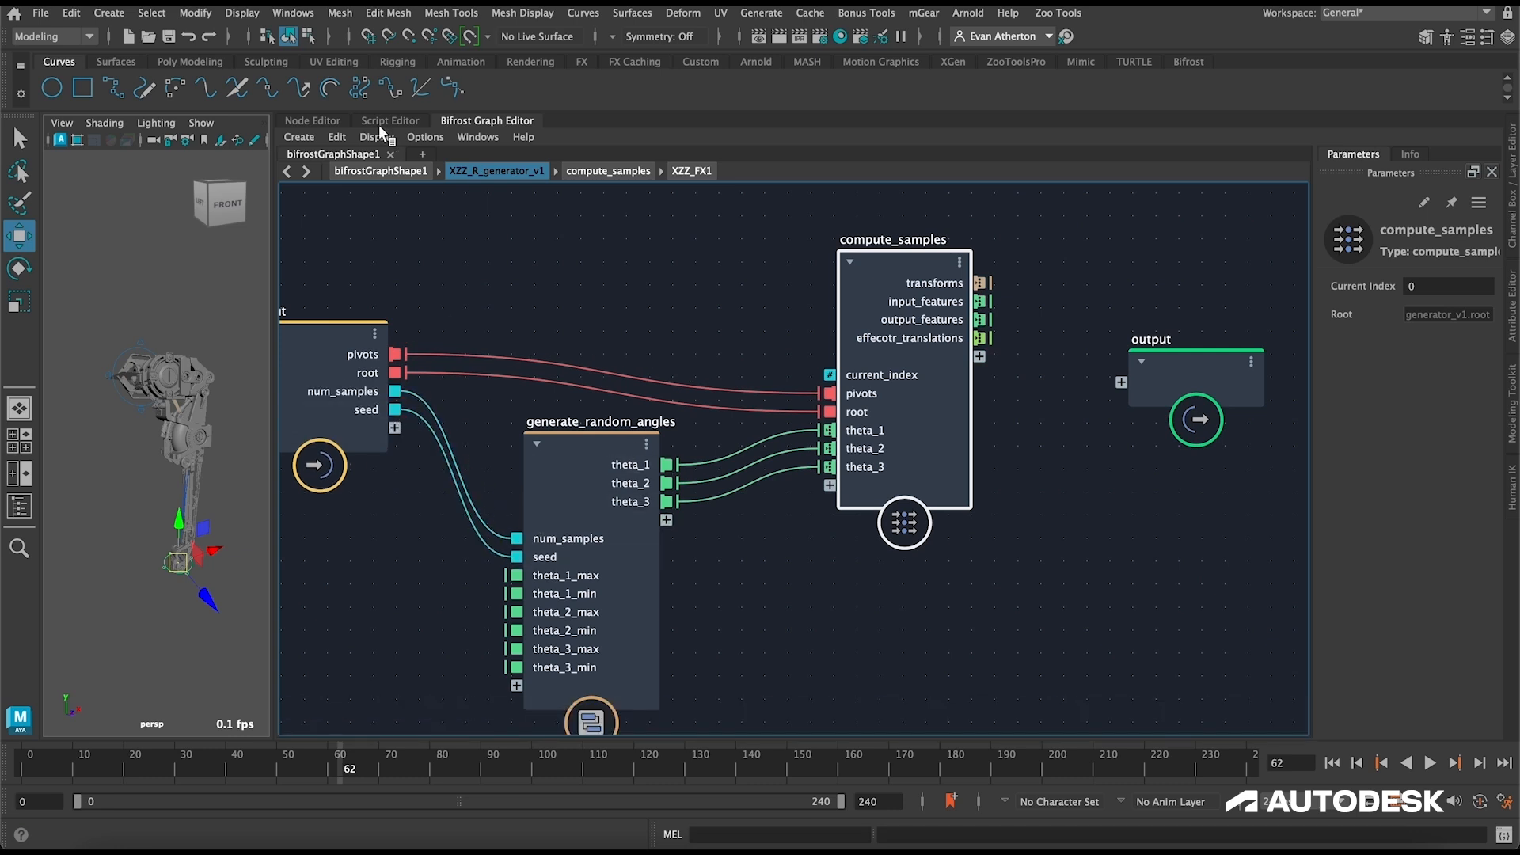
left_click(388, 171)
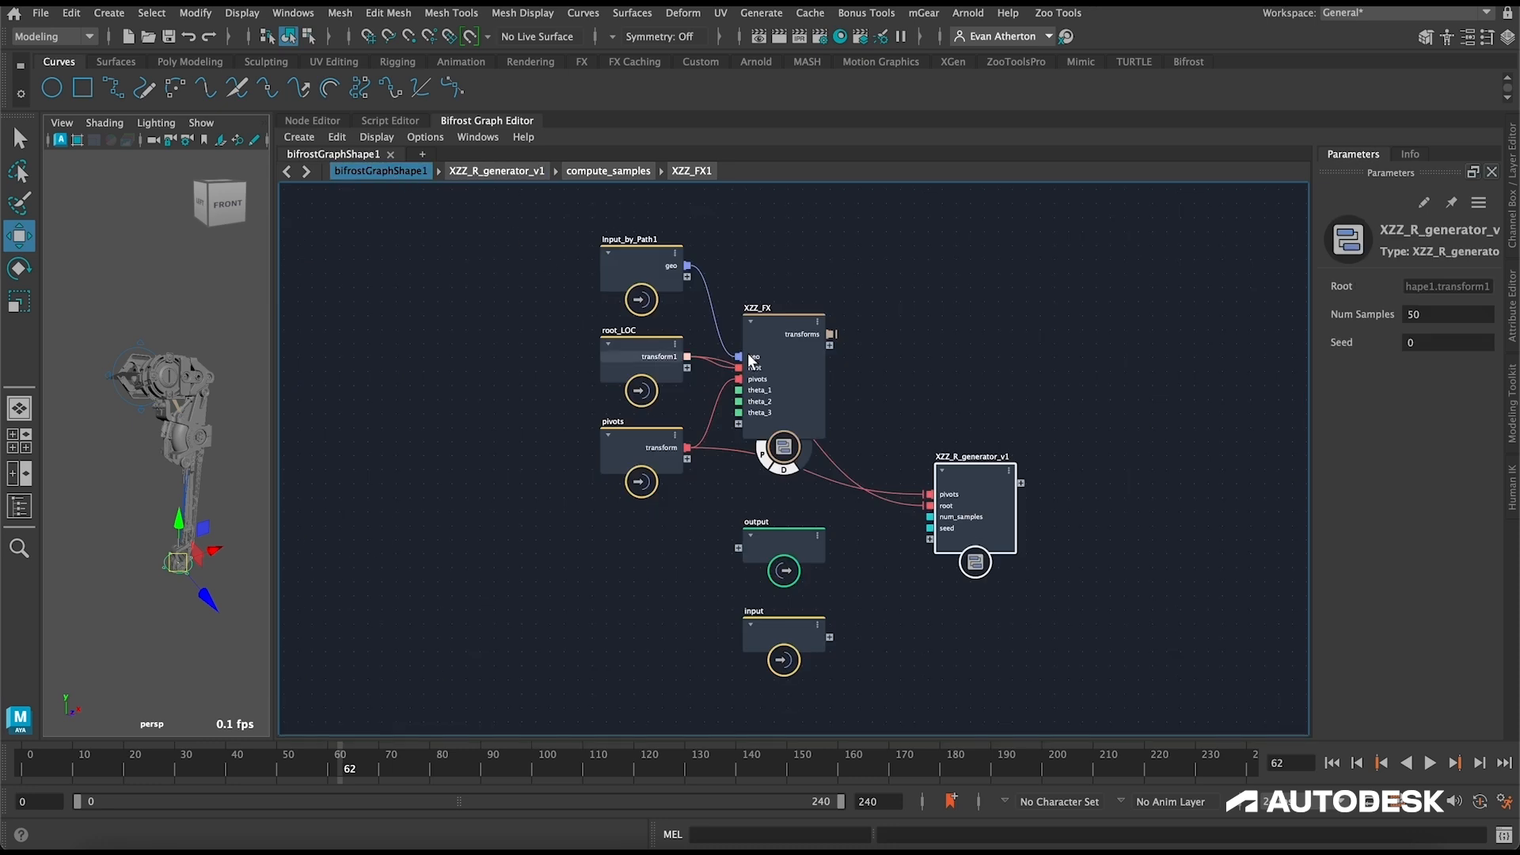
double_click(975, 472)
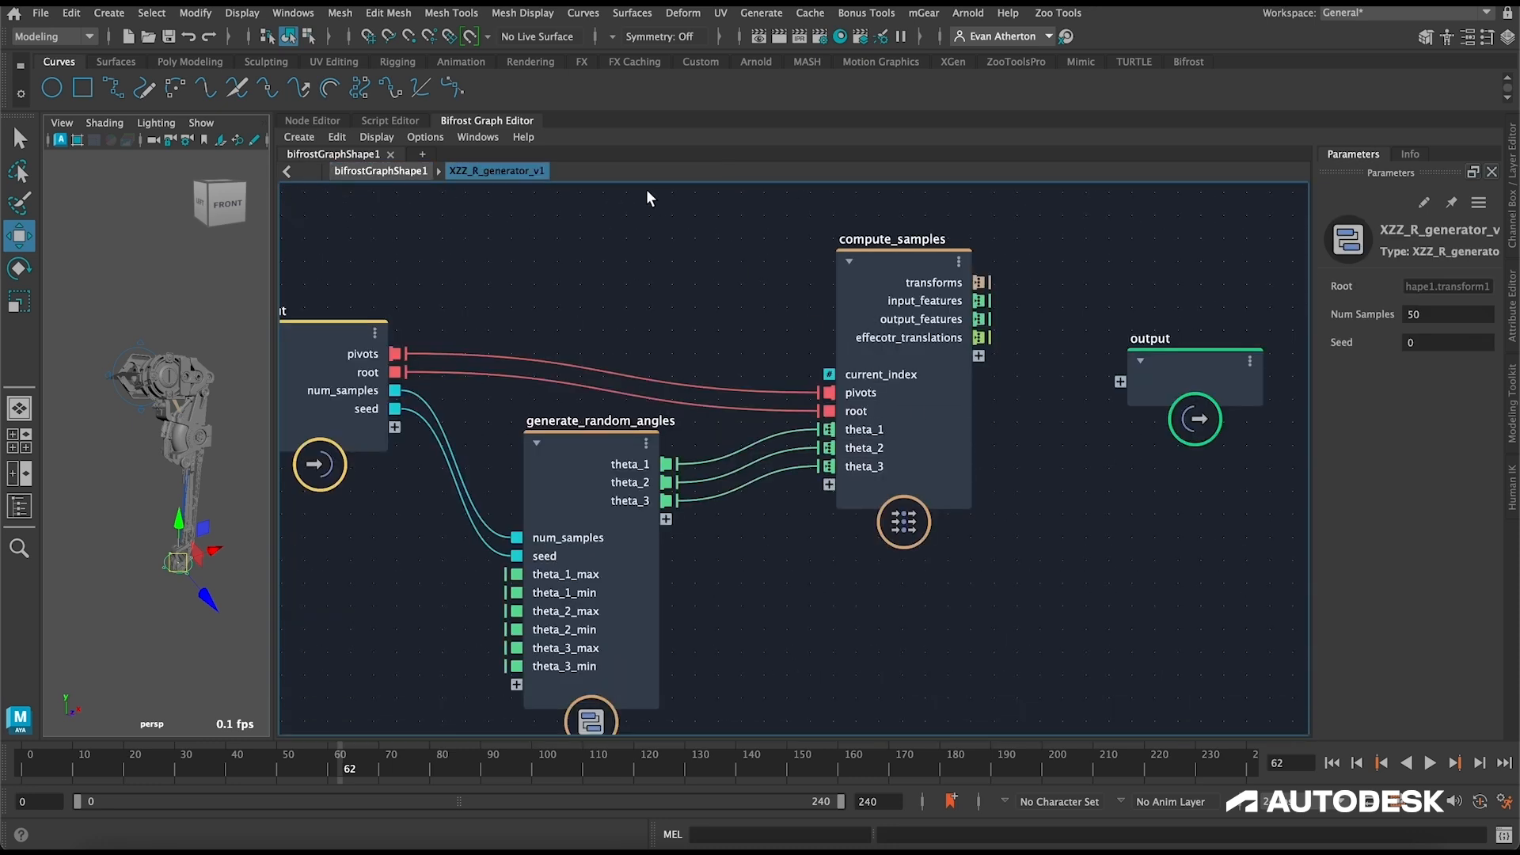
Step: Align the output node with compute_samples and connect the transforms, input_features and output_features ports to it
middle_click_drag(634, 260, 642, 241, "alt")
left_click_drag(899, 235, 911, 214)
middle_click_drag(1110, 229, 962, 282, "alt")
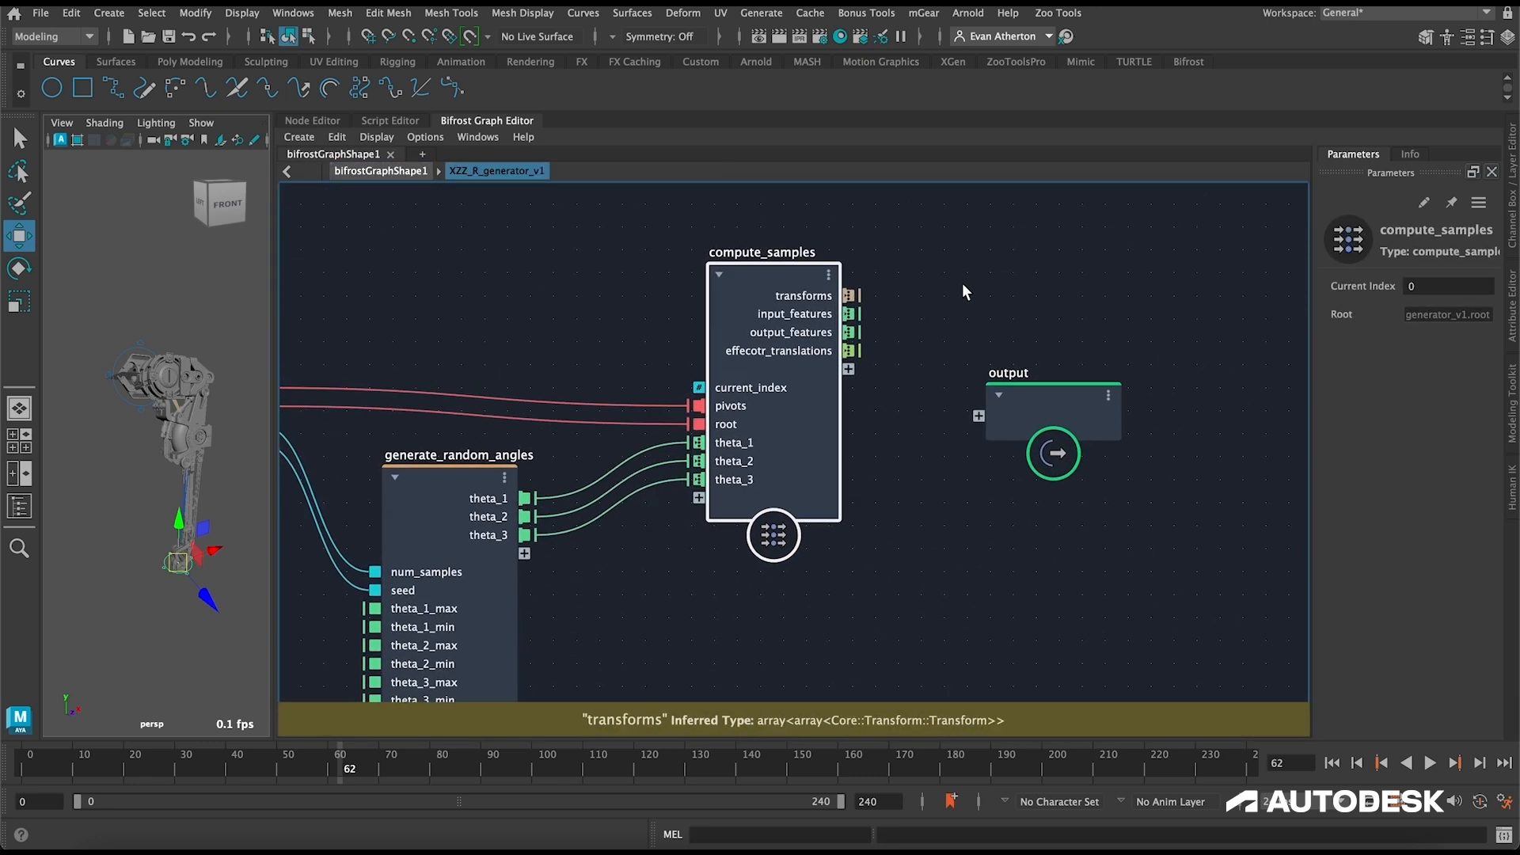
left_click_drag(1051, 398, 1124, 307)
left_click_drag(850, 296, 1047, 324)
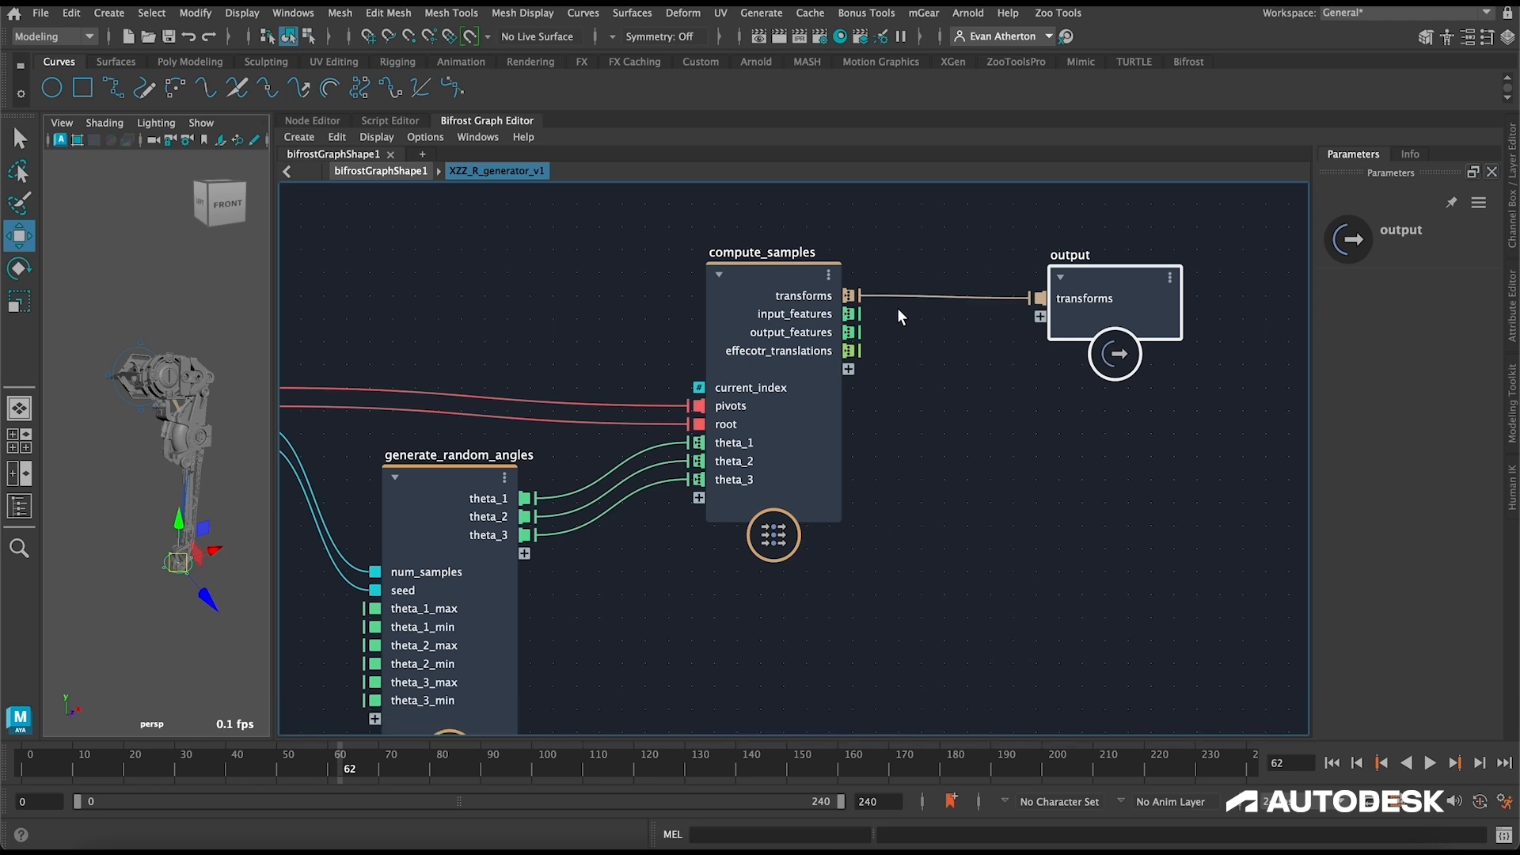
left_click_drag(850, 313, 1040, 317)
left_click_drag(861, 335, 1042, 336)
Step: Add a construct_points node below the output node and feed compute_samples' effecotr_translations into its point_position
middle_click_drag(1026, 404, 989, 370, "alt")
left_click(1017, 423)
middle_click_drag(1069, 475, 1043, 472, "alt")
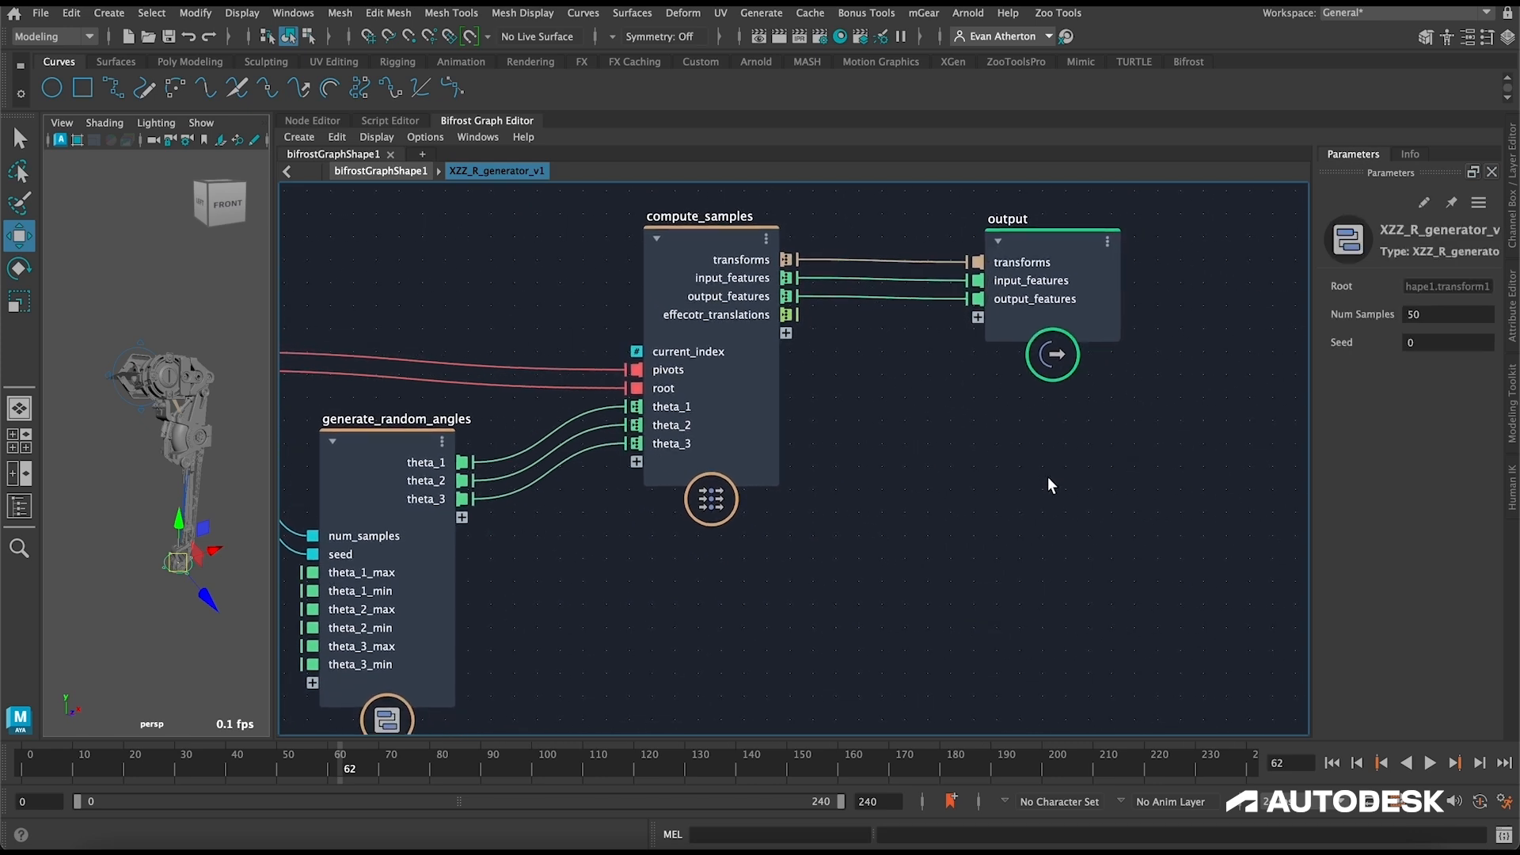
key("Tab")
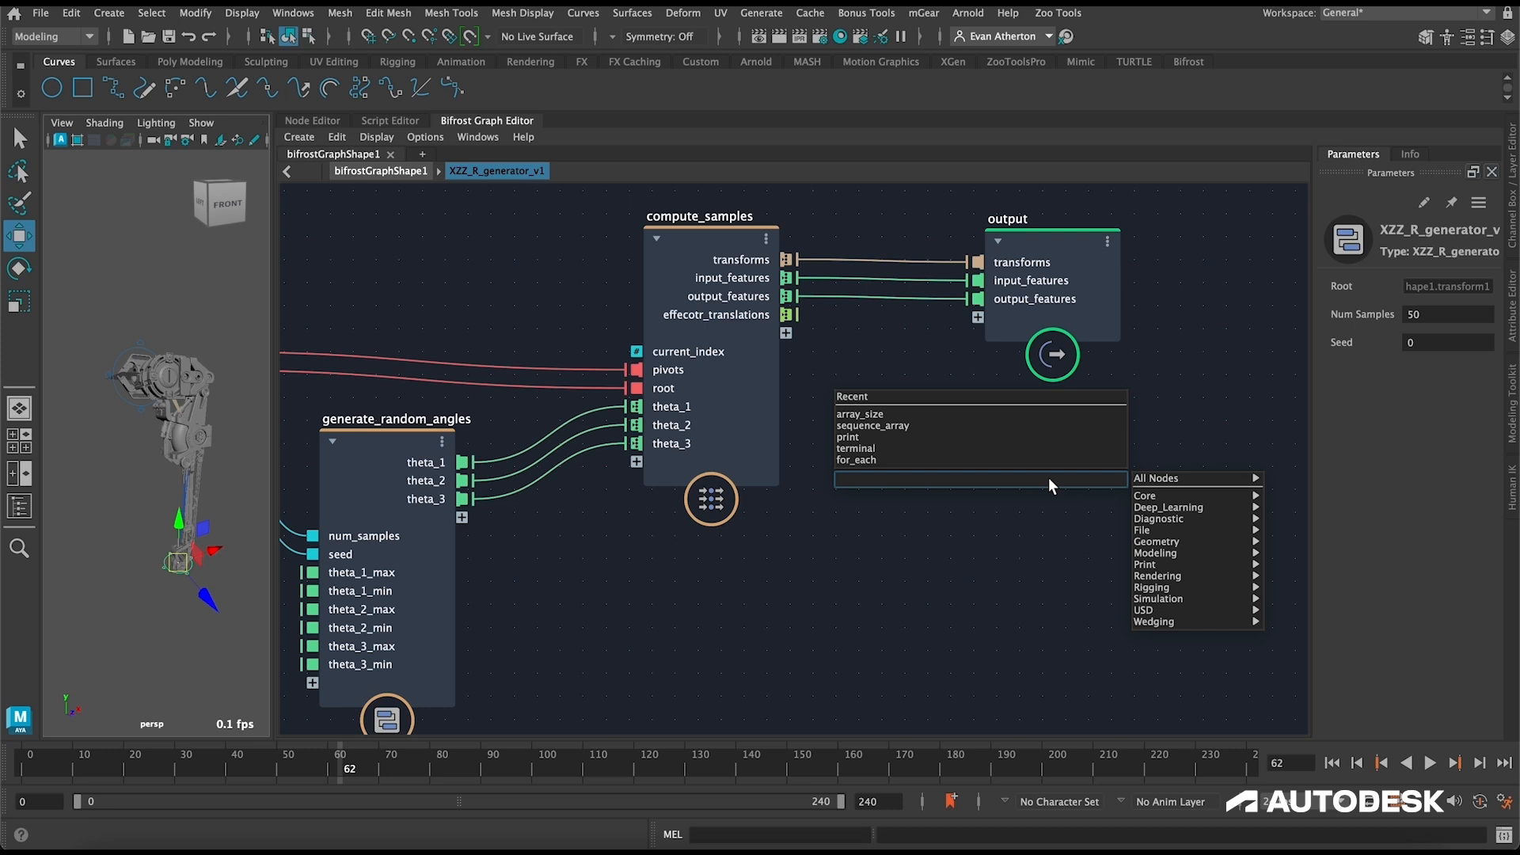
type("const")
key("Down")
key("Down")
key("Down")
key("Down")
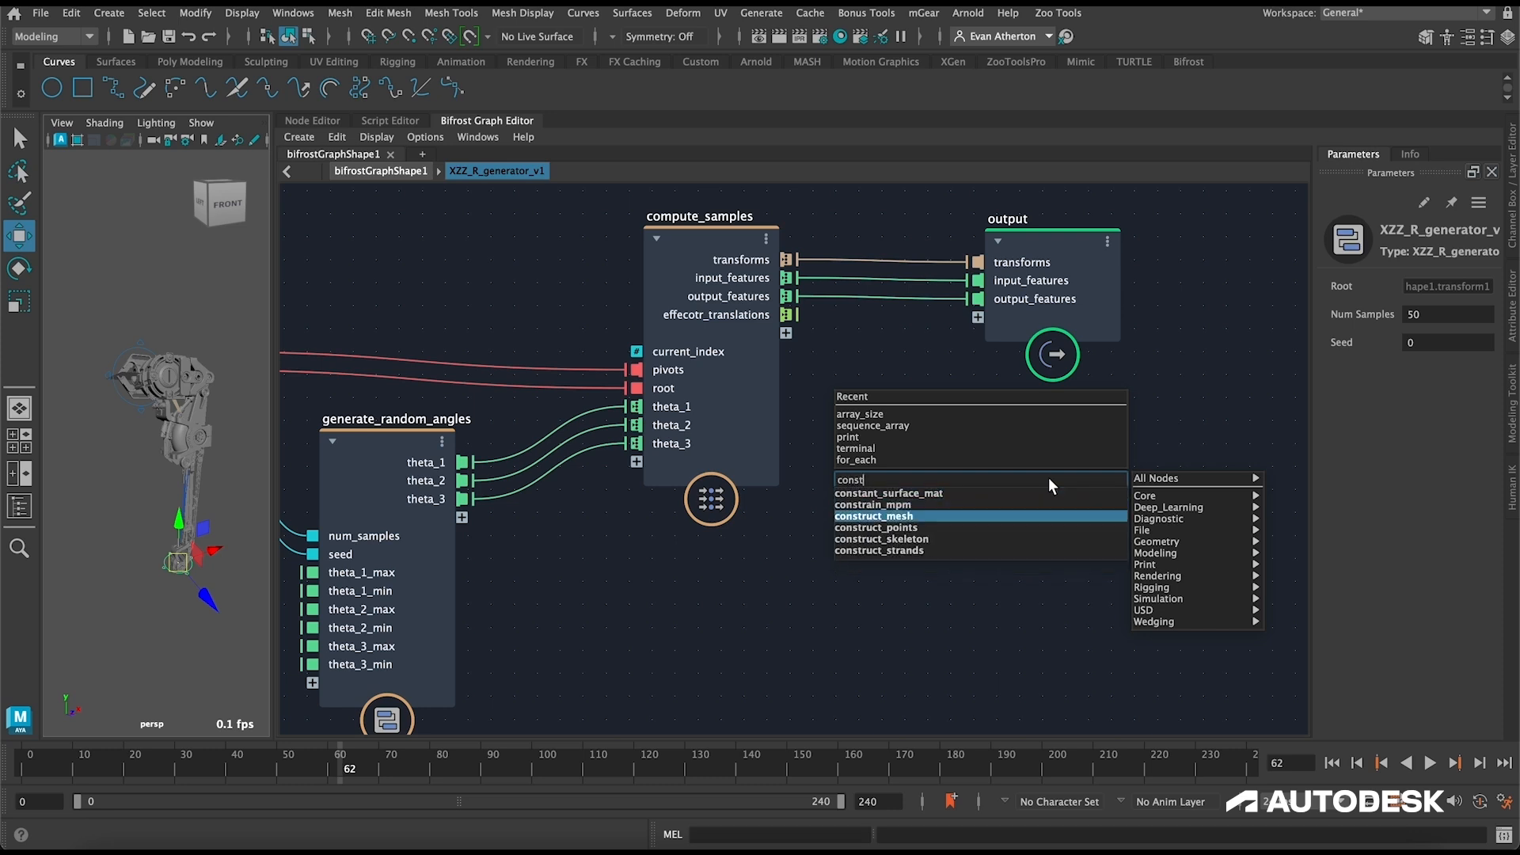
key("Return")
left_click_drag(794, 317, 1004, 498)
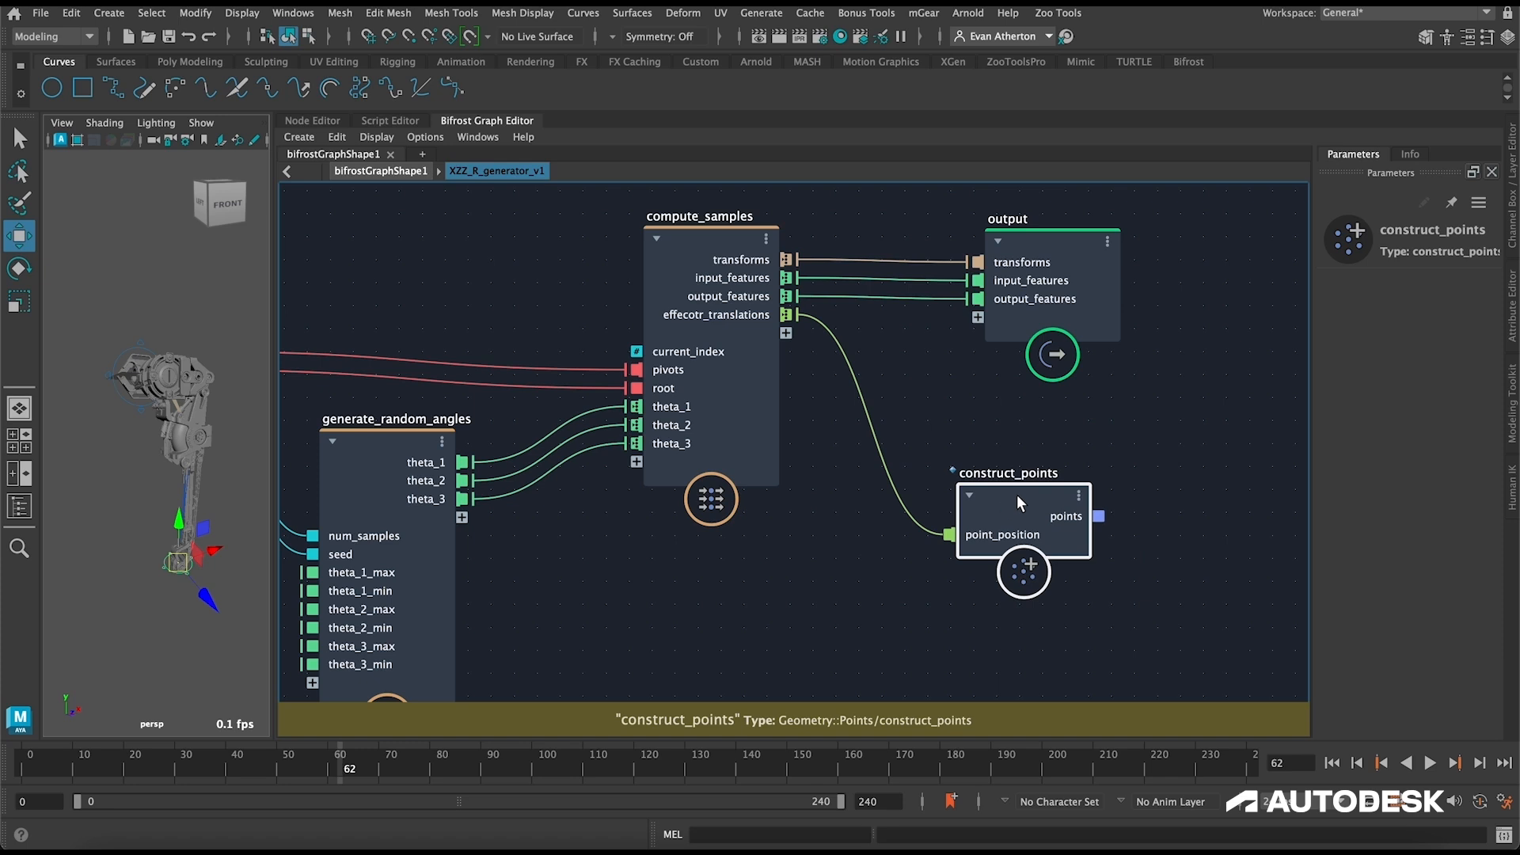
Step: Add a point_scope node beside construct_points and connect points to its point_geo port
middle_click_drag(1132, 448, 919, 434, "alt")
left_click(1058, 475)
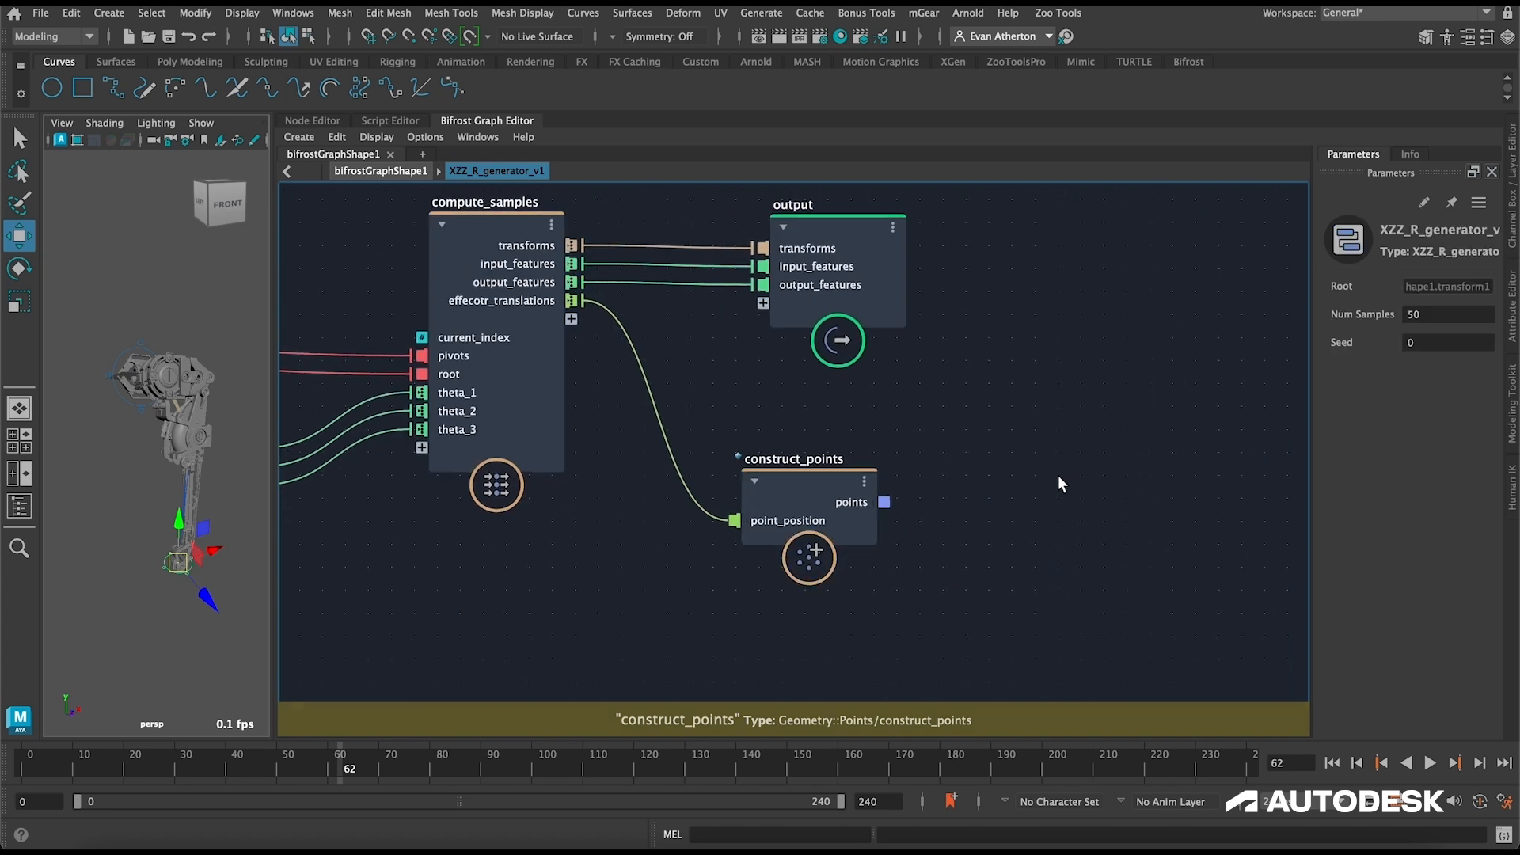
key("Tab")
type("point")
key("Return")
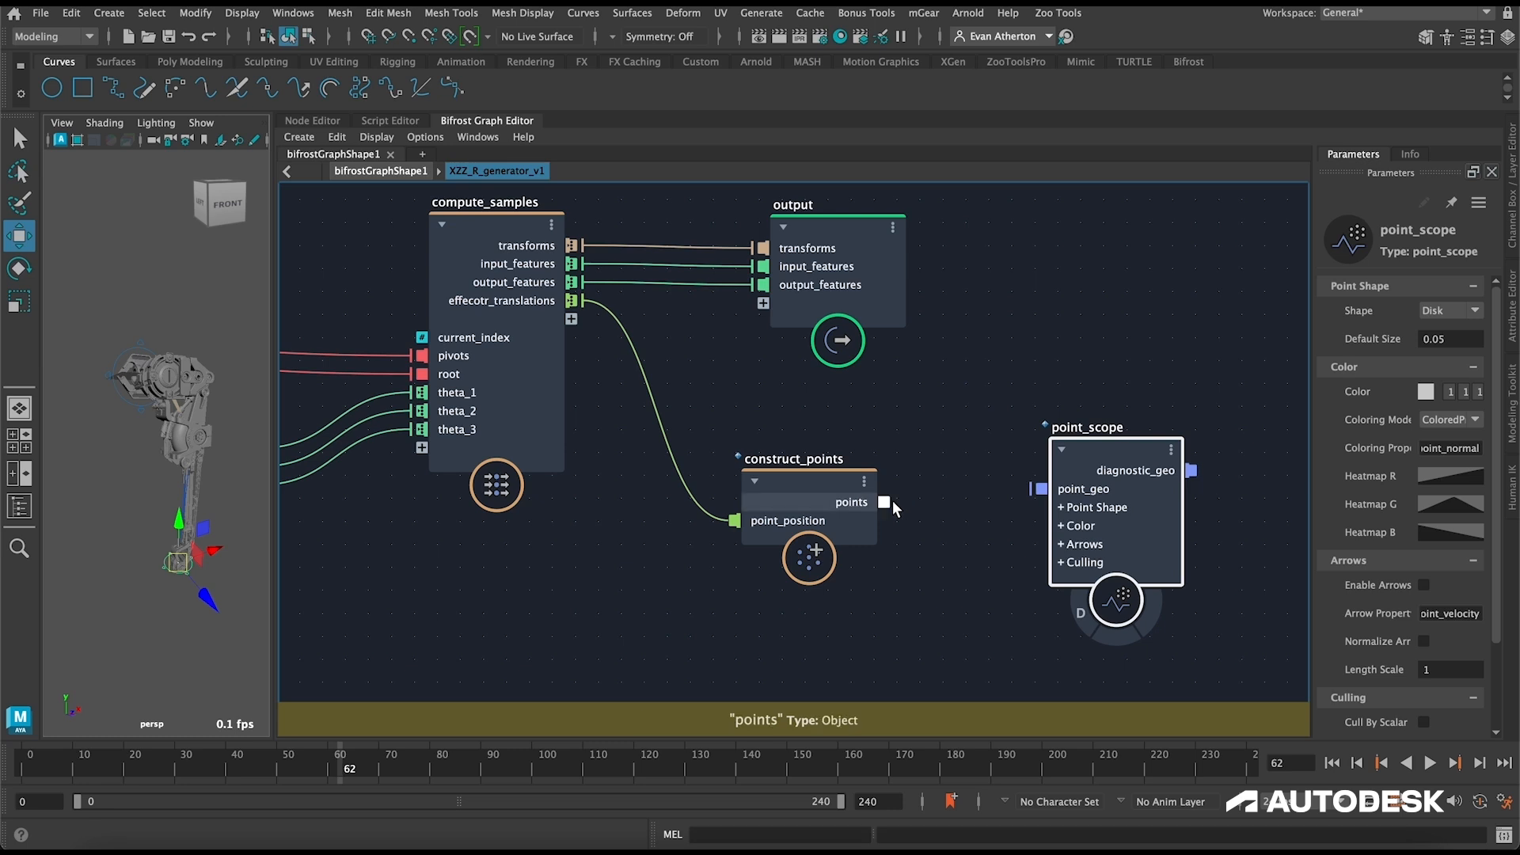
left_click_drag(892, 501, 1036, 489)
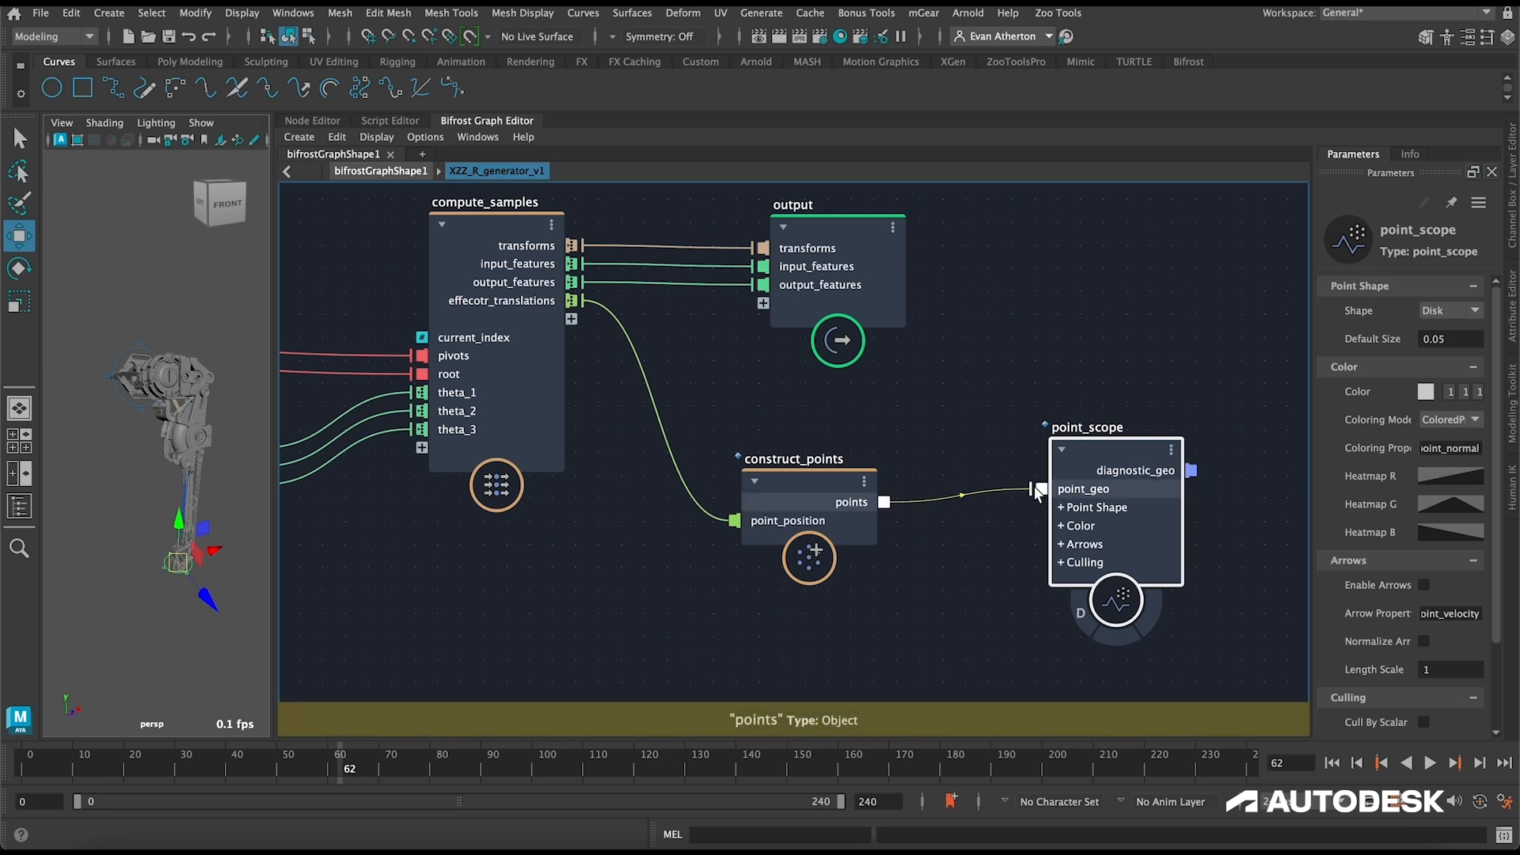
middle_click_drag(1076, 448, 1132, 448)
left_click_drag(1132, 448, 1123, 462)
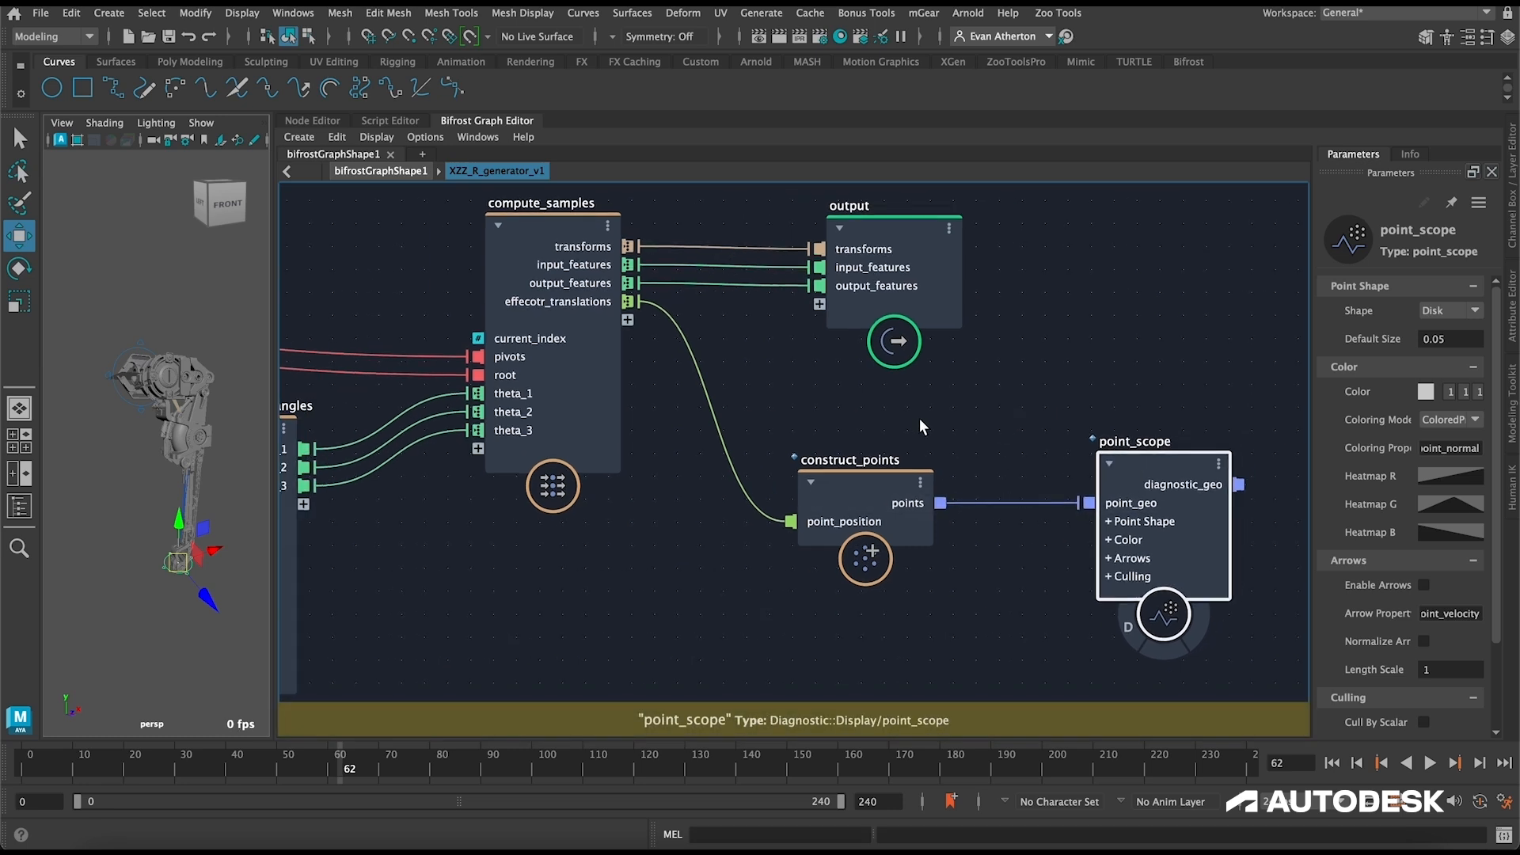
Step: Check the theta limits on generate_random_angles, return to the bifrostGraphShape1 level and move XZZ_FX away from the input nodes
middle_click_drag(919, 418, 1079, 405, "alt")
middle_click_drag(453, 374, 661, 346, "alt")
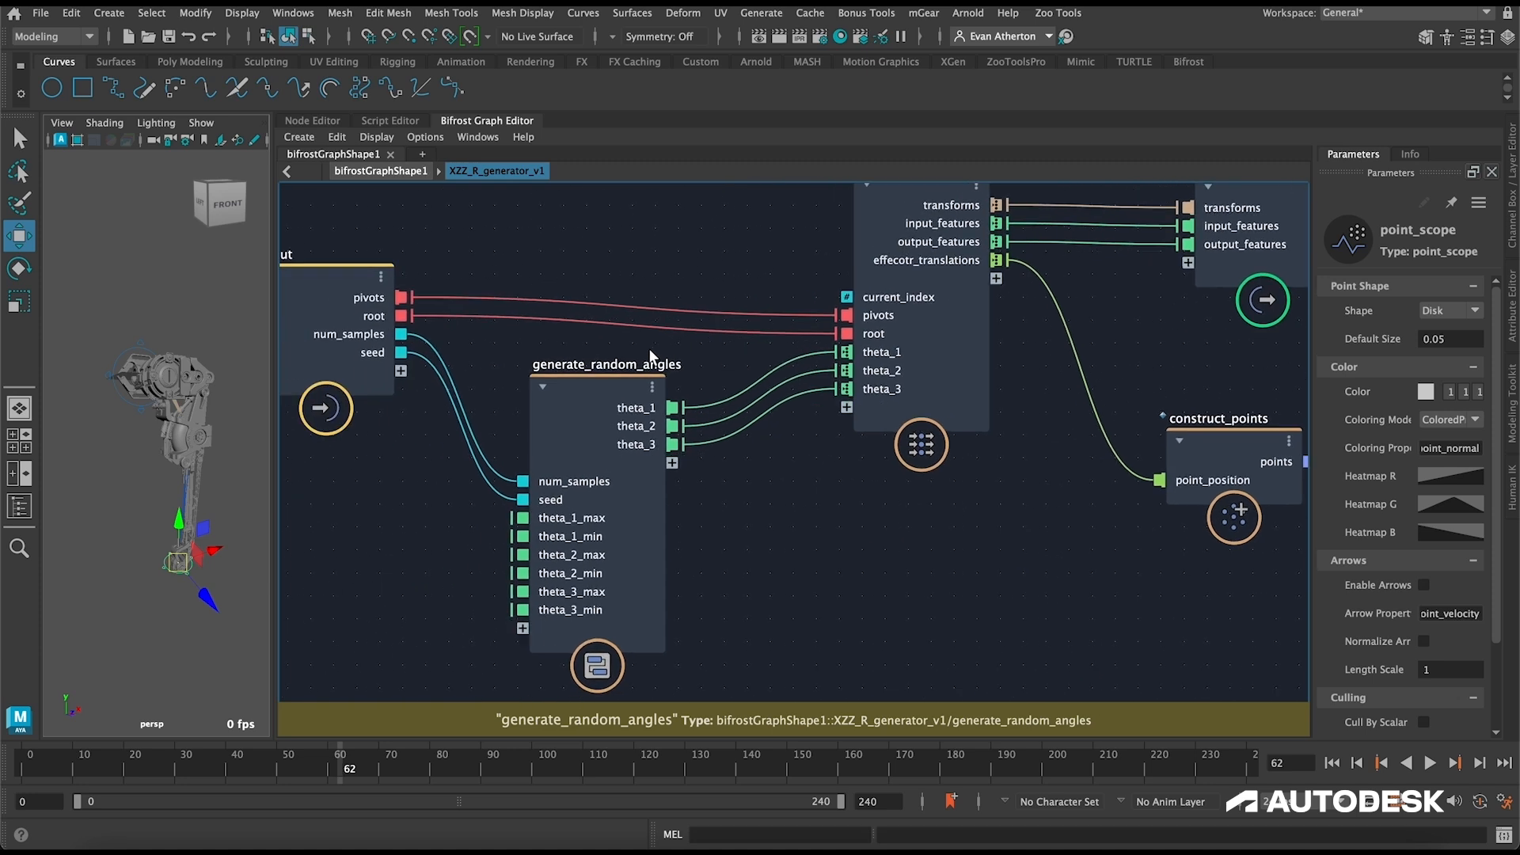
left_click(588, 391)
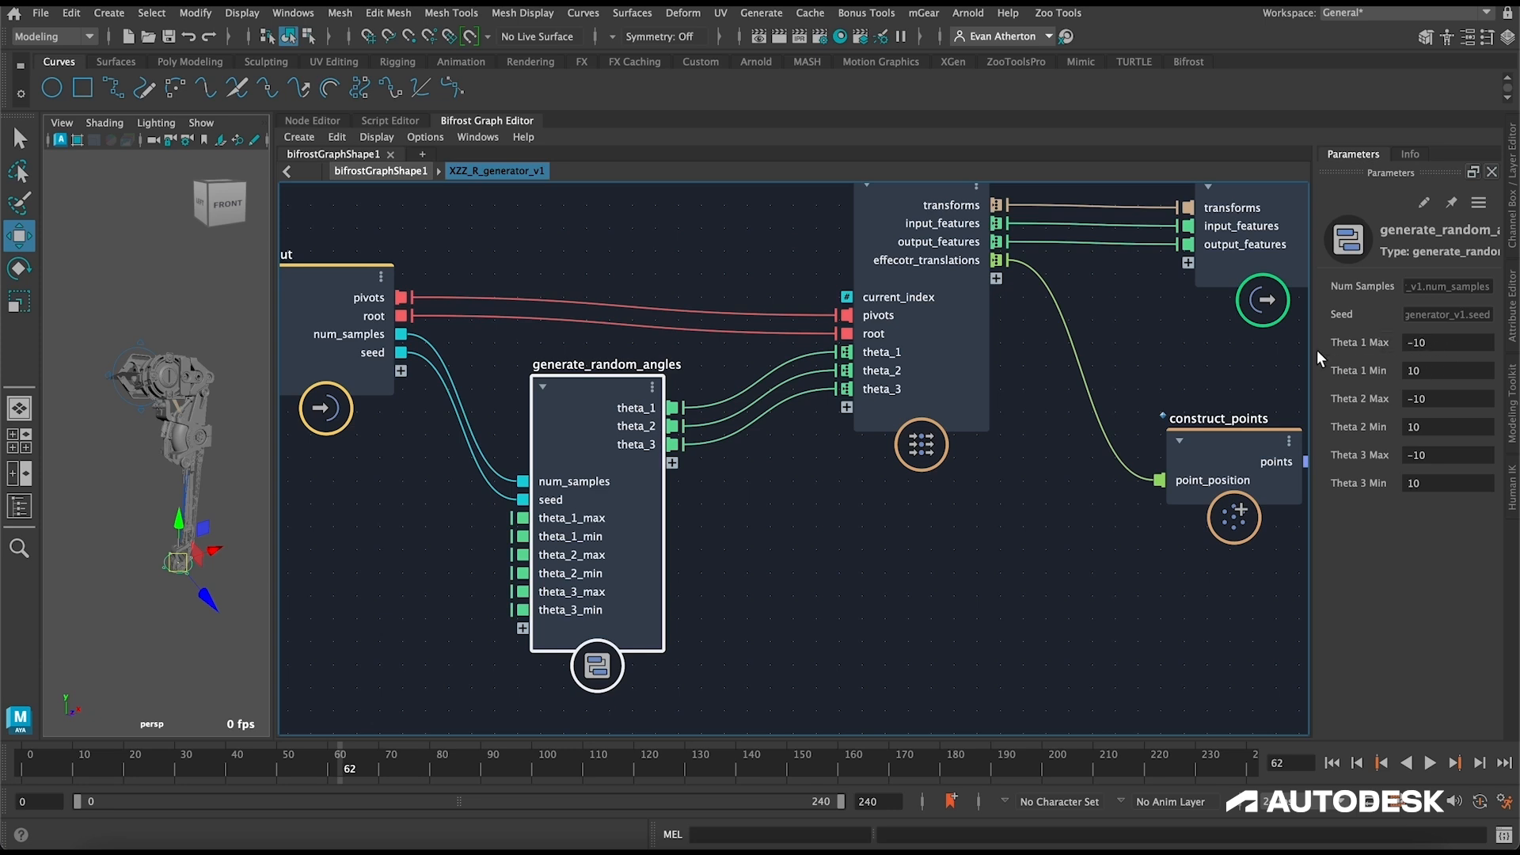
key("BackSpace")
left_click(779, 321)
left_click_drag(147, 329, 184, 344, "alt")
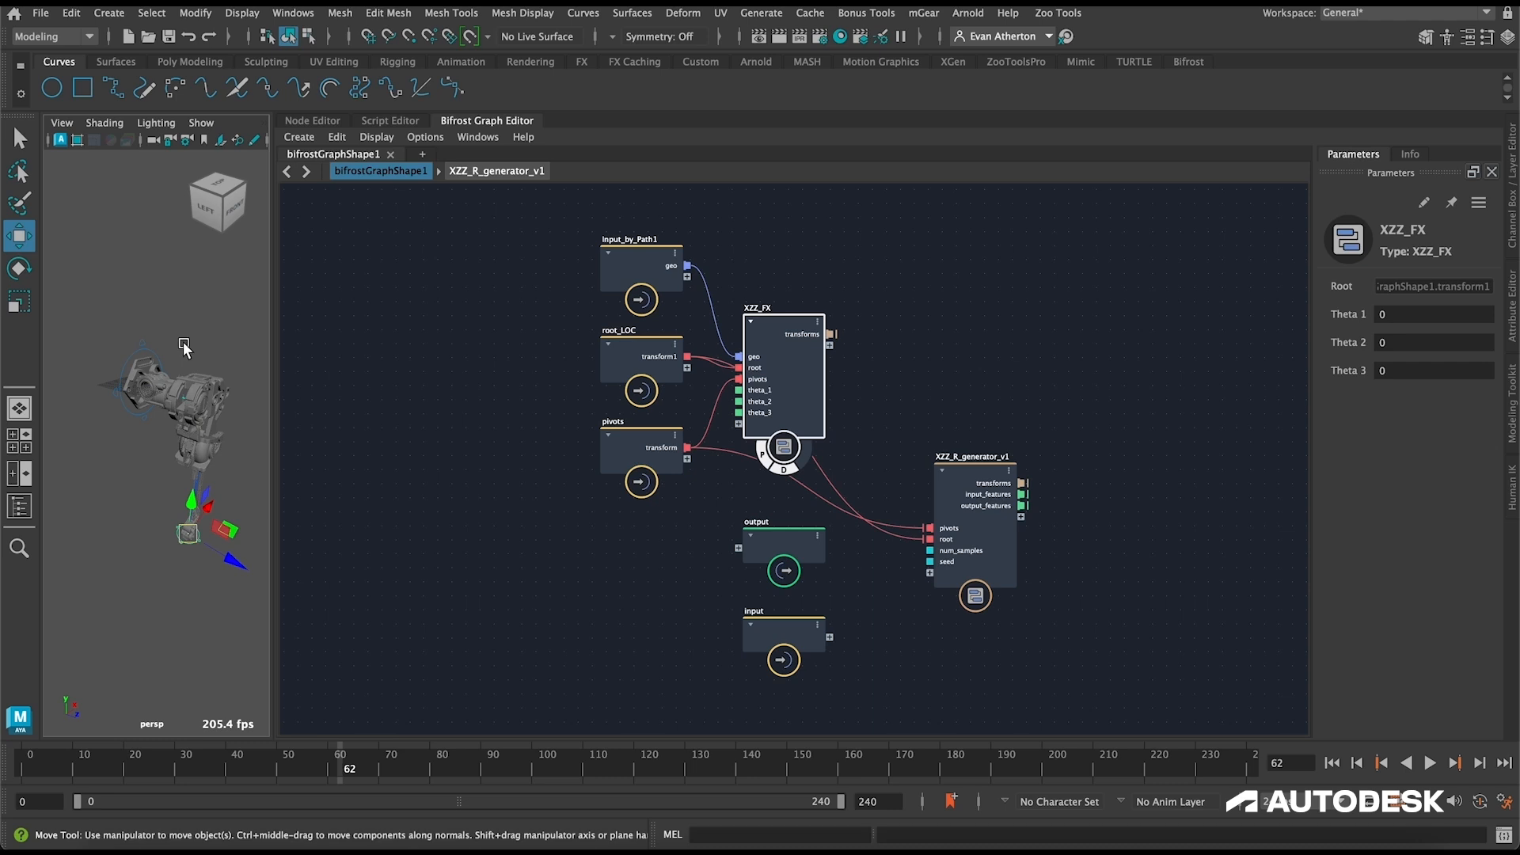
left_click_drag(776, 306, 826, 295)
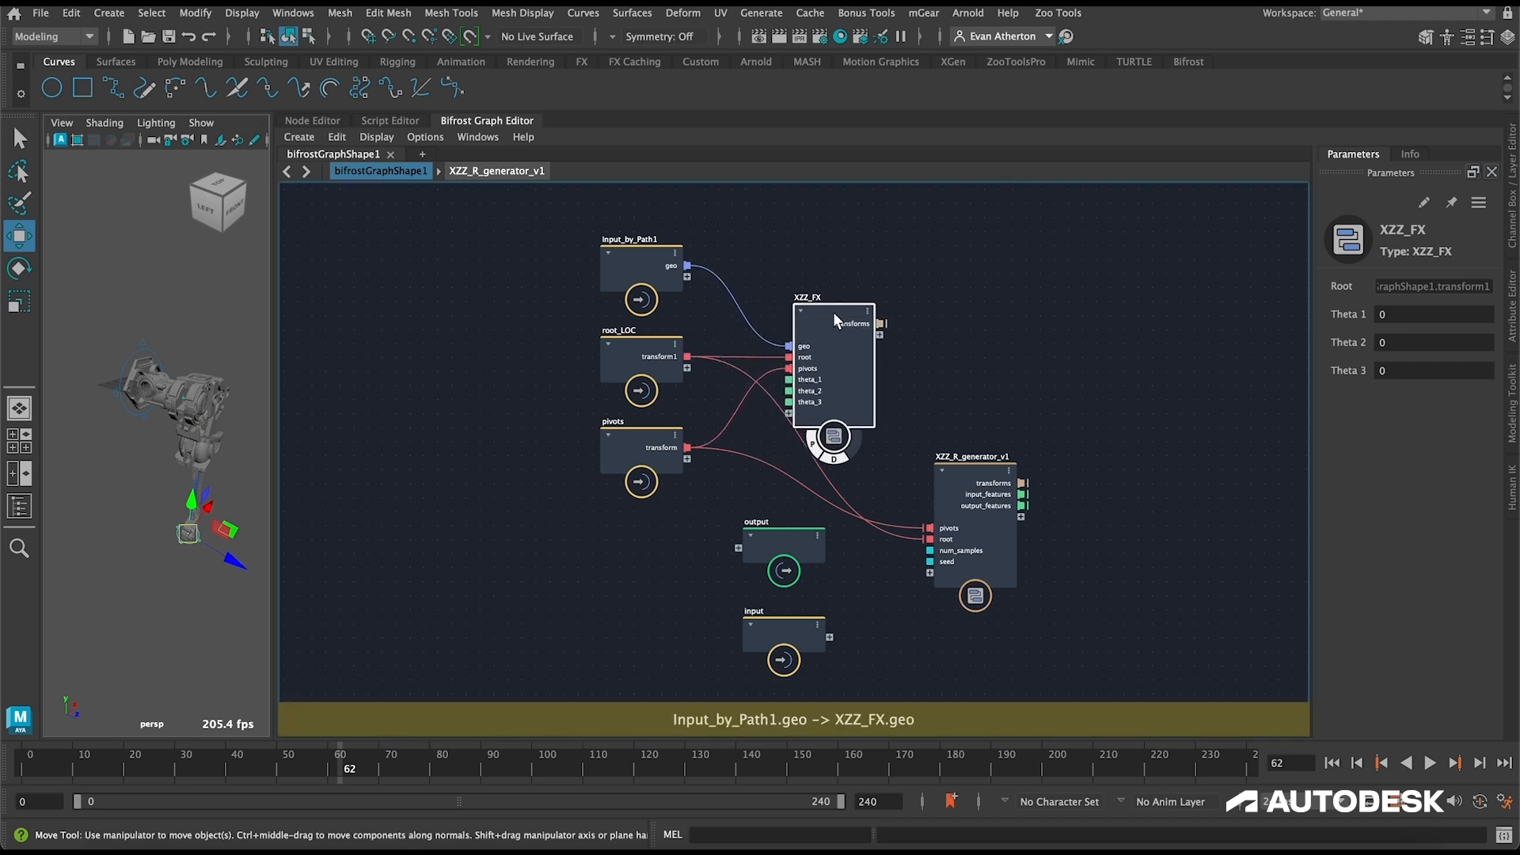
Step: Test the leg's first joint by increasing Theta 1 on the XZZ_FX node
left_click(187, 370)
left_click_drag(1327, 315, 1436, 319)
left_click(1207, 318)
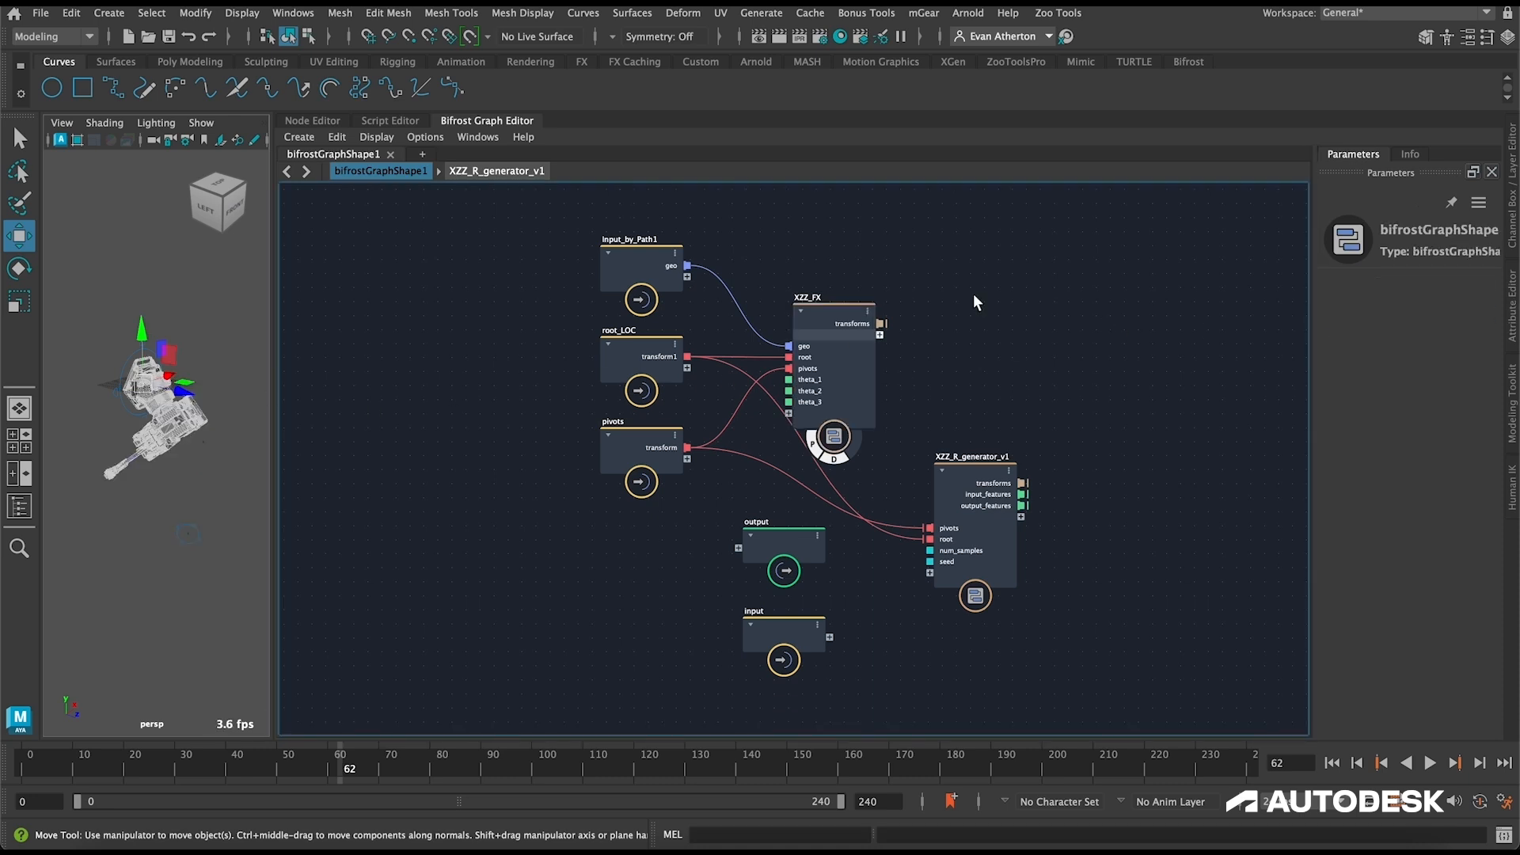
Step: Widen the viewport beside the graph and lower Theta 1 on XZZ_FX to about 0 to test the leg's first joint
left_click(86, 515)
left_click(836, 379)
scroll(156, 378, "up", 5)
left_click_drag(157, 375, 703, 418, "alt")
scroll(336, 434, "down", 5)
left_click_drag(336, 434, 395, 410, "alt")
left_click_drag(1346, 314, 996, 368)
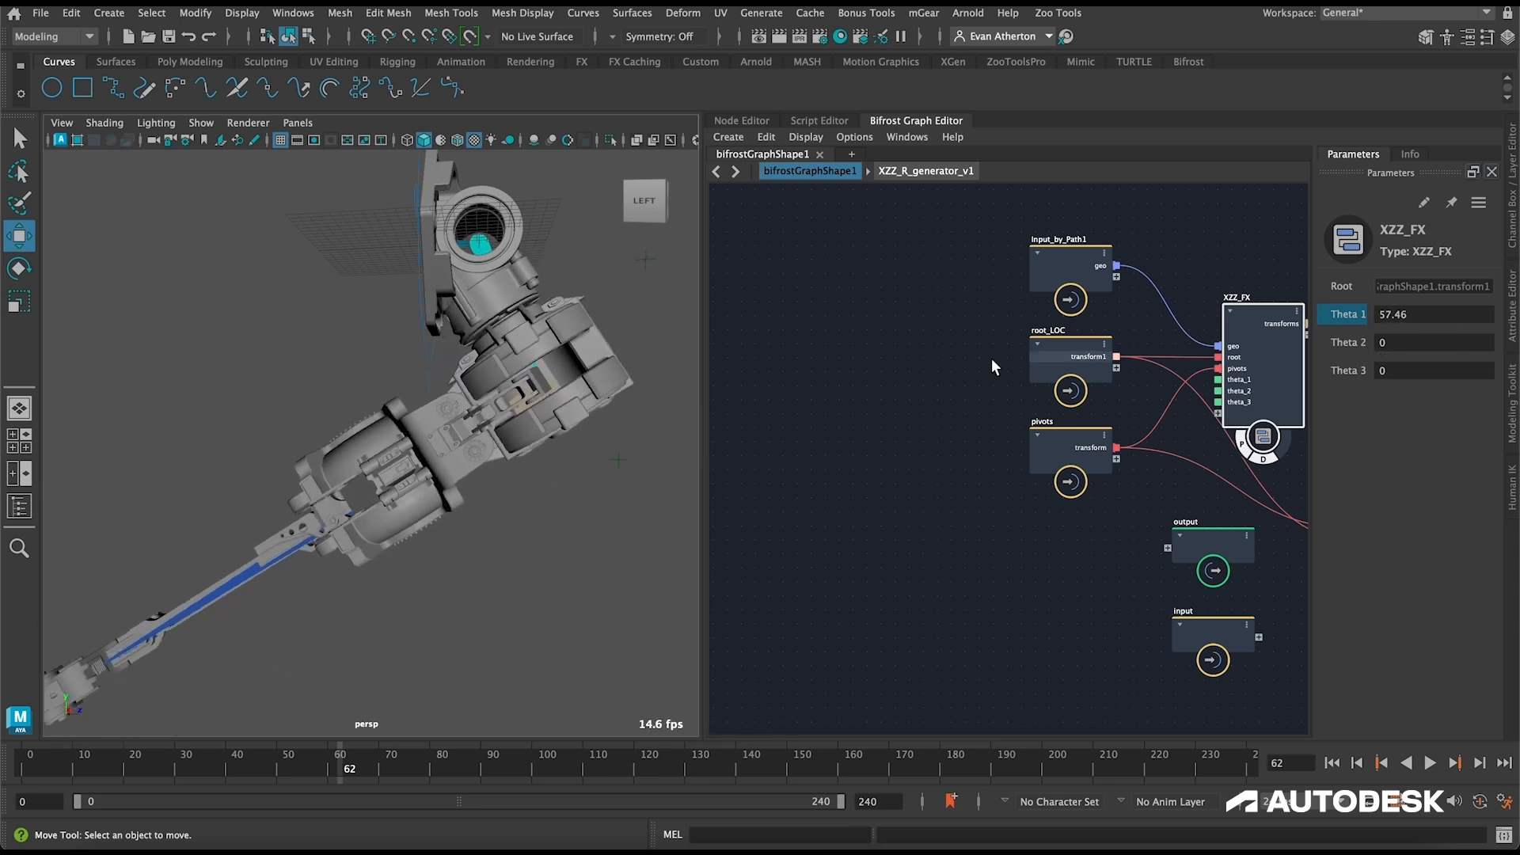
left_click_drag(1336, 316, 1172, 326)
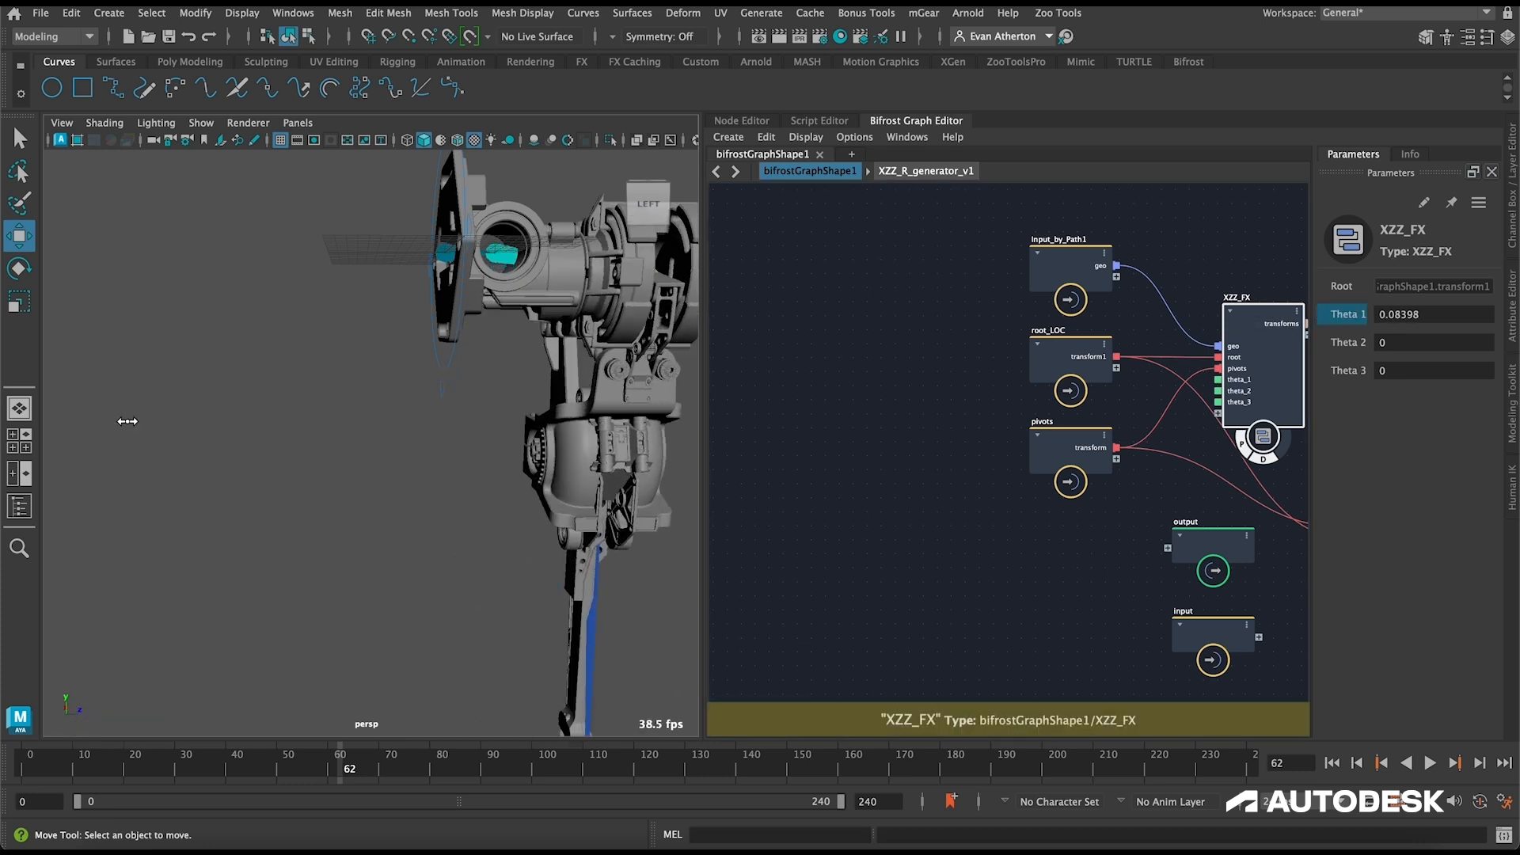
Step: Set Theta 1 on XZZ_FX to -50 and lower it further to about -85.7 to test the first joint's negative limit
double_click(1428, 315)
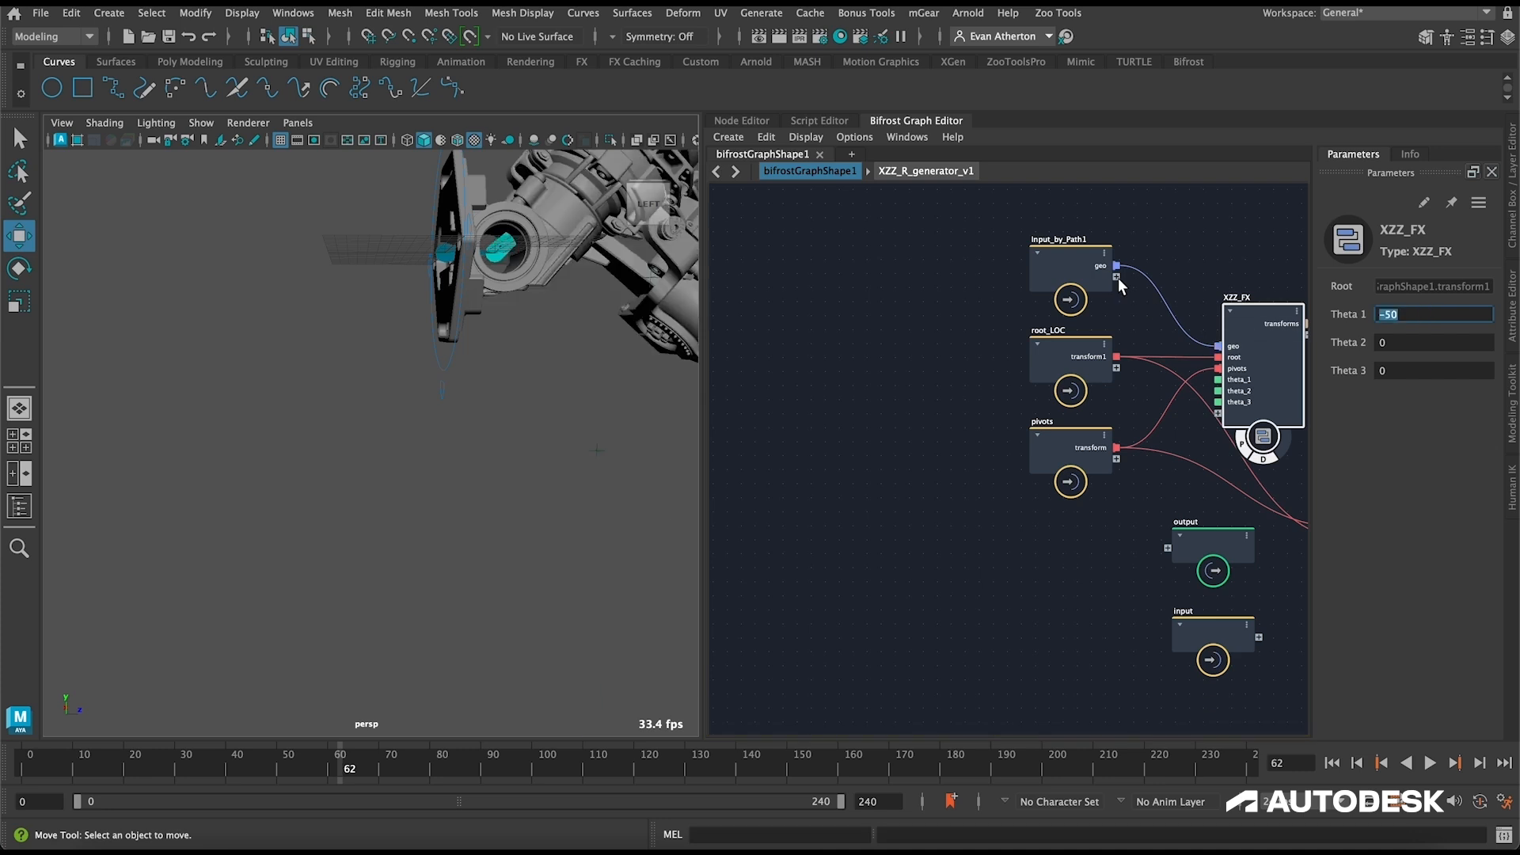
left_click_drag(1346, 315, 1092, 358)
left_click_drag(1364, 317, 1354, 320)
left_click(1410, 316)
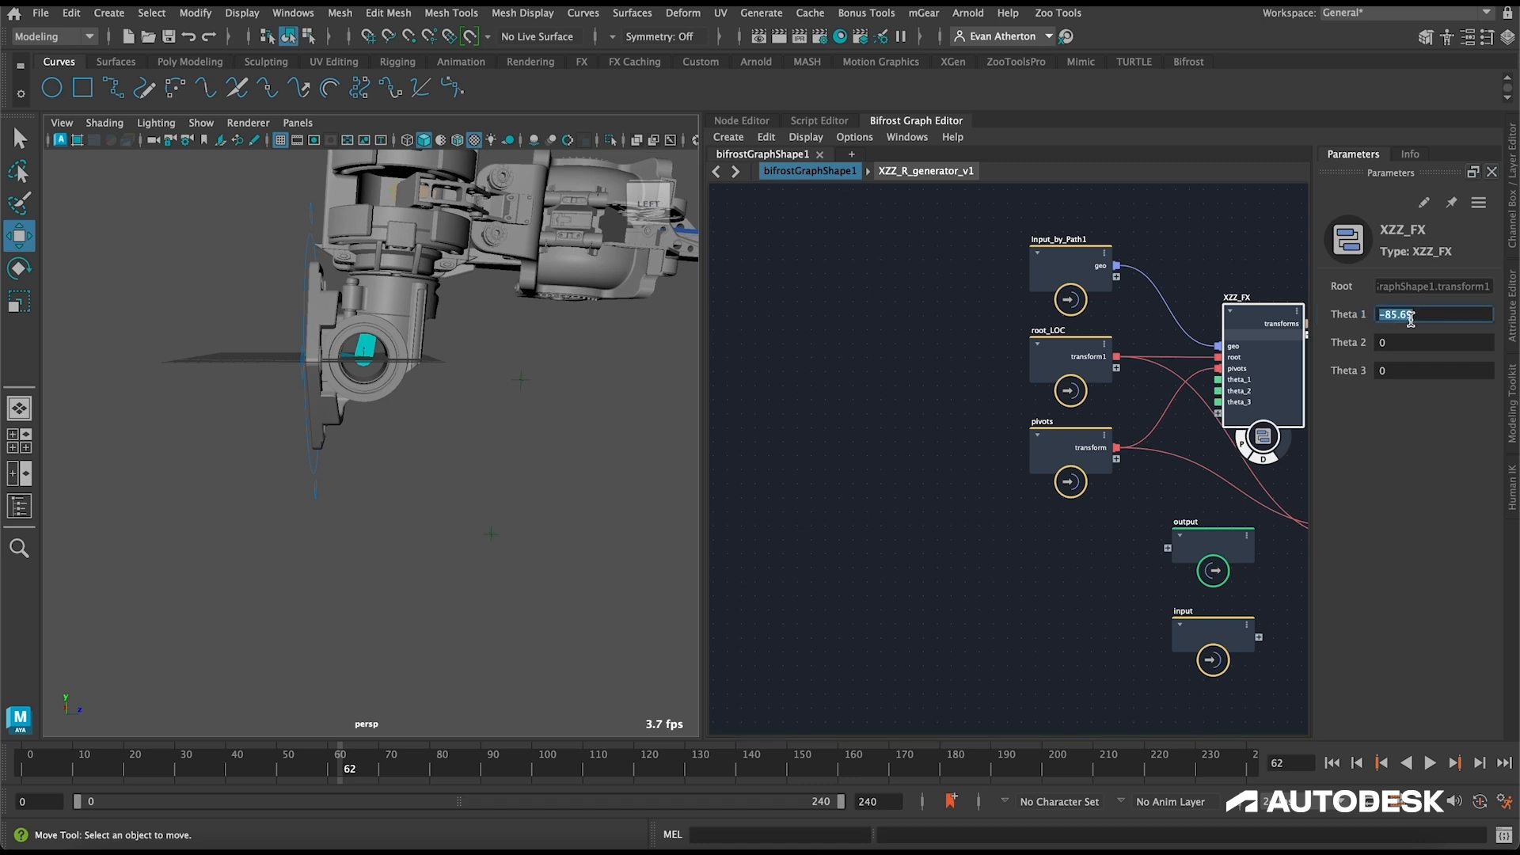
Step: Set Theta 1 Min to -80 and Theta 1 Max to 50 on generate_random_angles inside XZZ_R_generator_v1
middle_click_drag(1054, 529, 651, 507, "alt")
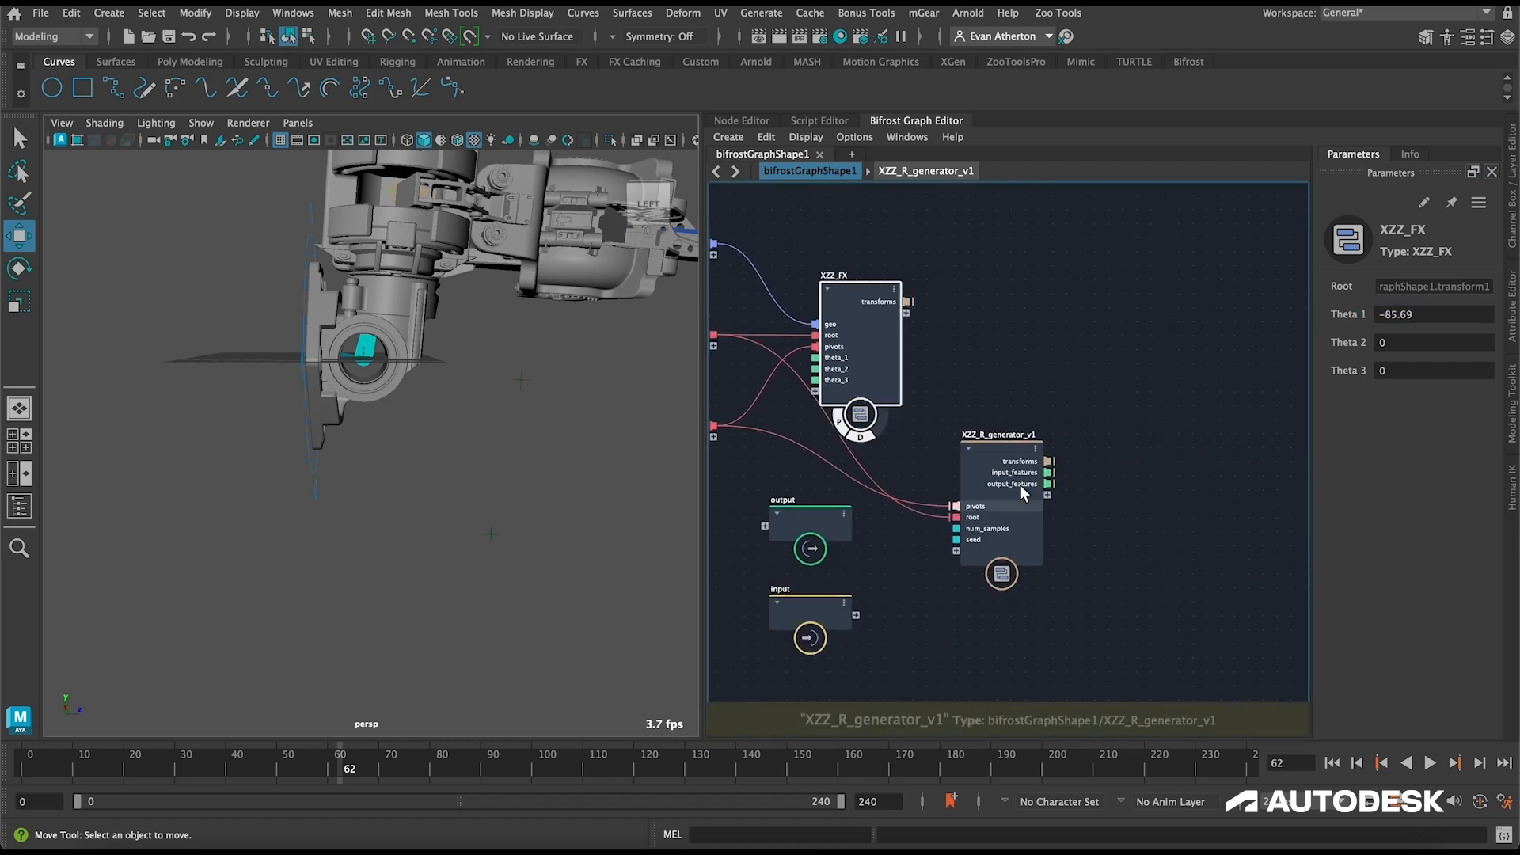
double_click(988, 456)
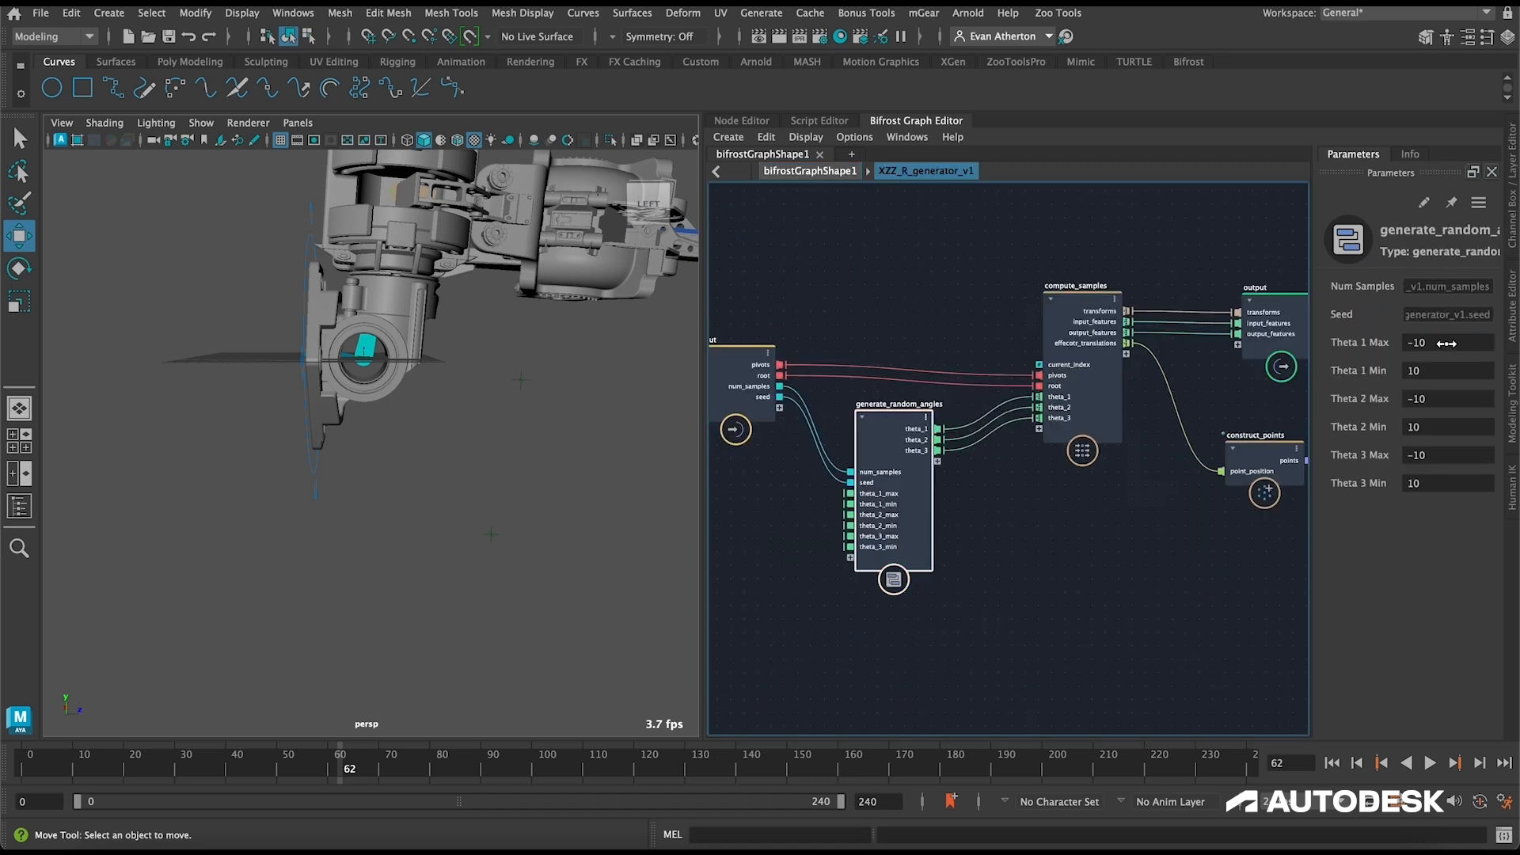
left_click(1449, 369)
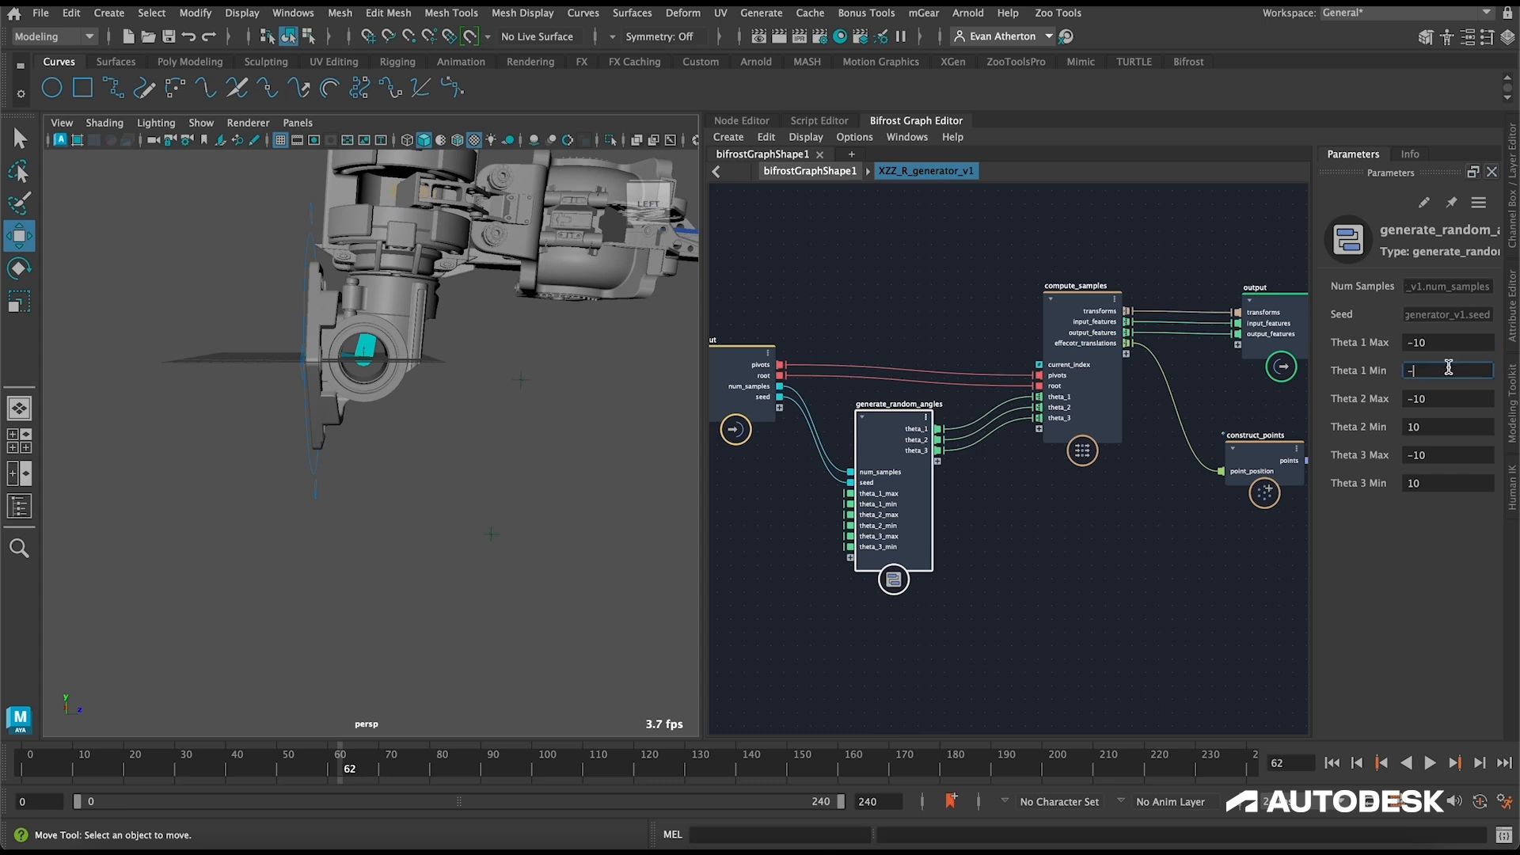
left_click(1436, 345)
key("Tab")
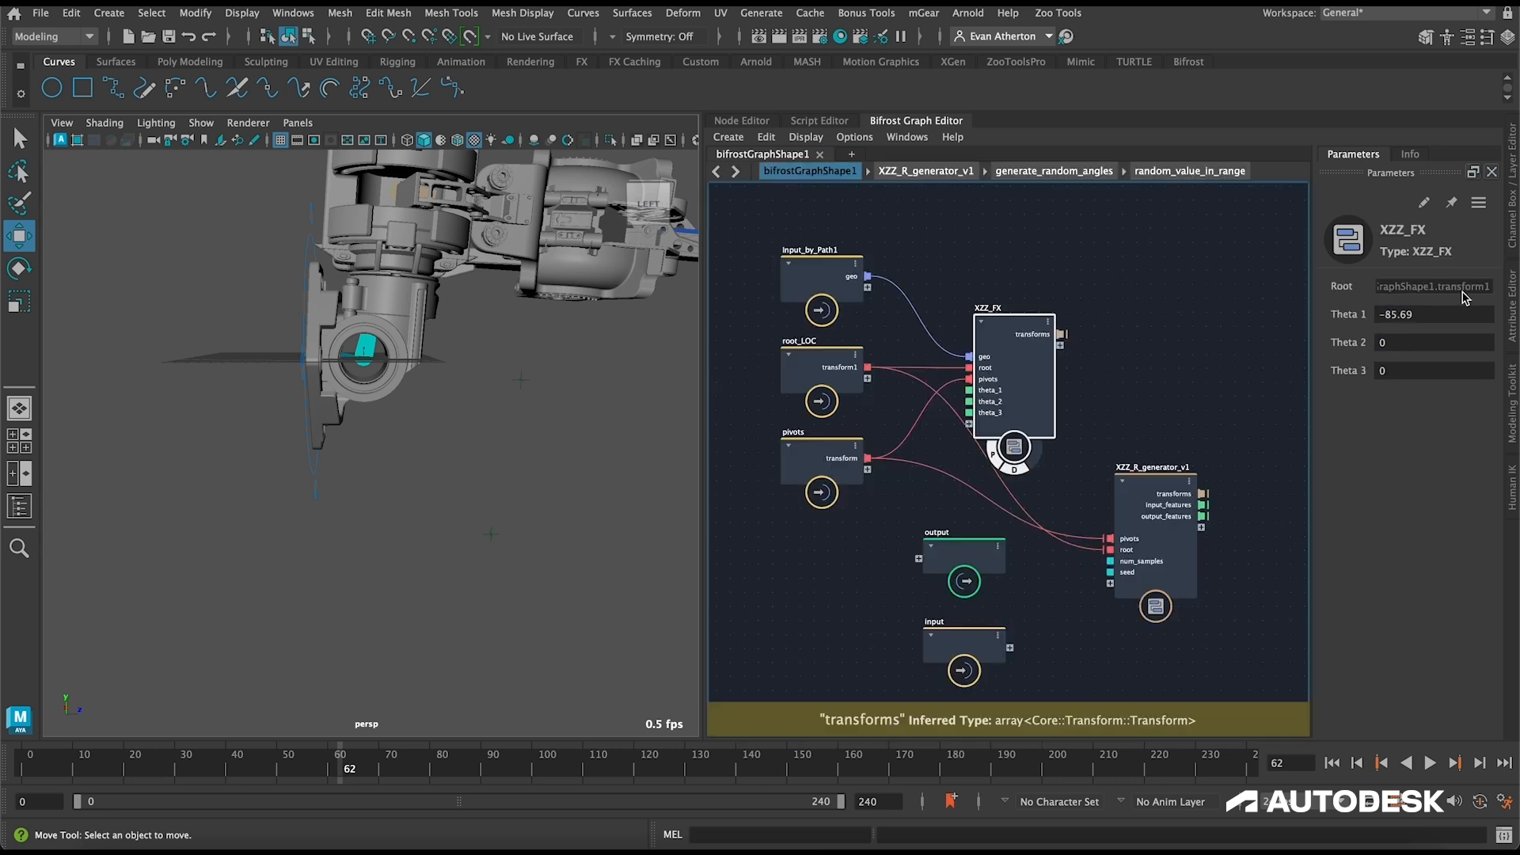
Step: Reset Theta 1 on the XZZ_FX node to 0 and bring the whole leg into a front view
left_click(1447, 313)
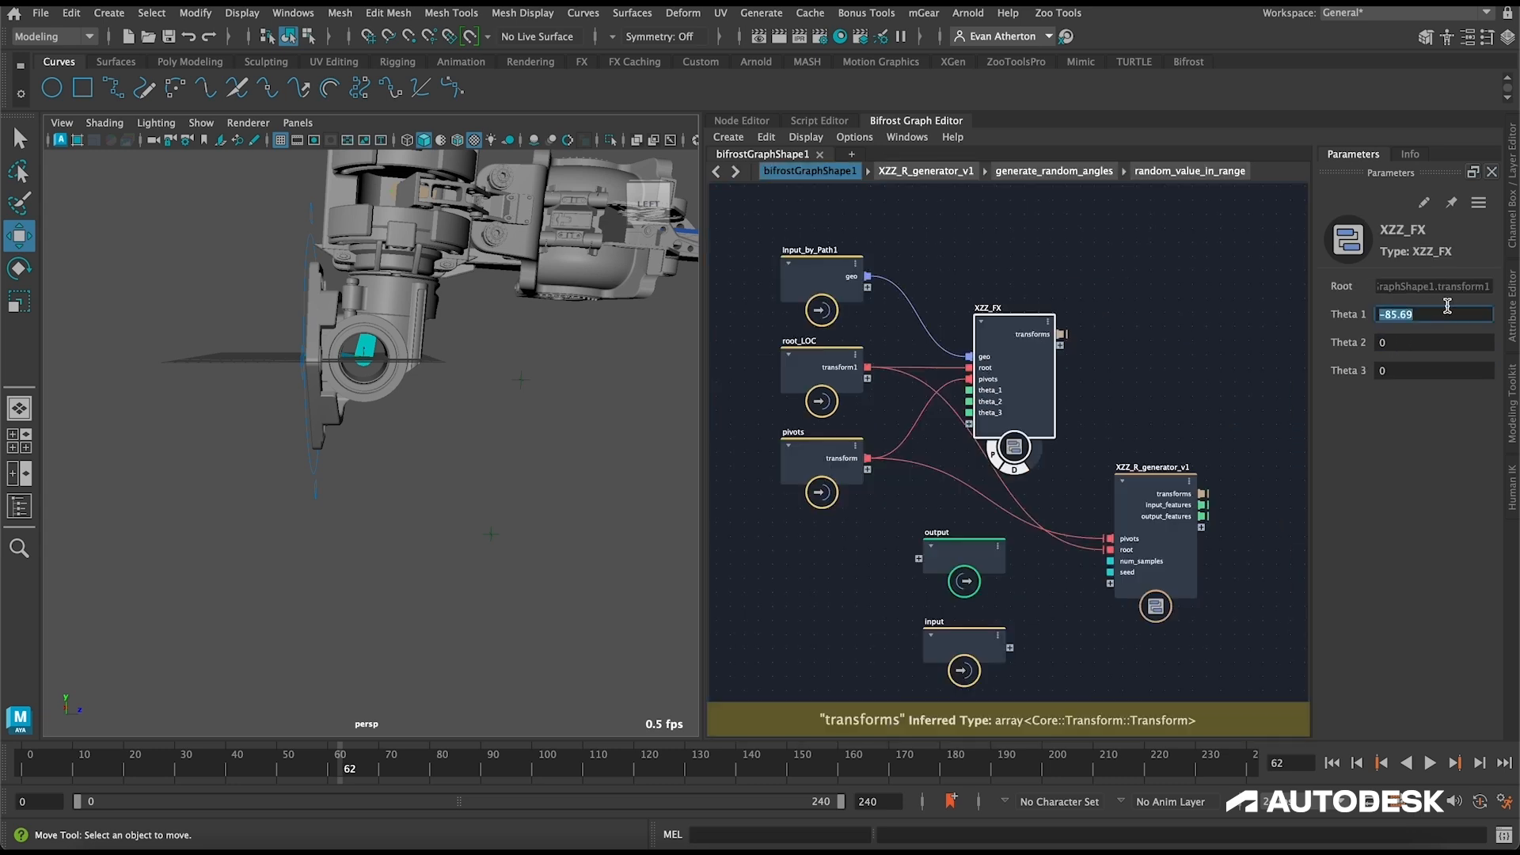
type("0")
key("Return")
left_click_drag(675, 387, 493, 424, "alt")
scroll(473, 409, "down", 3)
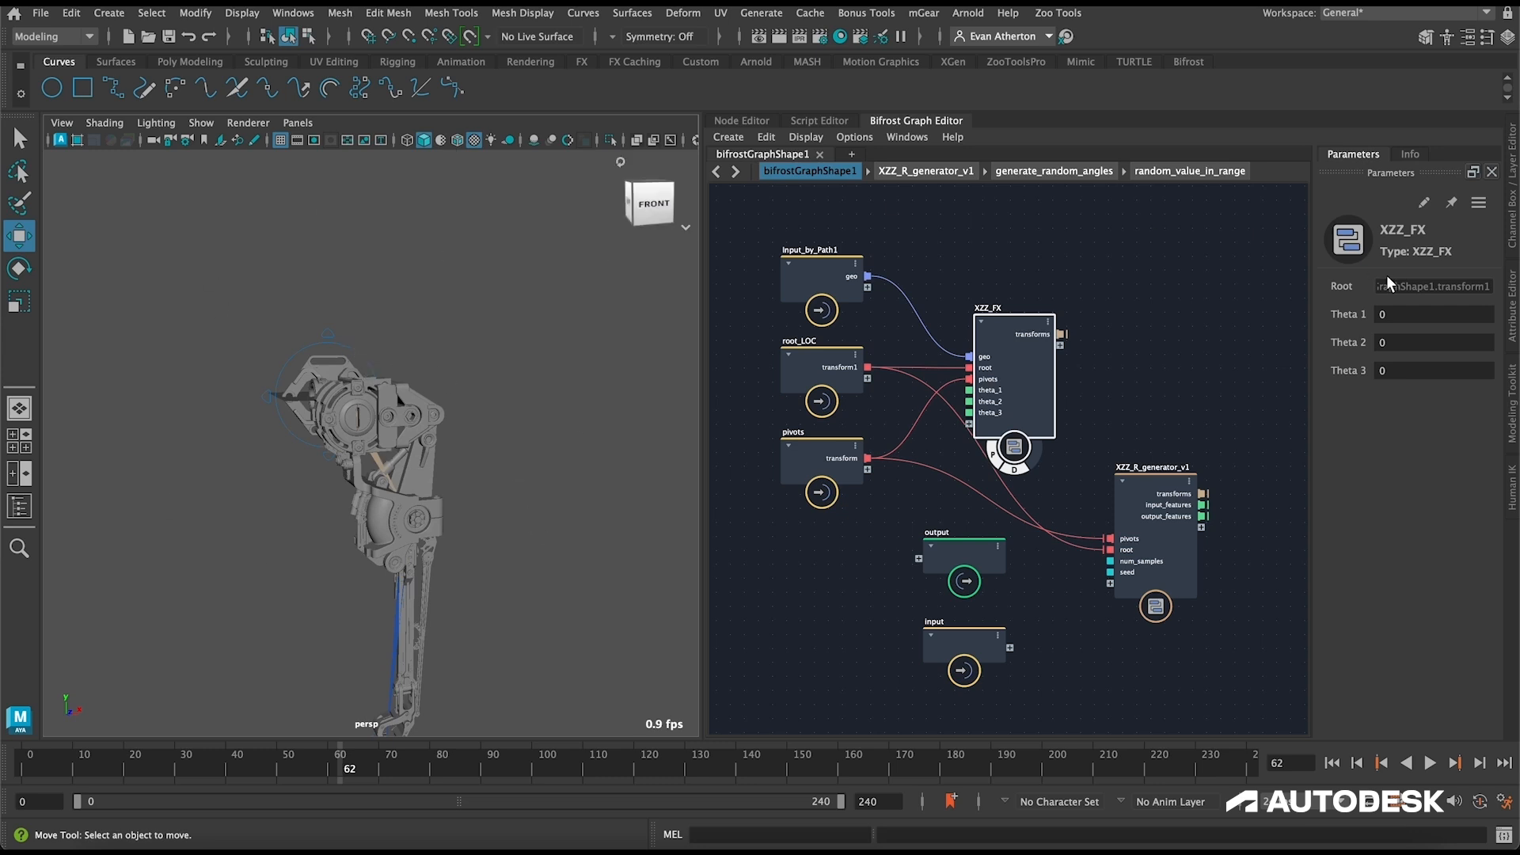
middle_click_drag(489, 500, 450, 335, "alt")
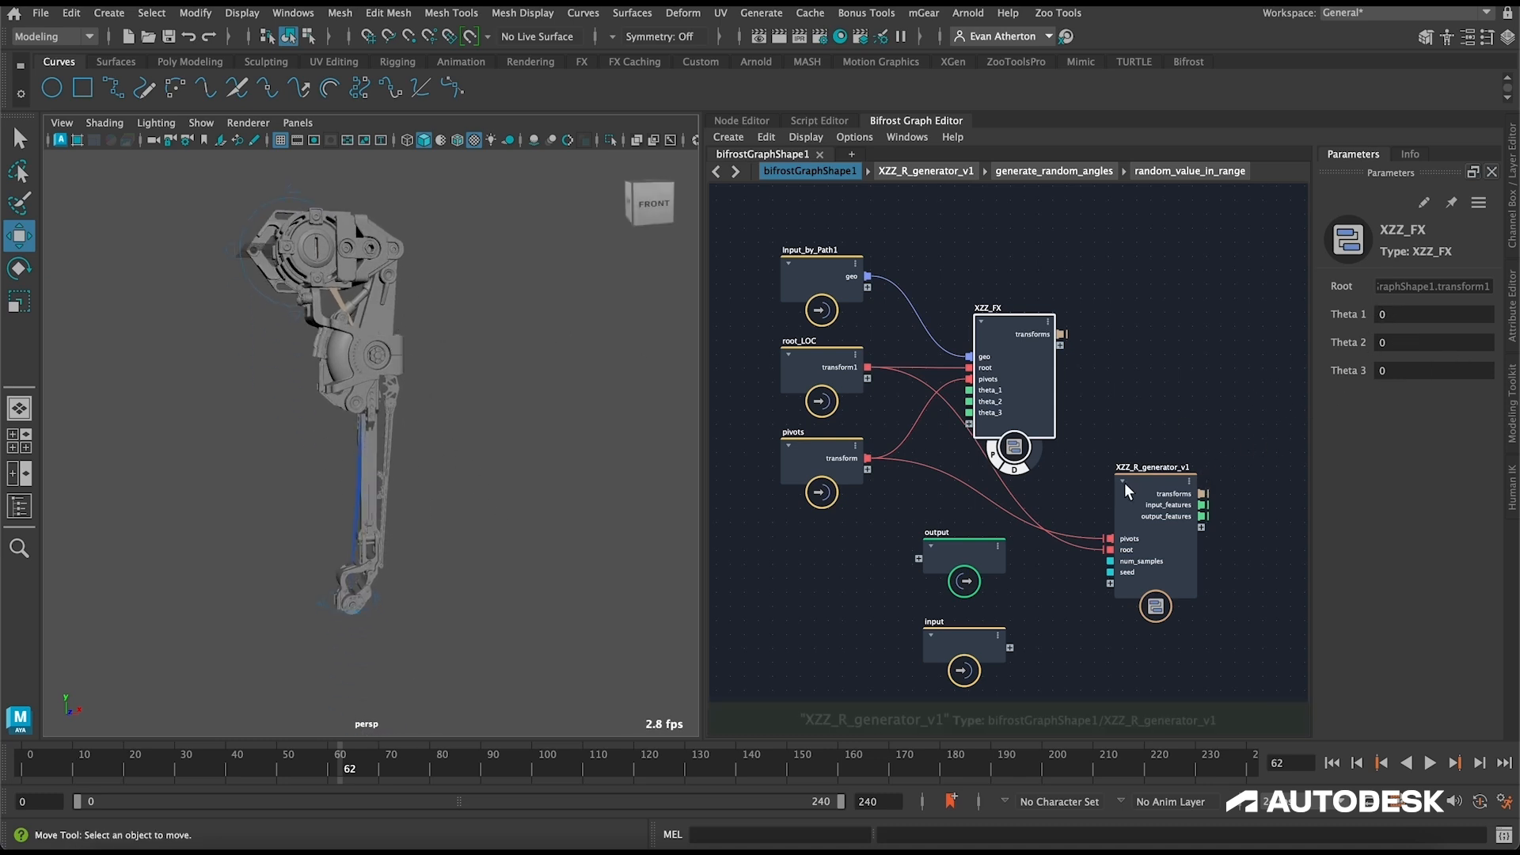
Step: Set Theta 3 on XZZ_FX to 50 and raise it to about 156 to test the third joint's positive limit
left_click(1389, 371)
type("50")
key("Return")
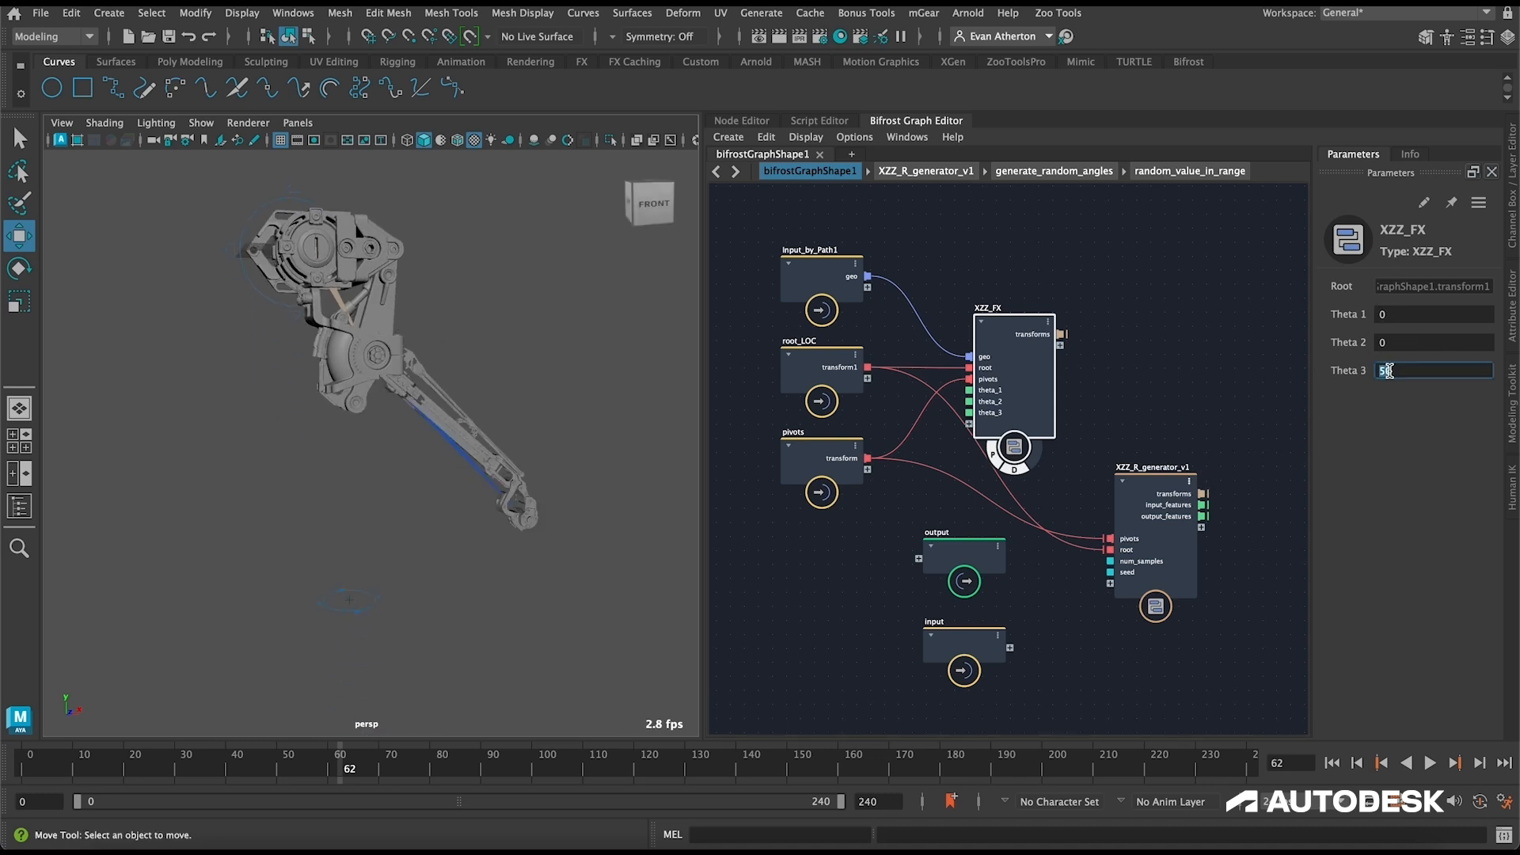
left_click_drag(1357, 371, 1515, 342)
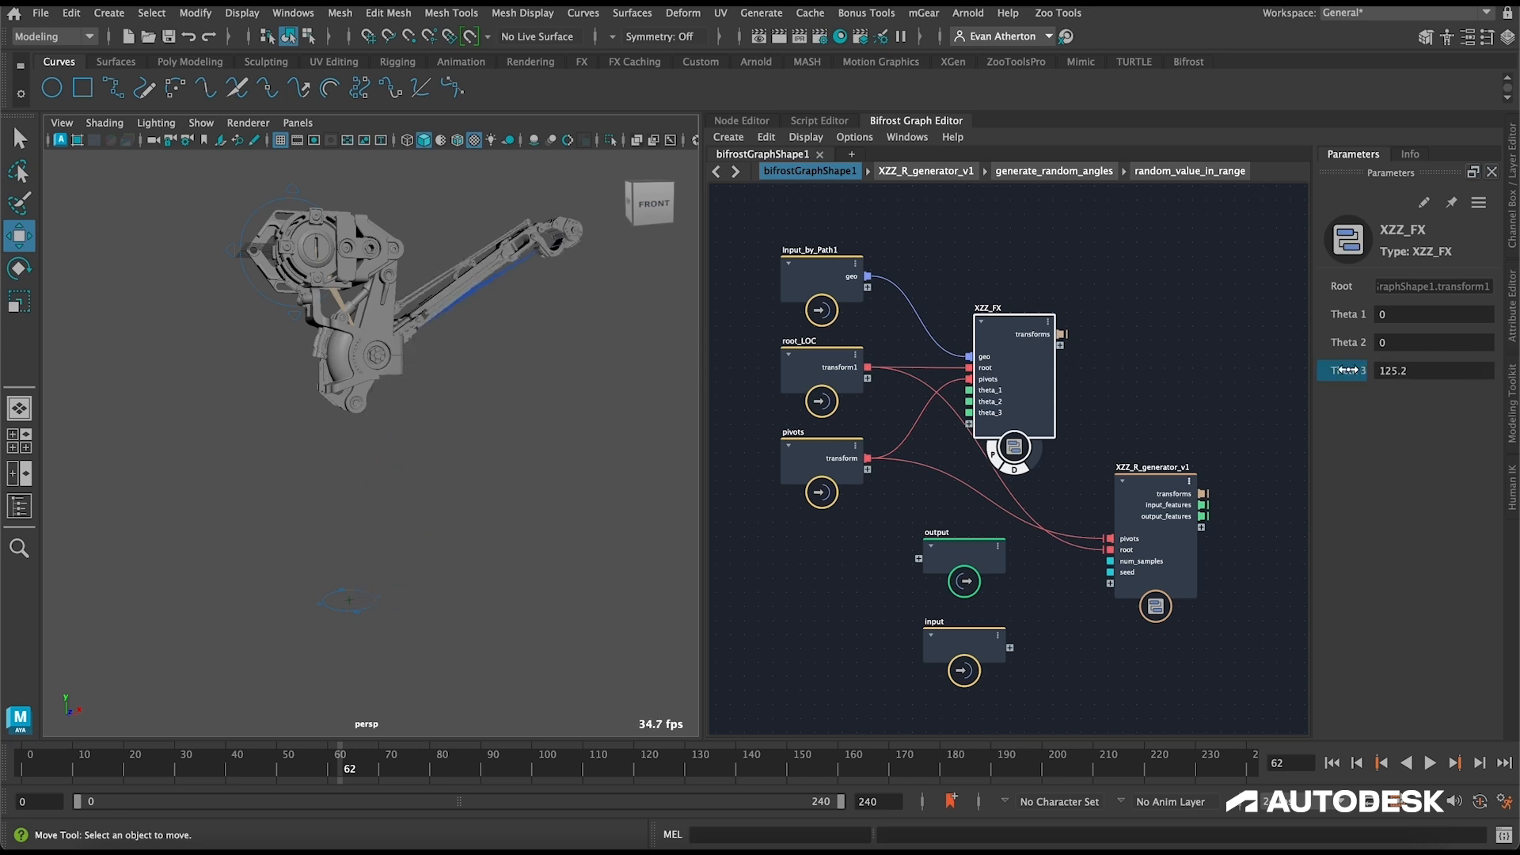
left_click_drag(1349, 370, 1387, 371)
left_click_drag(420, 364, 438, 441, "alt")
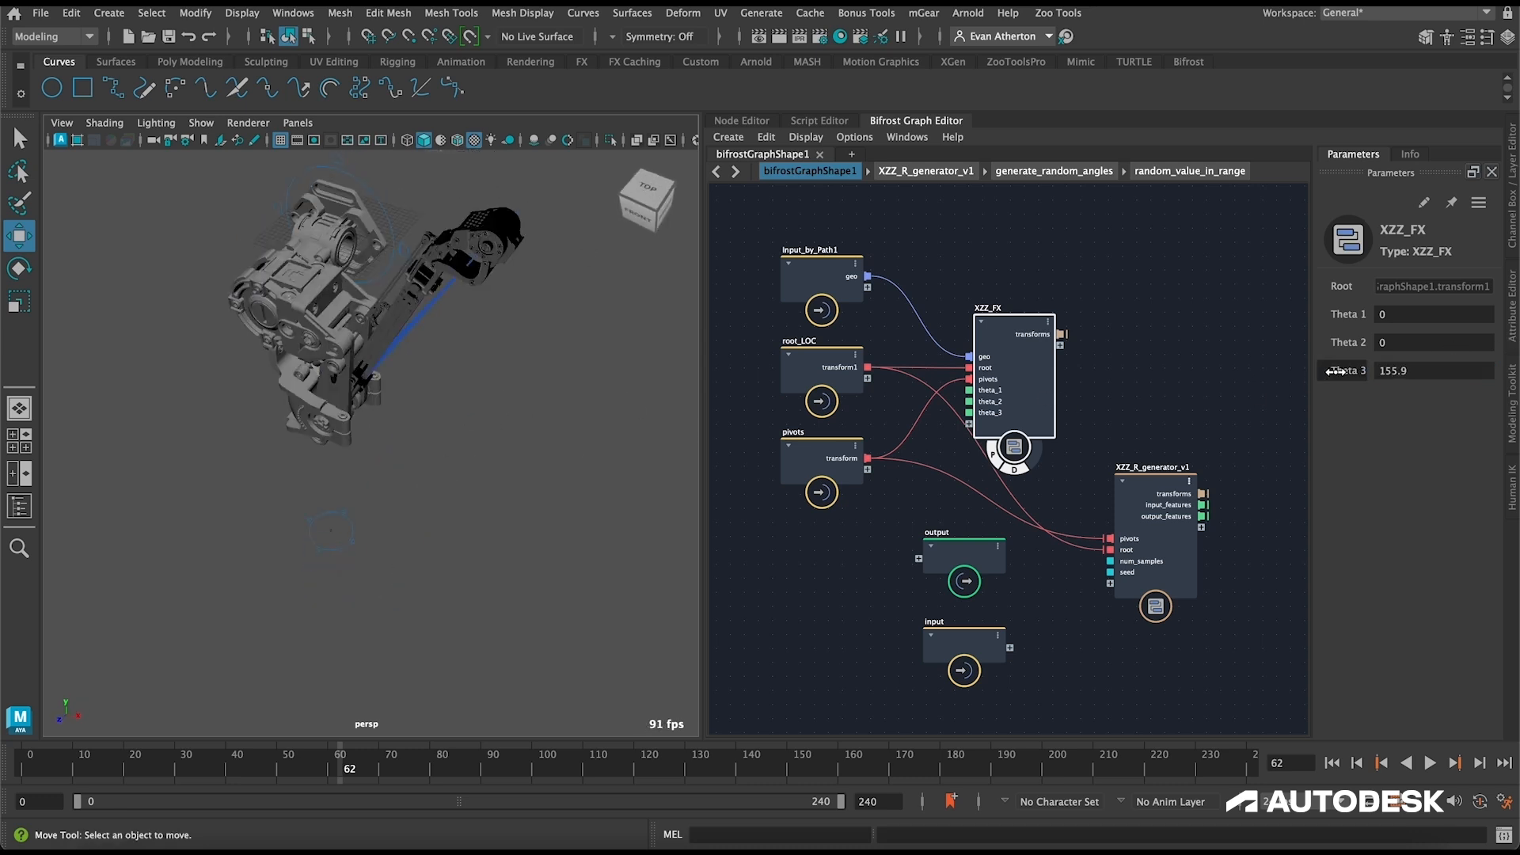
Step: Set Theta 3 on XZZ_FX to -50 and lower it to about -71 to test the third joint's negative limit
left_click_drag(1344, 370, 1202, 380)
left_click(1449, 370)
type("-50")
key("Return")
left_click_drag(1349, 371, 1236, 380)
left_click_drag(616, 481, 691, 447, "alt")
left_click_drag(1359, 362, 1373, 403)
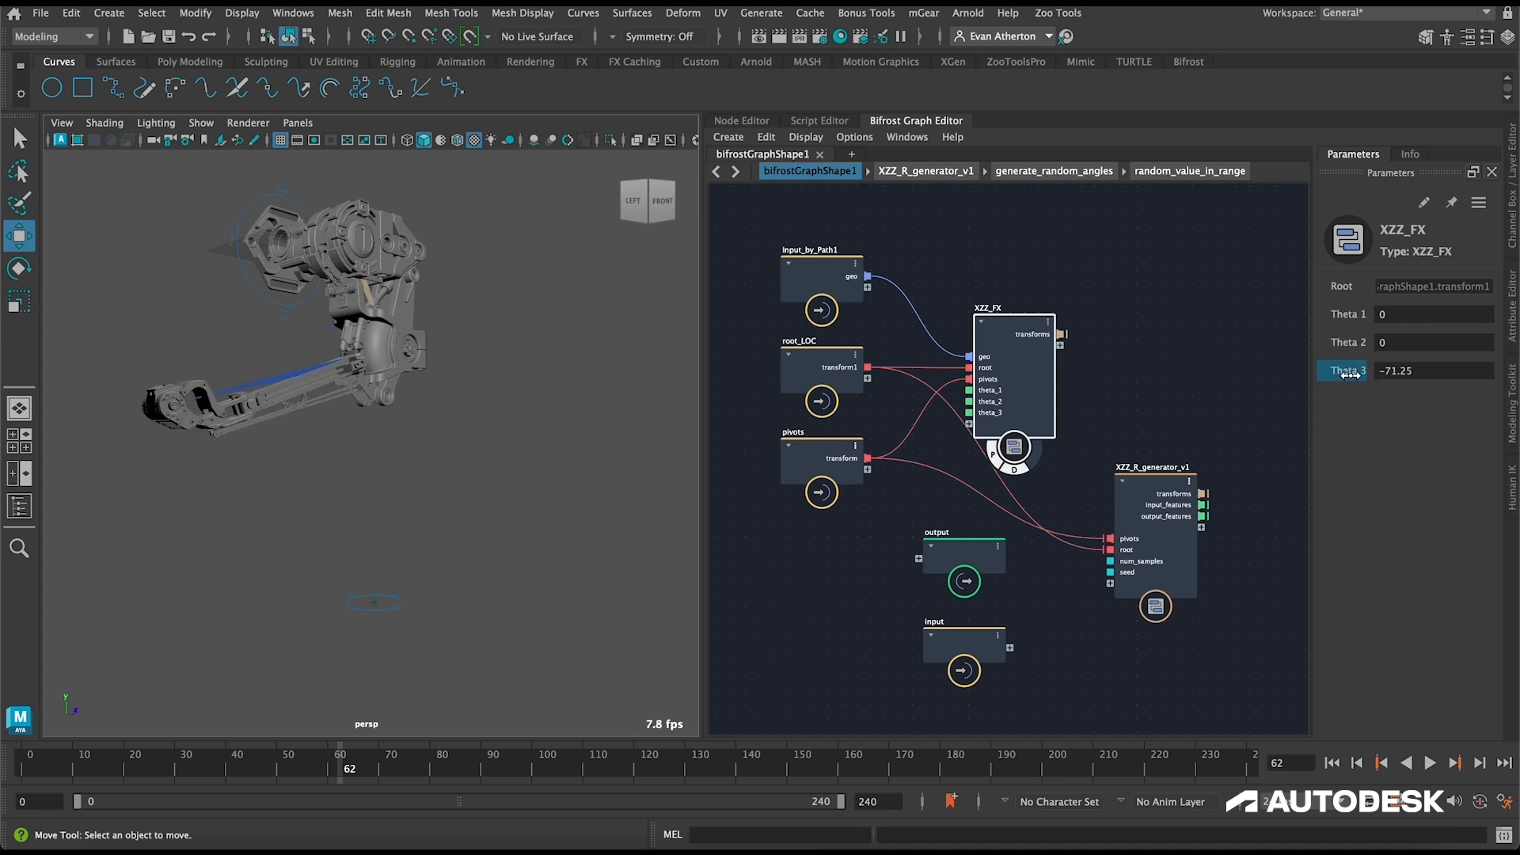
Step: Set Theta 3 on XZZ_FX to 160 to test the upper limit
left_click(1411, 370)
type("160")
key("Return")
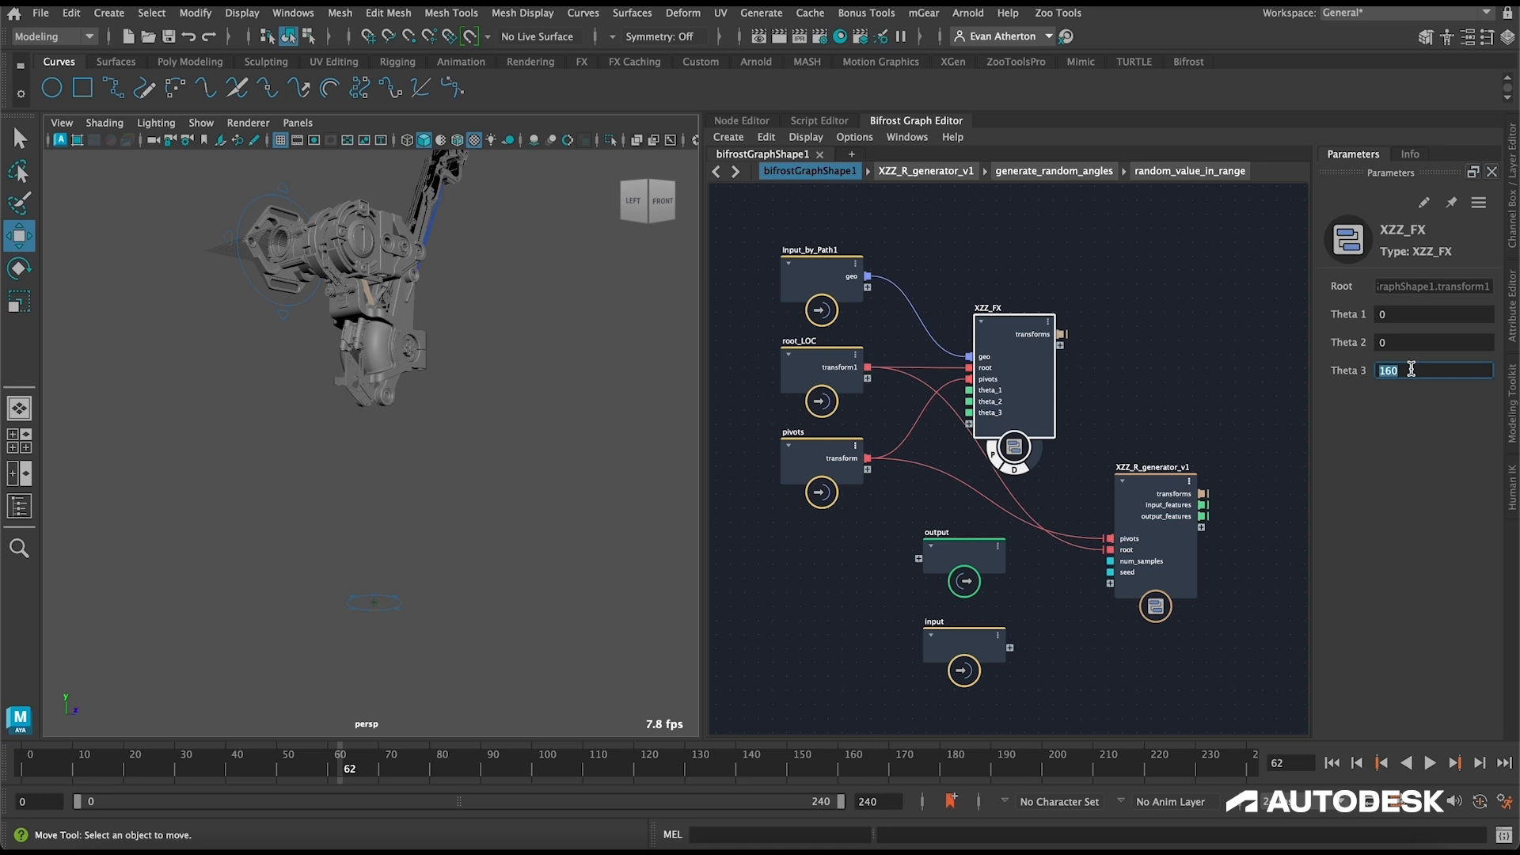
Step: Set Theta 3 Max to 160 and Theta 3 Min to -70 on generate_random_angles inside XZZ_R_generator_v1
double_click(1118, 479)
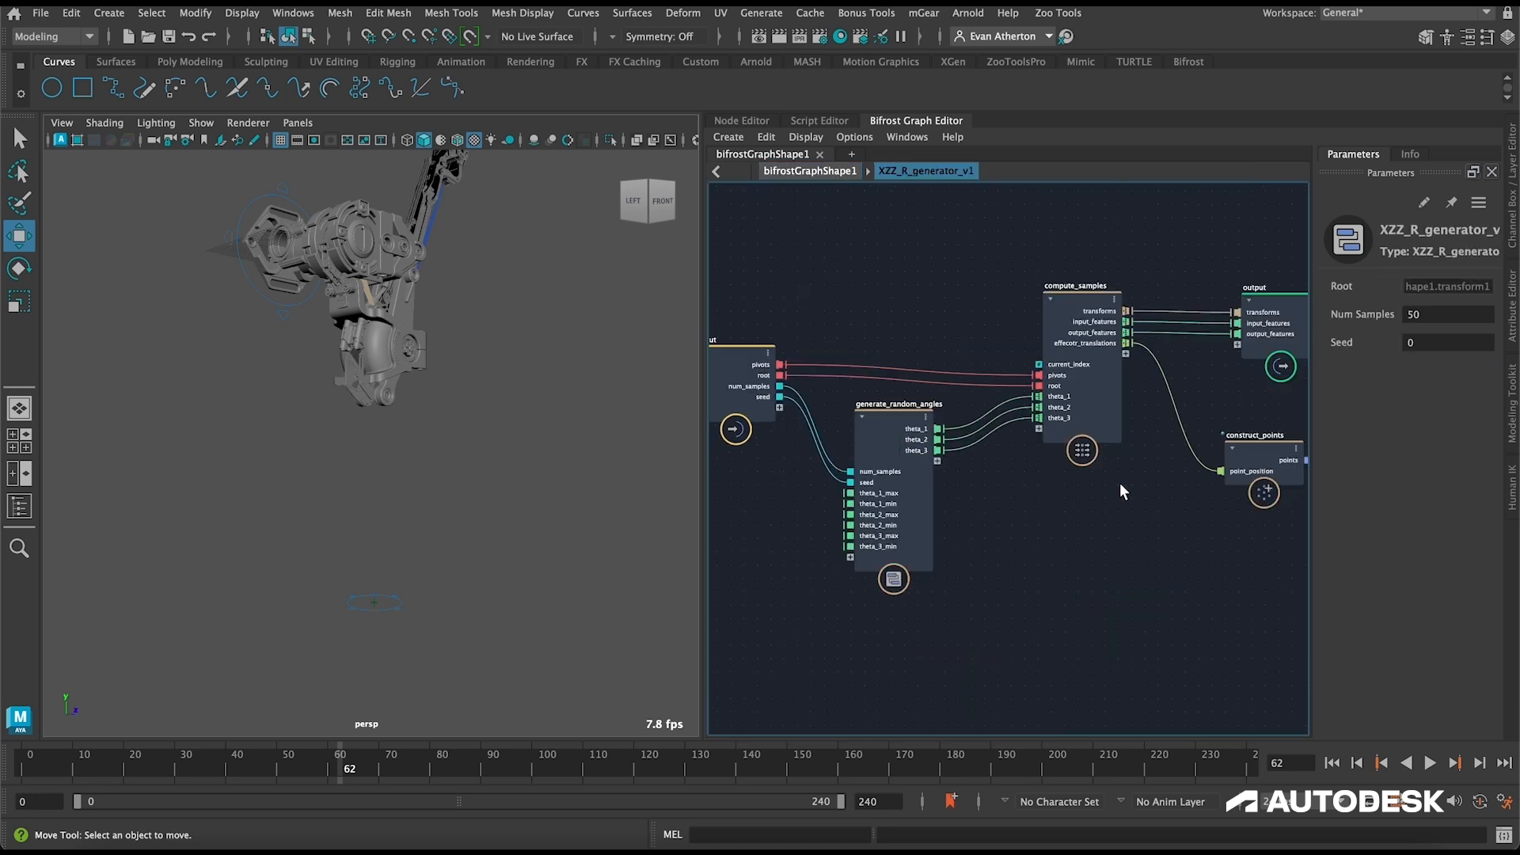
left_click(895, 438)
left_click(1445, 456)
type("160")
key("Tab")
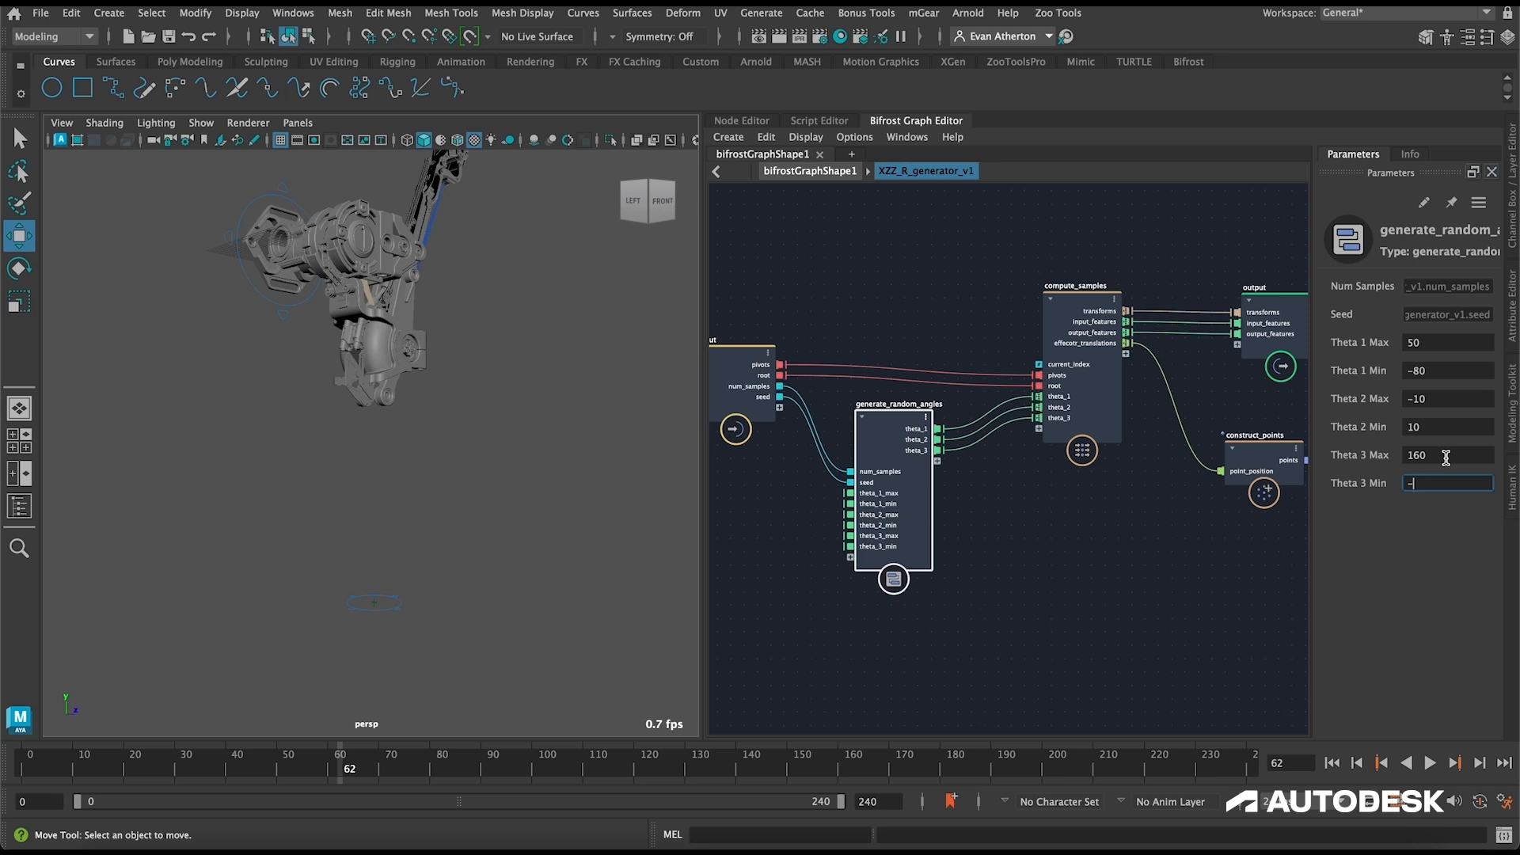
Step: Set Theta 2 Max to 180 and Theta 2 Min to -180 on generate_random_angles
left_click(1441, 396)
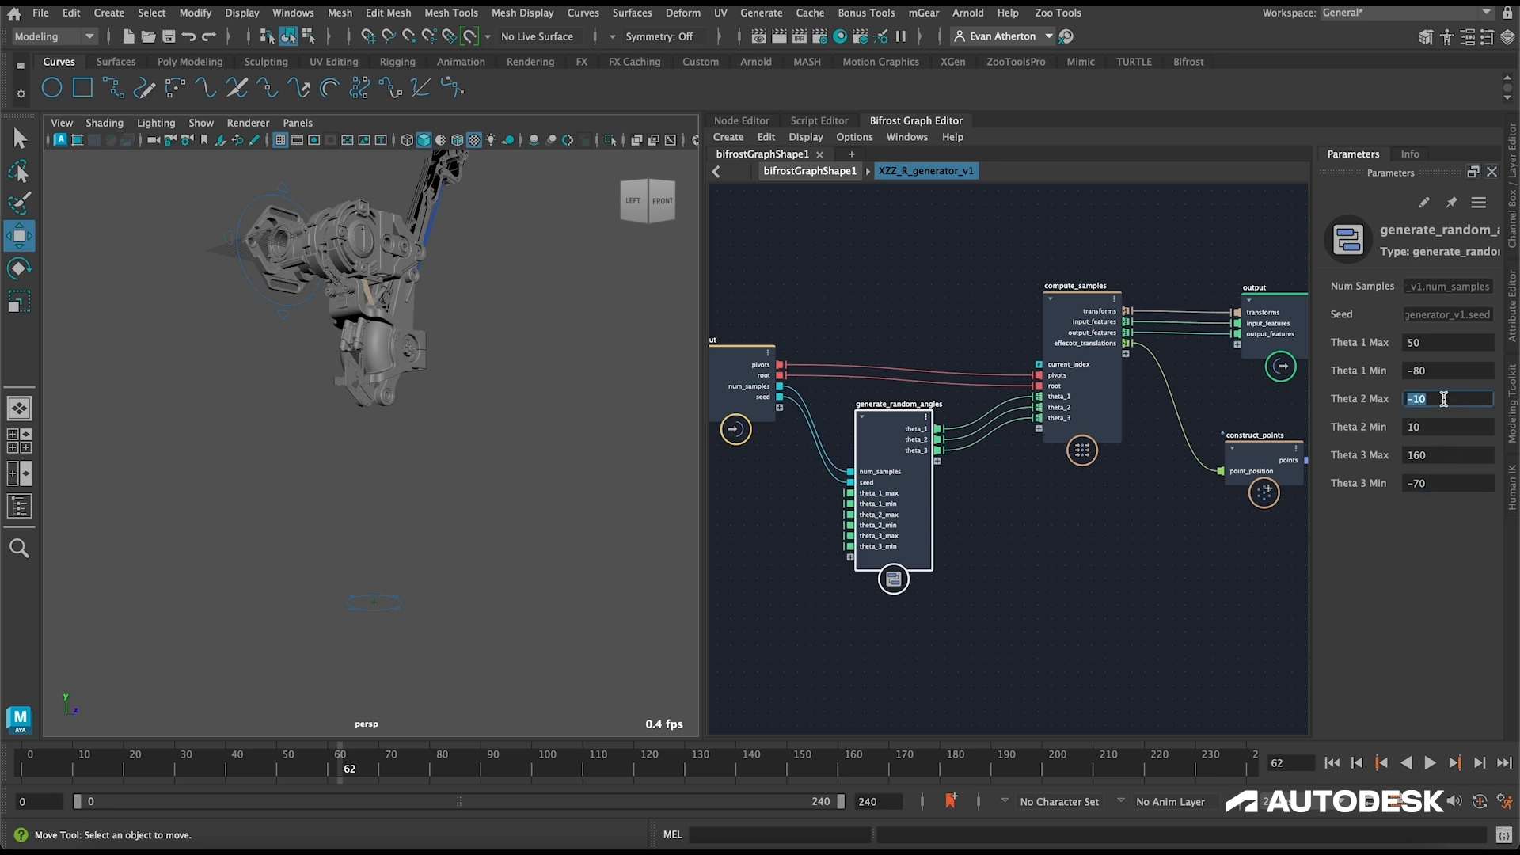
type("18")
key("Tab")
left_click(1443, 399)
type("0")
key("Tab")
type("-180")
key("Tab")
left_click(812, 287)
Step: Widen the graph area, return to the bifrostGraphShape1 level and reset Theta 3 on XZZ_FX to 0
left_click_drag(681, 345, 380, 383)
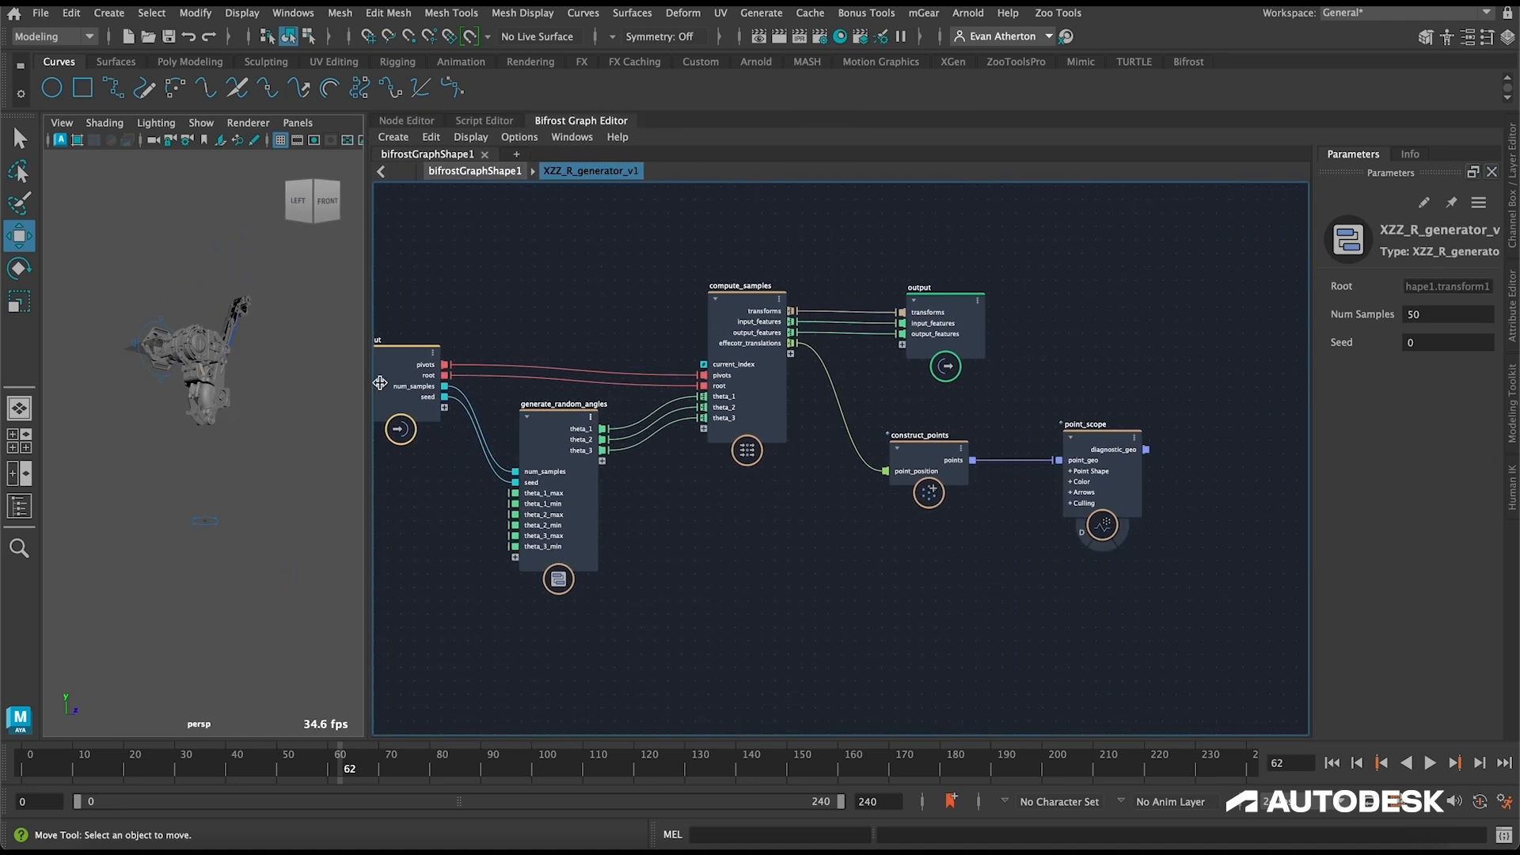
left_click(475, 171)
left_click(678, 324)
double_click(1425, 369)
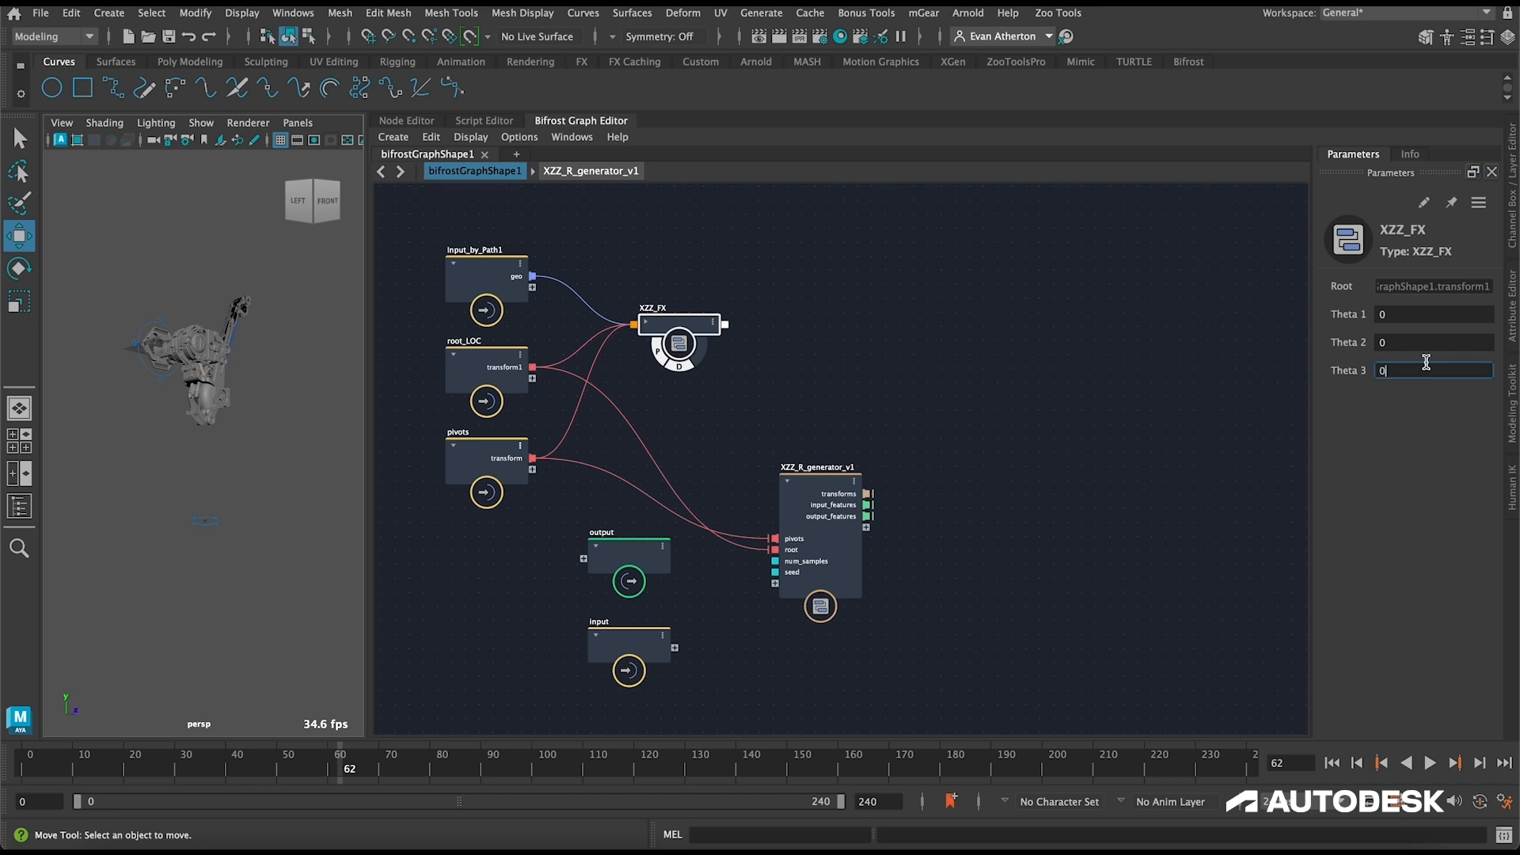
Step: Turn on the display of point_scope inside XZZ_R_generator_v1 and return to the bifrostGraphShape1 level
left_click(807, 491)
double_click(807, 491)
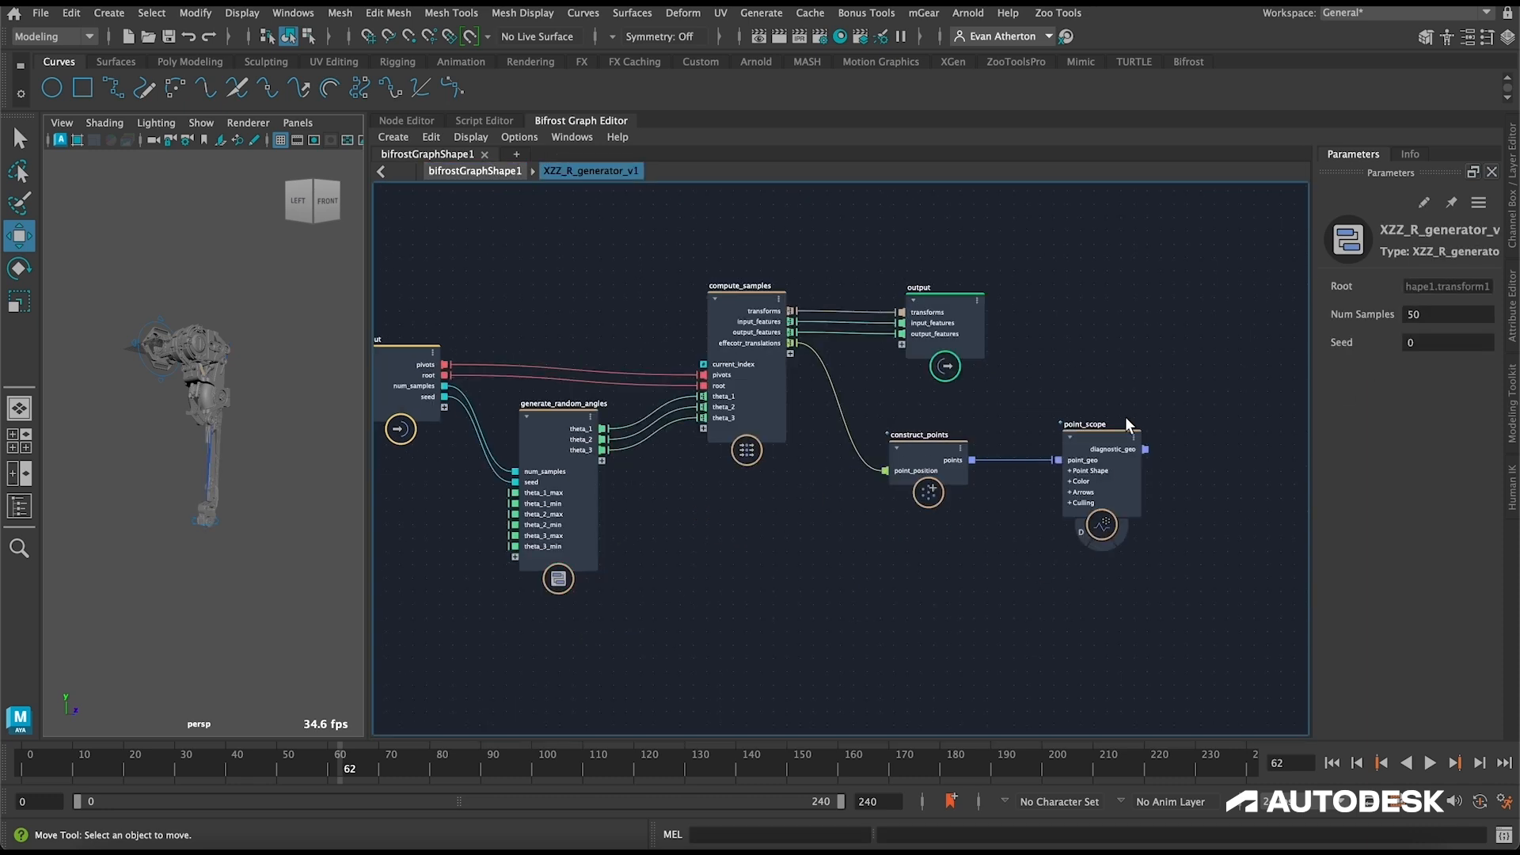
left_click(1082, 530)
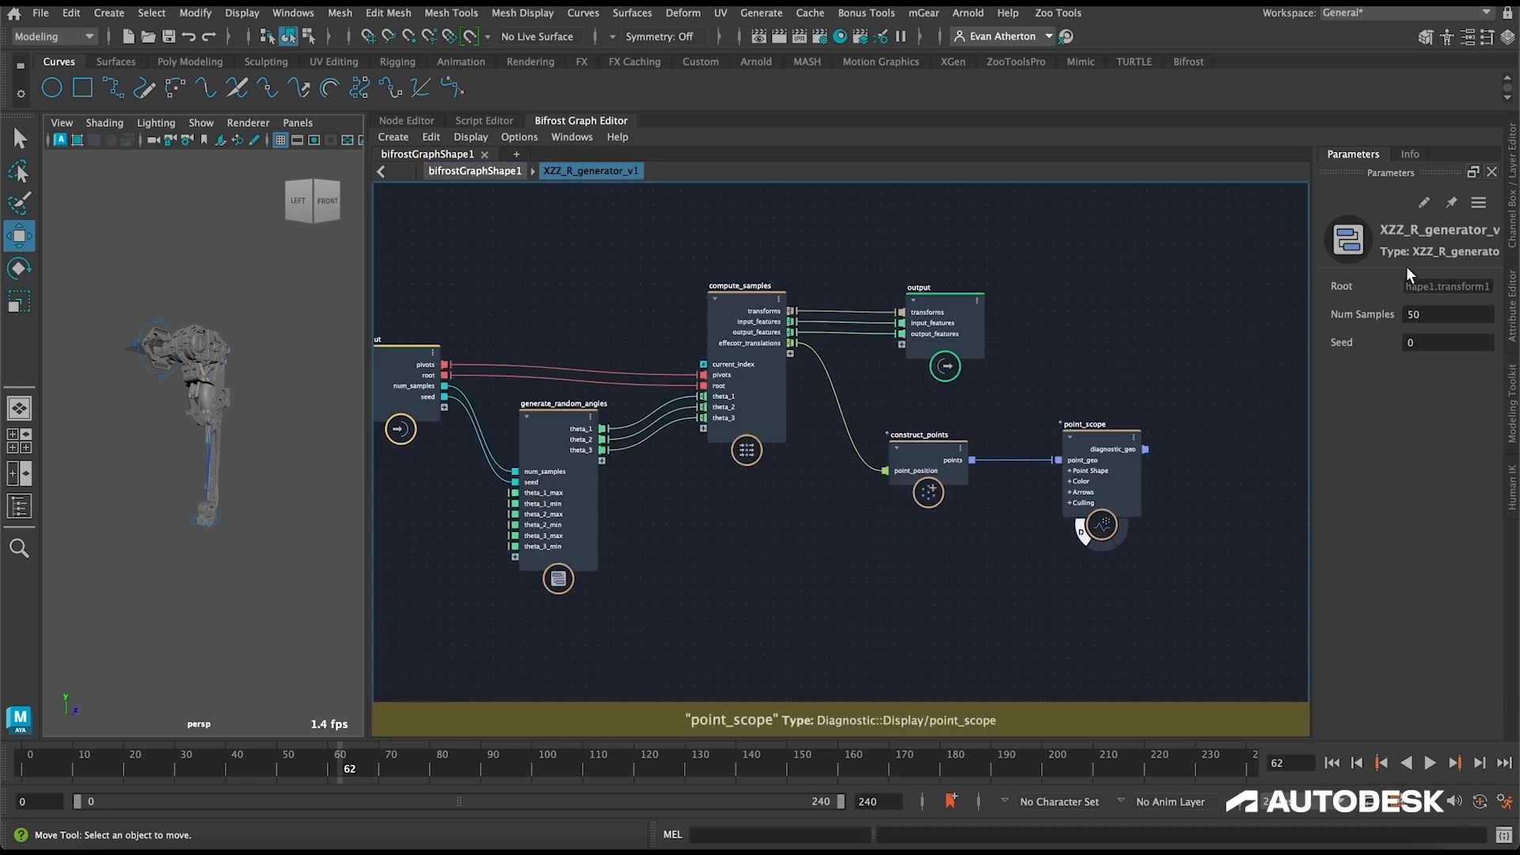
left_click(1092, 434)
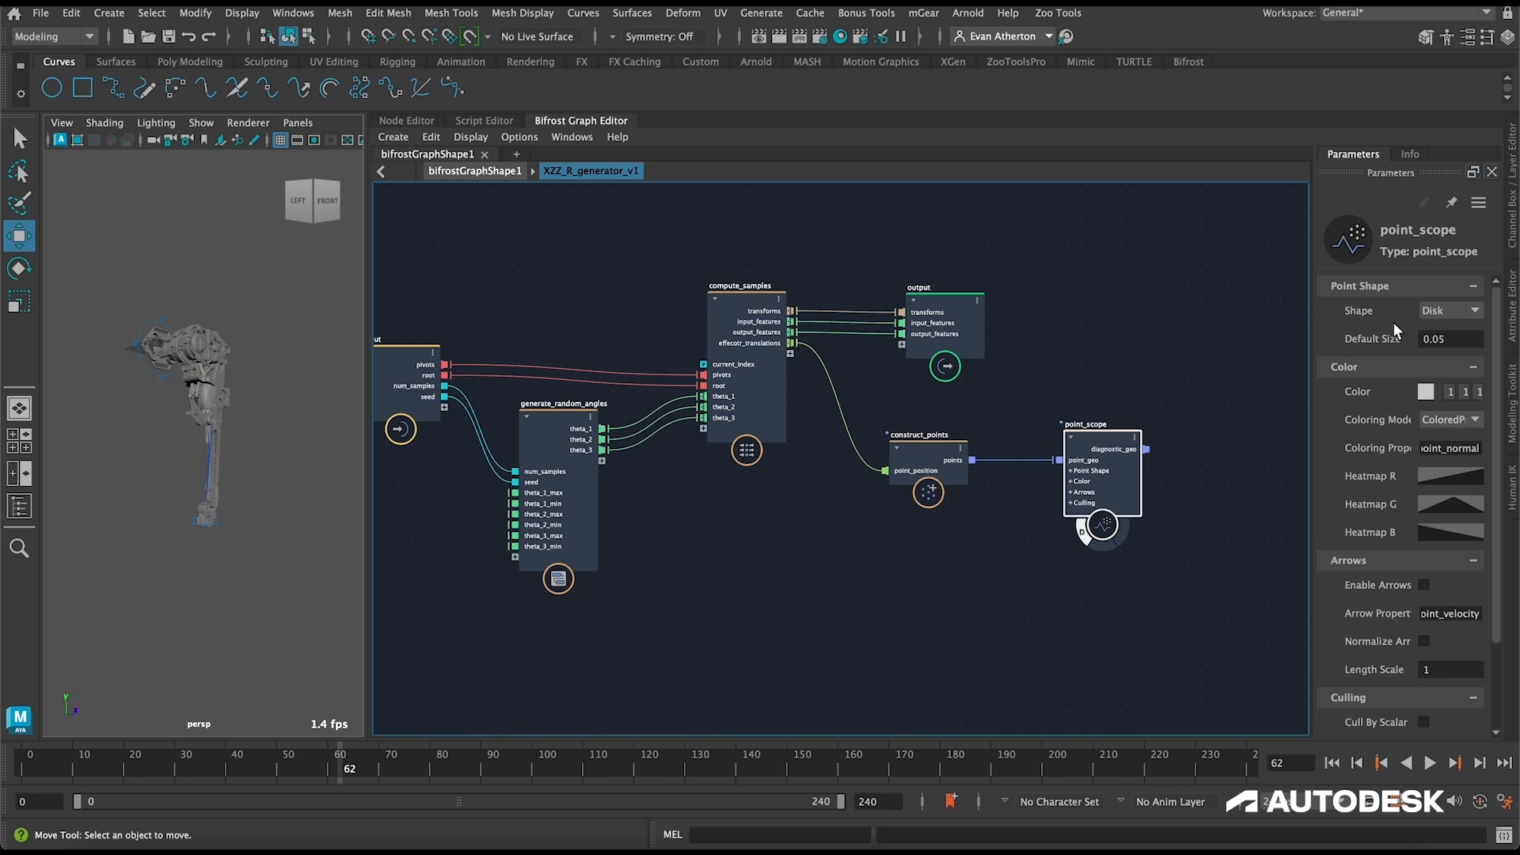
left_click(486, 173)
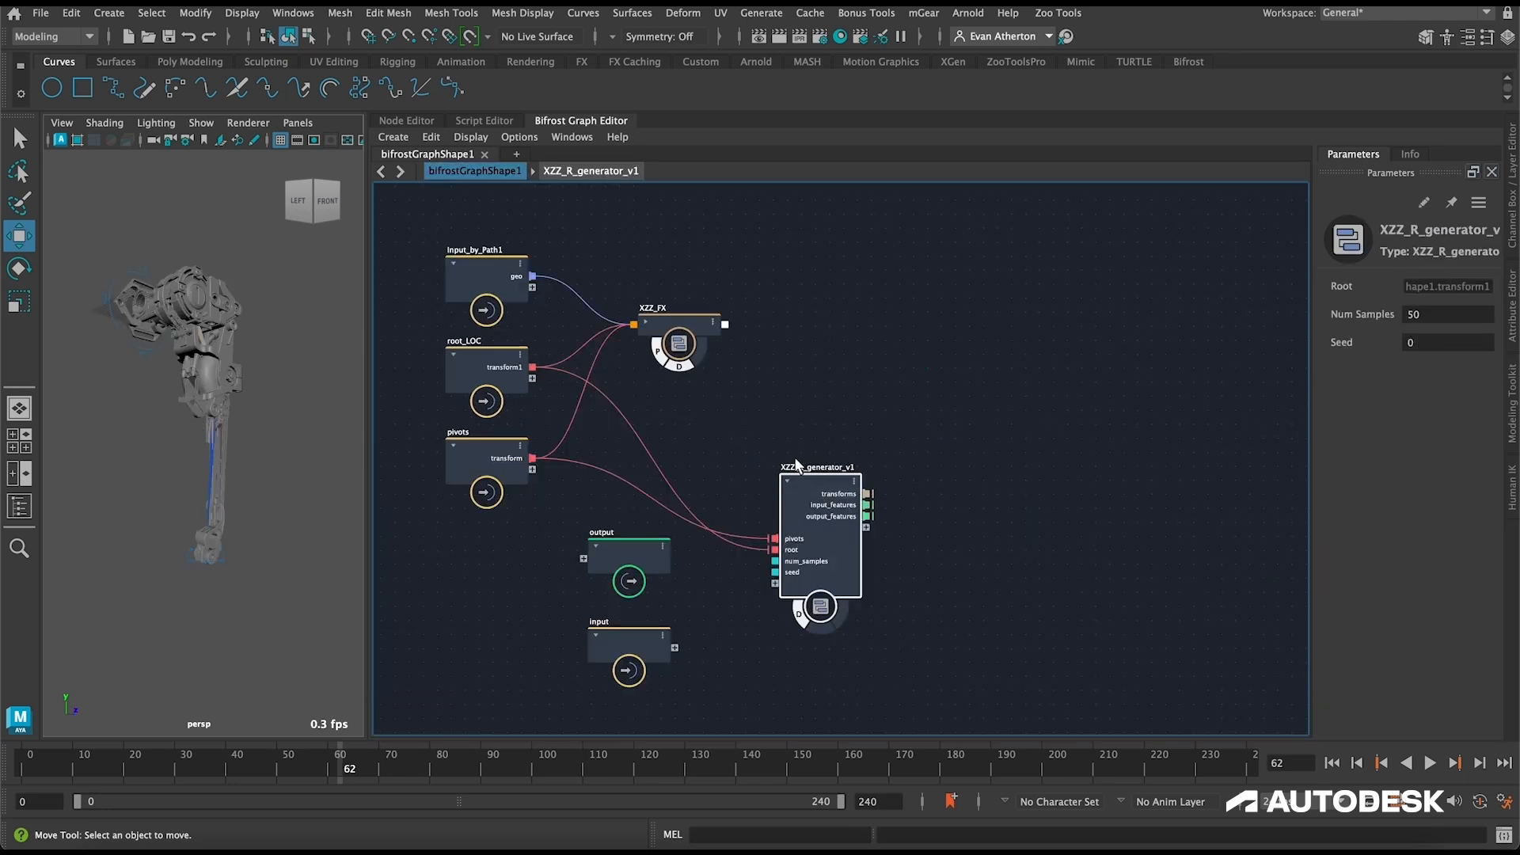
Step: Set the Default Size of point_scope inside XZZ_R_generator_v1 to 1 after trying 0.1
double_click(823, 477)
left_click(1065, 499)
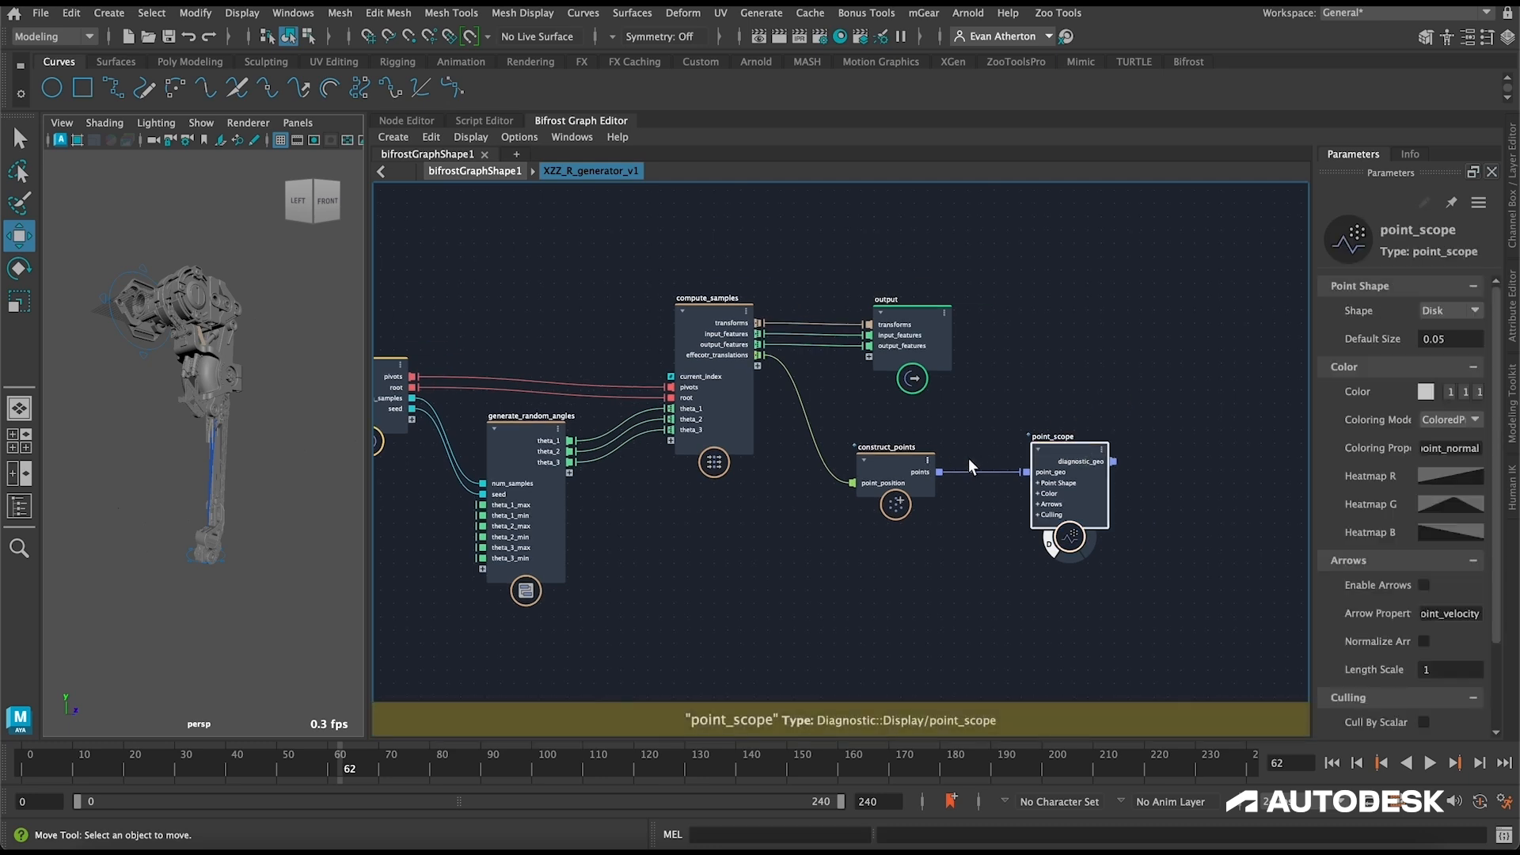
double_click(1449, 339)
type(".1")
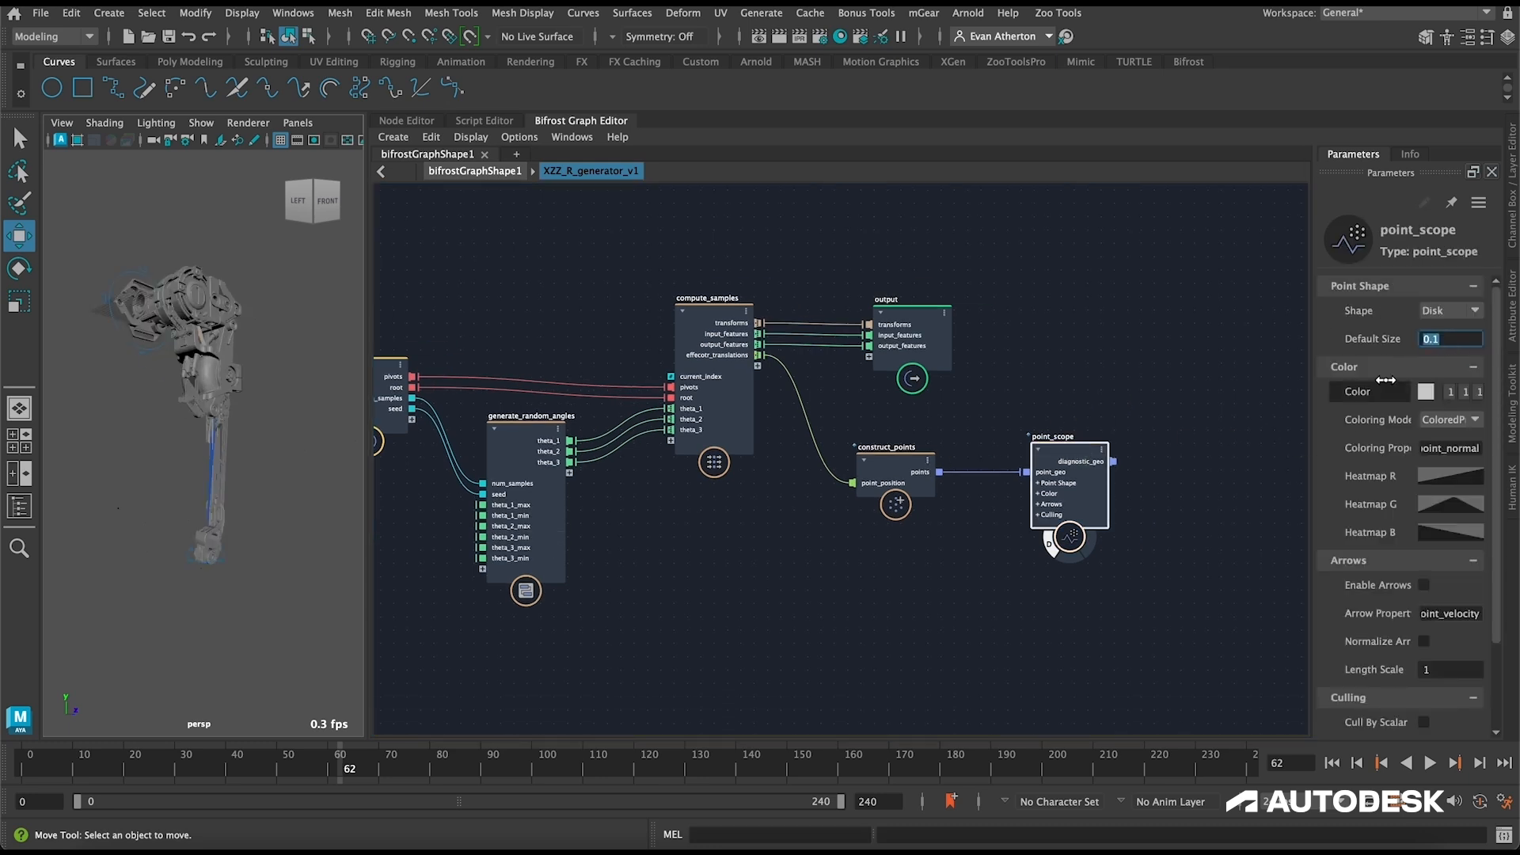
key("BackSpace")
key("BackSpace")
type("1")
key("Return")
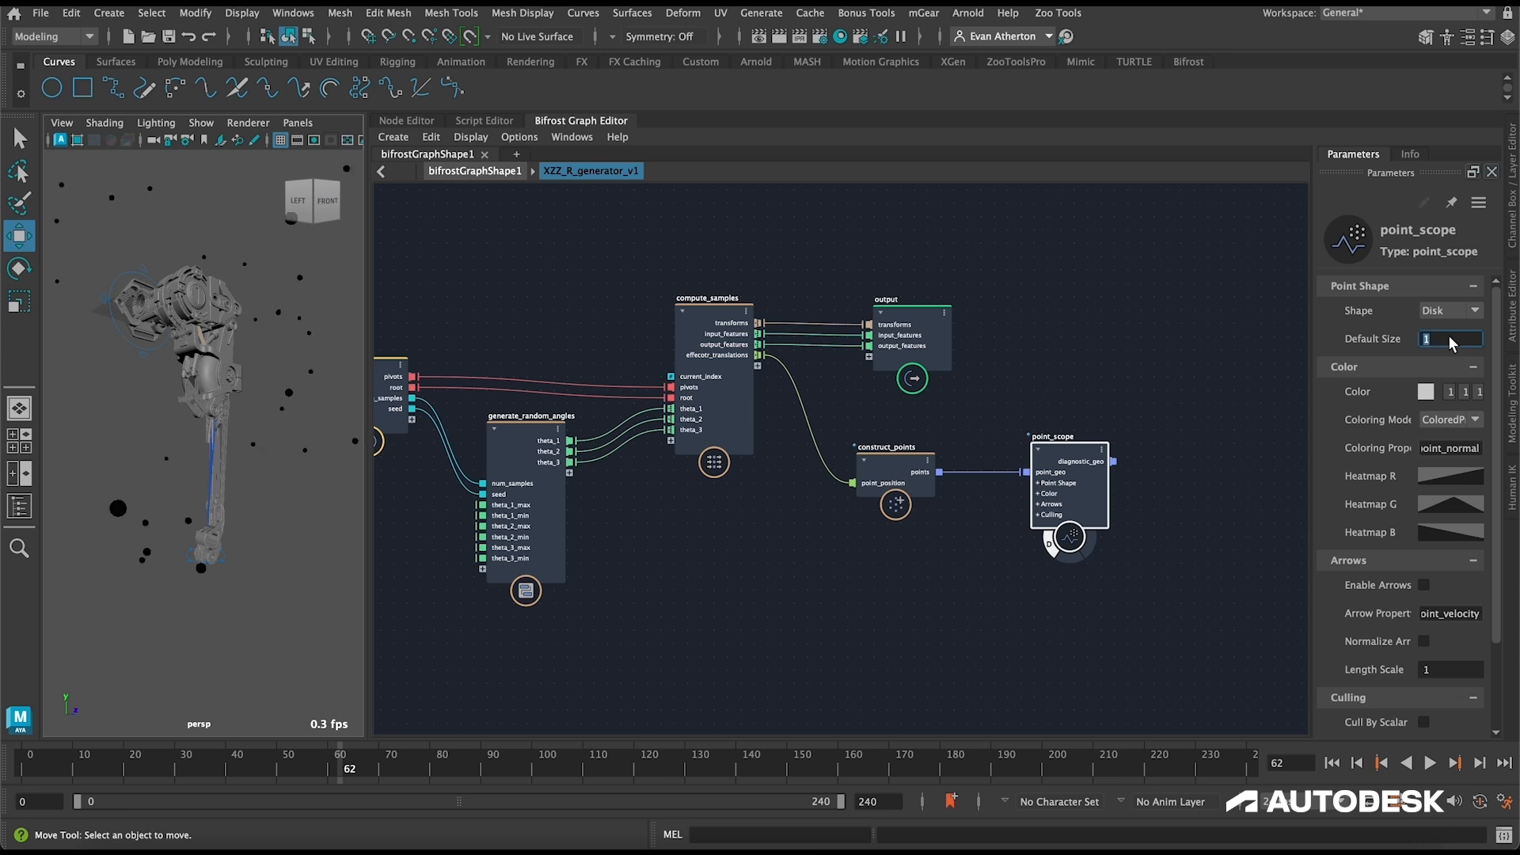
scroll(266, 543, "down", 5)
left_click_drag(273, 545, 198, 554, "alt")
Step: Check the theta limits on generate_random_angles, then set Num Samples on XZZ_R_generator_v1 to 10000
left_click(520, 444)
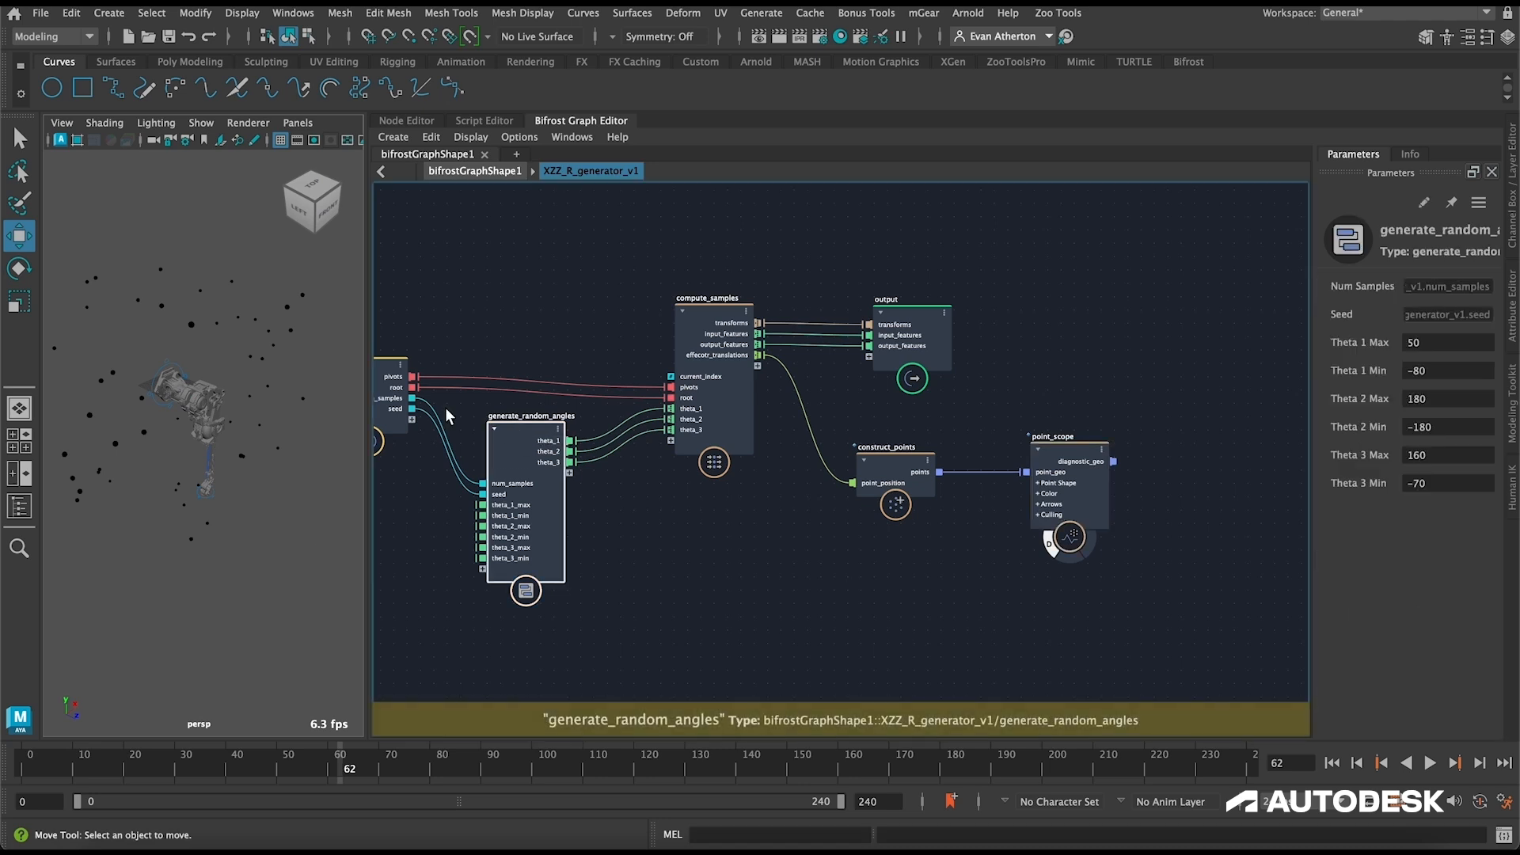
left_click(494, 171)
left_click_drag(1438, 315, 1513, 322)
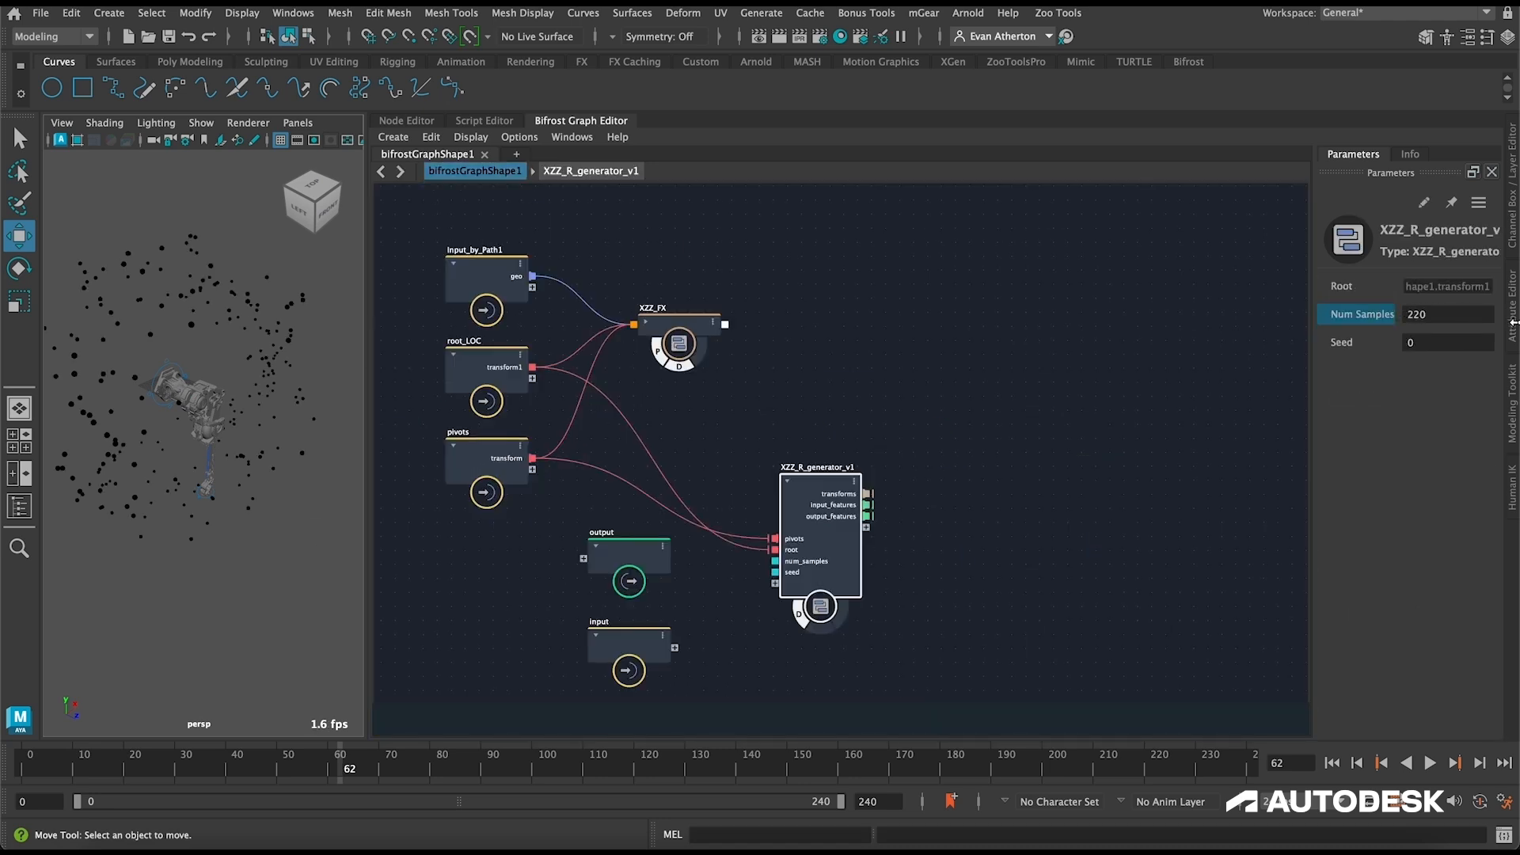
left_click(1456, 311)
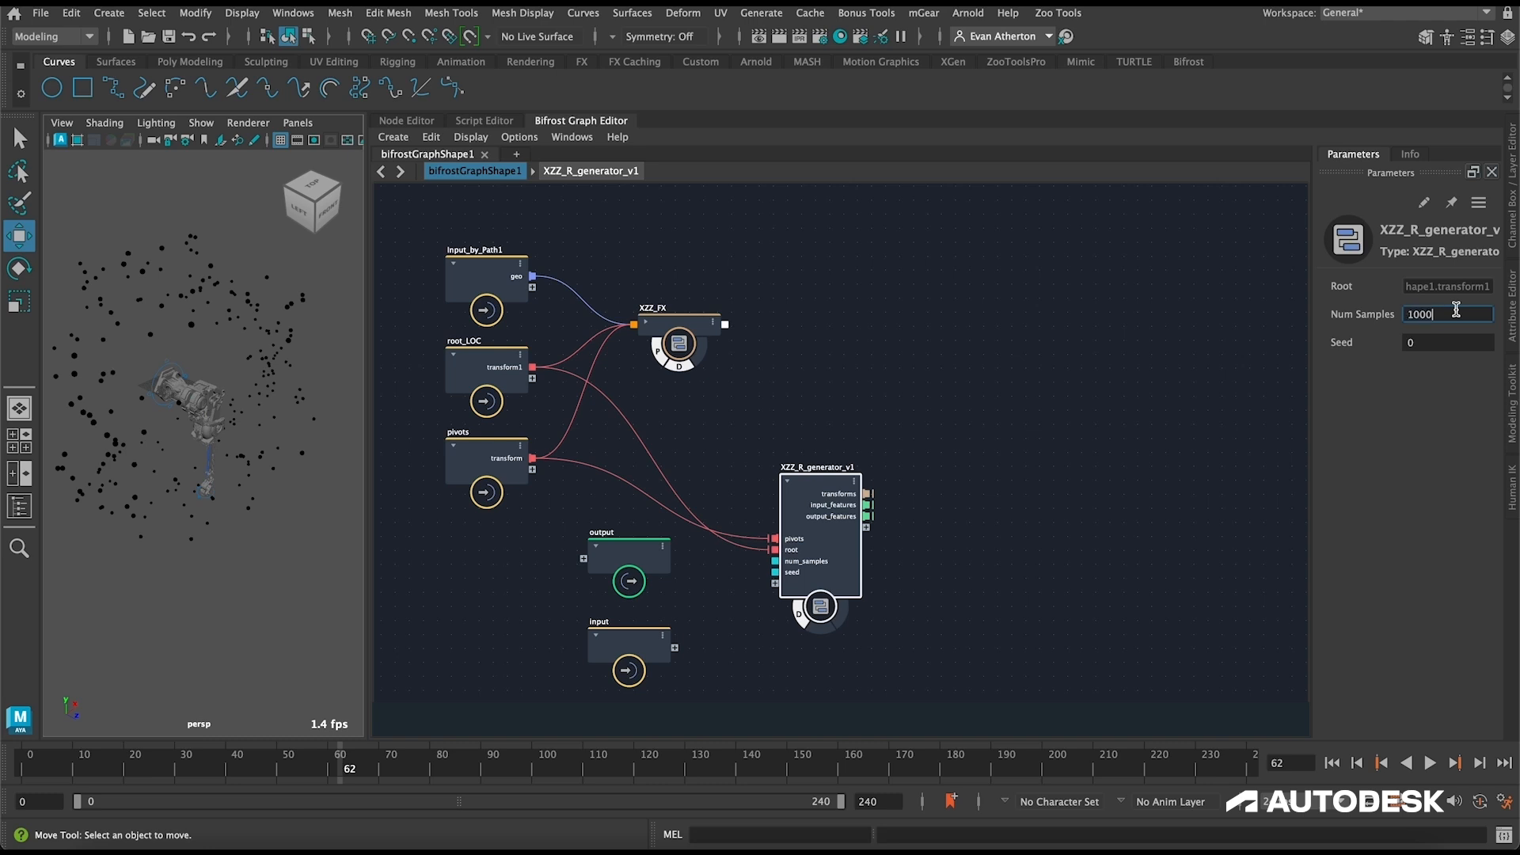
type("10000")
key("Return")
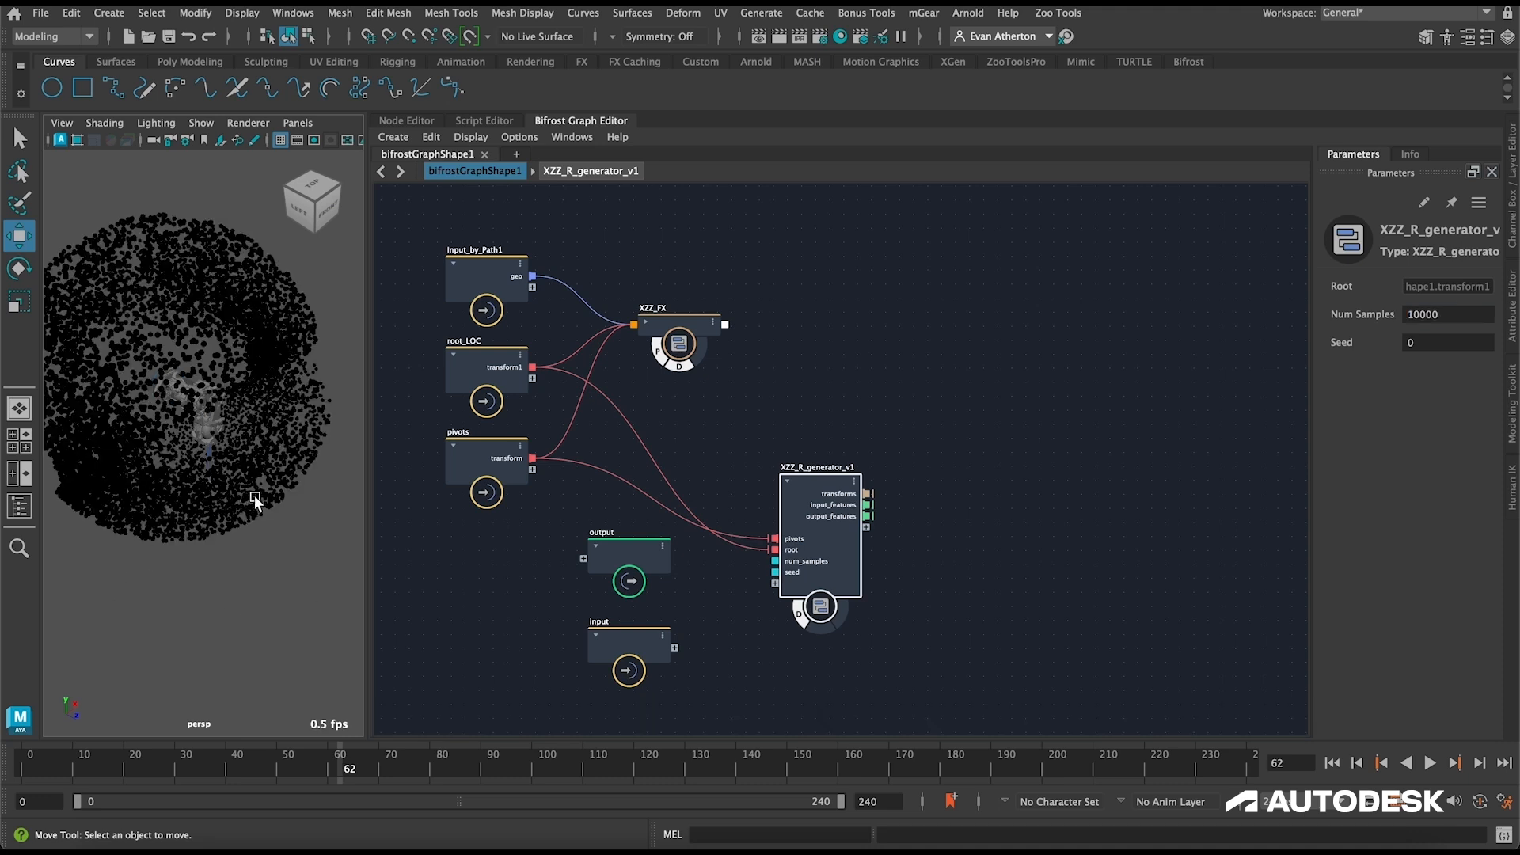
left_click_drag(251, 592, 229, 485, "alt")
Step: Revisit the XZZ_R_generator_v1 compound, return to bifrostGraphShape1, then expand the XZZ_FX node's ports and move it higher in the graph
middle_click_drag(549, 242, 749, 249, "alt")
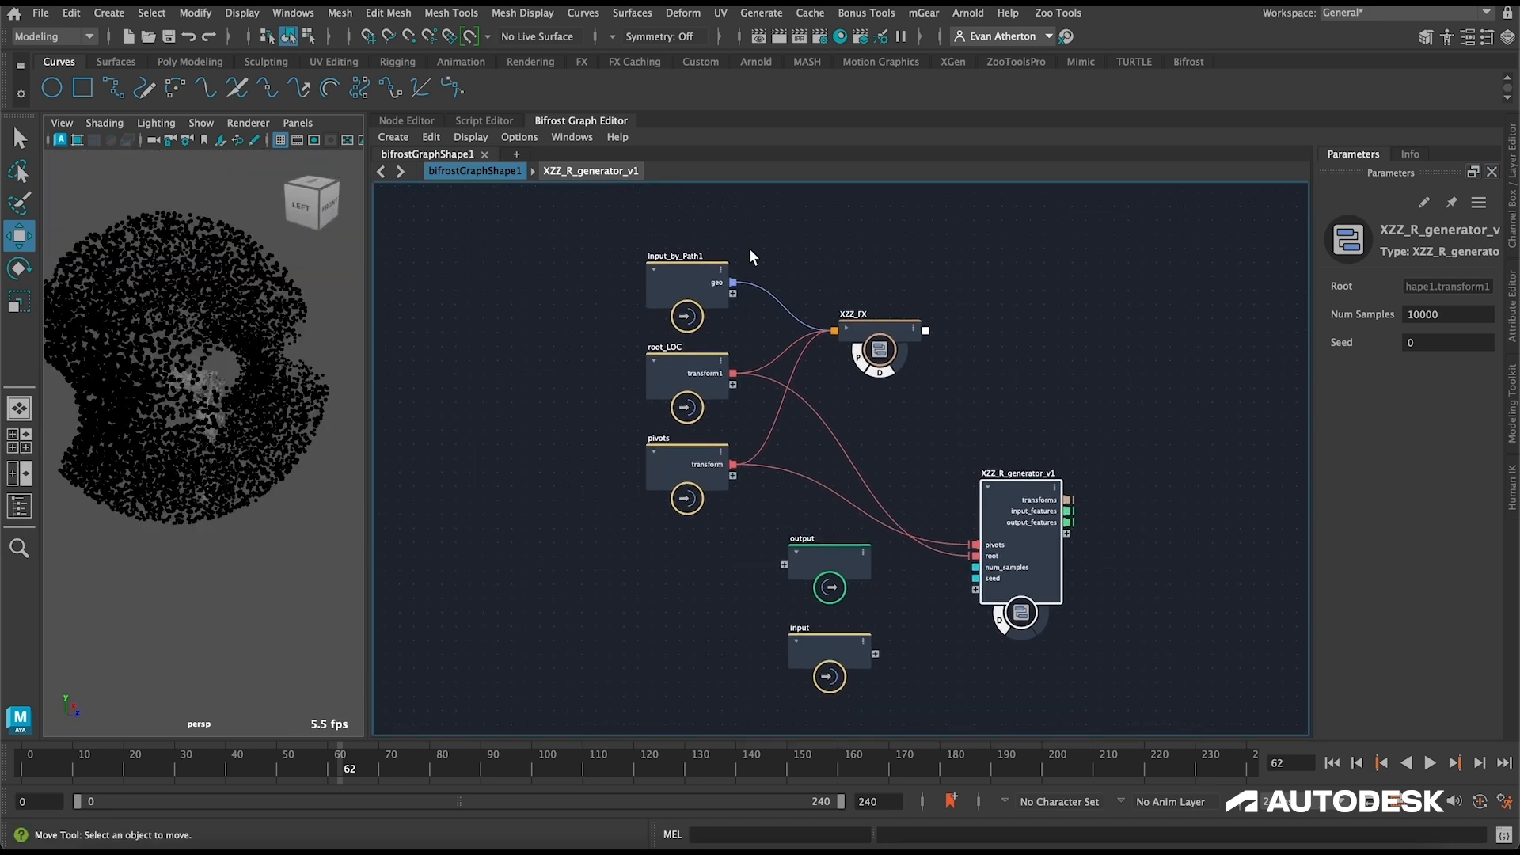
left_click(581, 173)
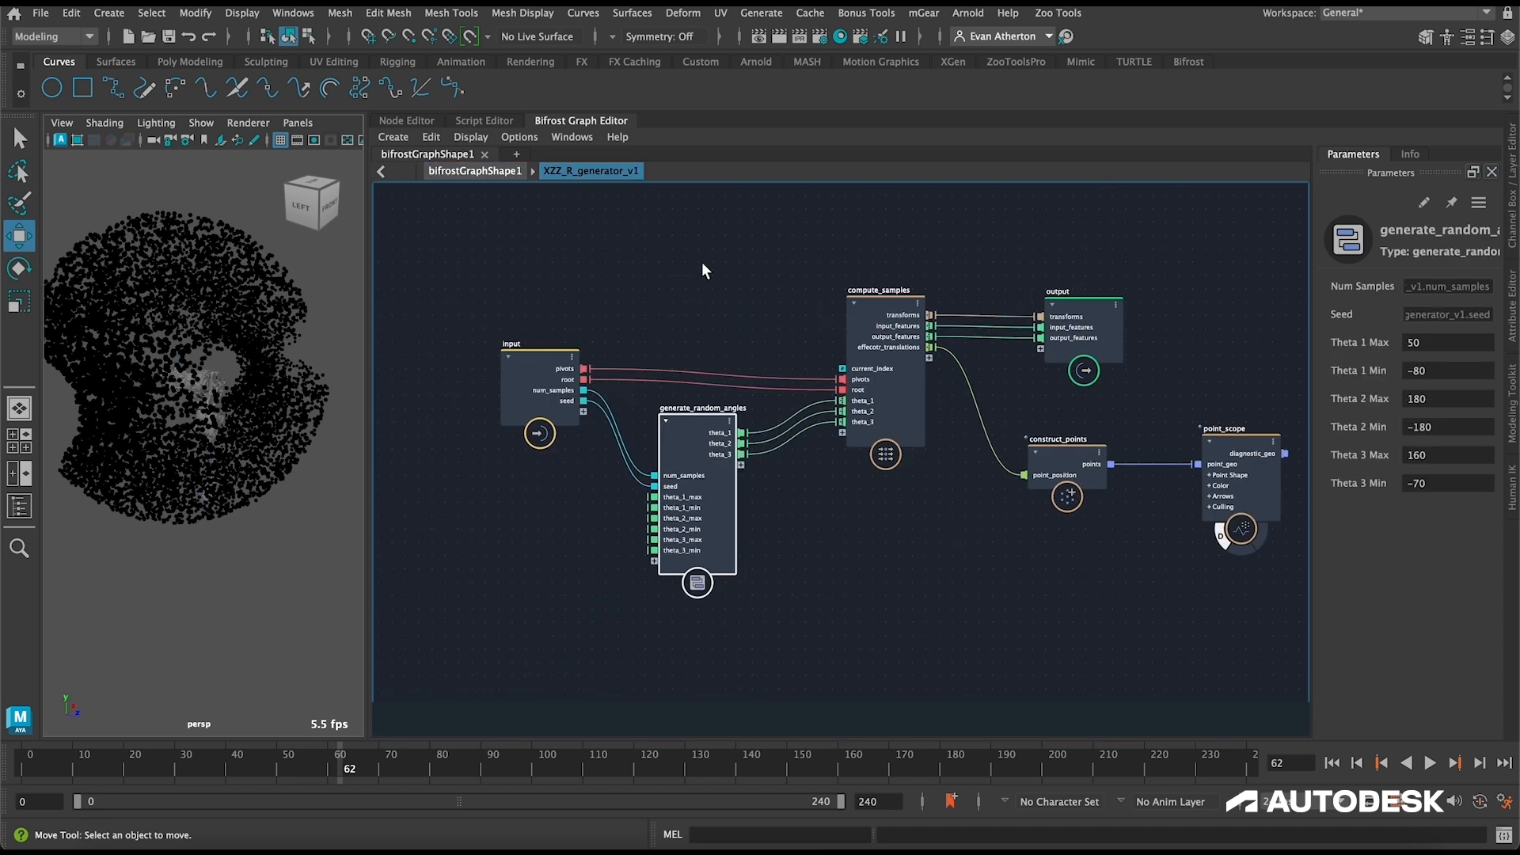
left_click(480, 173)
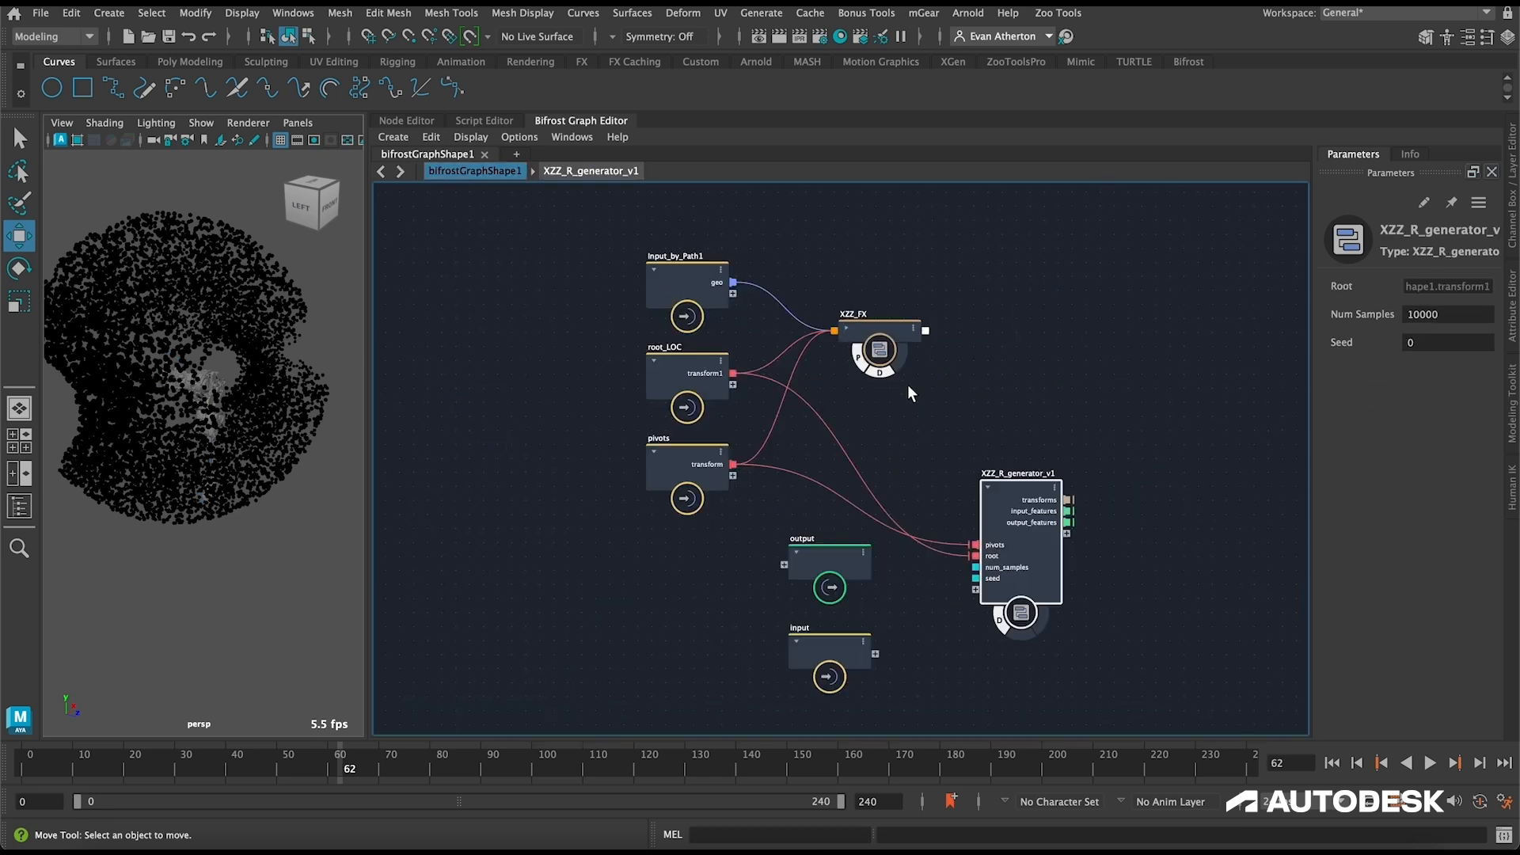
left_click(843, 327)
left_click_drag(884, 323, 910, 277)
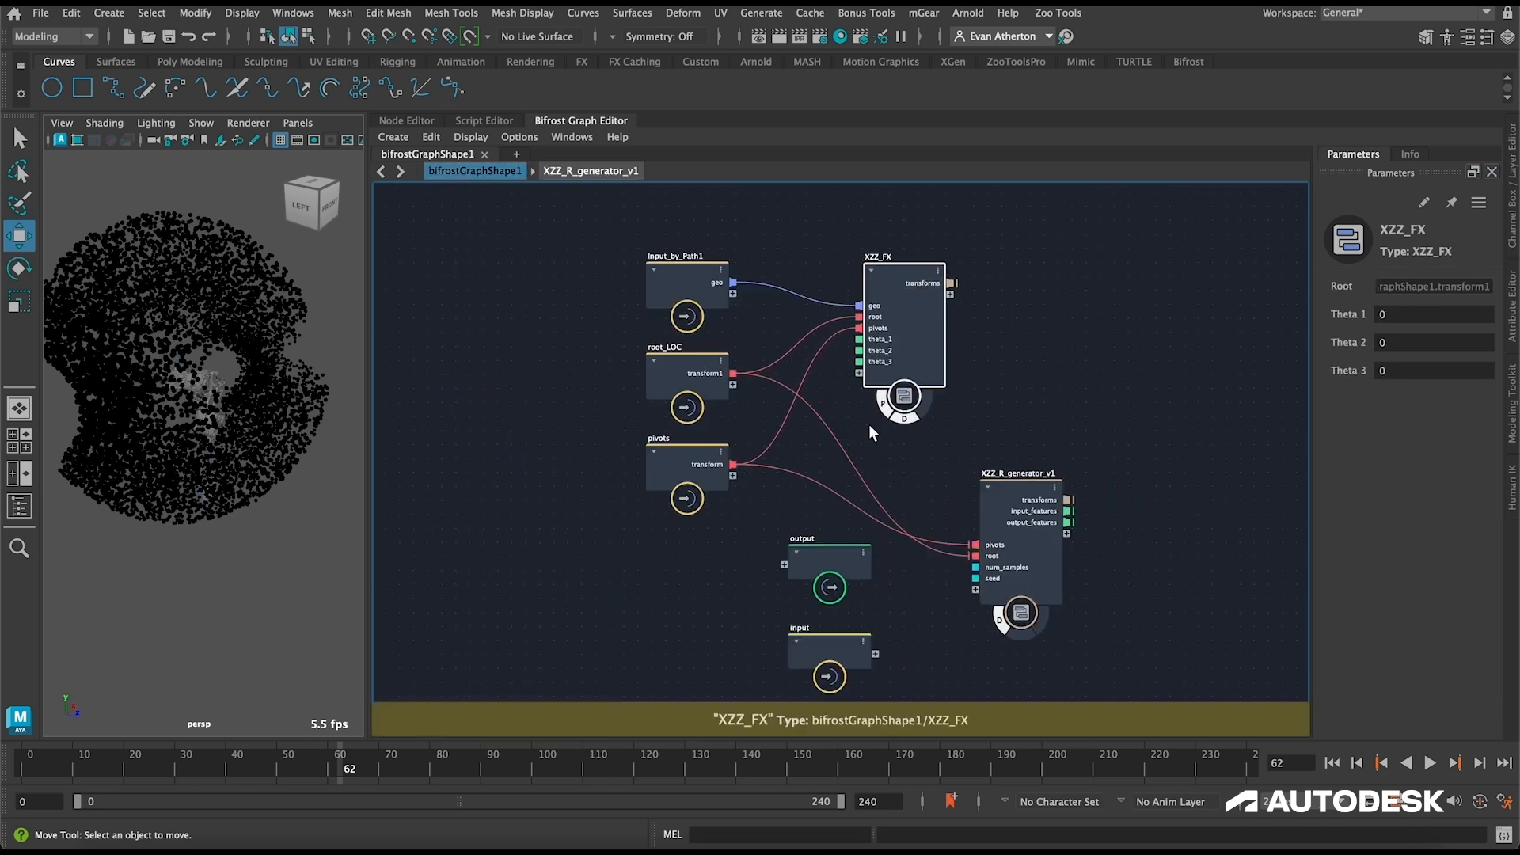
Step: Switch off the proxy terminal on XZZ_FX and show the Outliner
left_click(880, 407)
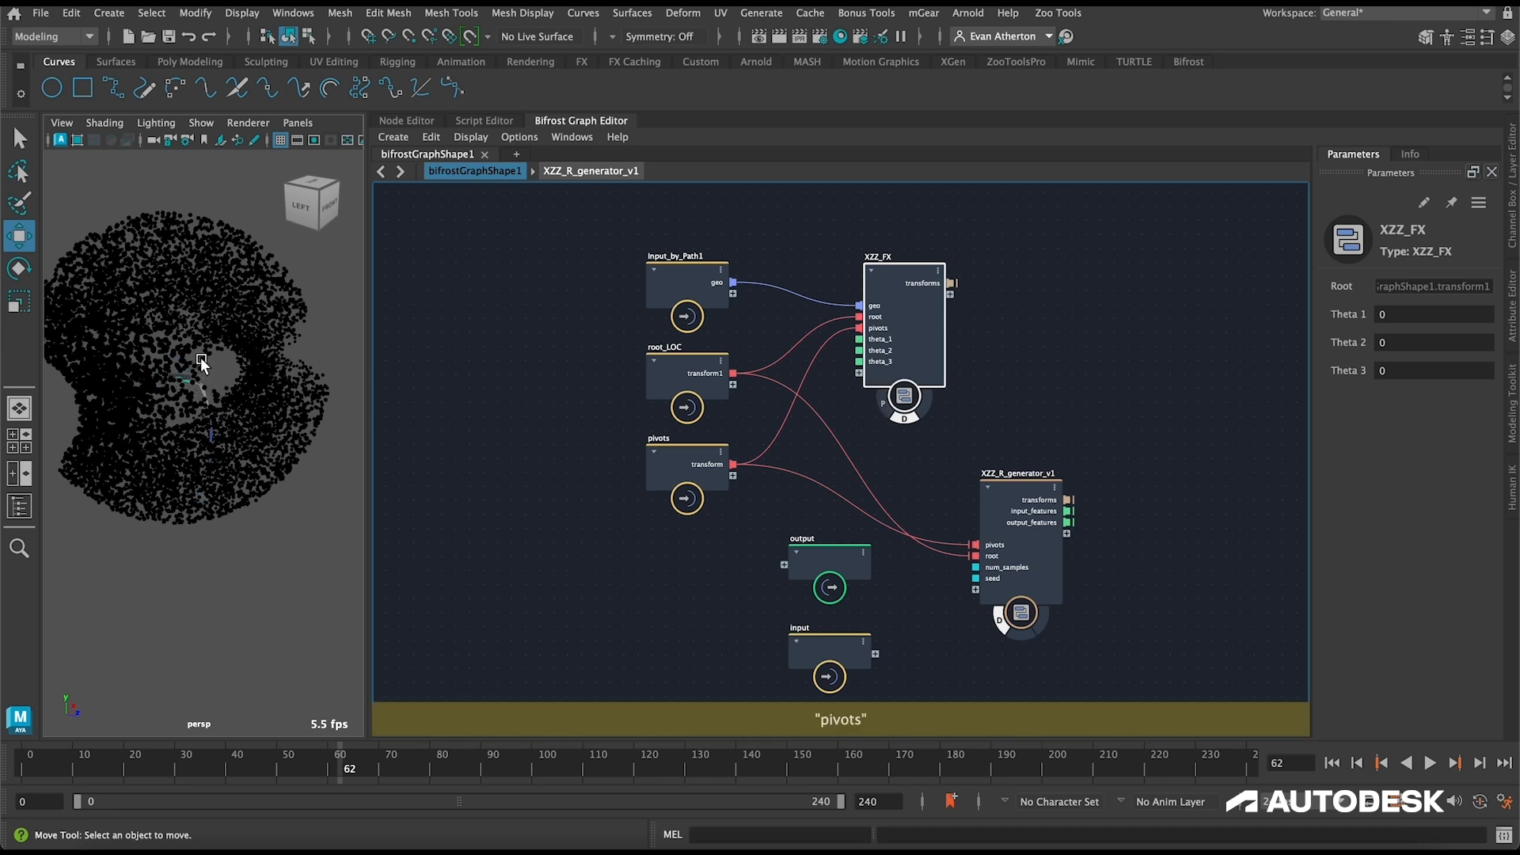
middle_click_drag(205, 367, 259, 384, "alt")
left_click(19, 505)
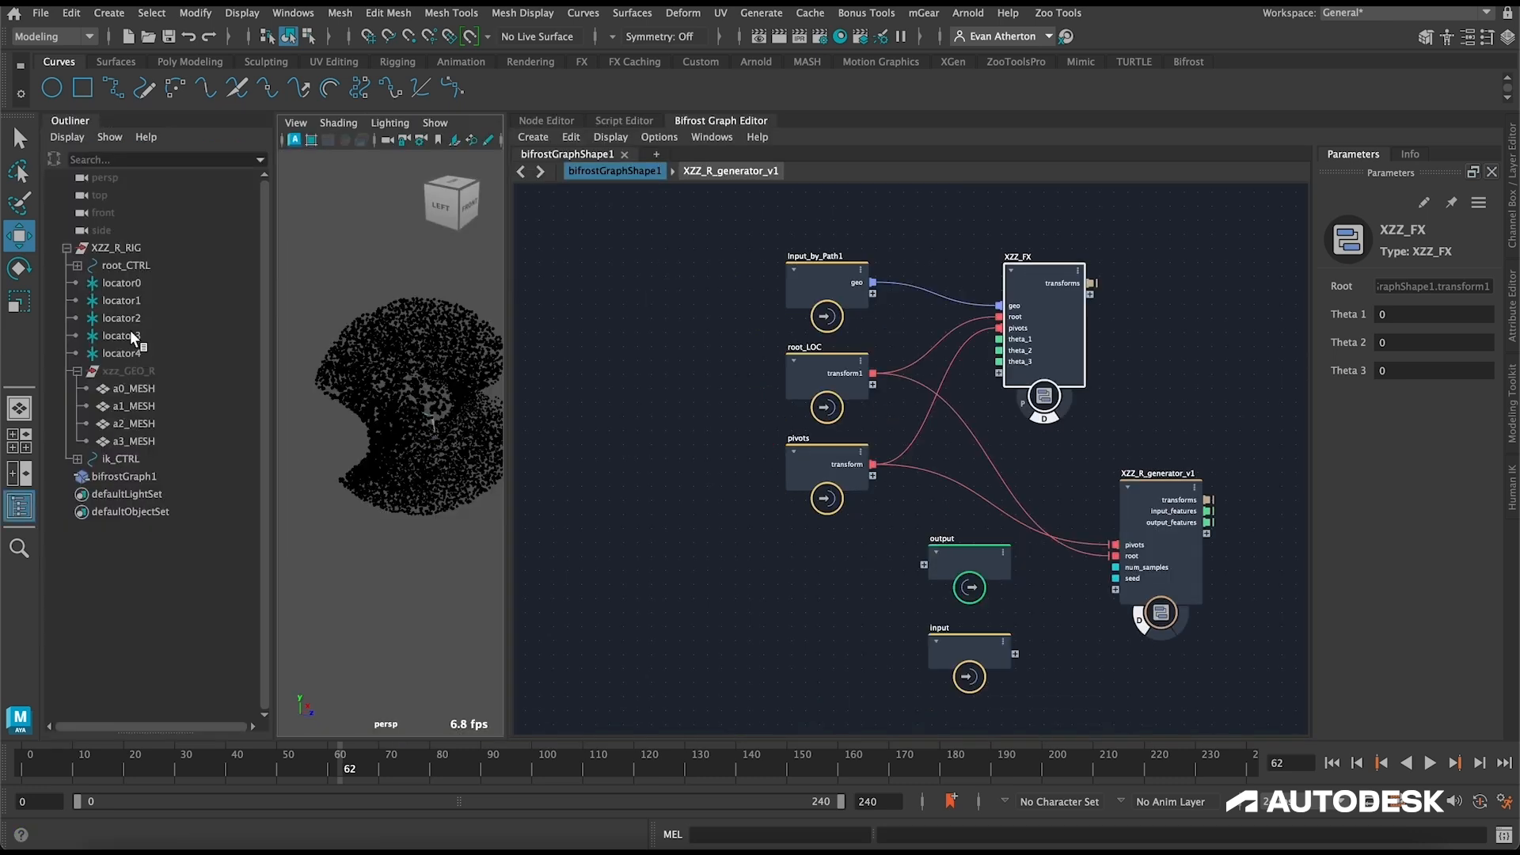
Step: Try moving locator1 about 12.6 cm along Z and shifting locator2 in the enlarged viewport, undoing both moves
left_click(719, 121)
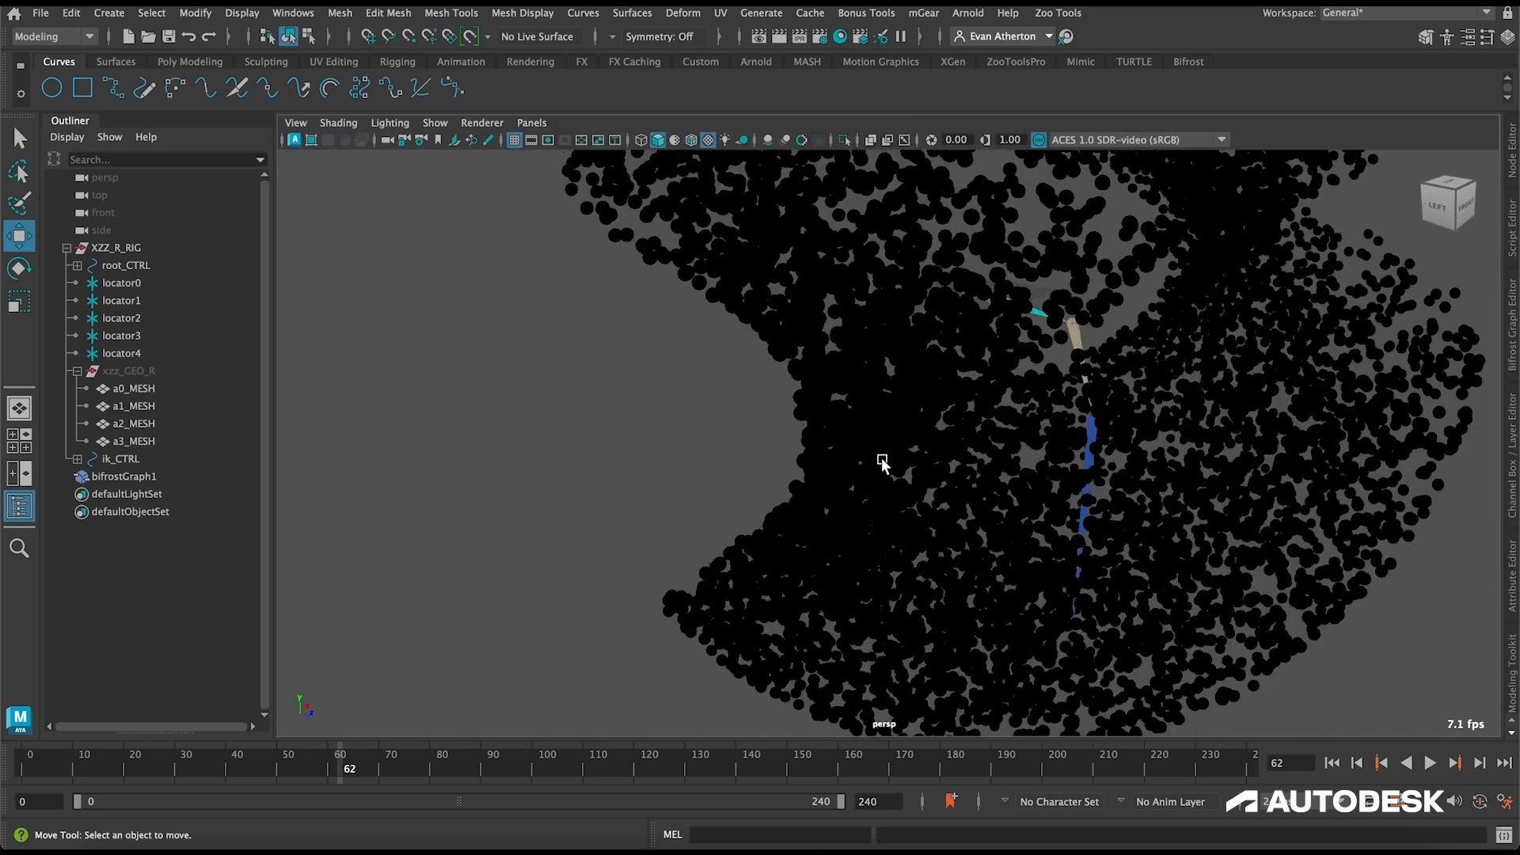
scroll(948, 433, "down", 3)
middle_click_drag(948, 433, 616, 606, "alt")
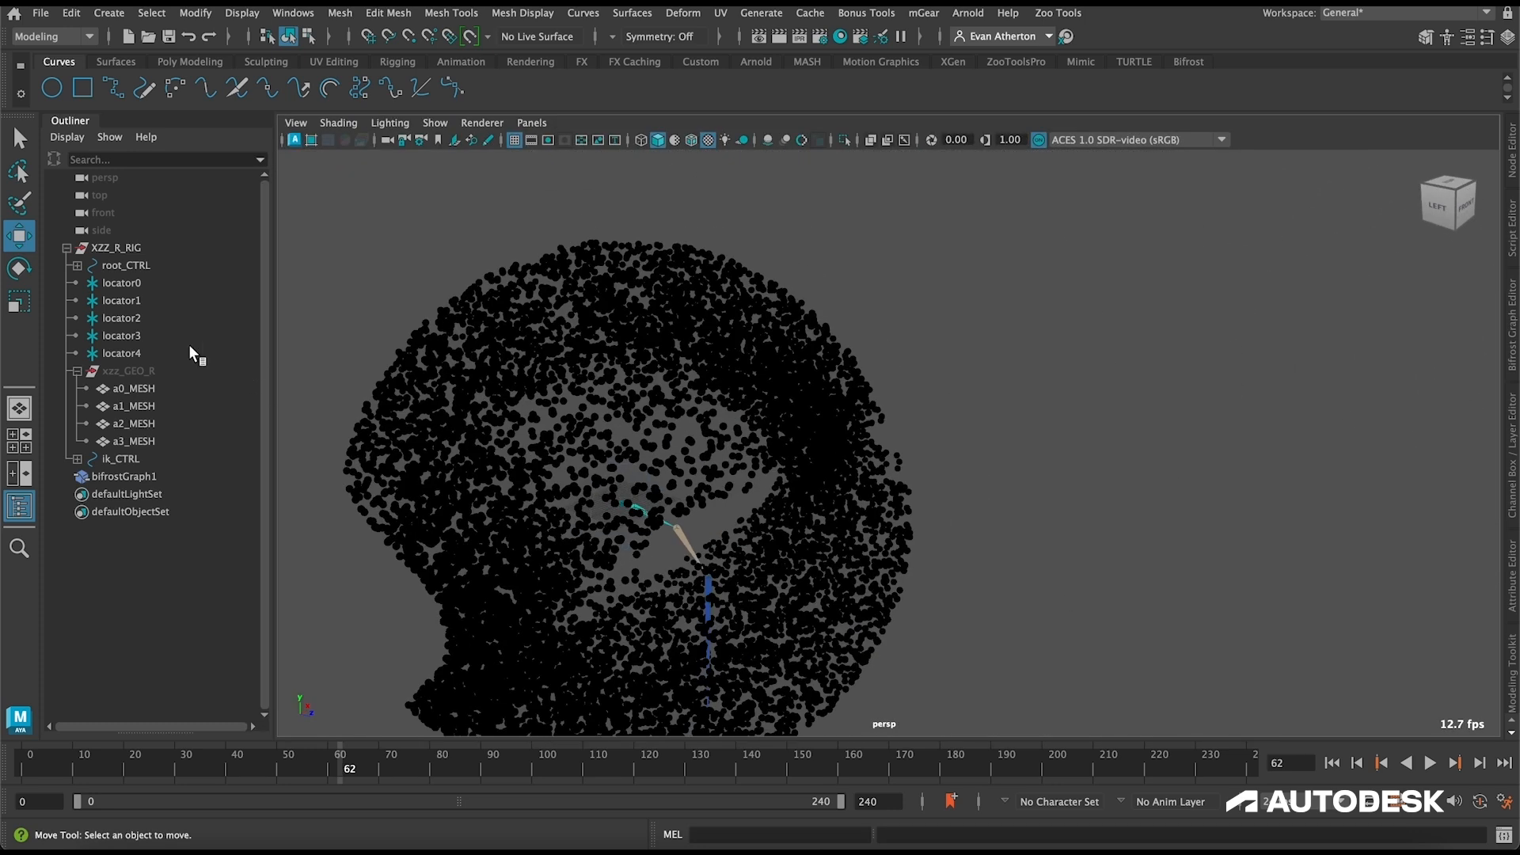
left_click(120, 284)
key("Down")
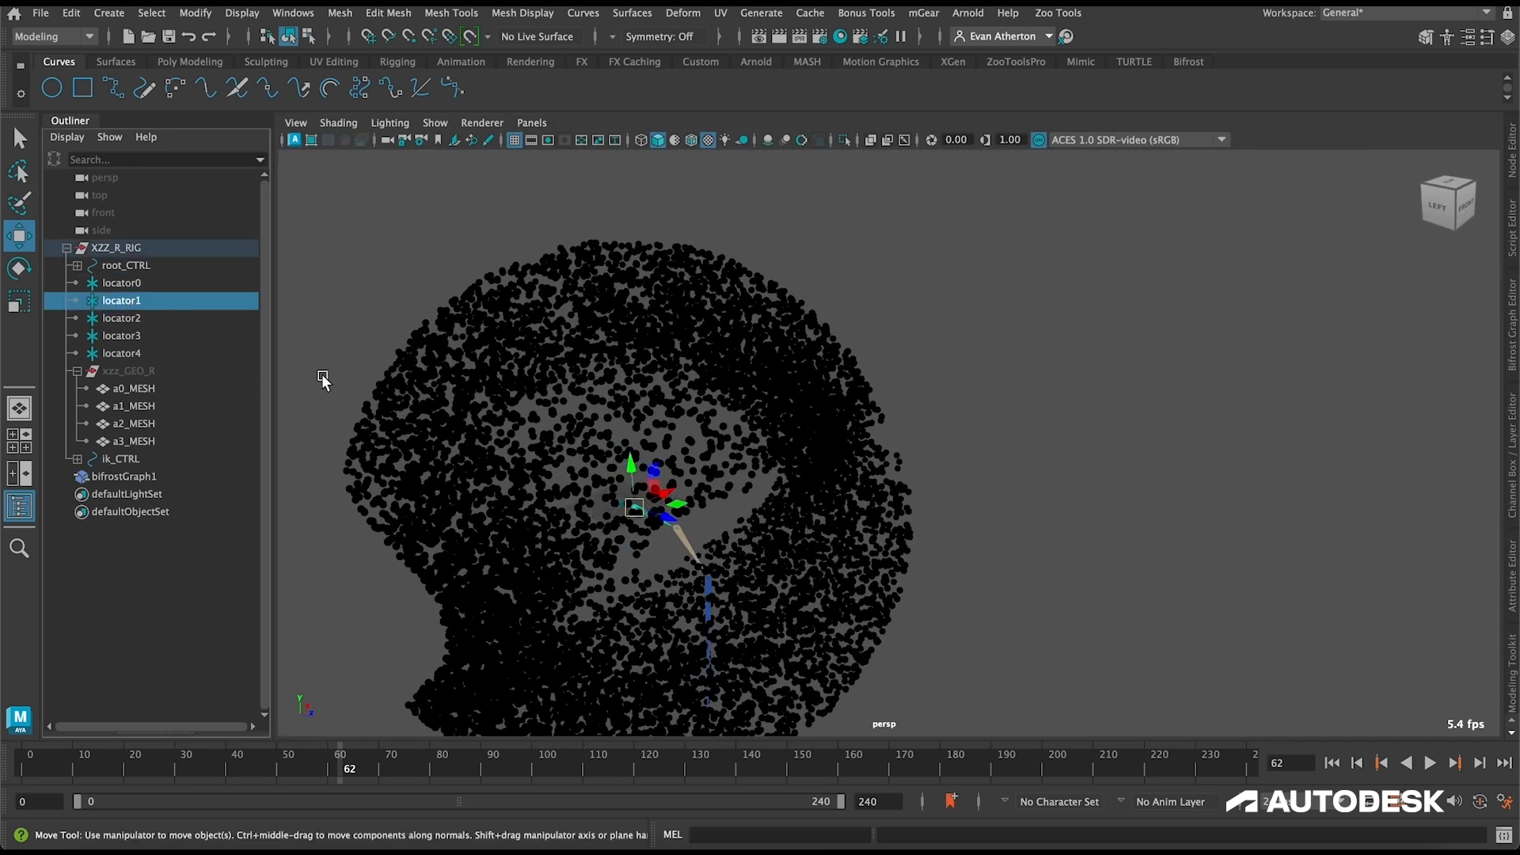
left_click_drag(674, 516, 704, 543, "alt")
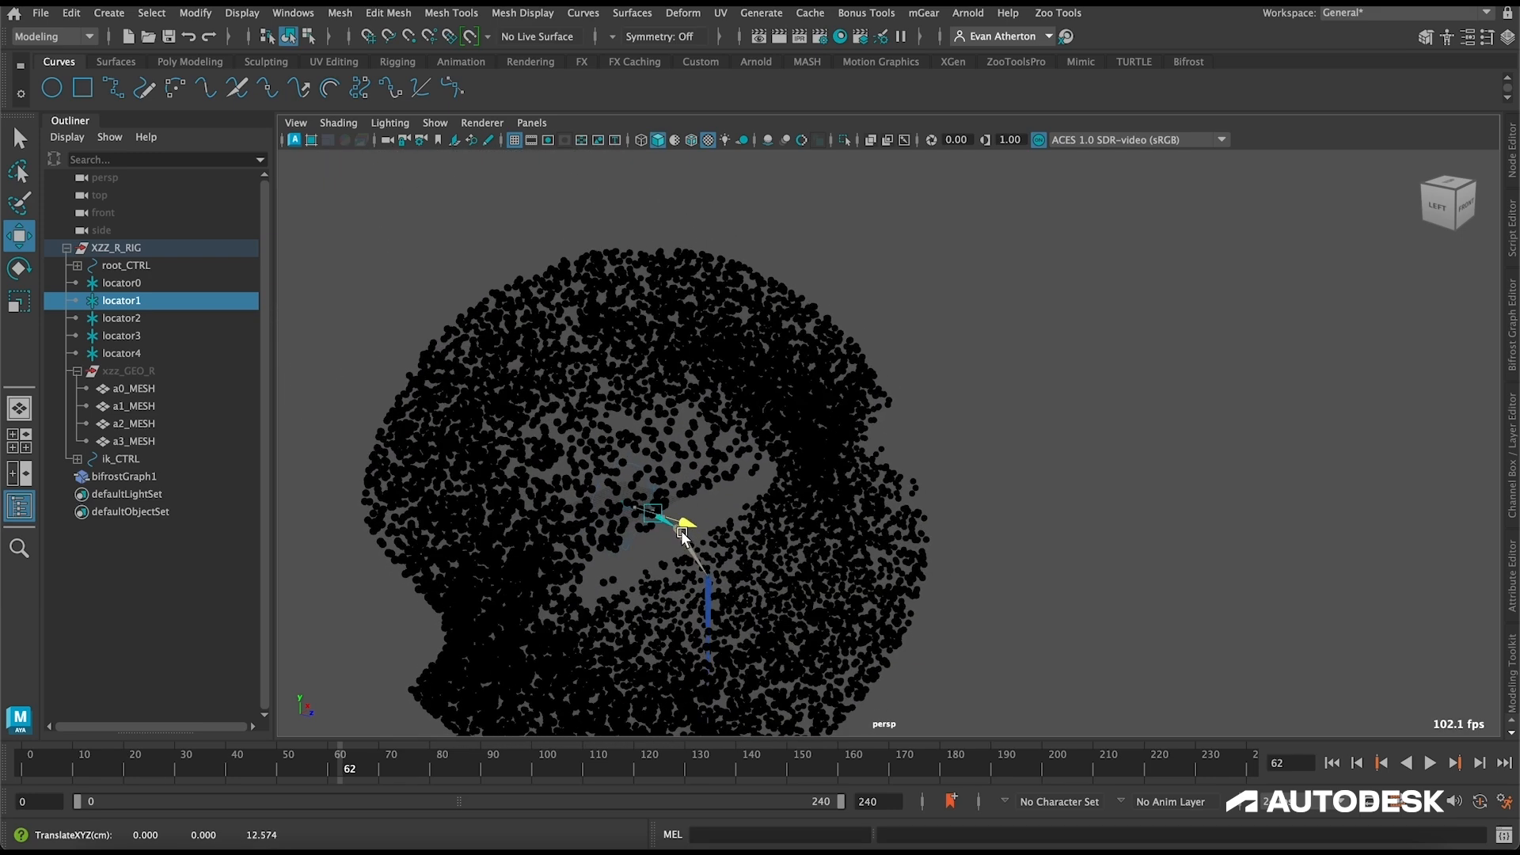
key("Down")
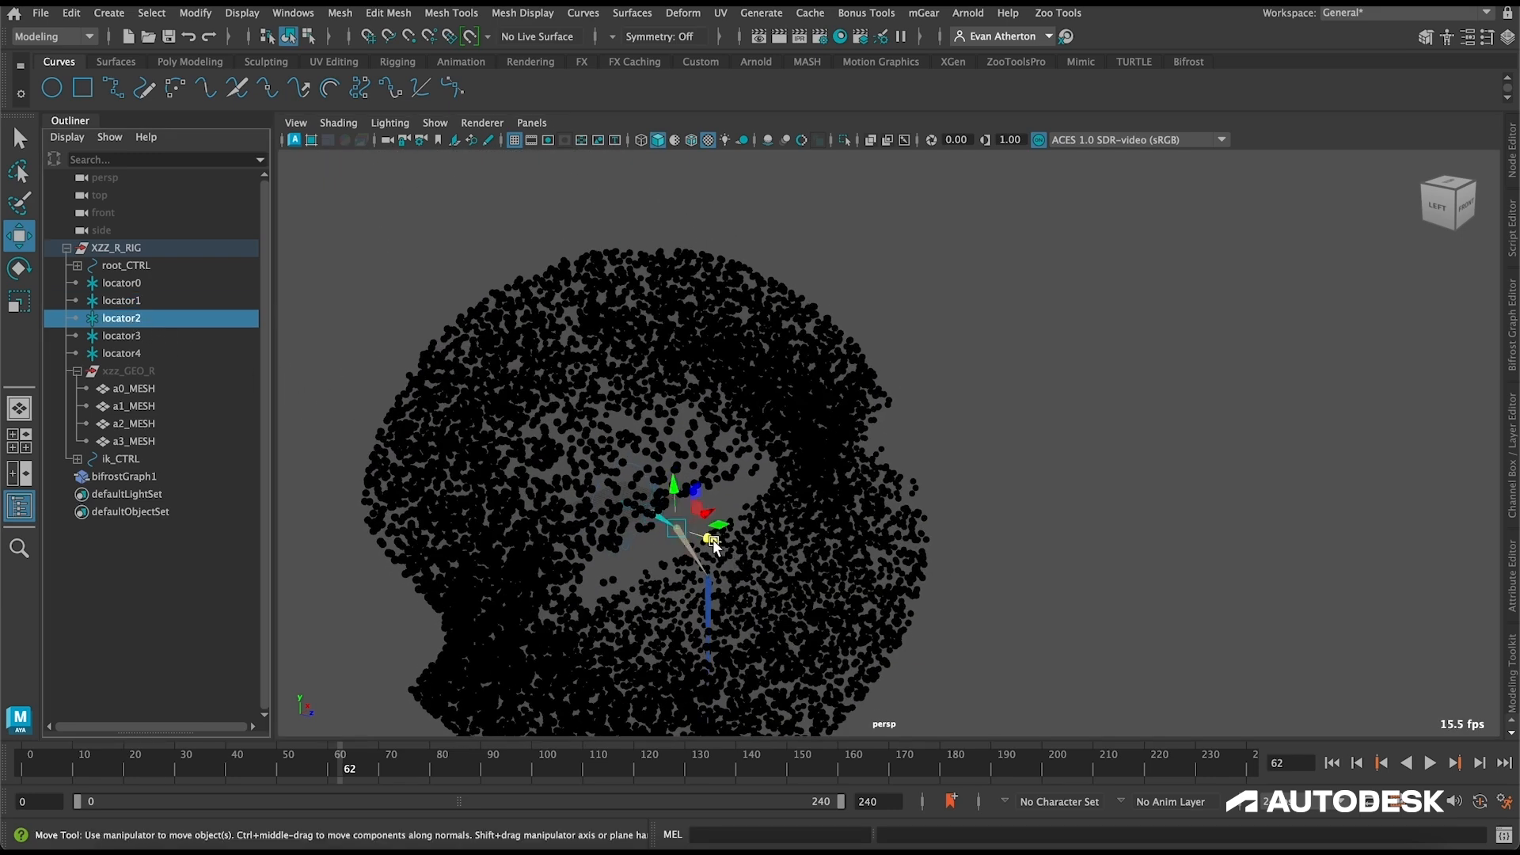
mouse_move(733, 553)
left_mouse_down()
mouse_move(716, 515)
mouse_move(709, 535)
left_mouse_up()
key("ctrl+z")
key("ctrl+z")
key("ctrl+z")
key("ctrl+z")
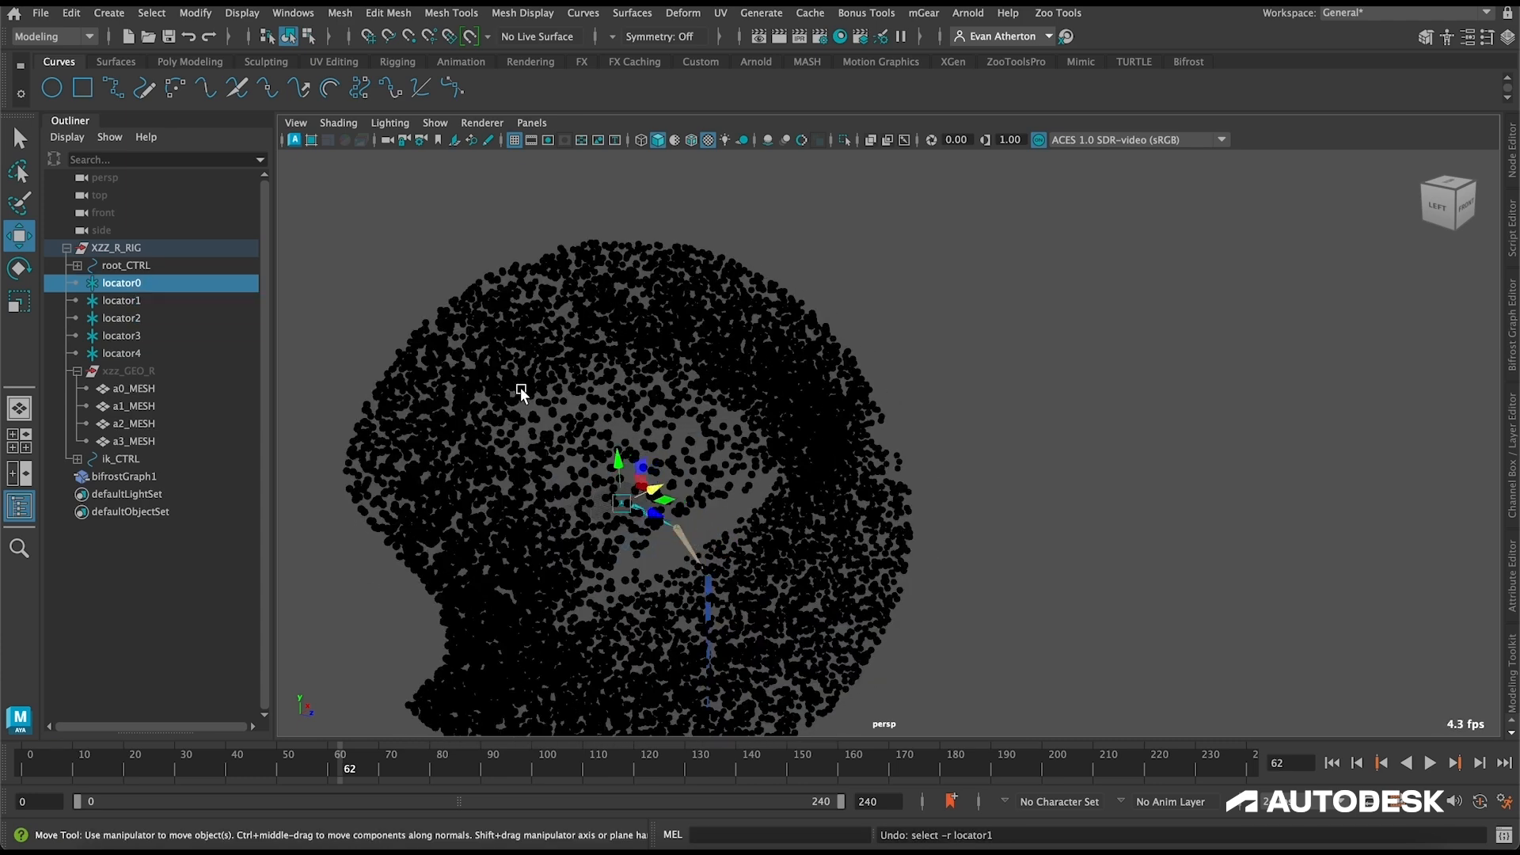
Step: Reopen the Bifrost Graph Editor and hide the Outliner
left_click_drag(941, 460, 349, 444, "alt")
left_click(1513, 321)
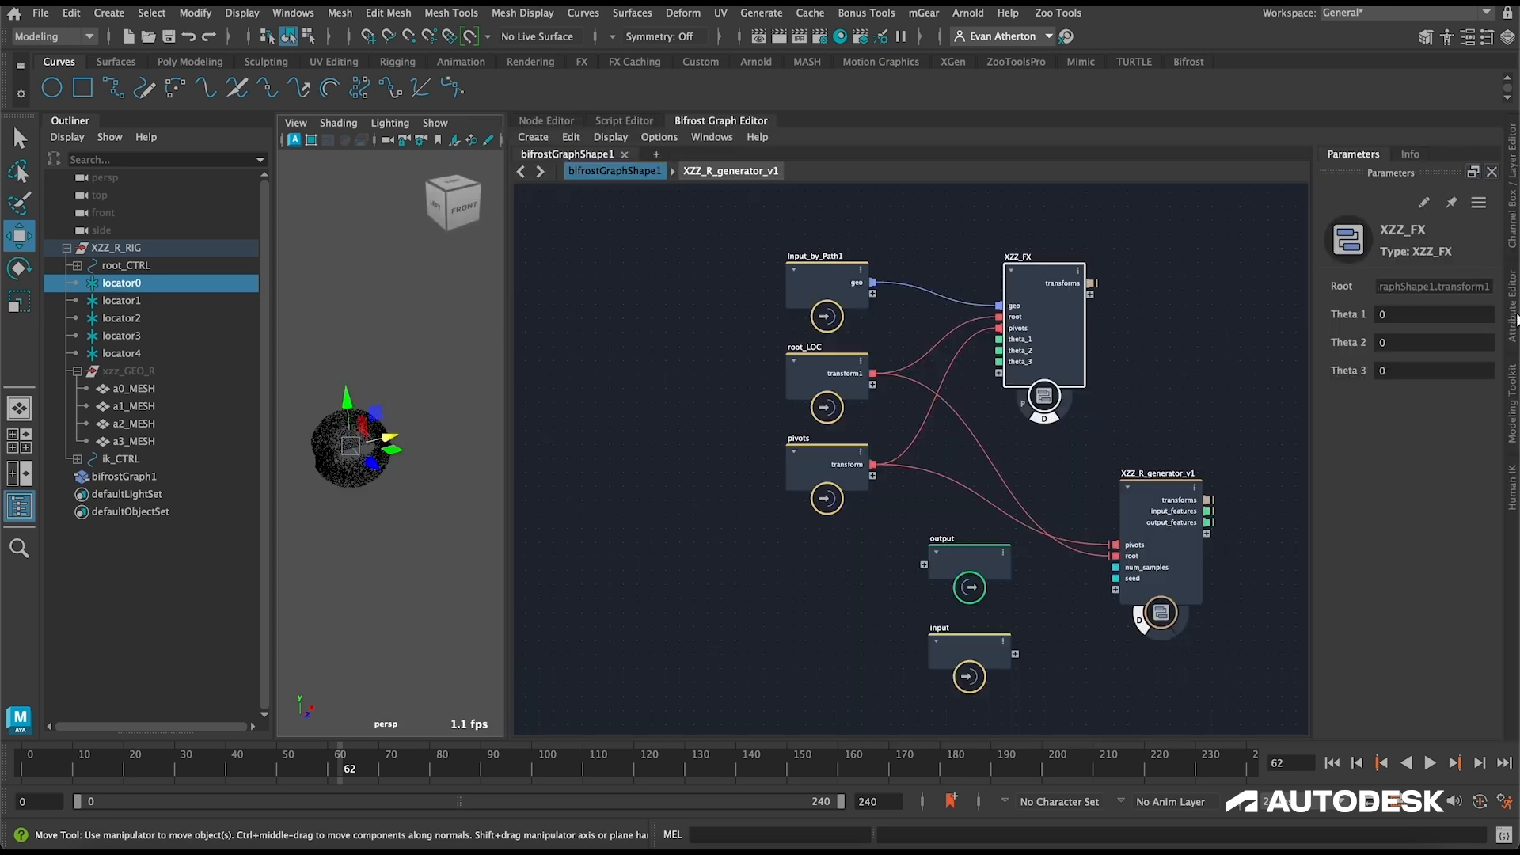
left_click(586, 495)
left_click(20, 506)
scroll(221, 493, "up", 4)
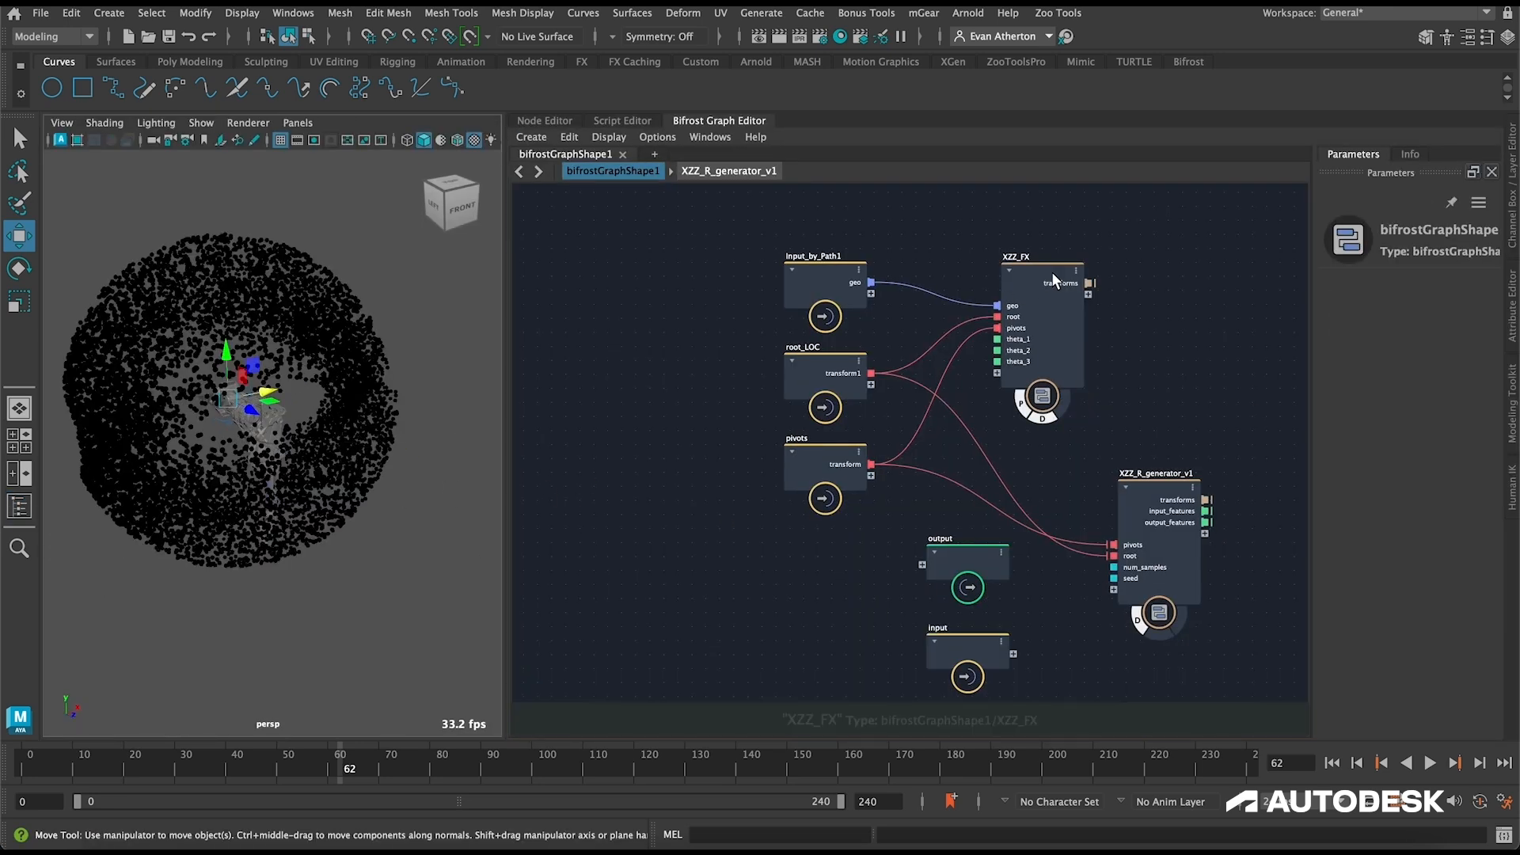
Step: Copy the rig_scope node from inside XZZ_FX and return to the bifrostGraphShape1 level
double_click(1043, 268)
left_click(1100, 303)
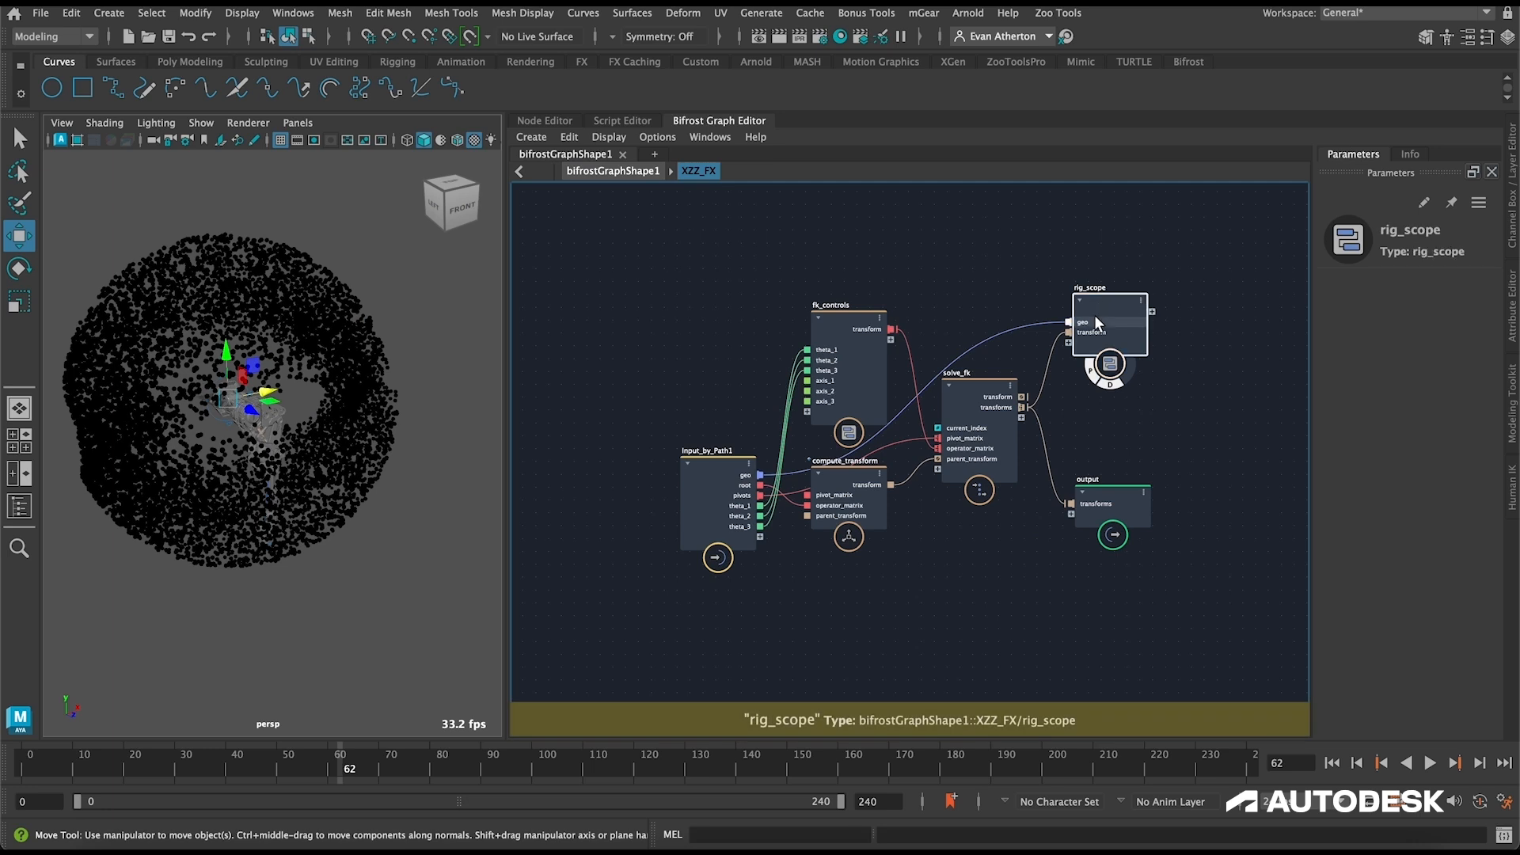
left_click(586, 170)
middle_click_drag(1210, 377, 952, 360)
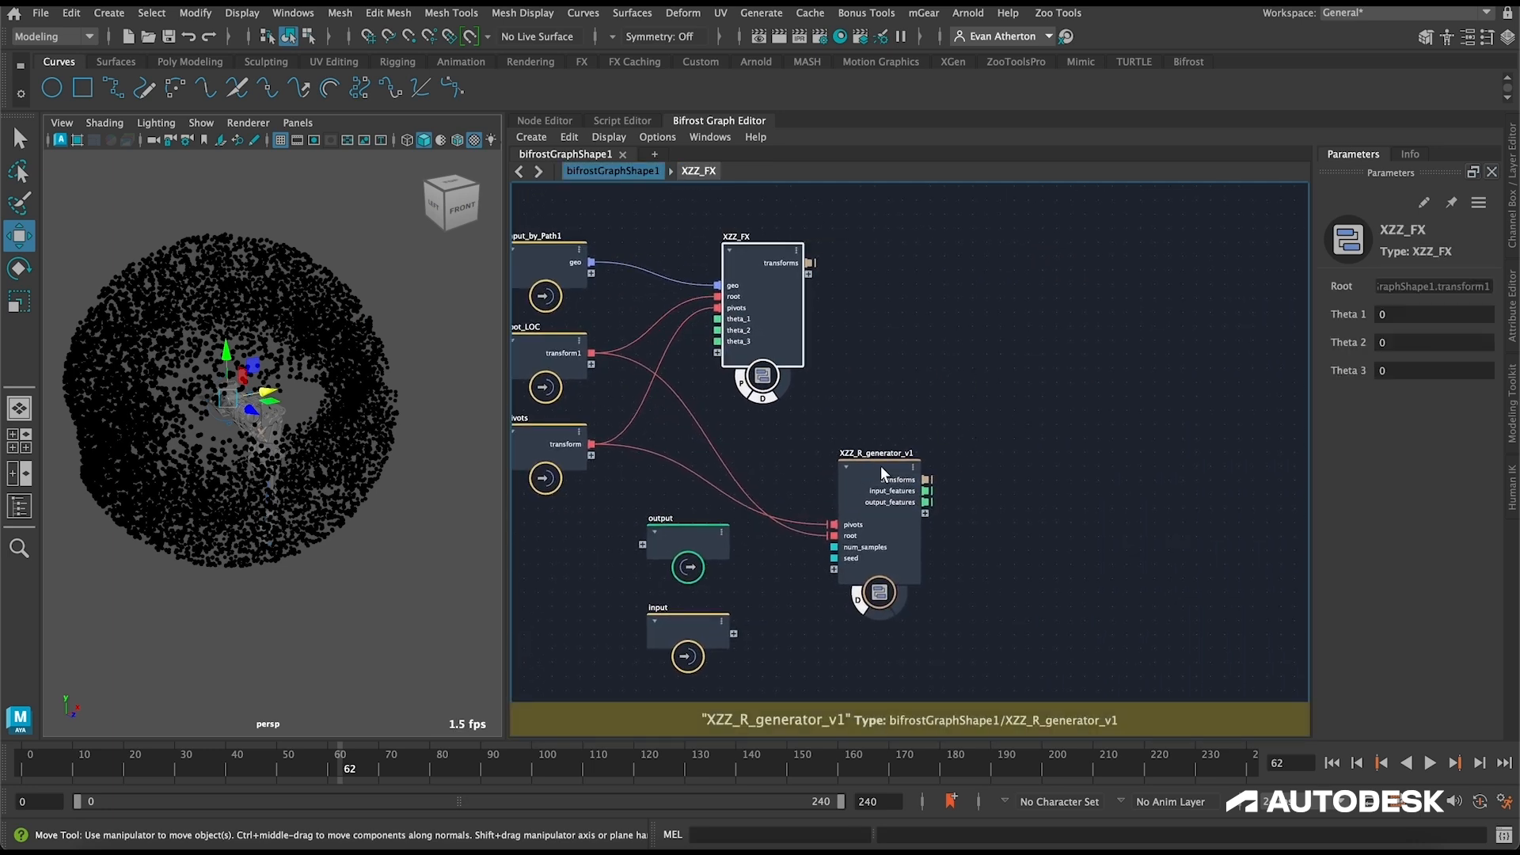
Step: Create a new compound named sample_scope beside XZZ_R_generator_v1
left_click(1086, 492)
key("ctrl+g")
double_click(1066, 463)
type("sample")
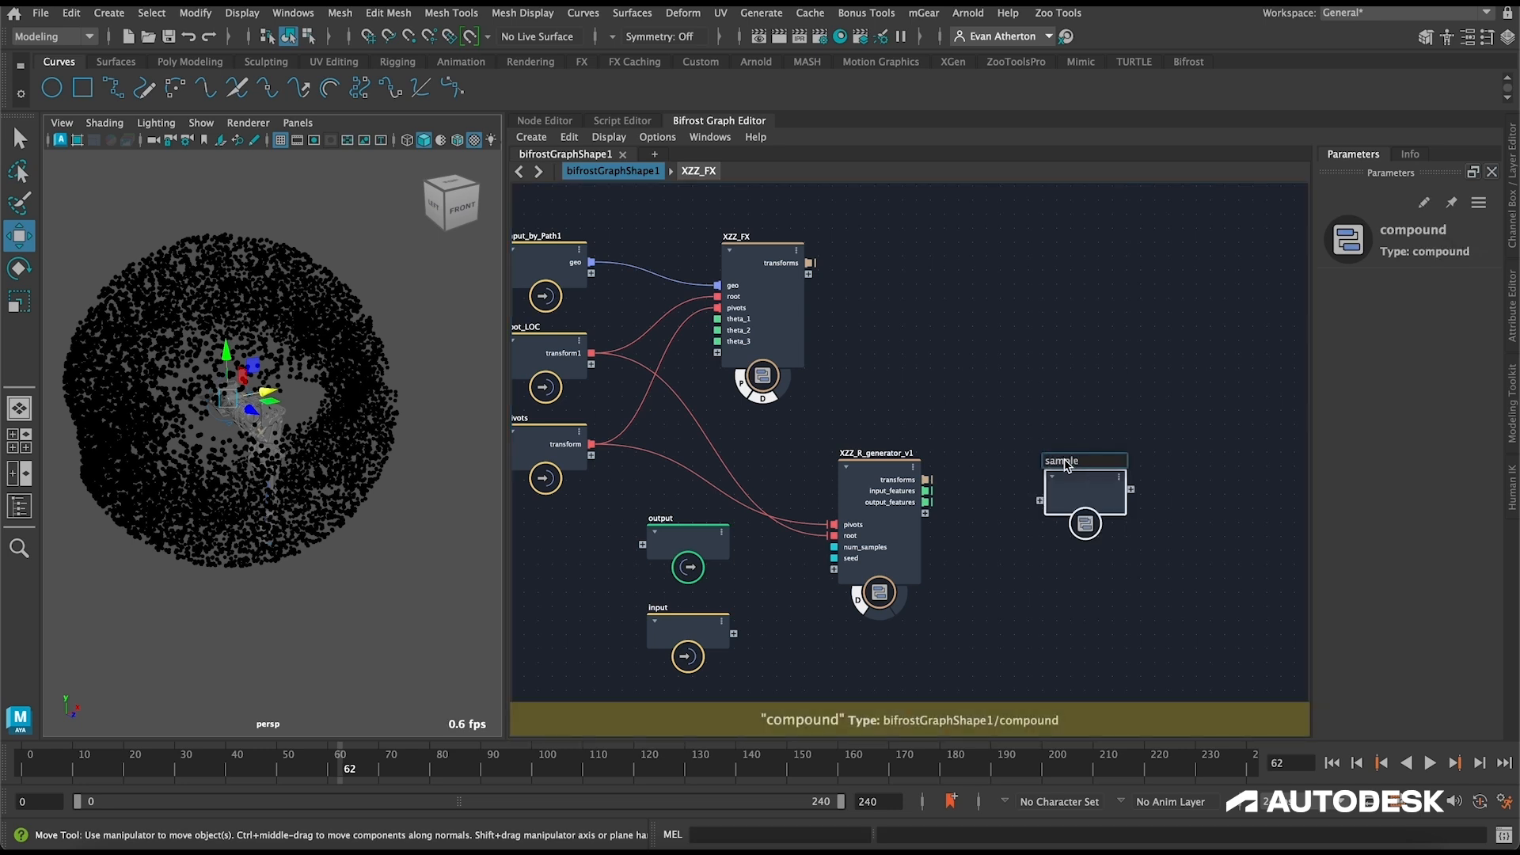
type("_scope")
key("Return")
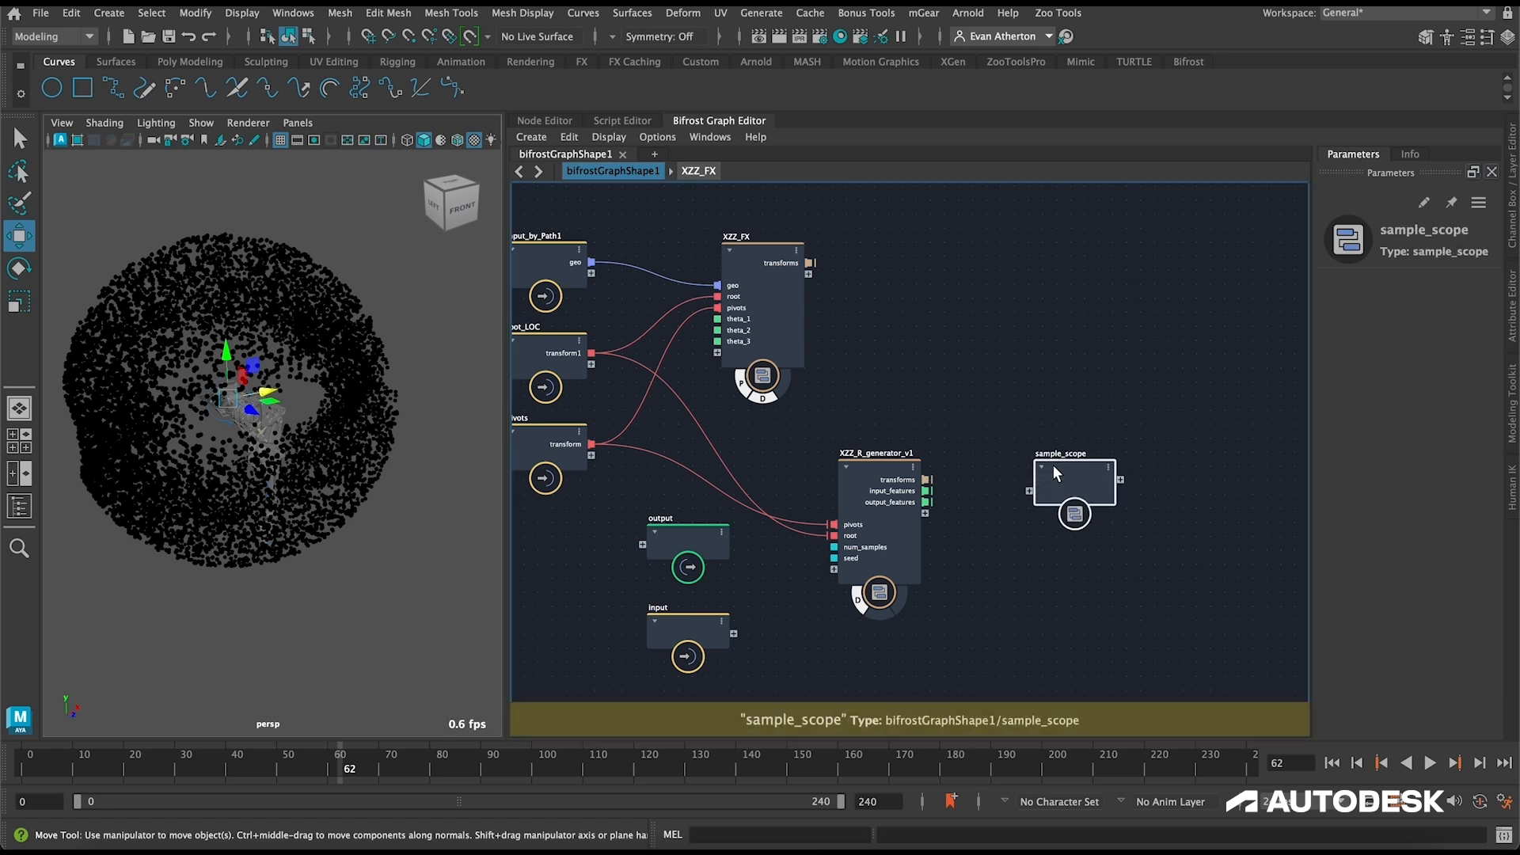
left_click_drag(1067, 465, 1036, 441)
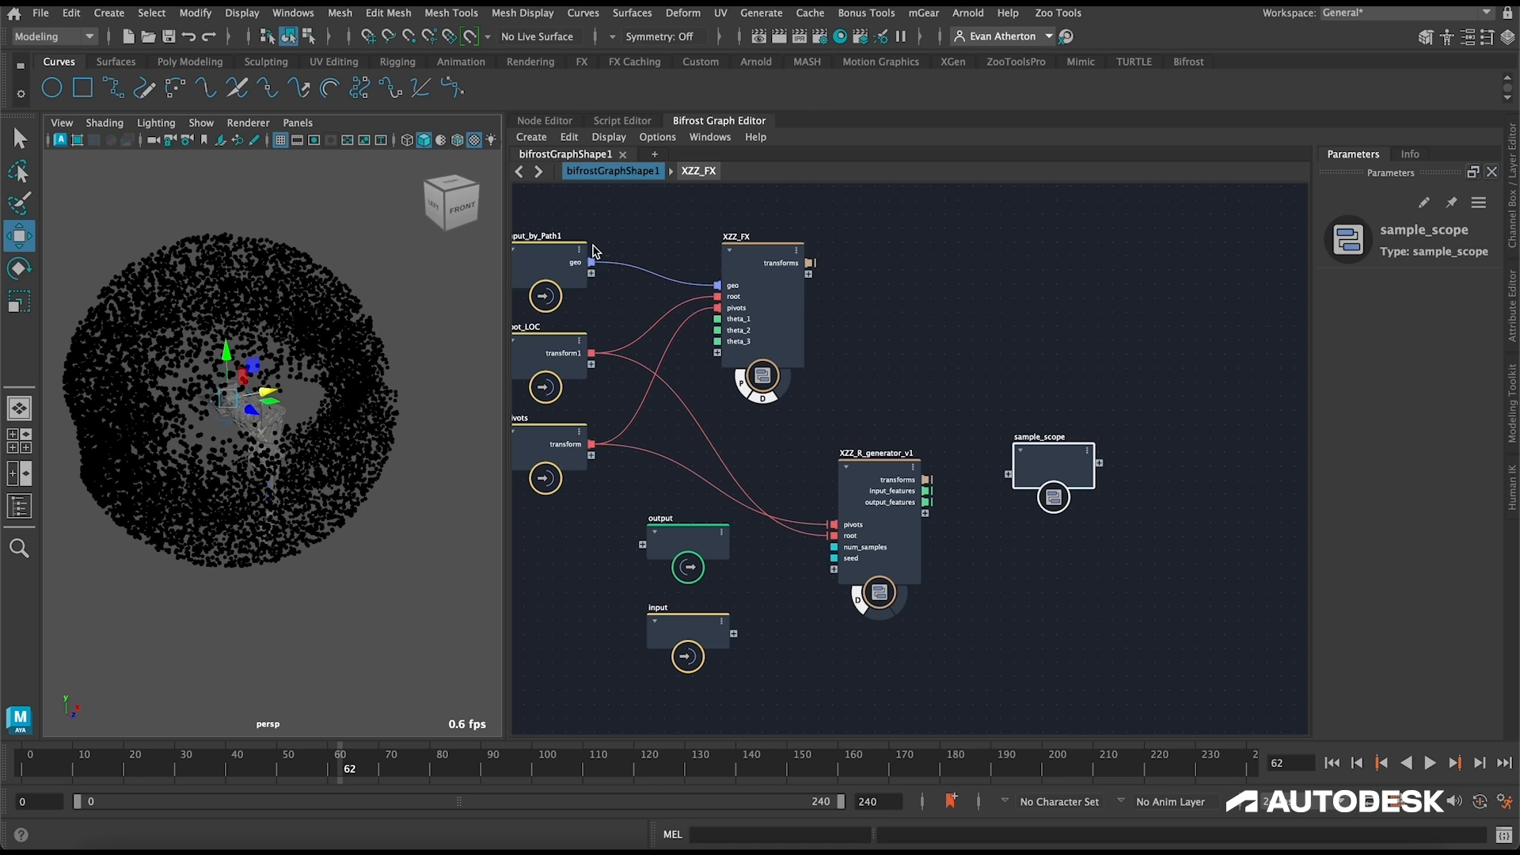
Step: Paste rig_scope inside sample_scope, expose its geo and transform inputs on the compound, and return to bifrostGraphShape1
double_click(1053, 471)
left_click_drag(870, 458, 698, 463)
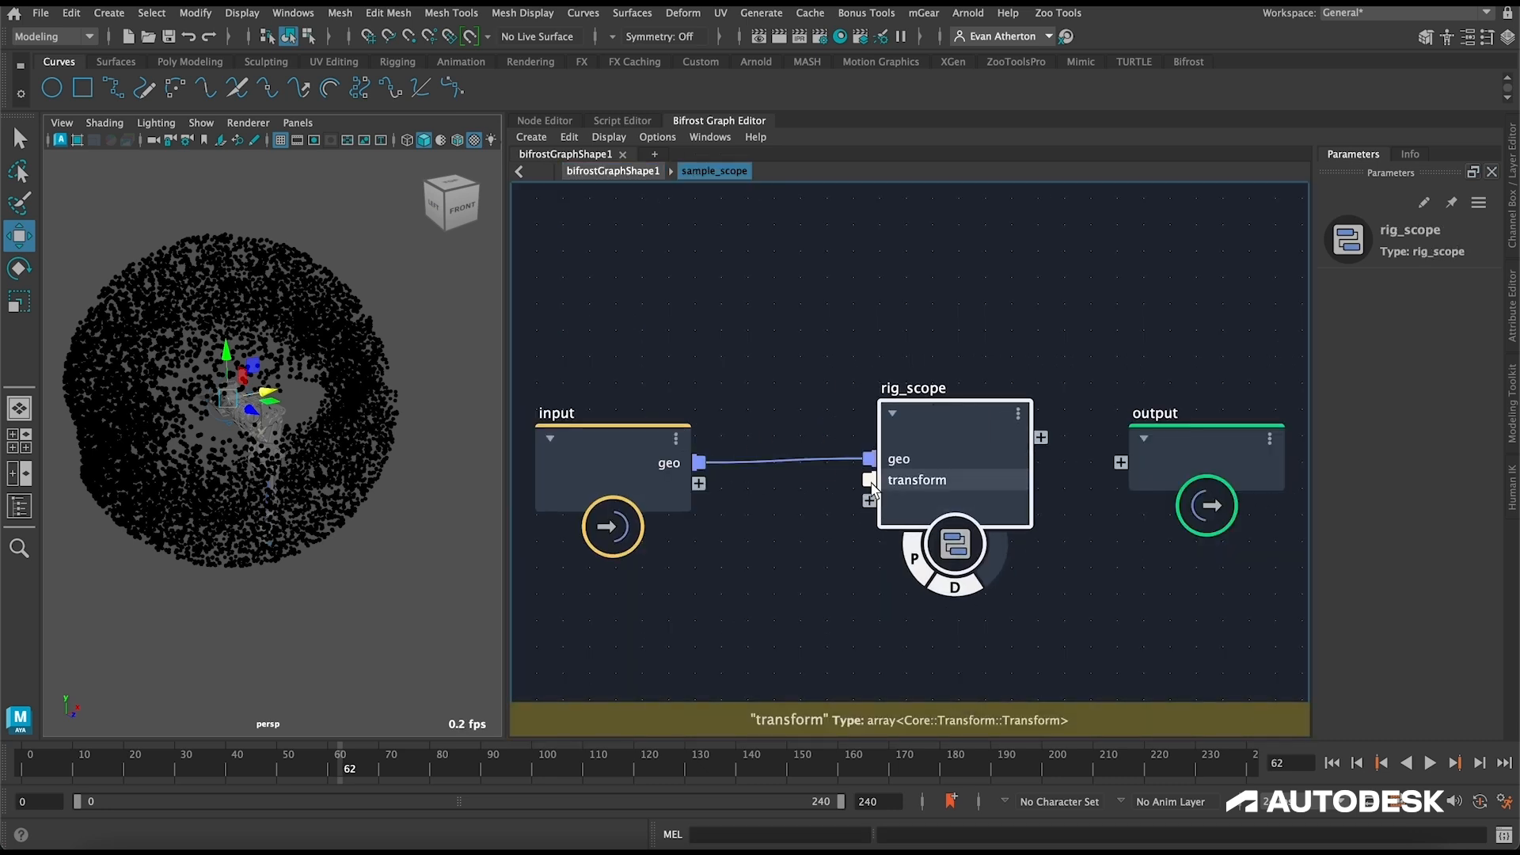
left_click_drag(797, 478, 699, 483)
scroll(754, 316, "down", 1)
scroll(754, 324, "down", 1)
scroll(704, 215, "down", 2)
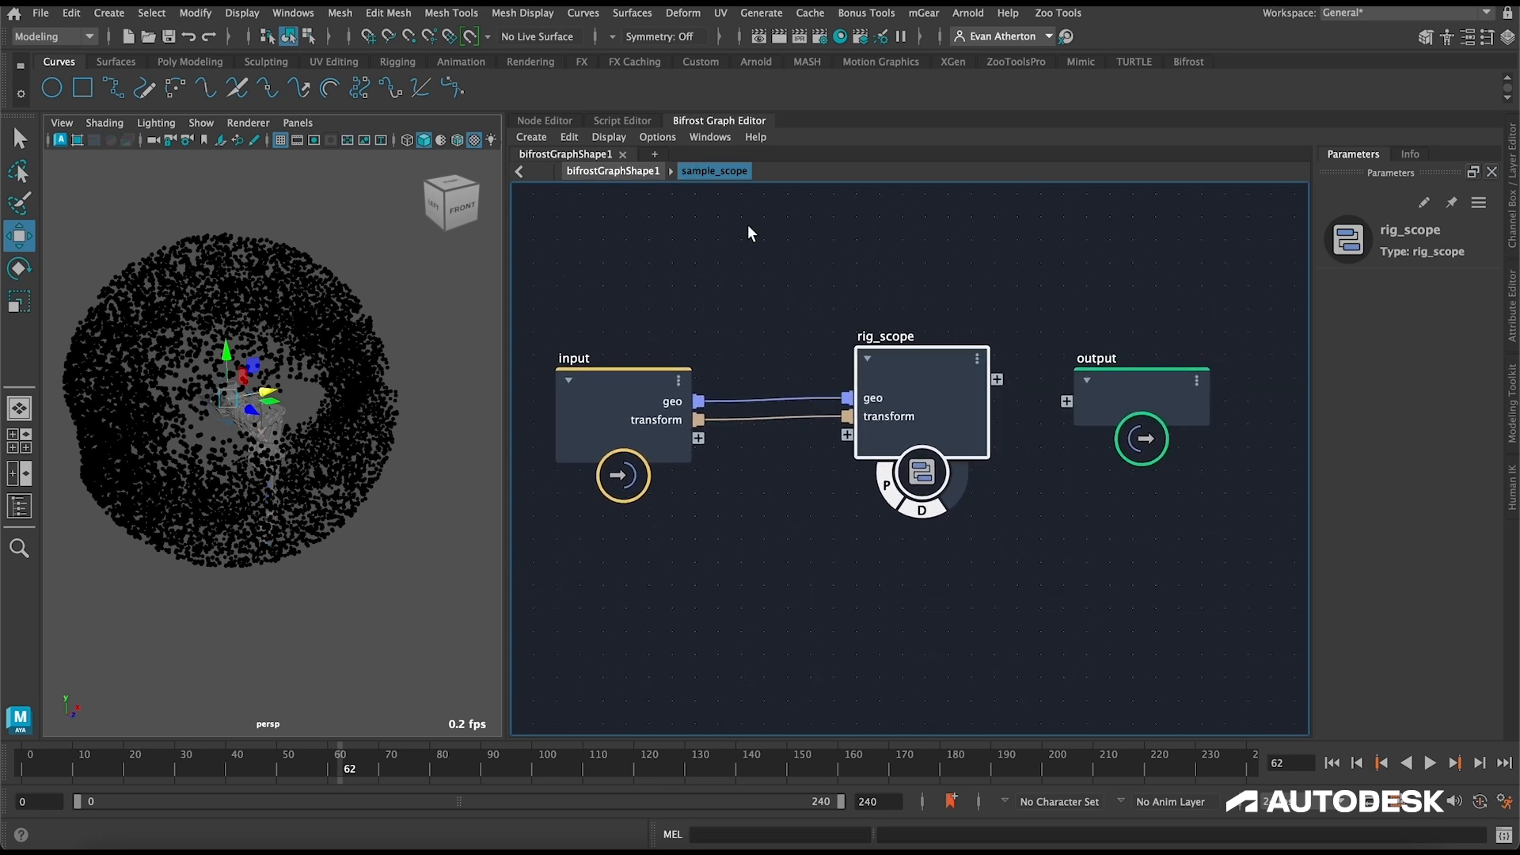
left_click(613, 171)
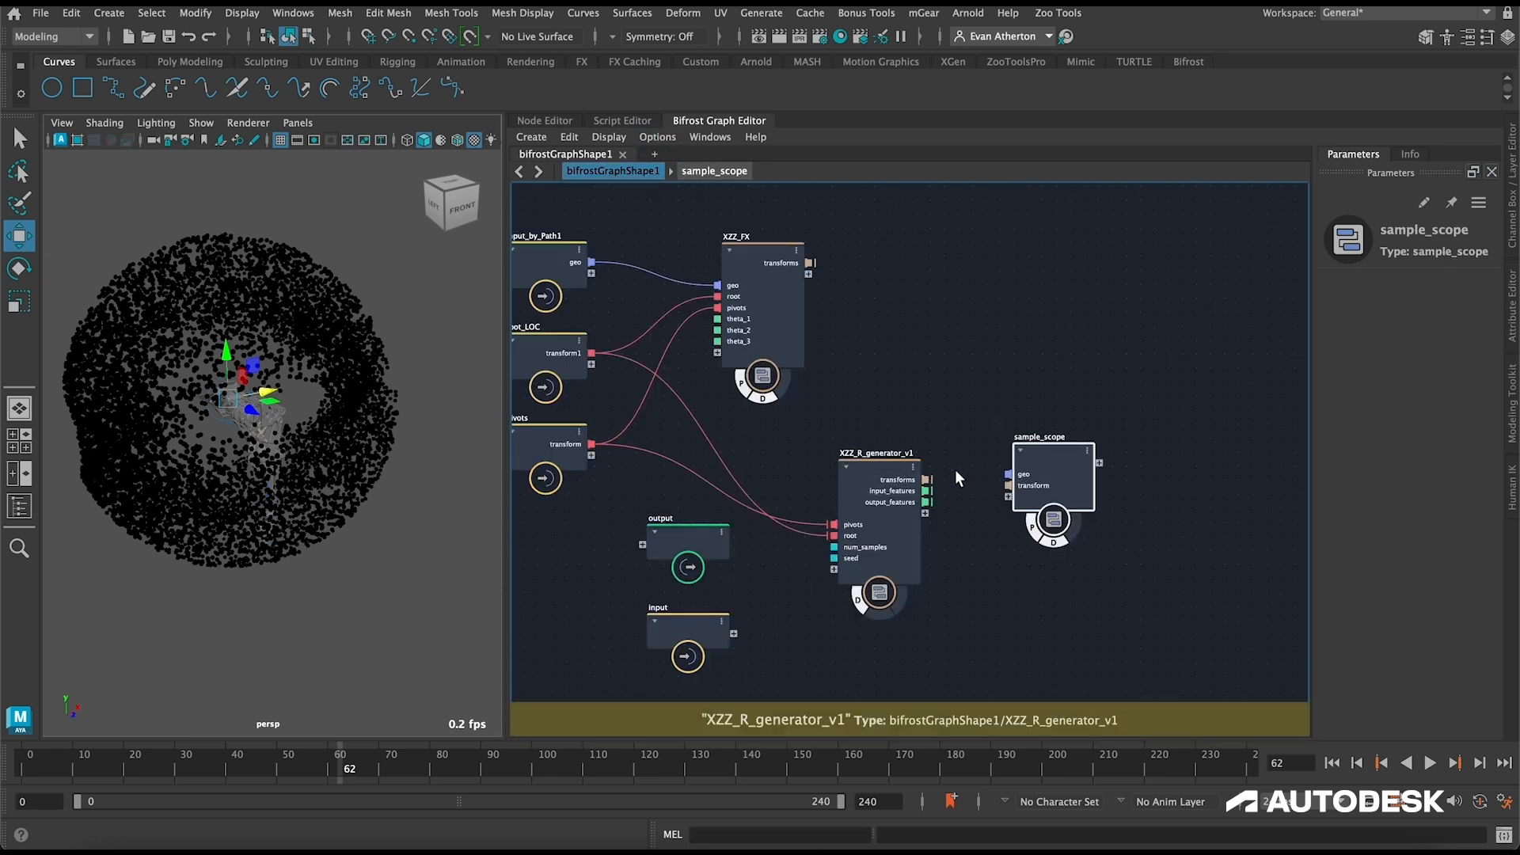
Step: Disconnect the transform link to rig_scope inside sample_scope and space the input and rig_scope nodes further apart
double_click(1053, 483)
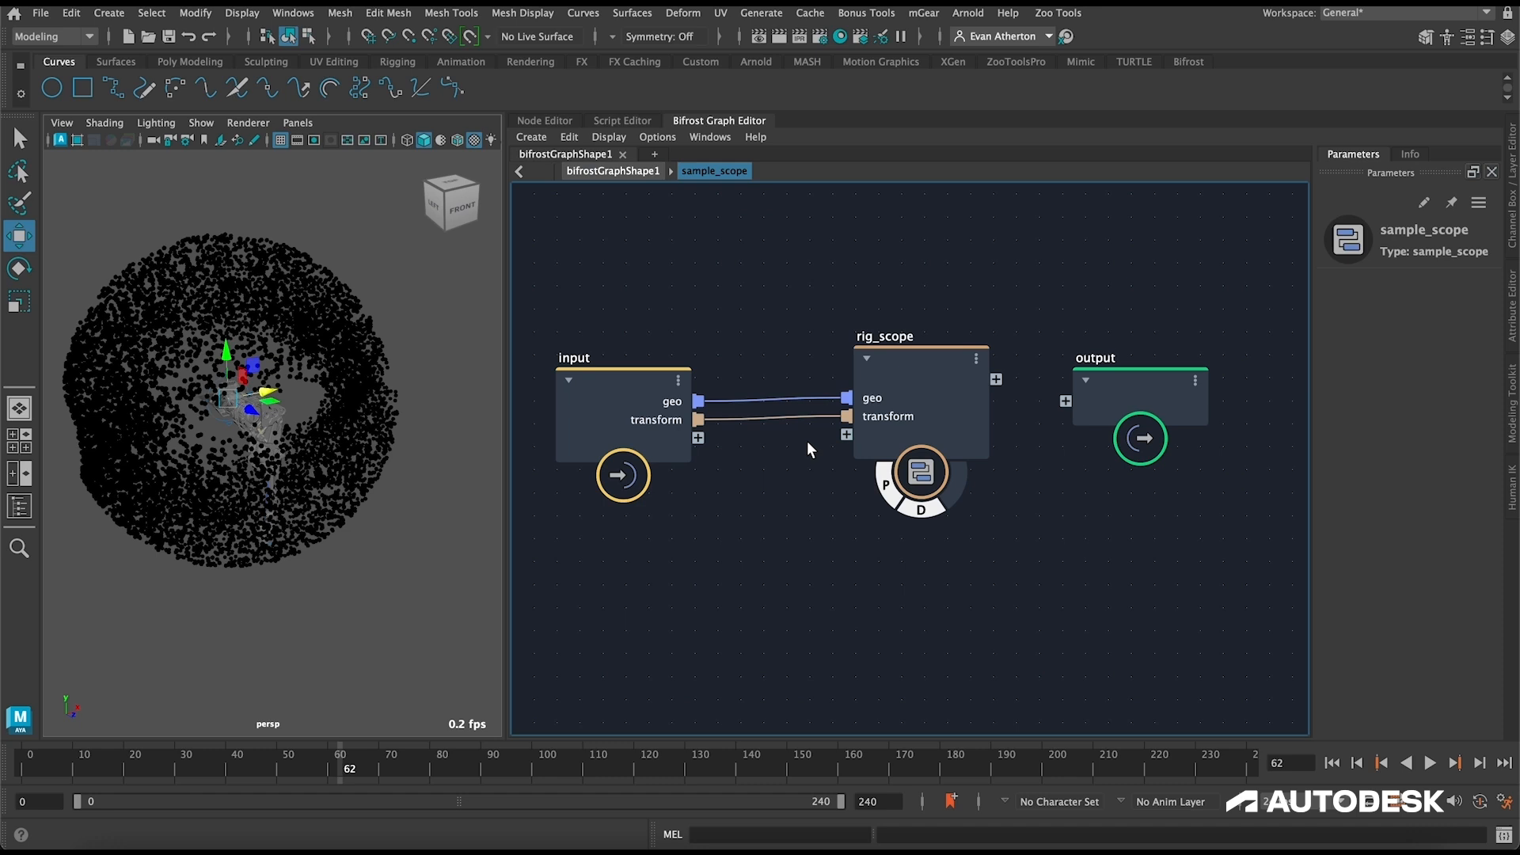
left_click(944, 368)
left_click(619, 384)
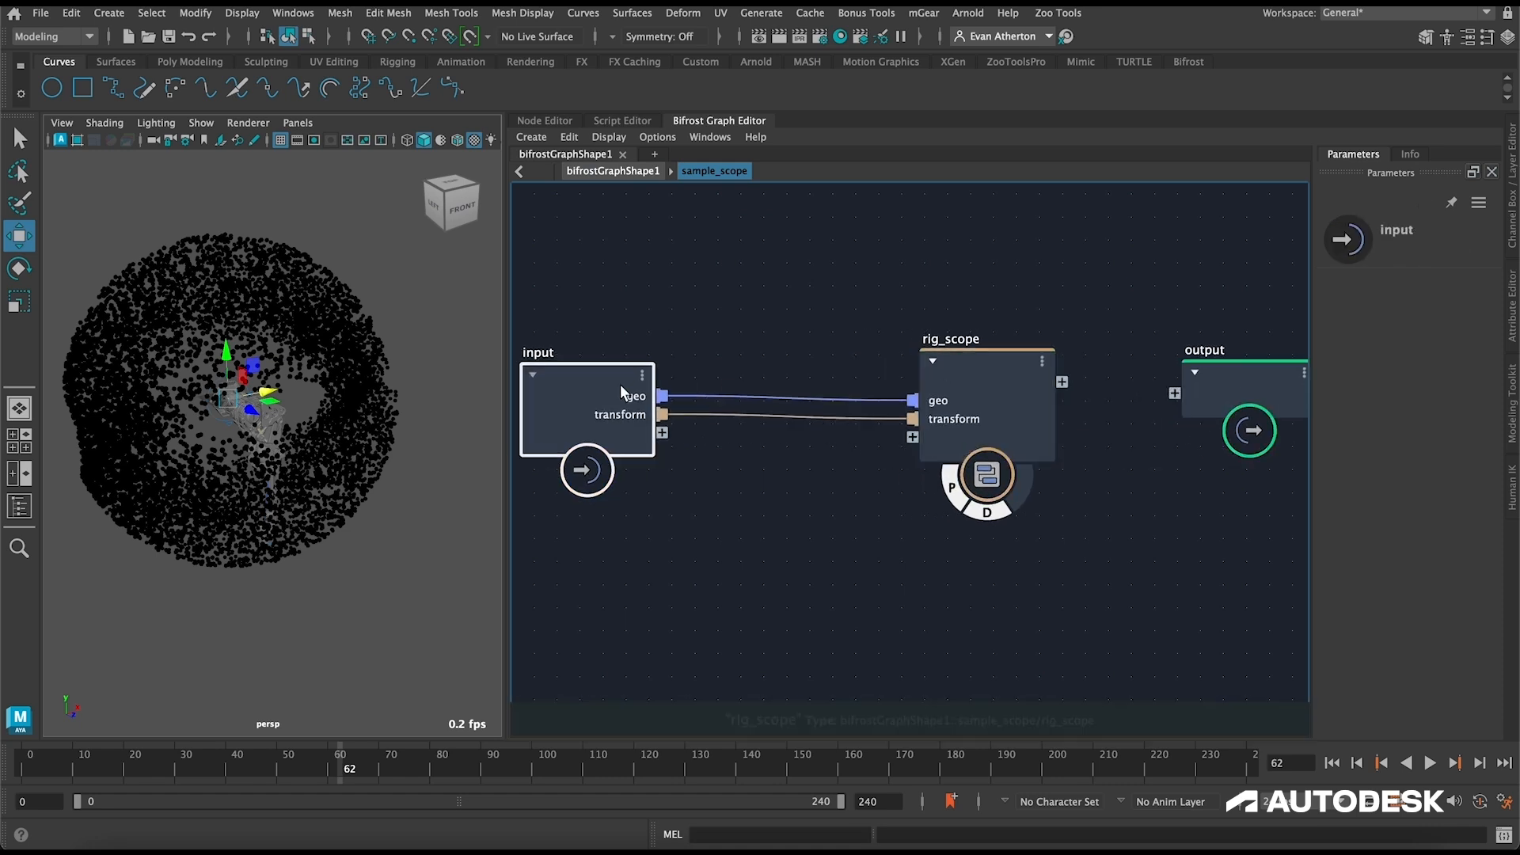
left_click(791, 416)
key("Delete")
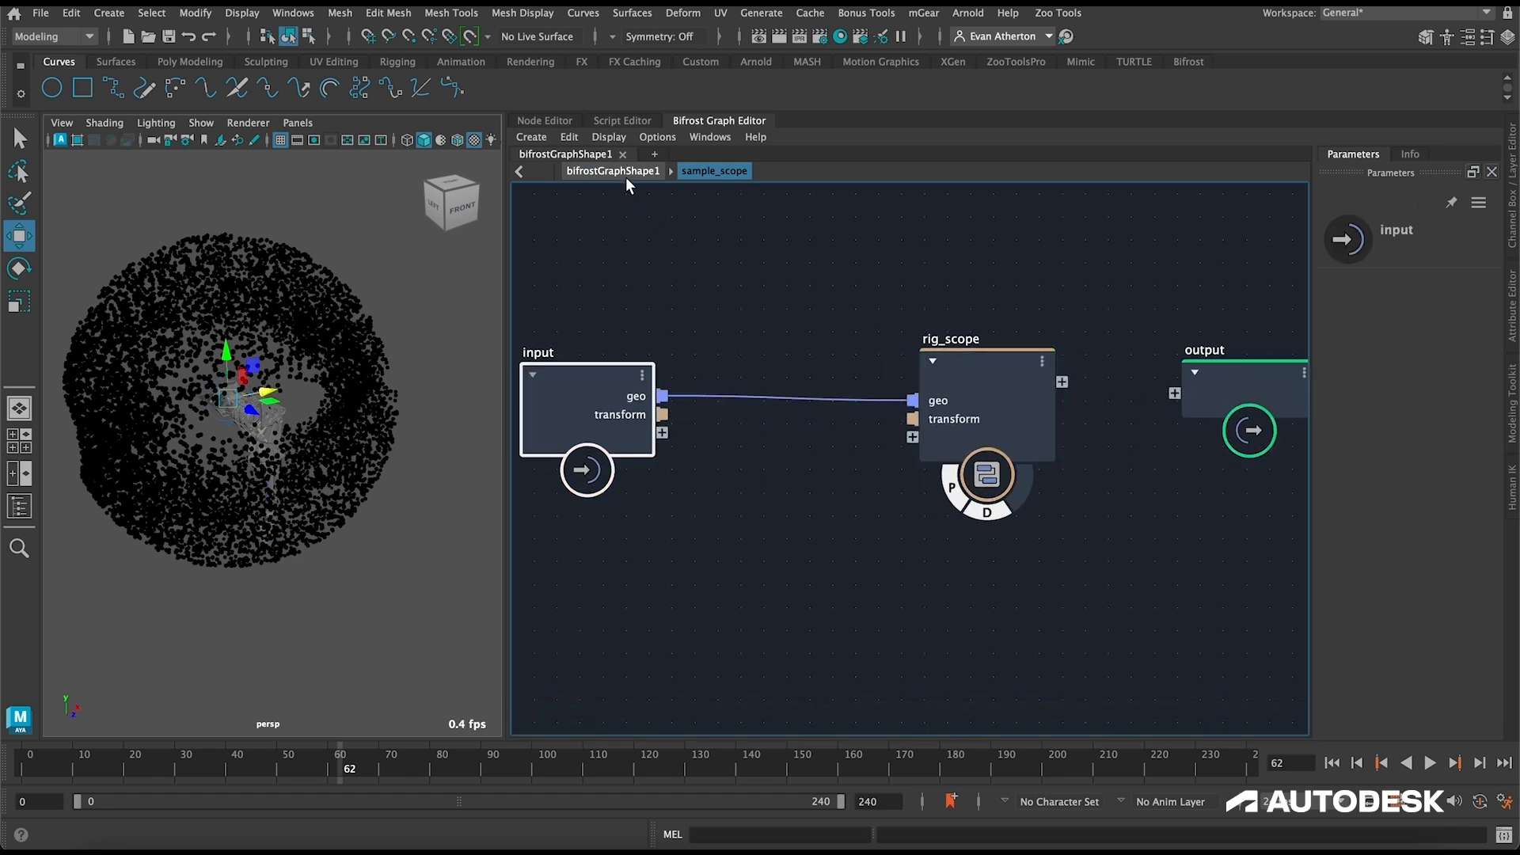
left_click(613, 171)
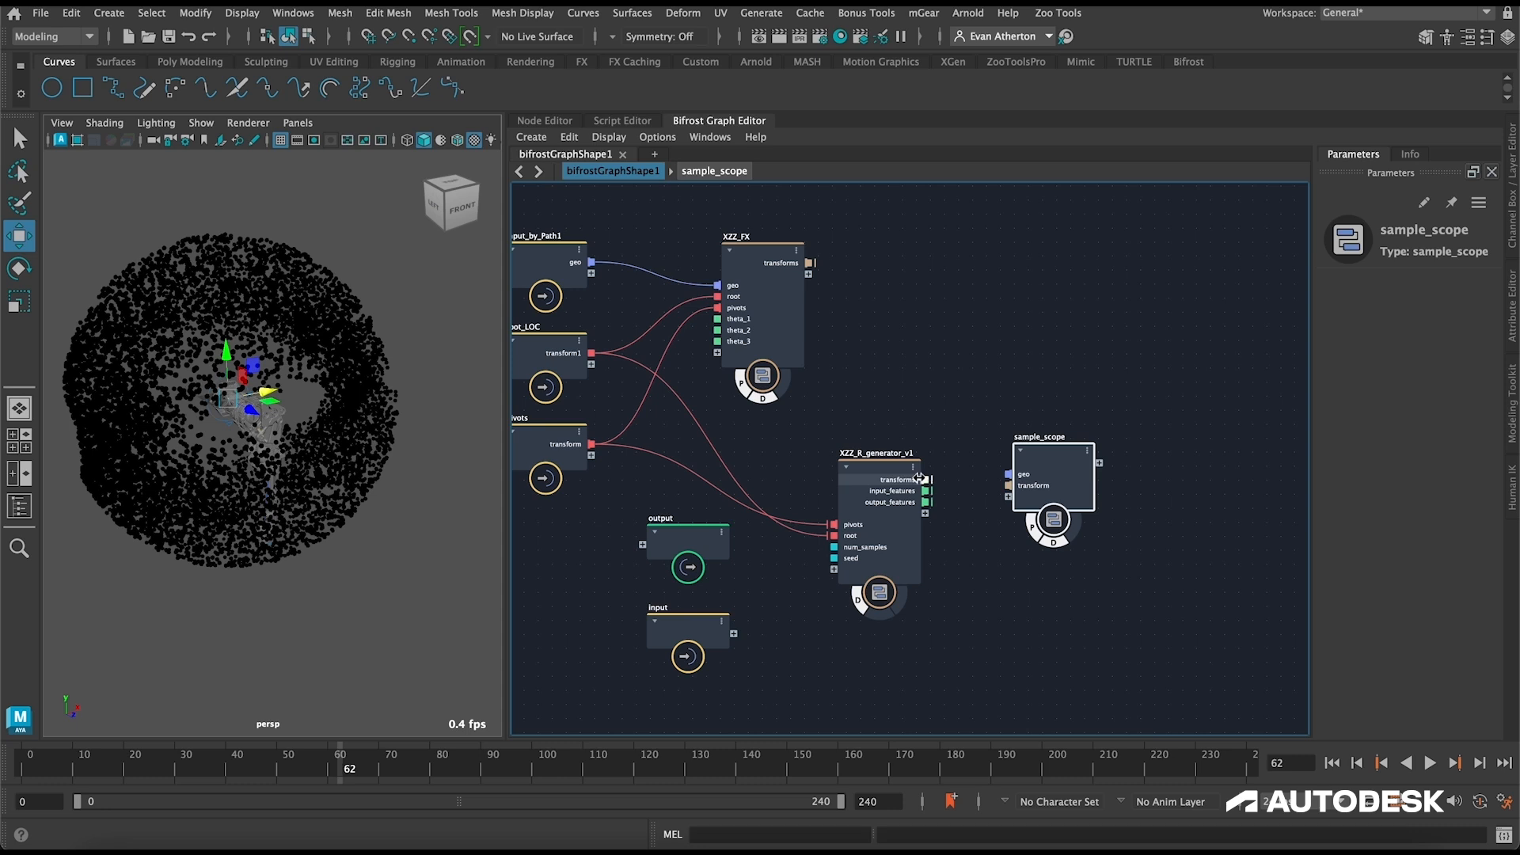
mouse_move(932, 483)
double_click(1052, 445)
left_click_drag(939, 378, 979, 368)
left_click(786, 500)
key("Tab")
type("g")
key("BackSpace")
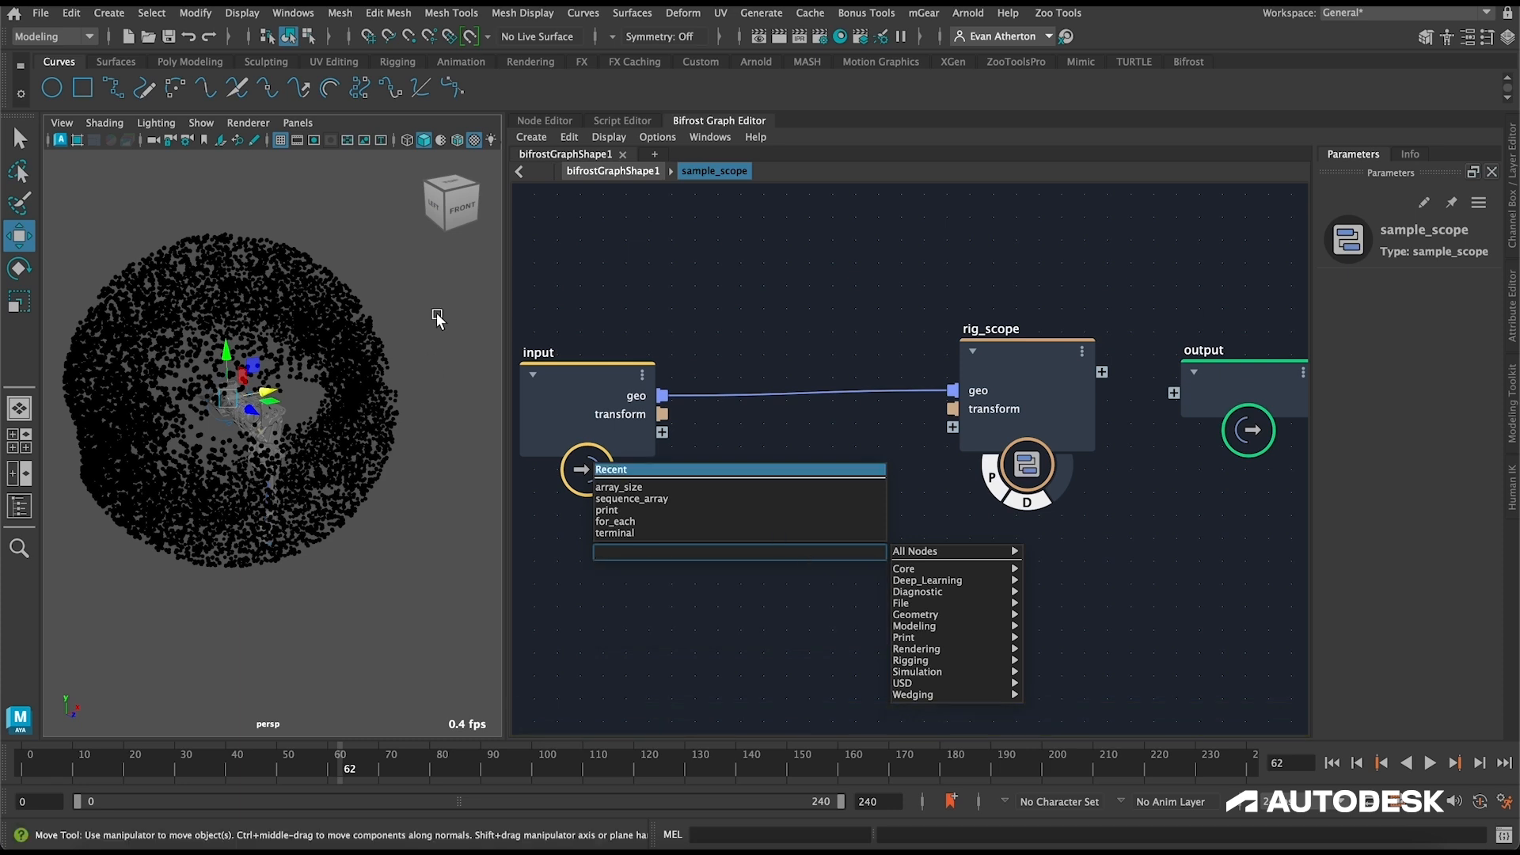
left_click(700, 360)
Step: Delete the transform port from sample_scope's input node and connect XZZ_R_generator_v1's transforms output to sample_scope
right_click(621, 416)
left_click(671, 444)
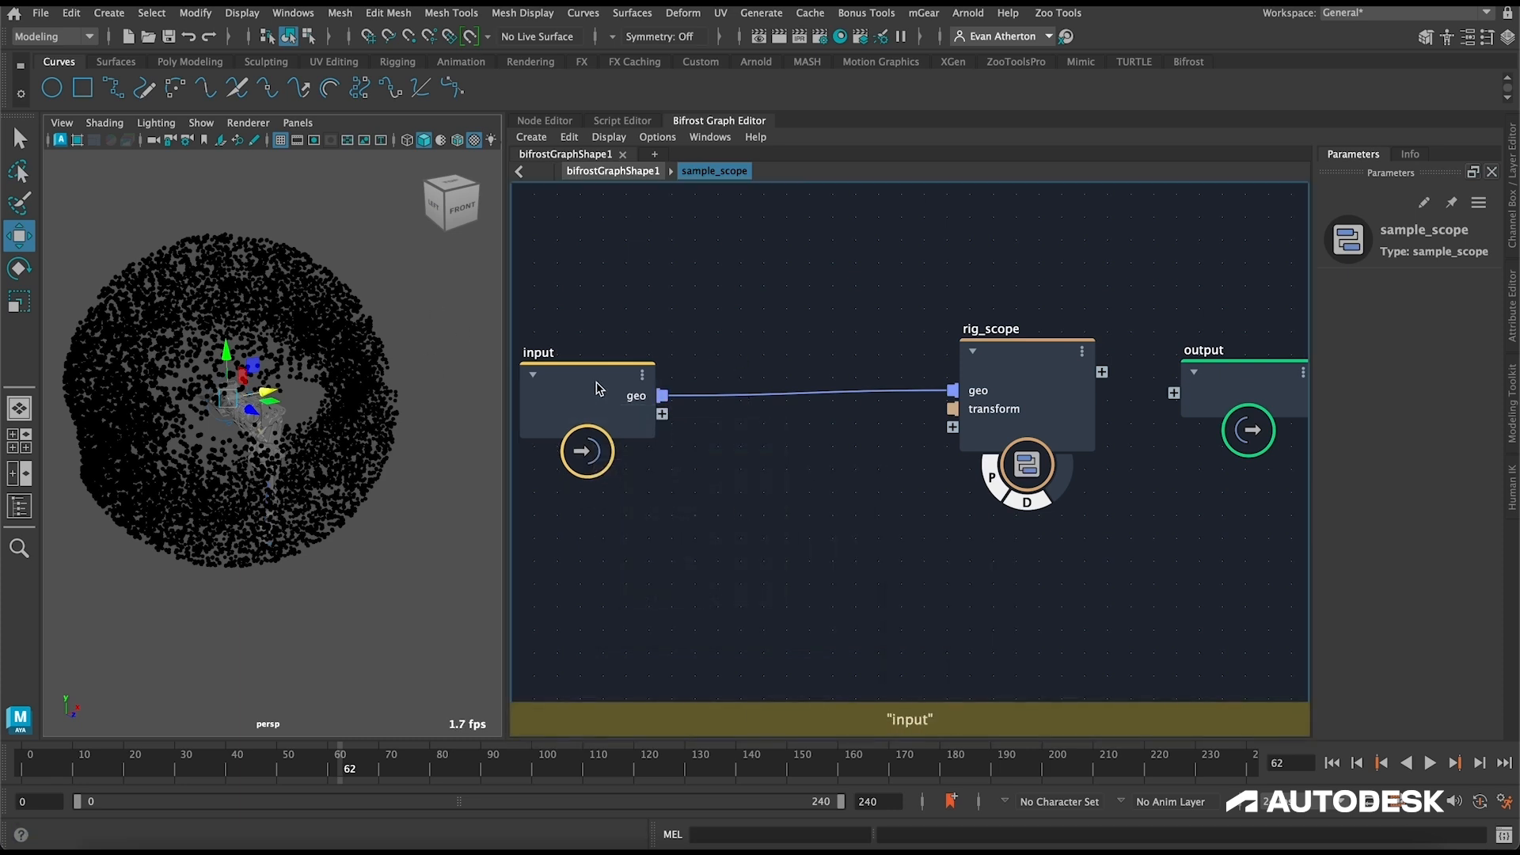
left_click(625, 170)
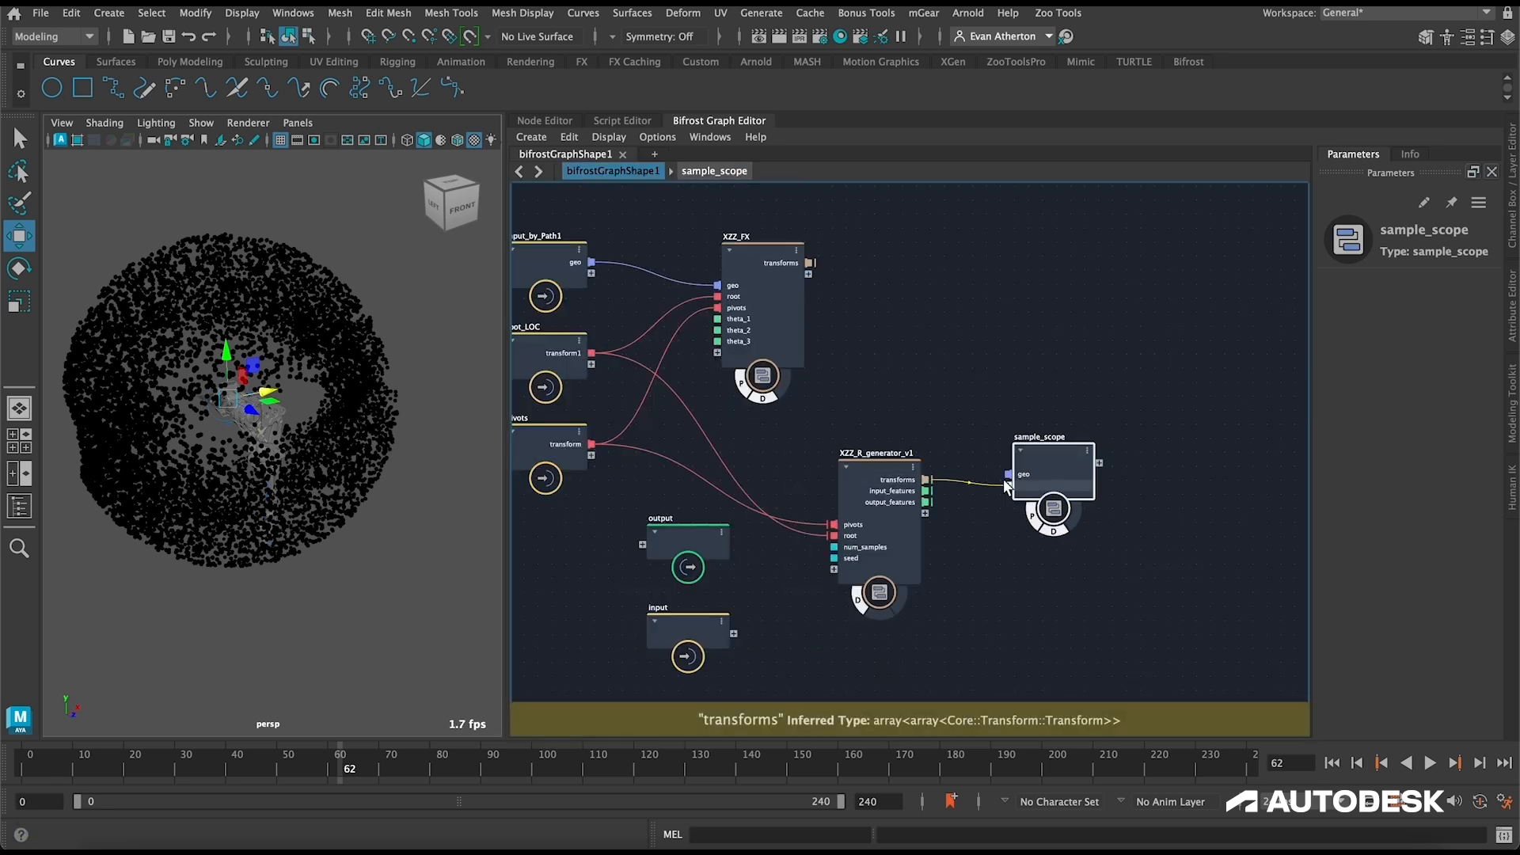
Step: Add a get_from_array node inside sample_scope, wiring transforms into its array and its value into rig_scope's transform
double_click(1041, 451)
key("Tab")
type("get_fr")
key("Down")
key("Return")
left_click_drag(768, 636, 801, 448)
left_click_drag(663, 414, 743, 507)
left_click_drag(609, 443, 590, 434)
left_click_drag(895, 489, 953, 410)
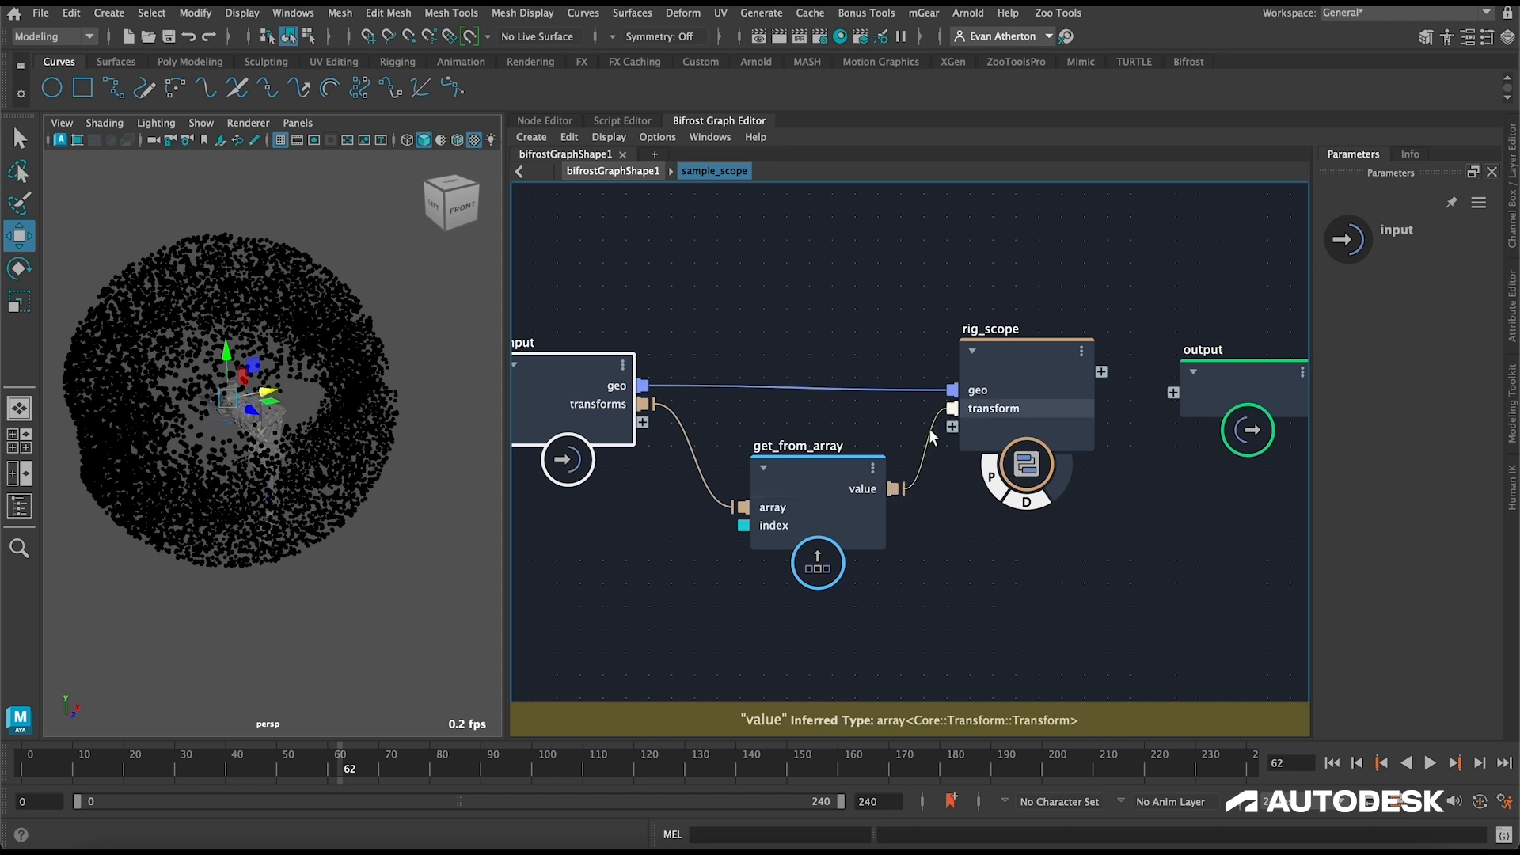
Step: Expose the index of get_from_array as a compound input port named sample_idx
left_click_drag(831, 475, 809, 476)
left_click_drag(721, 526, 642, 422)
right_click(611, 428)
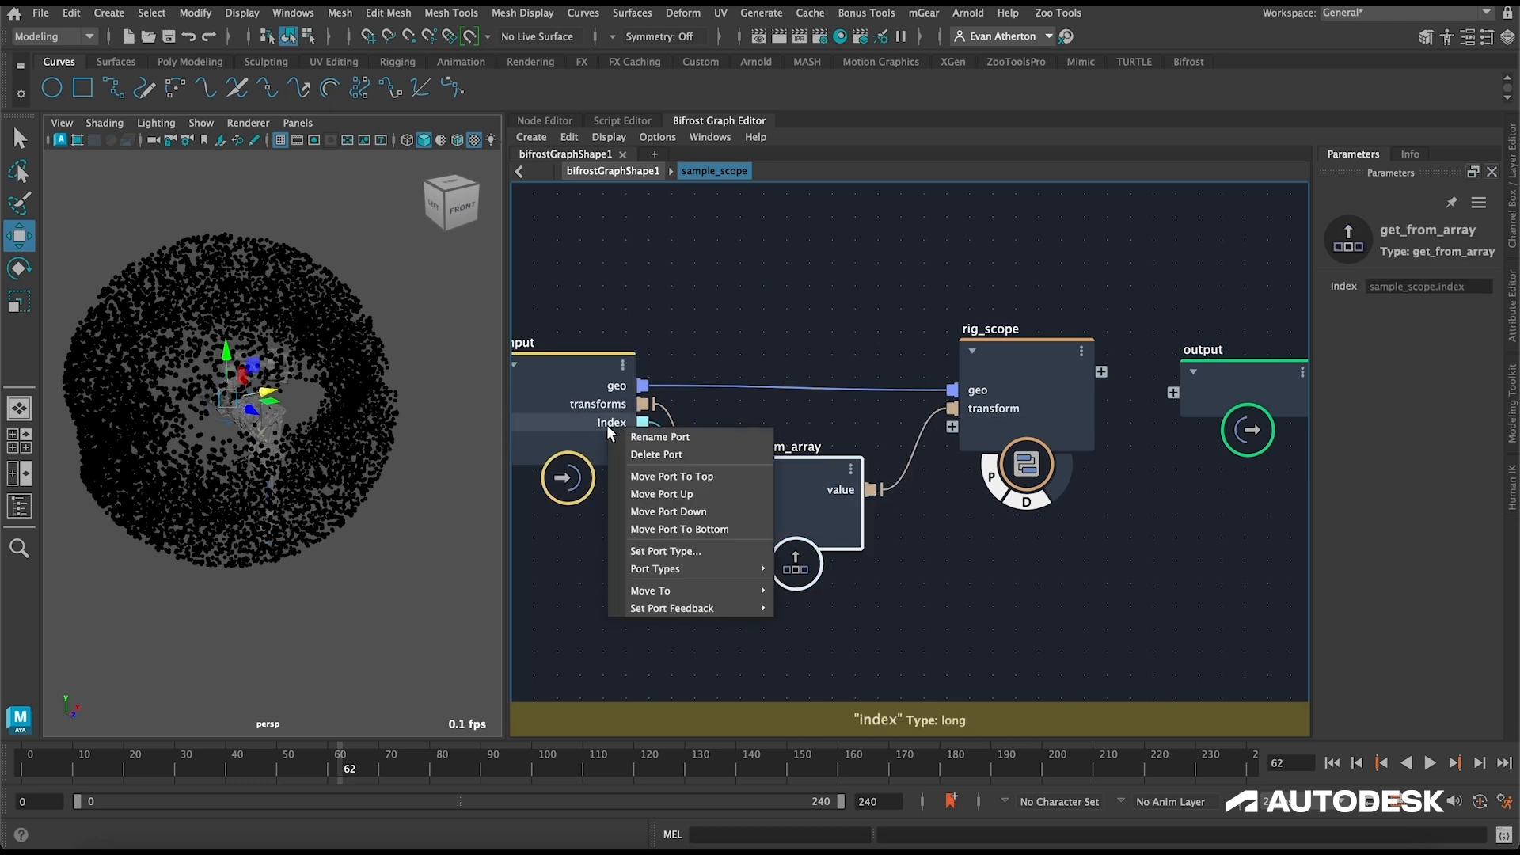
left_click(660, 436)
type("sample_idx")
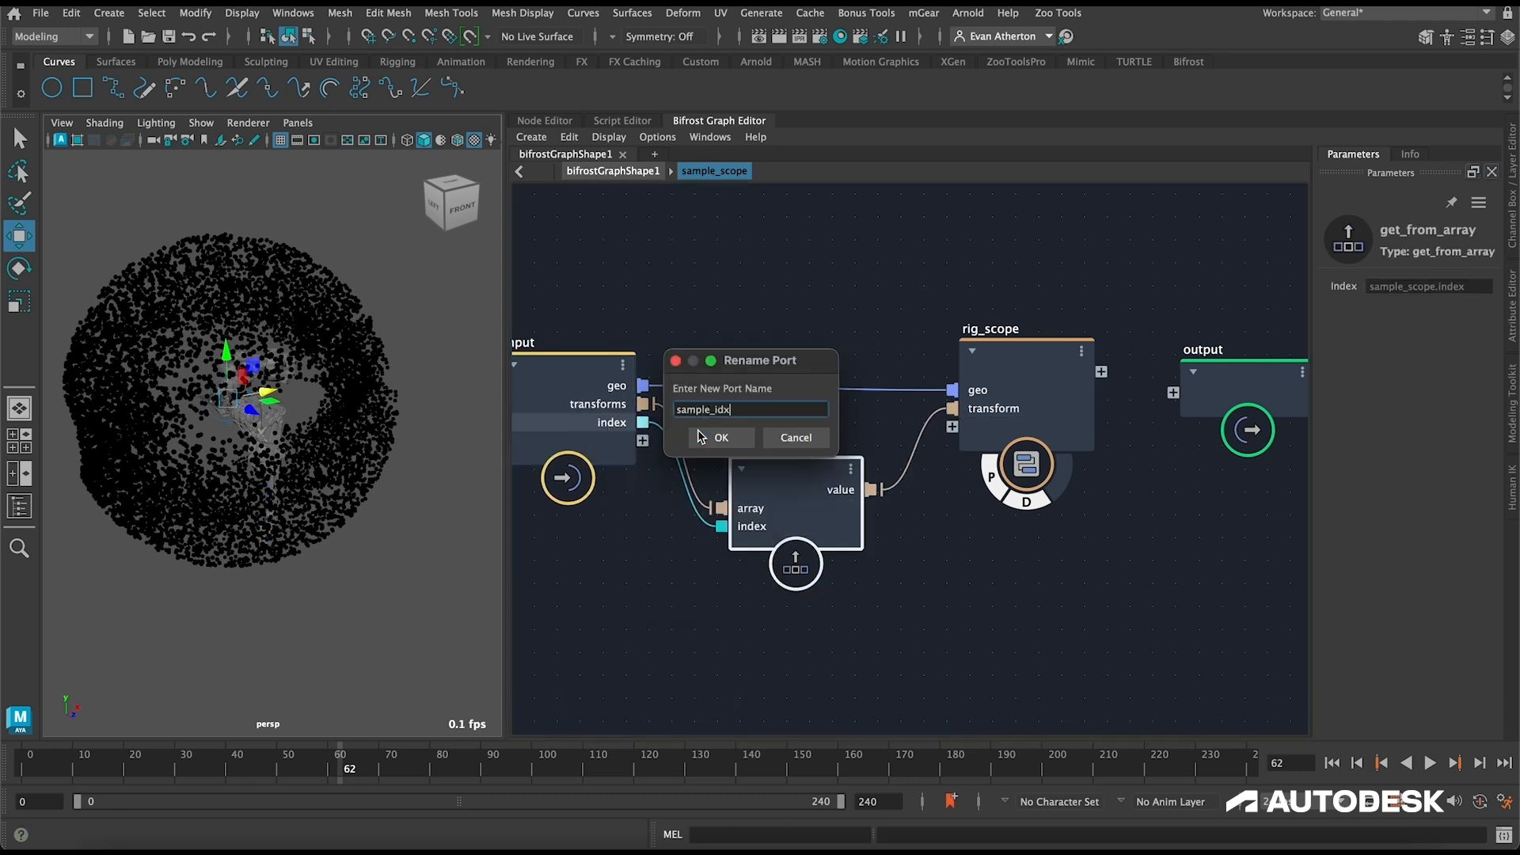
left_click(700, 437)
Step: Connect the Input_by_Path1 geo output to sample_scope and switch off the active terminals of XZZ_FX and XZZ_R_generator_v1
key("u")
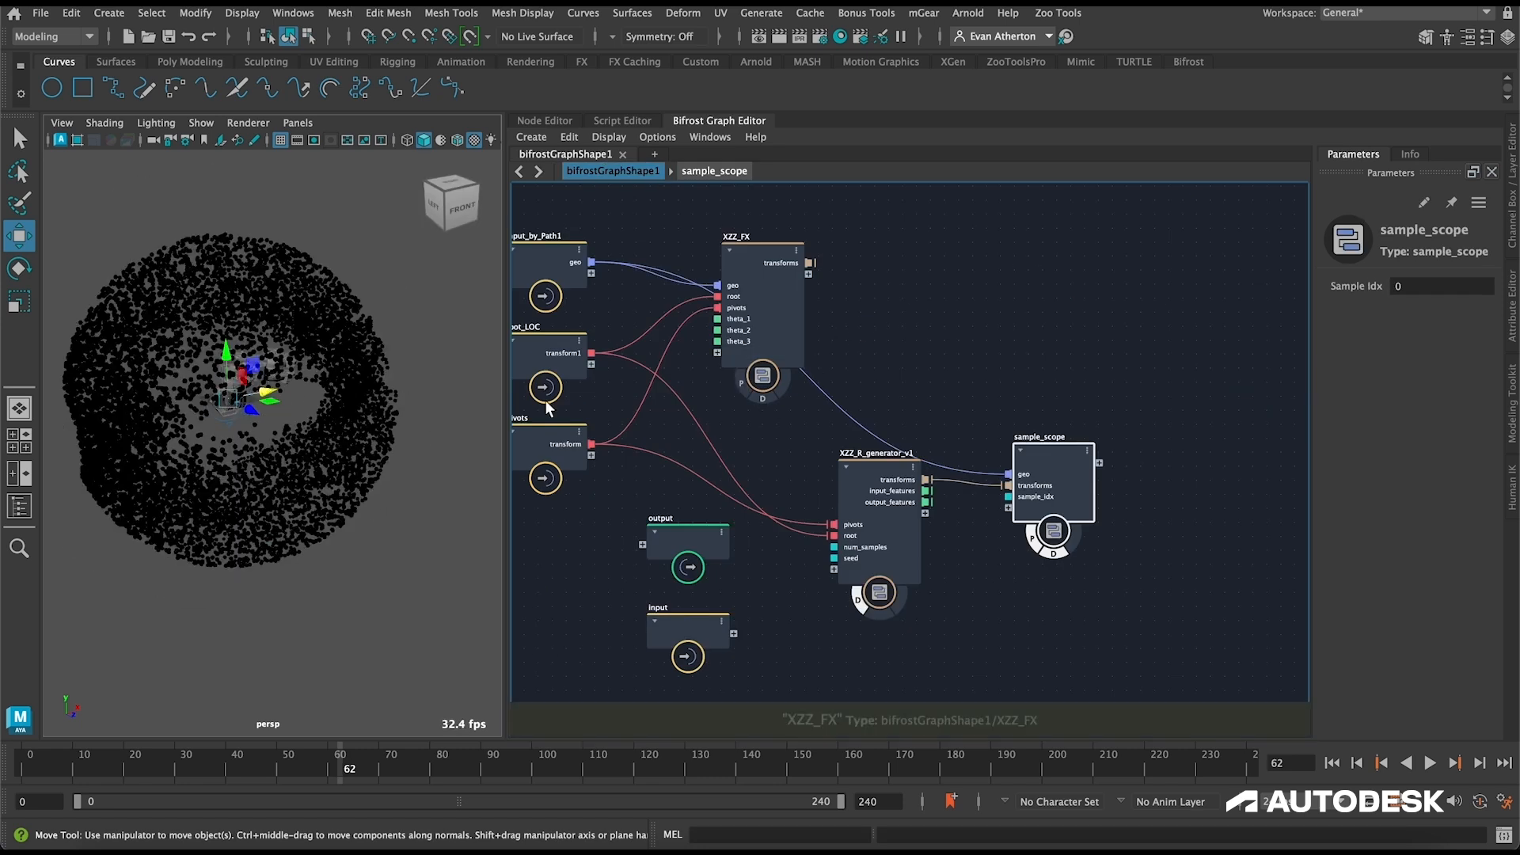
left_click_drag(1051, 475, 1072, 448)
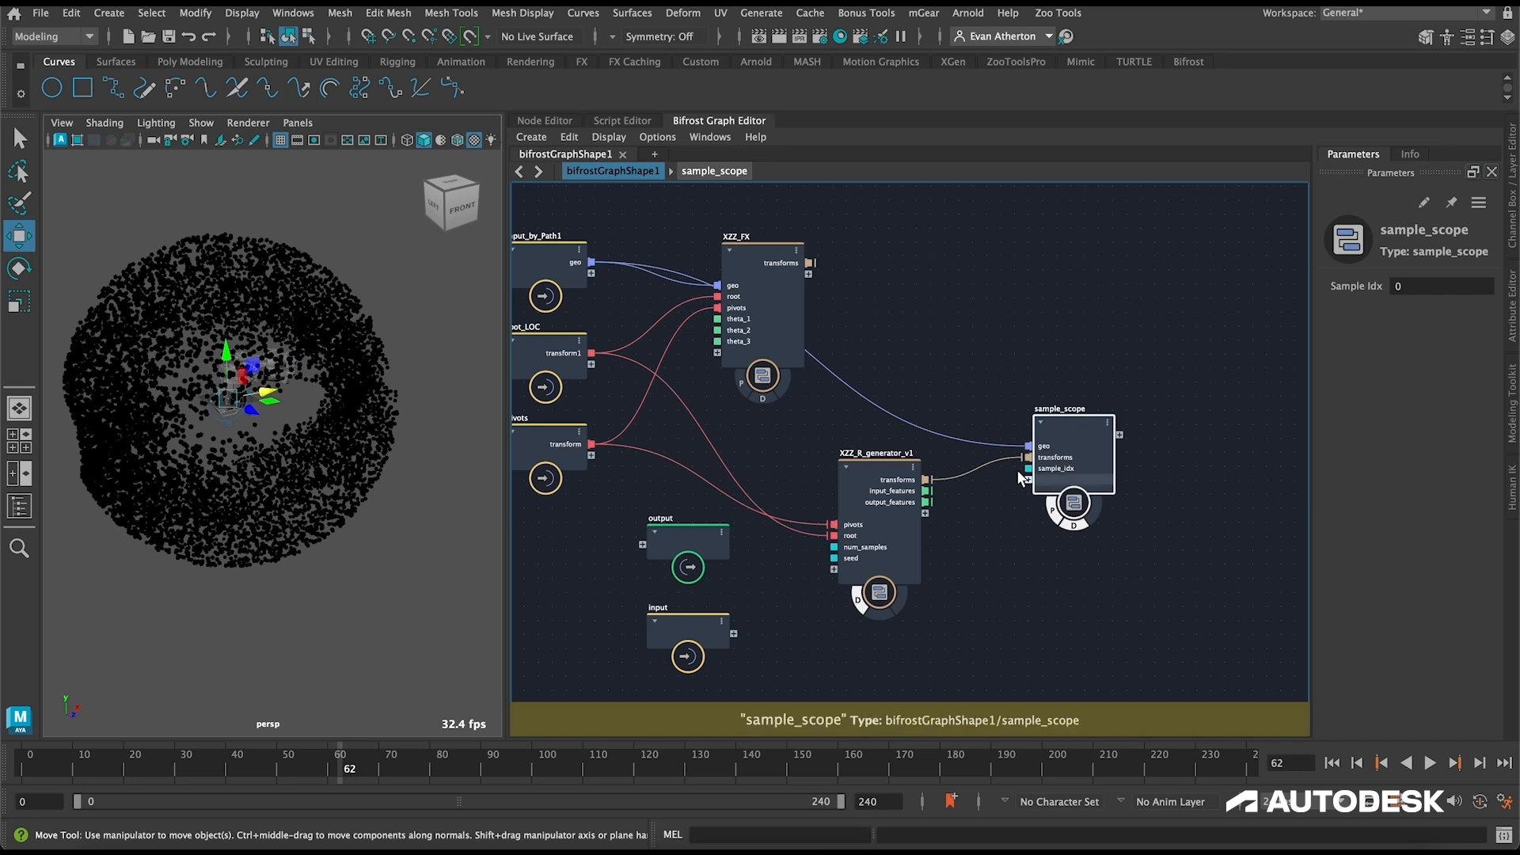
left_click(857, 602)
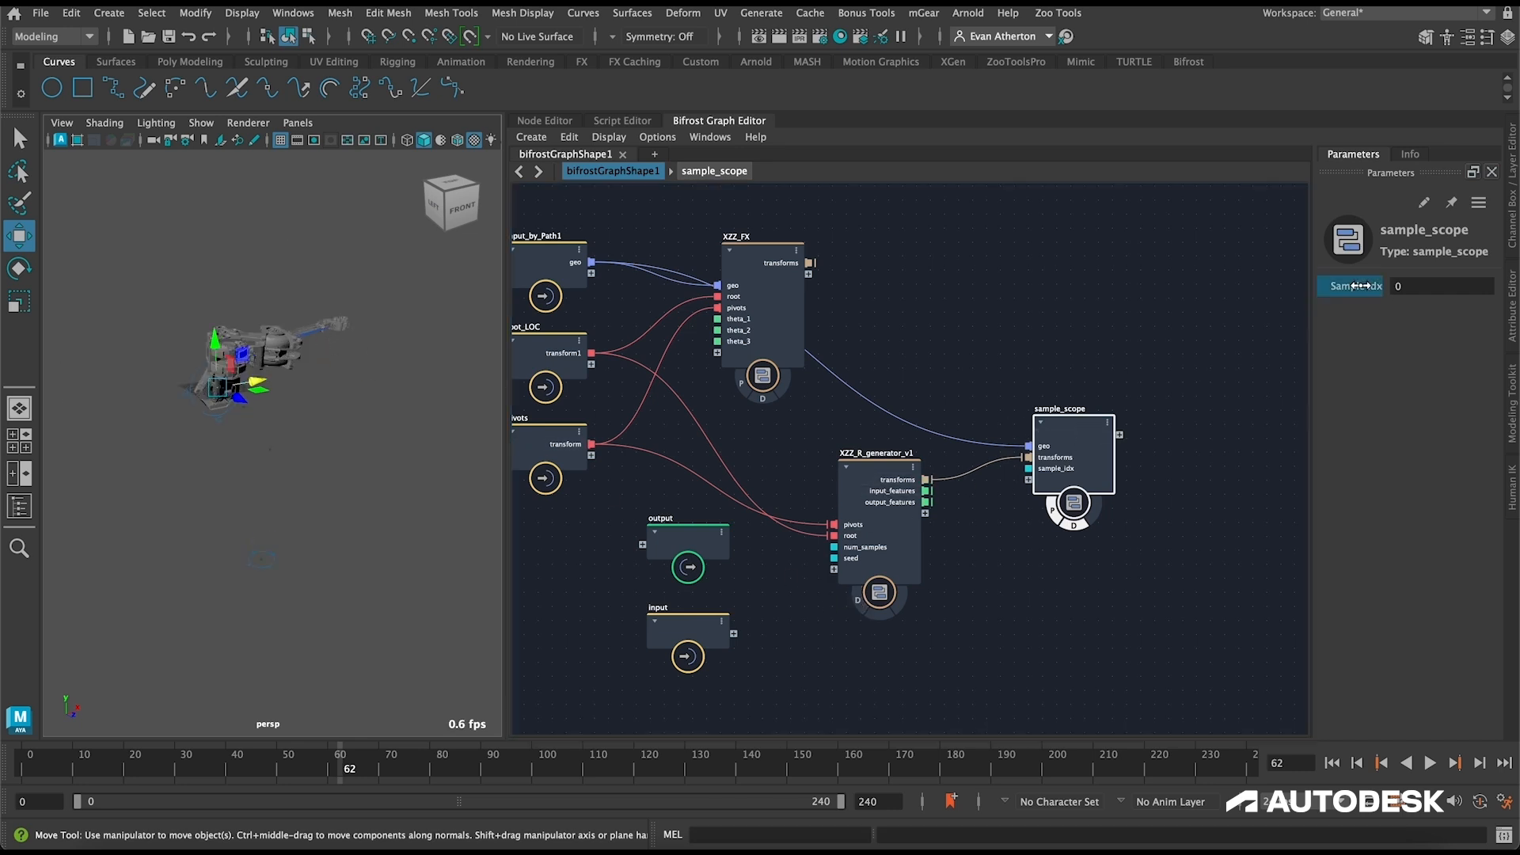
Step: Set Sample Idx on sample_scope to 12 and examine the sampled leg pose from the left and front
left_click_drag(1362, 286, 1509, 298)
left_click_drag(1350, 286, 1406, 296)
left_click_drag(132, 491, 199, 516, "alt")
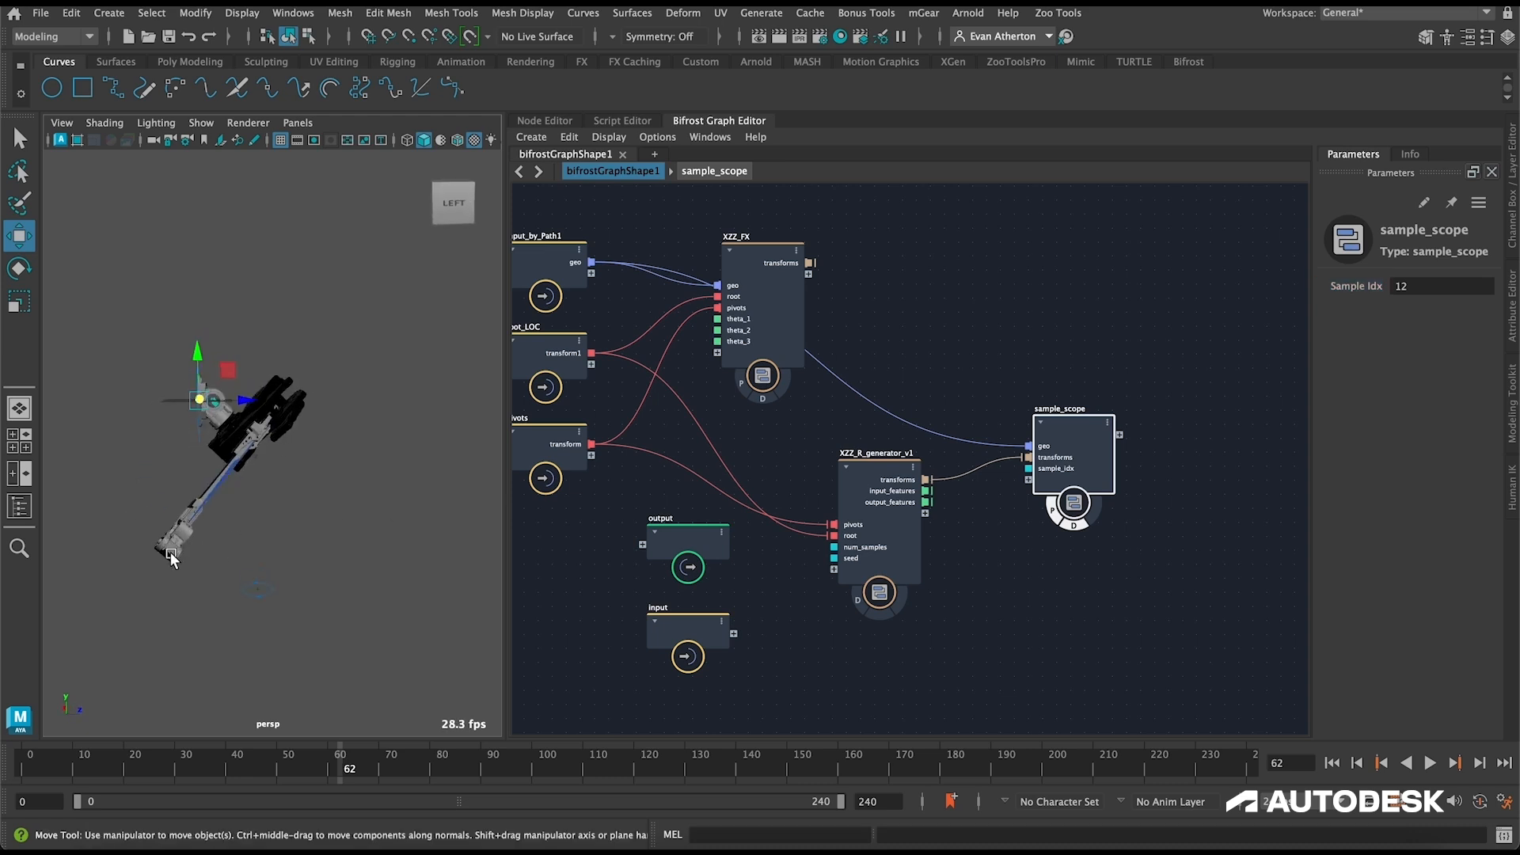
left_click_drag(248, 548, 183, 548, "alt")
left_click_drag(183, 548, 118, 545, "alt")
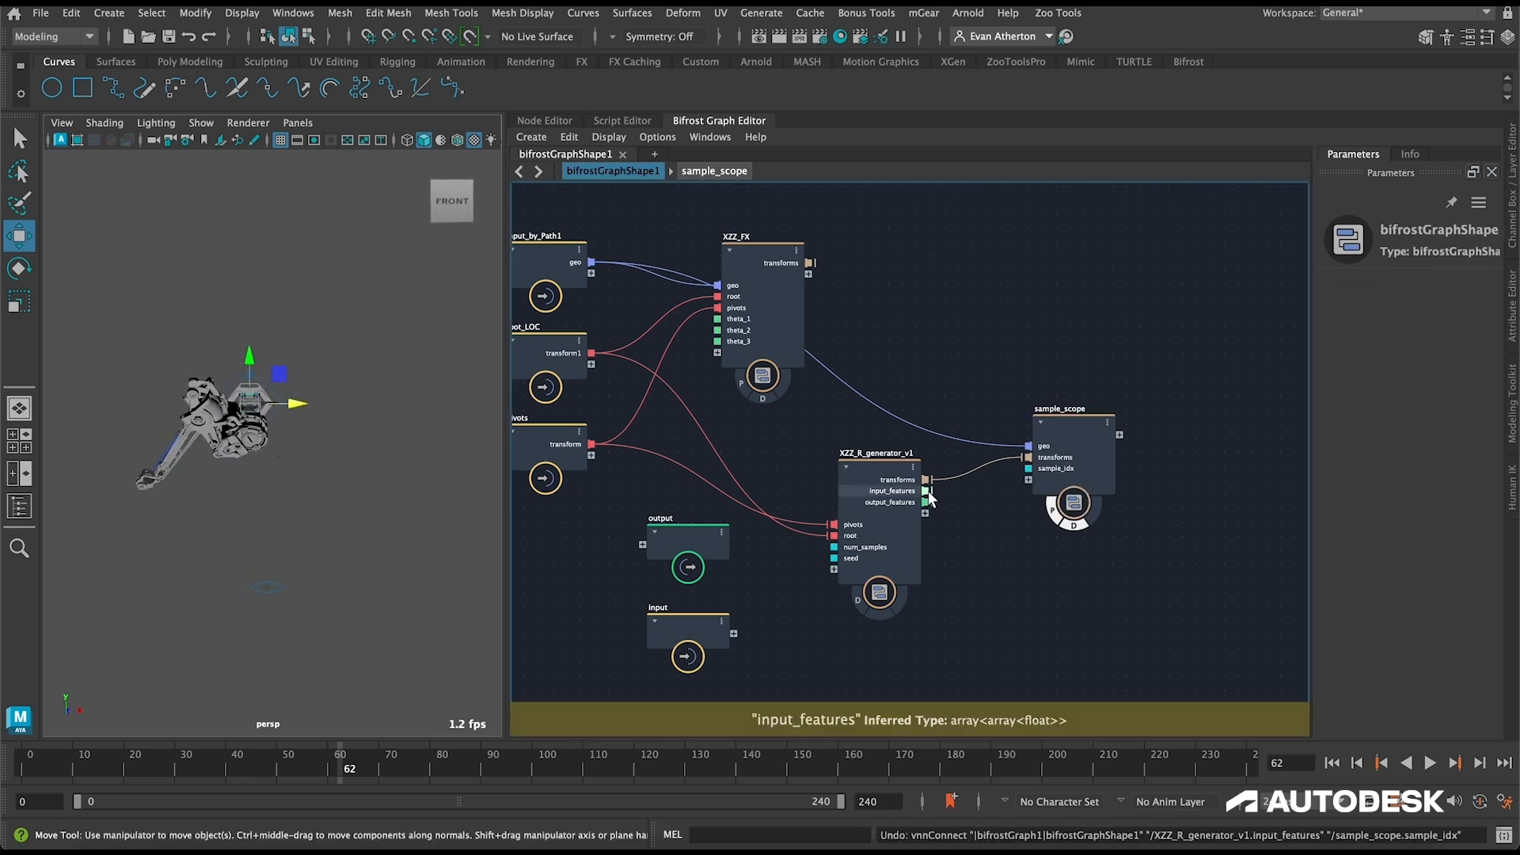
Step: Connect XZZ_R_generator_v1's input_features and output_features to sample_scope, and add a second get_from_array node inside it
left_click_drag(926, 491, 1029, 489)
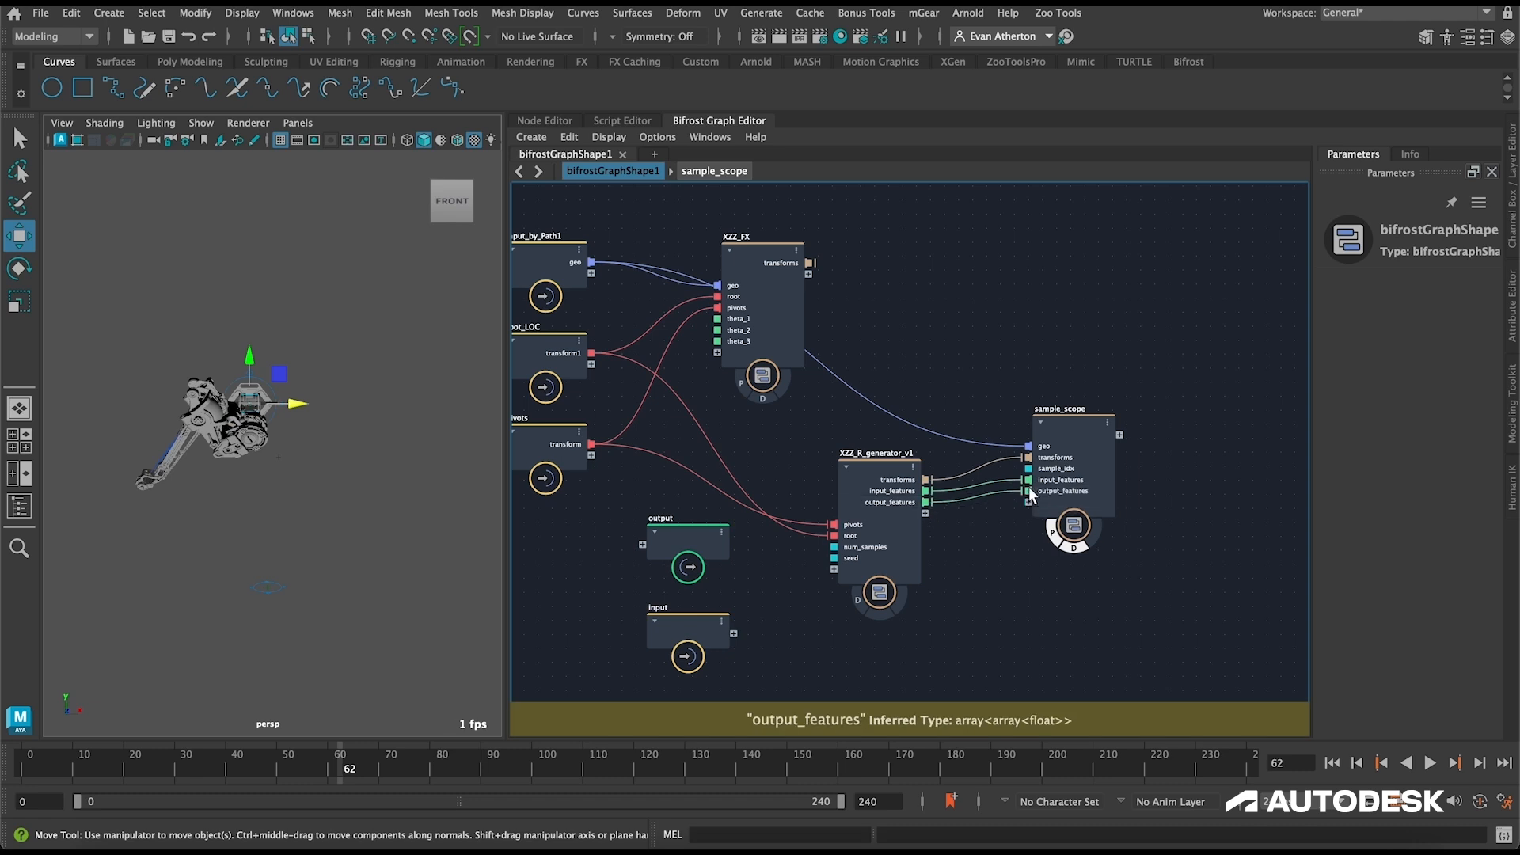
double_click(1080, 418)
key("Tab")
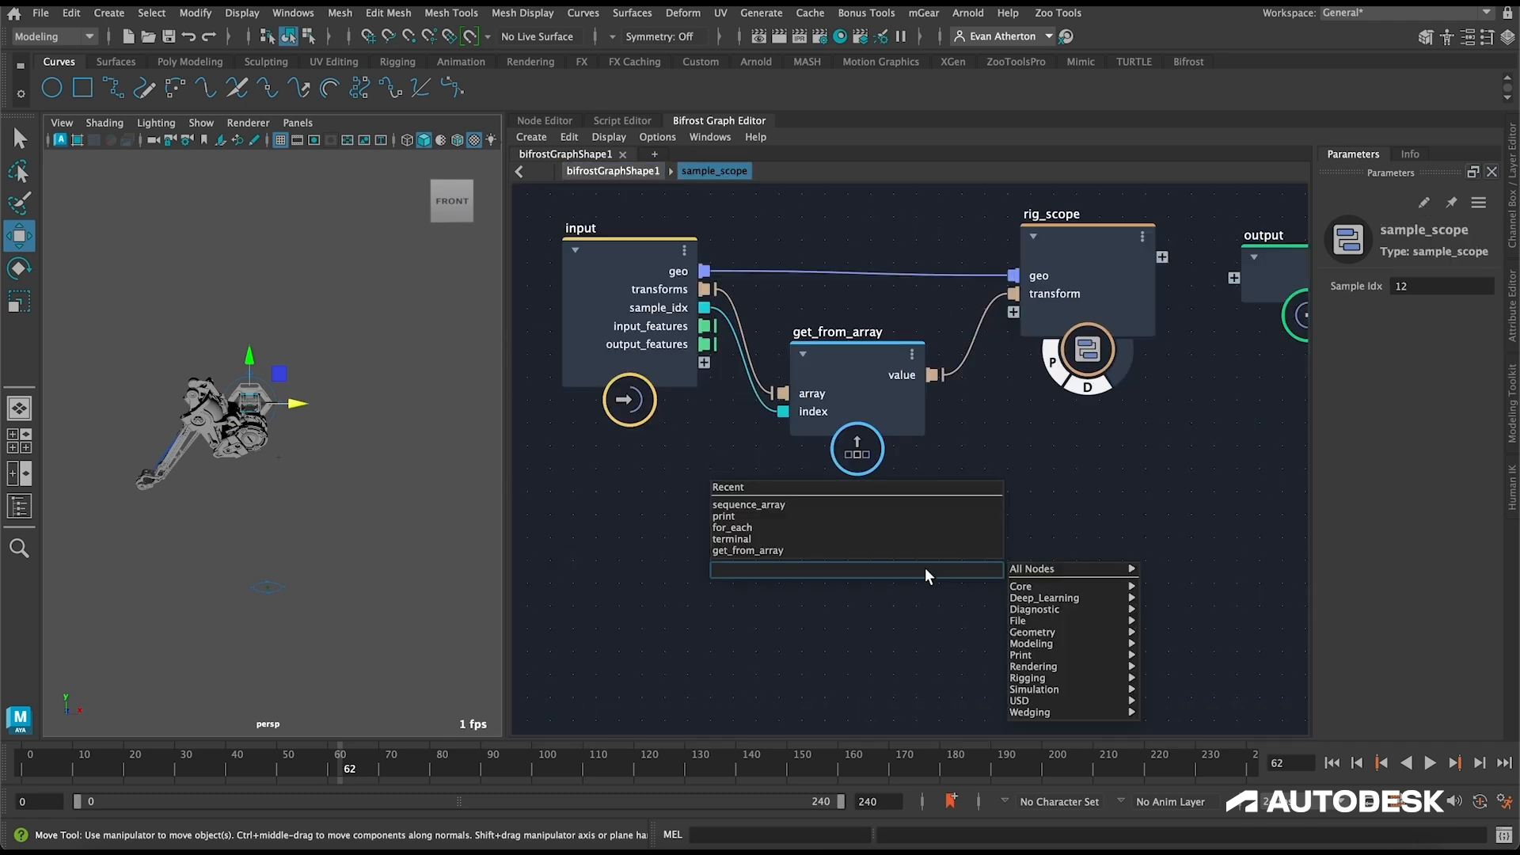
type("get_from")
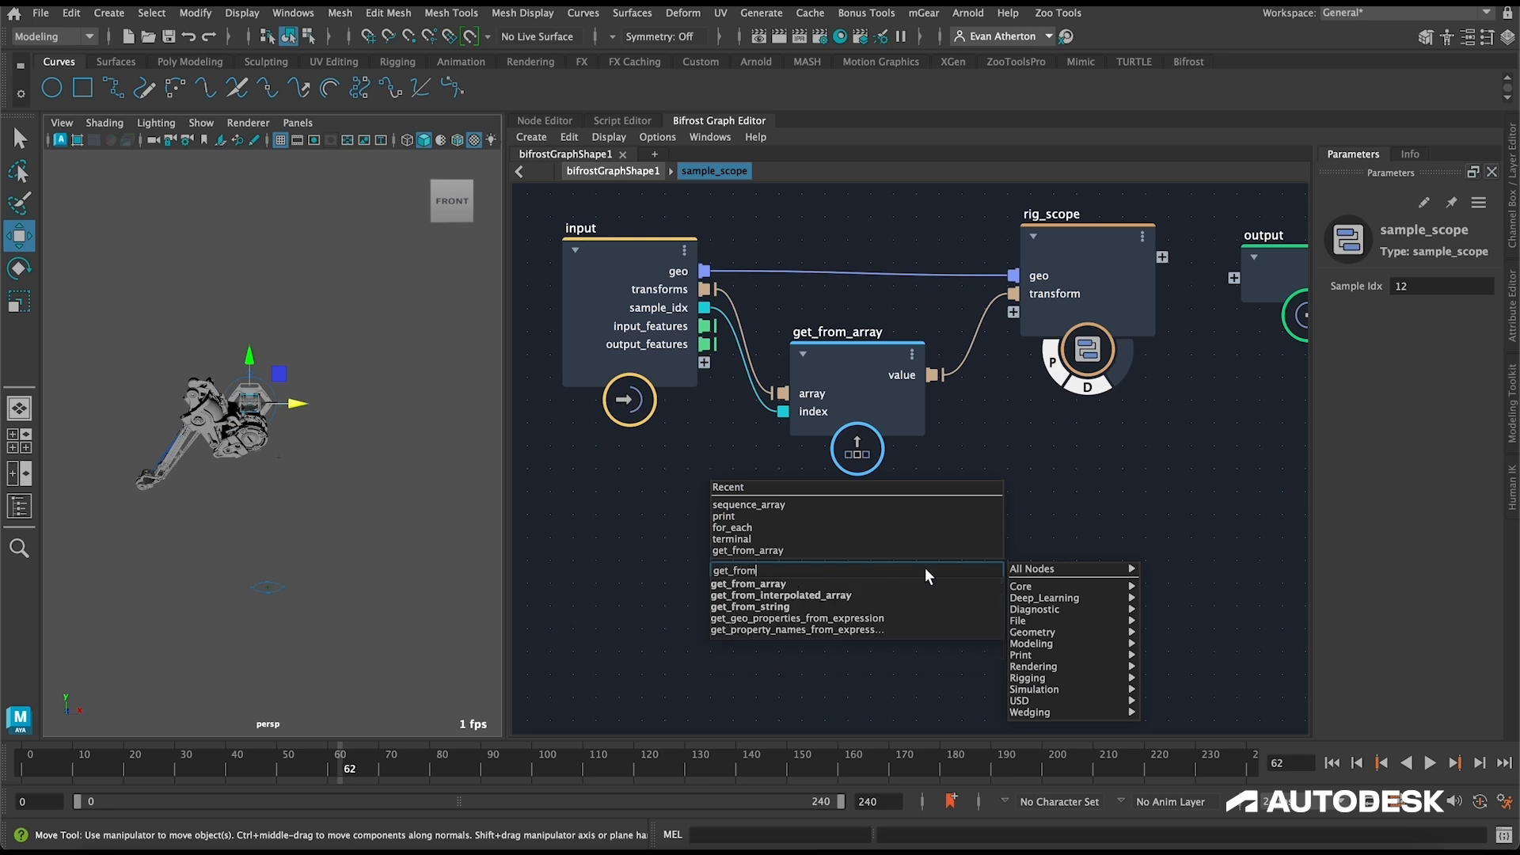
key("Return")
left_click_drag(923, 583, 878, 541)
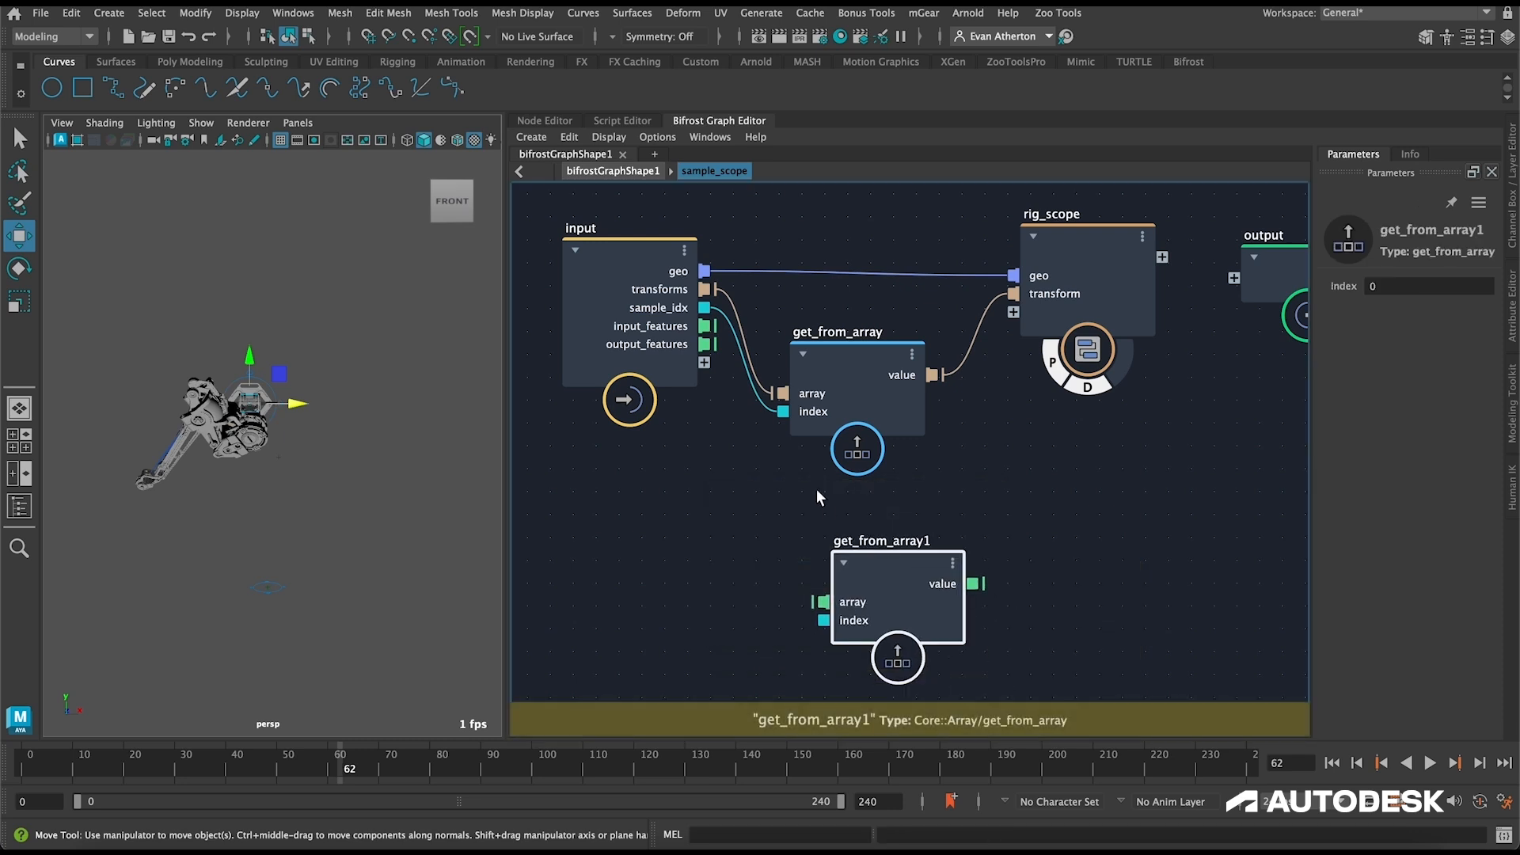
Step: Feed input_features and sample_idx into the second get_from_array node's array and index, and duplicate that node with its connections below it
left_click_drag(705, 325, 823, 602)
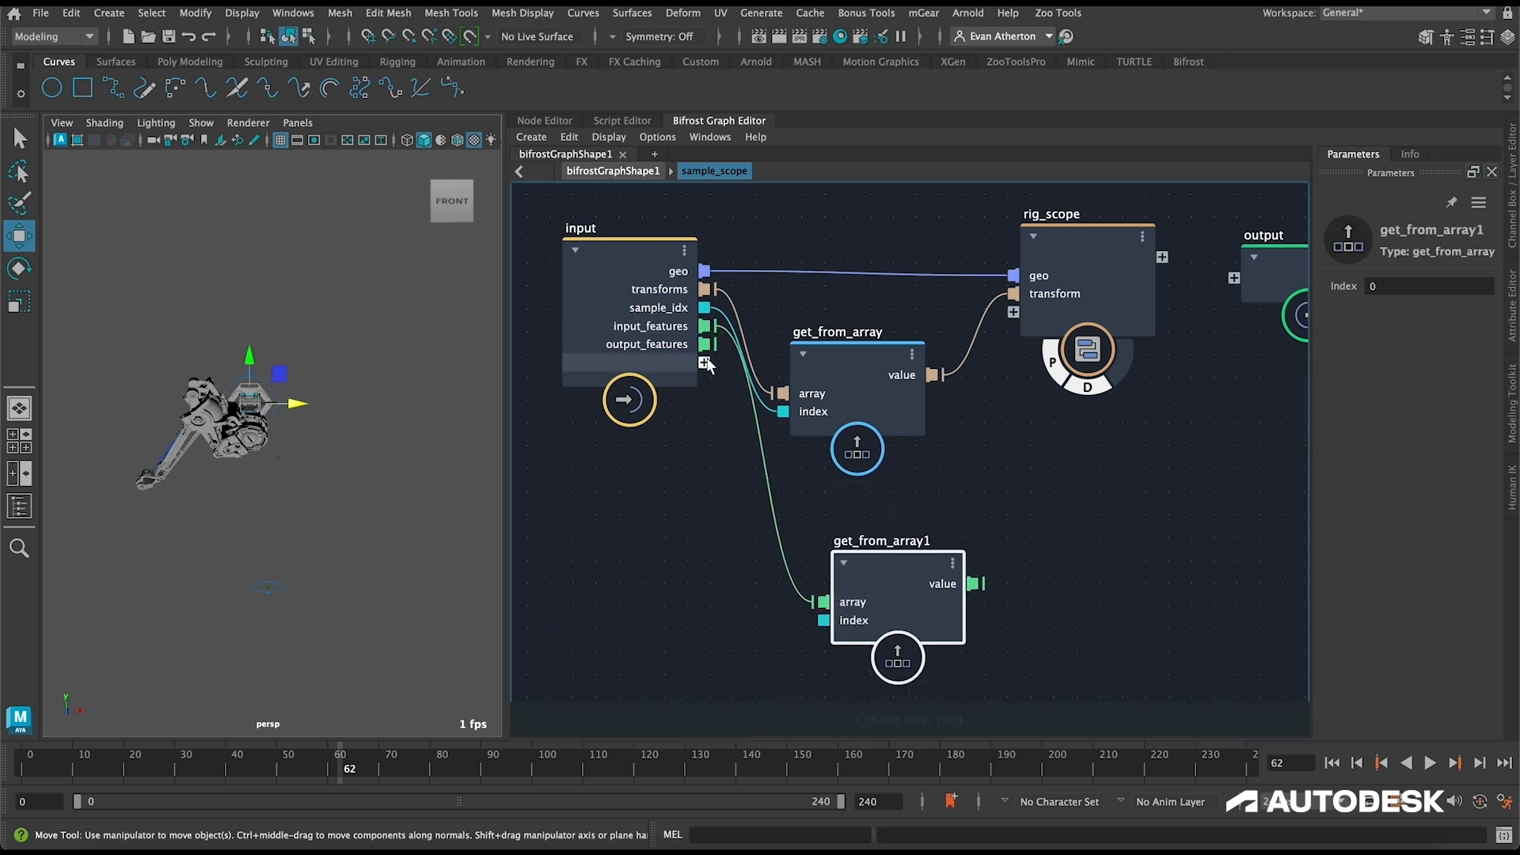
left_click_drag(704, 307, 865, 551)
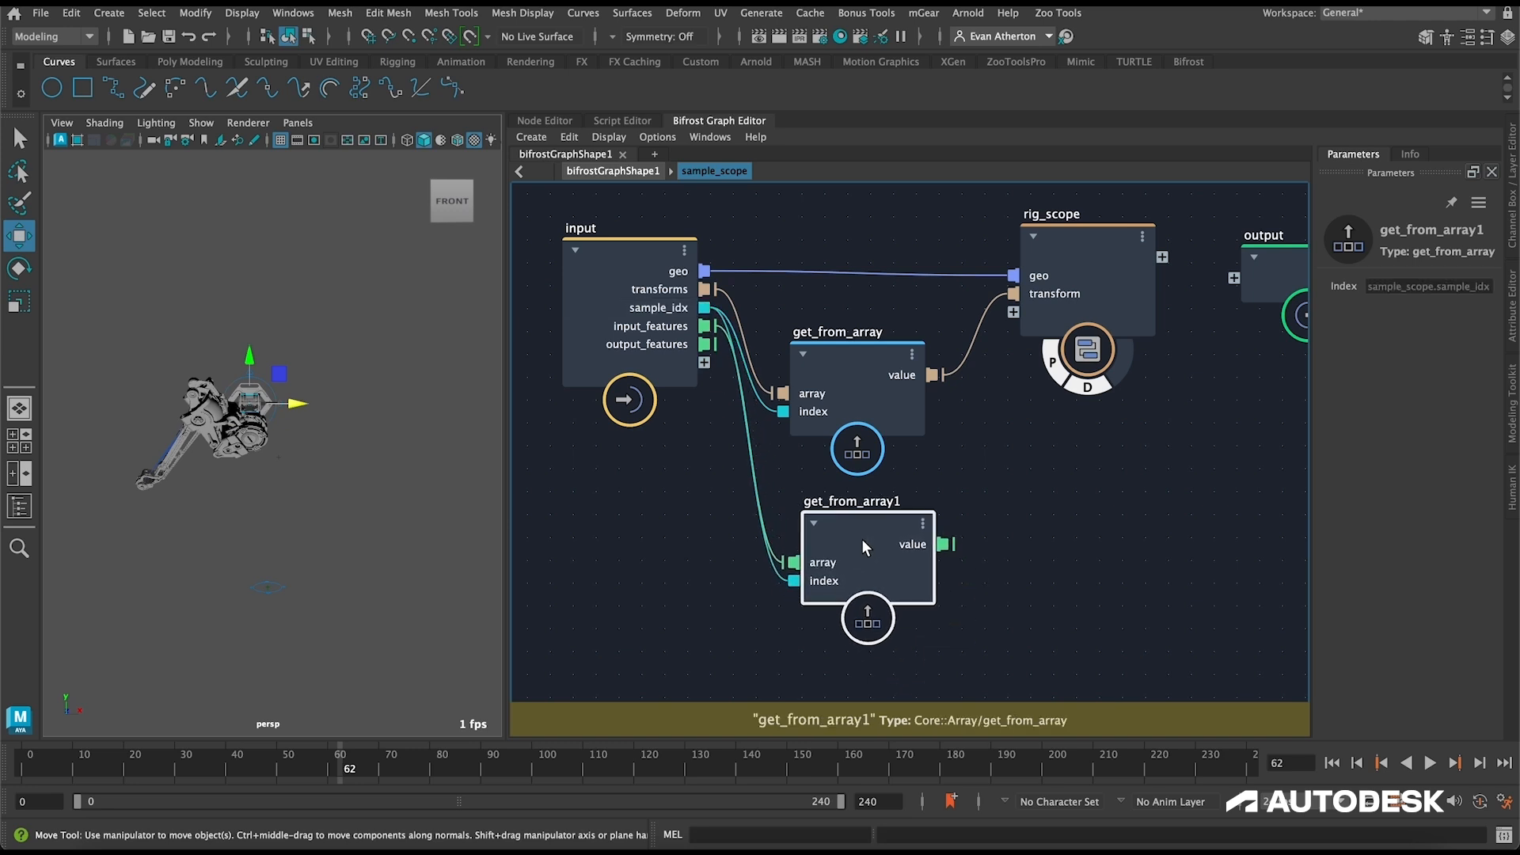
key("ctrl+shift+d")
left_click_drag(994, 618, 1193, 600)
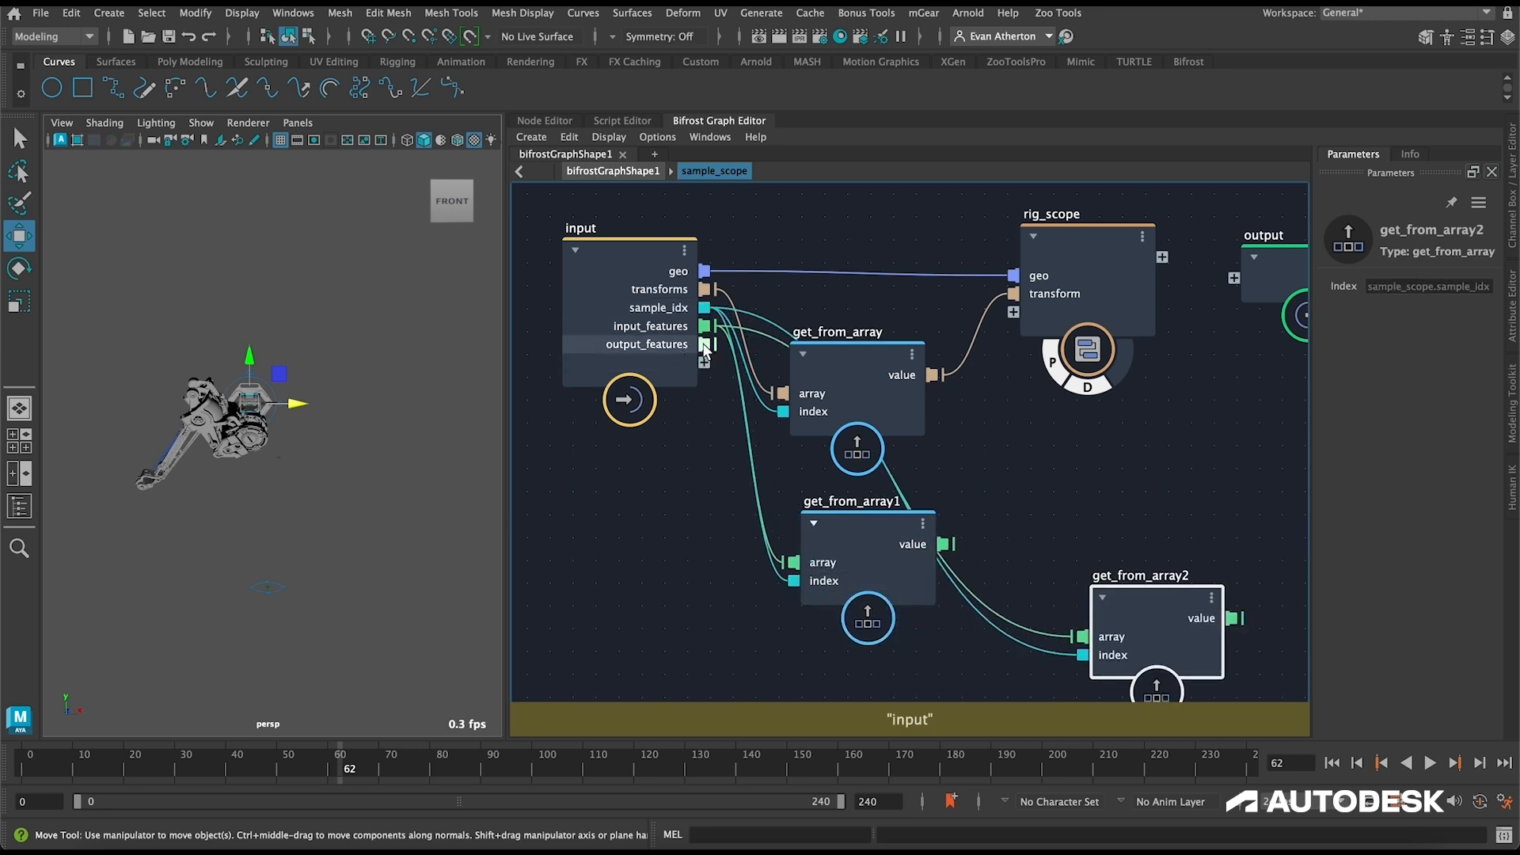
middle_click_drag(1029, 517, 1038, 406, "alt")
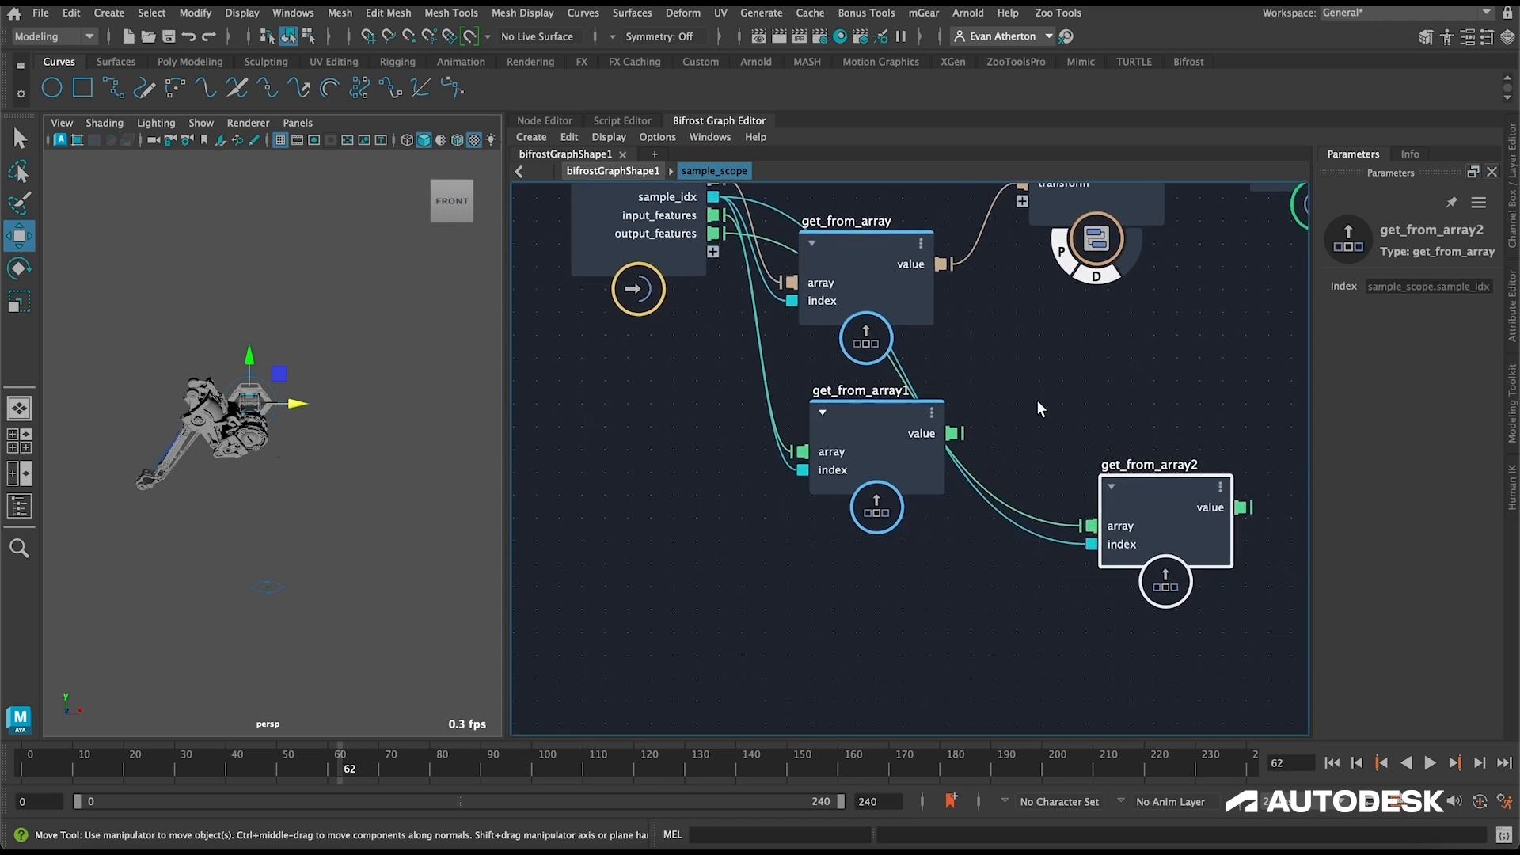
left_click_drag(1195, 511, 1041, 597)
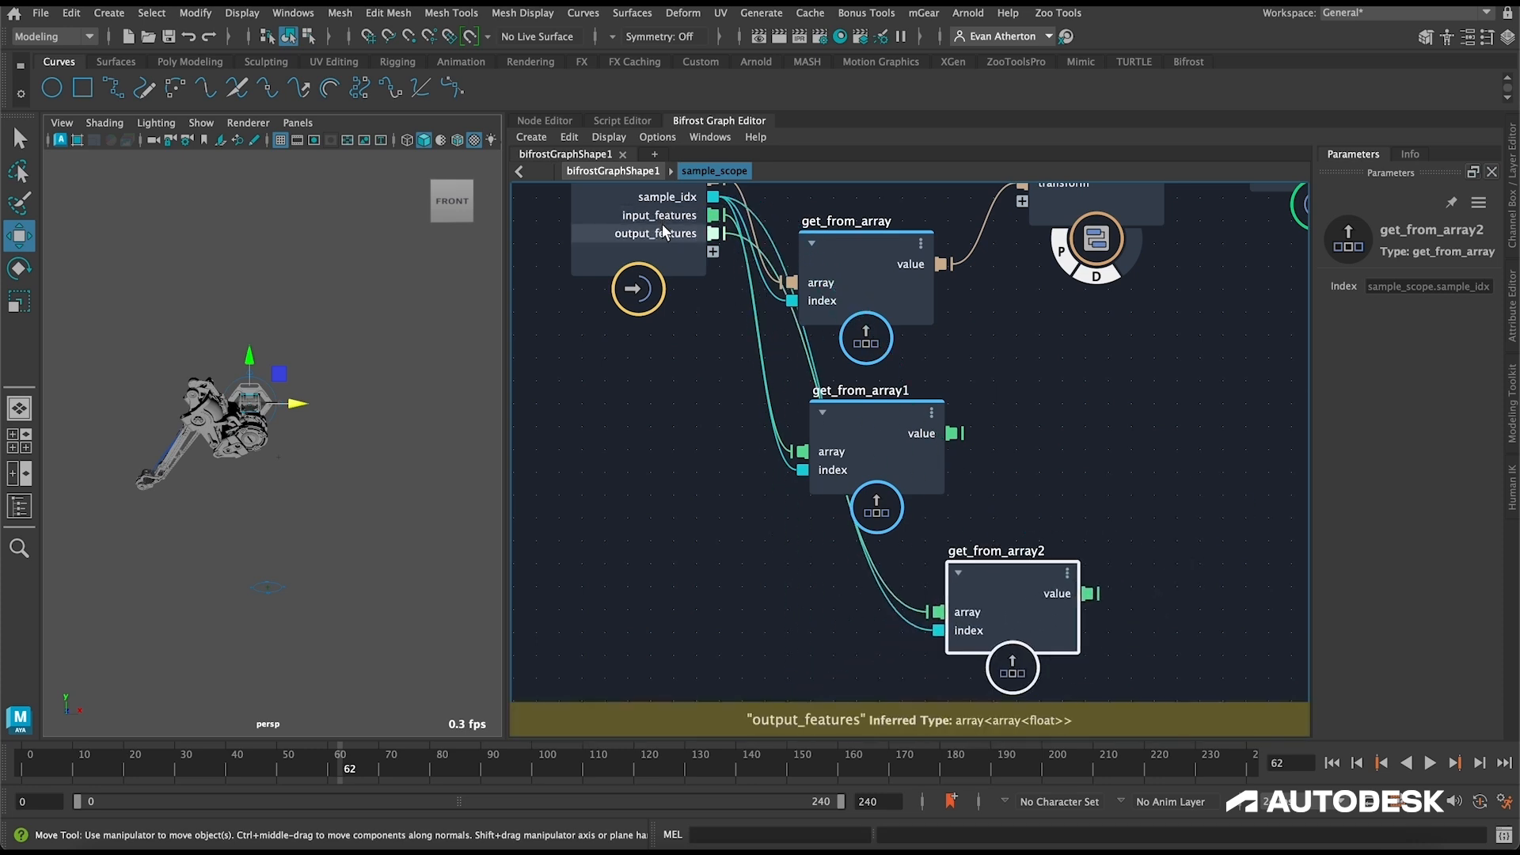
middle_click_drag(699, 357, 705, 407, "alt")
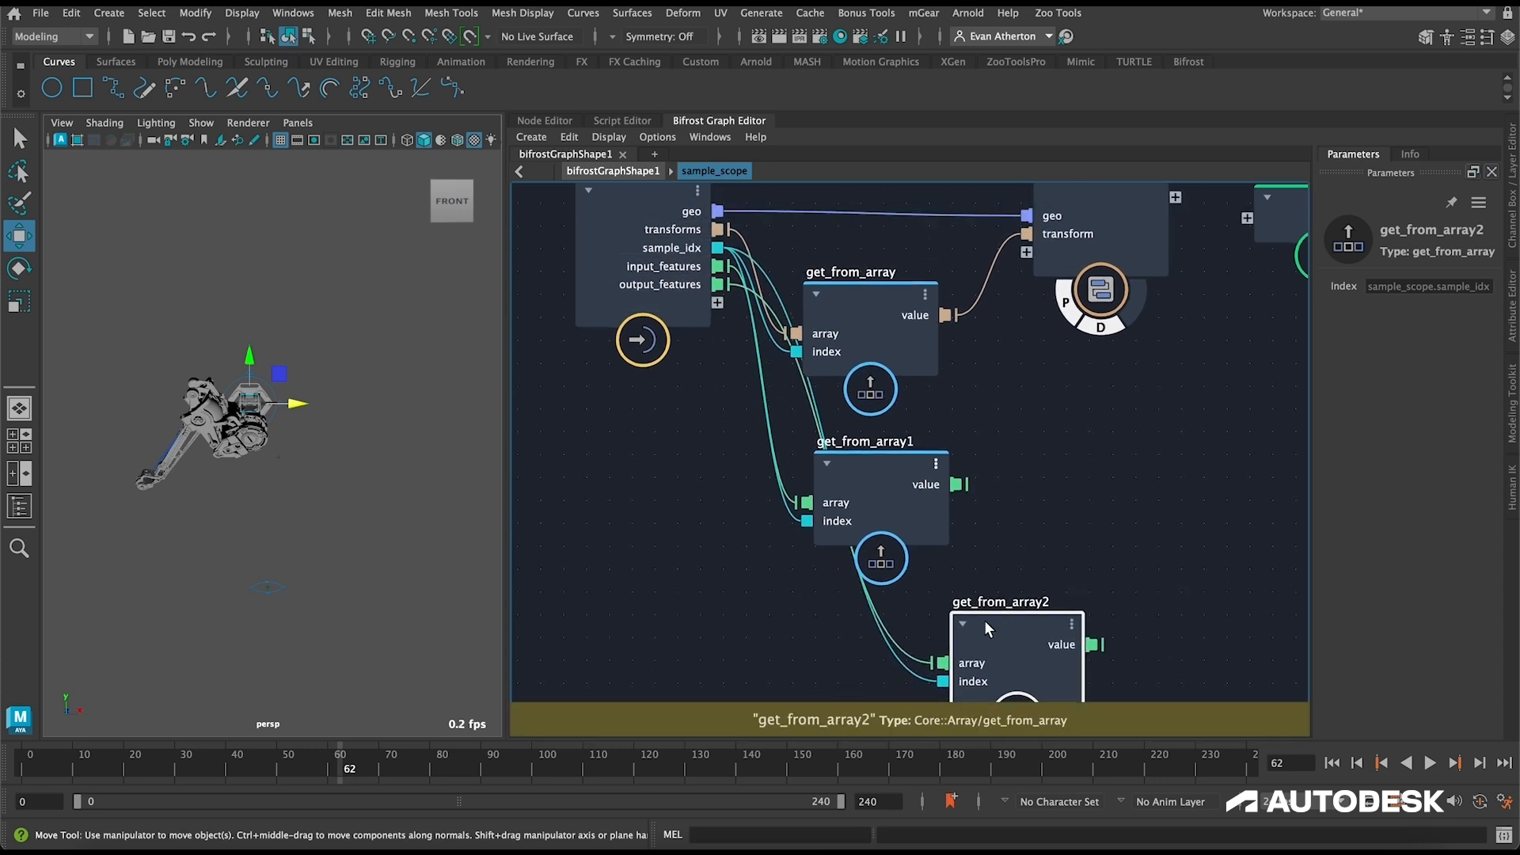
Step: Return to the top-level bifrostGraphShape1 graph and add a write_NumPy node beside sample_scope
left_click(613, 171)
left_click(1027, 369)
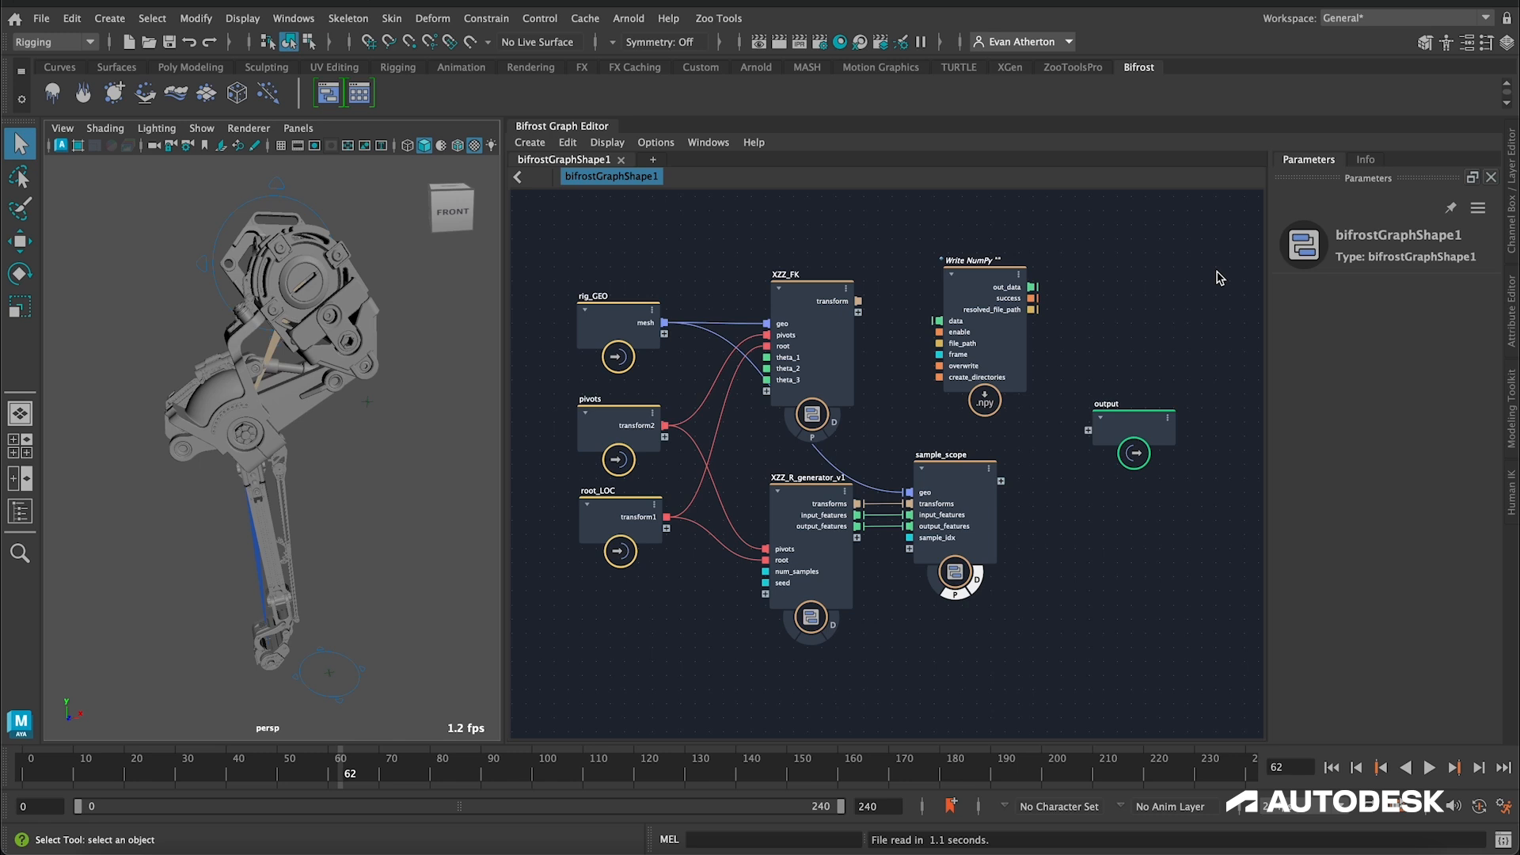
key("Tab")
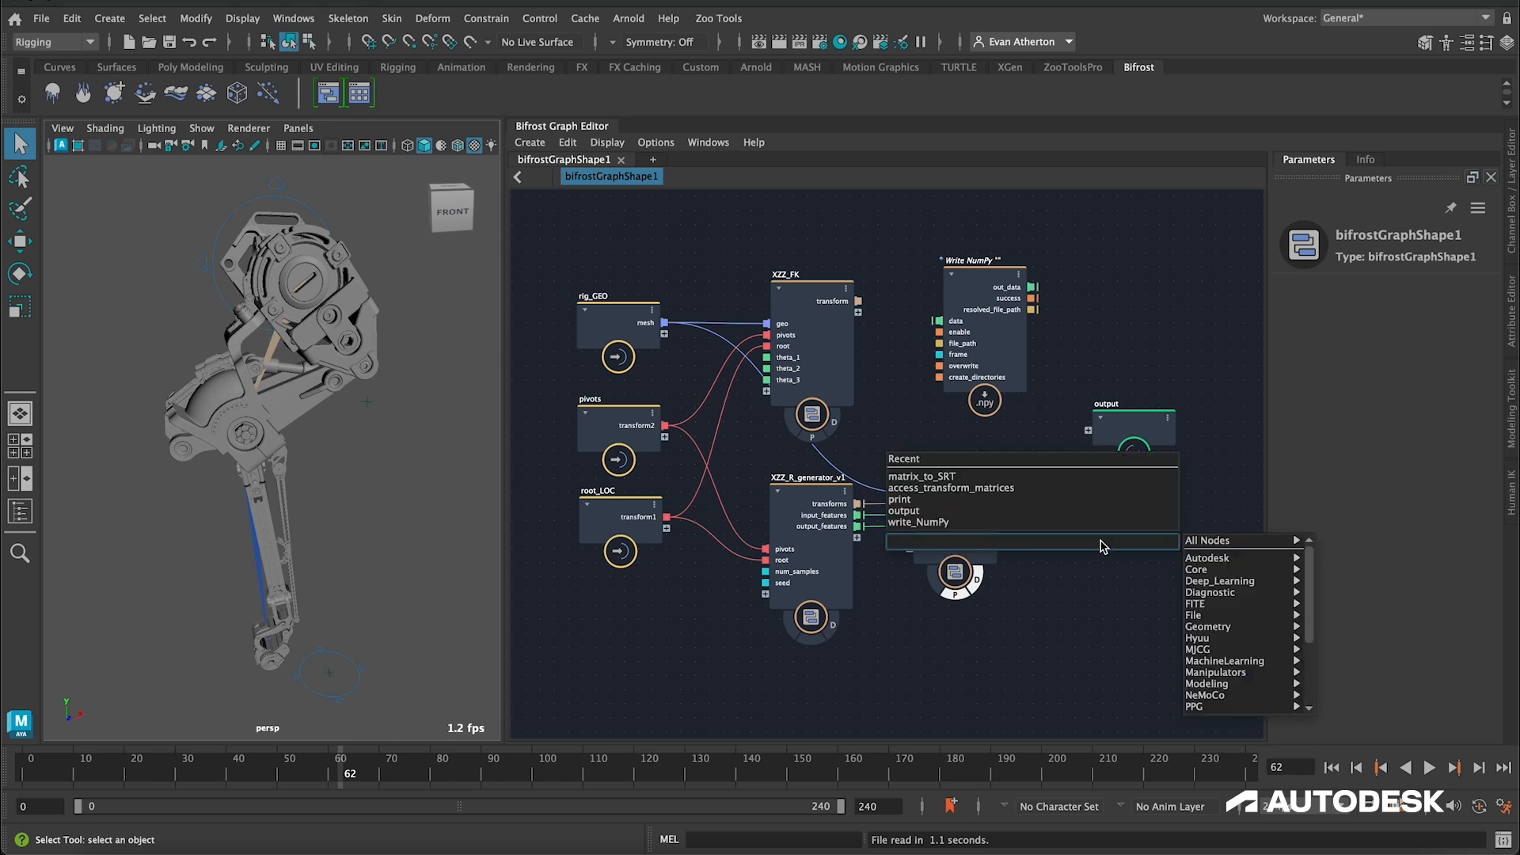
type("write_nu")
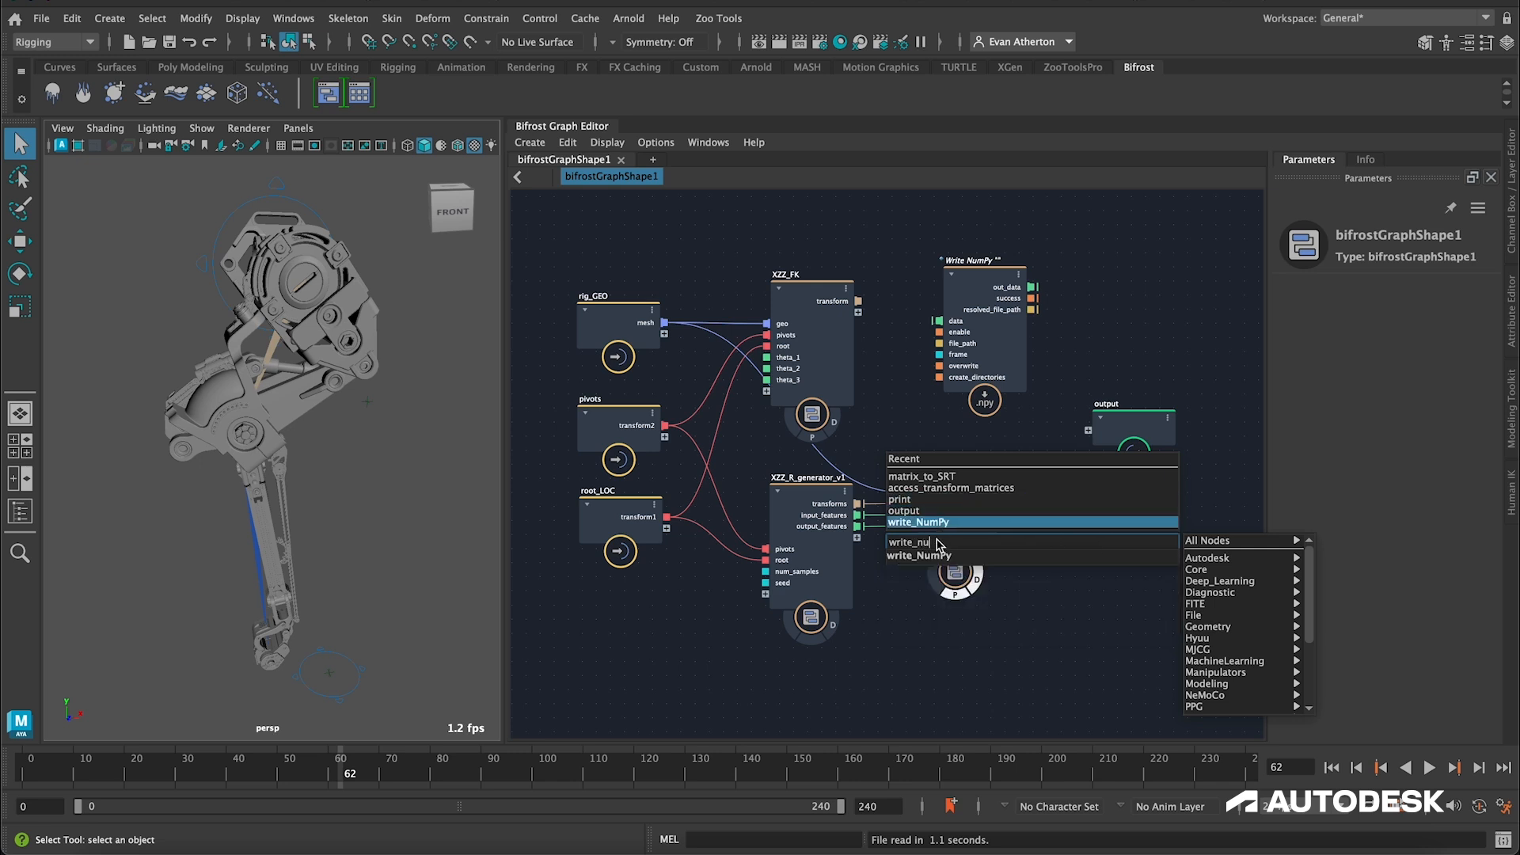
left_click(1107, 556)
left_click_drag(1113, 573, 1099, 514)
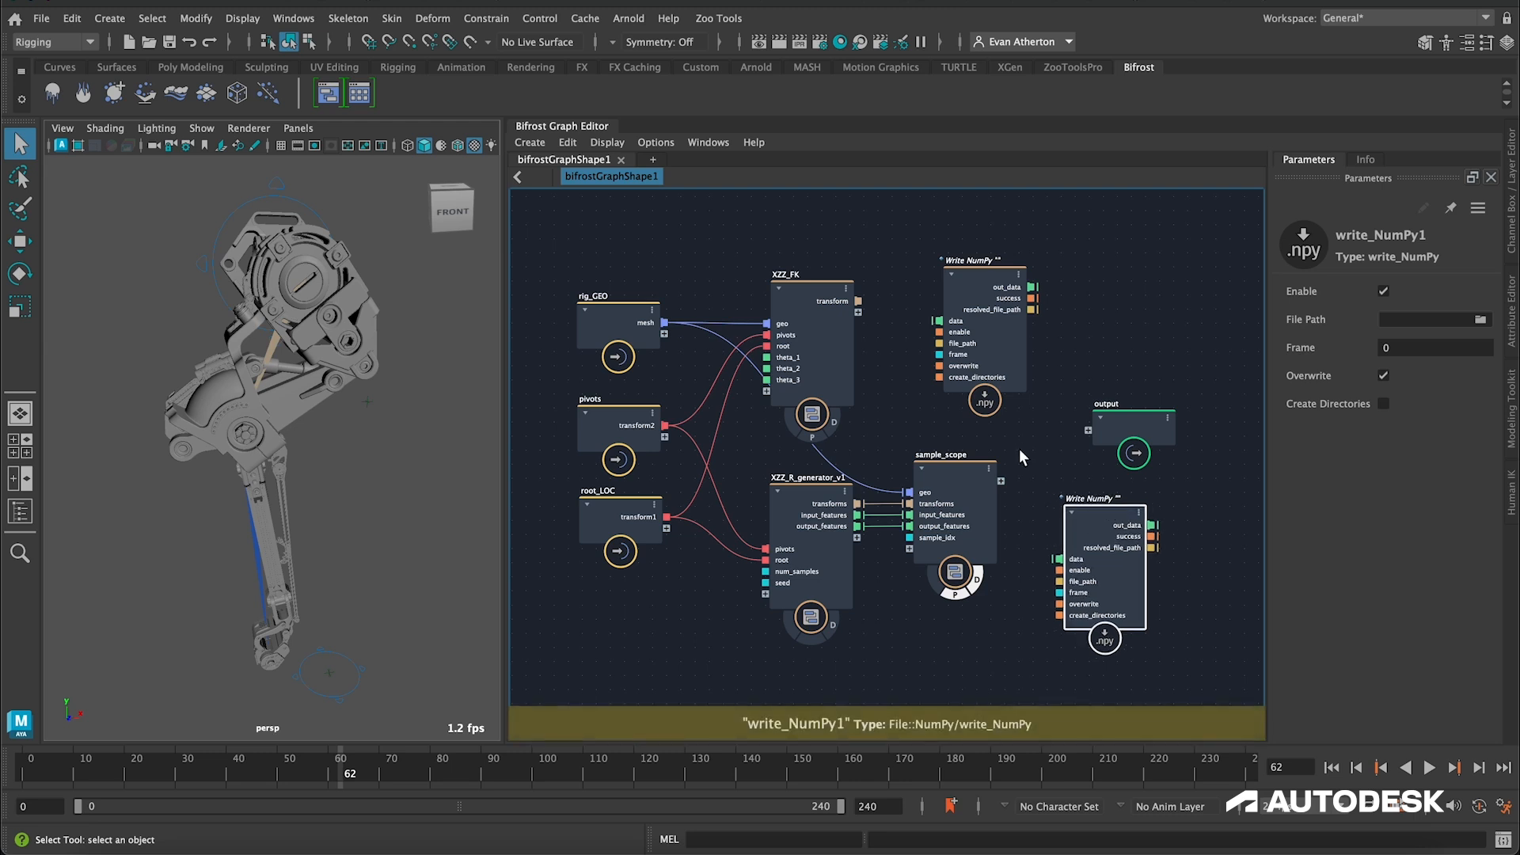
Step: Duplicate the new write_NumPy node and place the copy directly below it
scroll(993, 453, "down", 3)
middle_click_drag(1023, 457, 913, 335, "alt")
scroll(993, 402, "up", 5)
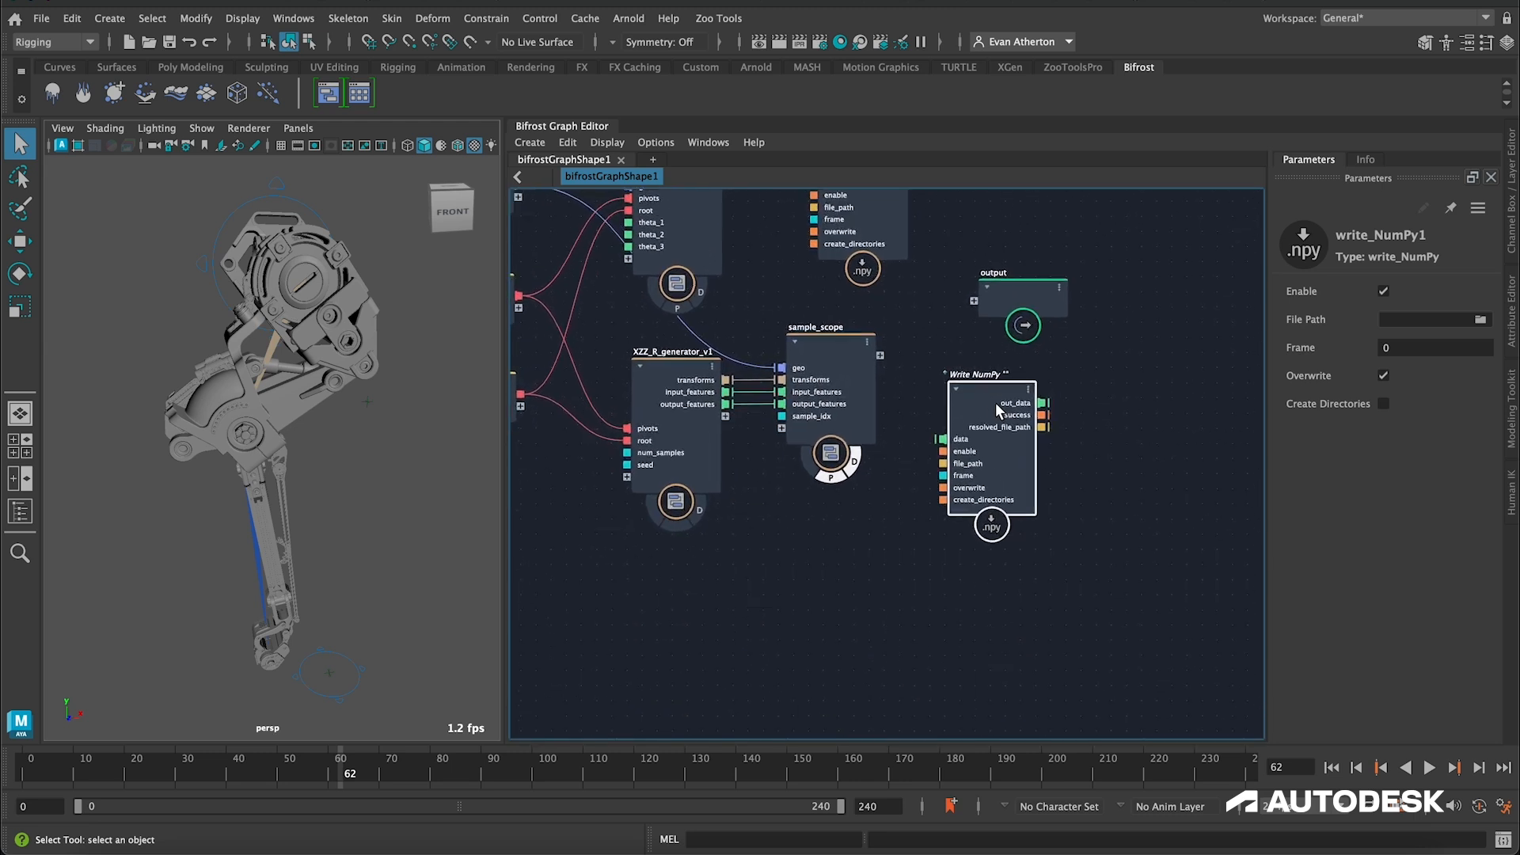
left_click_drag(1004, 389, 1030, 394)
key("ctrl+d")
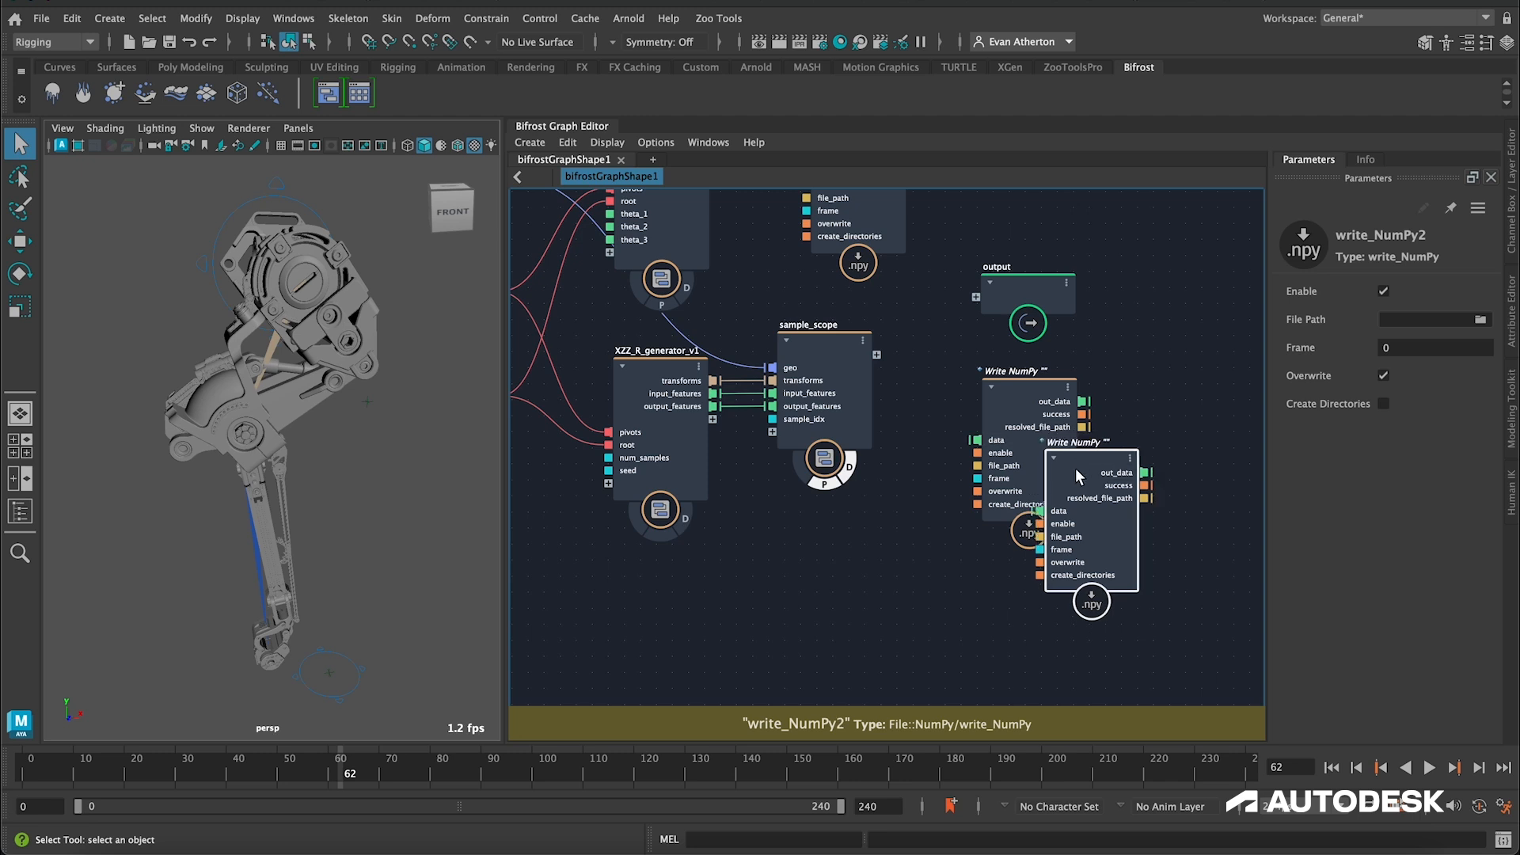
left_click_drag(1078, 458, 1020, 589)
Step: Connect XZZ_R_generator_v1's input_features to the upper write_NumPy's data port and output_features to the lower one's
left_click_drag(716, 394, 978, 440)
middle_click_drag(1161, 473, 1171, 331, "alt")
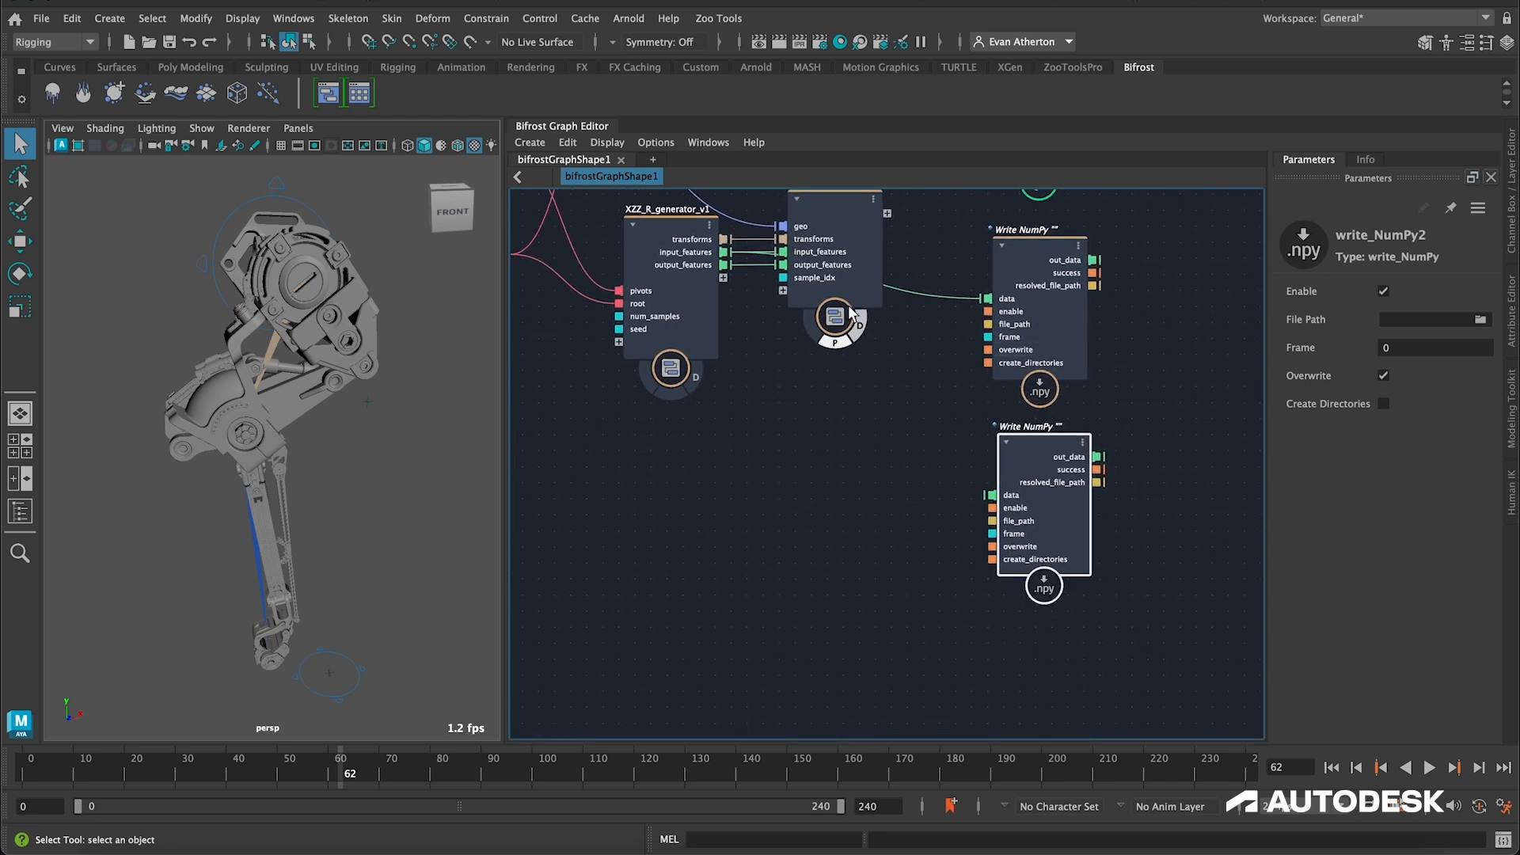
left_click_drag(723, 264, 991, 495)
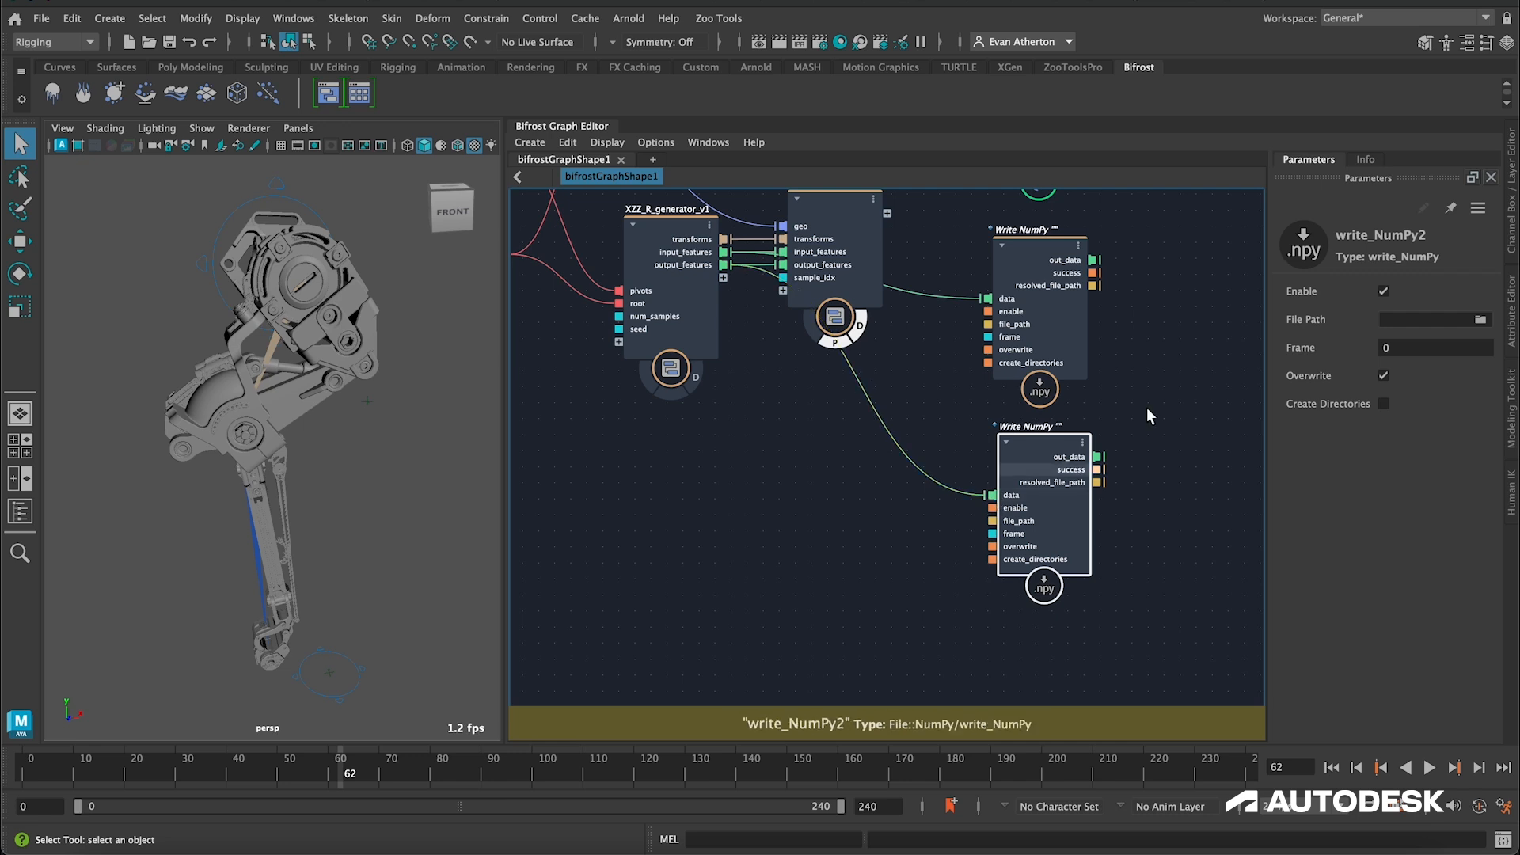
middle_click_drag(1143, 377, 1094, 429, "alt")
Step: Browse for the write_NumPy file path and create the nested folders bif_dl_tutorial, data and v1 on the Desktop
left_click(982, 277)
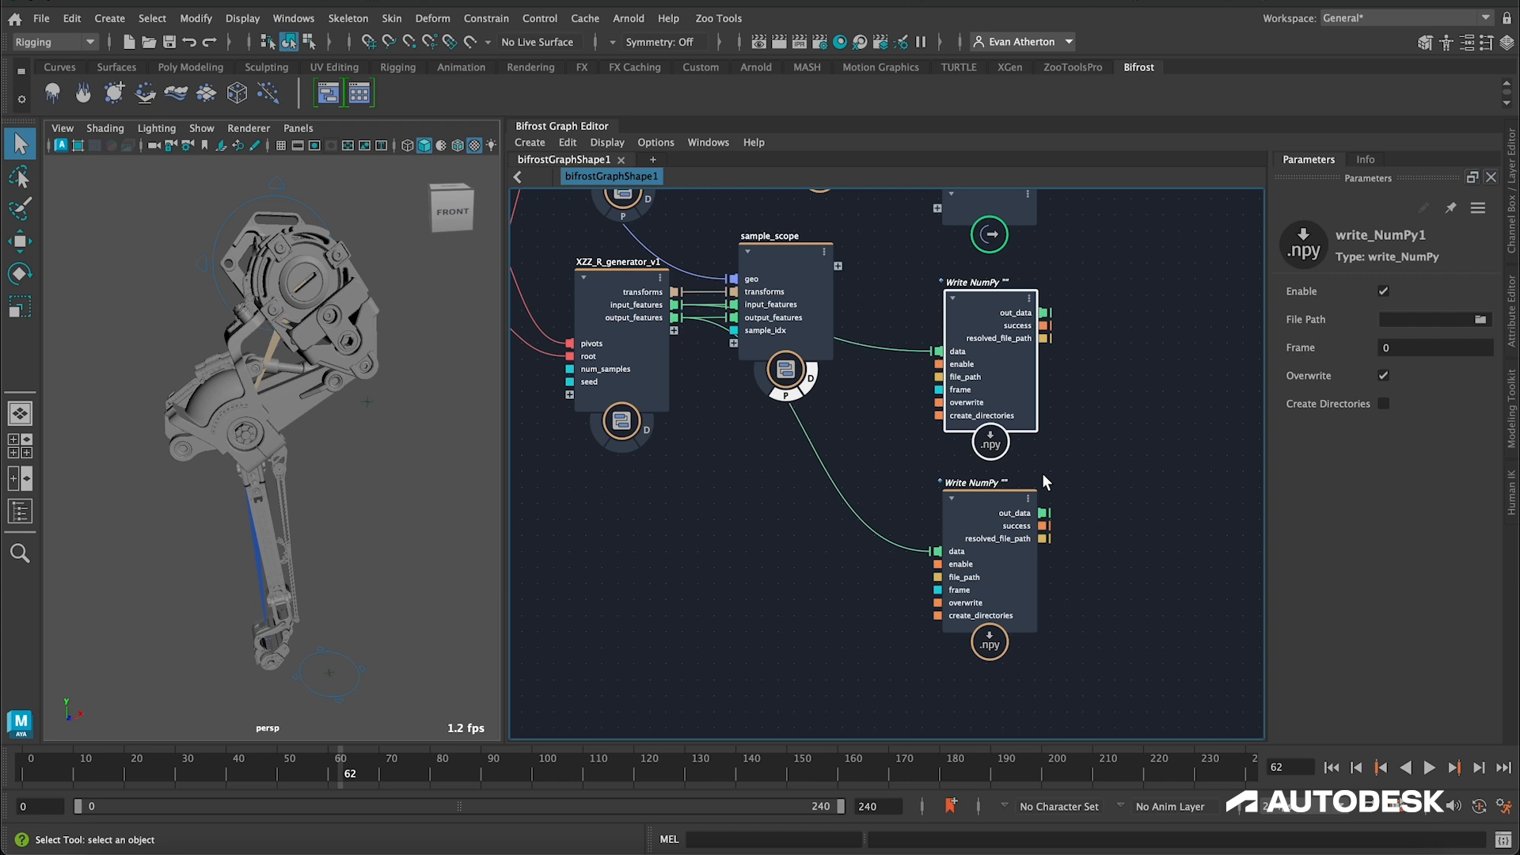
left_click(1481, 320)
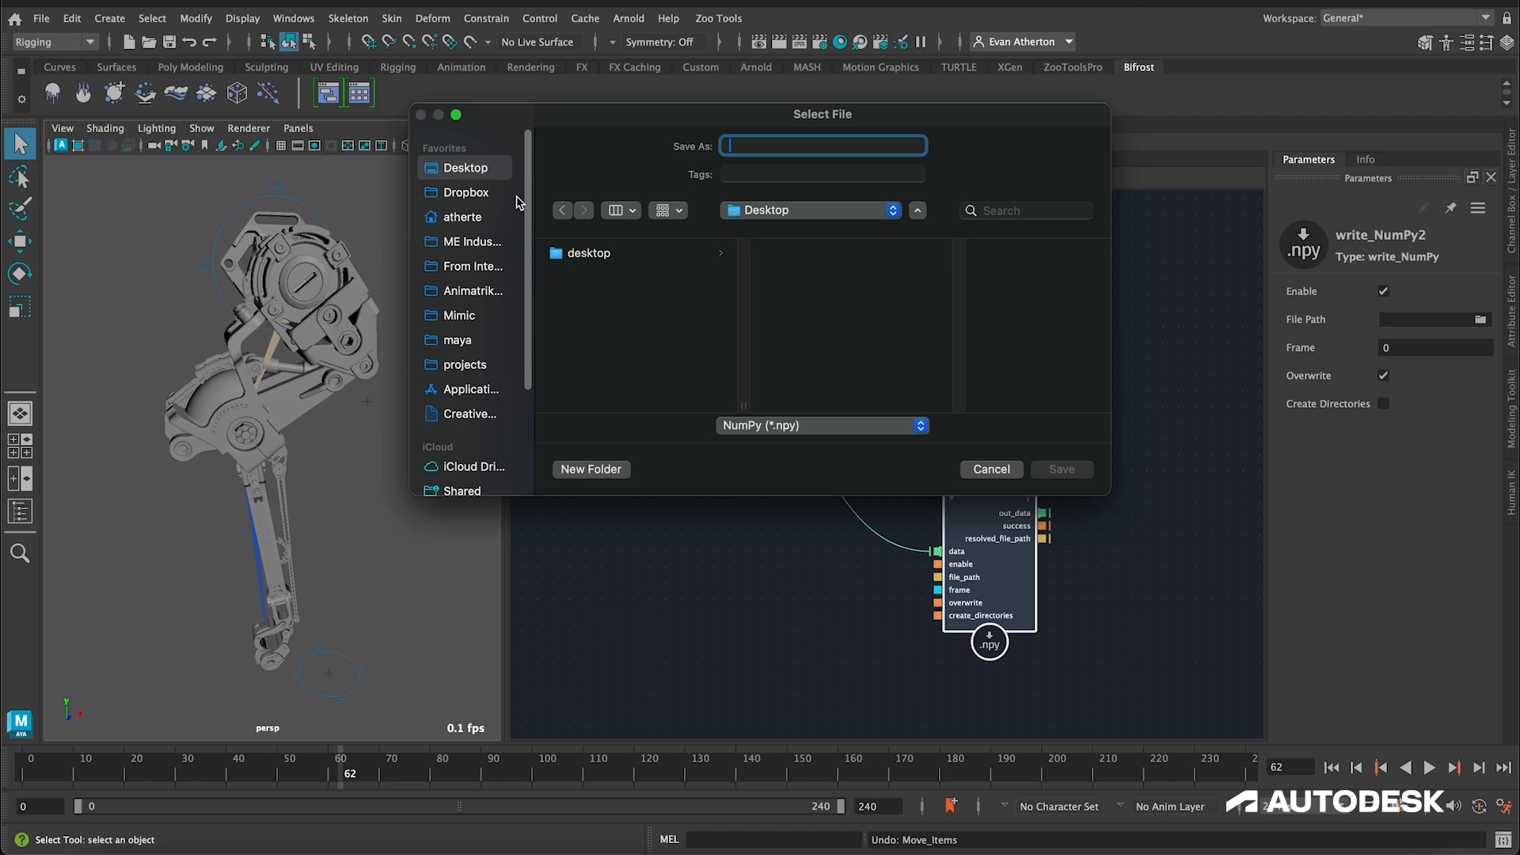
left_click(614, 468)
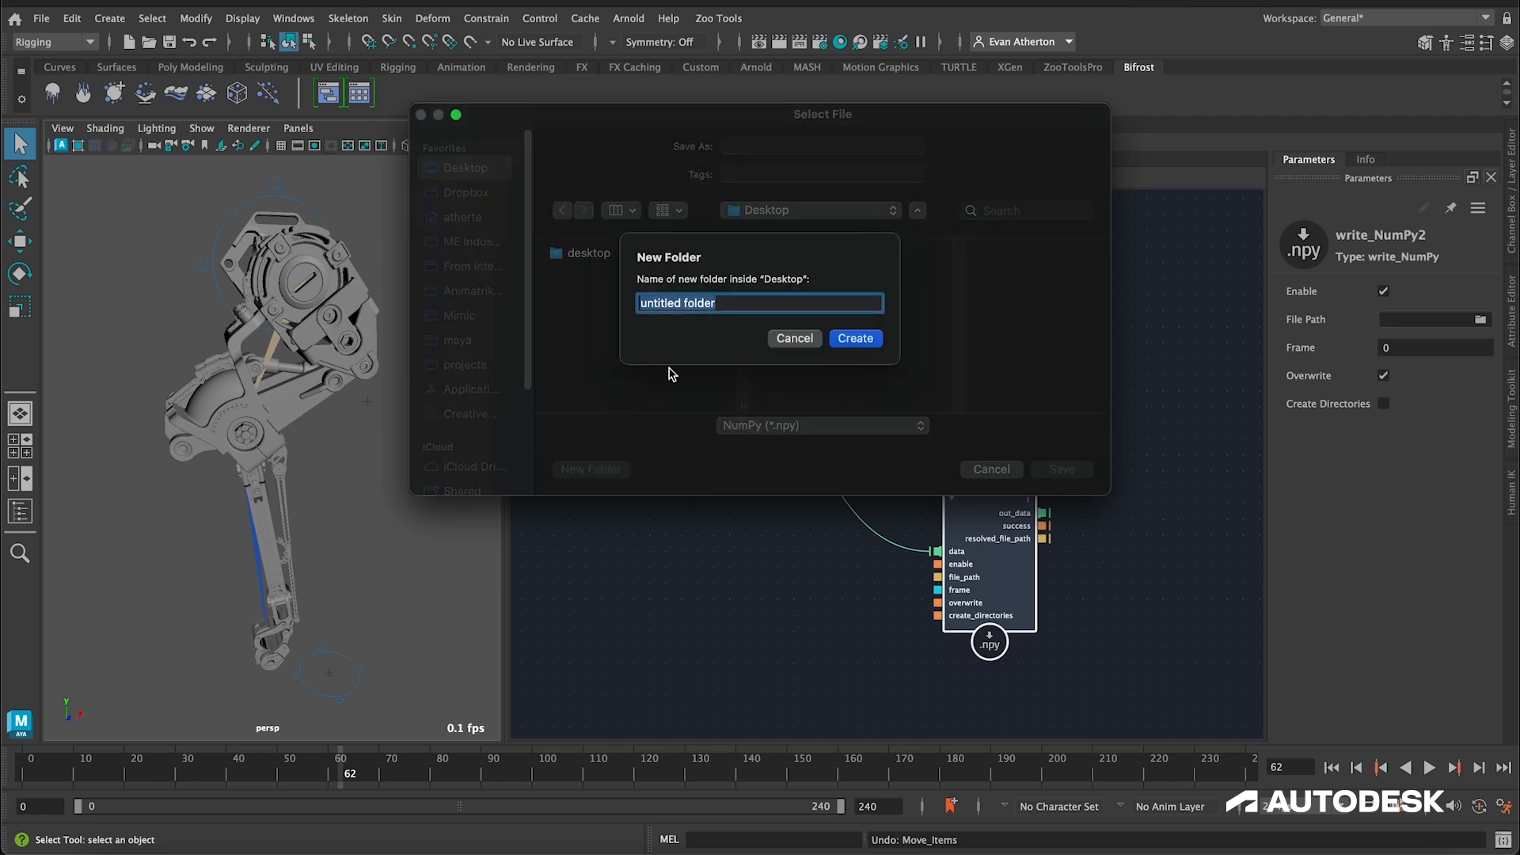
type("bif_dl_tutorial")
key("Return")
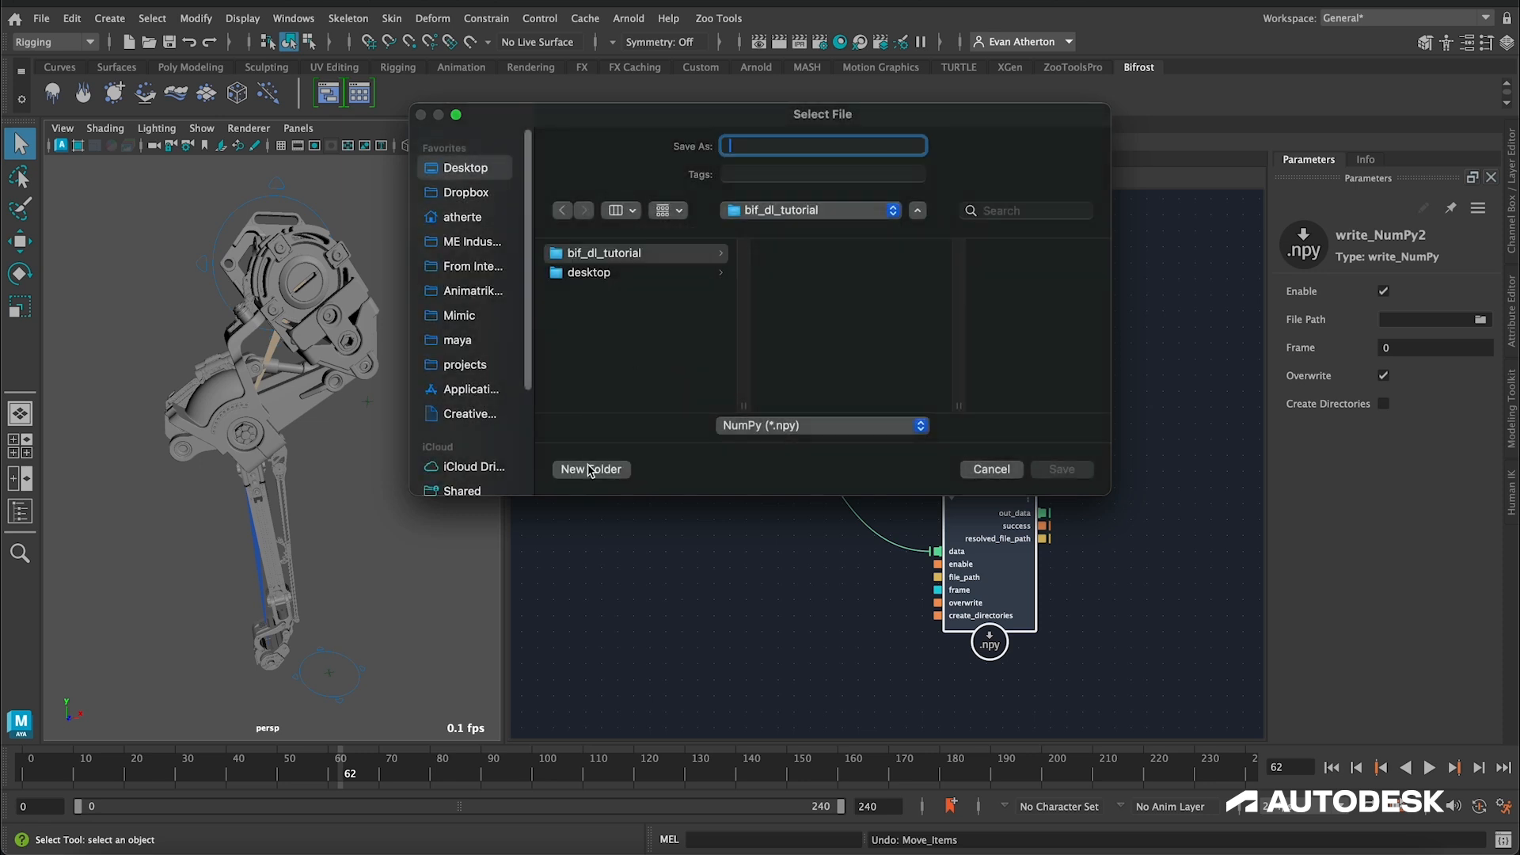
left_click(589, 469)
type("data")
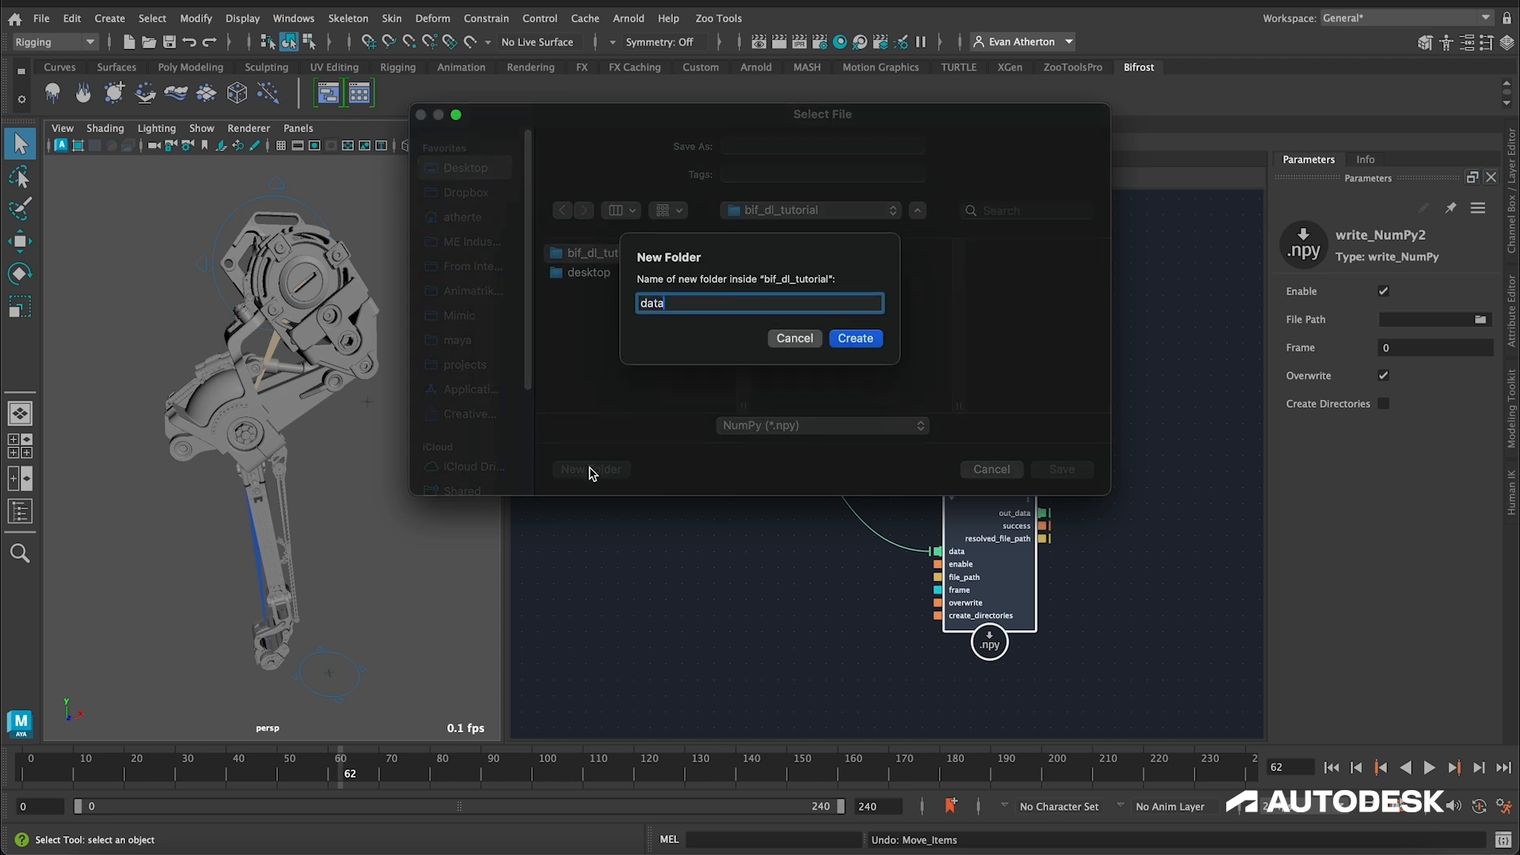
key("Return")
left_click(590, 471)
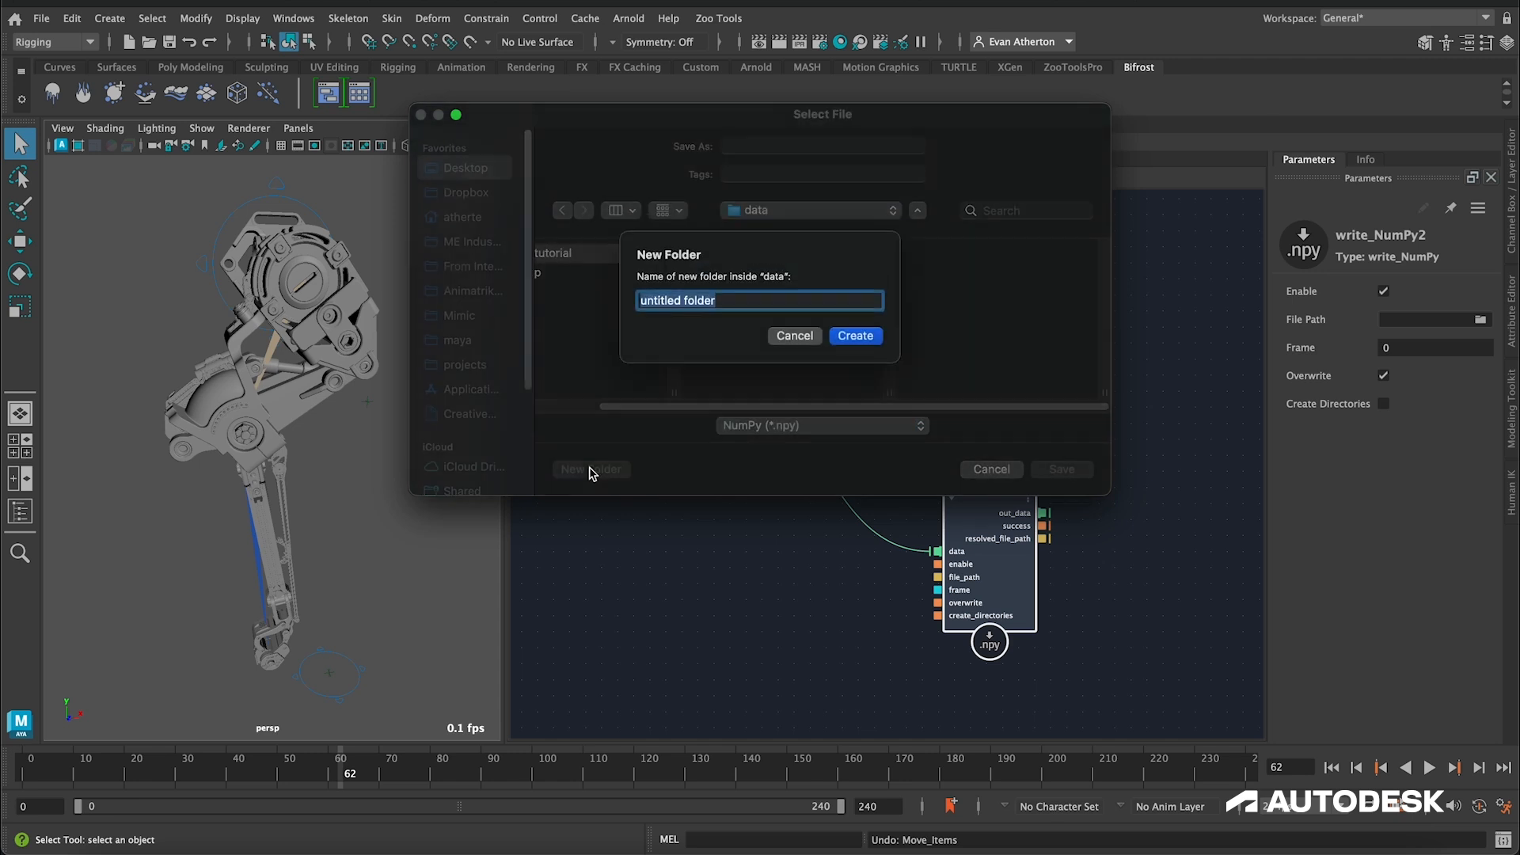
type("v1")
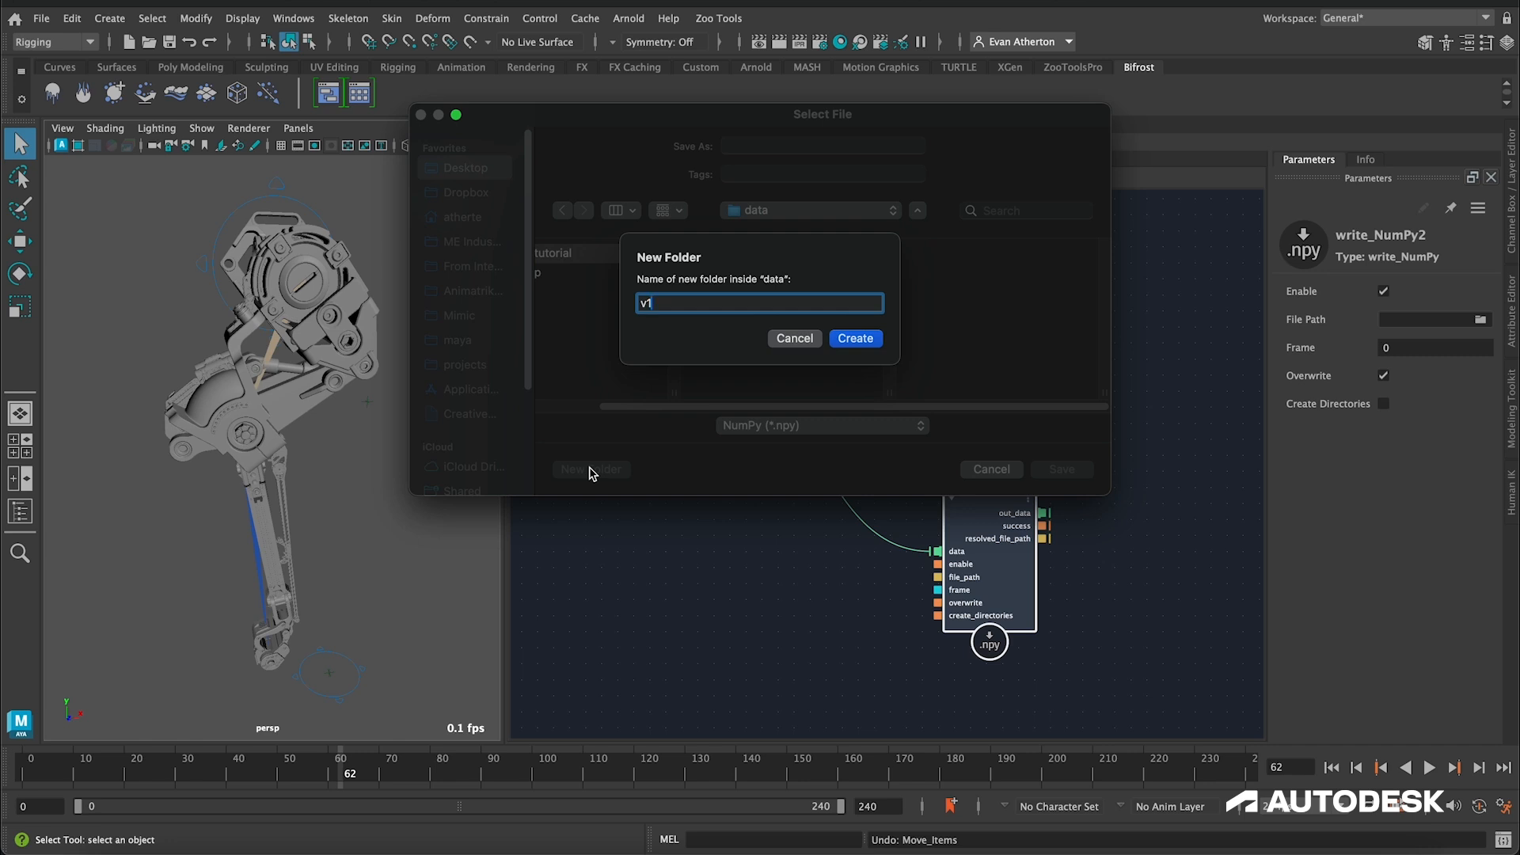
key("Return")
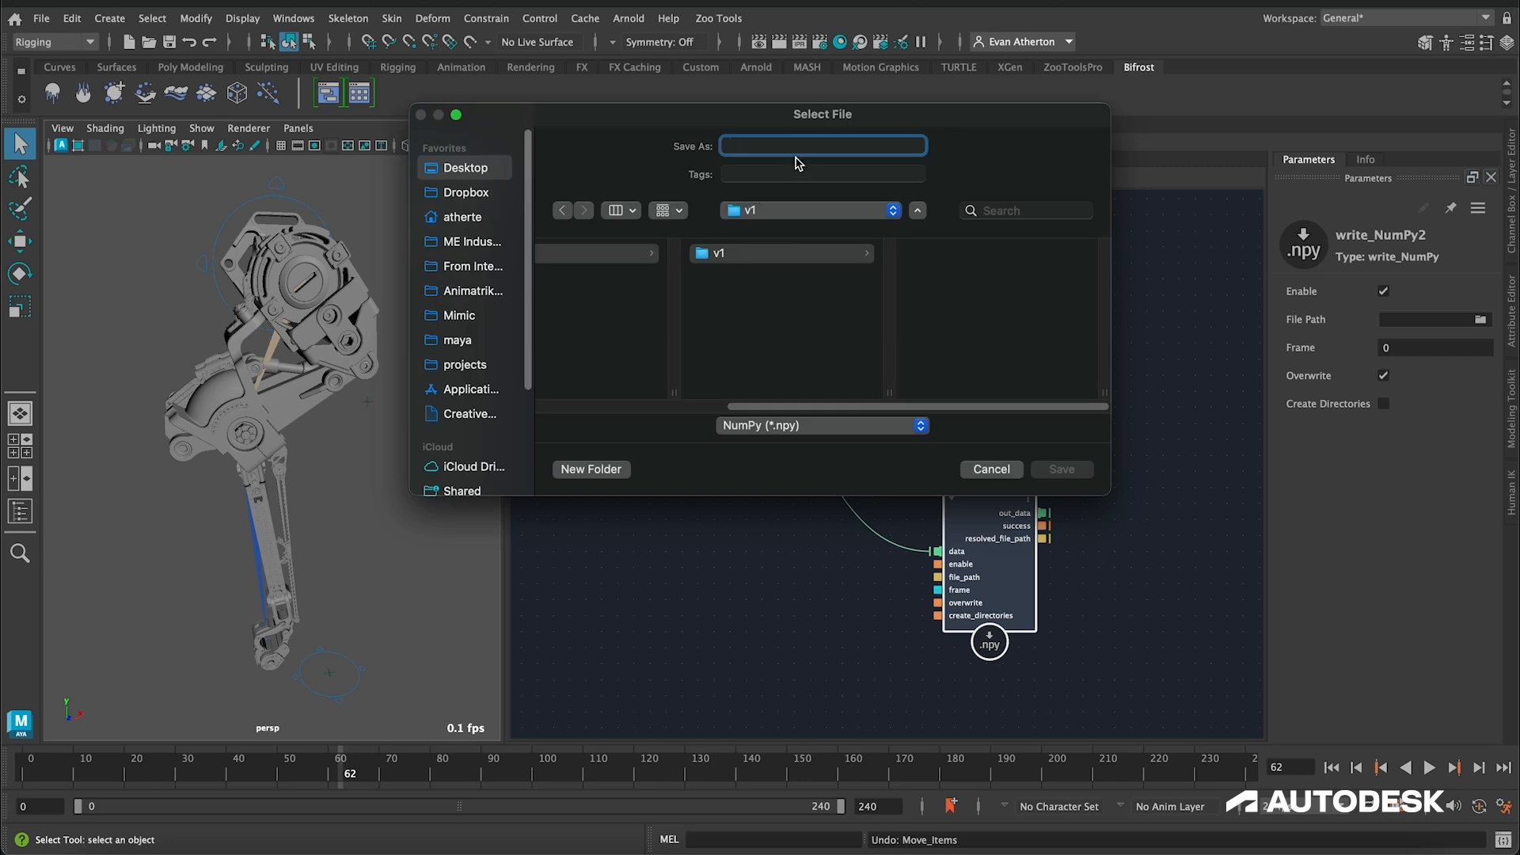
Step: Save the write_NumPy file path as input_features in the v1 folder
type("input_features")
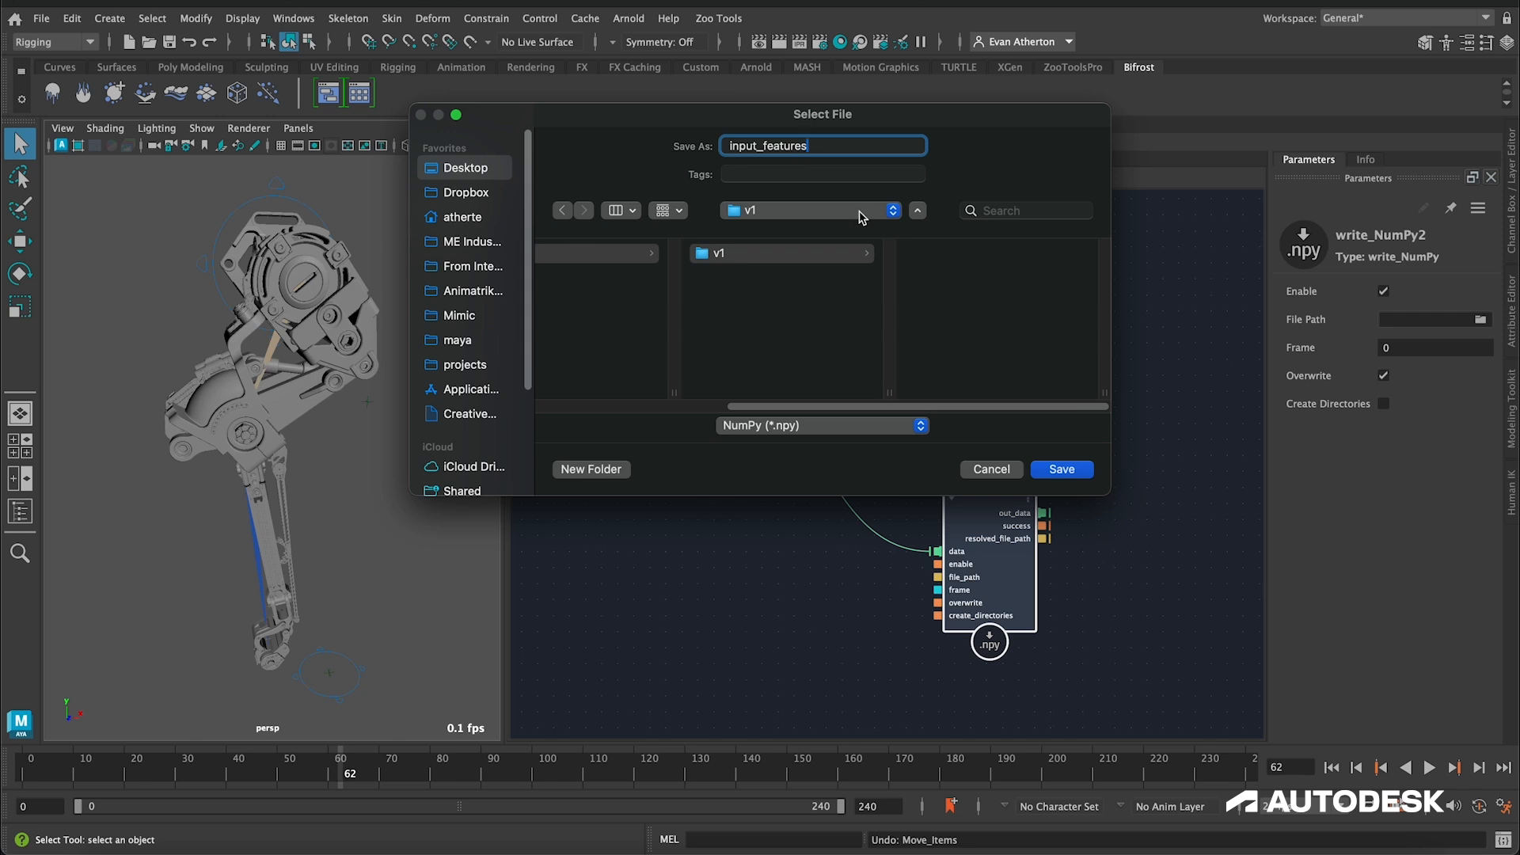
left_click(1061, 470)
left_click(1423, 320)
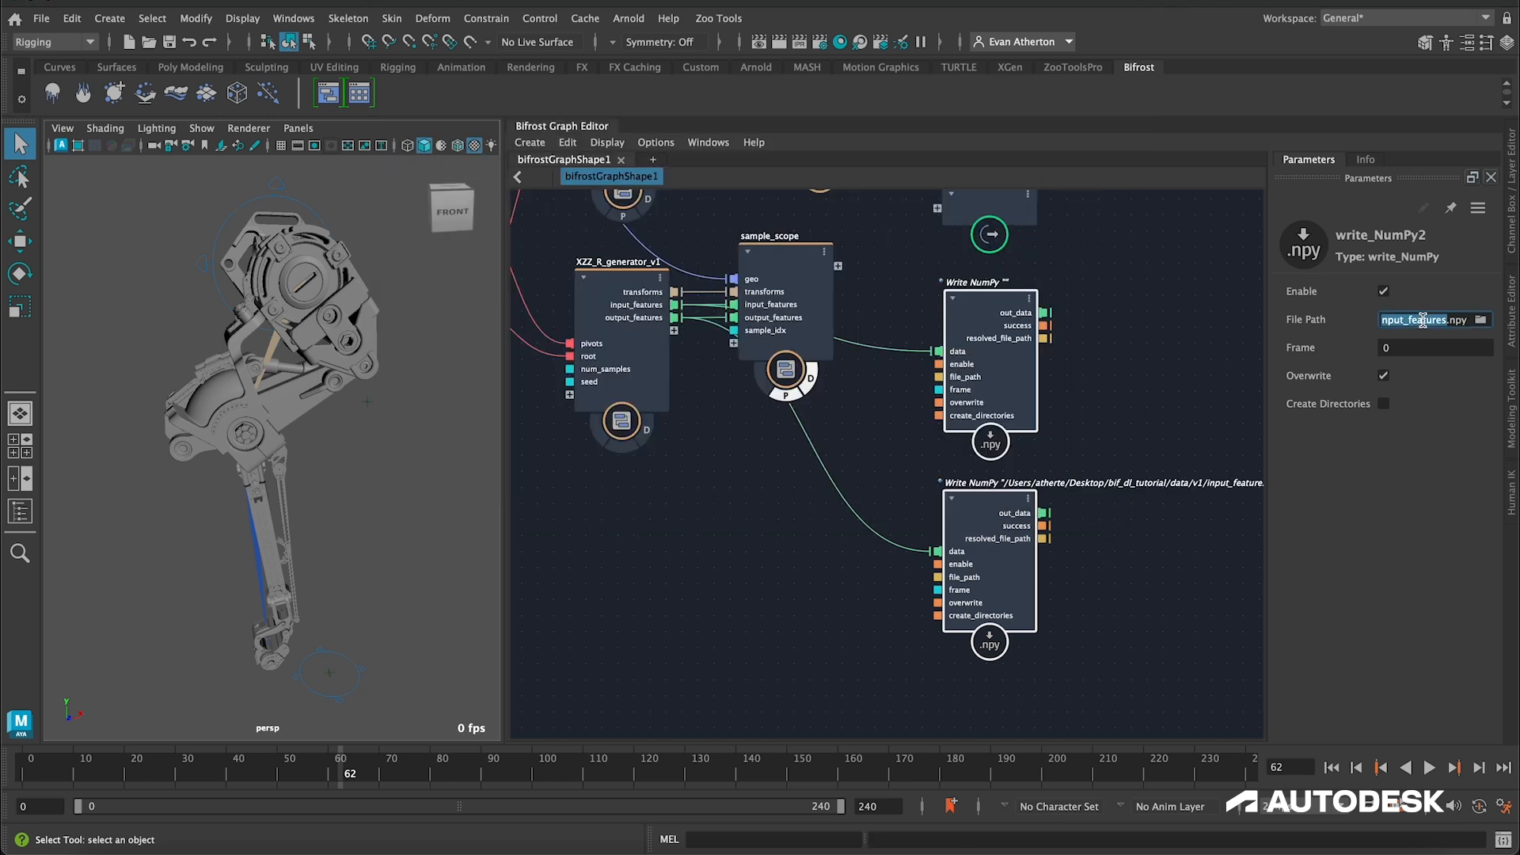
Step: Change the file name in the lower write_NumPy node's path to output_features.npy
left_click(982, 501)
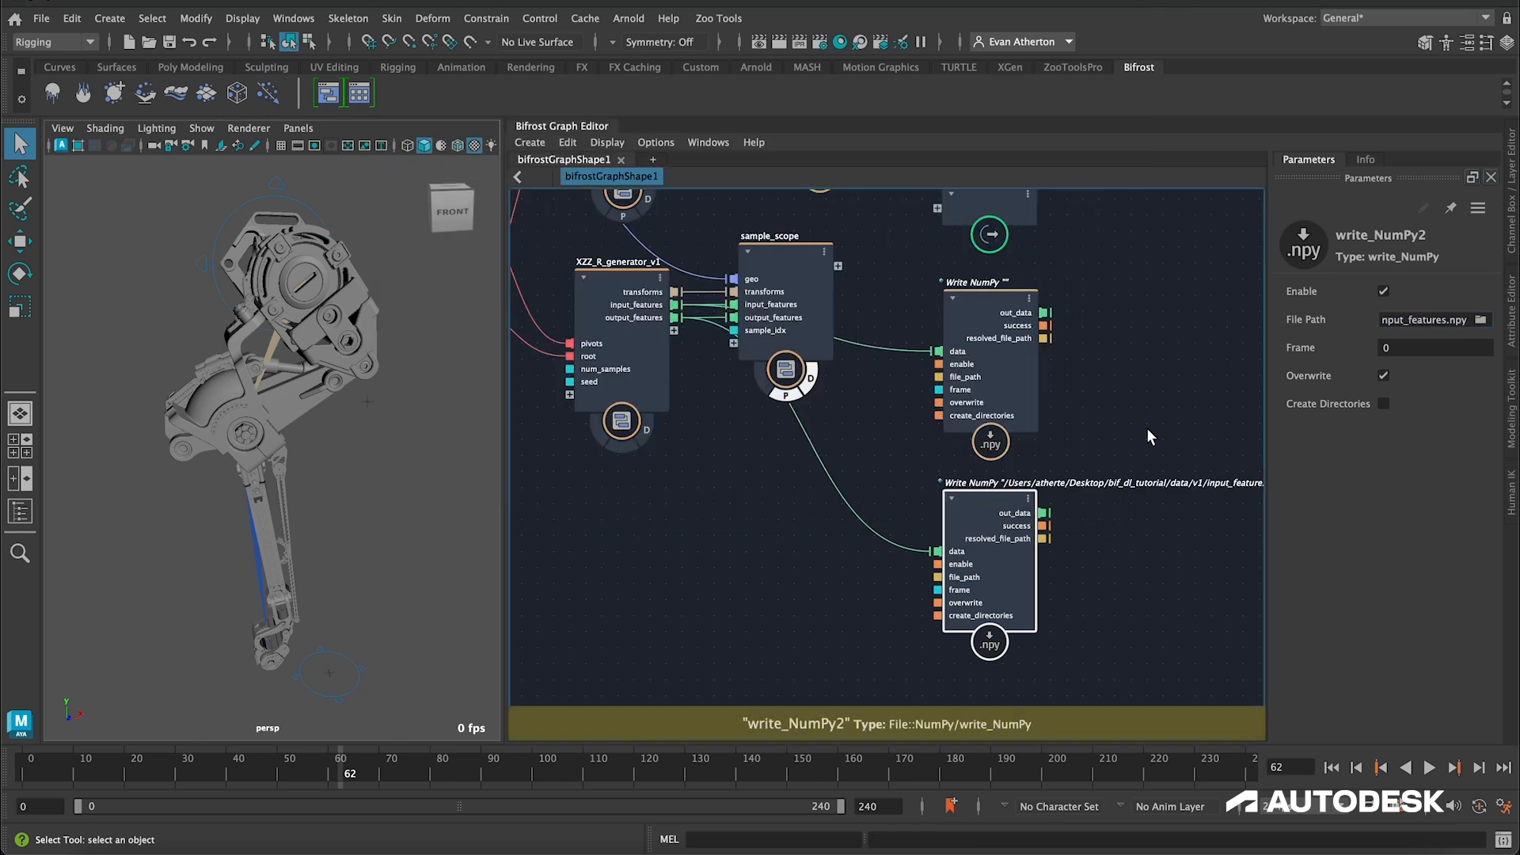
left_click(1455, 319)
mouse_move(1454, 320)
left_mouse_down()
mouse_move(1384, 320)
mouse_move(1429, 319)
left_mouse_up()
left_click(1429, 319)
key("End")
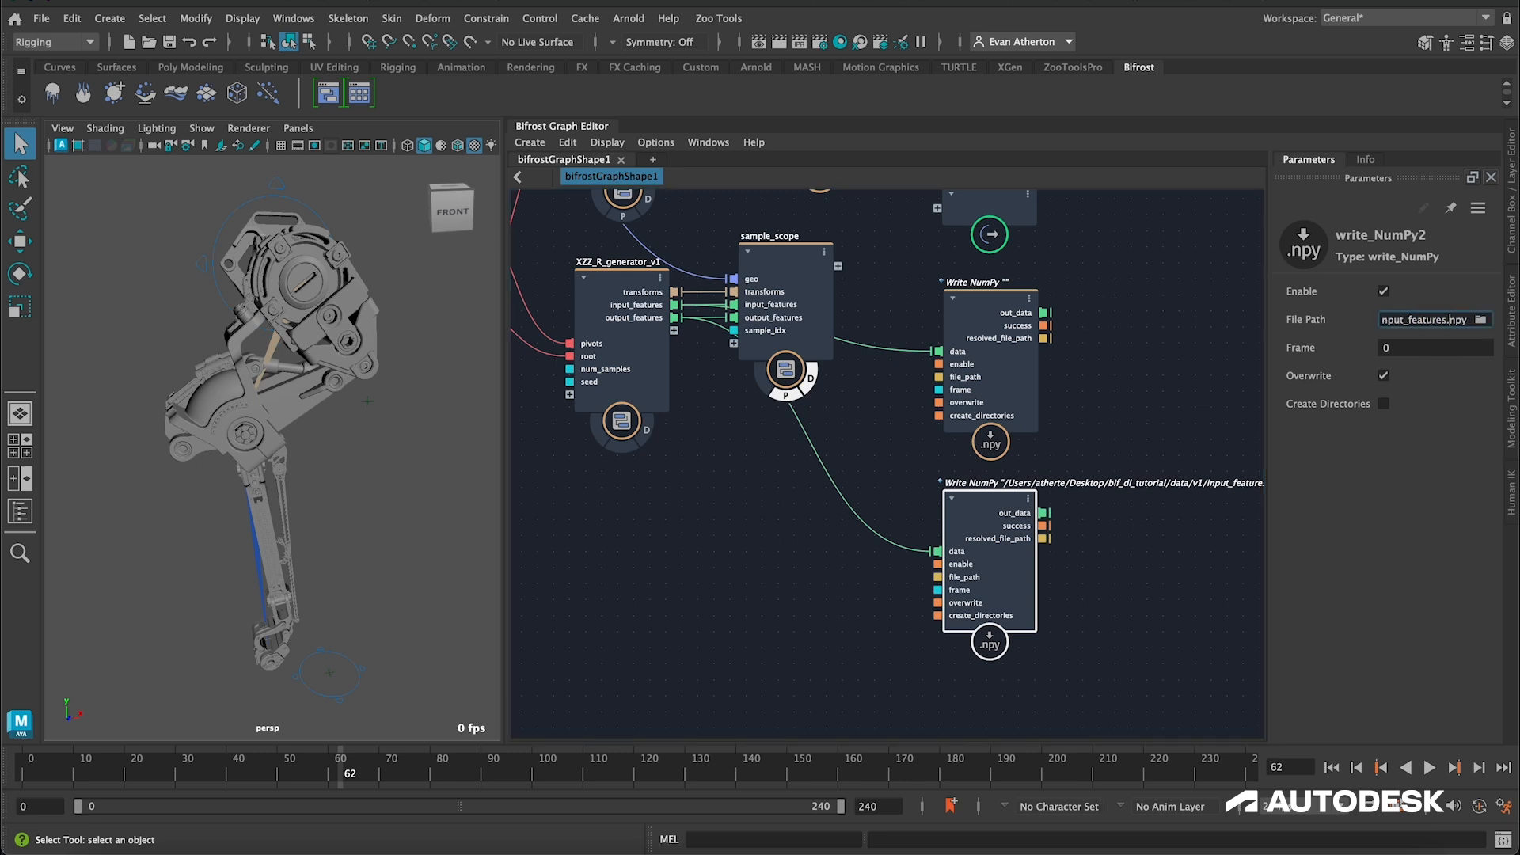
key("BackSpace")
type("output")
key("Return")
left_click(1176, 323)
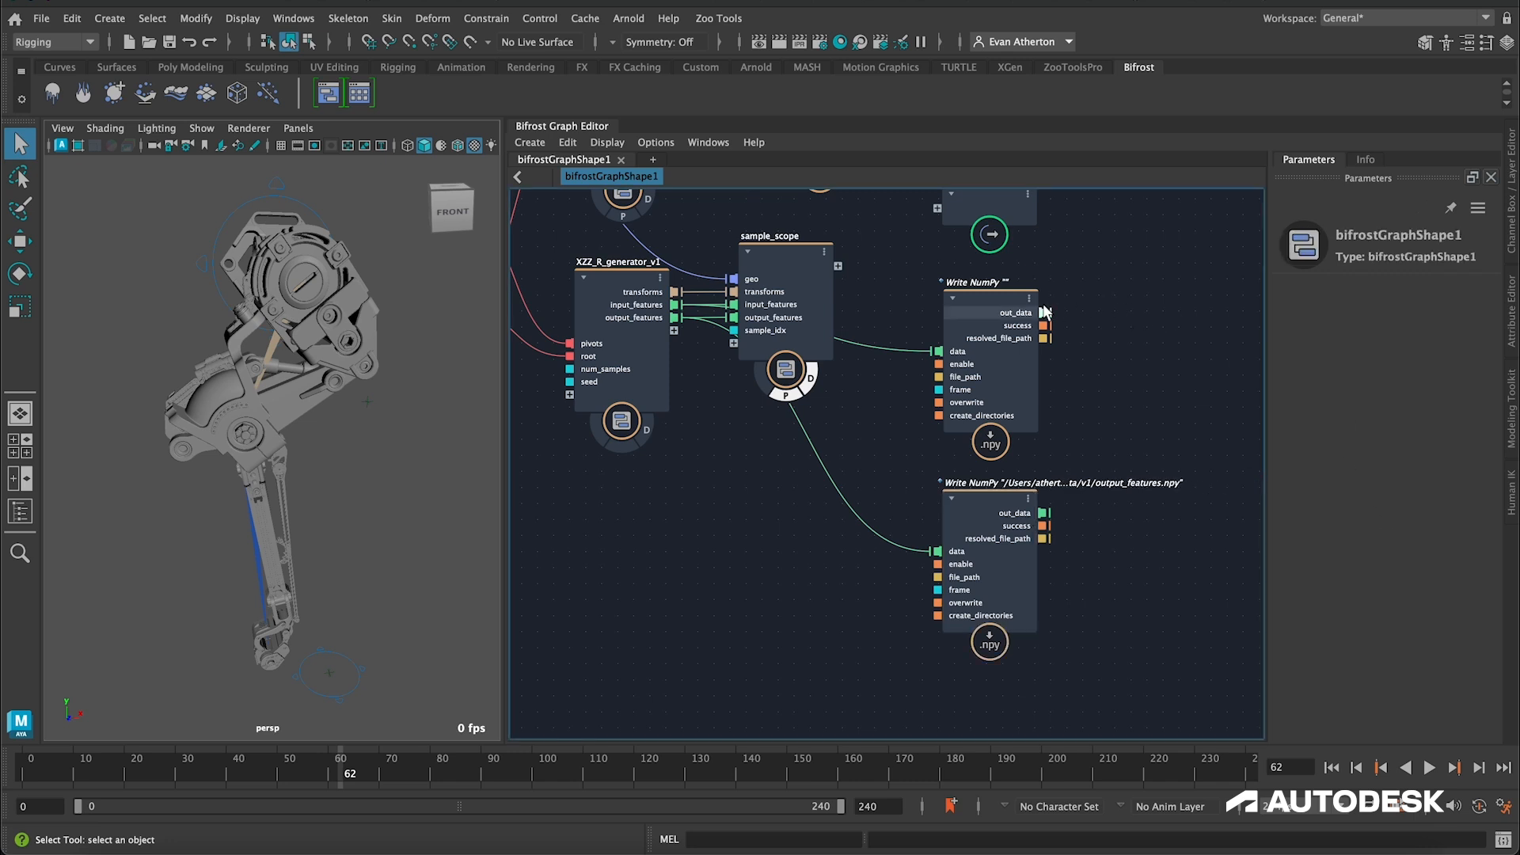
Step: Switch to Finder, open data/v1 inside the bif_dl_tutorial folder and check its contents
left_click(992, 306)
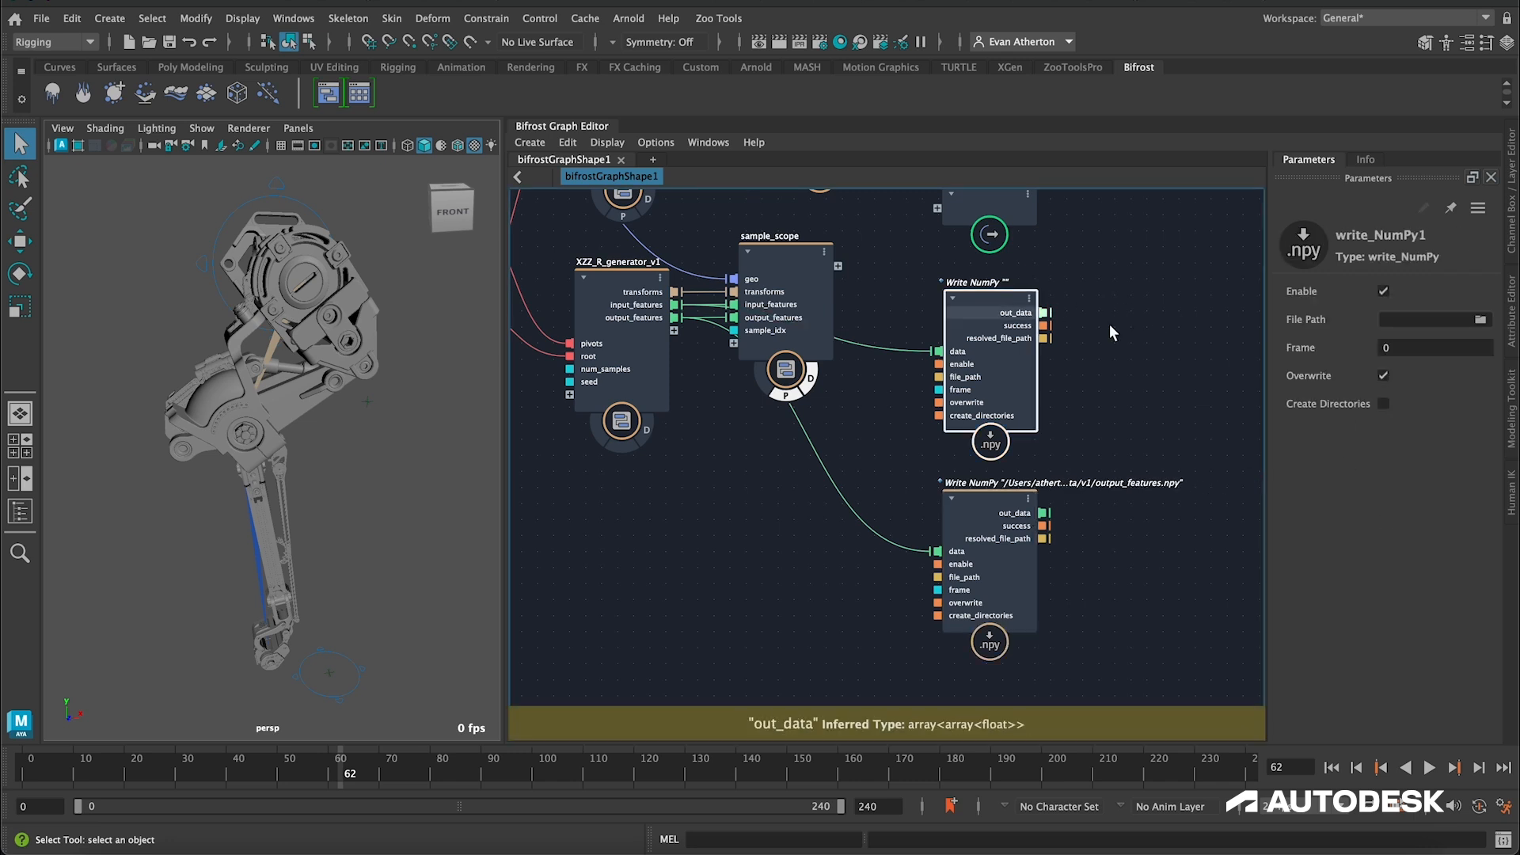
left_click(970, 496)
left_click(1480, 319)
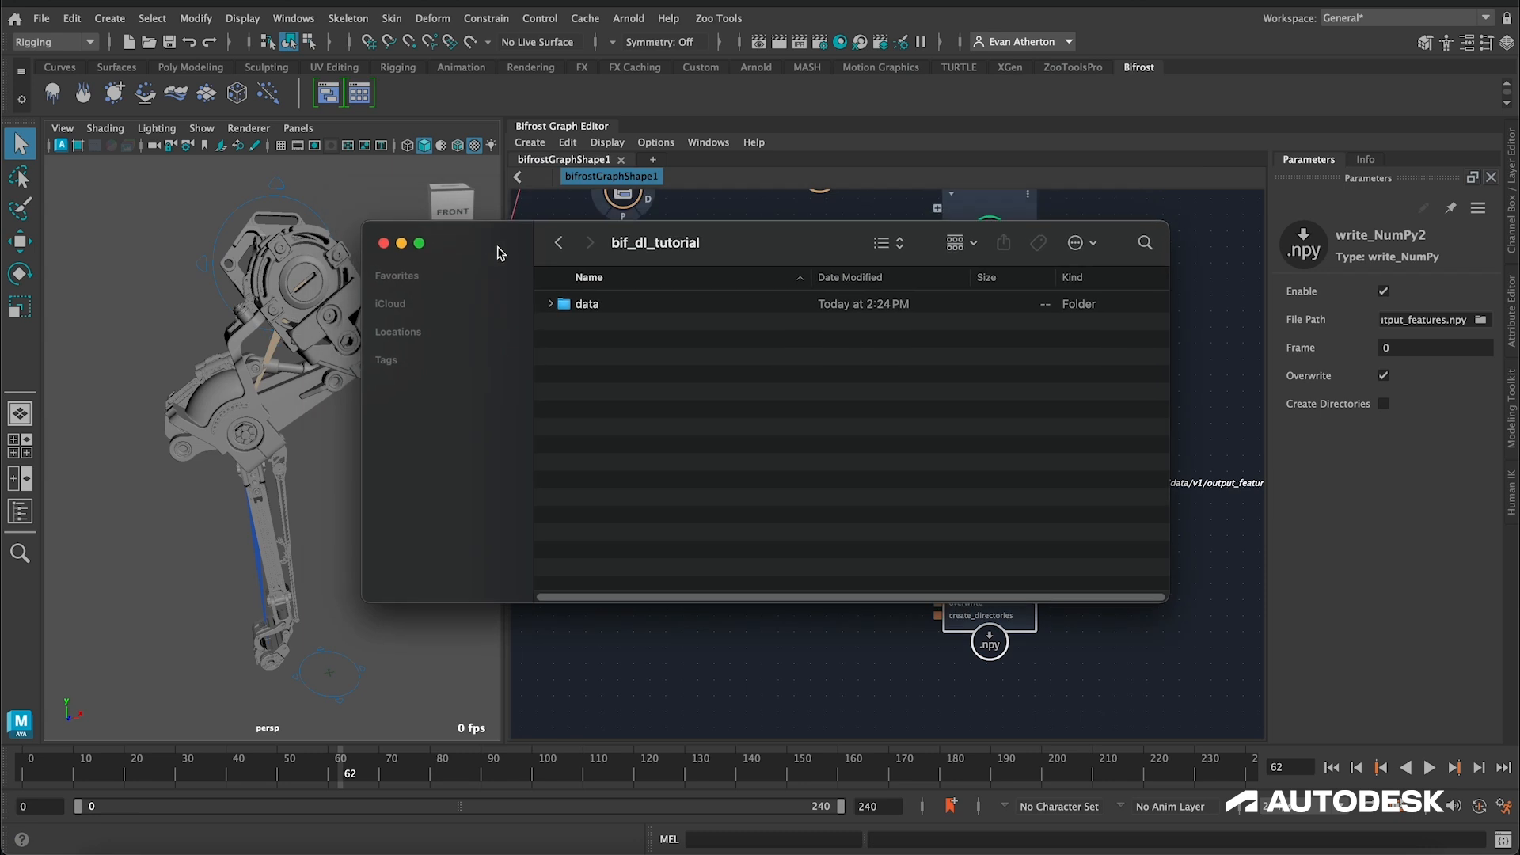
left_click_drag(494, 240, 503, 282)
double_click(593, 337)
double_click(587, 337)
mouse_move(509, 284)
left_mouse_down()
mouse_move(474, 280)
mouse_move(492, 292)
left_mouse_up()
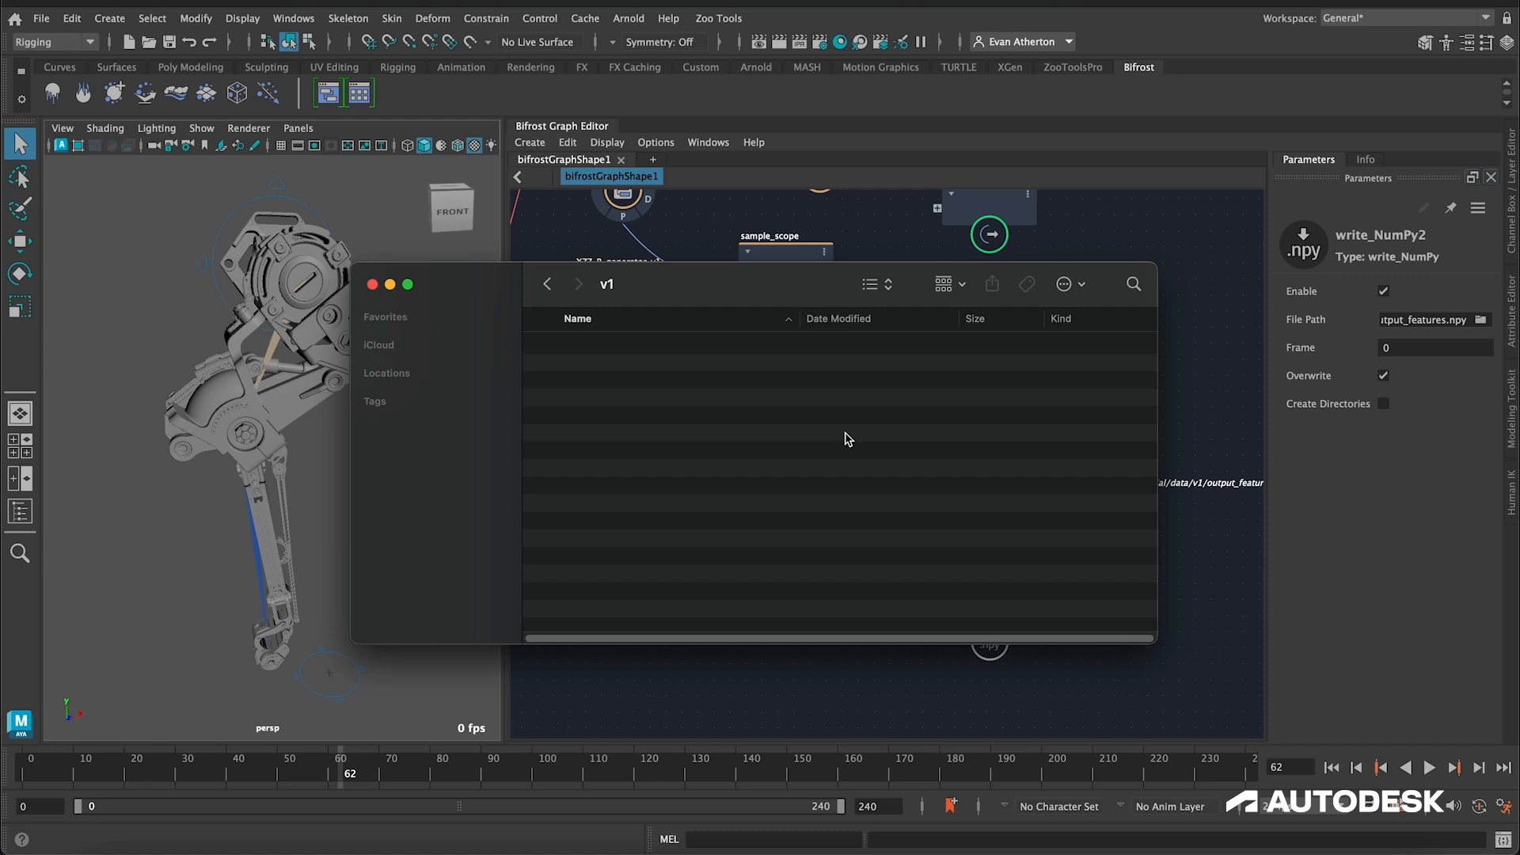
left_click(1222, 570)
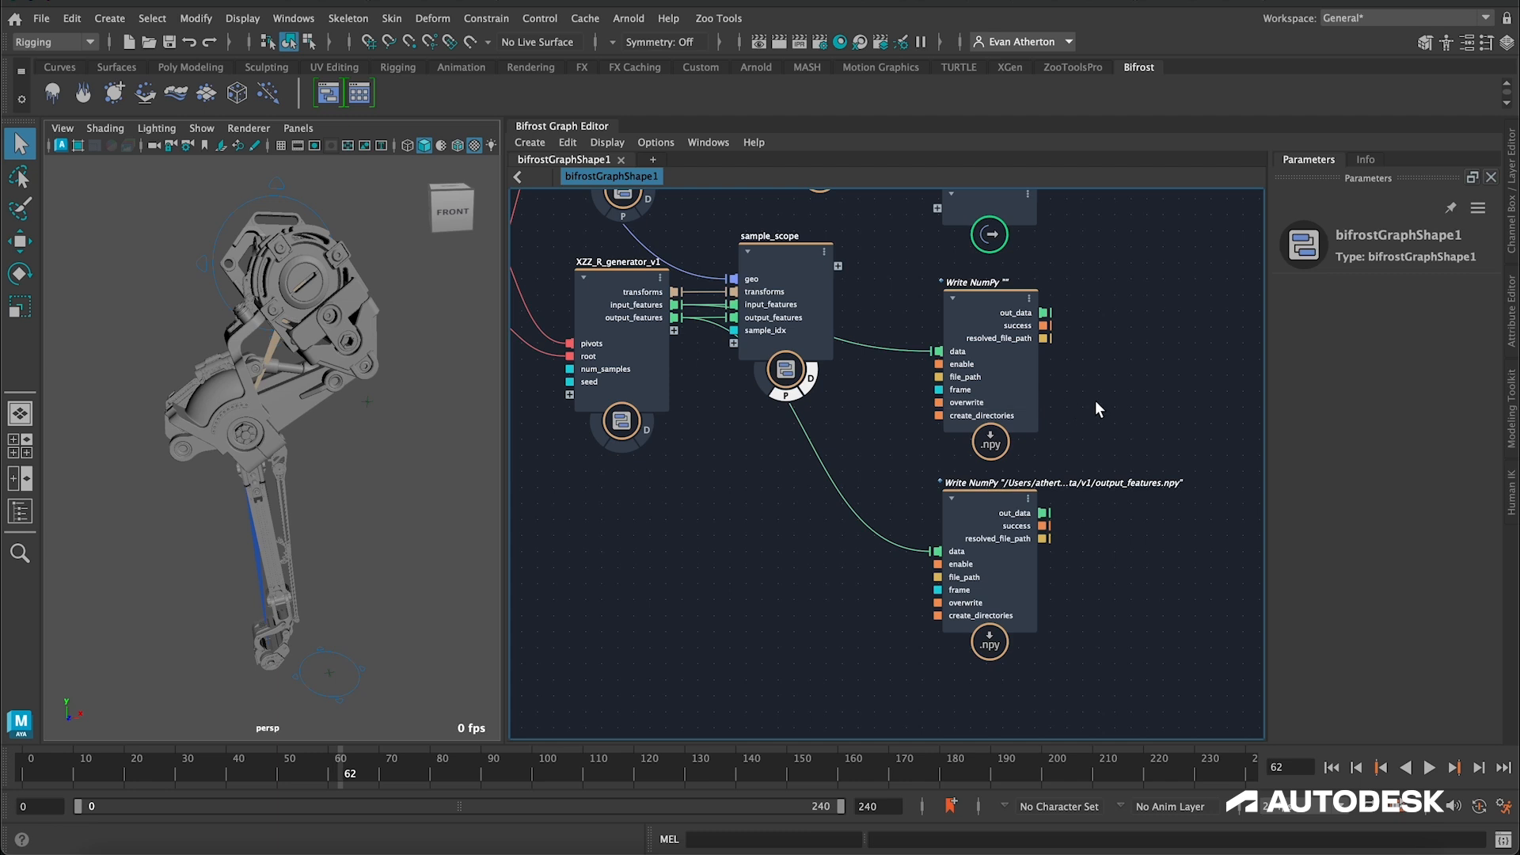
Step: Connect the success ports of both write_NumPy nodes to the relocated output node, and check the v1 folder in Finder for written files
middle_click_drag(1110, 401, 888, 449)
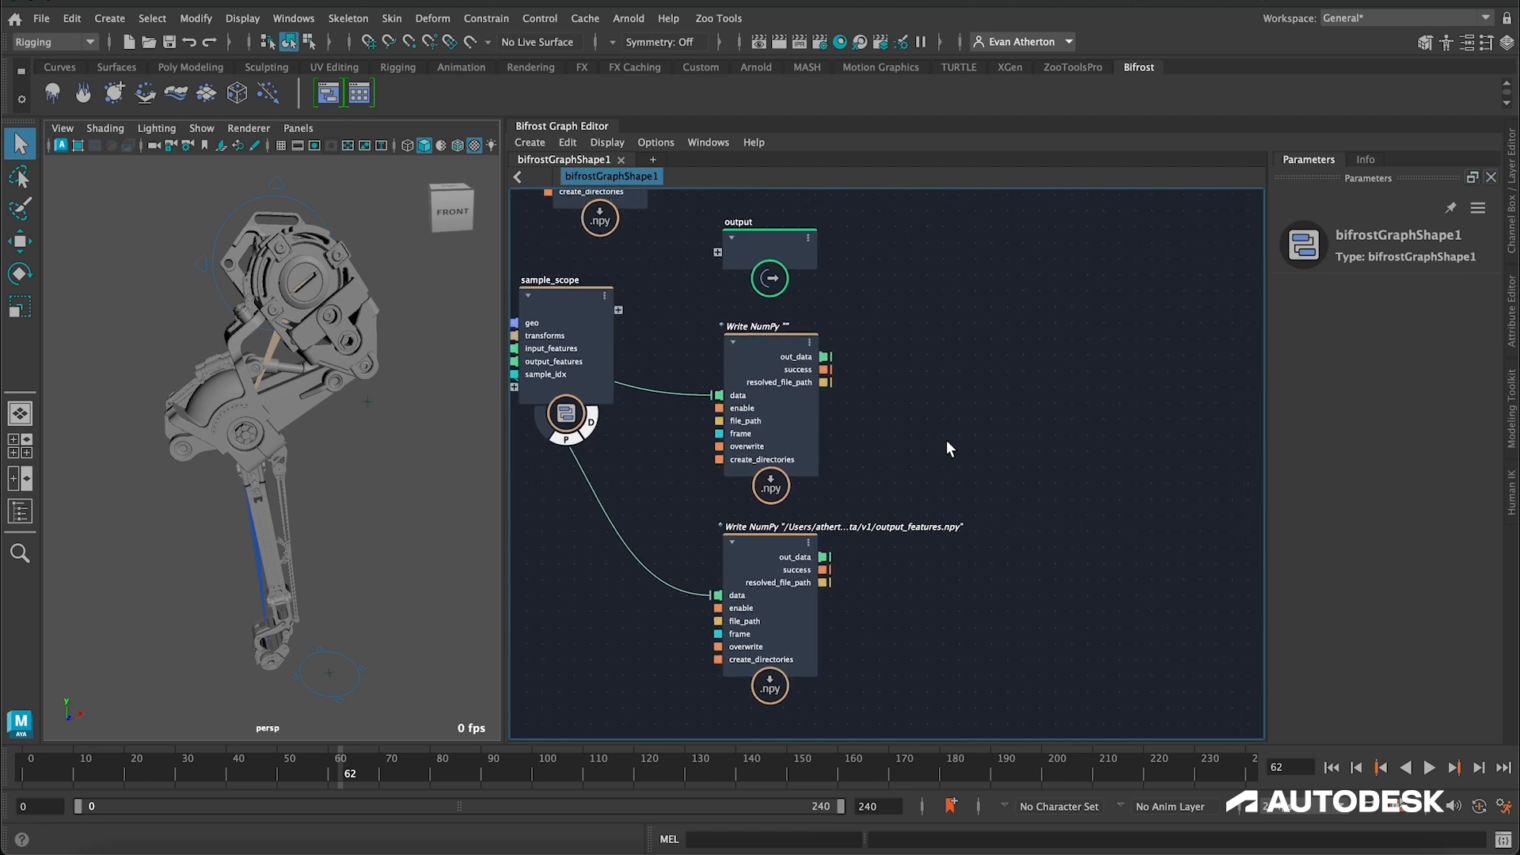
left_click_drag(752, 244, 1057, 451)
left_click_drag(824, 370, 1021, 460)
left_click_drag(824, 569, 1045, 463)
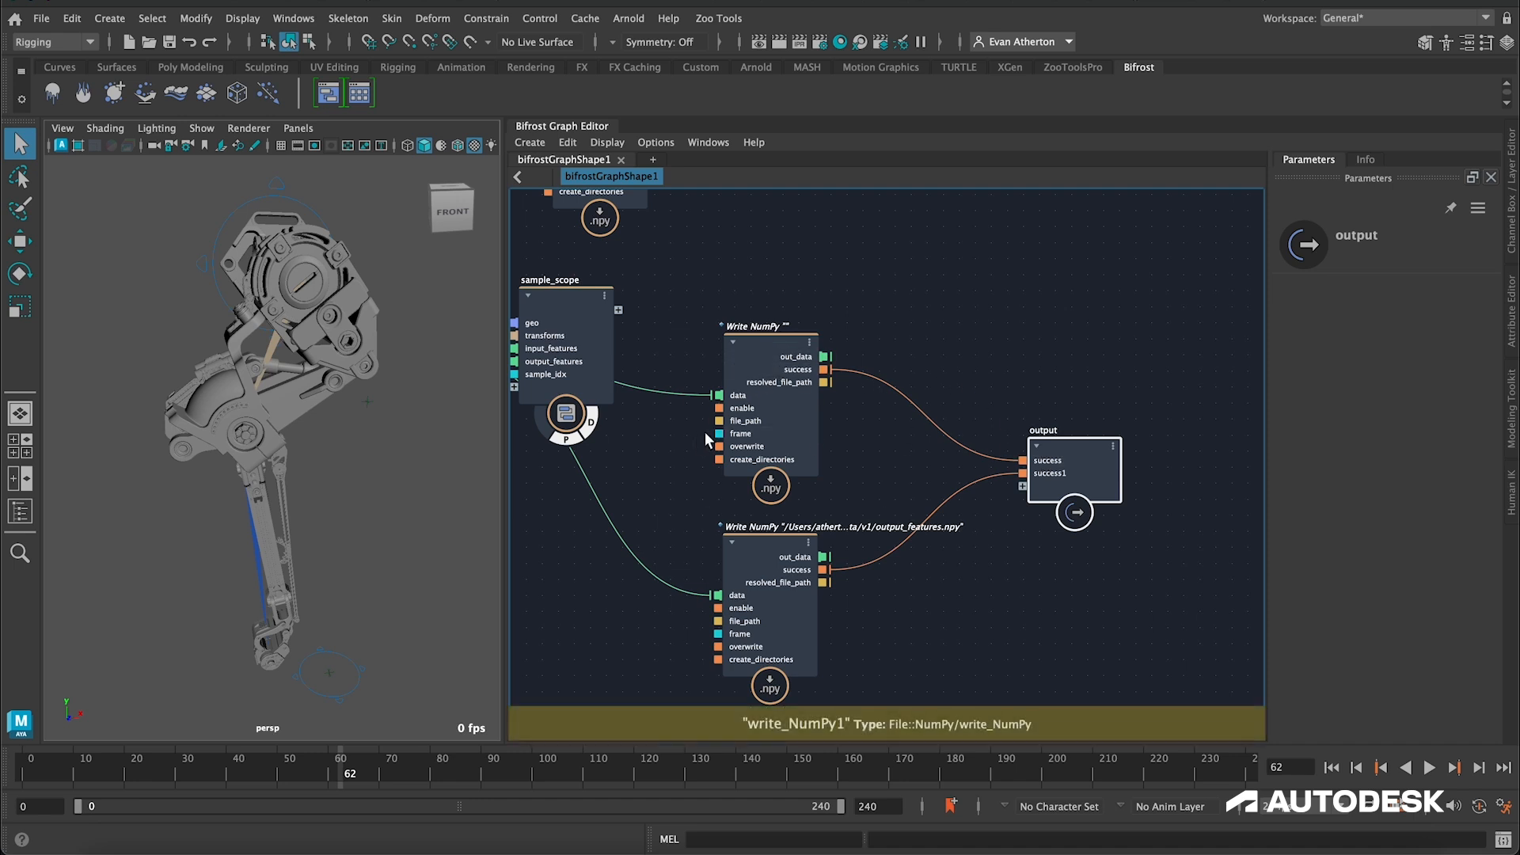
left_click(111, 839)
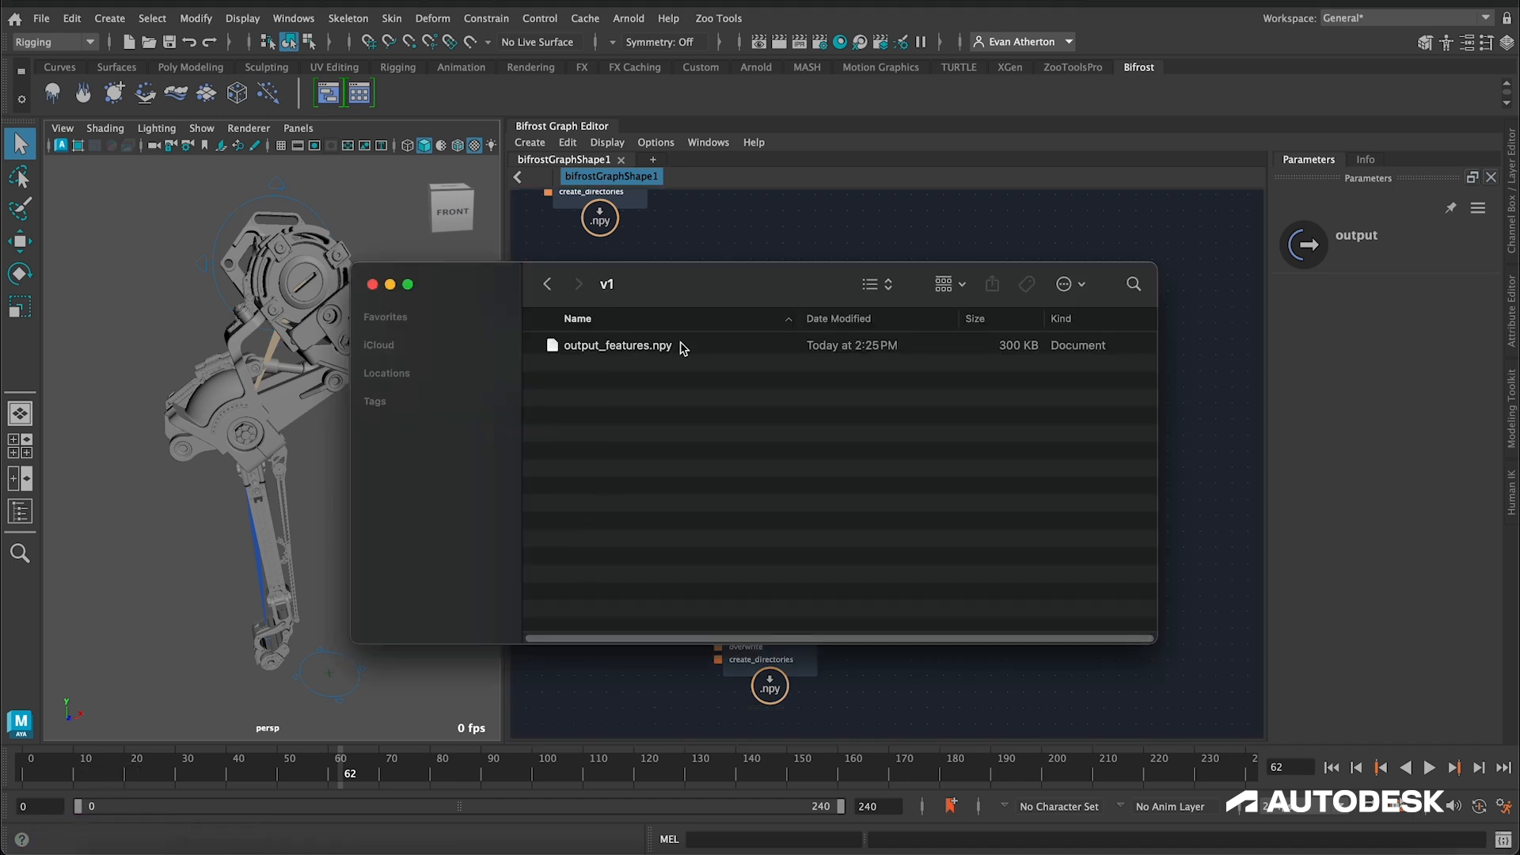
left_click(1030, 681)
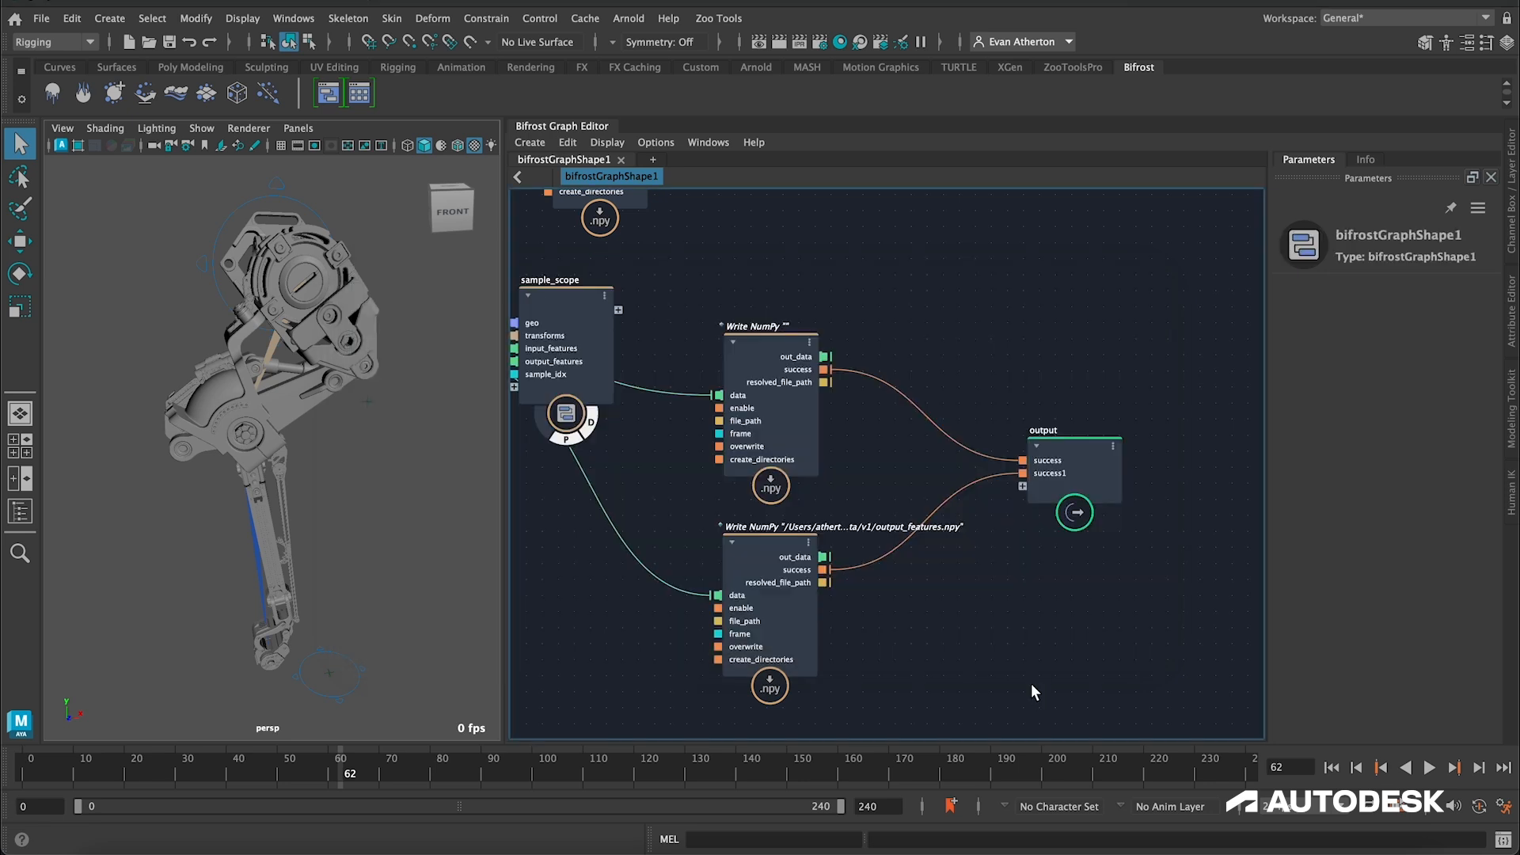
Step: Copy the lower write_NumPy node's file path into the upper write_NumPy node's File Path
left_click(772, 344)
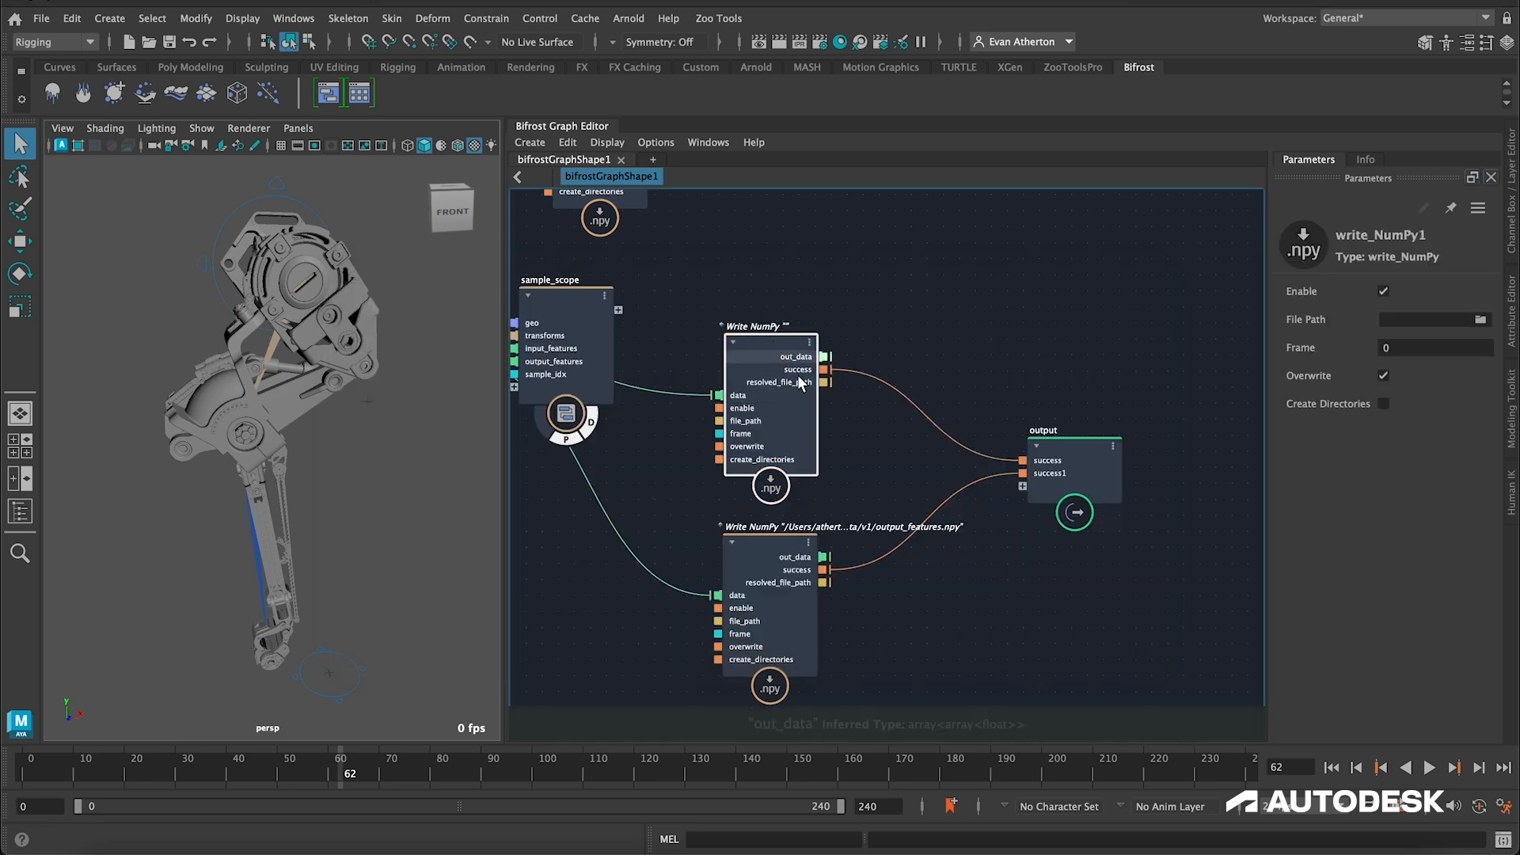
left_click(772, 550)
triple_click(1426, 319)
key("ctrl+c")
left_click(808, 340)
left_click(1422, 320)
key("ctrl+v")
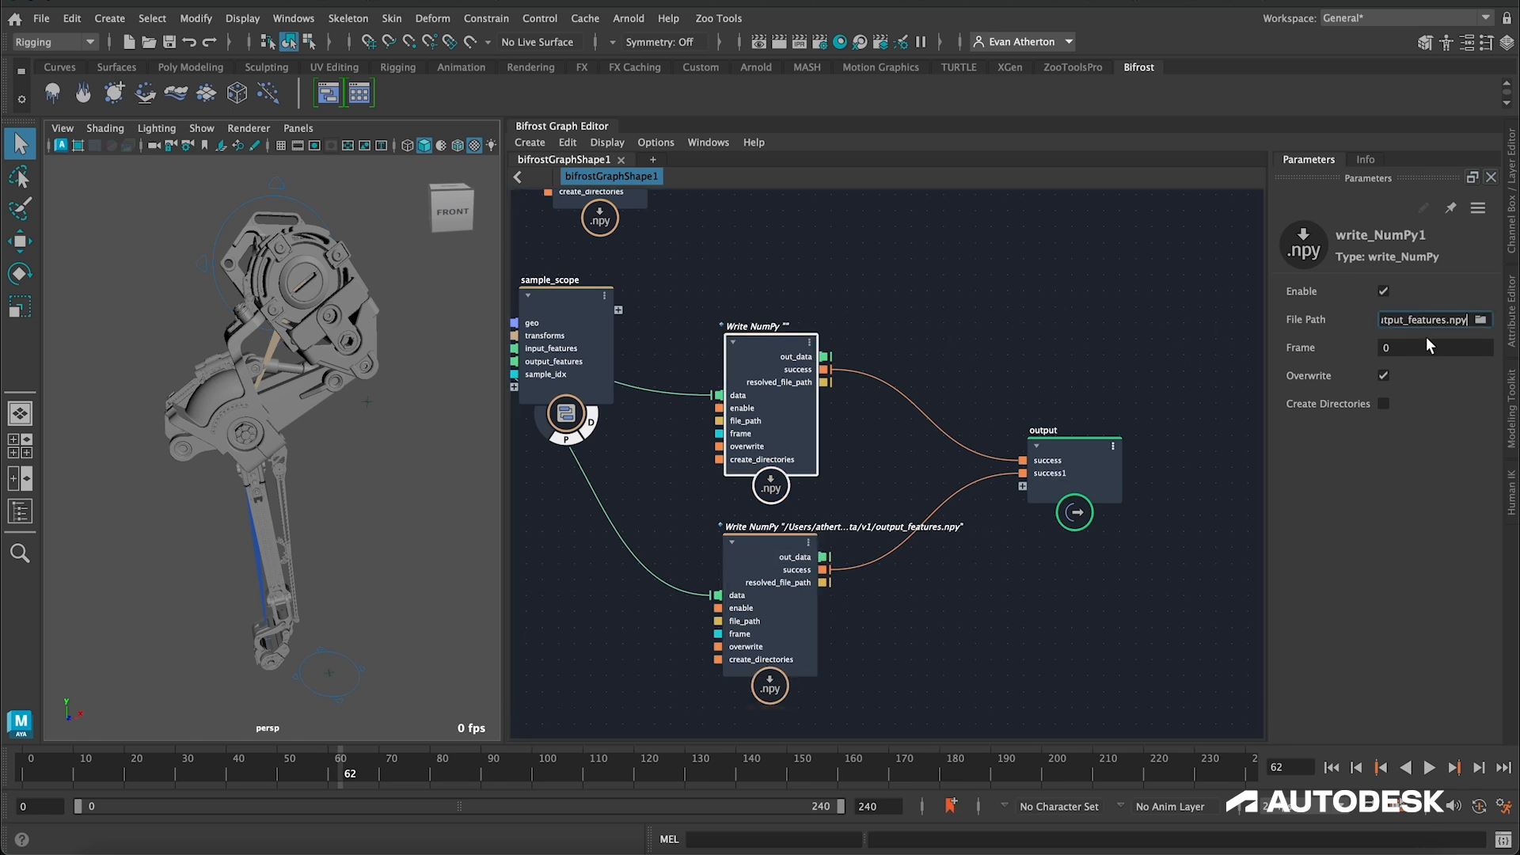
Step: Change the file name in the upper write_NumPy node's path to input_features.npy, and check the v1 folder in Finder
left_click(1406, 319)
key("BackSpace")
key("BackSpace")
key("BackSpace")
key("BackSpace")
key("BackSpace")
key("BackSpace")
type("input")
key("Return")
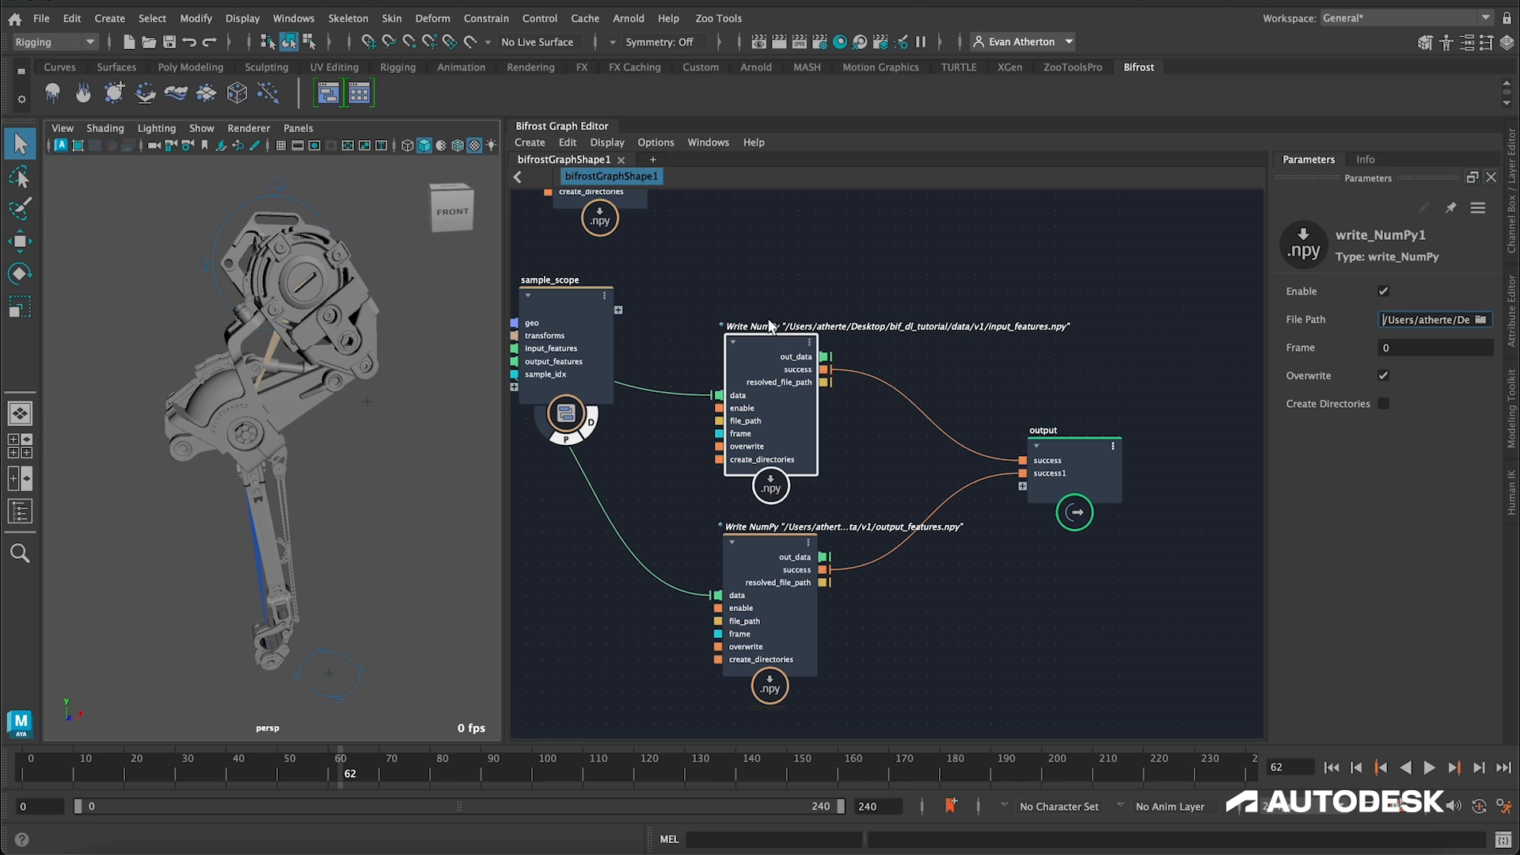
left_click(124, 839)
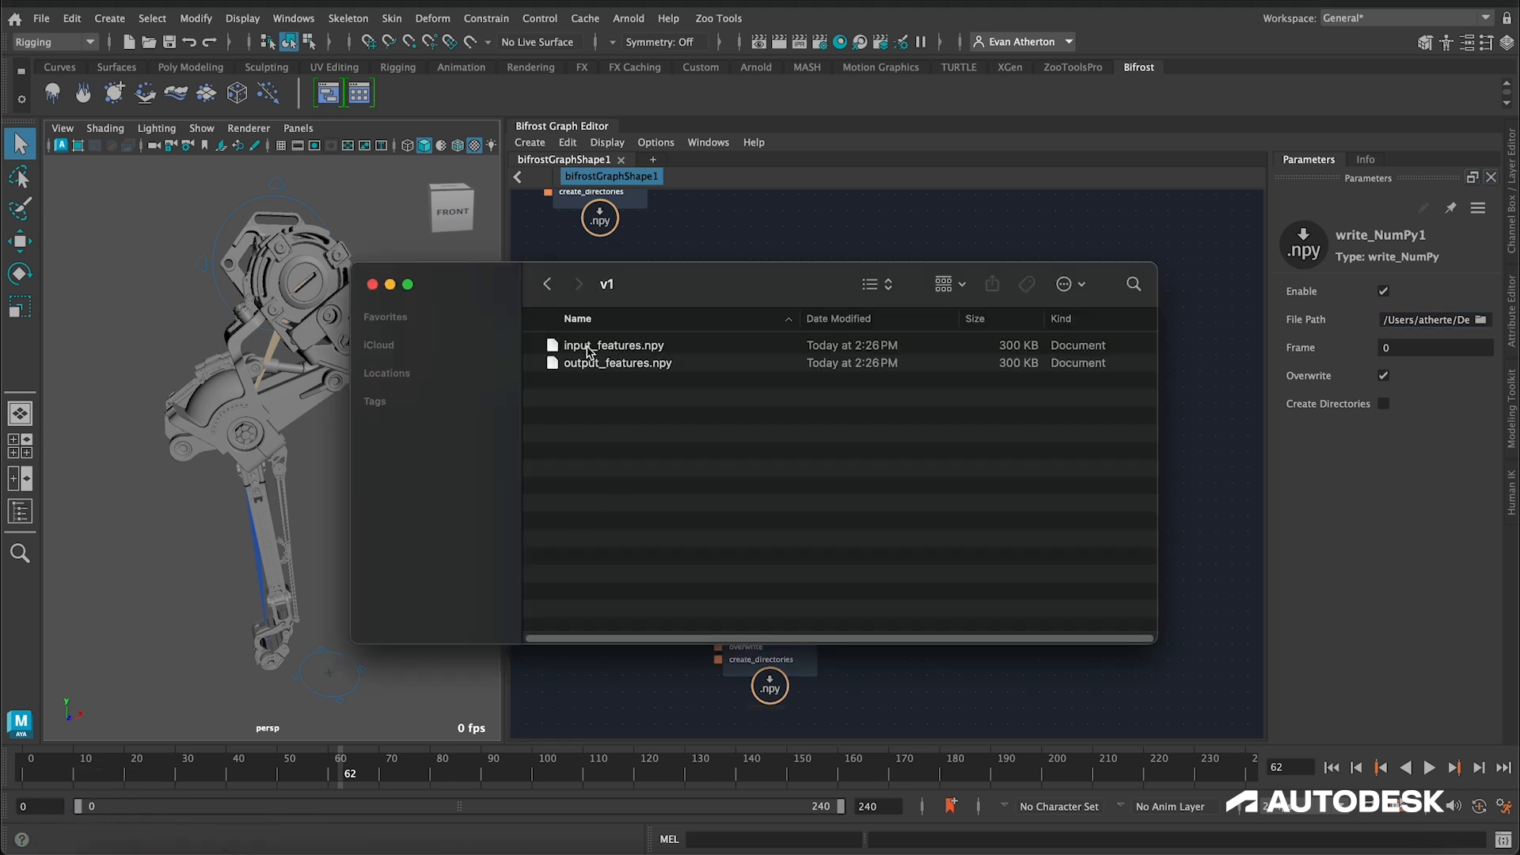